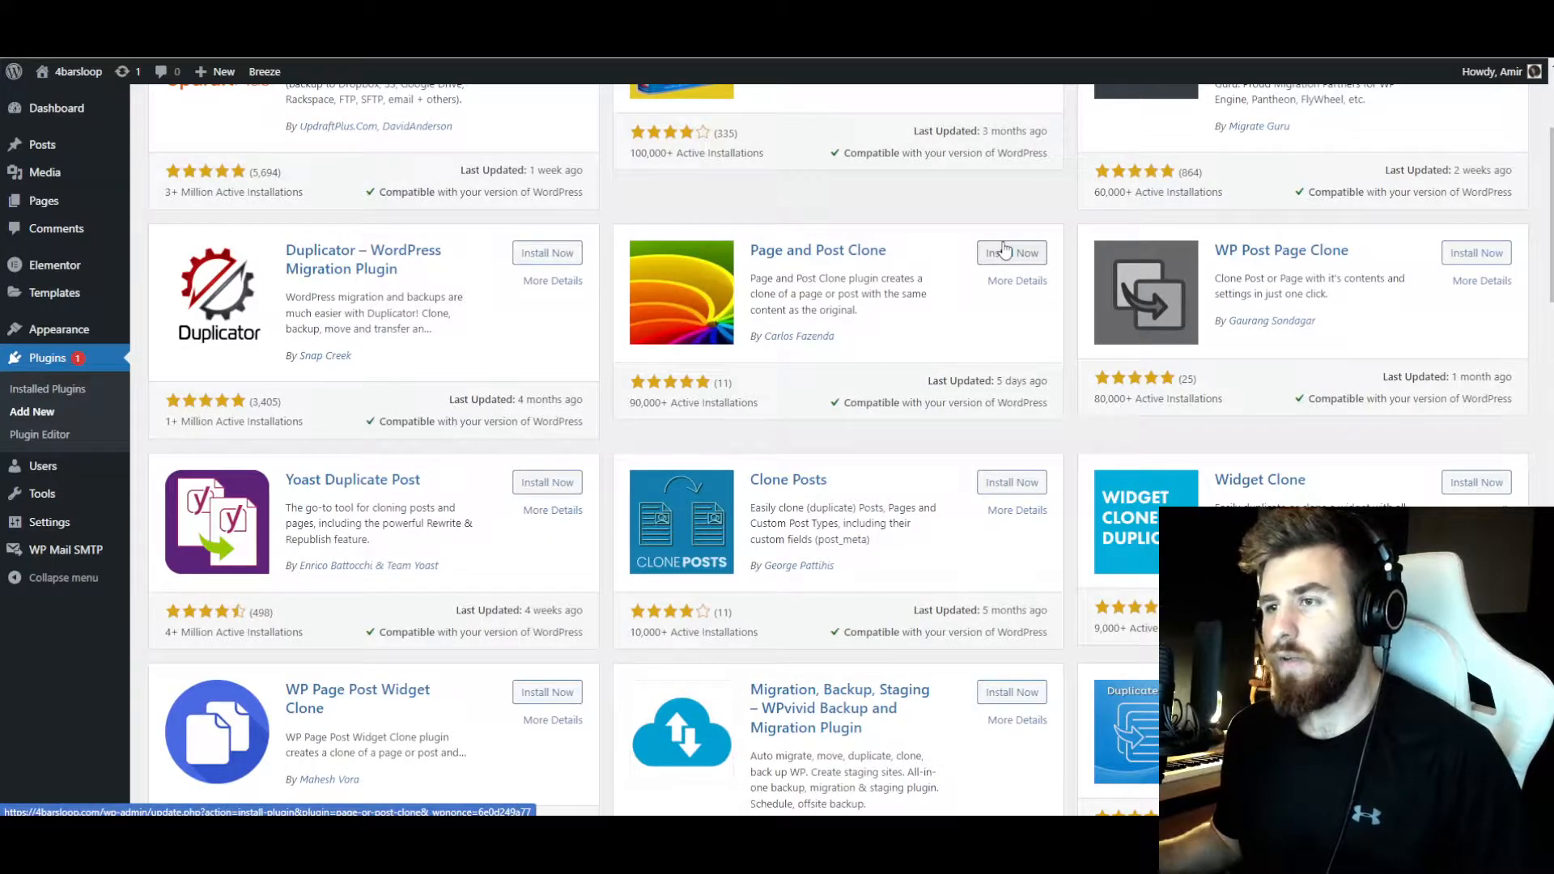
# - Find the Duplicate Page plugin among the listed plugins, then install and activate it
pyautogui.scroll(-1, 955, 263)
pyautogui.scroll(-1, 948, 259)
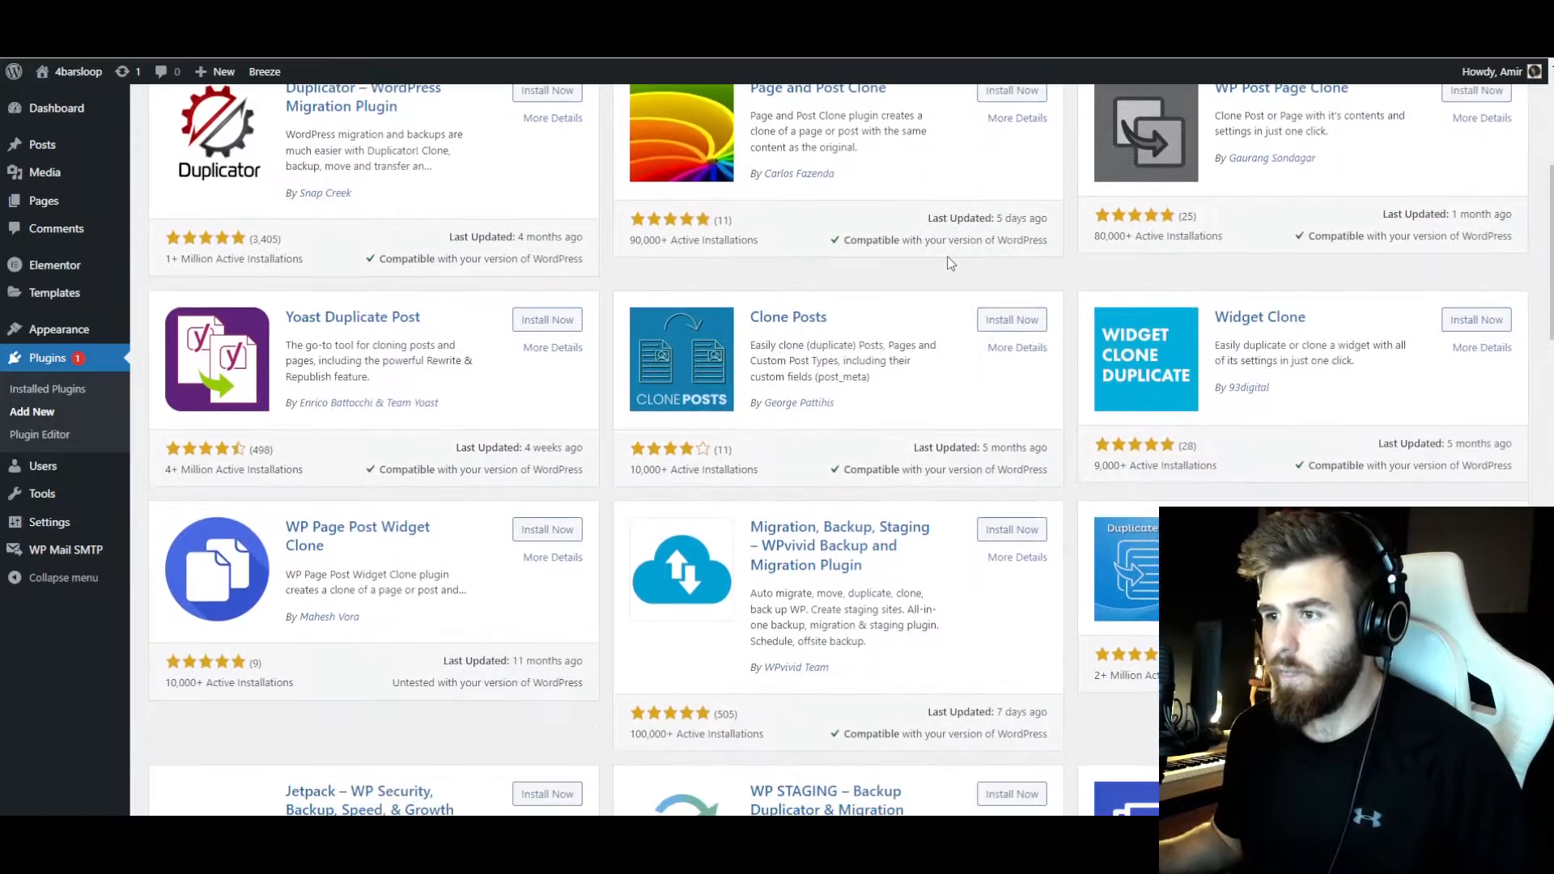
pyautogui.scroll(-1, 949, 259)
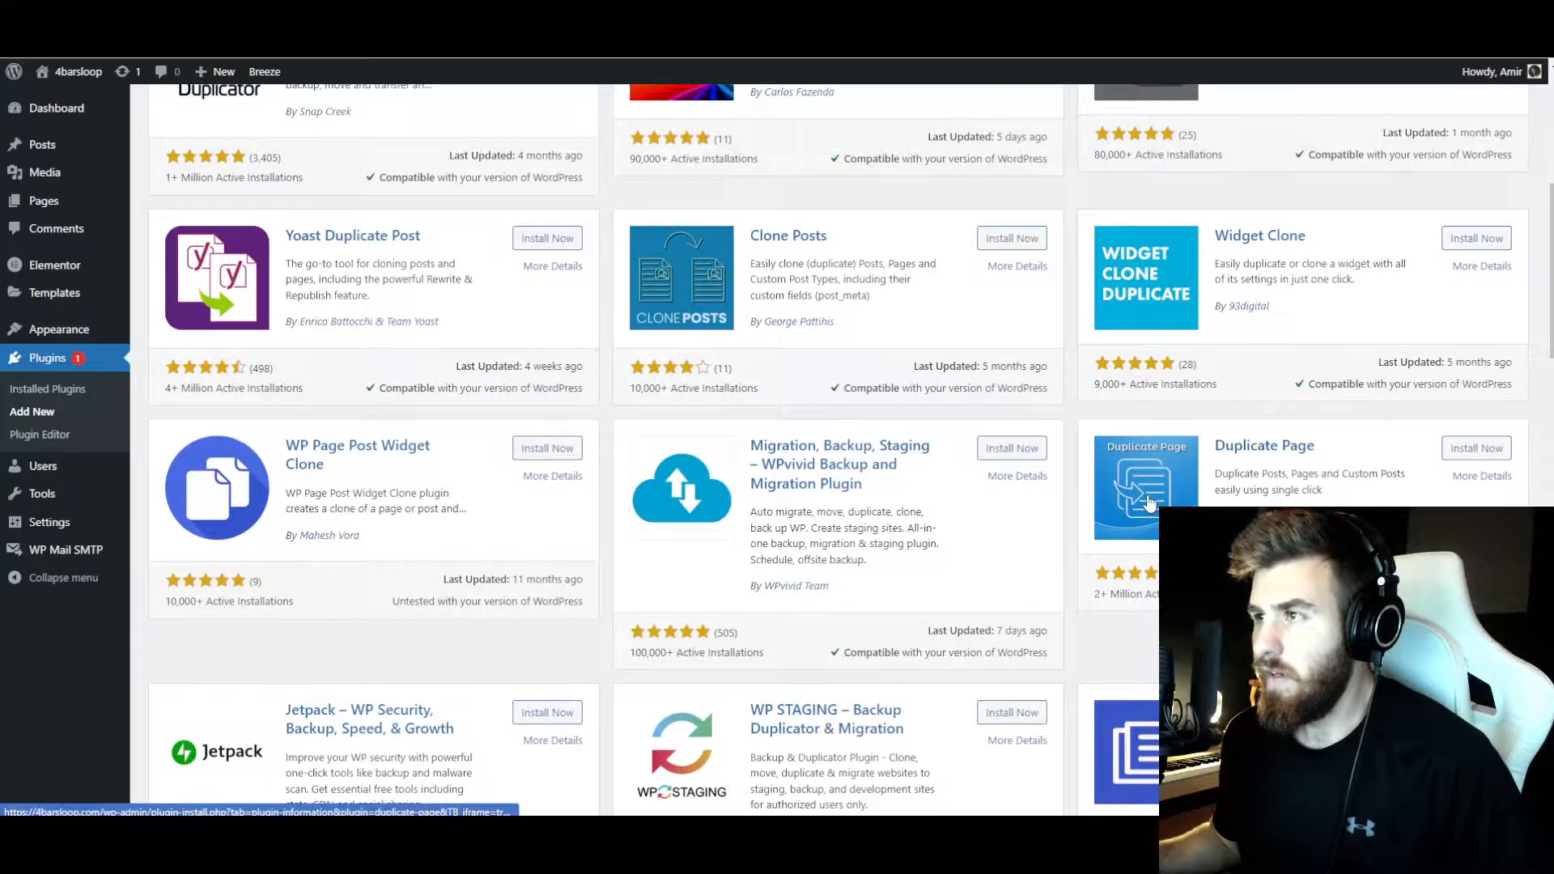
pyautogui.scroll(1, 1148, 503)
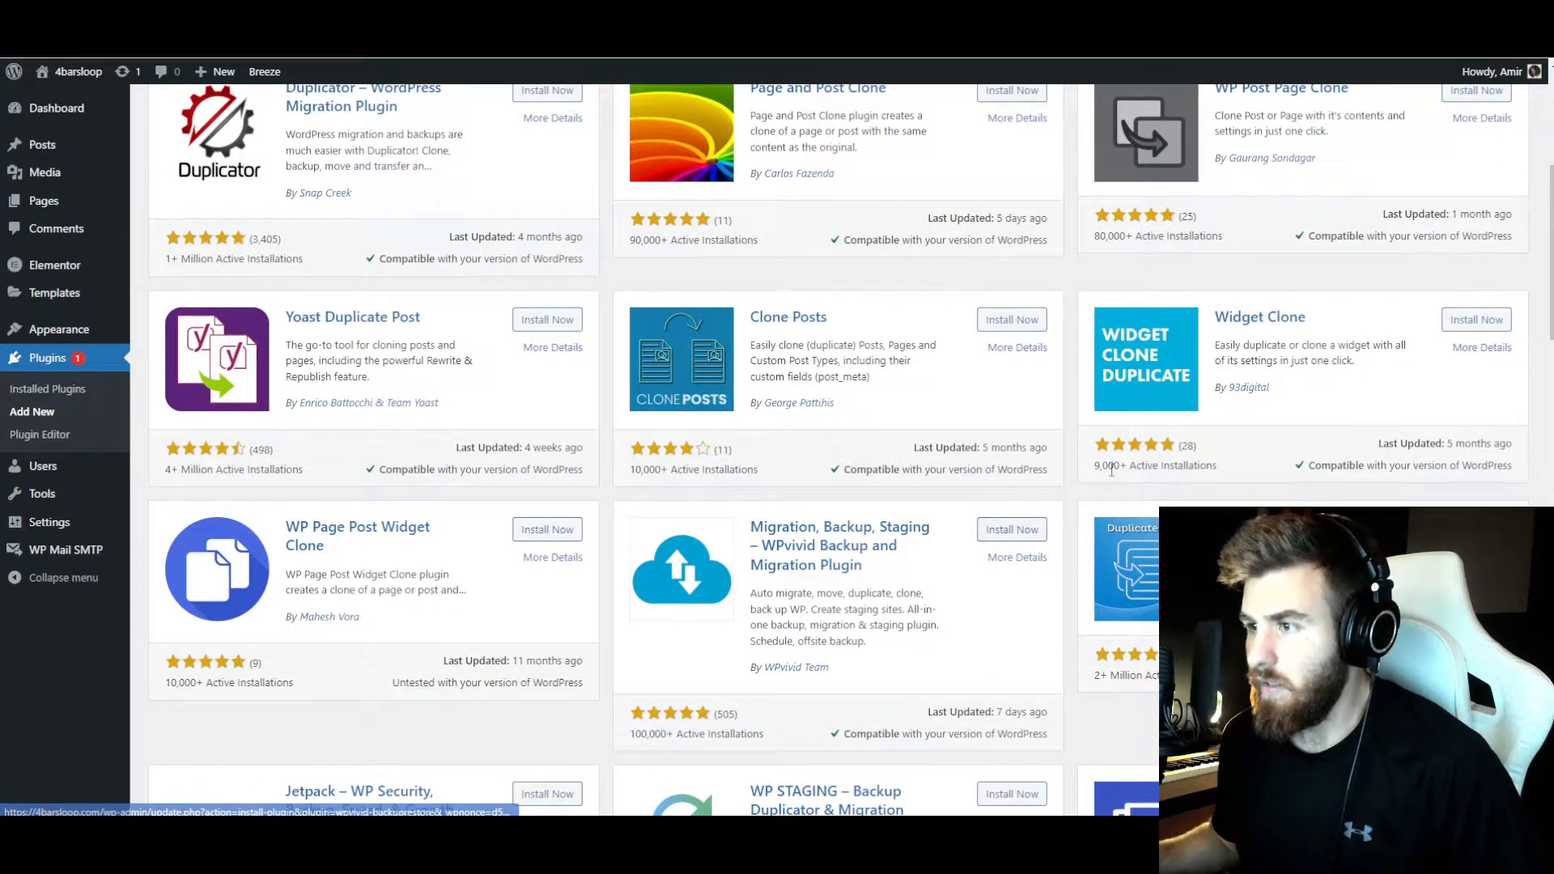
pyautogui.scroll(-1, 1152, 588)
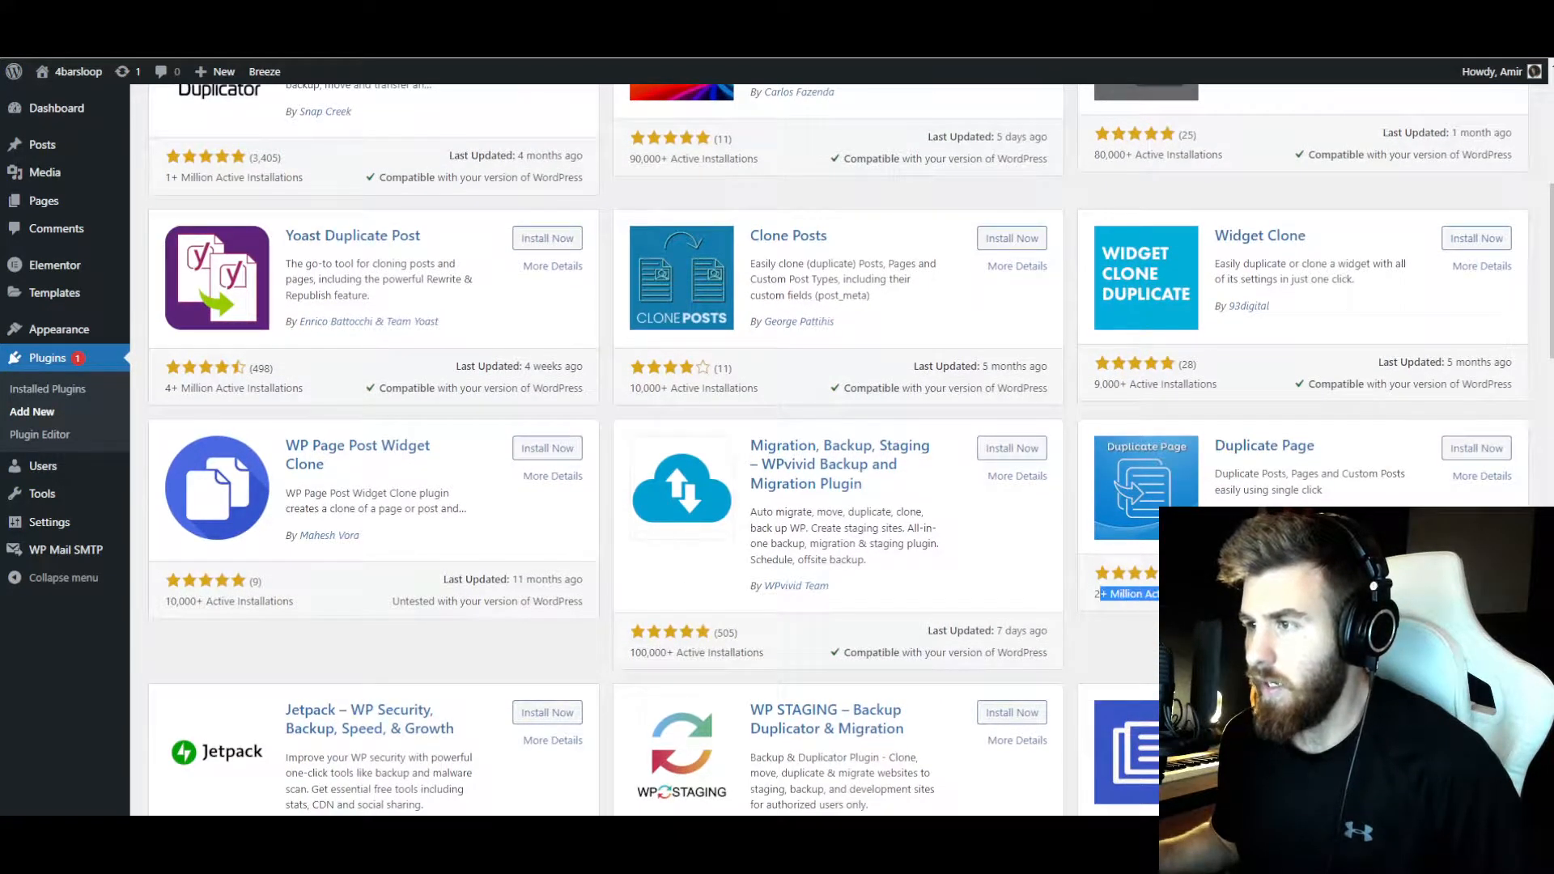
pyautogui.click(1174, 559)
pyautogui.scroll(-4, 1179, 478)
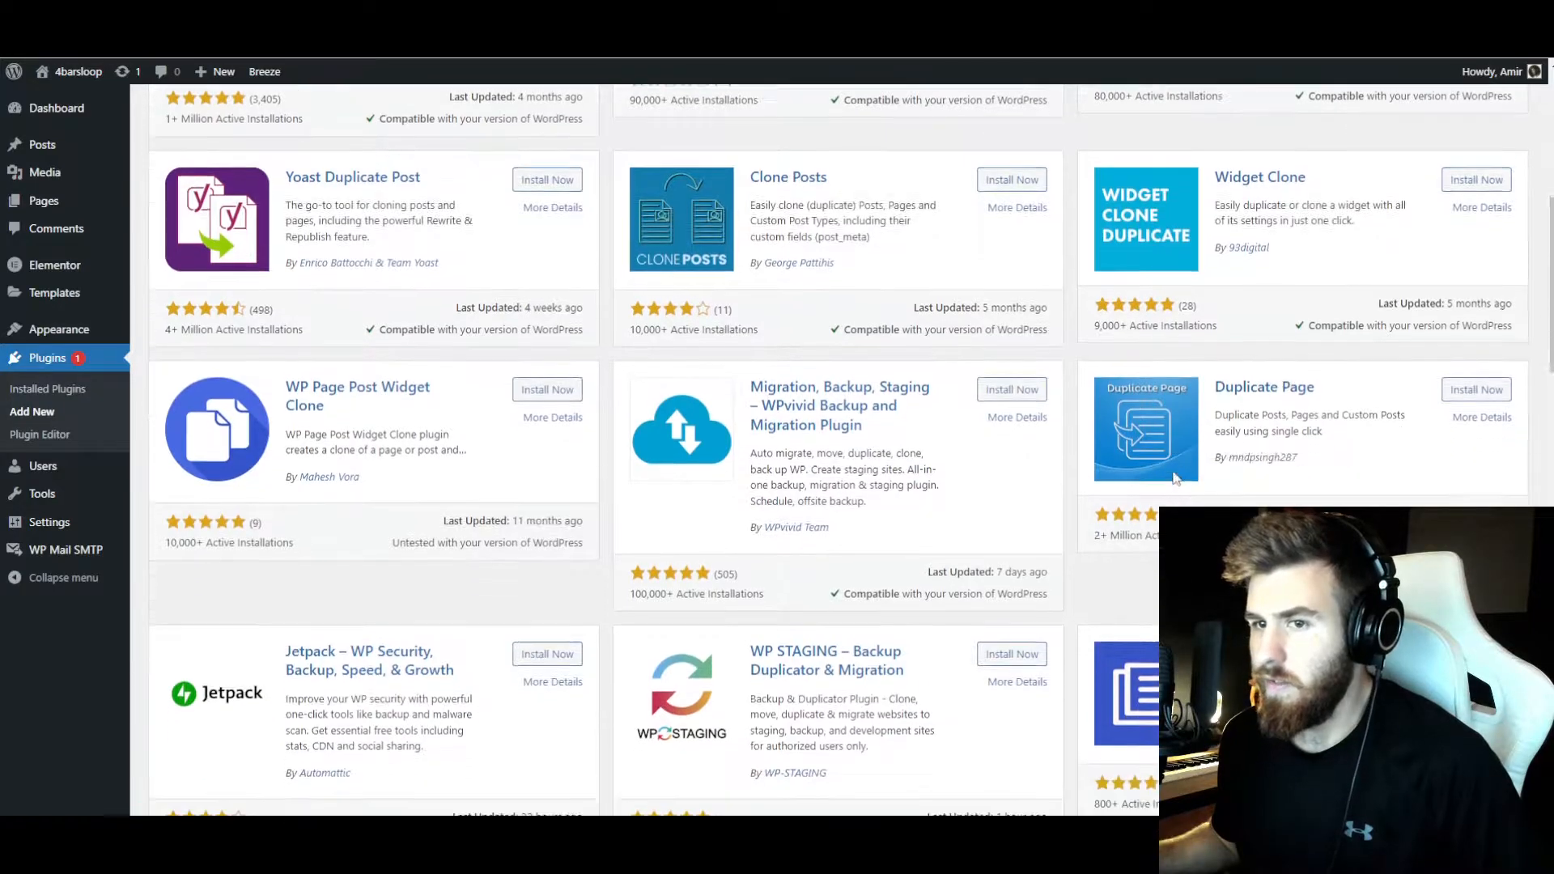
pyautogui.scroll(-1, 1104, 449)
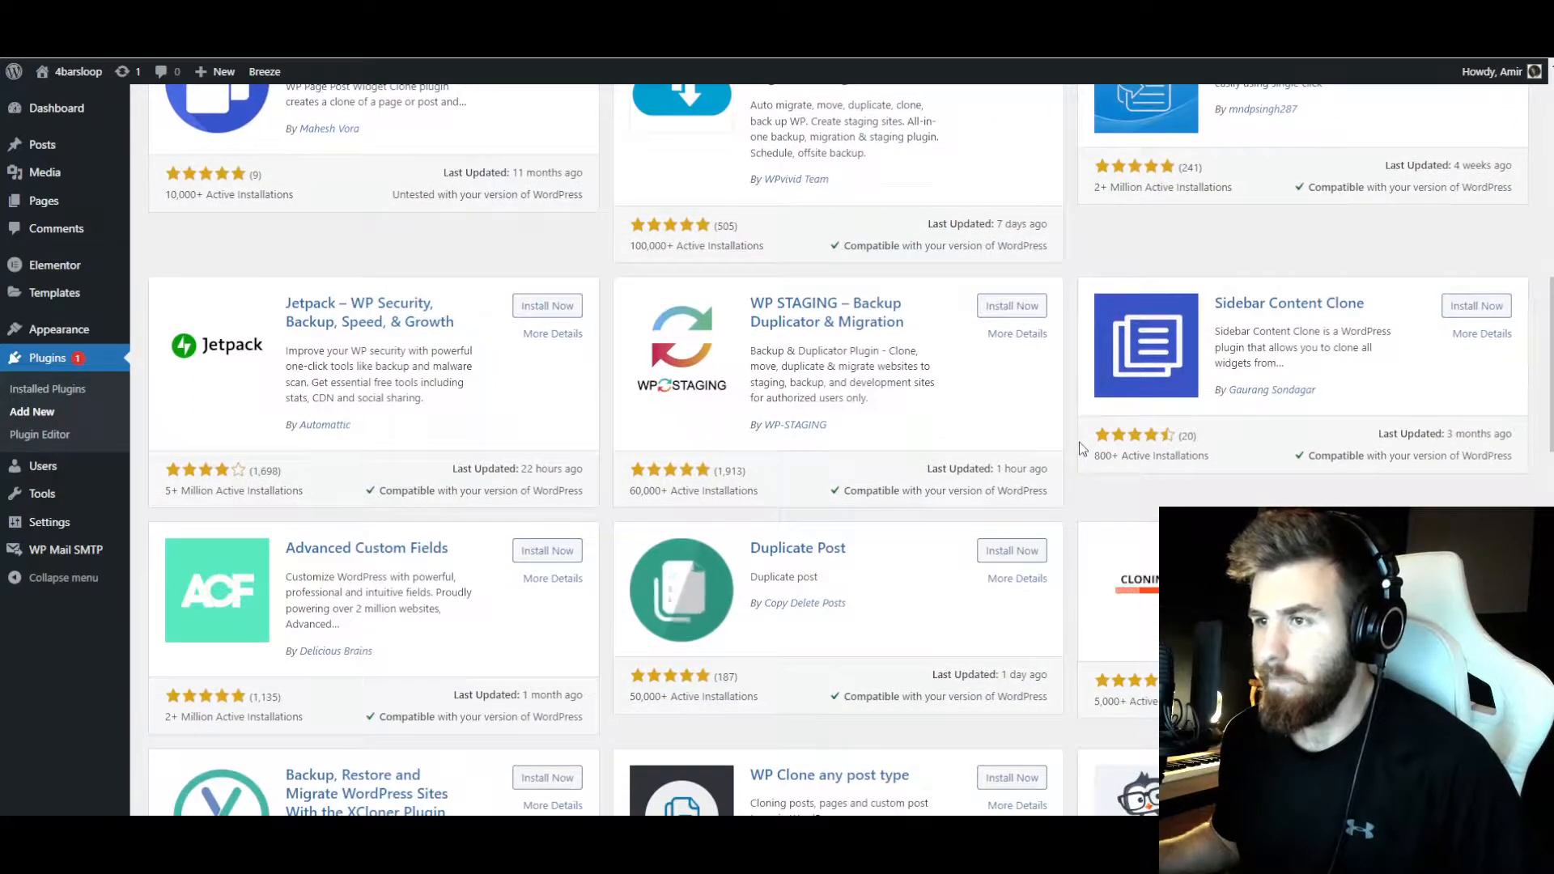
pyautogui.scroll(-1, 1084, 450)
pyautogui.scroll(6, 1083, 450)
pyautogui.click(1475, 449)
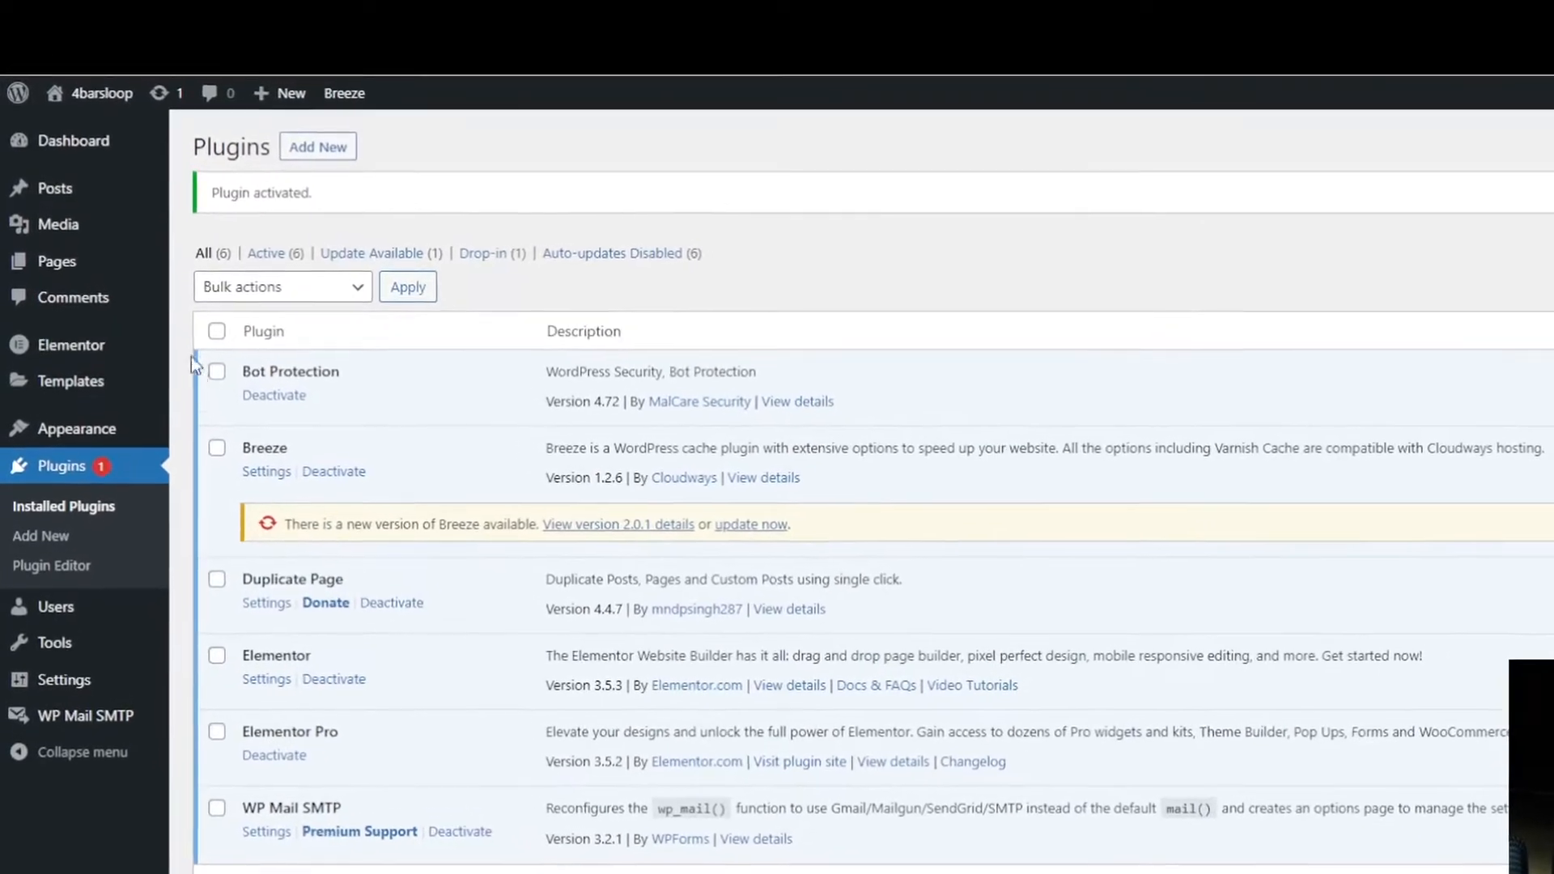
# - Open the existing HEADER template for editing with Elementor in a new tab
pyautogui.moveTo(61, 208)
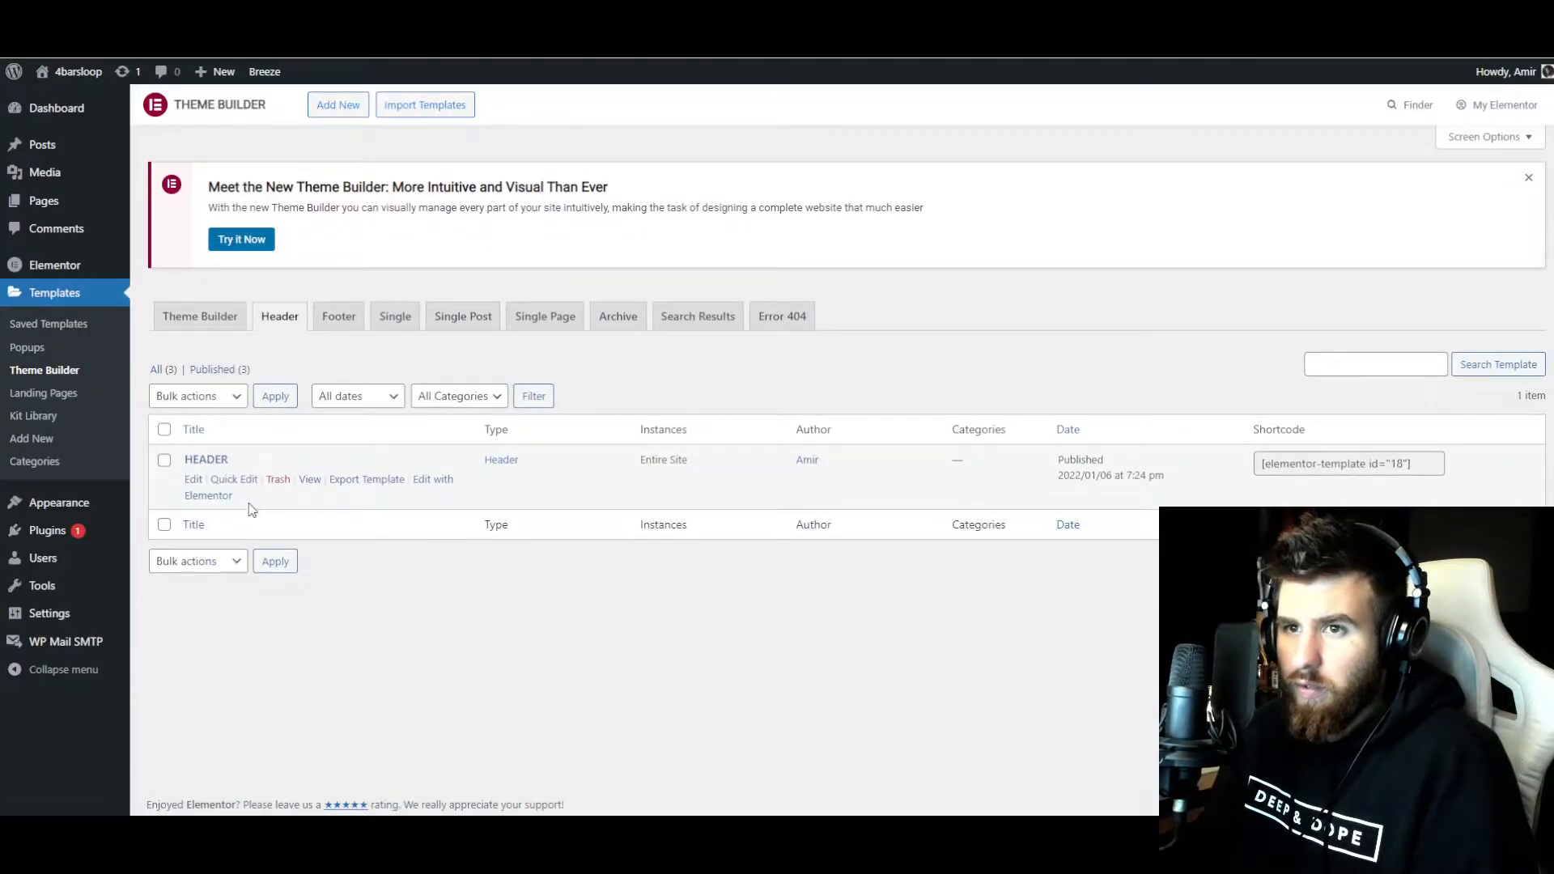
pyautogui.rightClick(227, 498)
pyautogui.click(243, 511)
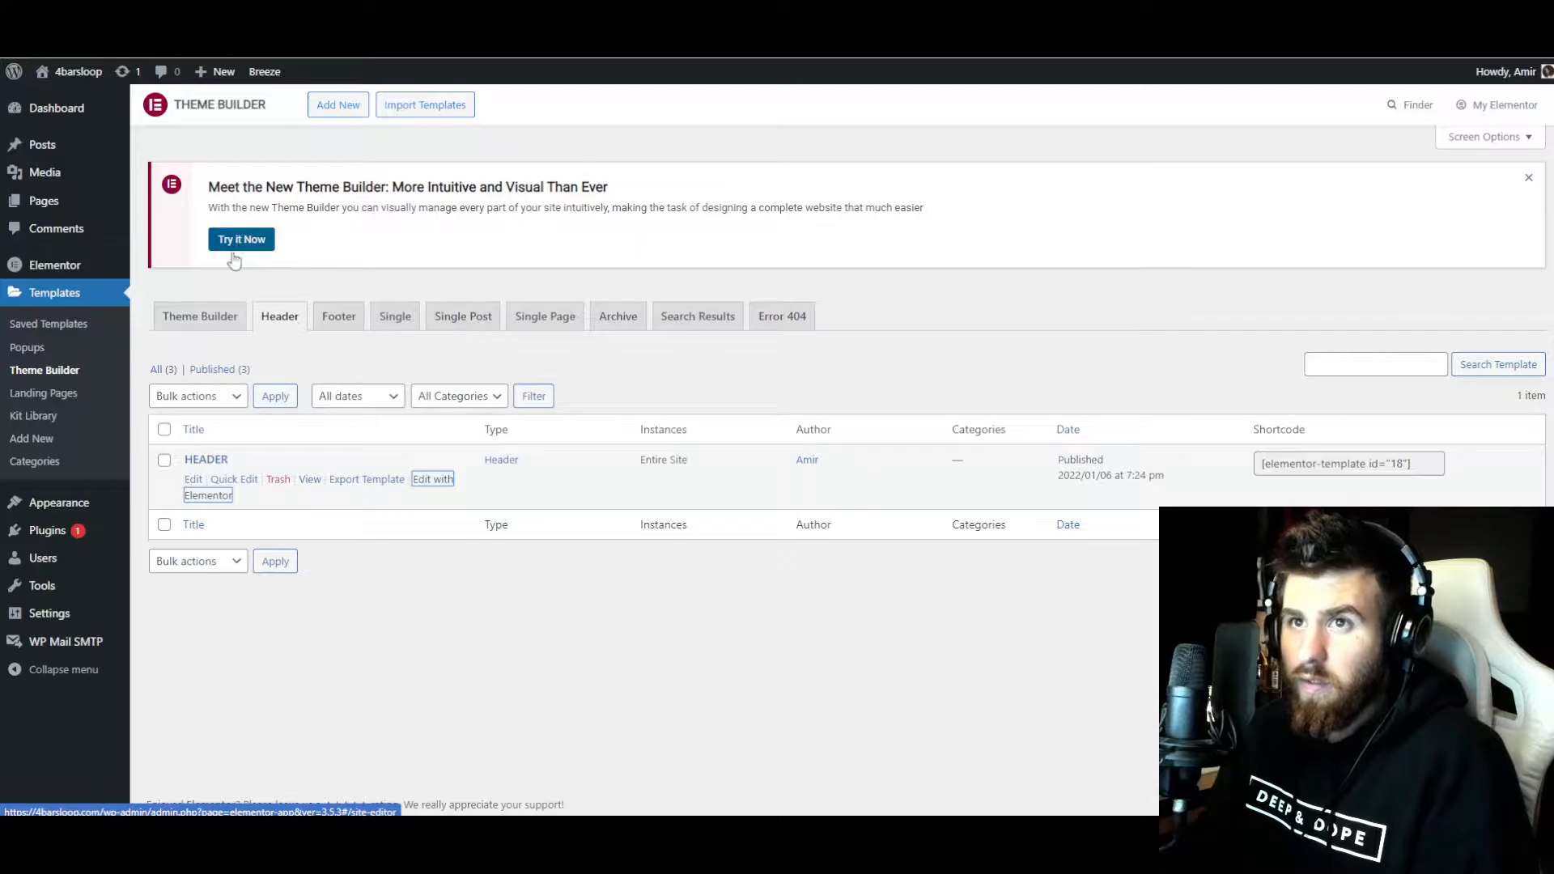
# - Create a new header template named HEADER_TRANSPERNT
pyautogui.click(338, 105)
pyautogui.click(817, 509)
pyautogui.write('HEADER')
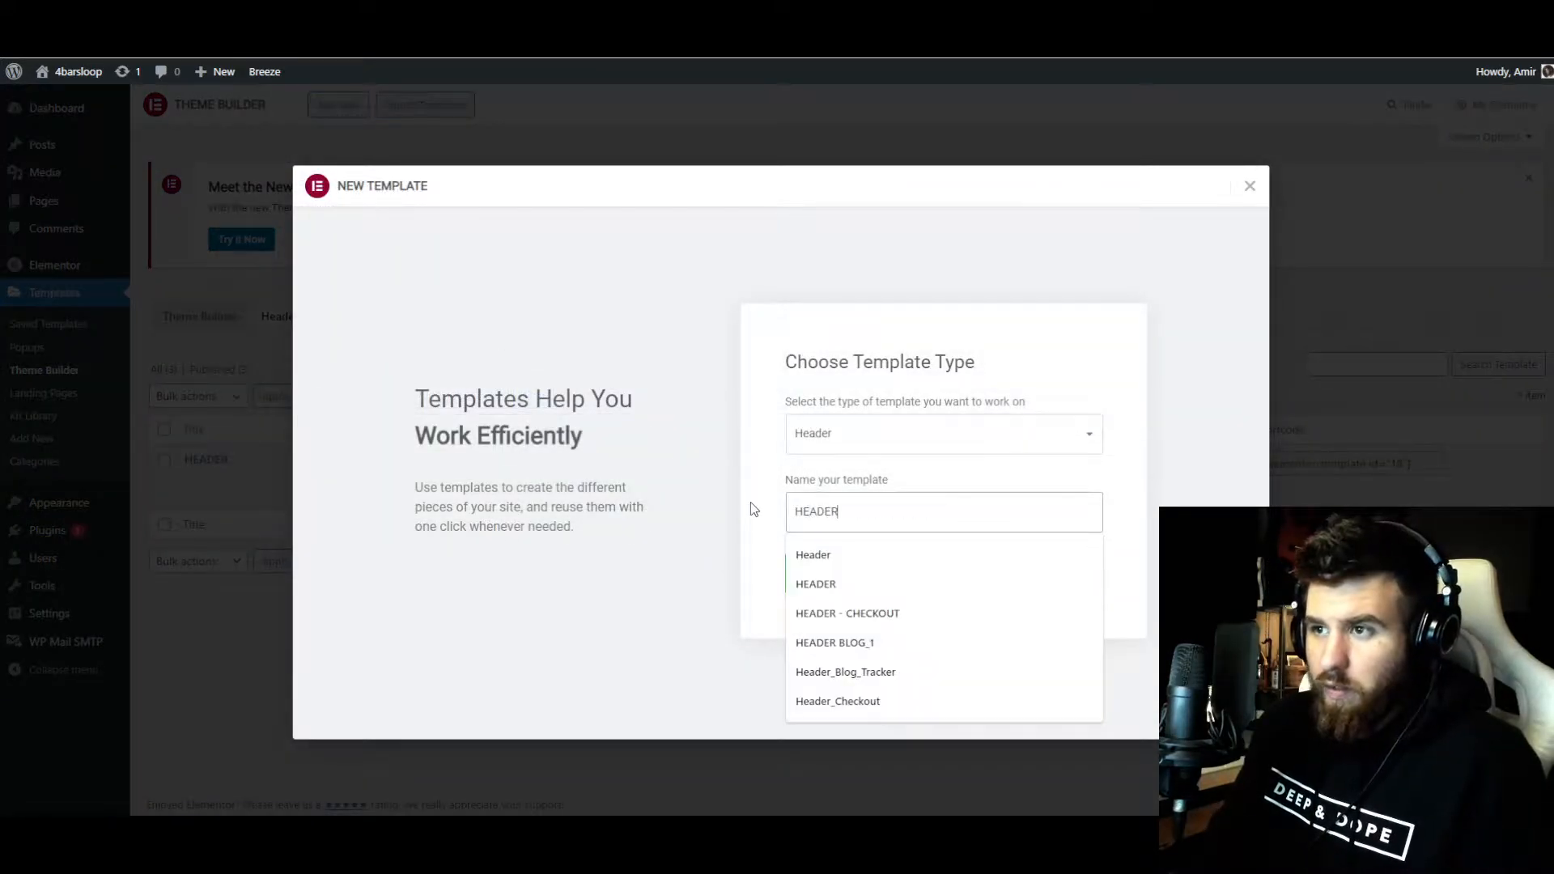
pyautogui.write('_TRANSPARENT')
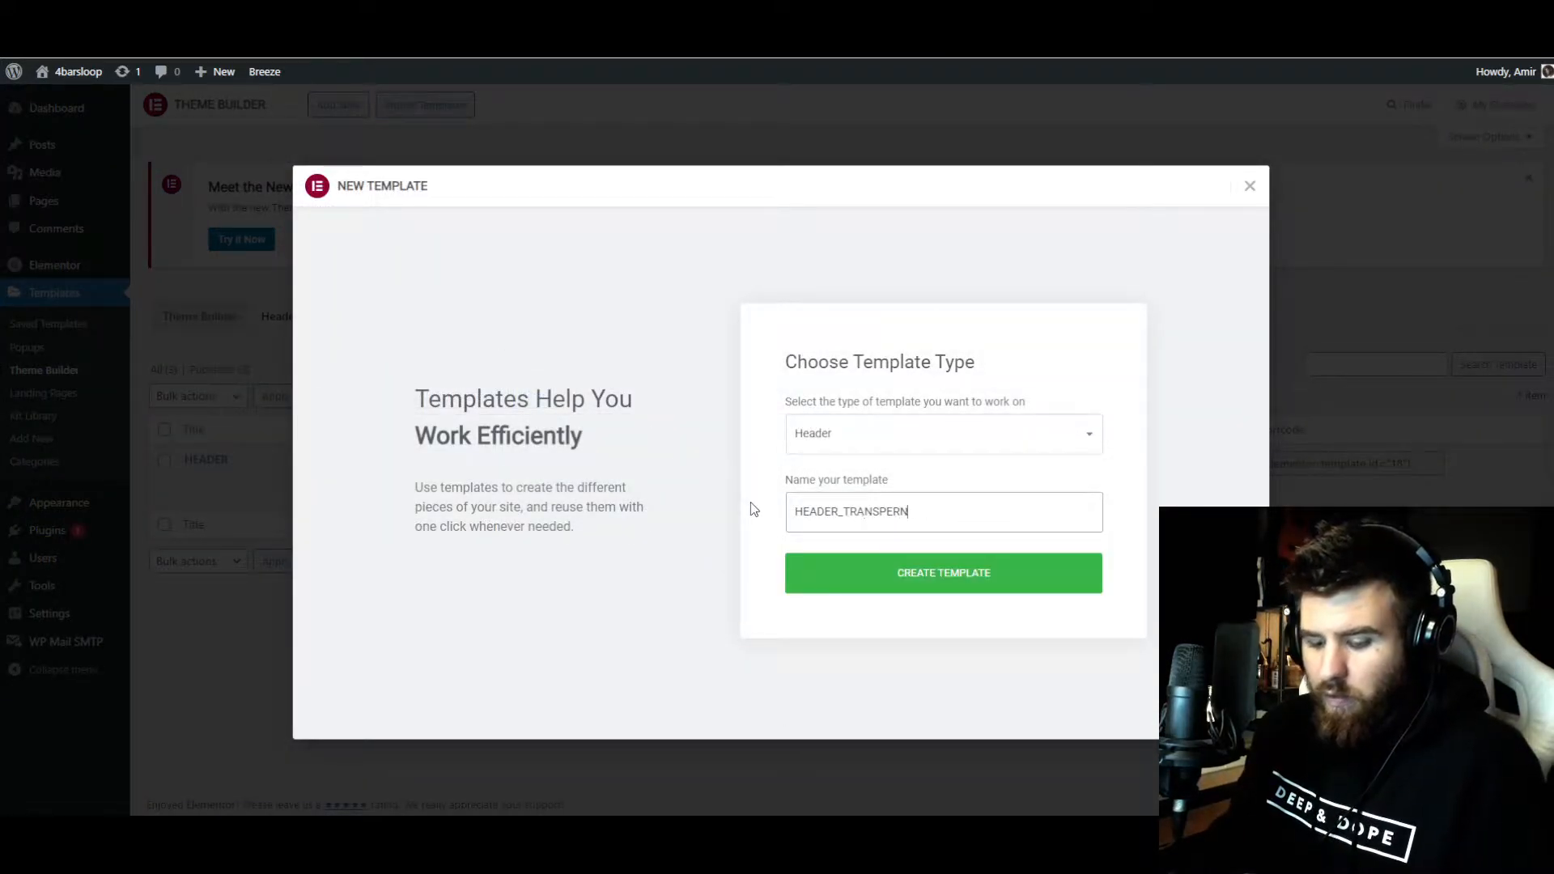
pyautogui.press('Return')
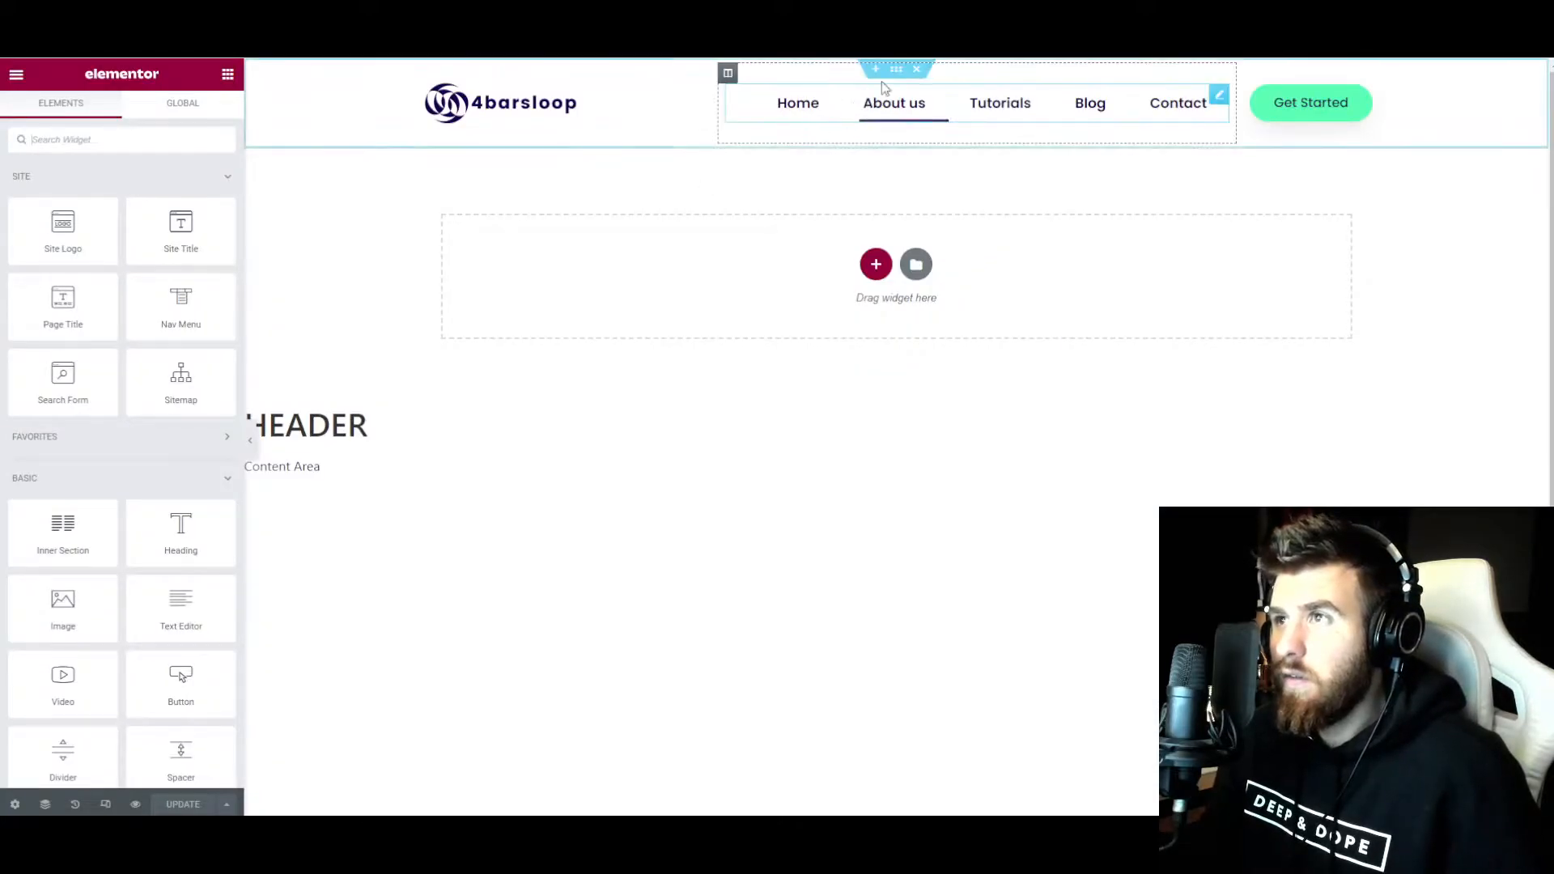
# - Copy the navigation section from the HEADER template and paste it into HEADER_TRANSPERNT, keeping only the pasted section
pyautogui.rightClick(901, 72)
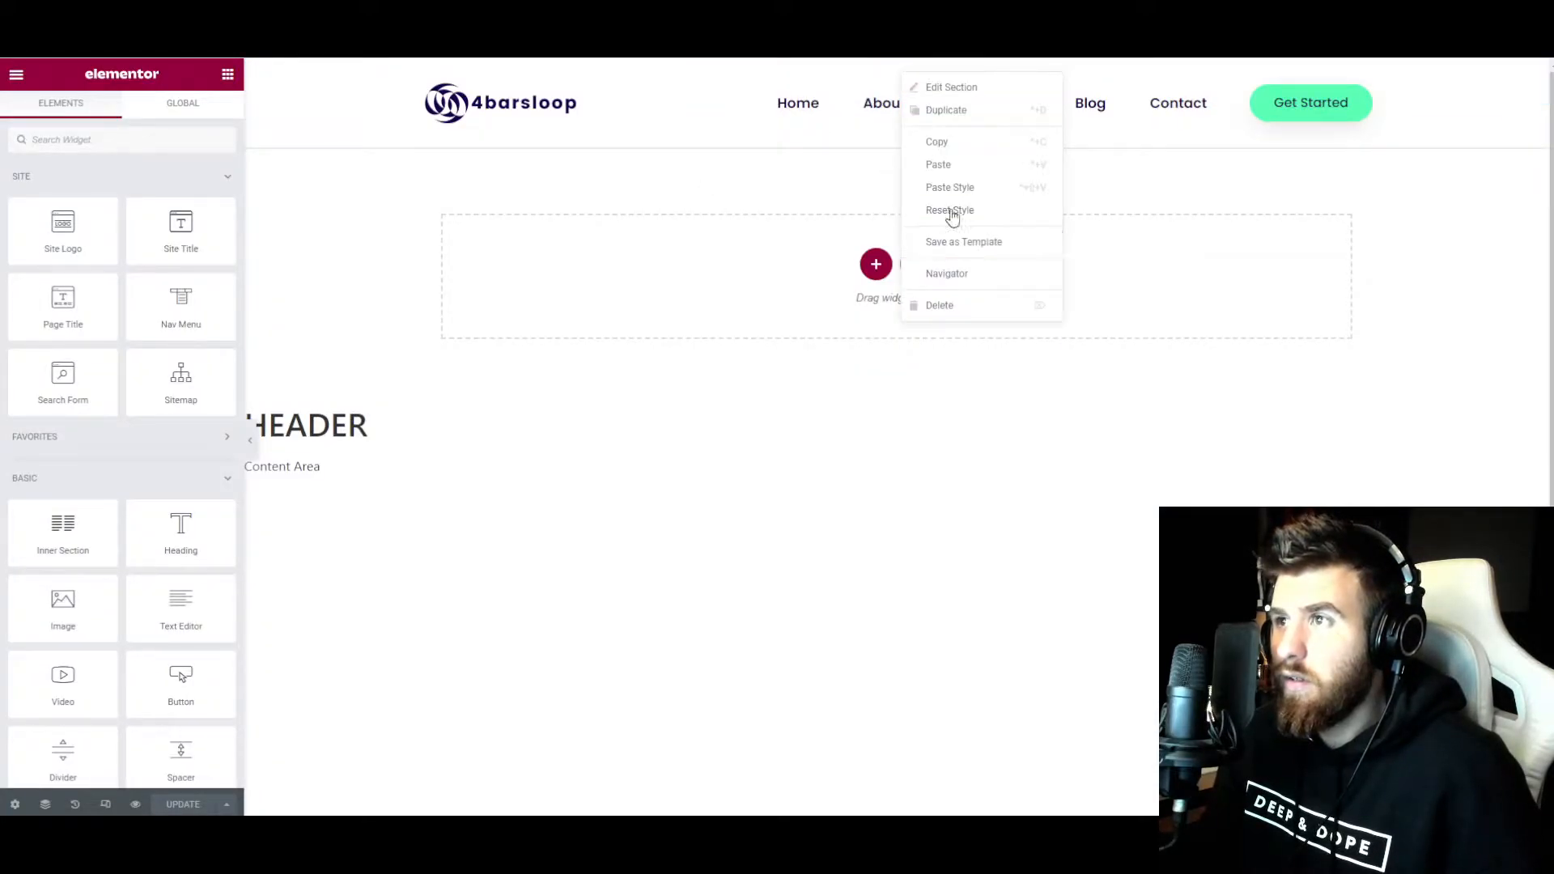
pyautogui.click(956, 146)
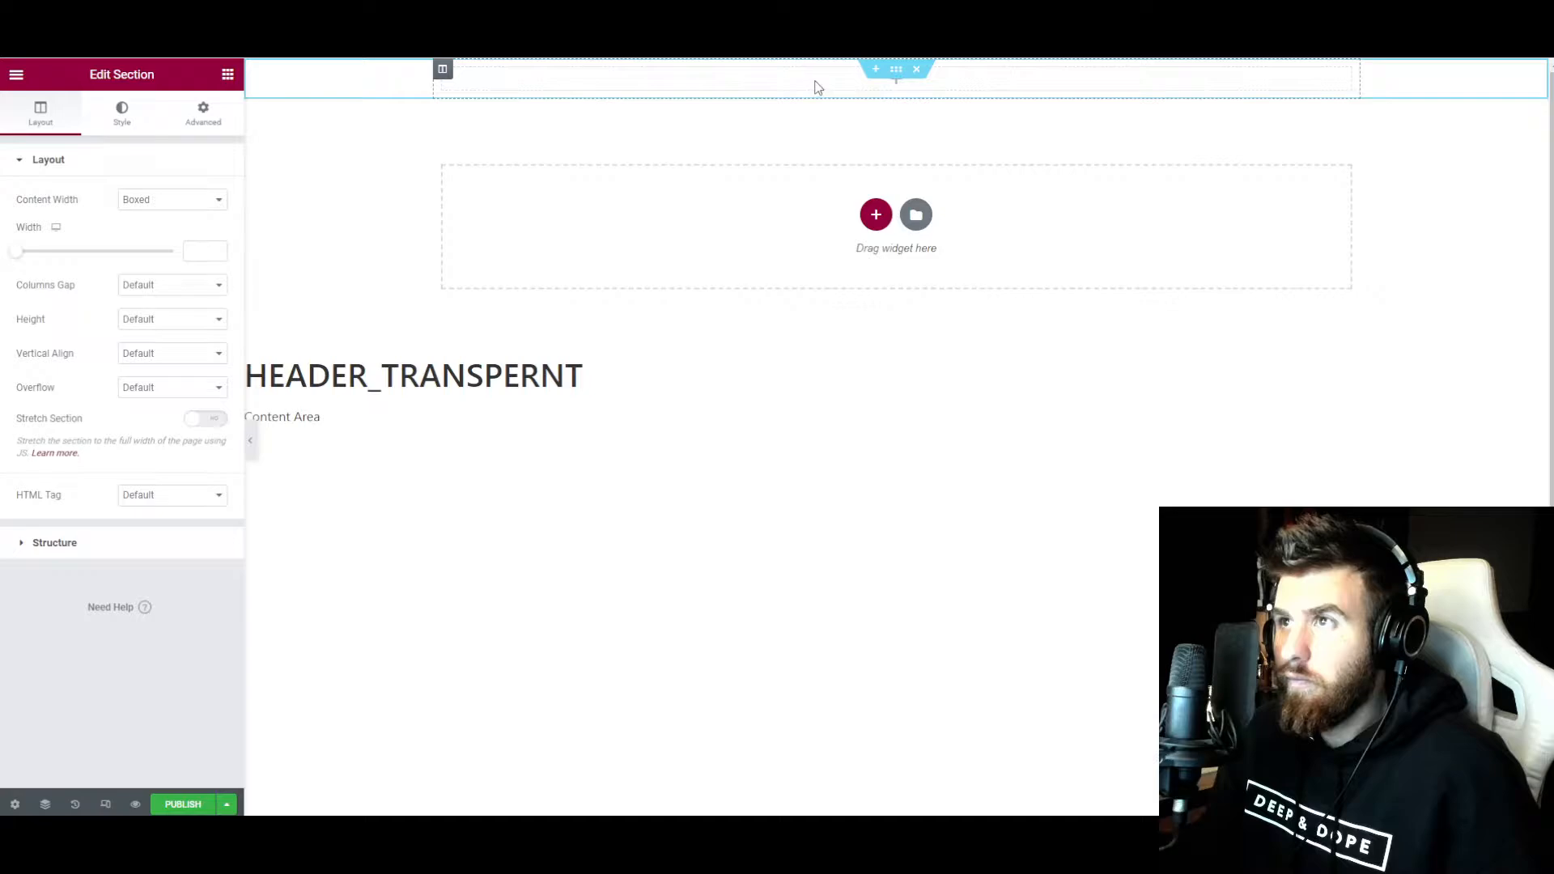
pyautogui.rightClick(815, 86)
pyautogui.rightClick(895, 71)
pyautogui.click(927, 158)
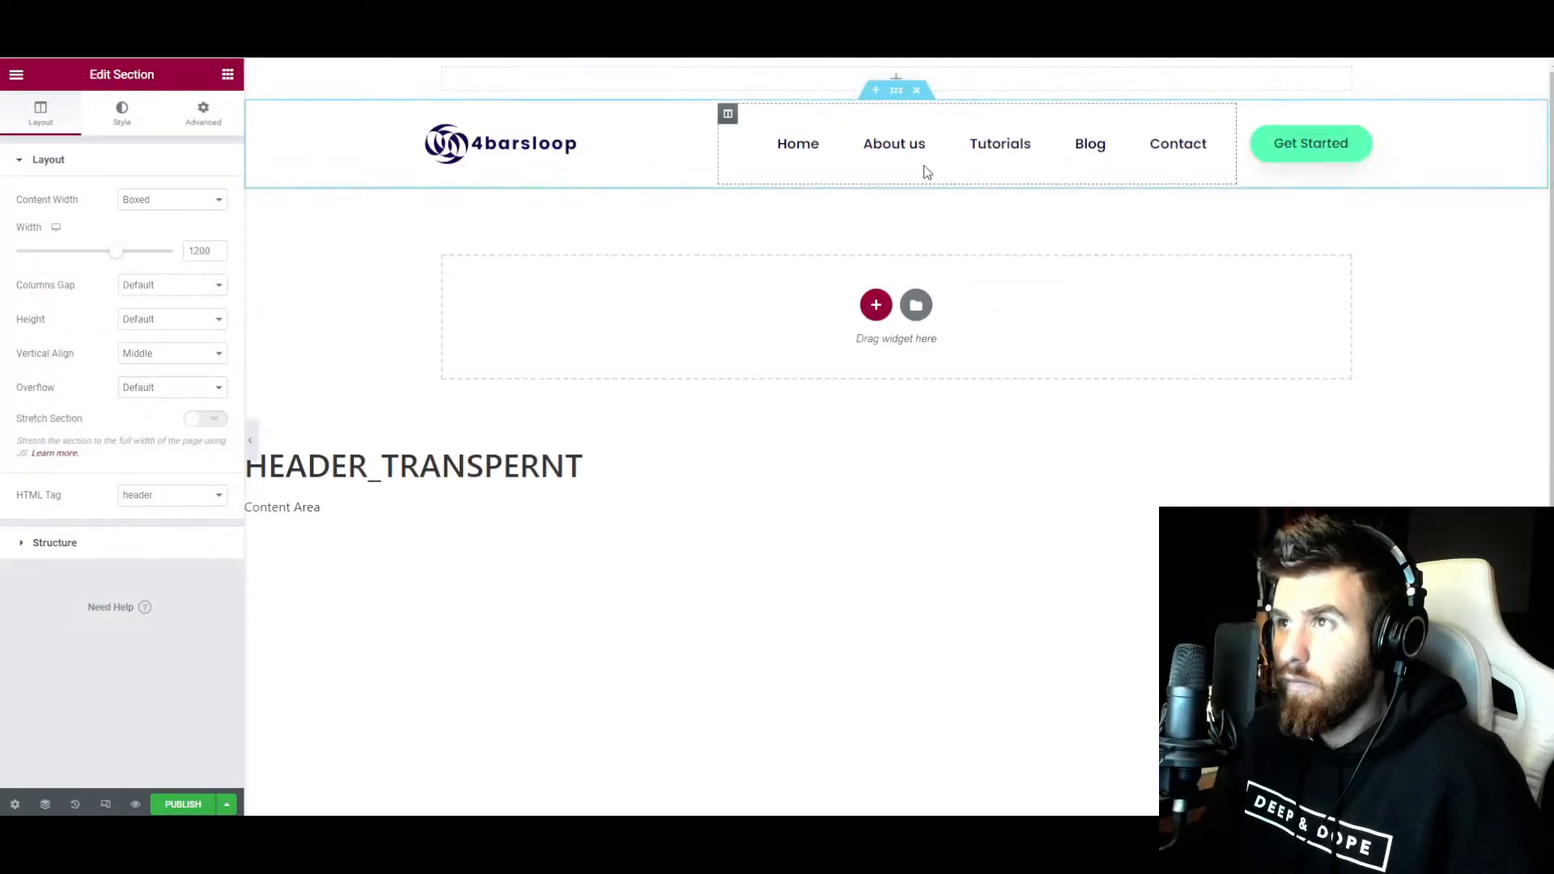
pyautogui.scroll(-1, 880, 79)
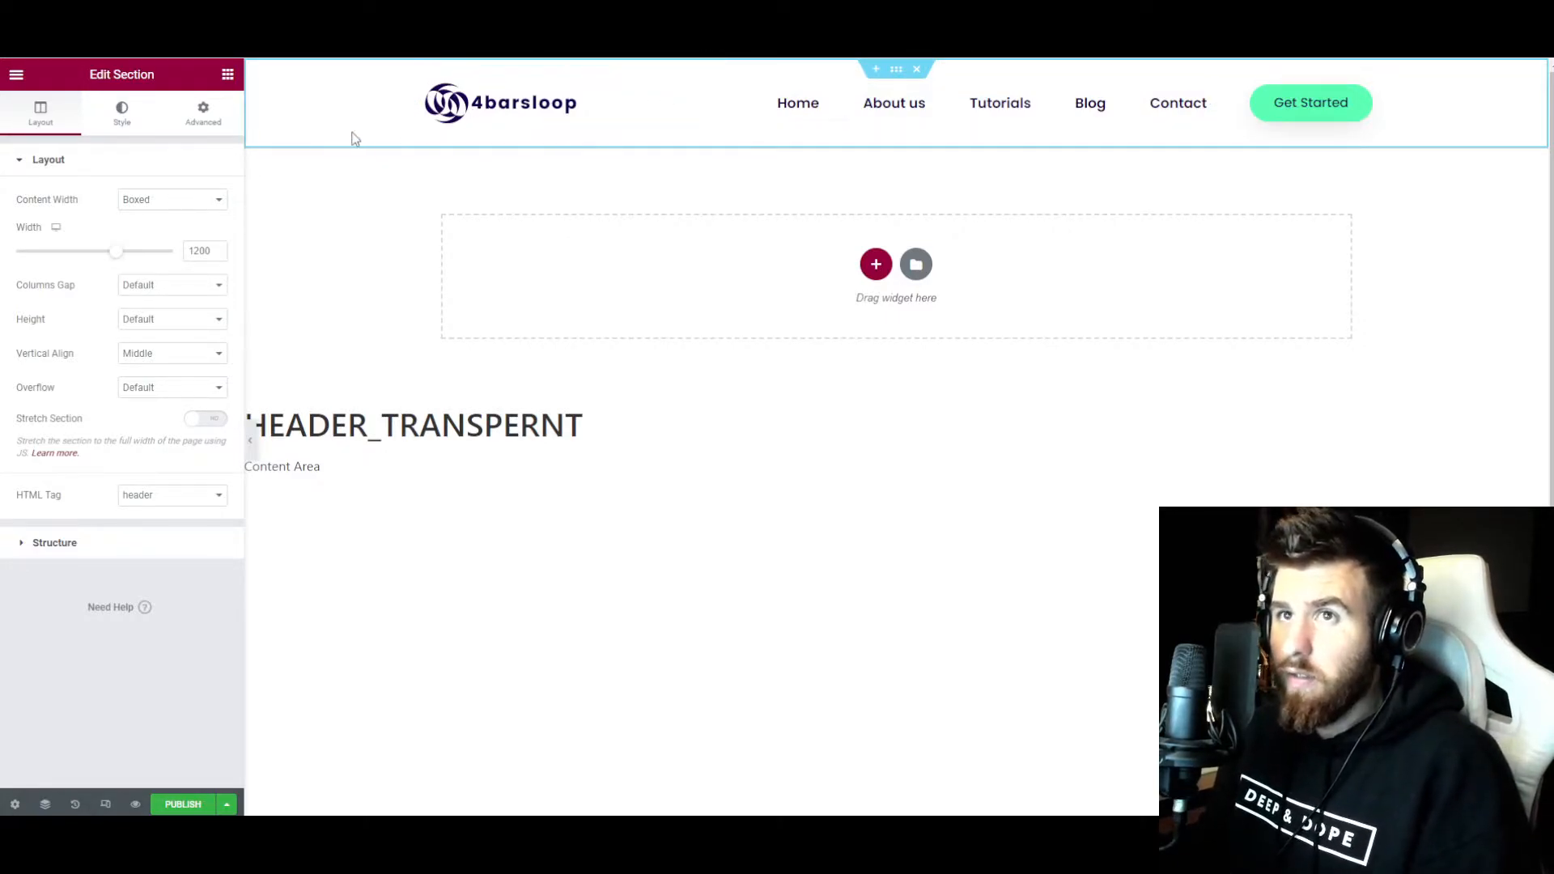
# - Set the pasted header section's background to the Primary global color
pyautogui.click(121, 113)
pyautogui.click(187, 273)
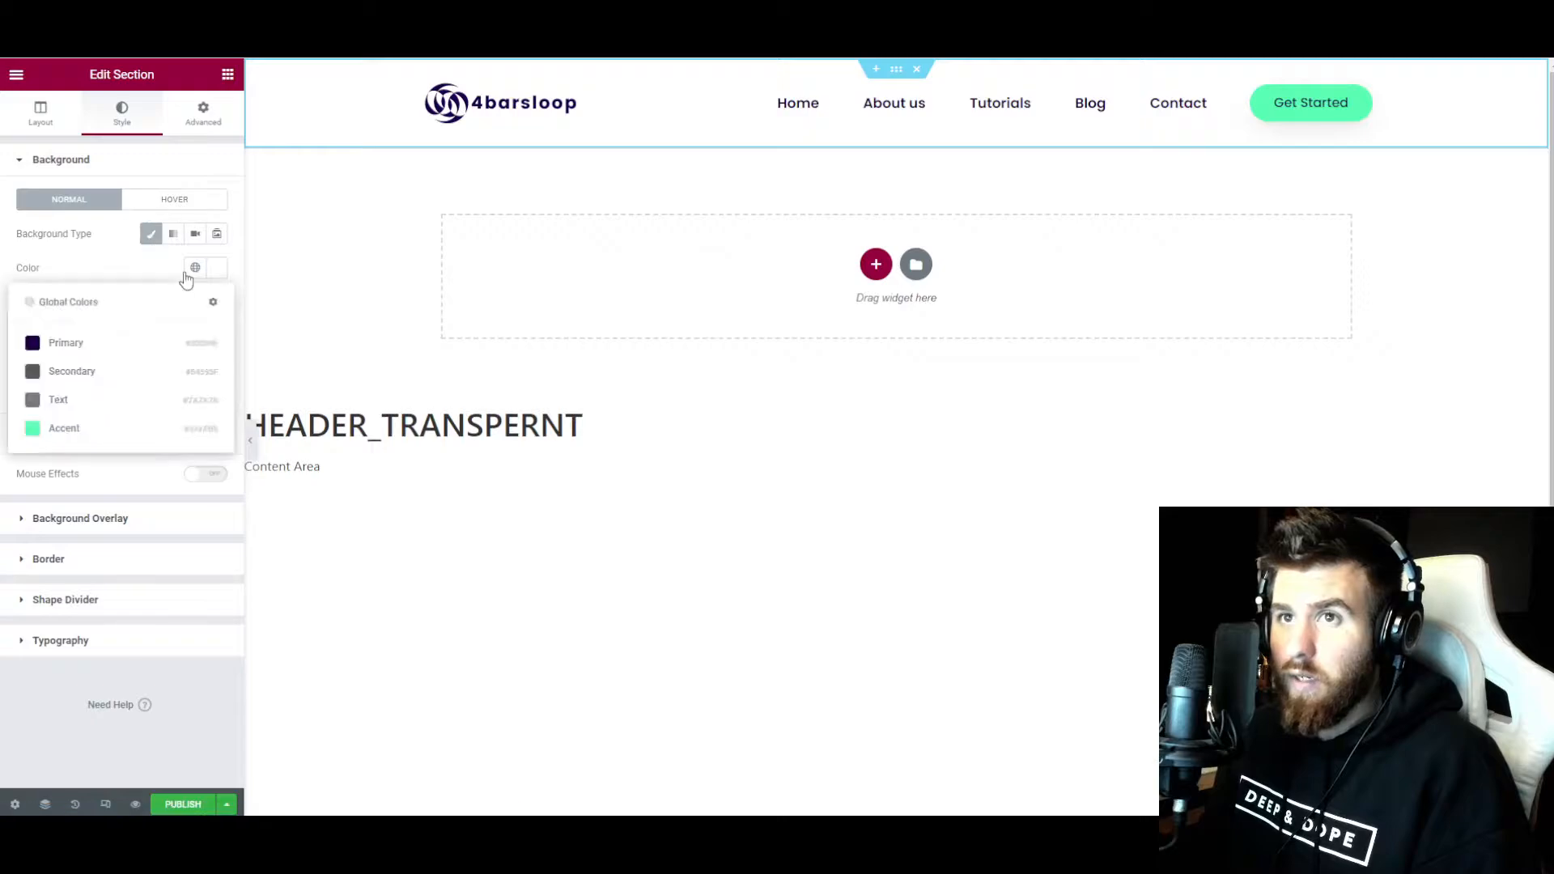
pyautogui.click(123, 341)
# - Change the header navigation menu's normal text color to white
pyautogui.click(797, 118)
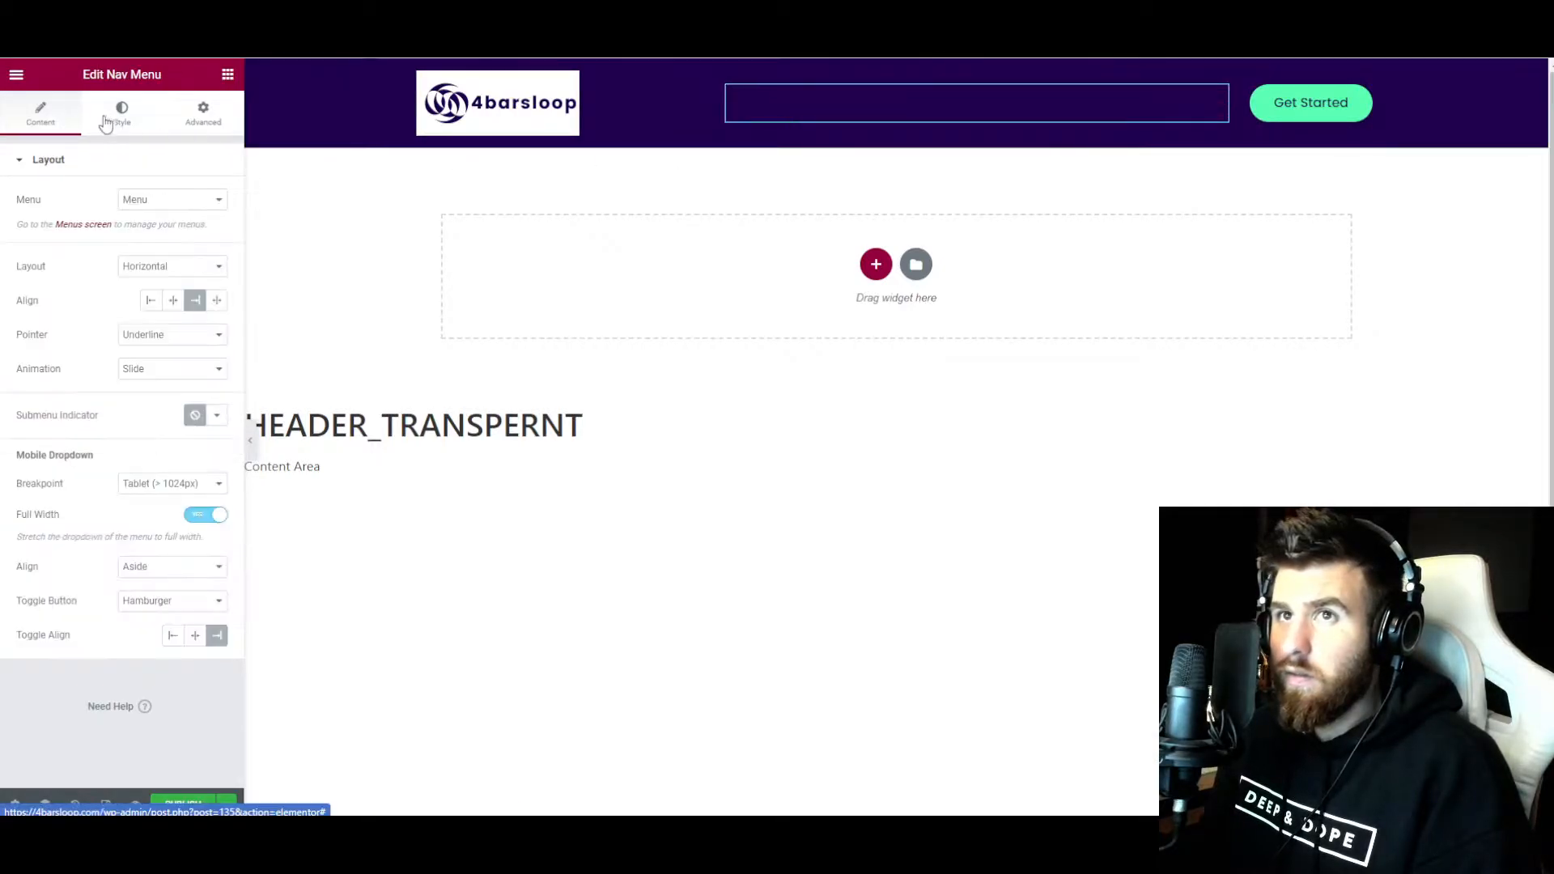
pyautogui.click(121, 114)
pyautogui.click(195, 270)
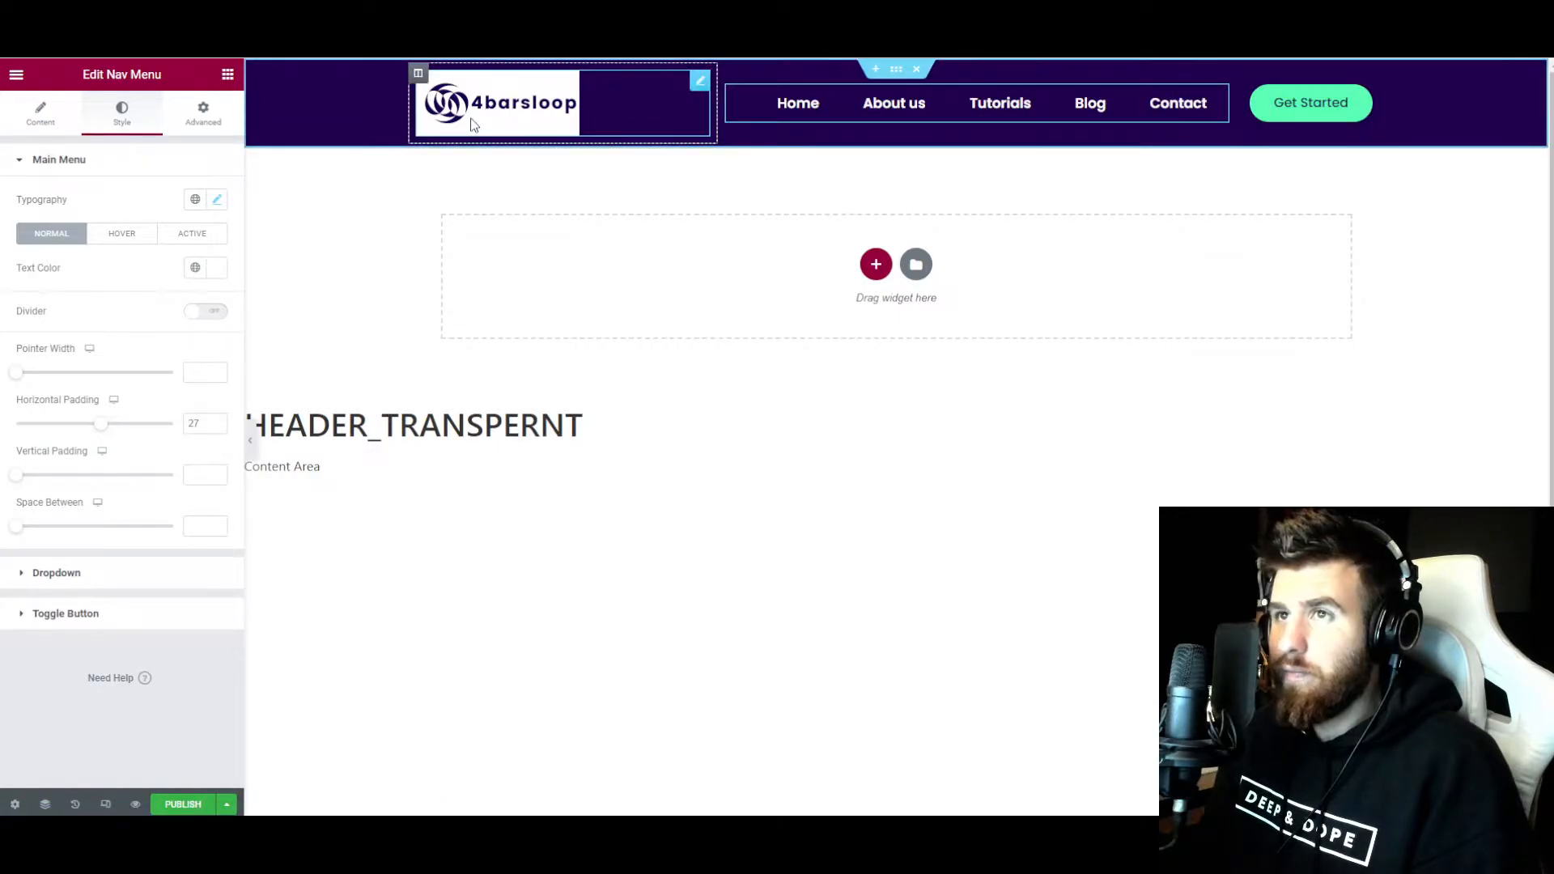
# - Select the header's logo image, switch to the 4barsloop logo design in Canva, and recolor its text white
pyautogui.click(683, 97)
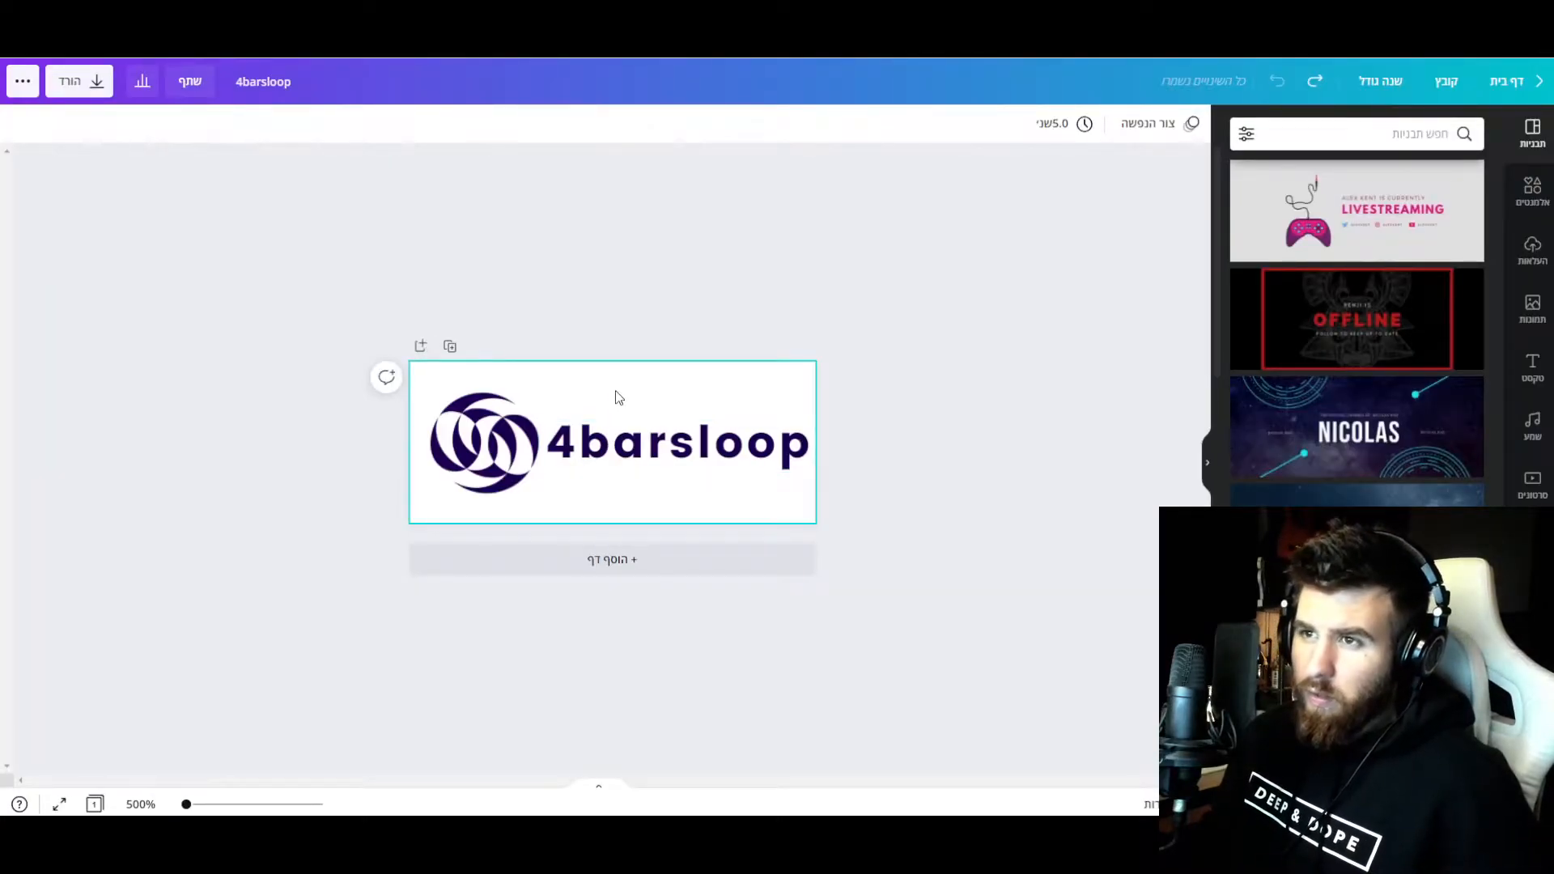
pyautogui.click(612, 439)
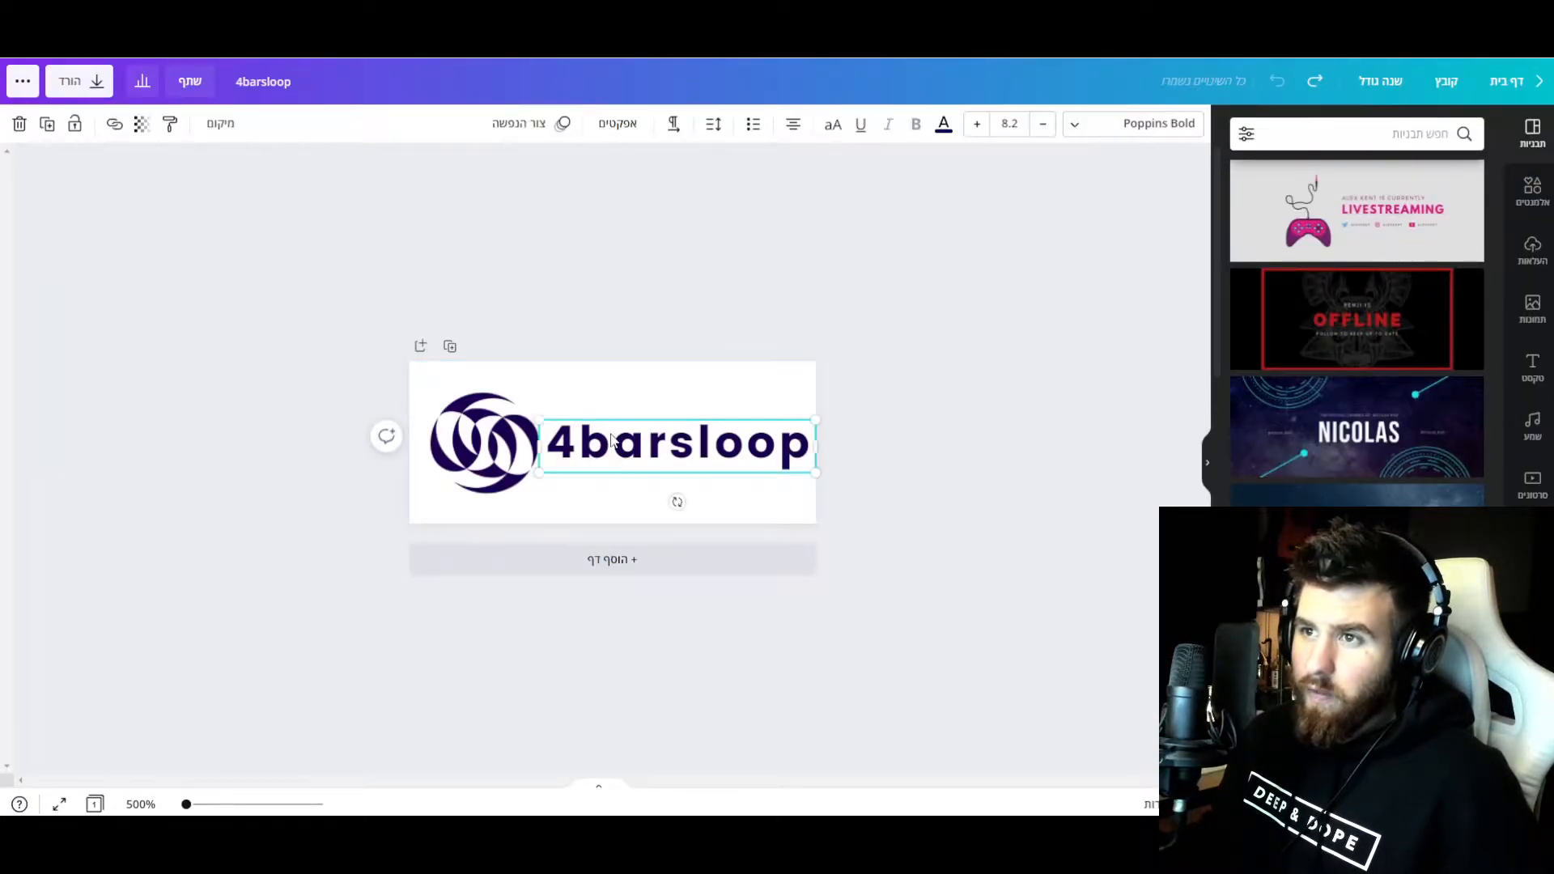
pyautogui.click(945, 126)
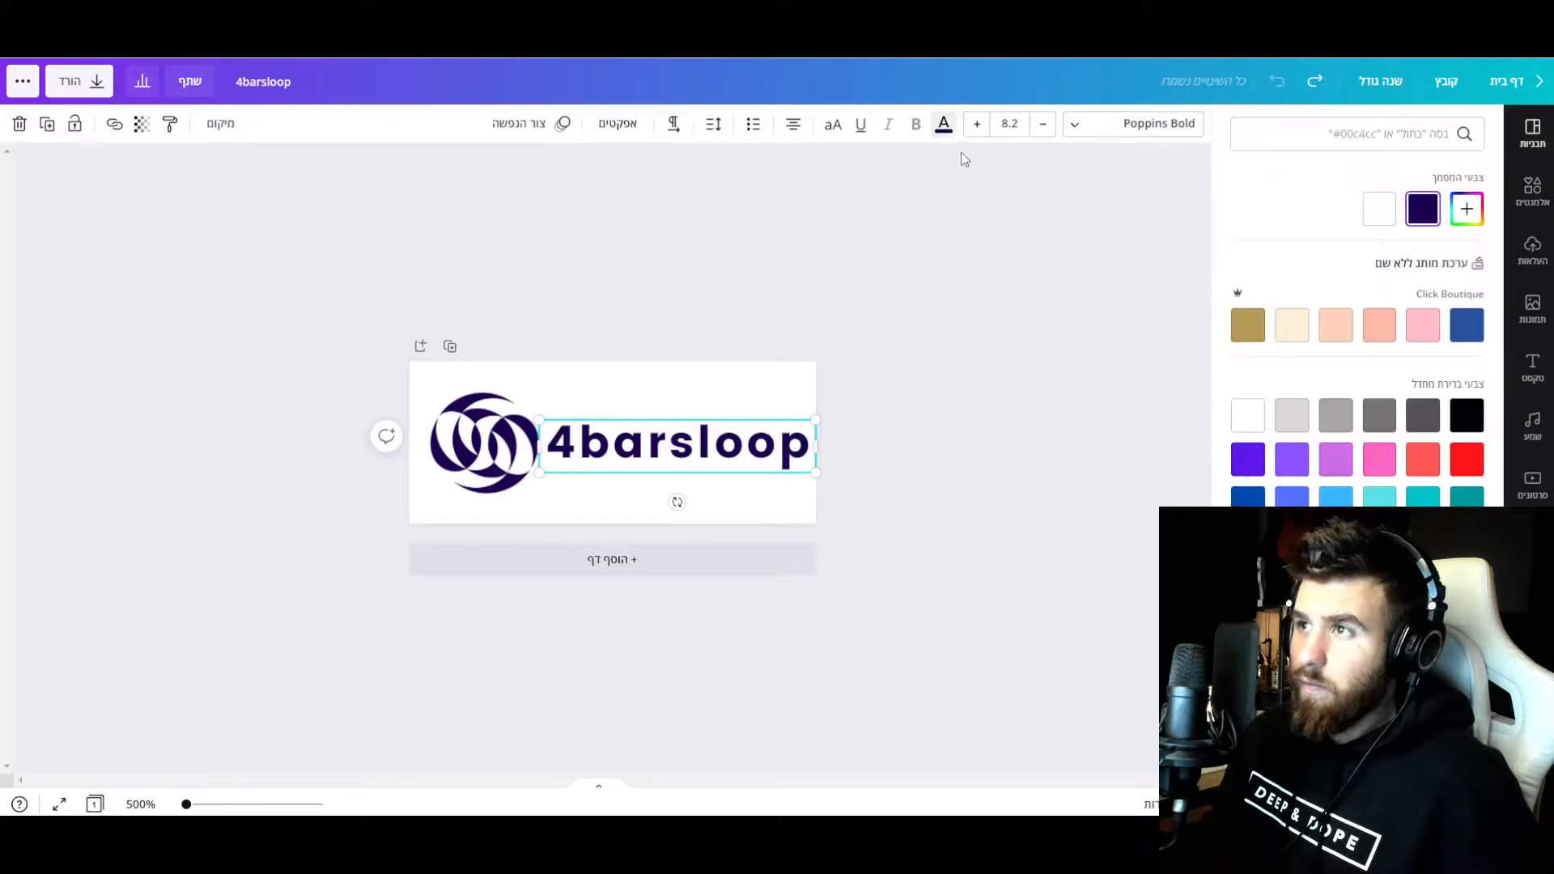
pyautogui.click(1378, 212)
# - Recolor the logo's circular emblem white and download the design as a PNG with a transparent background
pyautogui.click(506, 404)
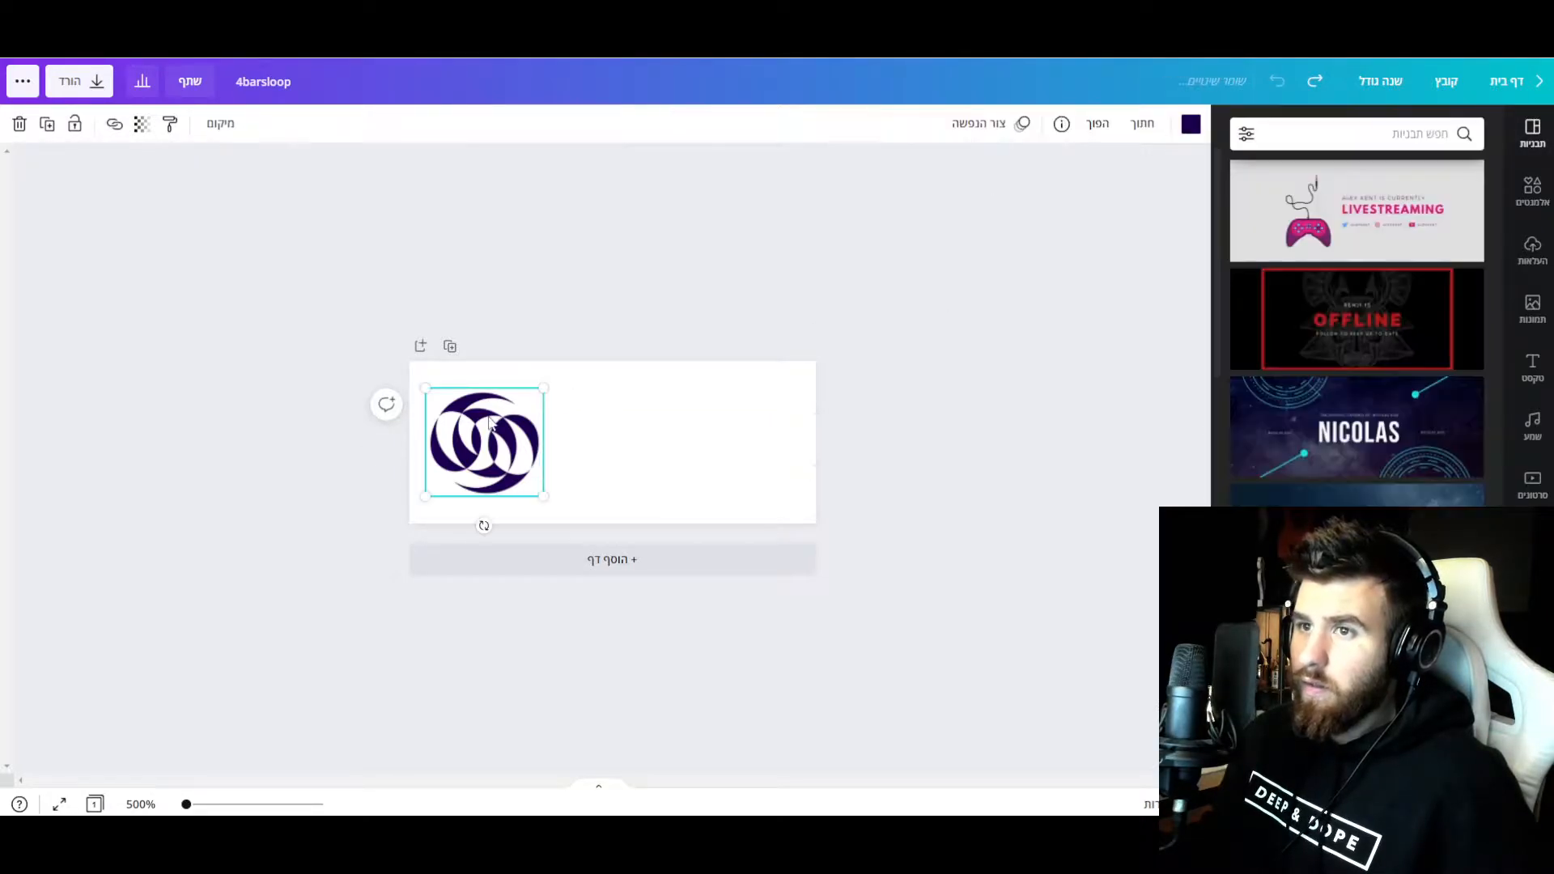
pyautogui.click(1193, 124)
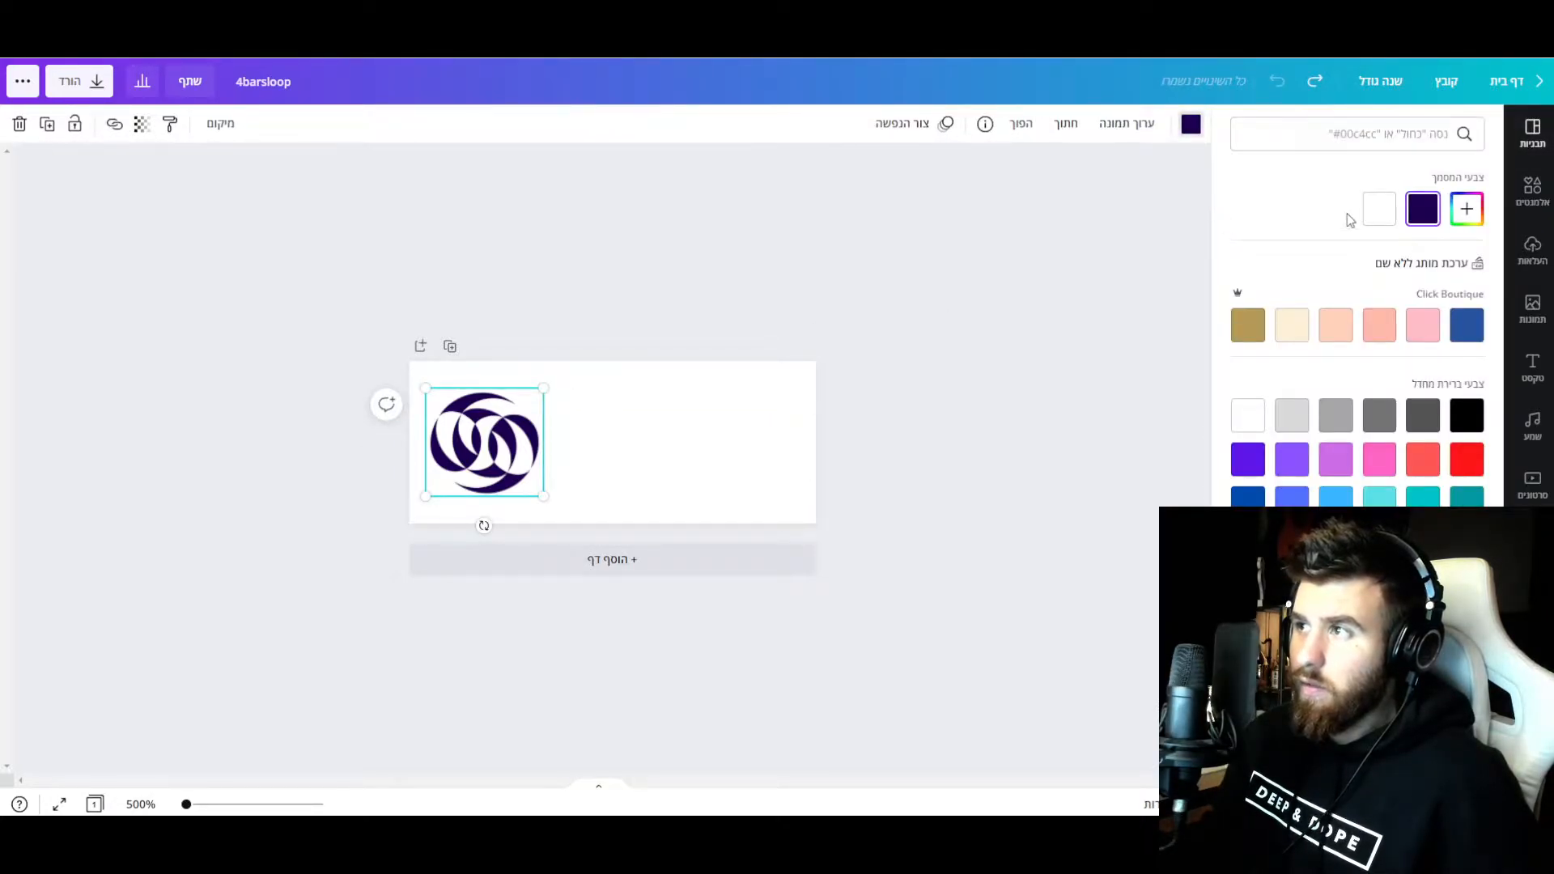
pyautogui.click(1371, 217)
pyautogui.click(79, 81)
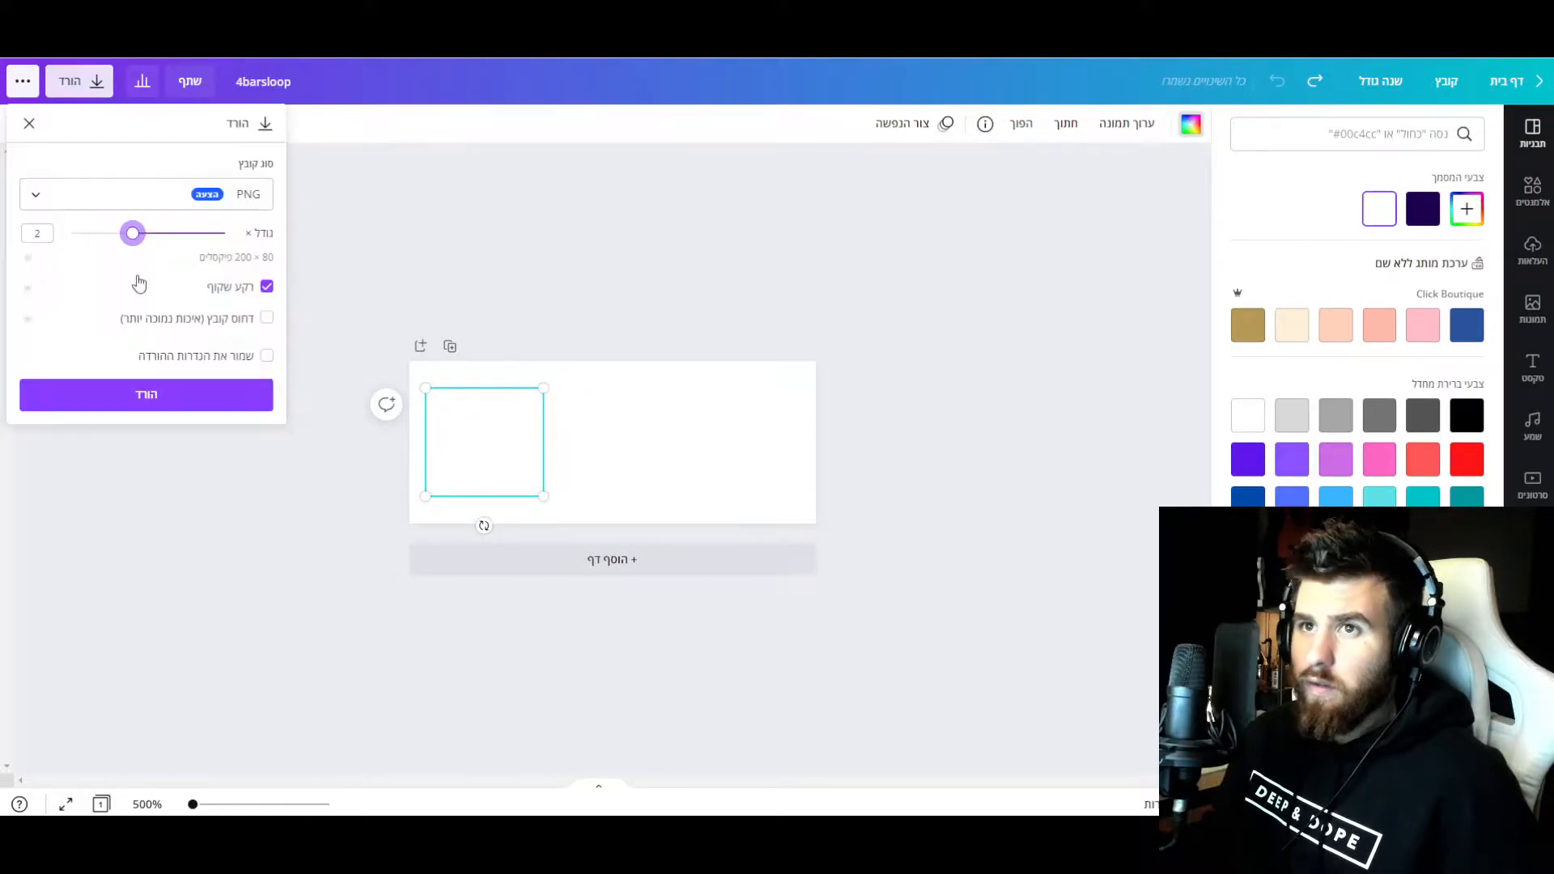
pyautogui.click(156, 395)
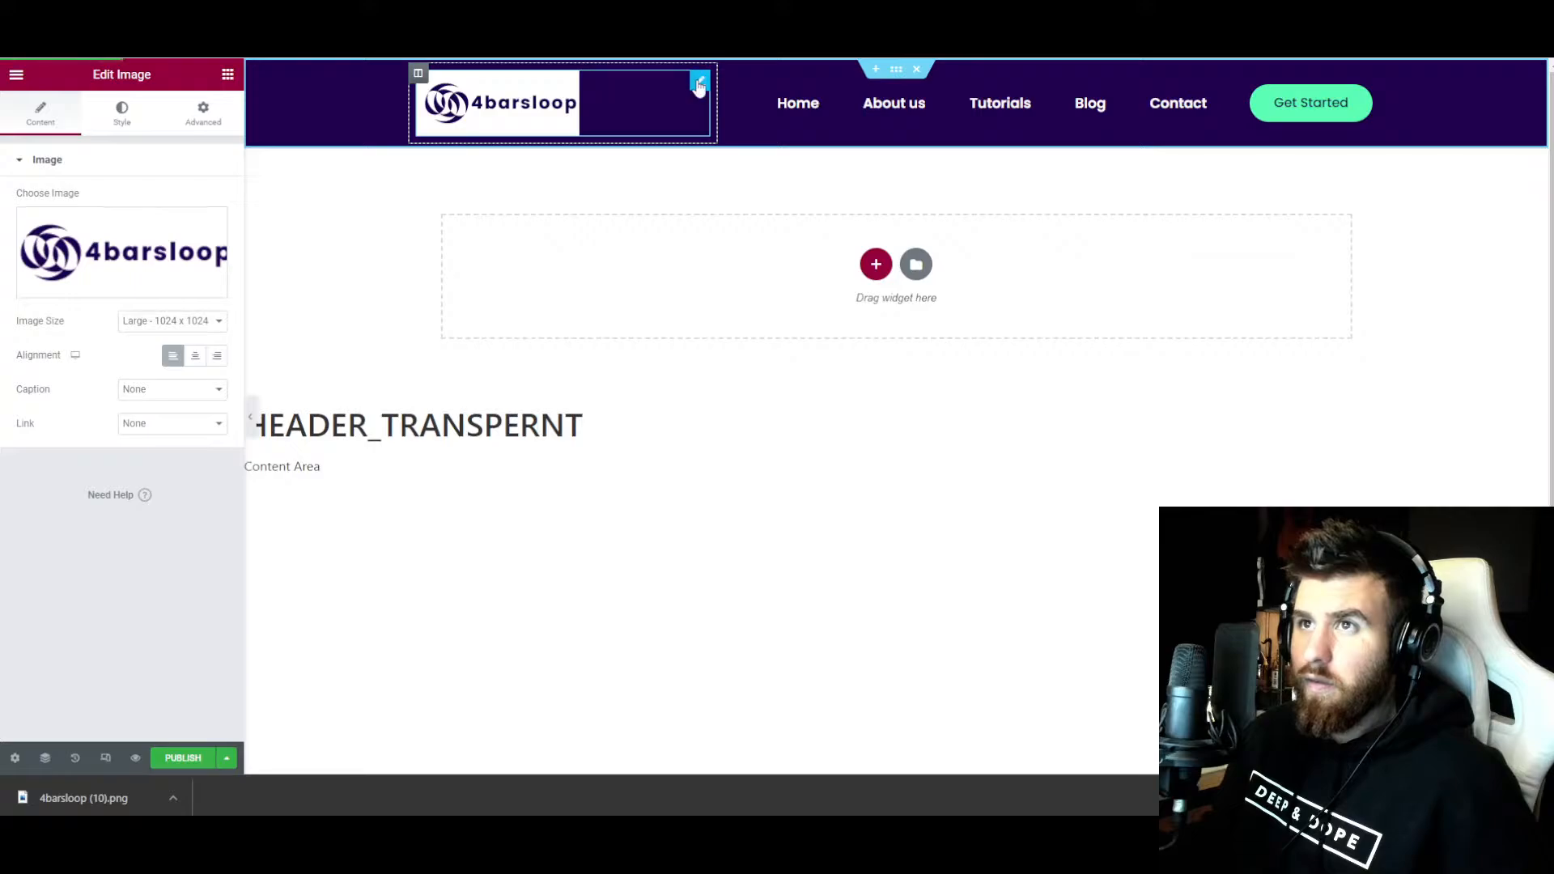
# - Replace the header's logo with the uploaded file 4barsloop (10).png and set its image size to Full
pyautogui.click(126, 293)
pyautogui.moveTo(61, 797); pyautogui.dragTo(403, 496)
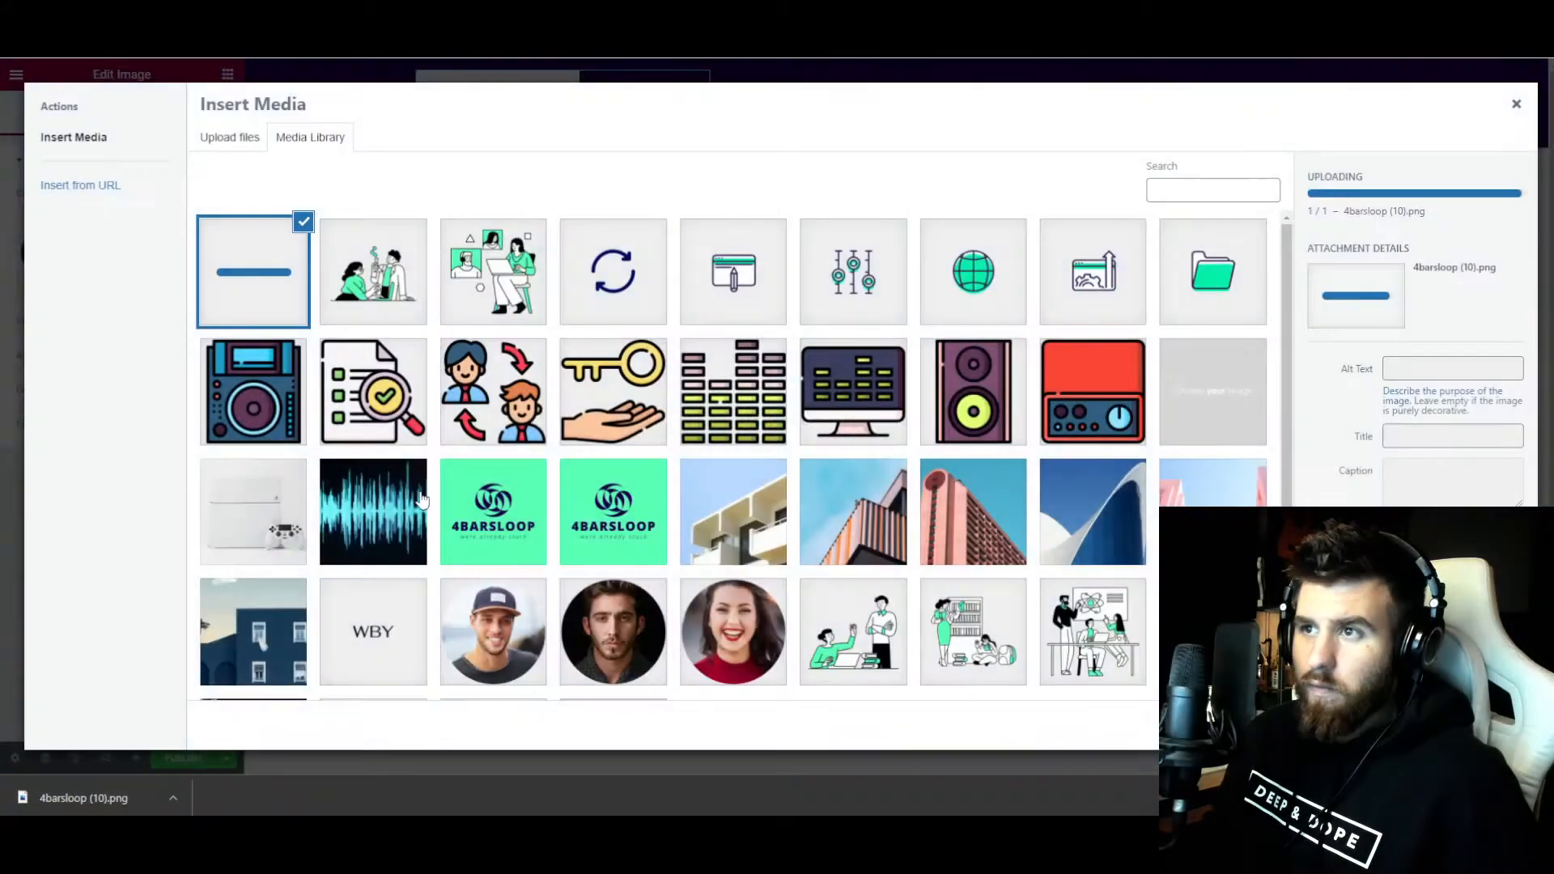
pyautogui.click(1482, 725)
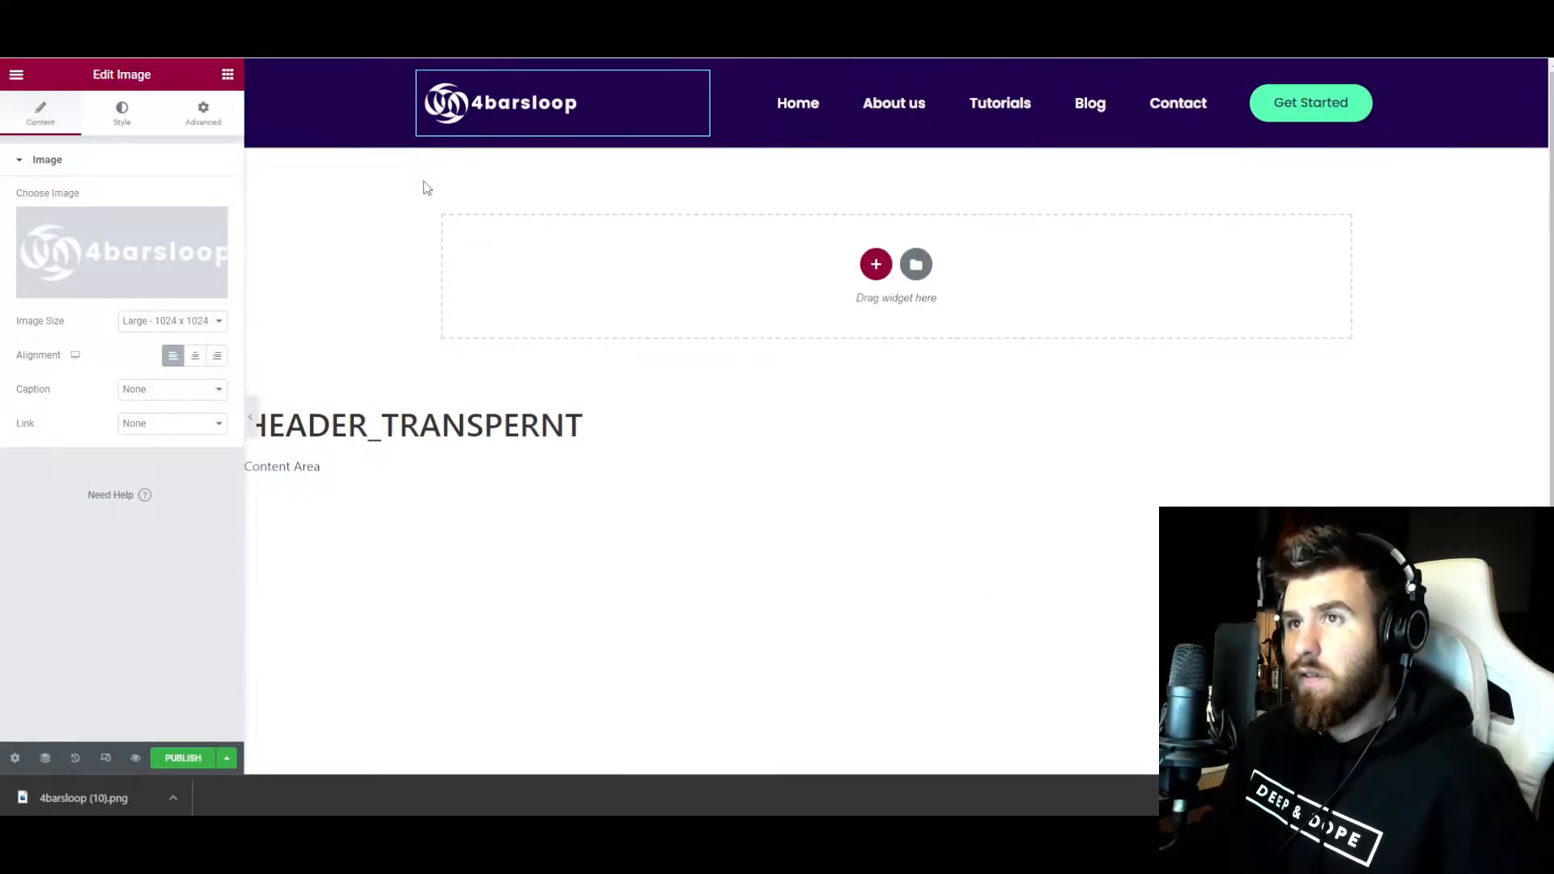
pyautogui.click(172, 320)
pyautogui.click(172, 418)
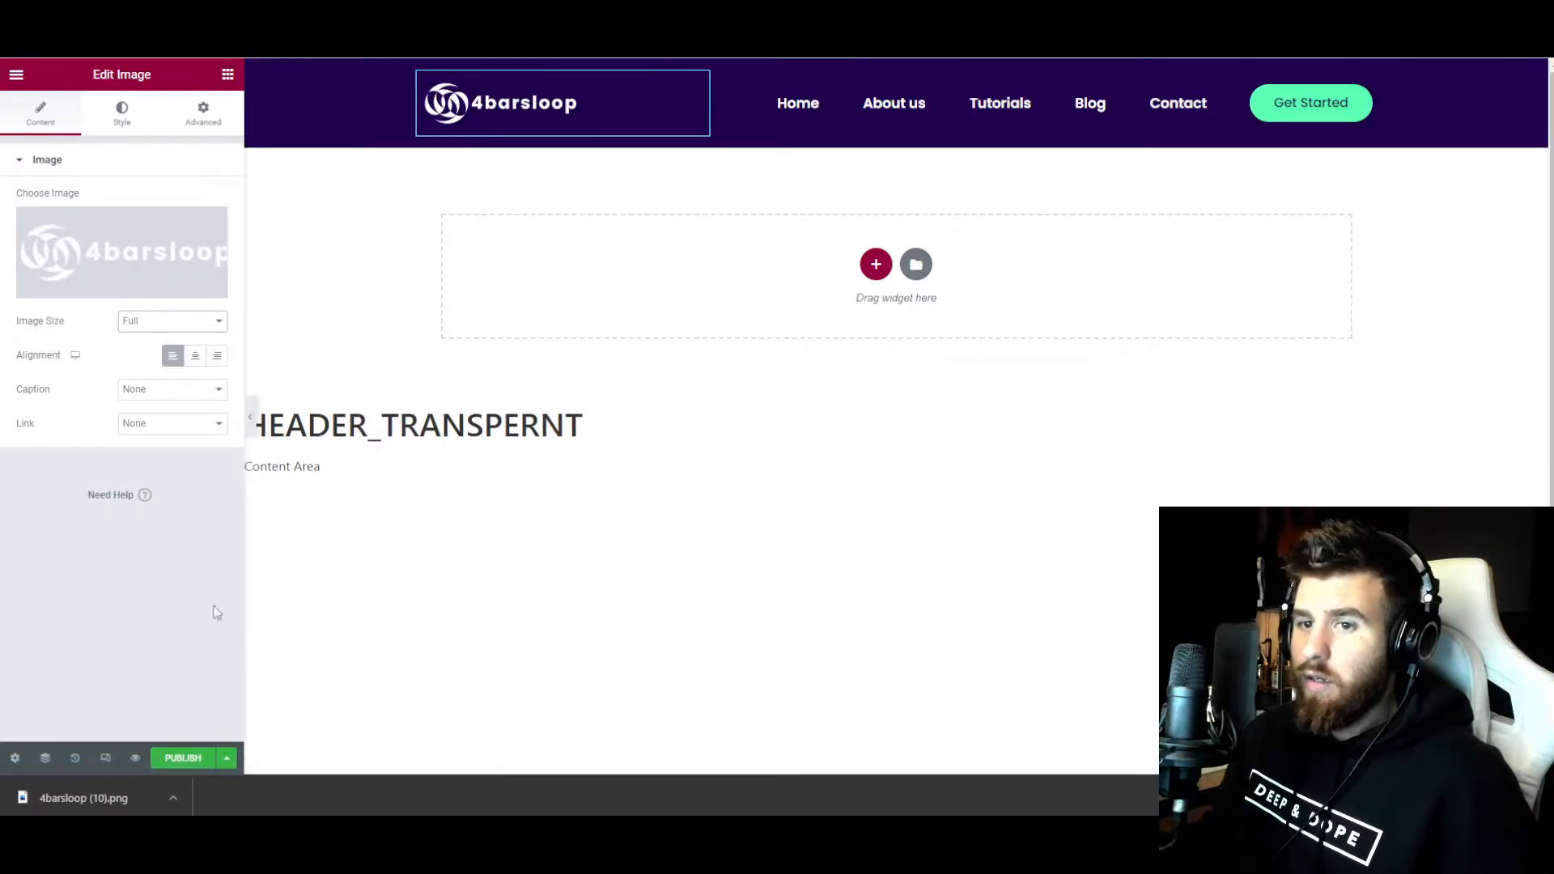
# - Publish the new header template with display conditions that include the Entire Site and exclude the singular Front Page
pyautogui.click(181, 758)
pyautogui.click(754, 473)
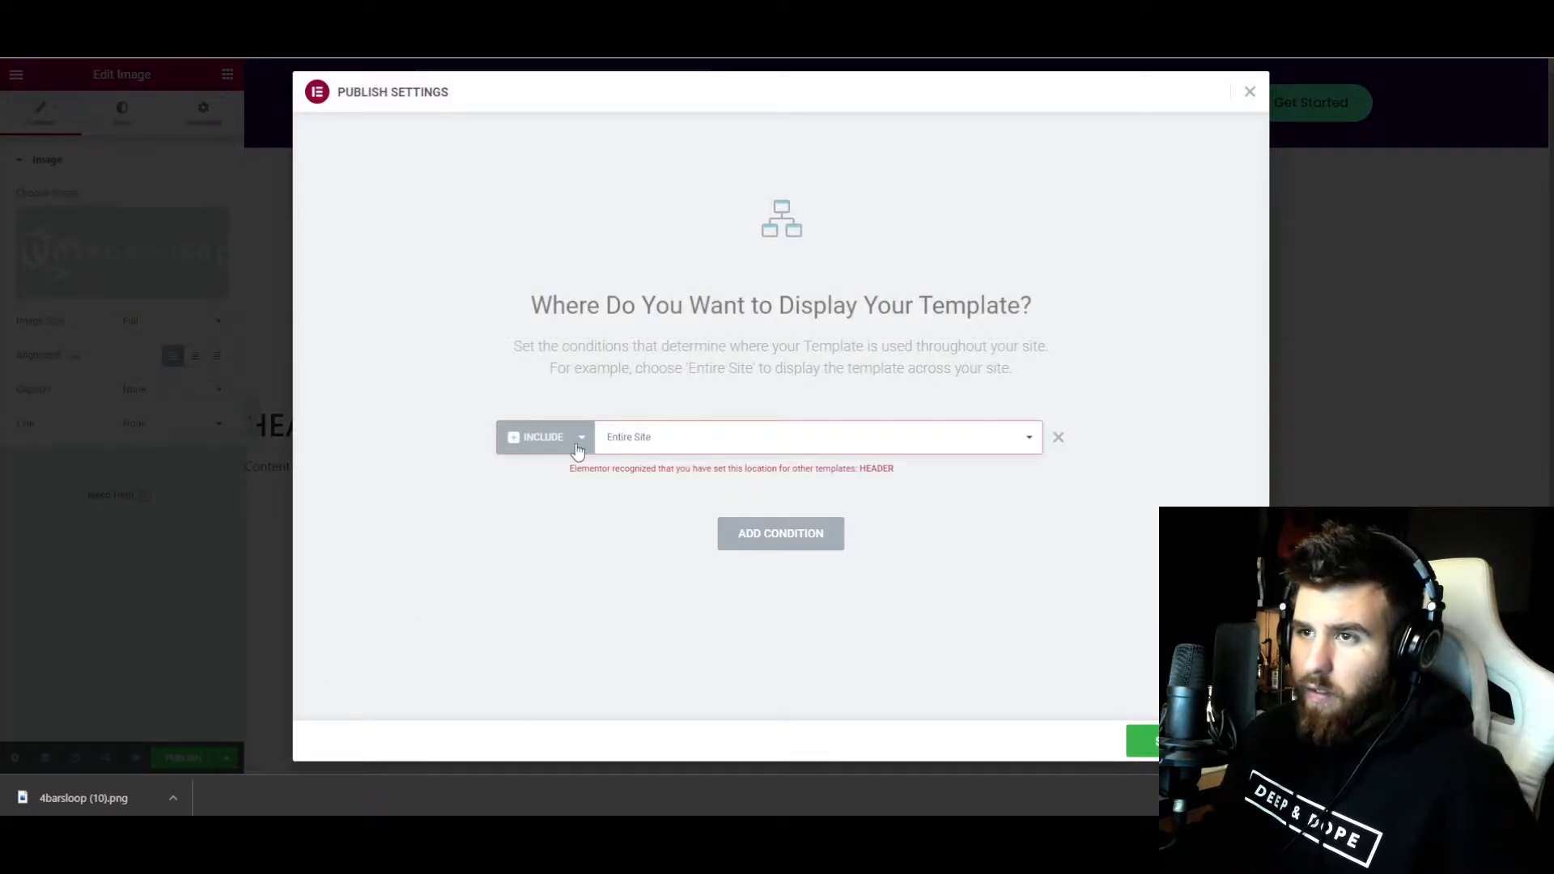
pyautogui.click(737, 542)
pyautogui.click(541, 503)
pyautogui.click(550, 534)
pyautogui.click(647, 502)
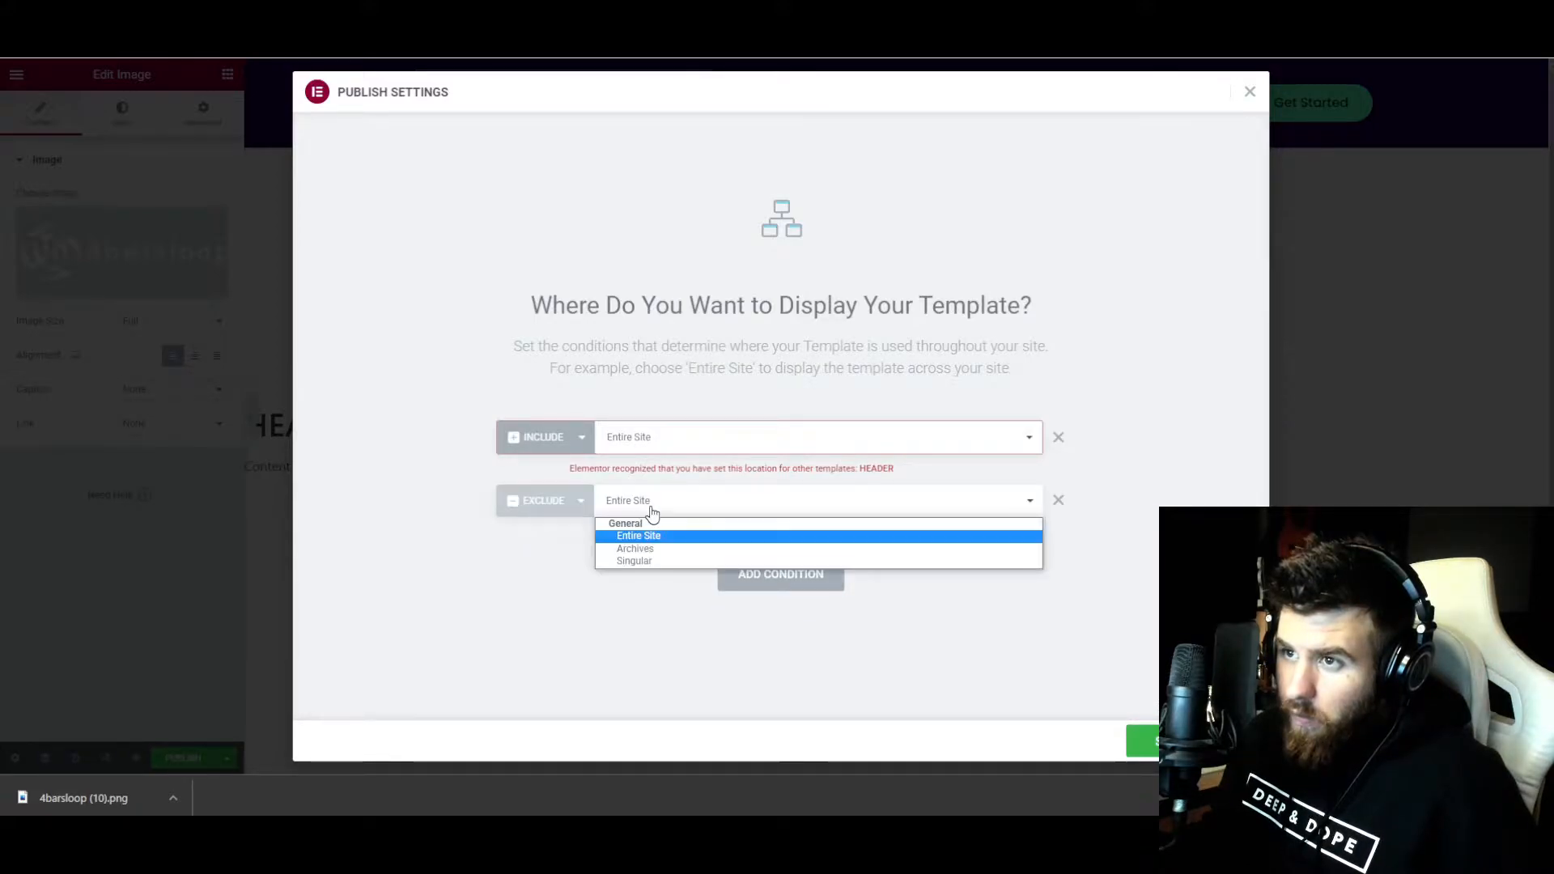
pyautogui.click(640, 535)
pyautogui.click(810, 502)
pyautogui.click(824, 537)
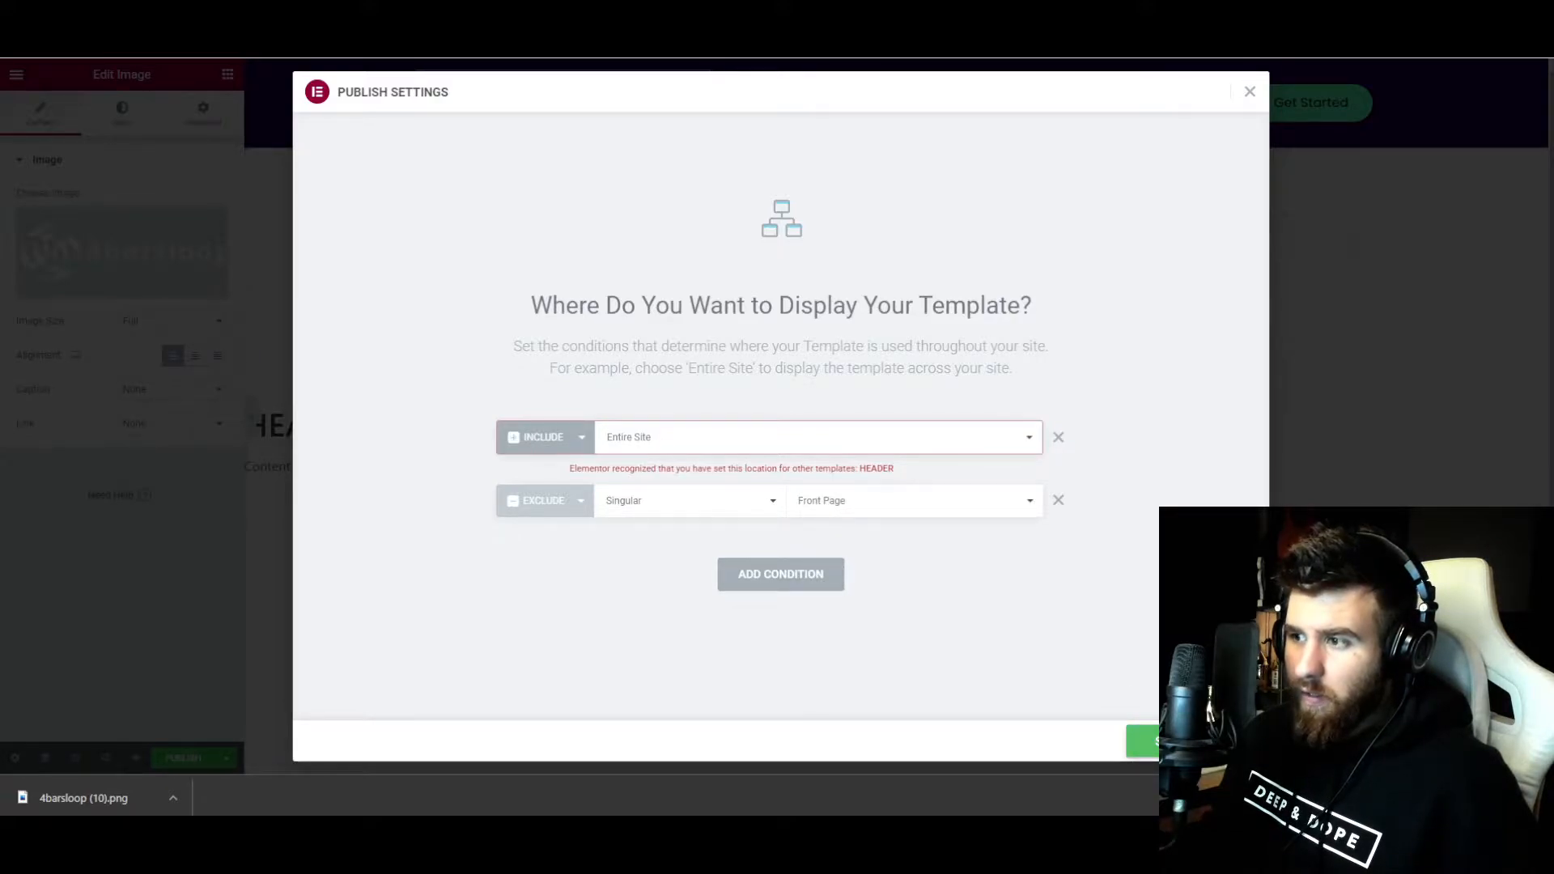
pyautogui.click(1188, 741)
# - Change and save the display condition of the original HEADER template, then exit its editor to the WordPress dashboard
pyautogui.click(478, 28)
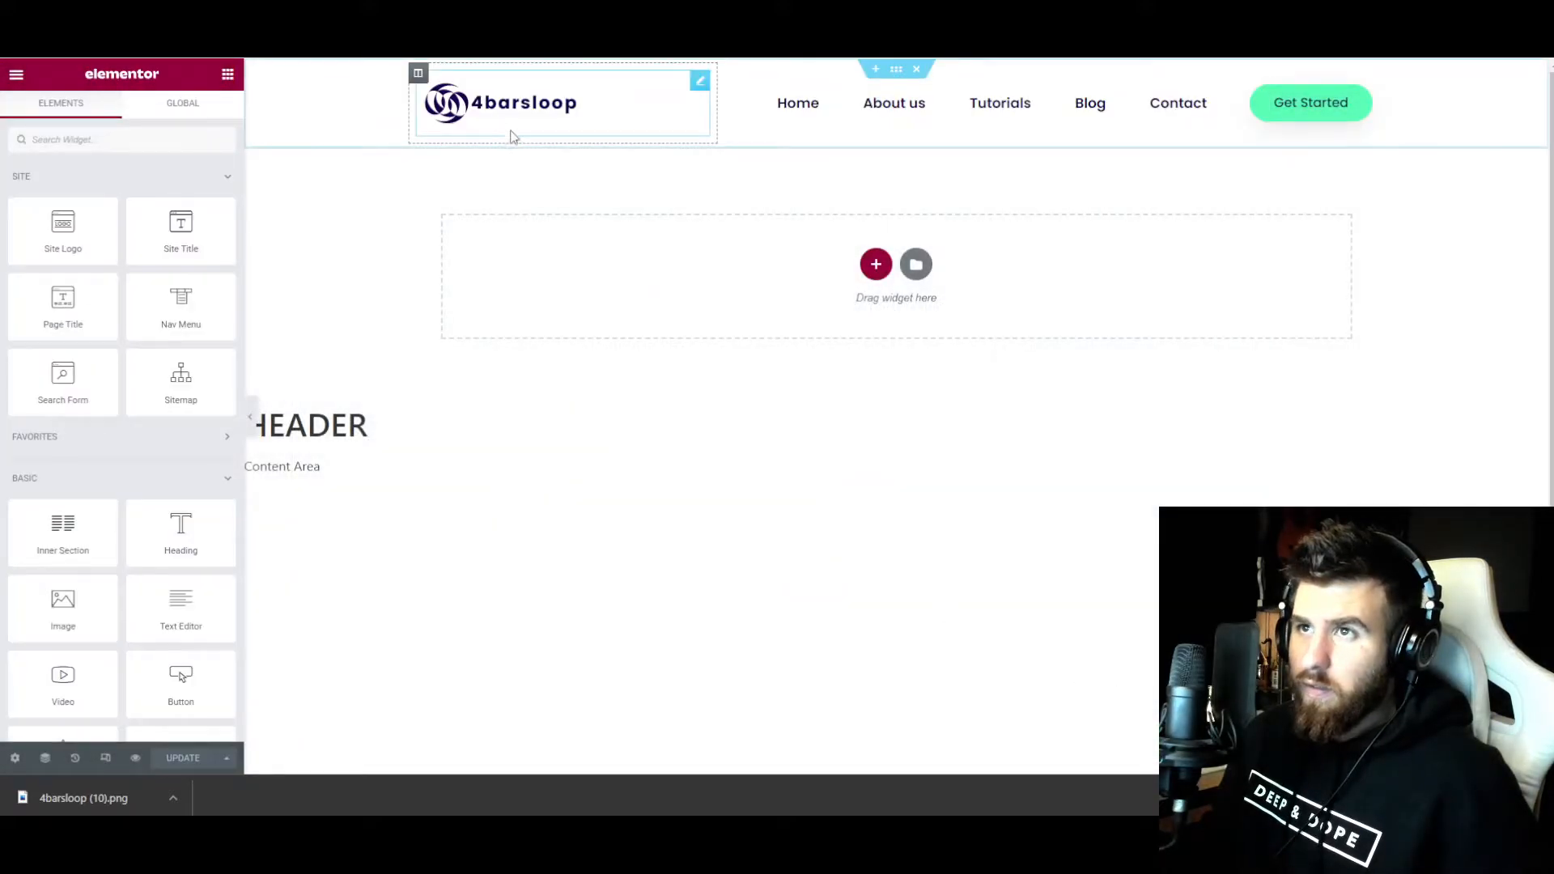
pyautogui.click(229, 764)
pyautogui.click(898, 438)
pyautogui.click(816, 497)
pyautogui.click(876, 439)
pyautogui.click(877, 469)
pyautogui.click(1141, 741)
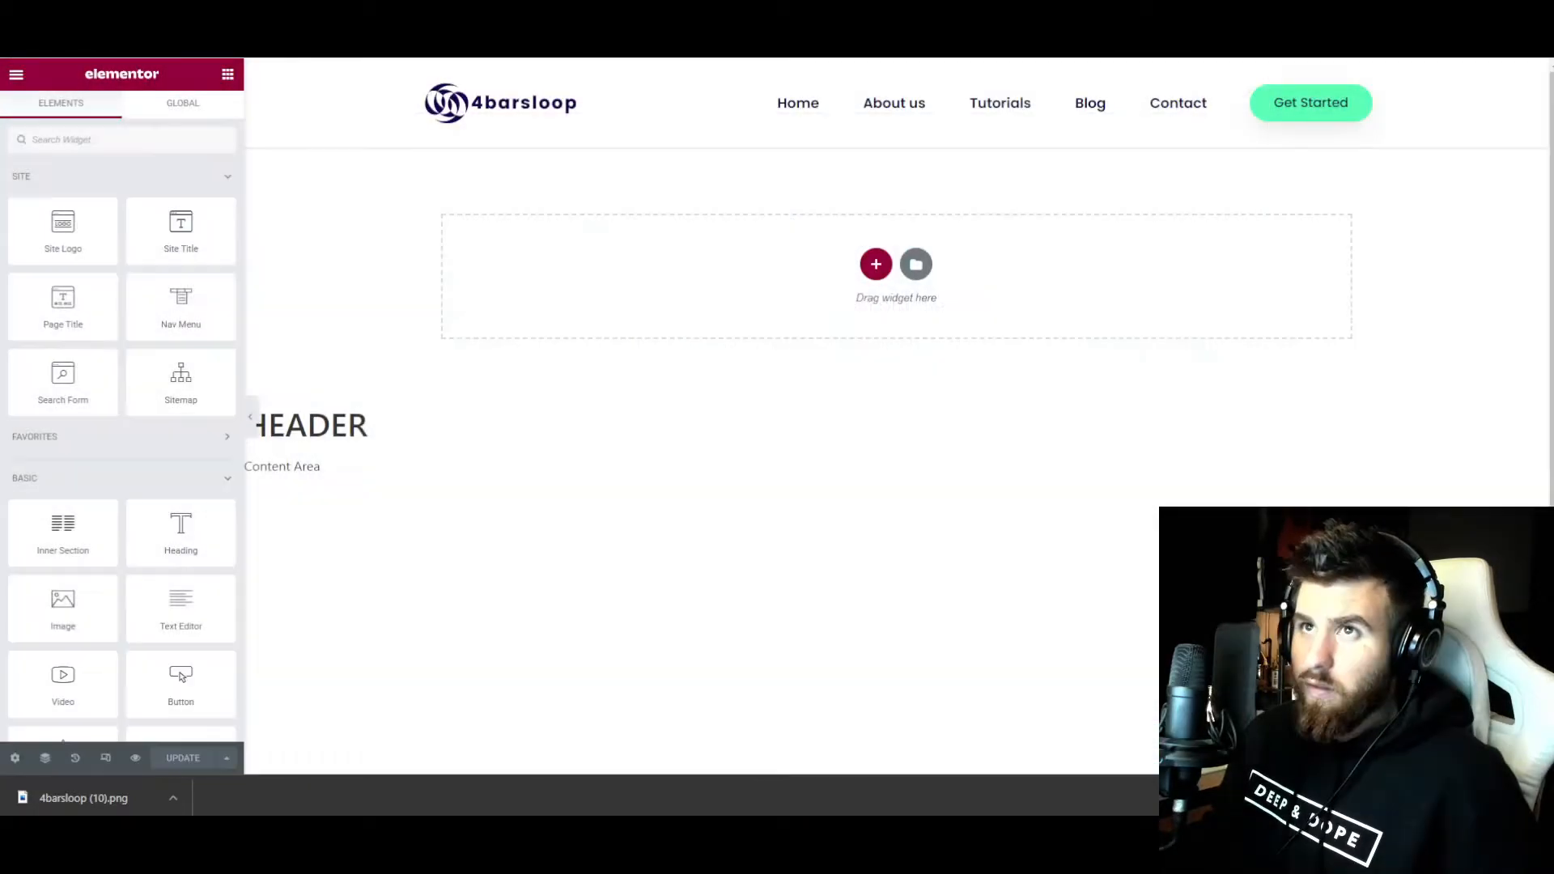
pyautogui.click(16, 73)
pyautogui.click(77, 350)
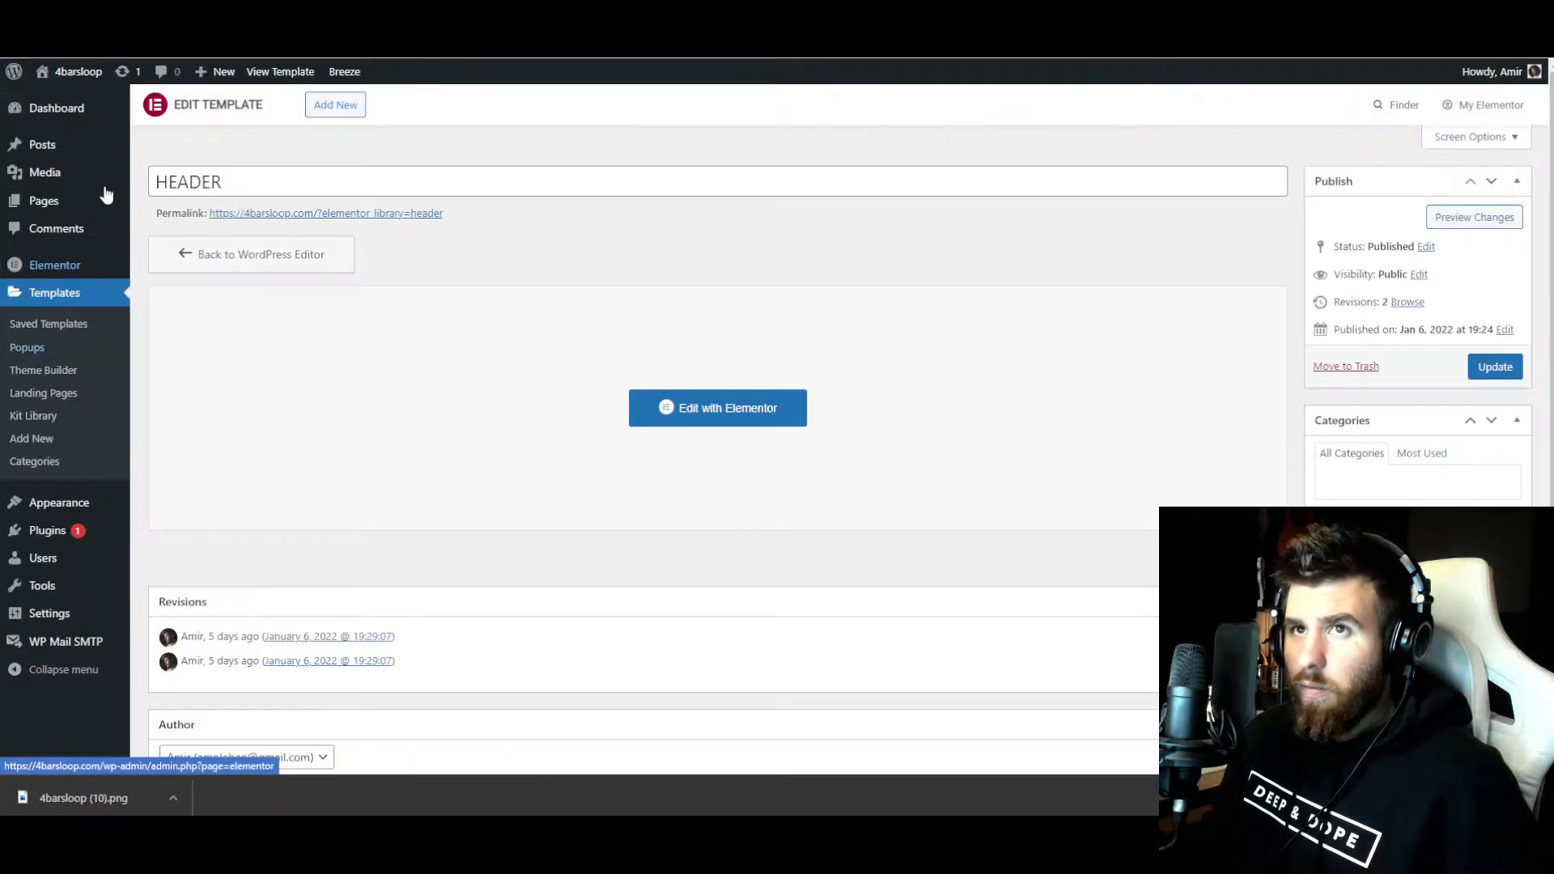
# - Visit the live site's front page to check its header and open the page in the WordPress editor
pyautogui.moveTo(71, 81)
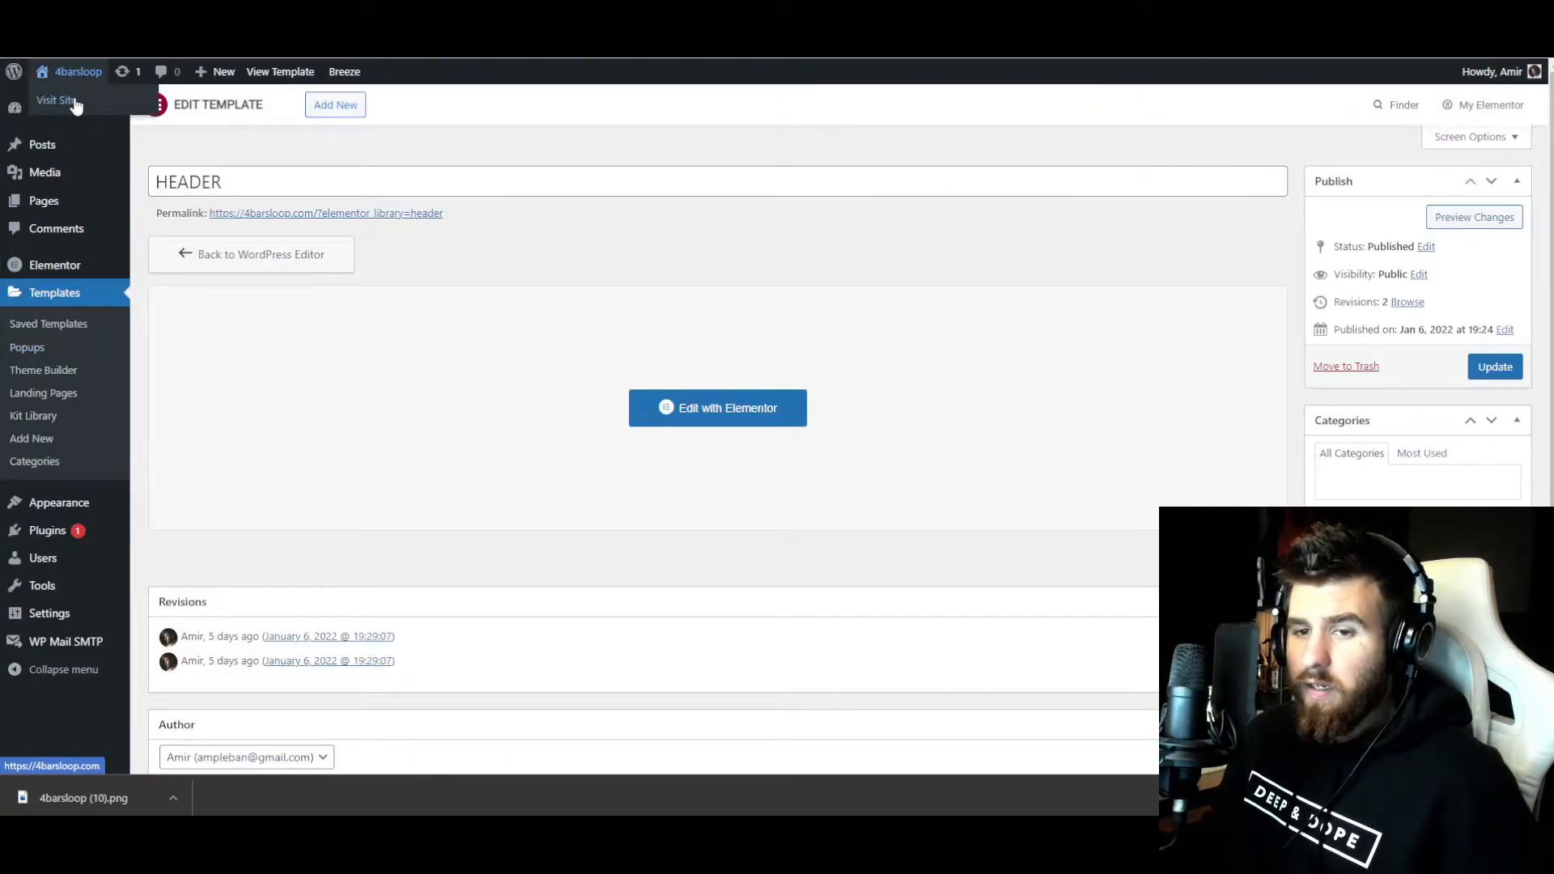
pyautogui.click(72, 101)
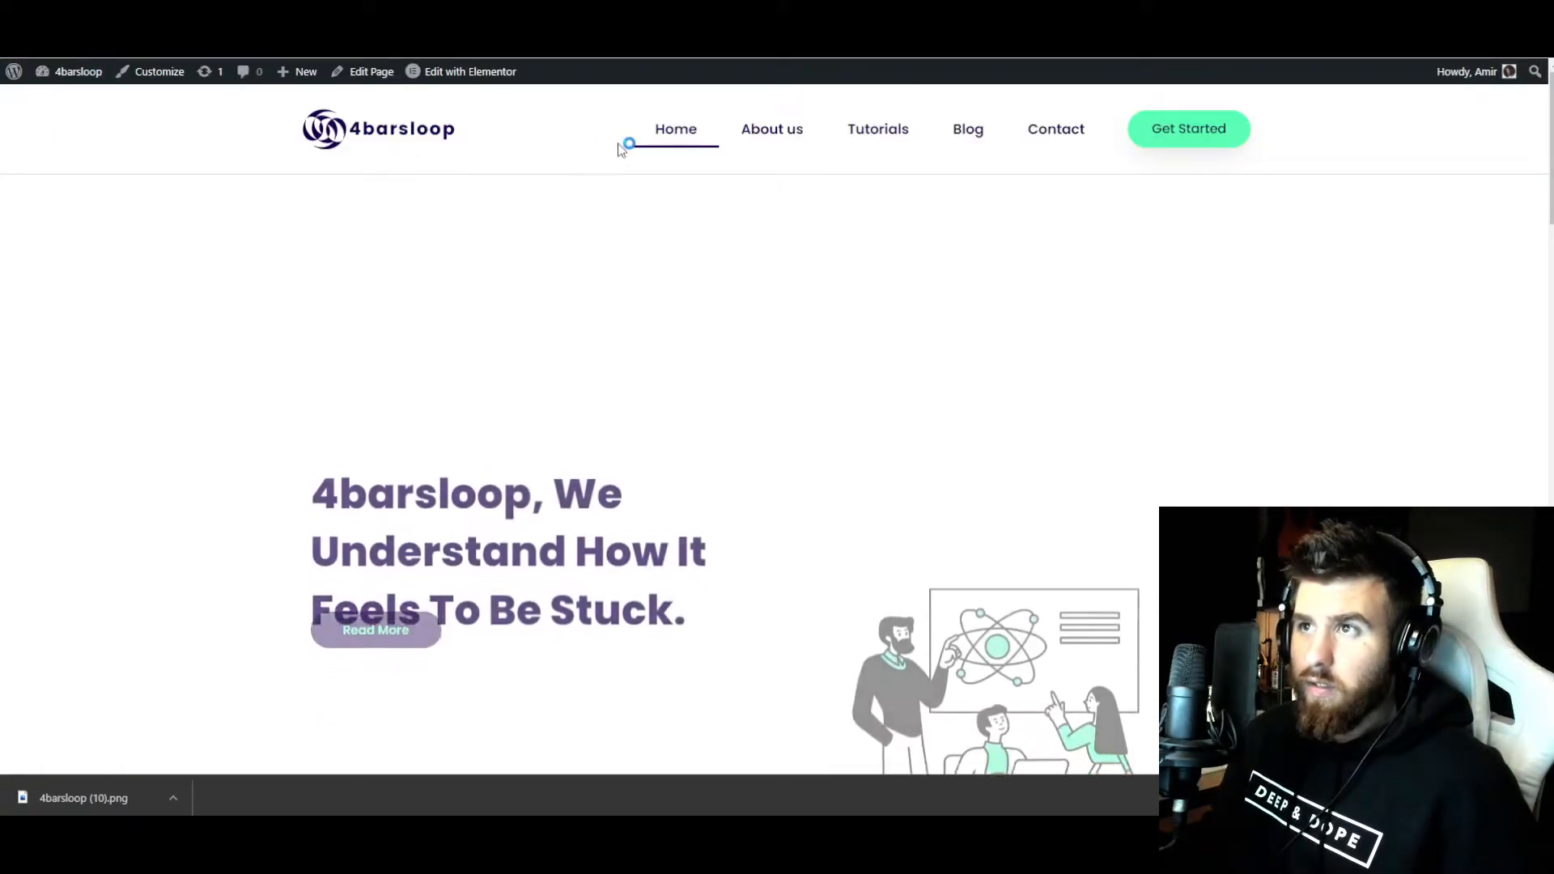
pyautogui.click(366, 71)
# - Open the Theme Builder from the page editor and switch its list of site parts to table view
pyautogui.moveTo(71, 364)
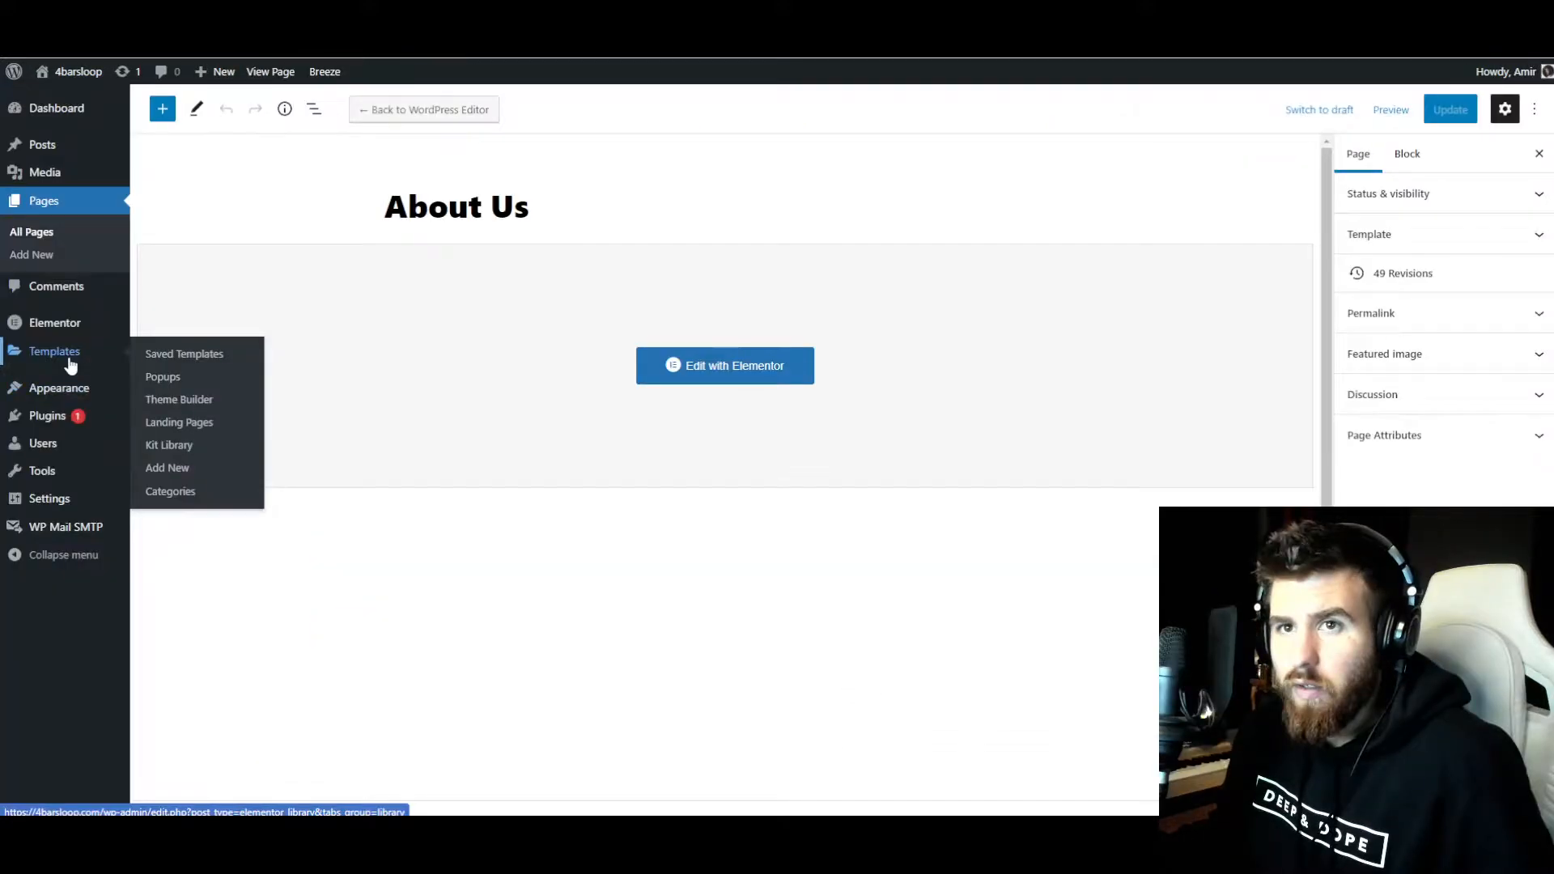
pyautogui.click(207, 409)
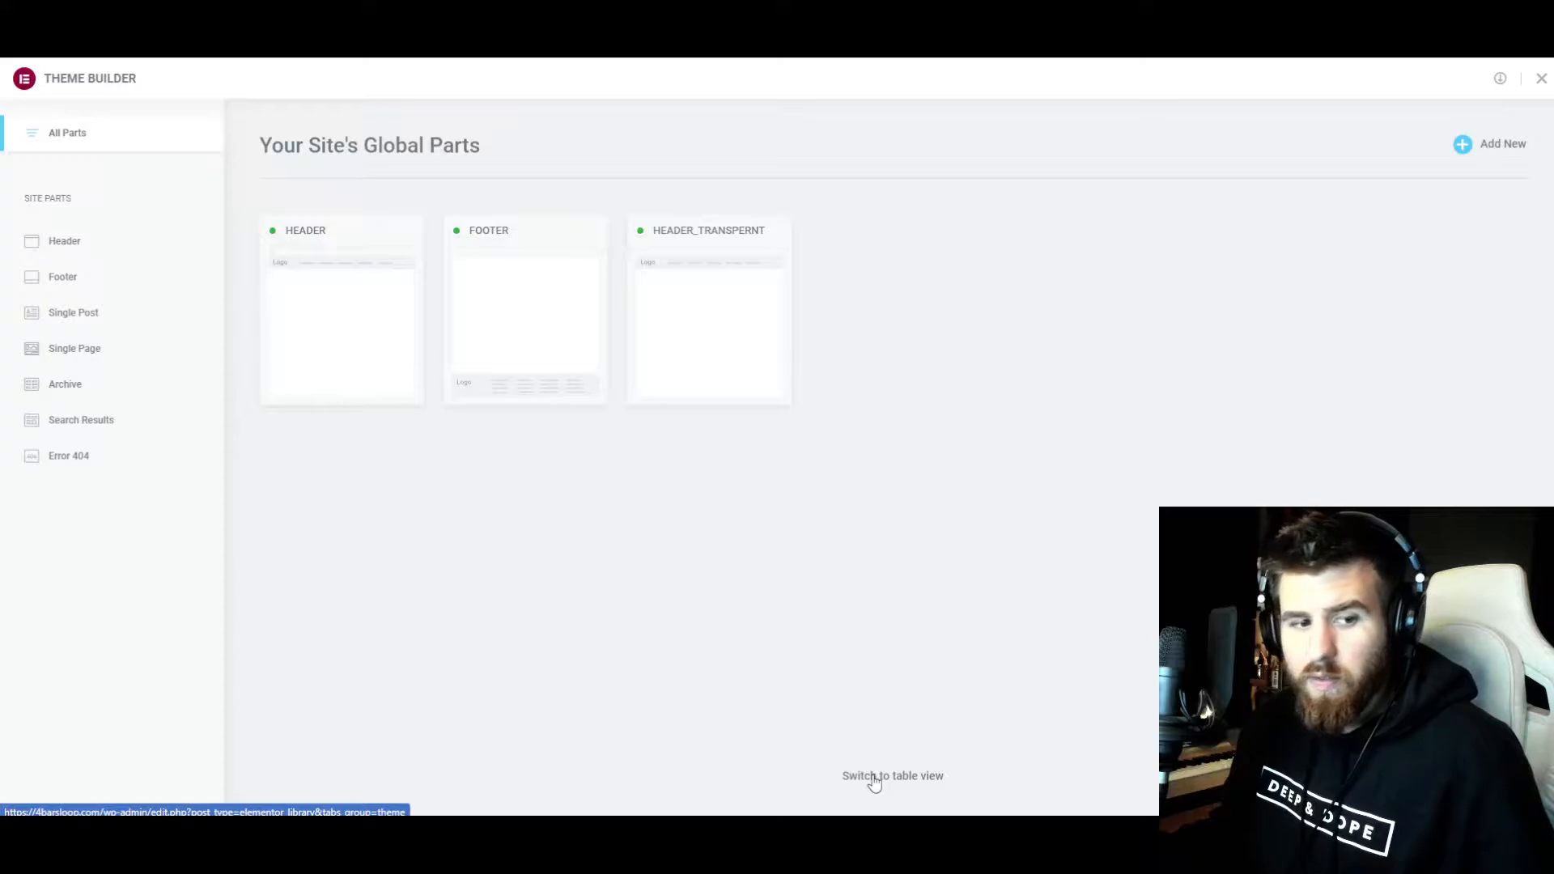
pyautogui.click(873, 777)
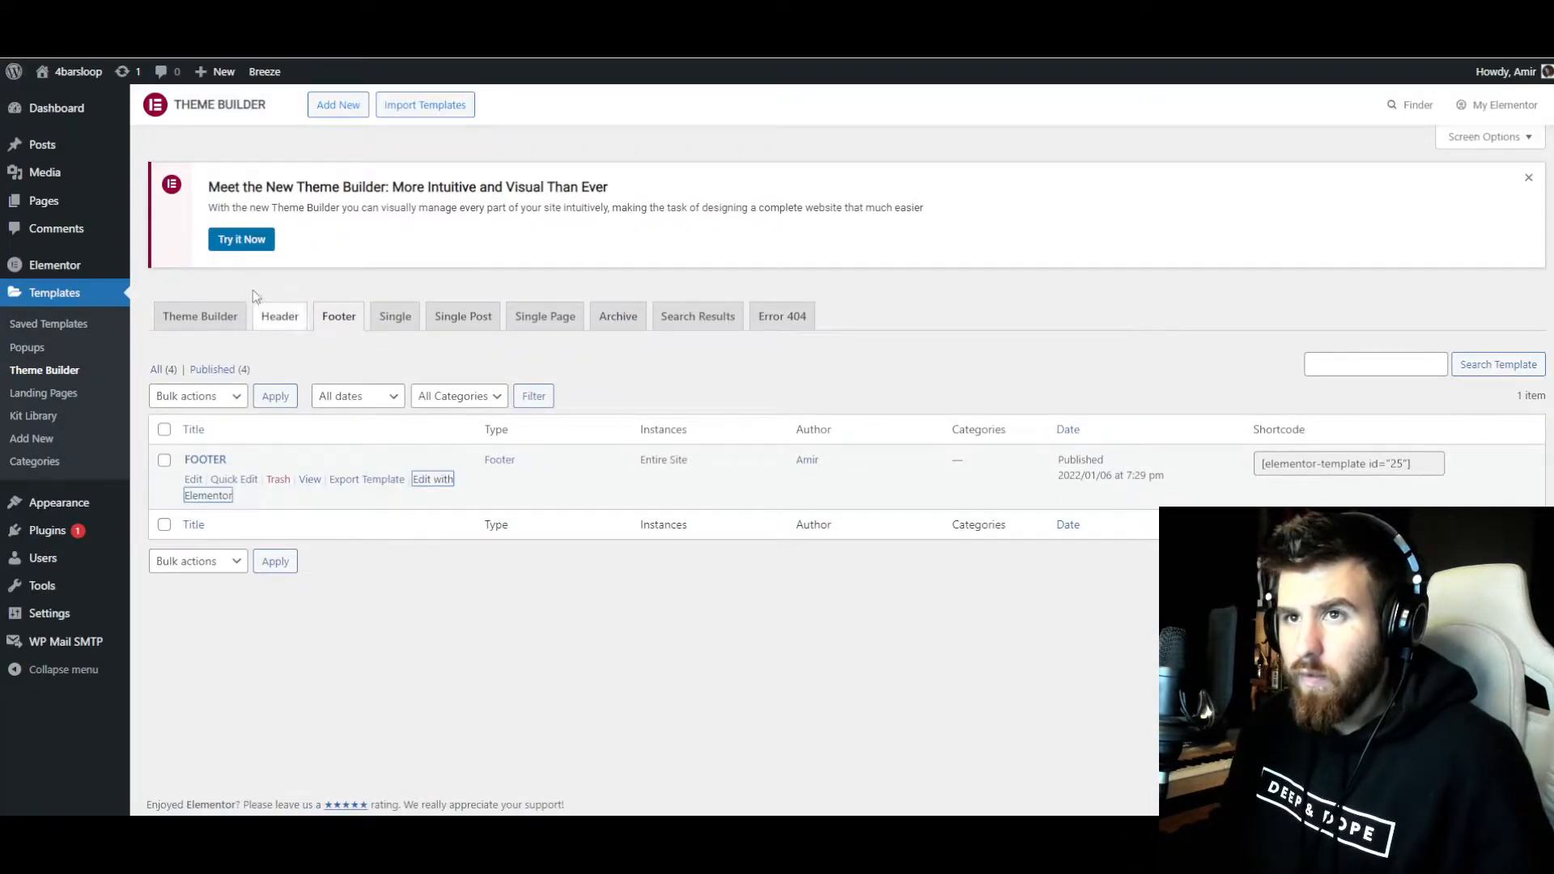
# - Create a new Footer template named FOOTER_BLUE and dismiss the block library to start from an empty canvas
pyautogui.click(345, 109)
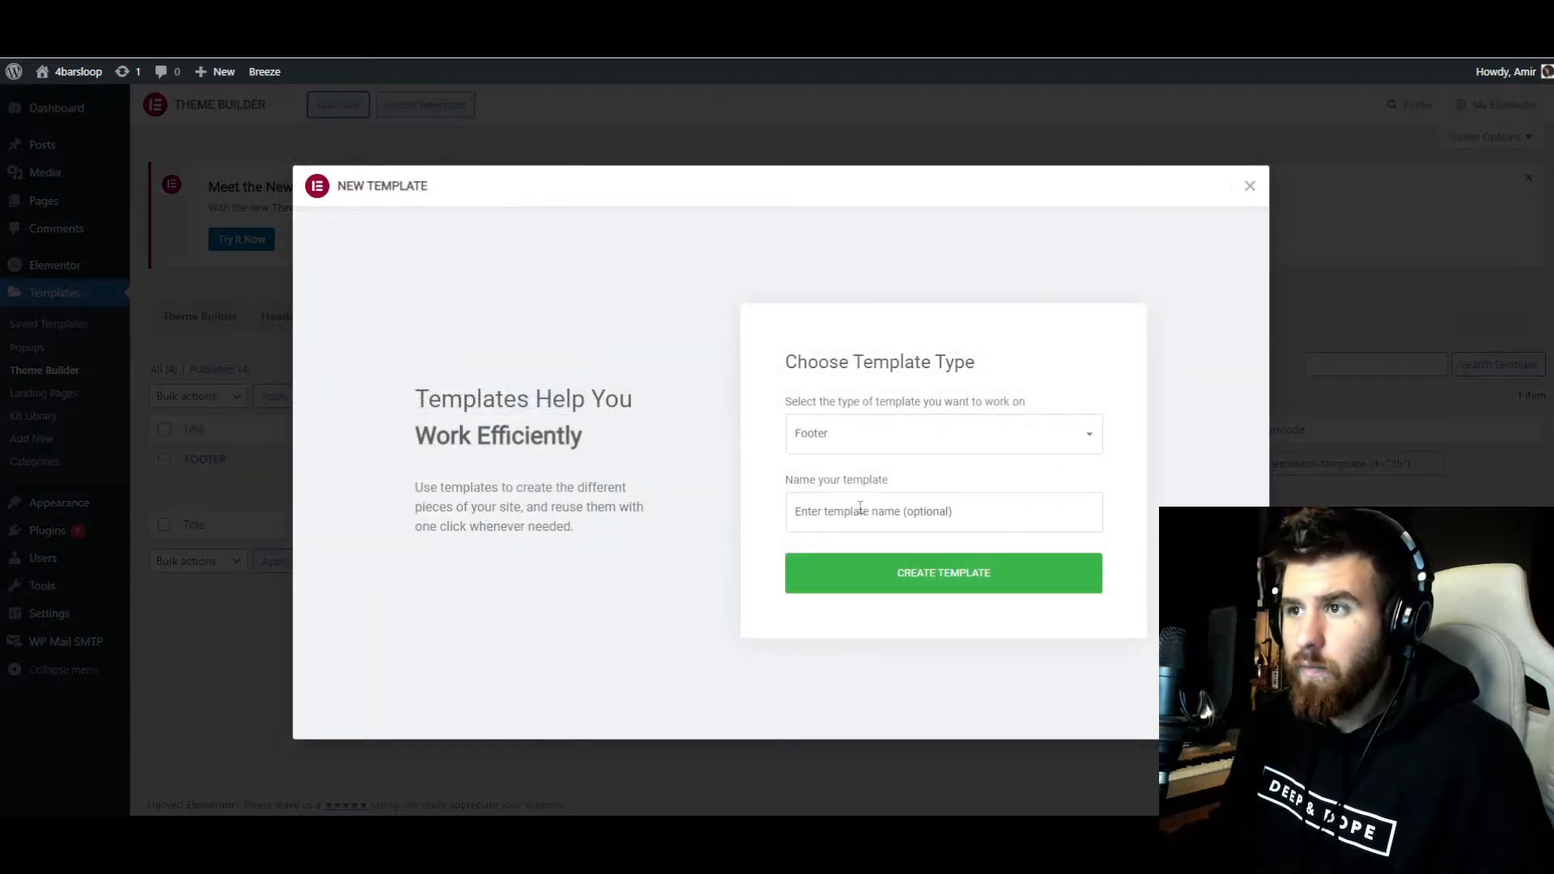
pyautogui.click(860, 507)
pyautogui.write('FOOTER_')
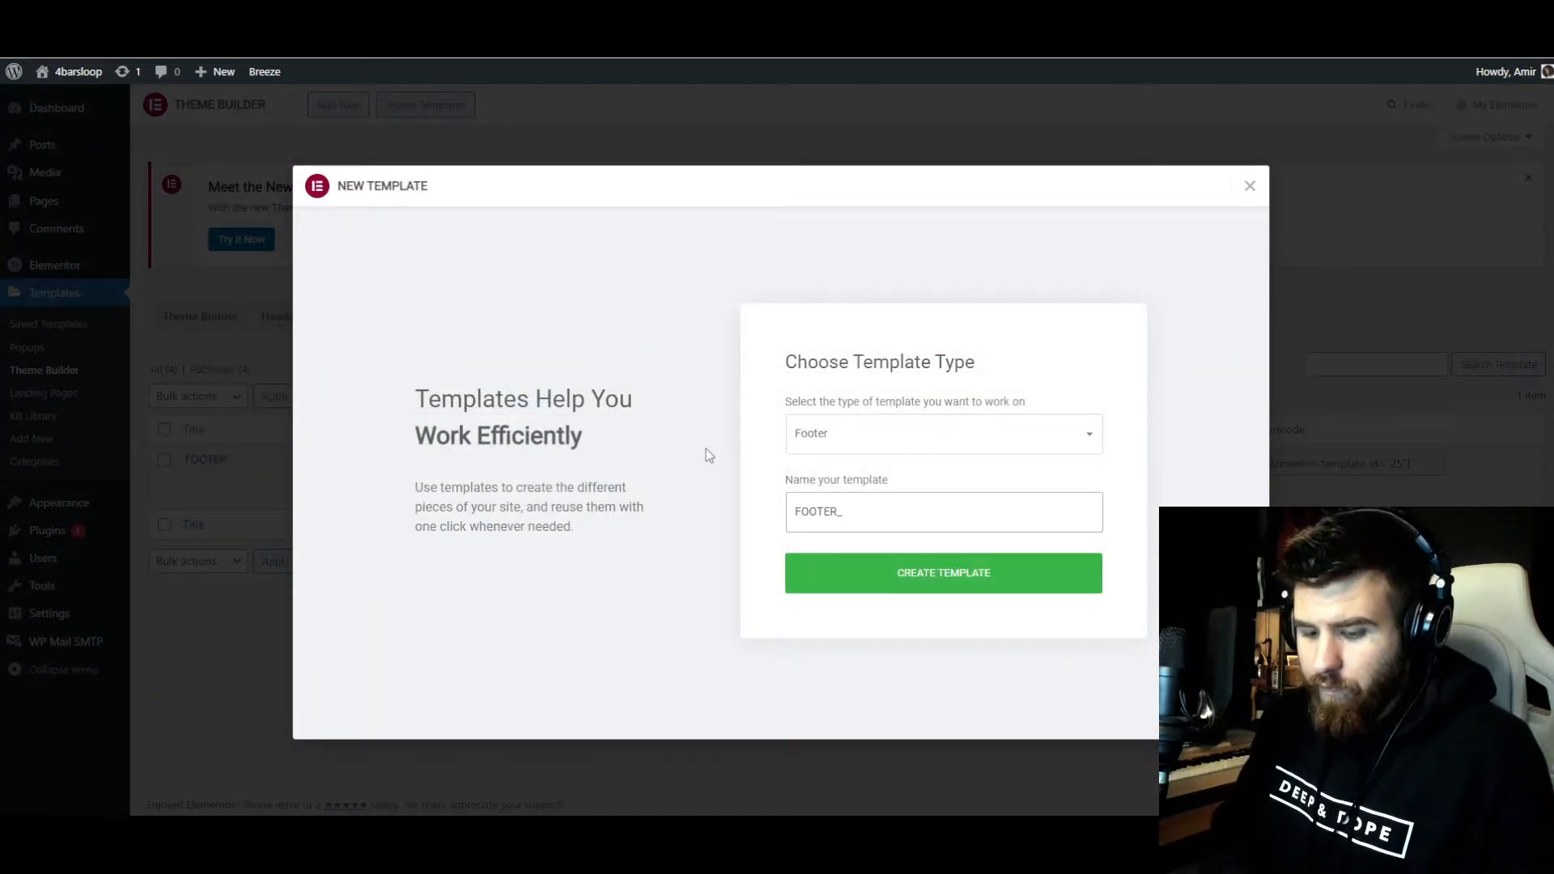
pyautogui.write('BLUE')
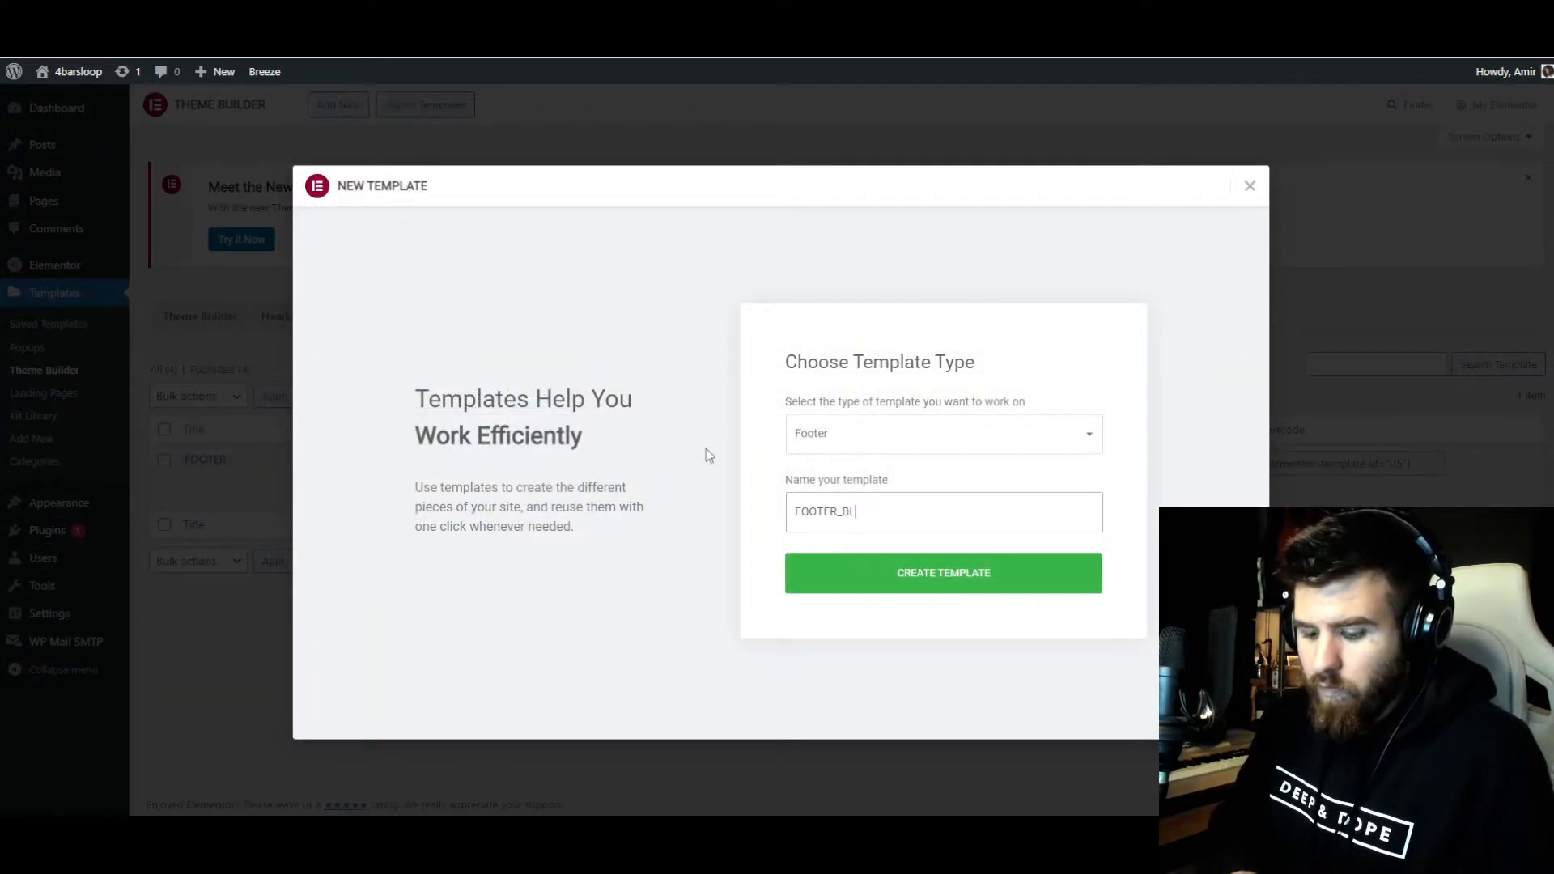
pyautogui.click(833, 558)
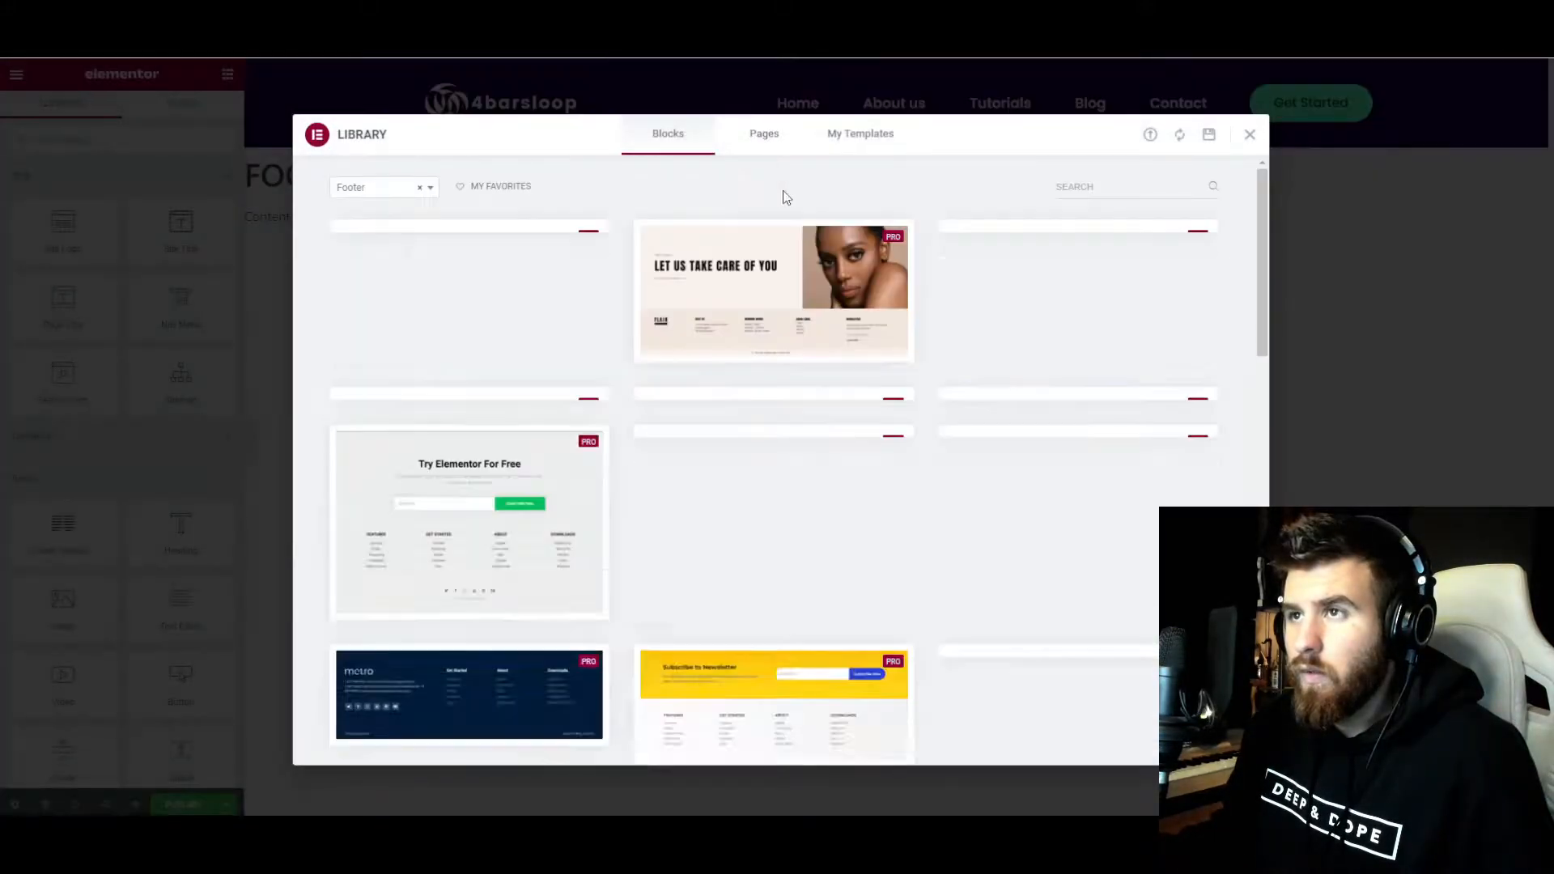
pyautogui.click(1248, 136)
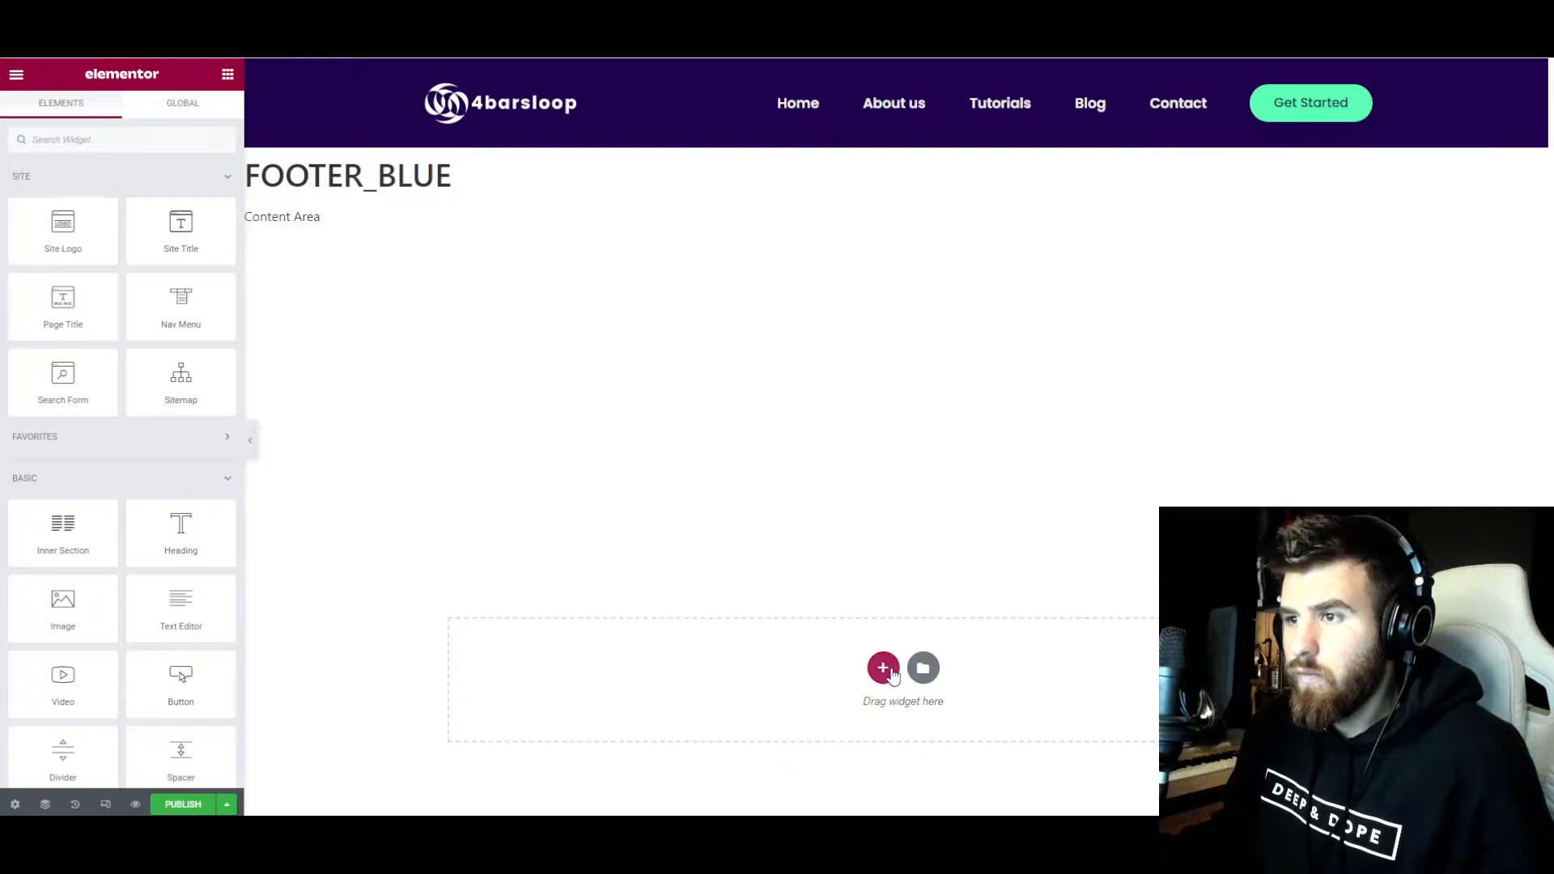
# - Add a section to the FOOTER_BLUE template and try pasting the copied footer content into its column
pyautogui.click(883, 667)
pyautogui.rightClick(895, 524)
pyautogui.click(931, 590)
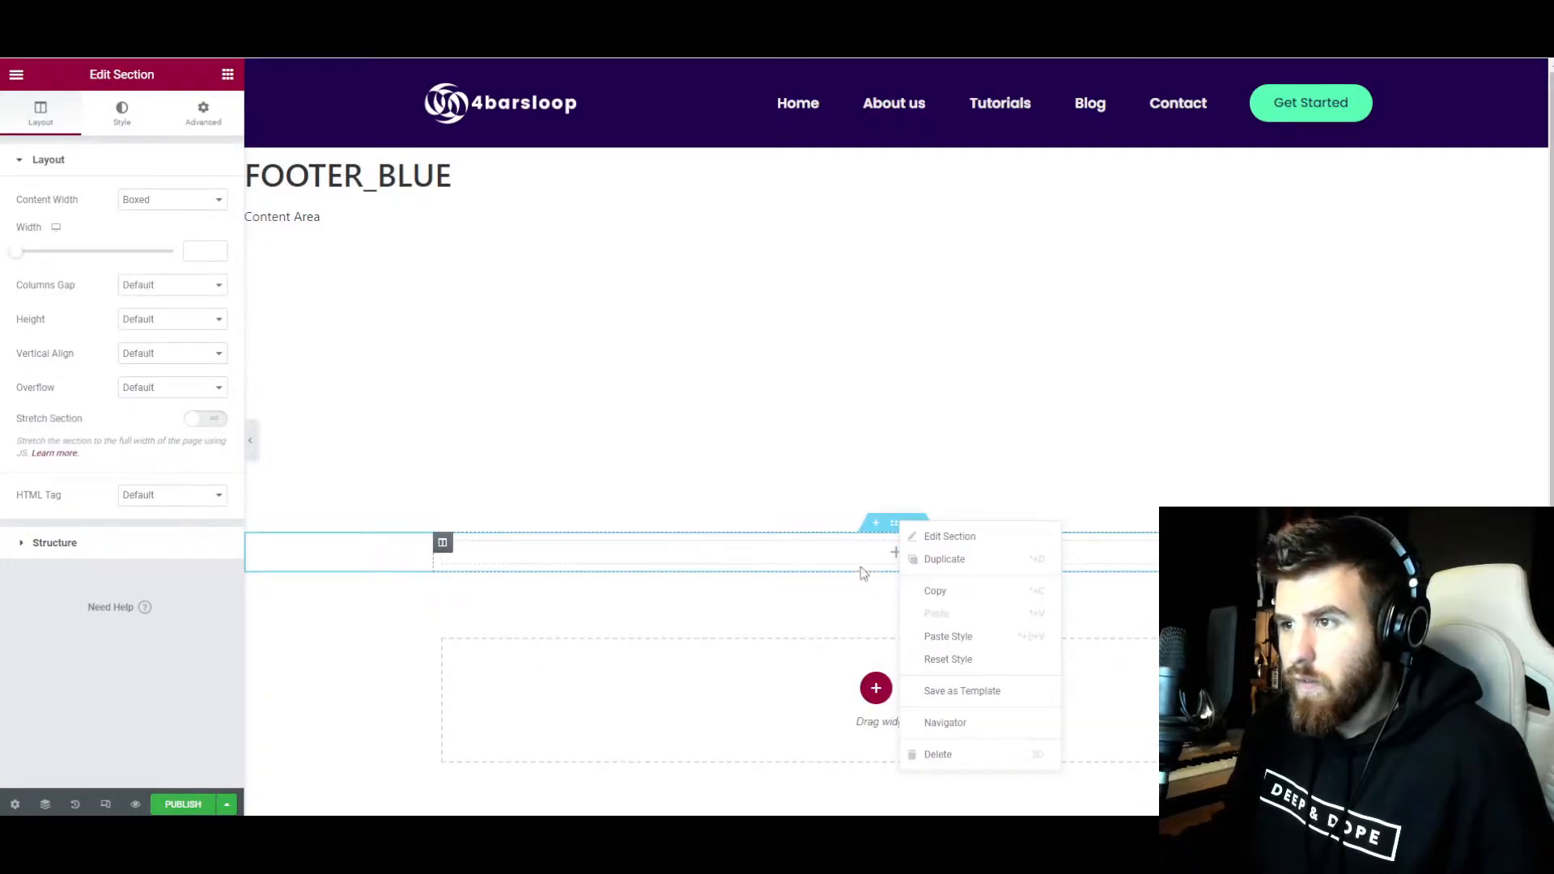
pyautogui.rightClick(859, 558)
pyautogui.click(896, 670)
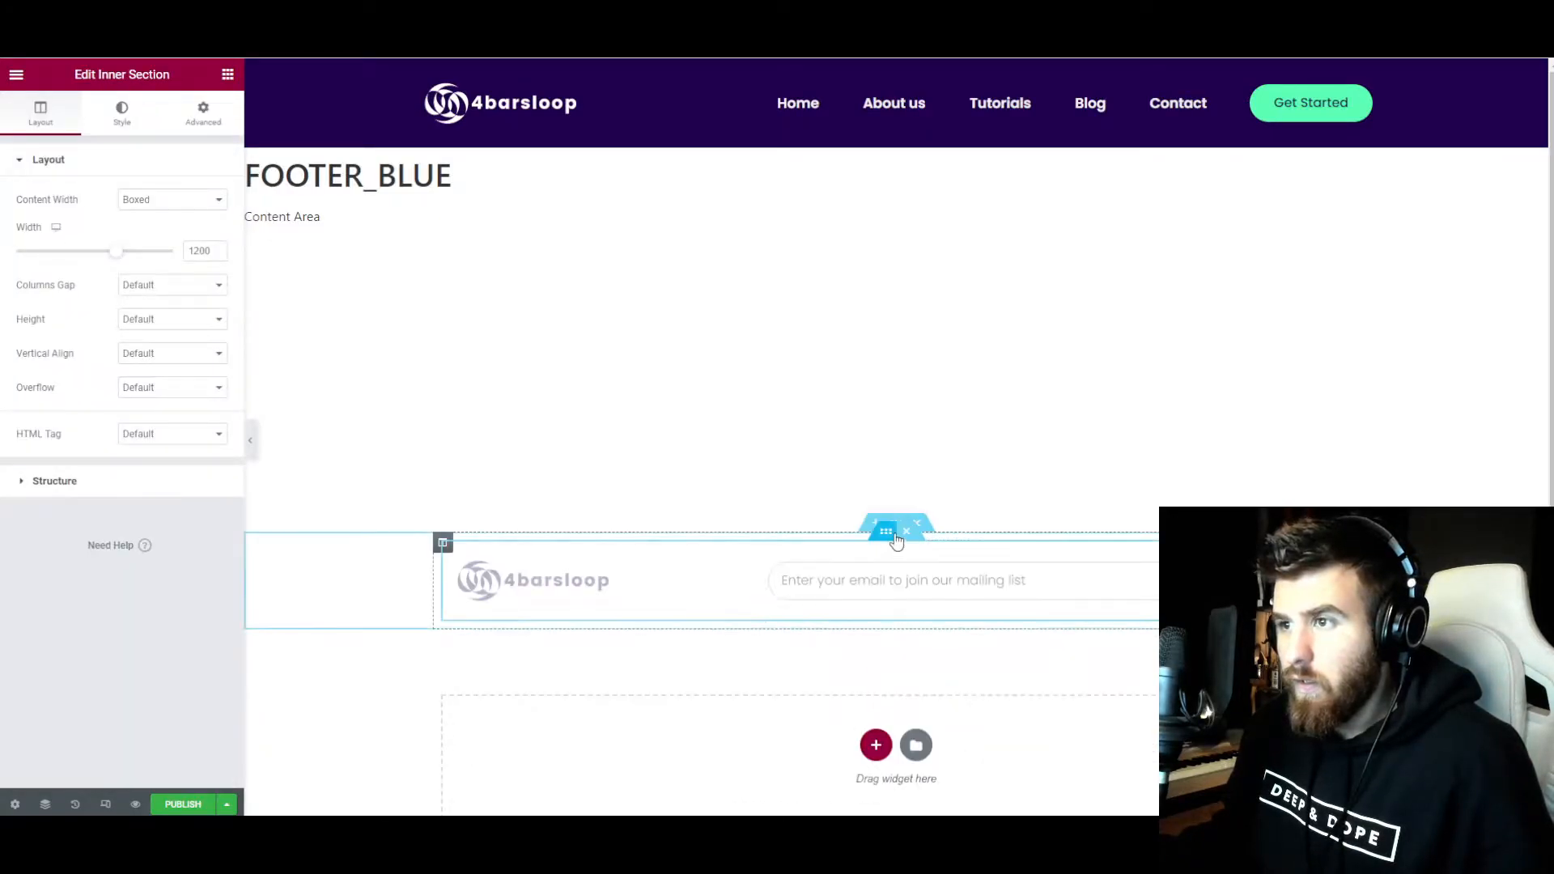
# - Copy the main column containing all the footer content from the original FOOTER template and return to FOOTER_BLUE
pyautogui.hotkey('ctrl', 'shift', 'Tab')
pyautogui.scroll(-2, 796, 684)
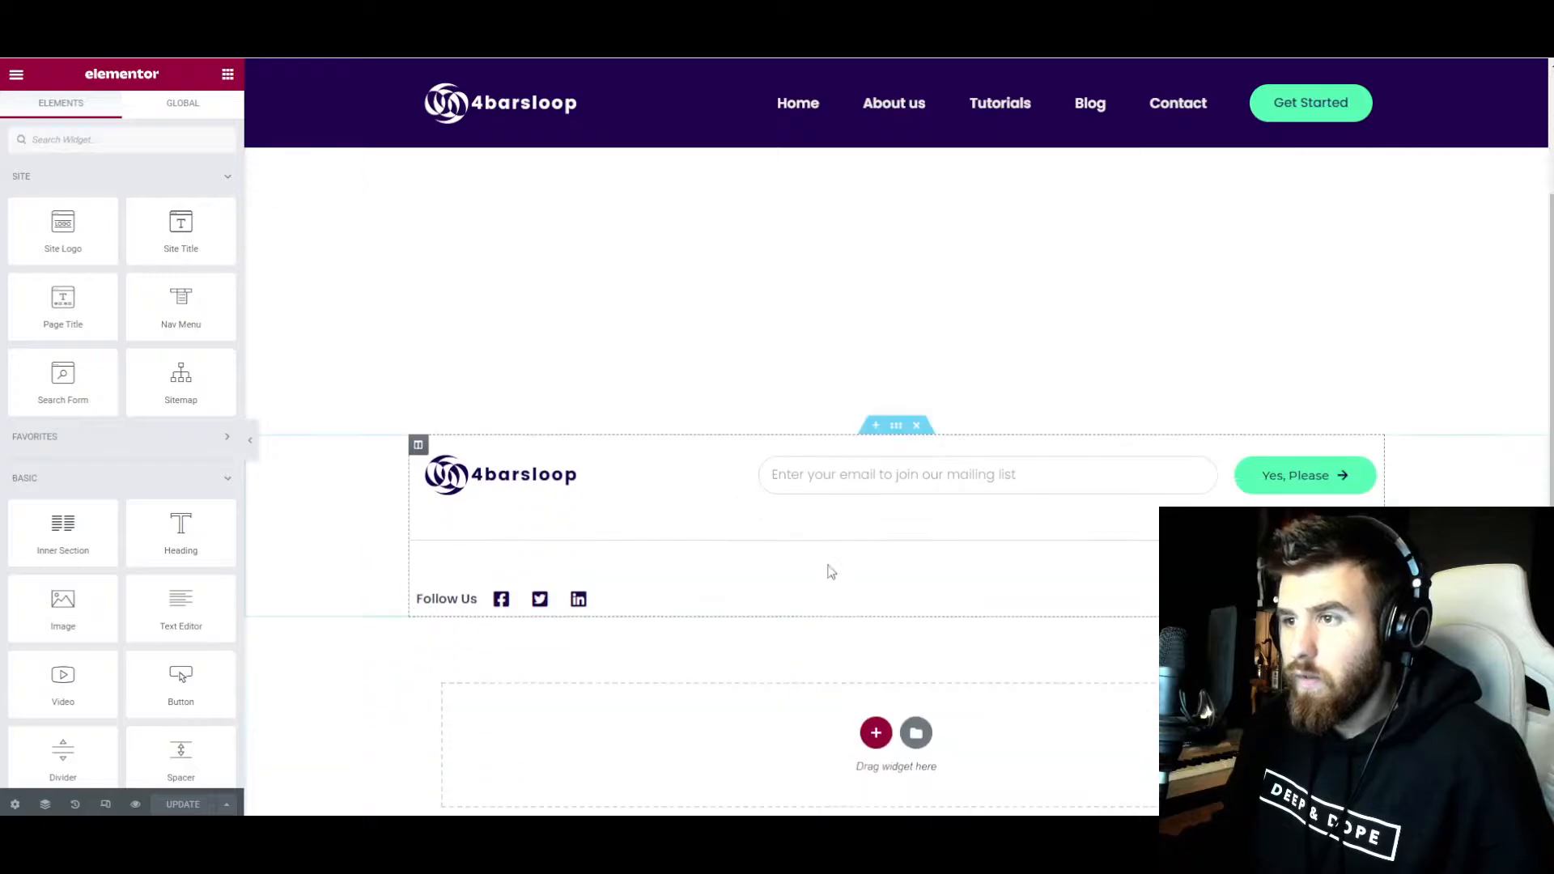
pyautogui.click(896, 425)
pyautogui.hotkey('ctrl', 'i')
pyautogui.rightClick(1374, 182)
pyautogui.click(1404, 253)
pyautogui.hotkey('ctrl', 'Tab')
# - Paste the copied footer column into the new section and delete the empty column beside it
pyautogui.rightClick(852, 558)
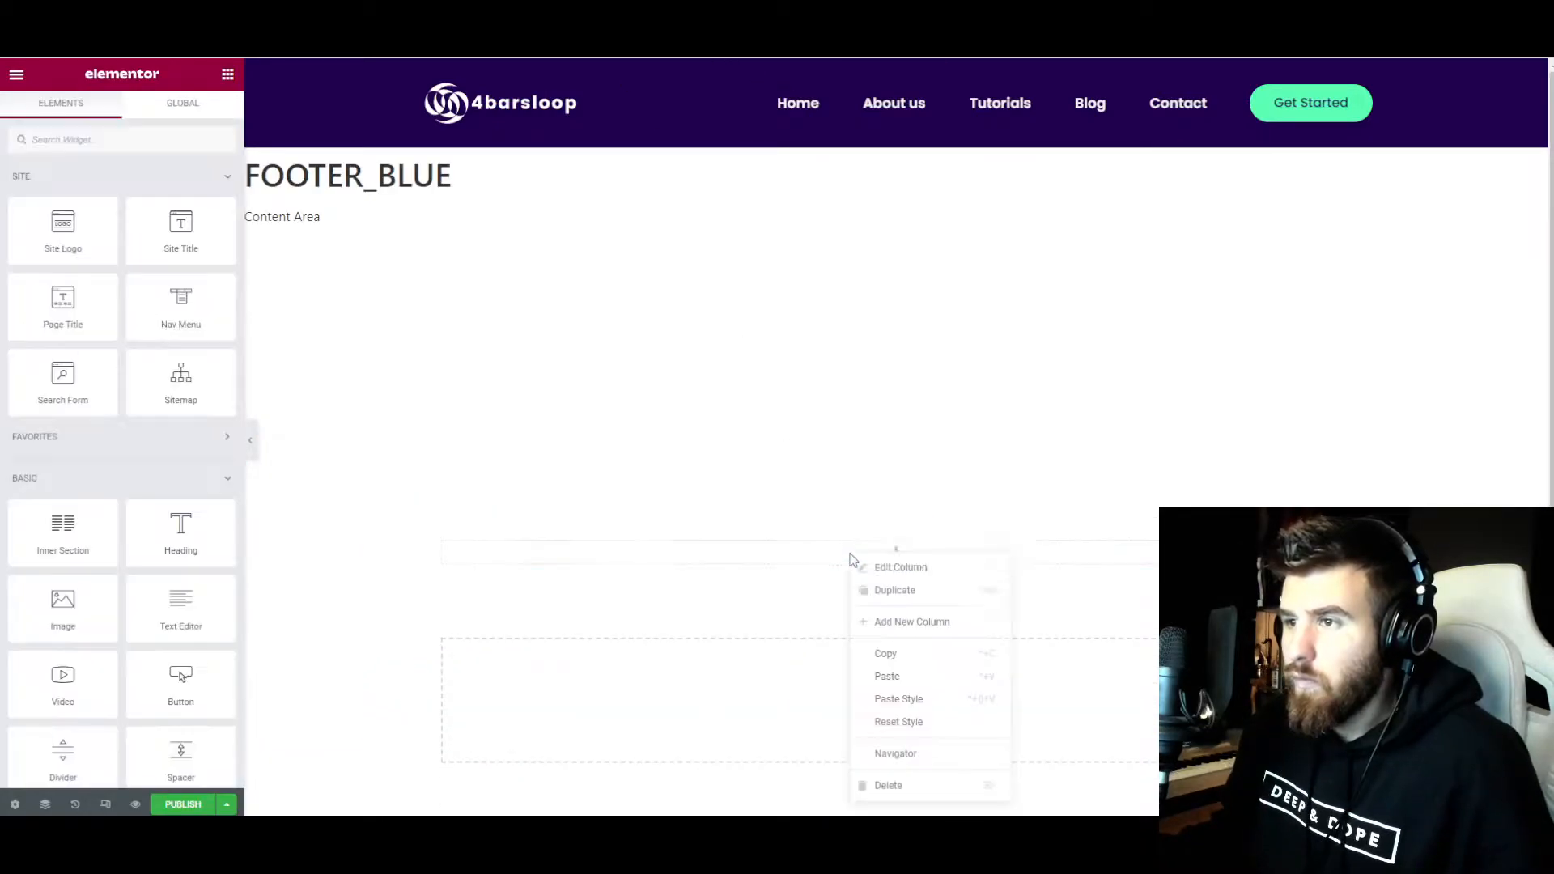
pyautogui.click(886, 675)
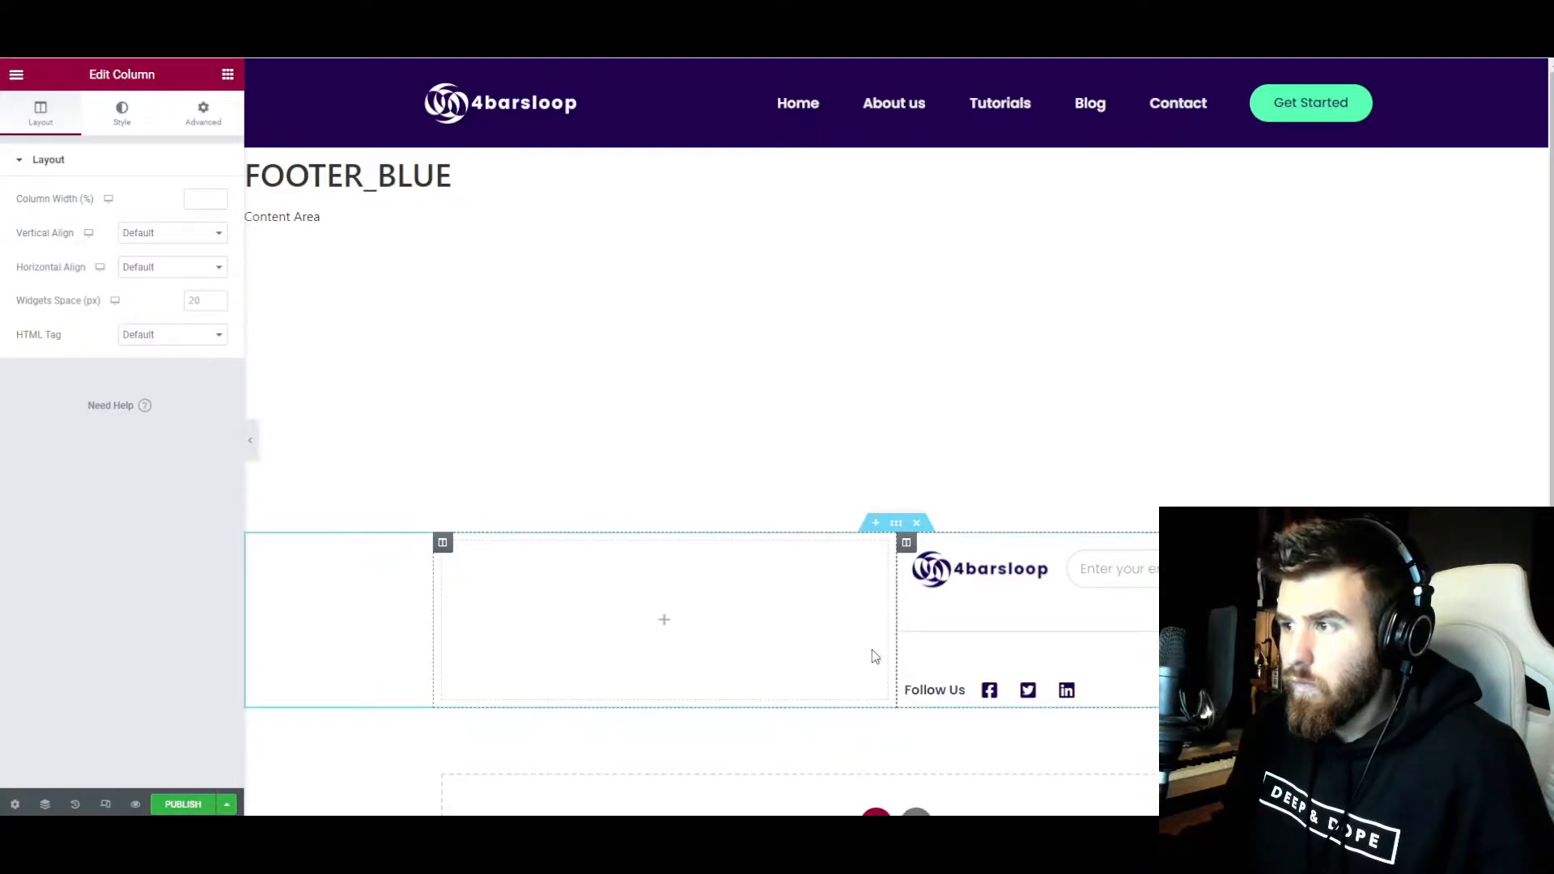
pyautogui.rightClick(444, 550)
pyautogui.click(486, 743)
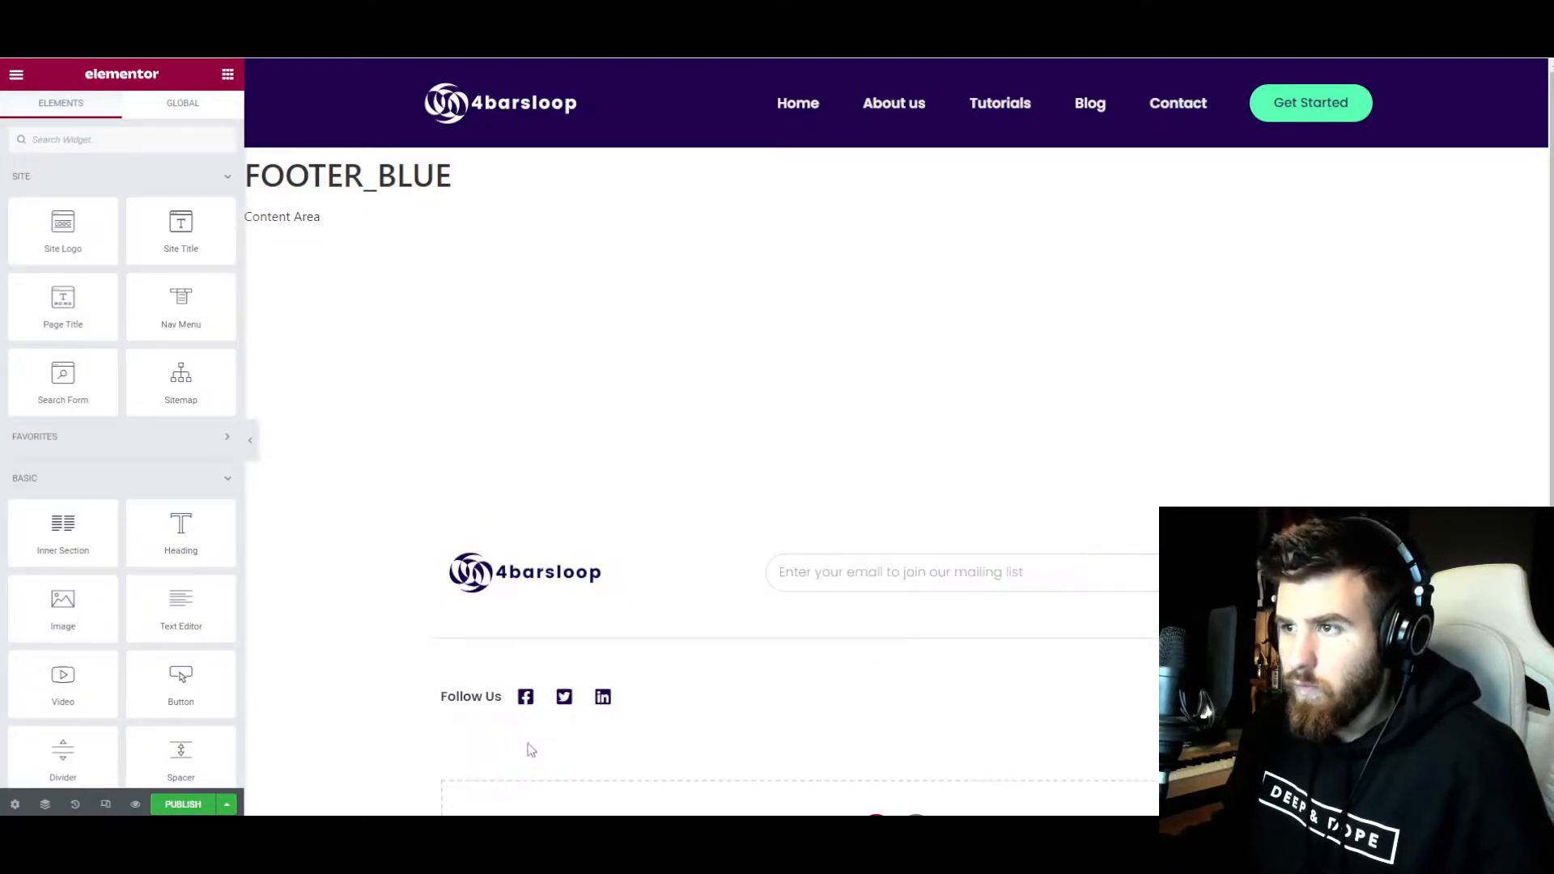
# - Replace the footer's logo with the white logo image 4barsloop-10.png from the media library
pyautogui.click(555, 576)
pyautogui.click(136, 287)
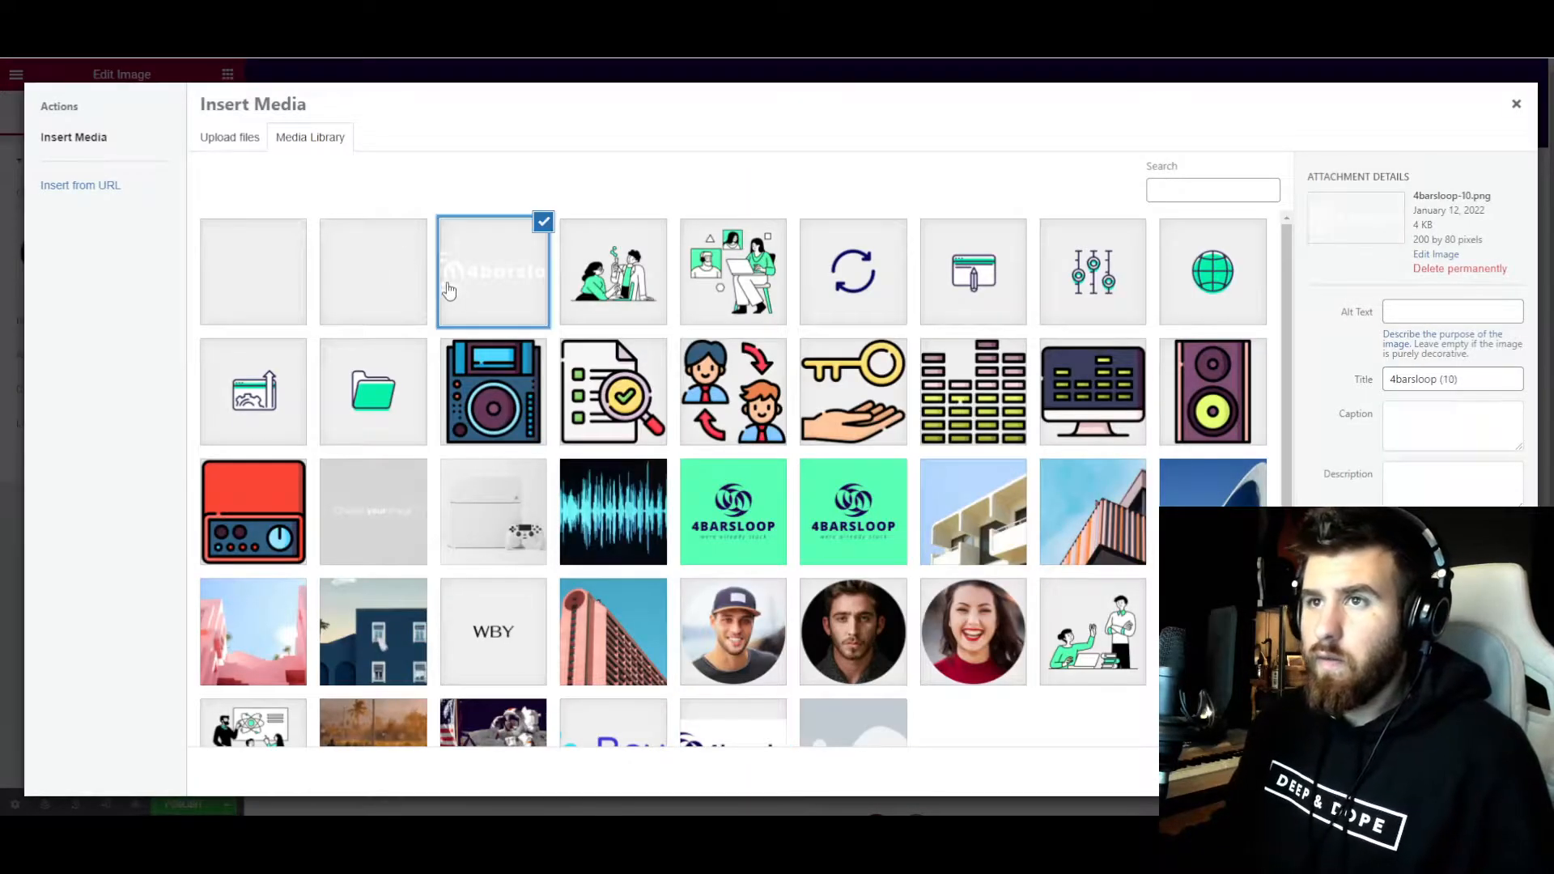
pyautogui.click(1482, 771)
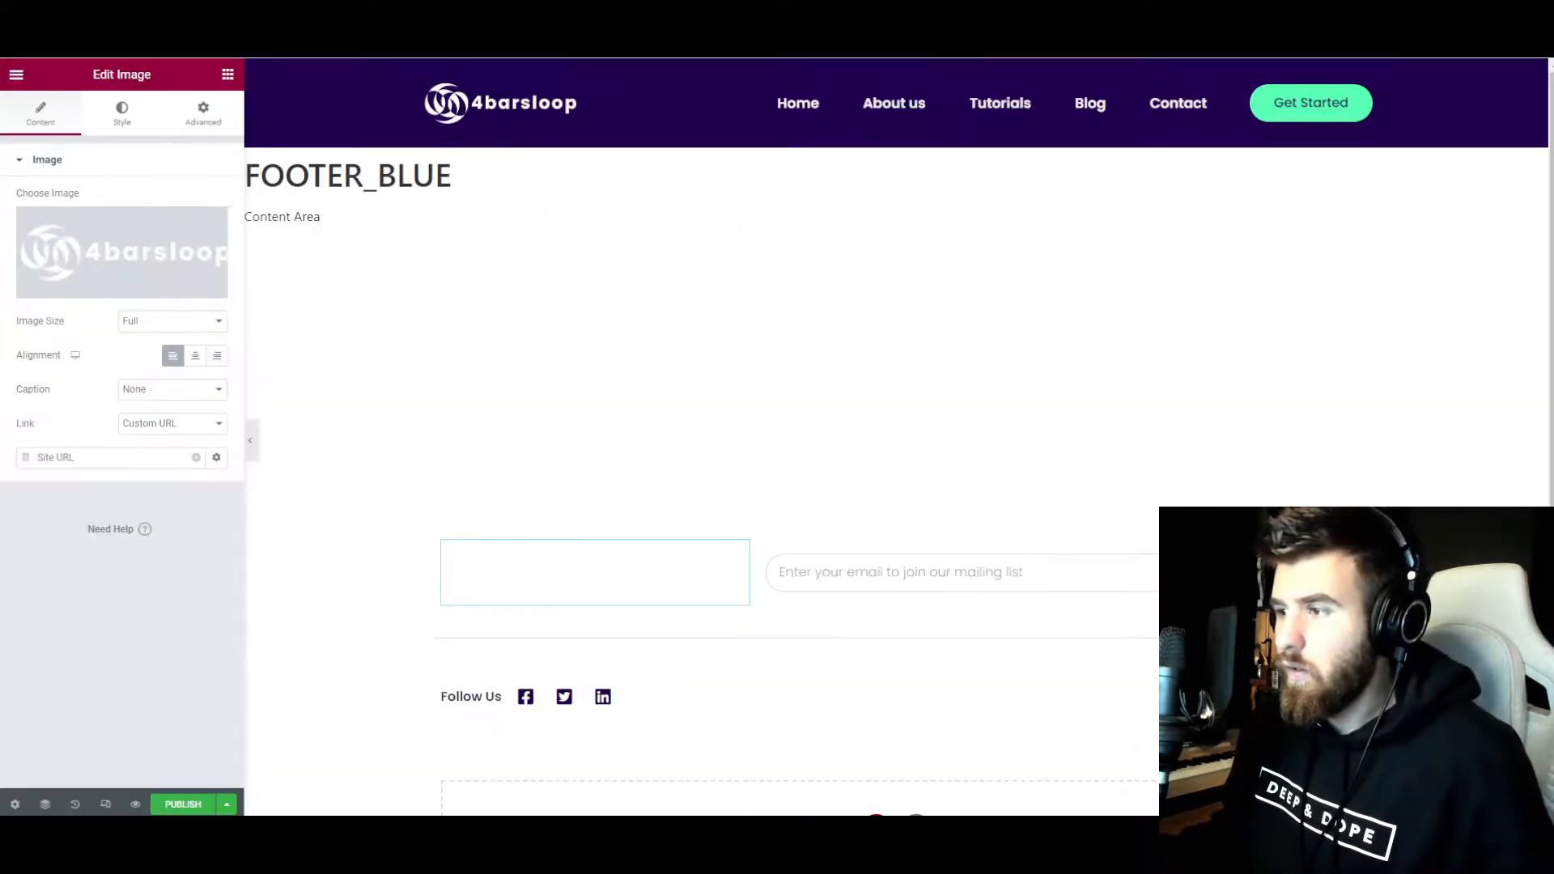
# - Select the outer footer section through the Navigator and give it a Classic background in the header's dark purple
pyautogui.rightClick(884, 596)
pyautogui.click(931, 771)
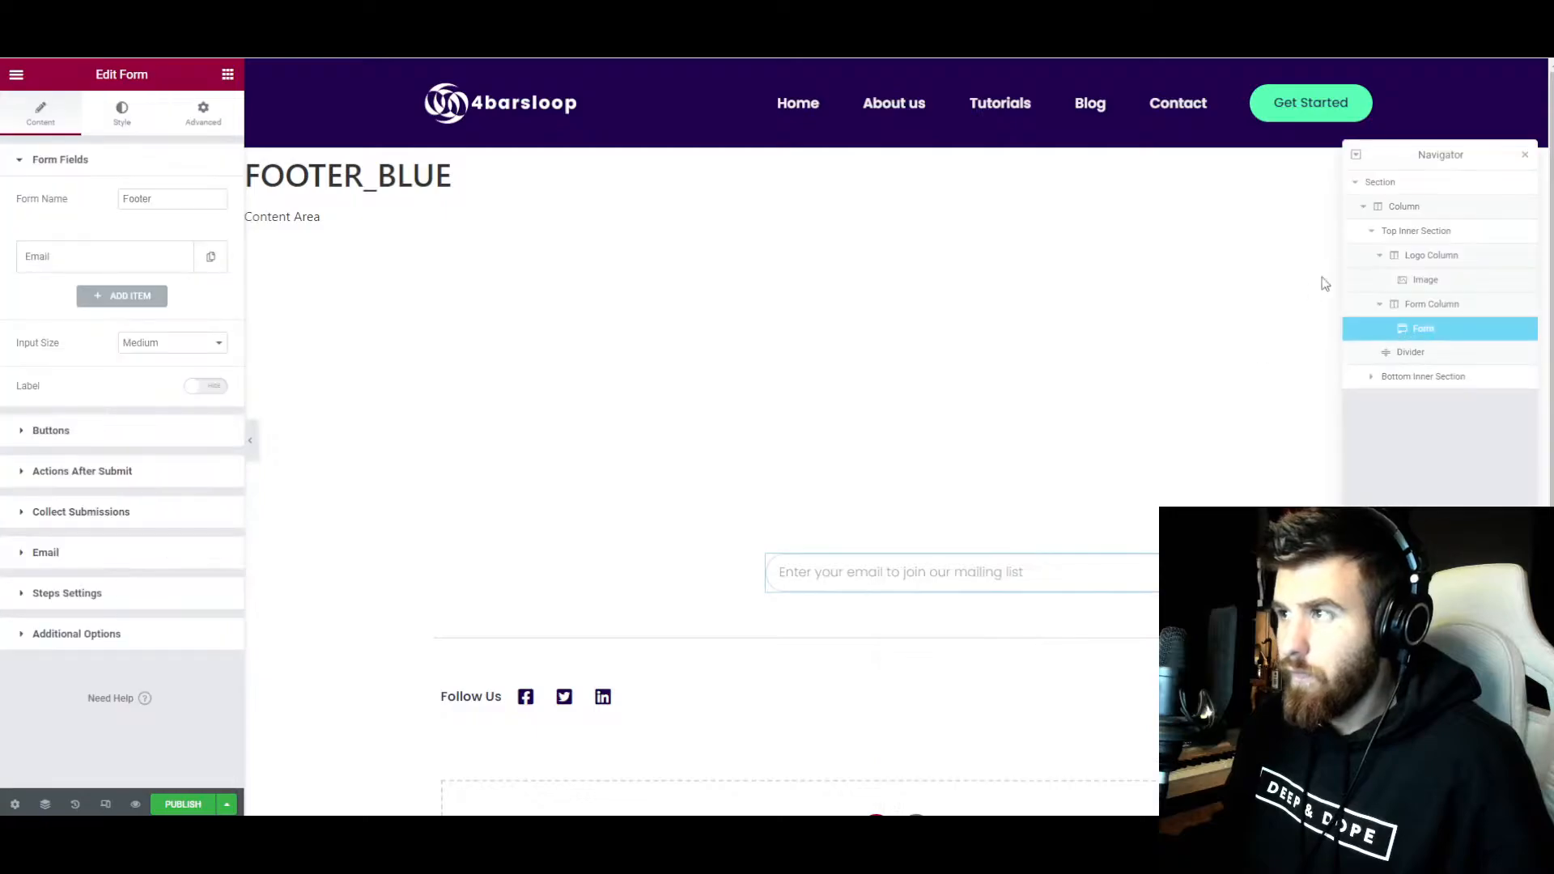
pyautogui.click(1383, 185)
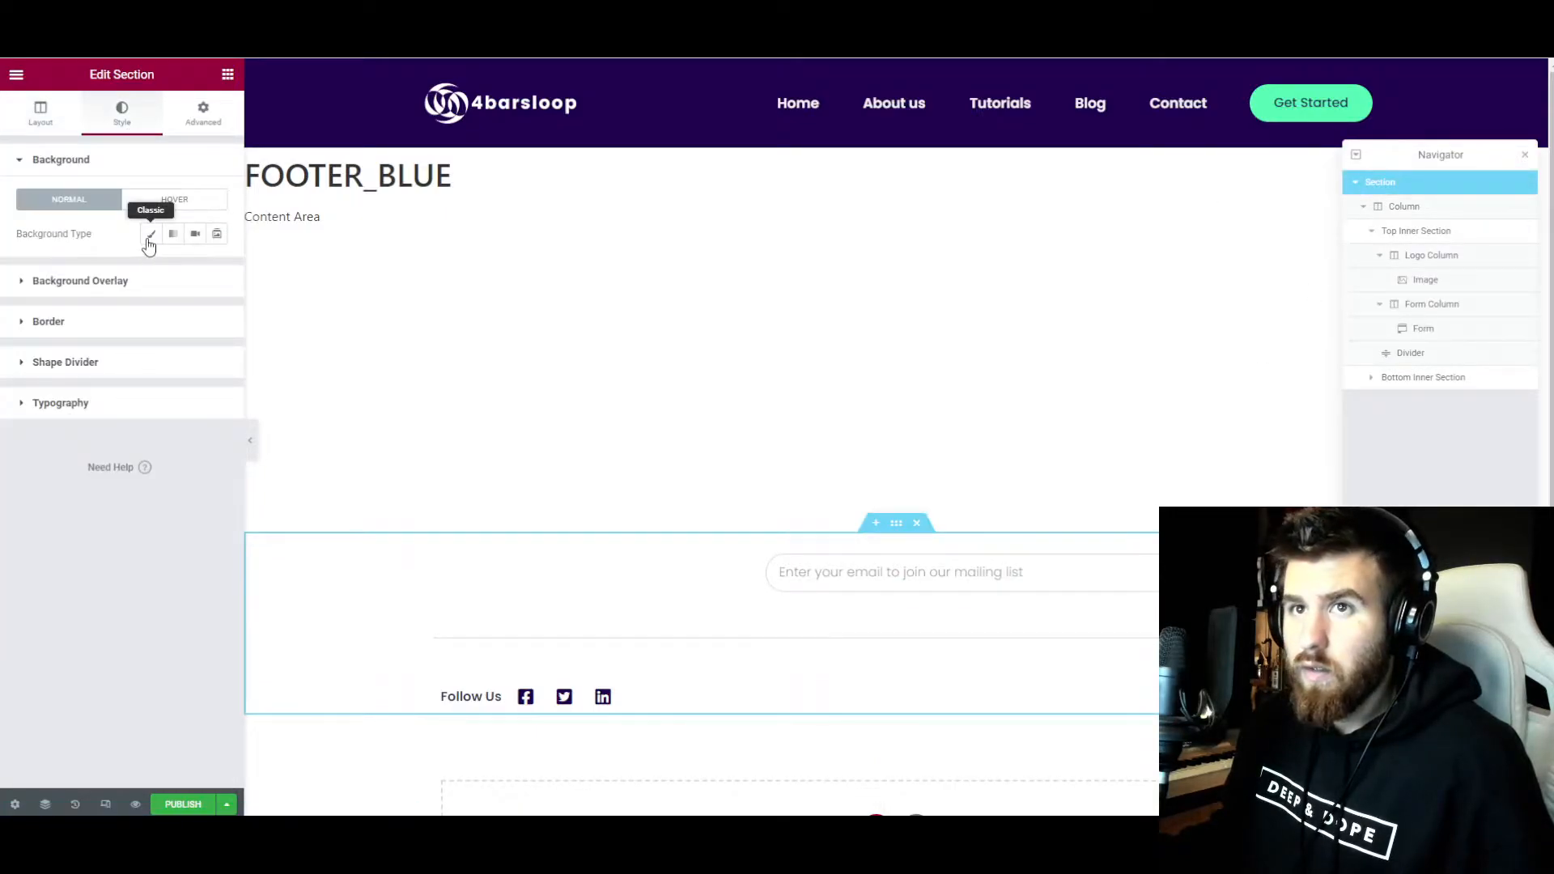
pyautogui.click(151, 234)
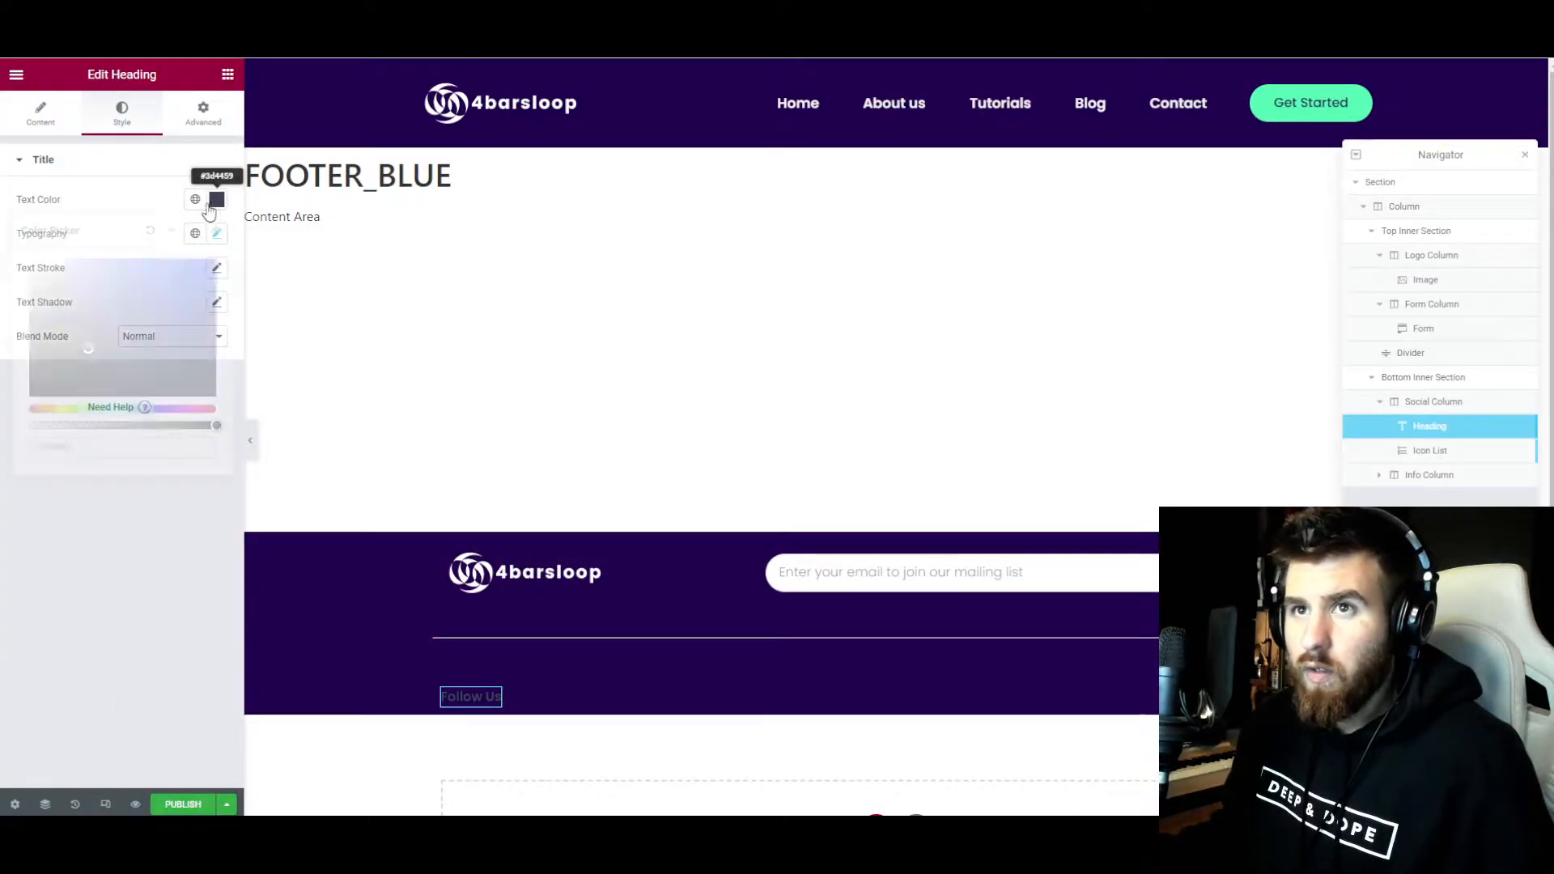
# - Change the Follow Us heading's text and the three social icons to white
pyautogui.click(216, 199)
pyautogui.click(544, 696)
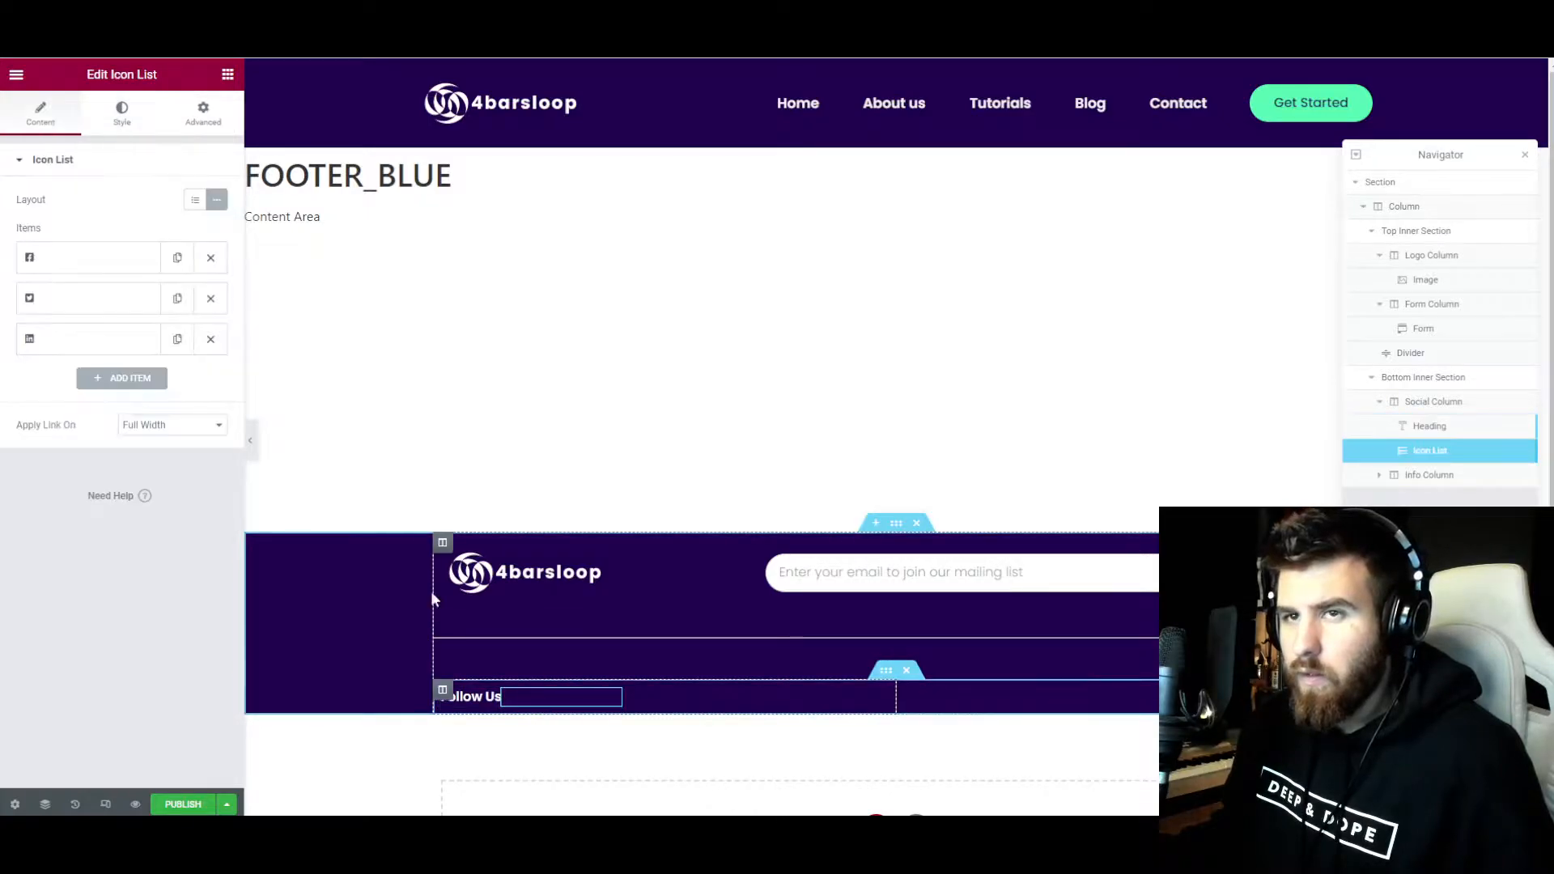
pyautogui.click(121, 113)
pyautogui.click(216, 237)
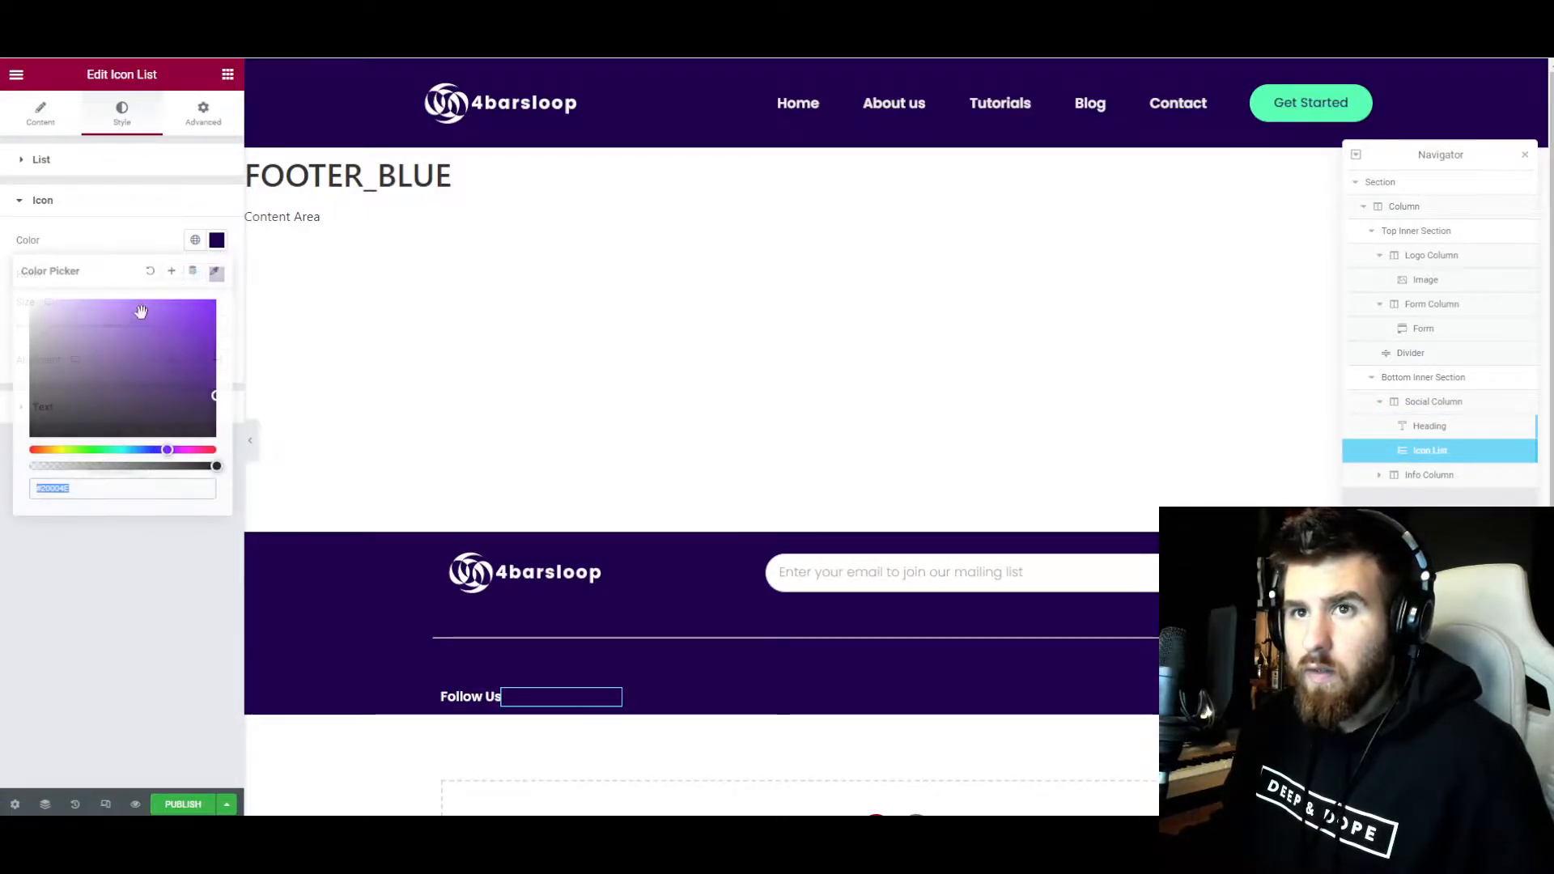
pyautogui.moveTo(146, 308); pyautogui.dragTo(13, 305)
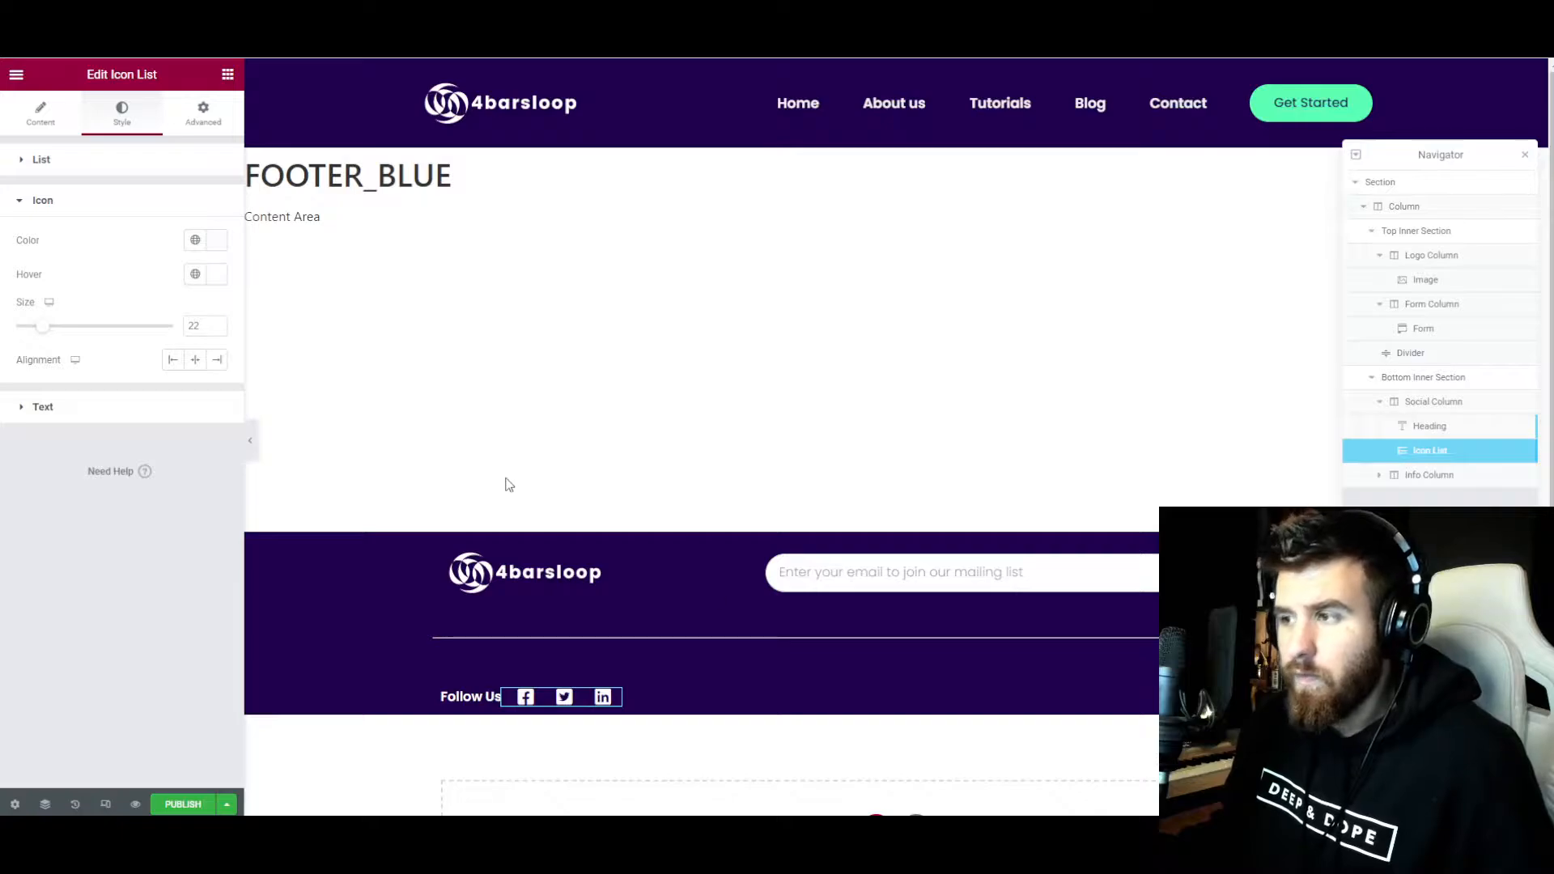
# - Set the copyright heading's text color to #FFFFFF and preview the finished footer without the editing panel
pyautogui.click(1011, 697)
pyautogui.click(216, 199)
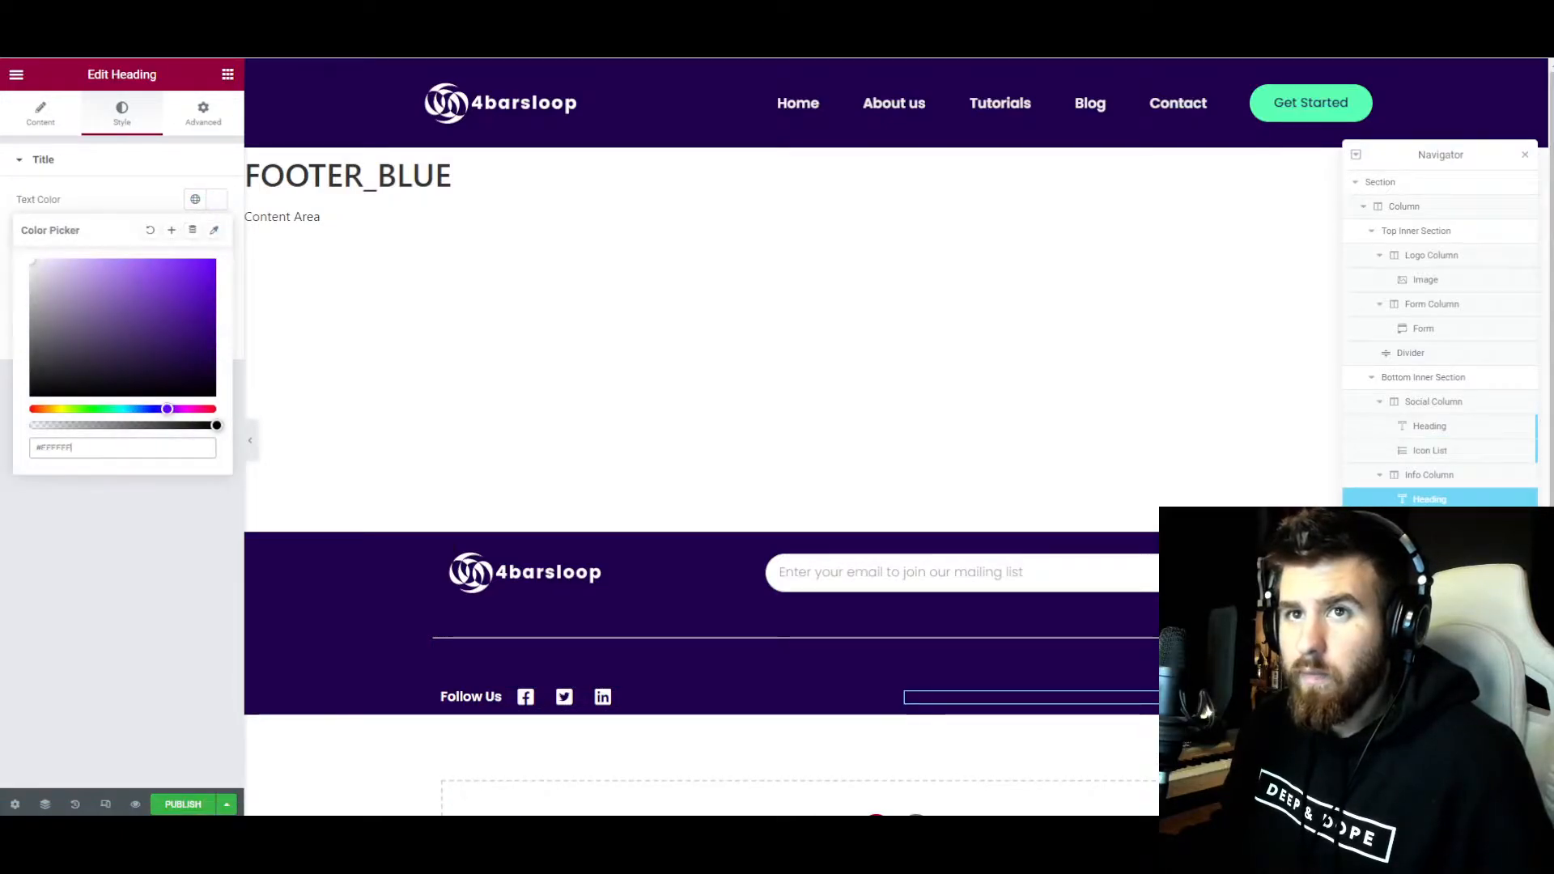
pyautogui.click(161, 166)
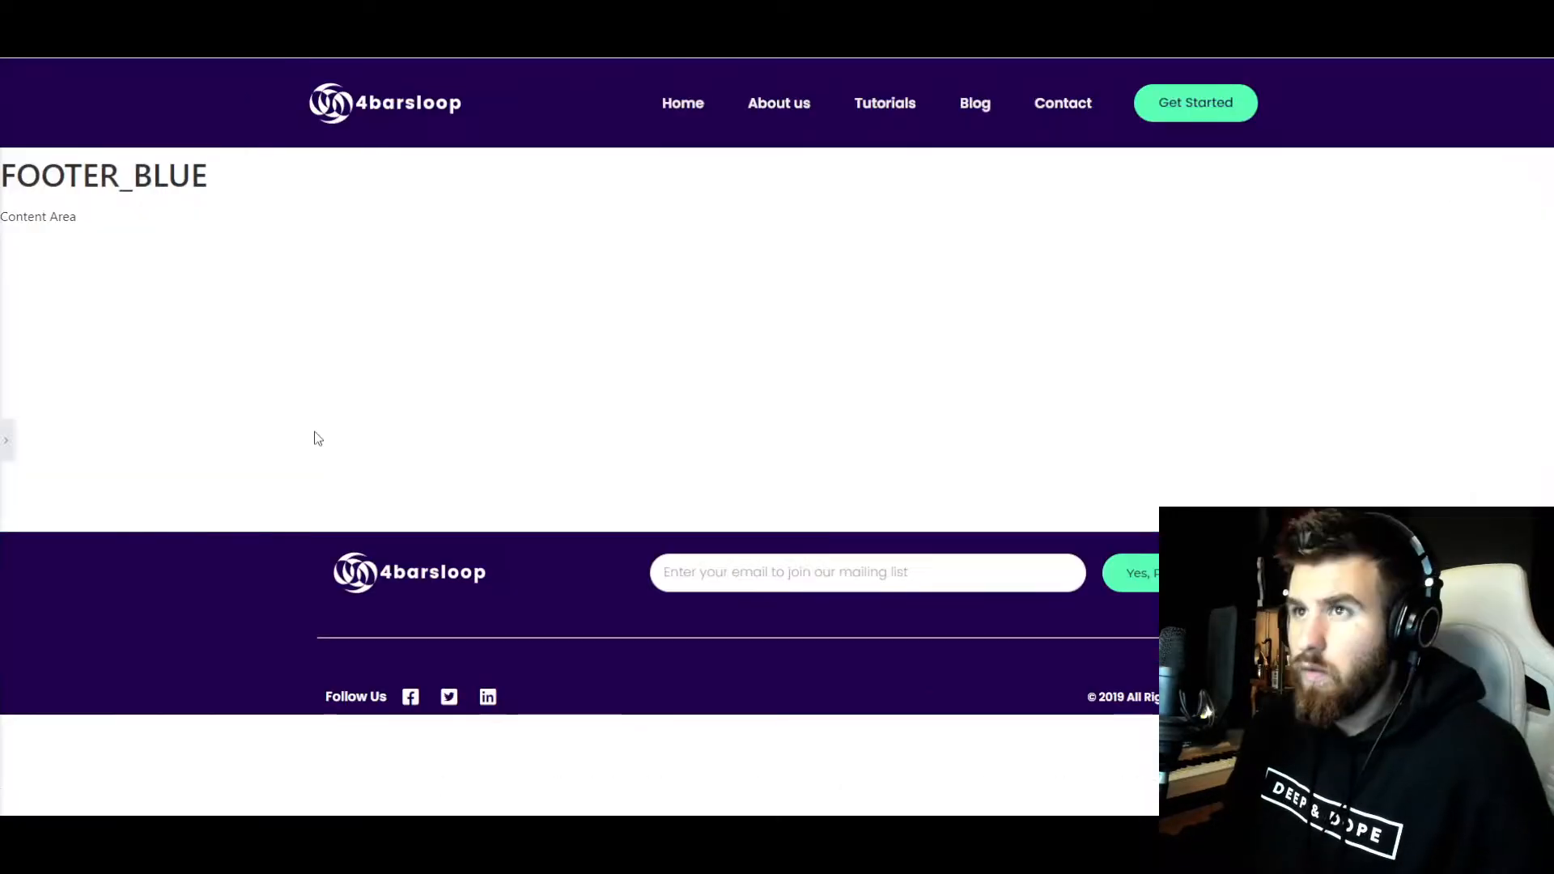
pyautogui.click(7, 444)
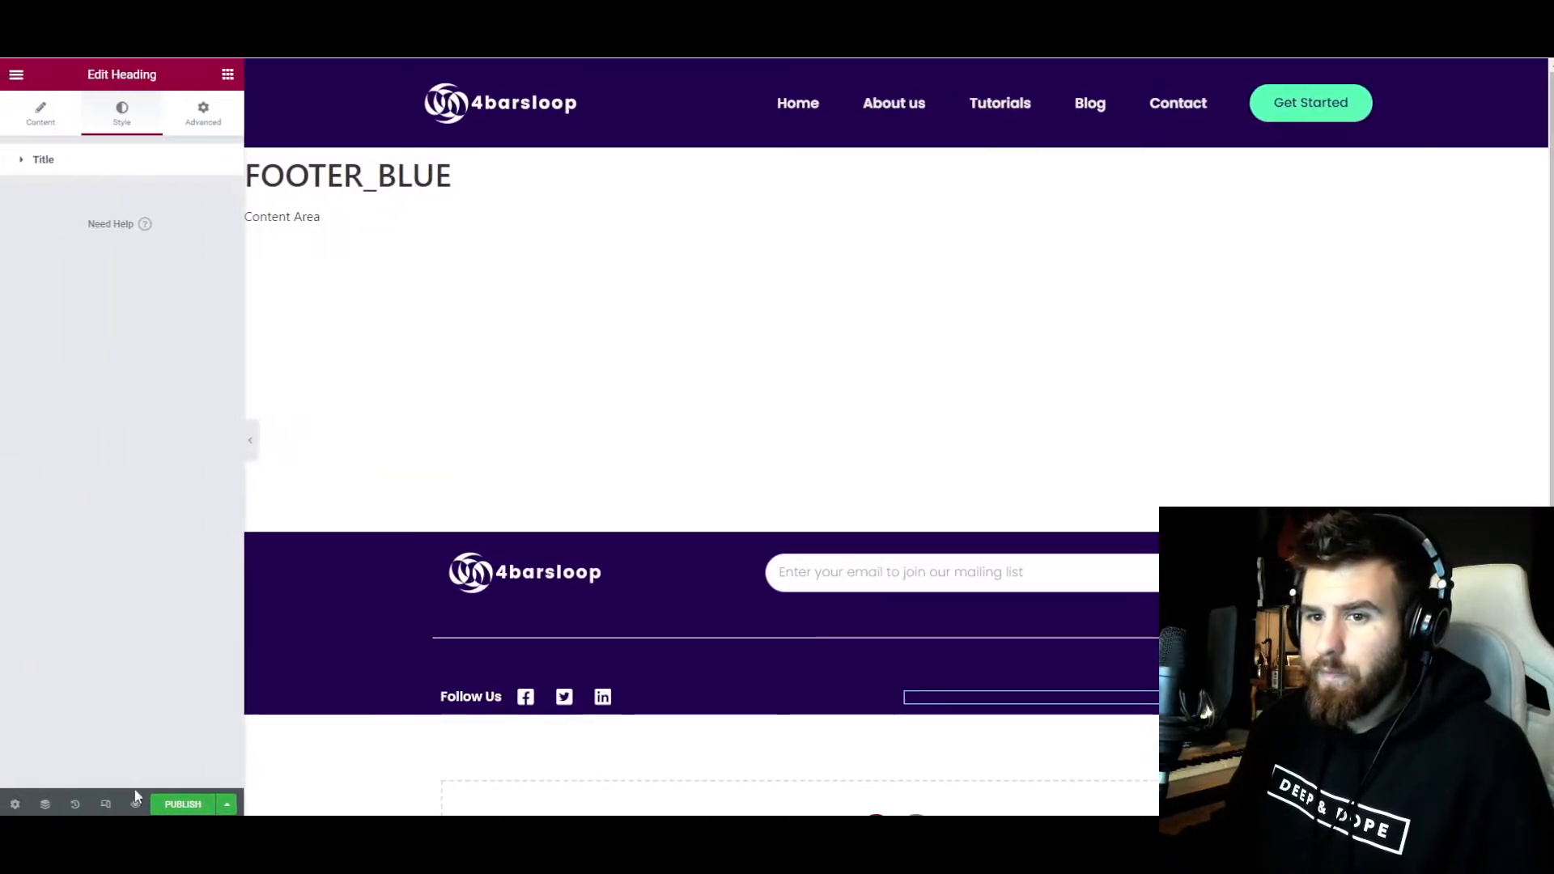
# - Publish the FOOTER_BLUE template with display conditions that include the Entire Site and exclude the singular Front Page
pyautogui.click(183, 803)
pyautogui.click(639, 459)
pyautogui.click(619, 494)
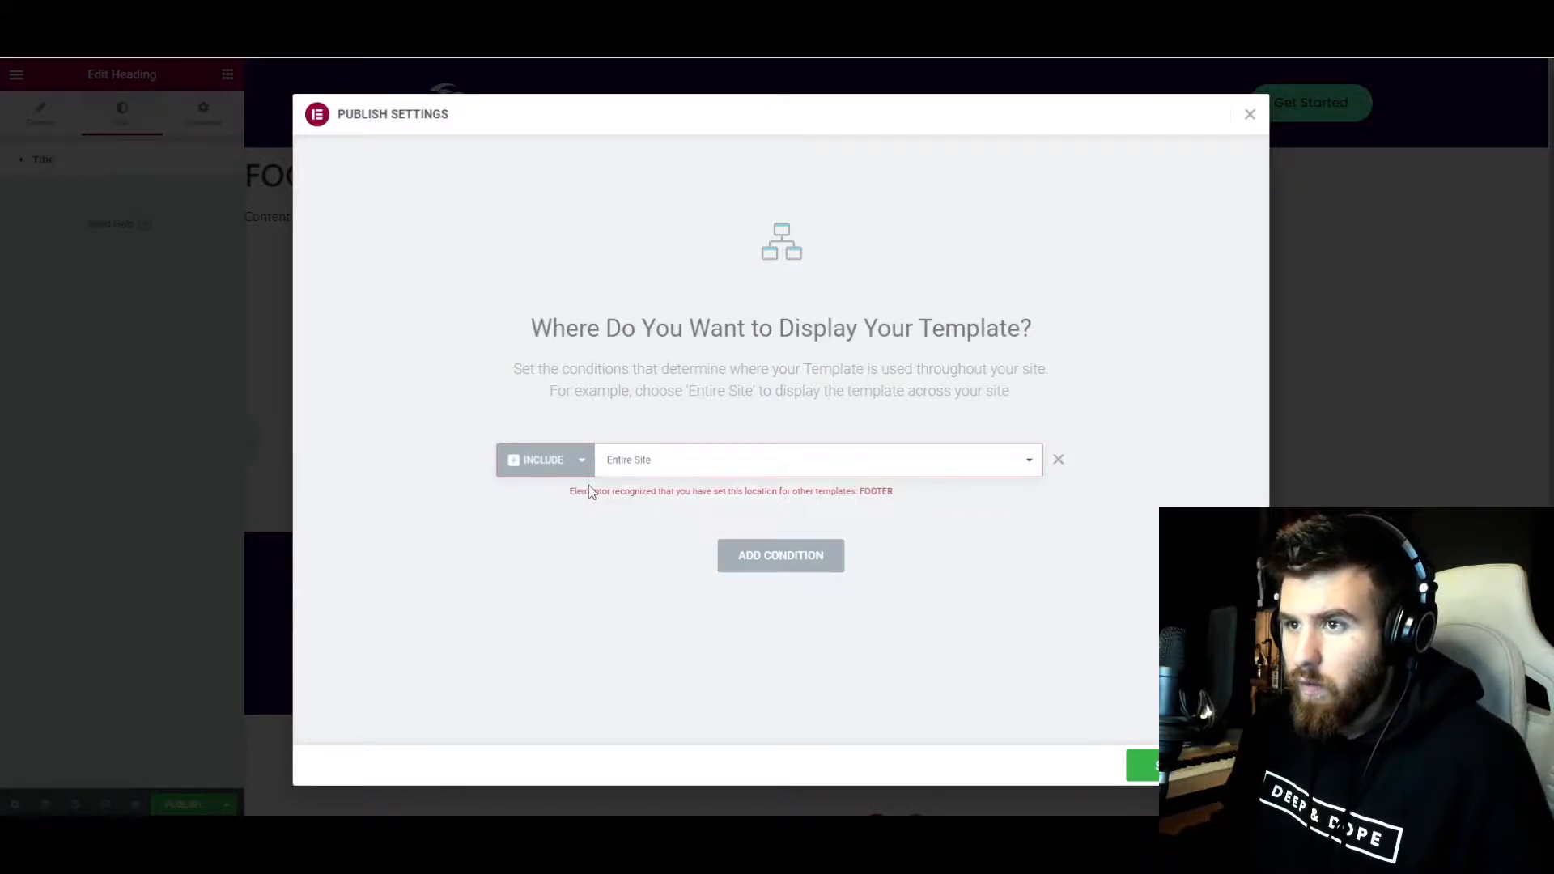
pyautogui.click(722, 555)
pyautogui.click(580, 525)
pyautogui.click(569, 558)
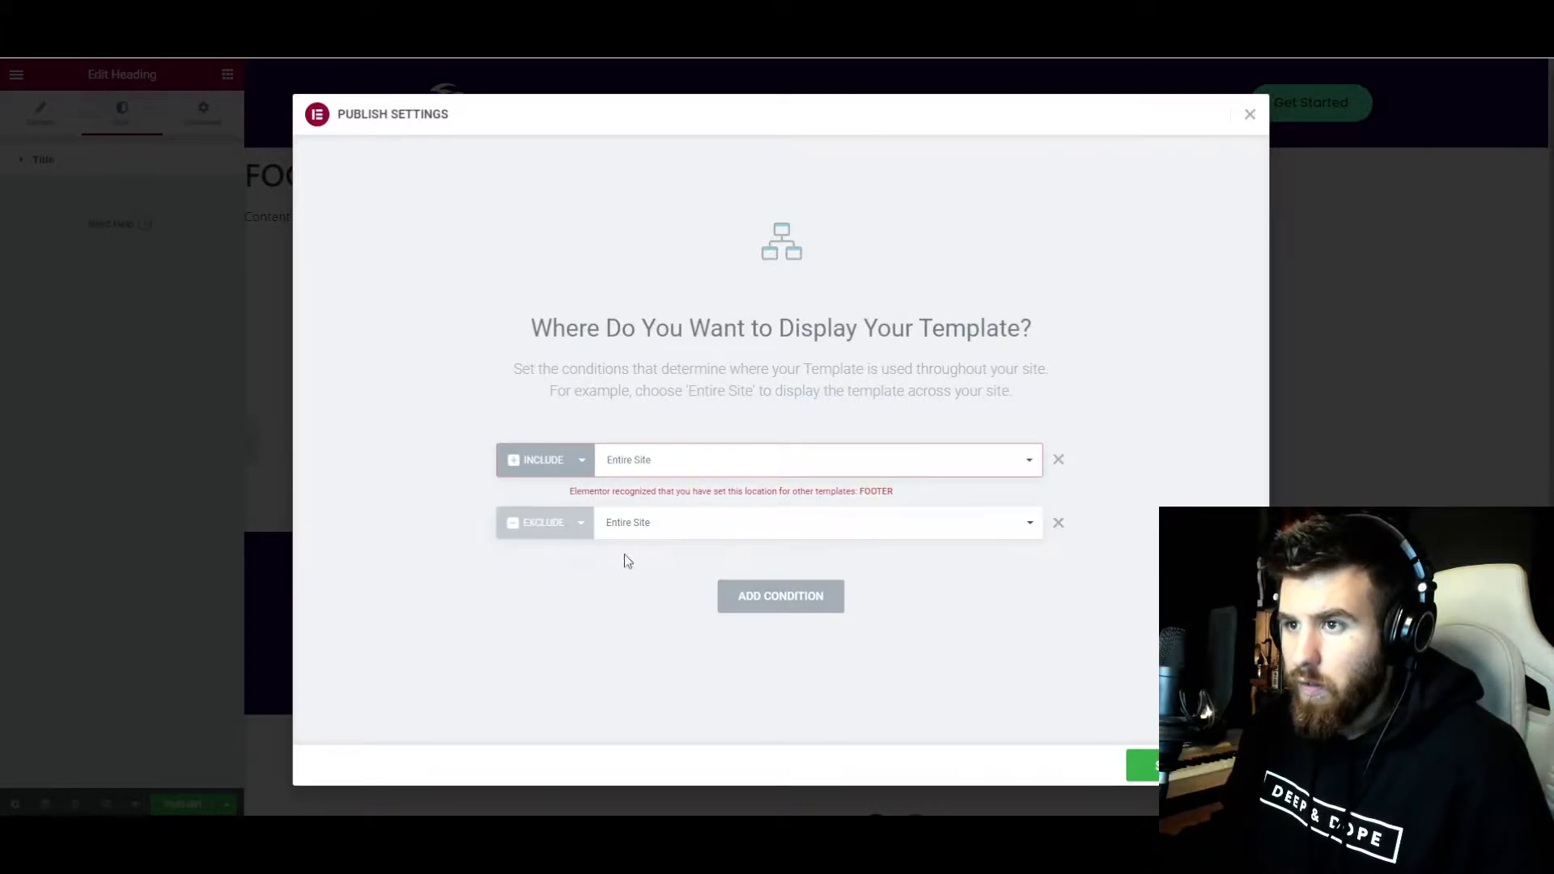
pyautogui.click(678, 530)
pyautogui.click(683, 583)
pyautogui.click(820, 535)
pyautogui.click(831, 557)
pyautogui.click(1187, 765)
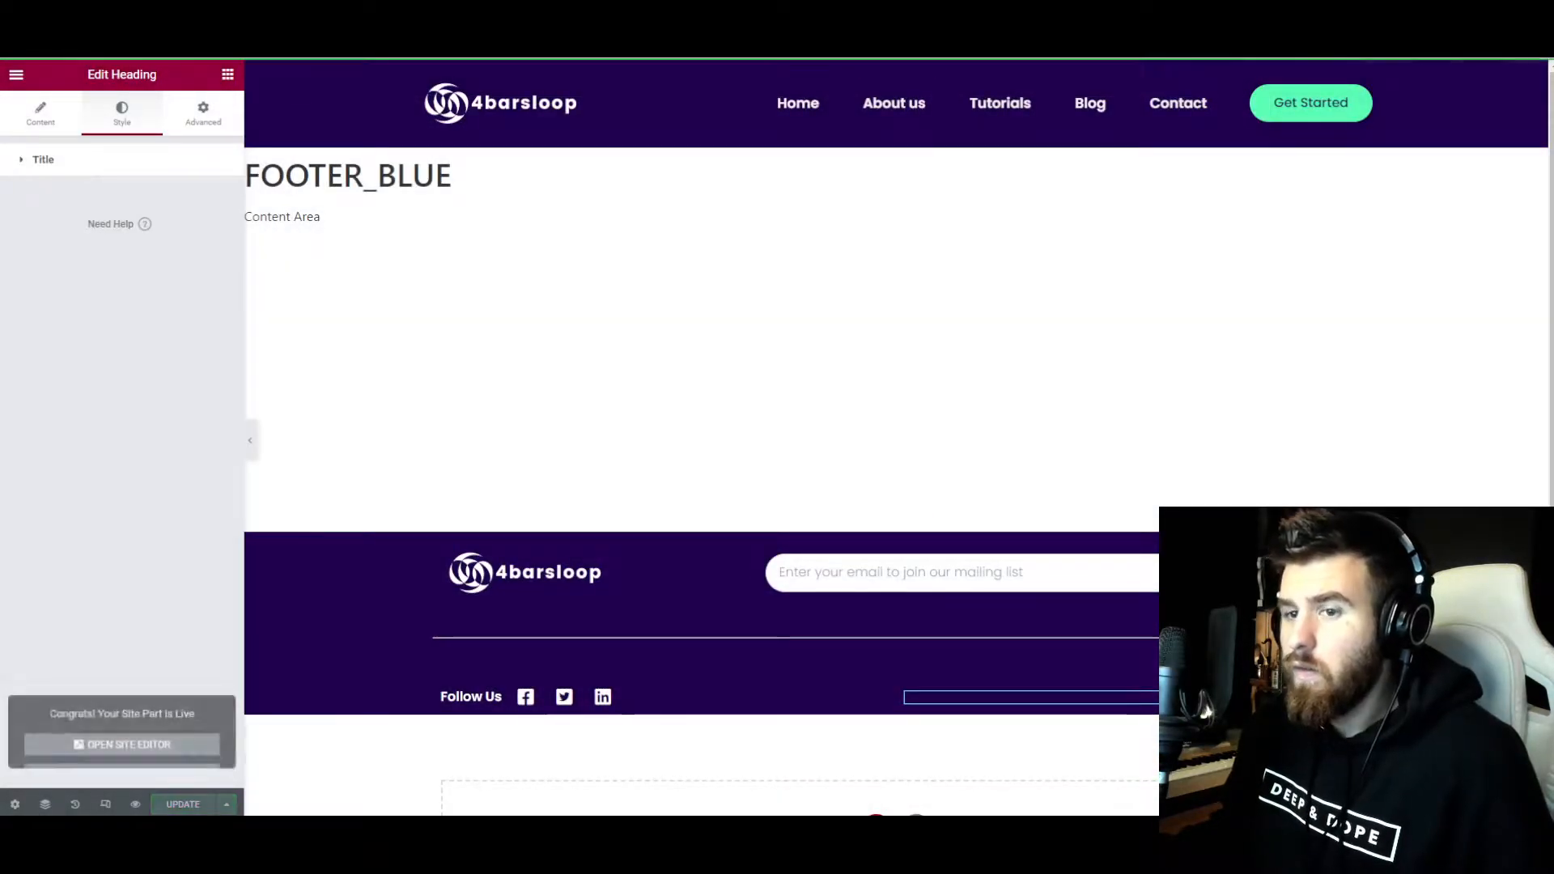
# - Change the original FOOTER template's display conditions to include the singular Front Page and remove the Entire Site condition
pyautogui.click(230, 794)
pyautogui.click(170, 727)
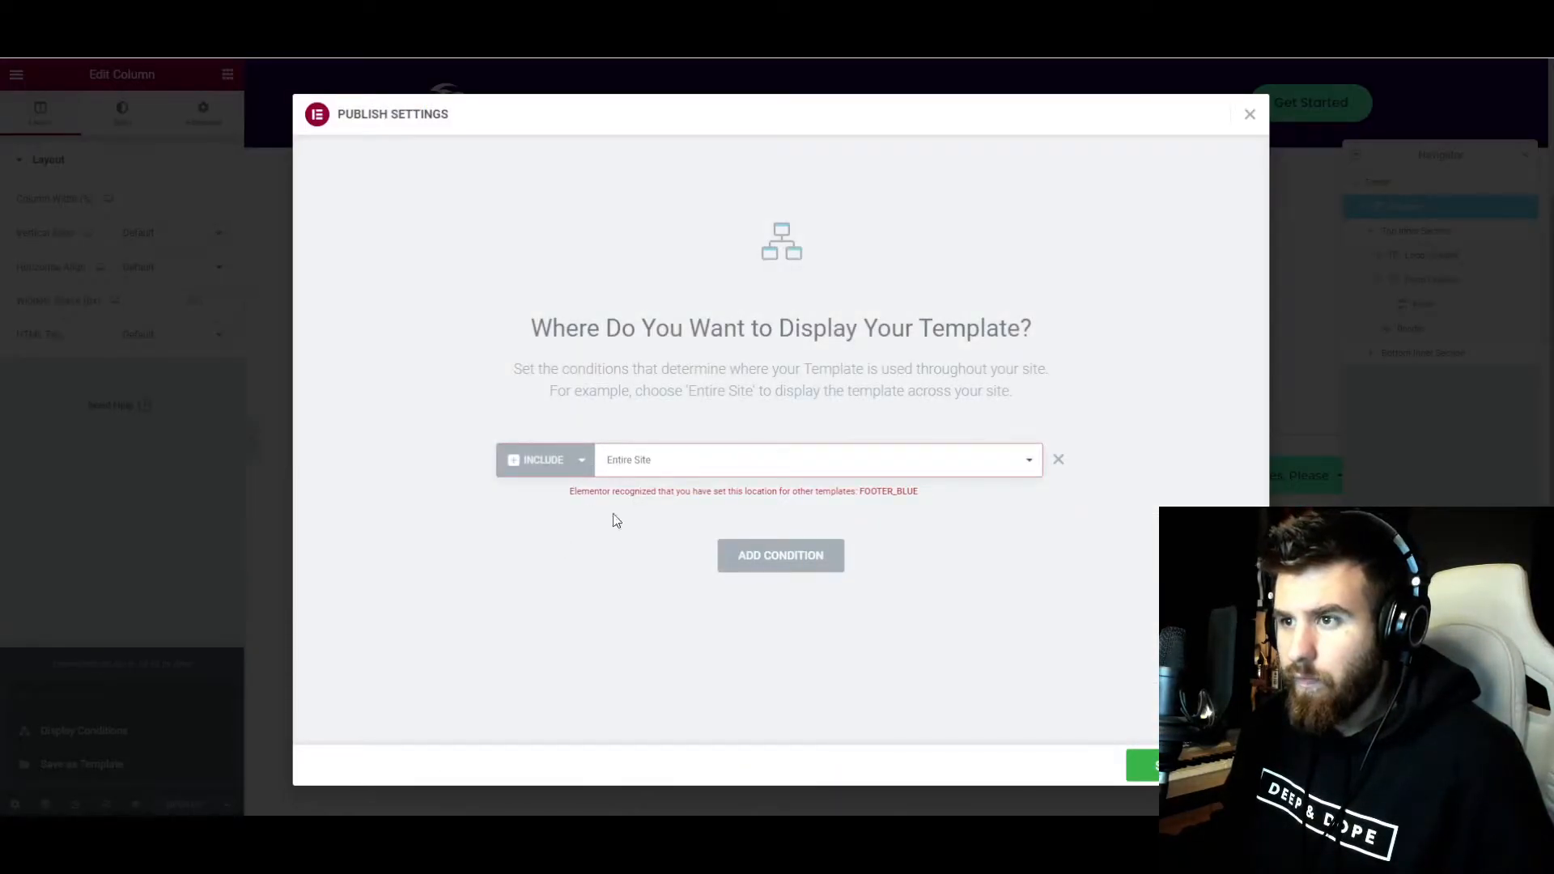
pyautogui.click(741, 566)
pyautogui.click(659, 534)
pyautogui.click(662, 591)
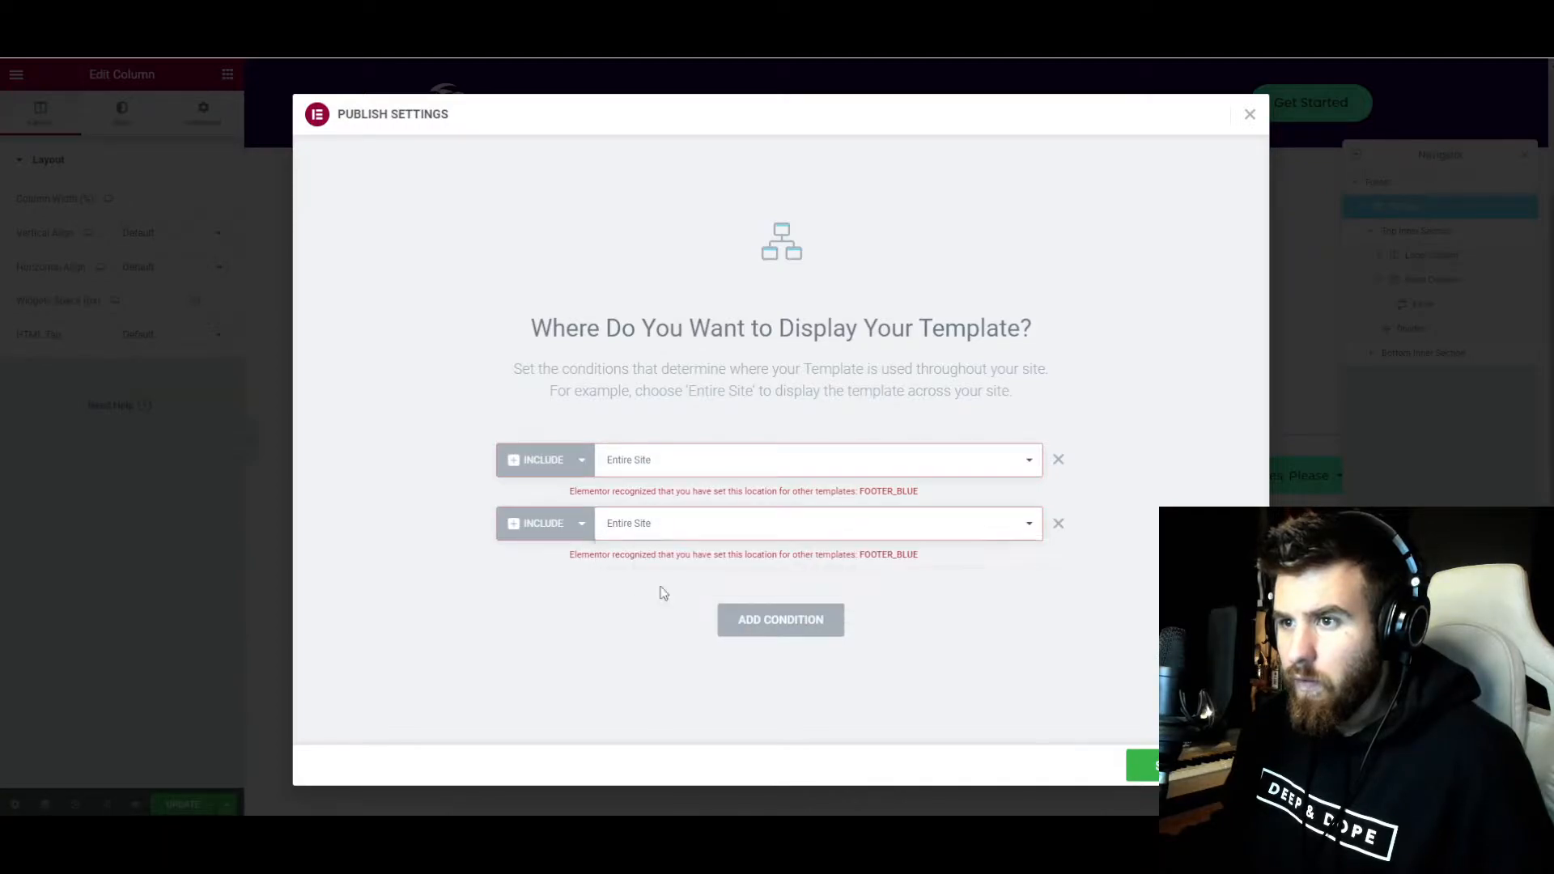
pyautogui.click(867, 531)
pyautogui.click(852, 564)
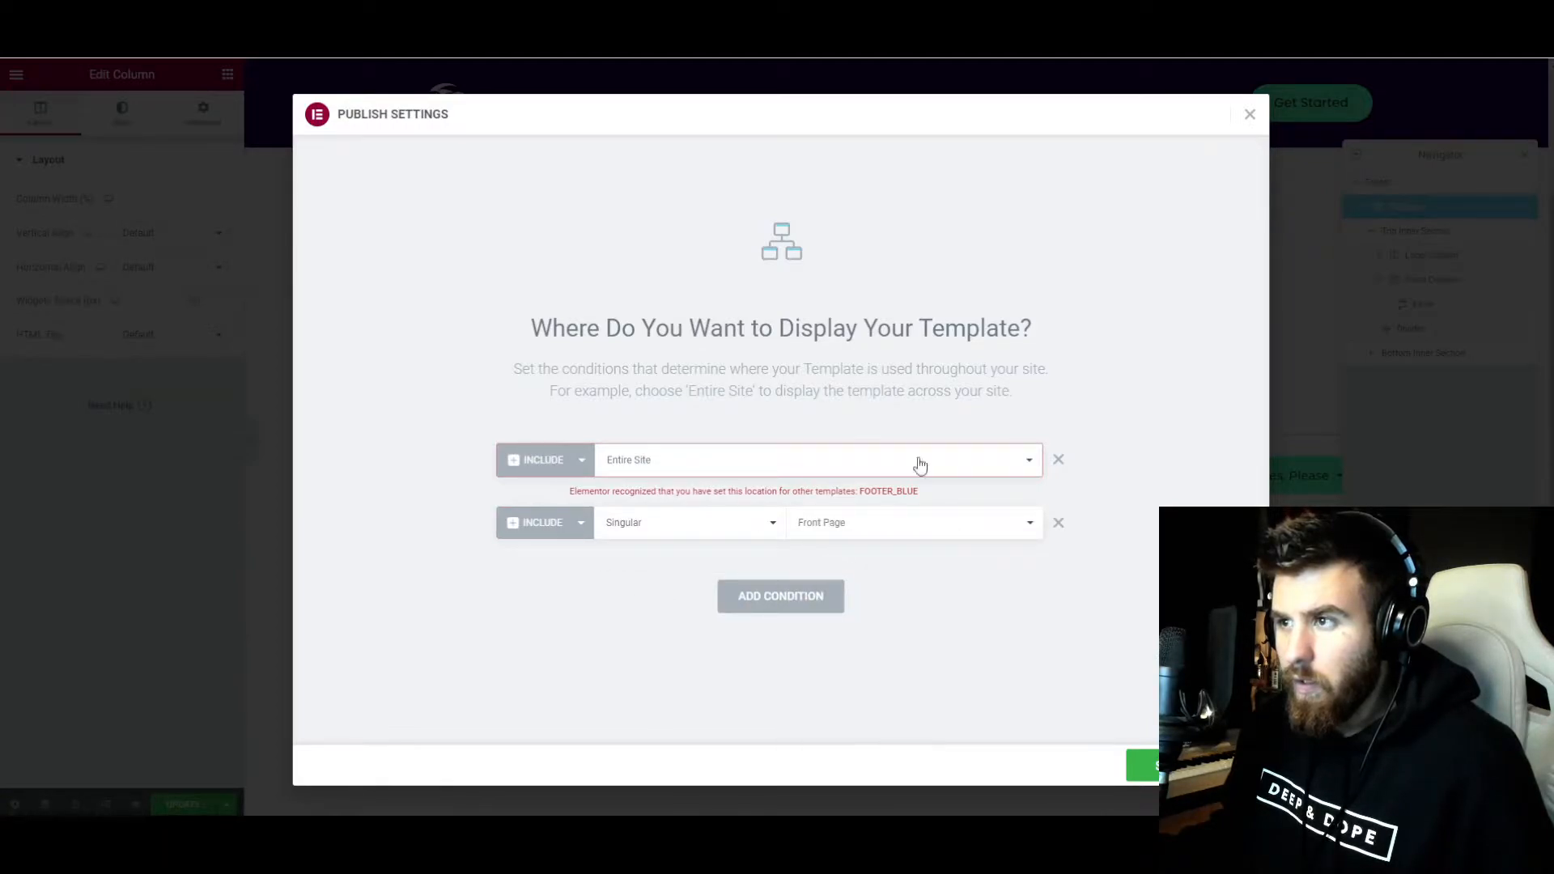
pyautogui.click(1057, 461)
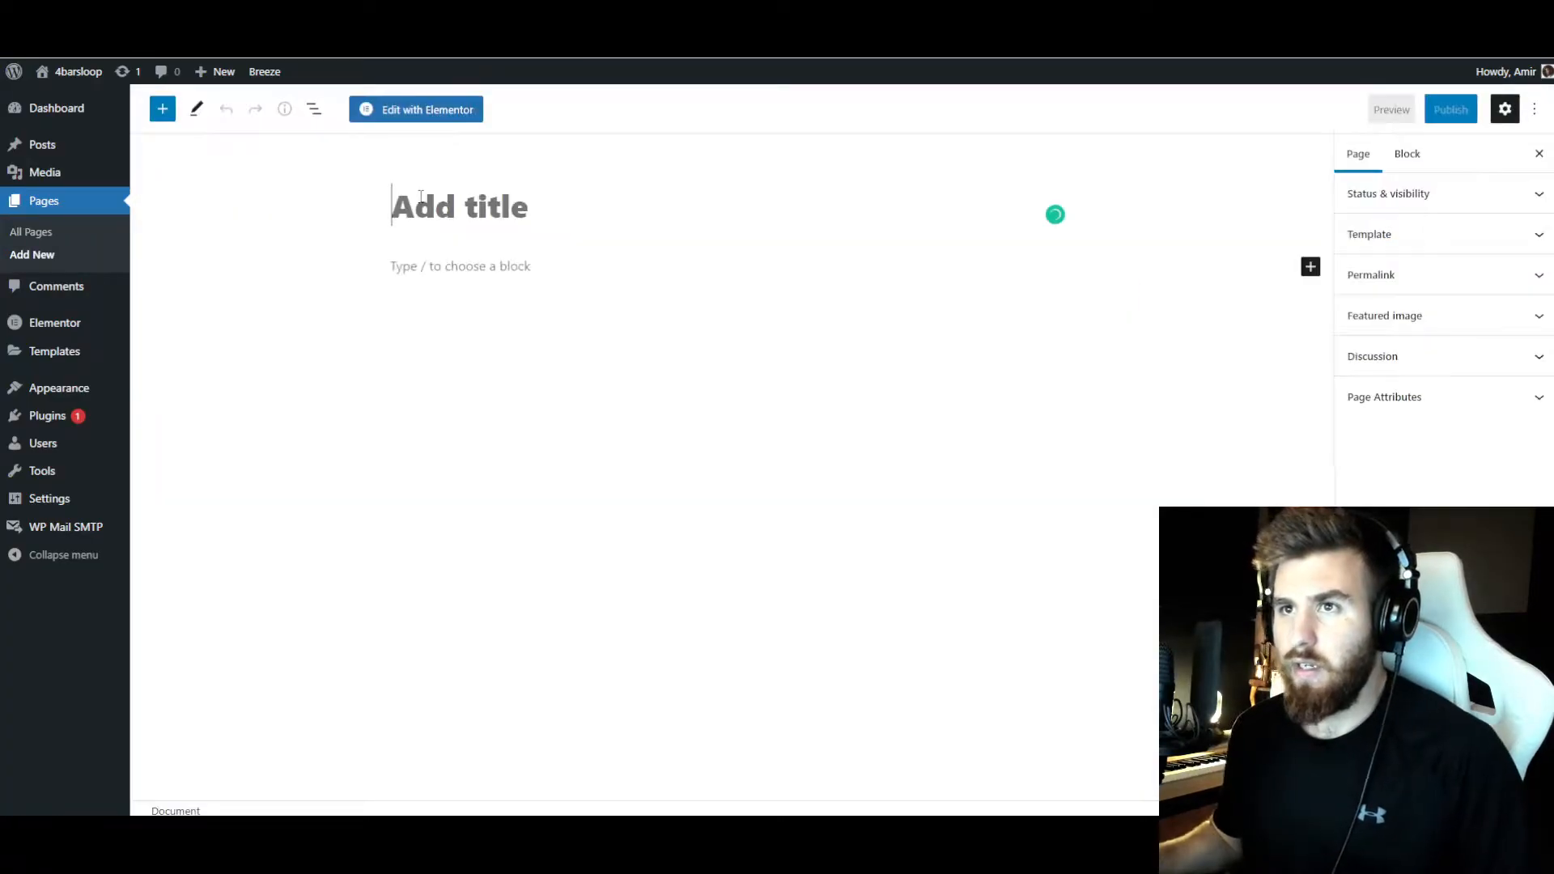
# - Title the new page About, publish it, open it in Elementor and hide its page title
pyautogui.write('About')
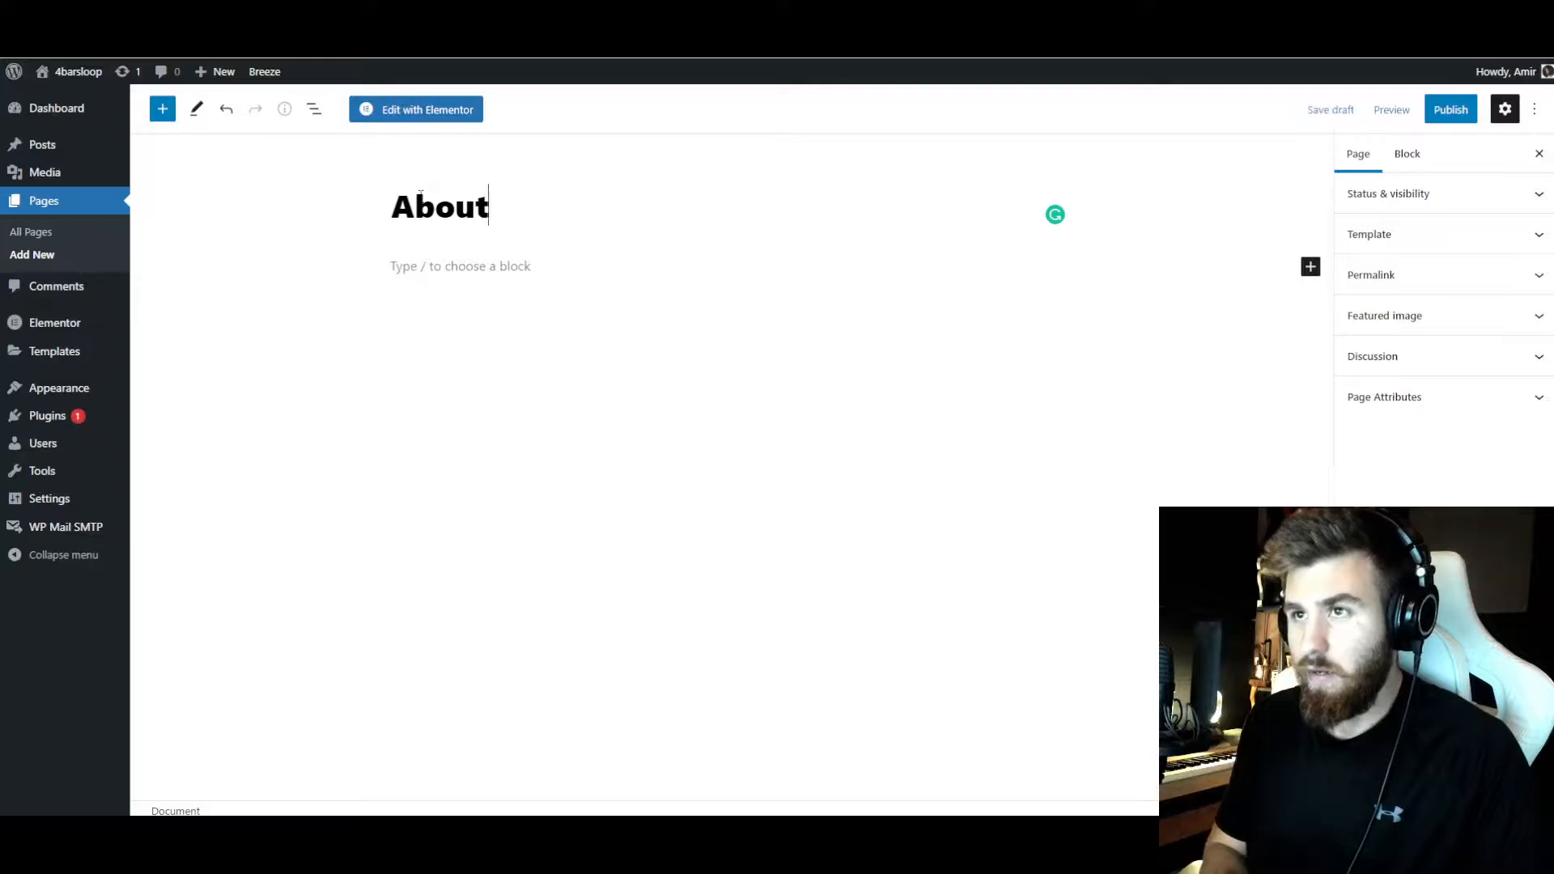
pyautogui.click(1450, 109)
pyautogui.click(1412, 112)
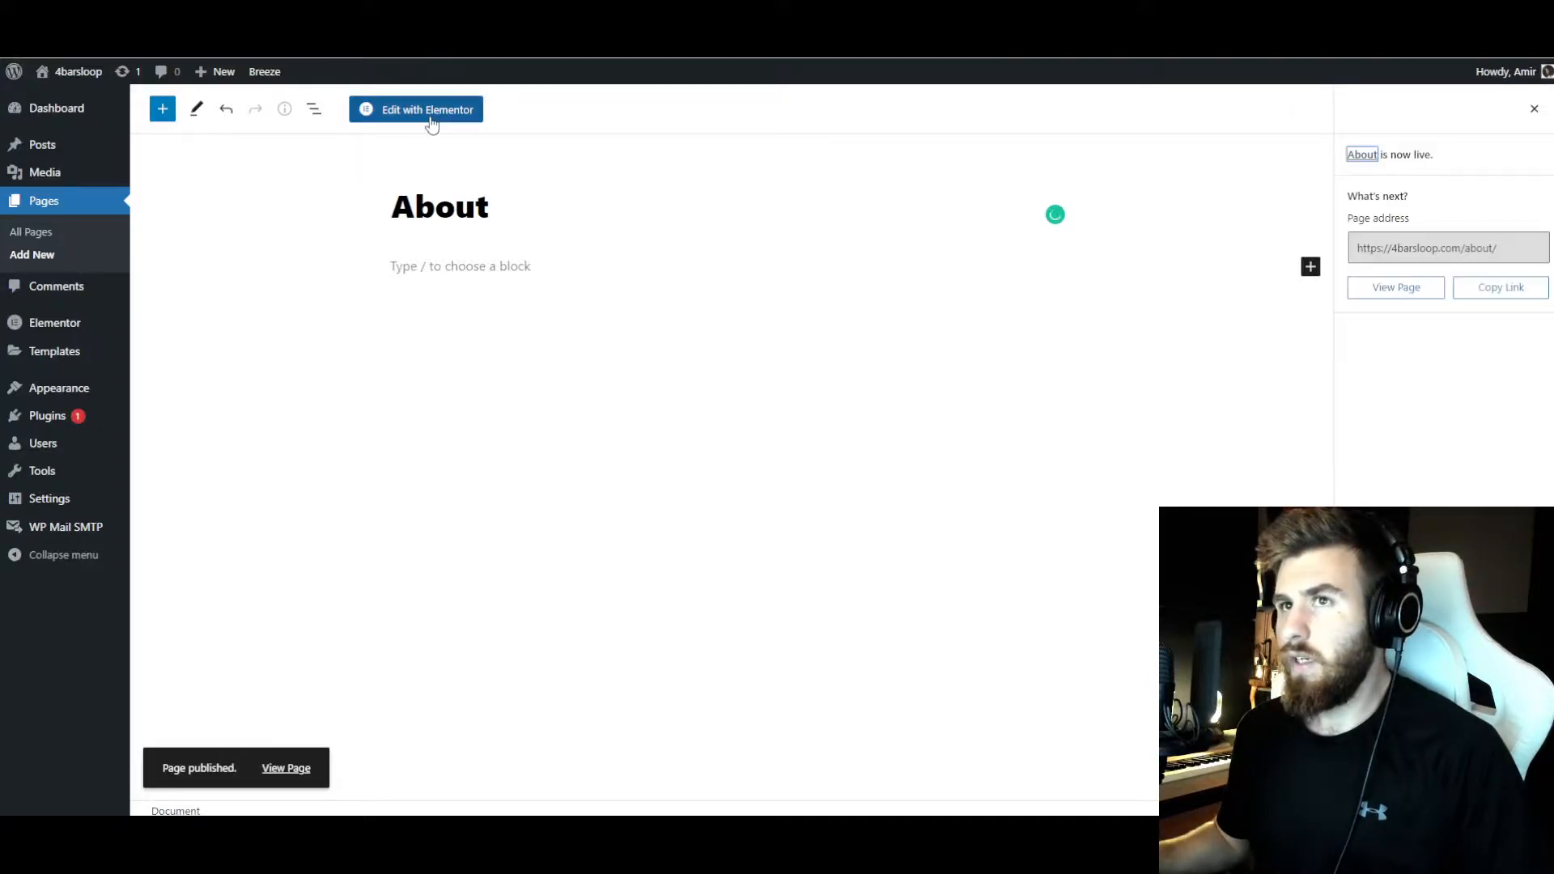
pyautogui.click(427, 115)
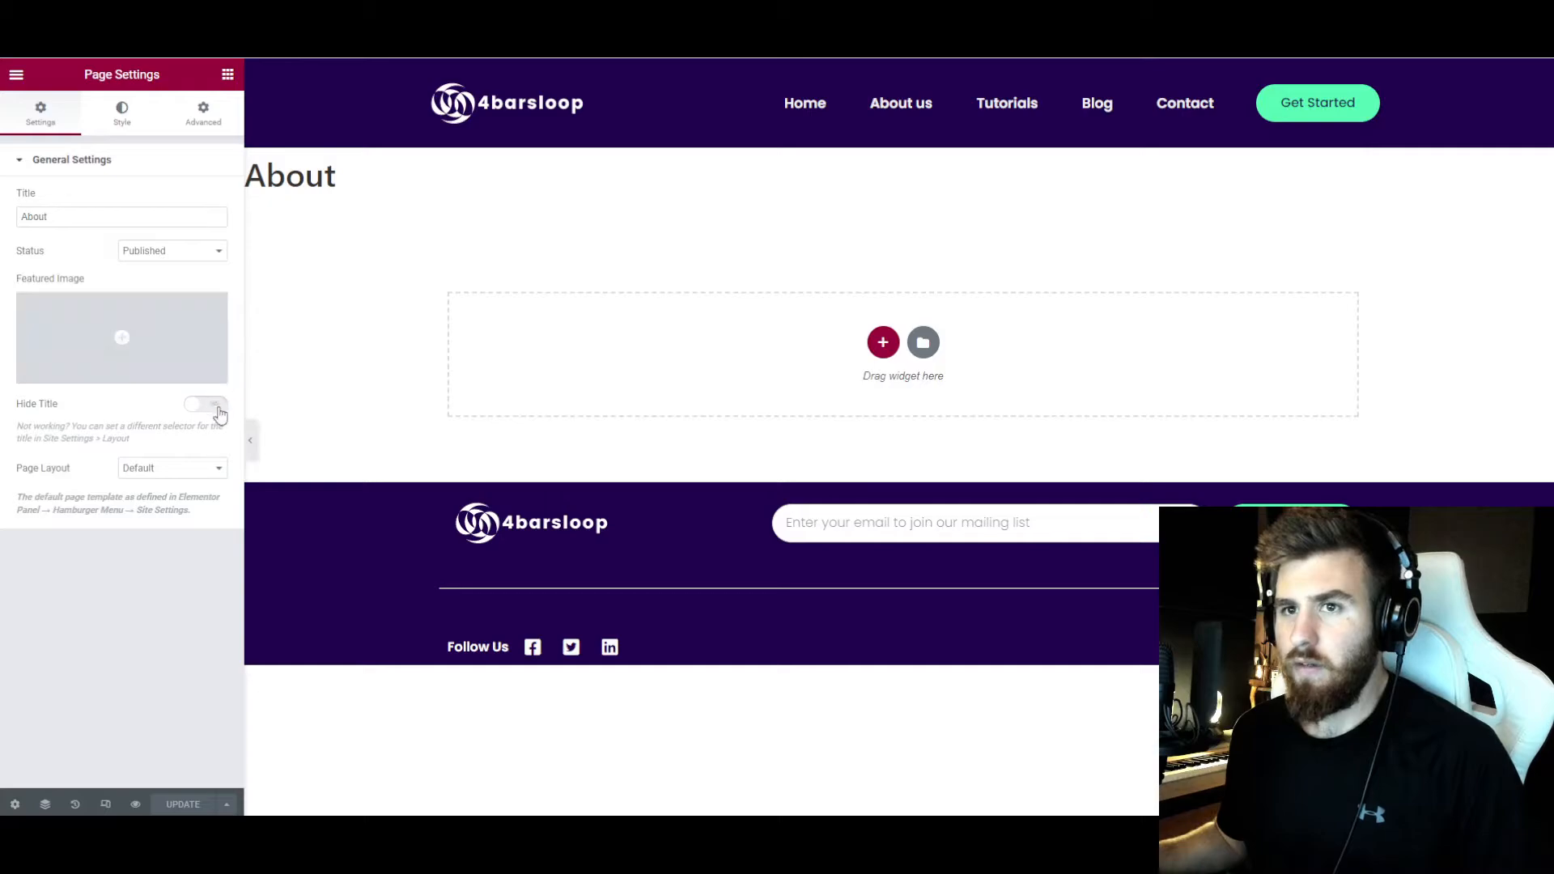
pyautogui.click(216, 406)
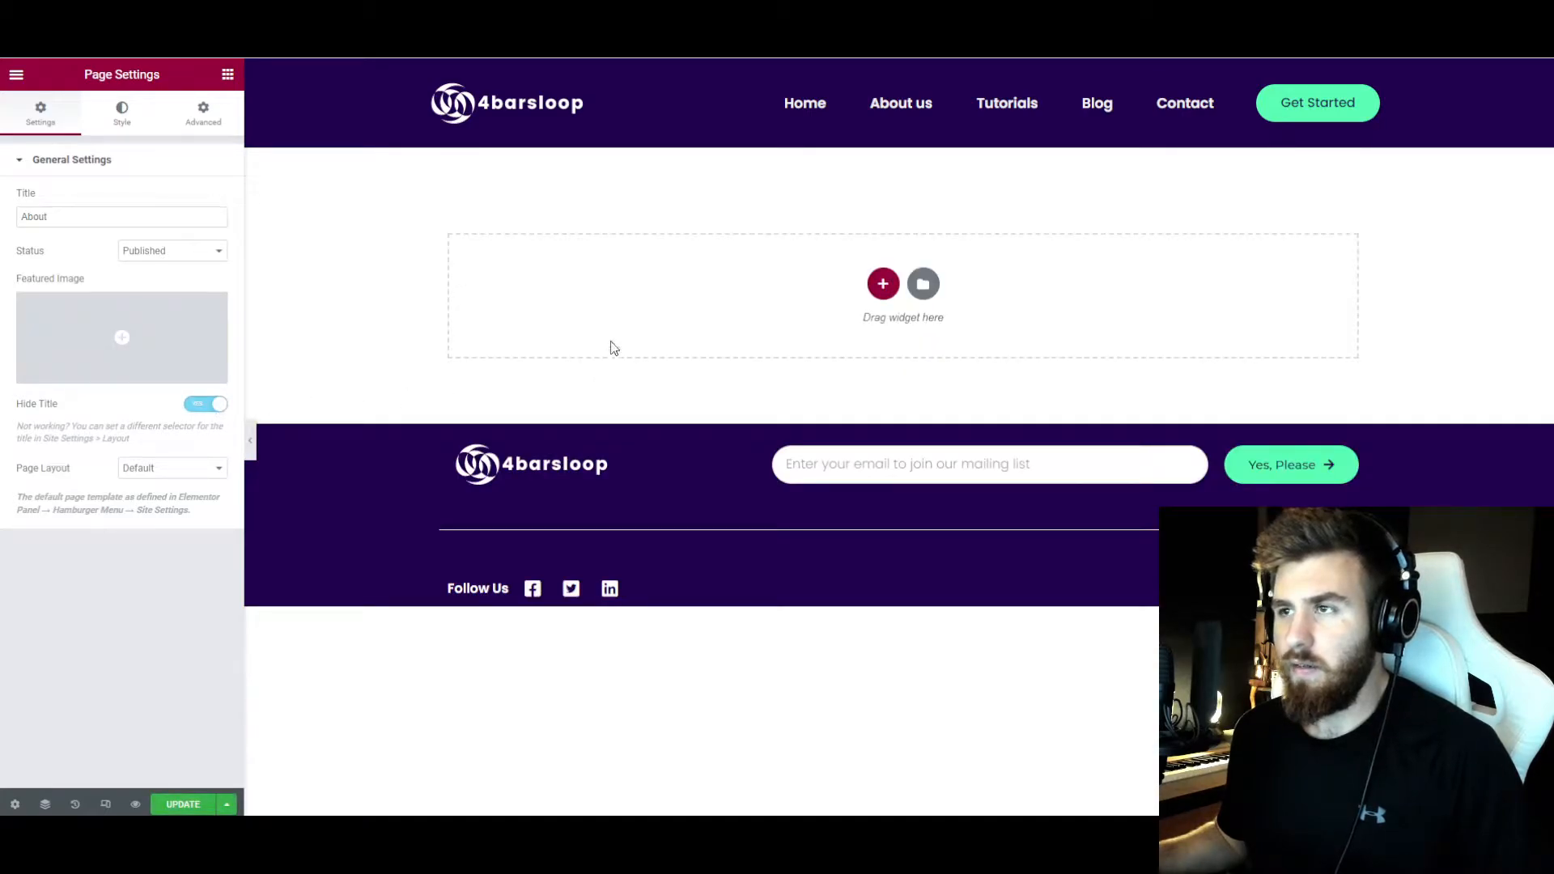
# - Add a single-column section to the page with 8% top and bottom padding
pyautogui.click(882, 284)
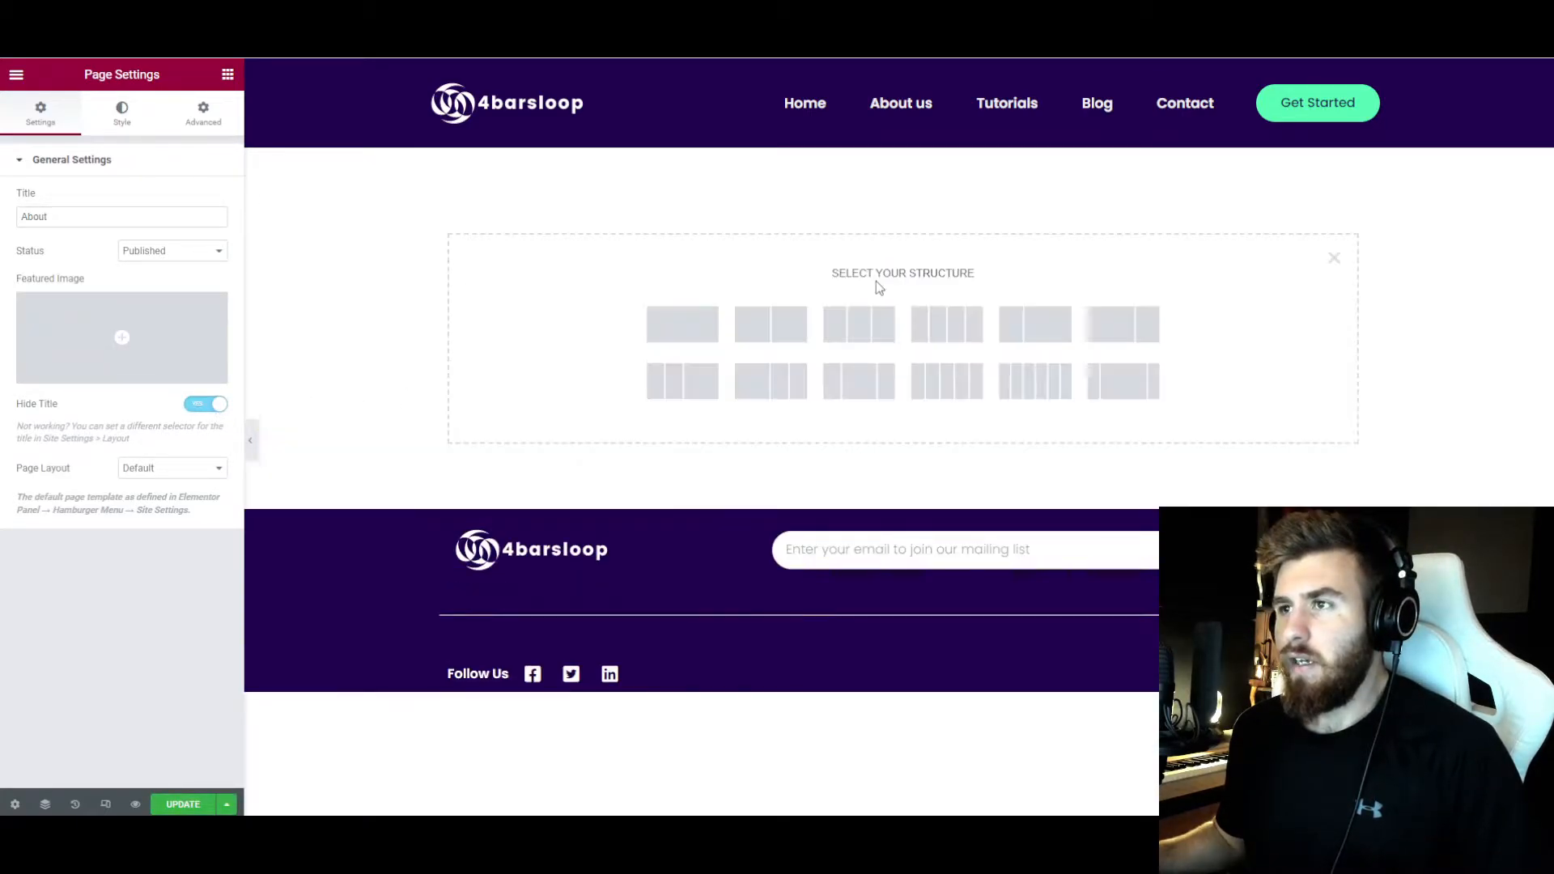
pyautogui.click(680, 322)
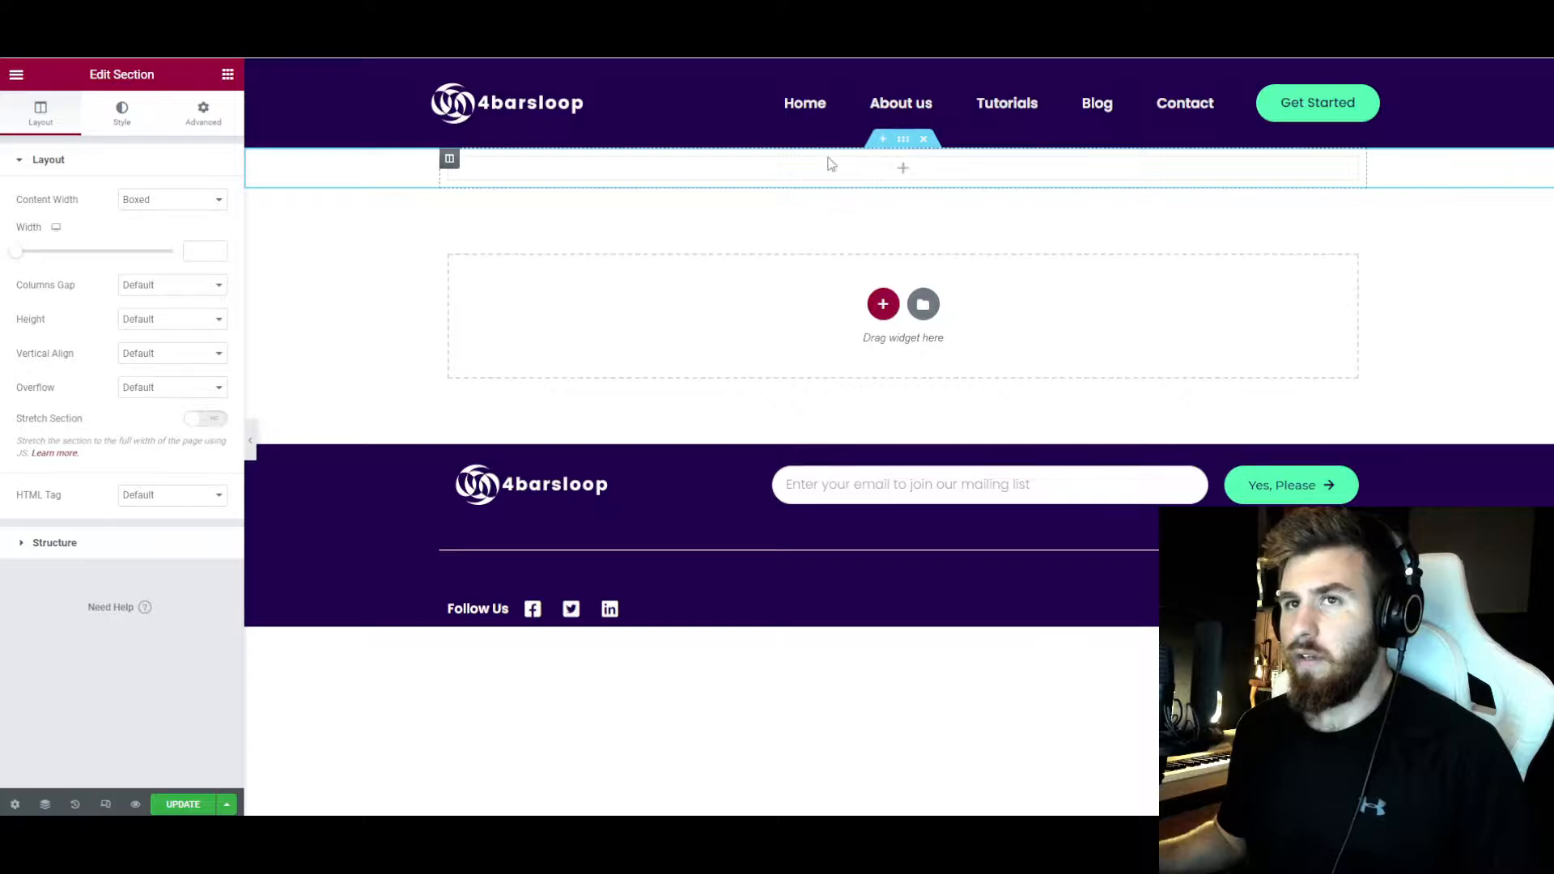
pyautogui.click(203, 113)
pyautogui.click(48, 283)
pyautogui.write('8')
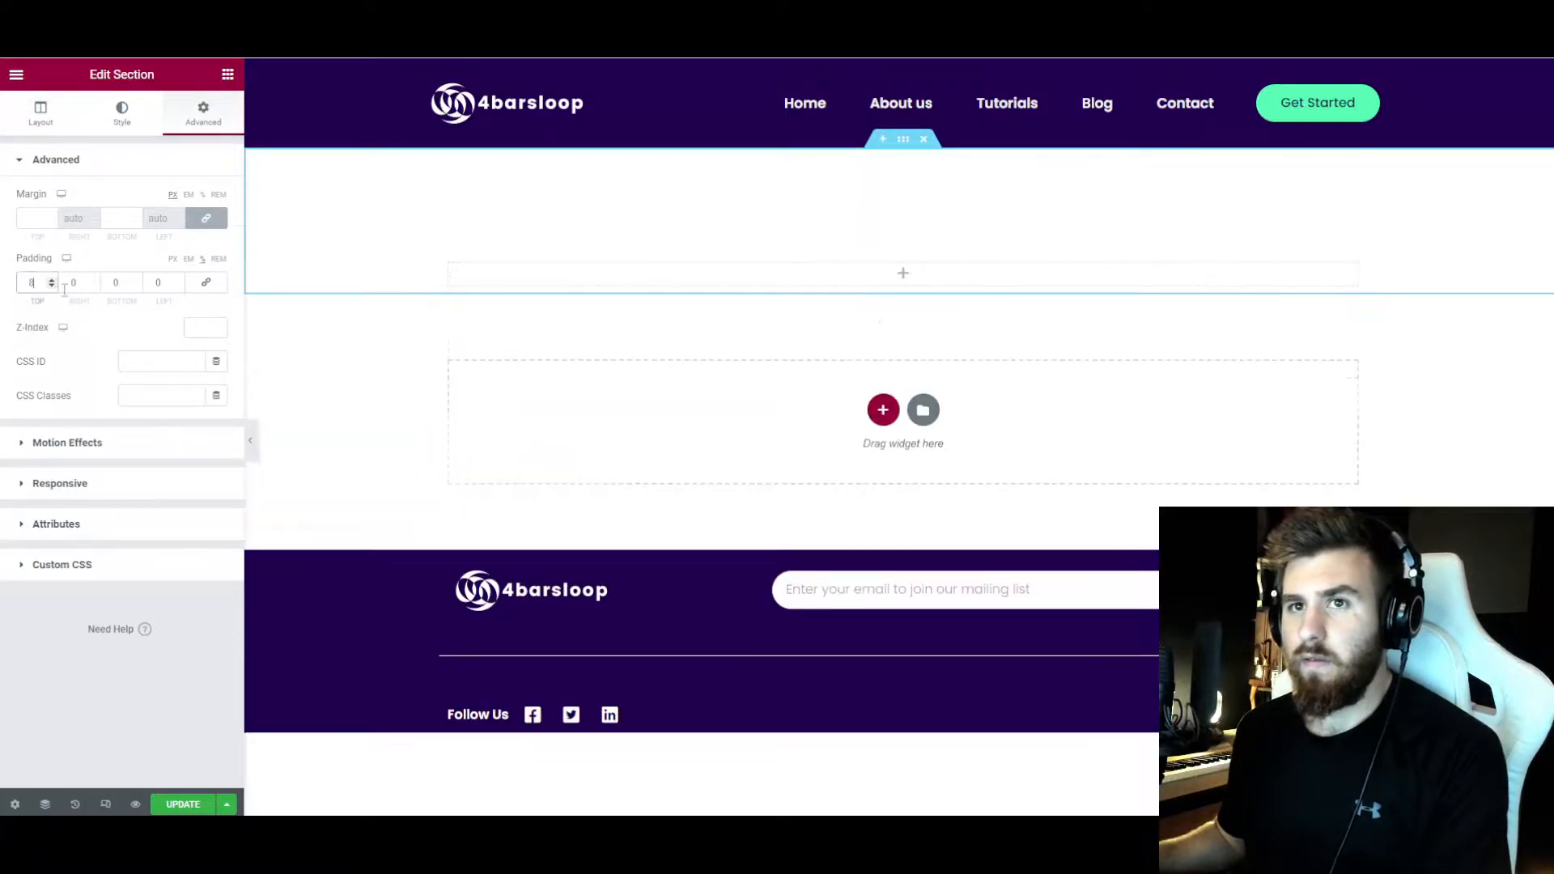
pyautogui.click(123, 288)
pyautogui.write('8')
# - Expand the section's single column into three equal columns
pyautogui.rightClick(453, 271)
pyautogui.click(455, 293)
pyautogui.rightClick(448, 270)
pyautogui.click(458, 296)
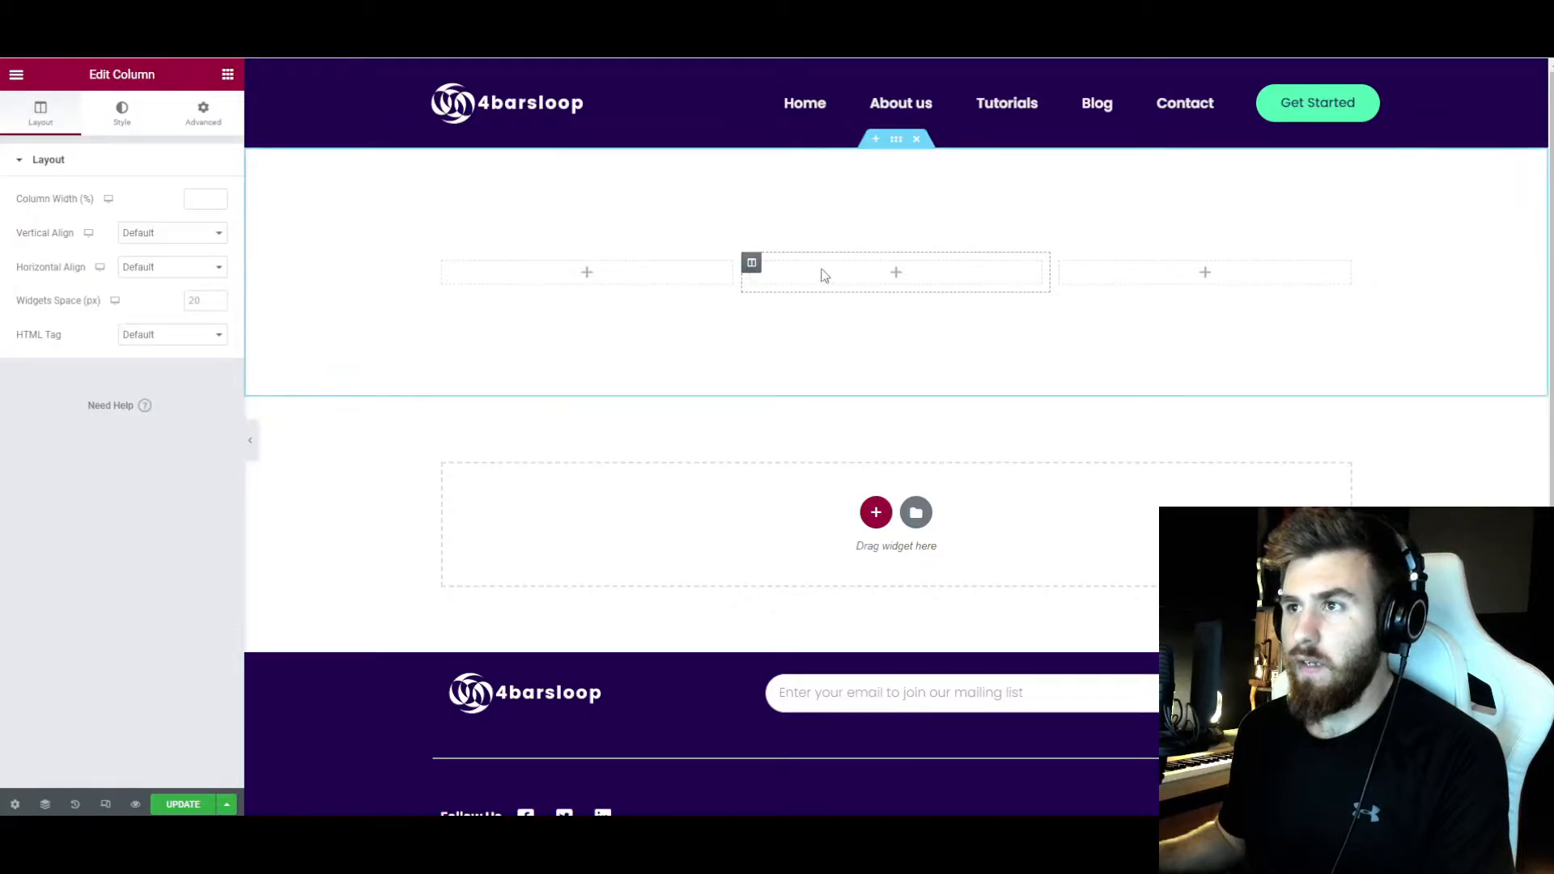
# - Insert a centered heading reading "About Us" in the section's middle column
pyautogui.click(228, 75)
pyautogui.moveTo(156, 272); pyautogui.dragTo(825, 272)
pyautogui.click(174, 431)
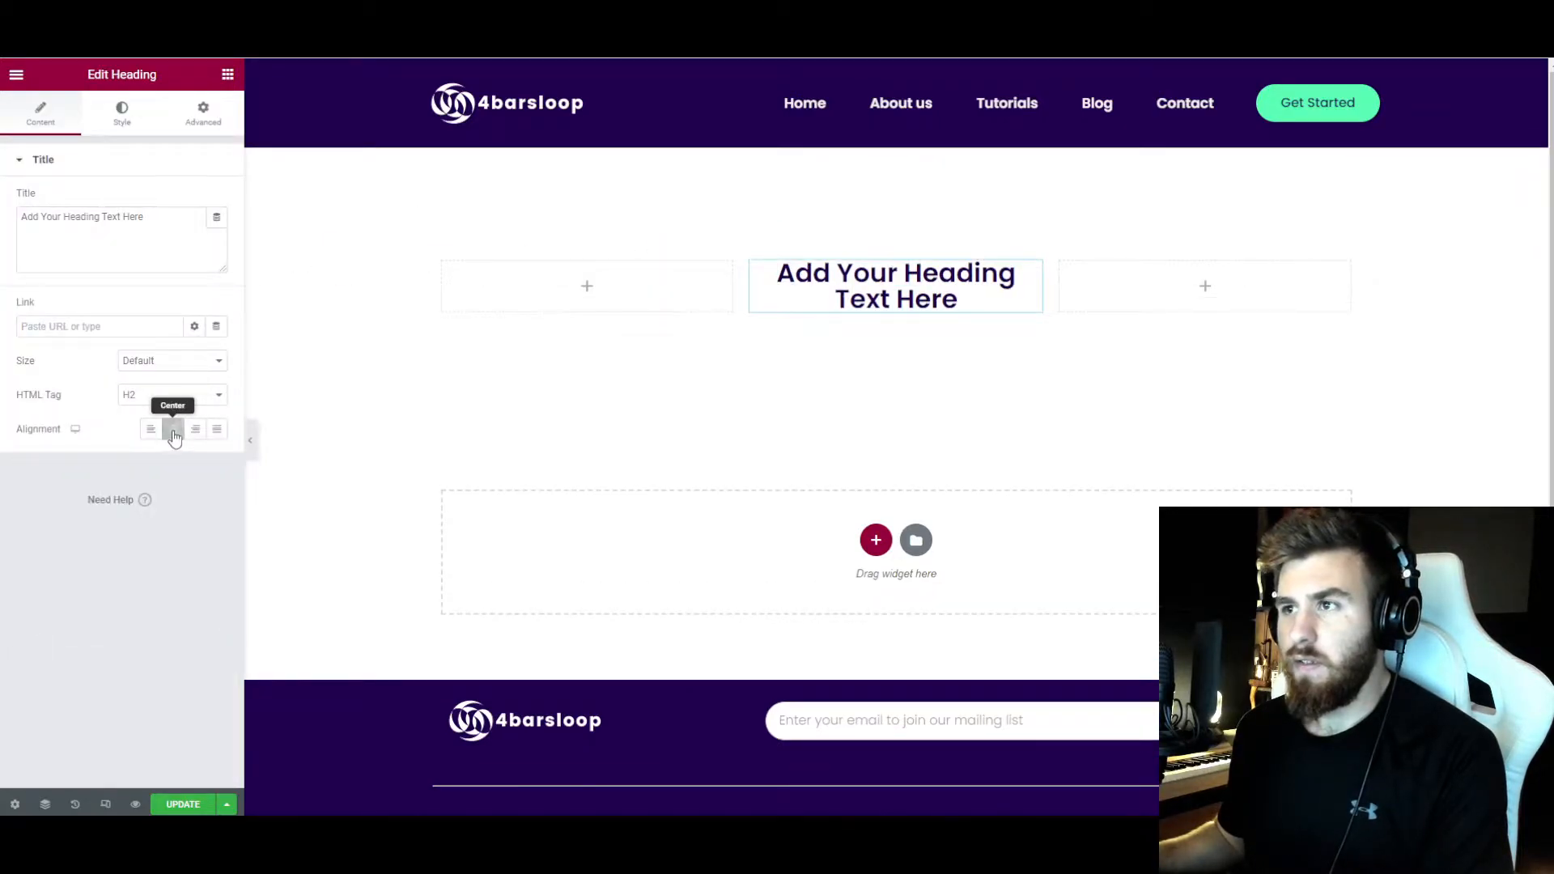
pyautogui.moveTo(146, 217); pyautogui.dragTo(3, 224)
pyautogui.write('Abou')
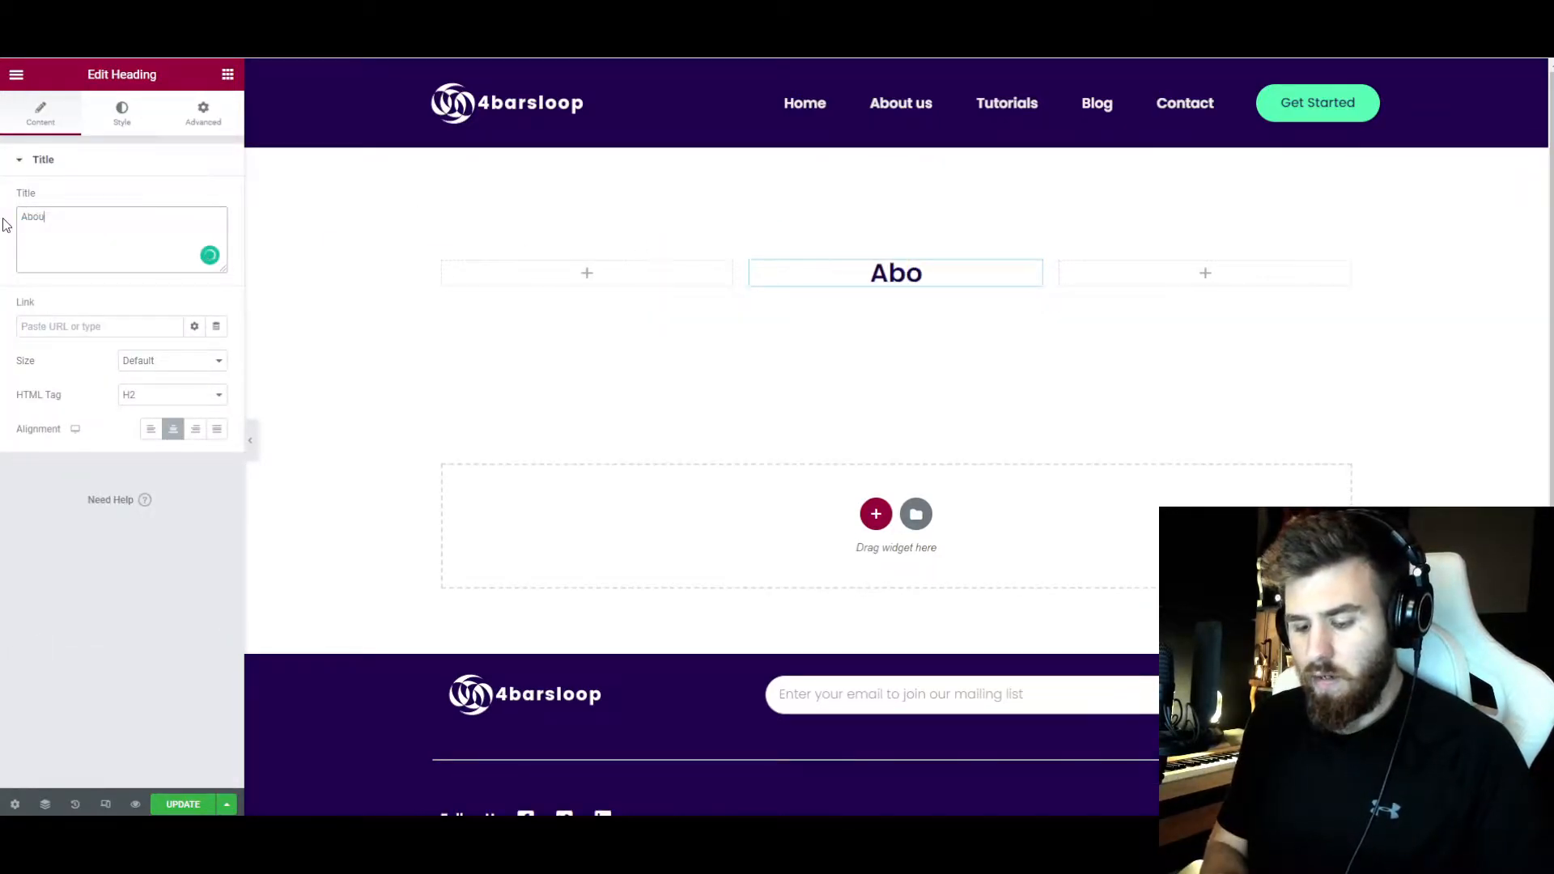
pyautogui.write('t Us')
# - Set the About Us heading's font size to 40 px
pyautogui.click(121, 112)
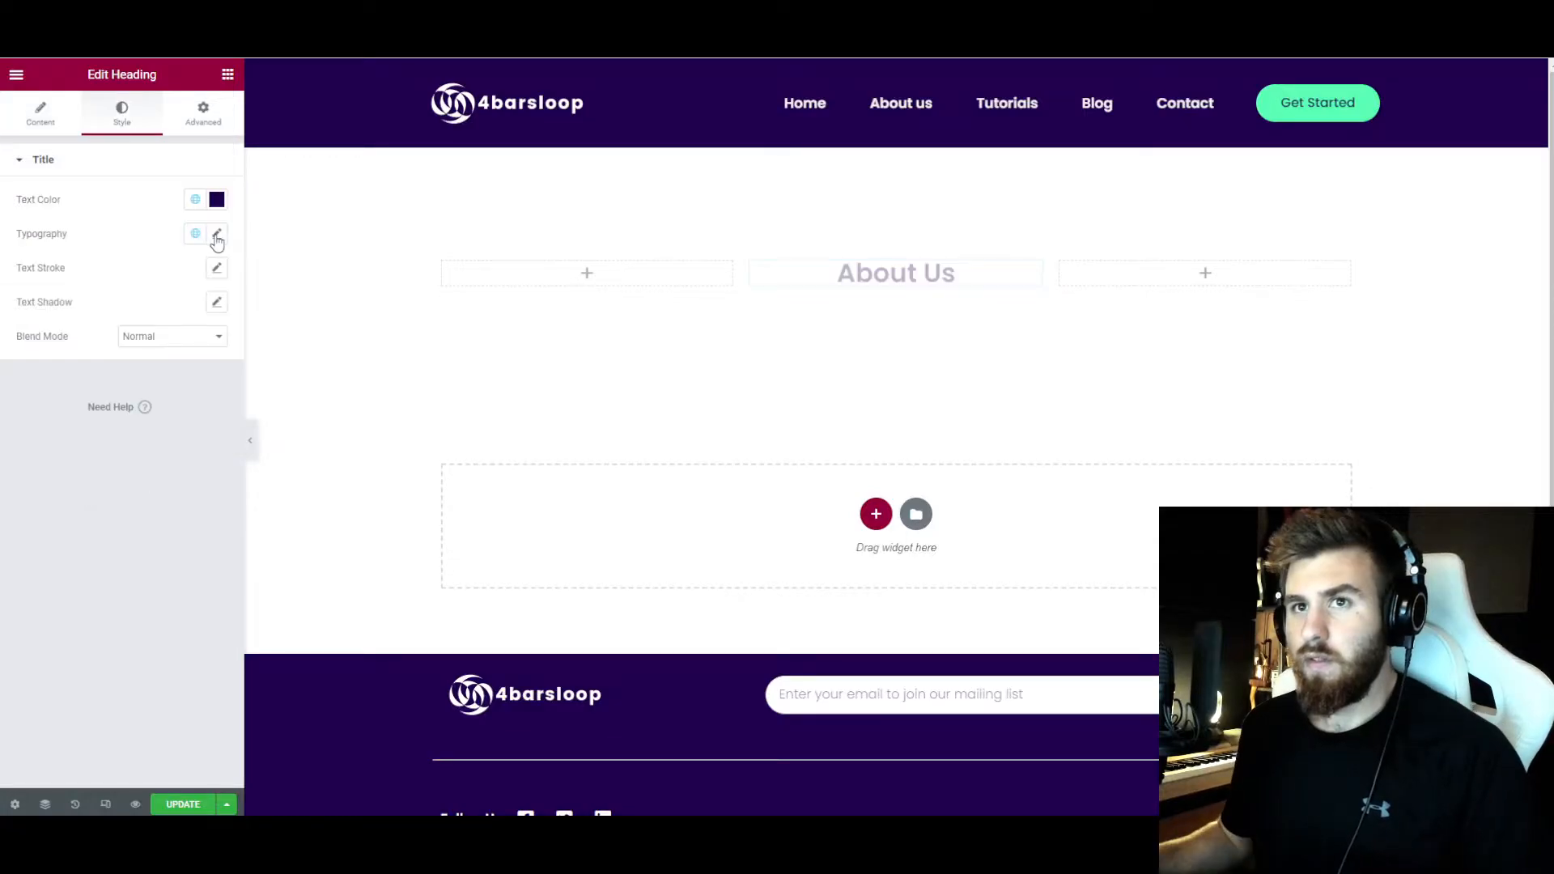
pyautogui.click(217, 234)
pyautogui.click(184, 364)
pyautogui.write('3')
pyautogui.write('40')
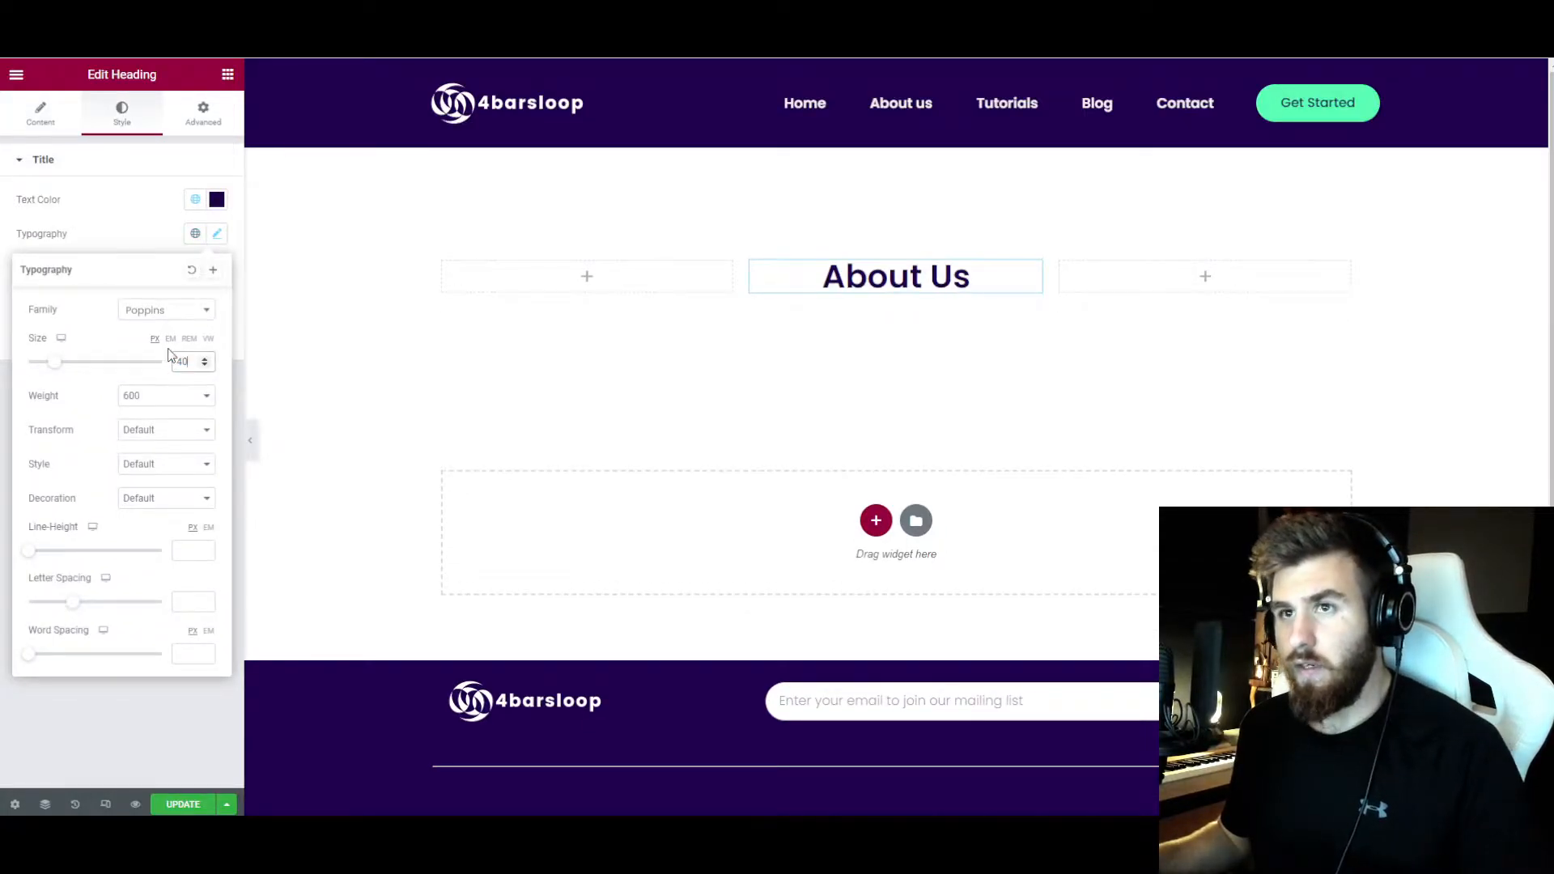
pyautogui.click(294, 114)
# - Add a two-column inner section beneath the About Us heading and set both outer columns' widths to 20%
pyautogui.click(229, 74)
pyautogui.moveTo(62, 271); pyautogui.dragTo(819, 323)
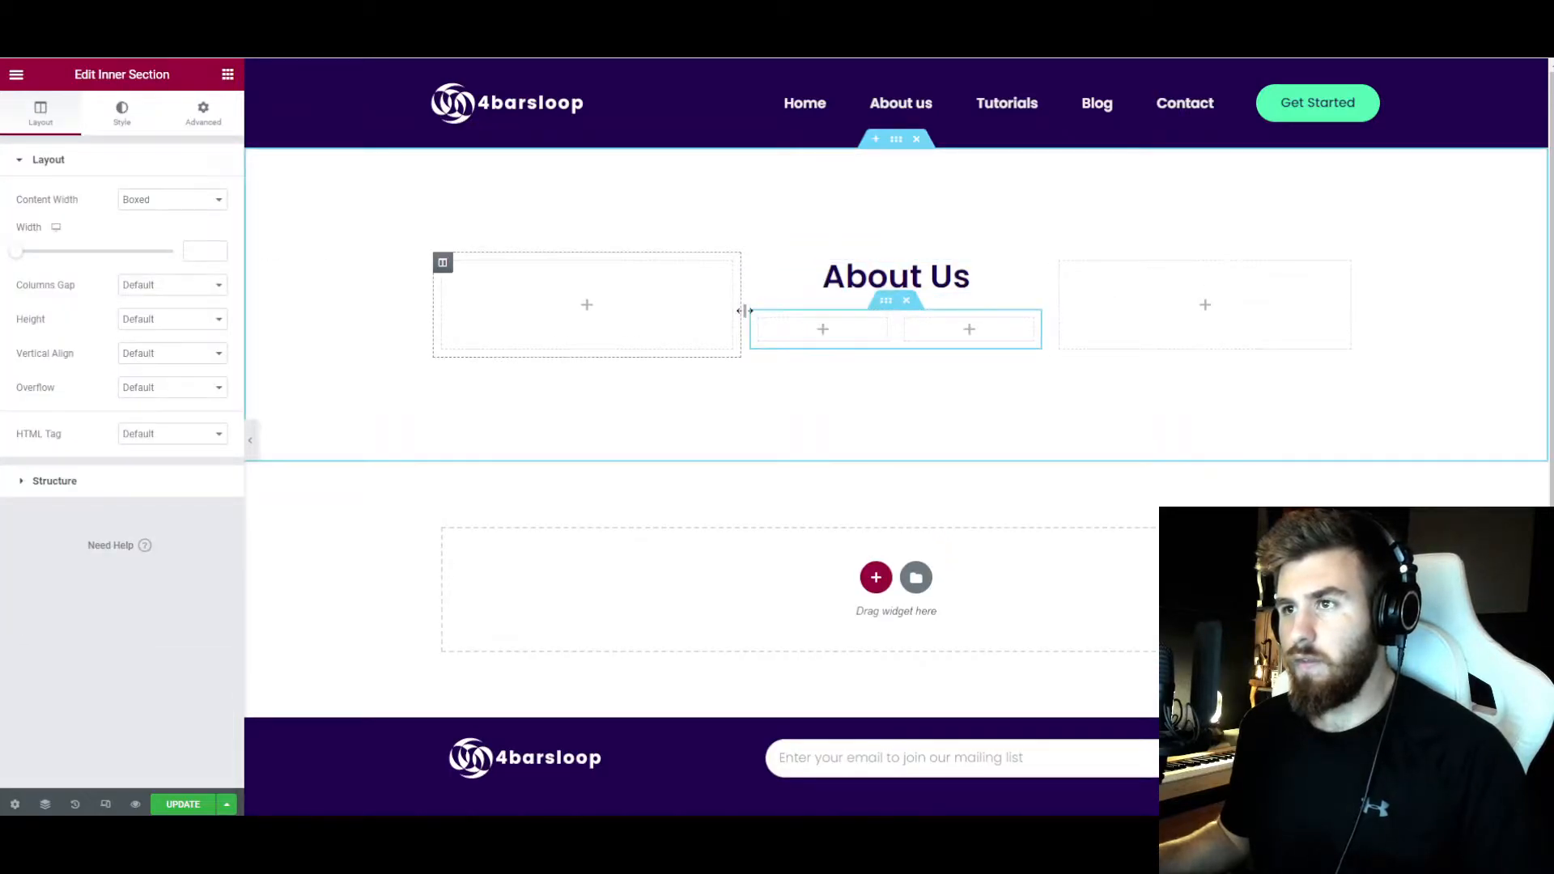
pyautogui.click(443, 263)
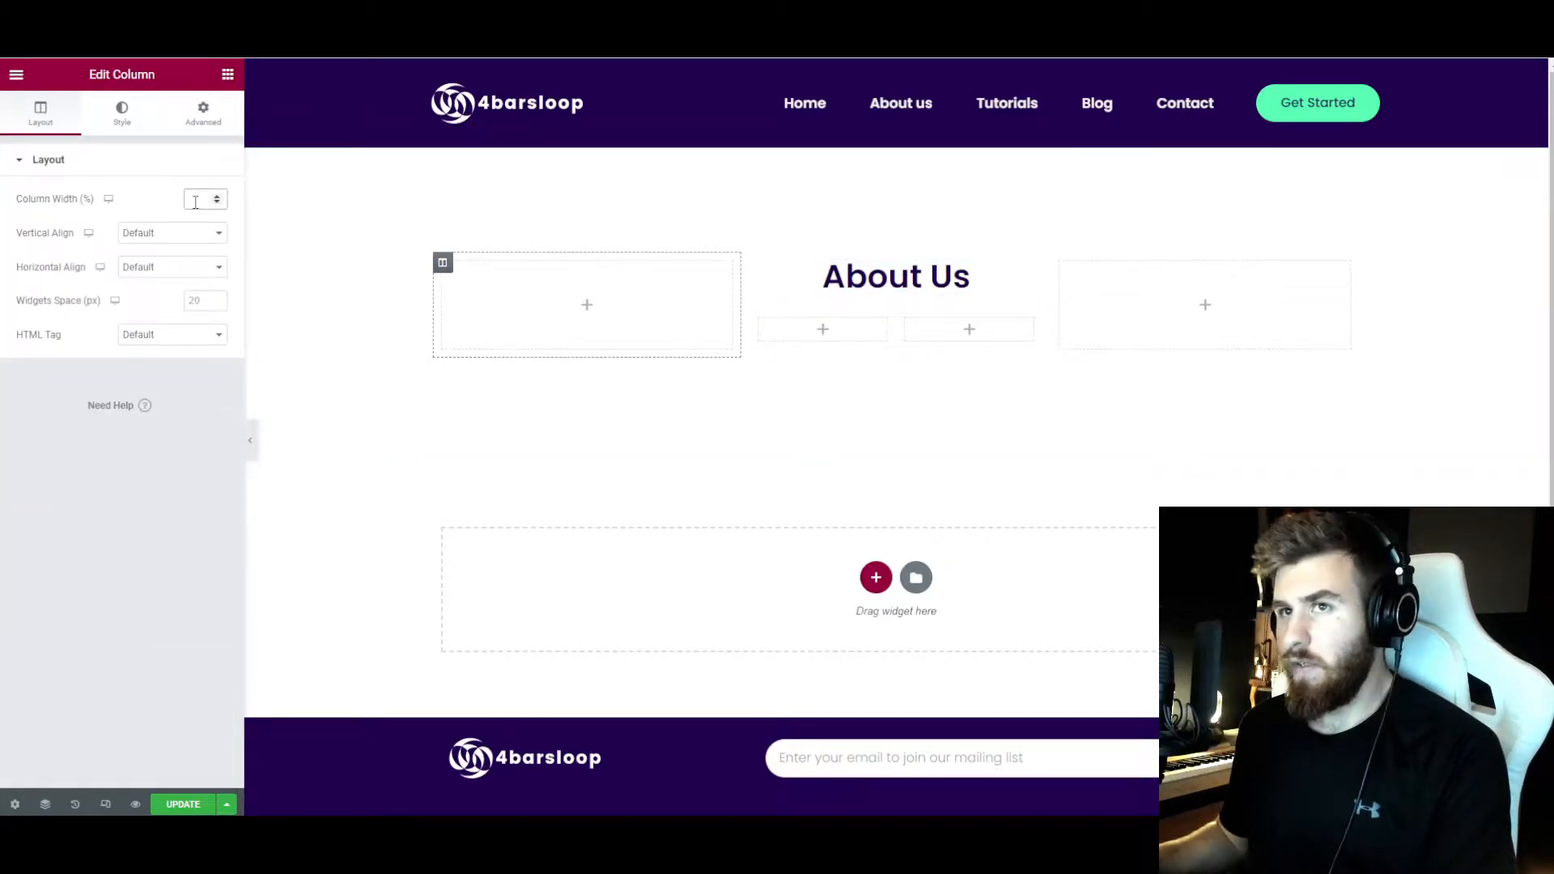
pyautogui.write('20')
pyautogui.click(1057, 262)
pyautogui.click(208, 201)
pyautogui.write('20')
# - Set the About Us section's boxed content width to 1200
pyautogui.click(896, 139)
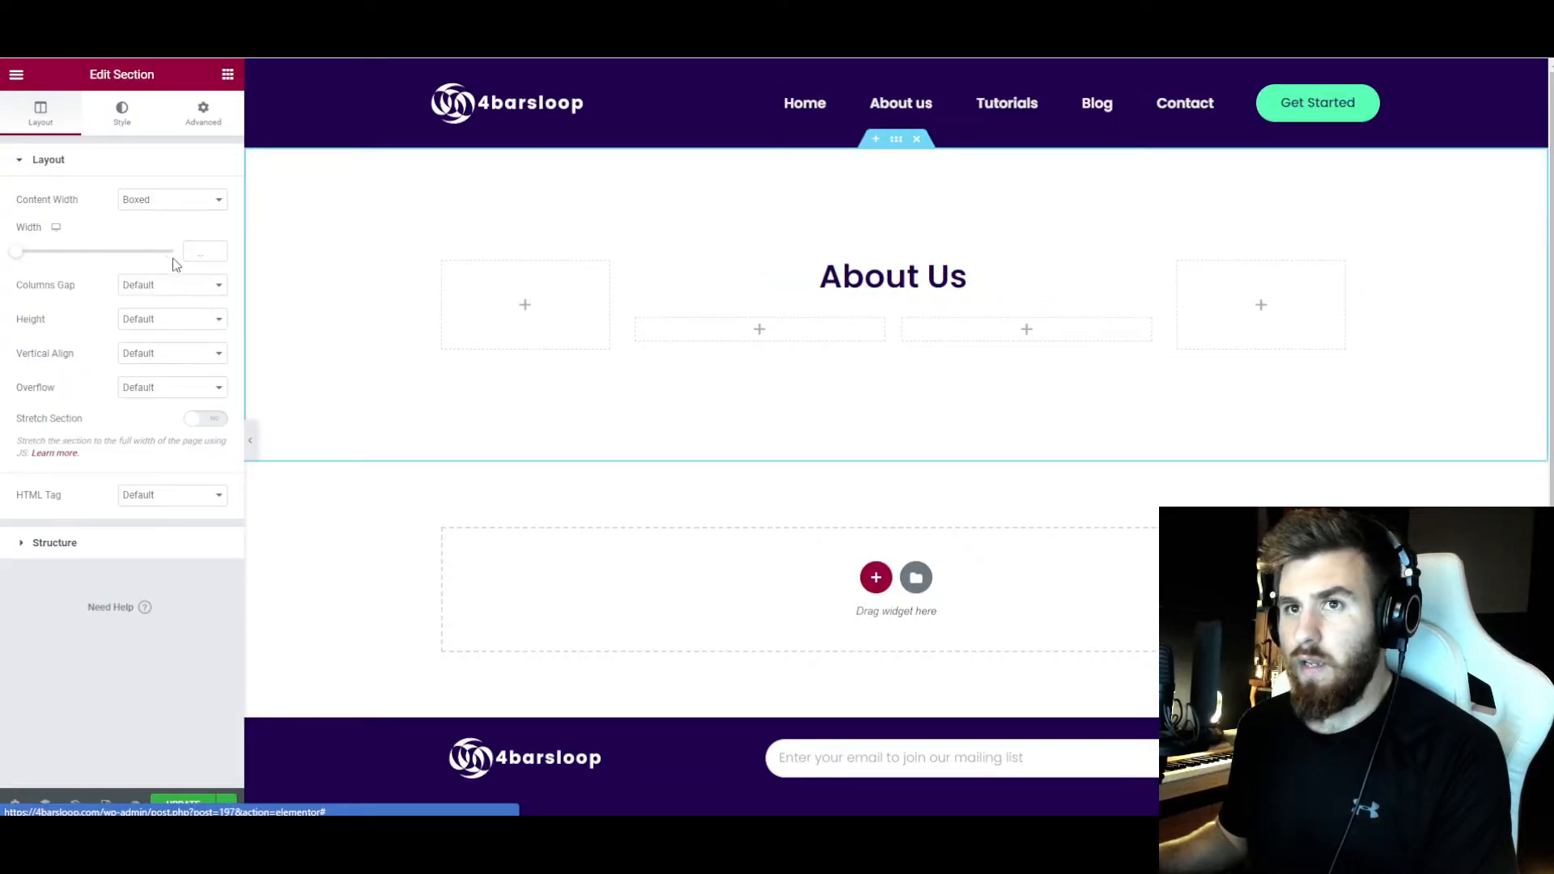
pyautogui.click(198, 250)
pyautogui.write('1200')
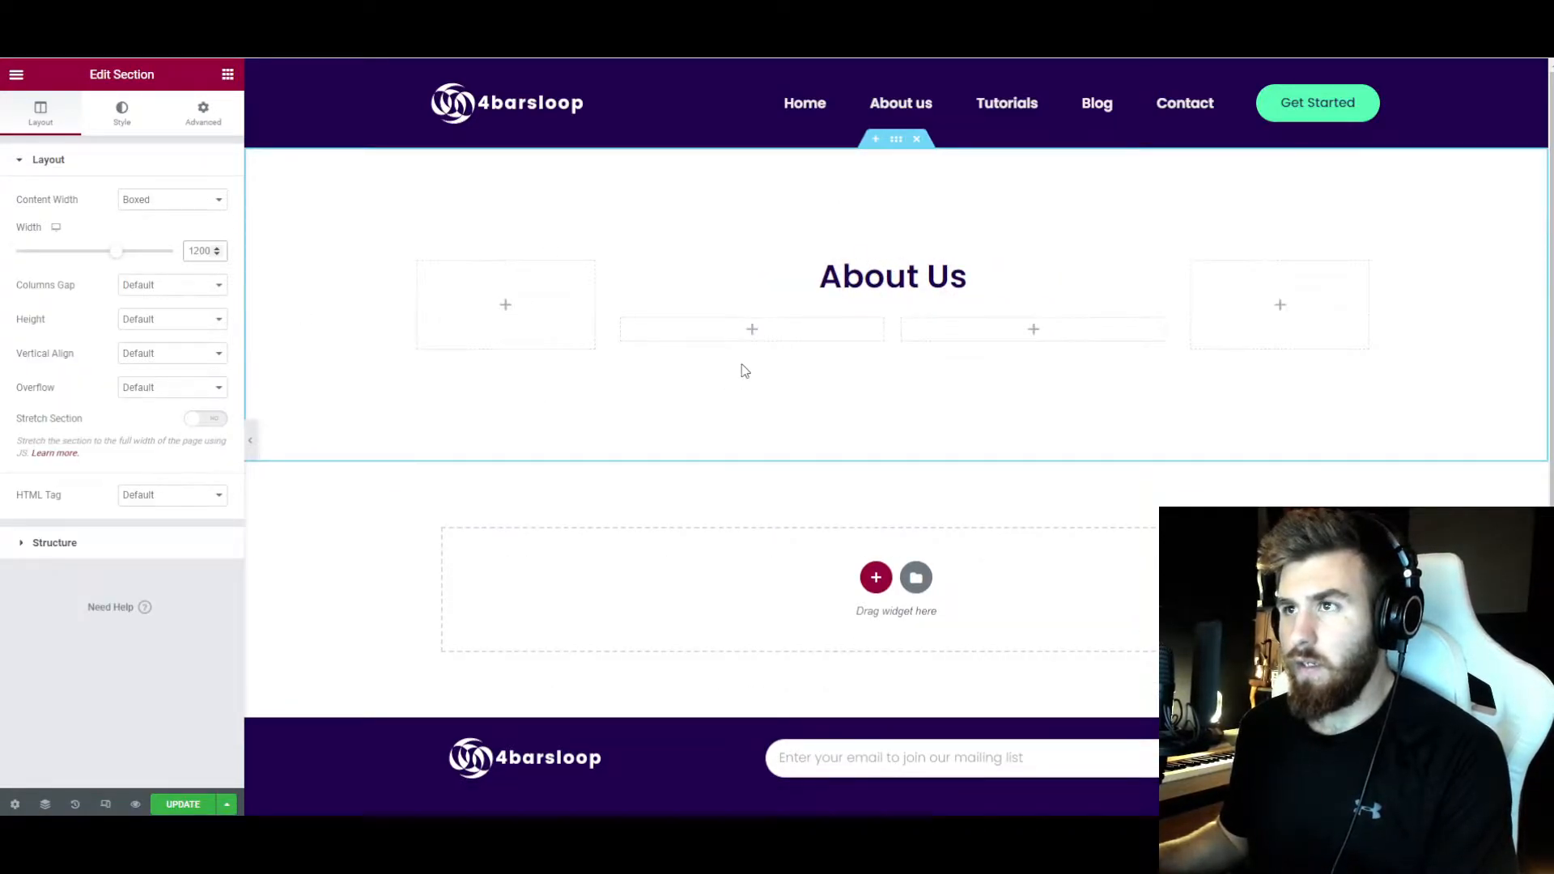
# - Set the About Us heading's text color to #FFFFFF
pyautogui.click(893, 276)
pyautogui.click(216, 199)
pyautogui.moveTo(181, 271); pyautogui.dragTo(3, 259)
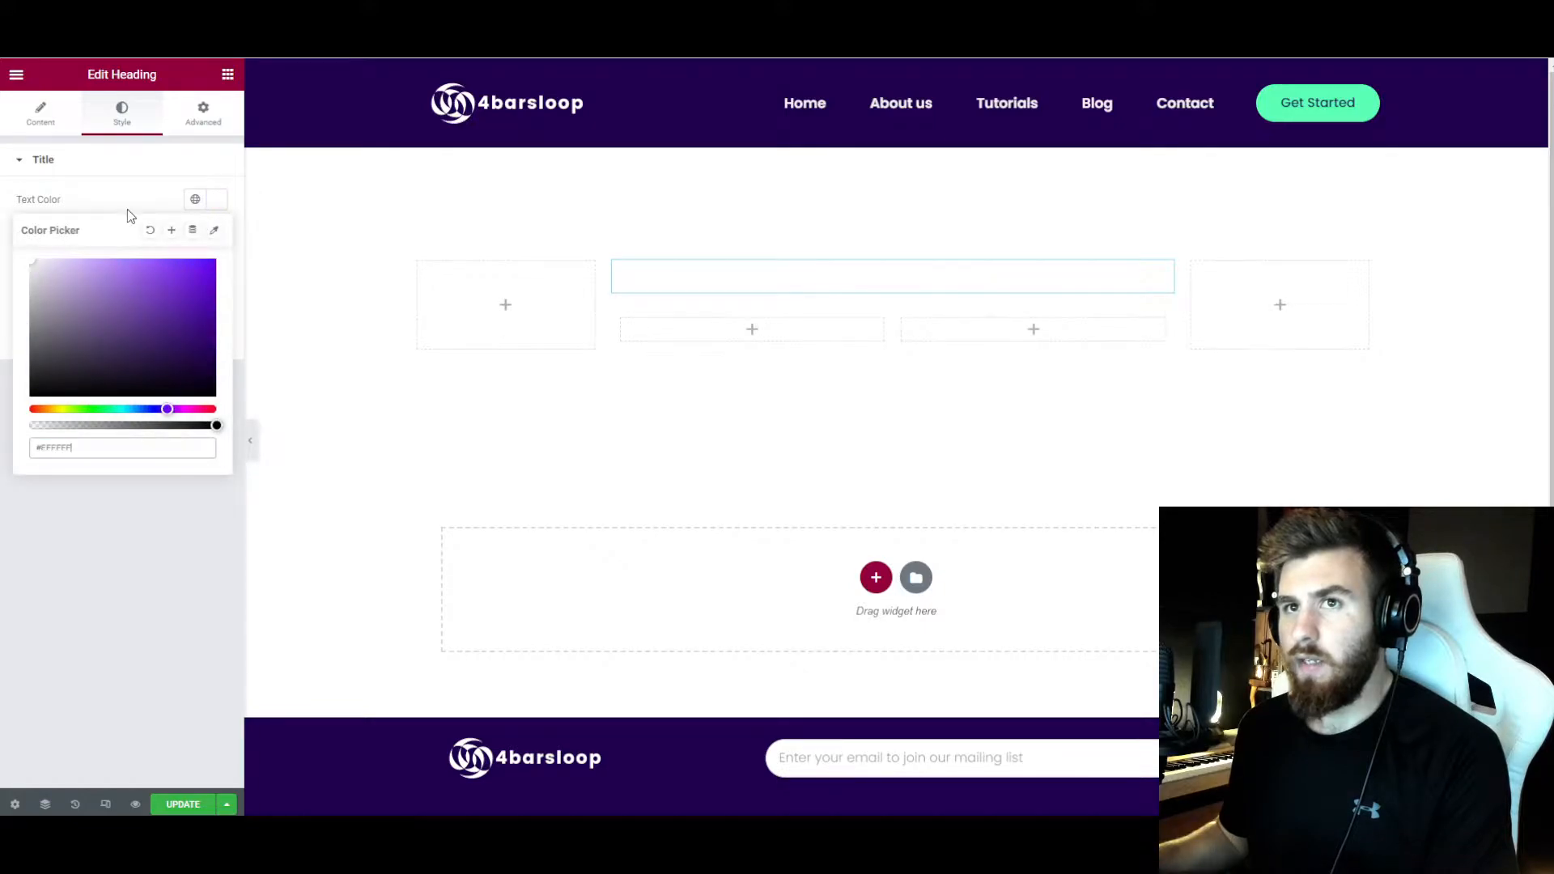
# - Give the About Us section a classic background filled with a global color
pyautogui.click(896, 139)
pyautogui.click(121, 113)
pyautogui.click(151, 234)
pyautogui.click(195, 267)
pyautogui.click(88, 344)
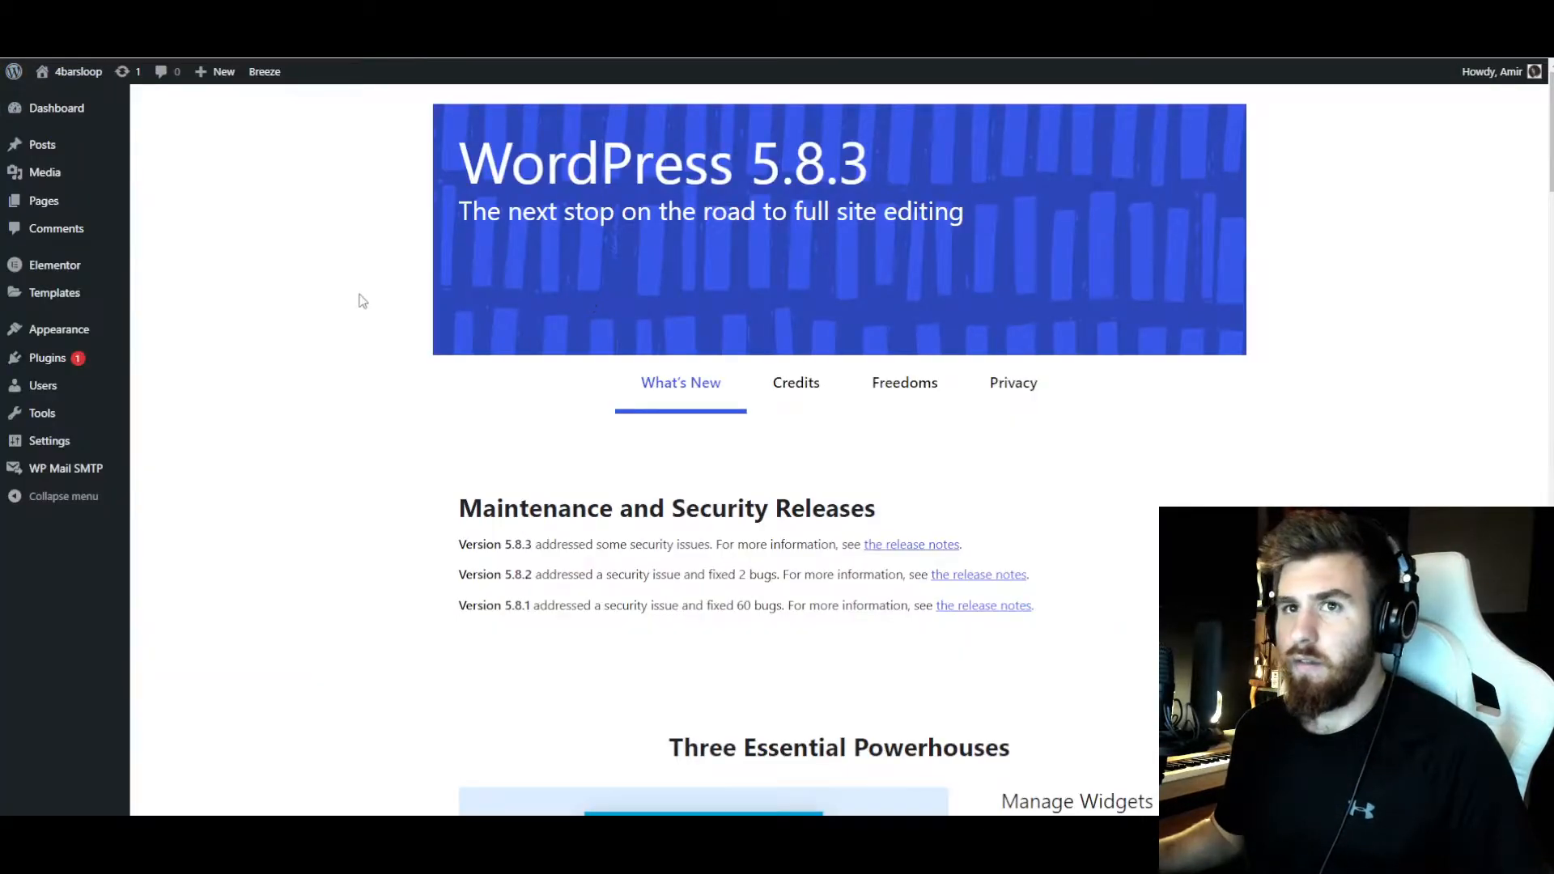
# - Preview the uploaded 16-1 MP4 clip in the media library and use its file URL as the section's background video link
pyautogui.moveTo(50, 185)
pyautogui.click(50, 184)
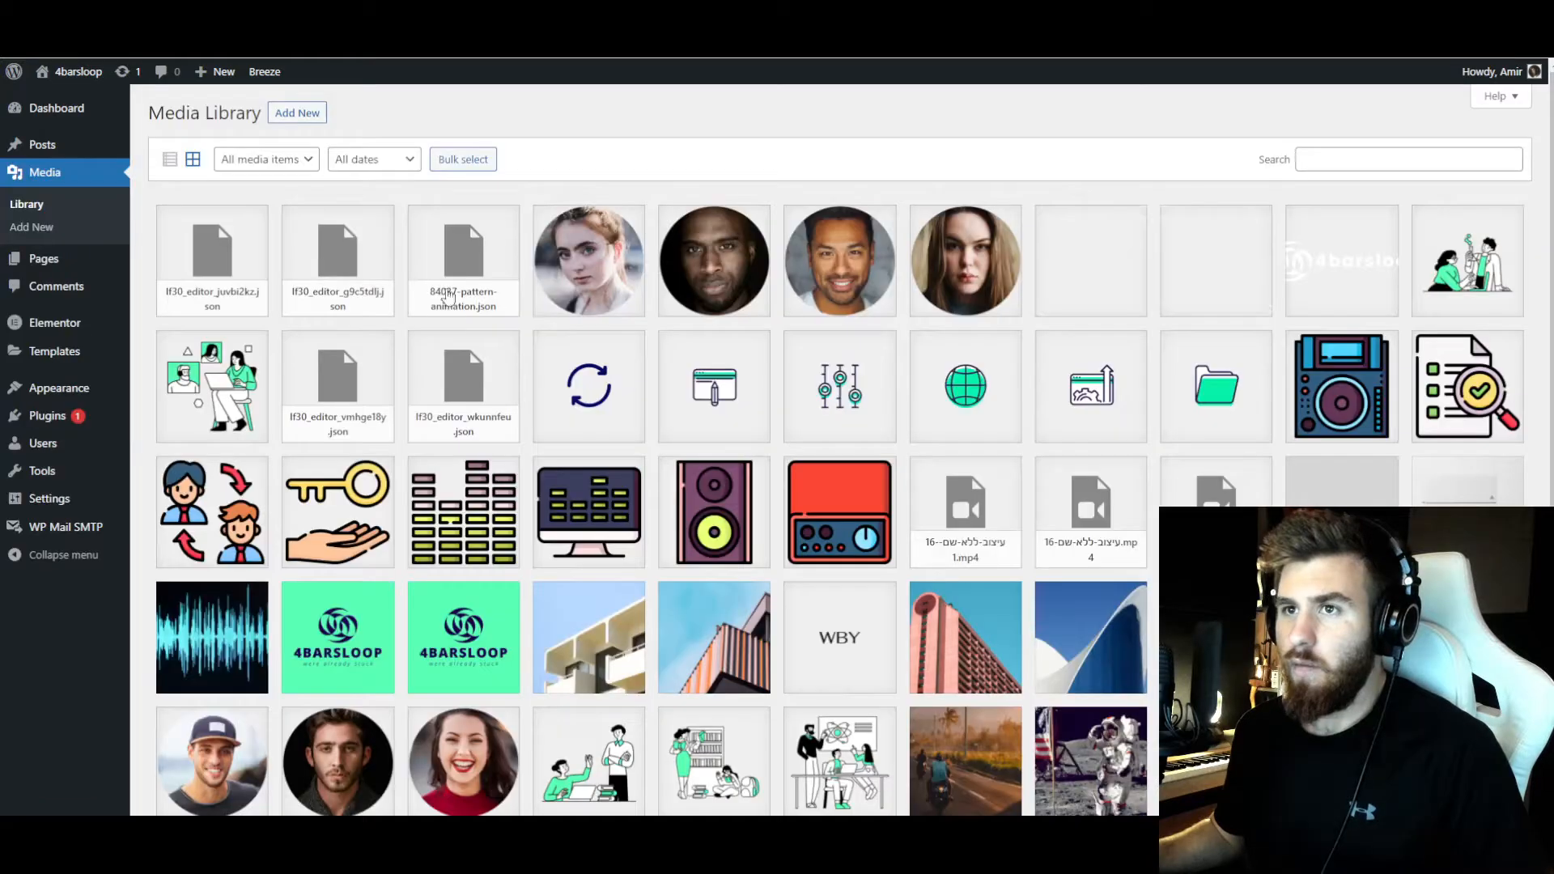
pyautogui.scroll(-3, 470, 356)
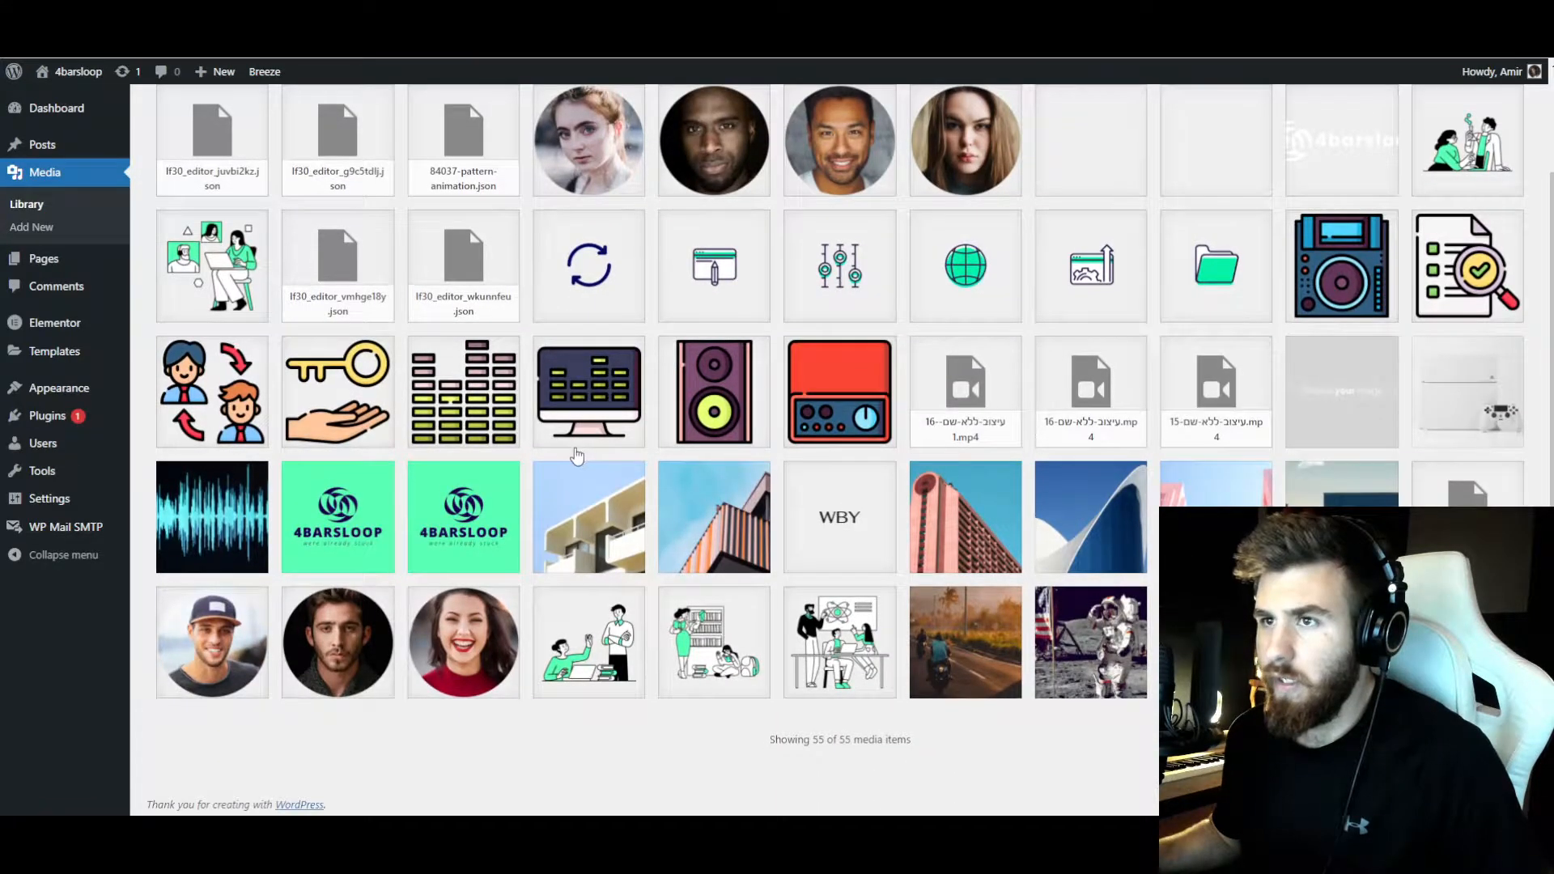
pyautogui.scroll(3, 963, 469)
pyautogui.scroll(-3, 522, 356)
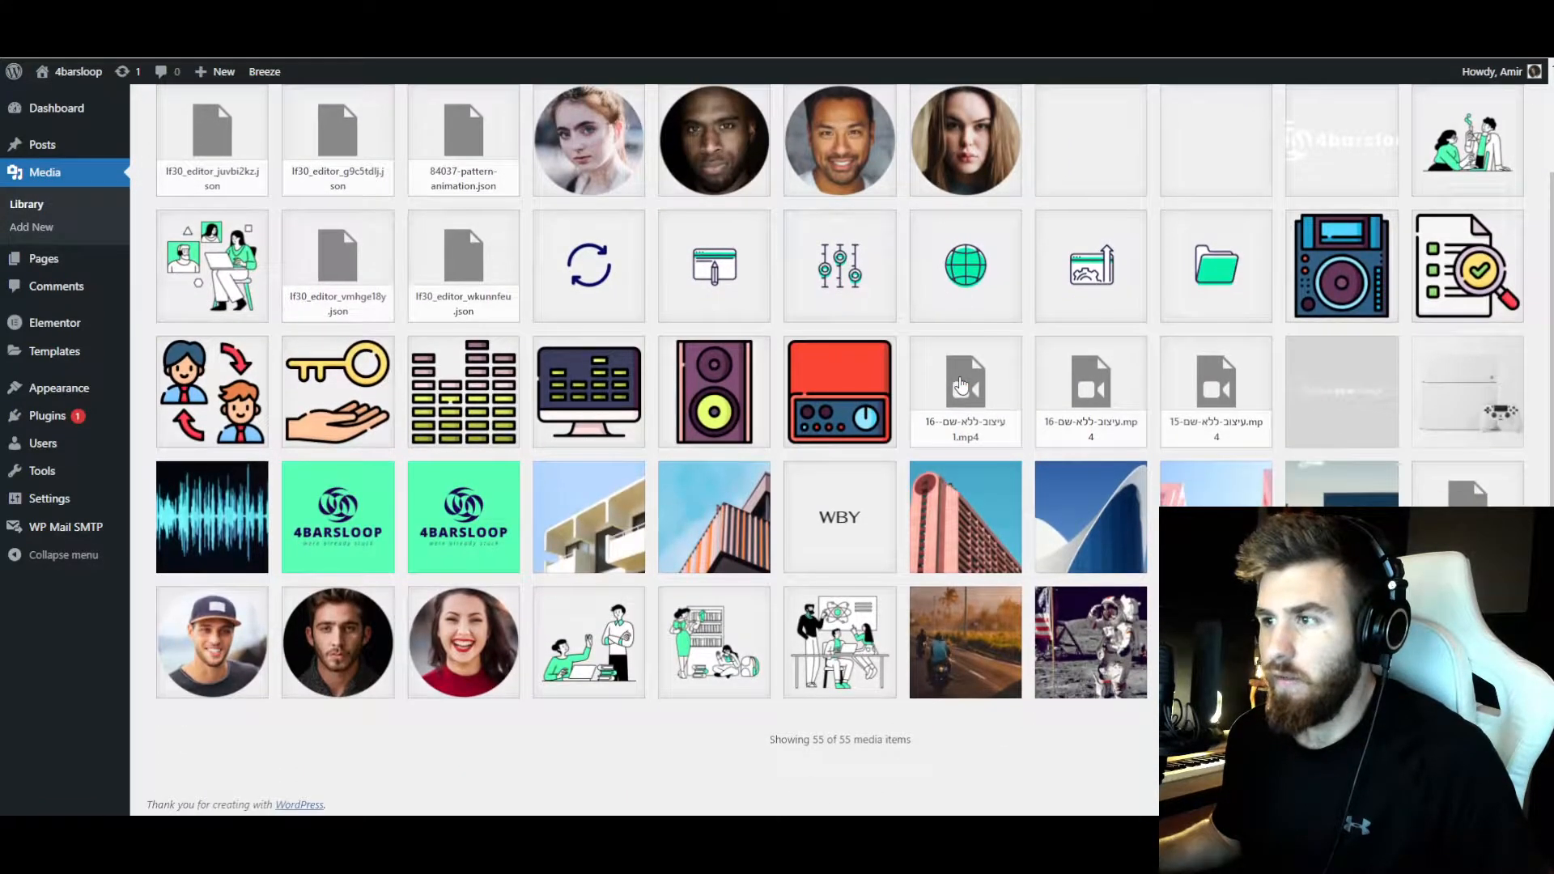
pyautogui.click(961, 385)
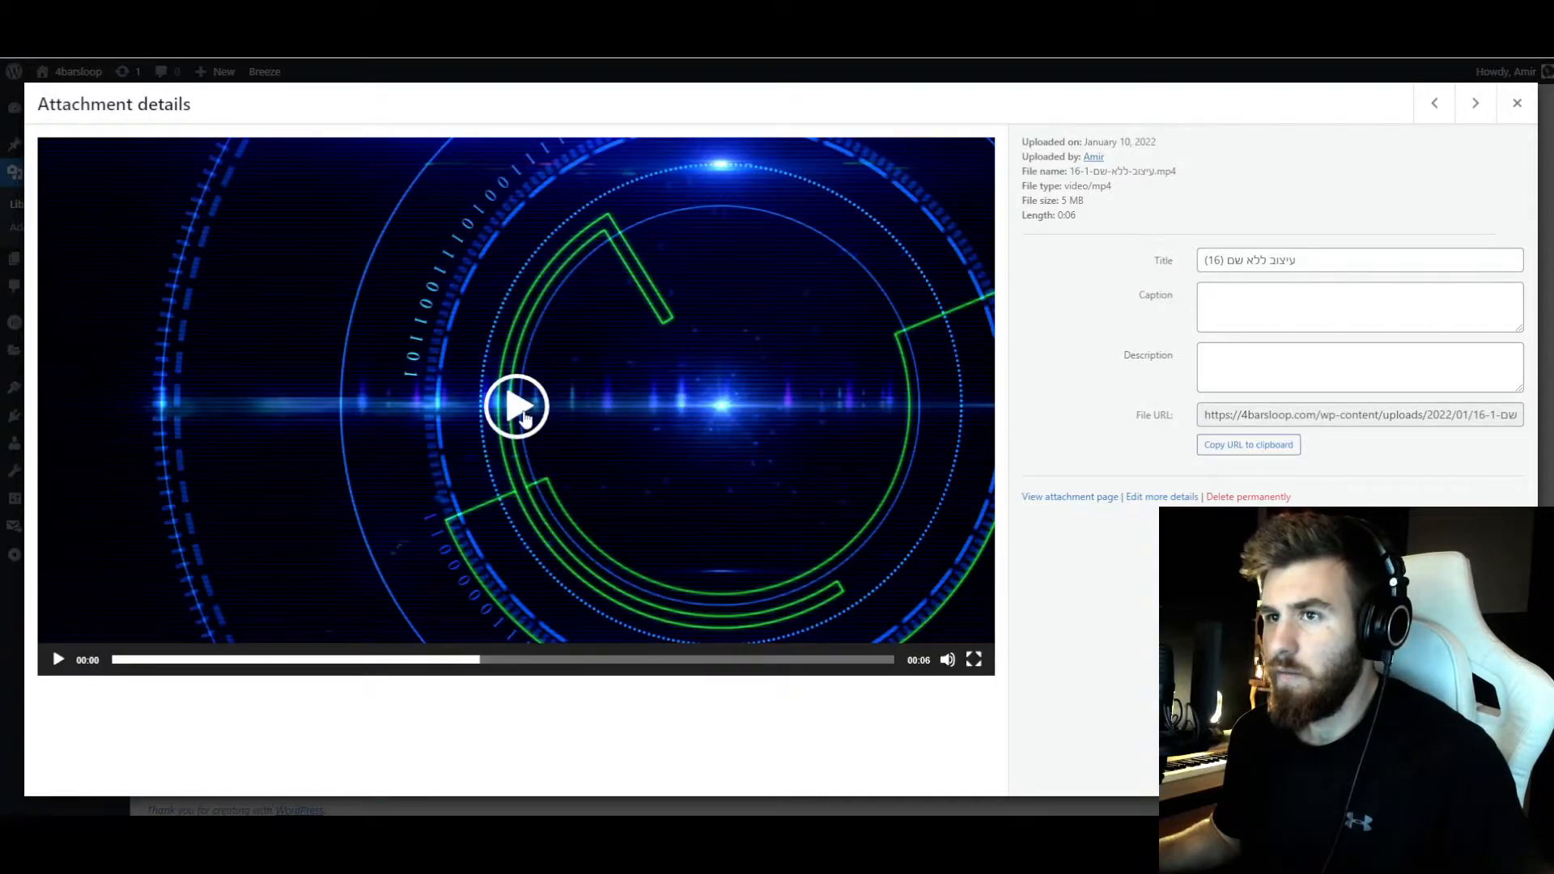
pyautogui.click(523, 416)
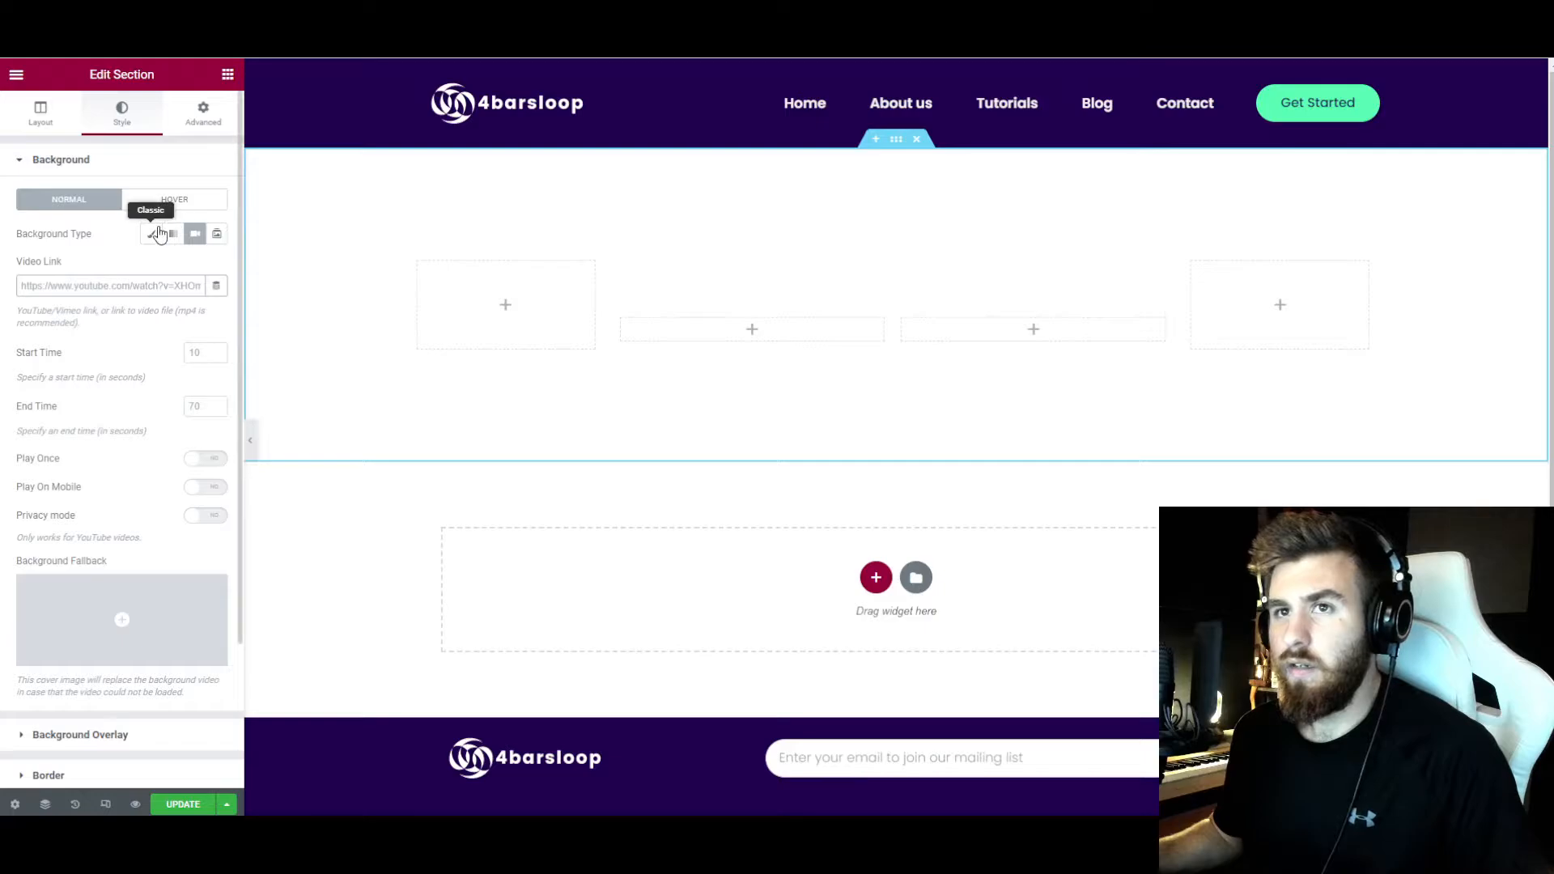
pyautogui.hotkey('ctrl', 'v')
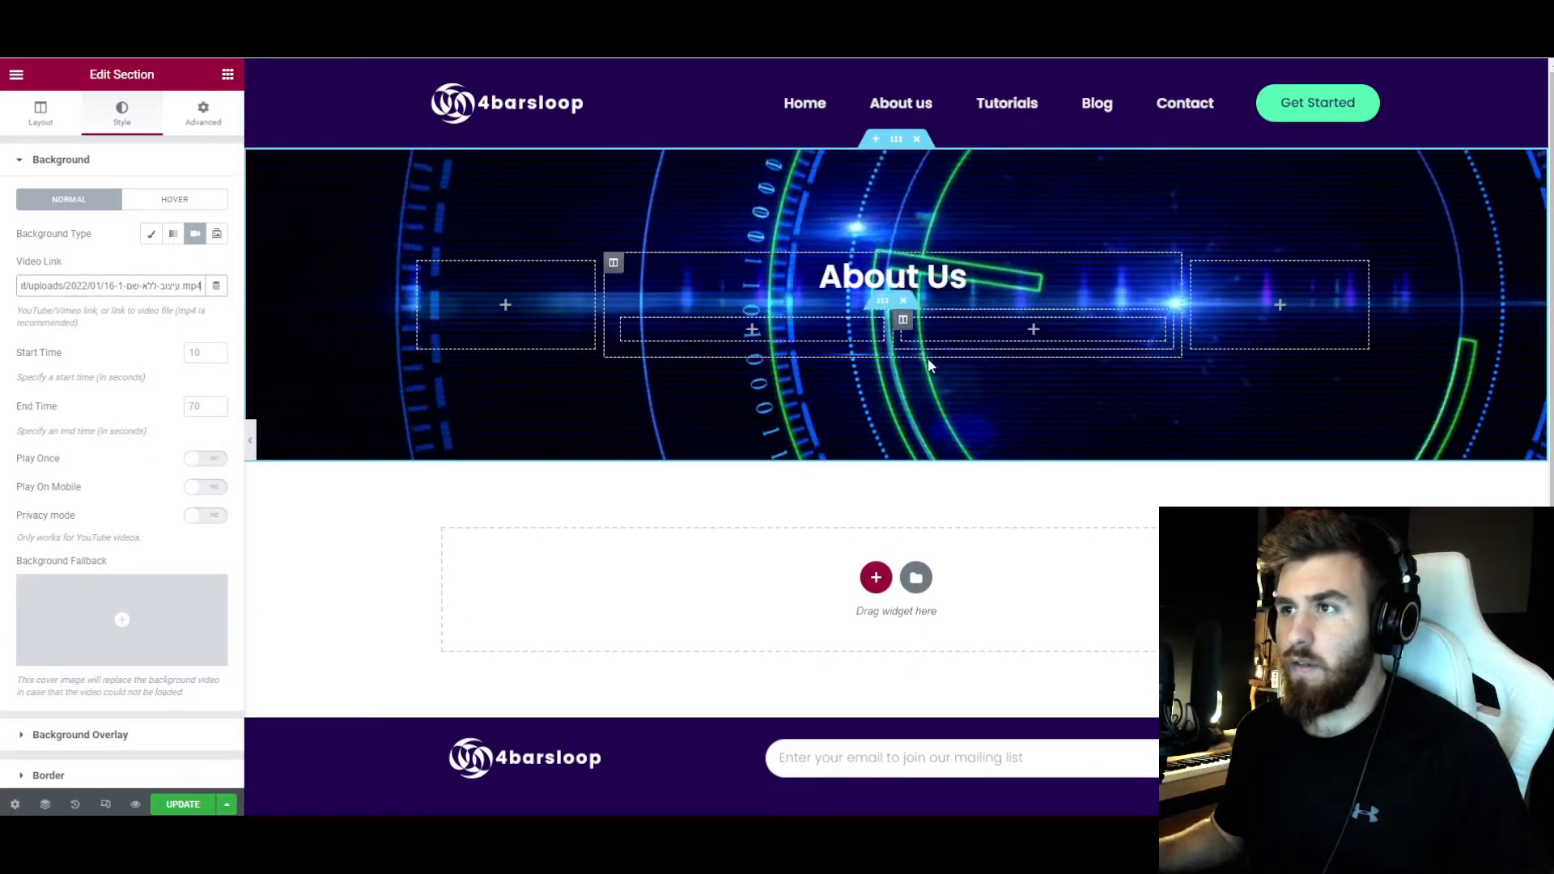
# - Add a classic background overlay in the dark purple global color to the section, with 0.95 opacity
pyautogui.click(91, 166)
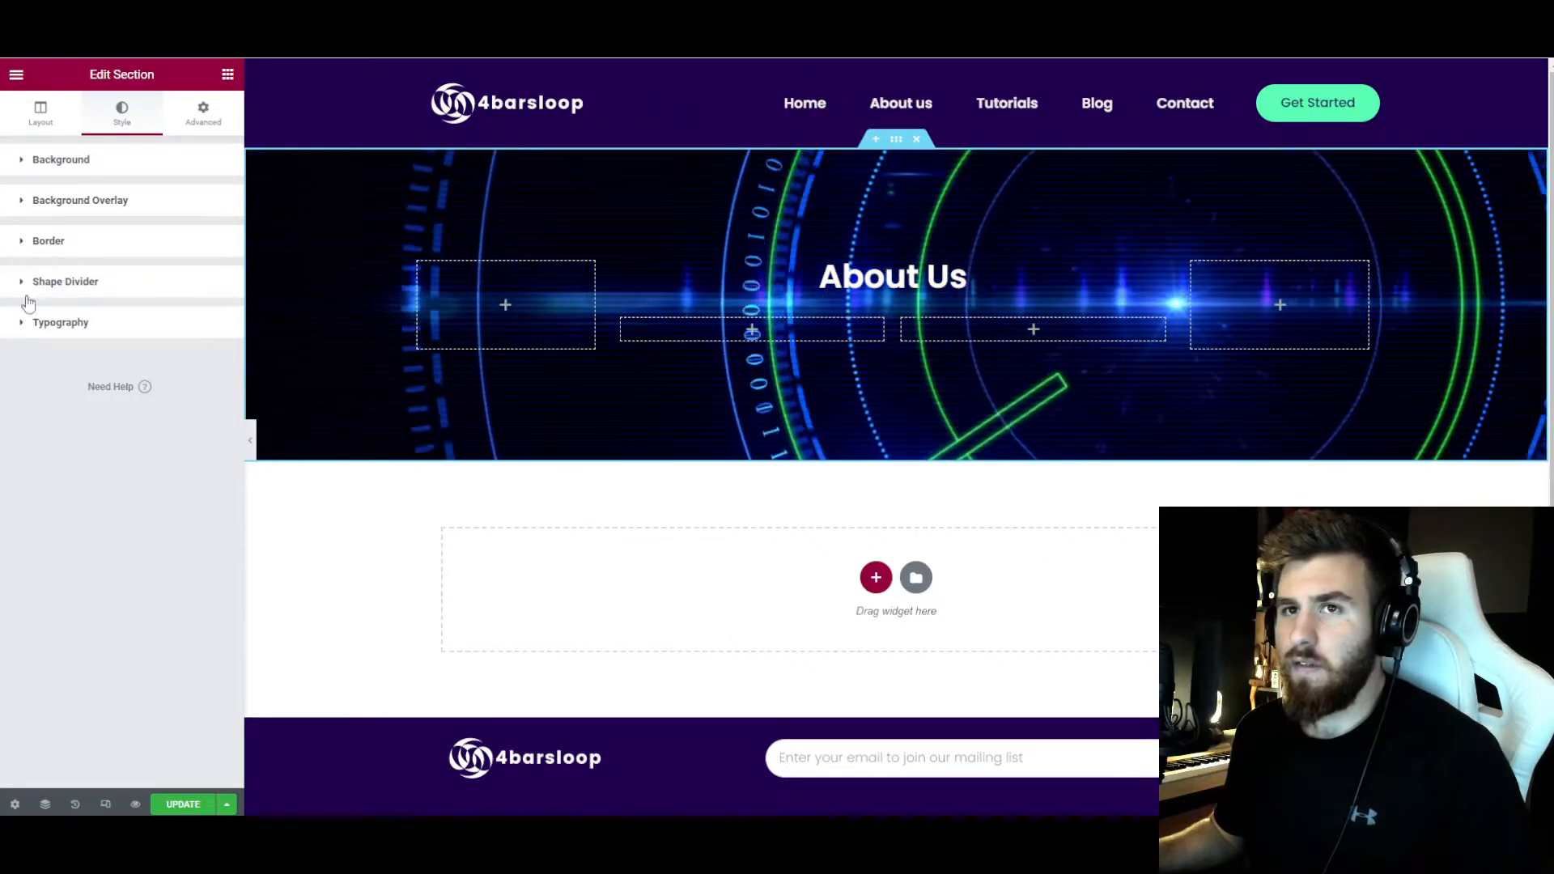
pyautogui.click(66, 207)
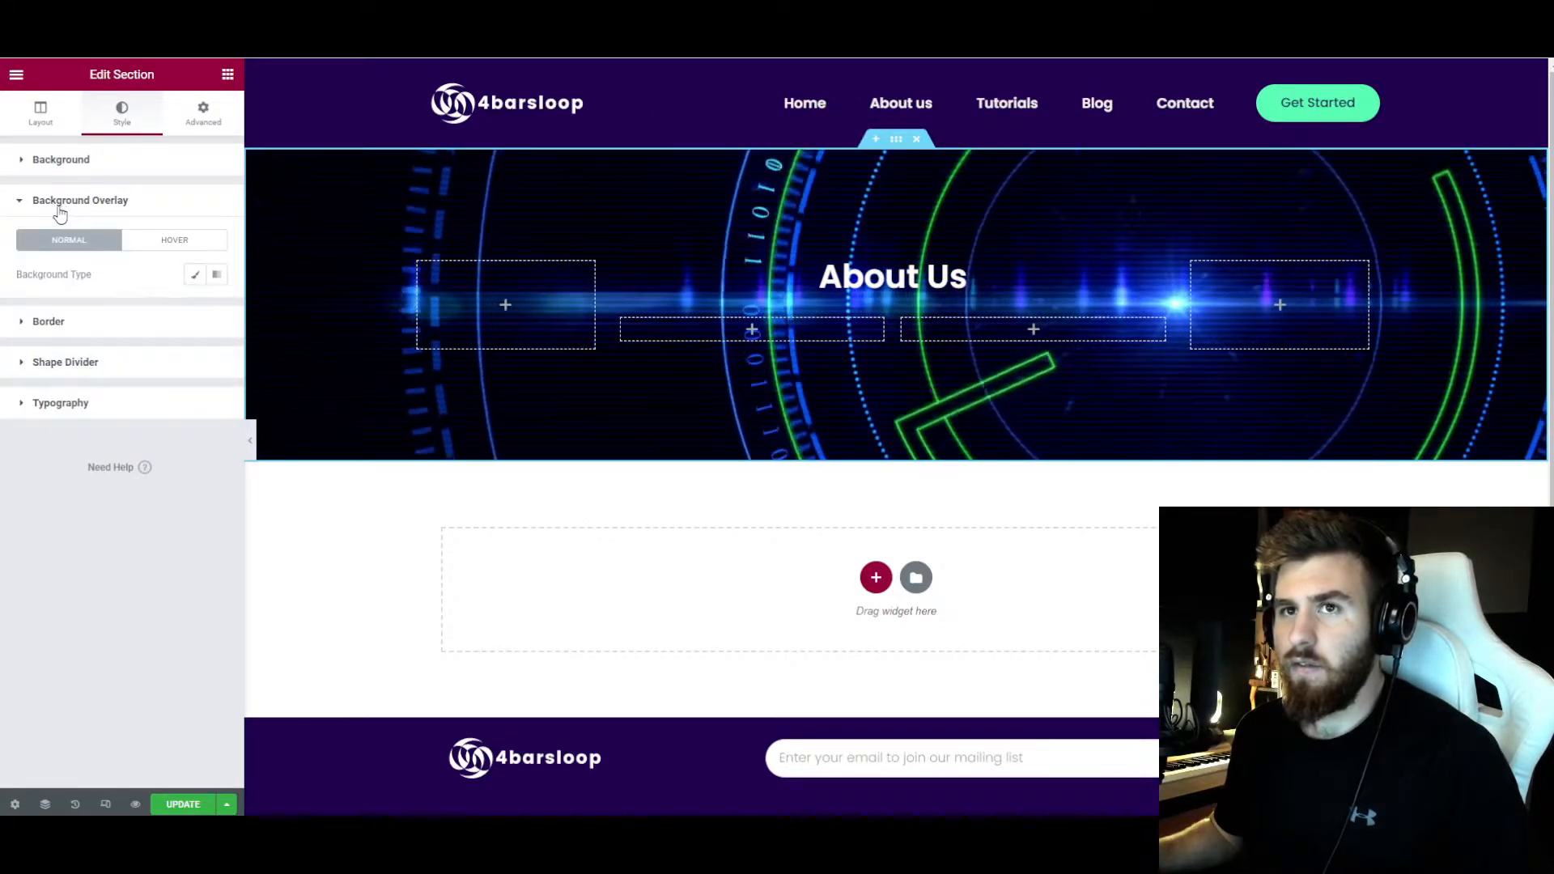
pyautogui.click(194, 275)
pyautogui.click(195, 308)
pyautogui.click(97, 386)
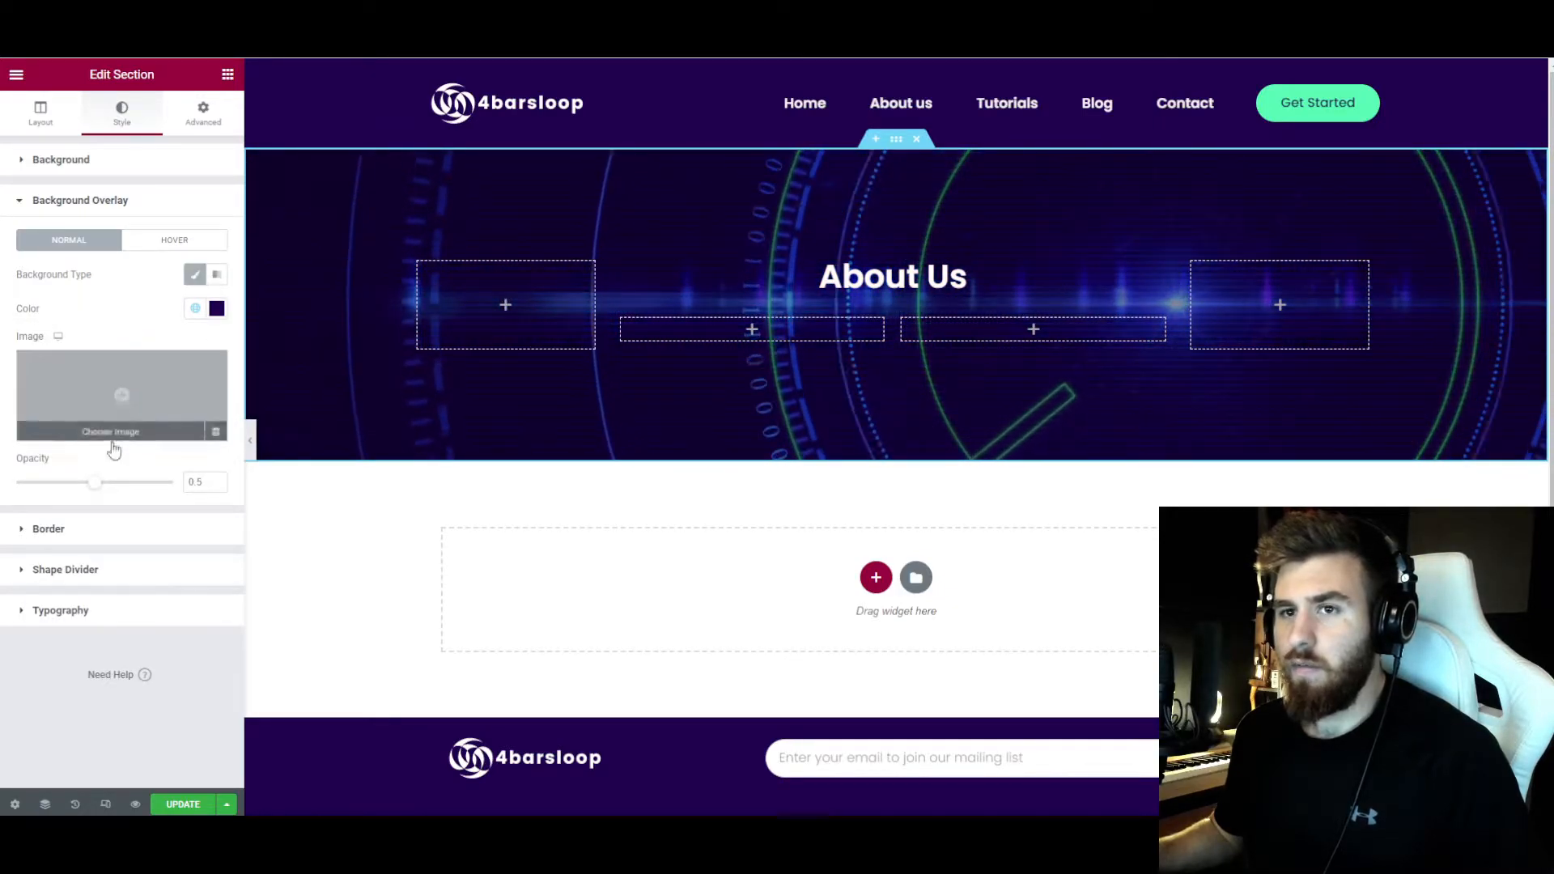
pyautogui.moveTo(96, 485); pyautogui.dragTo(166, 491)
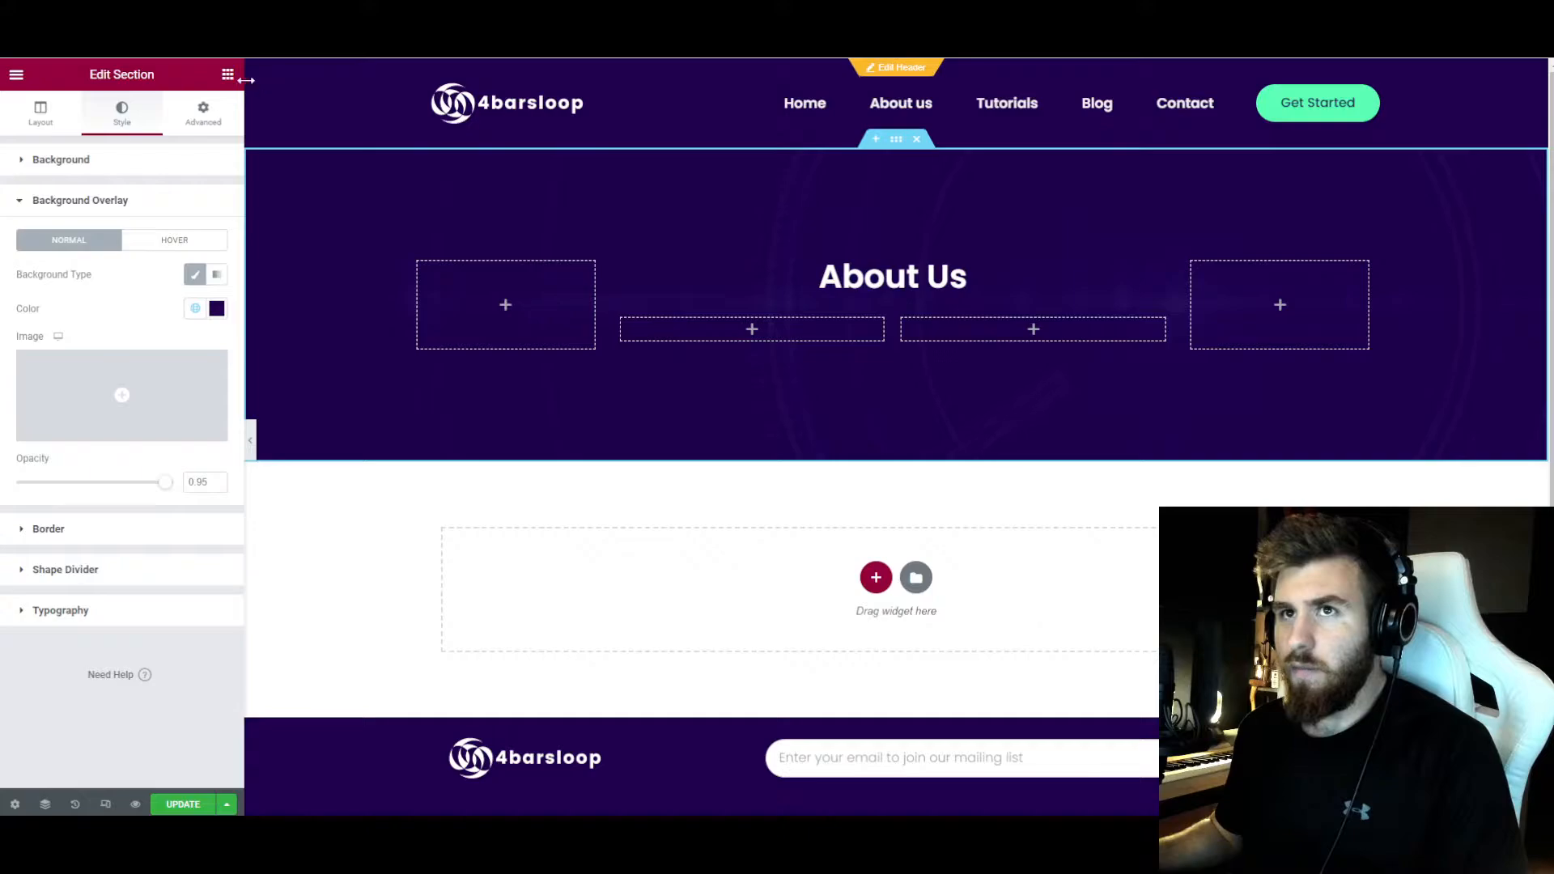
# - Place a right-aligned button in the first inner column and paste a left-aligned copy into the second
pyautogui.click(228, 74)
pyautogui.moveTo(170, 347); pyautogui.dragTo(749, 334)
pyautogui.rightClick(827, 327)
pyautogui.click(960, 340)
pyautogui.rightClick(960, 333)
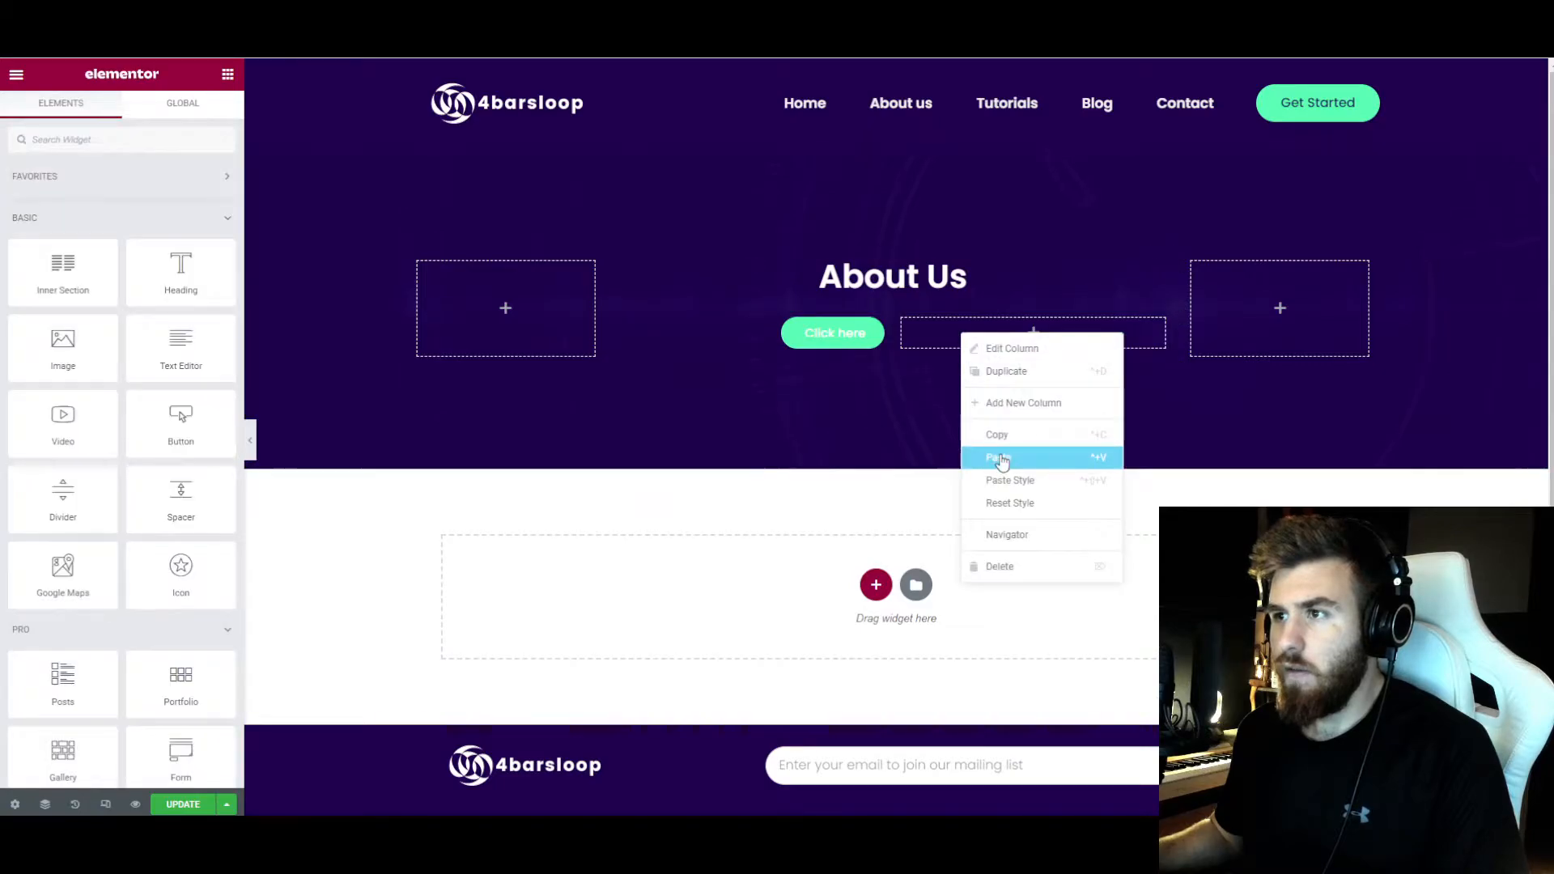
pyautogui.click(998, 456)
pyautogui.click(151, 321)
# - Set the first button's padding to 15 px top and bottom and 40 px on both sides
pyautogui.click(869, 336)
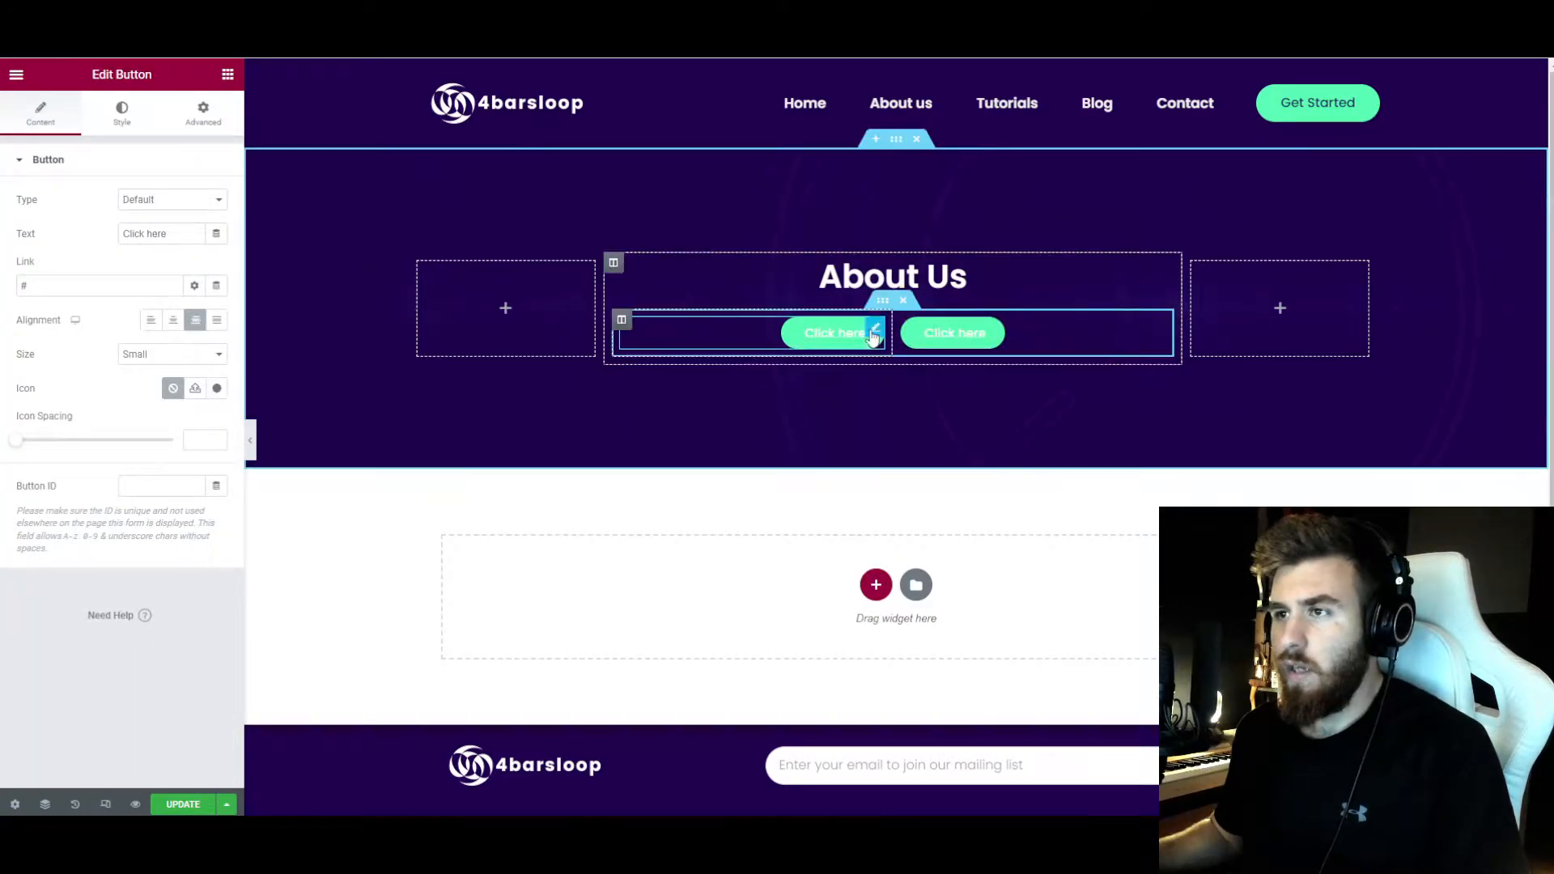
pyautogui.click(122, 114)
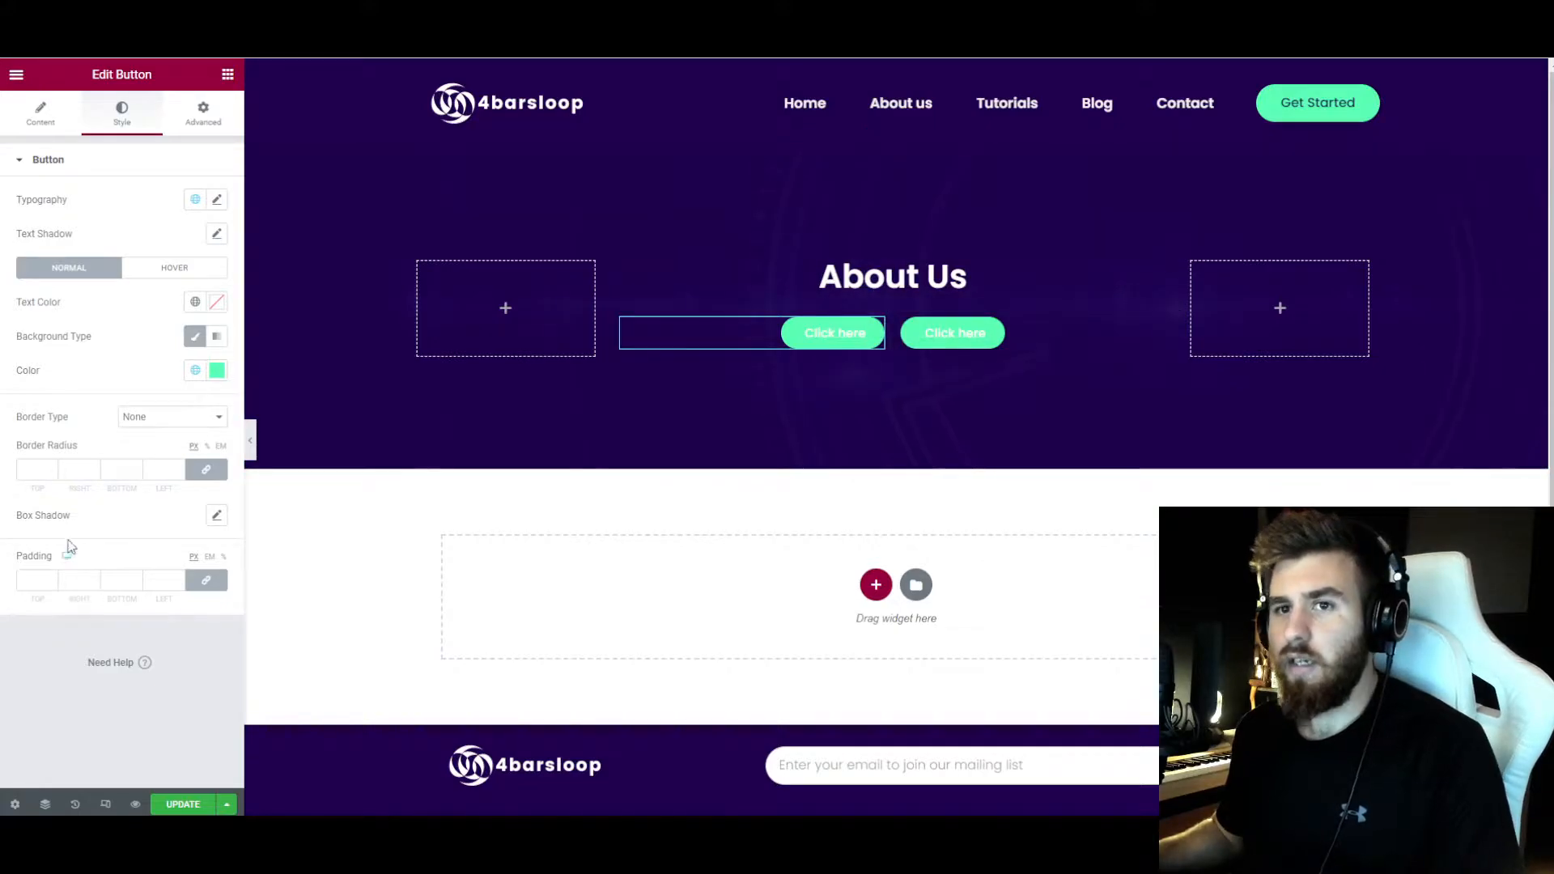
pyautogui.click(206, 581)
pyautogui.moveTo(42, 582); pyautogui.dragTo(13, 590)
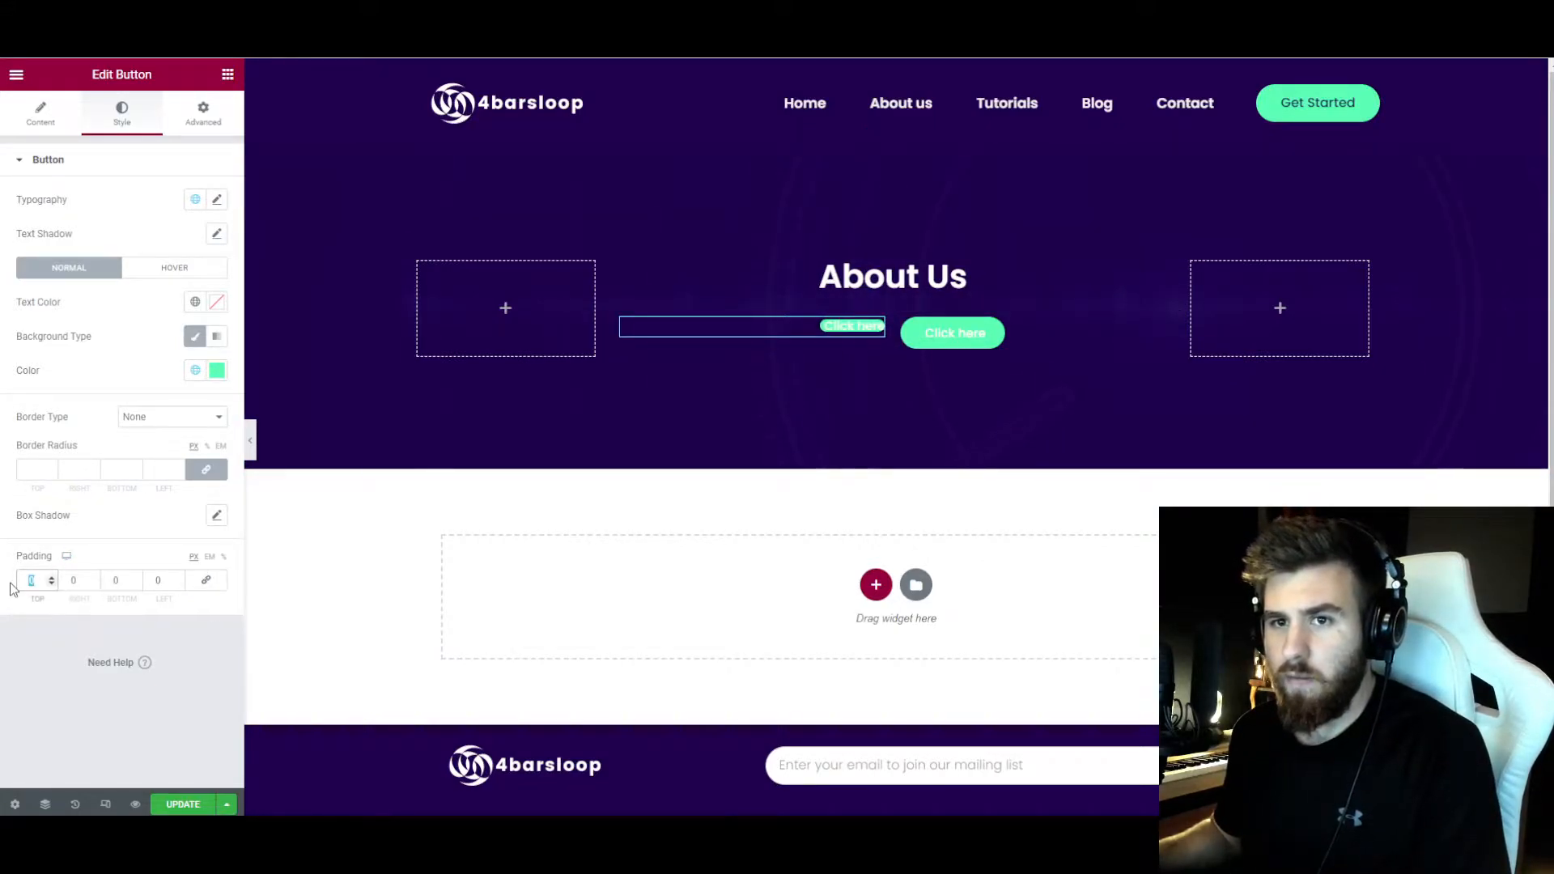
pyautogui.write('15')
pyautogui.write('40')
pyautogui.press('Tab')
pyautogui.write('15')
pyautogui.click(158, 581)
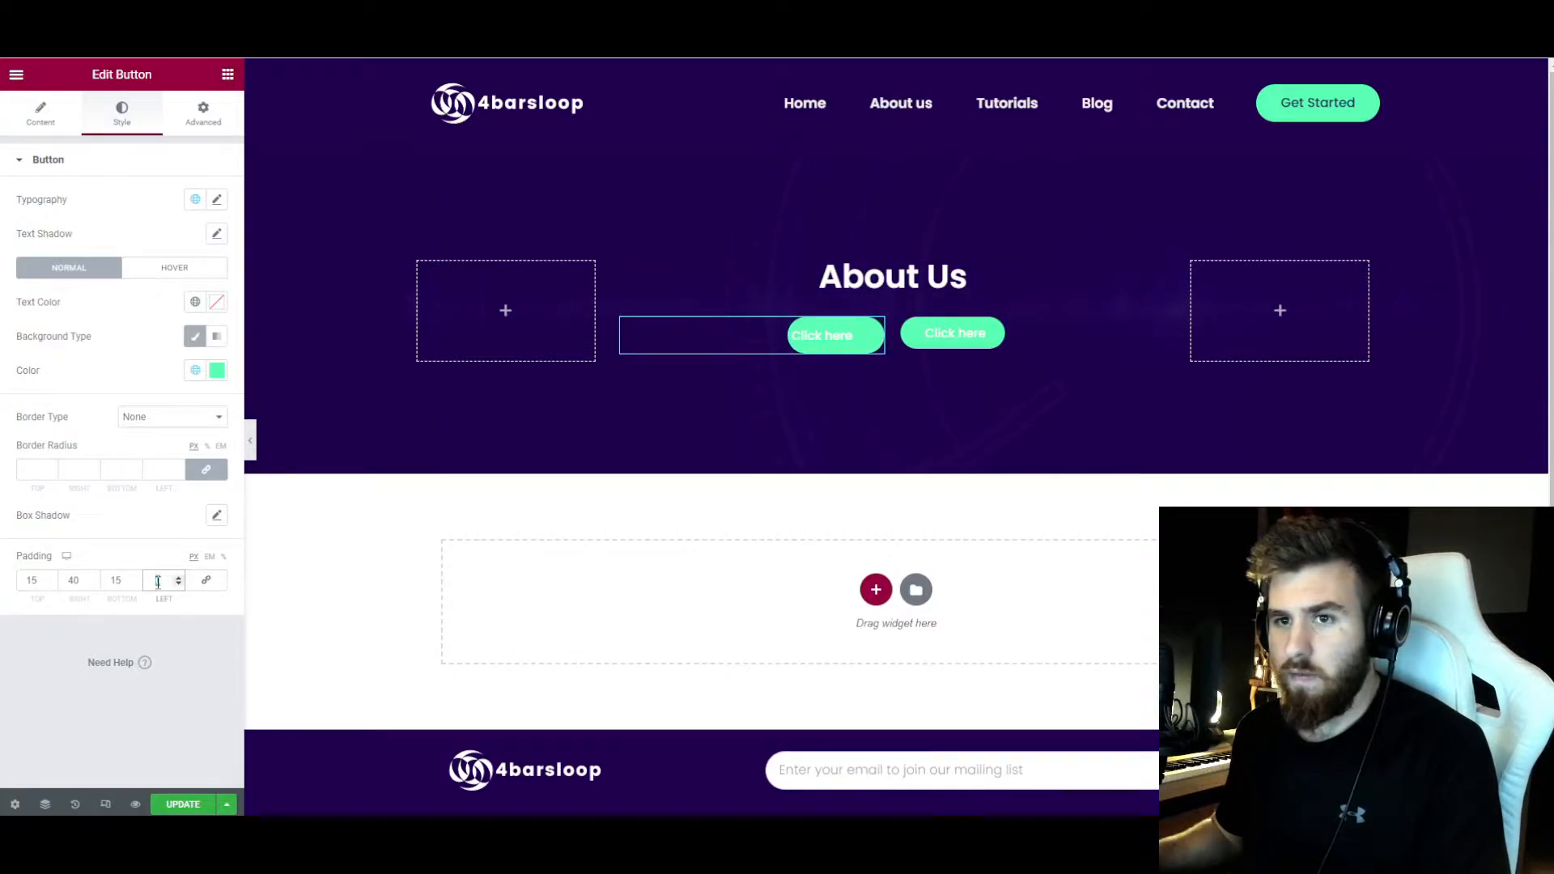
pyautogui.write('40')
# - Copy the first button's style onto the second button and select the first button for editing
pyautogui.rightClick(877, 331)
pyautogui.click(900, 364)
pyautogui.rightClick(1148, 328)
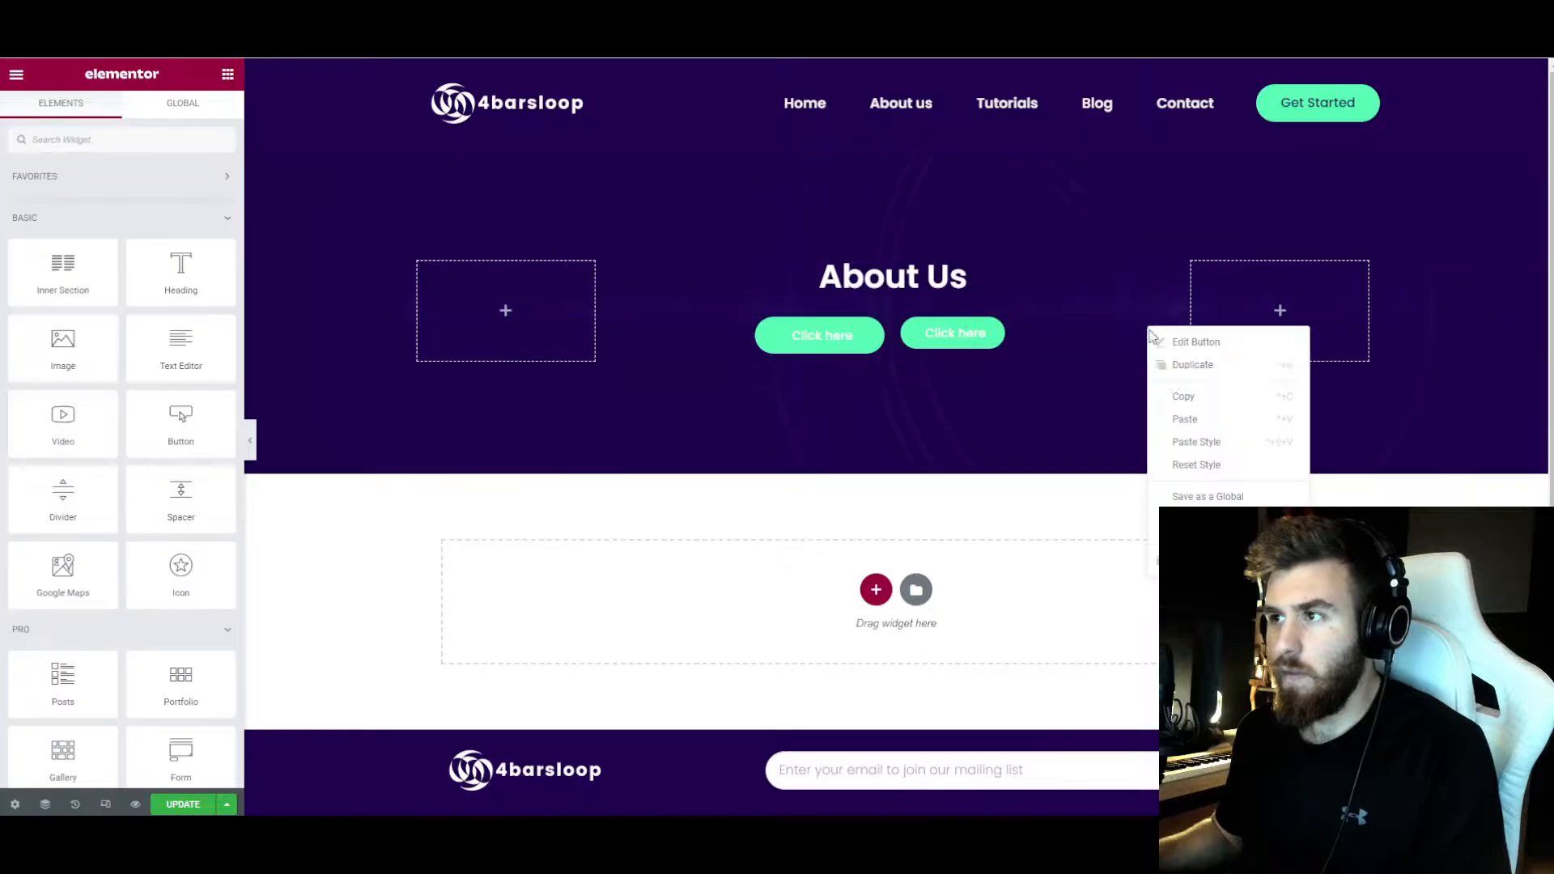
pyautogui.click(1190, 442)
pyautogui.click(828, 348)
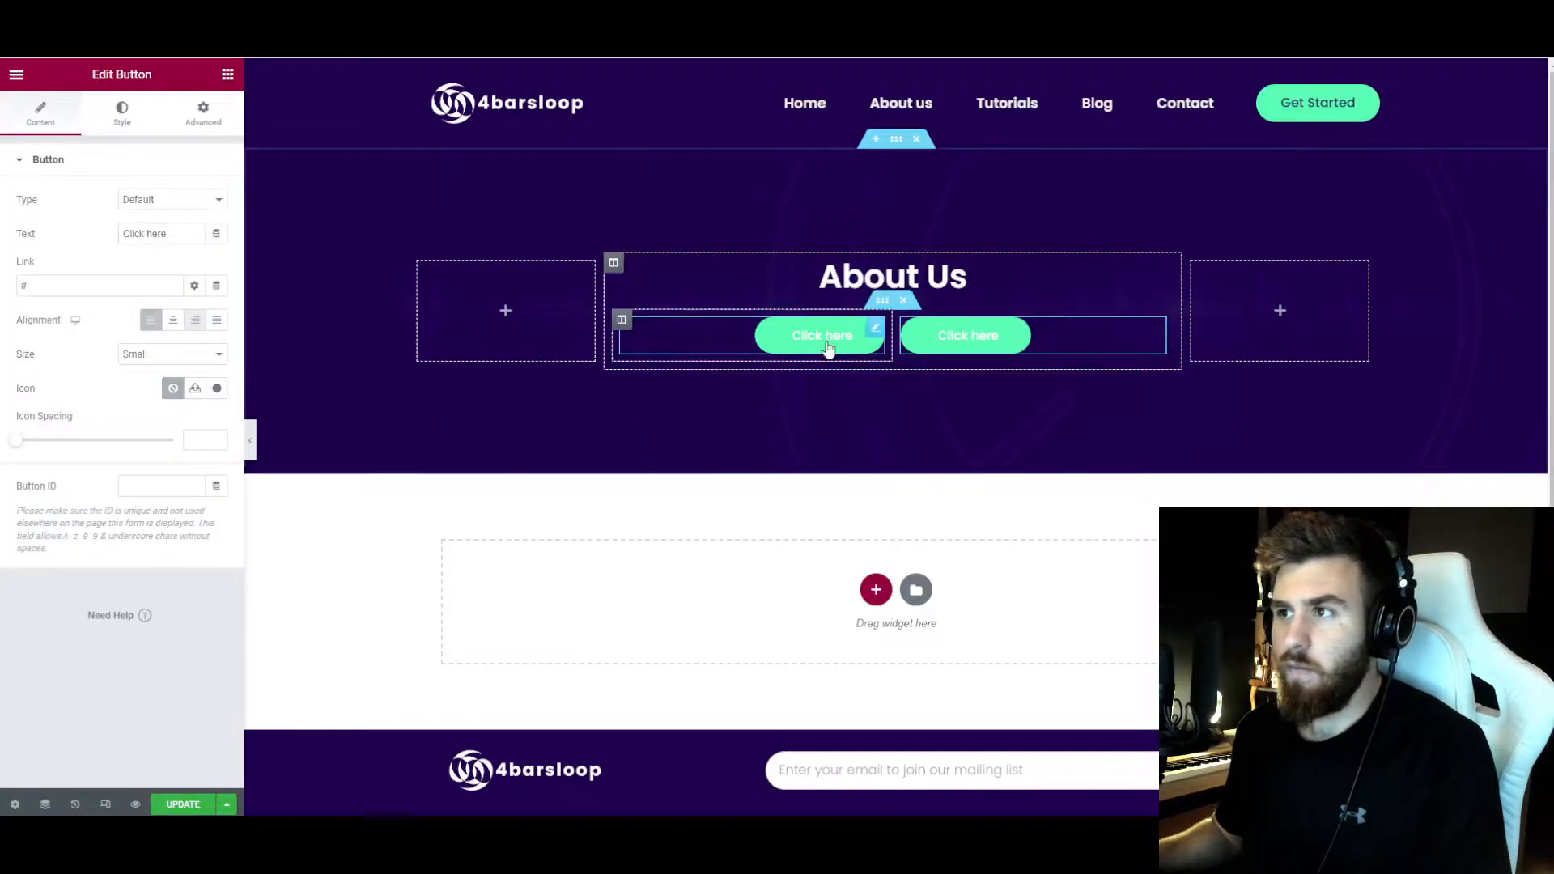
# - Set the first button's text color to the dark purple global color
pyautogui.click(121, 114)
pyautogui.click(217, 202)
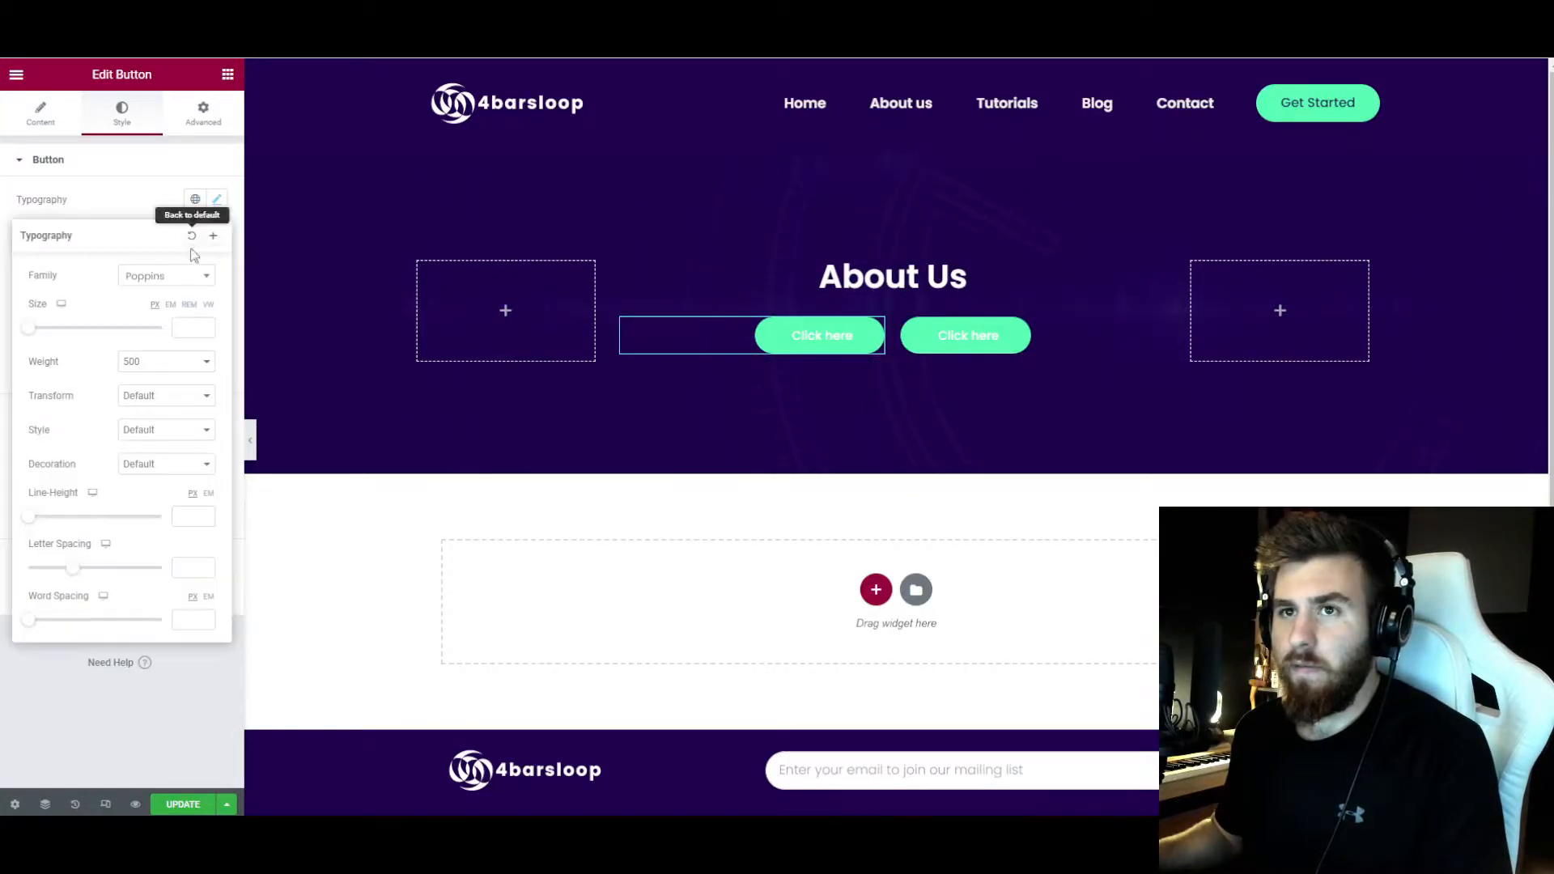
pyautogui.click(152, 202)
pyautogui.click(195, 301)
pyautogui.click(126, 378)
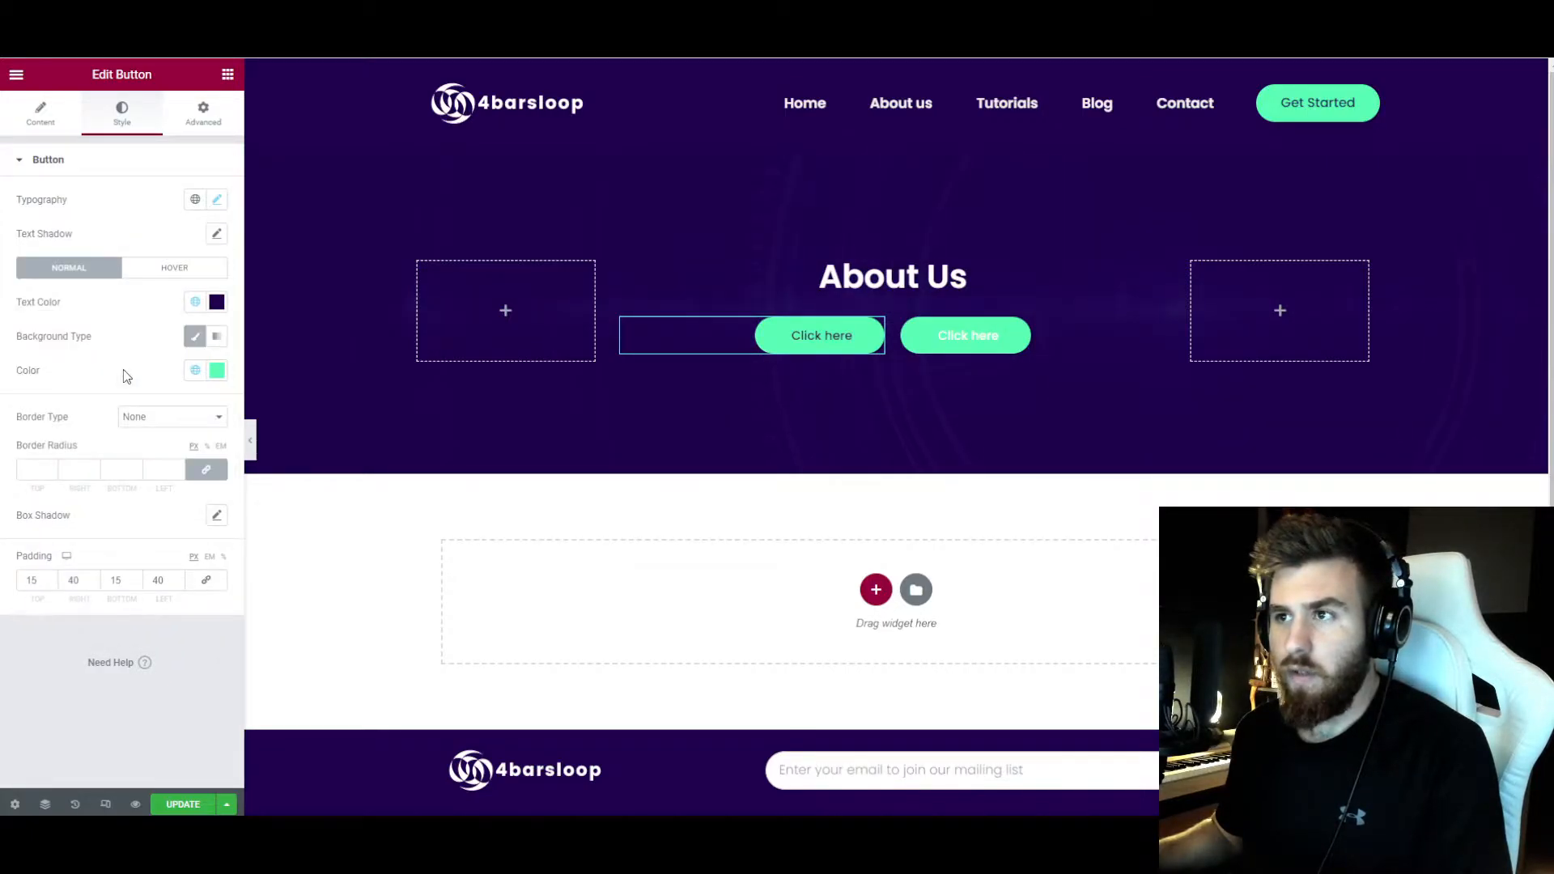
pyautogui.click(217, 372)
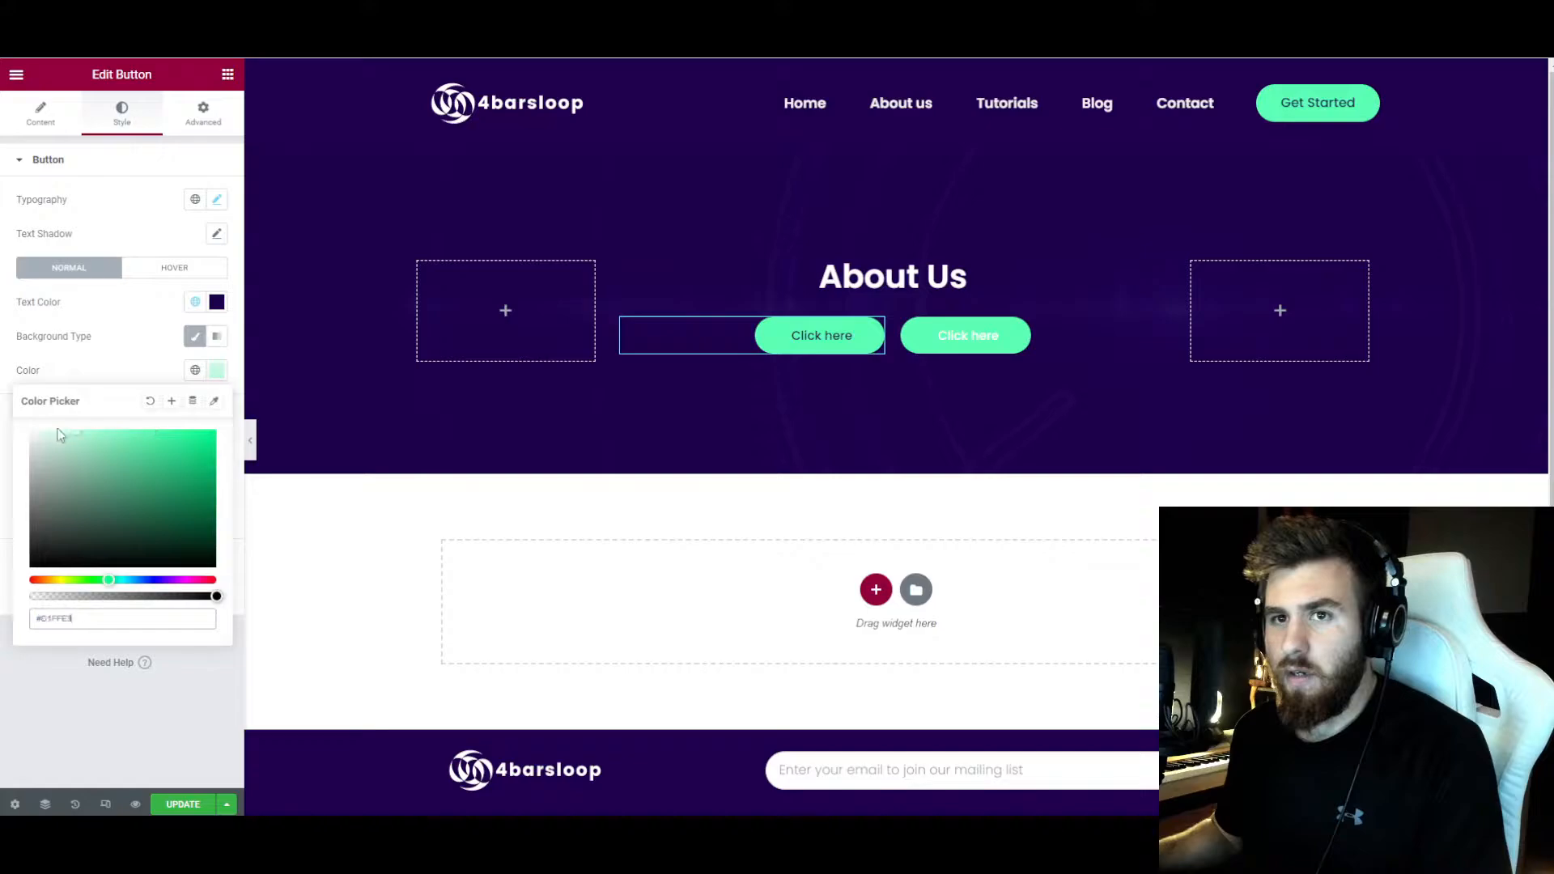
pyautogui.click(34, 432)
pyautogui.click(213, 372)
pyautogui.hotkey('ctrl', 'z')
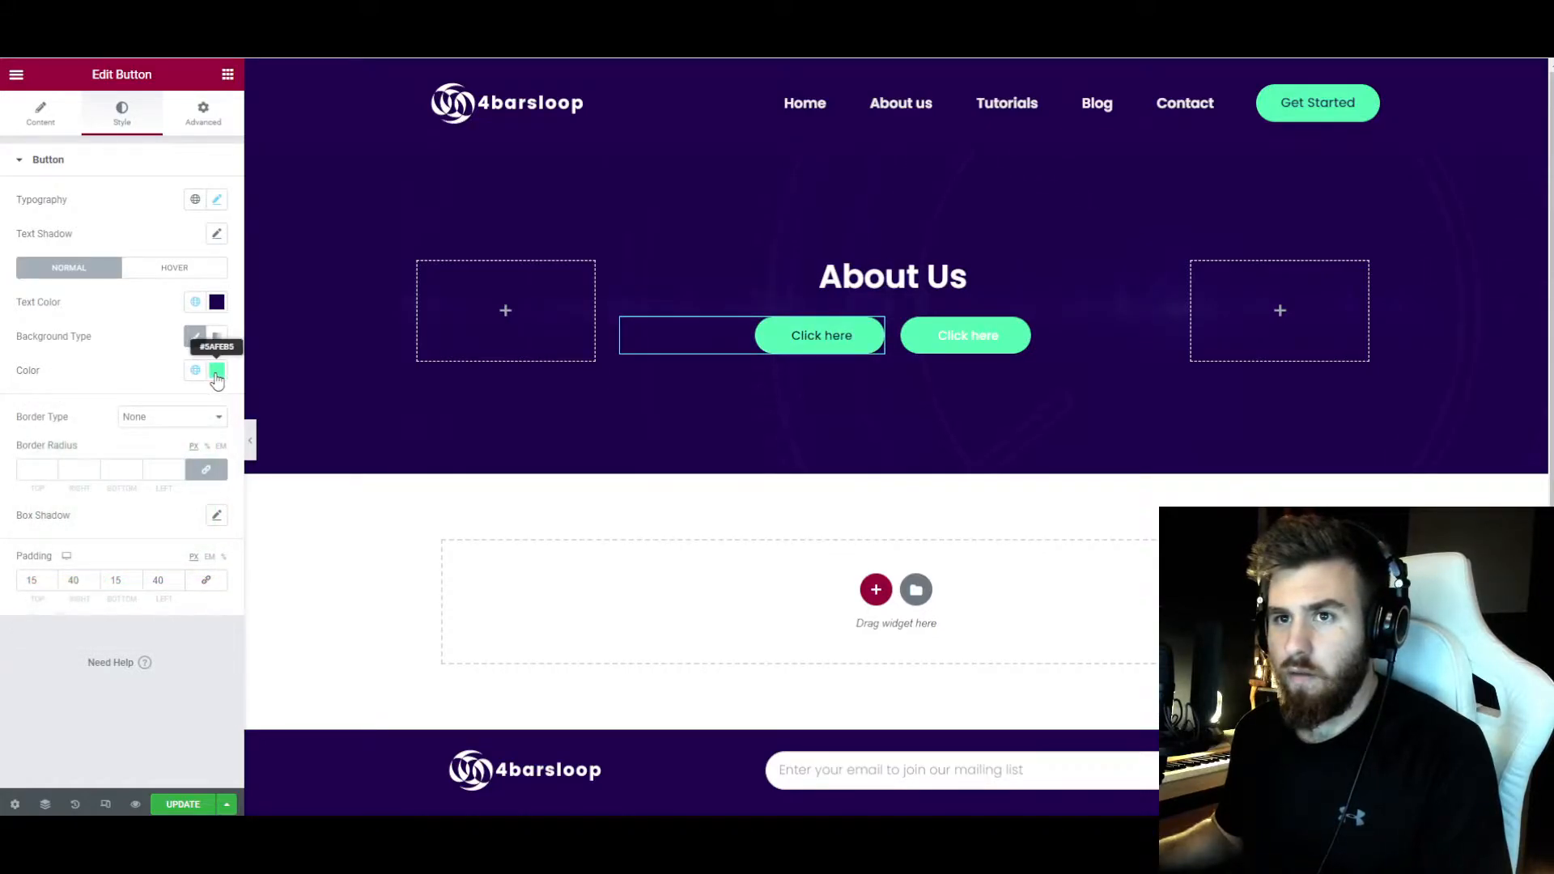
# - Make the first button's background color fully transparent
pyautogui.click(215, 373)
pyautogui.moveTo(105, 503); pyautogui.dragTo(62, 544)
pyautogui.moveTo(216, 597); pyautogui.dragTo(12, 612)
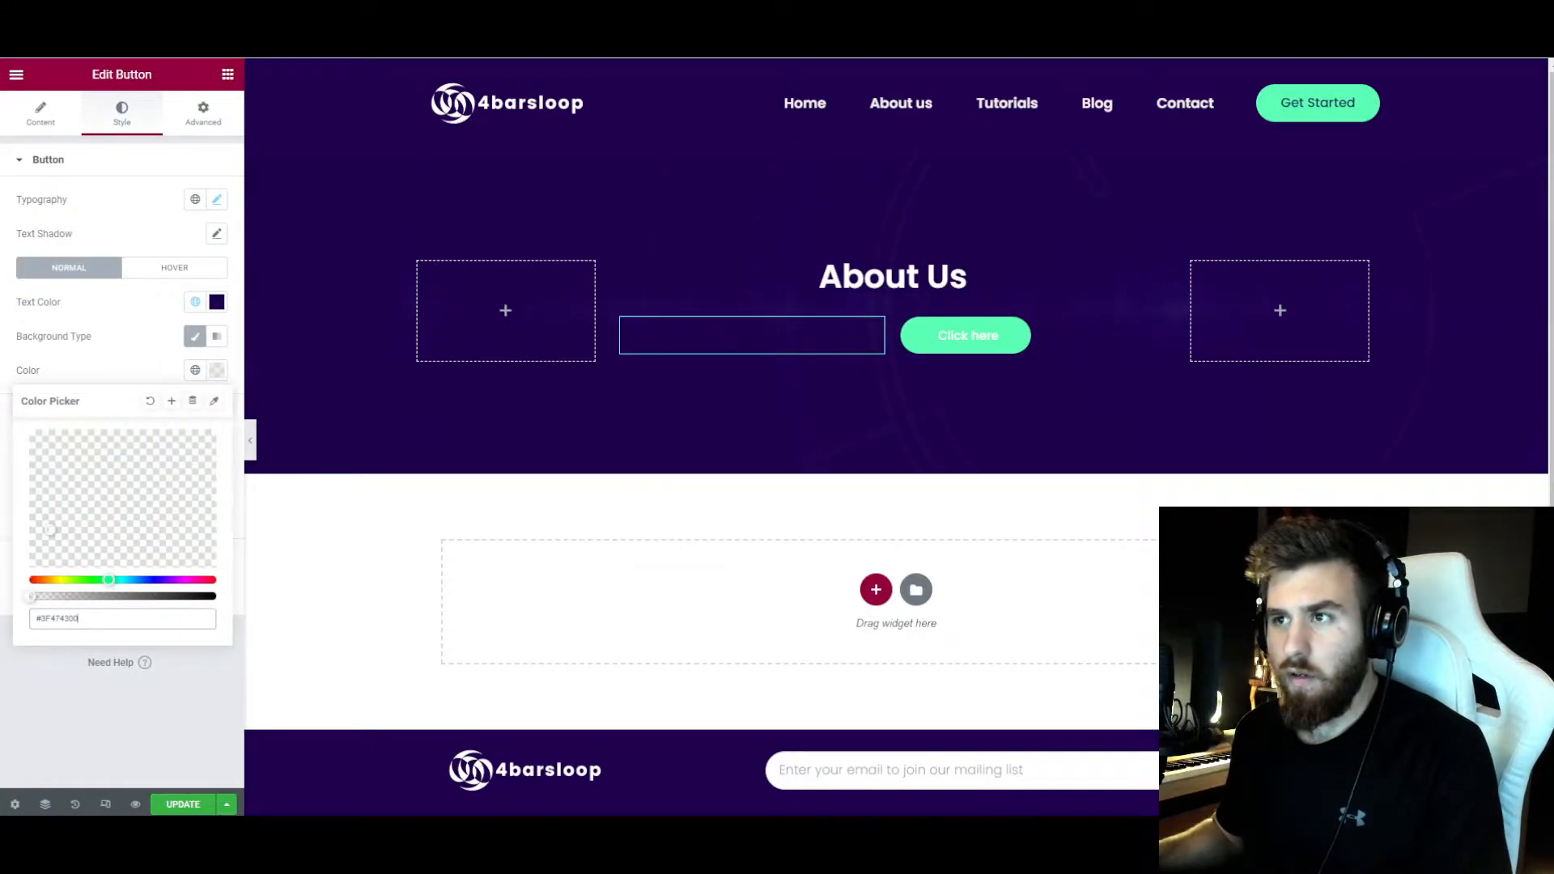
pyautogui.click(126, 374)
# - Give the first button a solid white border with a width of 2 on all sides
pyautogui.click(162, 417)
pyautogui.click(158, 450)
pyautogui.click(163, 469)
pyautogui.write('2')
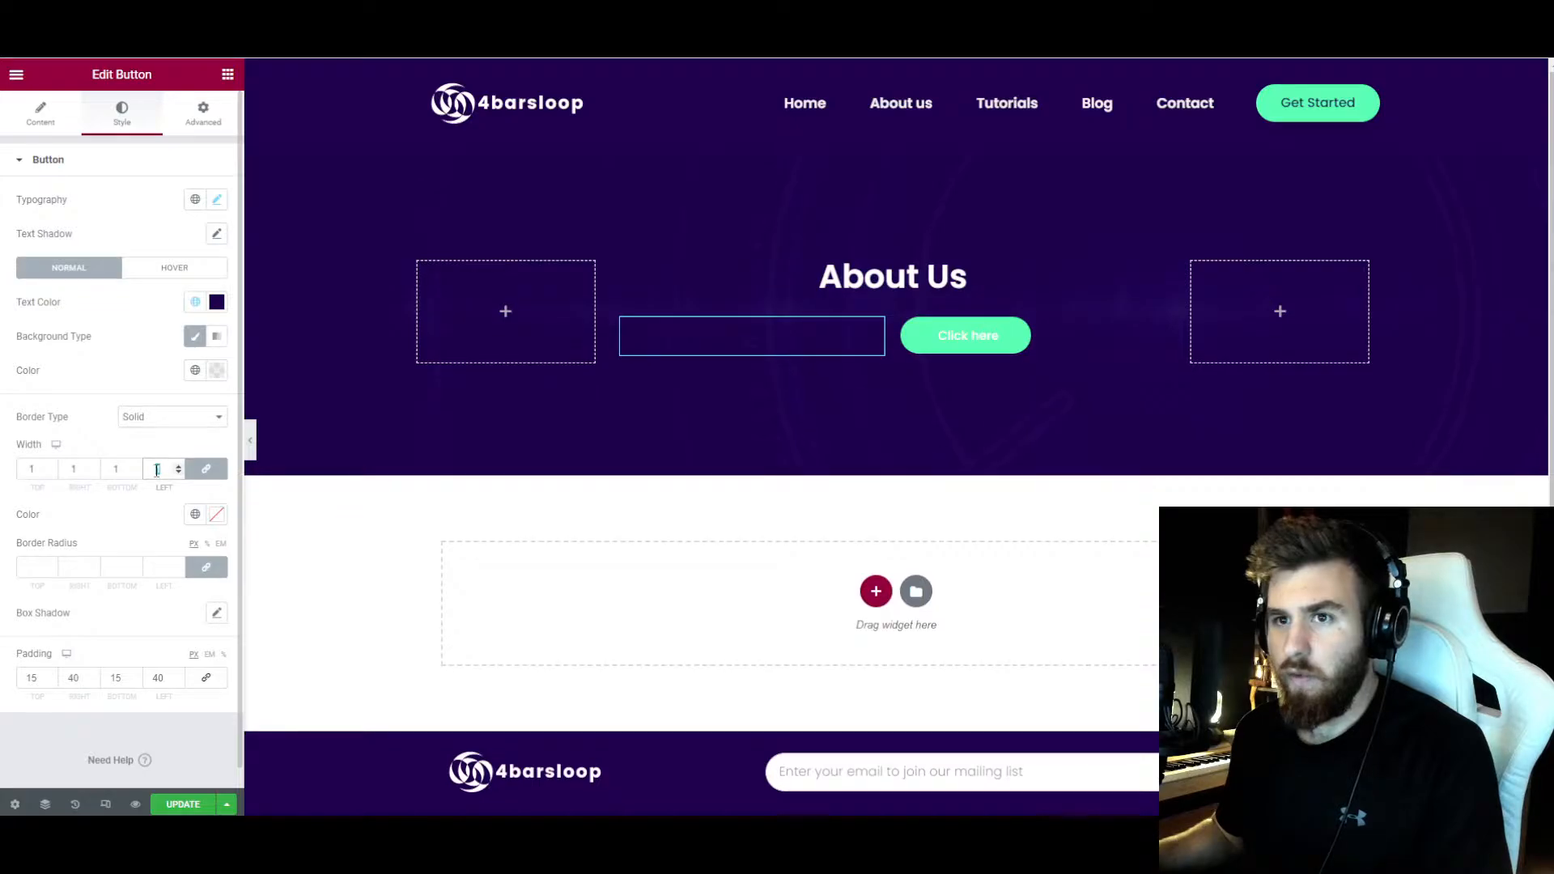
pyautogui.click(196, 516)
pyautogui.click(216, 518)
pyautogui.click(16, 571)
pyautogui.click(121, 520)
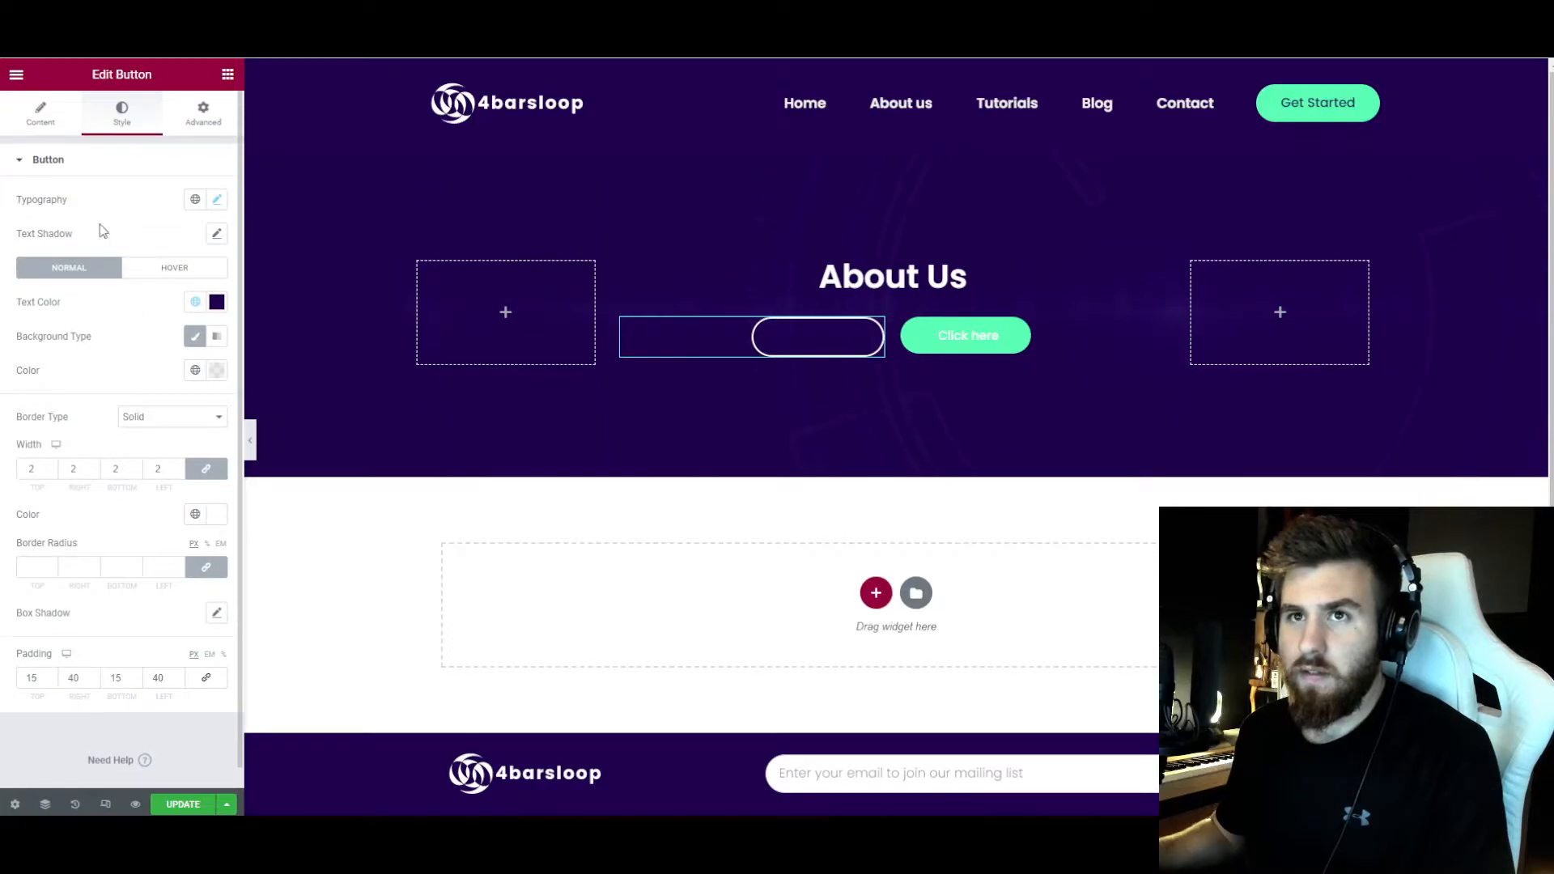
# - Set the first button's text color to white and change its text to "Download Now"
pyautogui.click(216, 303)
pyautogui.moveTo(42, 366); pyautogui.dragTo(8, 357)
pyautogui.write('Down')
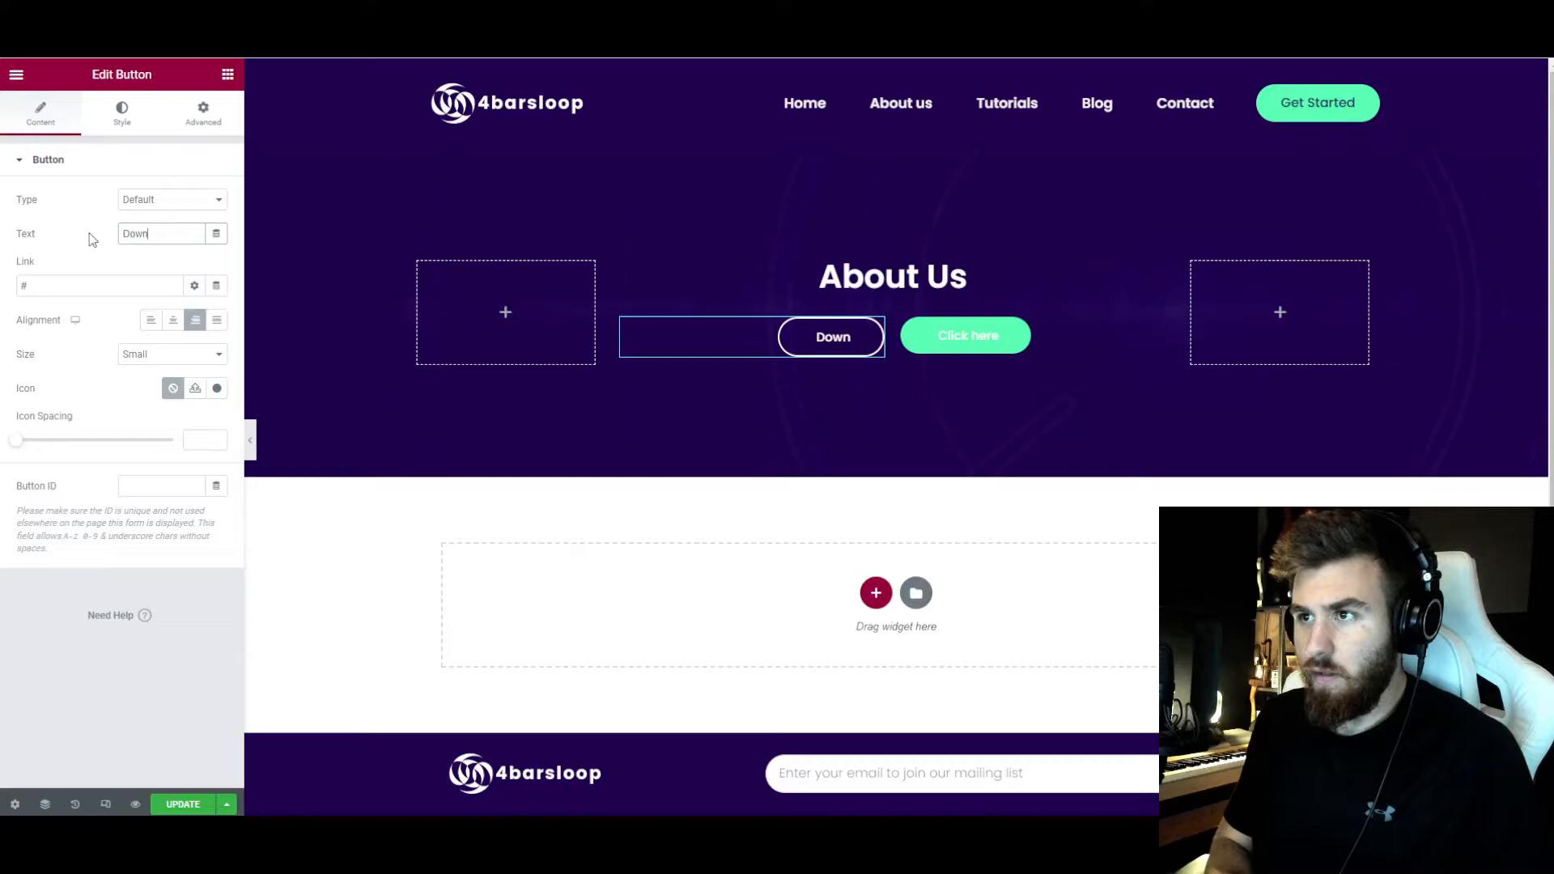
pyautogui.write('load Now')
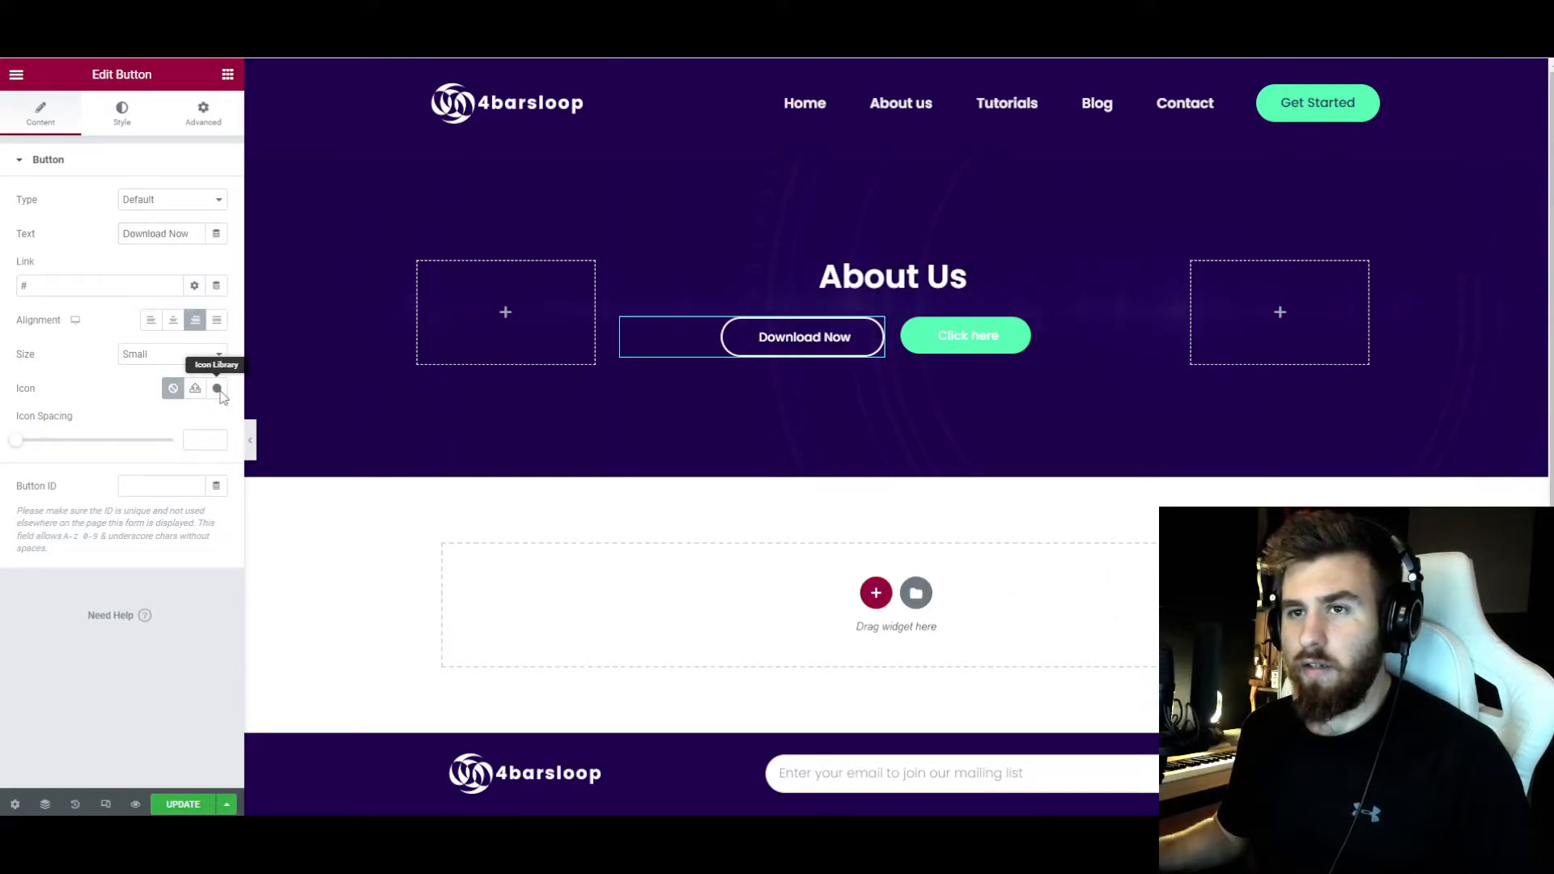
# - Add the Windows icon from the icon library to the first button, positioned after the text
pyautogui.click(219, 393)
pyautogui.click(742, 197)
pyautogui.write('window')
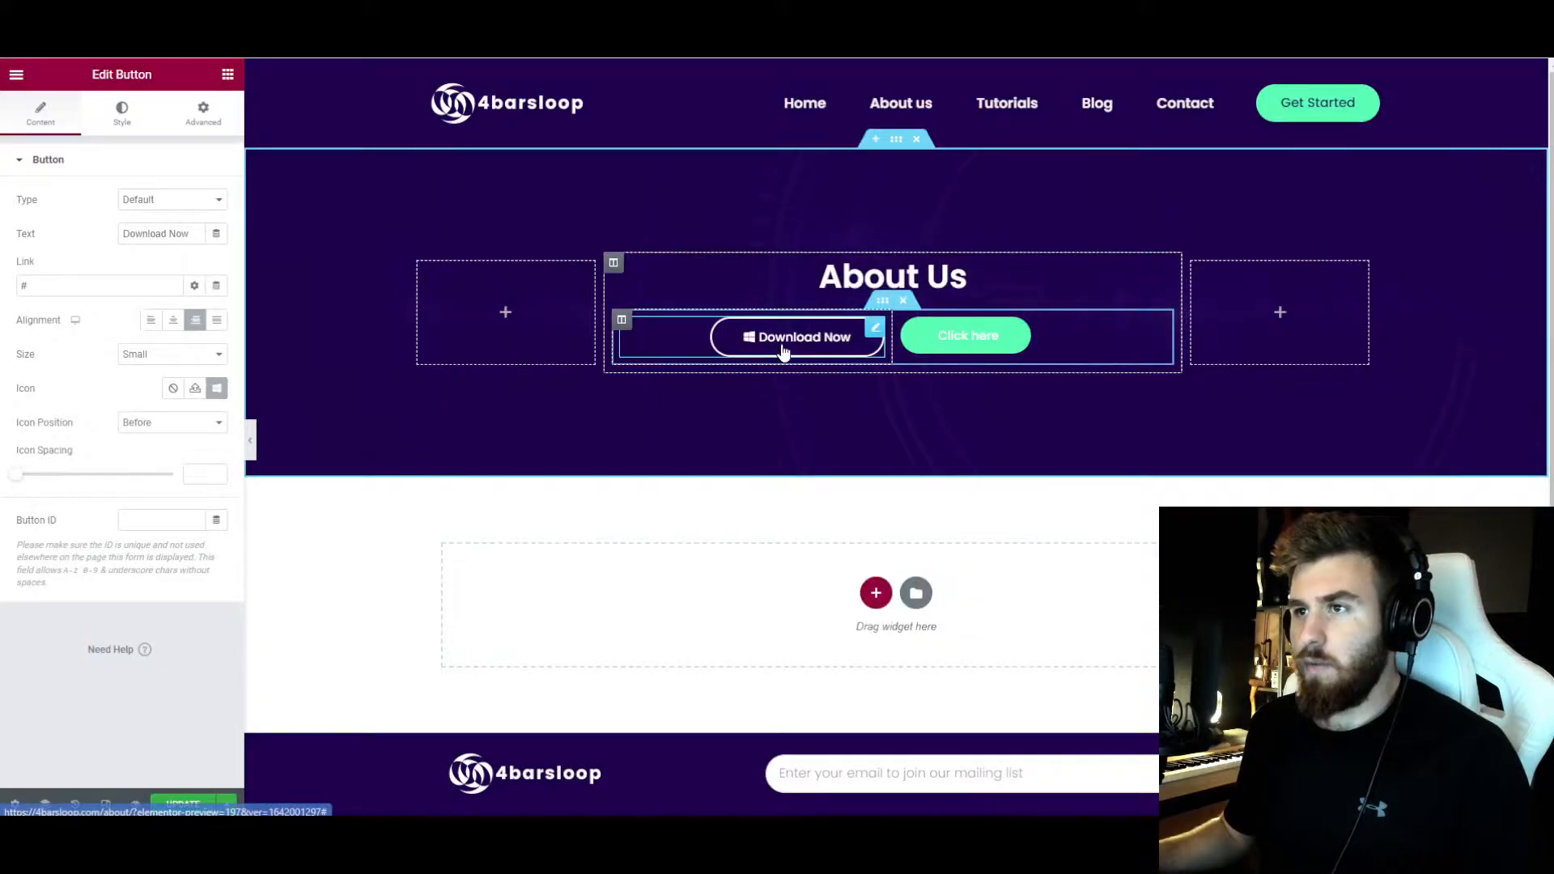
pyautogui.click(172, 421)
pyautogui.click(166, 451)
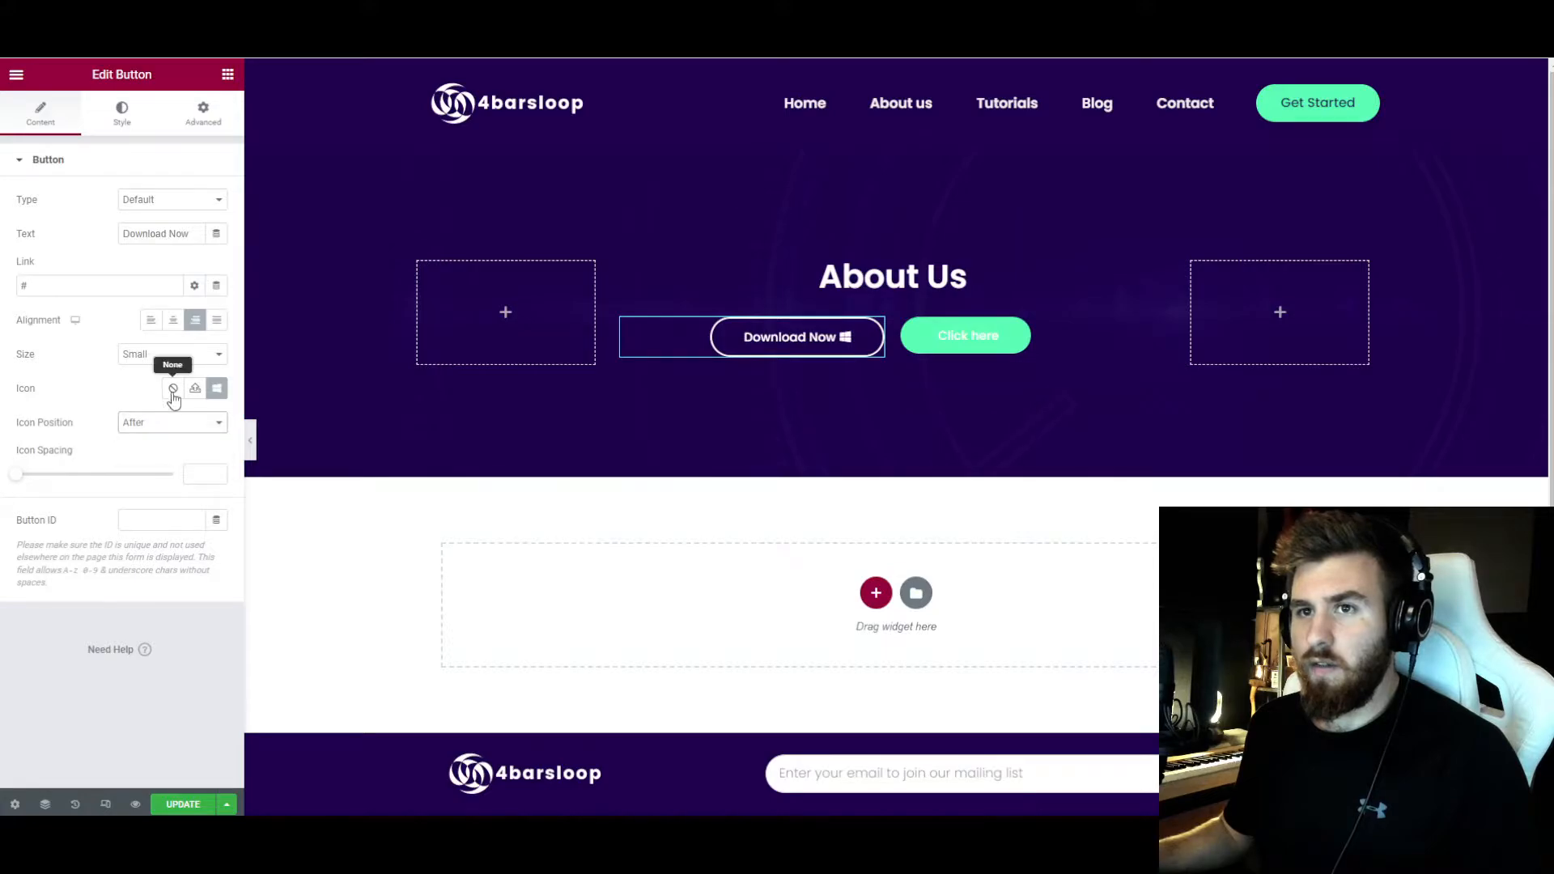
# - Copy the first button's style onto the second button in the hero section
pyautogui.rightClick(872, 332)
pyautogui.click(912, 392)
pyautogui.rightClick(1159, 328)
pyautogui.click(1202, 437)
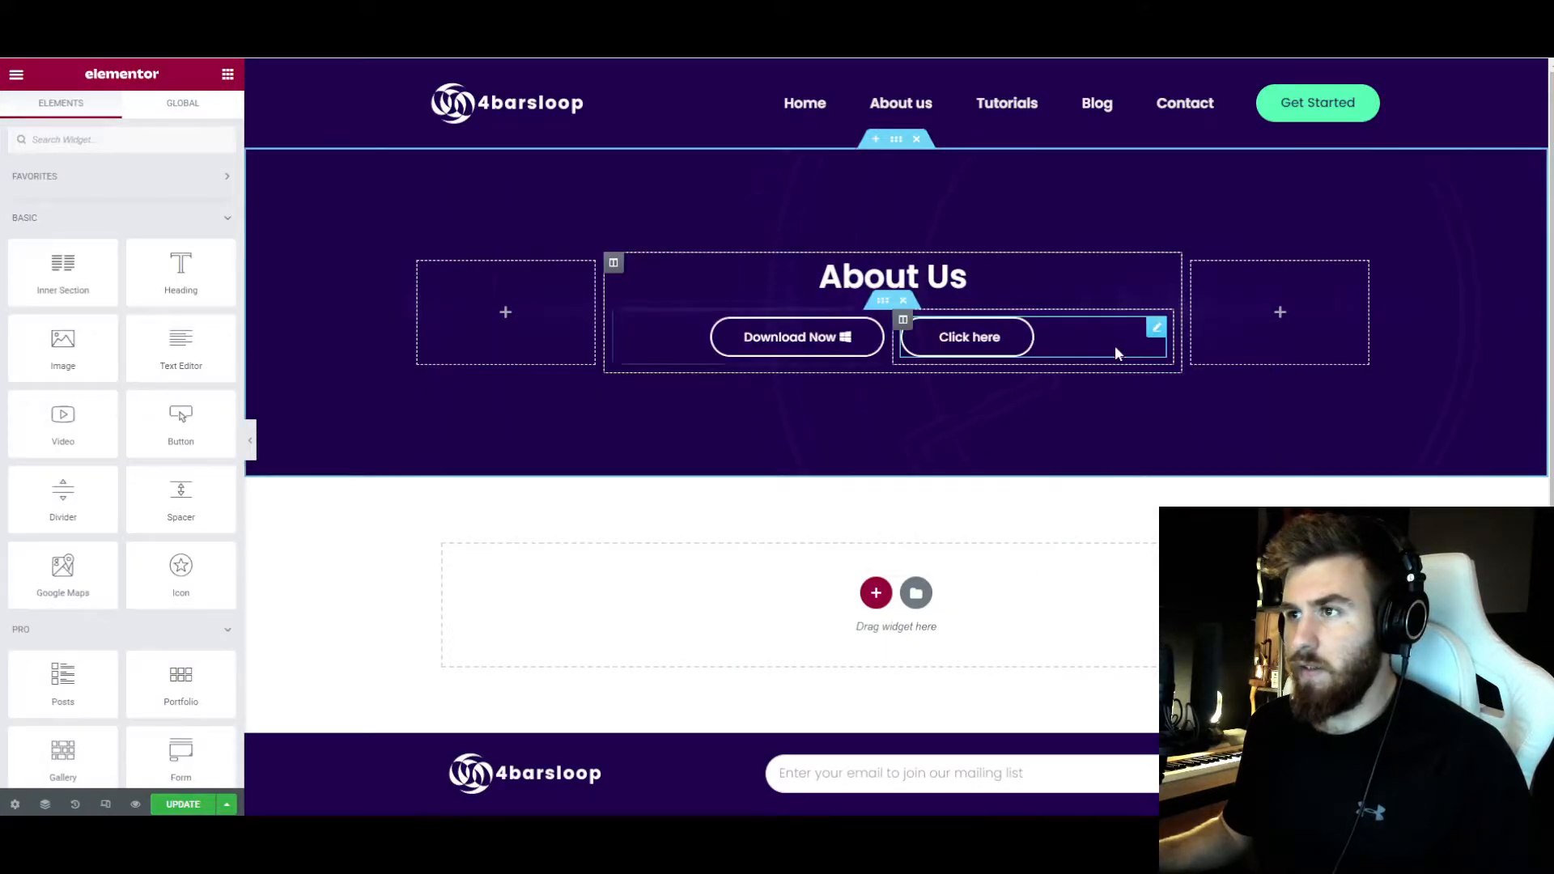
# - Add the Apple icon after the second button's text and change that text to "Download Now"
pyautogui.click(1114, 353)
pyautogui.click(217, 390)
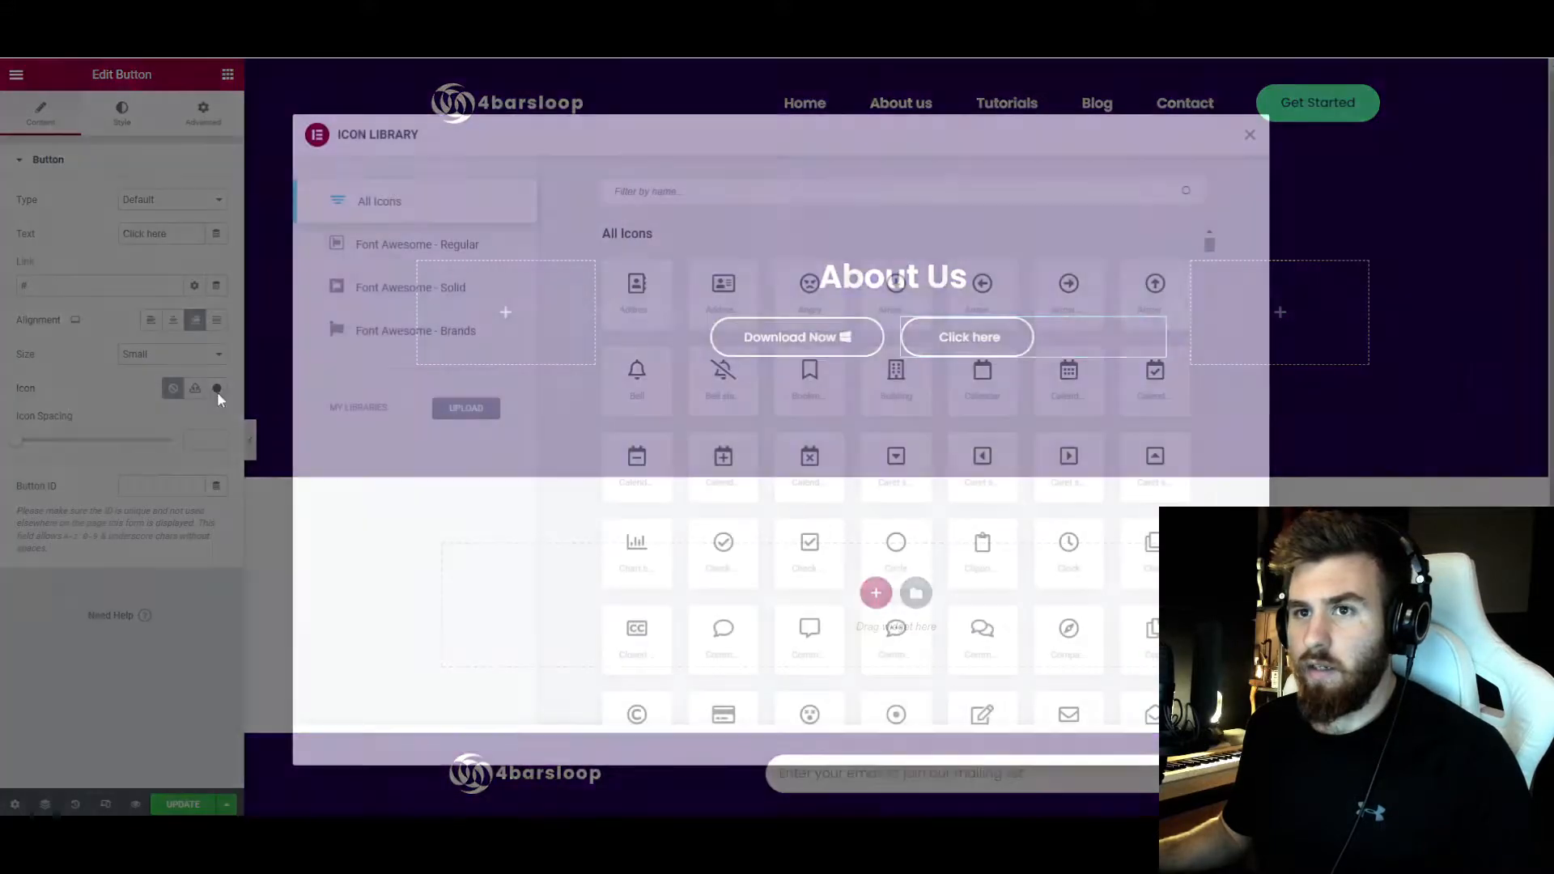
pyautogui.click(839, 194)
pyautogui.write('appl')
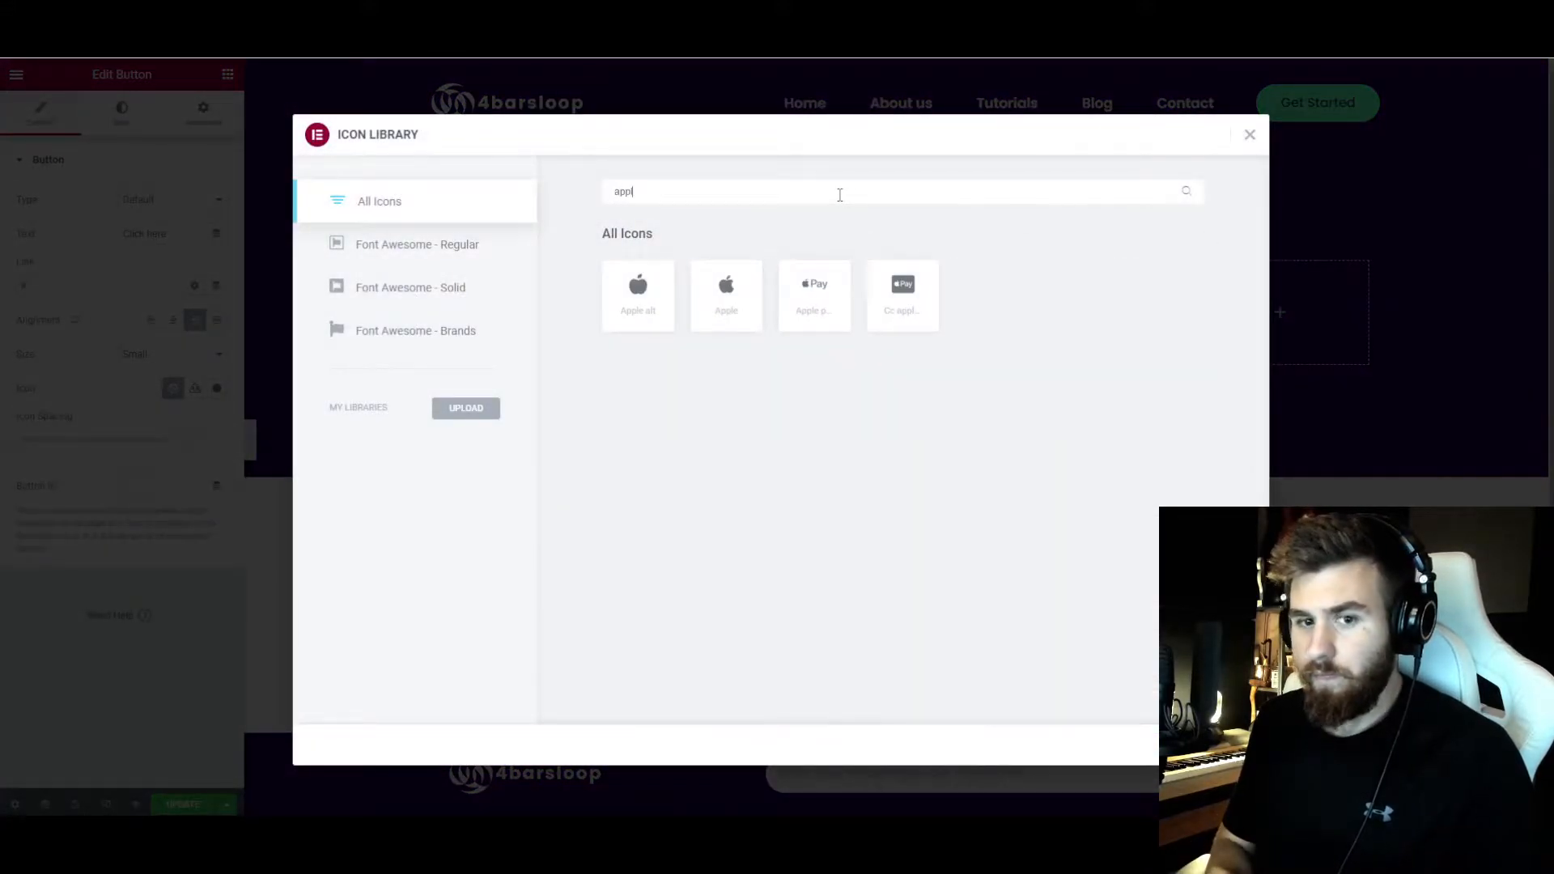
pyautogui.doubleClick(726, 291)
pyautogui.click(167, 423)
pyautogui.click(163, 451)
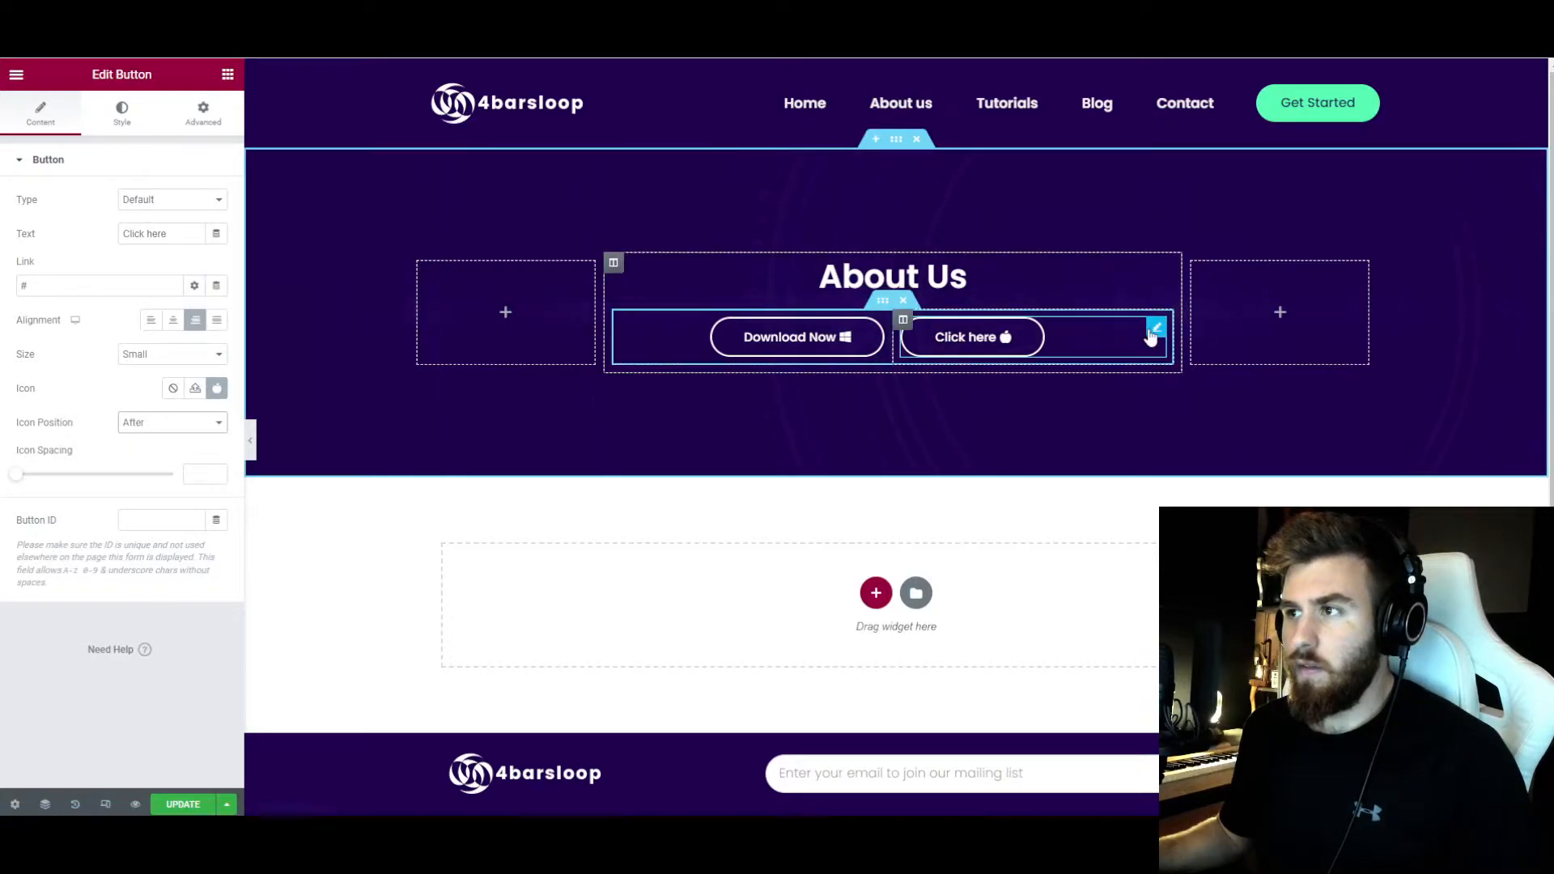
pyautogui.moveTo(174, 234); pyautogui.dragTo(97, 243)
pyautogui.write('Download Now')
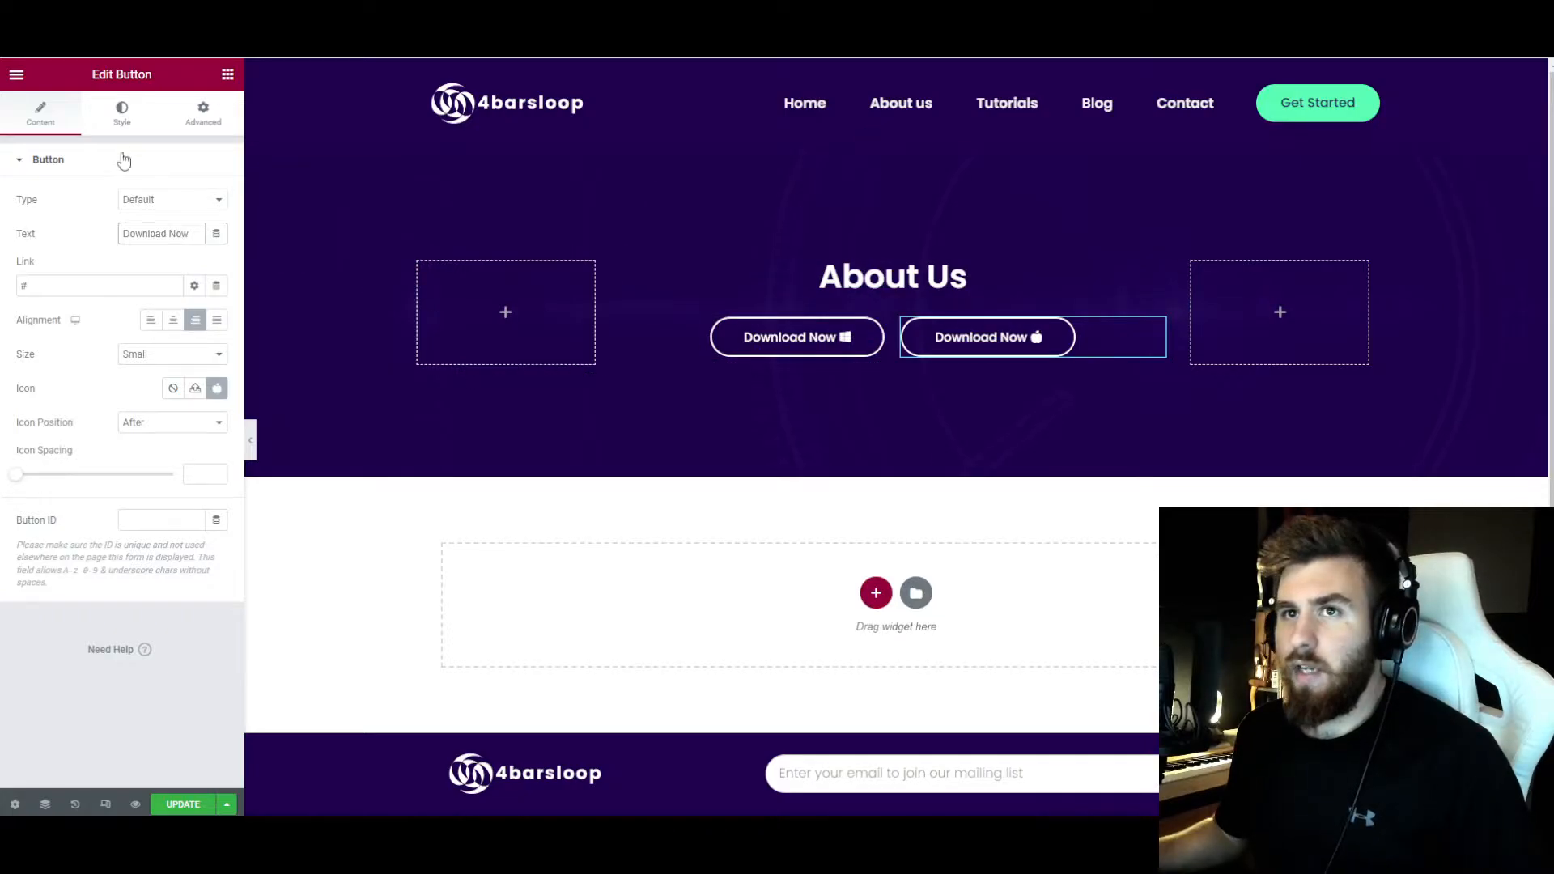
# - Set the second button's text to the green global color and its background and solid border to dark purple
pyautogui.click(120, 114)
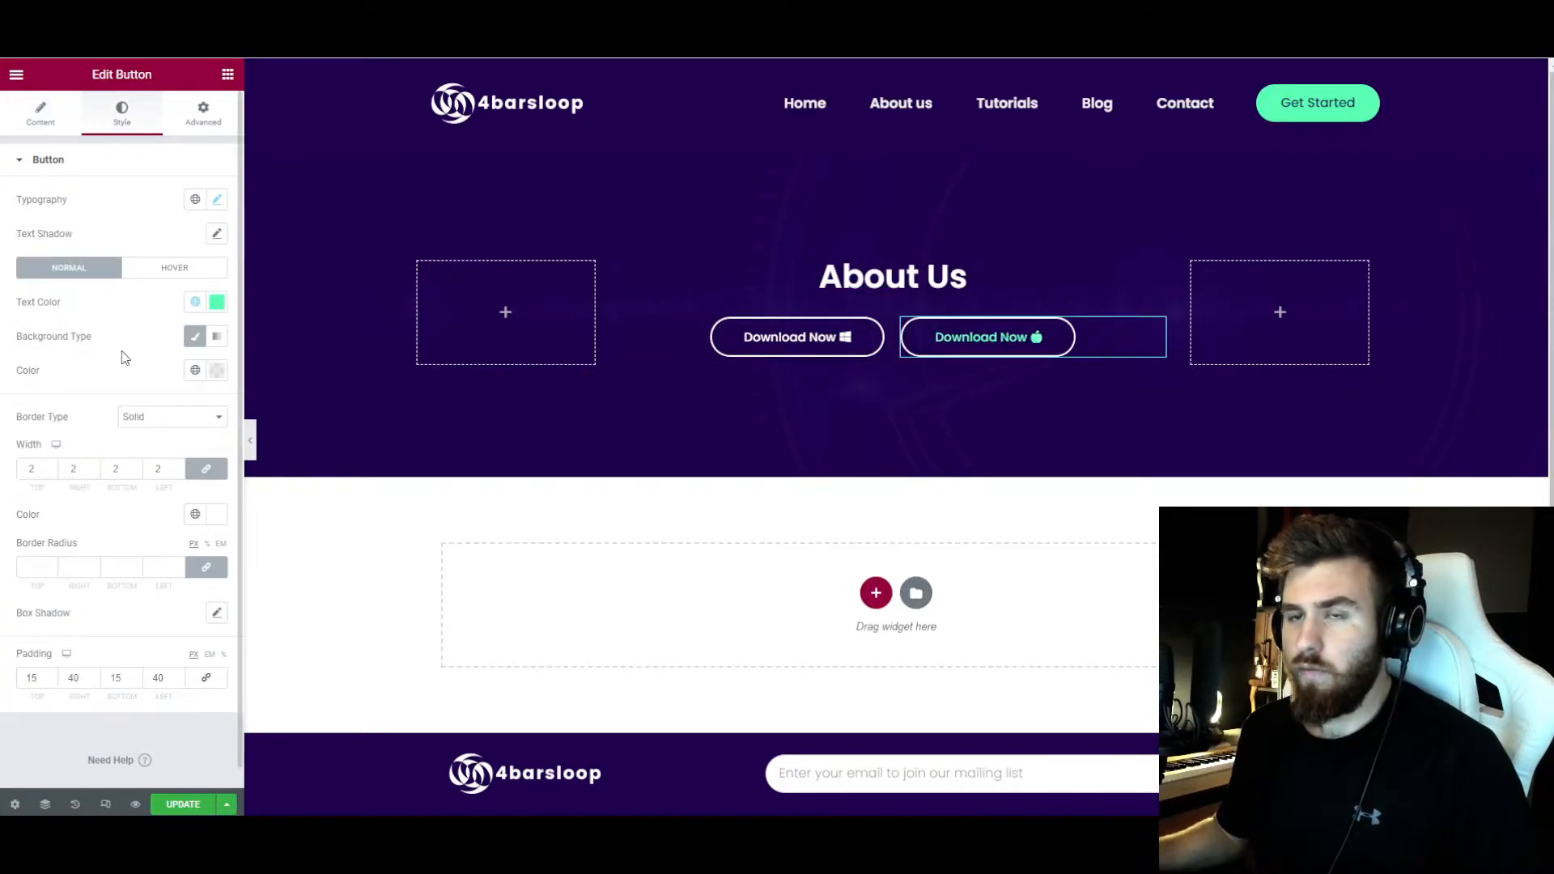
pyautogui.scroll(-1, 99, 462)
pyautogui.click(173, 396)
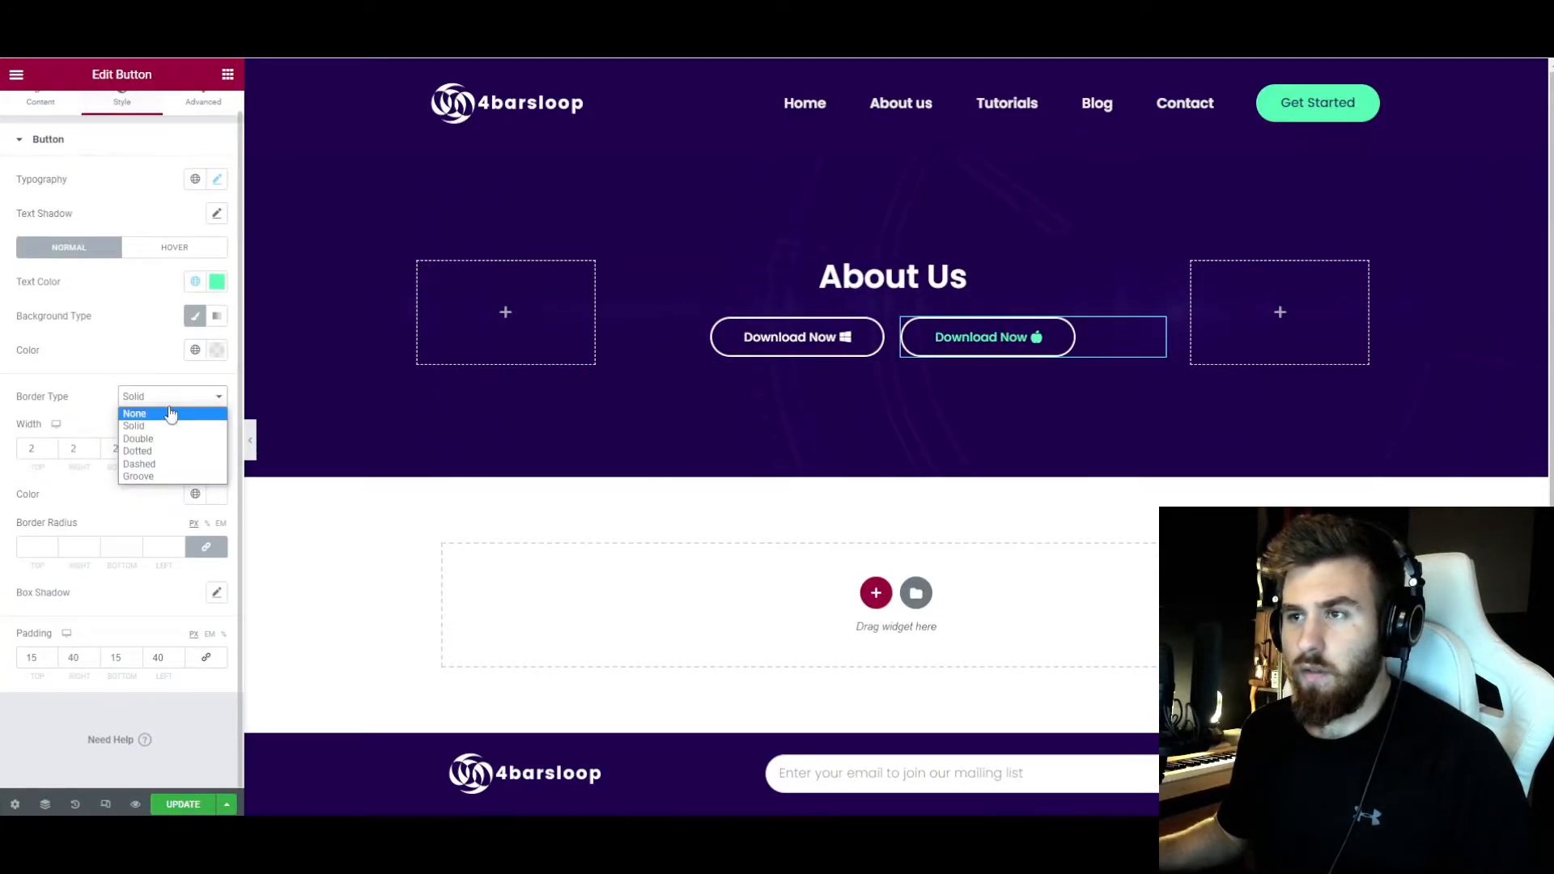
pyautogui.click(162, 425)
pyautogui.click(195, 350)
pyautogui.click(147, 423)
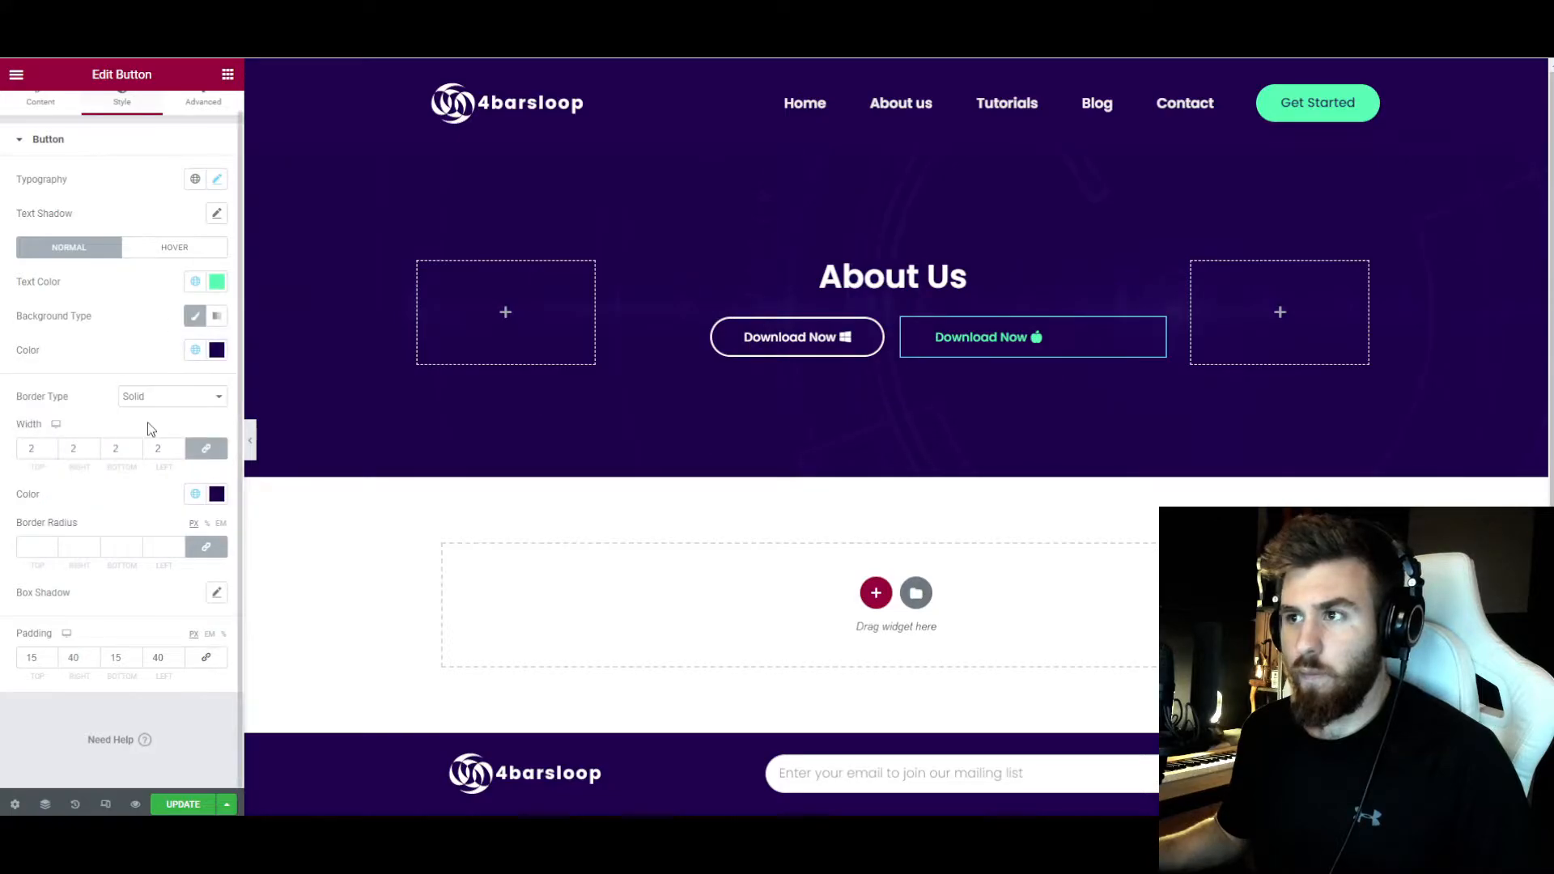
# - Switch the second button to the green global background color with dark purple text
pyautogui.click(195, 349)
pyautogui.click(129, 510)
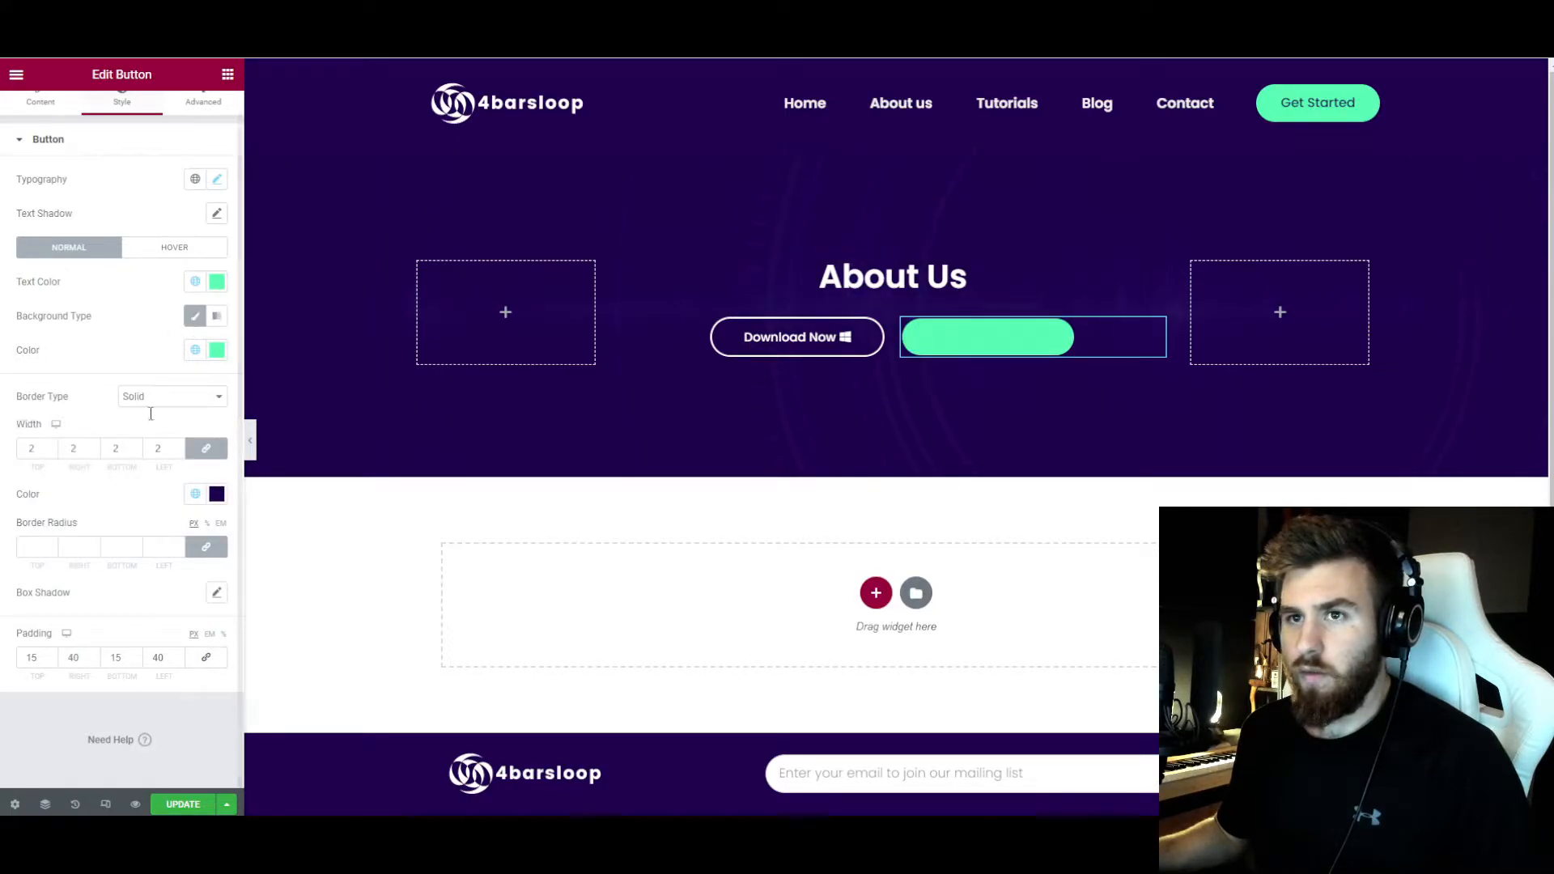
pyautogui.click(195, 280)
pyautogui.click(149, 354)
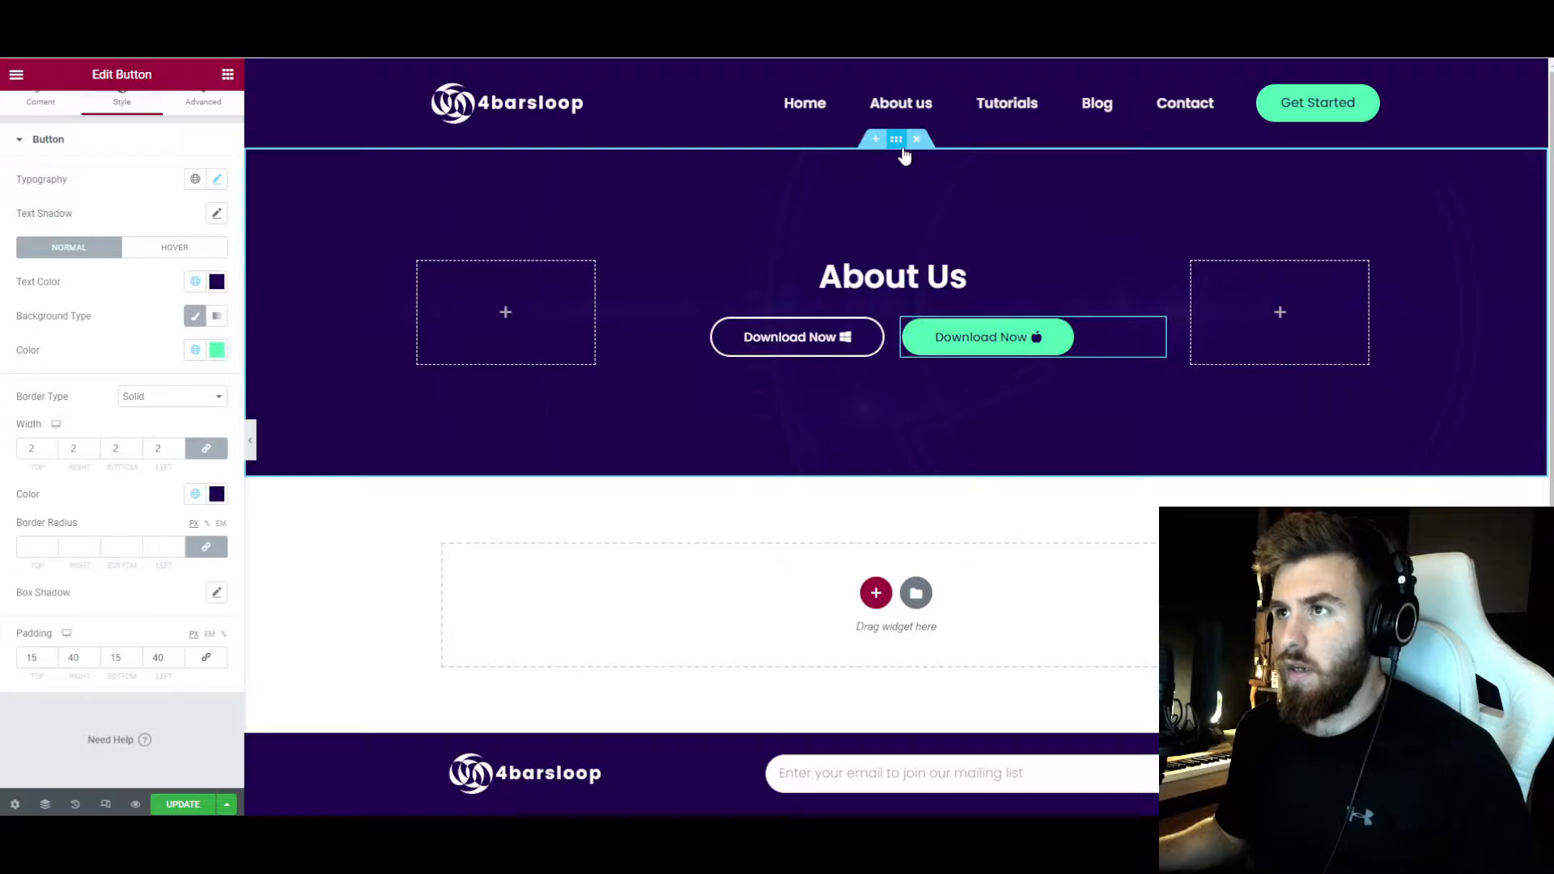
# - Set the hero section's top and bottom padding to 12%
pyautogui.click(897, 140)
pyautogui.click(203, 113)
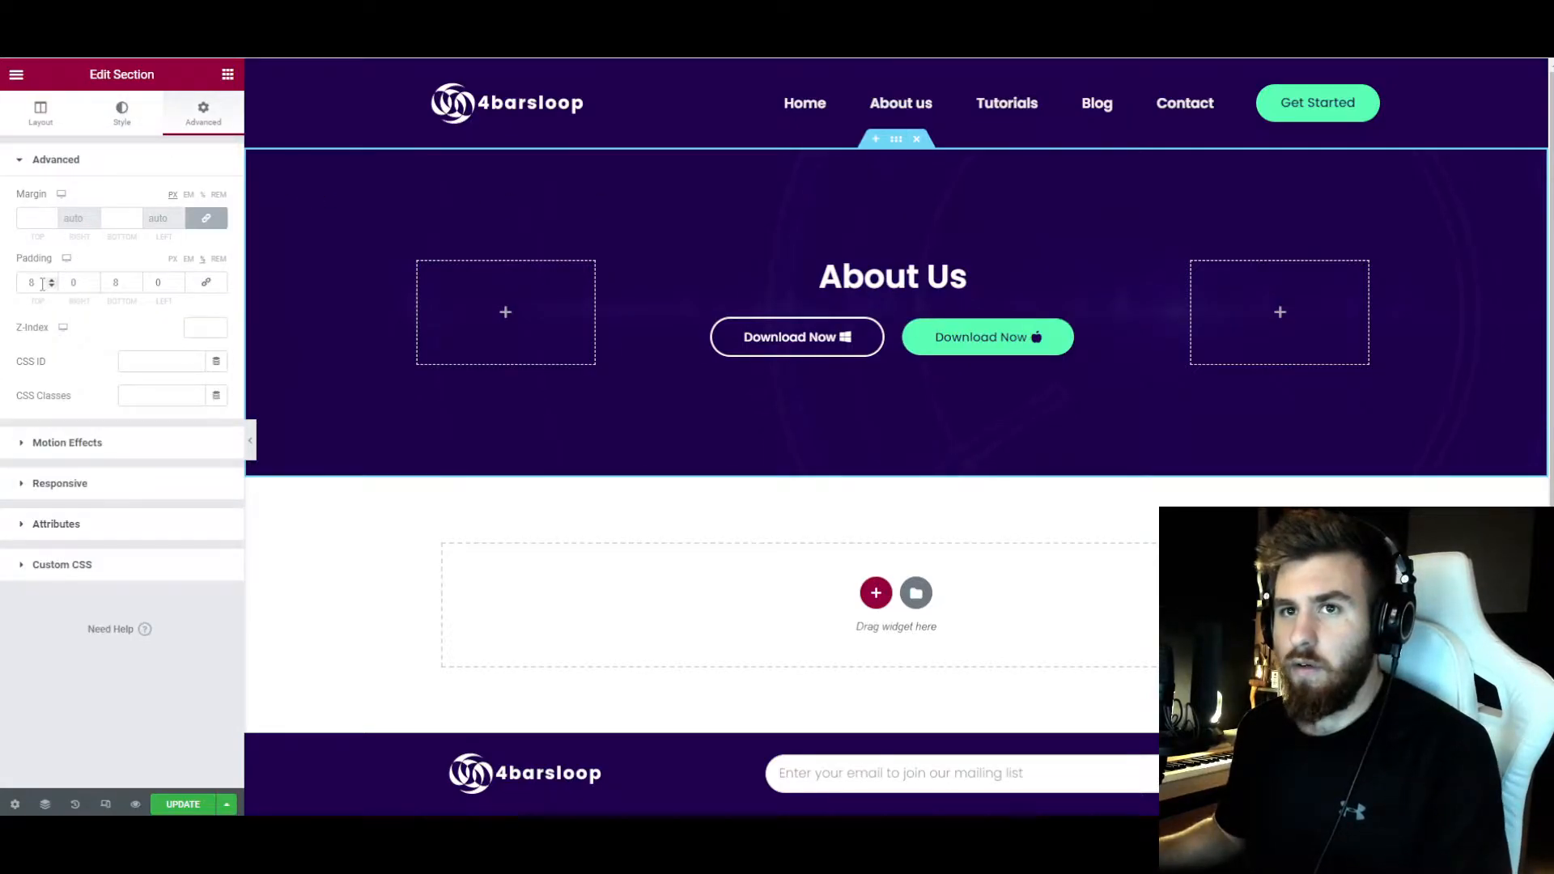
pyautogui.click(251, 441)
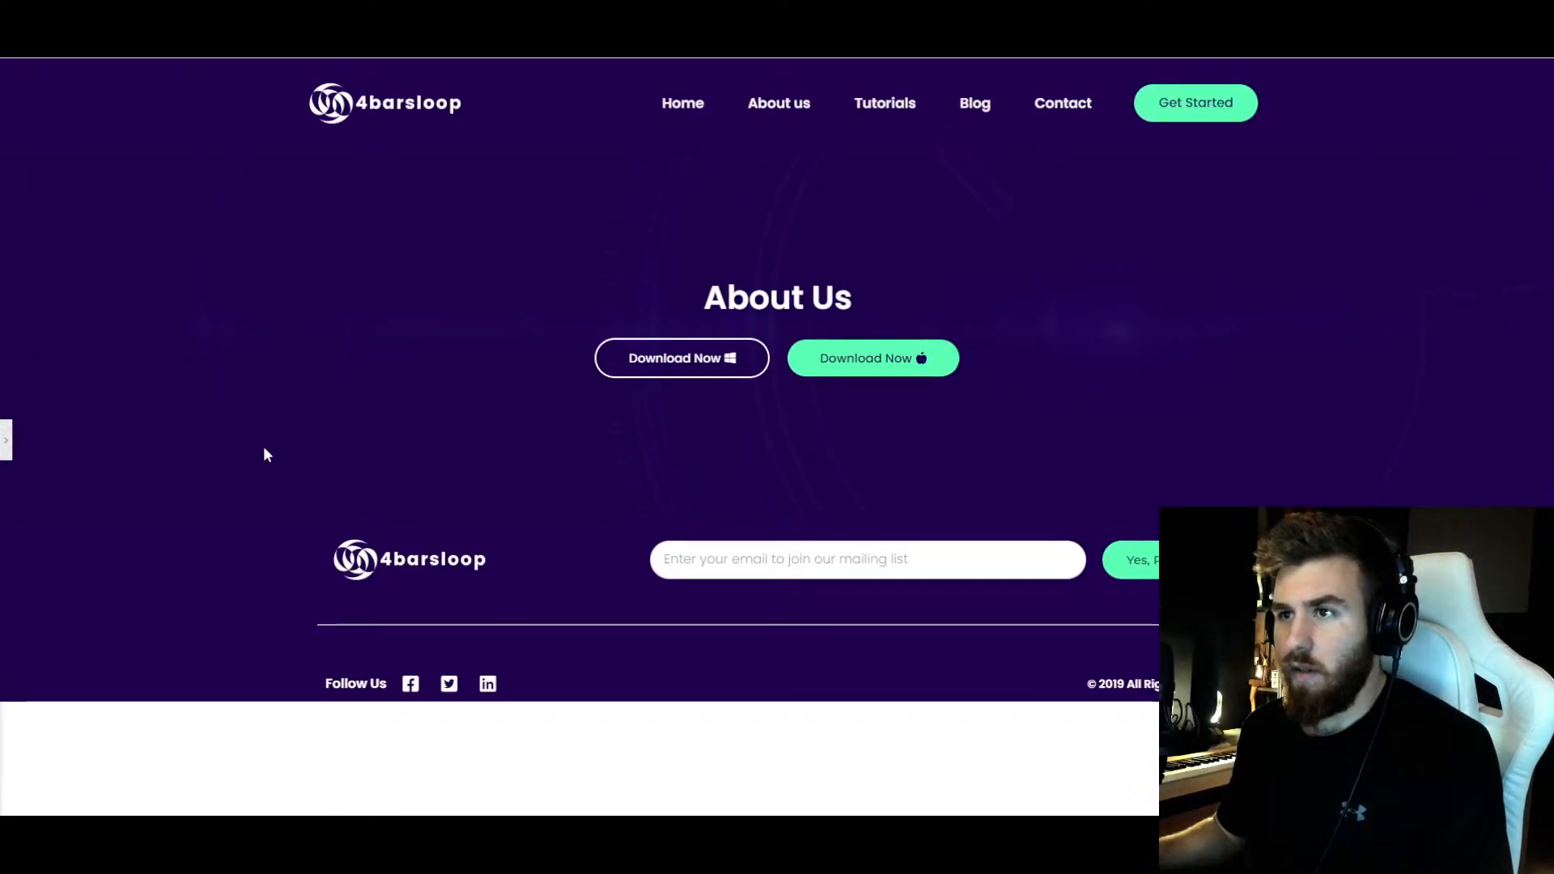
pyautogui.click(5, 439)
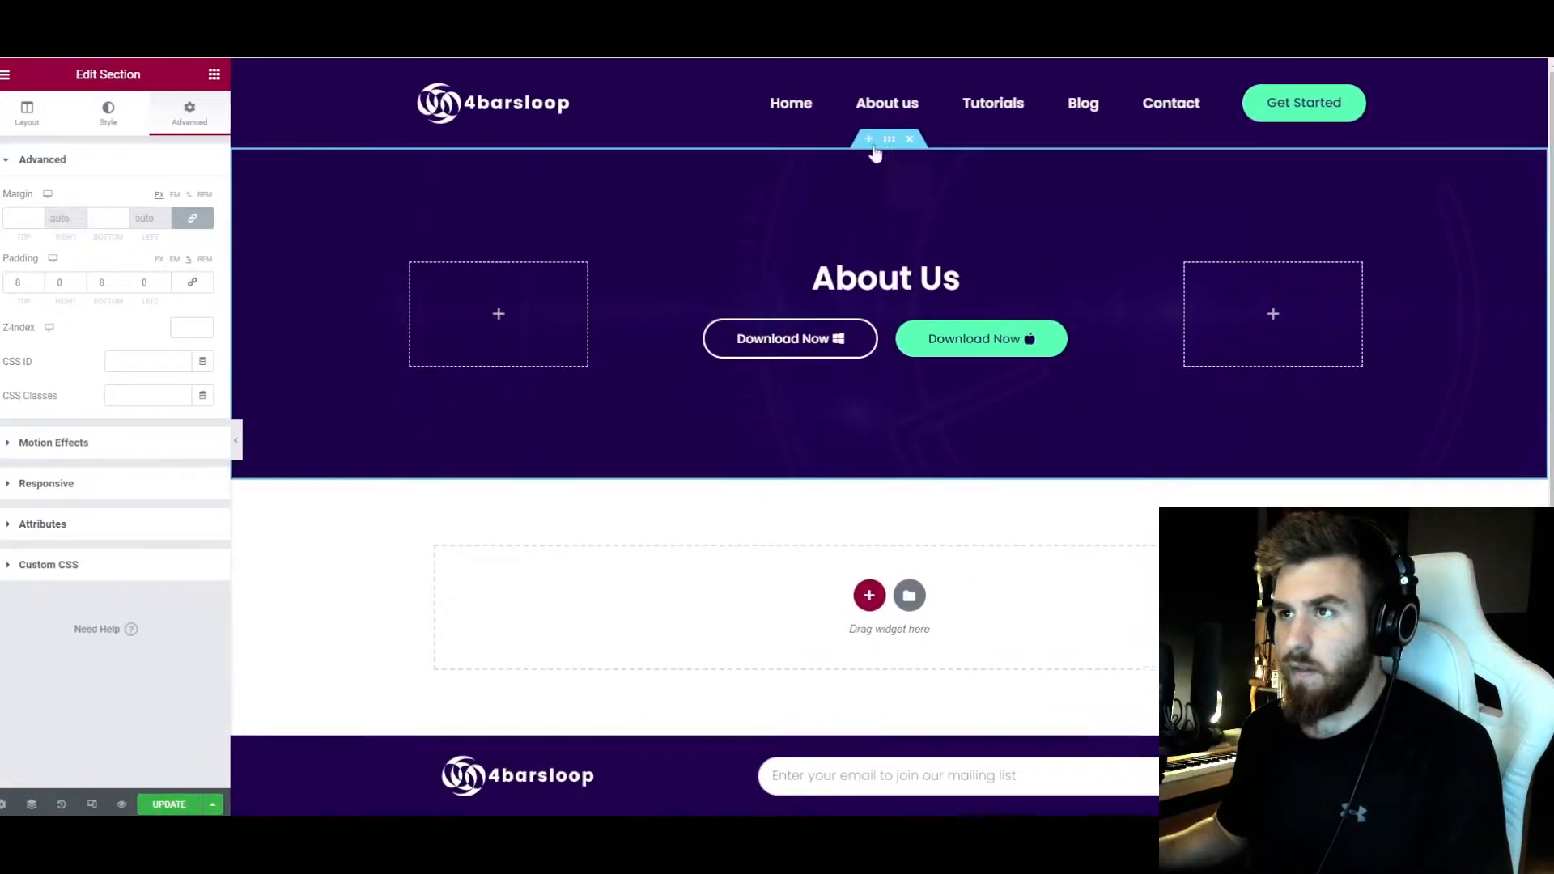
pyautogui.doubleClick(33, 284)
pyautogui.write('12')
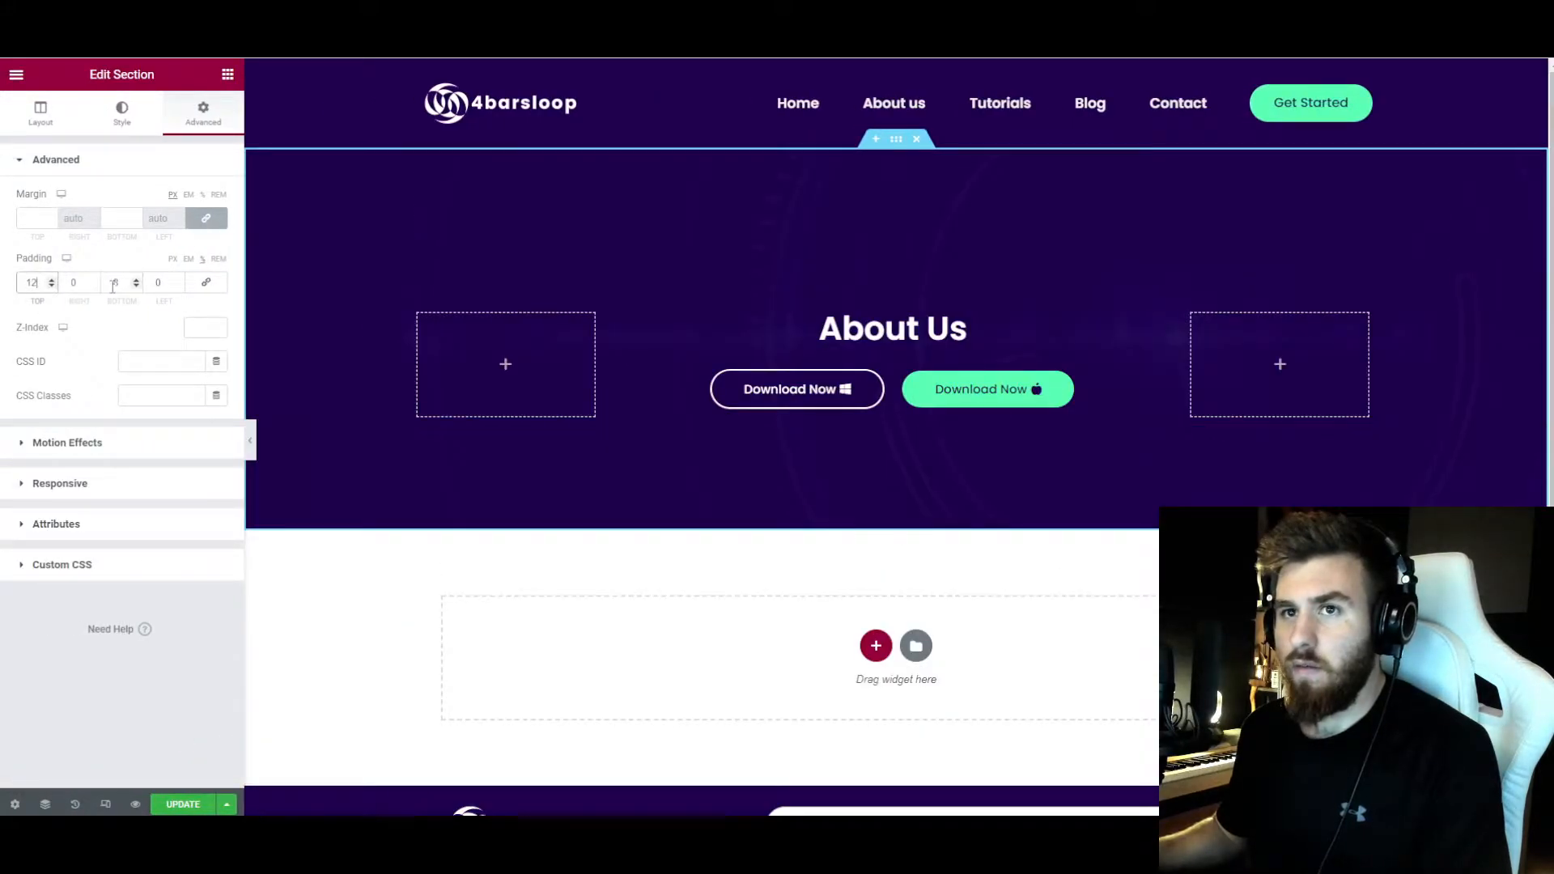
pyautogui.doubleClick(117, 283)
pyautogui.write('12')
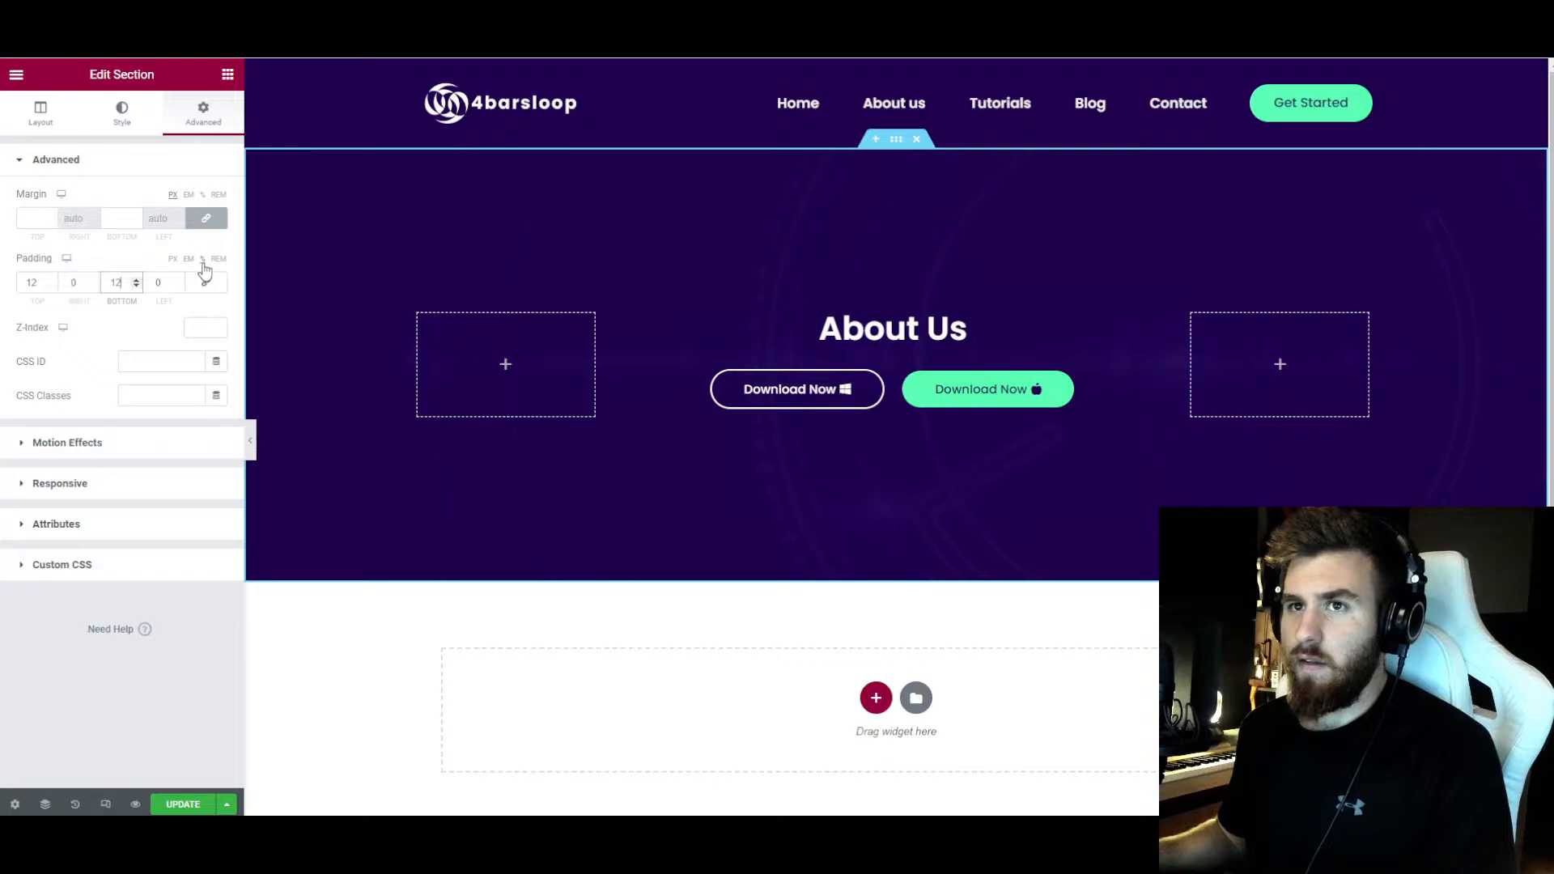
# - Add a Curve shape divider to the bottom edge of the hero section
pyautogui.click(130, 121)
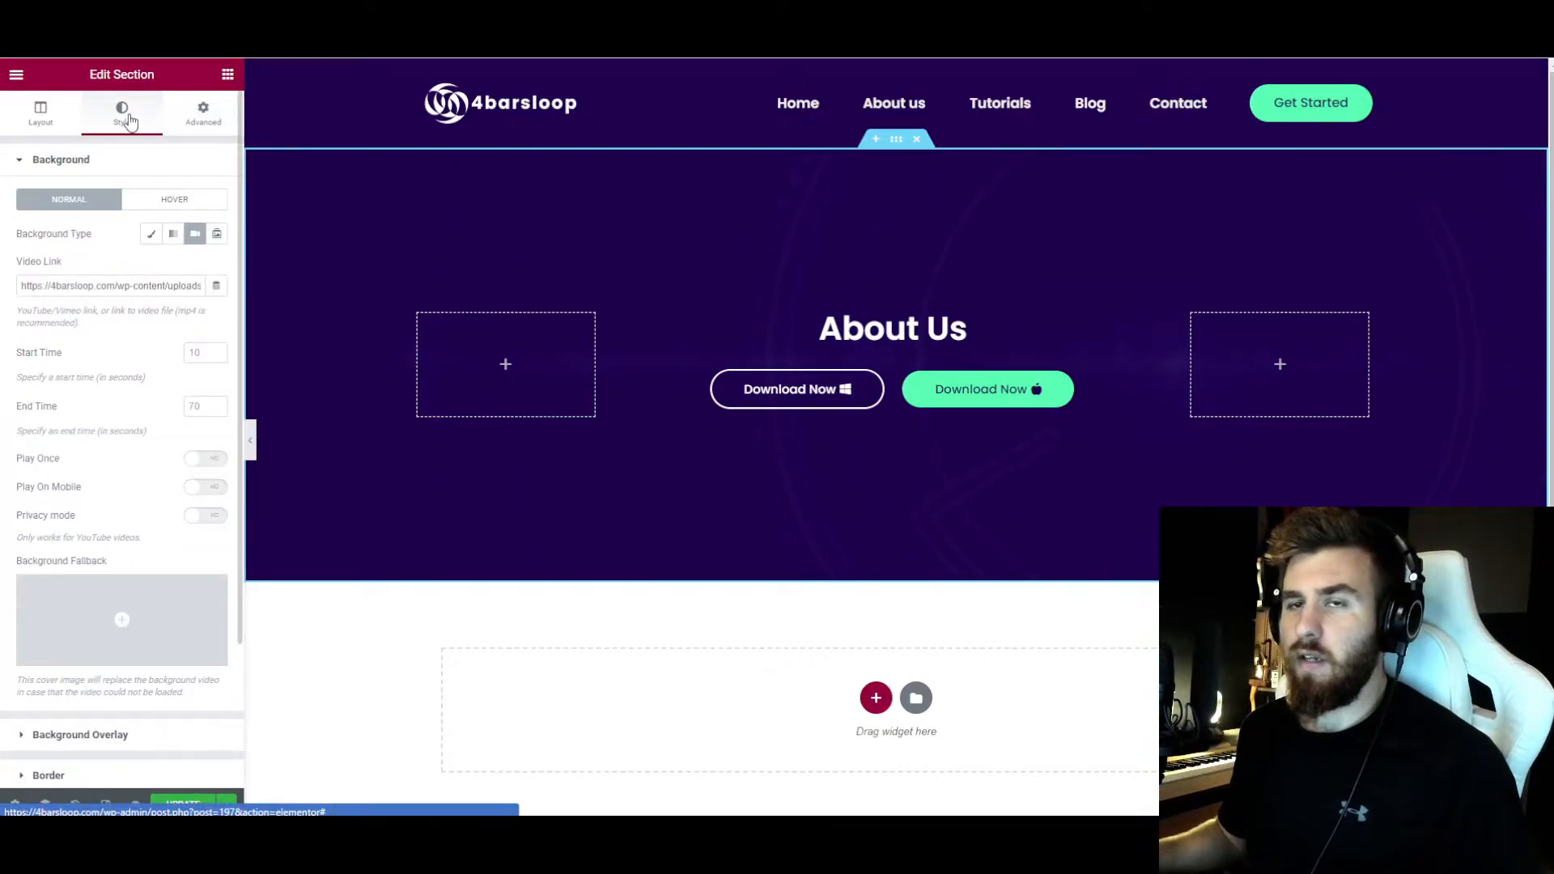
pyautogui.scroll(-2, 126, 405)
pyautogui.click(895, 143)
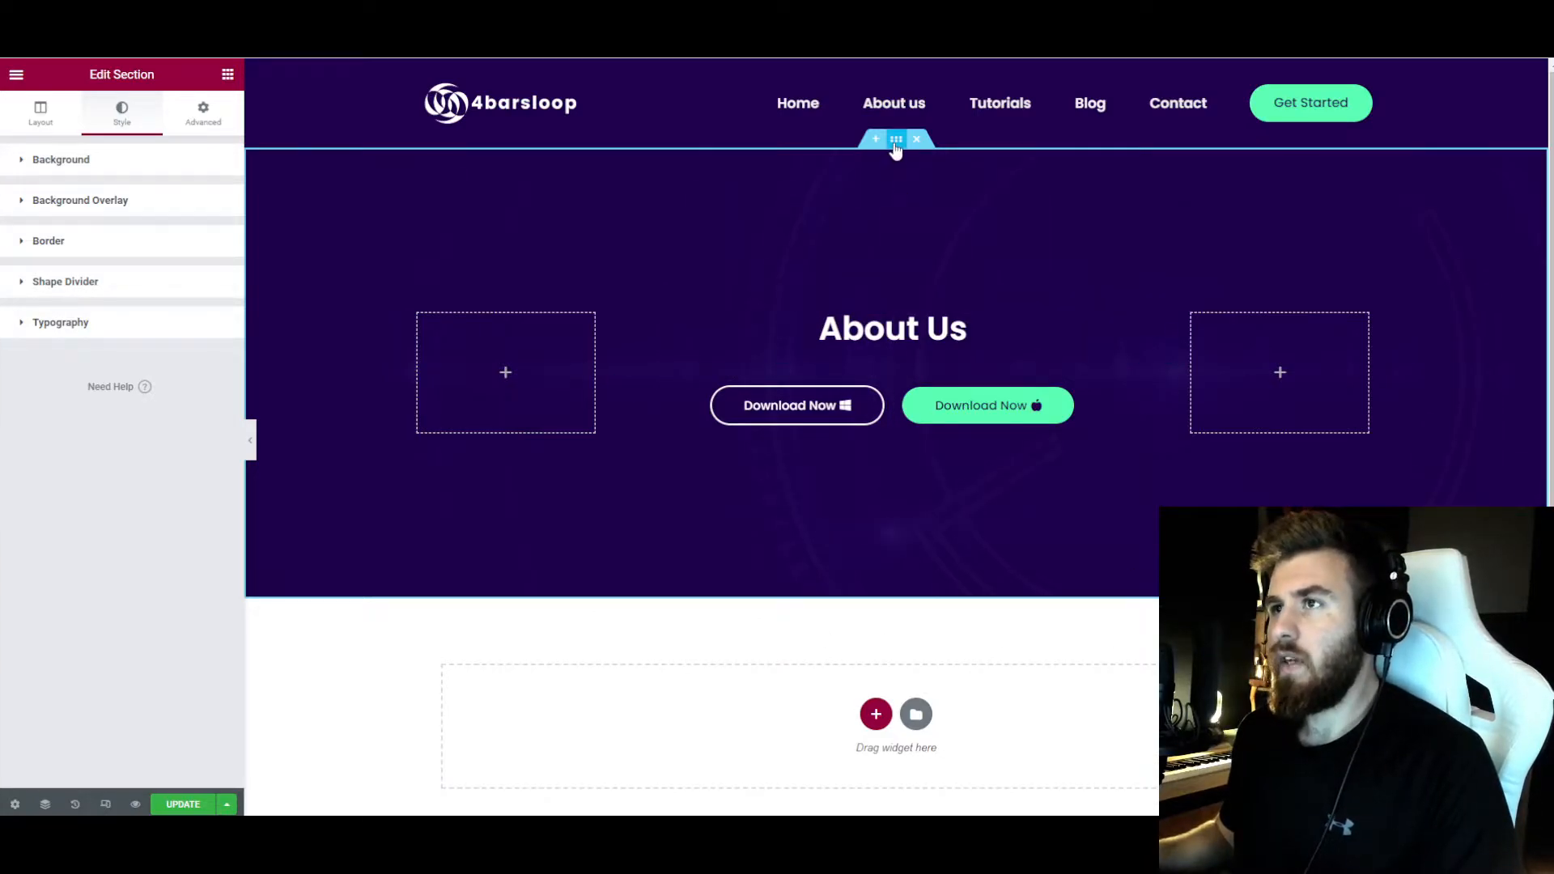
pyautogui.click(121, 281)
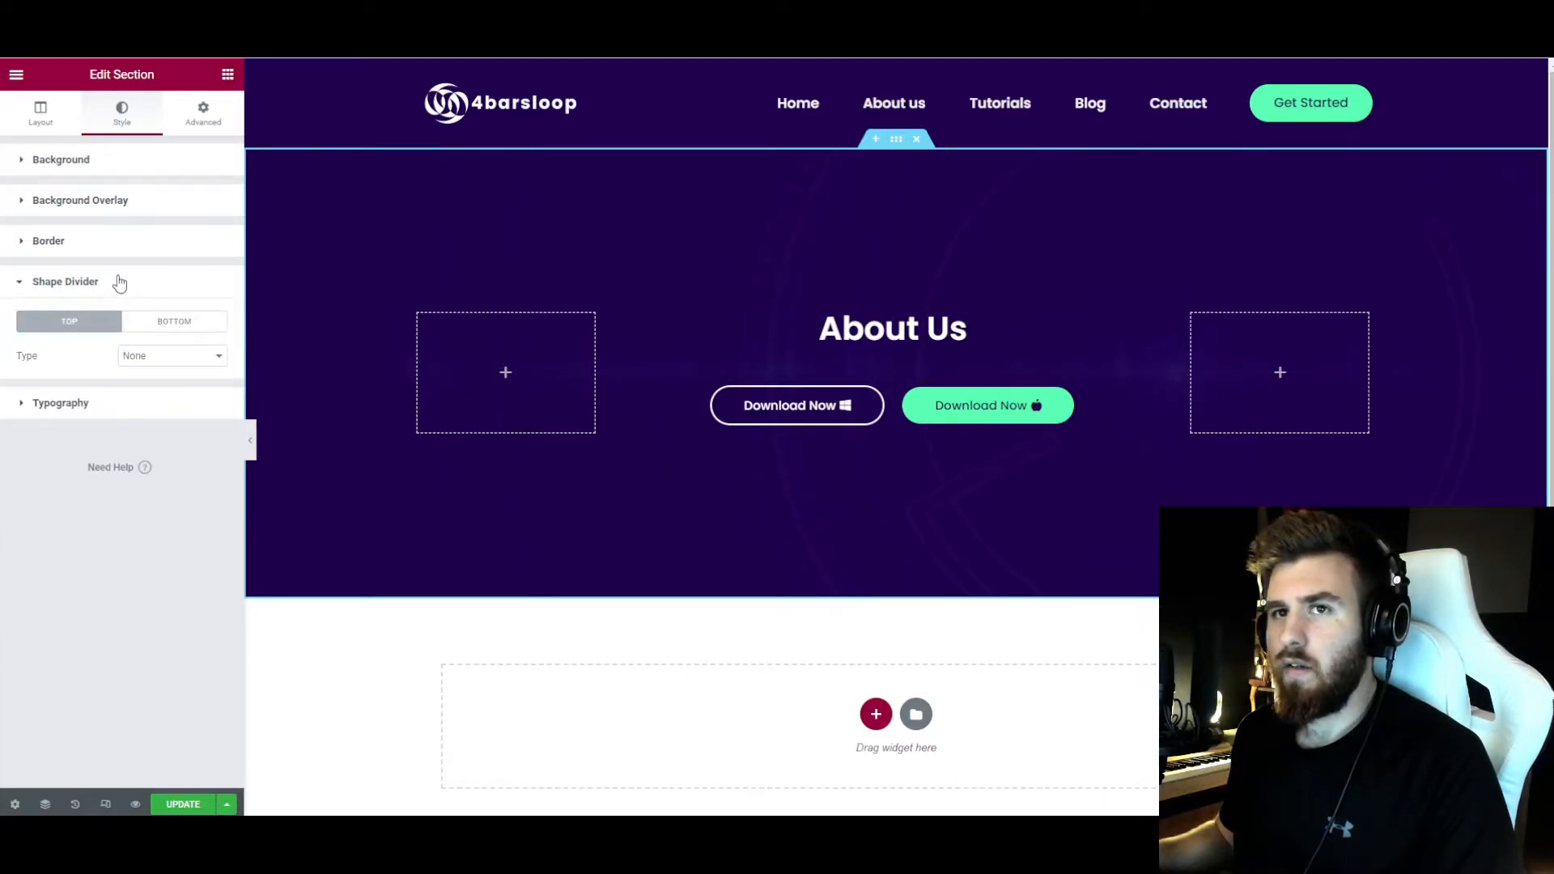
pyautogui.click(153, 328)
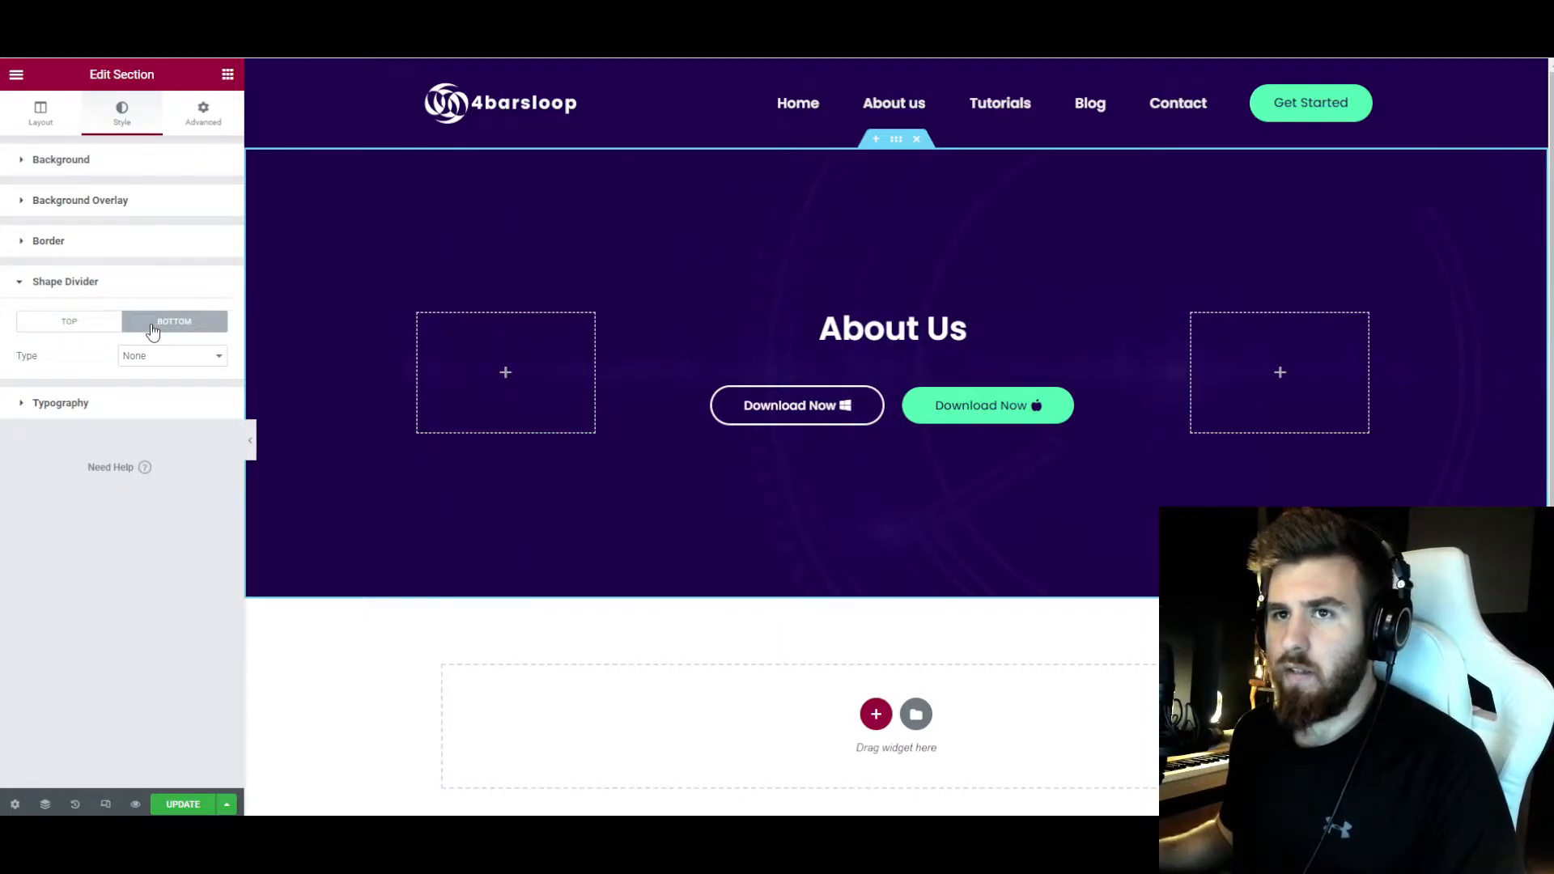
pyautogui.click(156, 359)
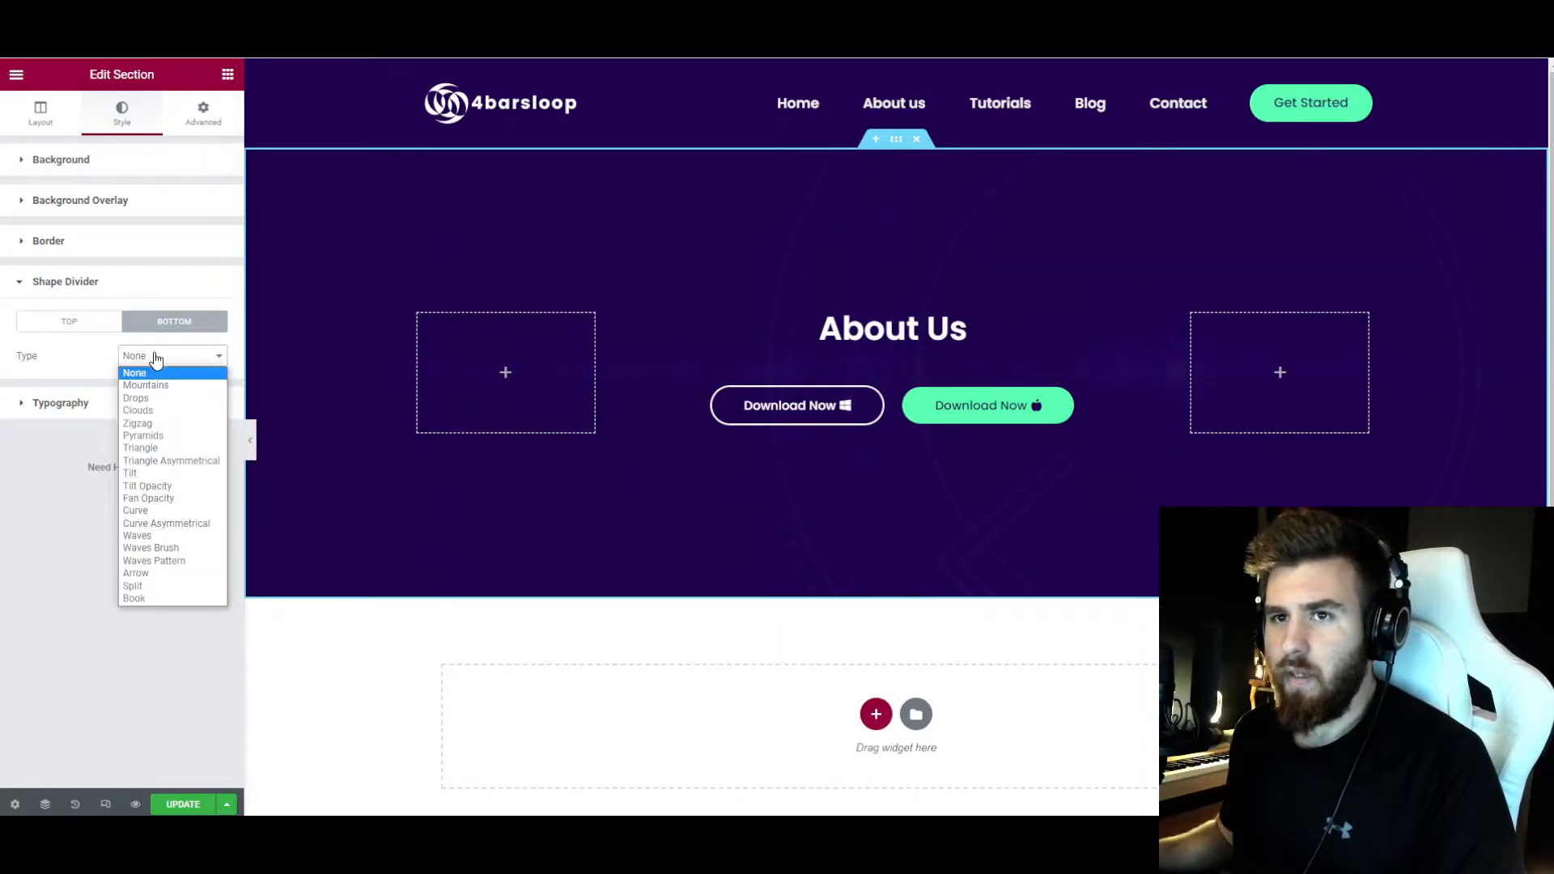
pyautogui.click(159, 510)
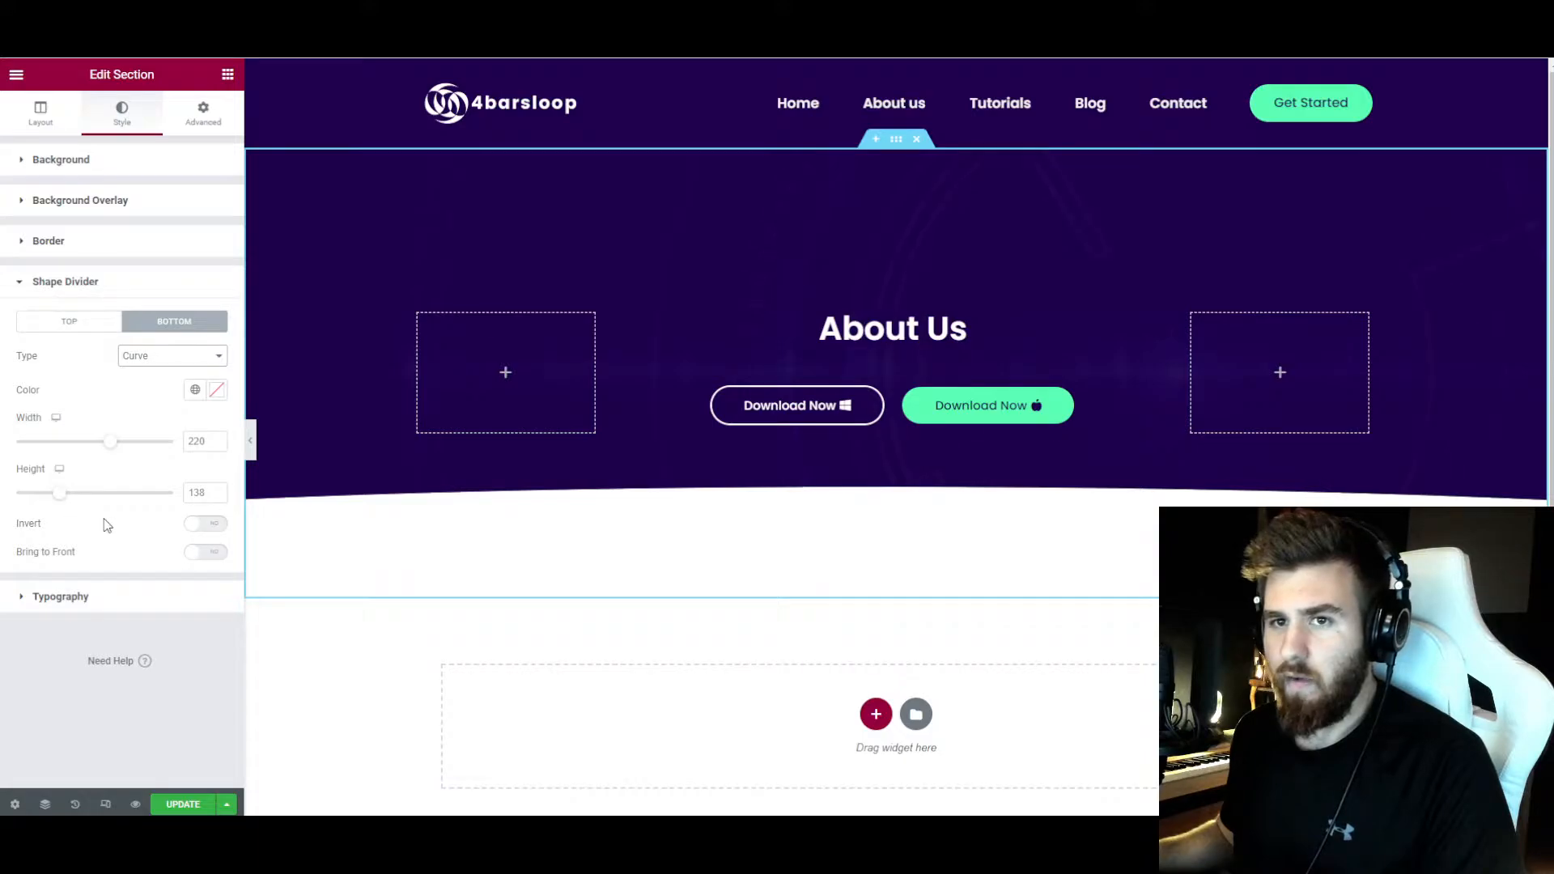
# - Invert the section's bottom curve divider and set its height to 60 and its width to 100
pyautogui.click(211, 527)
pyautogui.moveTo(59, 492)
pyautogui.mouseDown()
pyautogui.moveTo(128, 506)
pyautogui.moveTo(44, 502)
pyautogui.mouseUp()
pyautogui.write('60')
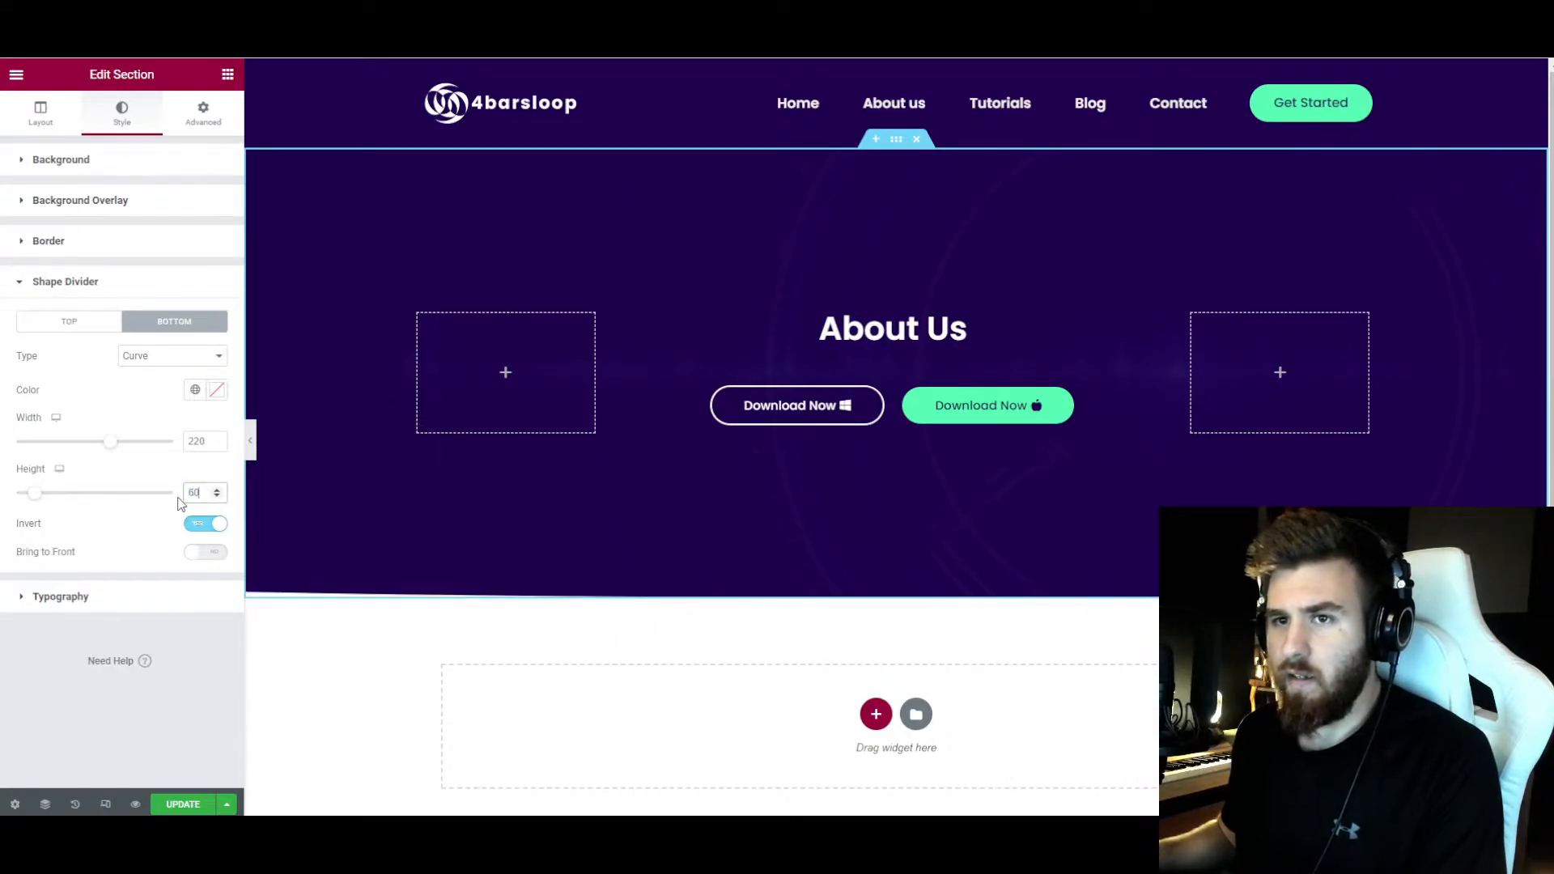
pyautogui.moveTo(109, 442); pyautogui.dragTo(12, 455)
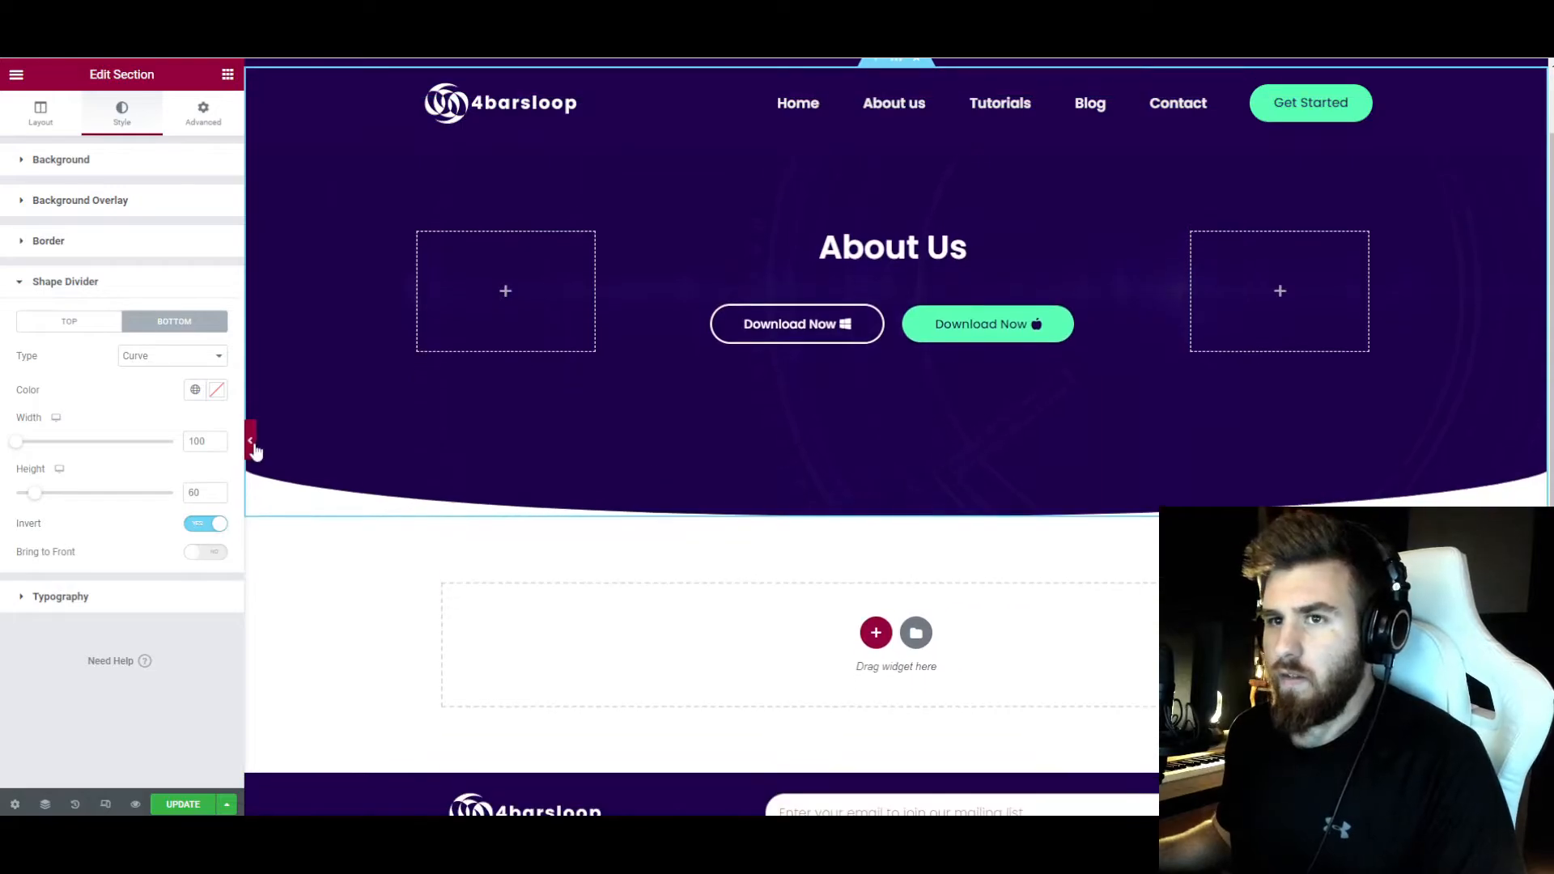
pyautogui.click(250, 441)
pyautogui.click(8, 444)
pyautogui.scroll(-3, 847, 535)
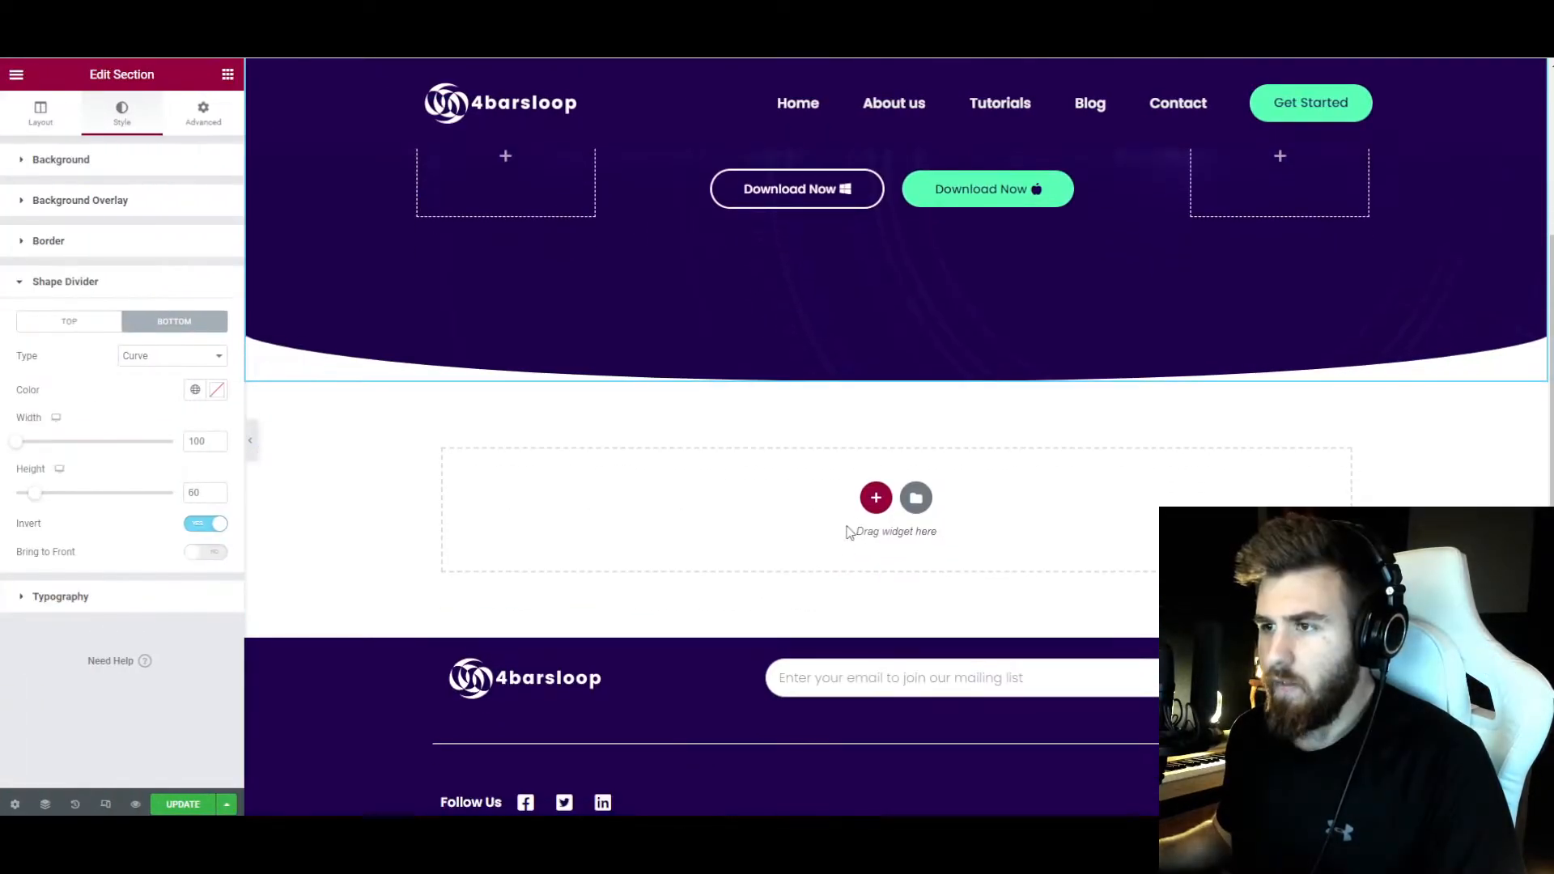
# - Add a new section with two equal columns below the hero section
pyautogui.click(874, 500)
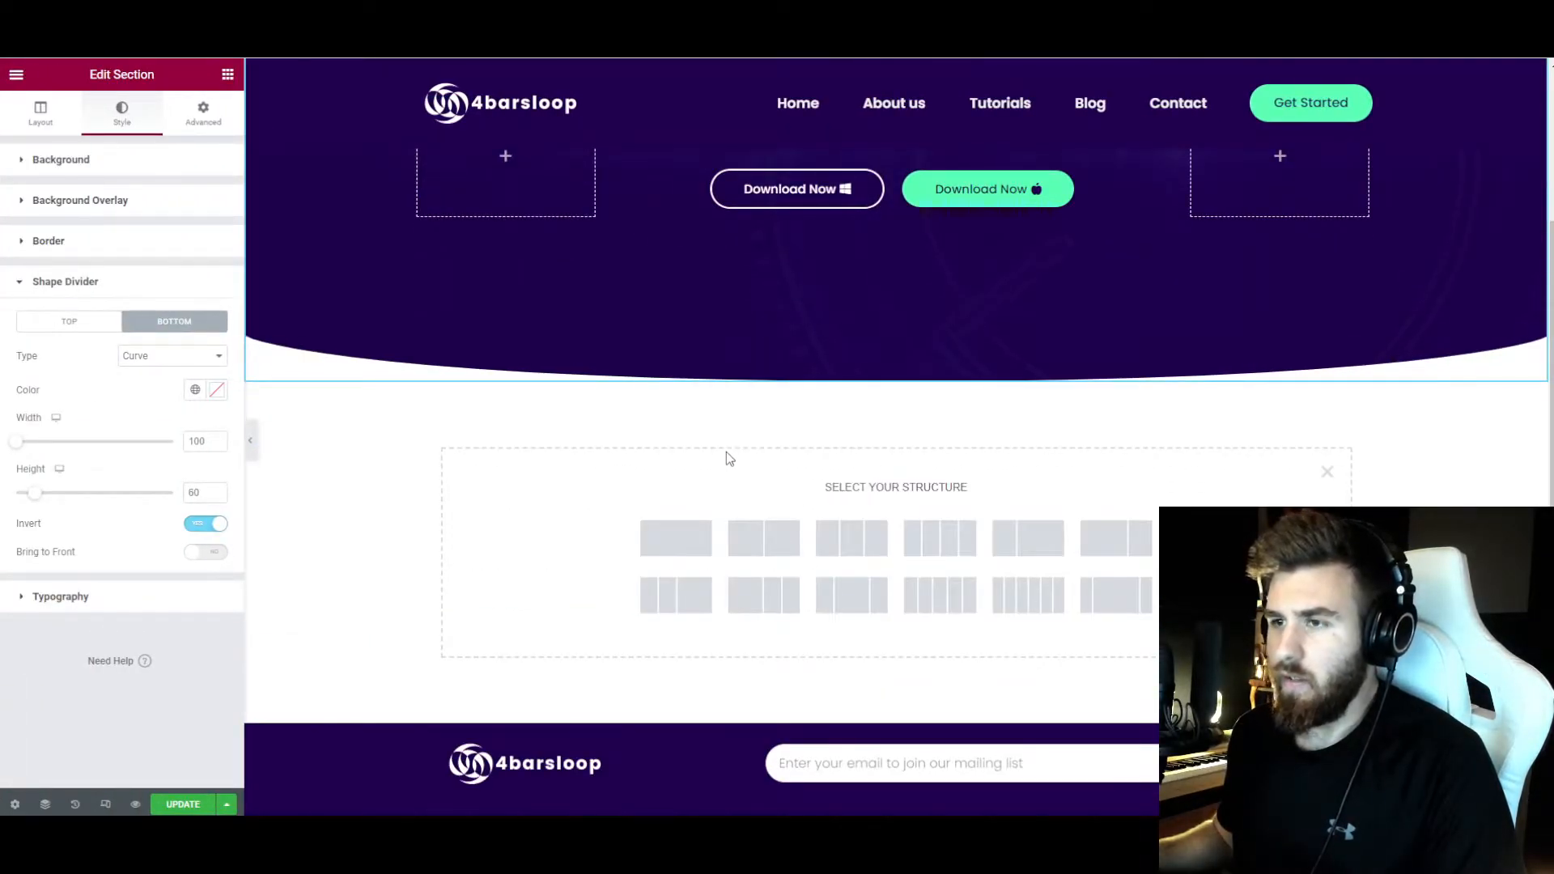
pyautogui.click(753, 544)
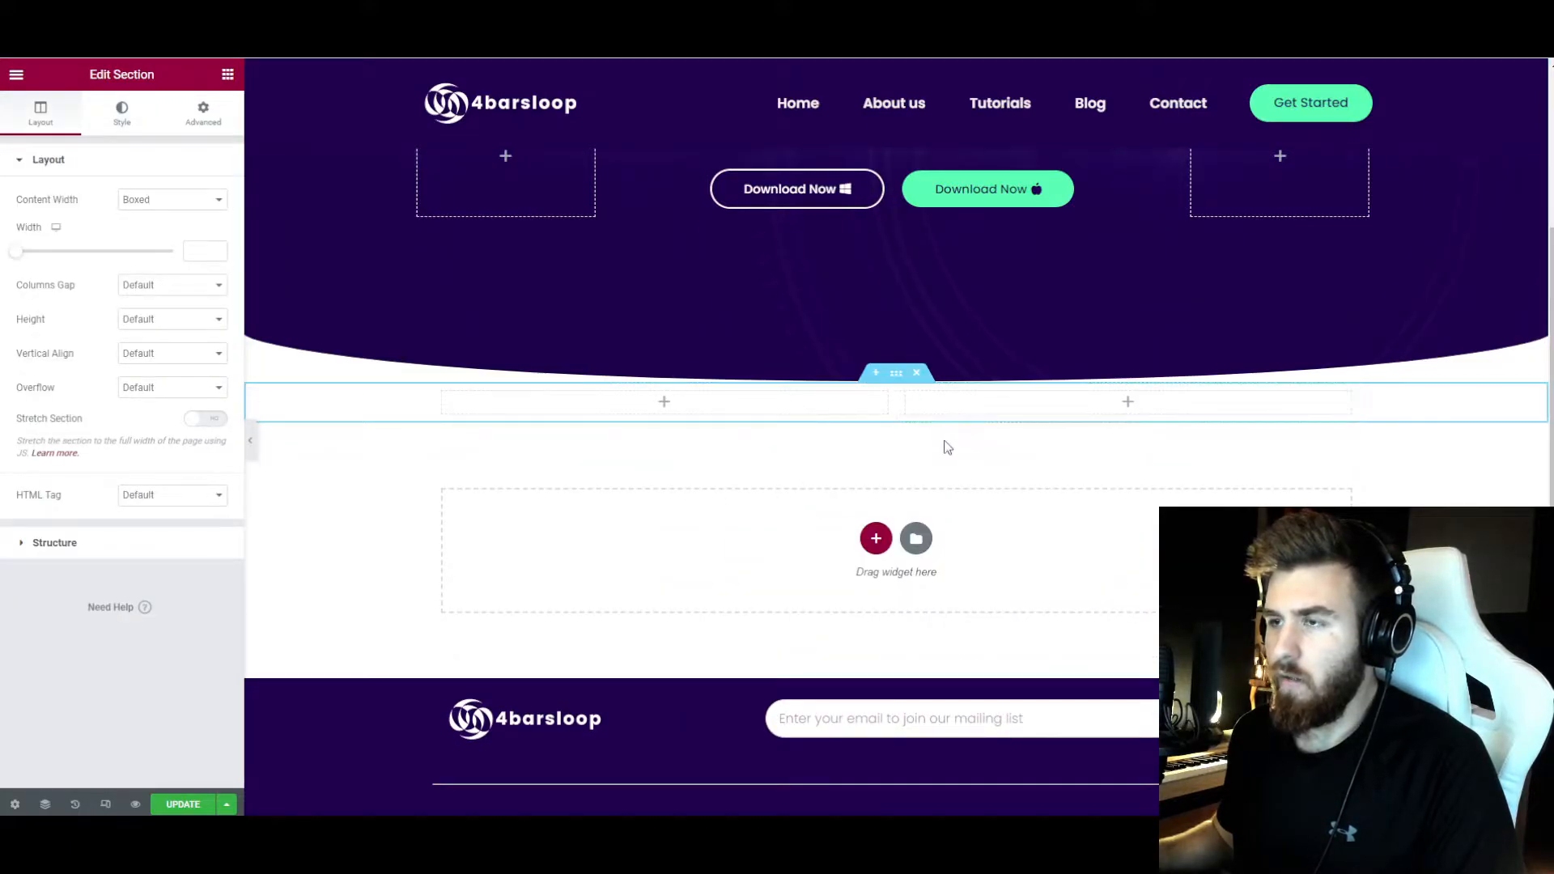
pyautogui.scroll(1, 947, 448)
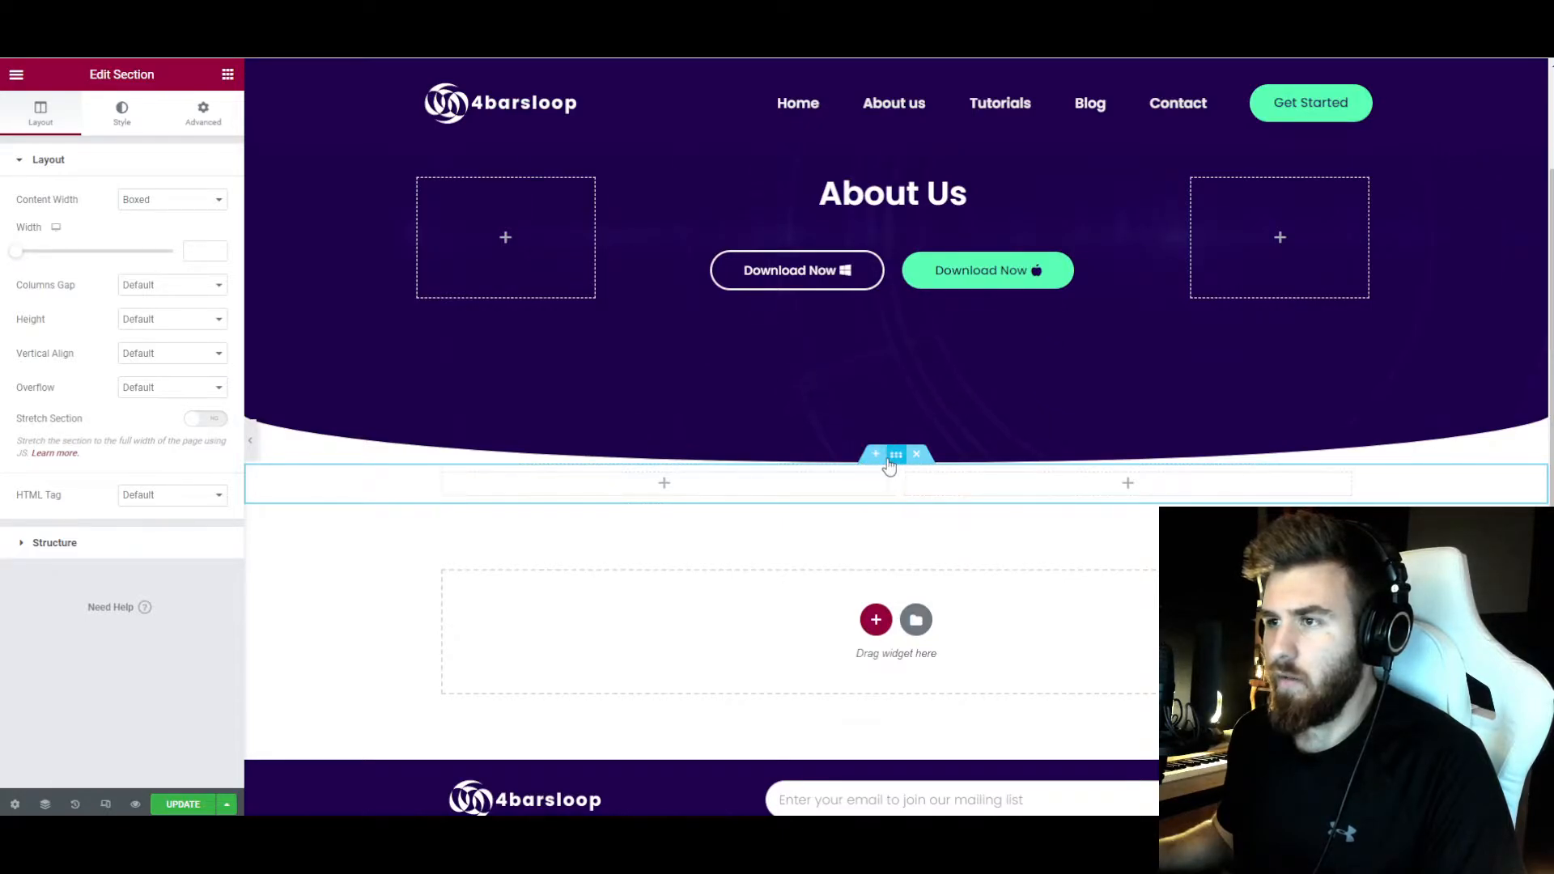
# - Set the two-column section's padding to 56 px at the top and 50 px at the bottom, with the sides at 0
pyautogui.click(201, 113)
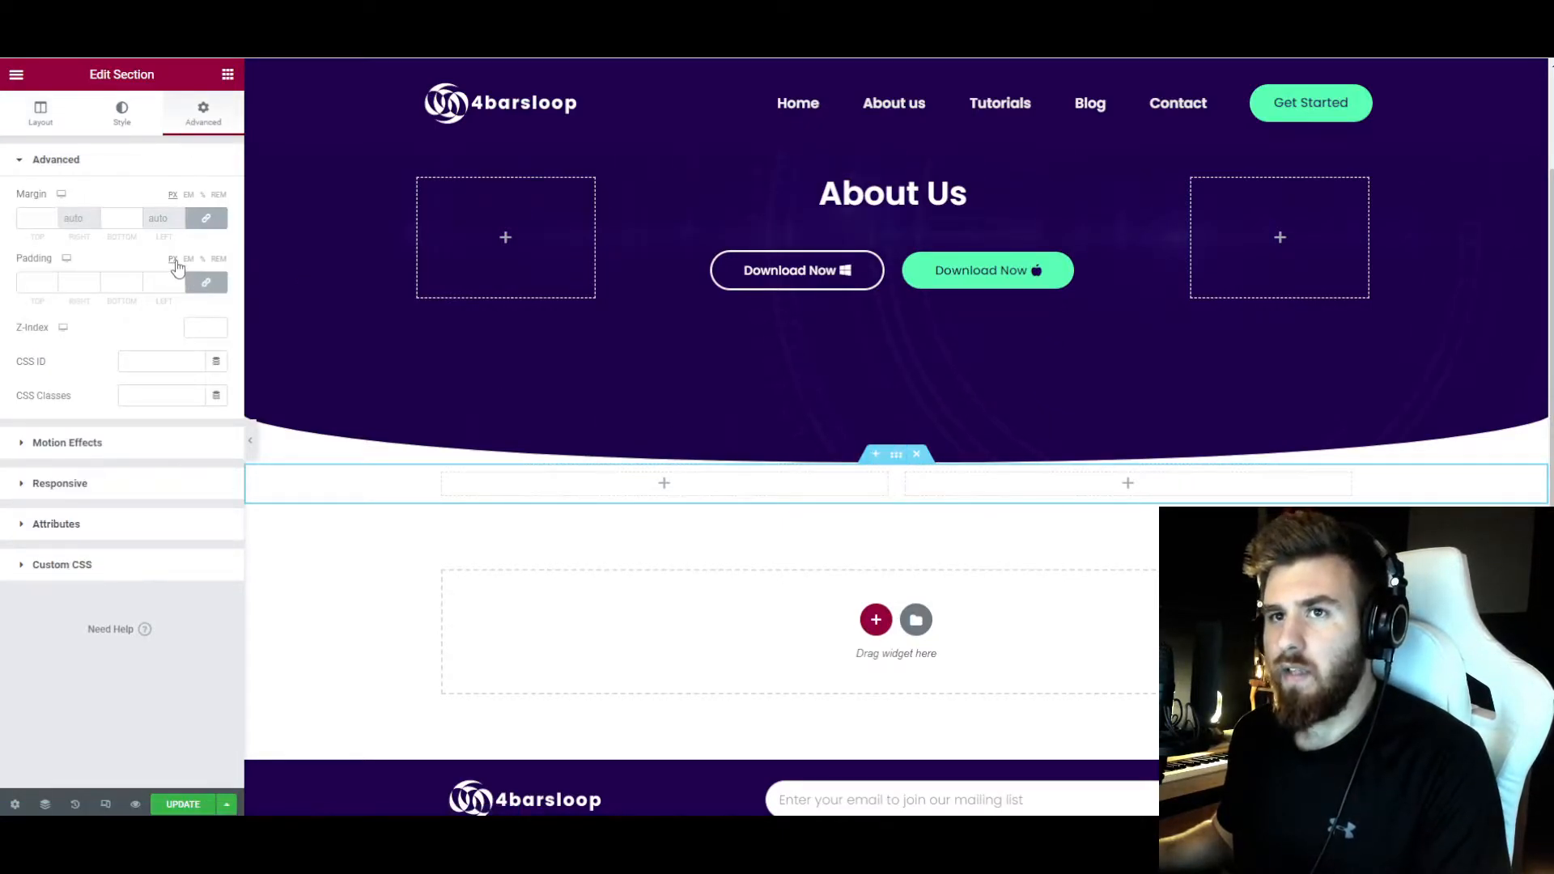
pyautogui.click(204, 284)
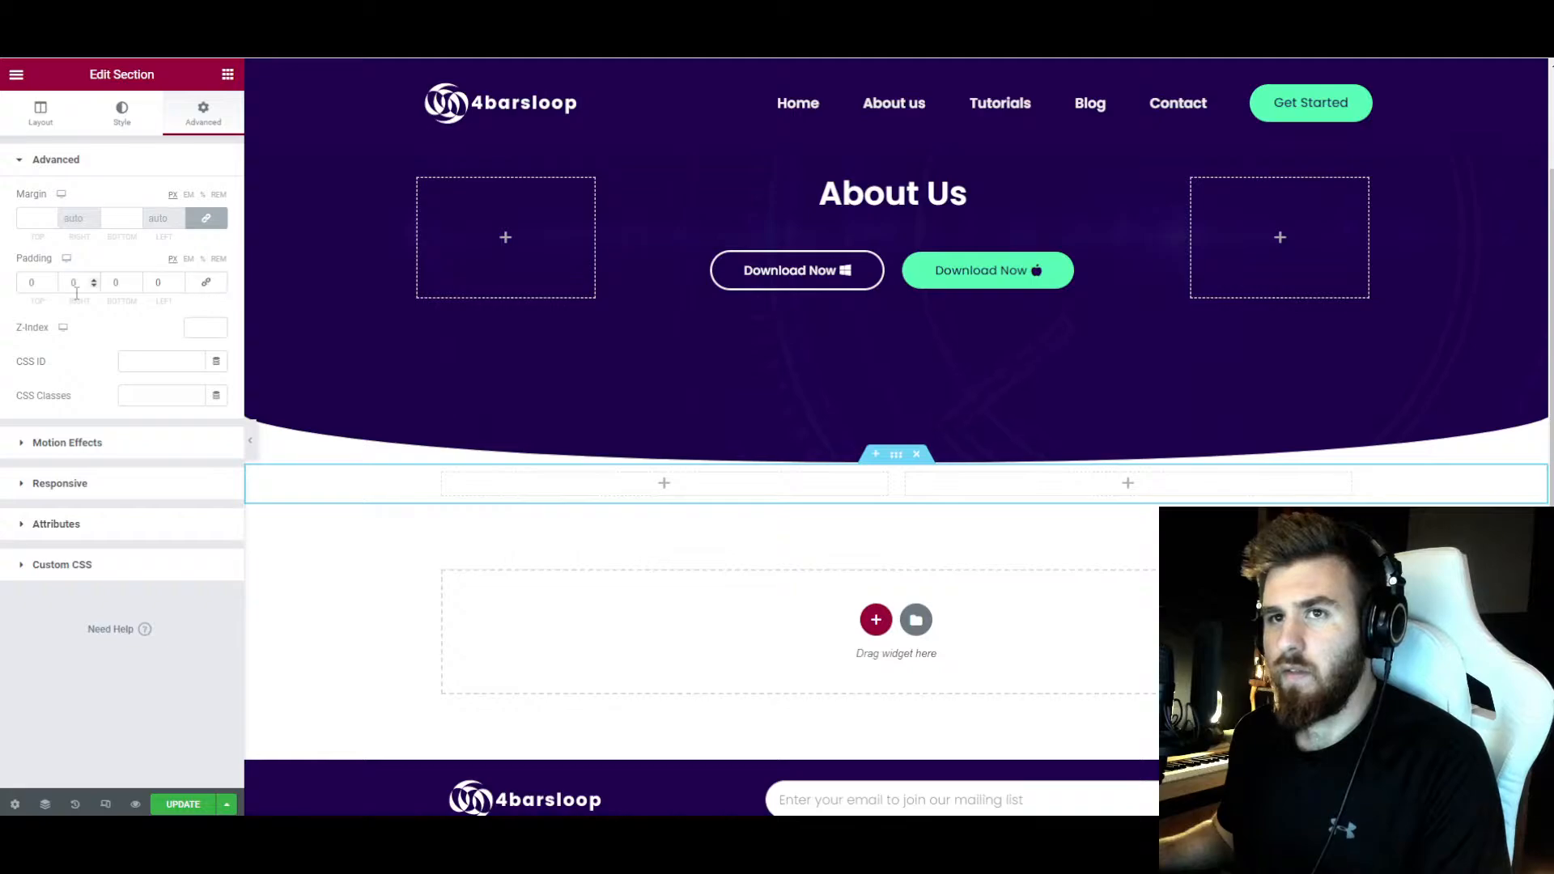
pyautogui.write('56')
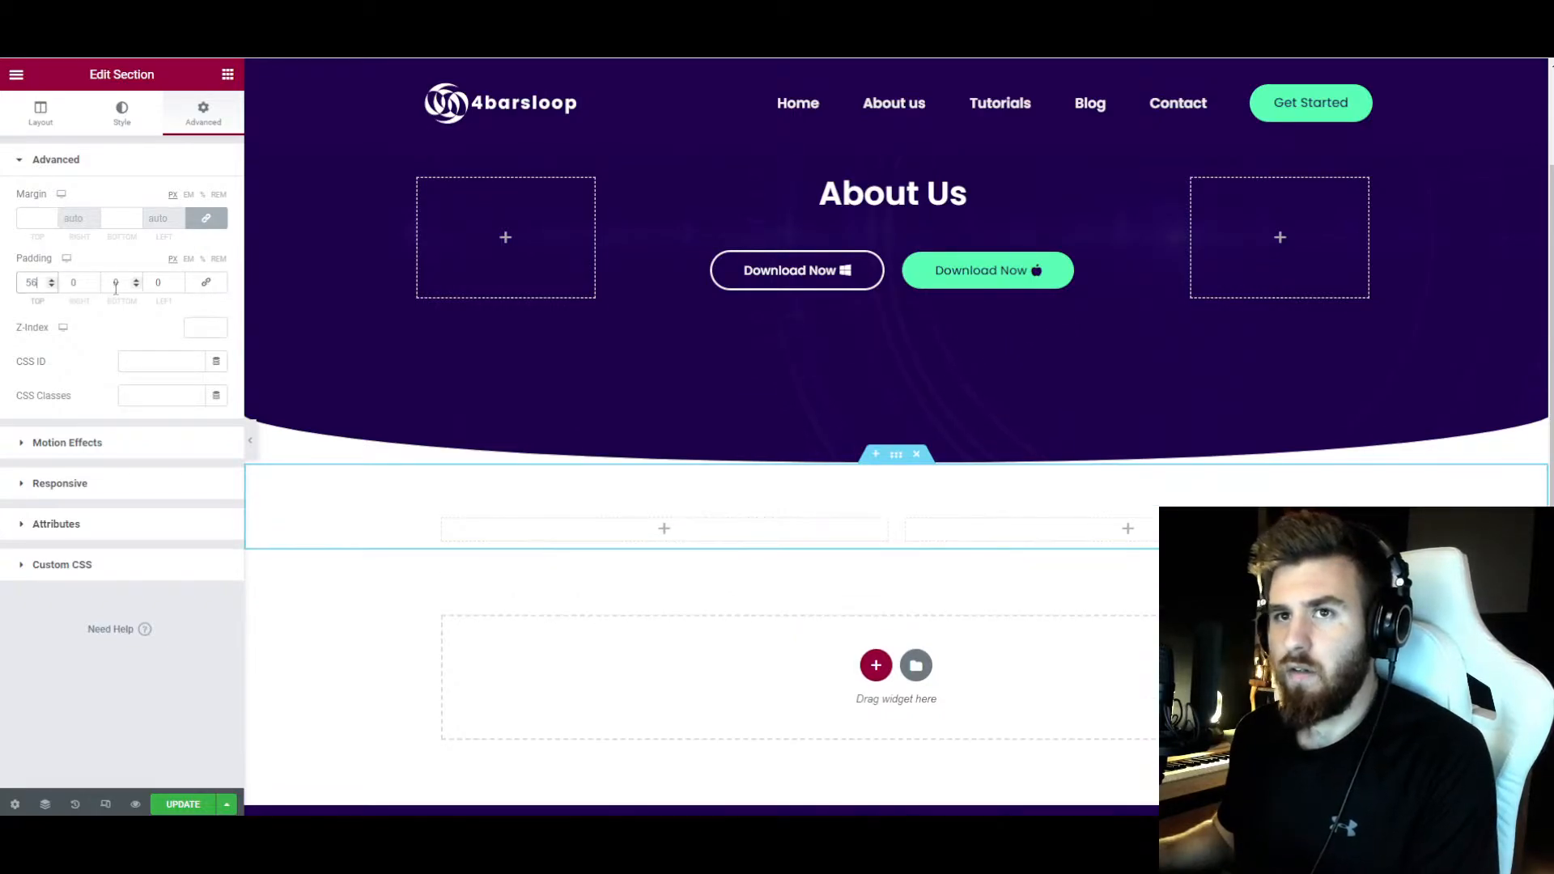
pyautogui.doubleClick(115, 282)
pyautogui.write('50')
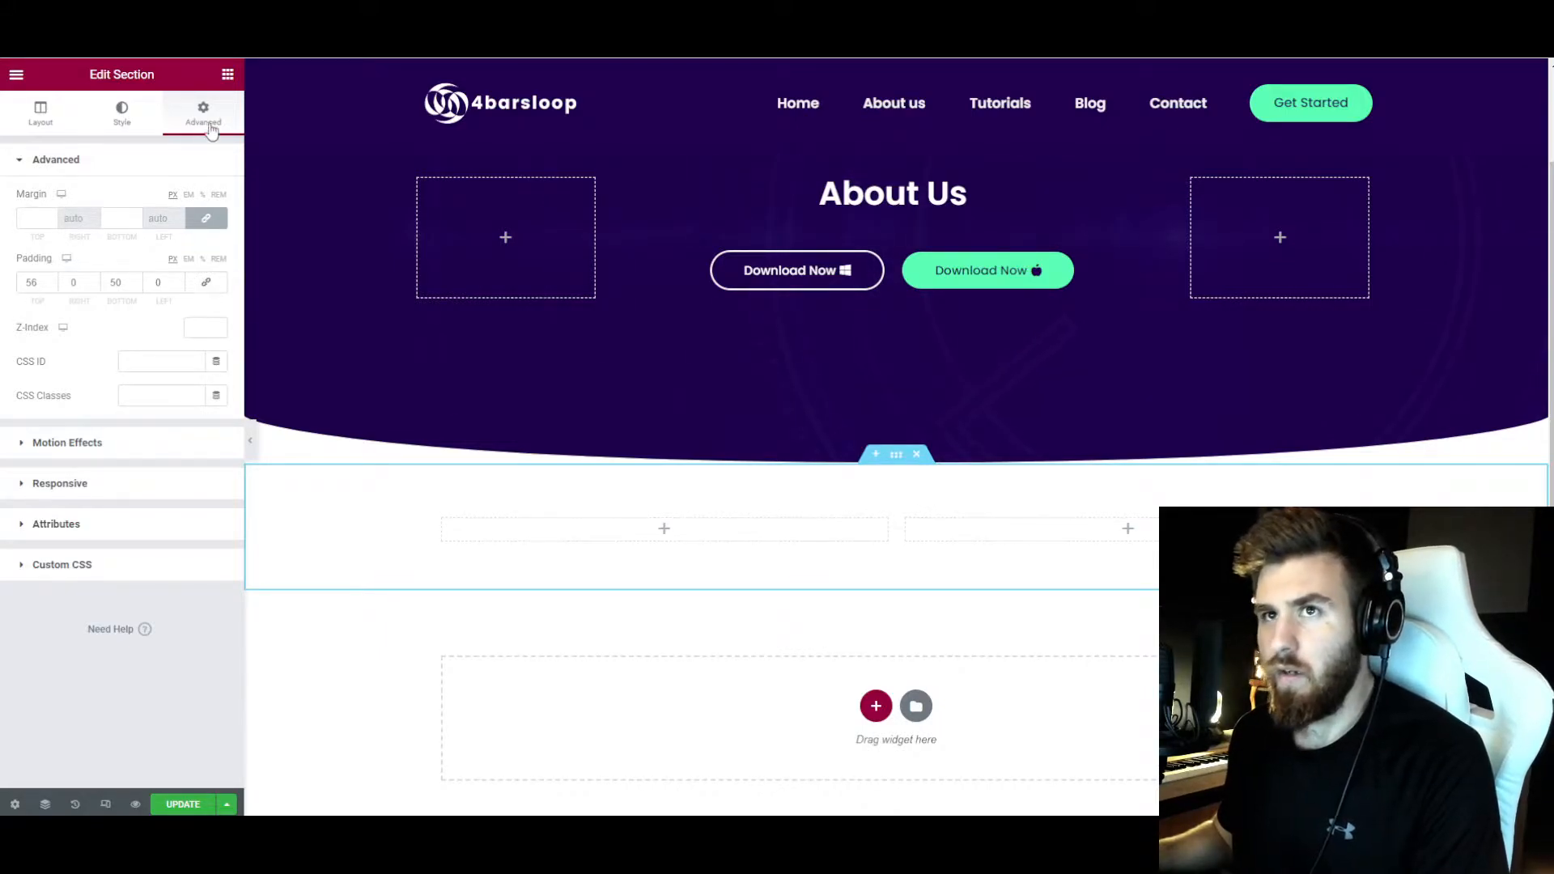
pyautogui.click(227, 76)
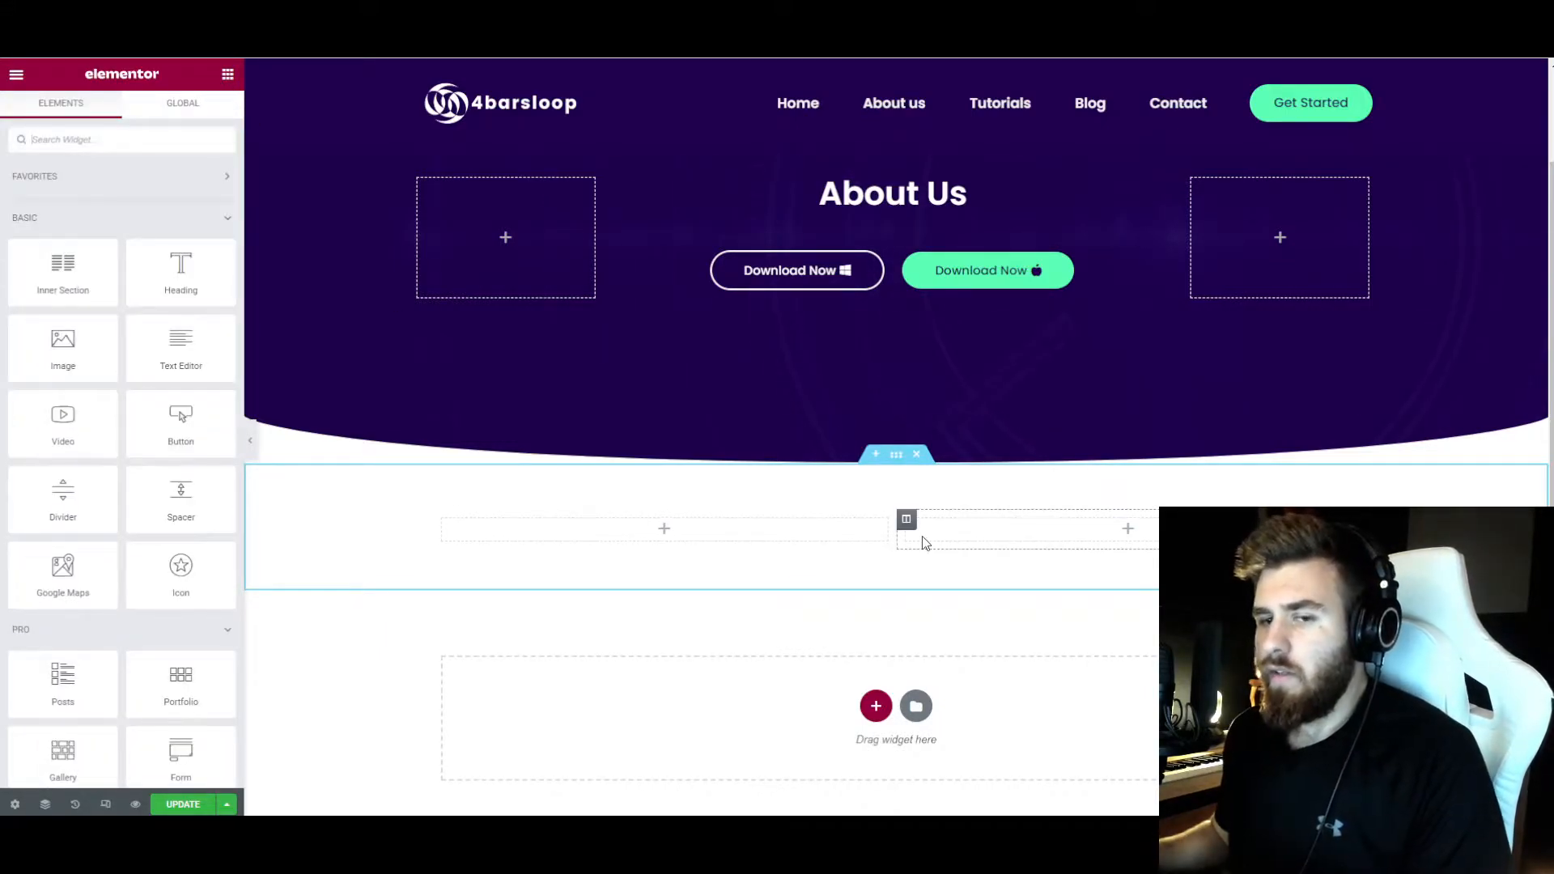
pyautogui.scroll(2, 827, 521)
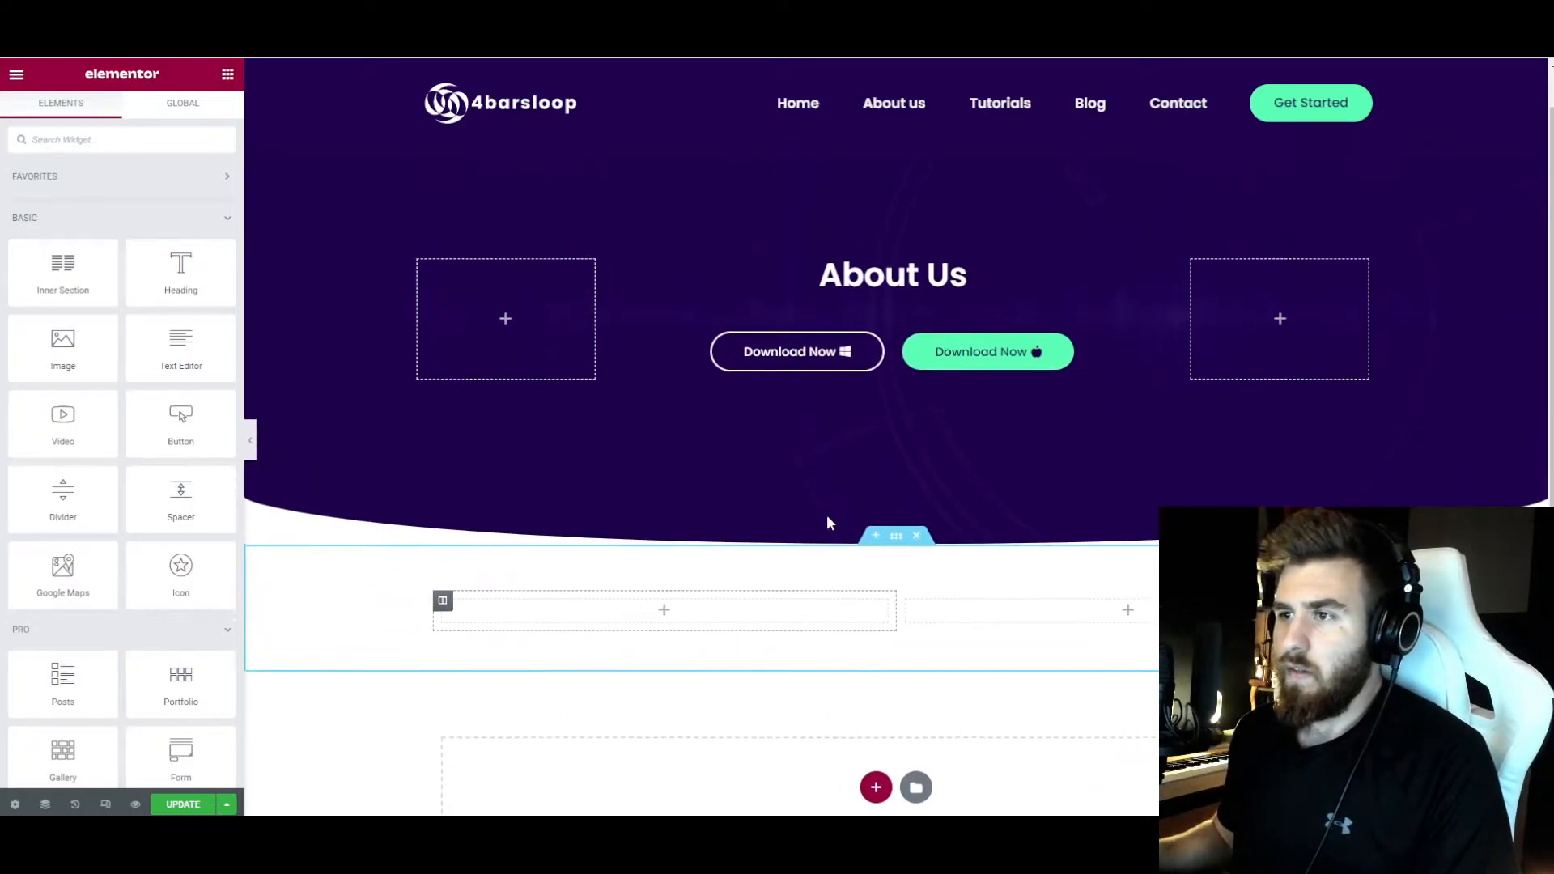
pyautogui.scroll(-1, 827, 517)
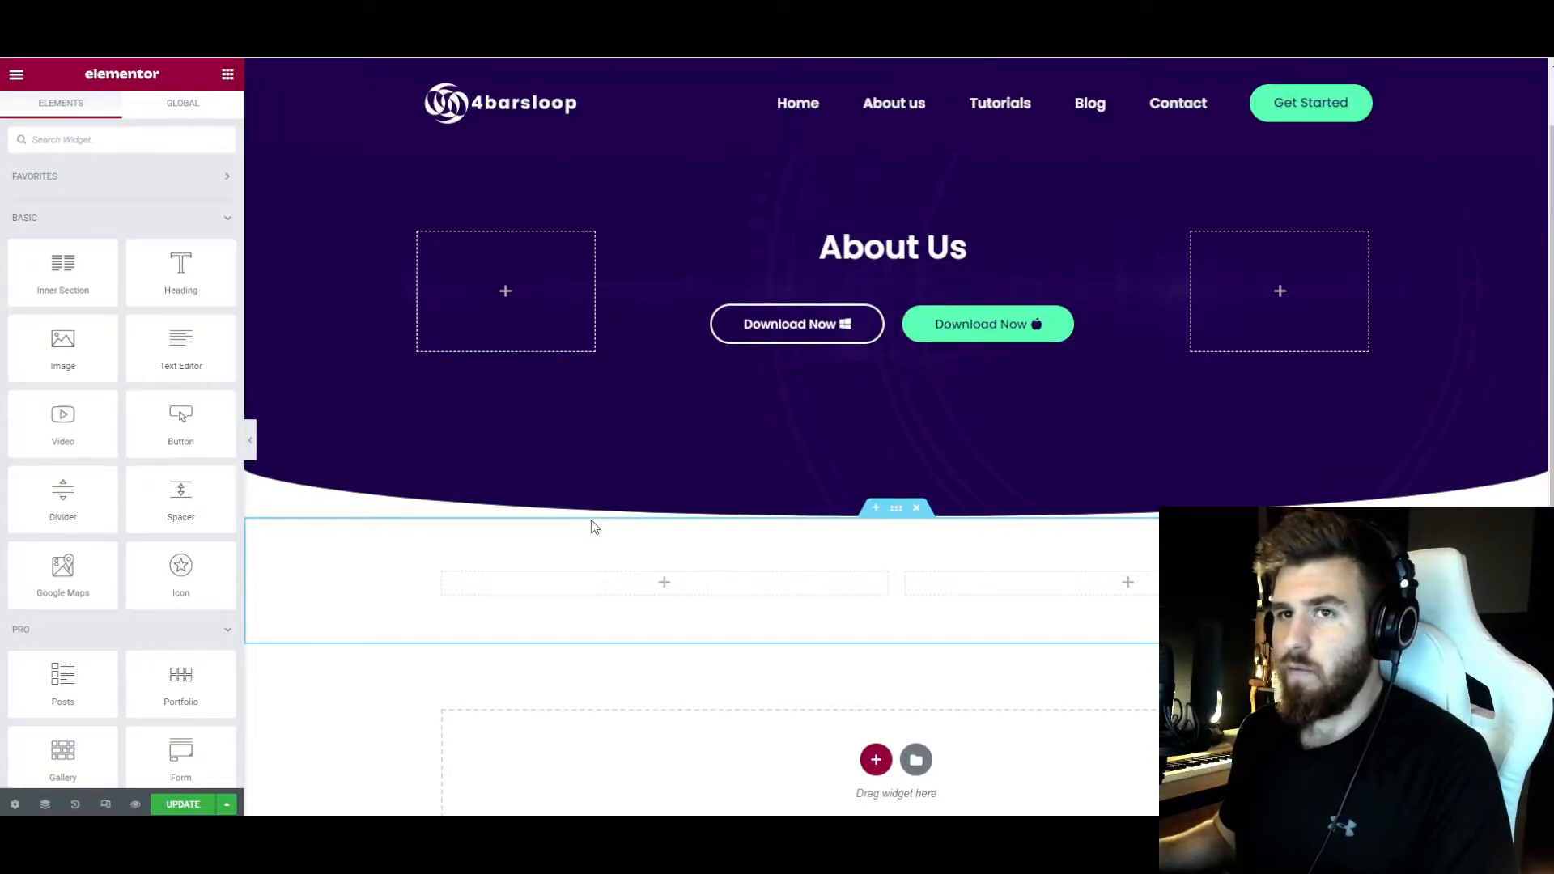
pyautogui.scroll(1, 590, 527)
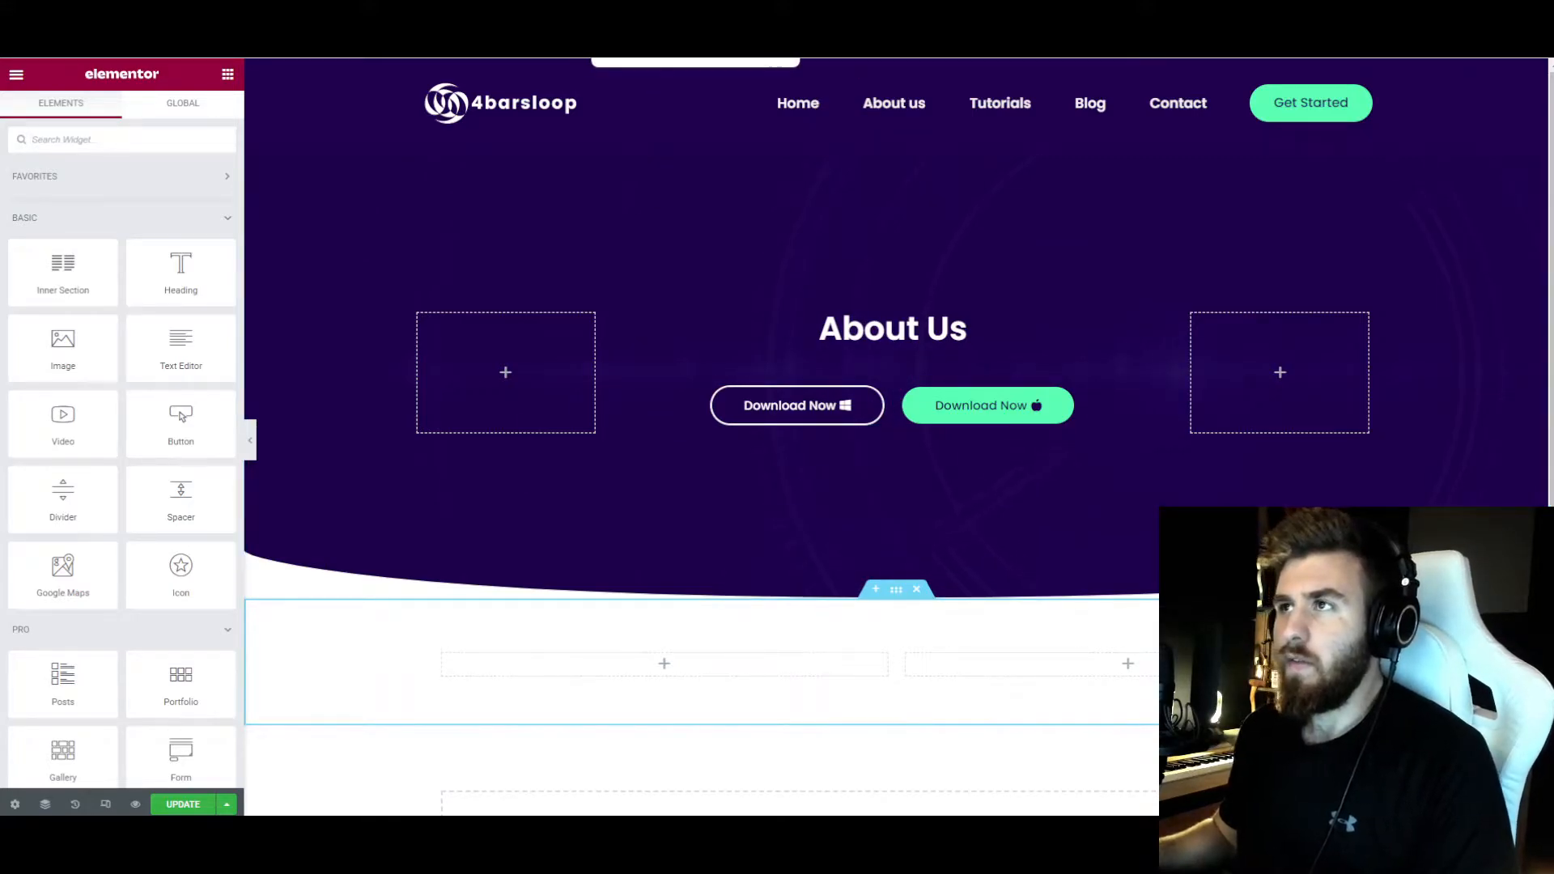
# - Switch to the LottieFiles website and open its Free Animations collection from the home page
pyautogui.click(1015, 16)
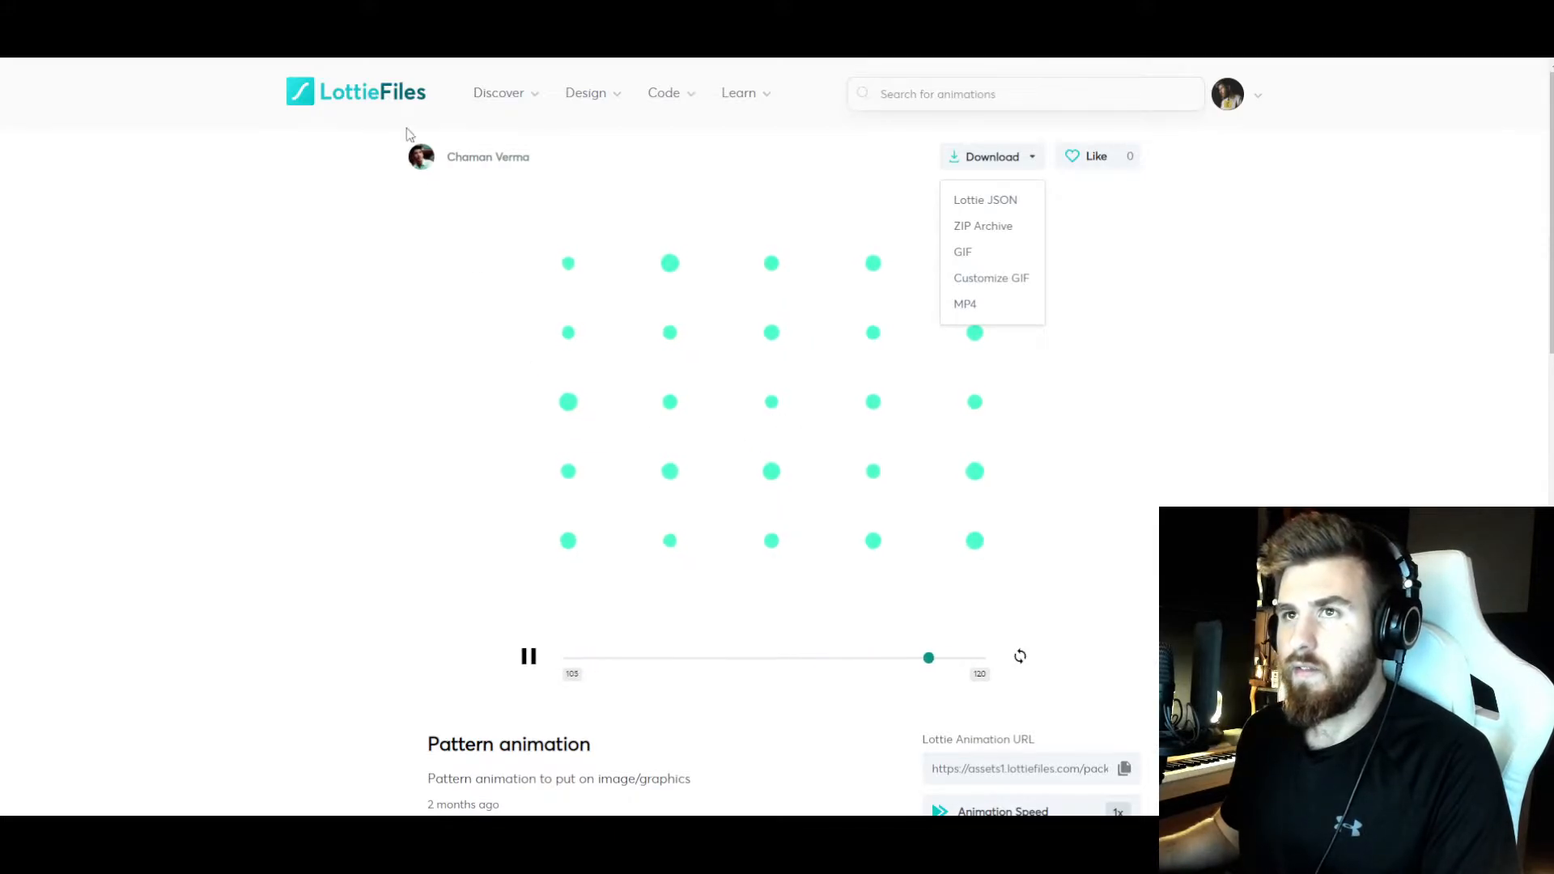
pyautogui.rightClick(397, 91)
pyautogui.click(405, 104)
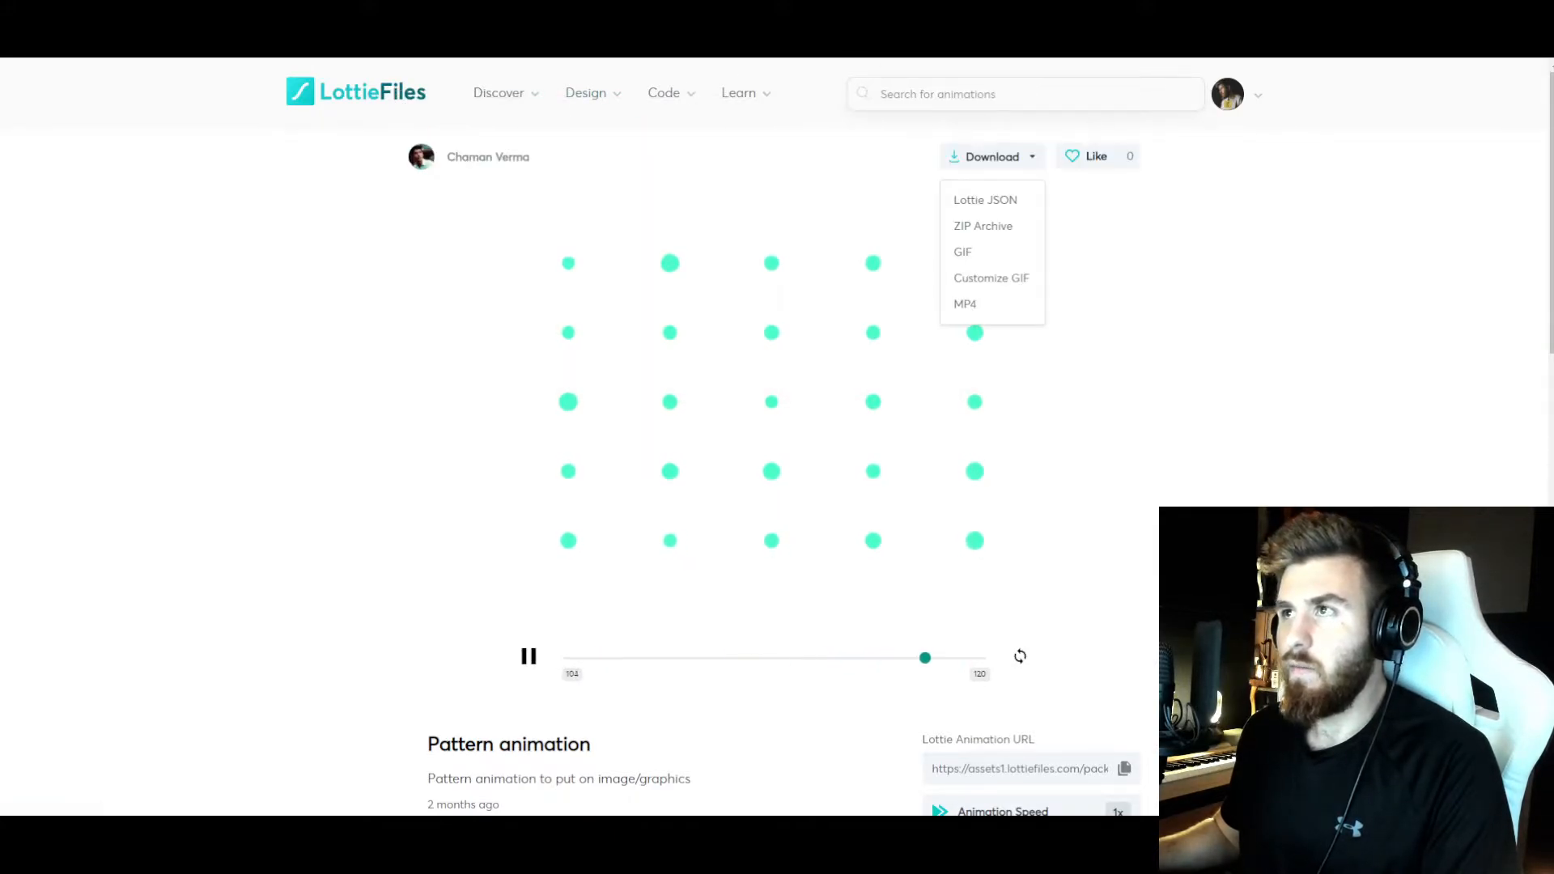
pyautogui.click(850, 13)
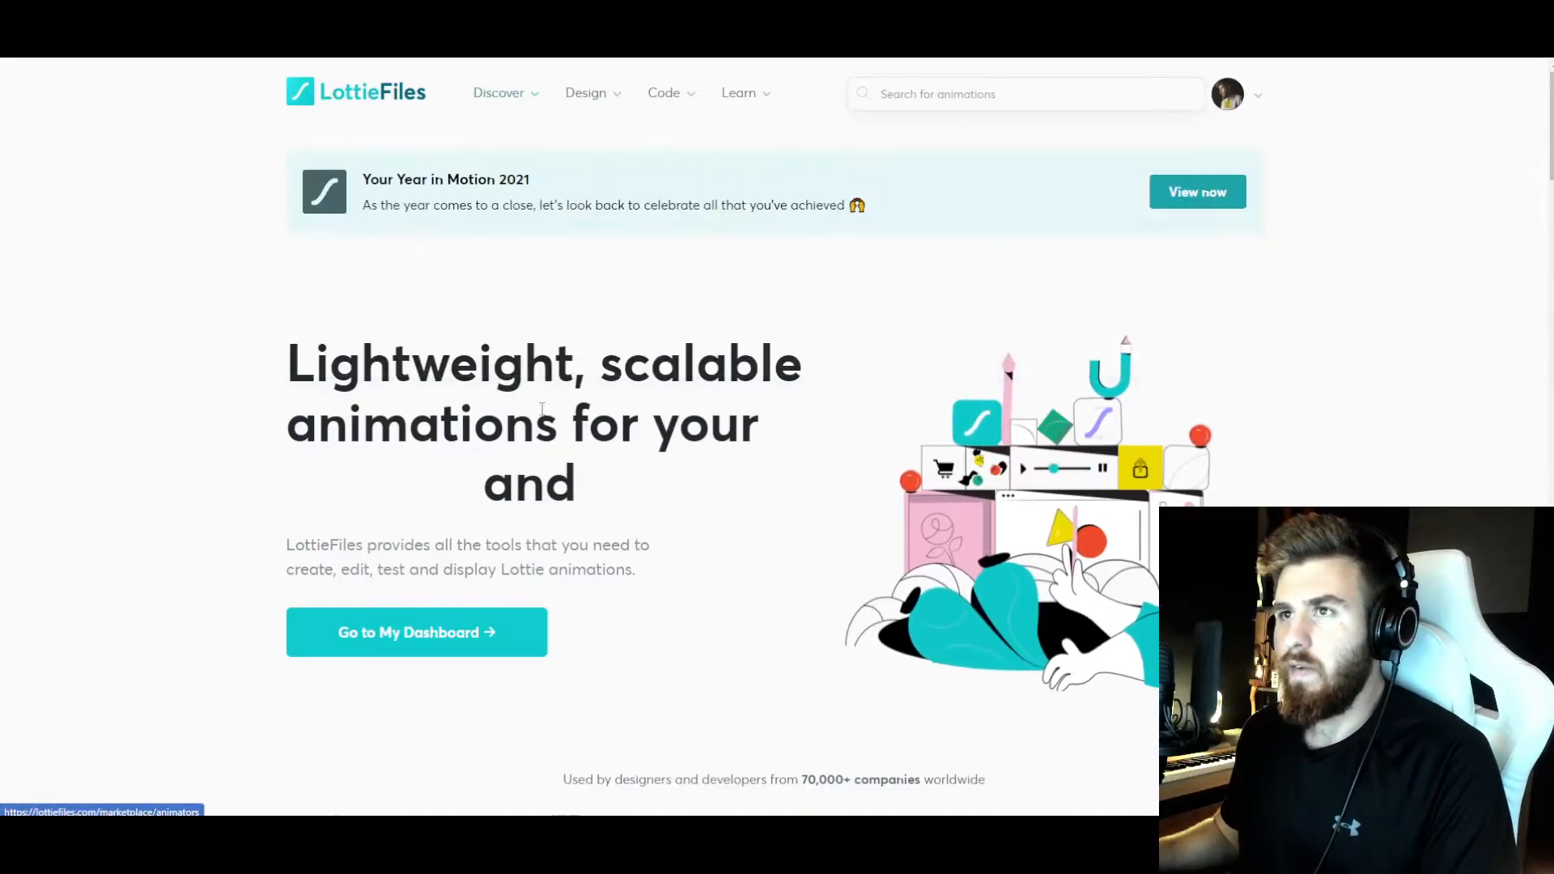
pyautogui.moveTo(526, 108)
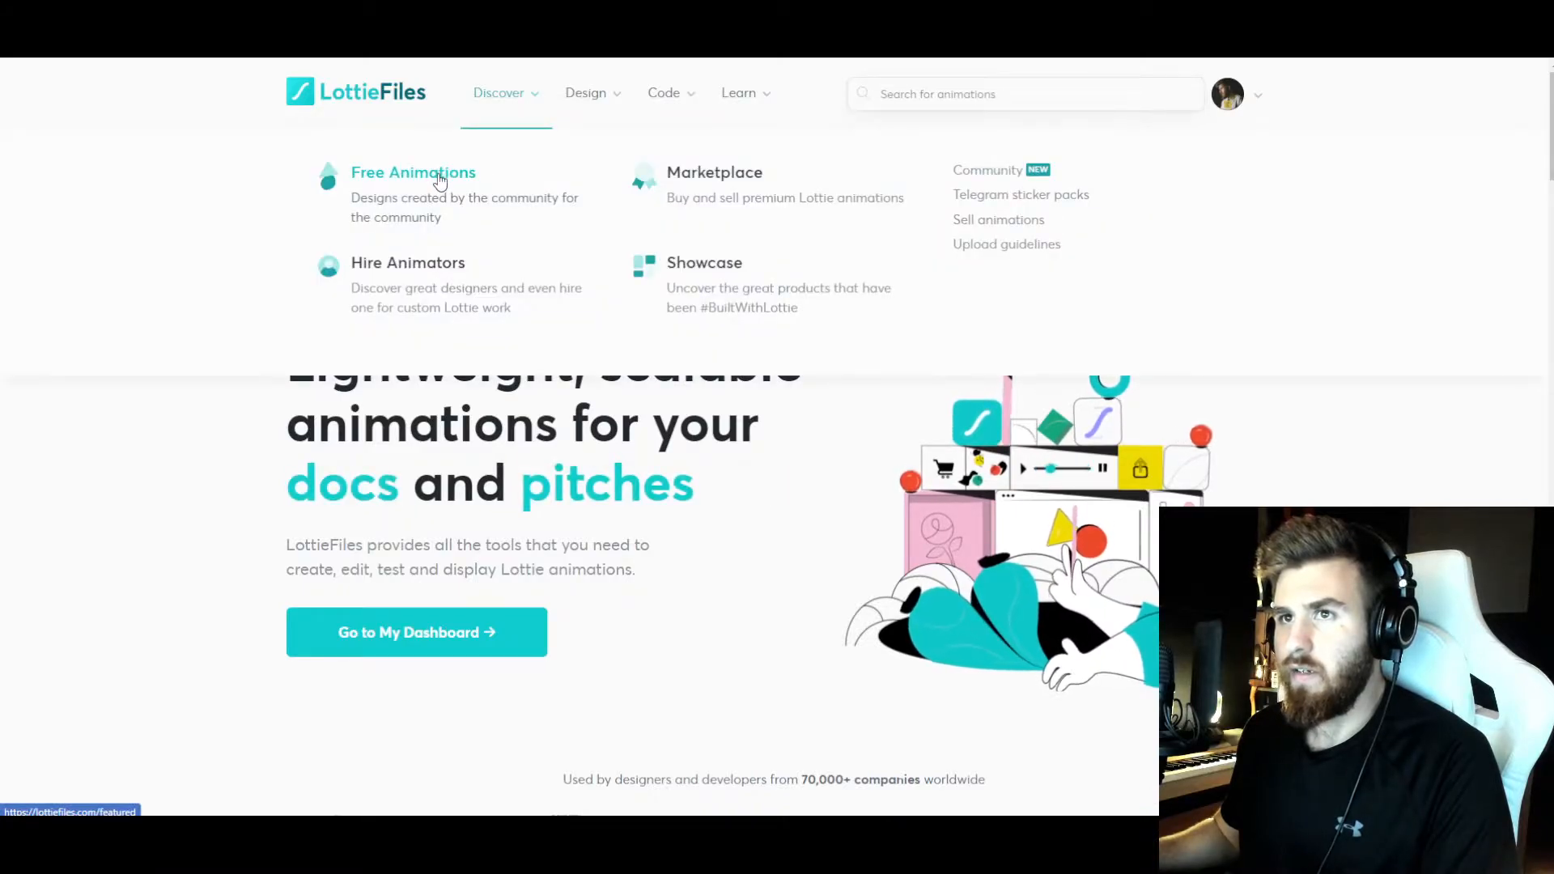
pyautogui.click(439, 180)
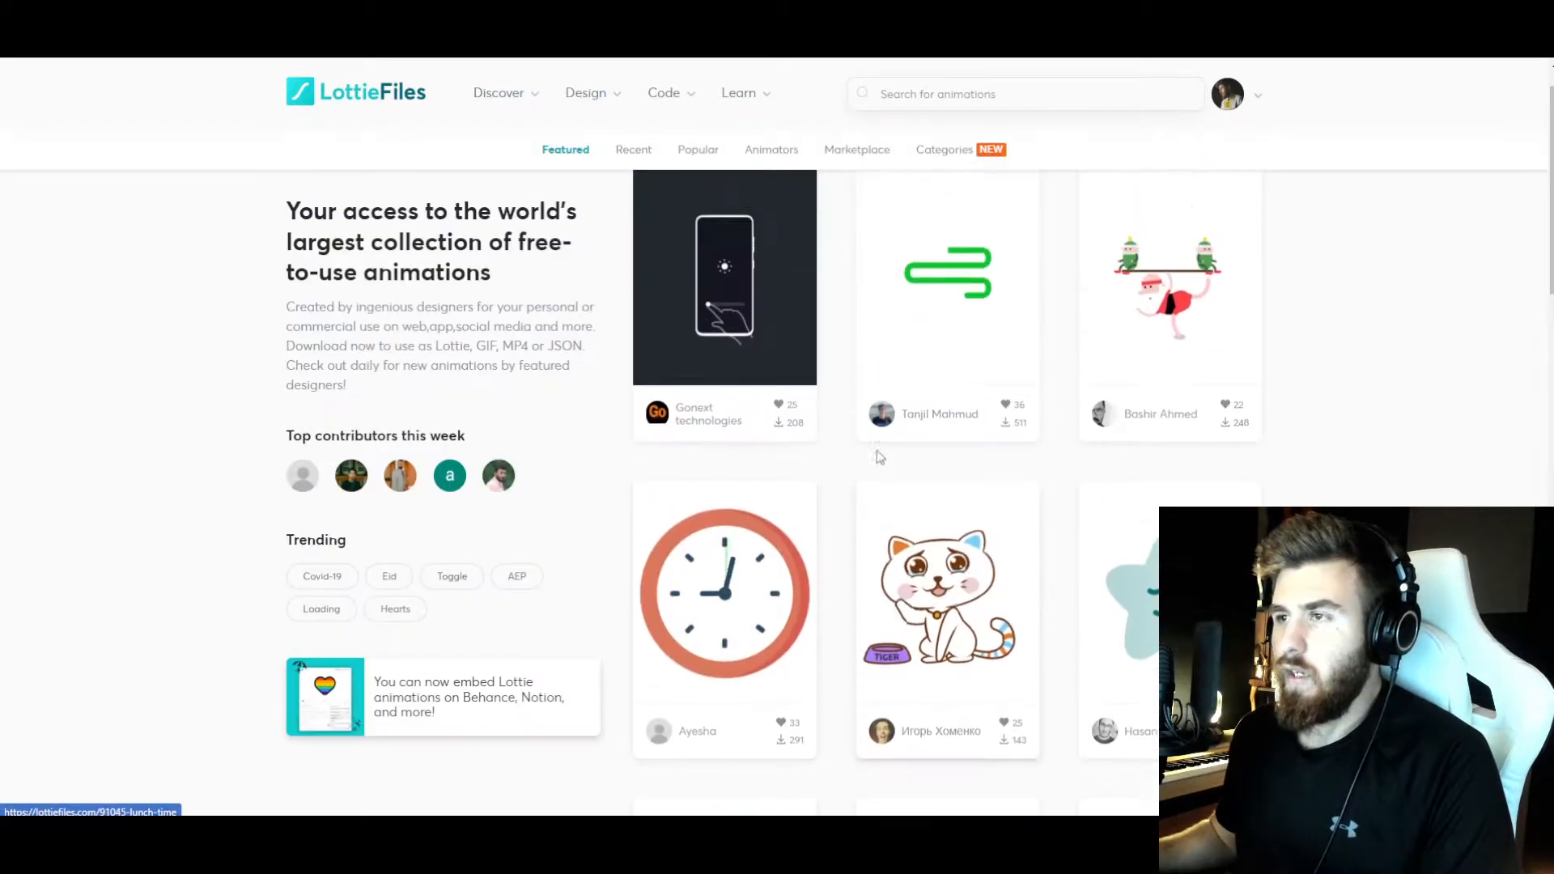
# - Browse the featured free animations and open the Smiling Star animation's details
pyautogui.scroll(-2, 1163, 438)
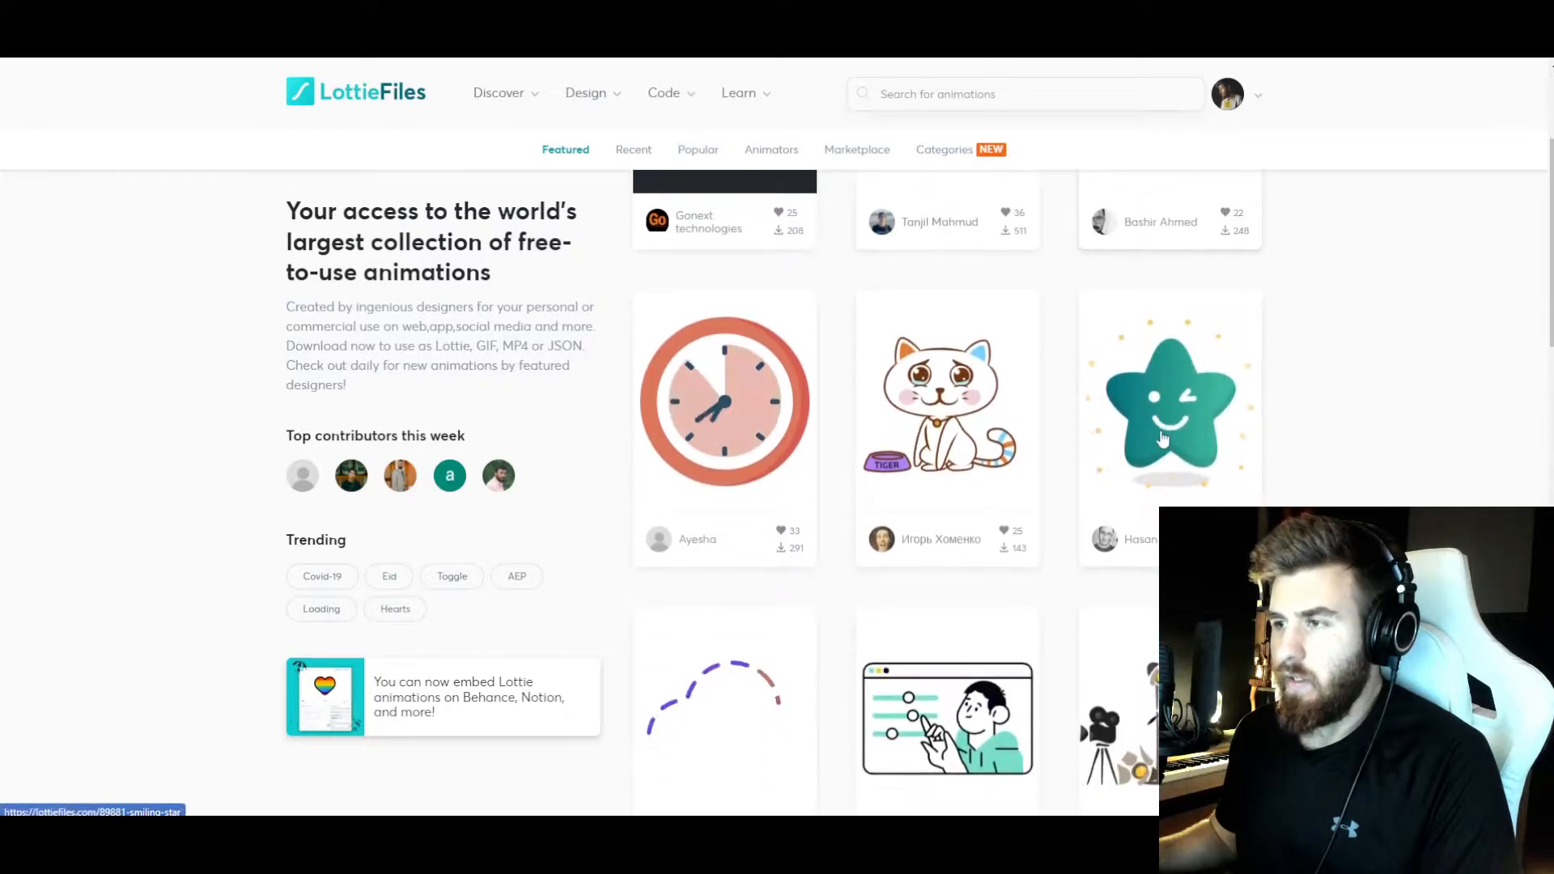
pyautogui.scroll(-3, 753, 360)
pyautogui.scroll(5, 913, 467)
pyautogui.click(1178, 502)
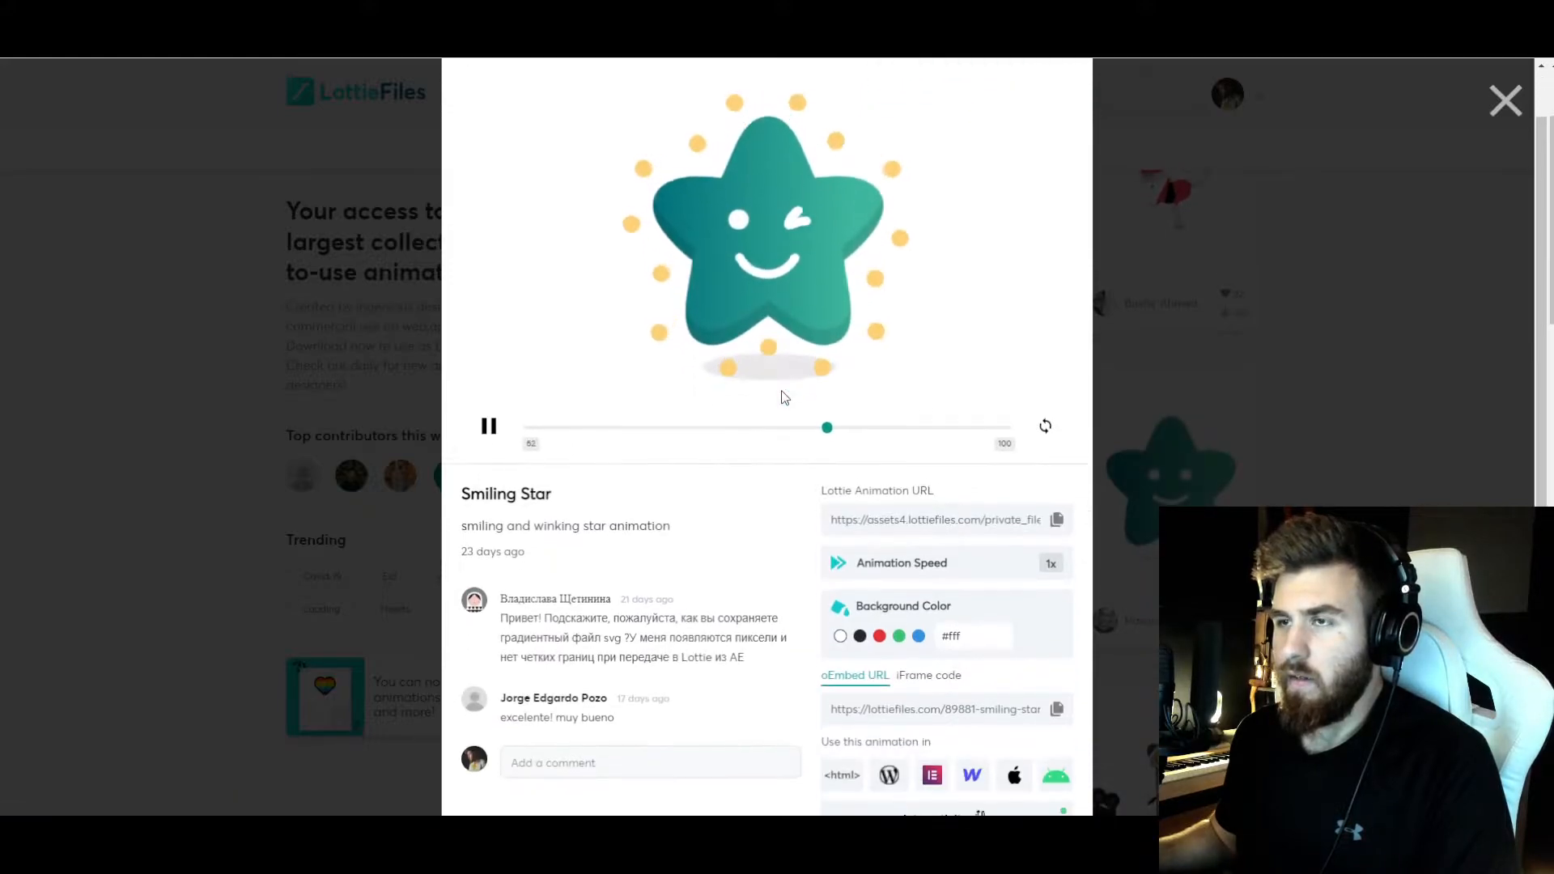
# - Open the Smiling Star animation in the layer color editor and pause its playback
pyautogui.scroll(-3, 782, 396)
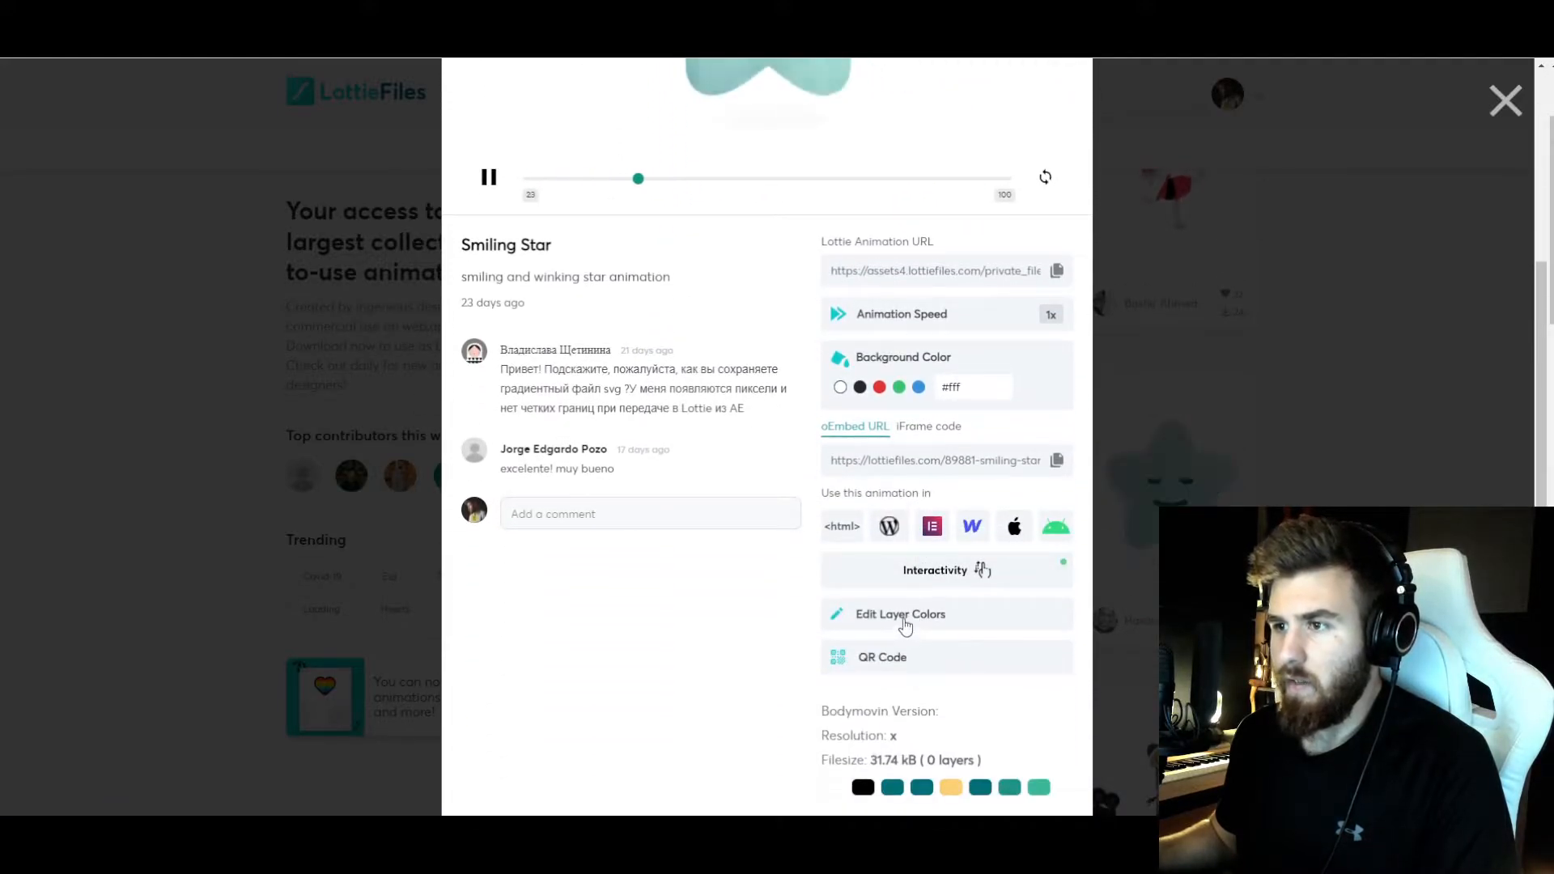
pyautogui.click(903, 616)
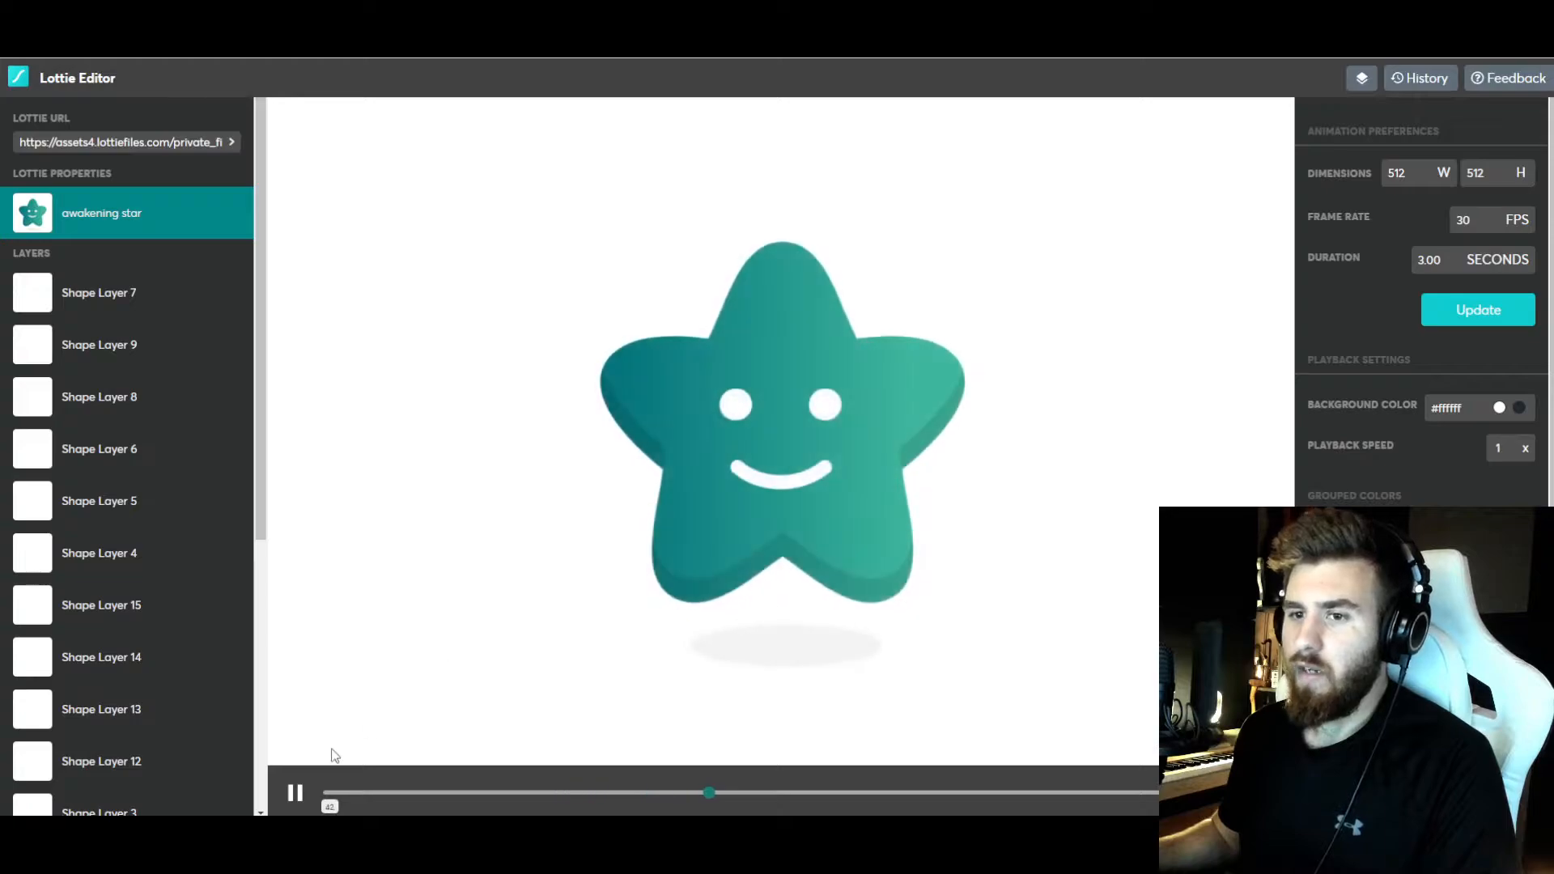
pyautogui.click(295, 792)
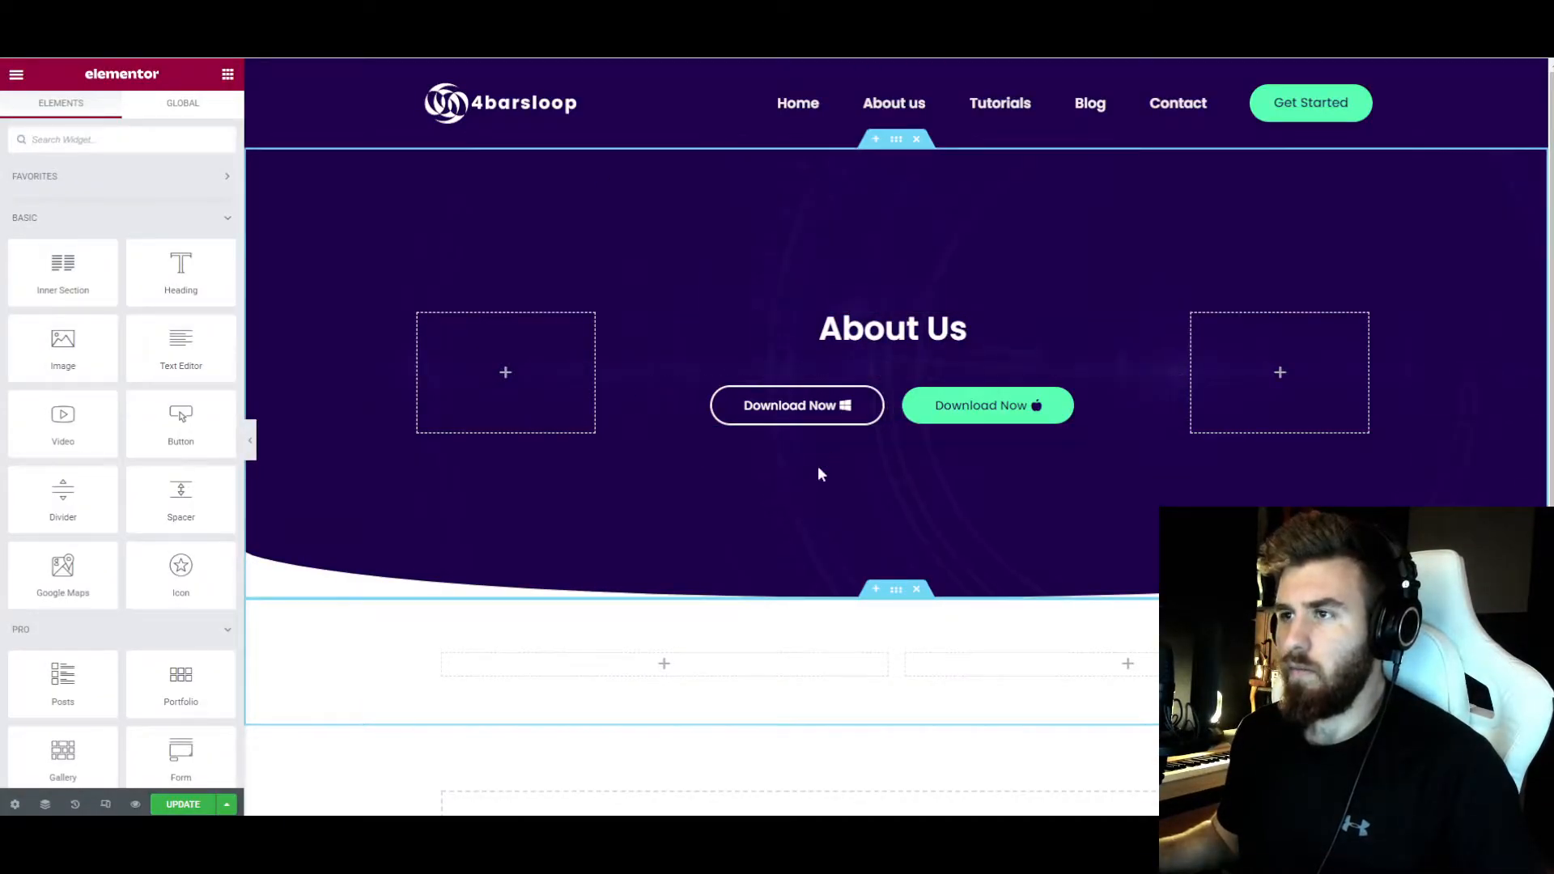
# - Back in Elementor, place an Image widget in the new section's right column, and a Heading with a Text Editor widget beneath it in the left column
pyautogui.scroll(-1, 924, 485)
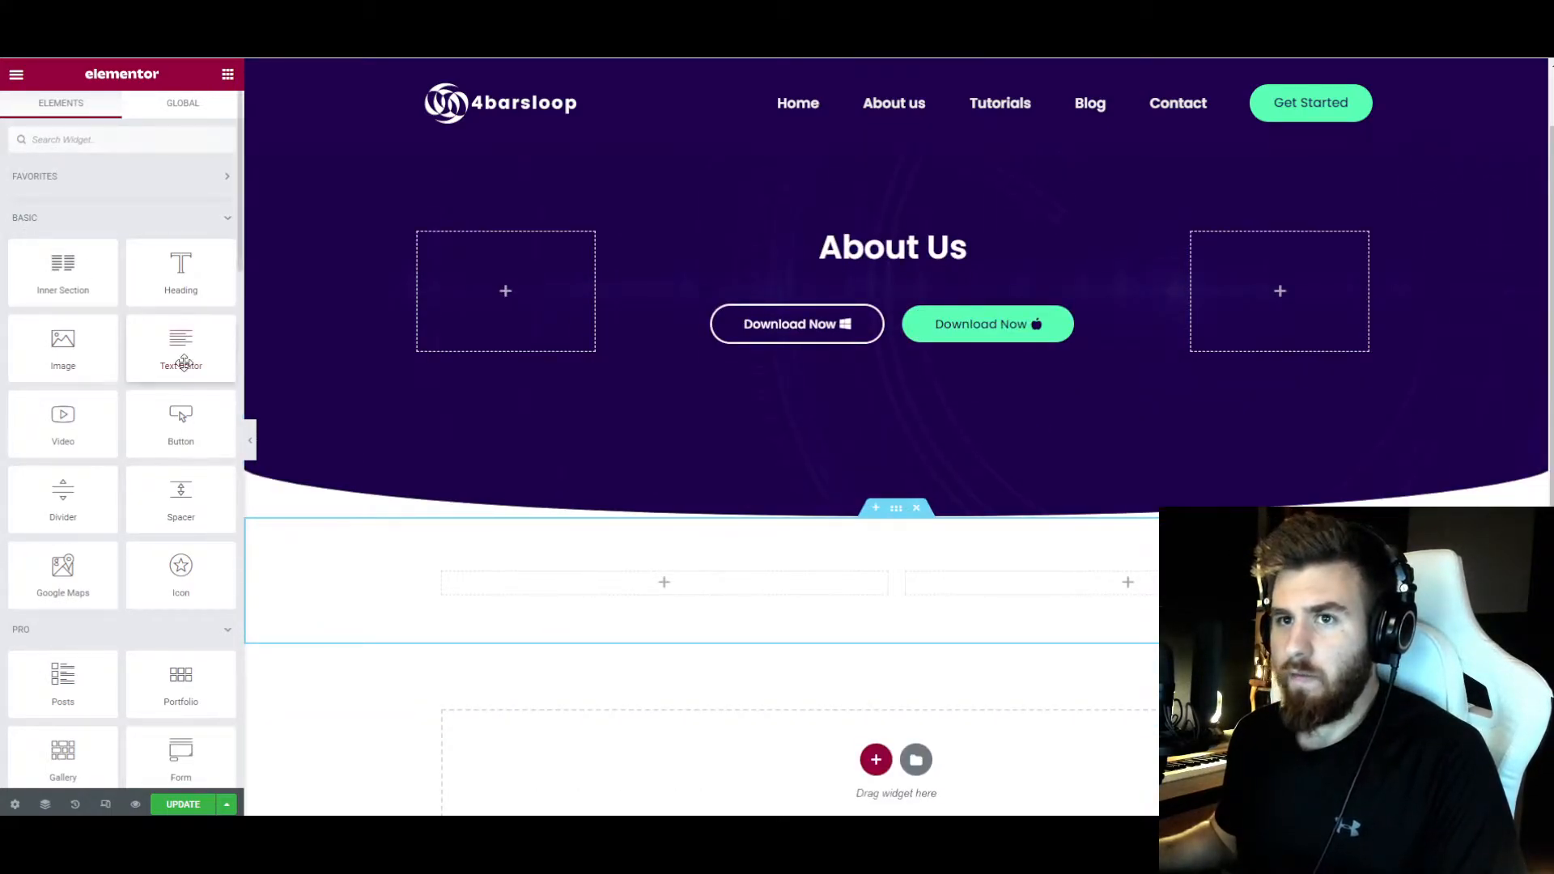
pyautogui.moveTo(63, 346); pyautogui.dragTo(971, 596)
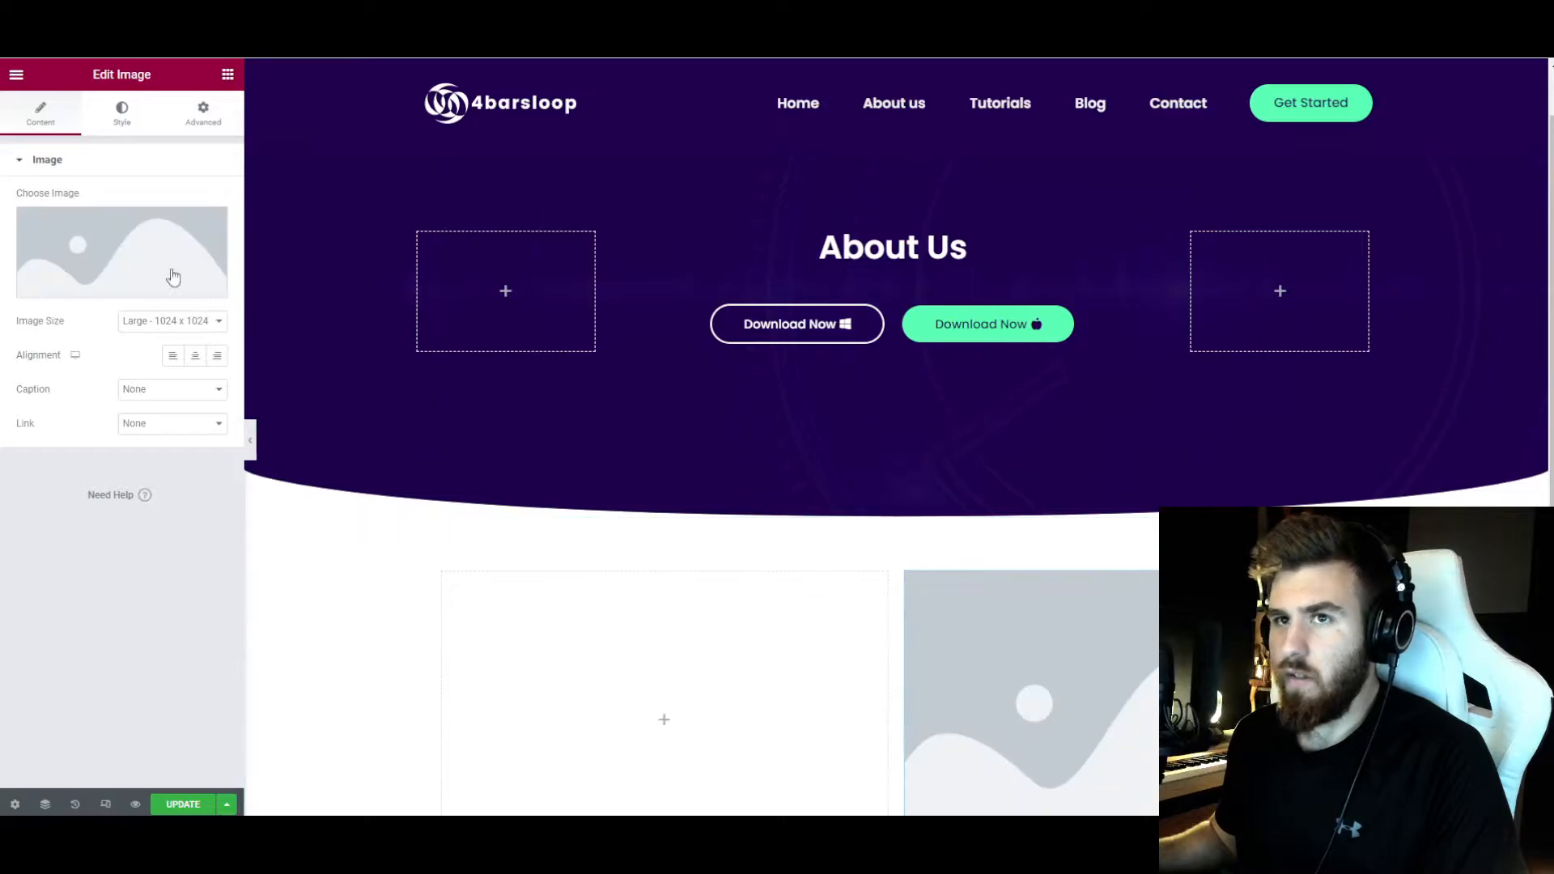
pyautogui.moveTo(180, 271); pyautogui.dragTo(478, 574)
pyautogui.scroll(-1, 481, 577)
pyautogui.click(228, 74)
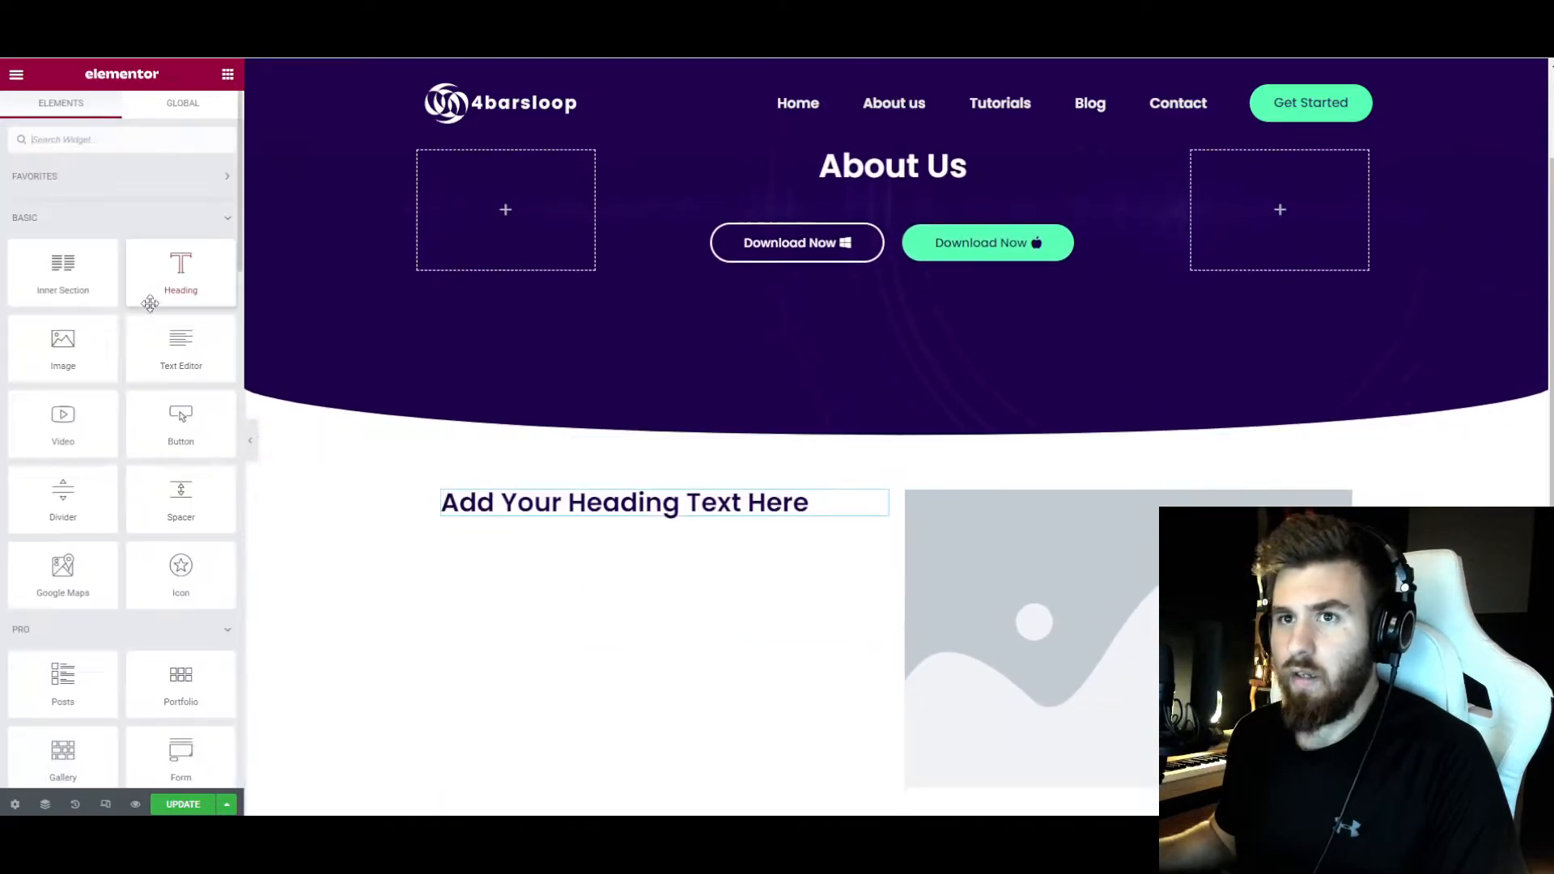
pyautogui.moveTo(168, 355); pyautogui.dragTo(599, 518)
pyautogui.scroll(-1, 648, 527)
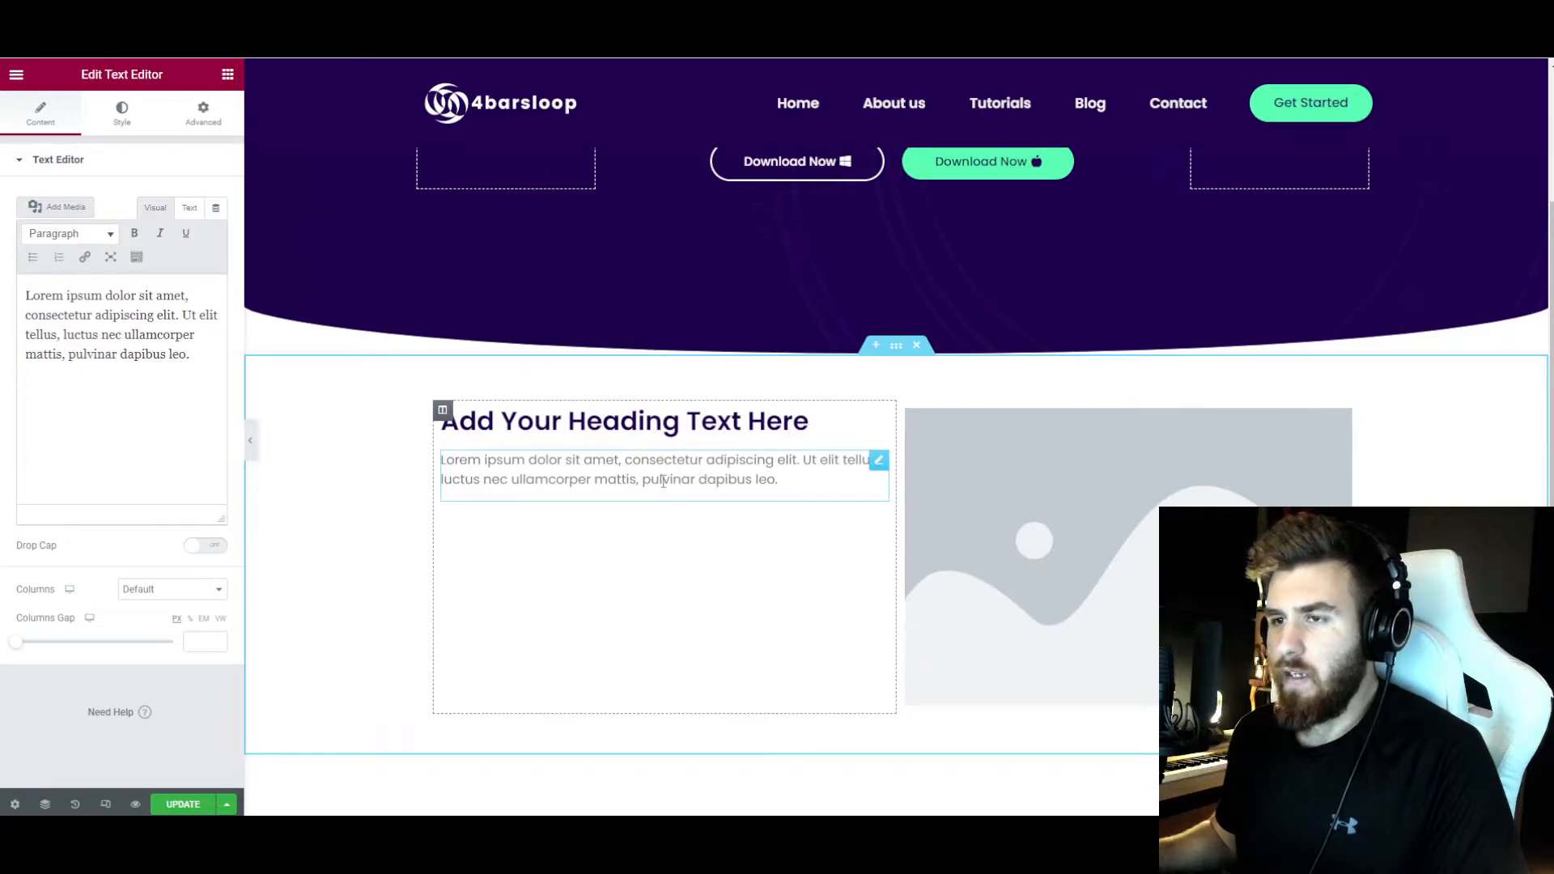
pyautogui.scroll(1, 692, 555)
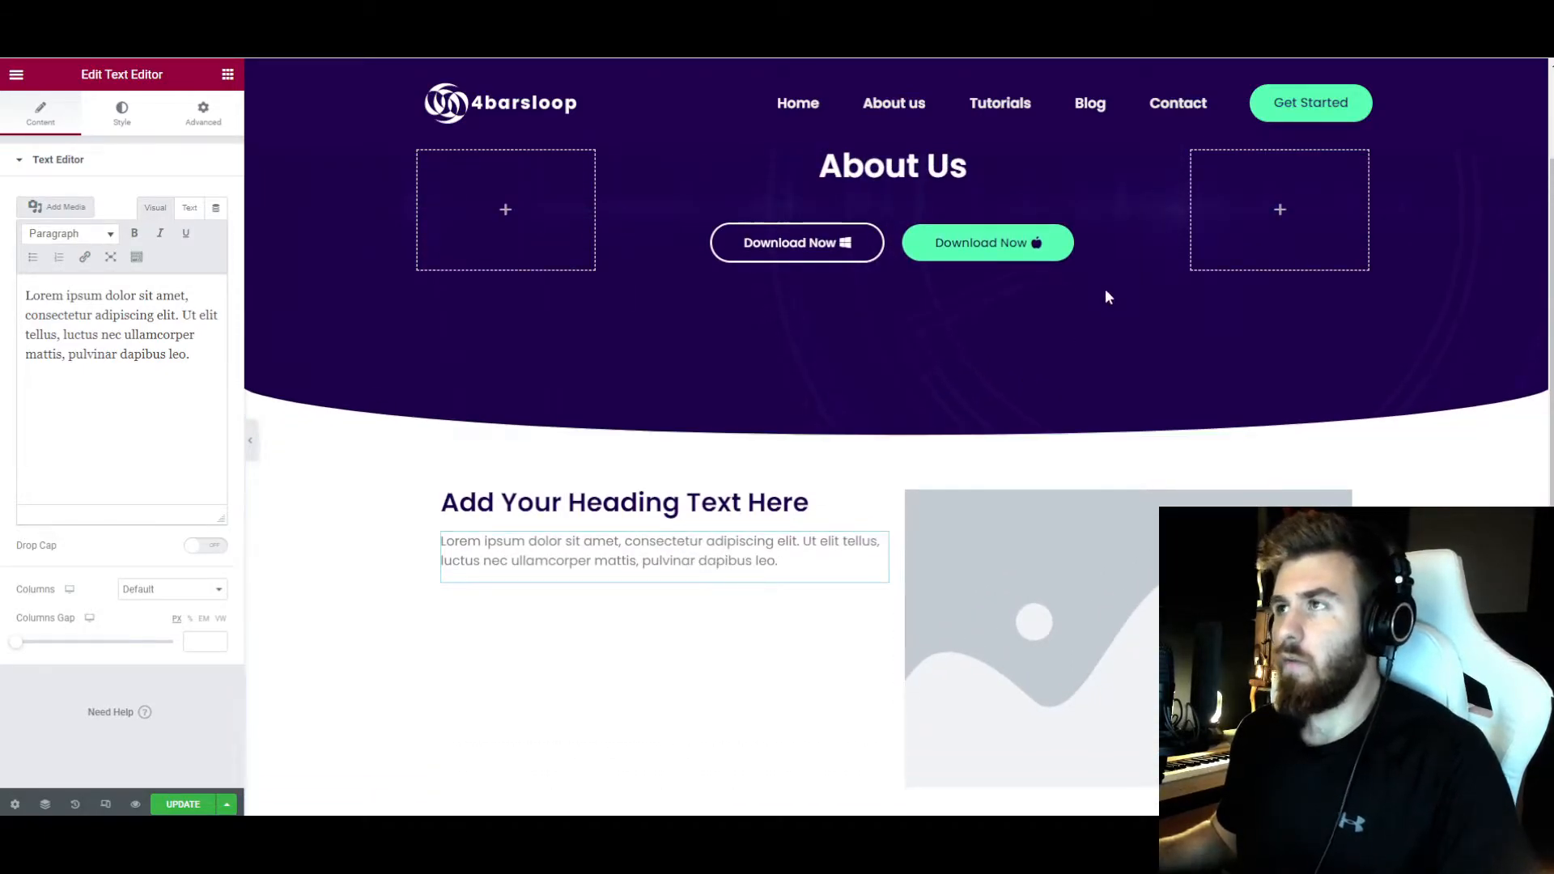
# - Replace the text widget's placeholder with the "What is Lorem Ipsum?" paragraph copied from the Lorem Ipsum website
pyautogui.click(1052, 15)
pyautogui.moveTo(632, 252); pyautogui.dragTo(960, 255)
pyautogui.moveTo(761, 522); pyautogui.dragTo(416, 394)
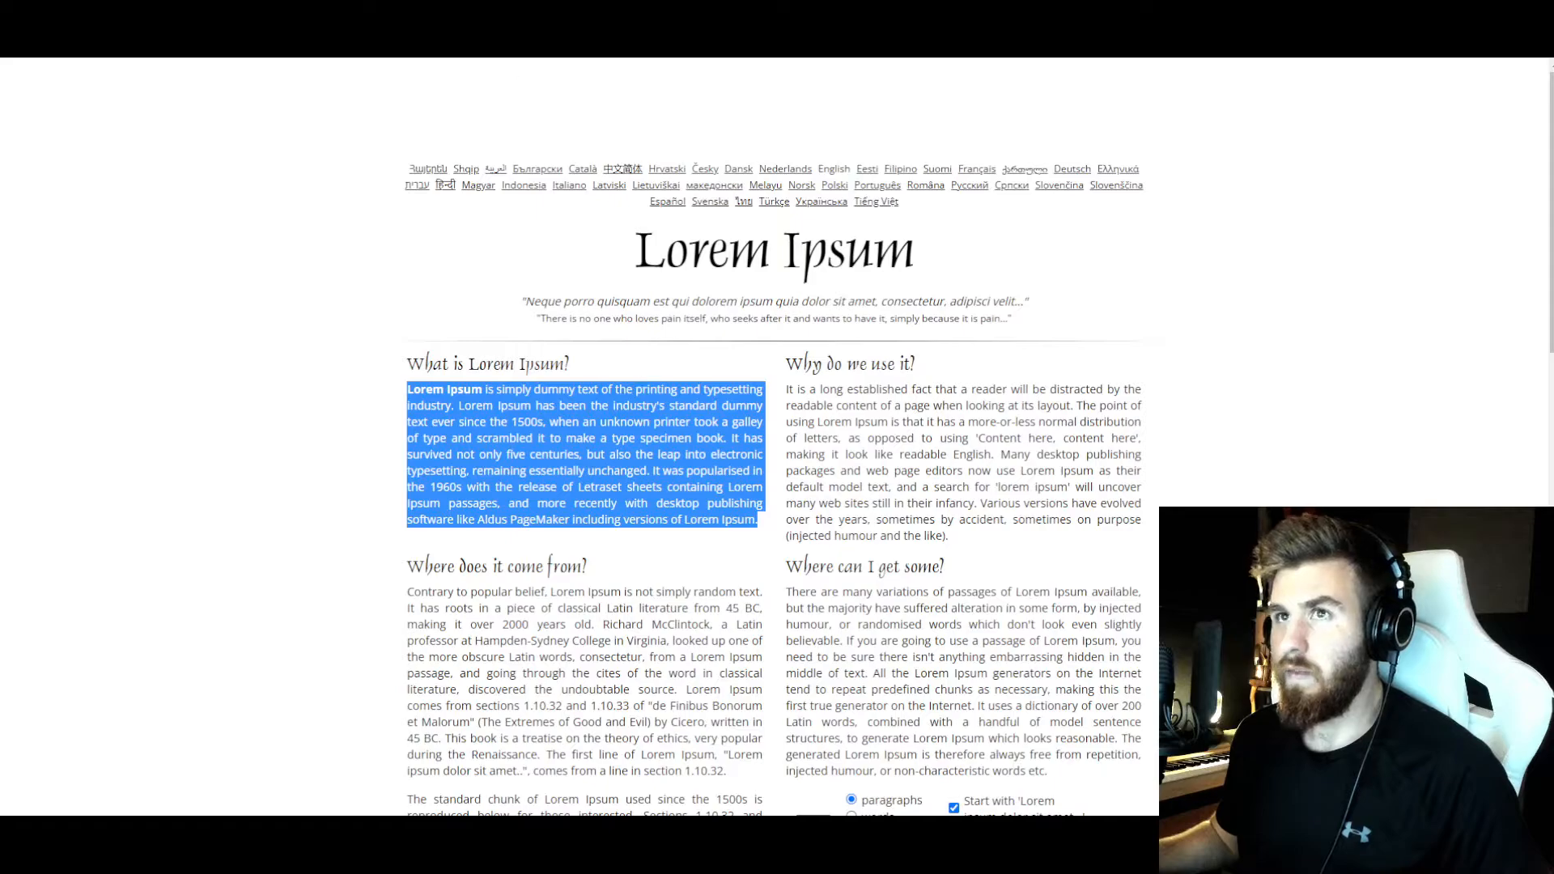
pyautogui.click(874, 14)
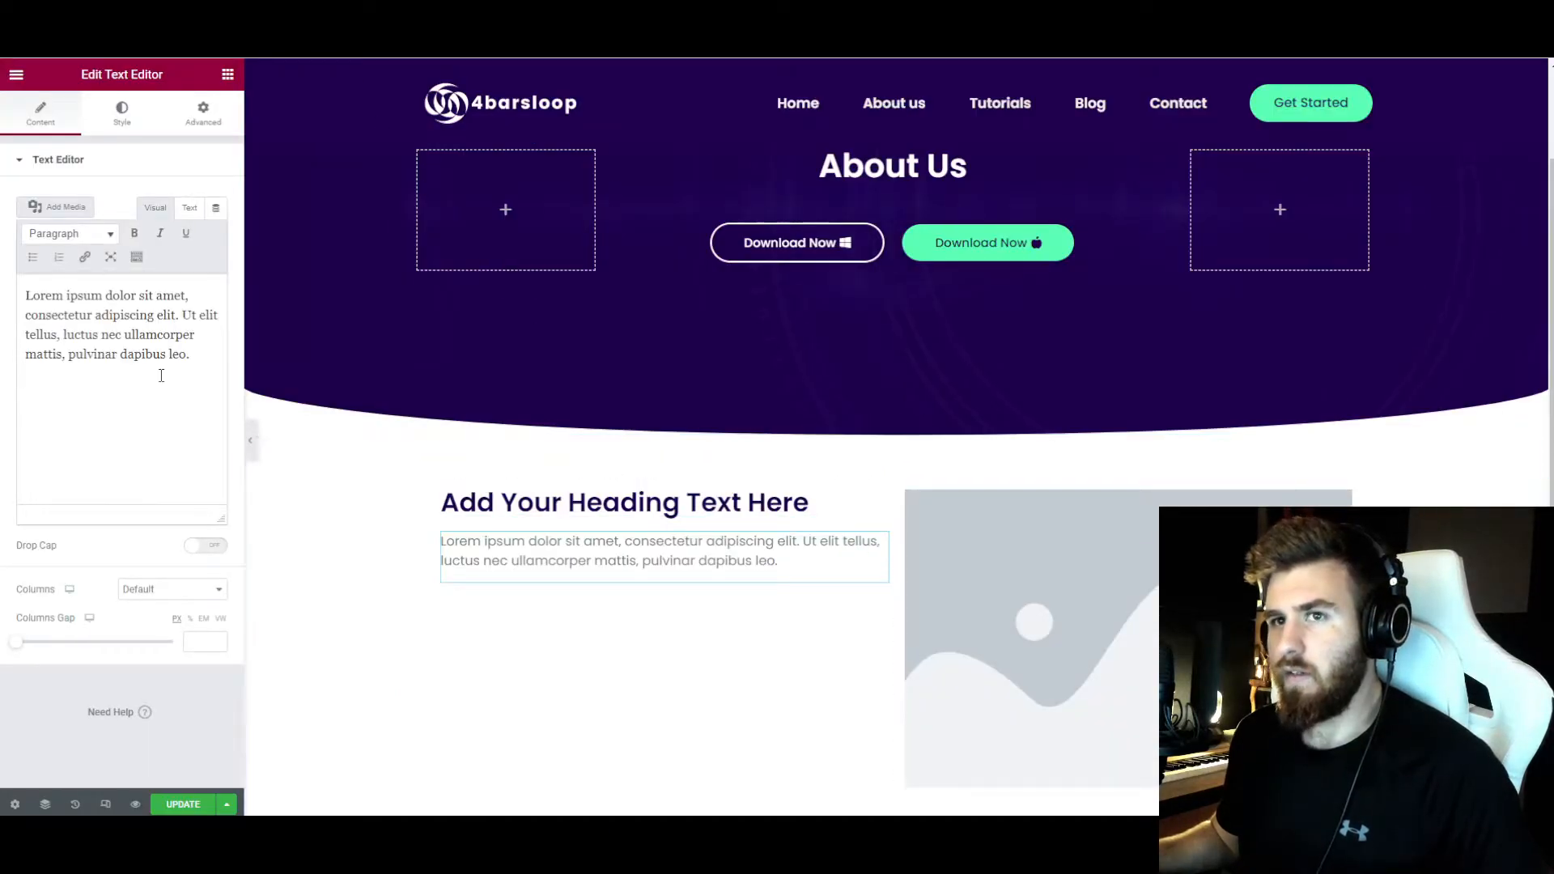
pyautogui.moveTo(200, 373); pyautogui.dragTo(18, 299)
pyautogui.write("Lorem Ipsum is simply dummy text of the printing and typesetting industry. Lorem Ipsum has been the industry's standard dummy text ever since the 1500s, when an unknown printer took a galley of type and scrambled it to make a type specimen book. It has survived not only five centuries, but also the leap into electronic typesetting, remaining essentially unchanged. It was popularised in the 1960s with the release of Letraset sheets containing Lorem Ipsum passages, and more recently with desktop publishing software like Aldus PageMaker including versions of Lorem Ipsum.")
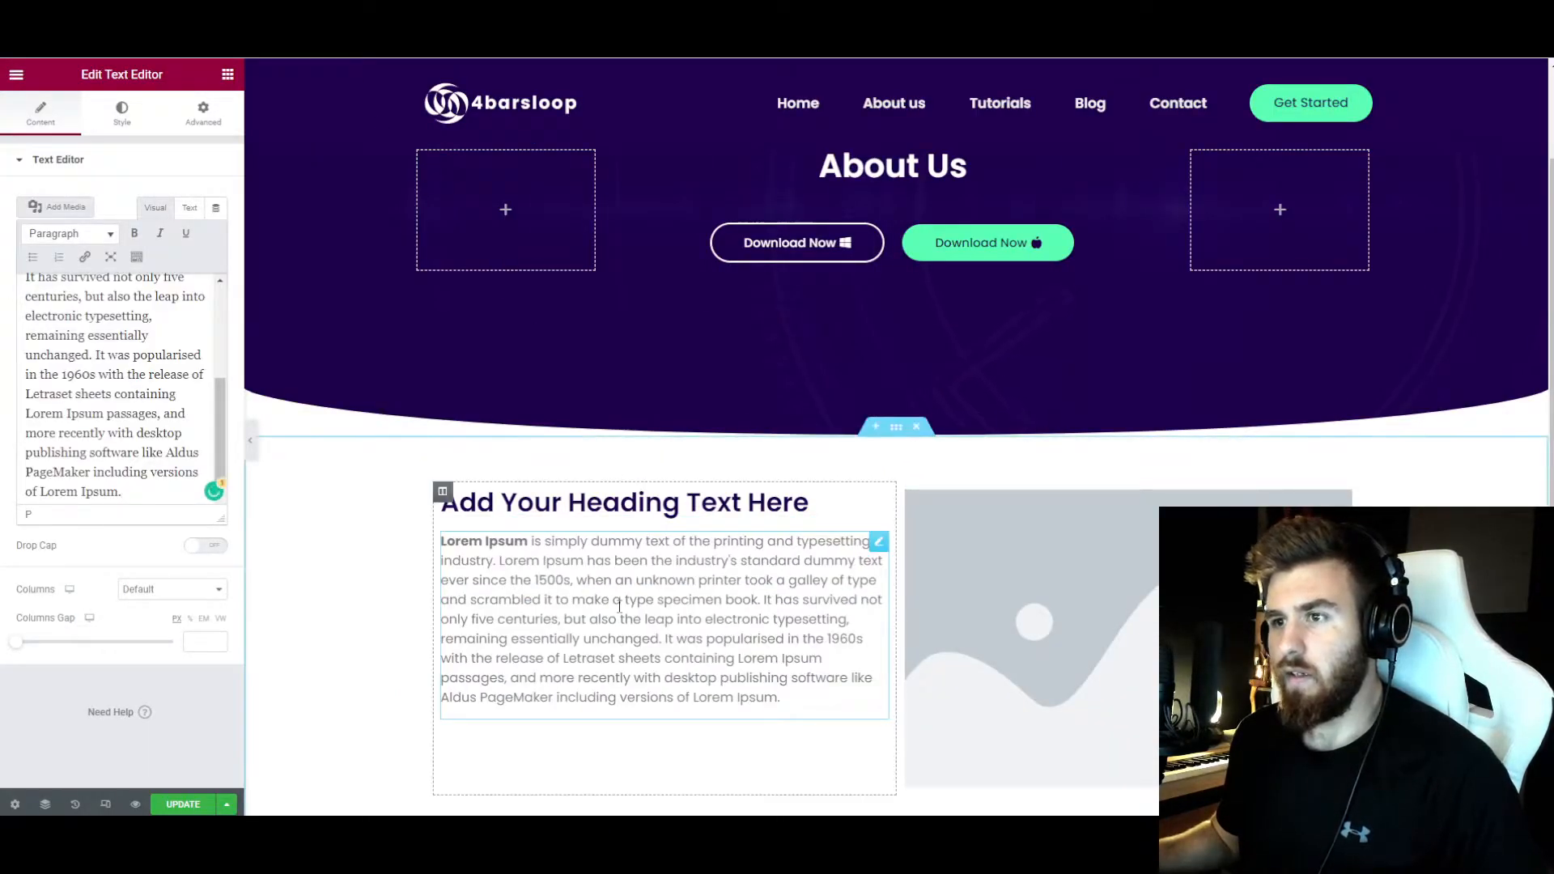
# - Set the Lorem Ipsum paragraph's line height to 1.8 em
pyautogui.click(108, 128)
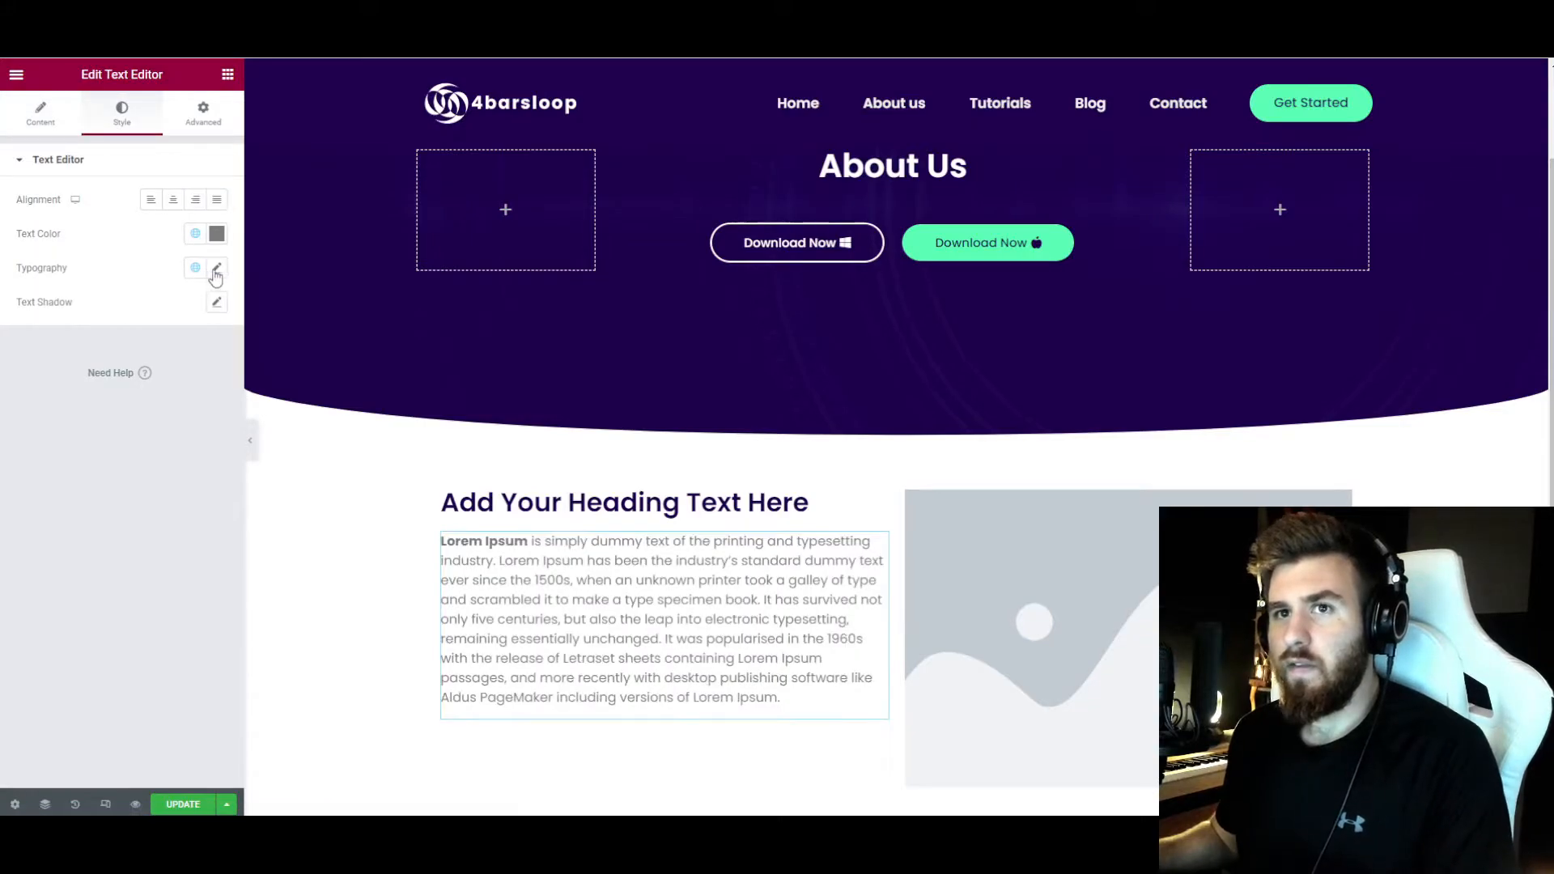
pyautogui.click(215, 269)
pyautogui.click(203, 581)
pyautogui.click(209, 562)
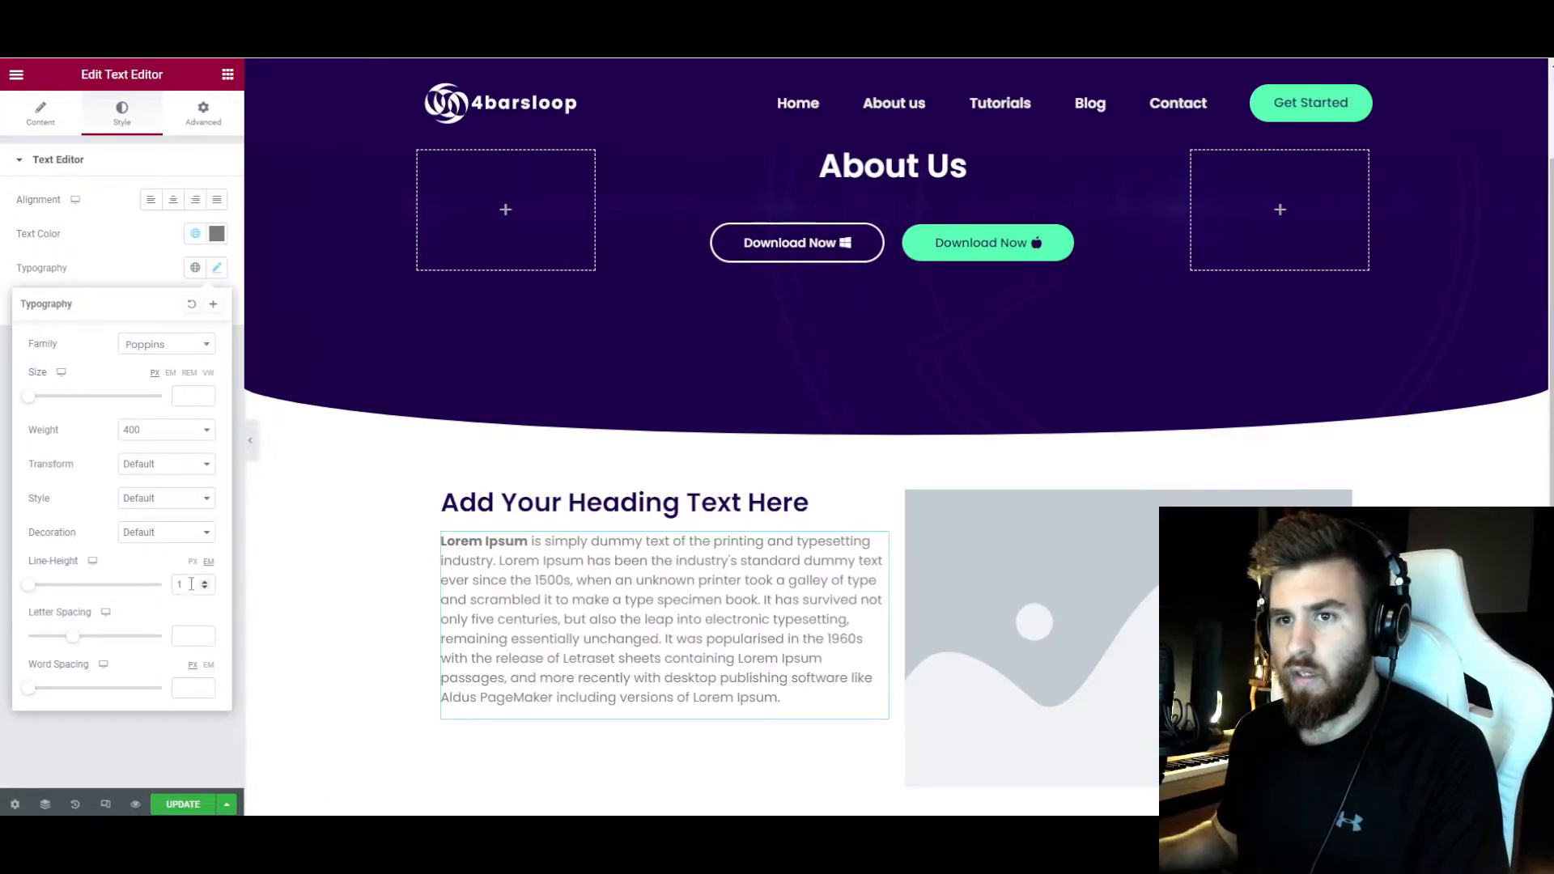
pyautogui.write('1.8')
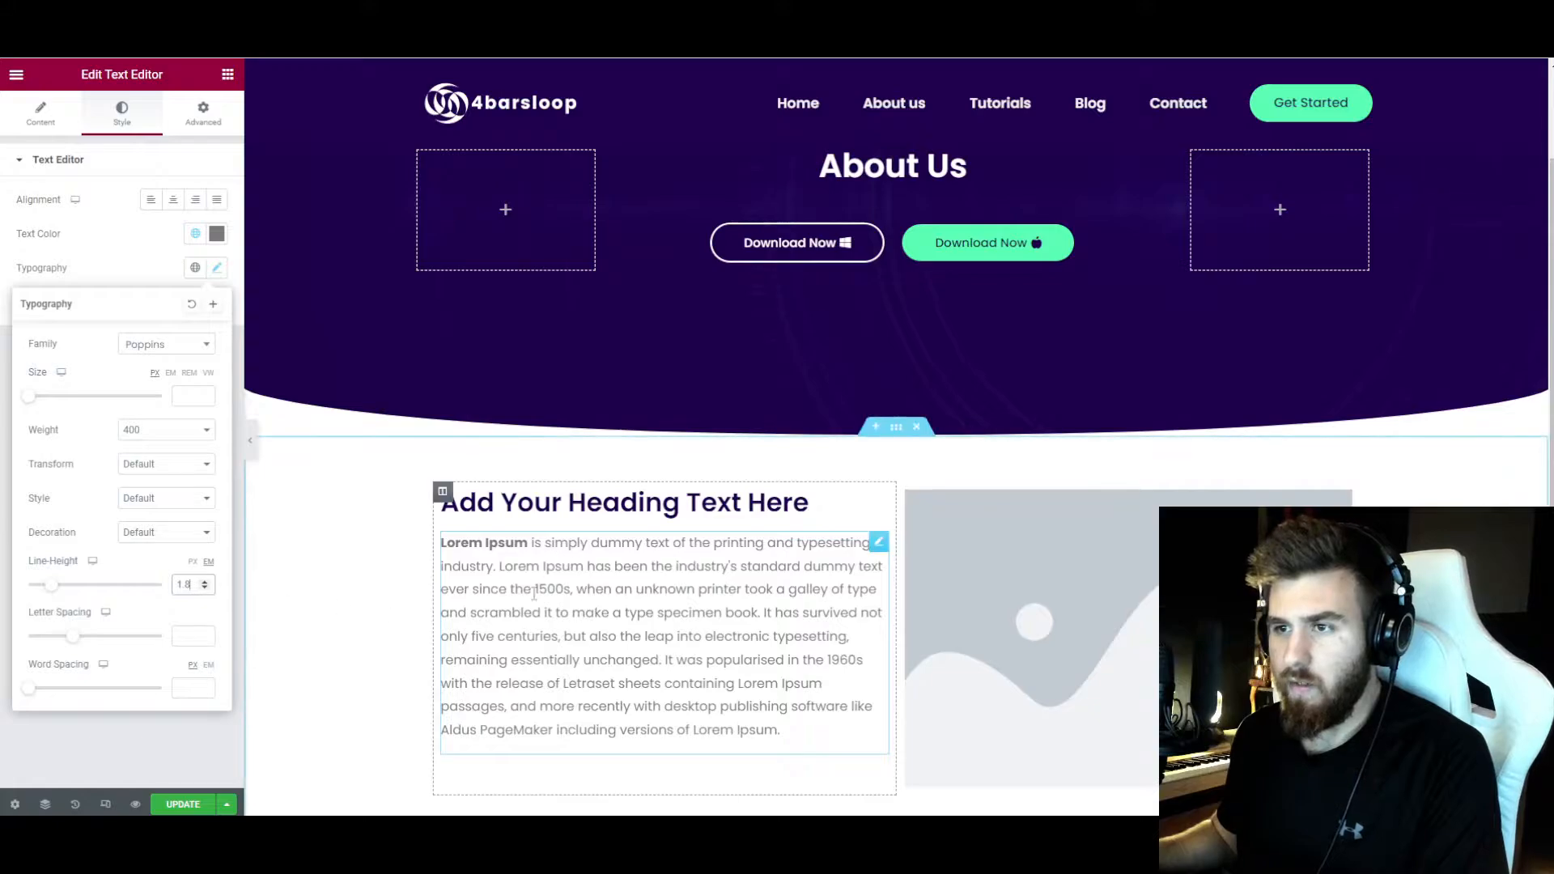
# - Set the bottom padding of the heading above the Lorem Ipsum paragraph to 40 px
pyautogui.click(615, 504)
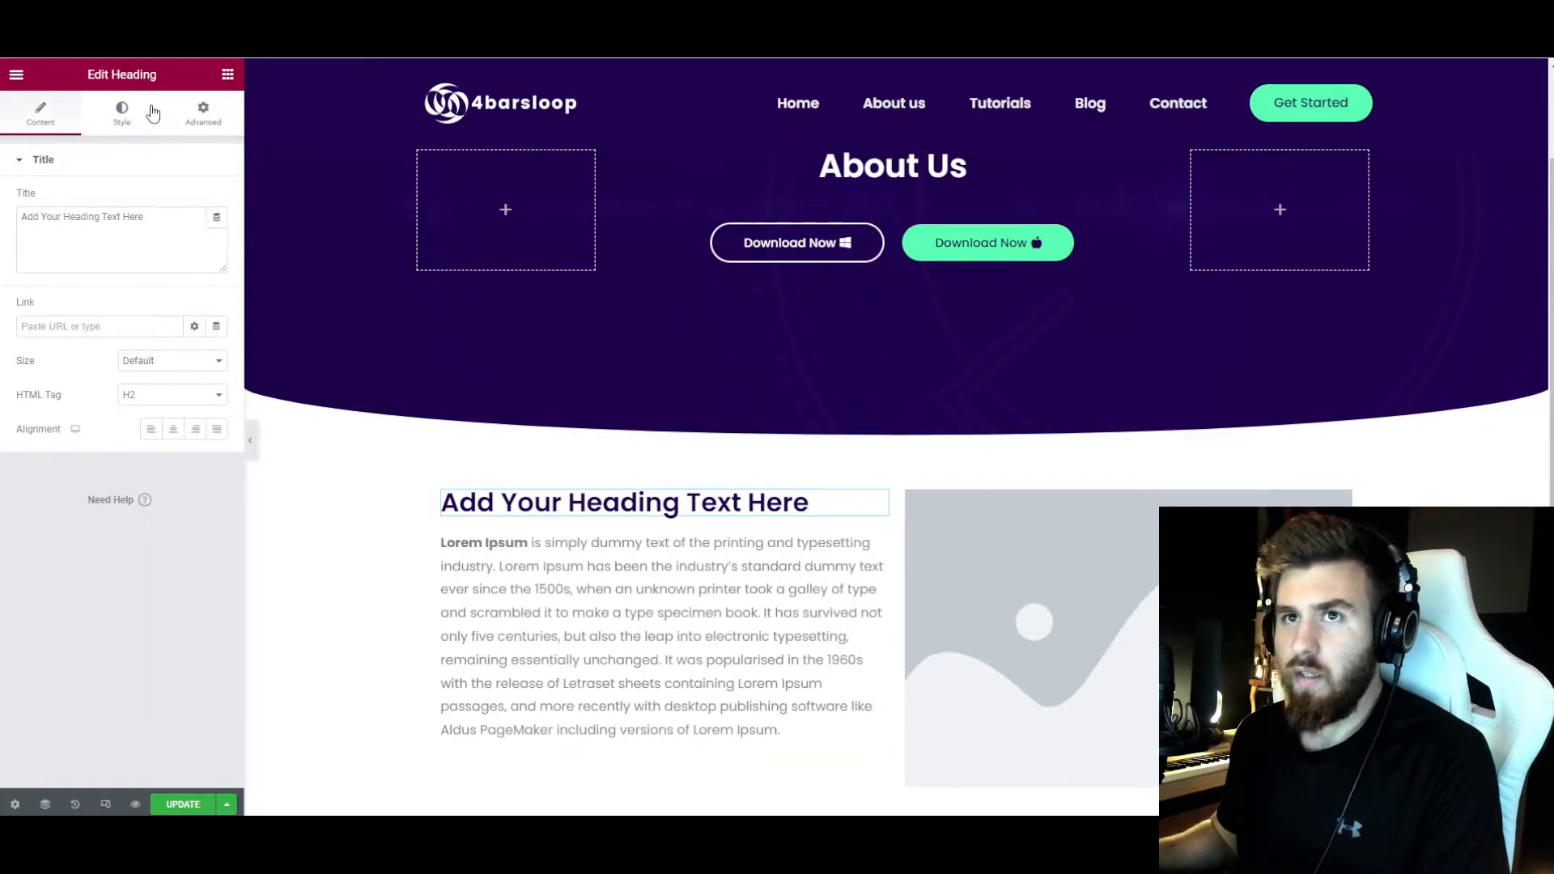
pyautogui.click(197, 117)
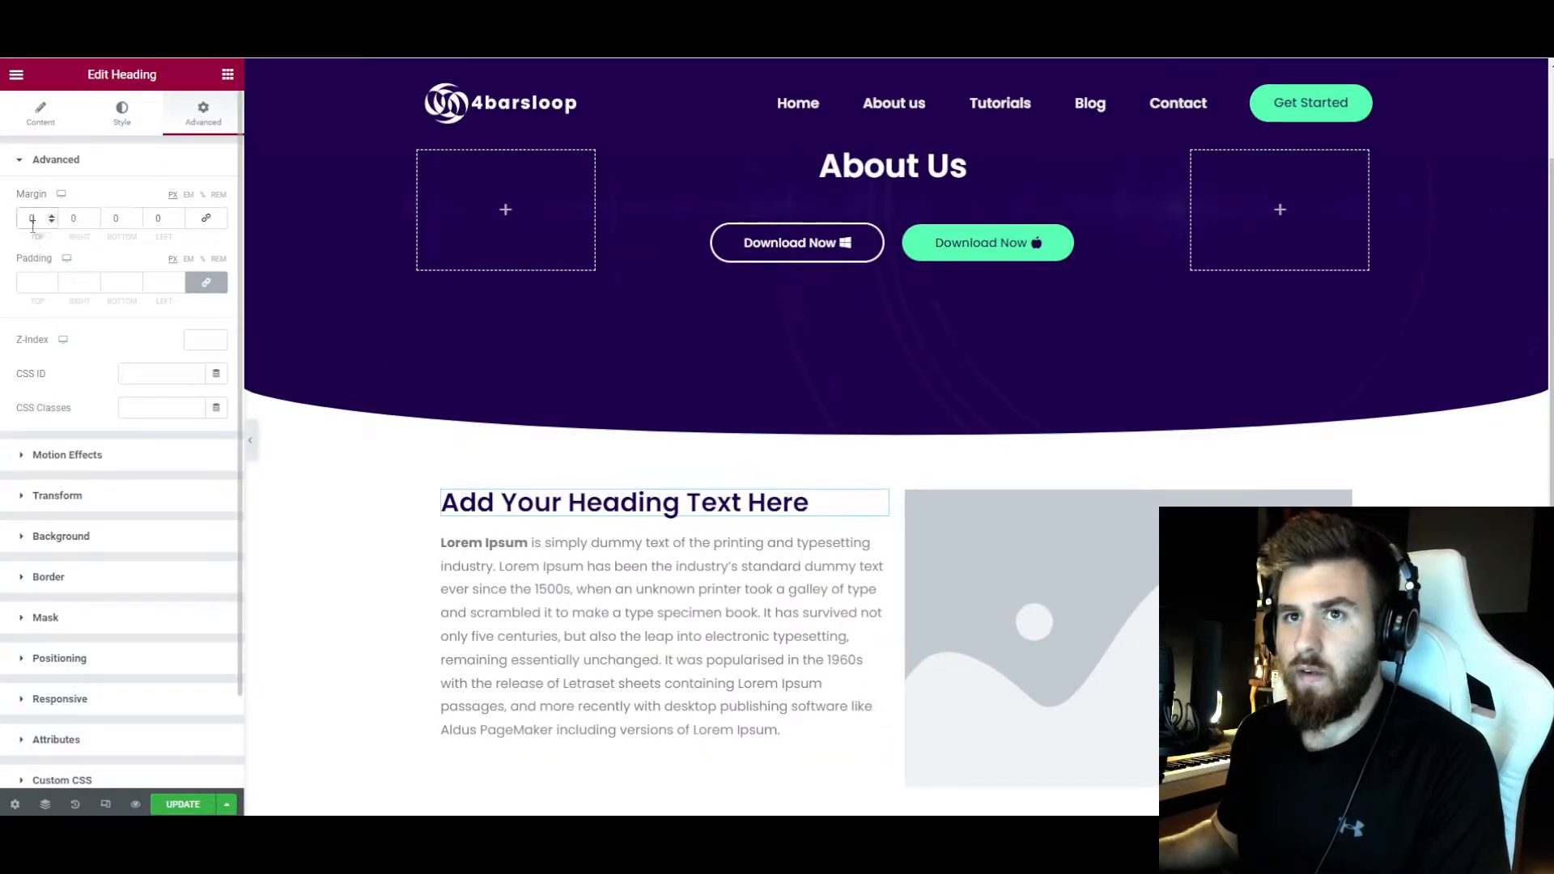
pyautogui.click(22, 282)
pyautogui.write('40')
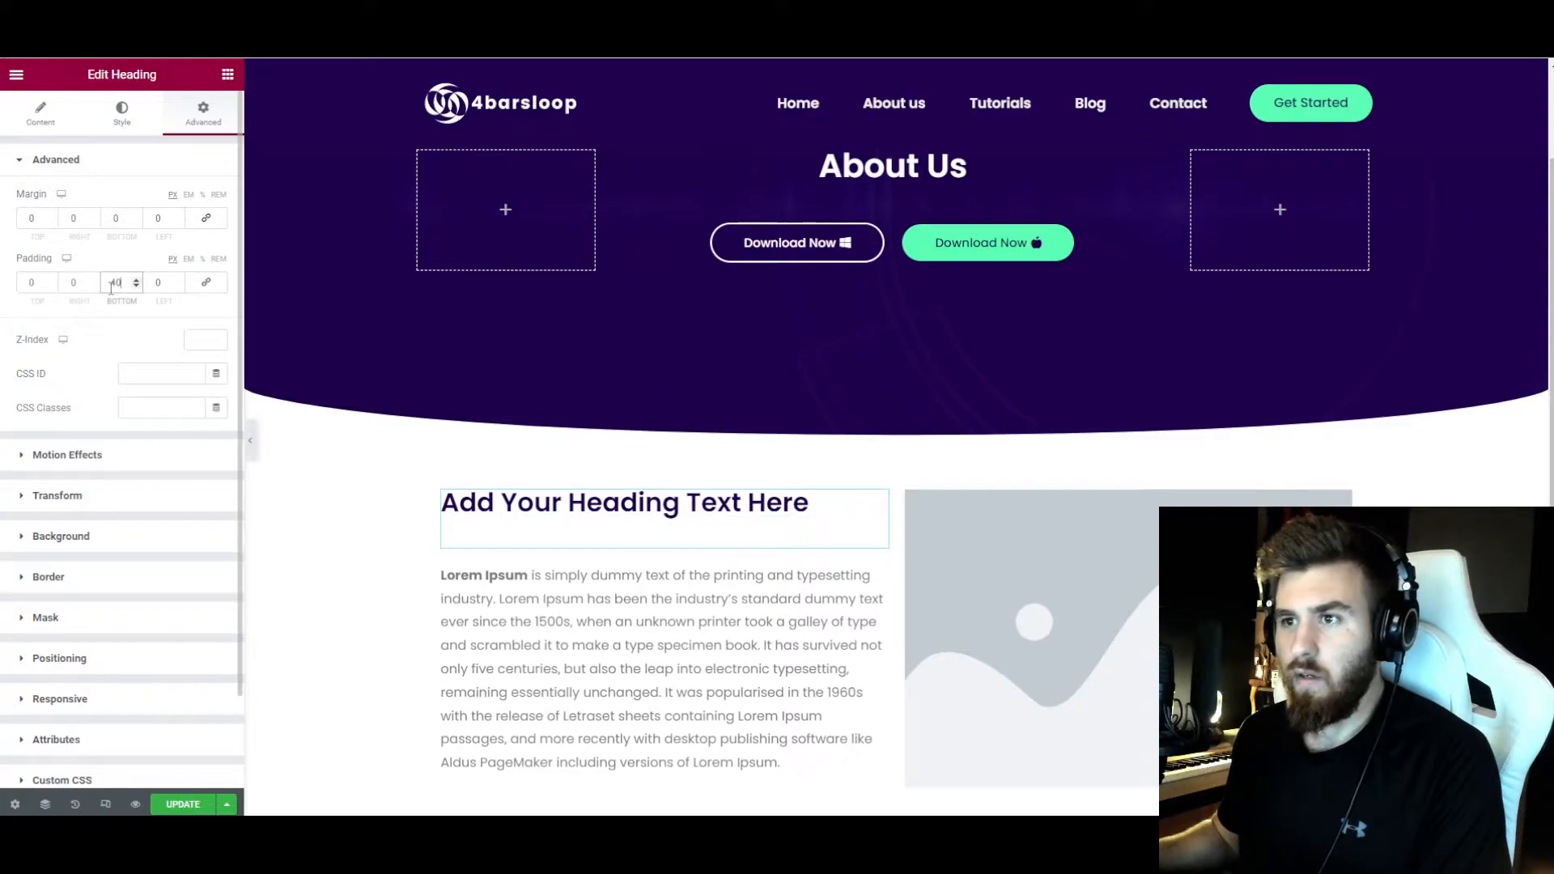
# - Replace the right column's placeholder image with the green-and-black laboratory illustration from the media library, and set its image size to Full
pyautogui.scroll(-1, 537, 444)
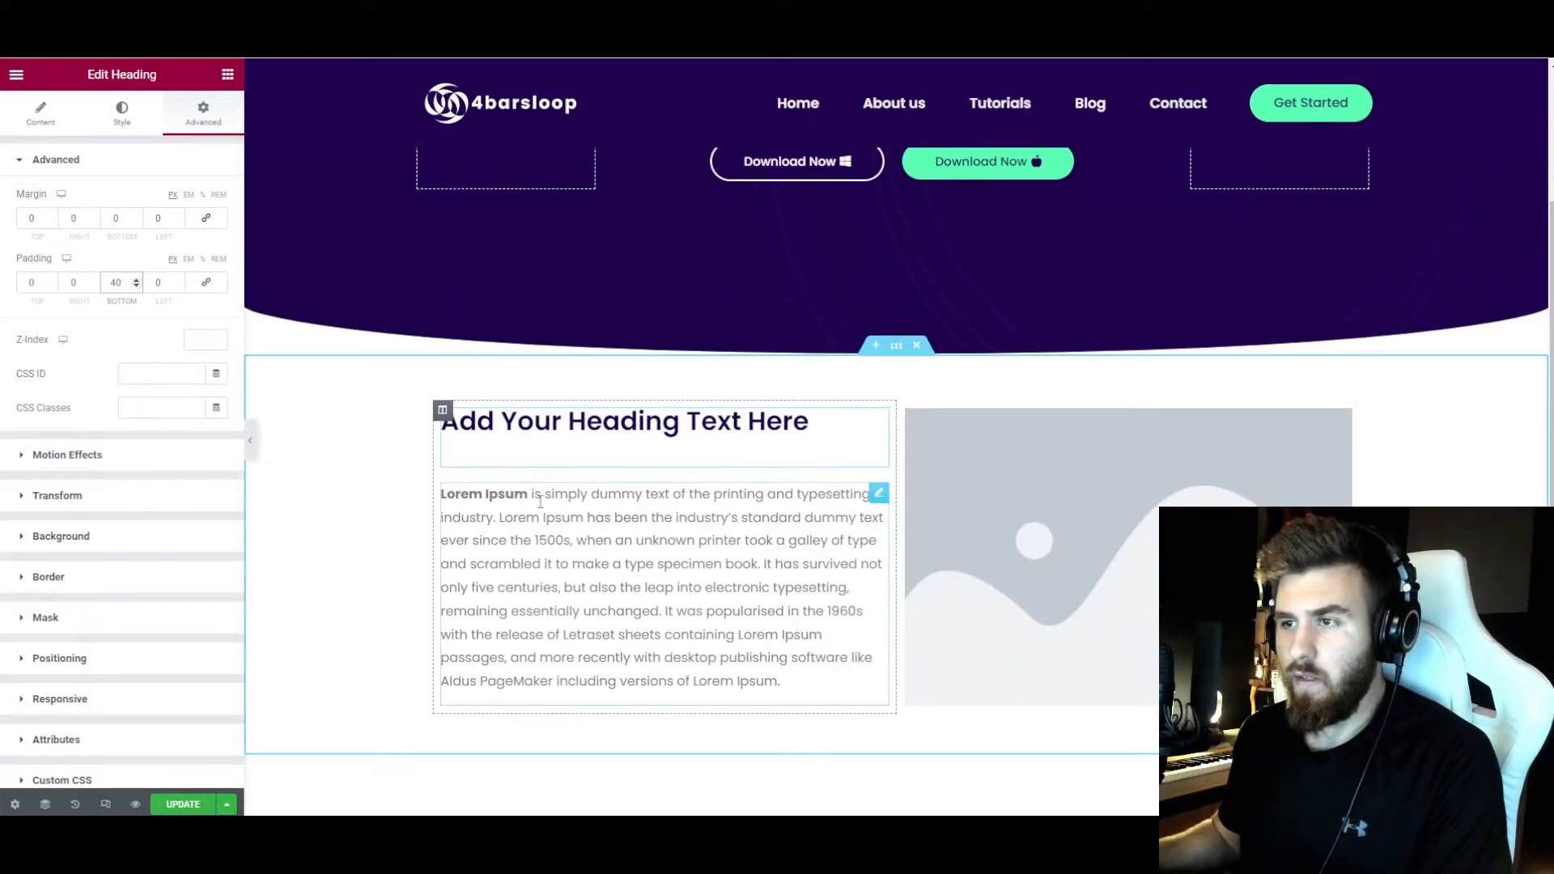
pyautogui.click(1065, 507)
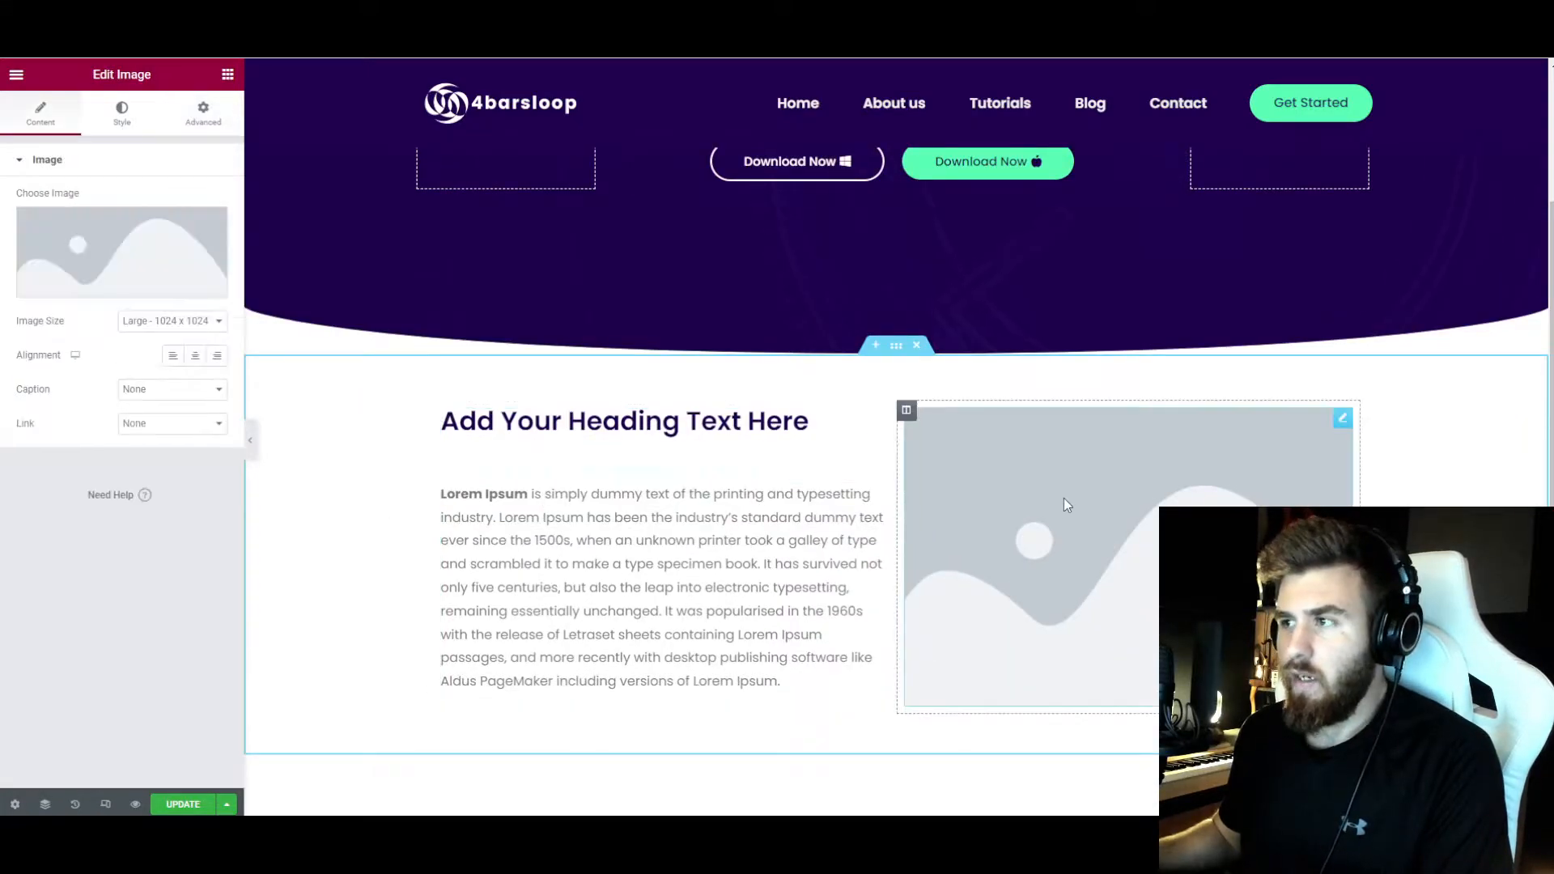
pyautogui.click(121, 289)
pyautogui.click(1089, 259)
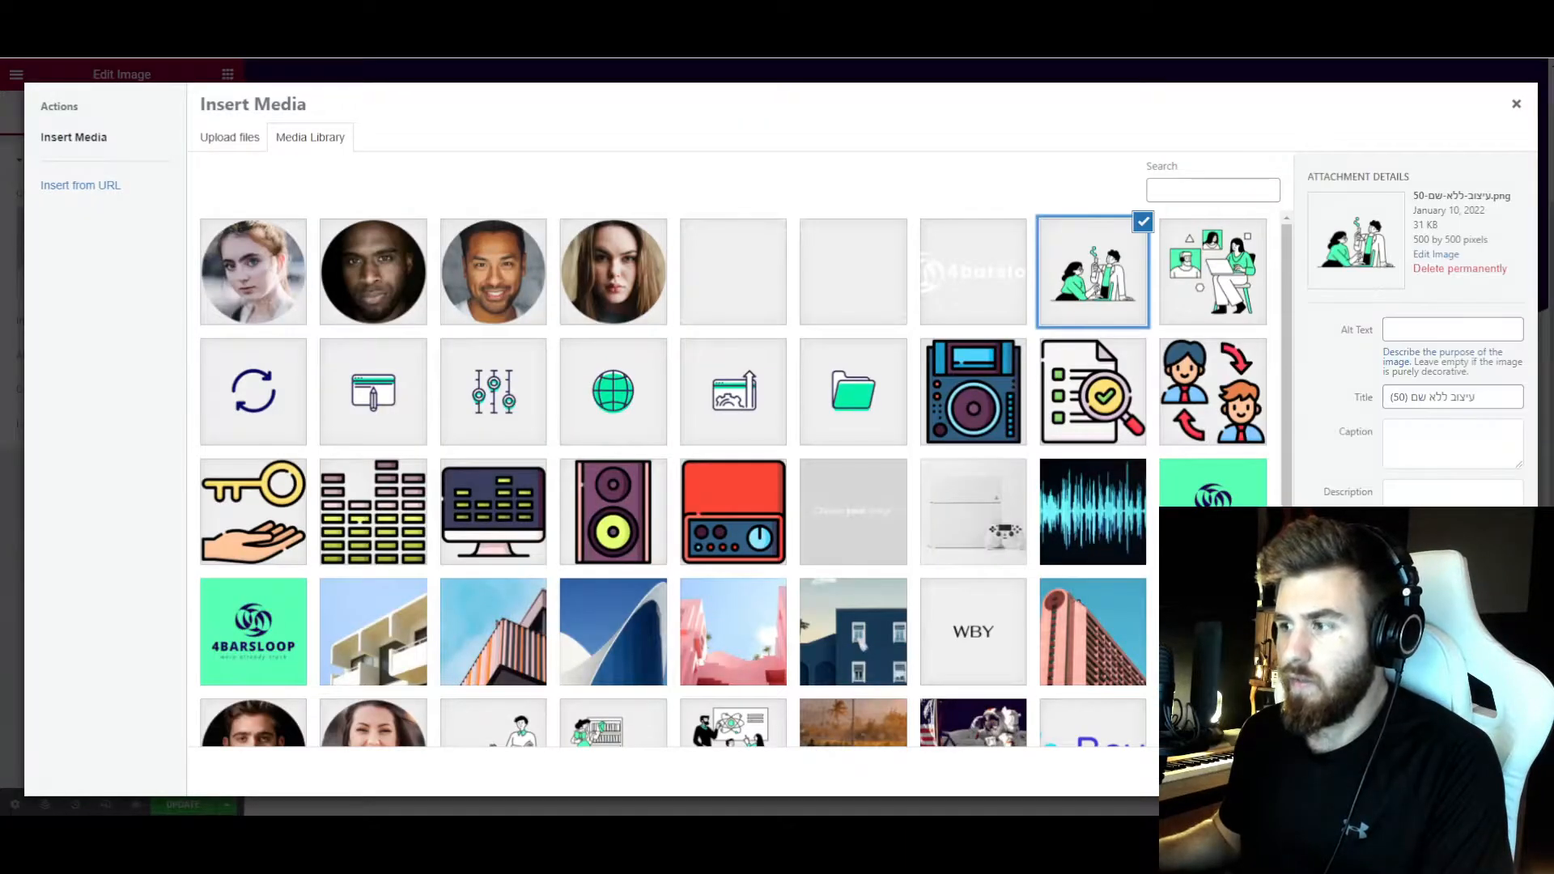
pyautogui.click(1481, 771)
pyautogui.click(154, 323)
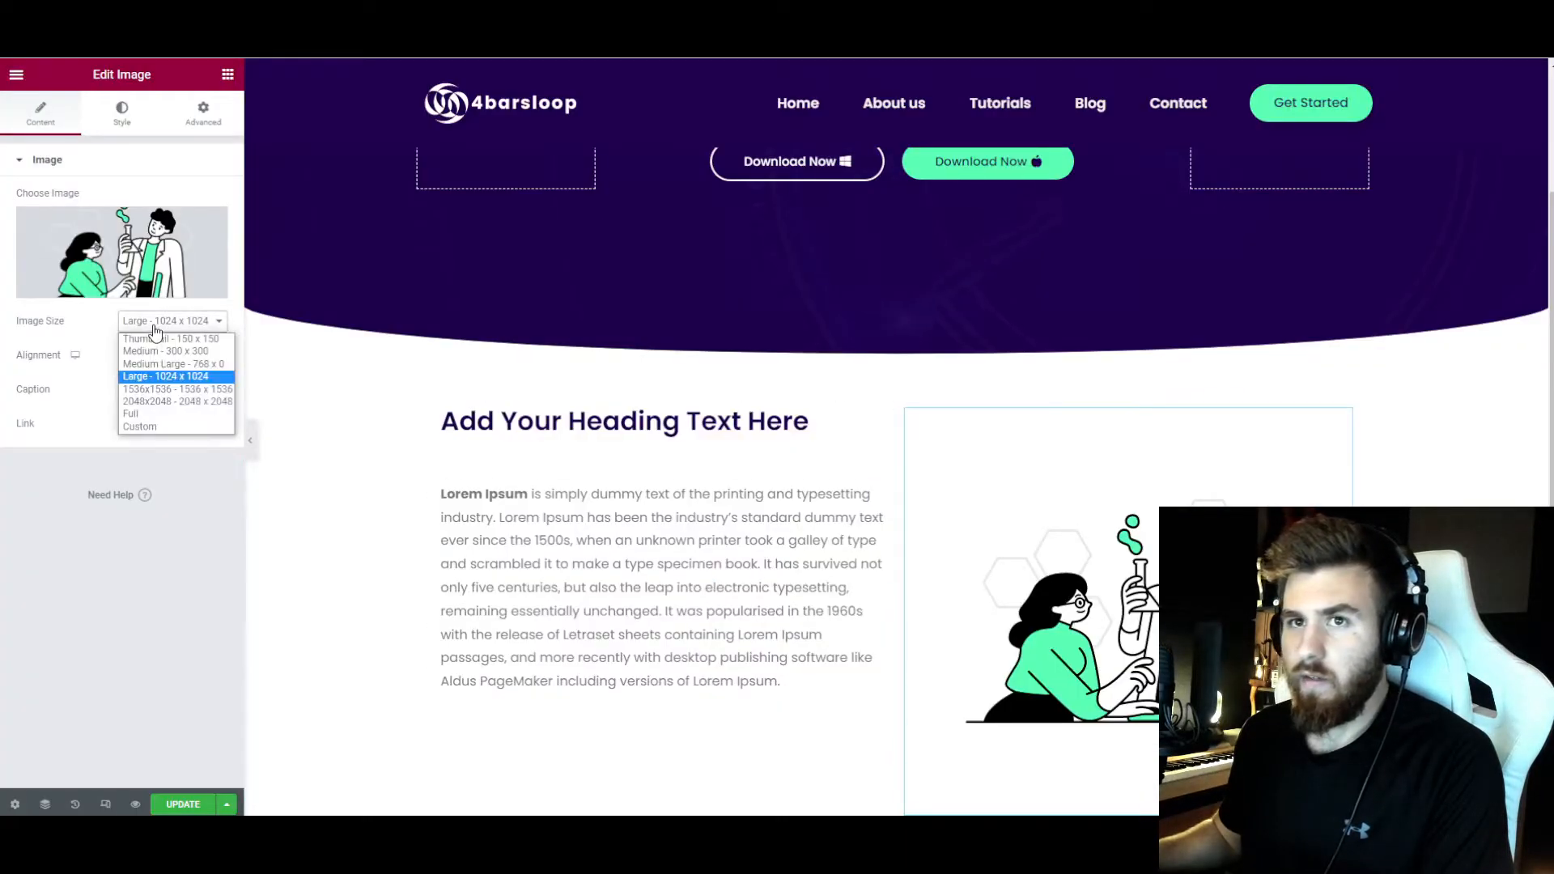
pyautogui.click(156, 417)
# - Raise the illustration's max width to the maximum and set its width to 85
pyautogui.click(122, 114)
pyautogui.moveTo(17, 270); pyautogui.dragTo(197, 269)
pyautogui.moveTo(23, 224)
pyautogui.mouseDown()
pyautogui.moveTo(186, 222)
pyautogui.moveTo(29, 232)
pyautogui.mouseUp()
pyautogui.write('85')
# - Replace the left column heading's placeholder title with "We Justr Figrued The Seince Beginde Being Stuck."
pyautogui.click(567, 421)
pyautogui.click(40, 112)
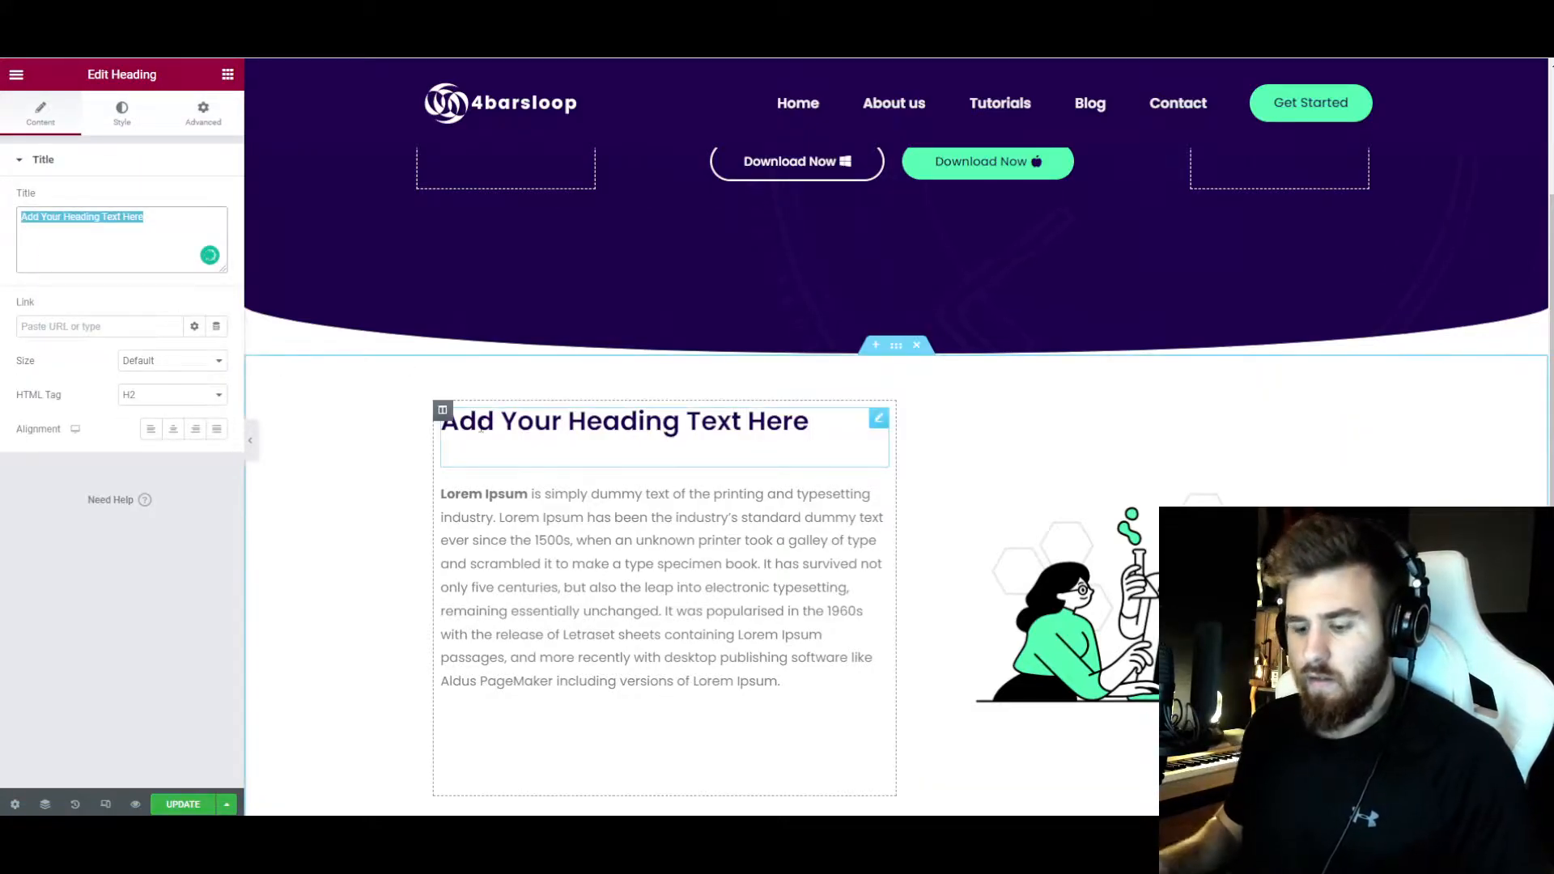
pyautogui.write('We Justr')
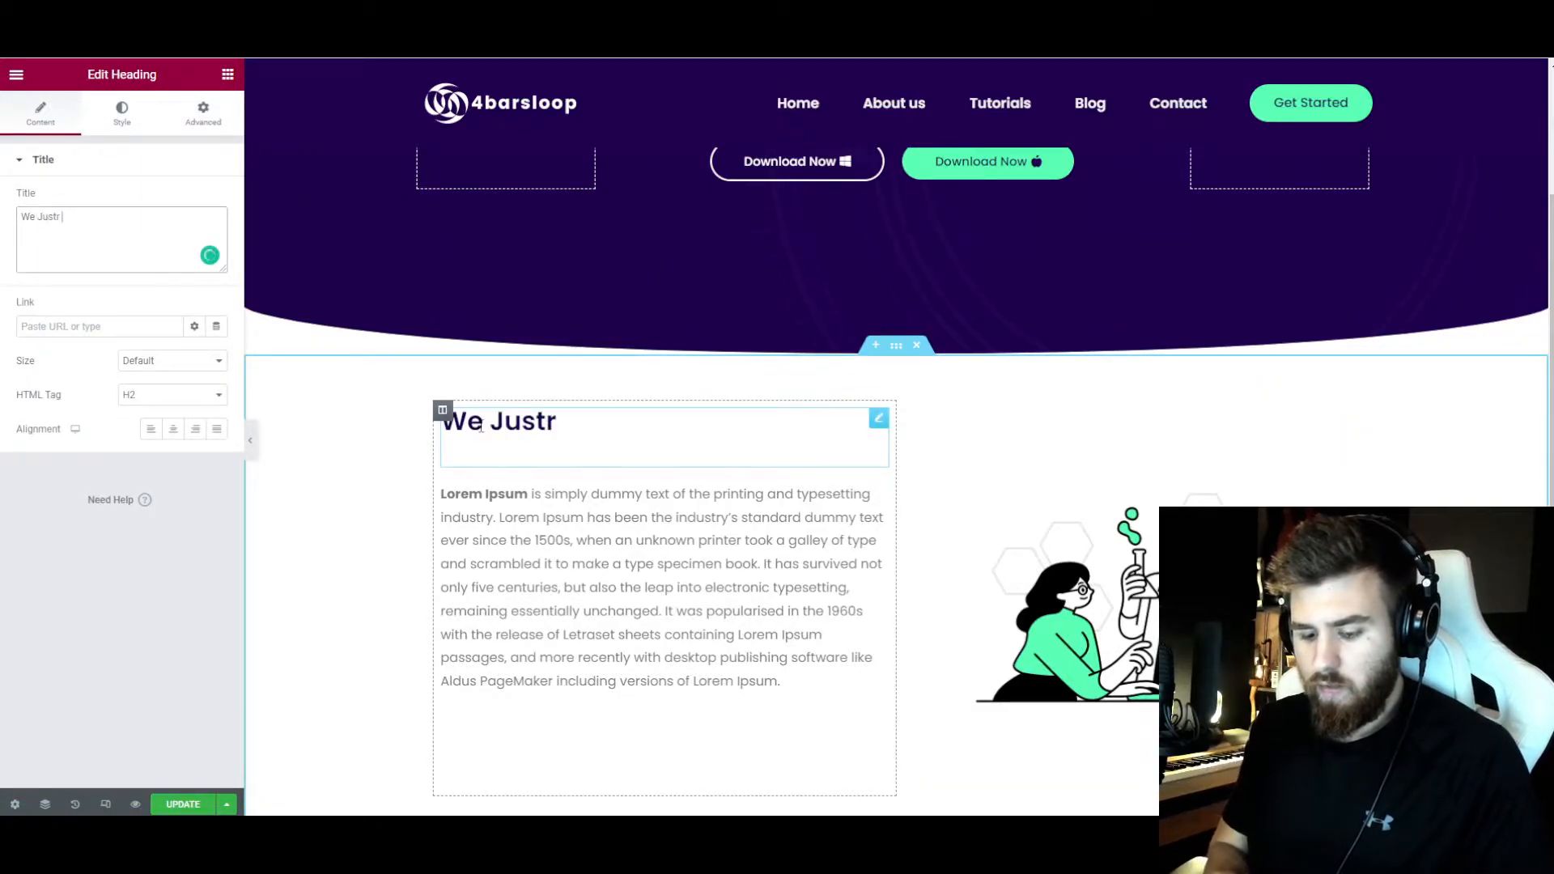
pyautogui.write(' Figru')
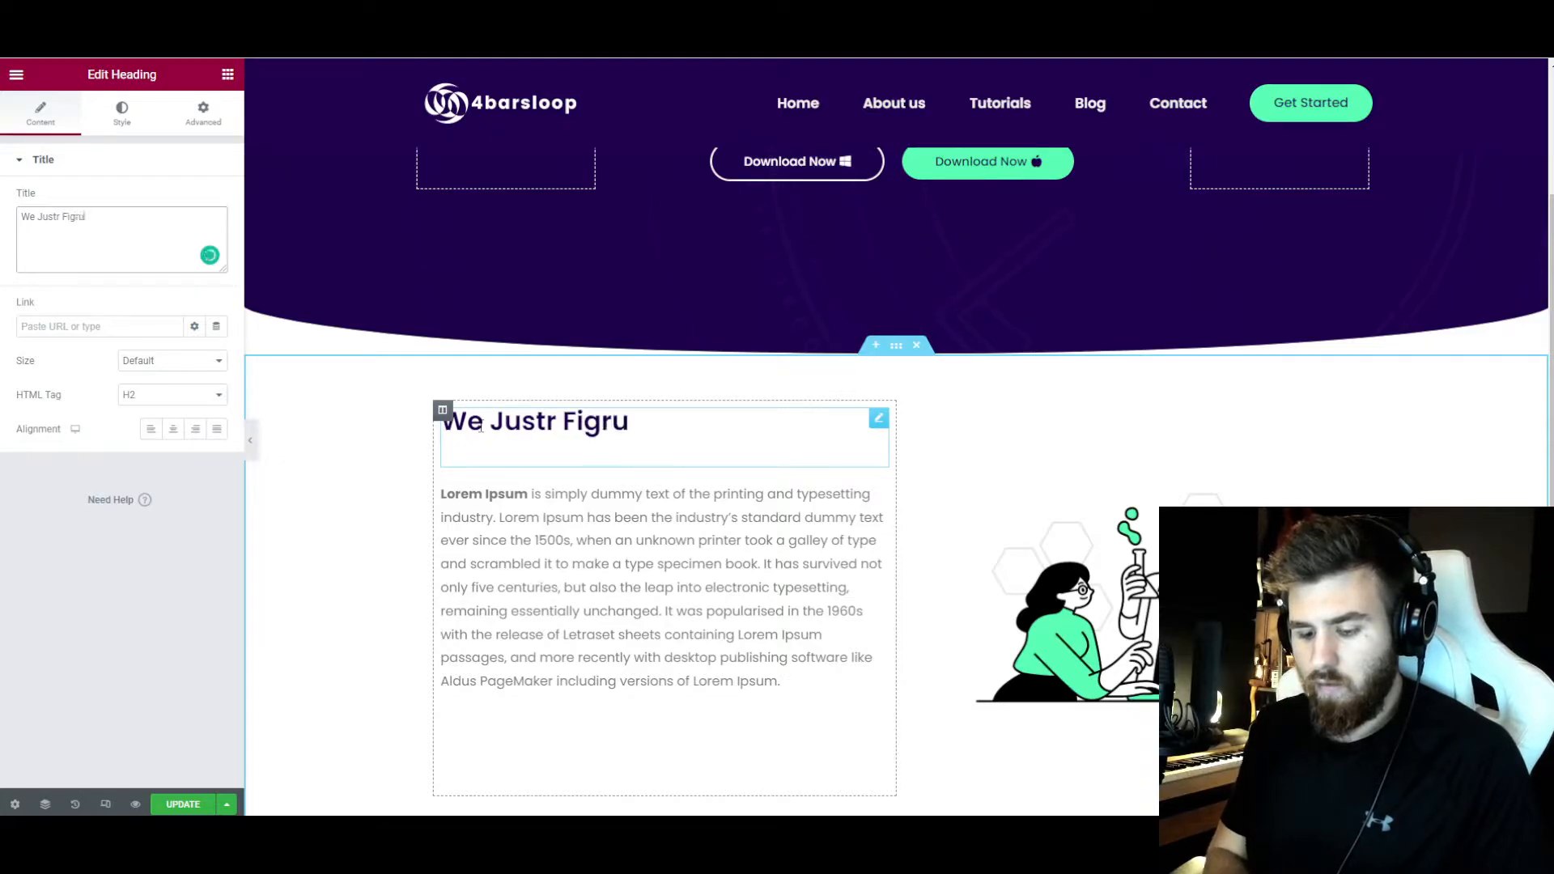
pyautogui.write('ed The Seince Beginde Being St')
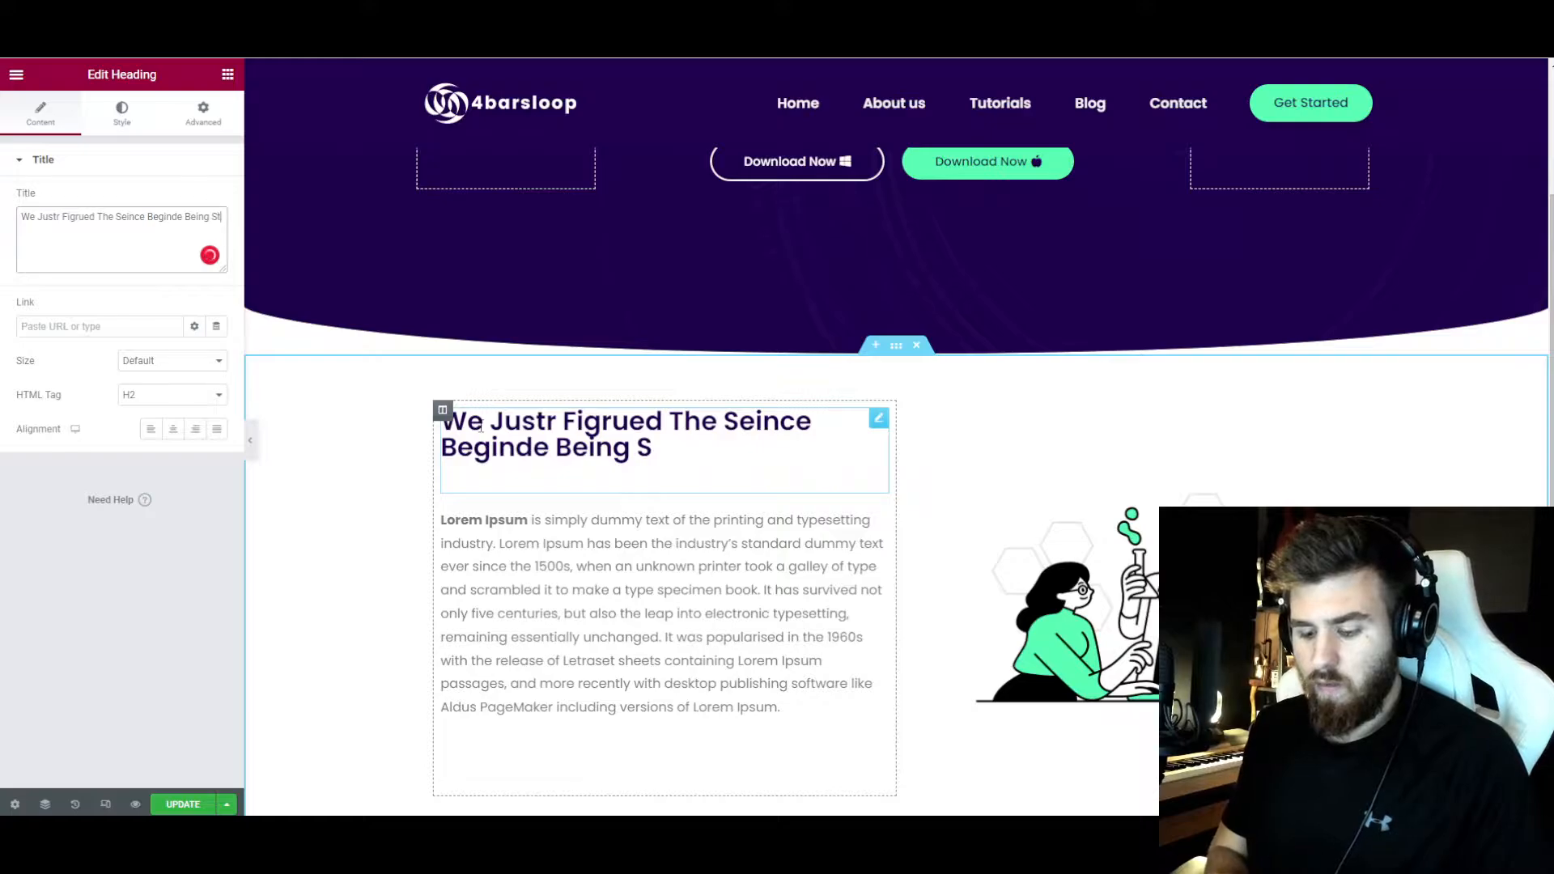
pyautogui.write('uck.')
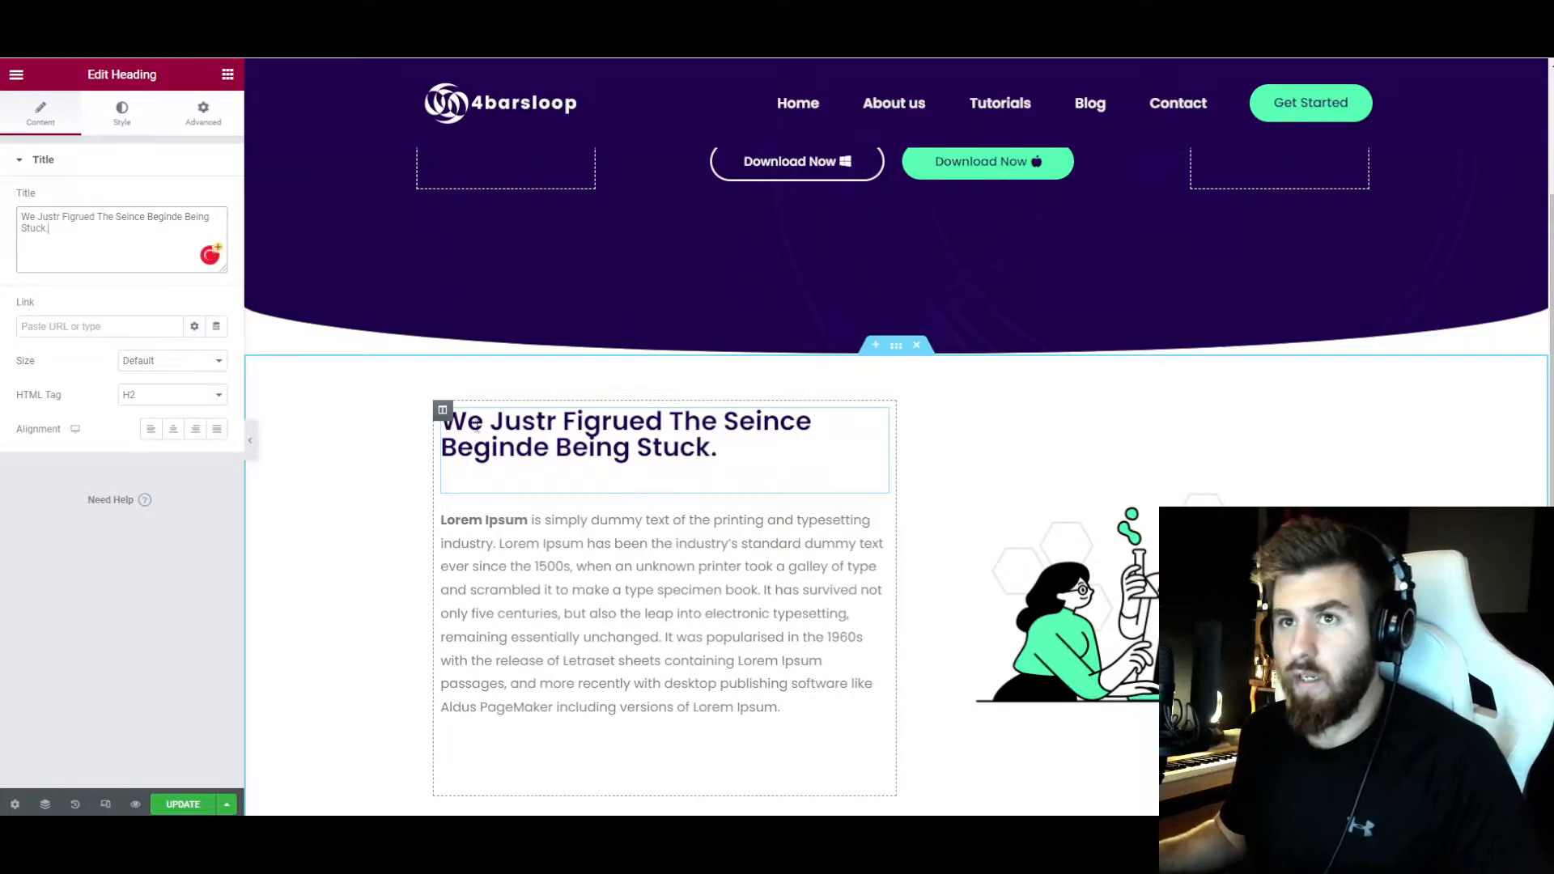
# - Apply Grammarly's spelling corrections to the heading title so it begins "We Just Figured The Since"
pyautogui.click(208, 257)
pyautogui.click(354, 222)
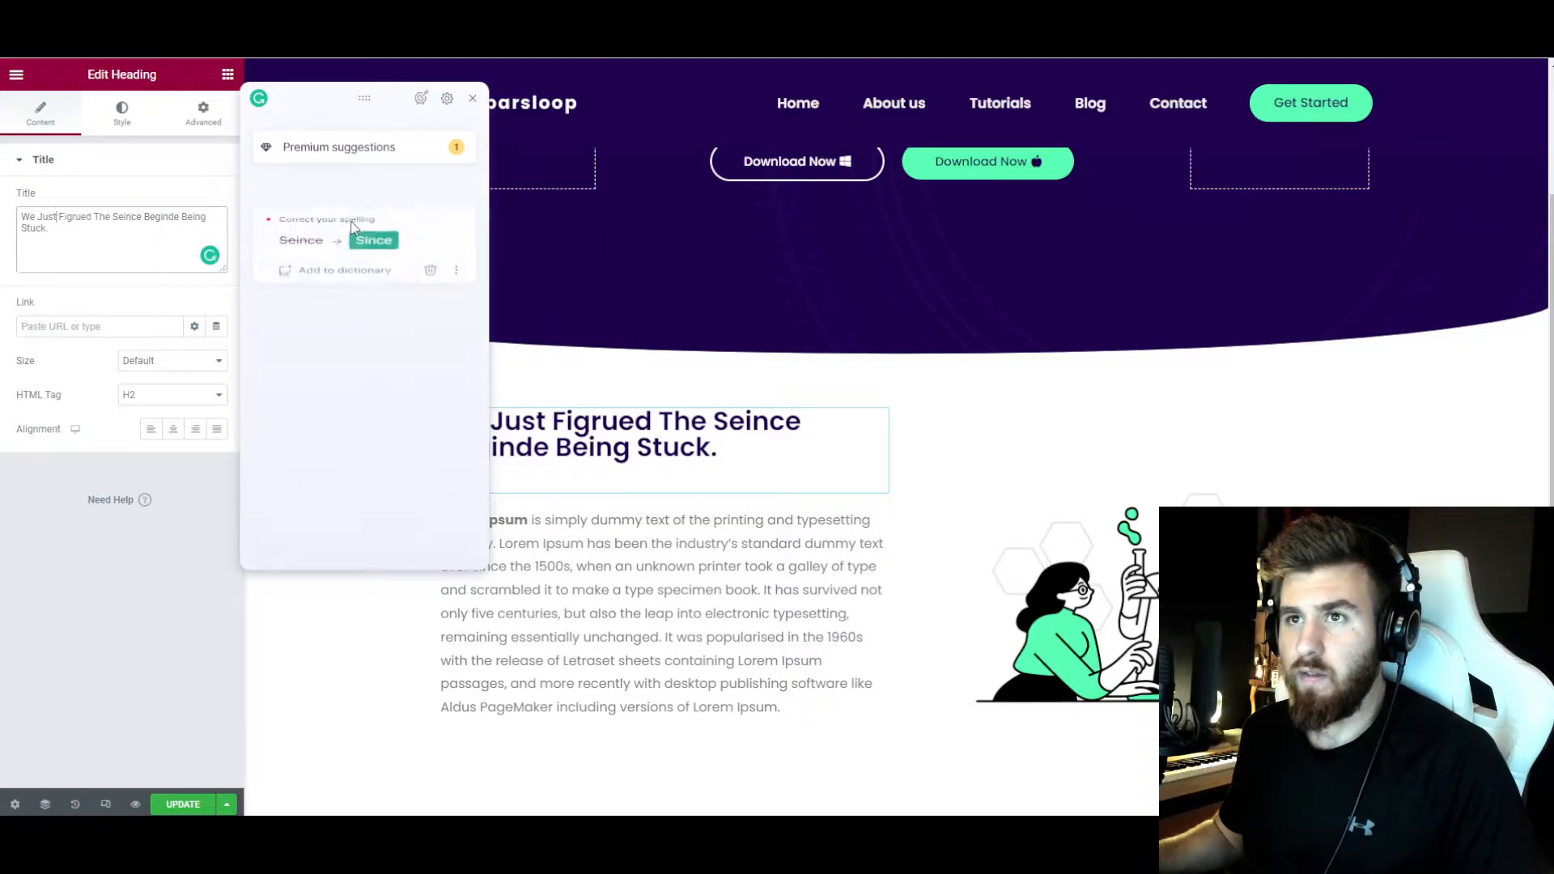
pyautogui.click(366, 220)
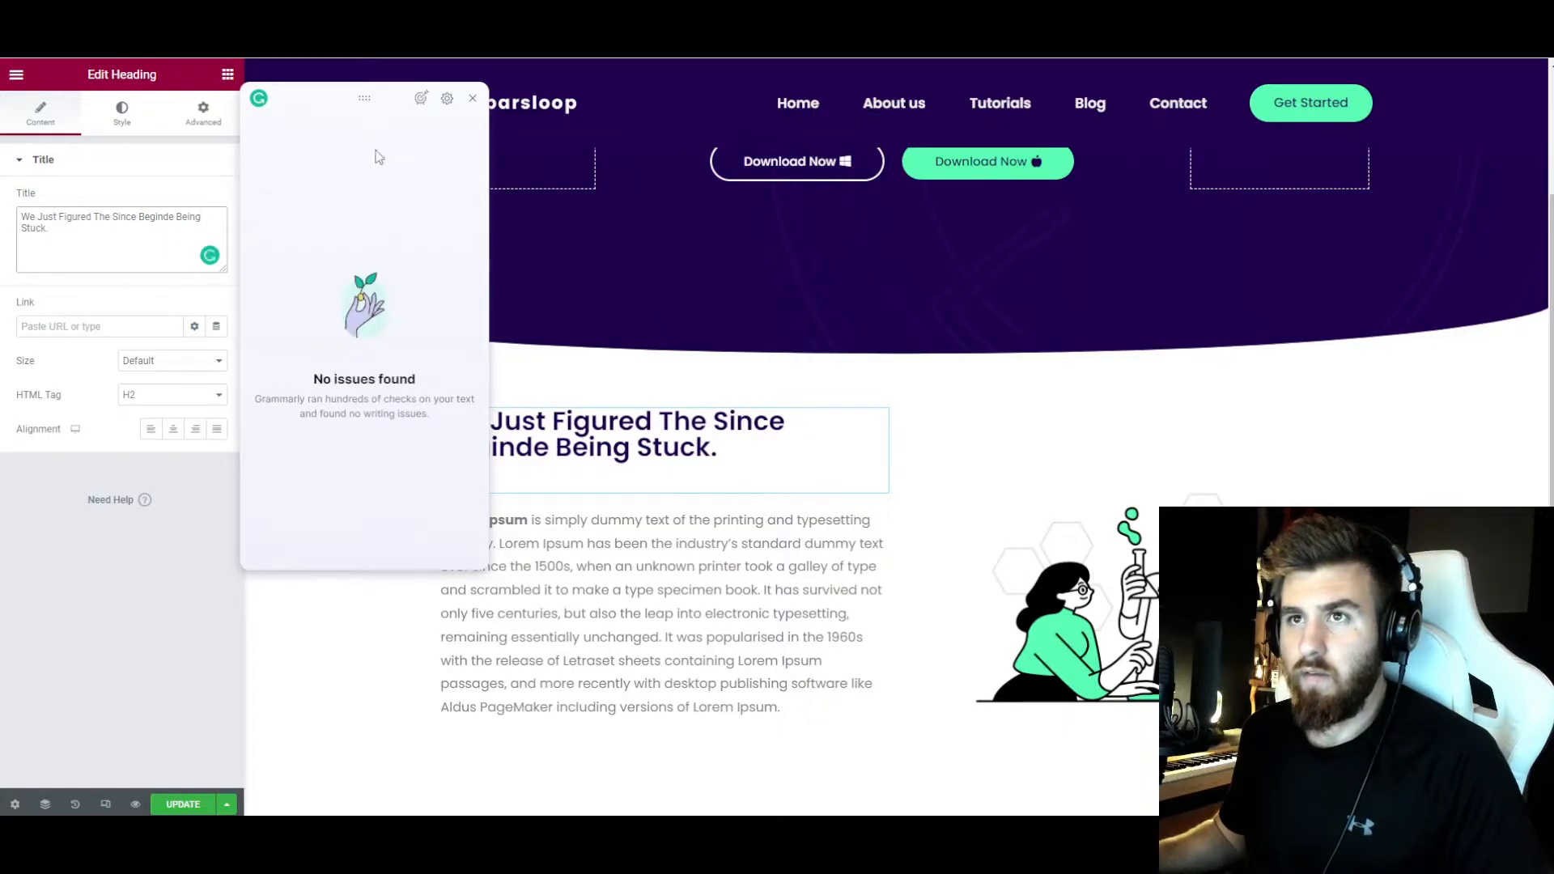
pyautogui.click(473, 99)
# - Replace the word "Since" in the heading title with "Formula"
pyautogui.moveTo(30, 217); pyautogui.dragTo(106, 217)
pyautogui.click(131, 218)
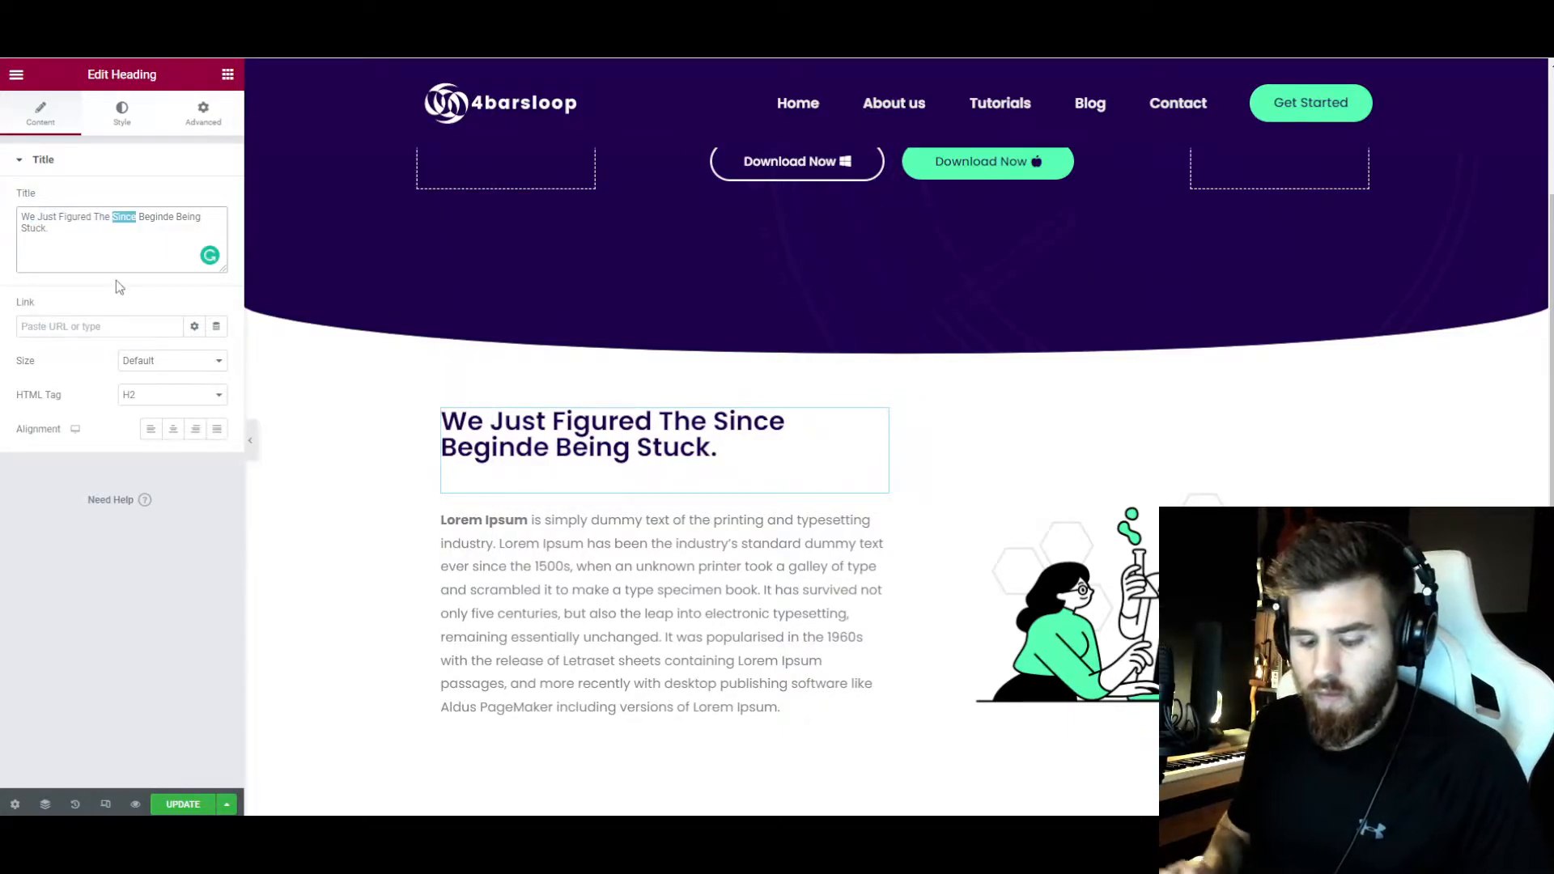
pyautogui.write('Fourmola')
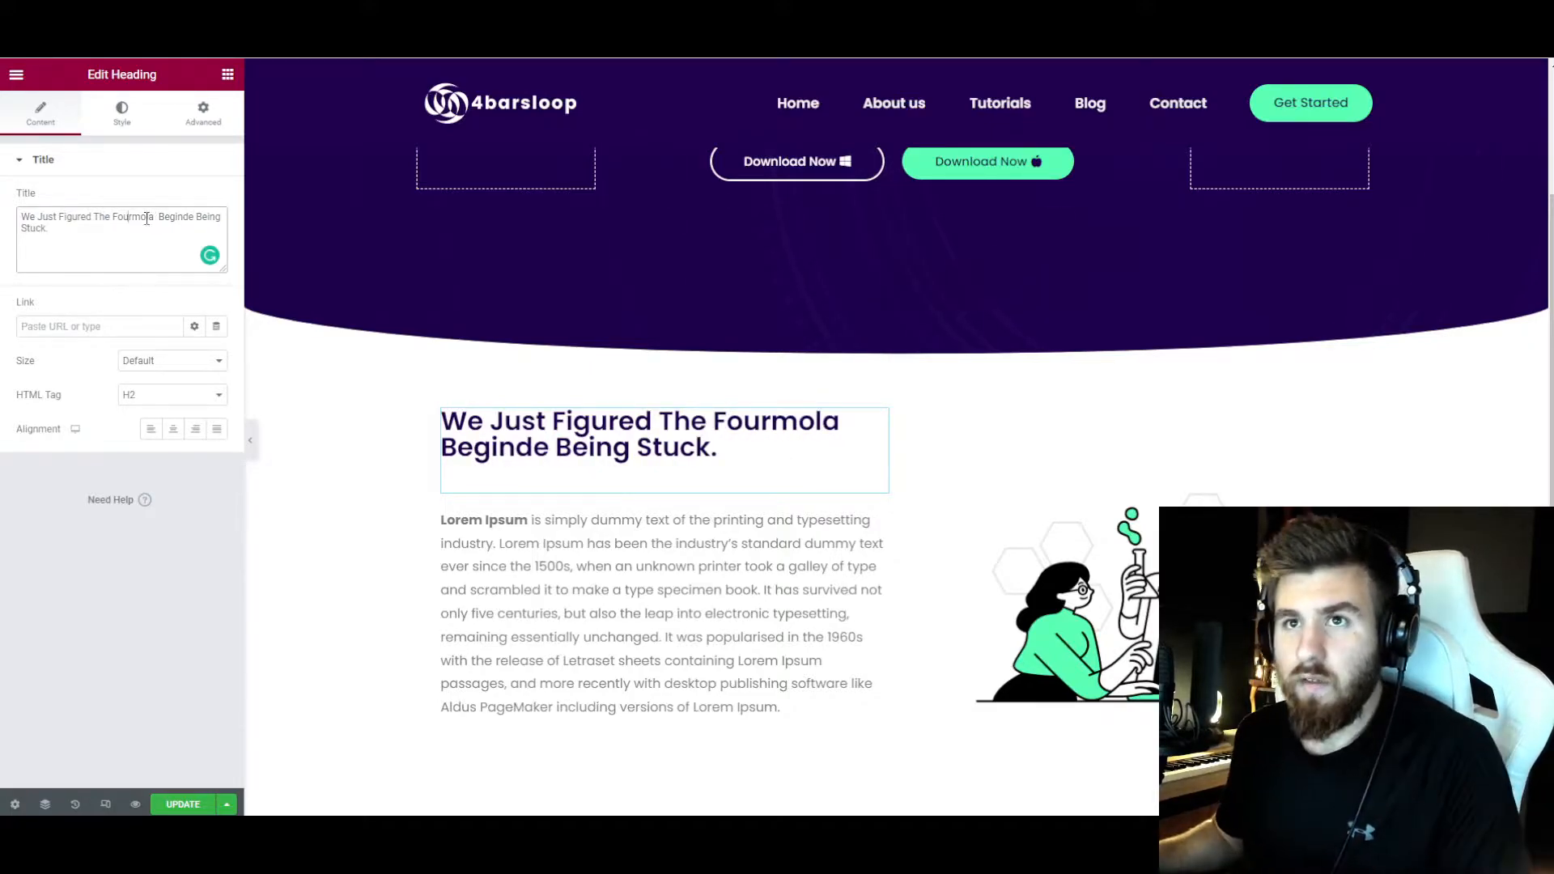
pyautogui.click(129, 220)
pyautogui.press('BackSpace')
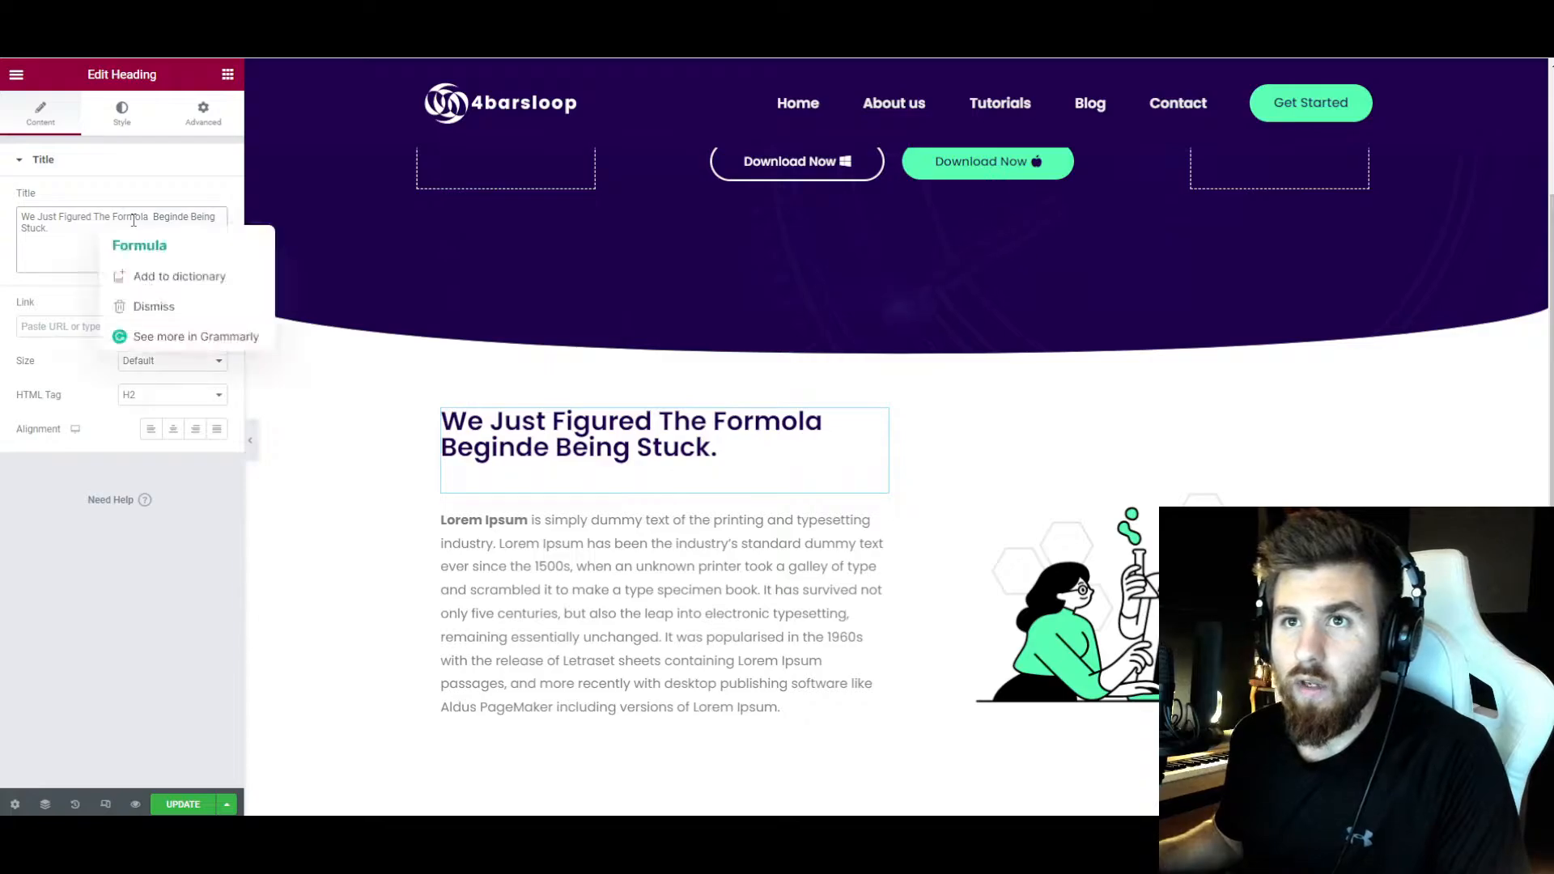
pyautogui.click(146, 245)
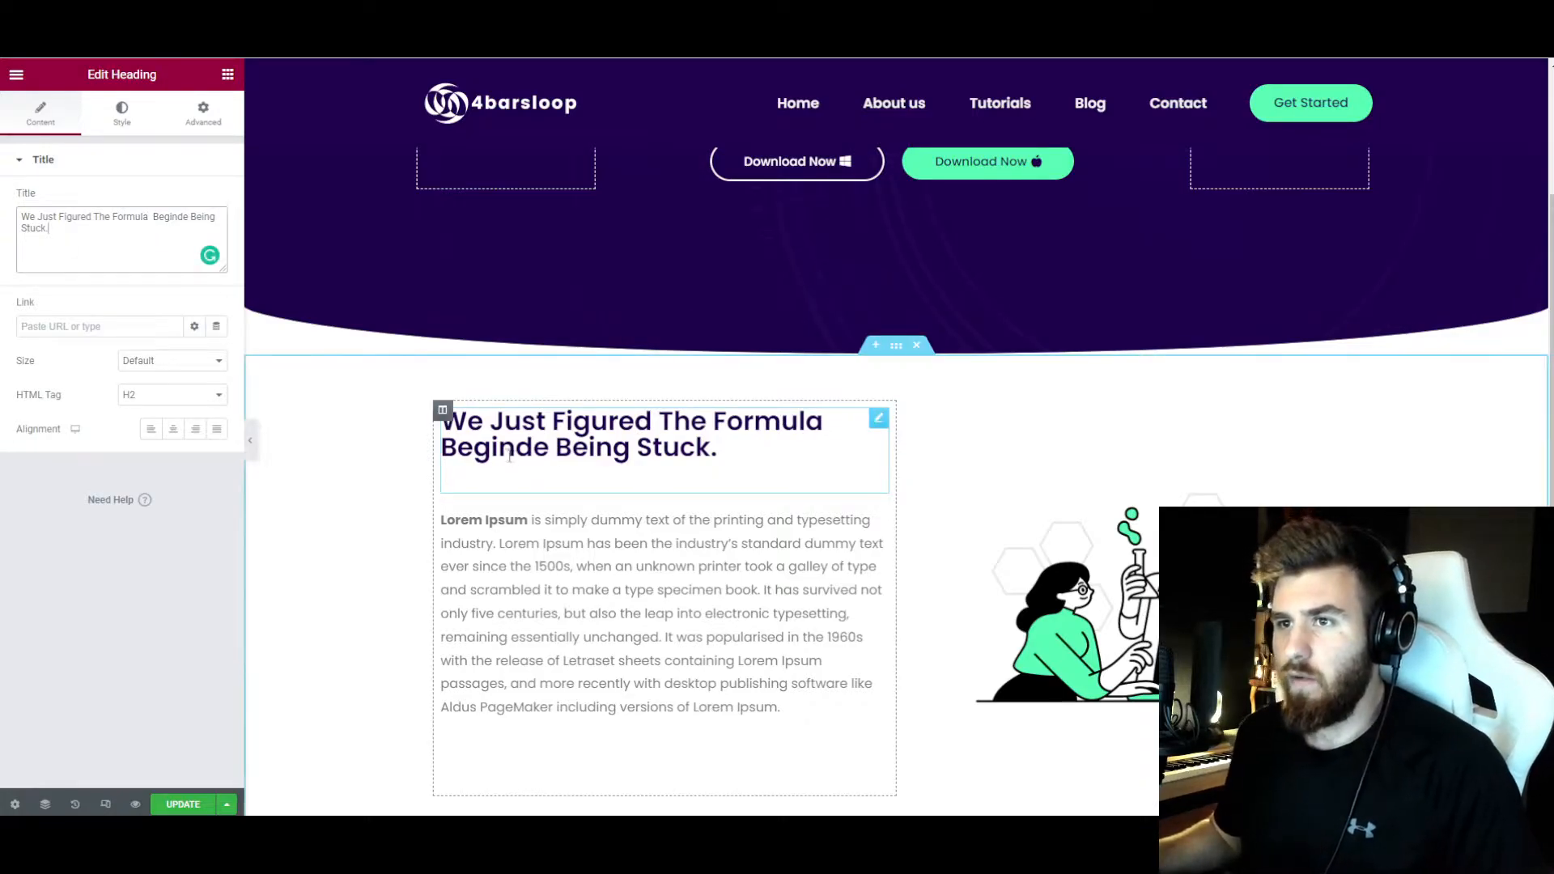
# - Replace the end of the heading title after "Formula" with "Behinde The Loop."
pyautogui.doubleClick(156, 220)
pyautogui.write('Behinde')
pyautogui.hotkey('shift', 'End')
pyautogui.write('The Loop.')
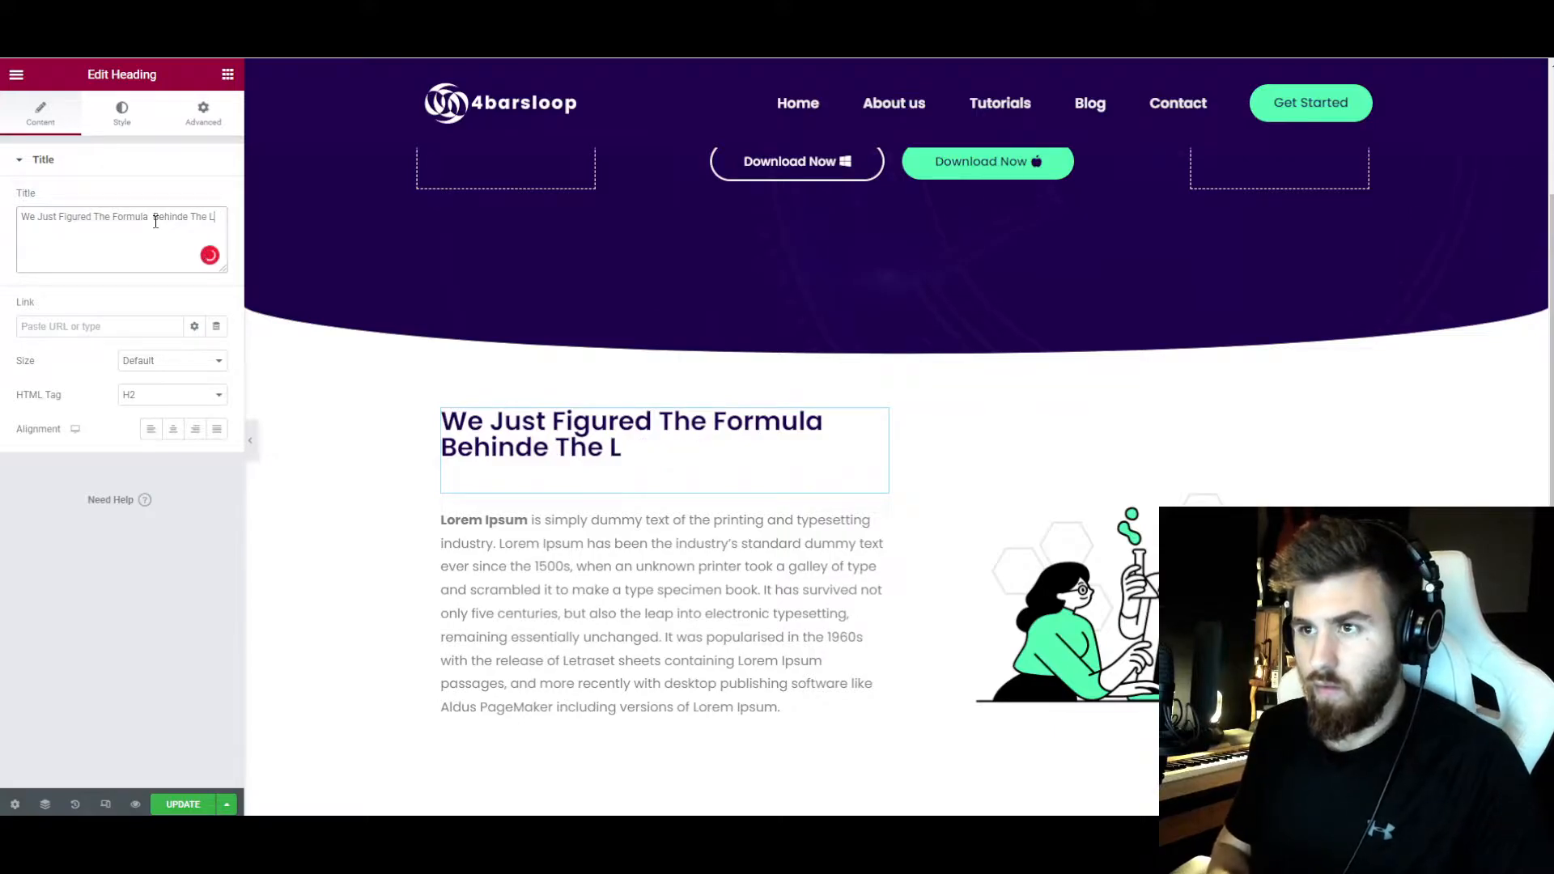
# - Add a Lottie widget above the illustration in the section's right column
pyautogui.scroll(-1, 895, 565)
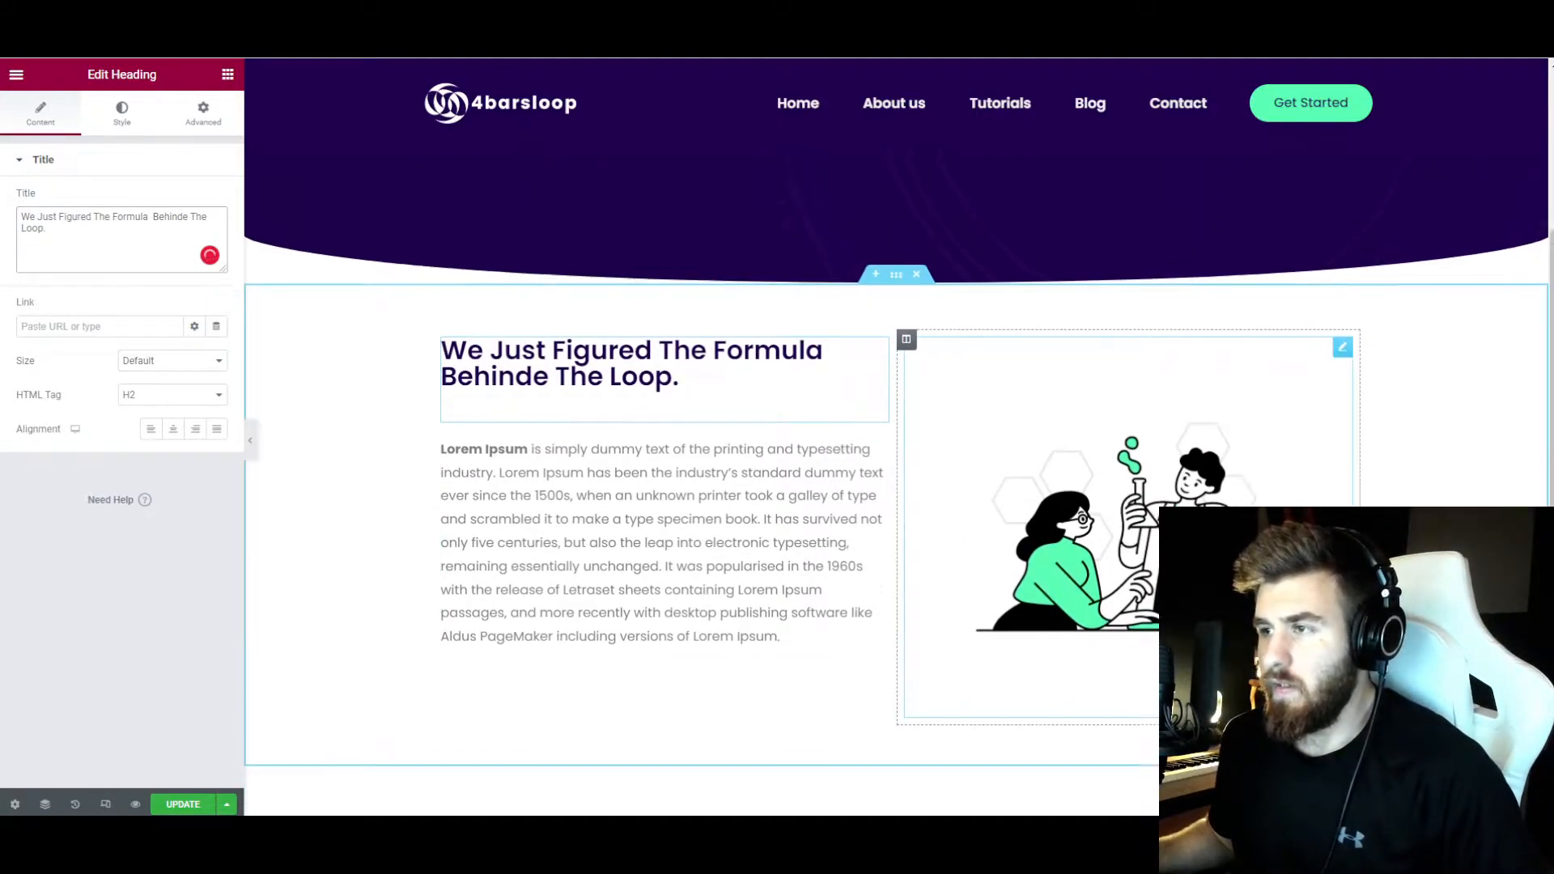
pyautogui.scroll(1, 1121, 526)
pyautogui.click(229, 74)
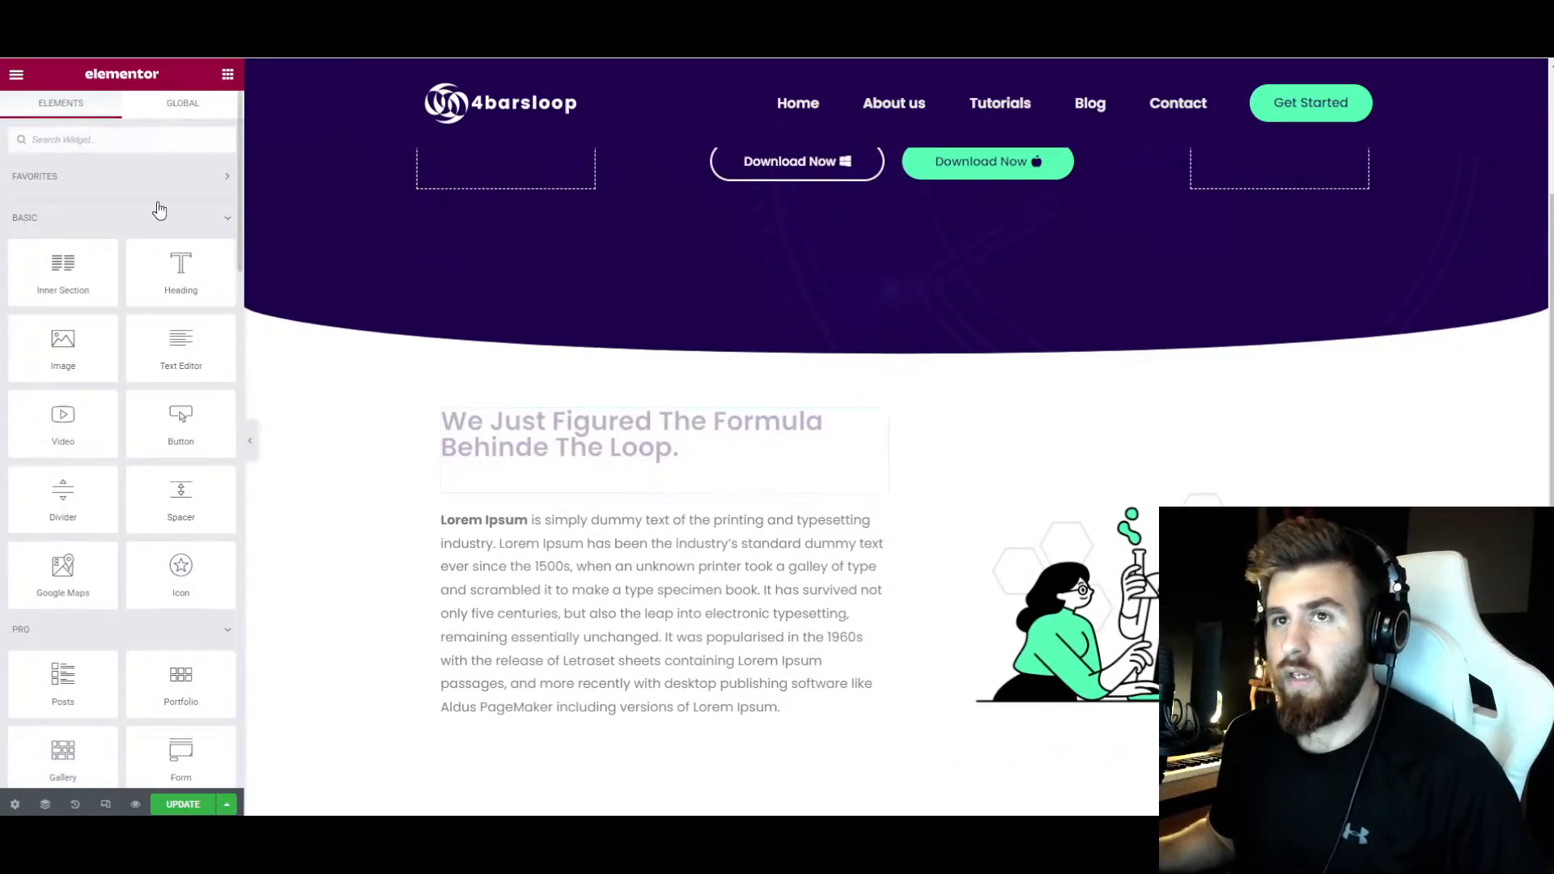
pyautogui.scroll(-1, 656, 436)
pyautogui.scroll(1, 655, 436)
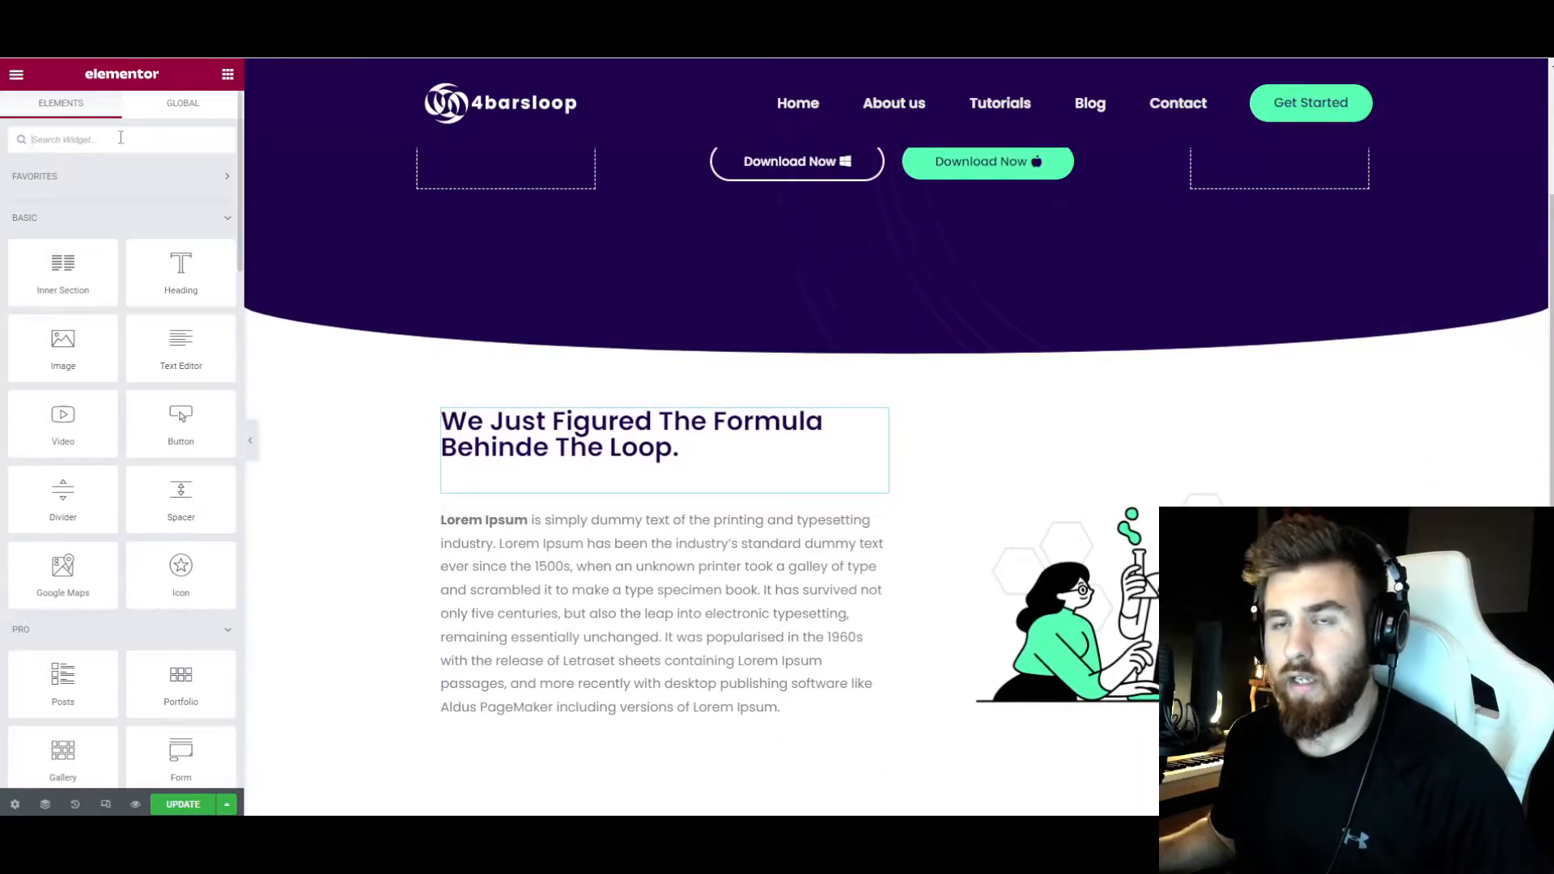
pyautogui.write('lott')
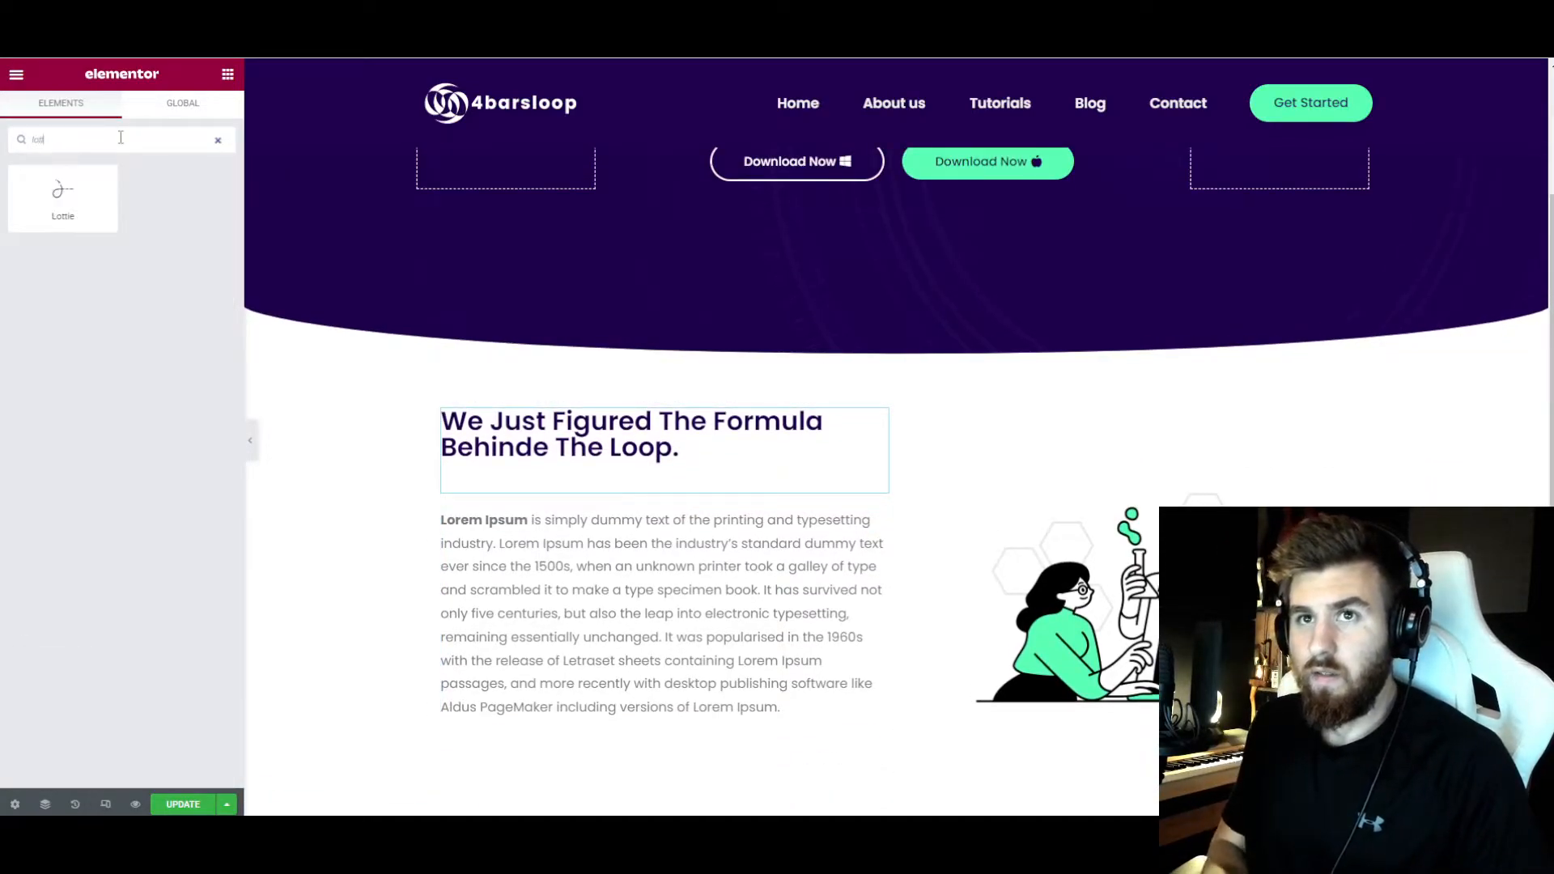
pyautogui.moveTo(62, 195); pyautogui.dragTo(1120, 454)
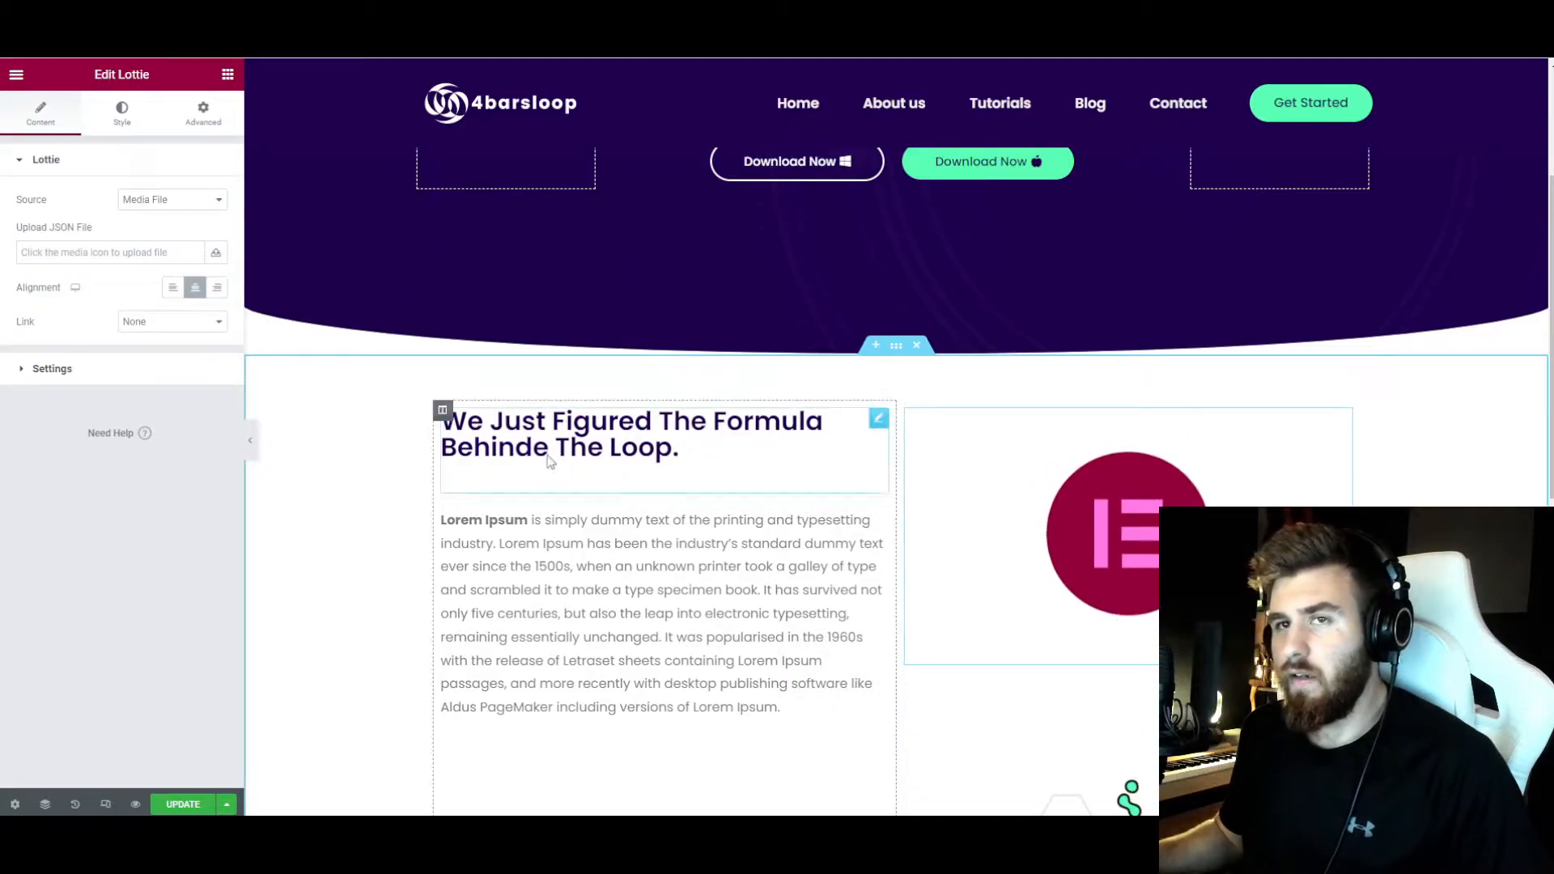
# - Load 84037-pattern-animation.json from the media library as the Lottie widget's JSON file
pyautogui.moveTo(27, 228); pyautogui.dragTo(93, 228)
pyautogui.click(97, 227)
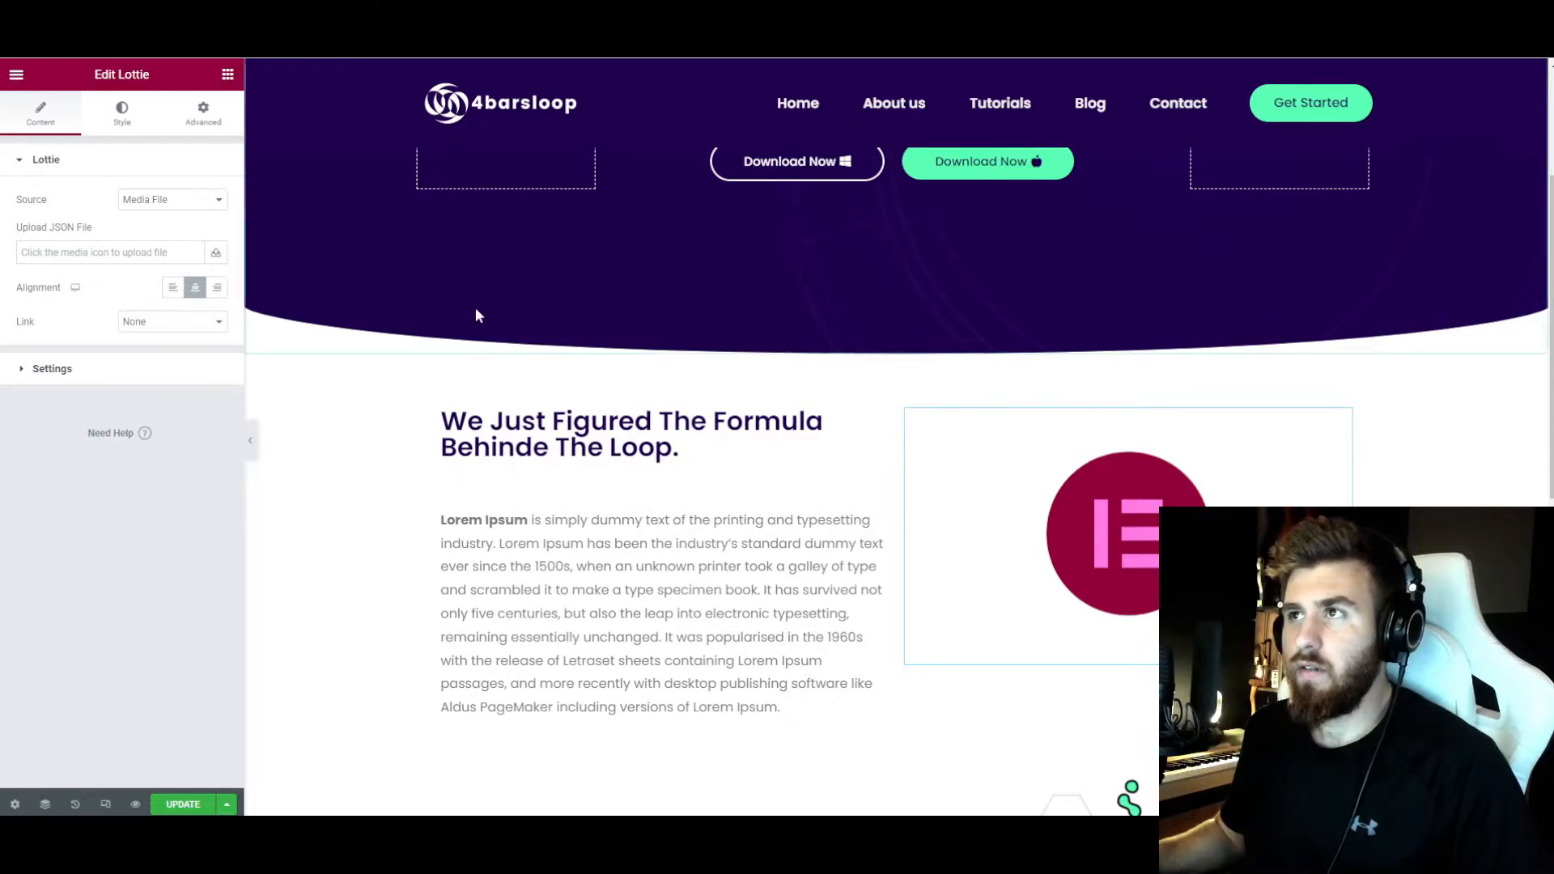
pyautogui.click(105, 252)
pyautogui.click(504, 266)
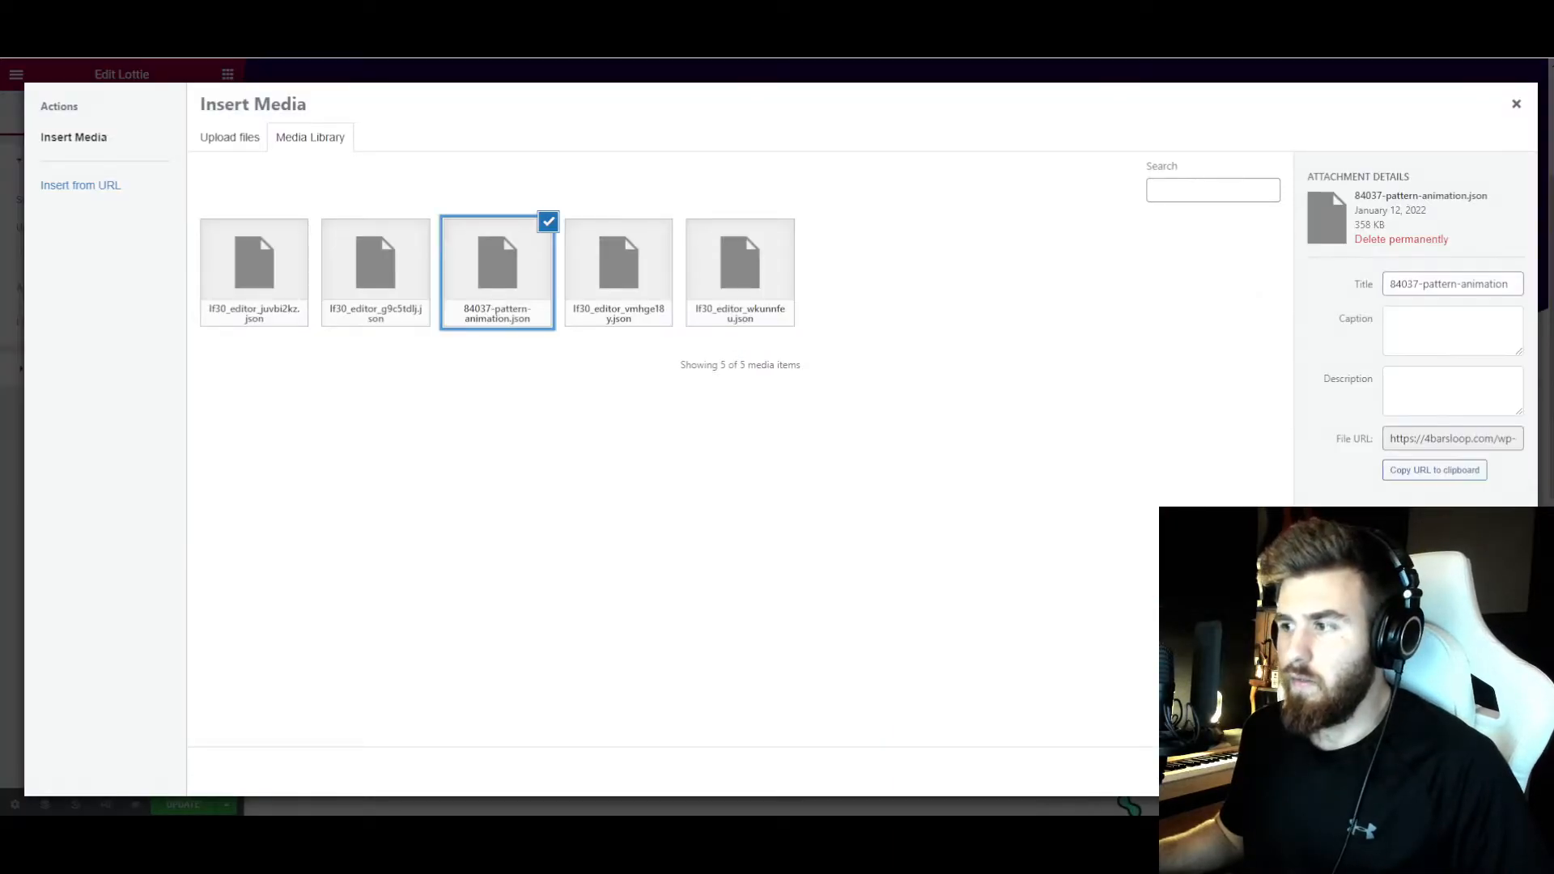
pyautogui.click(1485, 771)
# - Set the Lottie animation's max width to 100 and enlarge its width to most of the column
pyautogui.scroll(-1, 1274, 420)
pyautogui.click(122, 113)
pyautogui.moveTo(20, 269); pyautogui.dragTo(183, 271)
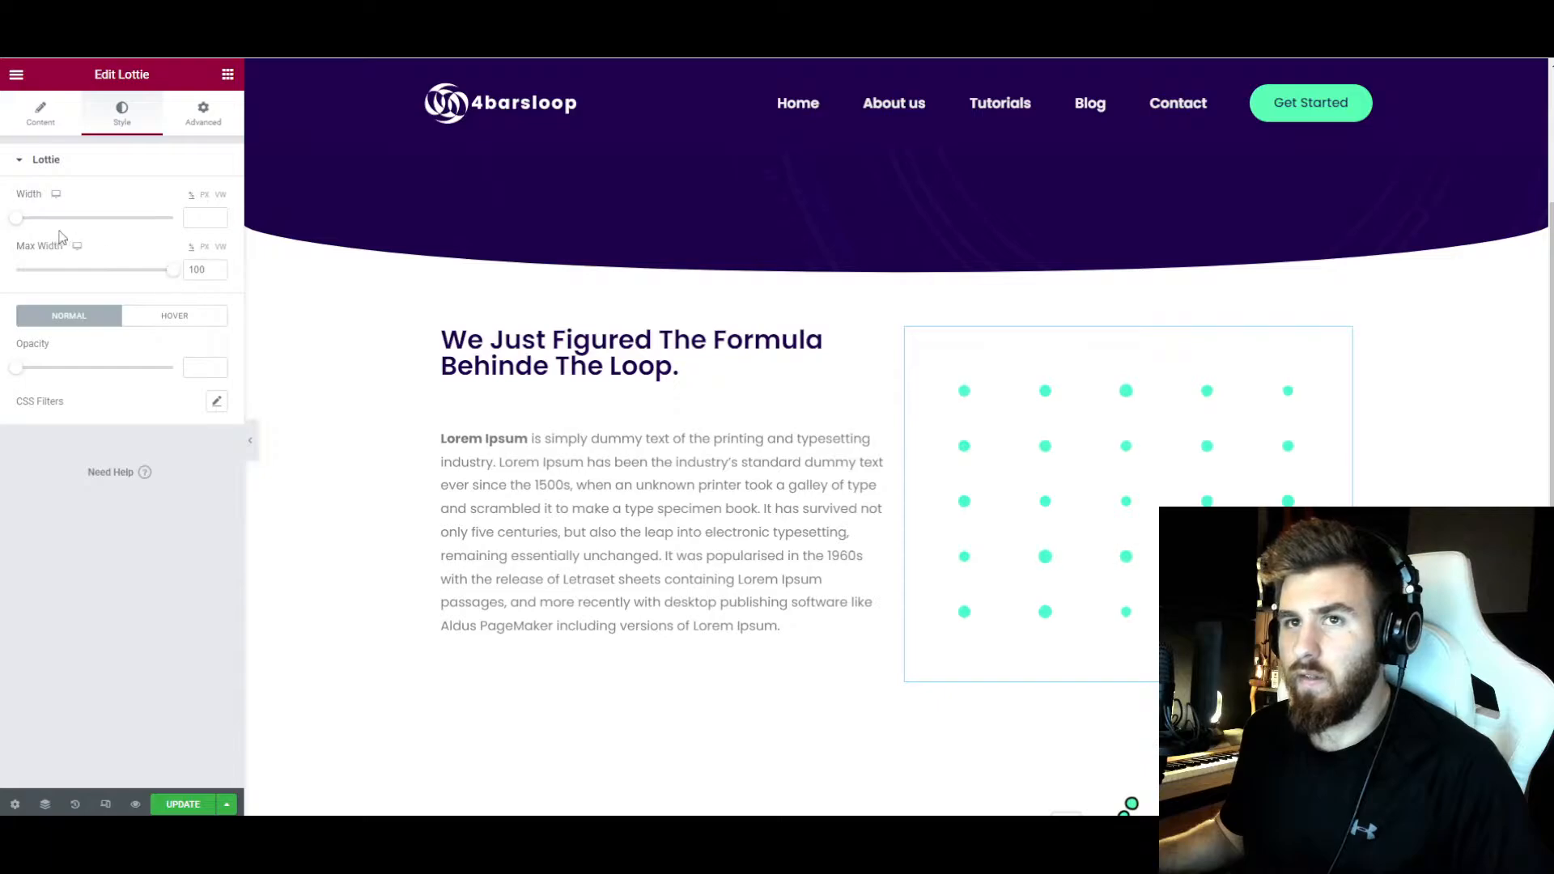
pyautogui.click(146, 218)
# - Set the Lottie widget's Z-Index to 0
pyautogui.click(207, 115)
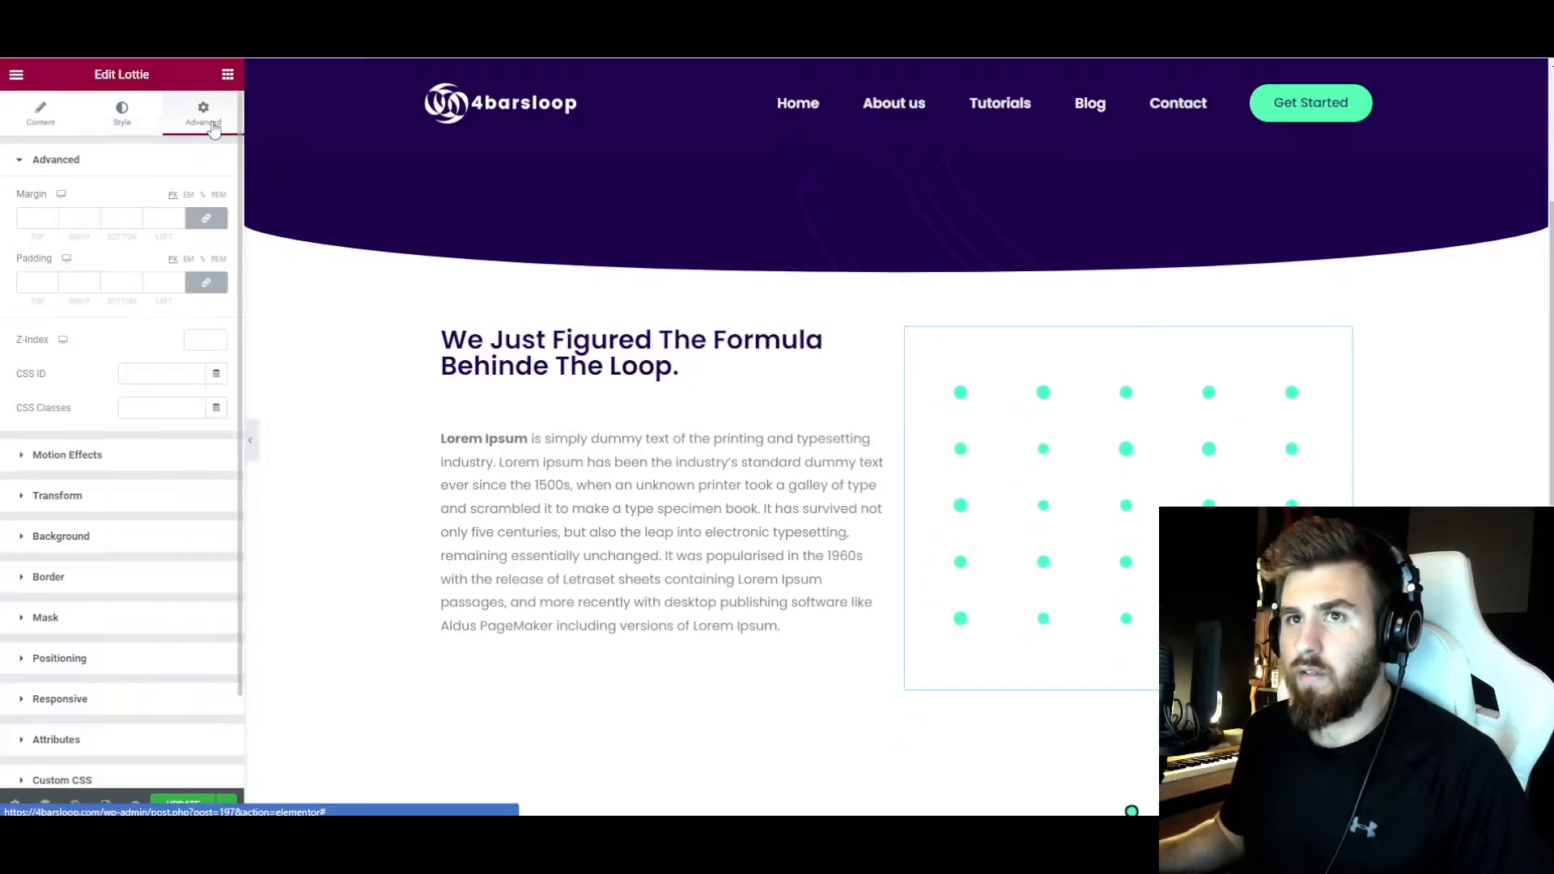
pyautogui.click(113, 162)
pyautogui.click(73, 404)
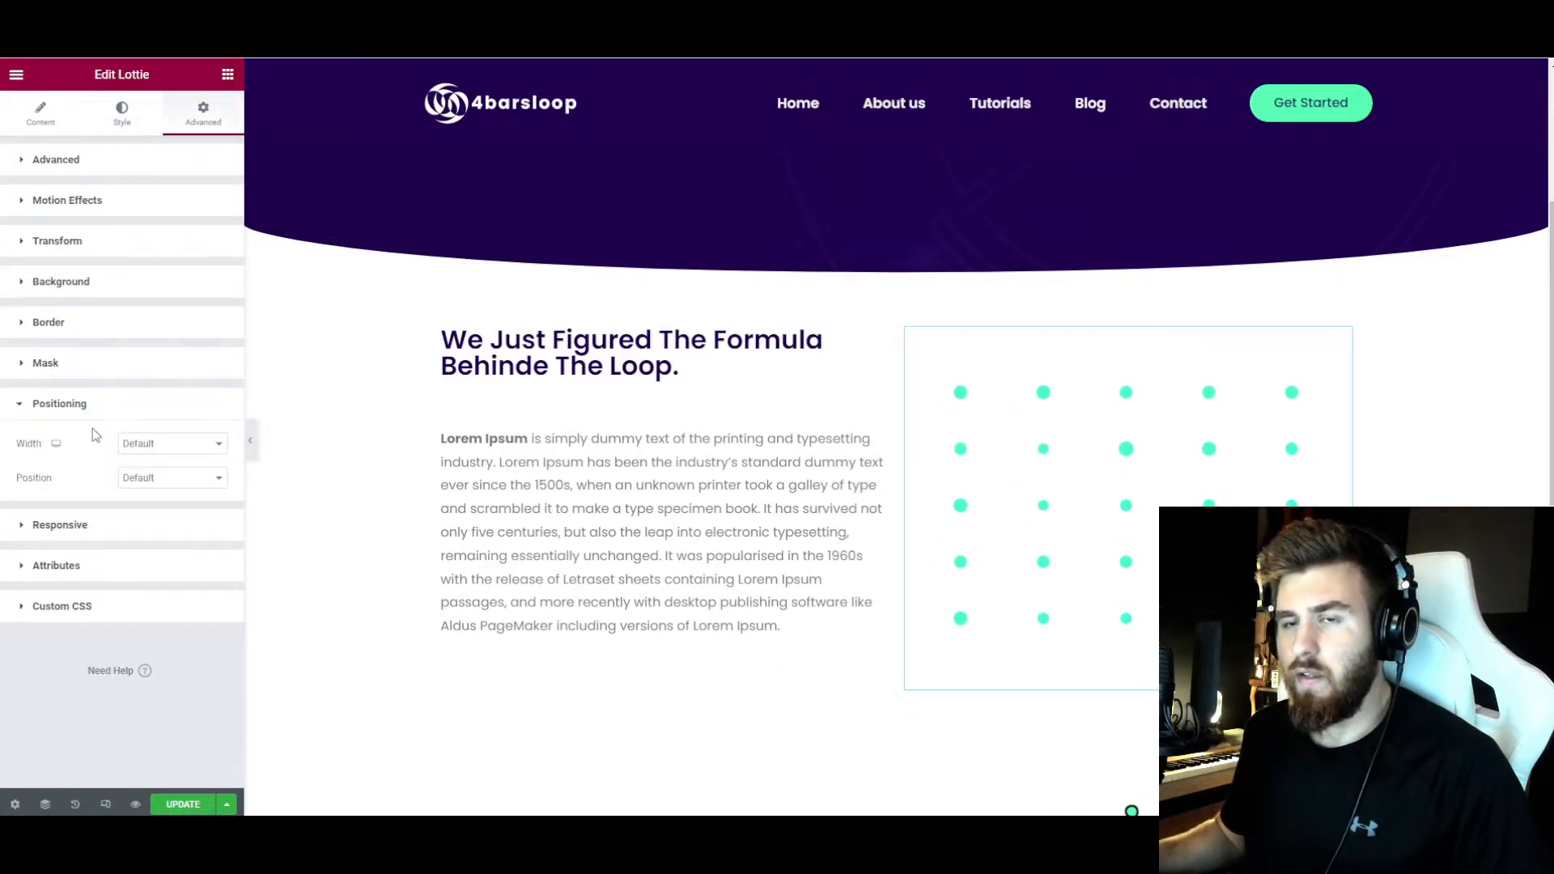
pyautogui.scroll(-4, 1061, 434)
pyautogui.scroll(4, 1116, 417)
pyautogui.scroll(-3, 1120, 430)
pyautogui.scroll(2, 1153, 503)
pyautogui.scroll(1, 1143, 457)
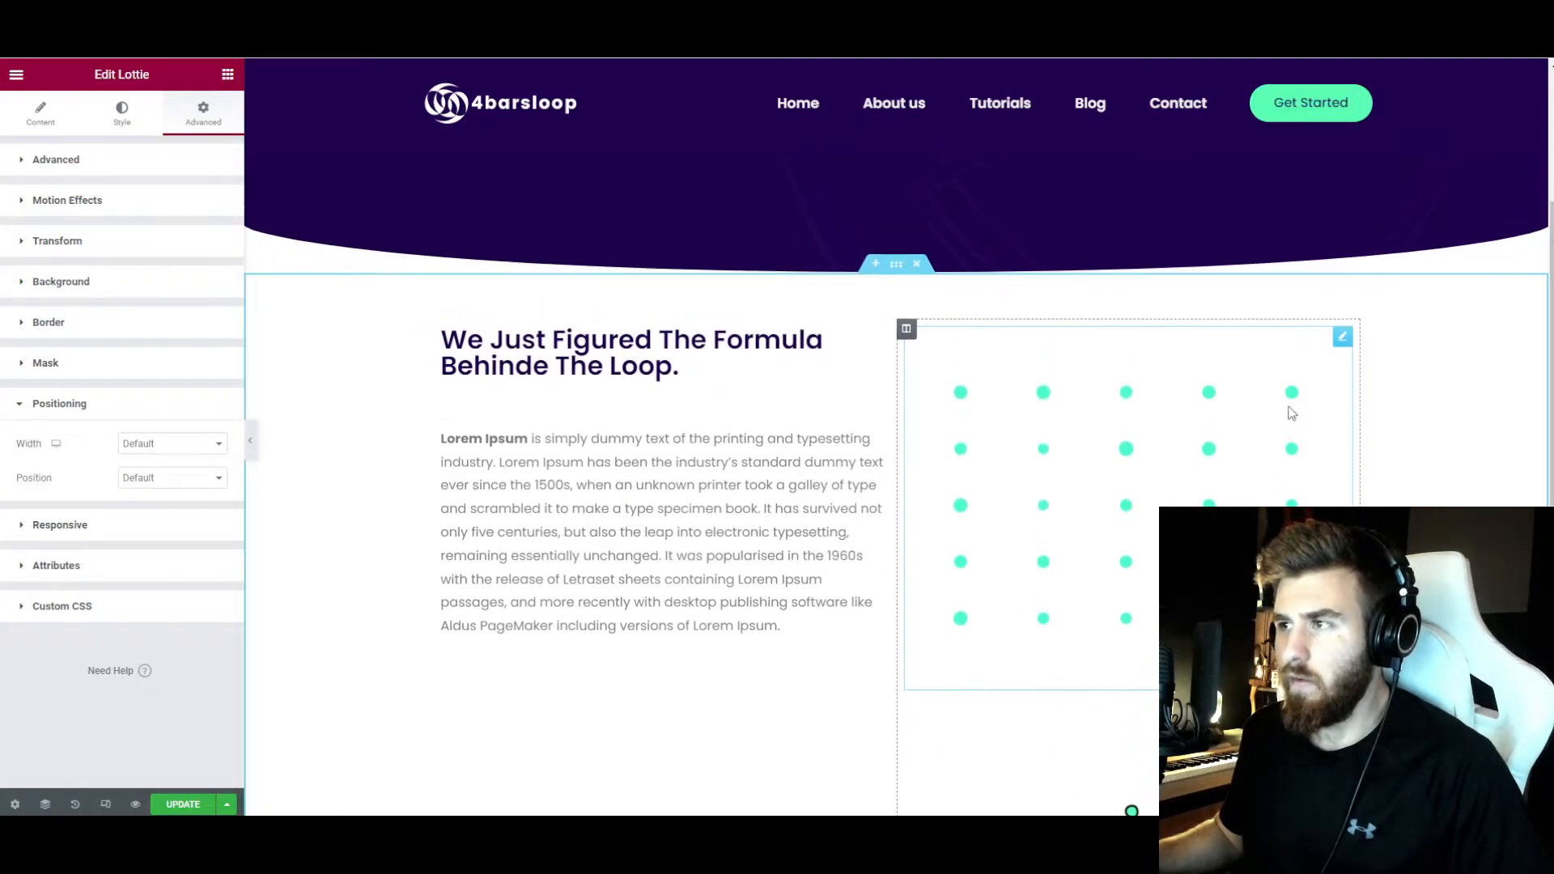
pyautogui.click(64, 161)
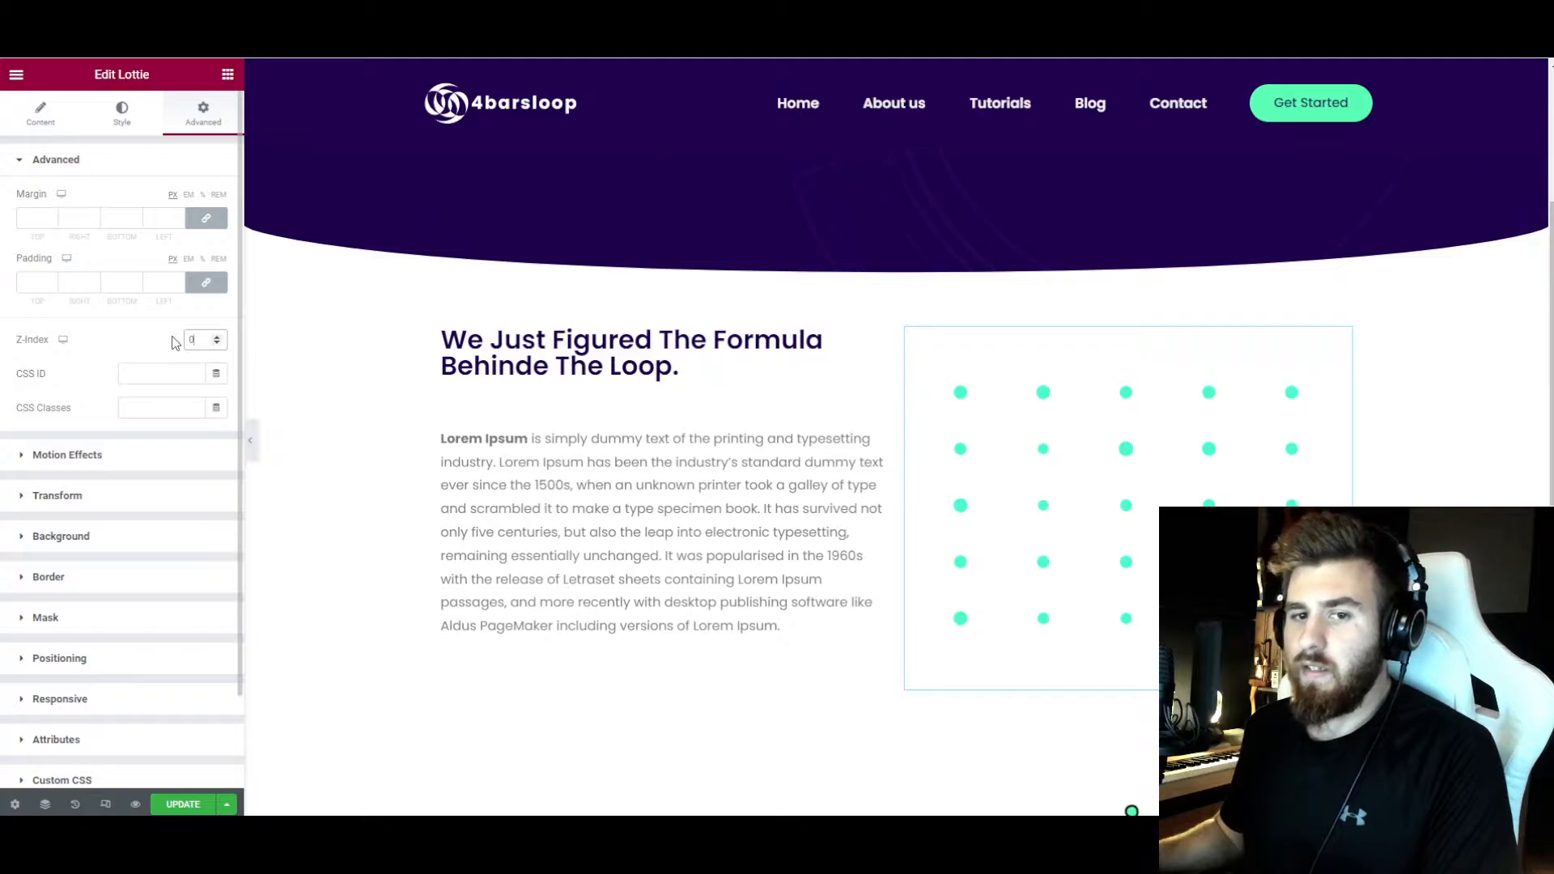
# - Set the Lottie widget's positioning width to Full Width (100%) and its position to Absolute
pyautogui.scroll(1, 641, 486)
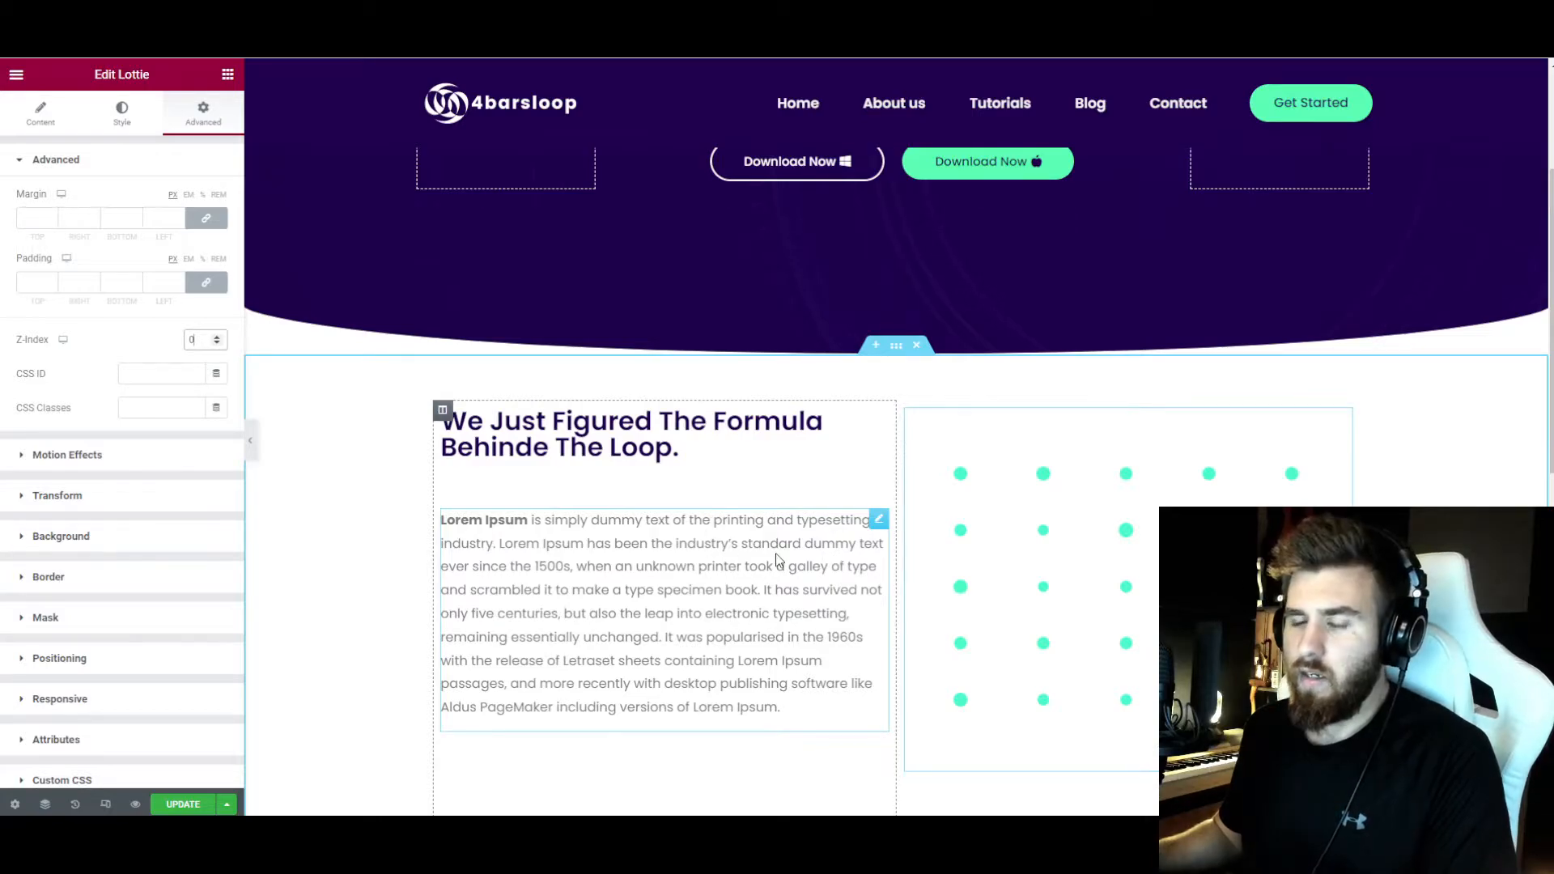
pyautogui.scroll(-2, 1106, 537)
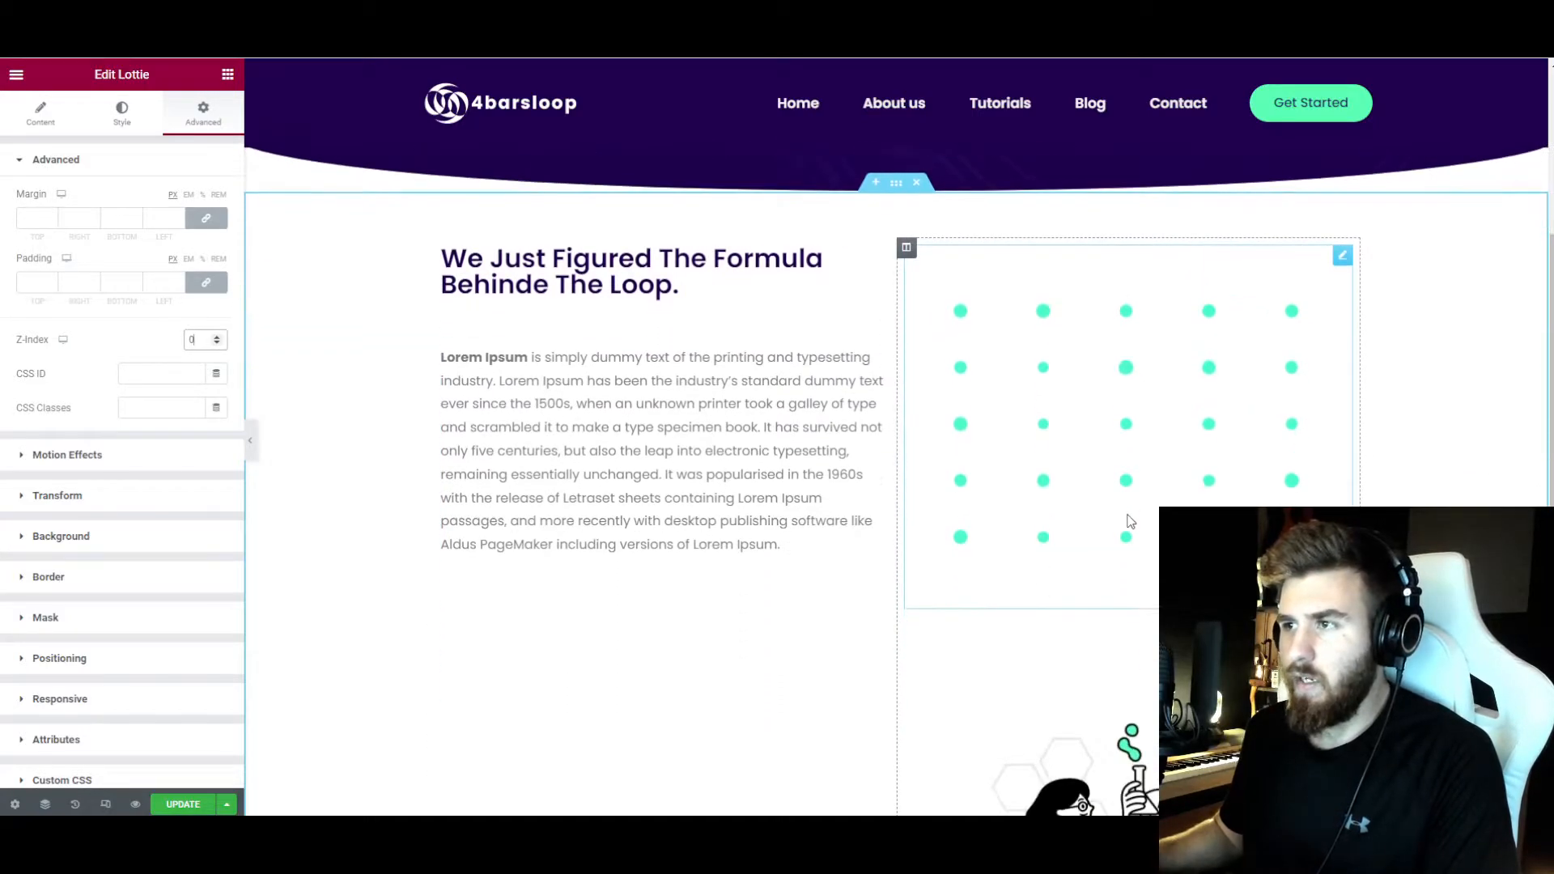
pyautogui.scroll(2, 1086, 424)
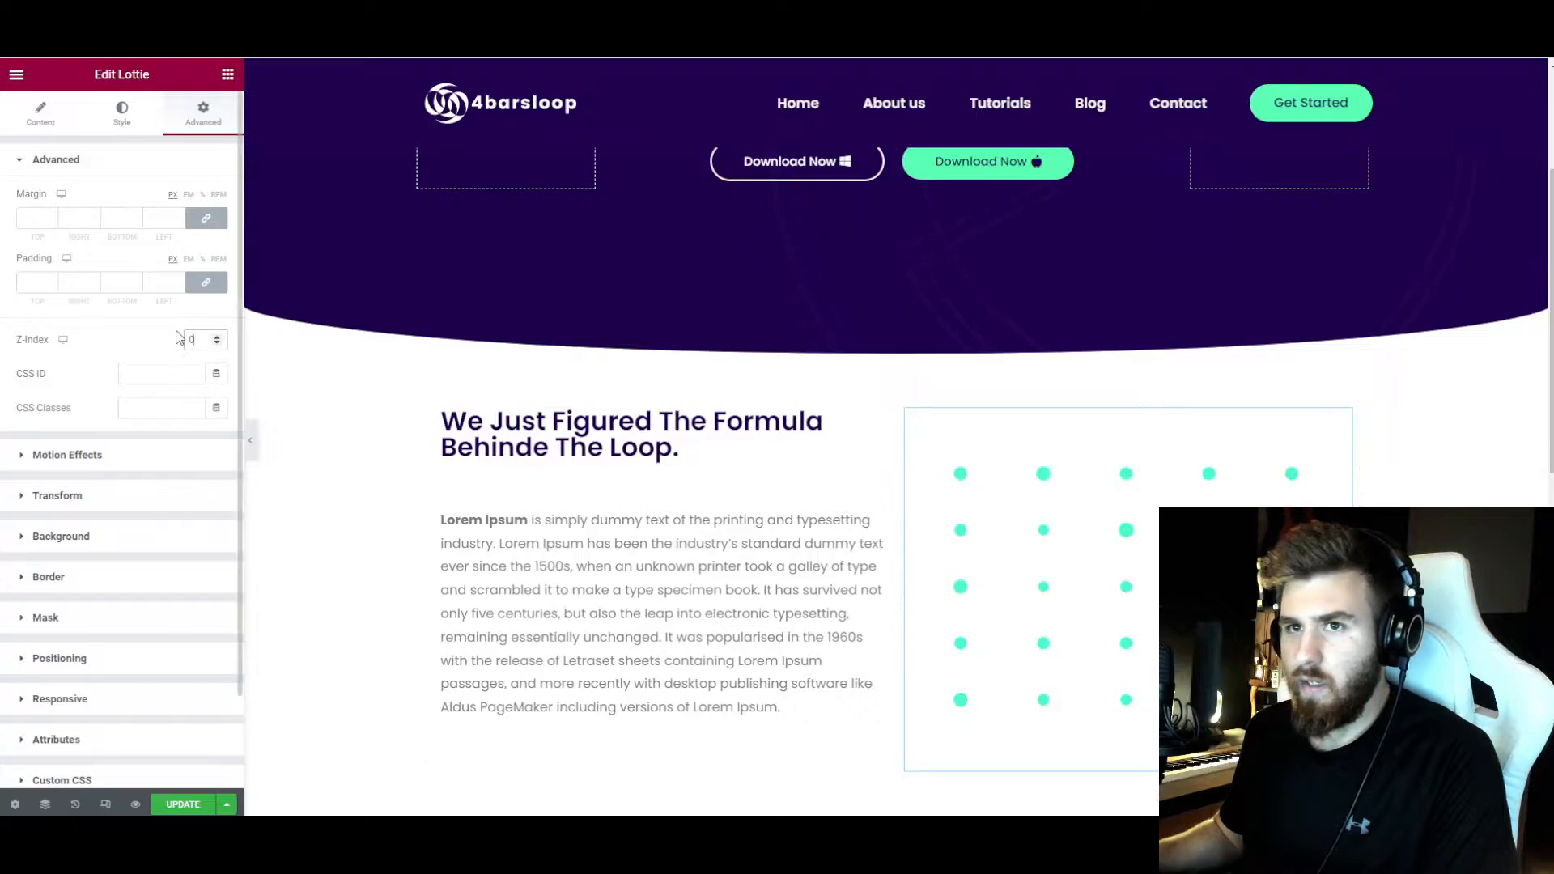
pyautogui.scroll(-1, 985, 576)
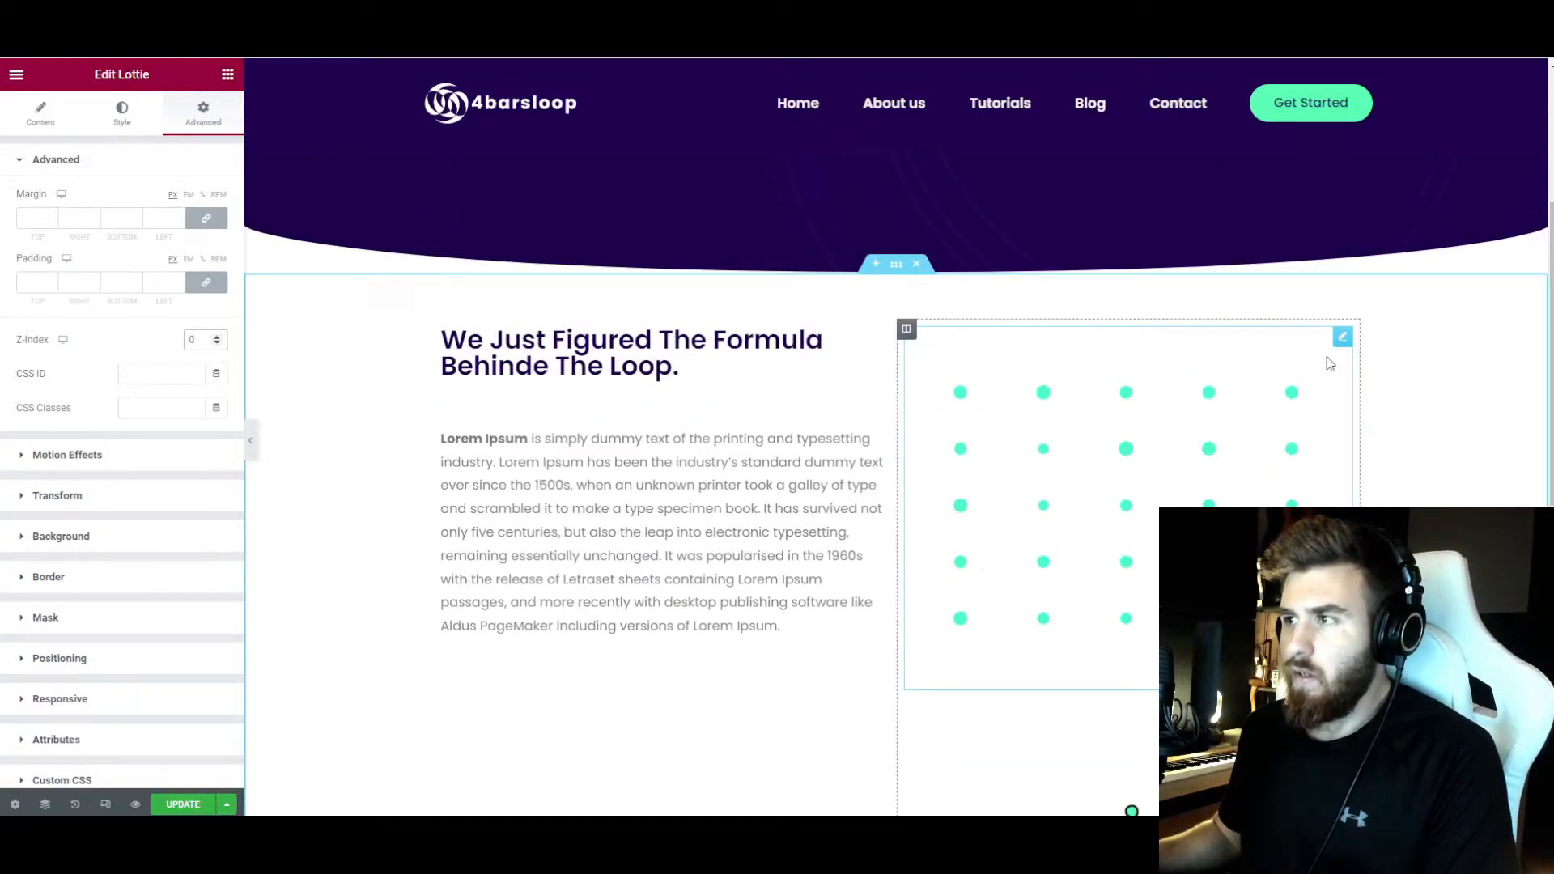
pyautogui.click(58, 413)
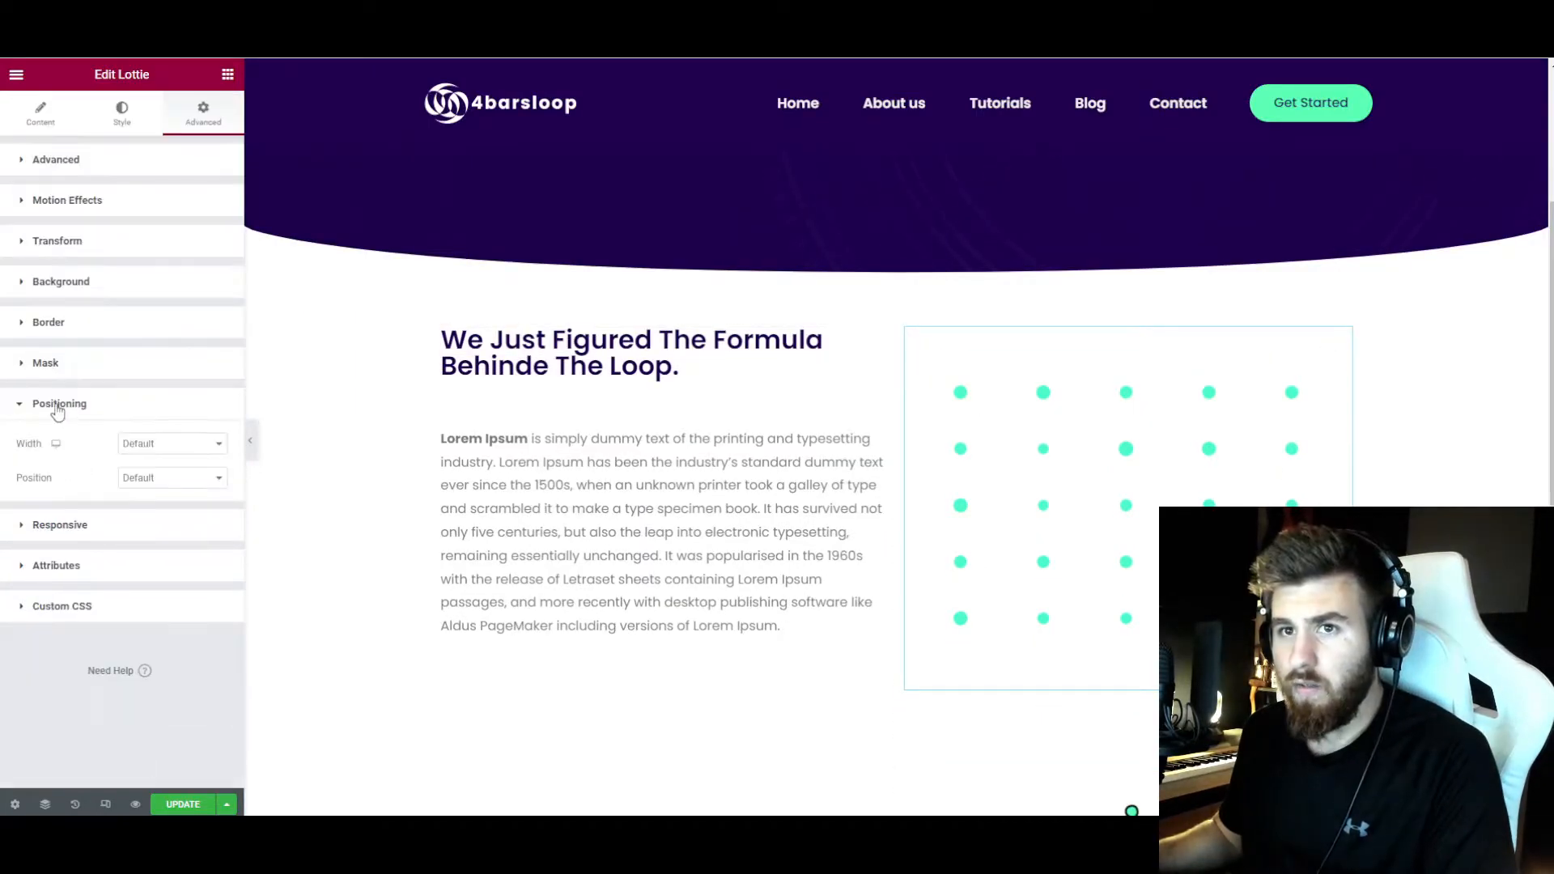
pyautogui.click(164, 447)
pyautogui.click(156, 476)
pyautogui.click(162, 511)
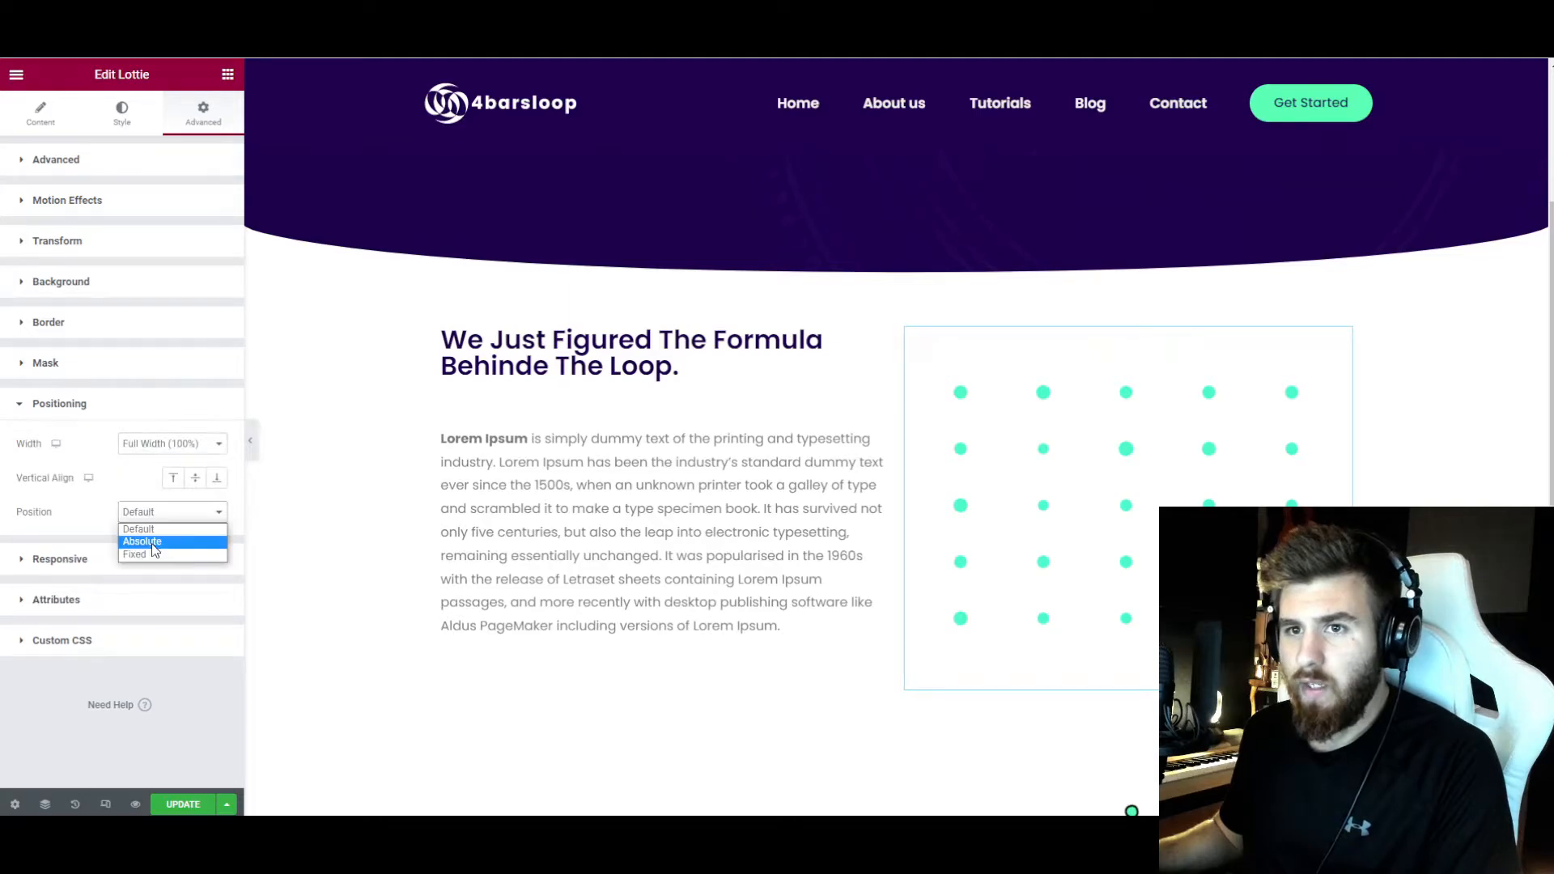
pyautogui.click(152, 542)
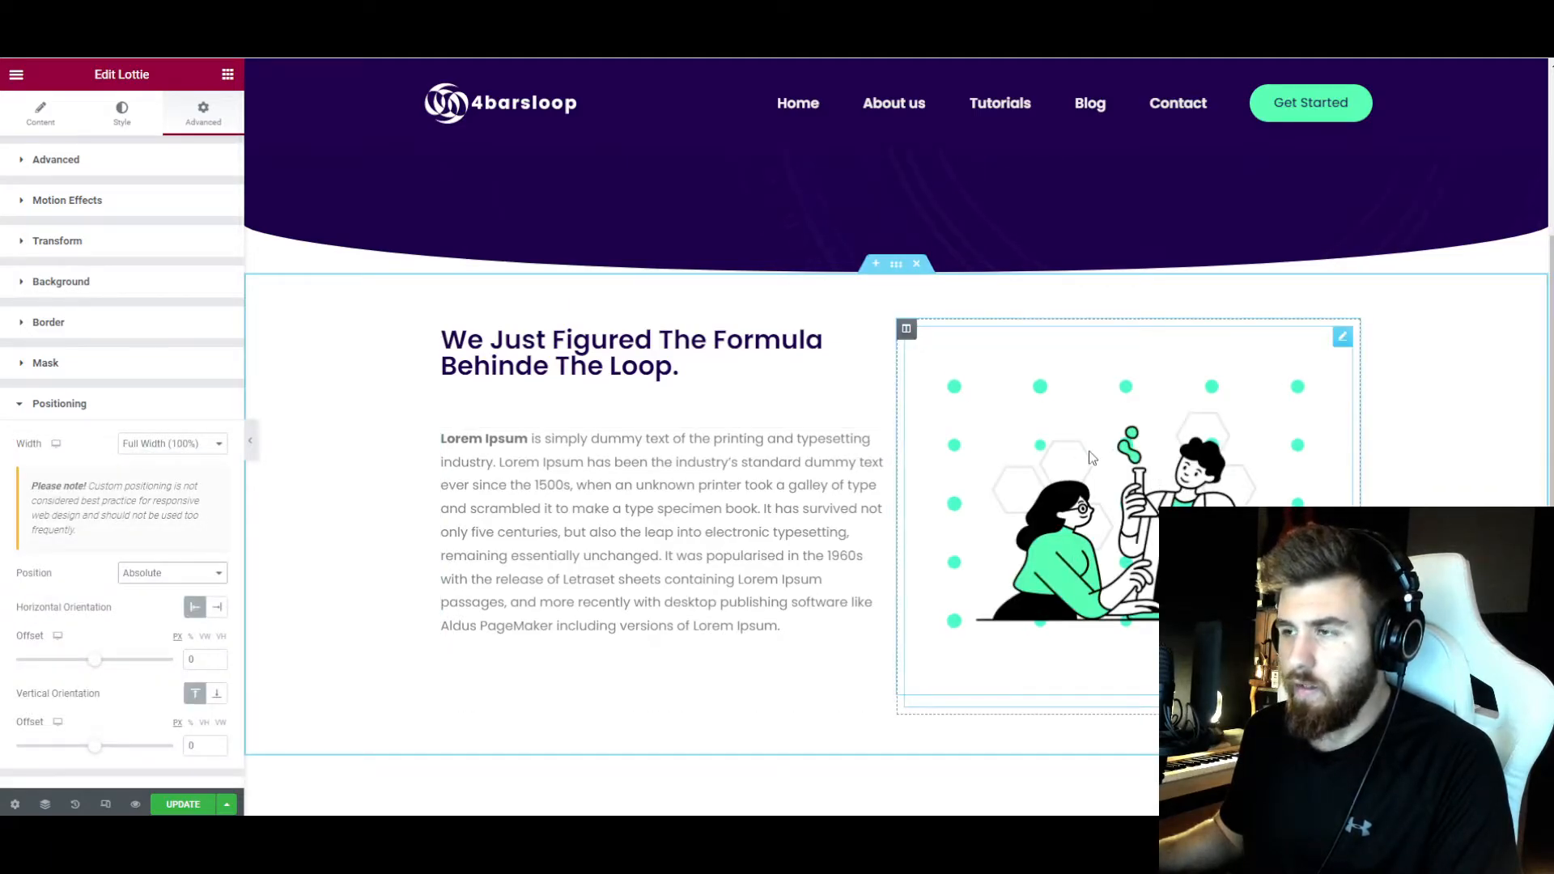
# - Select the Lottie widget behind the image through the Navigator, enable Loop and set its play speed to 0.5
pyautogui.scroll(2, 1143, 535)
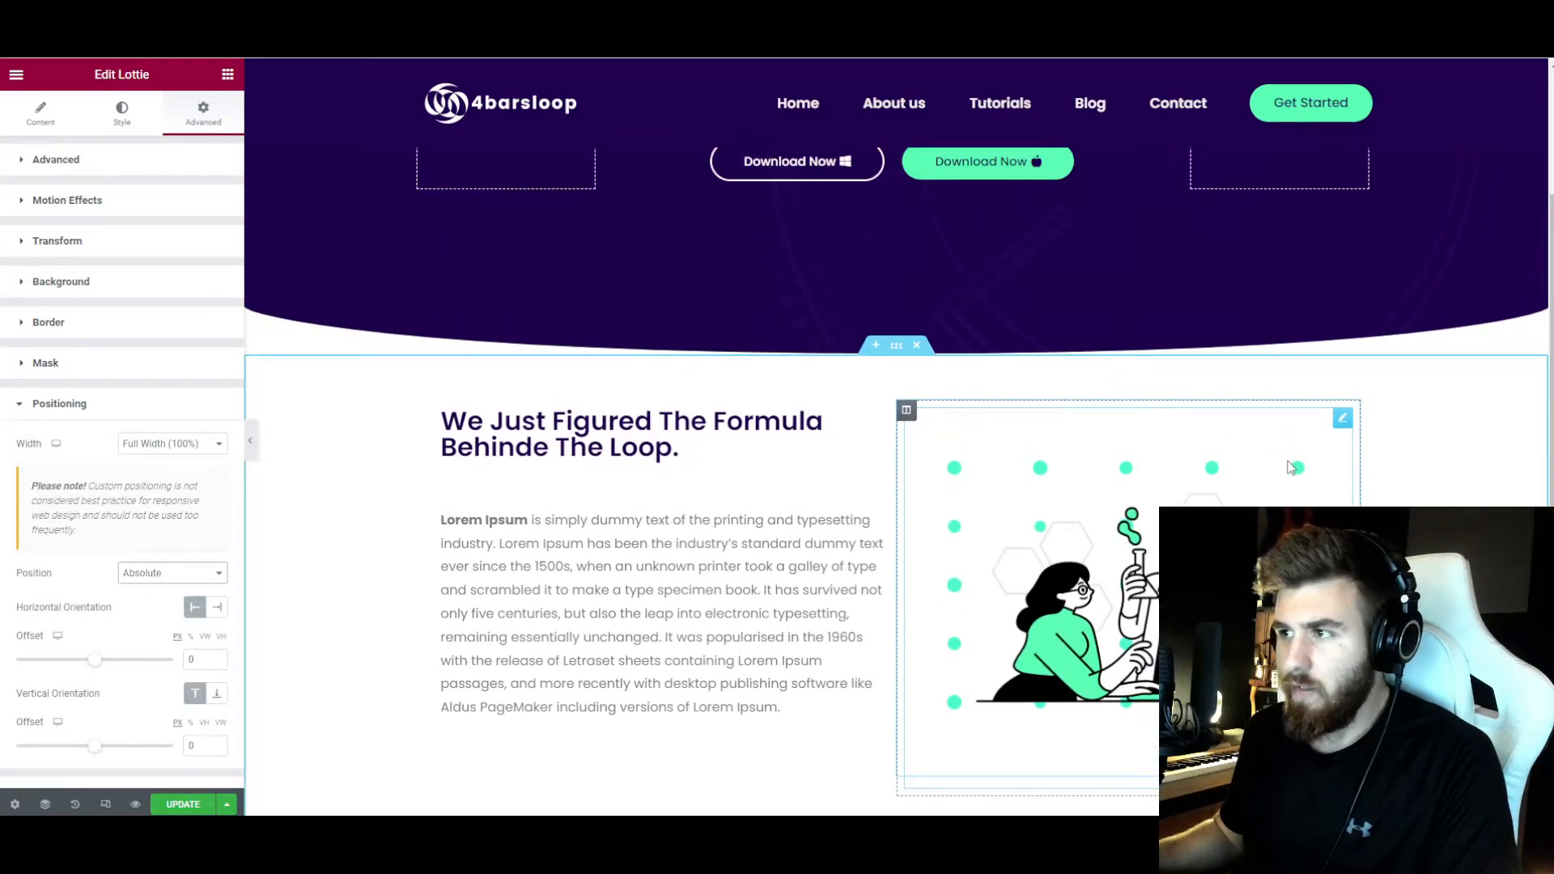
pyautogui.click(1342, 419)
pyautogui.click(42, 123)
pyautogui.rightClick(1022, 514)
pyautogui.click(1070, 717)
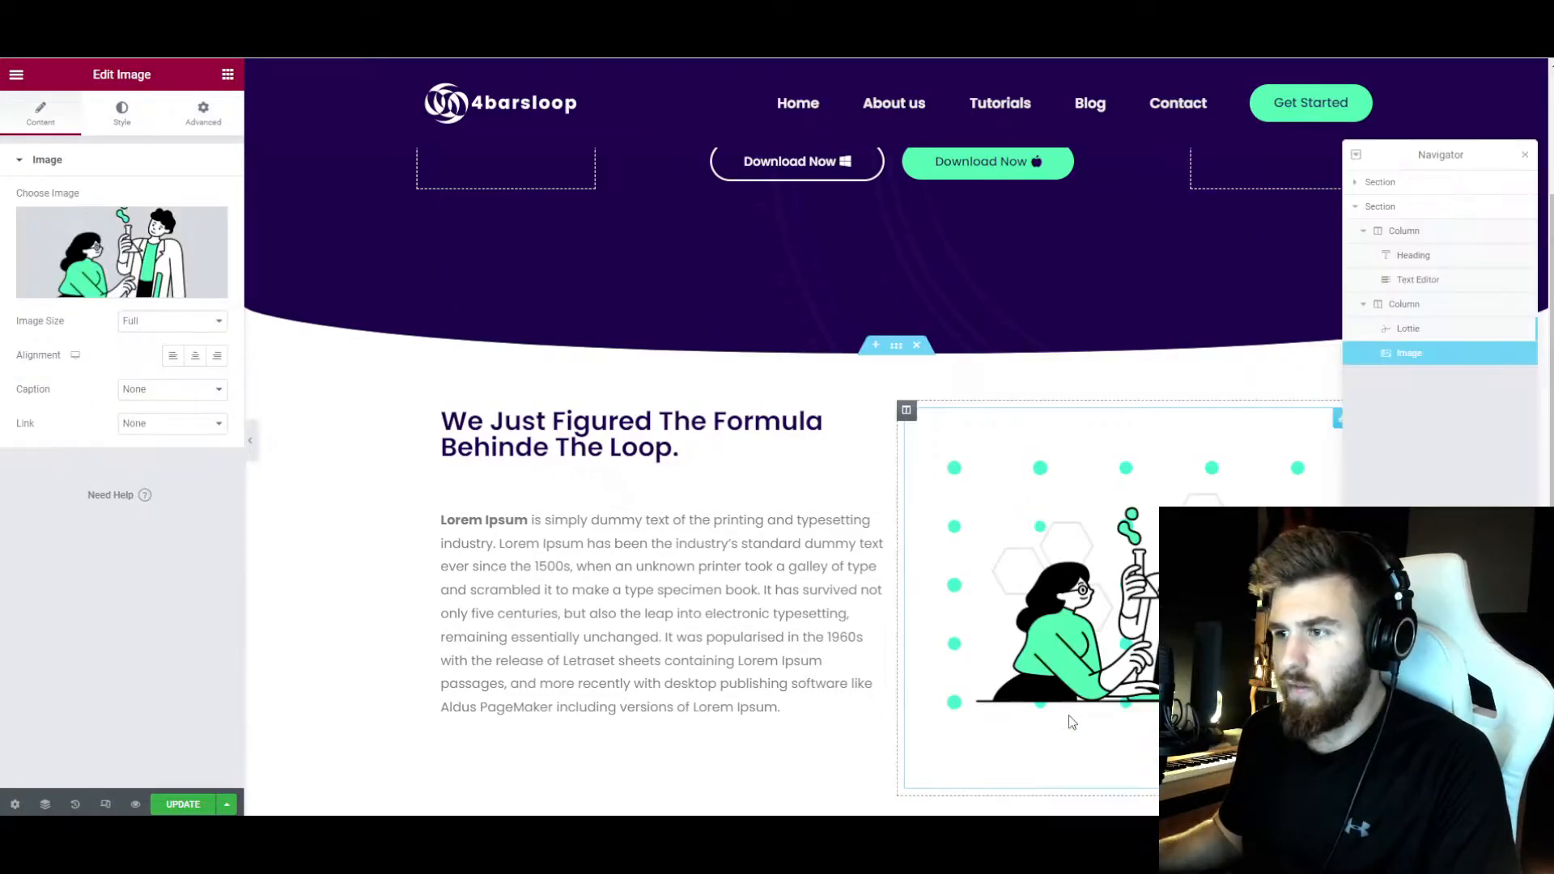
pyautogui.click(1396, 332)
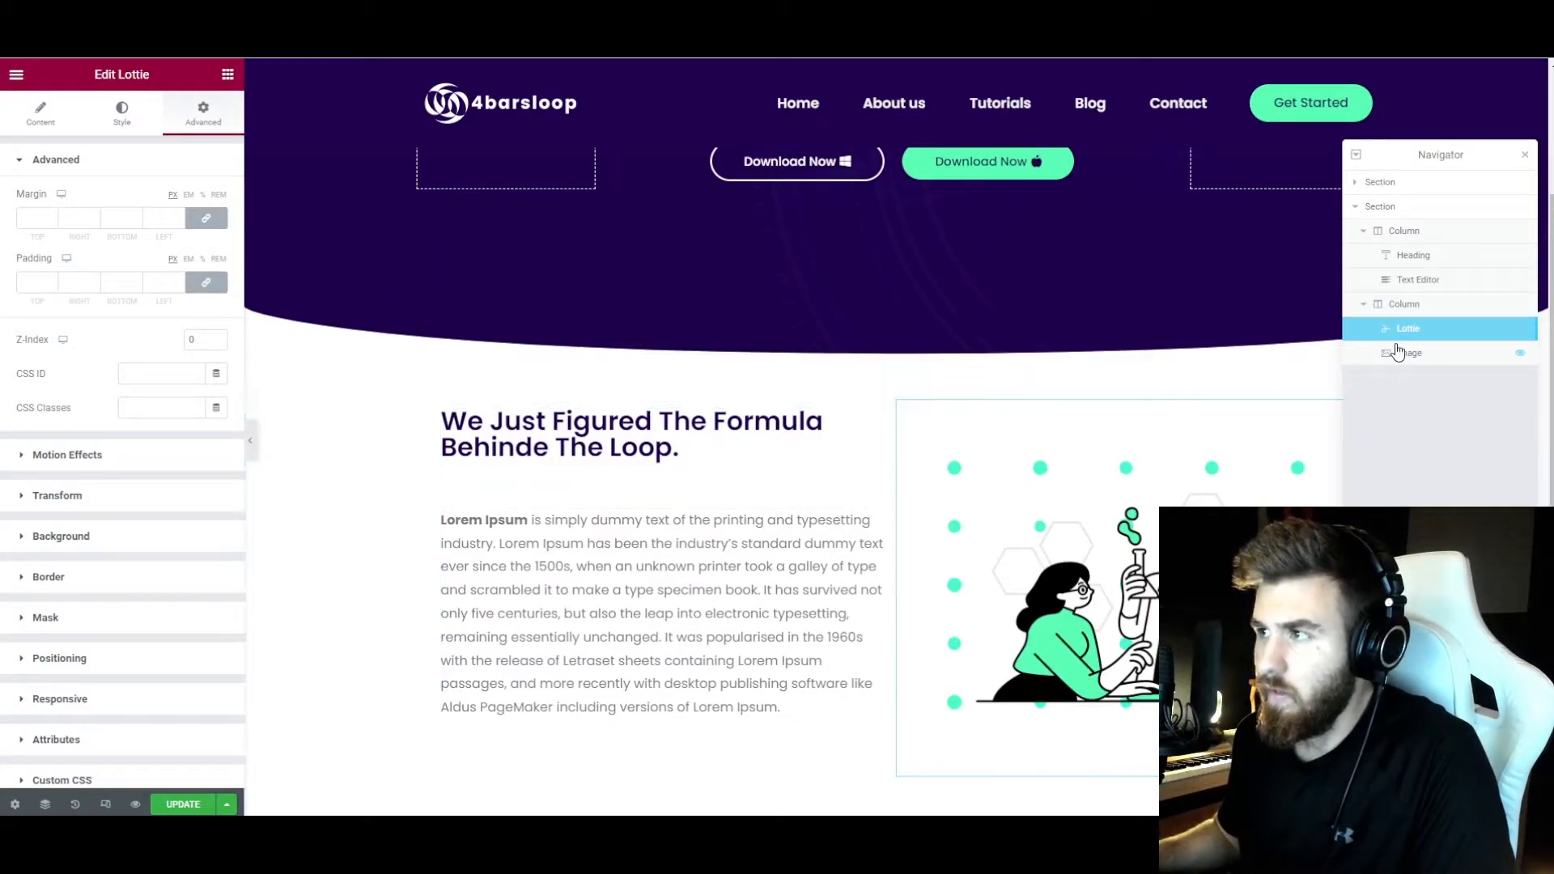
pyautogui.rightClick(887, 502)
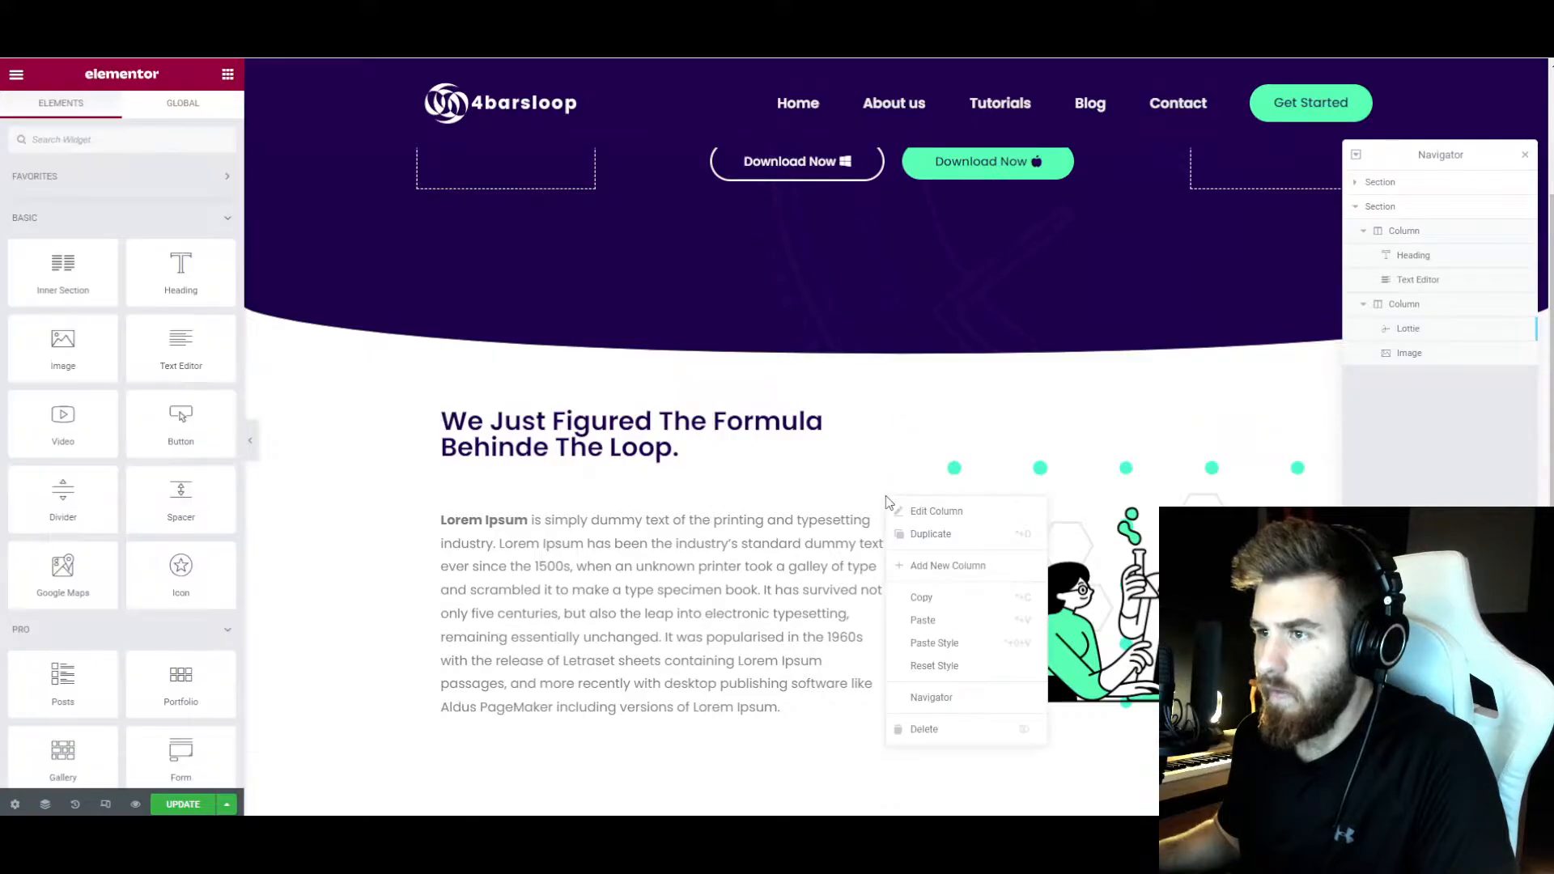
pyautogui.click(1399, 329)
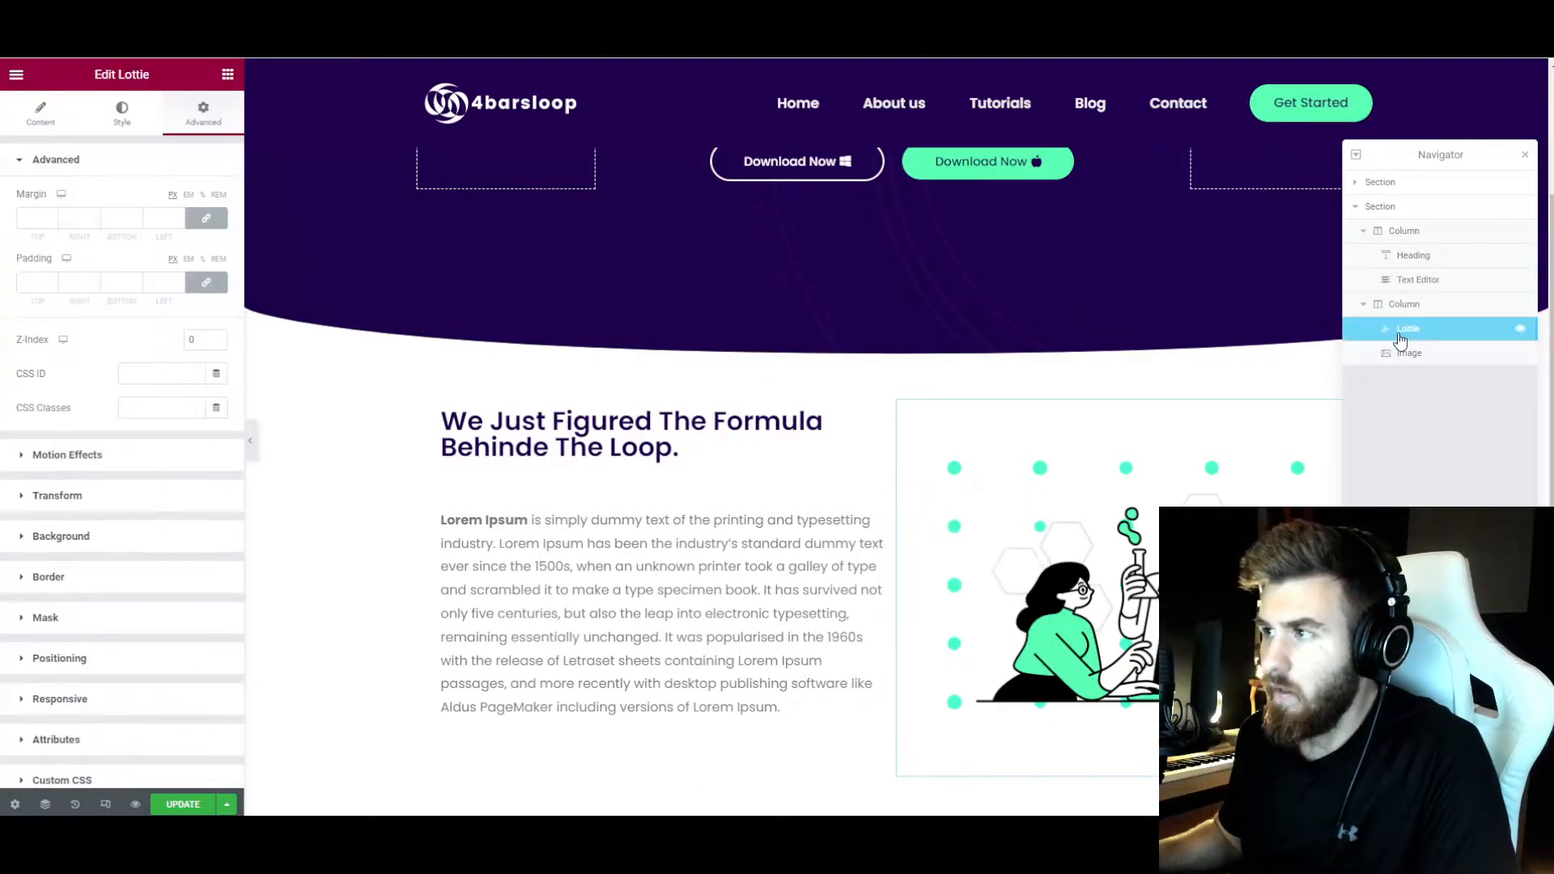
pyautogui.click(44, 118)
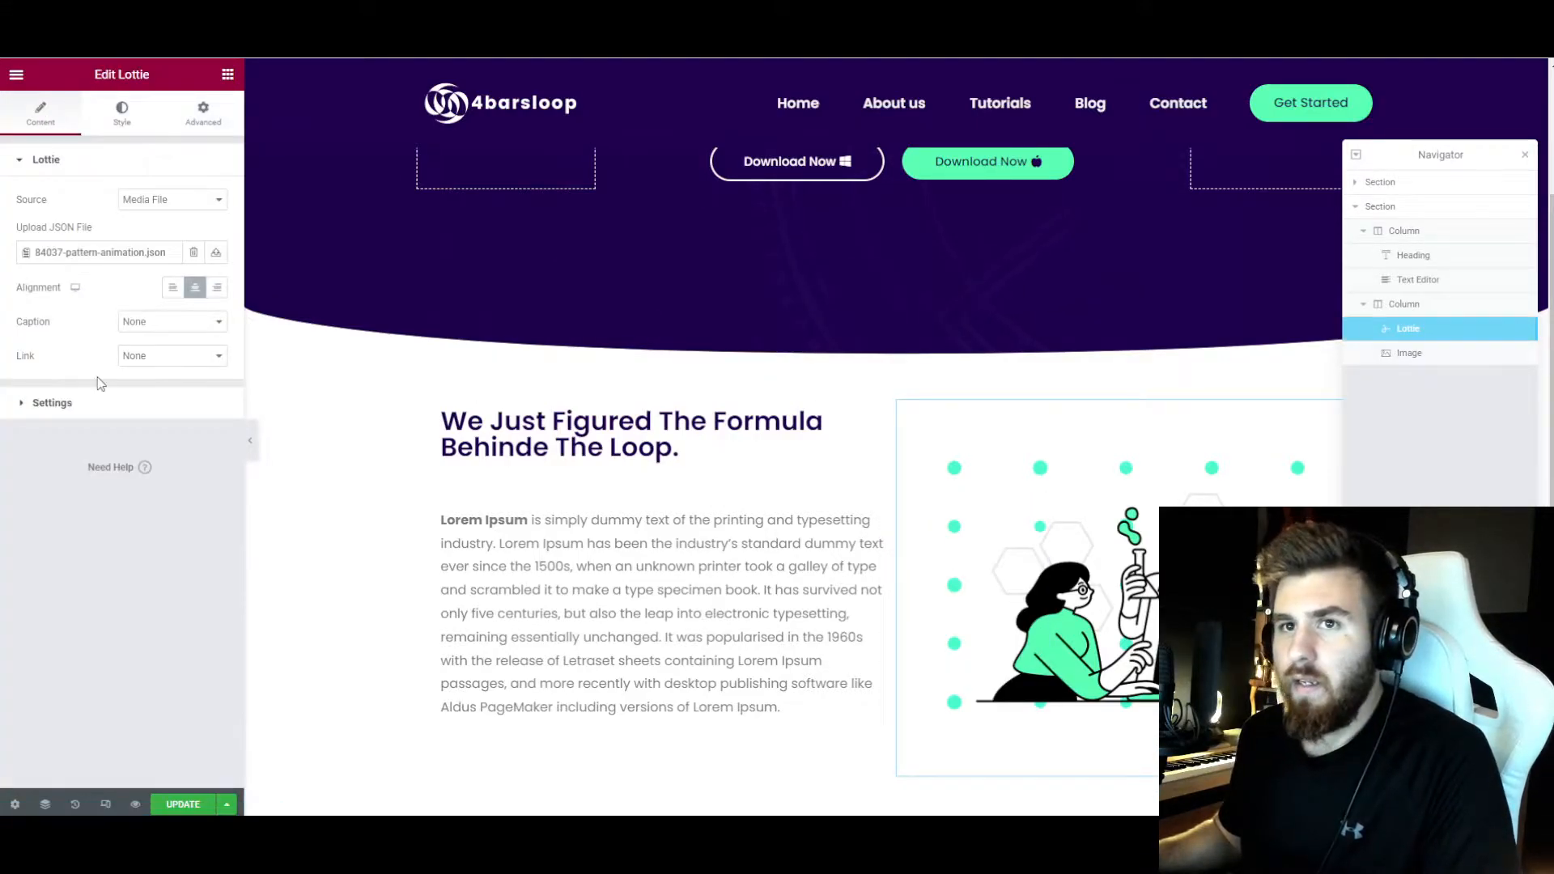
pyautogui.click(86, 402)
pyautogui.click(204, 342)
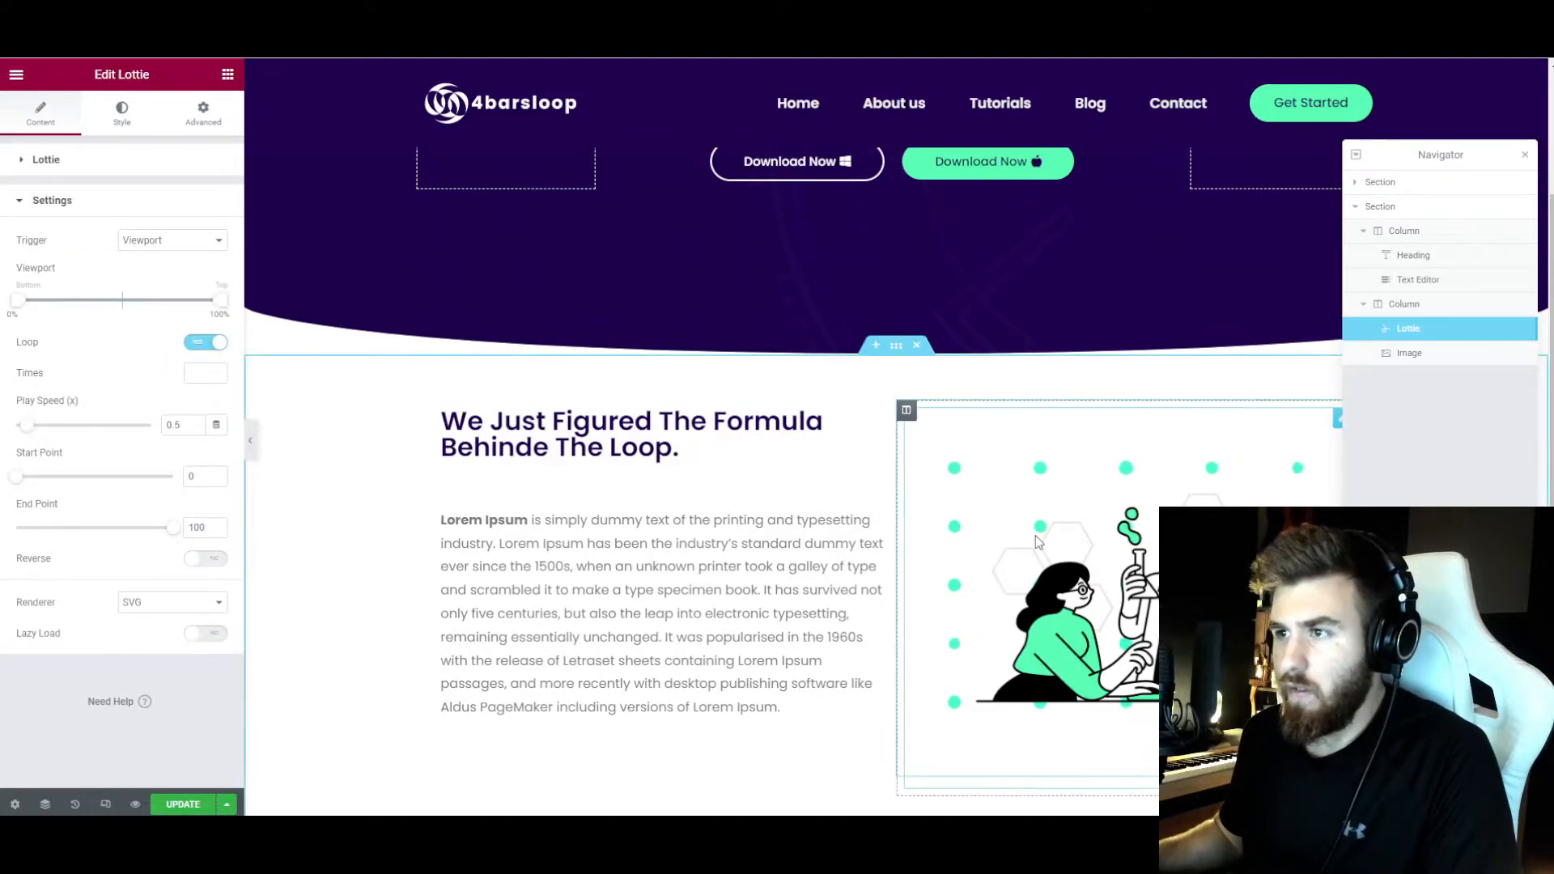
# - Set the text column's padding to 70 px on the right side and 0 on the other sides
pyautogui.click(442, 410)
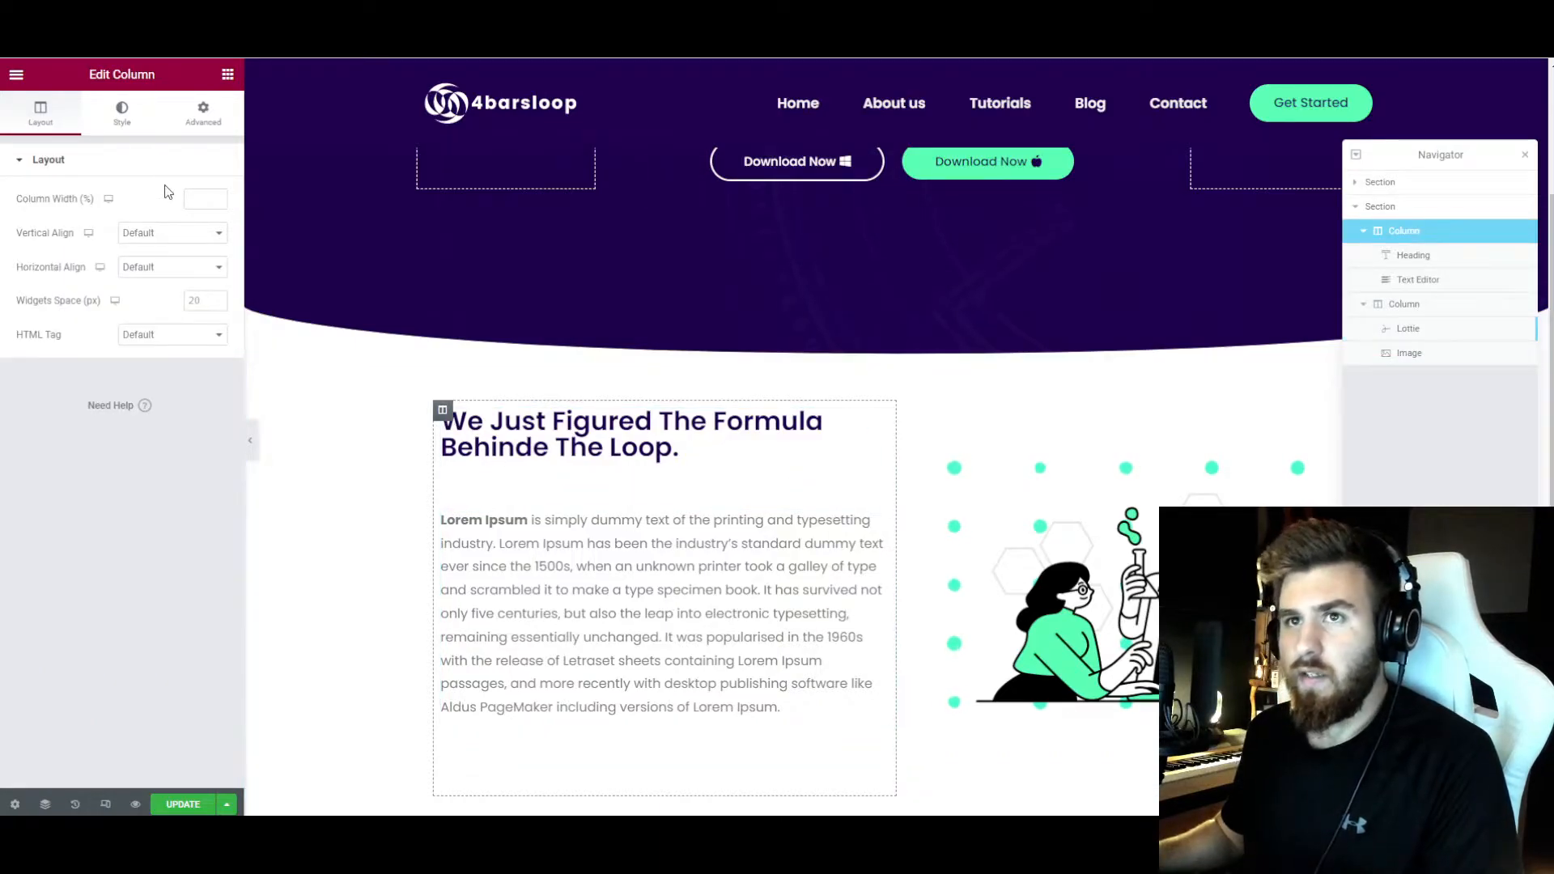
pyautogui.click(203, 114)
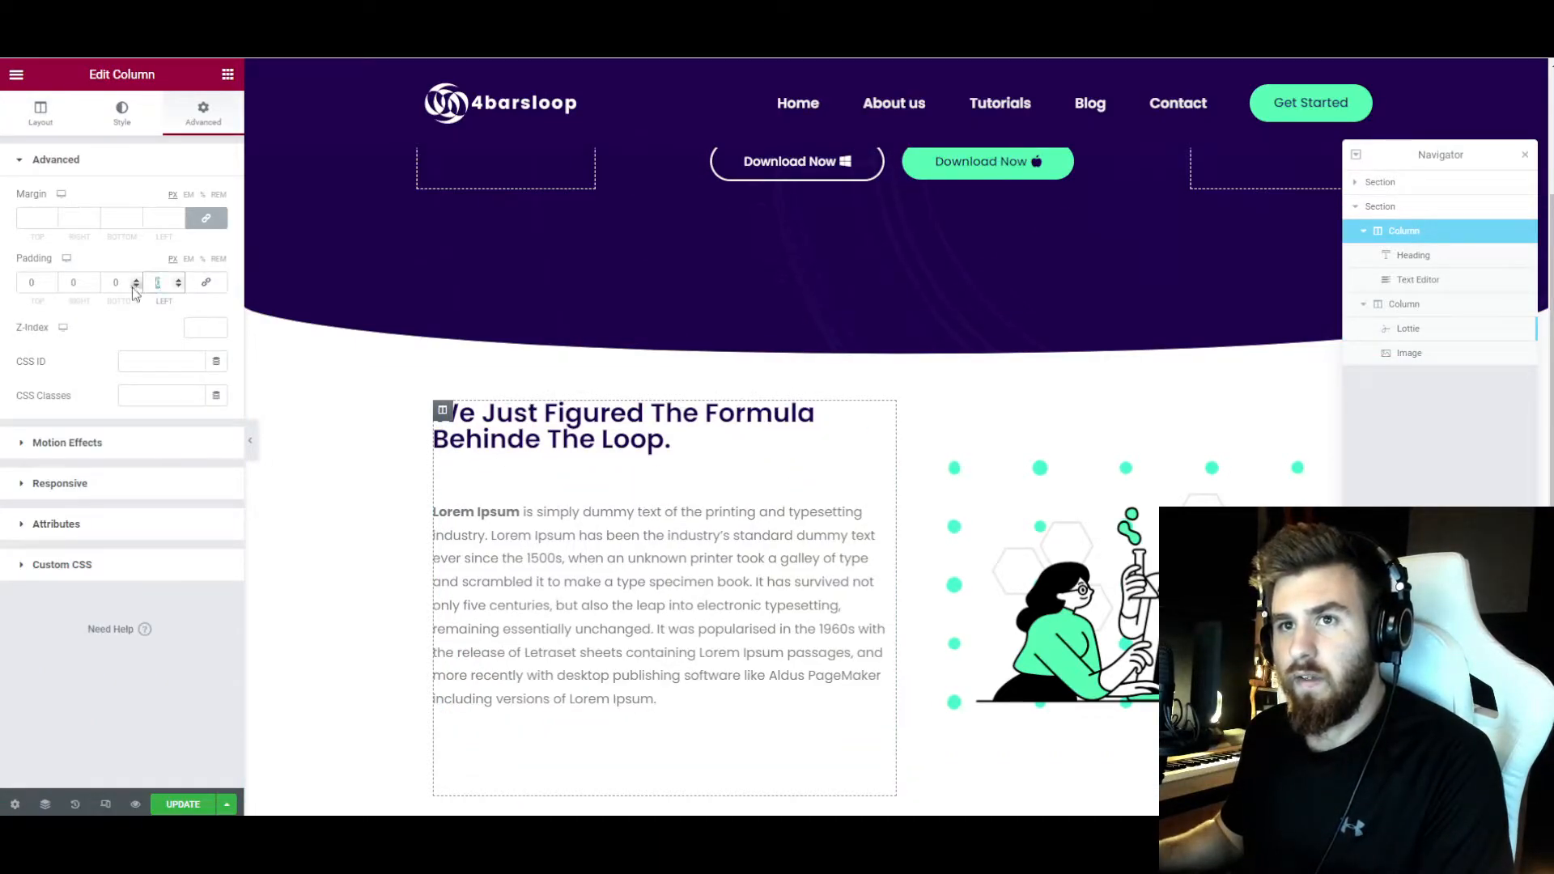
pyautogui.click(77, 282)
pyautogui.write('70')
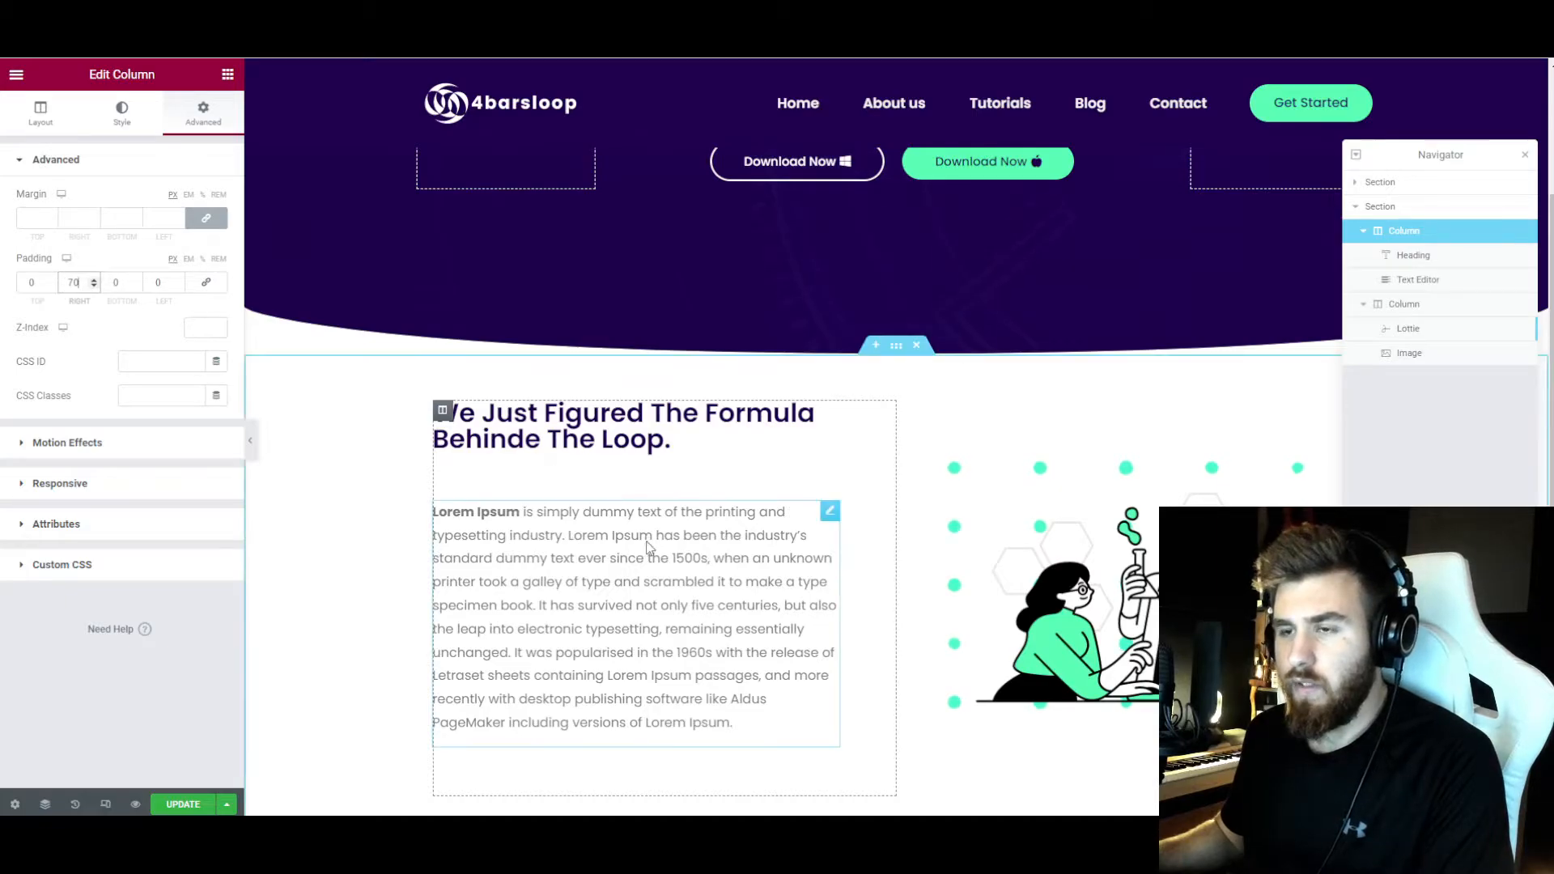
pyautogui.scroll(-2, 722, 485)
pyautogui.scroll(1, 723, 454)
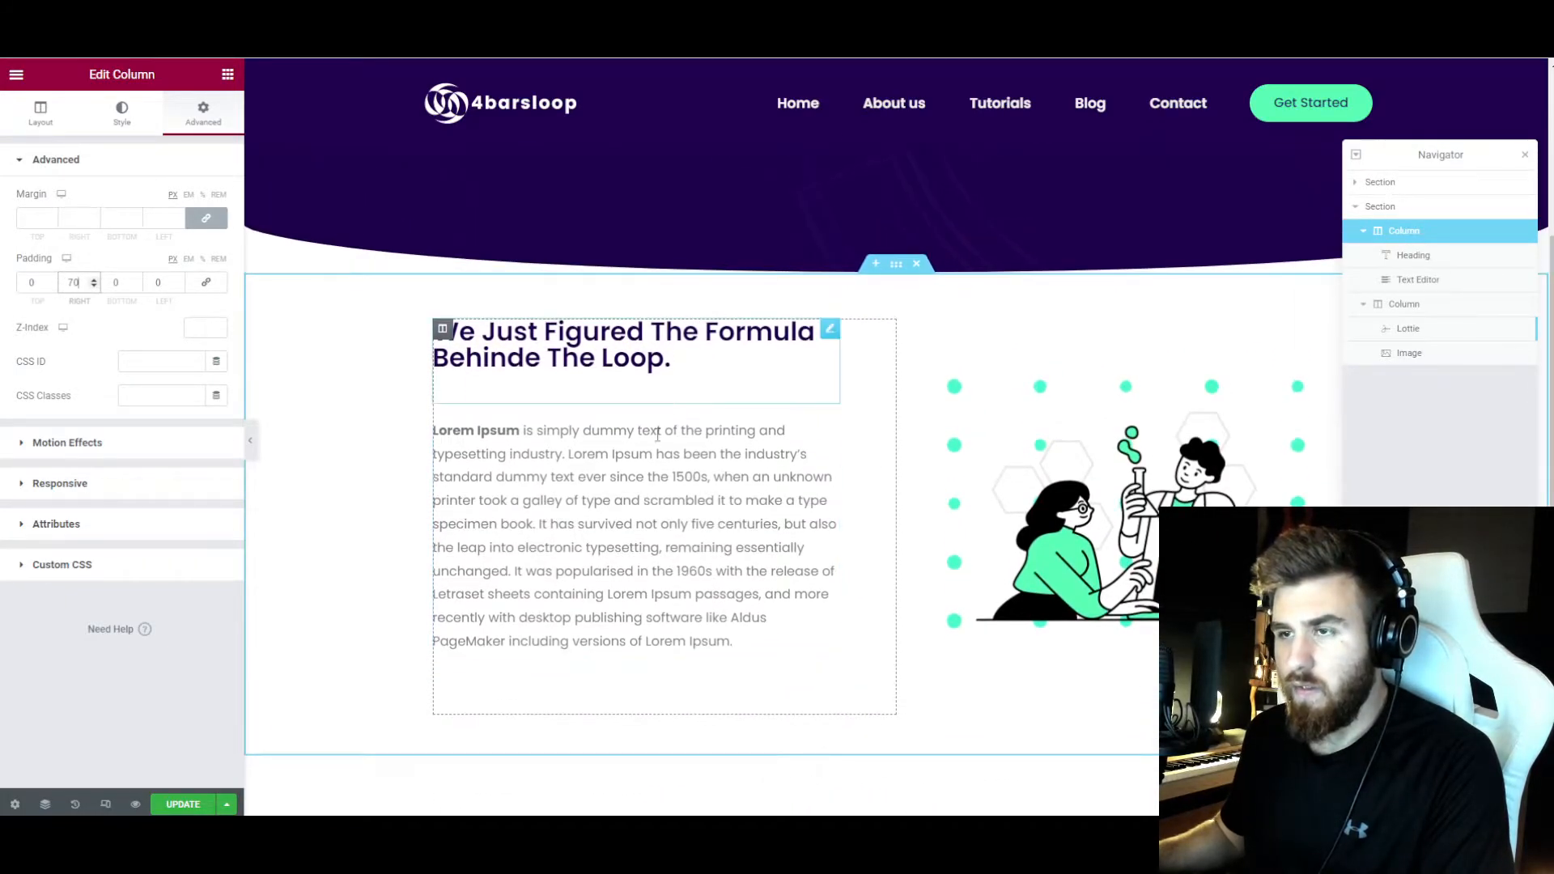
# - Set the vertical alignment of both the text column and the image column to Middle, and preview the section without the editing panel
pyautogui.click(40, 113)
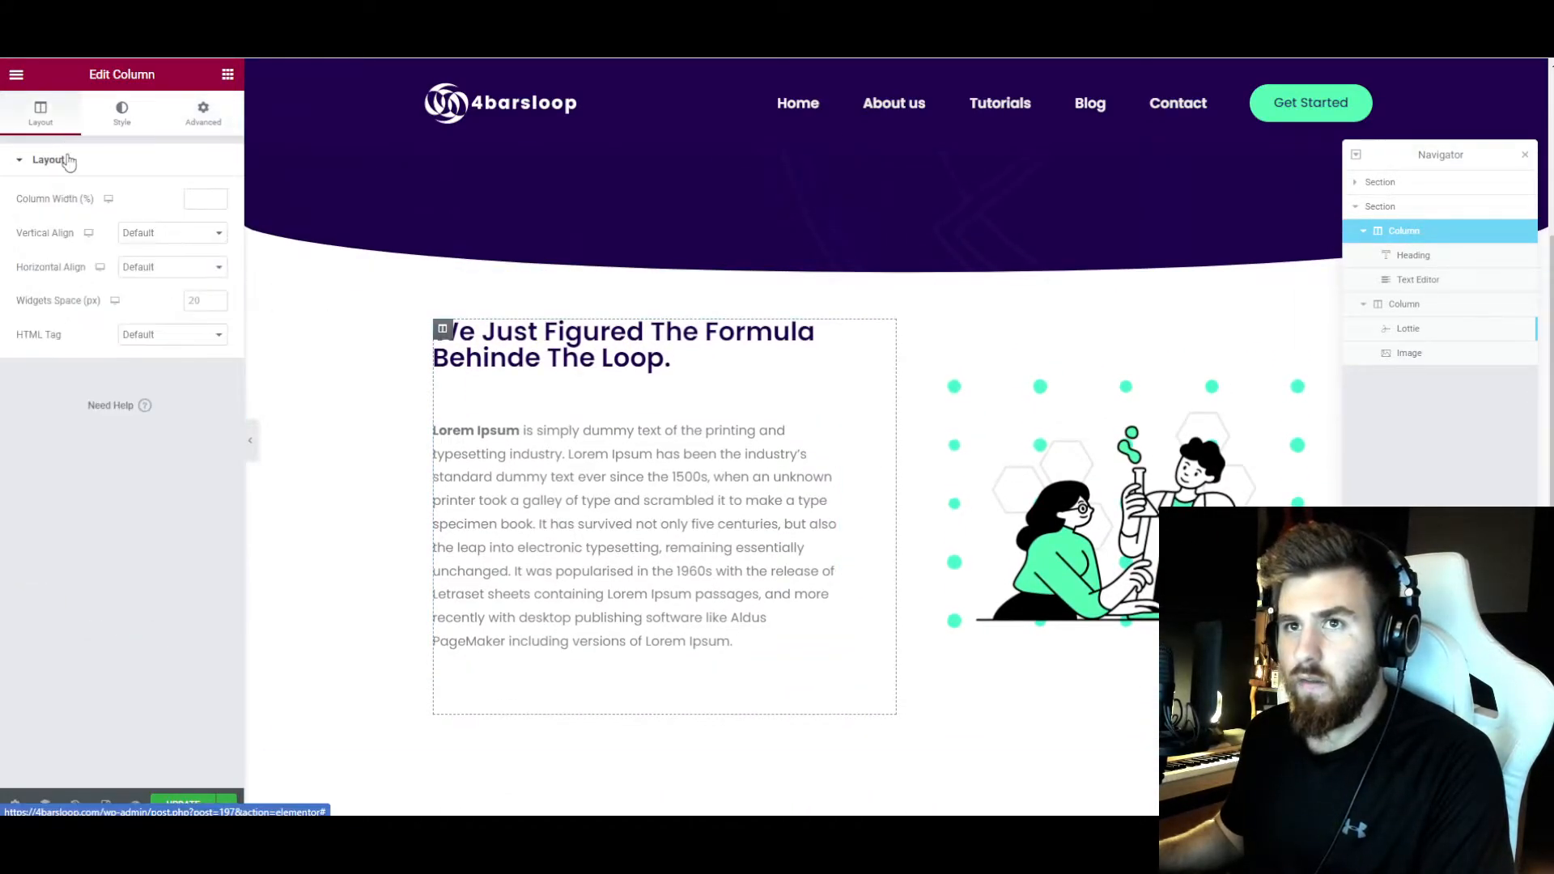
pyautogui.click(145, 235)
pyautogui.click(151, 279)
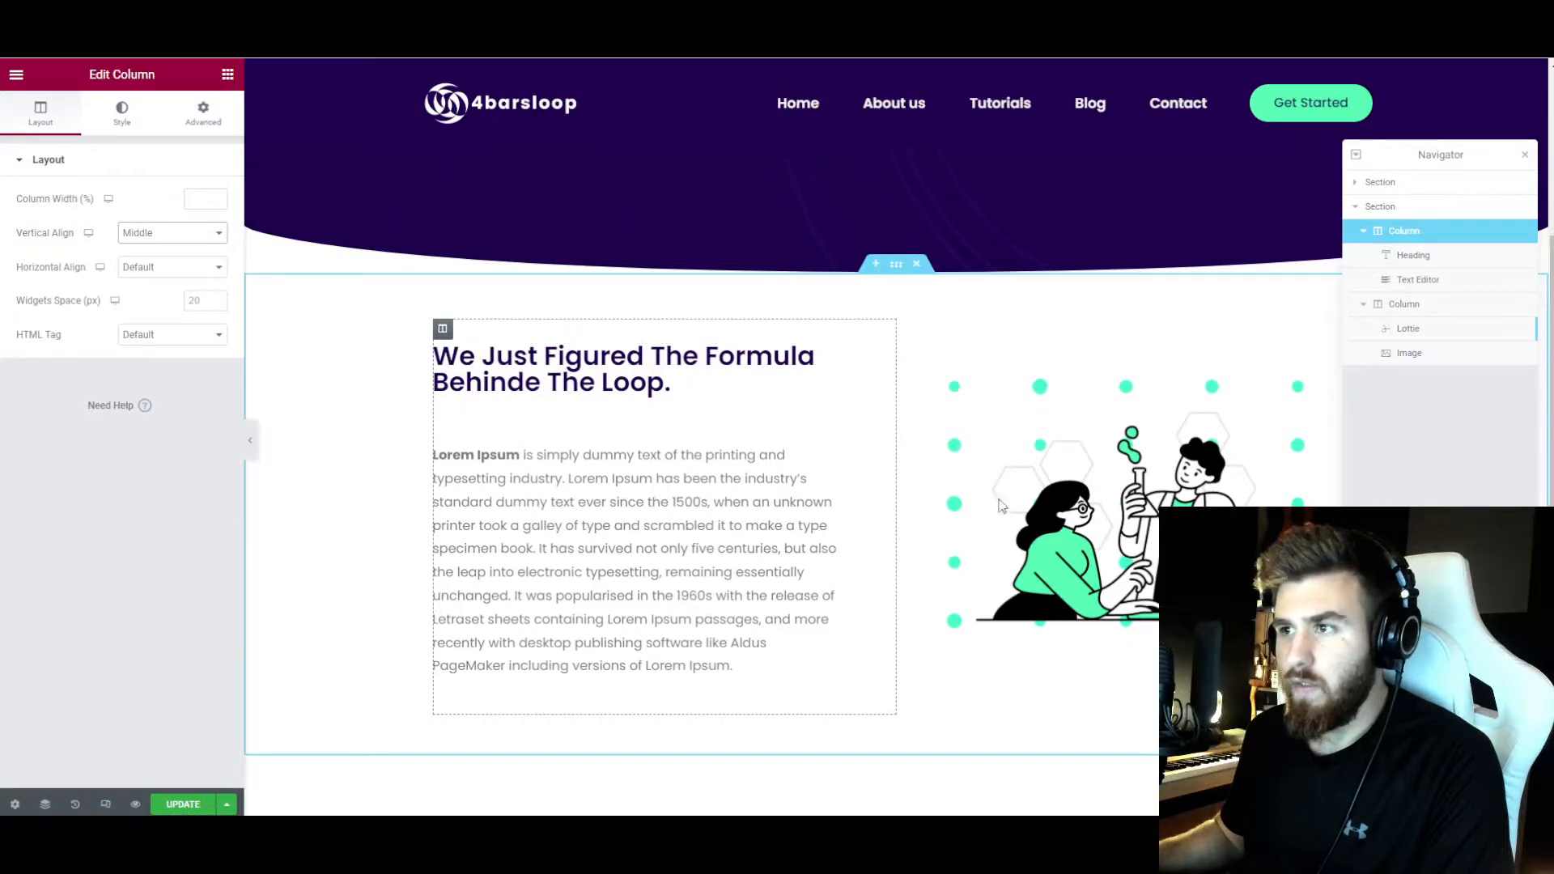
pyautogui.click(906, 328)
pyautogui.click(159, 234)
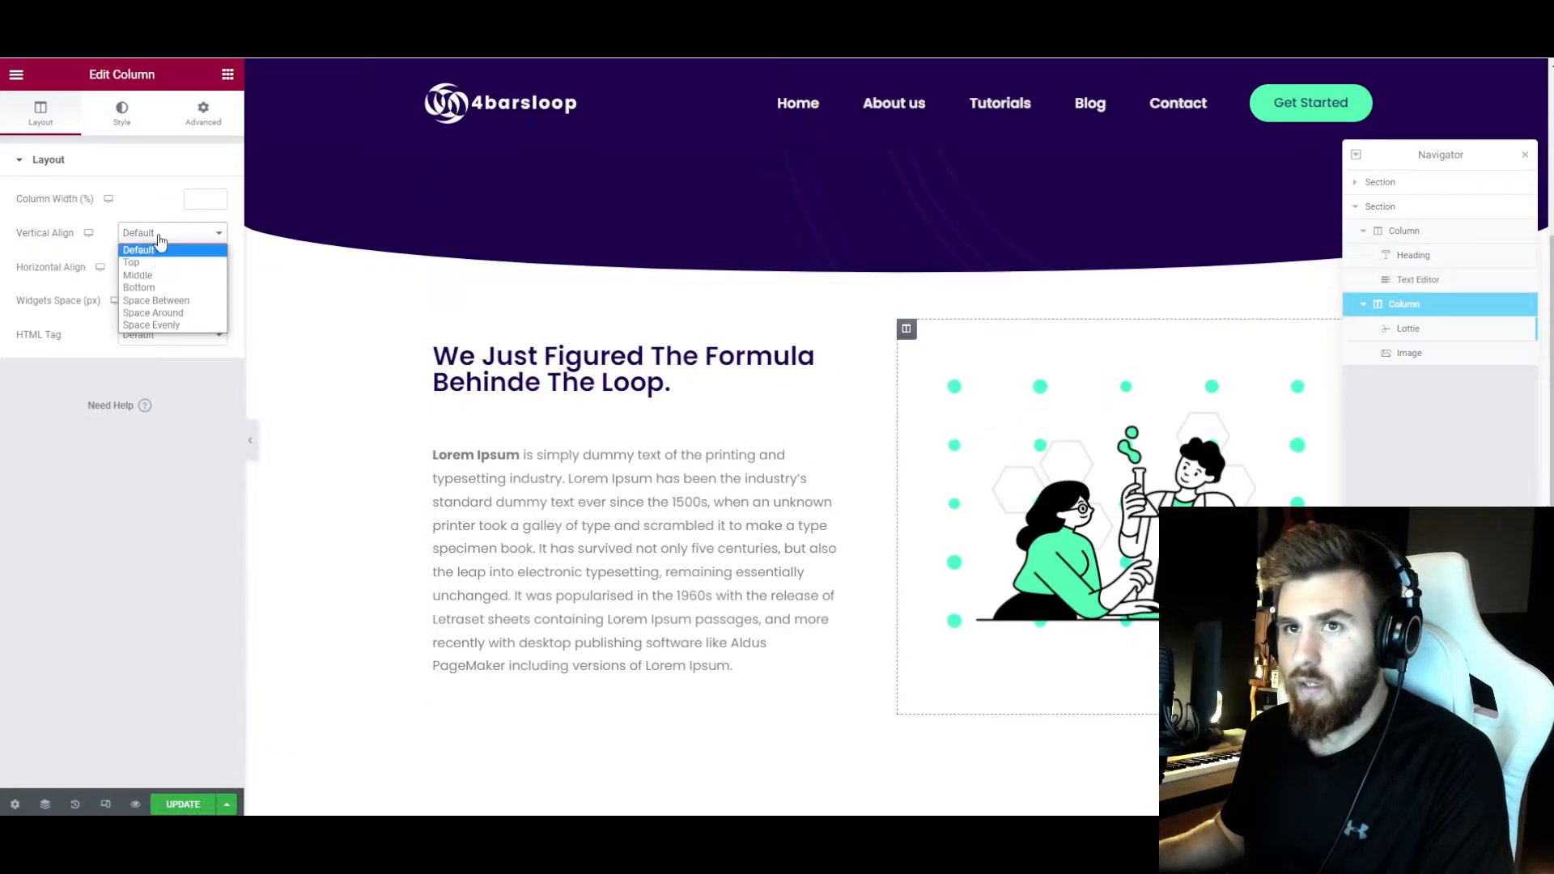
pyautogui.click(138, 275)
pyautogui.scroll(2, 971, 323)
pyautogui.click(1525, 154)
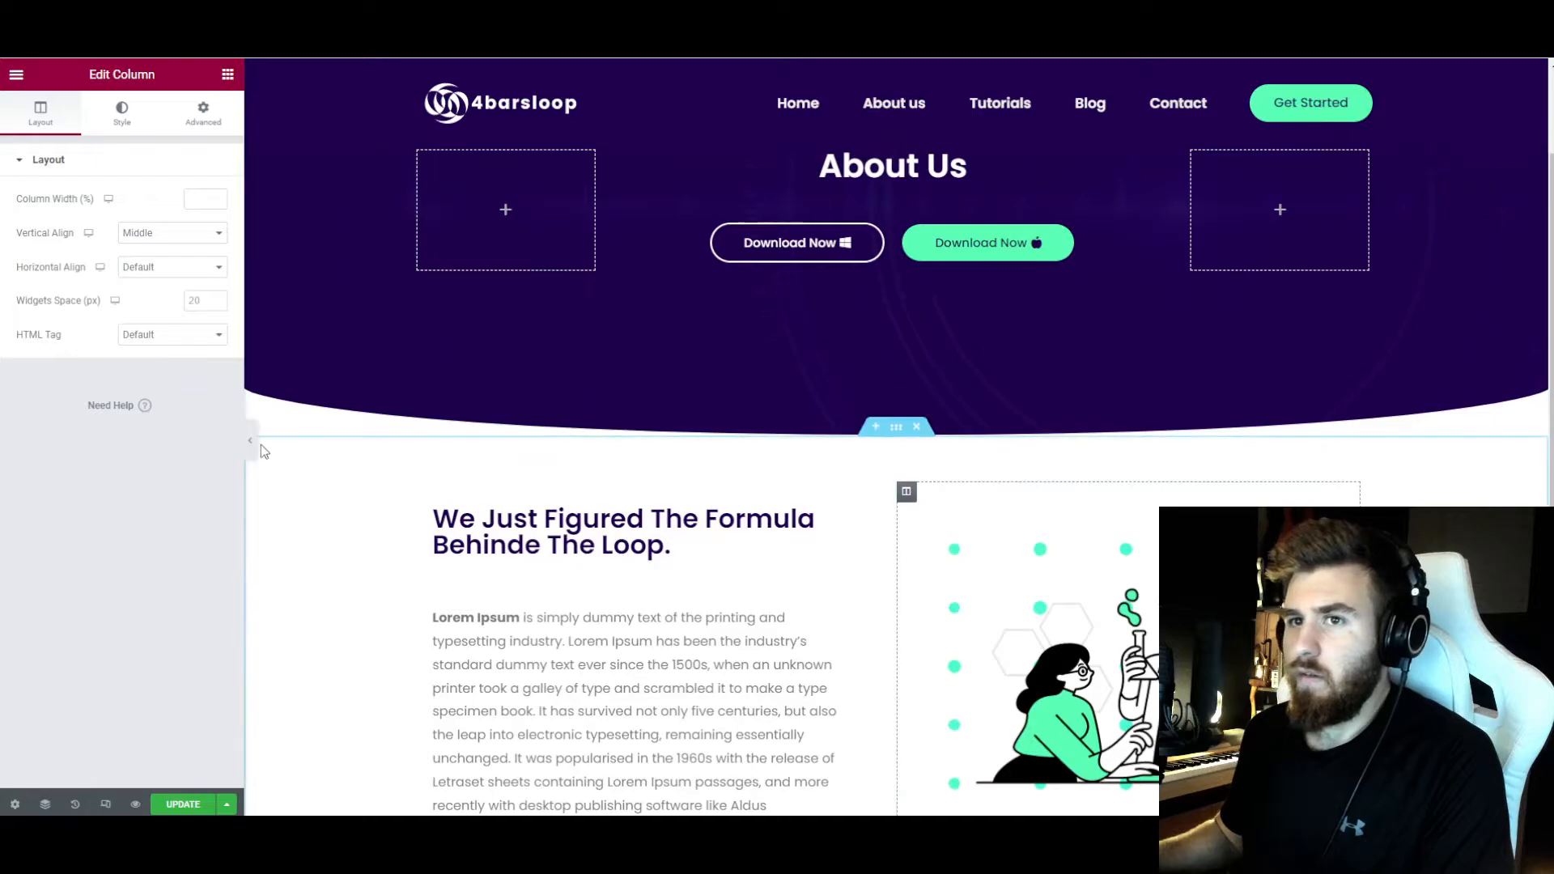
pyautogui.click(250, 440)
pyautogui.scroll(-4, 572, 564)
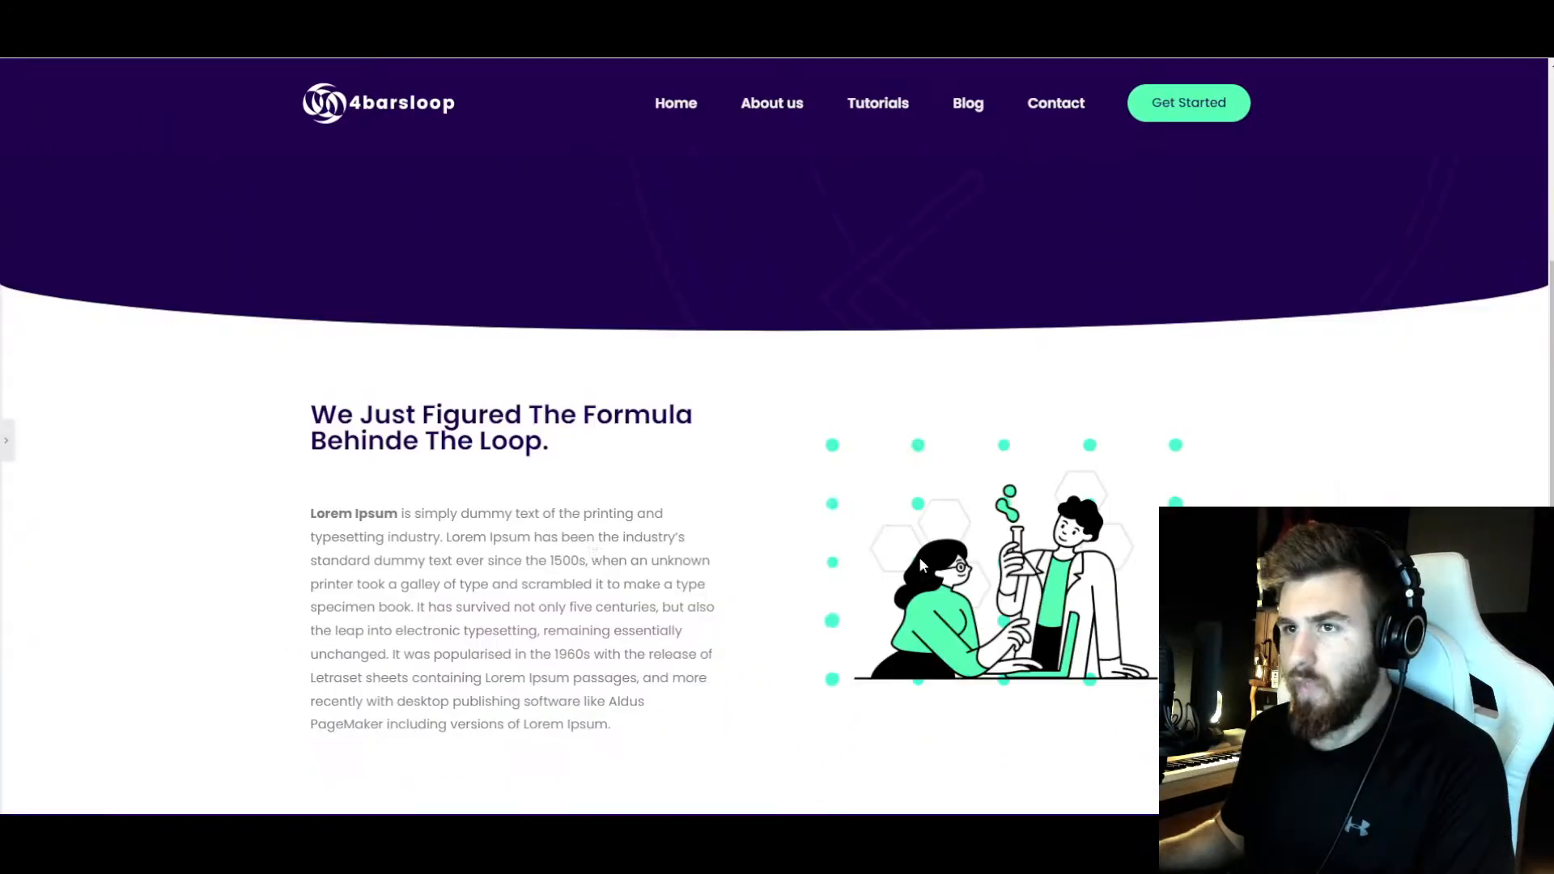
pyautogui.click(10, 441)
# - Duplicate the text-and-image section and move the copy's text column to the right of its image column
pyautogui.rightClick(908, 270)
pyautogui.click(929, 304)
pyautogui.scroll(-4, 913, 405)
pyautogui.moveTo(442, 485); pyautogui.dragTo(1080, 516)
pyautogui.scroll(-1, 1113, 527)
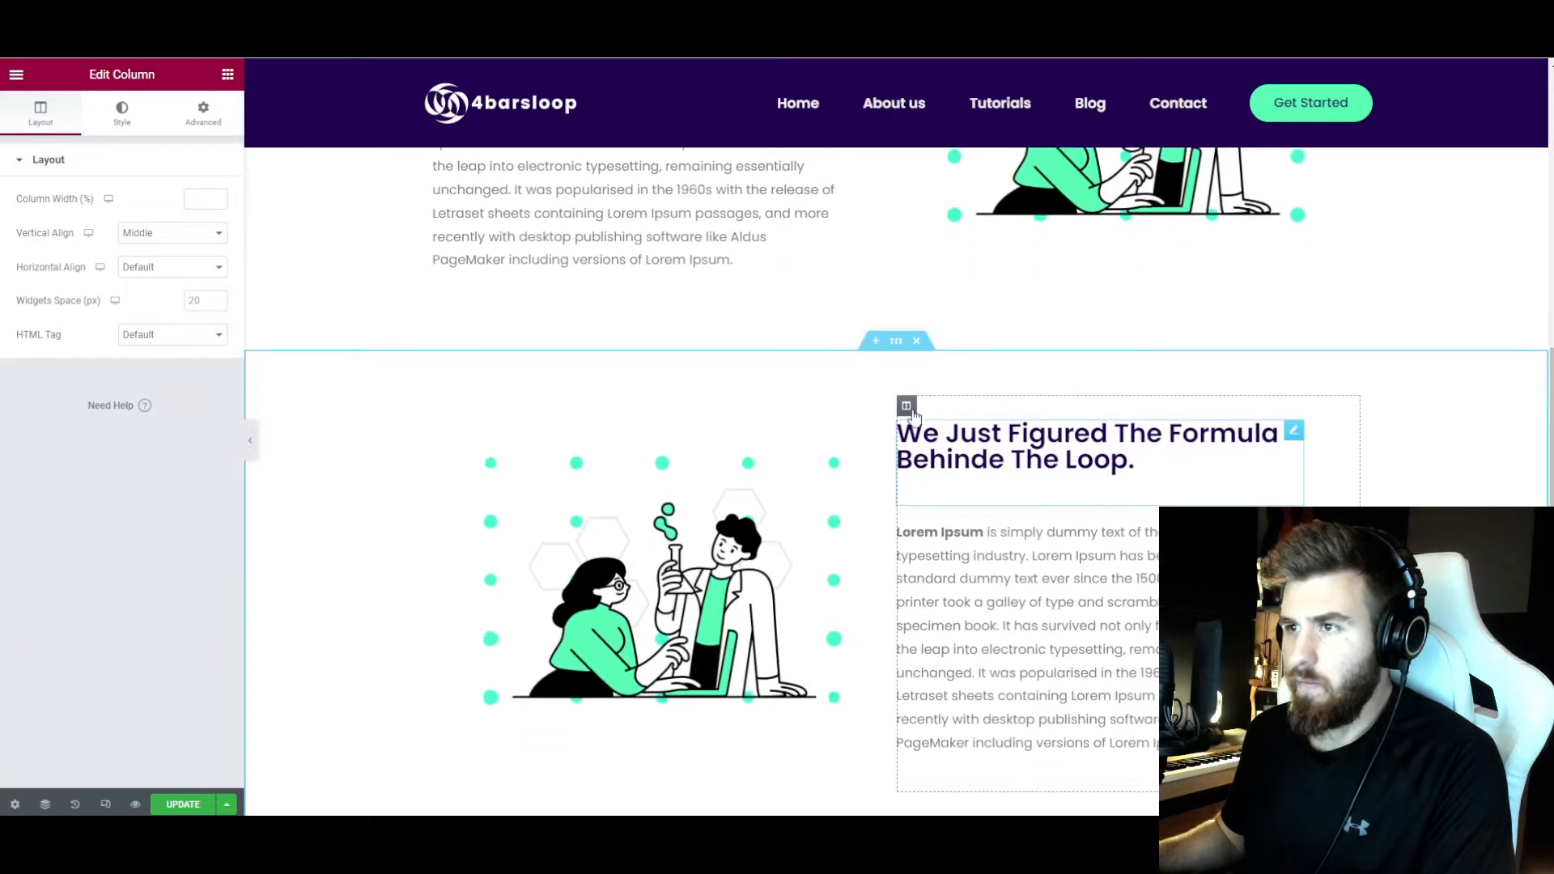
# - Change the duplicated text column's padding to 0 on the right and 70 px on the left
pyautogui.click(203, 113)
pyautogui.write('0')
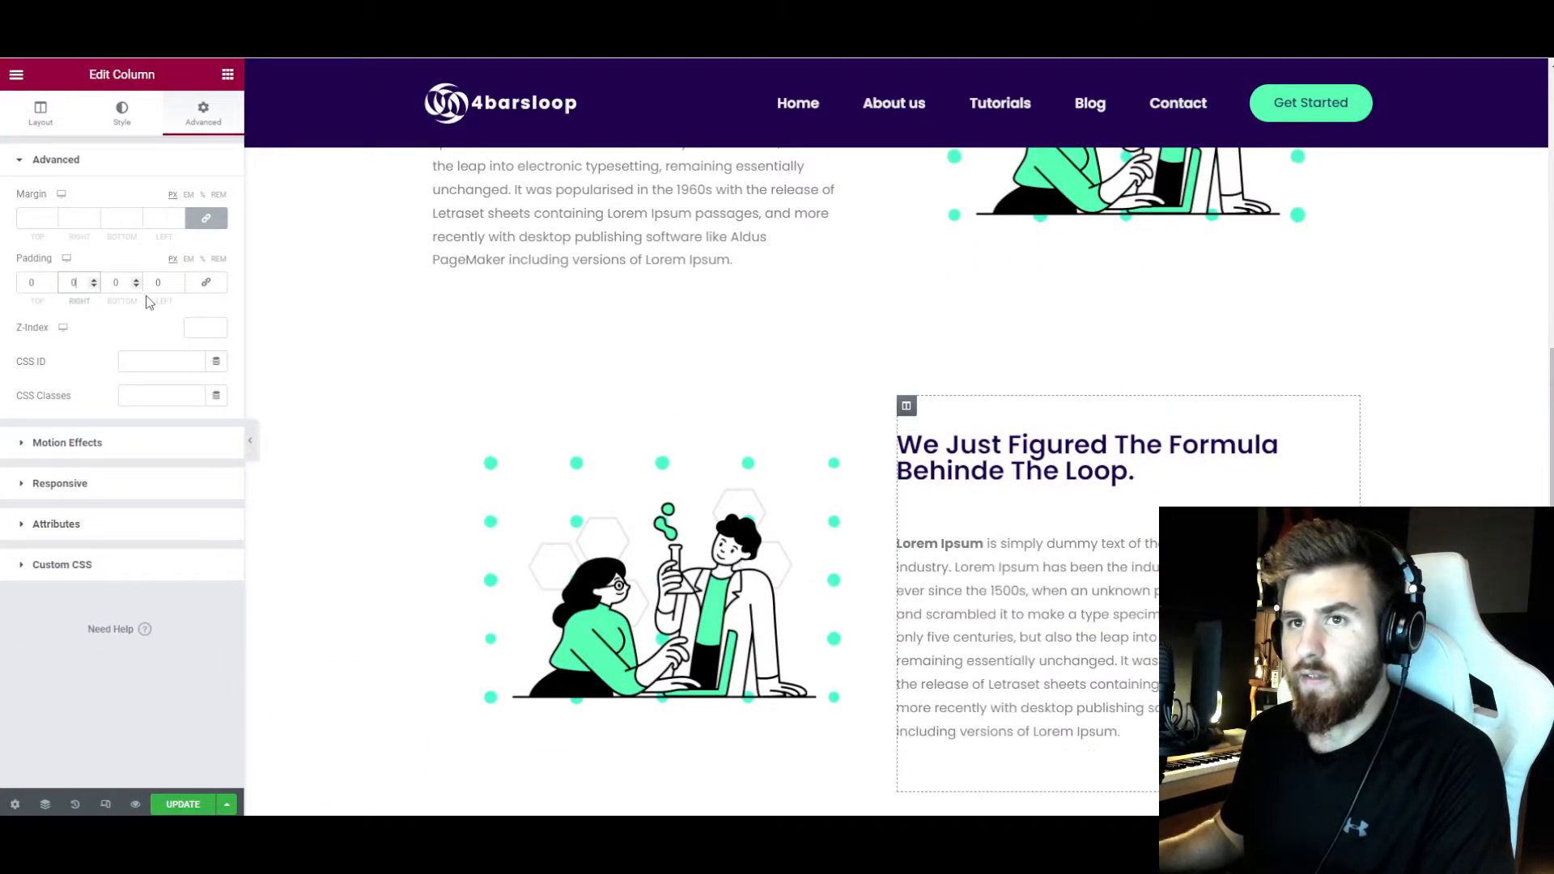
pyautogui.write('70')
# - Delete the illustration image and the Lottie dot pattern from the duplicated section's left column
pyautogui.click(745, 488)
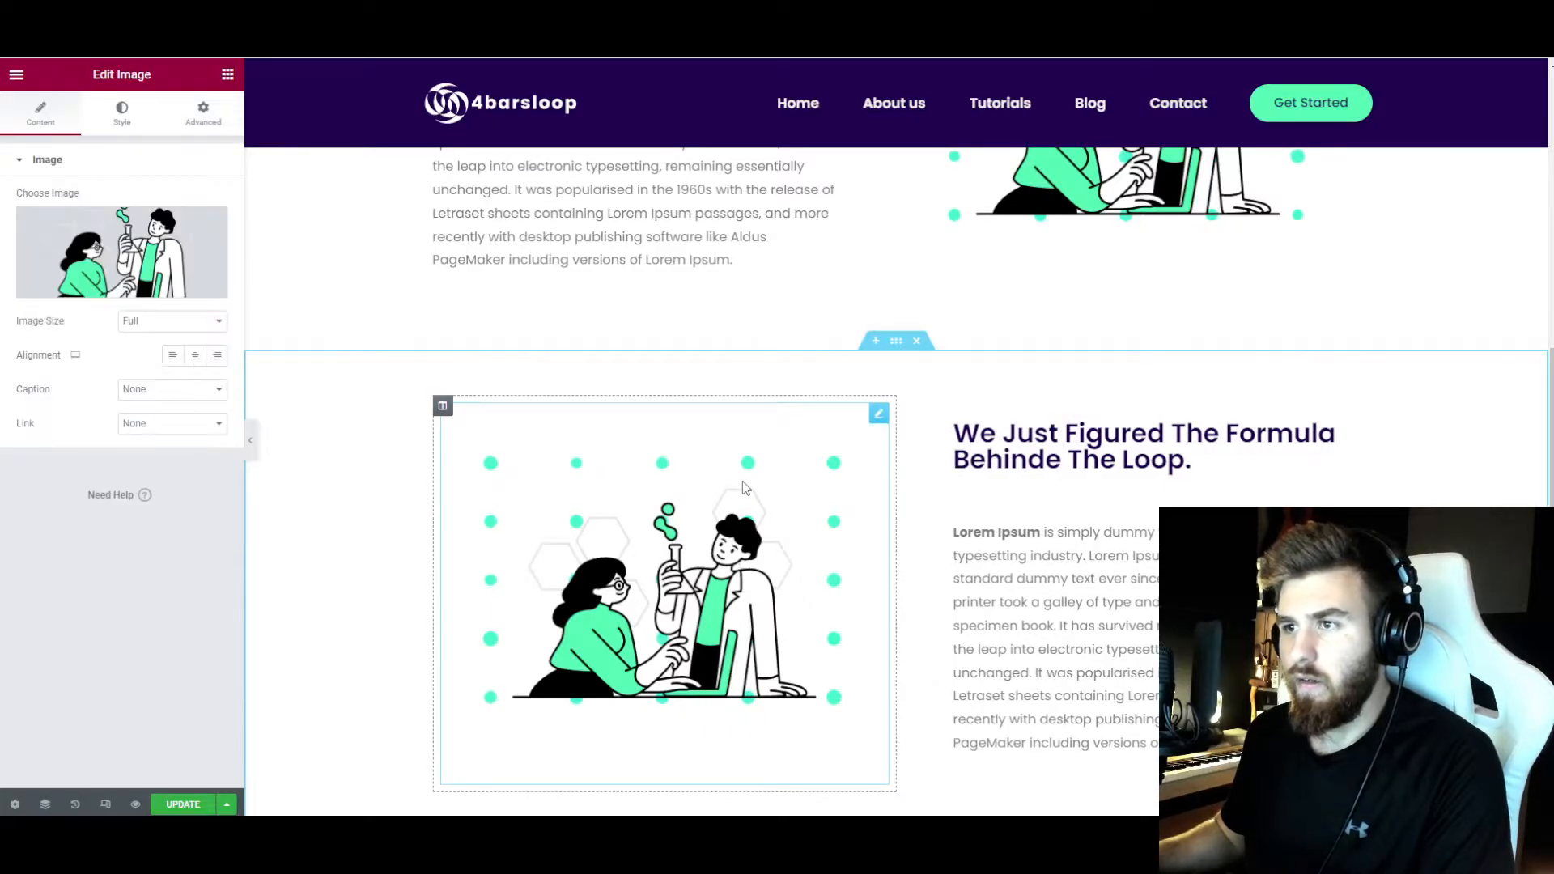
pyautogui.rightClick(704, 510)
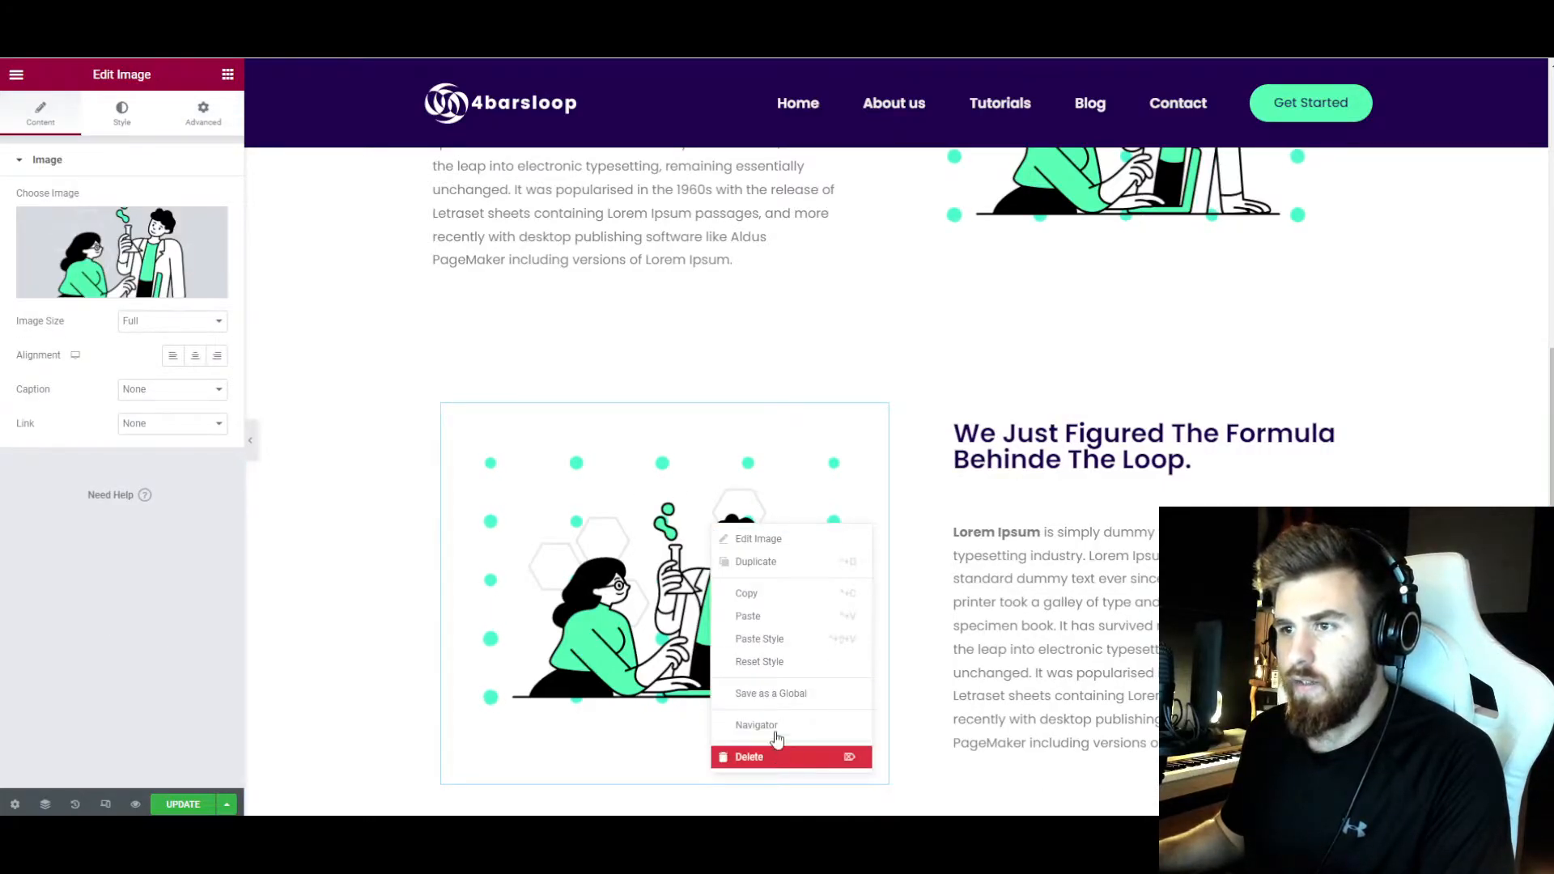
pyautogui.click(780, 752)
pyautogui.rightClick(698, 536)
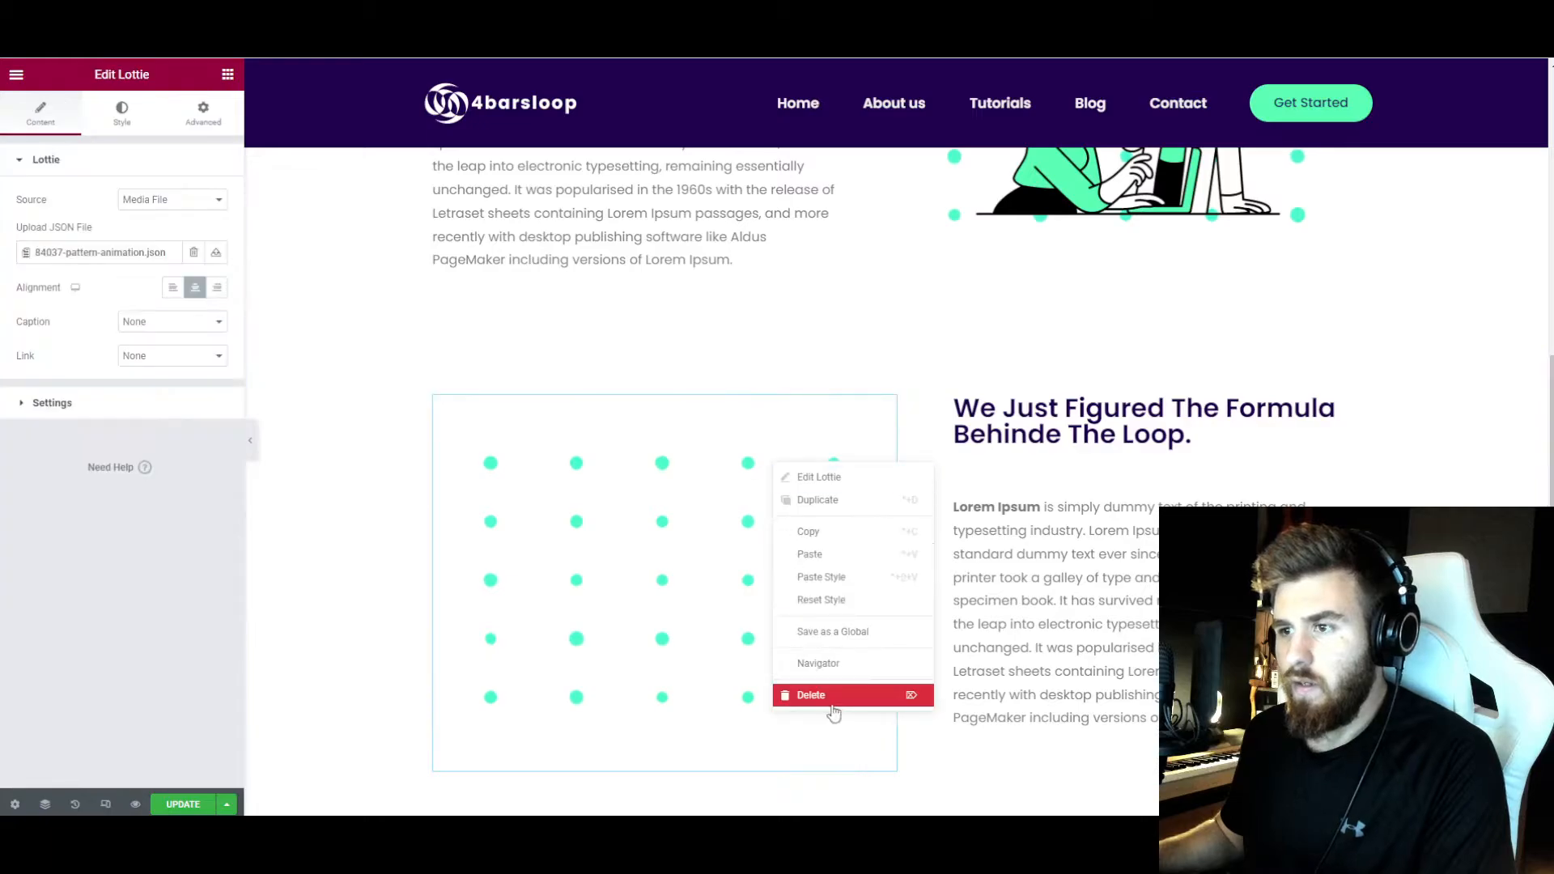
pyautogui.click(789, 702)
# - Add a Lottie widget to the empty column and load lf30_editor_juvbi2kz.json as its JSON file
pyautogui.click(185, 133)
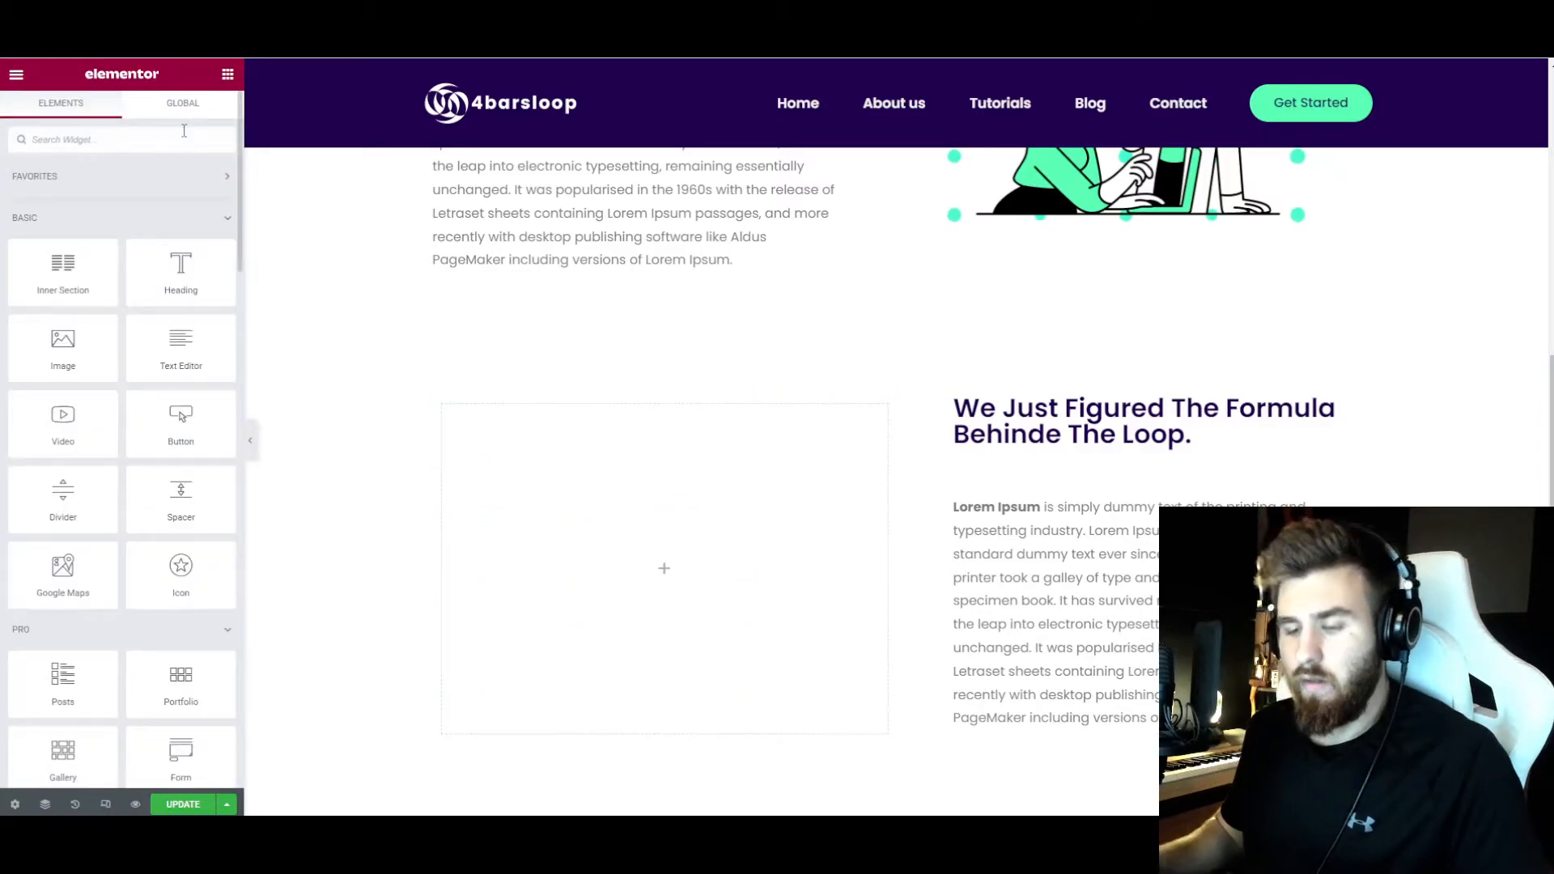
pyautogui.write('lott')
pyautogui.moveTo(68, 199); pyautogui.dragTo(653, 513)
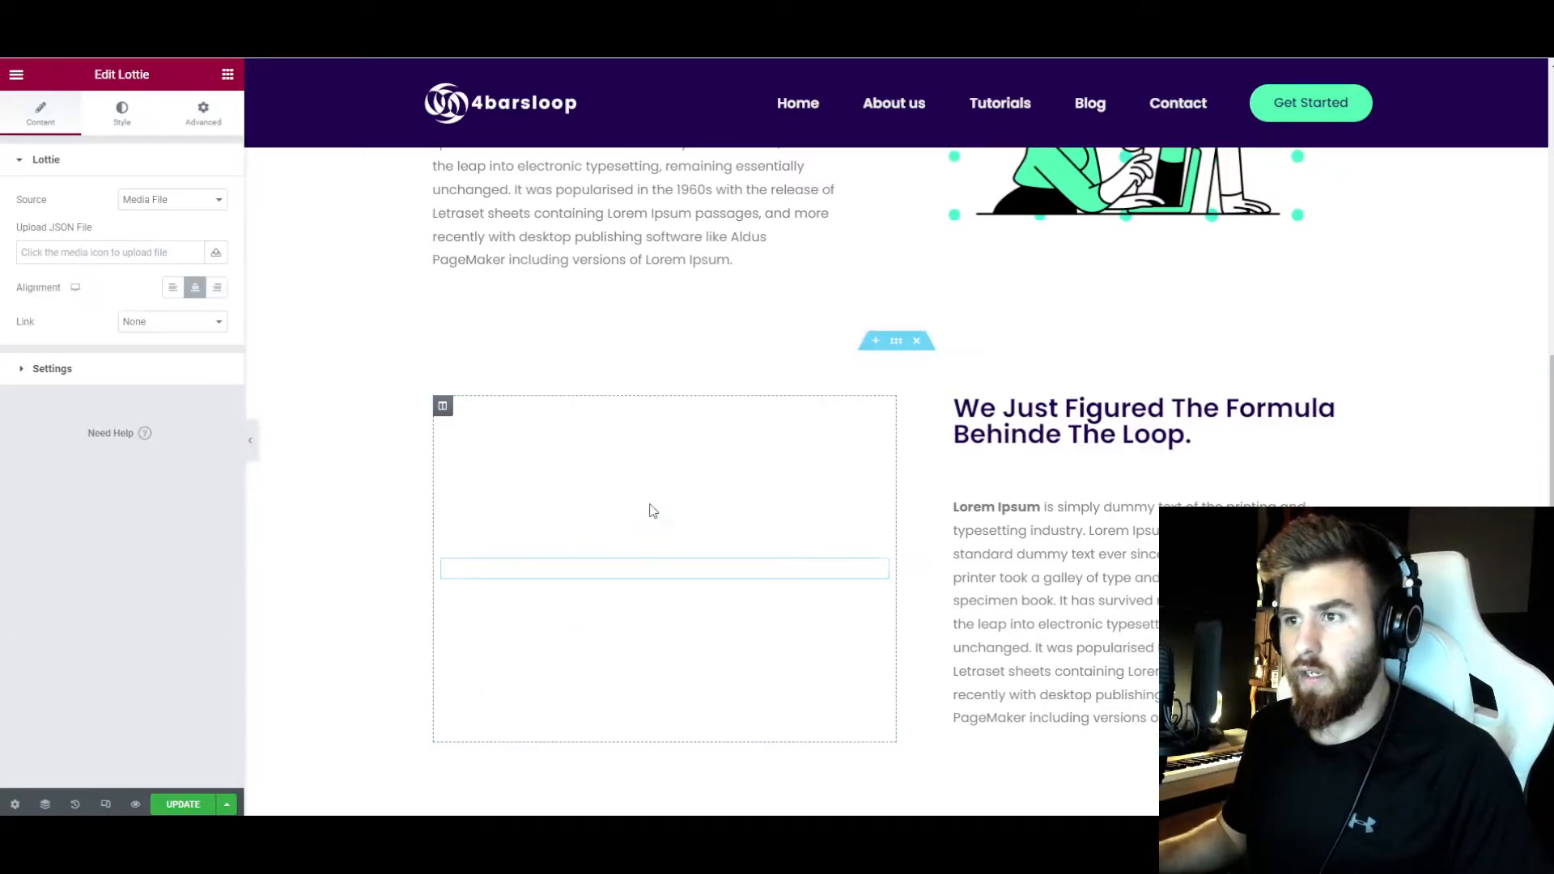
pyautogui.click(125, 250)
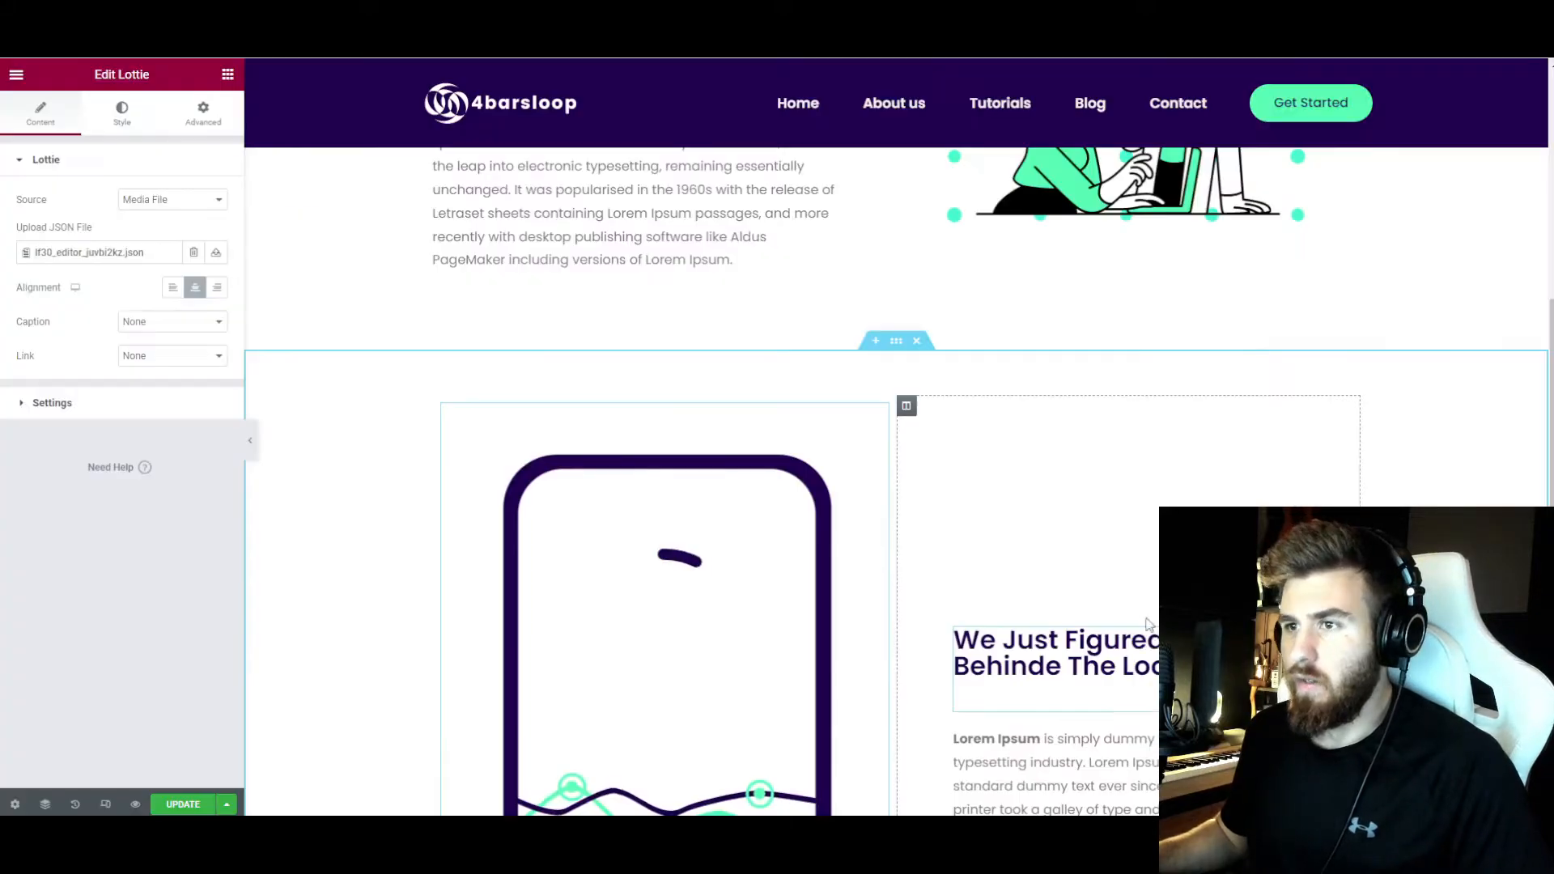
pyautogui.scroll(-3, 801, 513)
pyautogui.scroll(2, 754, 508)
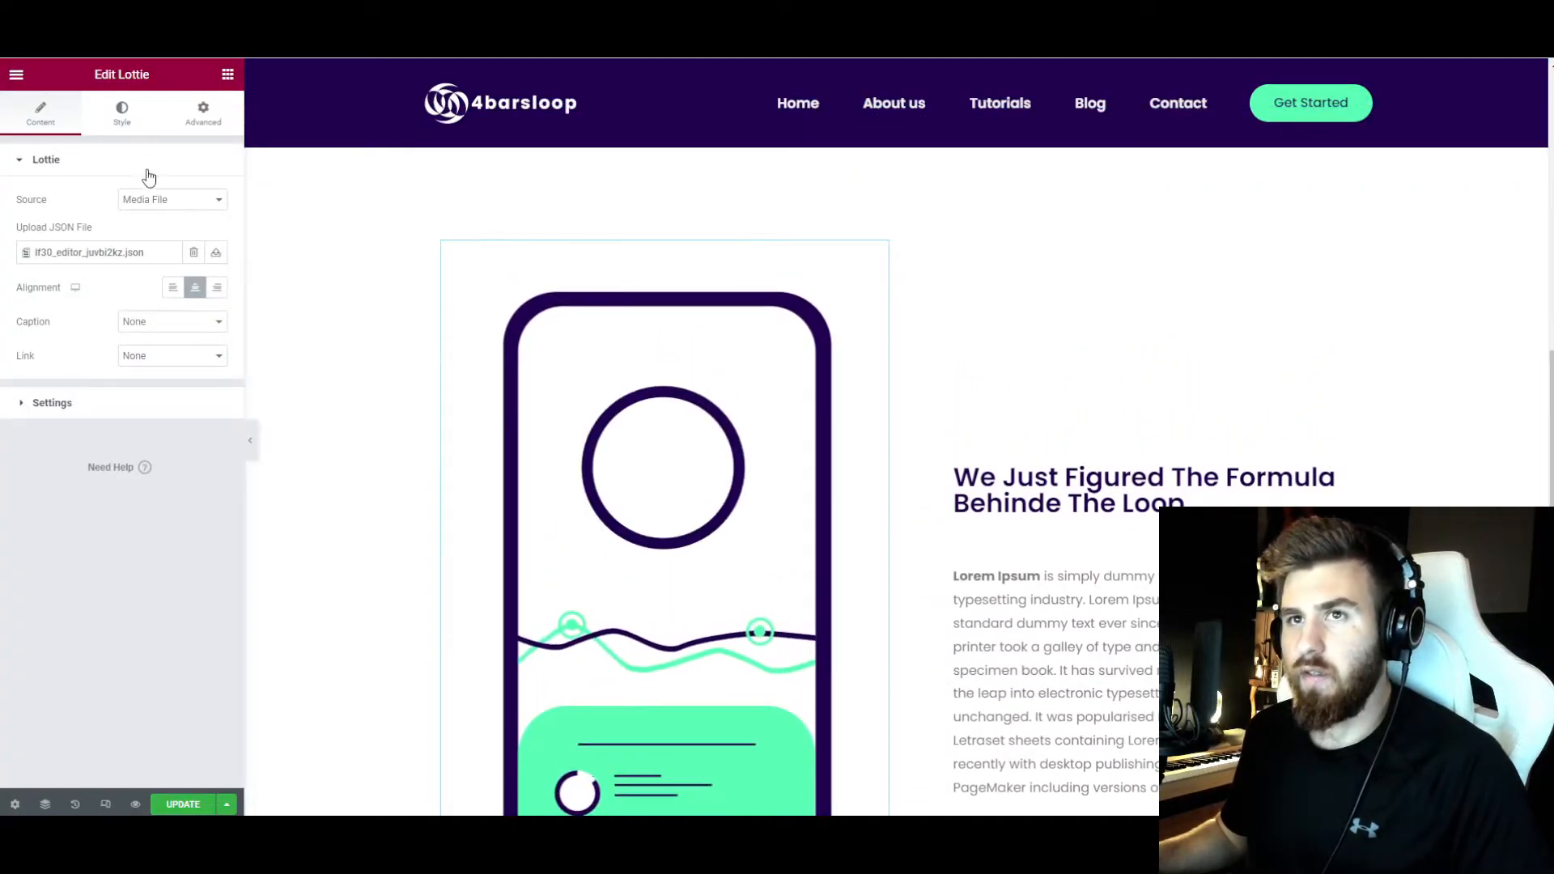
# - Set the phone Lottie animation's max width to 100 and its width to 40
pyautogui.click(121, 111)
pyautogui.click(39, 269)
pyautogui.moveTo(71, 278); pyautogui.dragTo(185, 277)
pyautogui.moveTo(17, 218); pyautogui.dragTo(78, 232)
pyautogui.scroll(6, 551, 368)
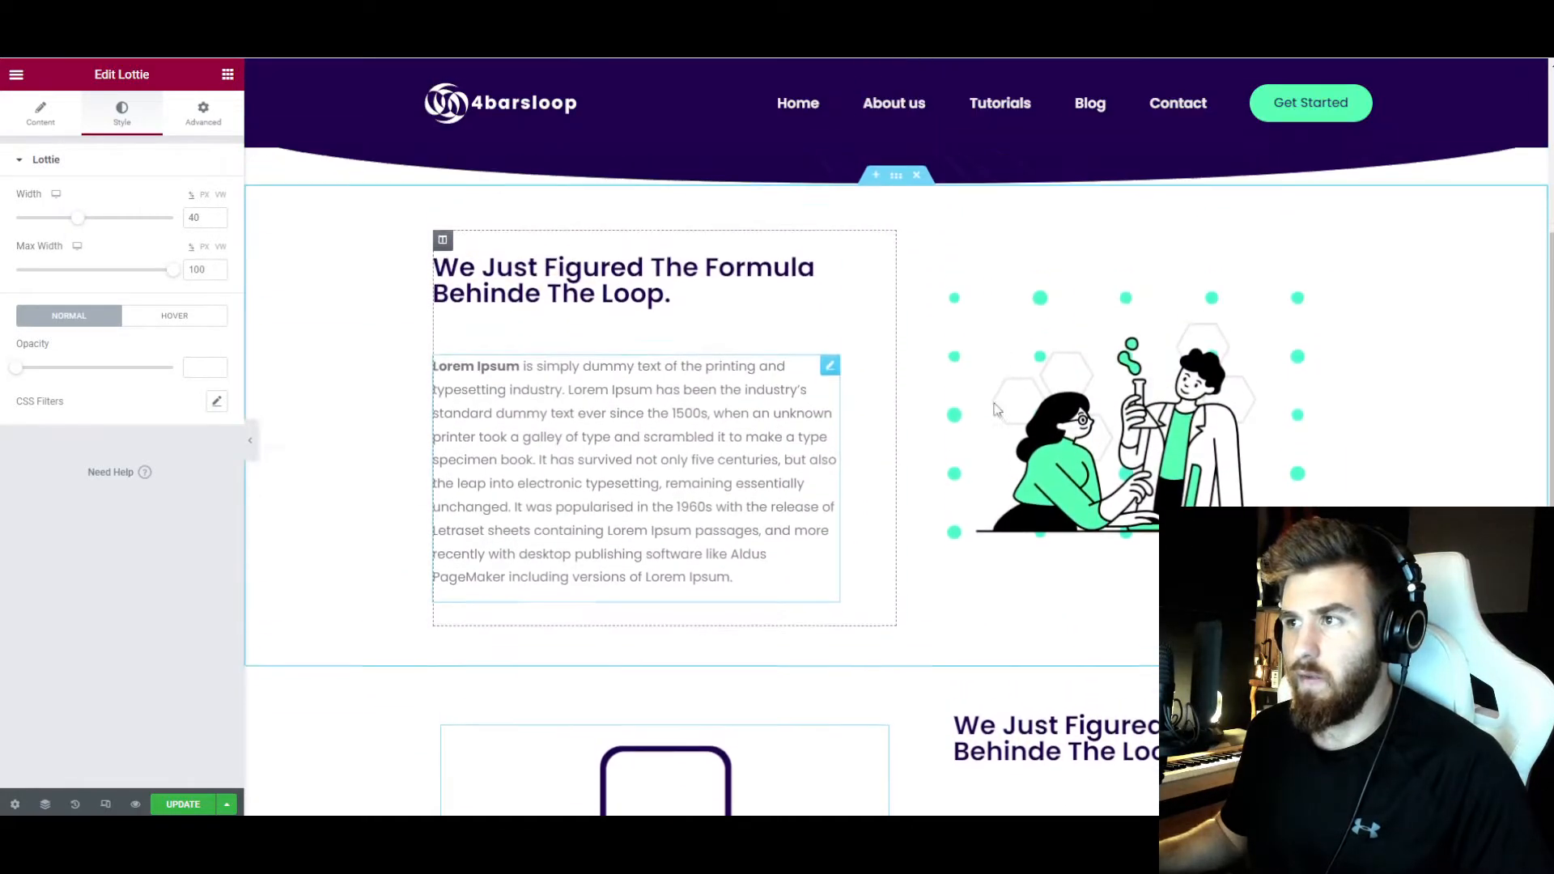
pyautogui.scroll(-4, 1132, 453)
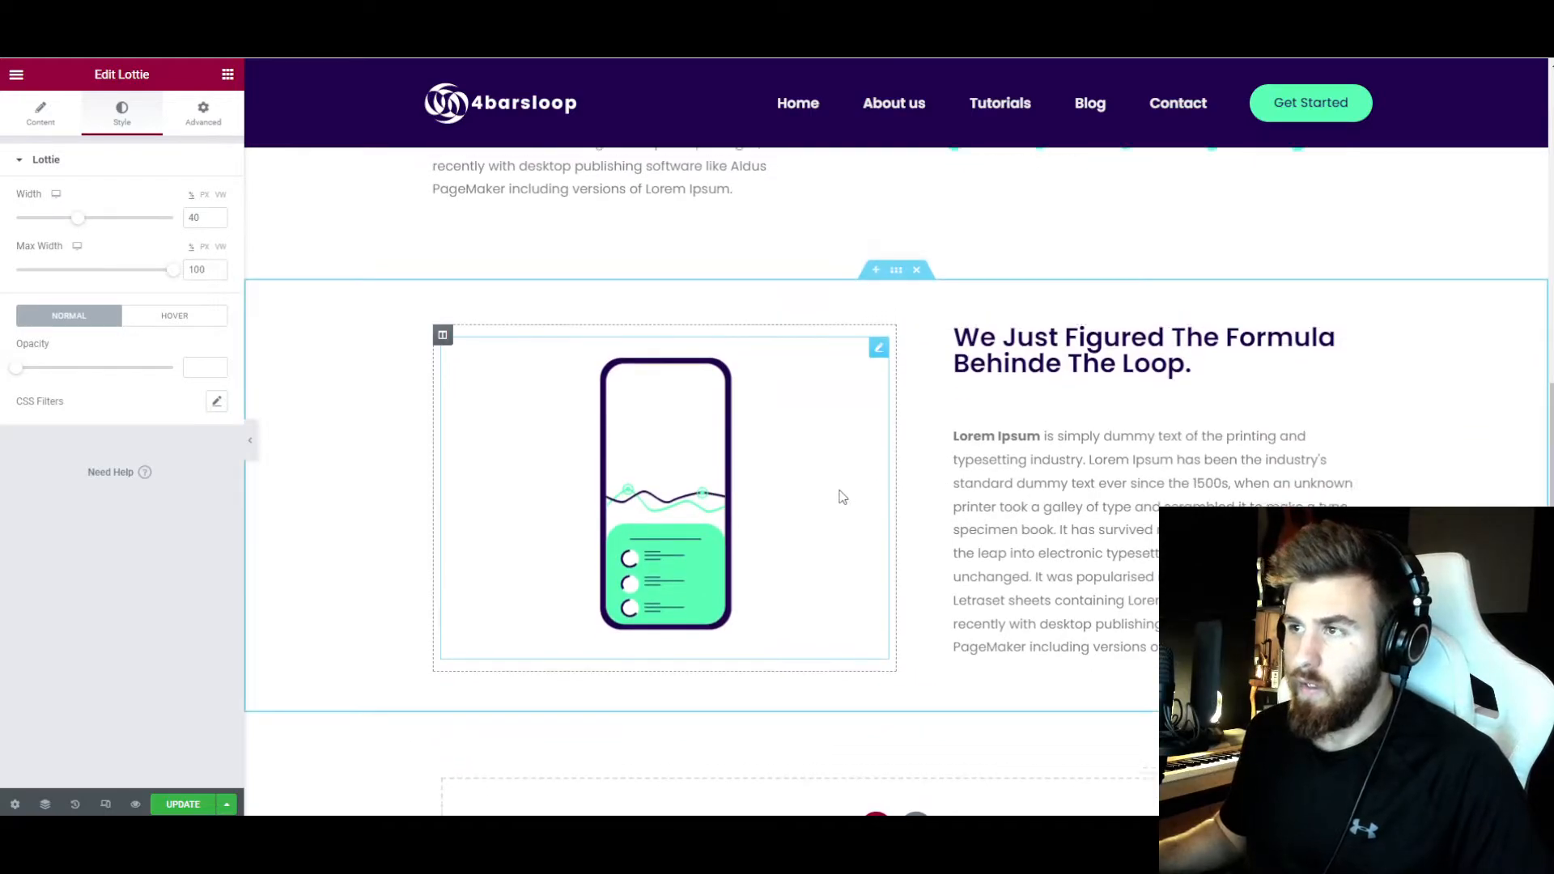
# - Change the duplicated section's heading to "Our App Just Gonna Help You Out."
pyautogui.click(1041, 441)
pyautogui.moveTo(118, 247); pyautogui.dragTo(10, 220)
pyautogui.write('Our App Just')
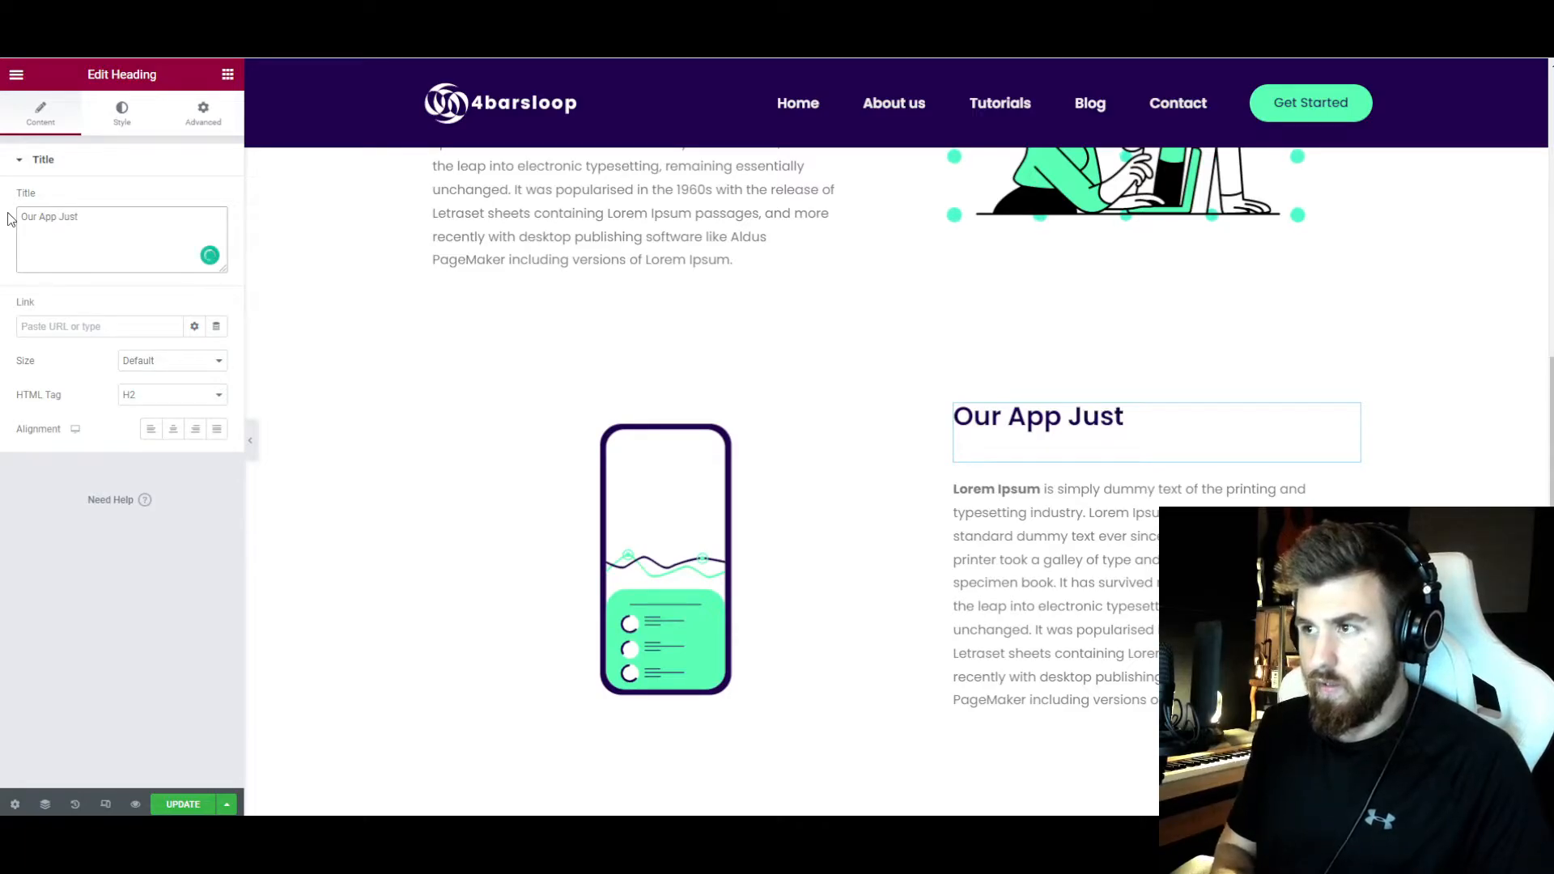
pyautogui.write(' Gonna Help You')
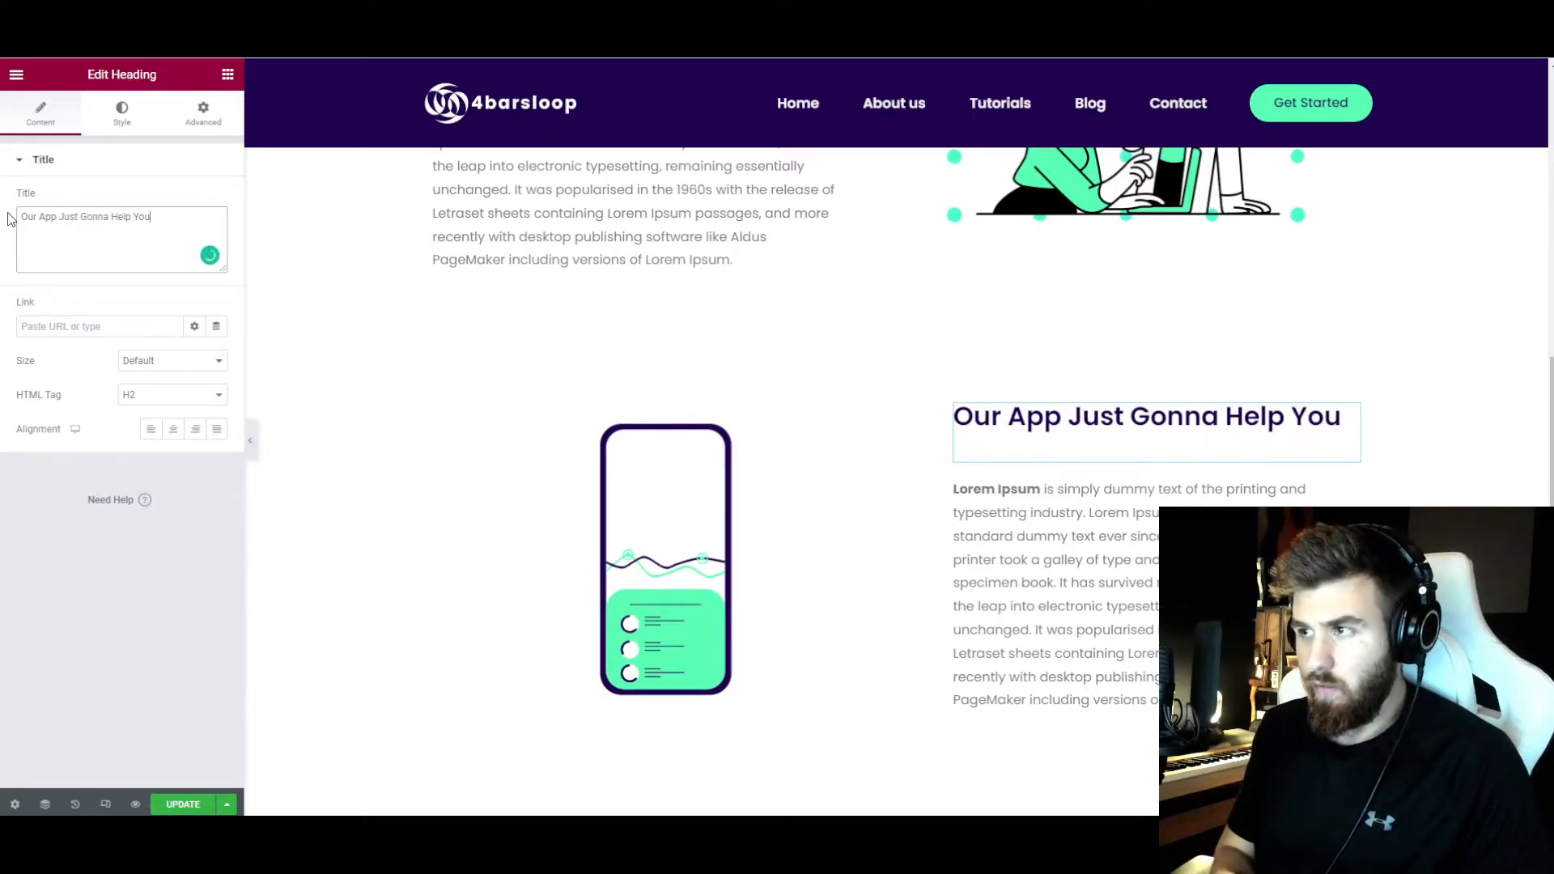
pyautogui.write(' Out.')
# - Review the layout of the hero, the illustration section and the phone animation section on the page
pyautogui.scroll(4, 867, 474)
pyautogui.scroll(-4, 867, 474)
pyautogui.scroll(-1, 890, 486)
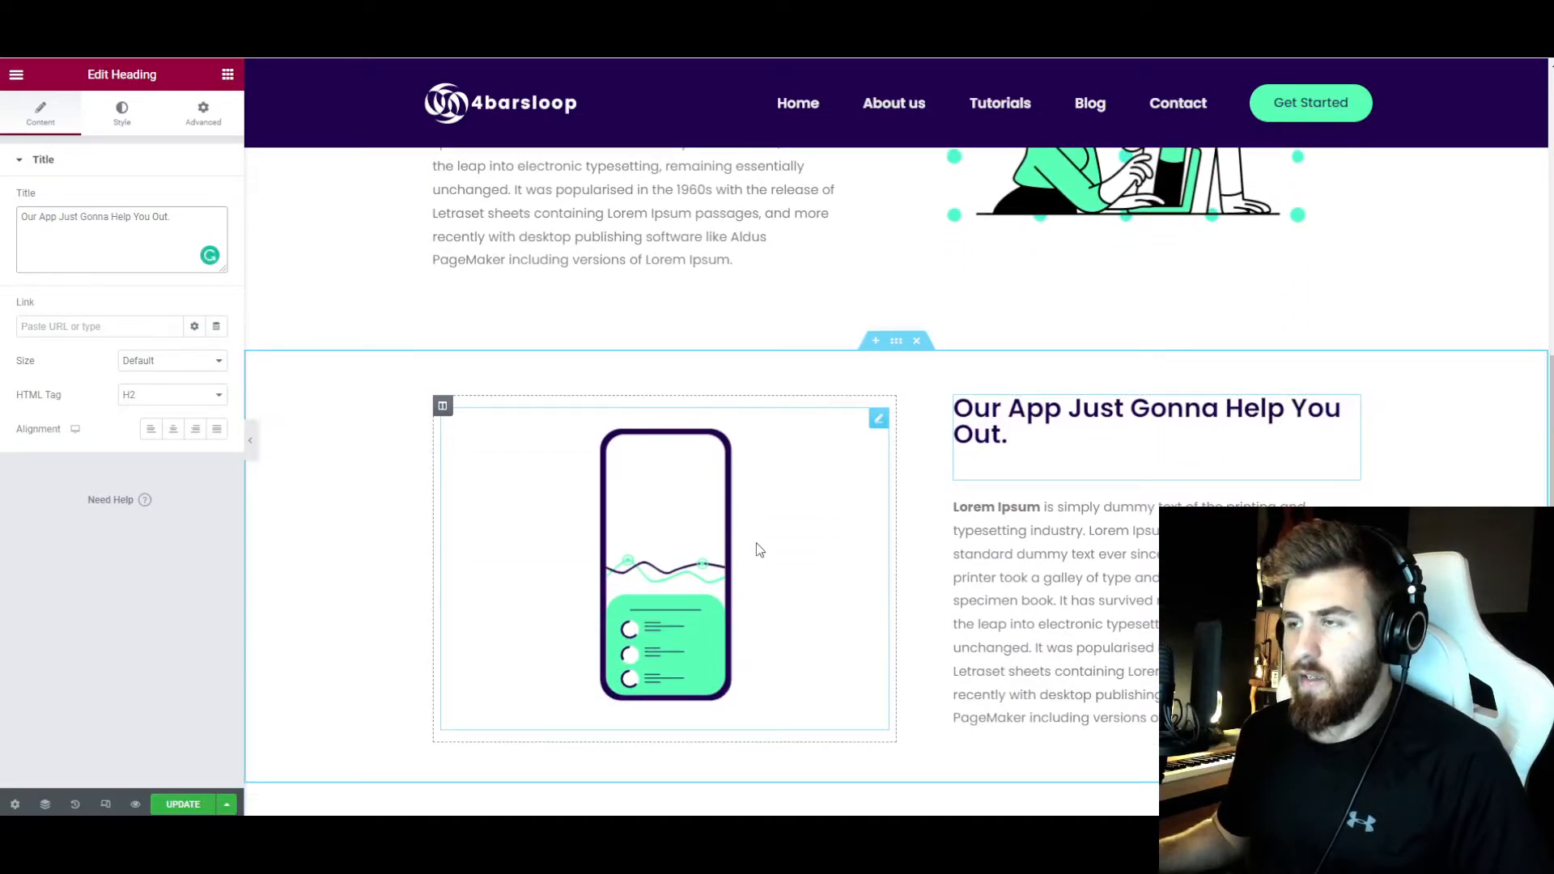
pyautogui.scroll(6, 756, 542)
pyautogui.scroll(-4, 758, 488)
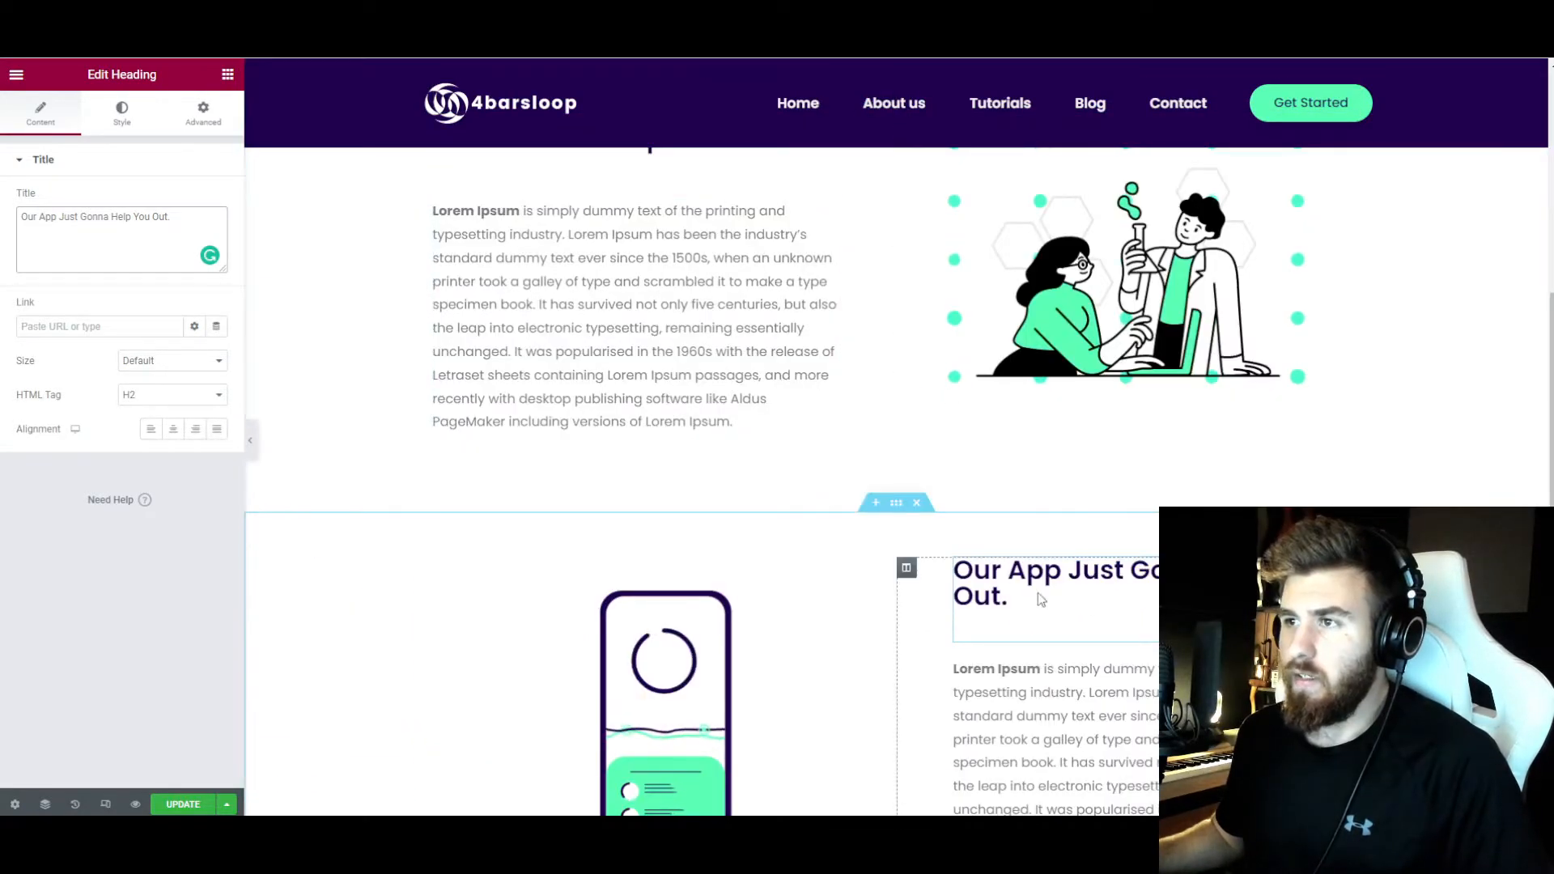
pyautogui.scroll(3, 797, 621)
pyautogui.scroll(4, 797, 620)
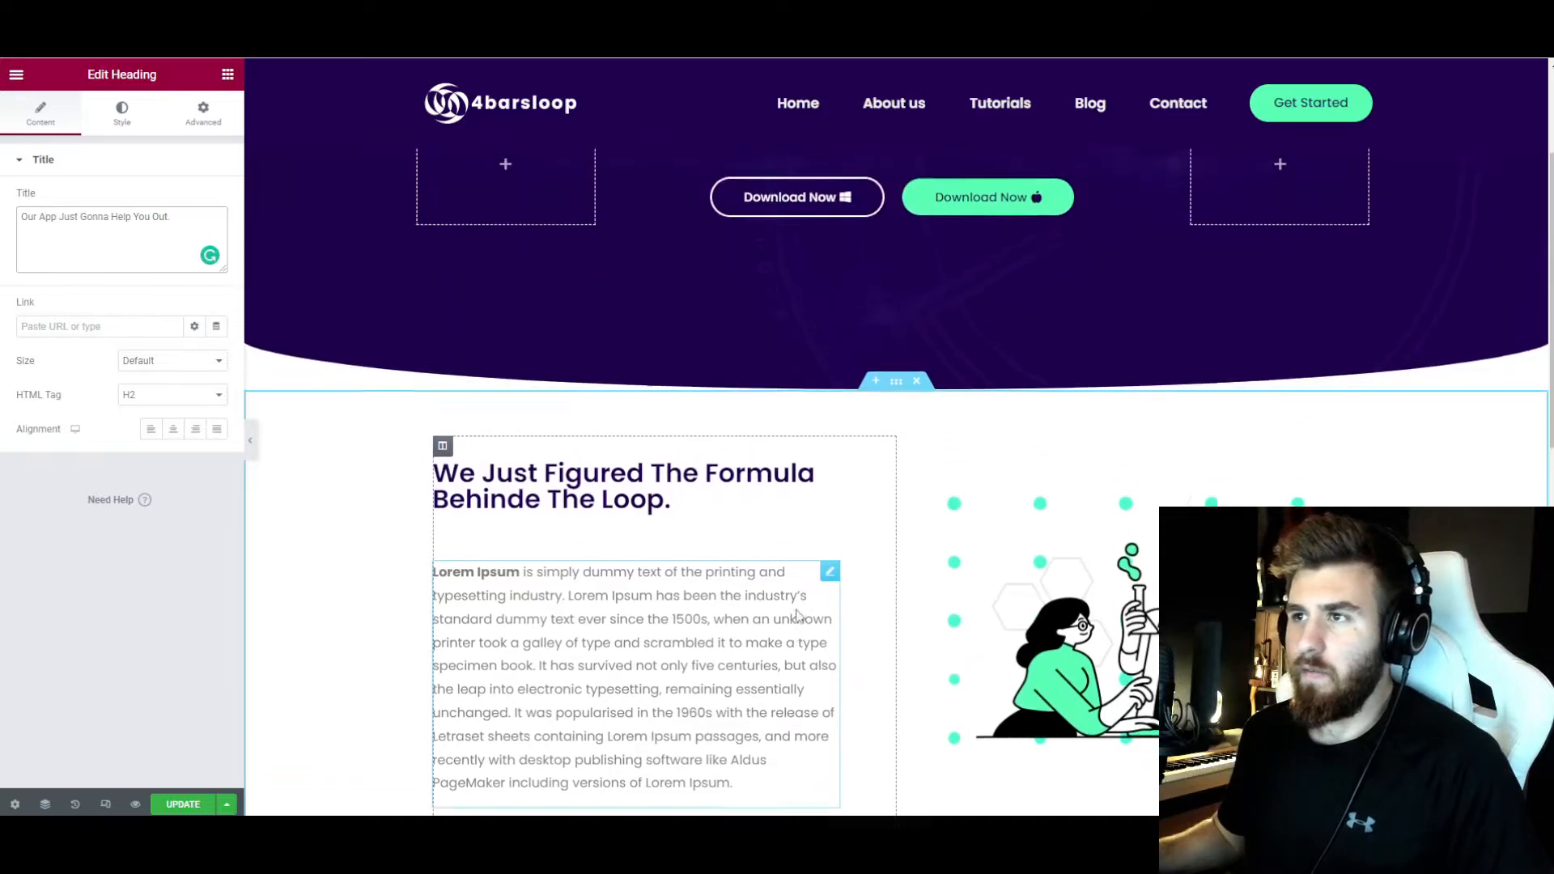
pyautogui.scroll(-4, 871, 520)
pyautogui.scroll(-3, 1016, 536)
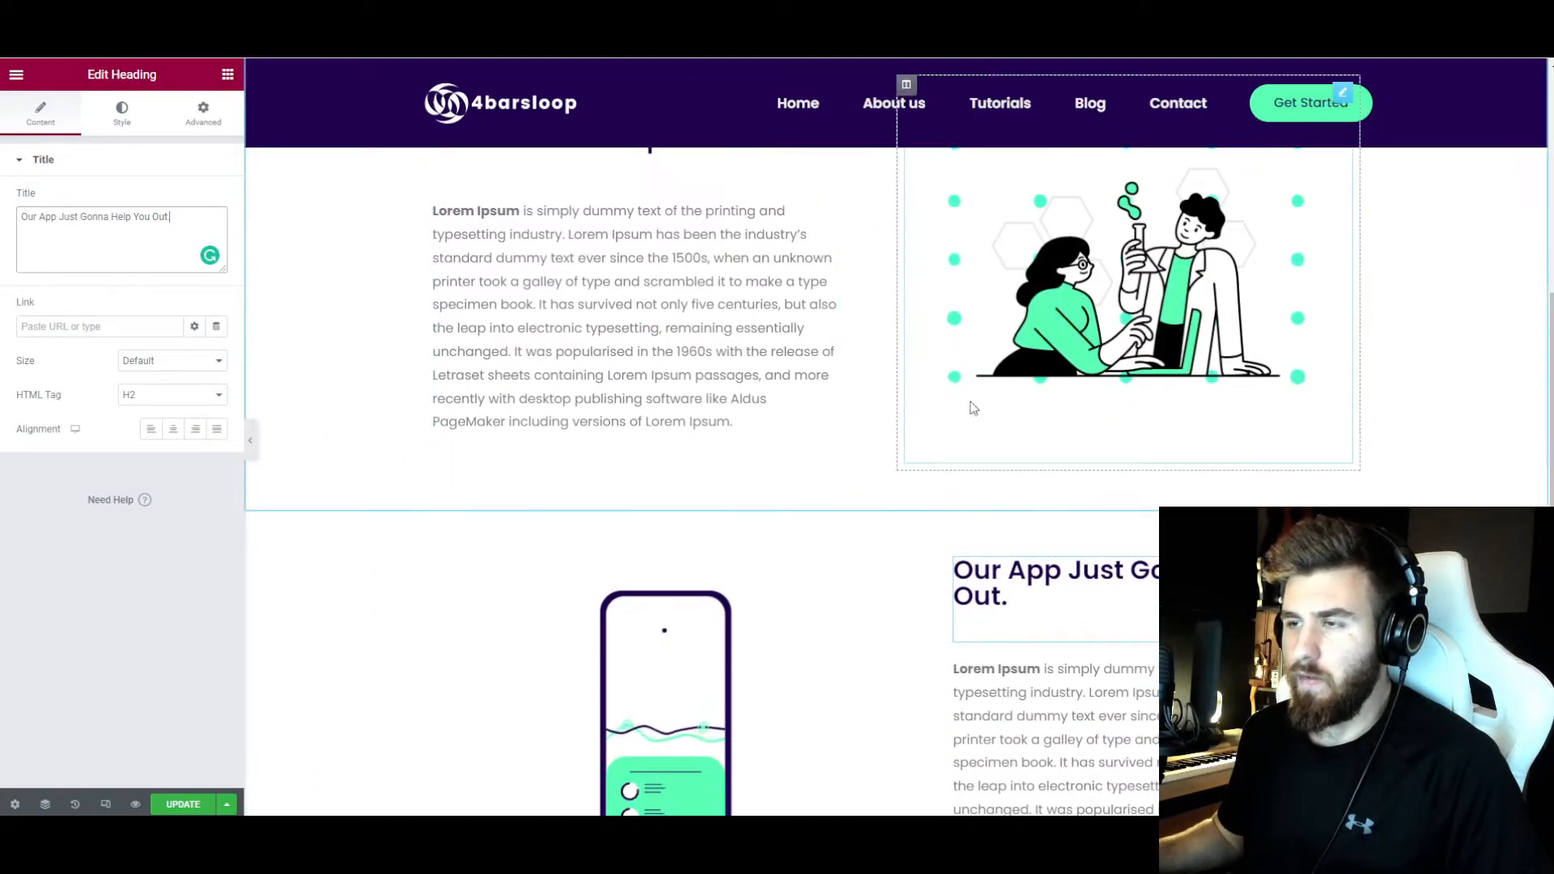
pyautogui.scroll(-2, 939, 485)
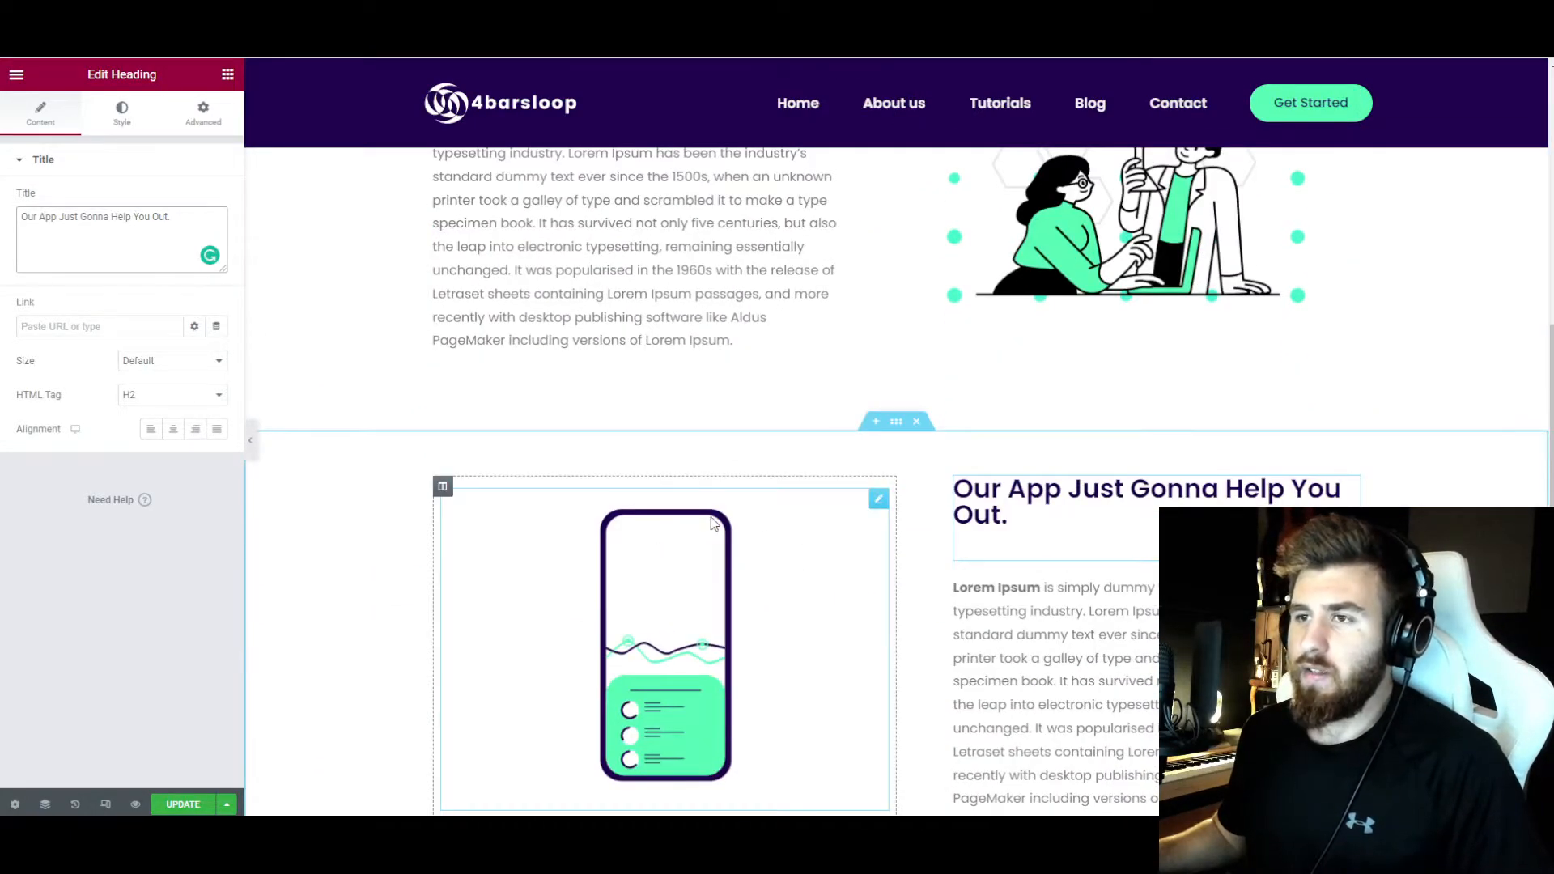
pyautogui.scroll(3, 729, 502)
pyautogui.scroll(-3, 793, 417)
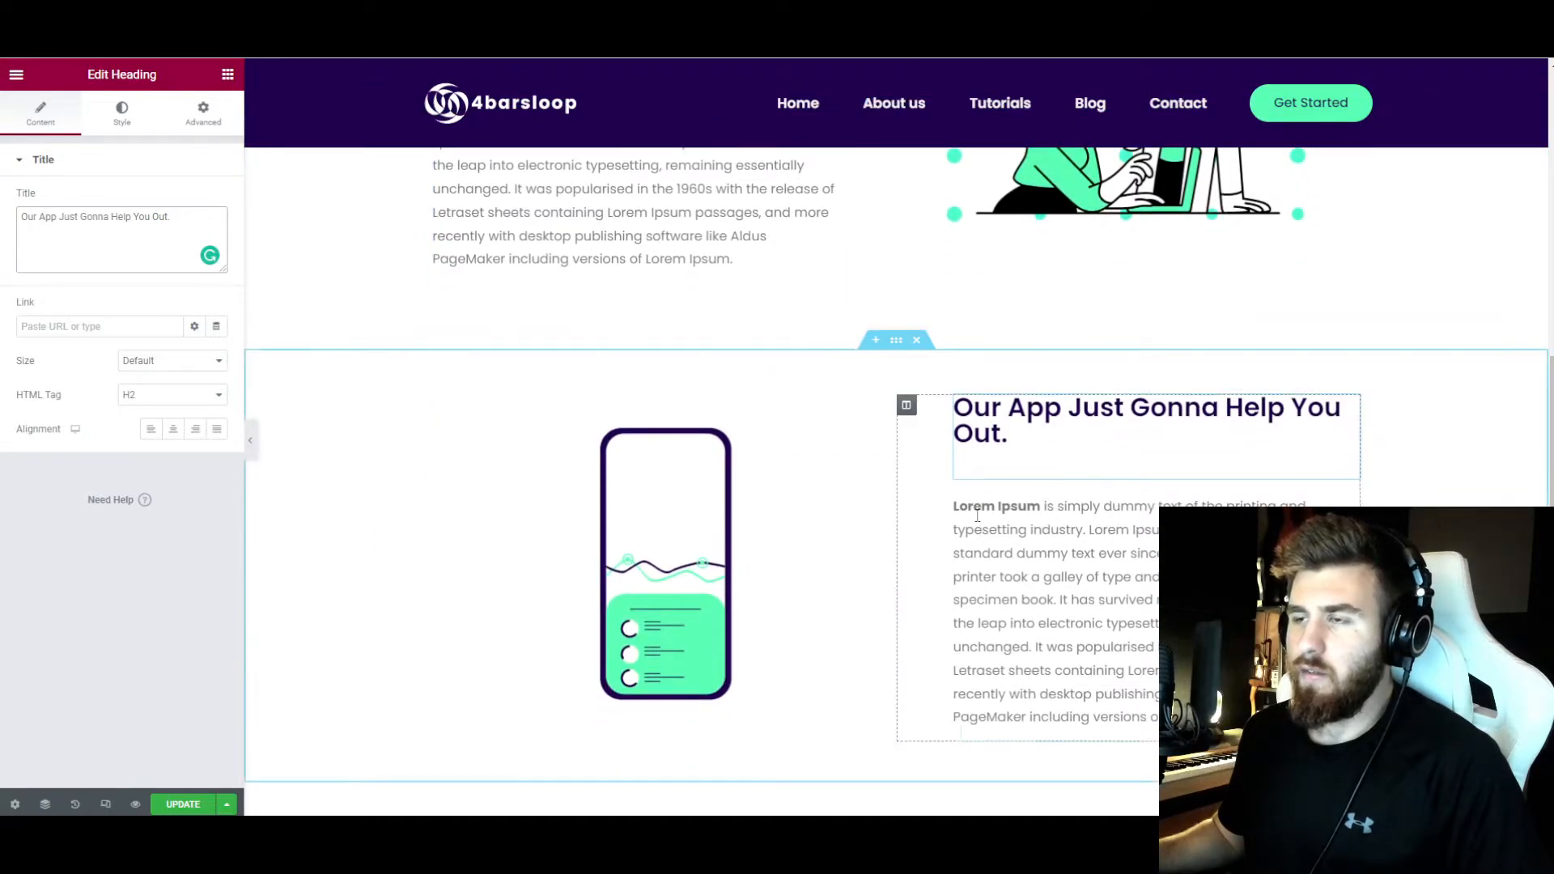
# - Compare the alternating text-and-media layout of the illustration section and the phone animation section
pyautogui.scroll(8, 975, 524)
pyautogui.scroll(-8, 979, 522)
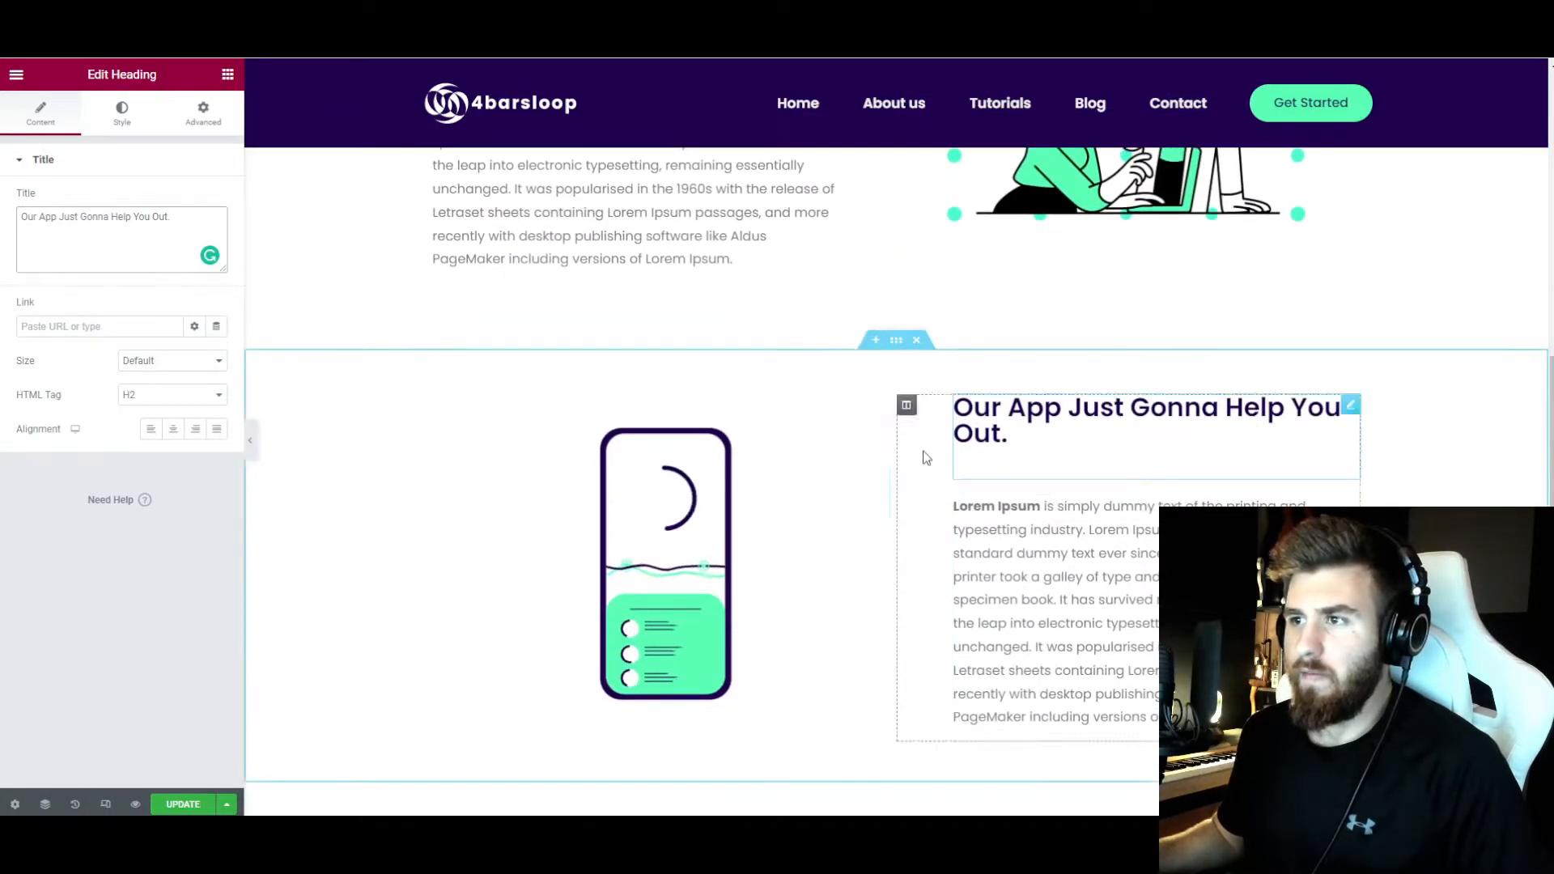
pyautogui.scroll(2, 904, 531)
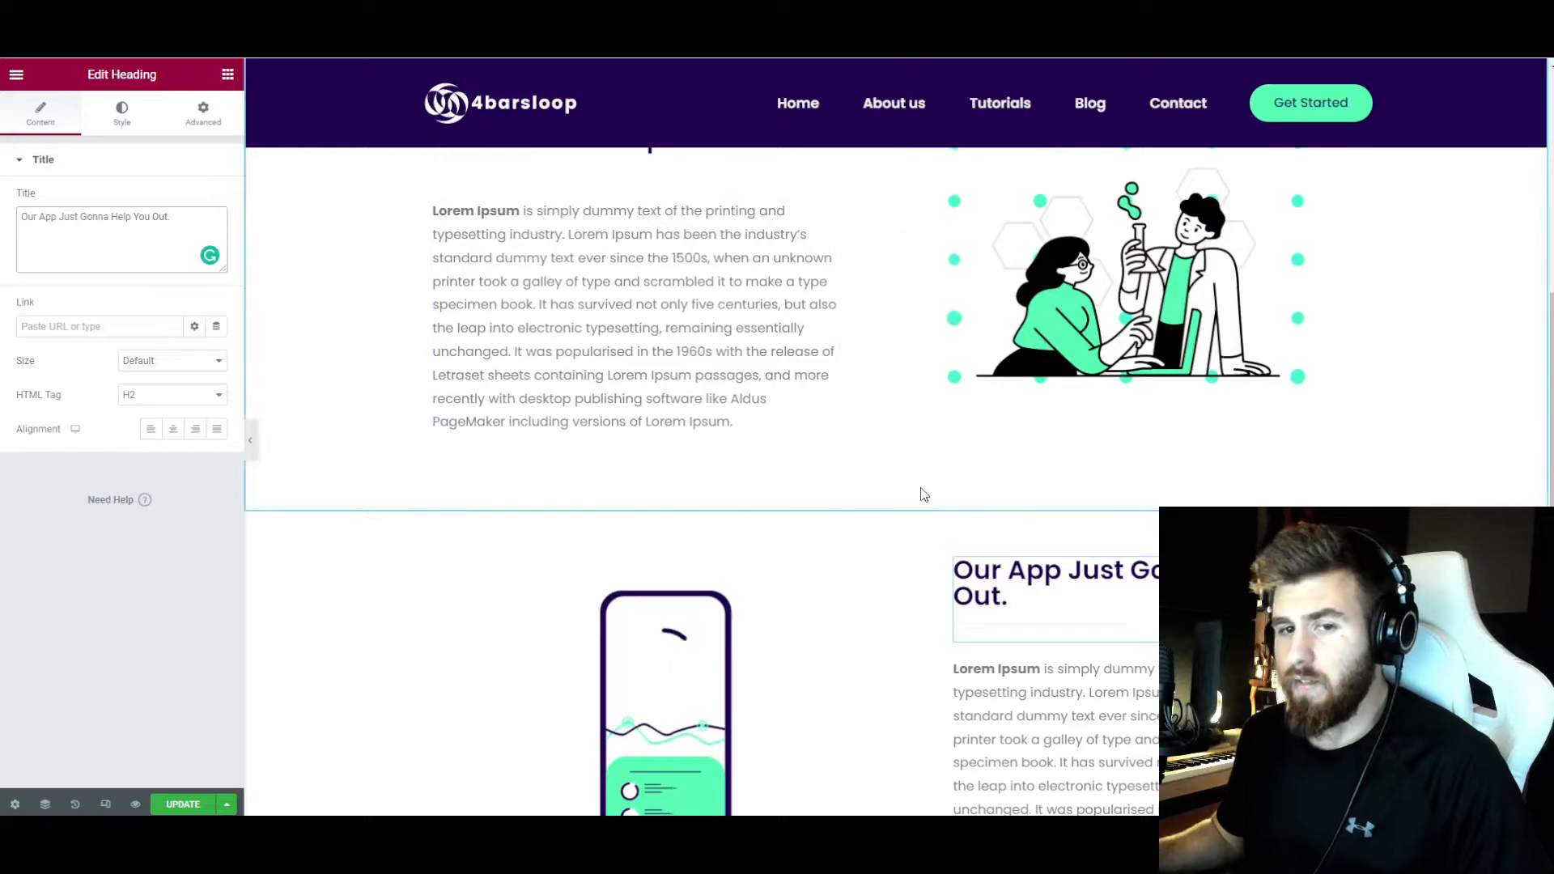
pyautogui.scroll(-2, 924, 495)
pyautogui.scroll(2, 955, 534)
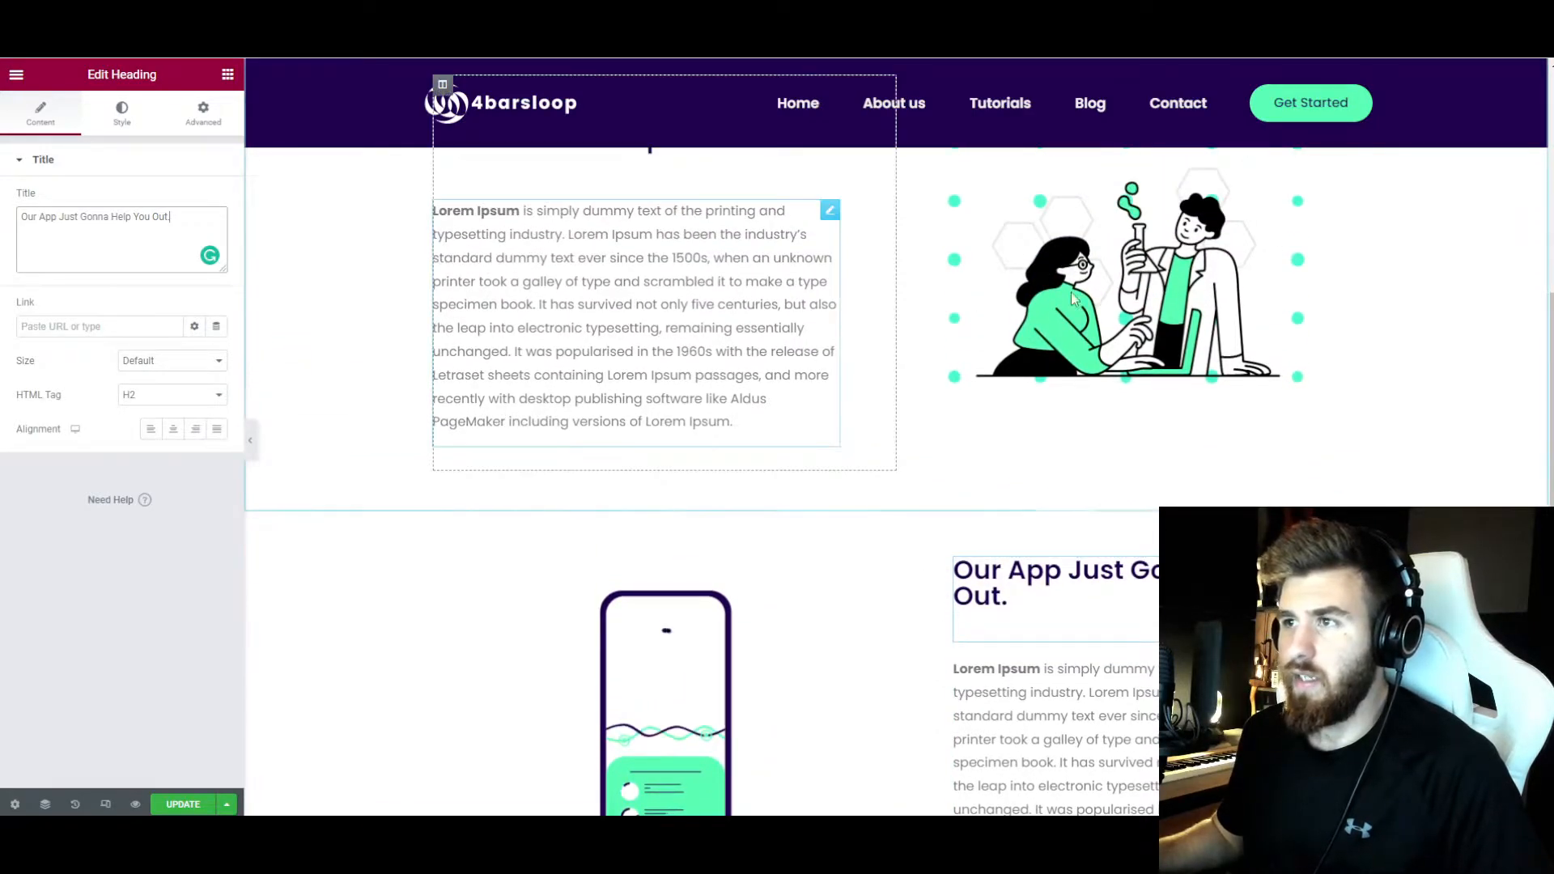
pyautogui.scroll(-2, 712, 437)
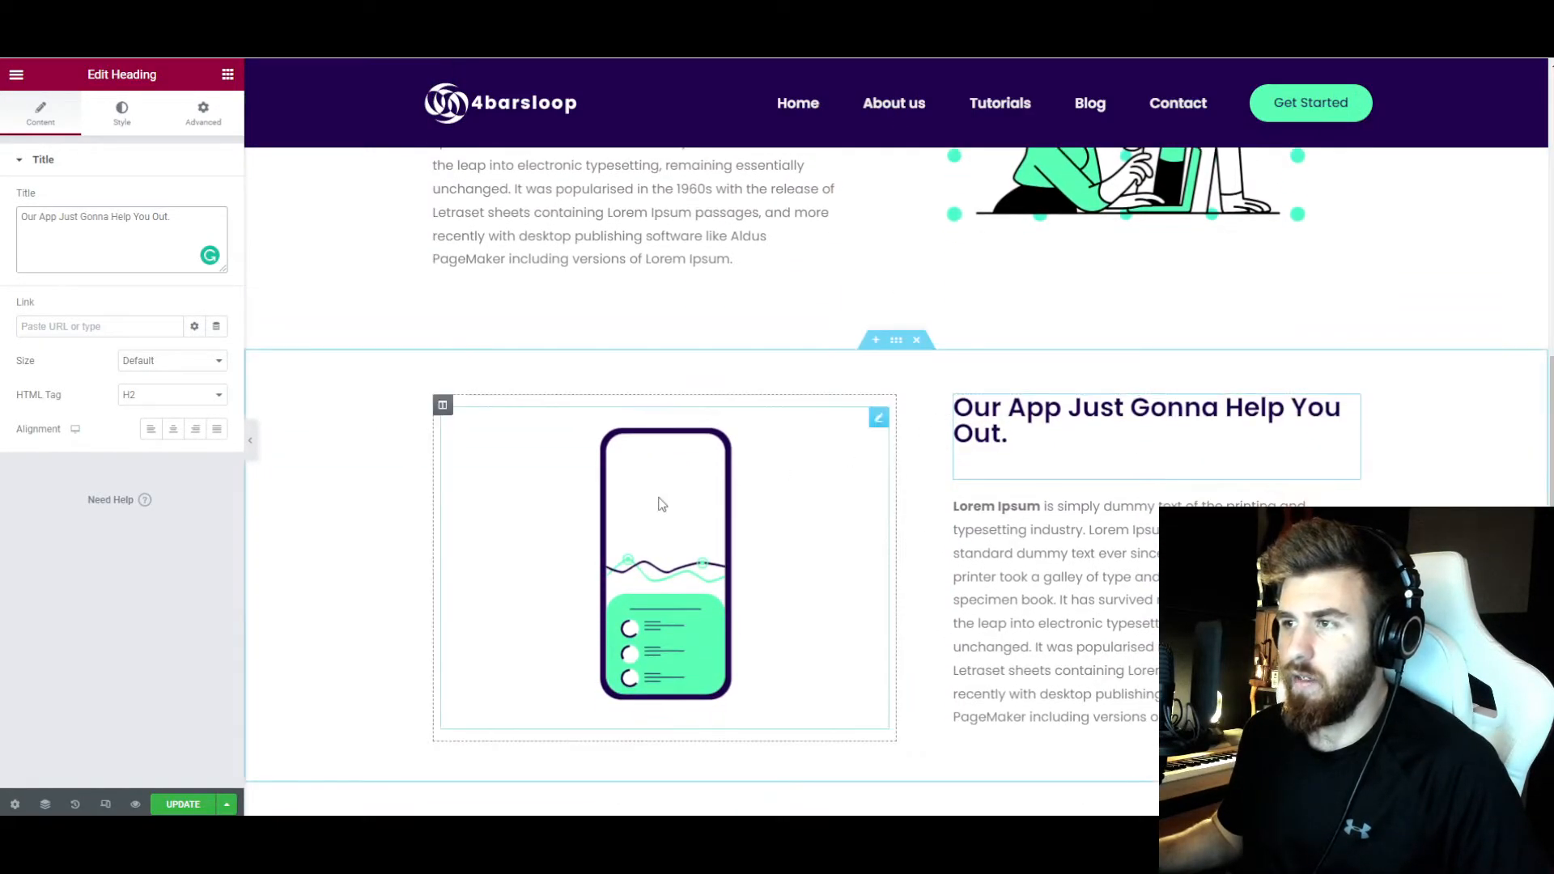
pyautogui.scroll(2, 890, 453)
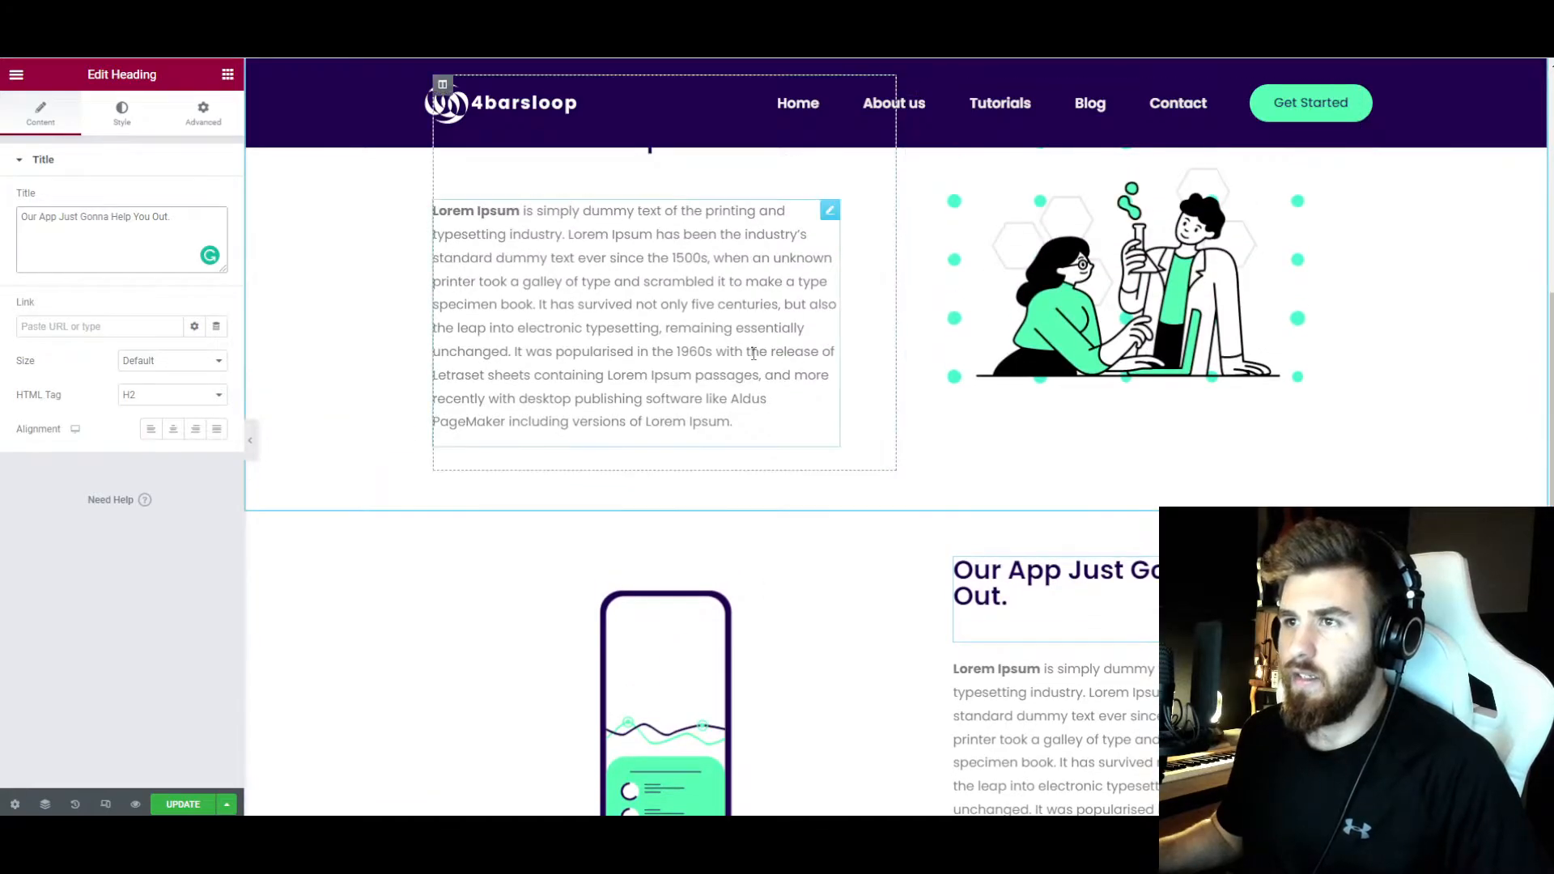
pyautogui.scroll(6, 971, 432)
pyautogui.scroll(-6, 975, 435)
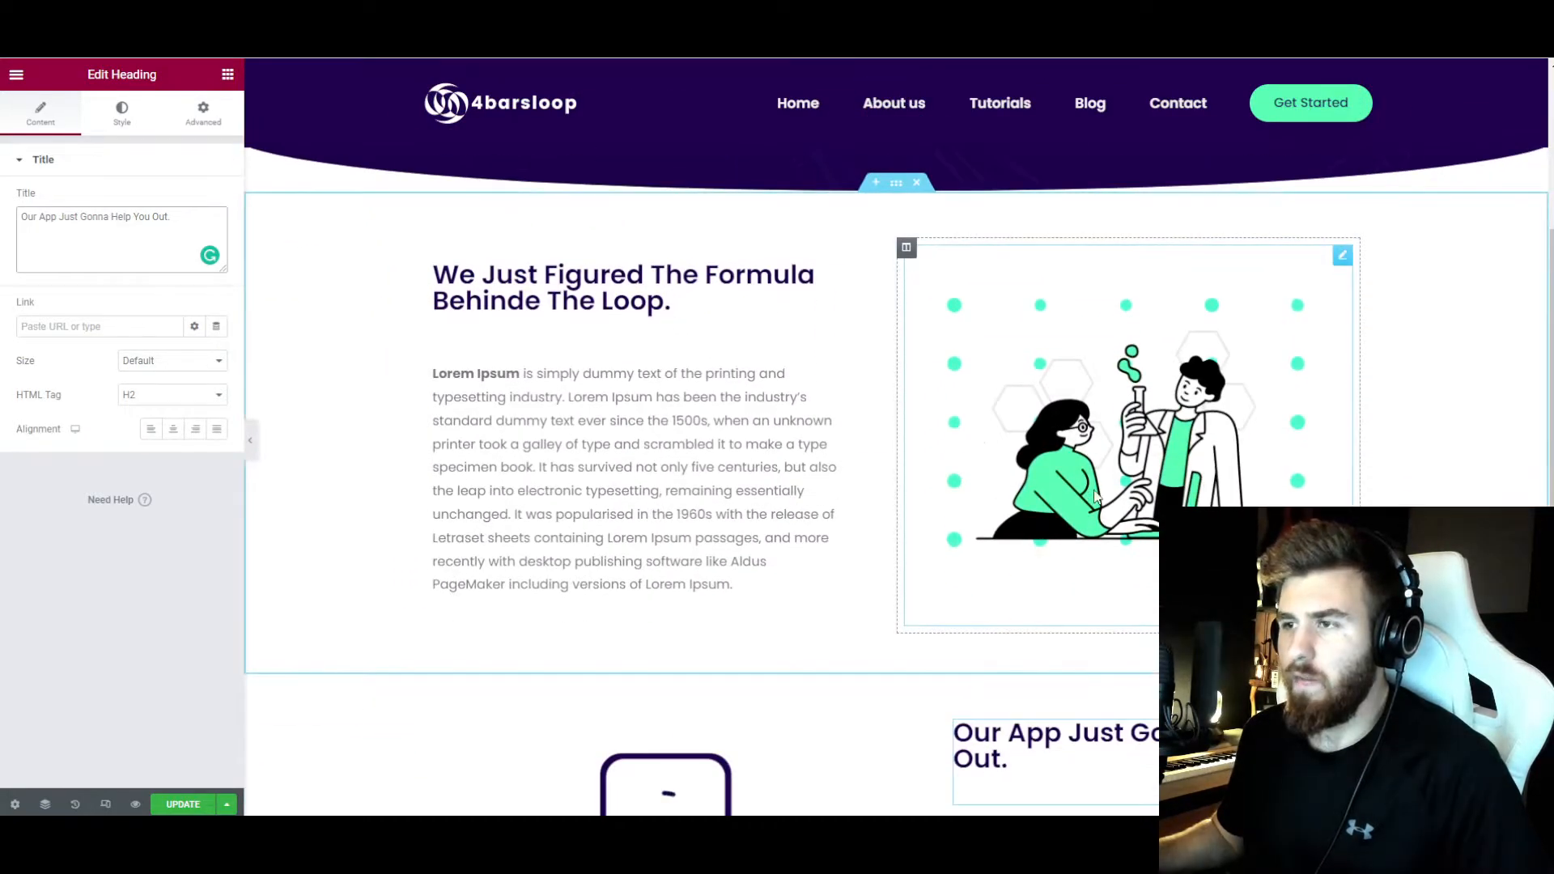
pyautogui.scroll(-2, 768, 405)
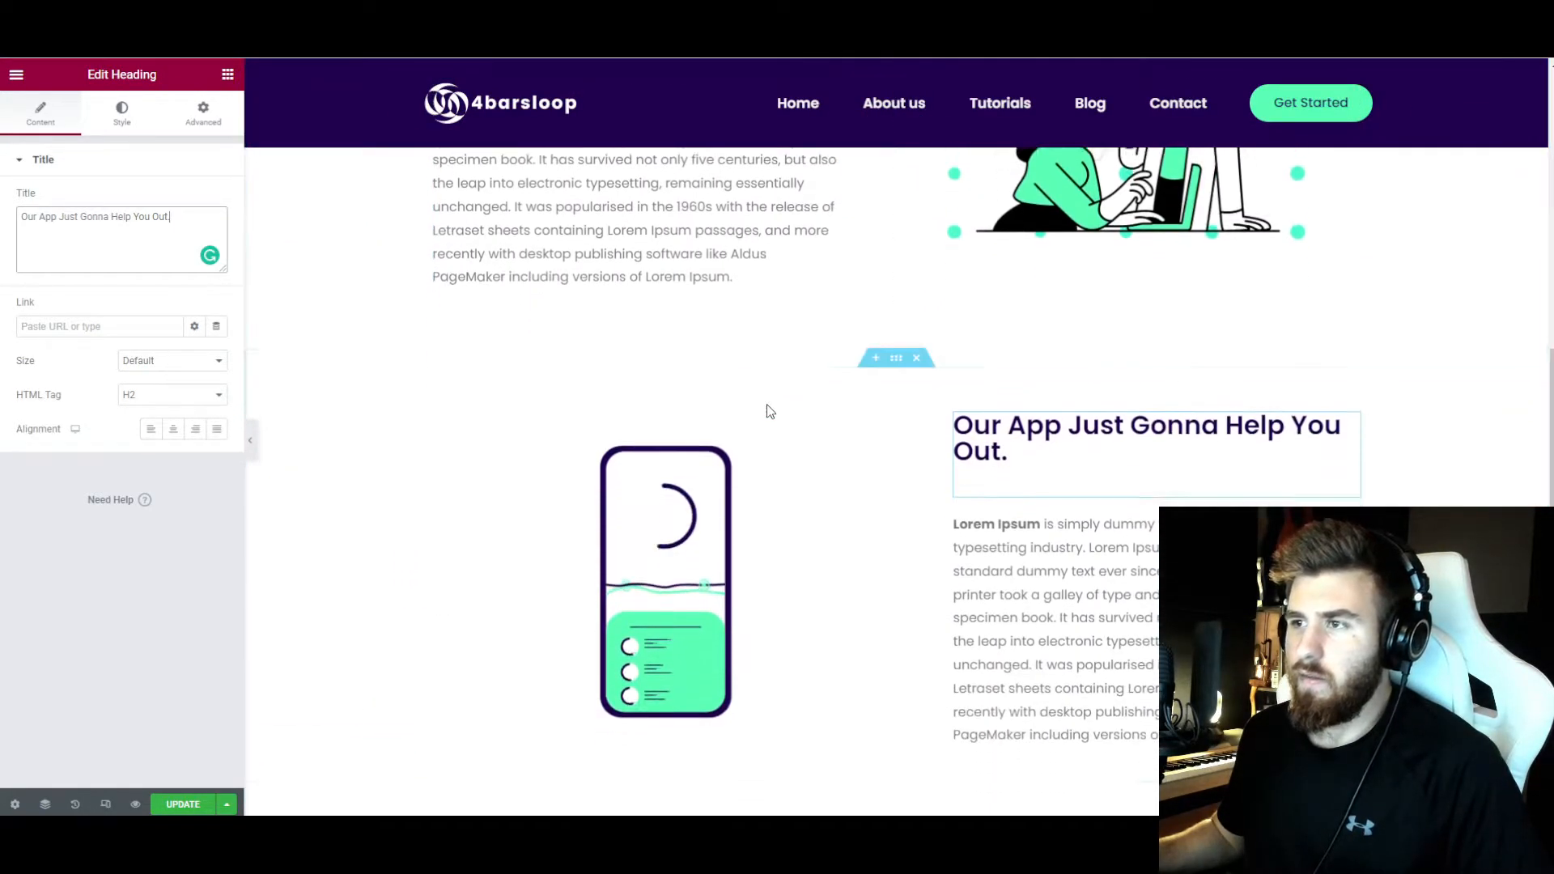
pyautogui.scroll(2, 756, 503)
pyautogui.scroll(-4, 850, 462)
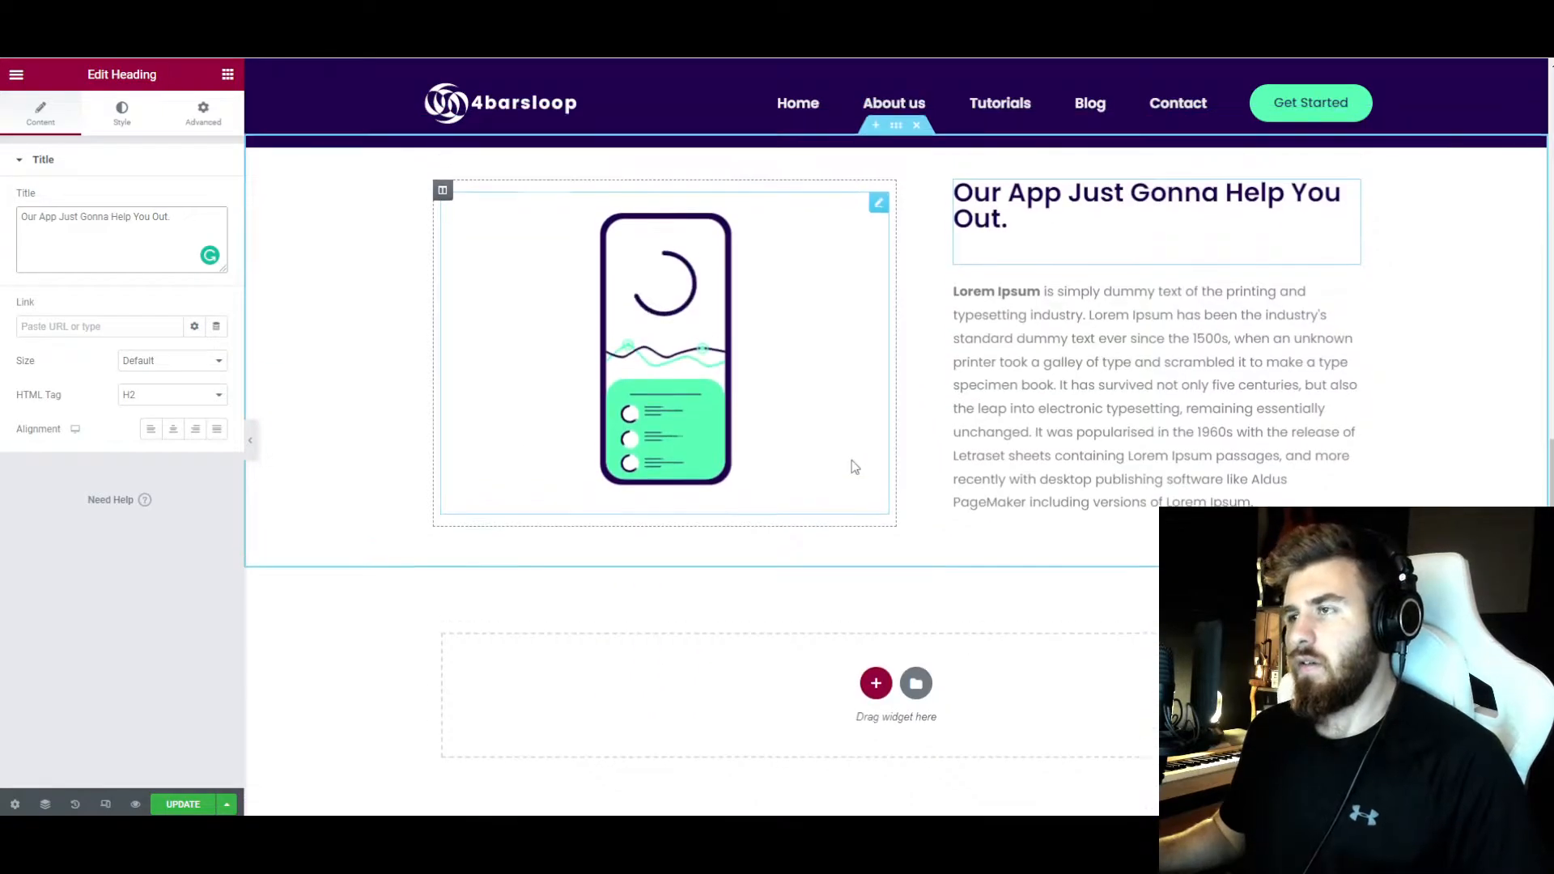
pyautogui.scroll(1, 850, 475)
pyautogui.scroll(-1, 840, 558)
pyautogui.scroll(-2, 841, 554)
pyautogui.scroll(5, 890, 550)
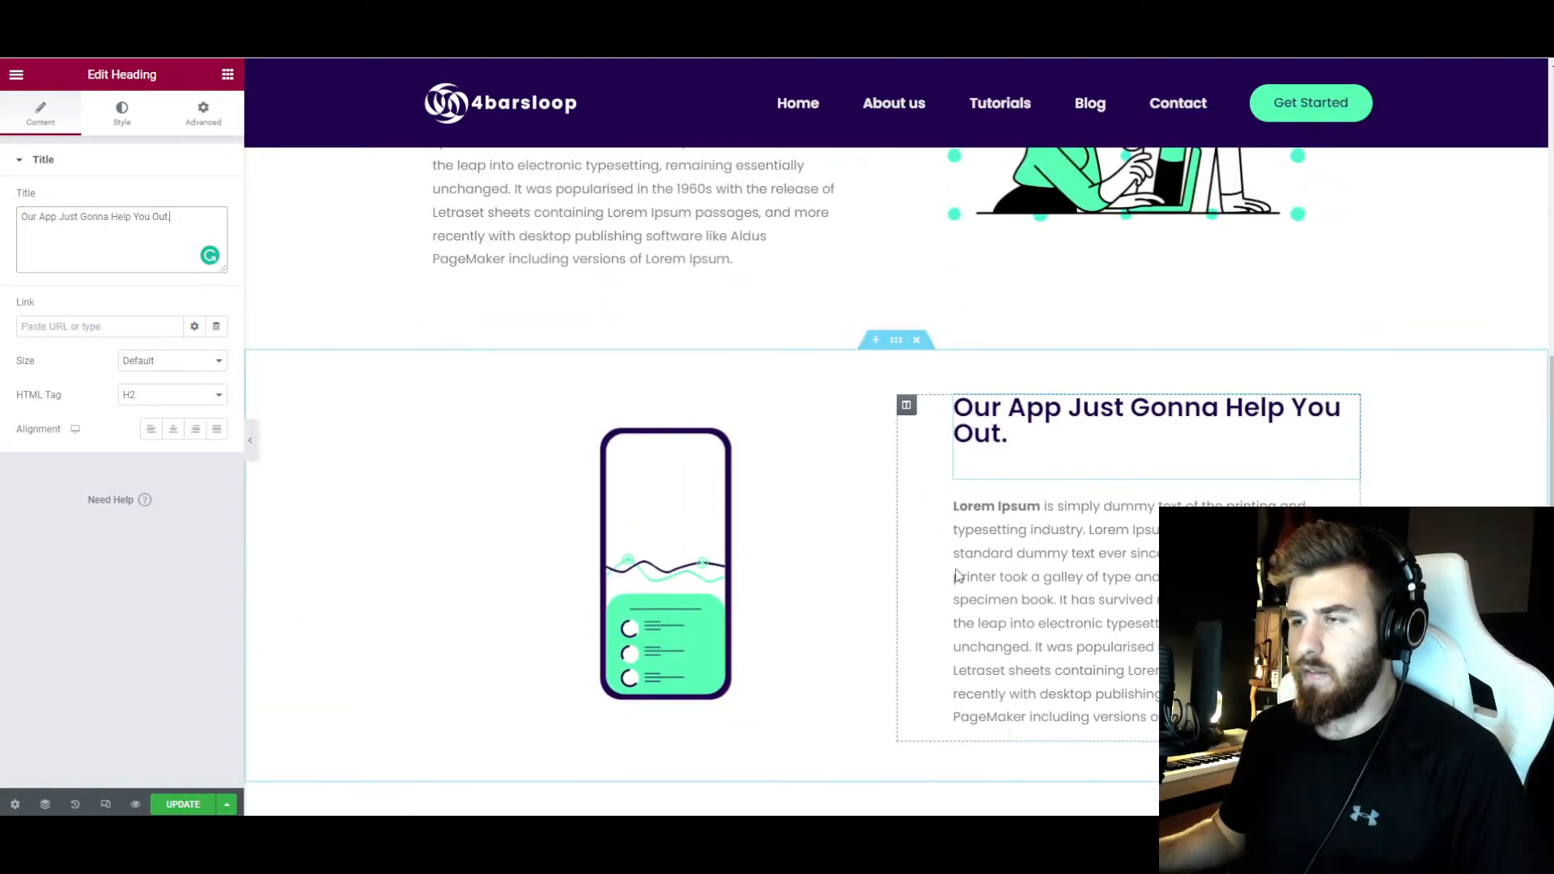
pyautogui.scroll(1, 939, 518)
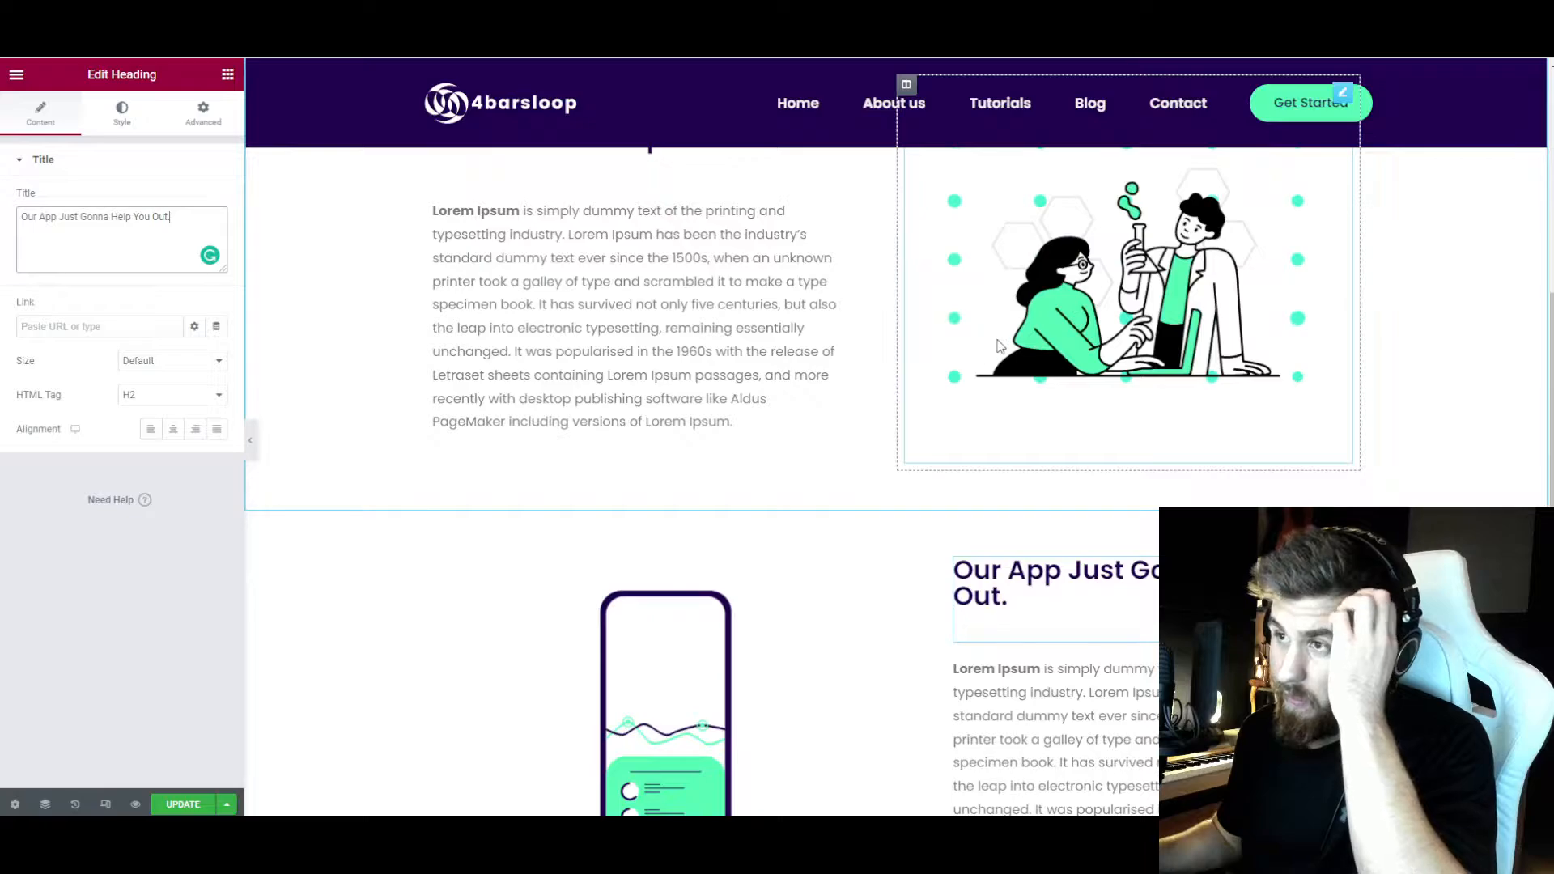
pyautogui.scroll(-2, 856, 405)
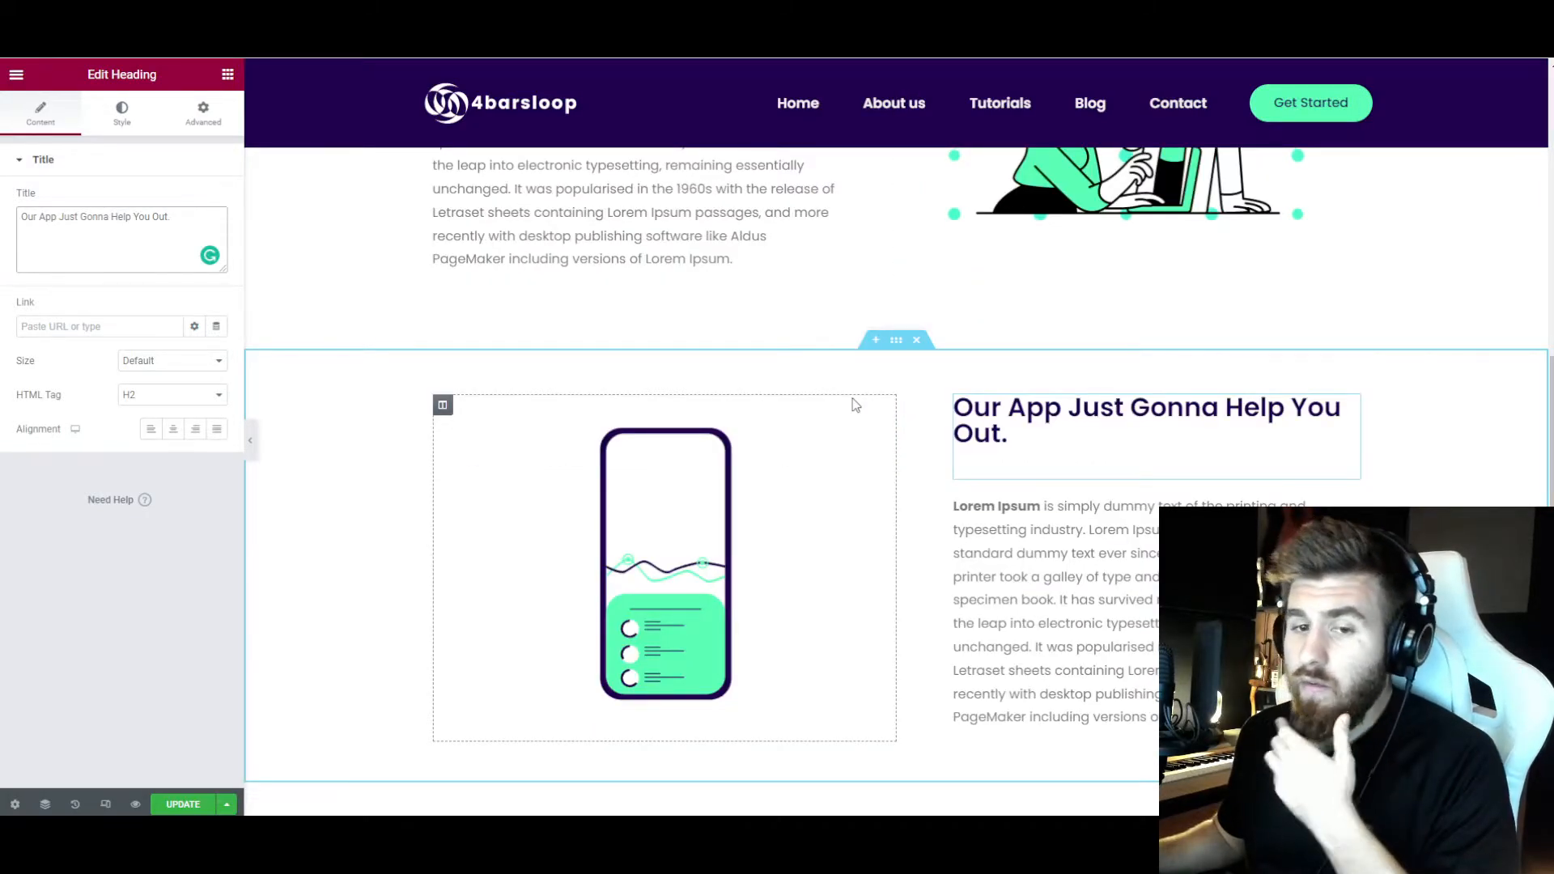
# - Add a new single-column section below the phone animation section
pyautogui.scroll(-1, 856, 405)
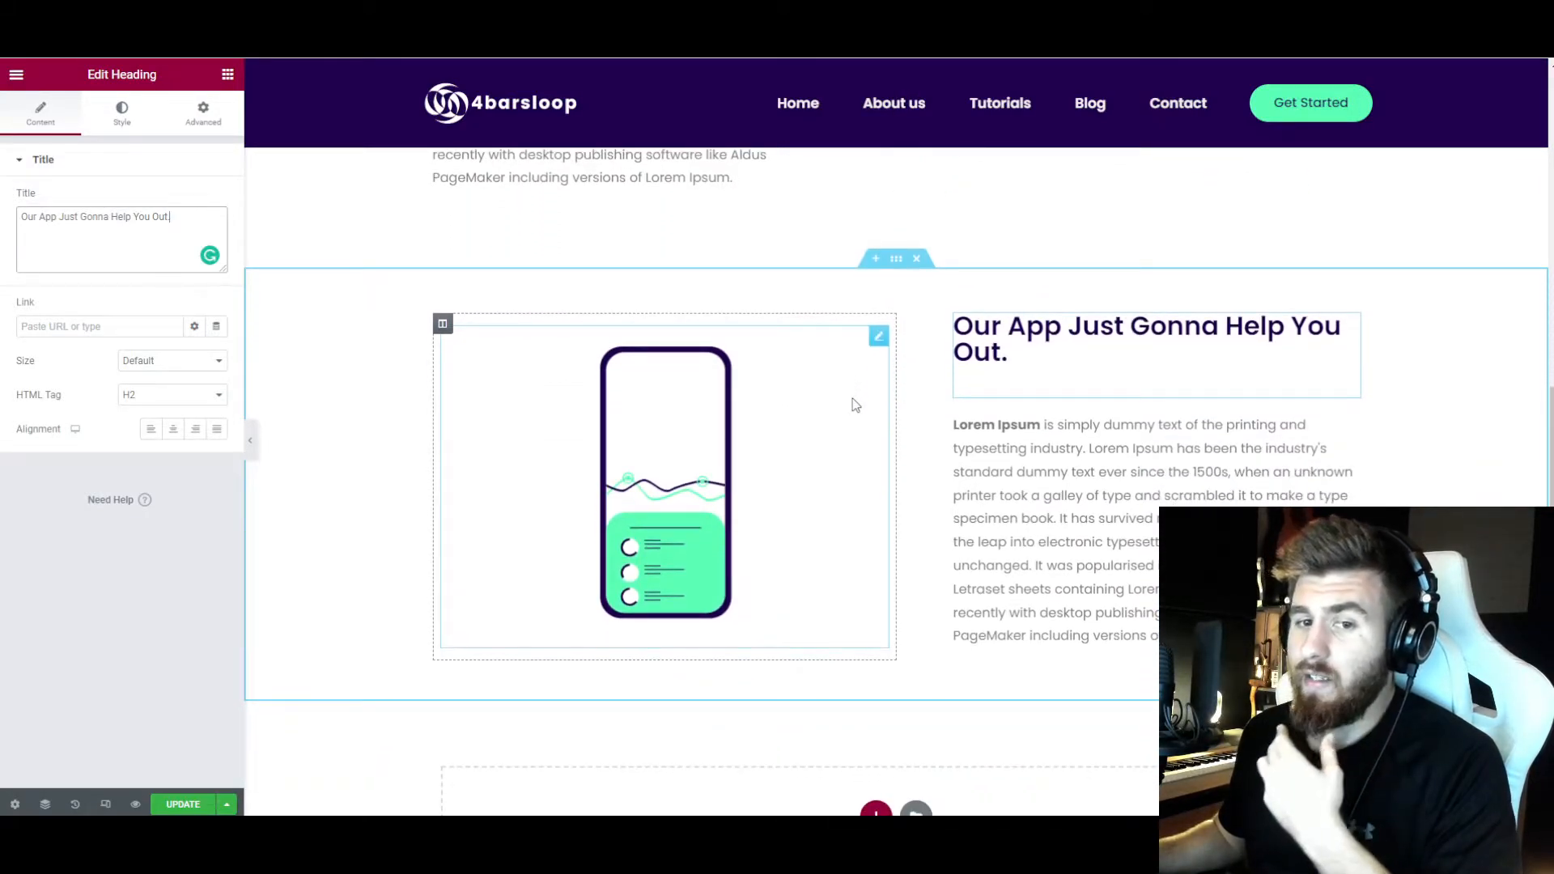
pyautogui.scroll(-1, 855, 405)
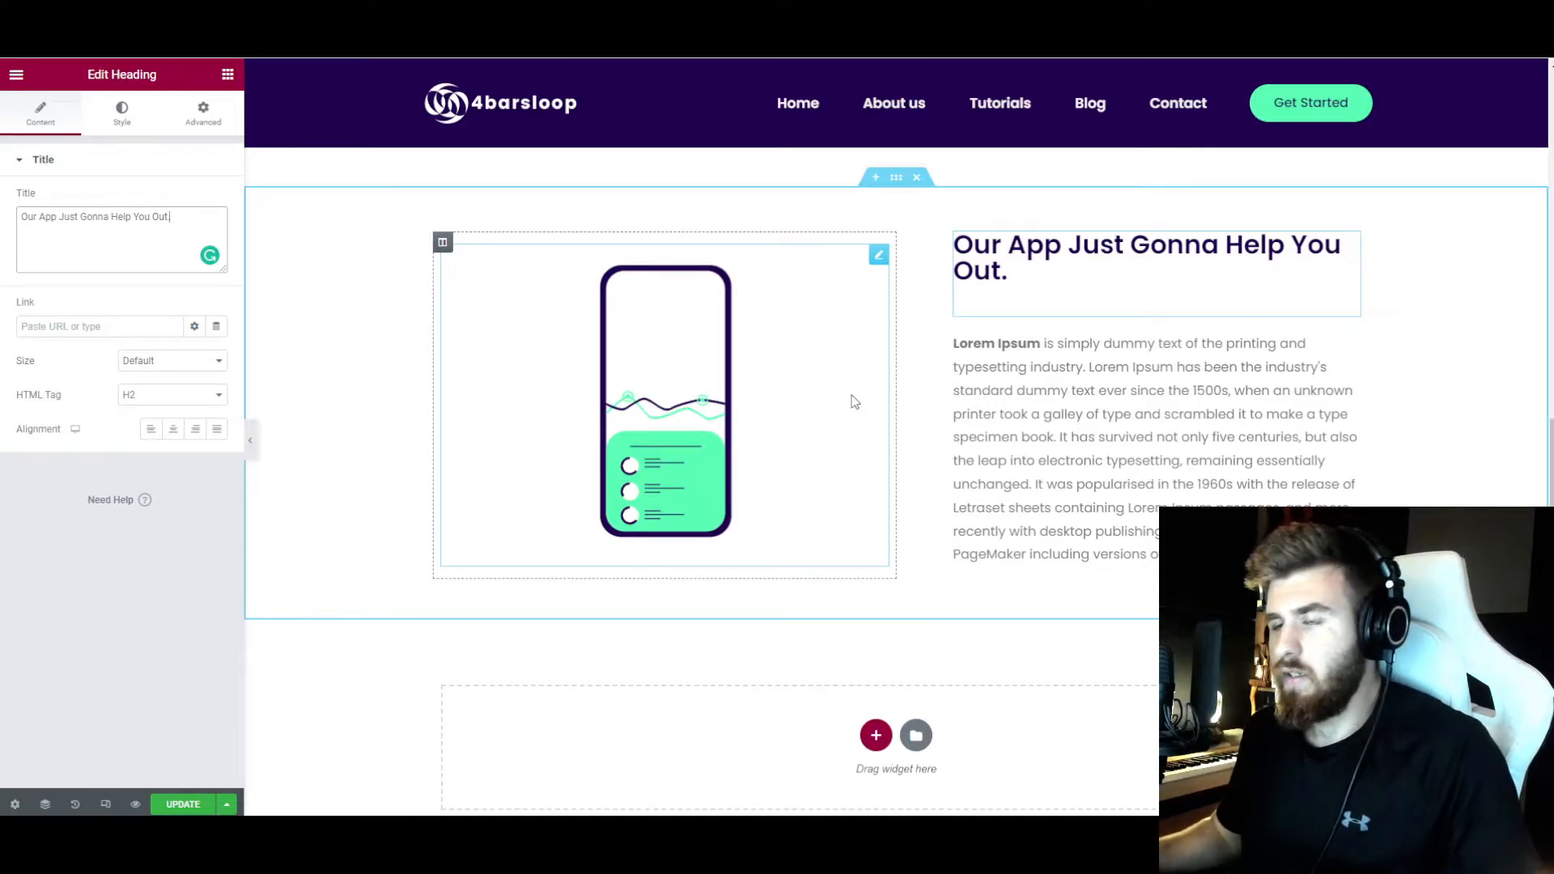
pyautogui.scroll(-1, 856, 402)
pyautogui.click(876, 649)
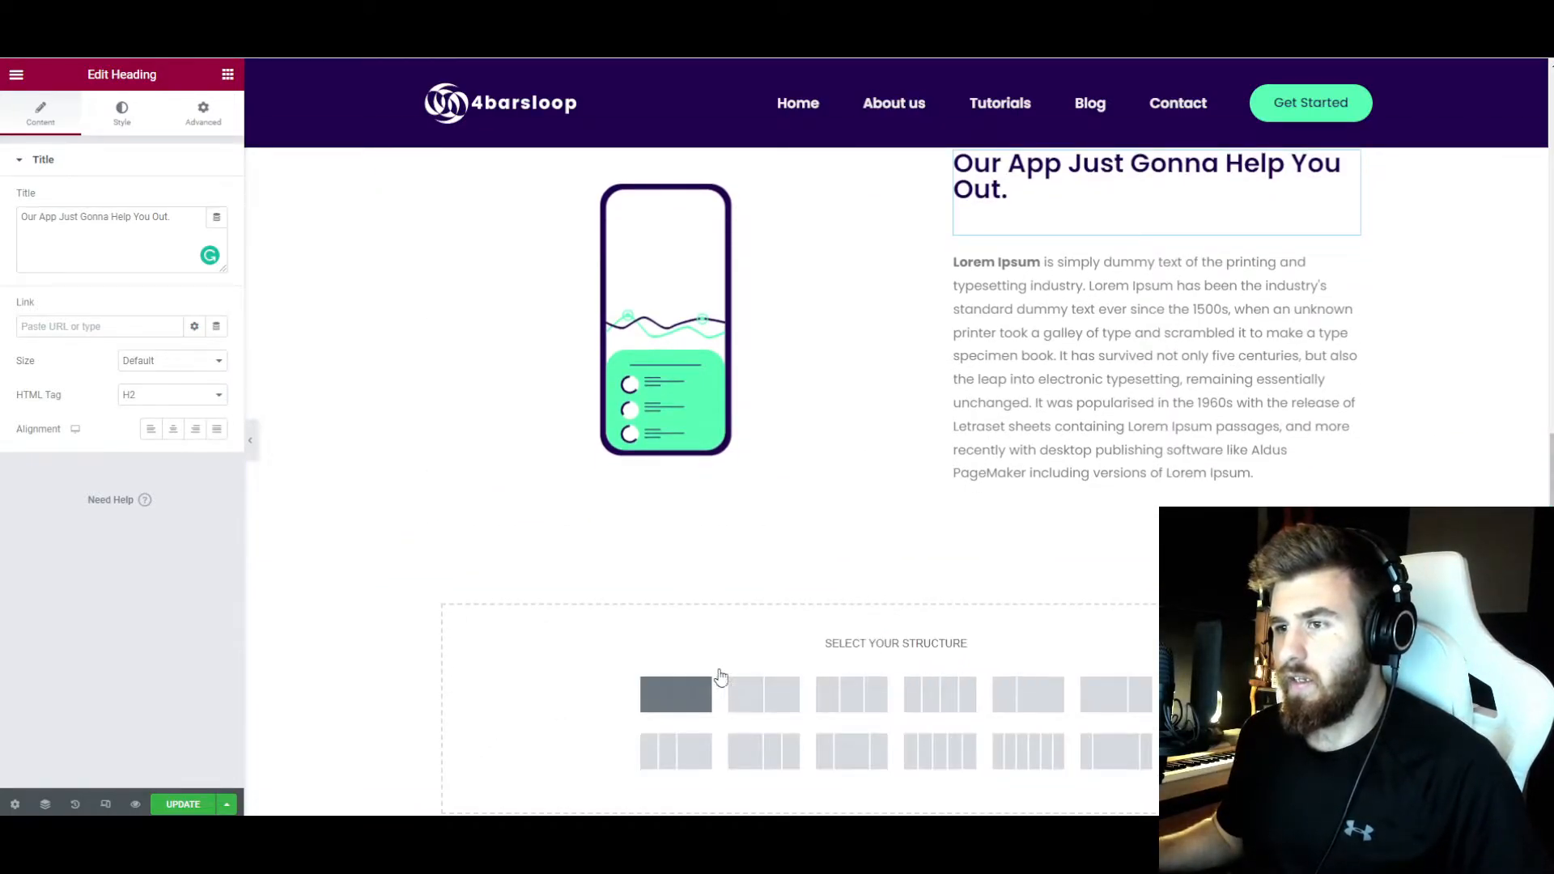
pyautogui.click(674, 693)
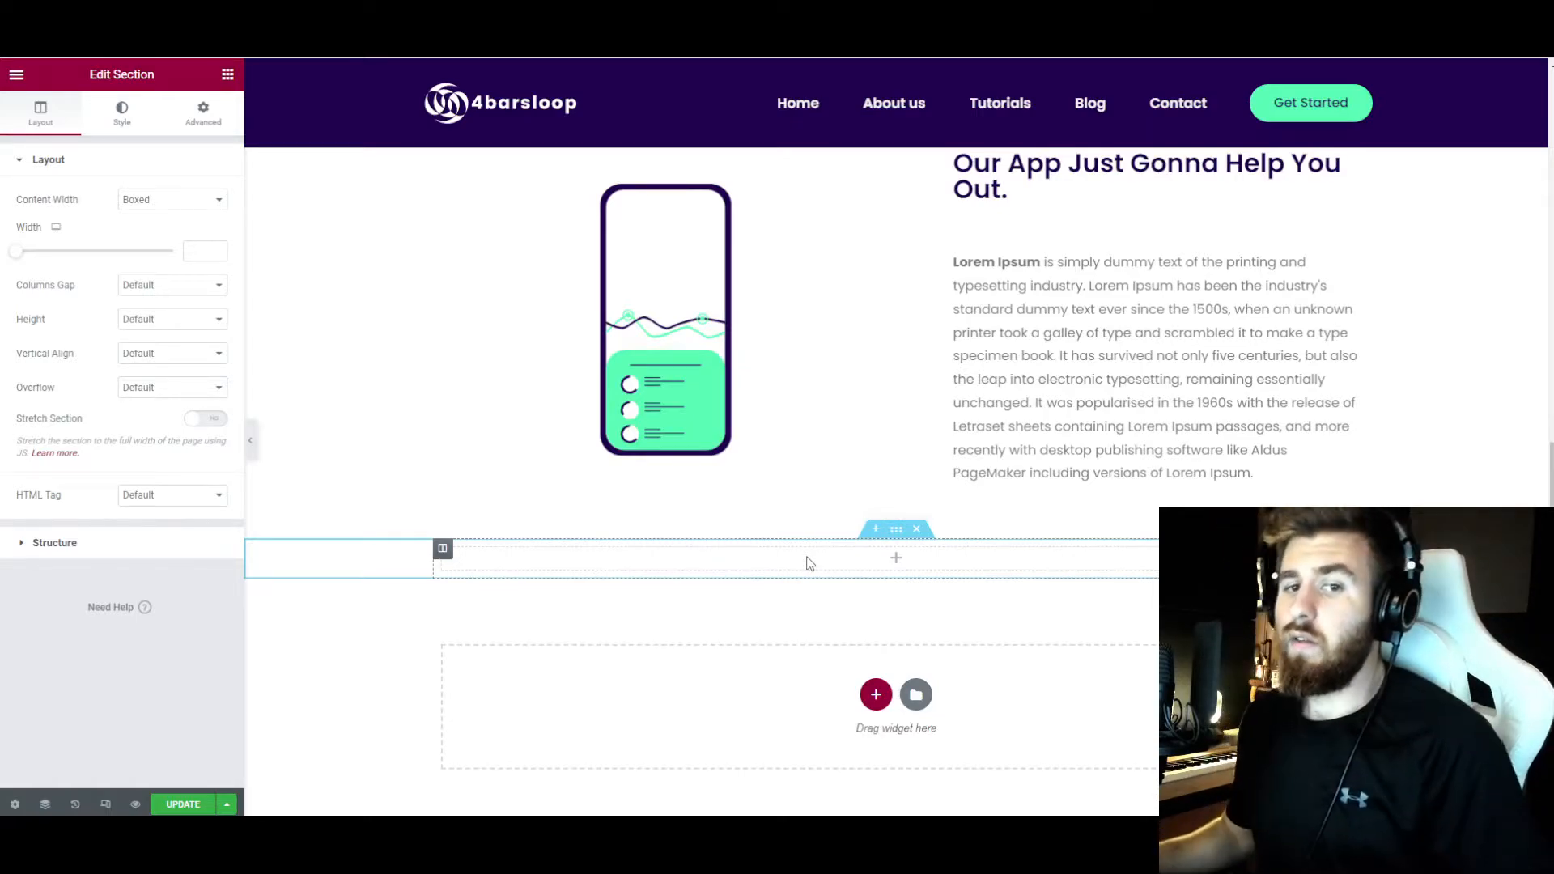
# - Examine how the new empty section follows on from the illustration and phone animation sections above it
pyautogui.scroll(1, 805, 561)
pyautogui.click(499, 561)
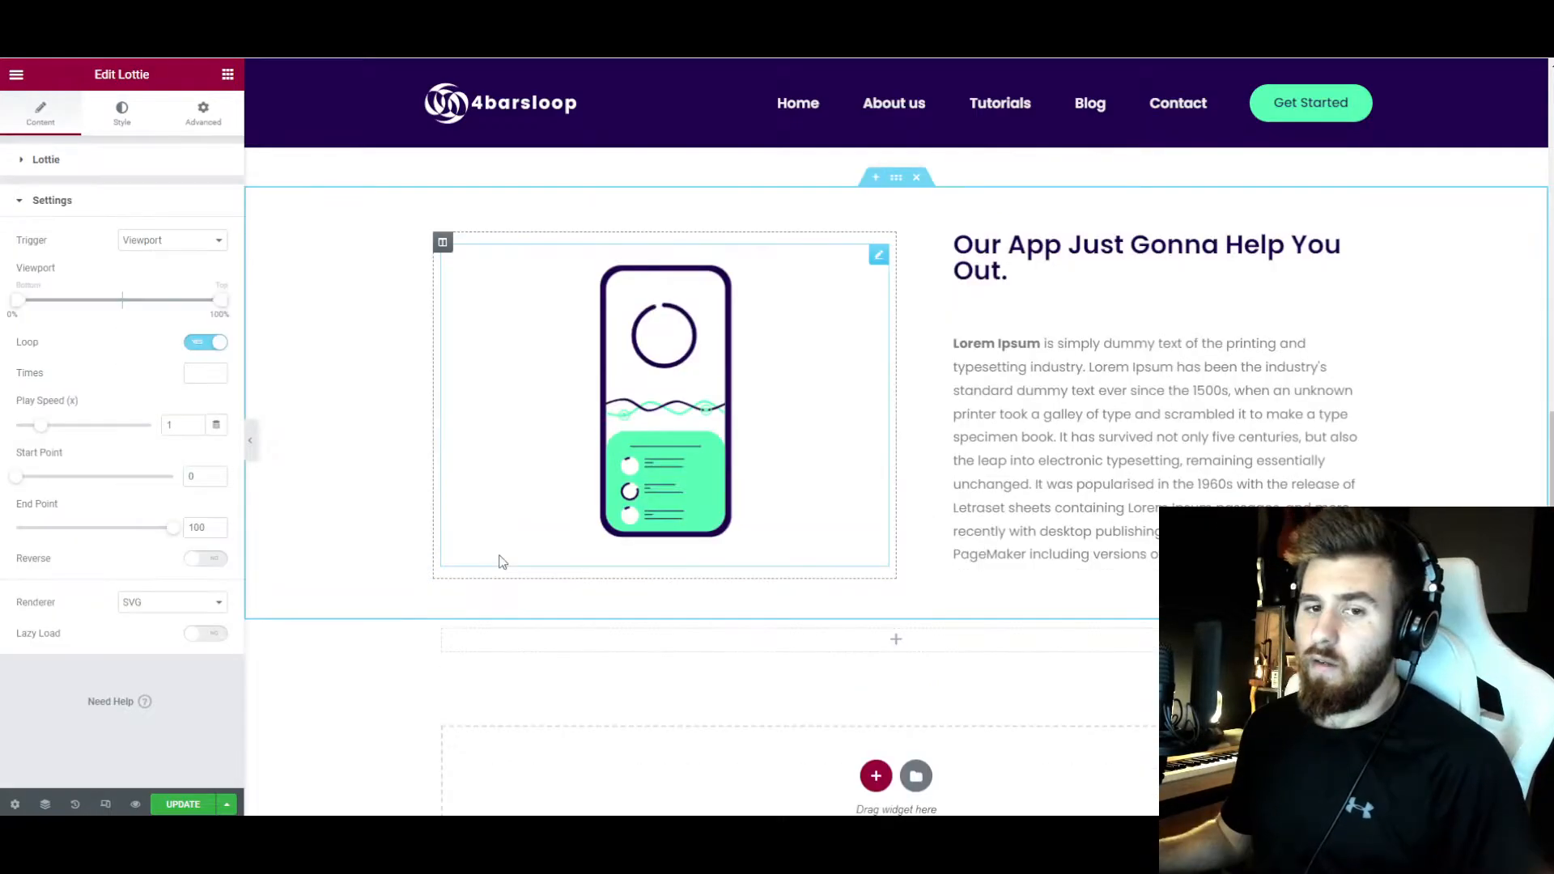
pyautogui.scroll(-1, 682, 635)
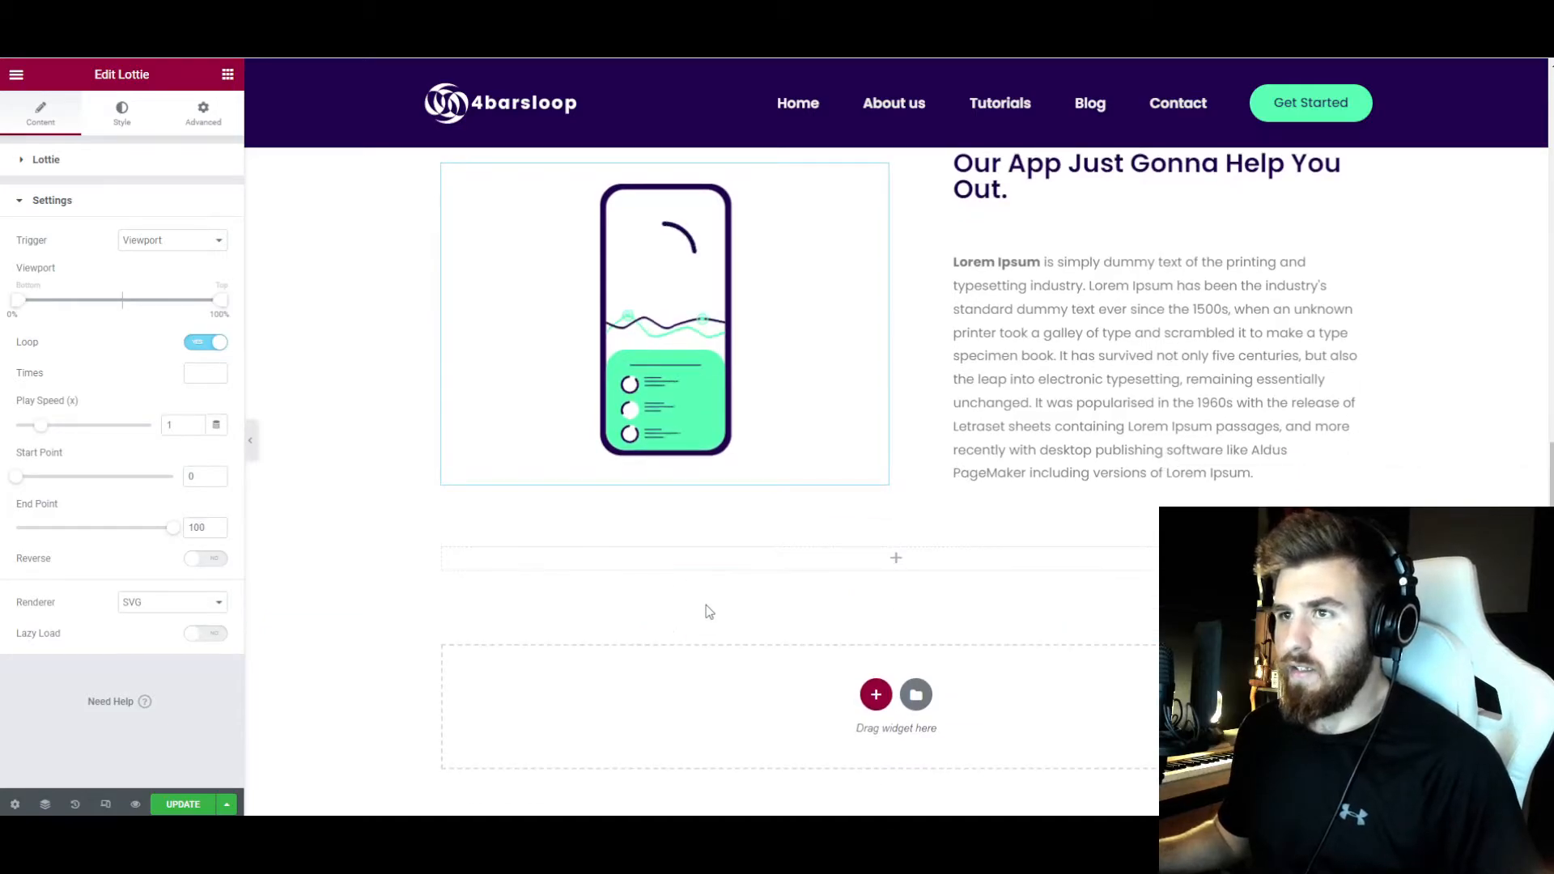
pyautogui.scroll(1, 707, 611)
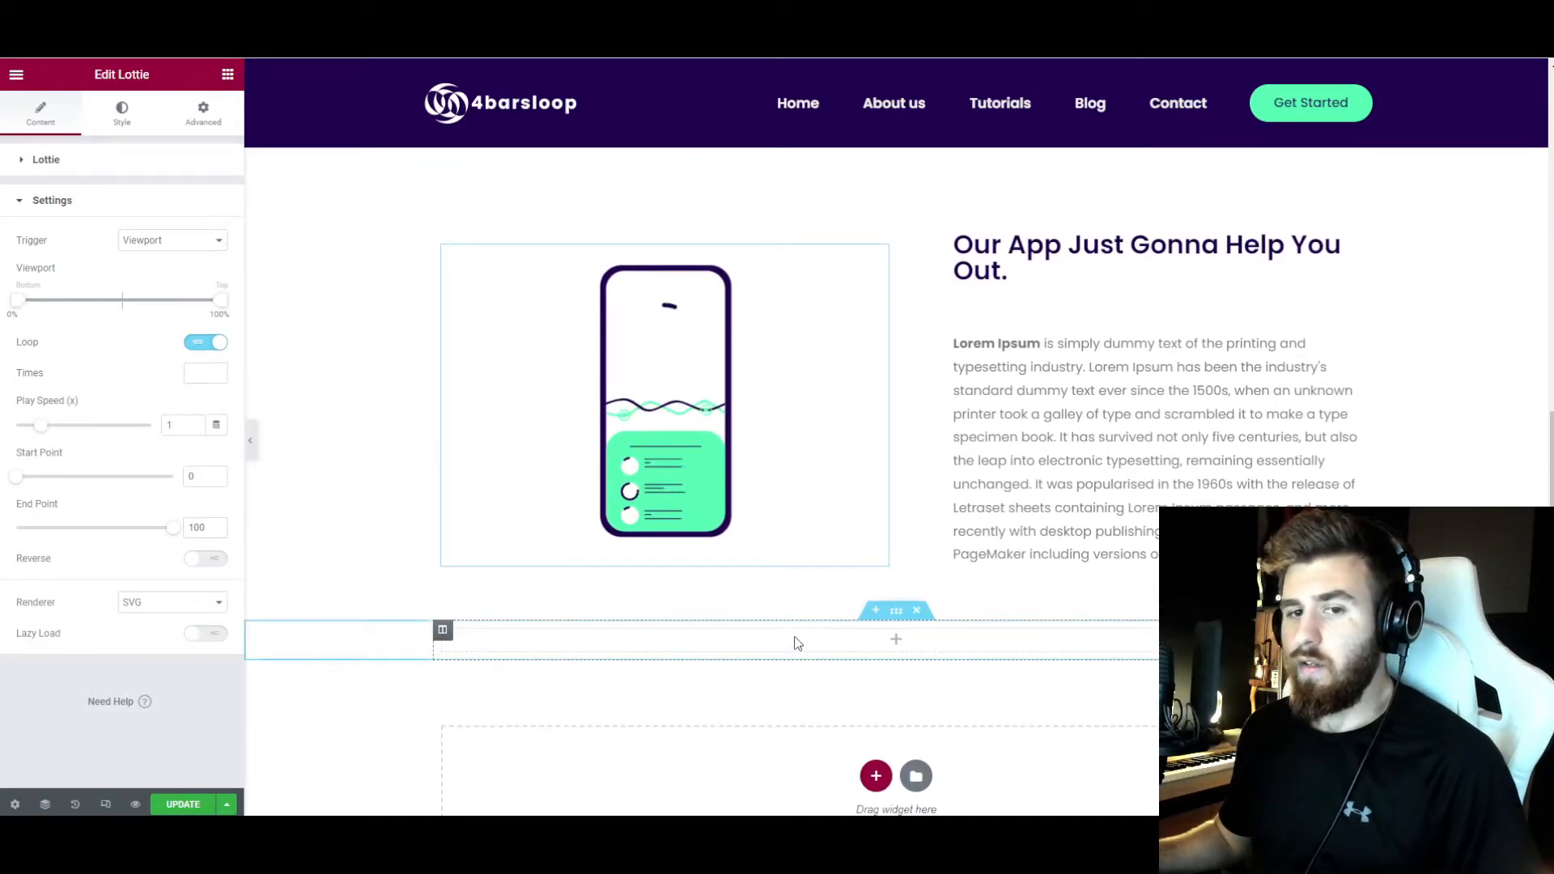
pyautogui.scroll(-1, 864, 644)
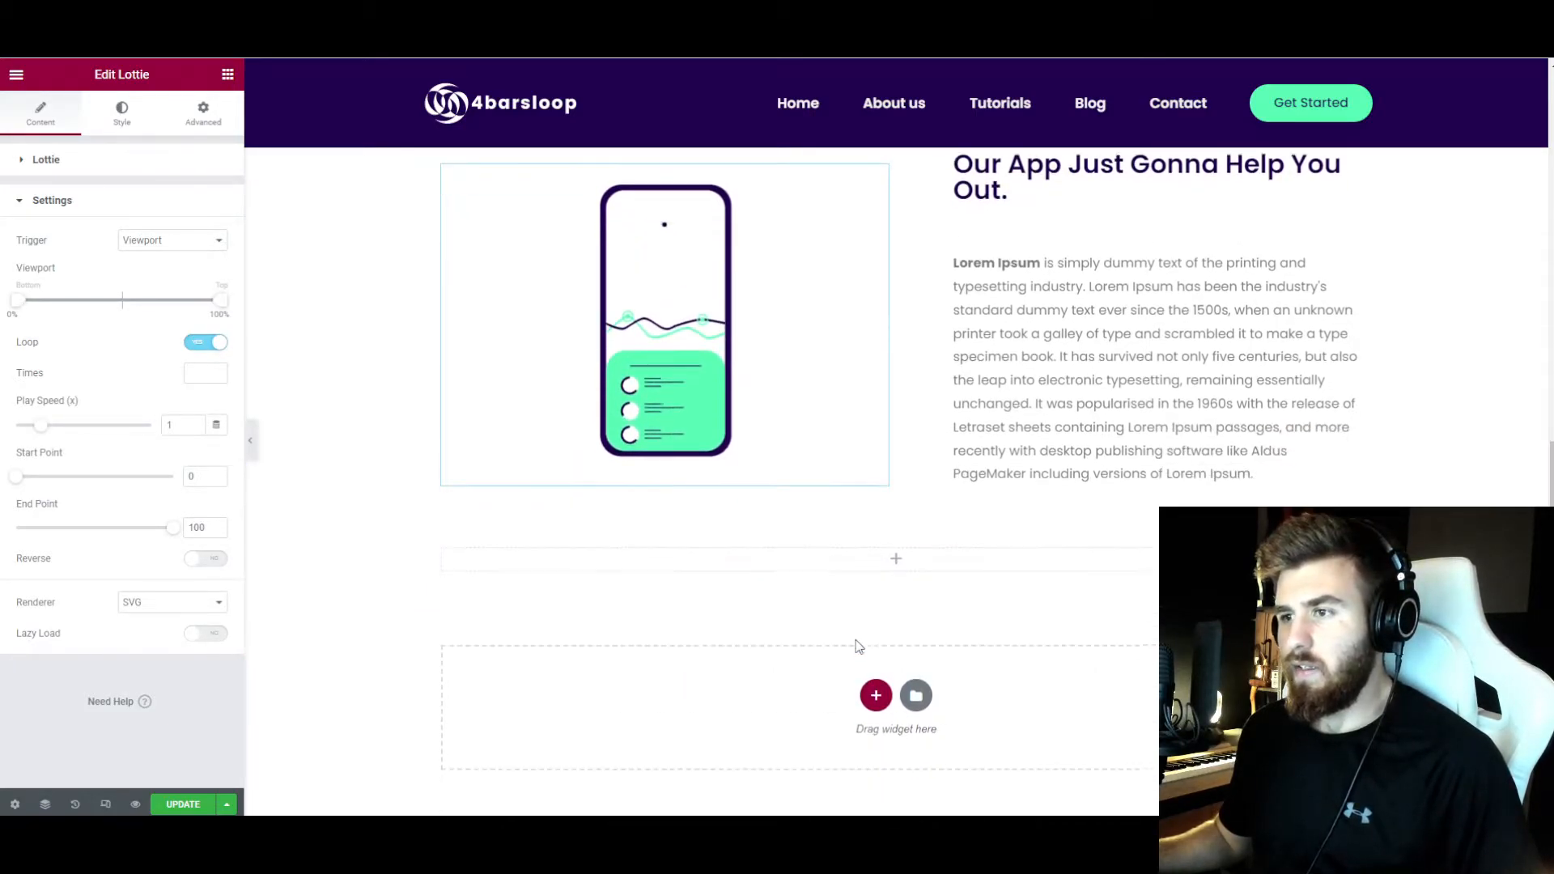
pyautogui.scroll(1, 858, 599)
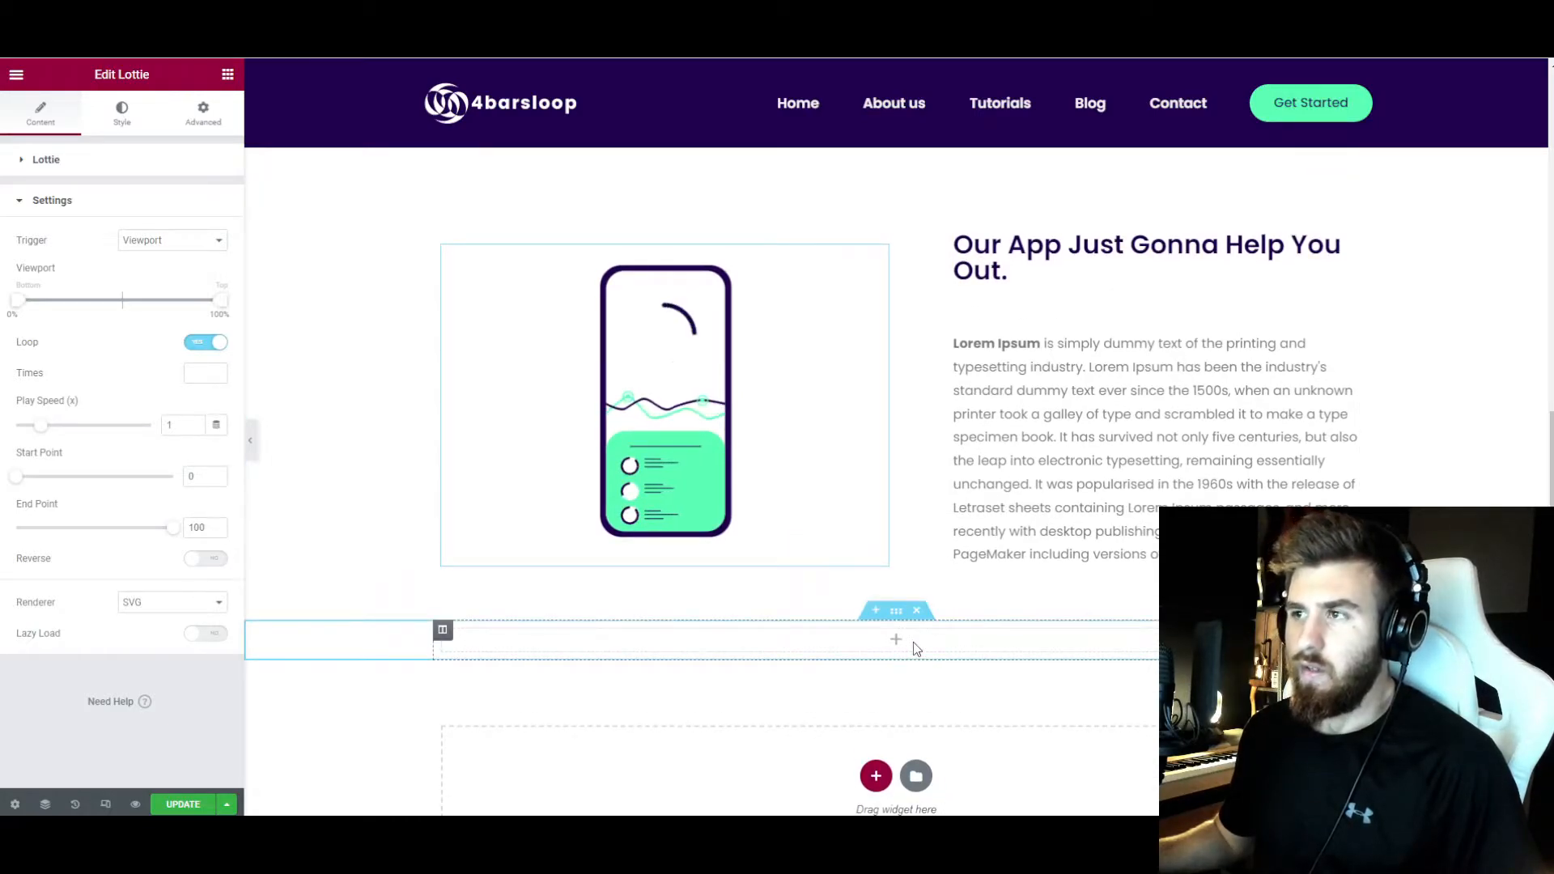
pyautogui.scroll(-1, 922, 641)
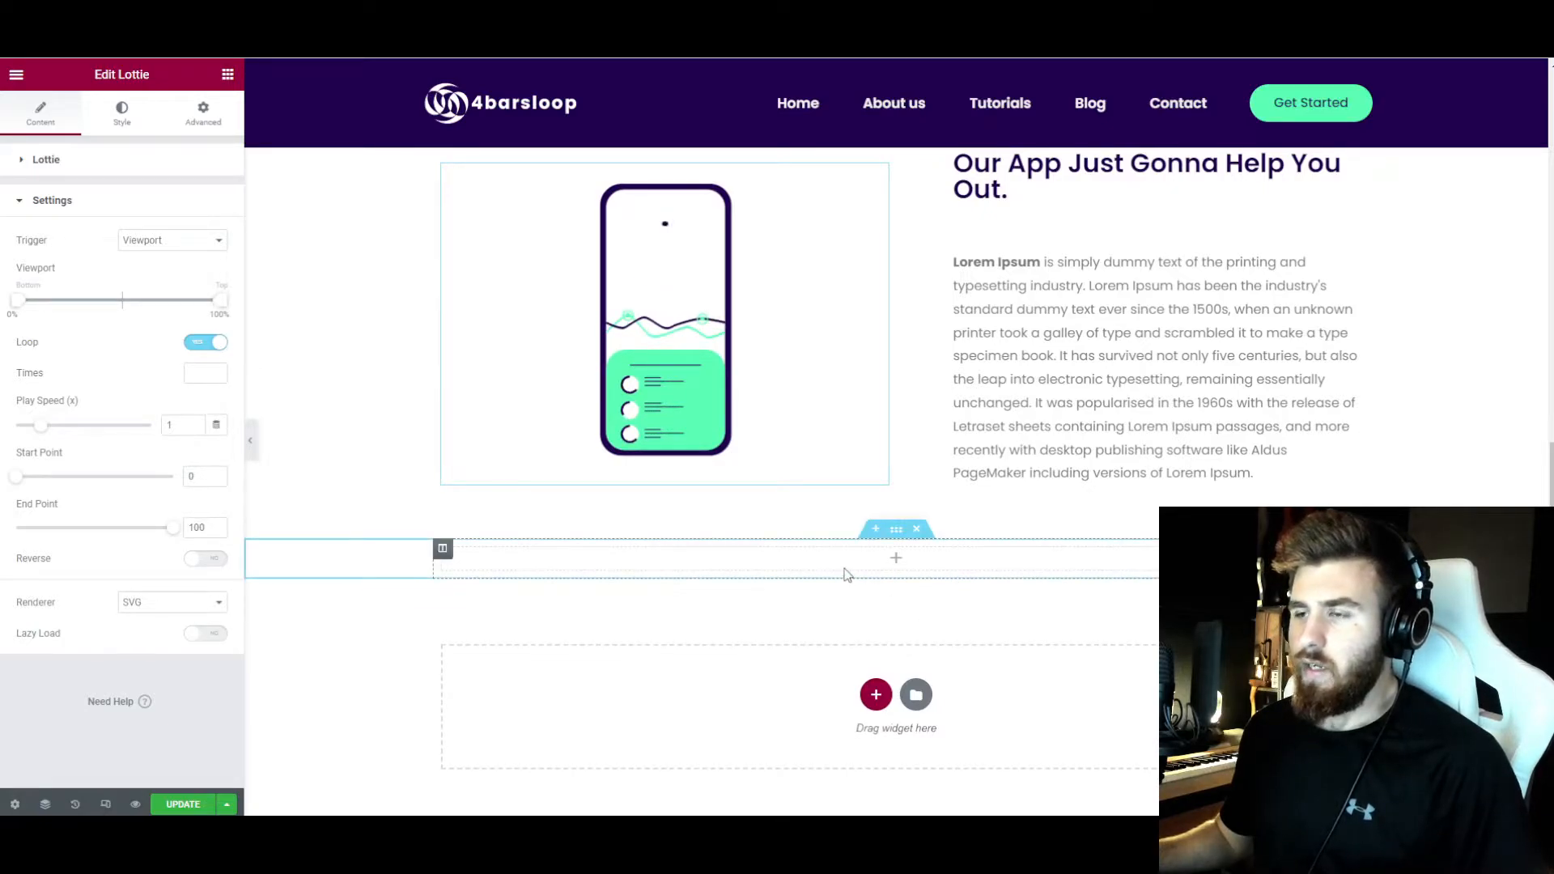
pyautogui.scroll(-2, 846, 573)
pyautogui.scroll(7, 846, 573)
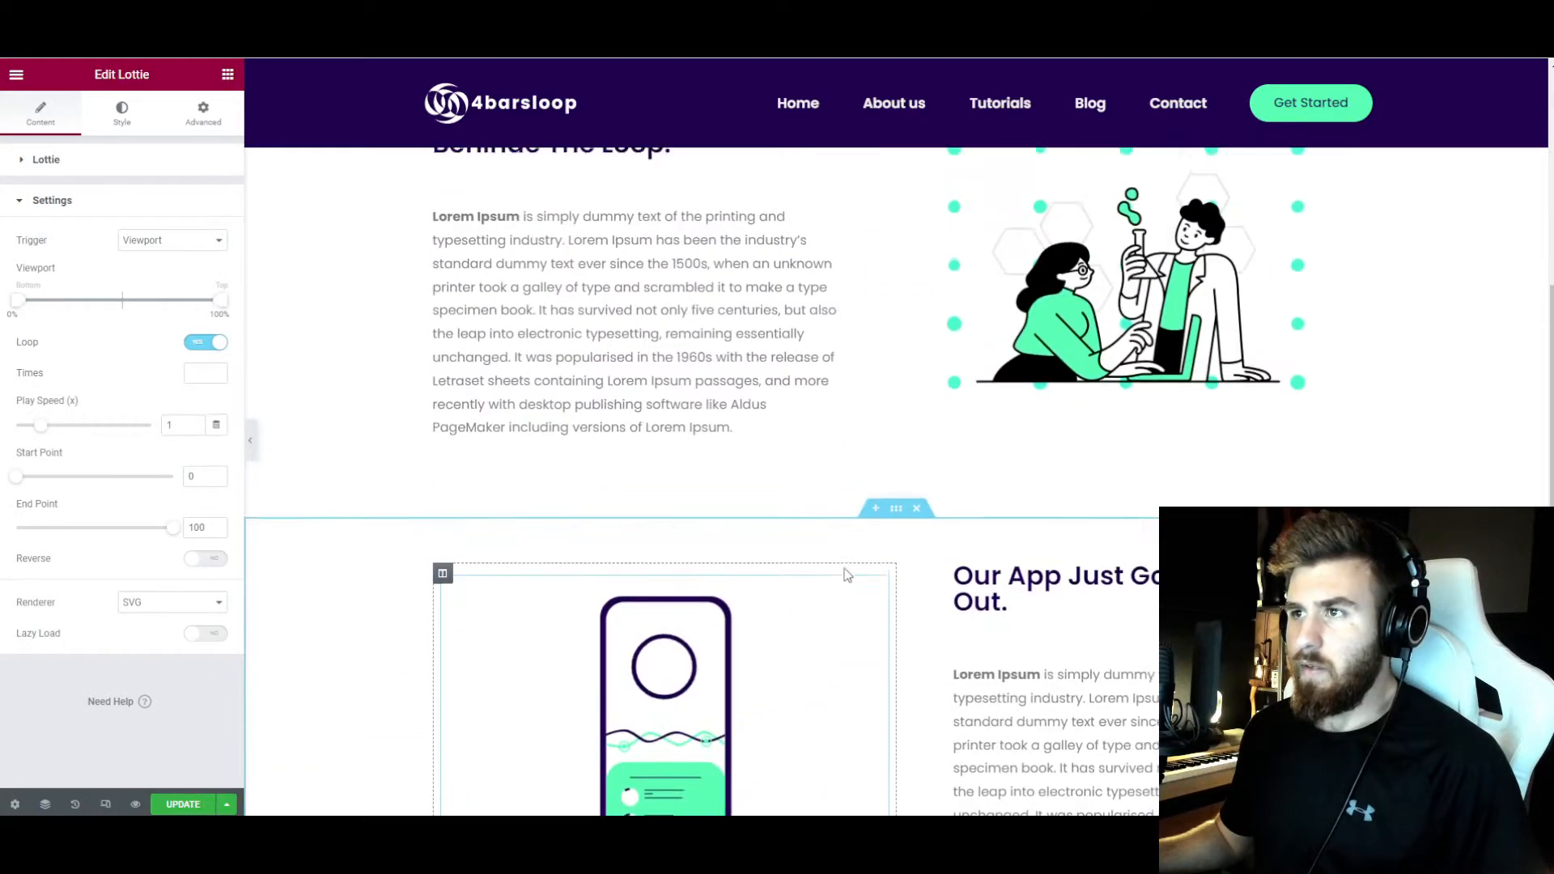
pyautogui.scroll(-6, 849, 451)
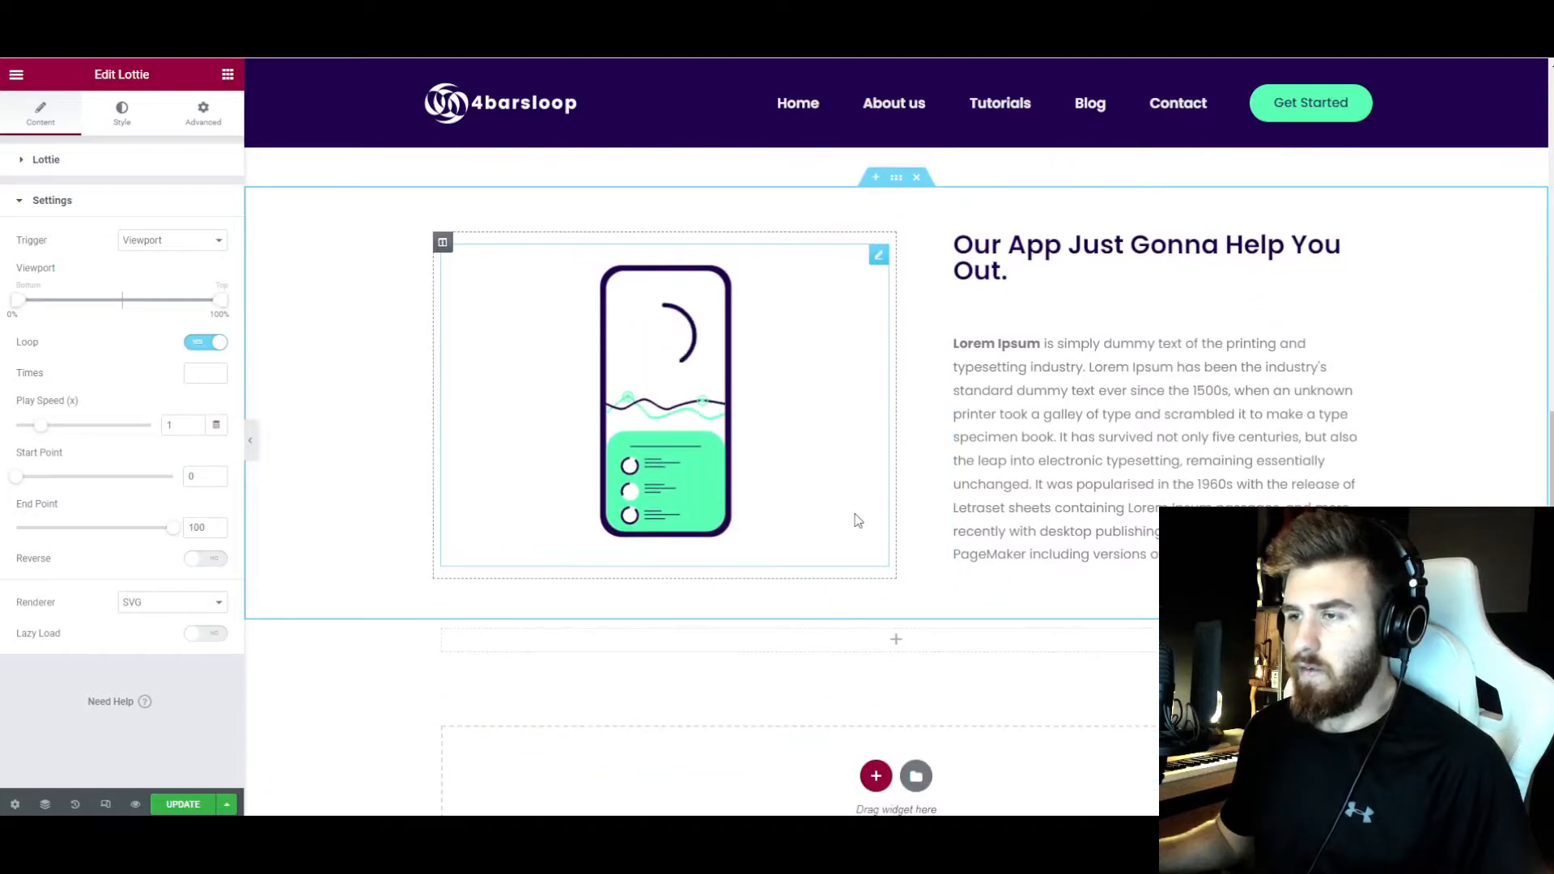
# - Duplicate the new section's column and resize the two columns to 60% and 40%
pyautogui.scroll(-3, 906, 525)
pyautogui.scroll(1, 1001, 566)
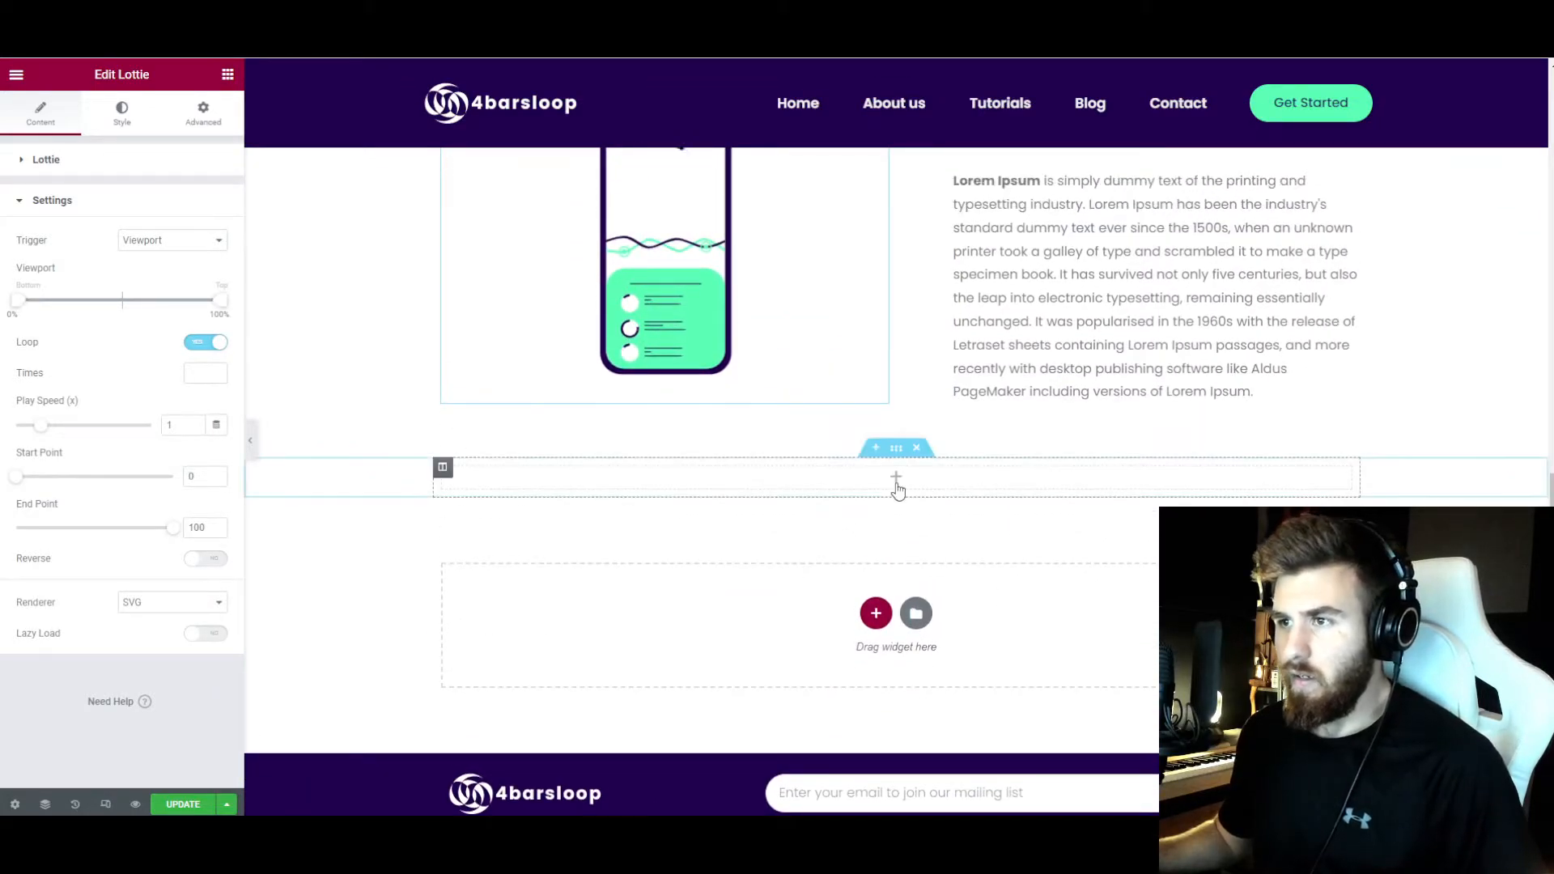
pyautogui.rightClick(443, 470)
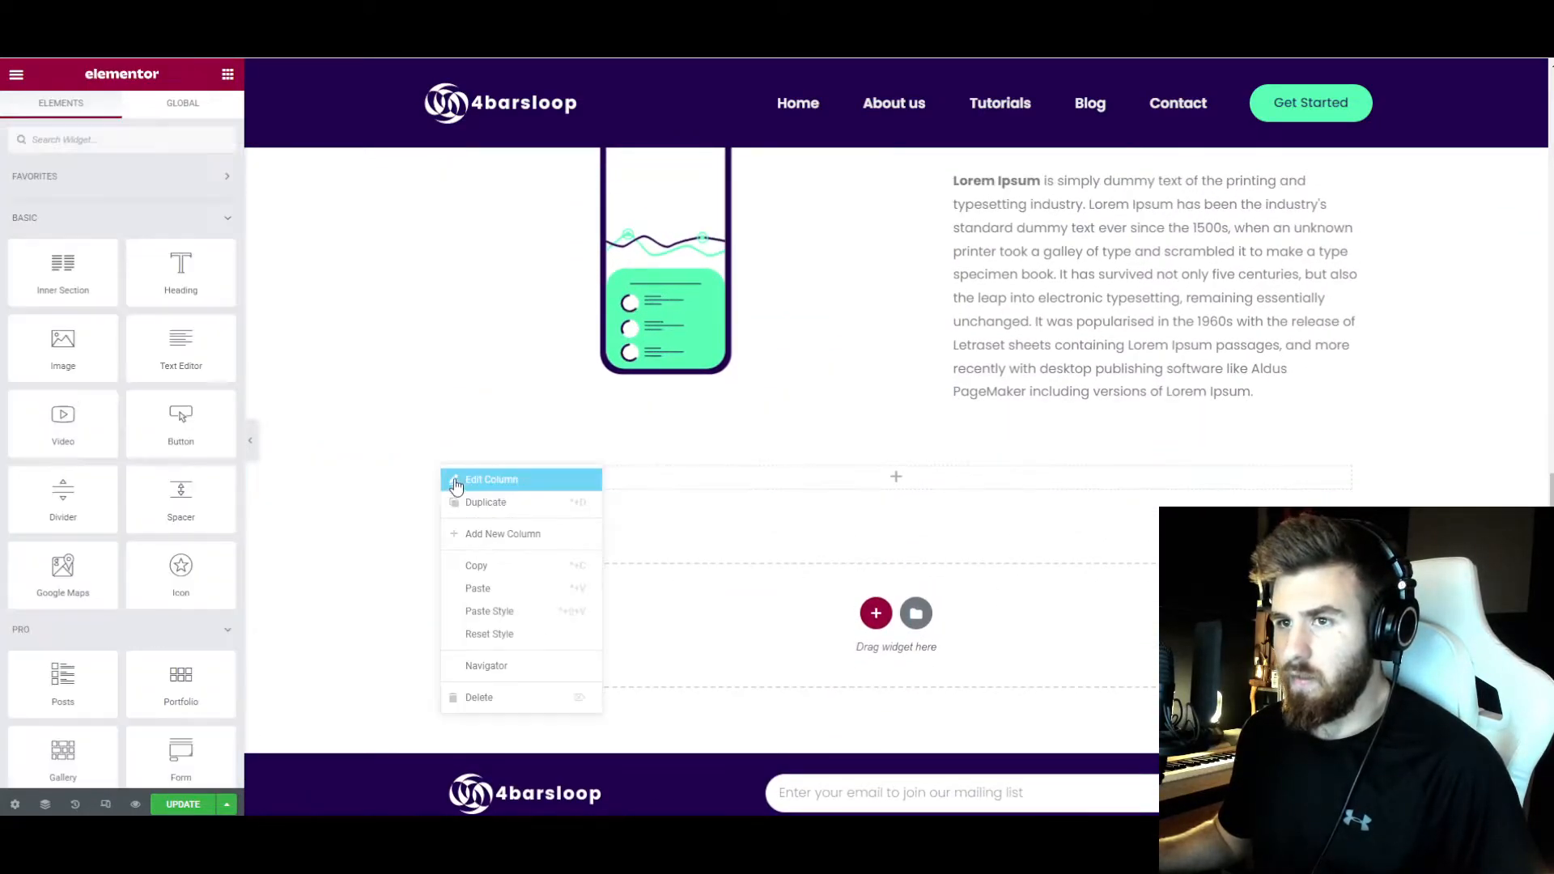
pyautogui.click(454, 499)
pyautogui.moveTo(896, 487); pyautogui.dragTo(989, 496)
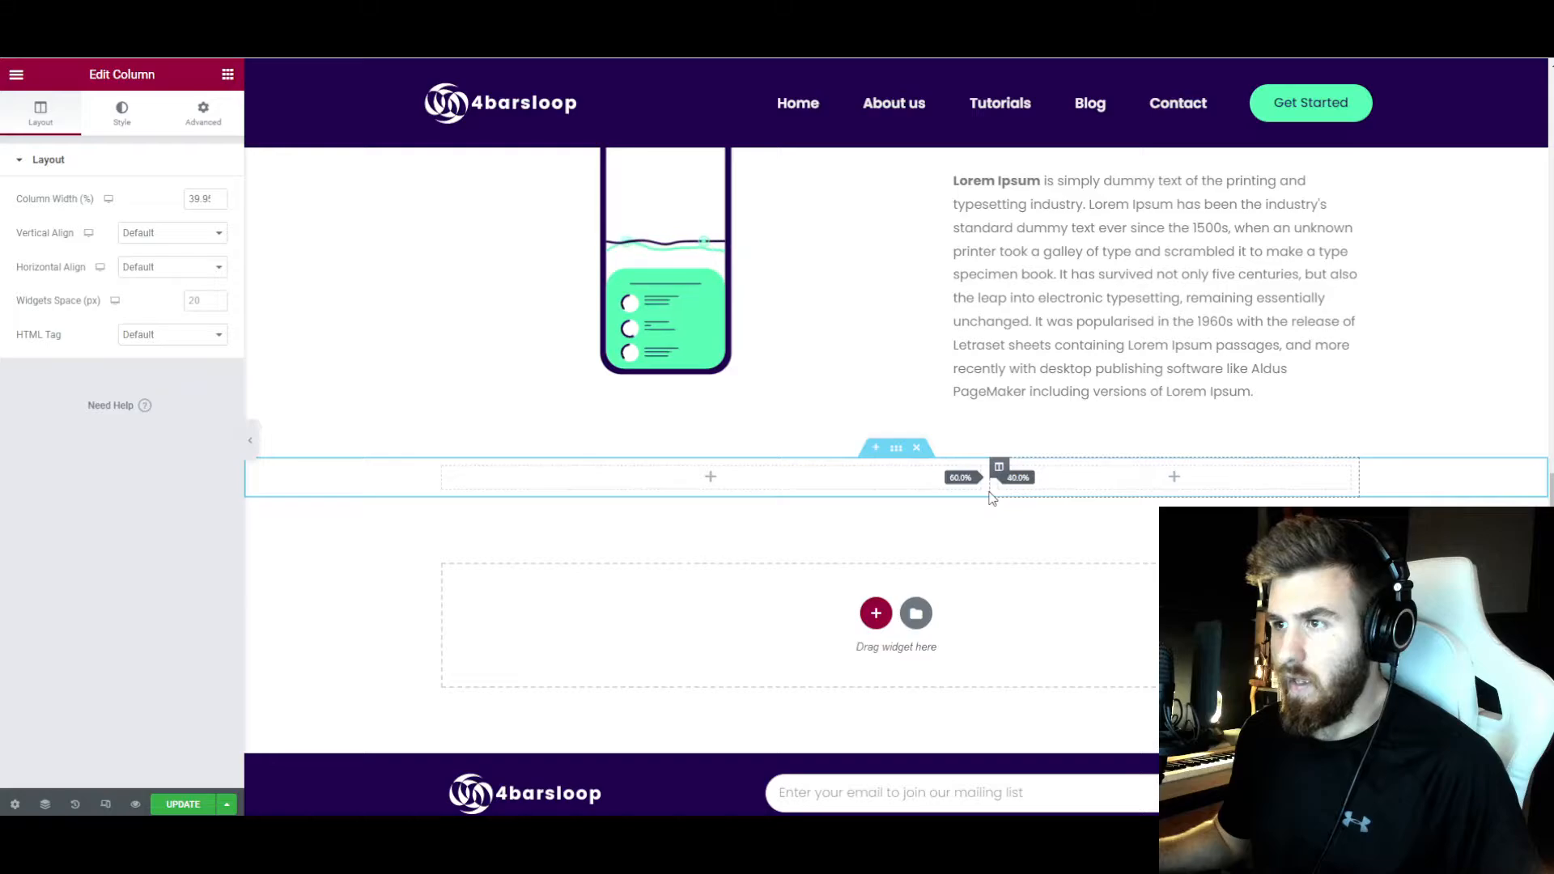
# - Find the Image Box widget and place it in the new section's wider 60% column
pyautogui.click(227, 75)
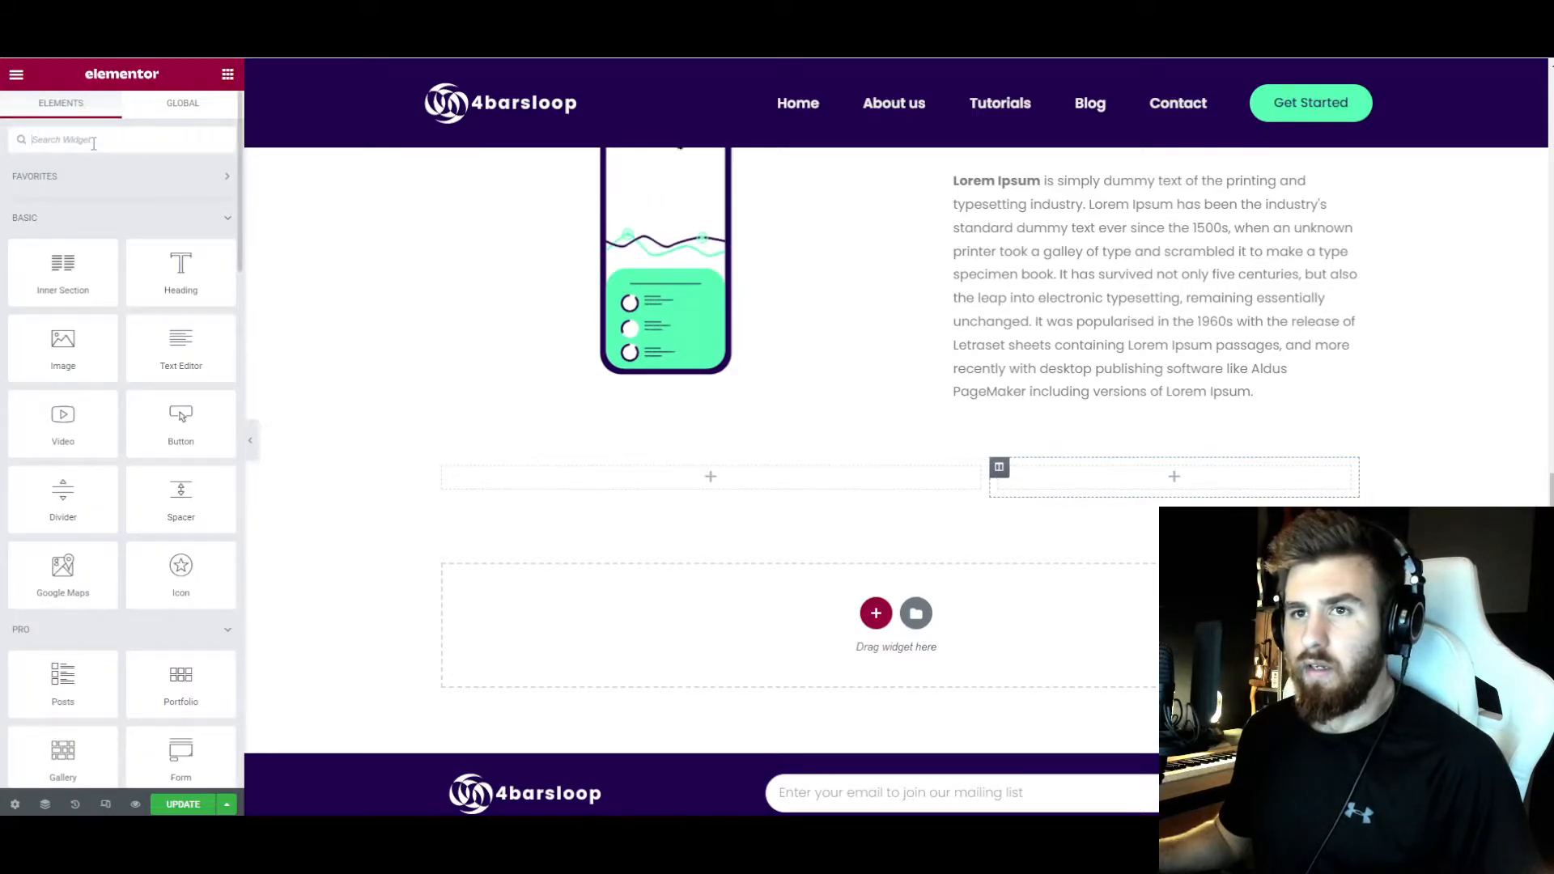
pyautogui.write('image')
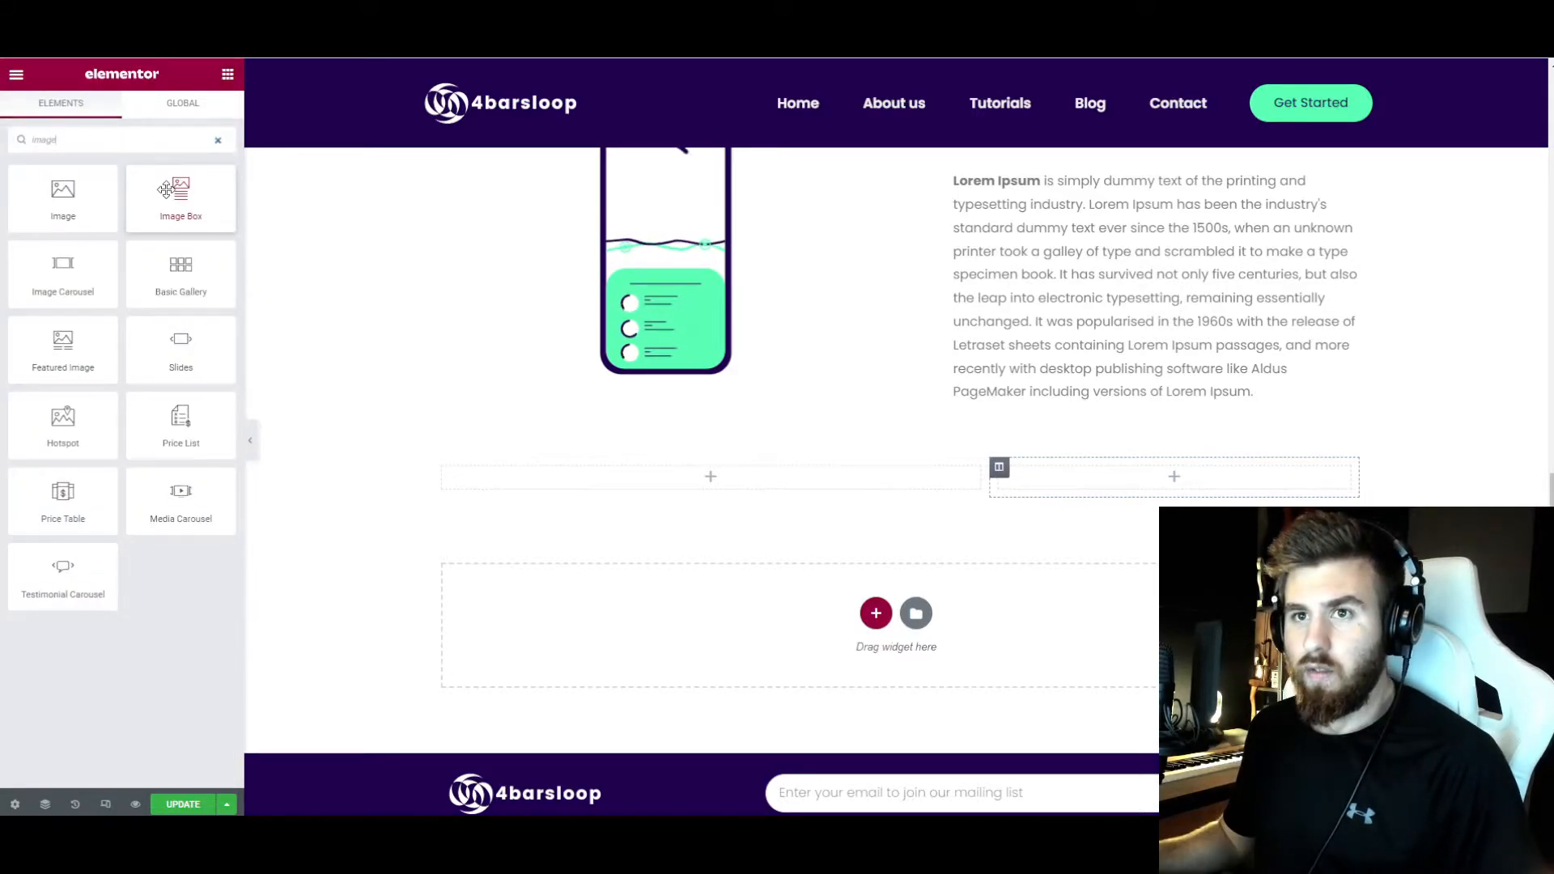
pyautogui.moveTo(165, 189); pyautogui.dragTo(968, 490)
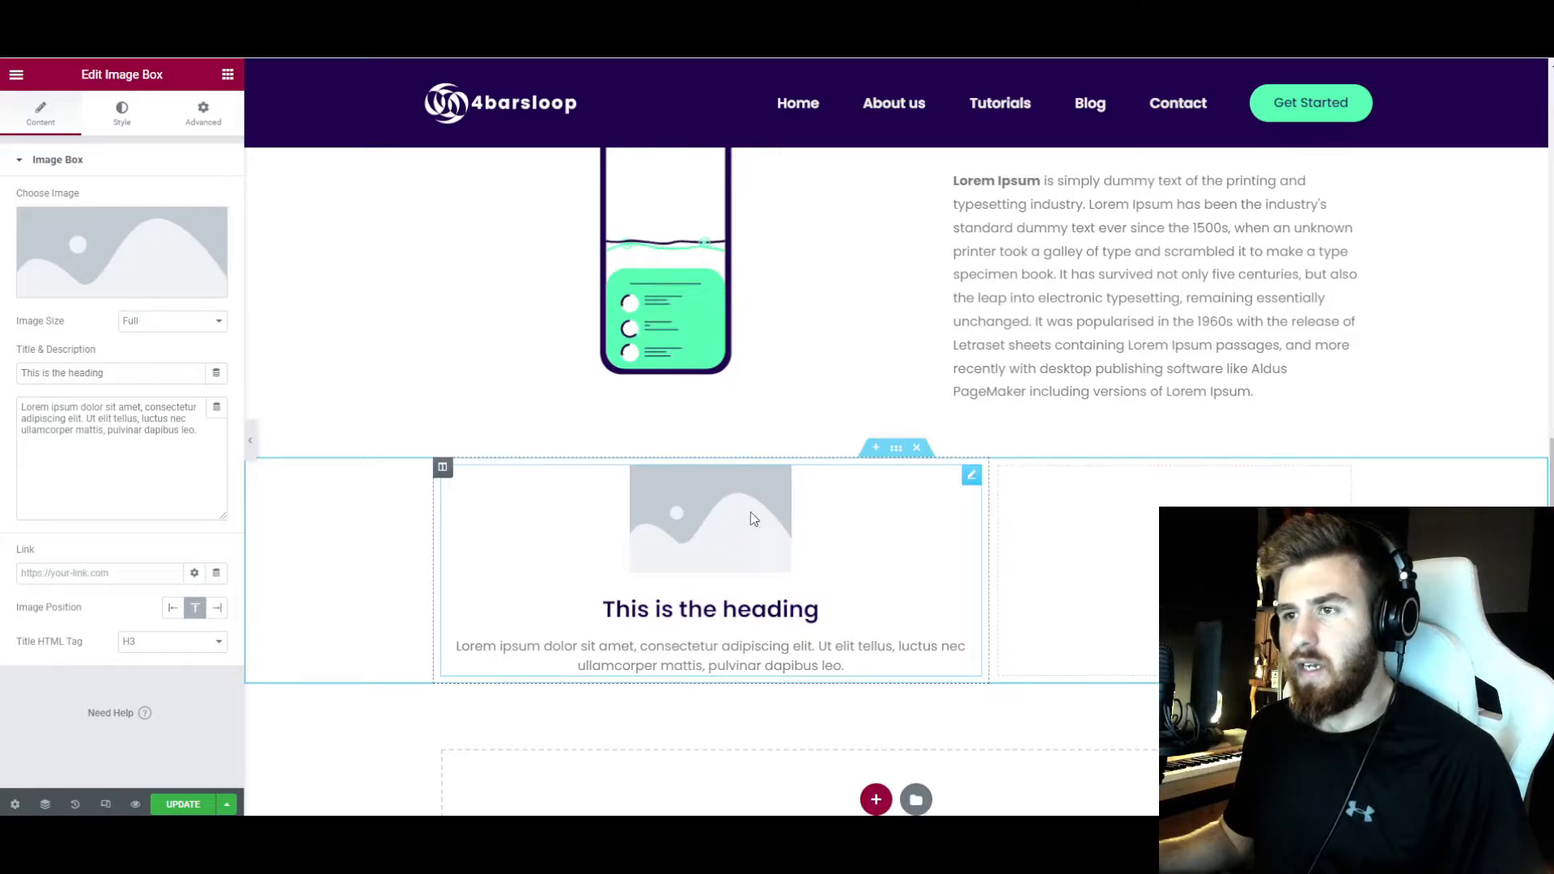
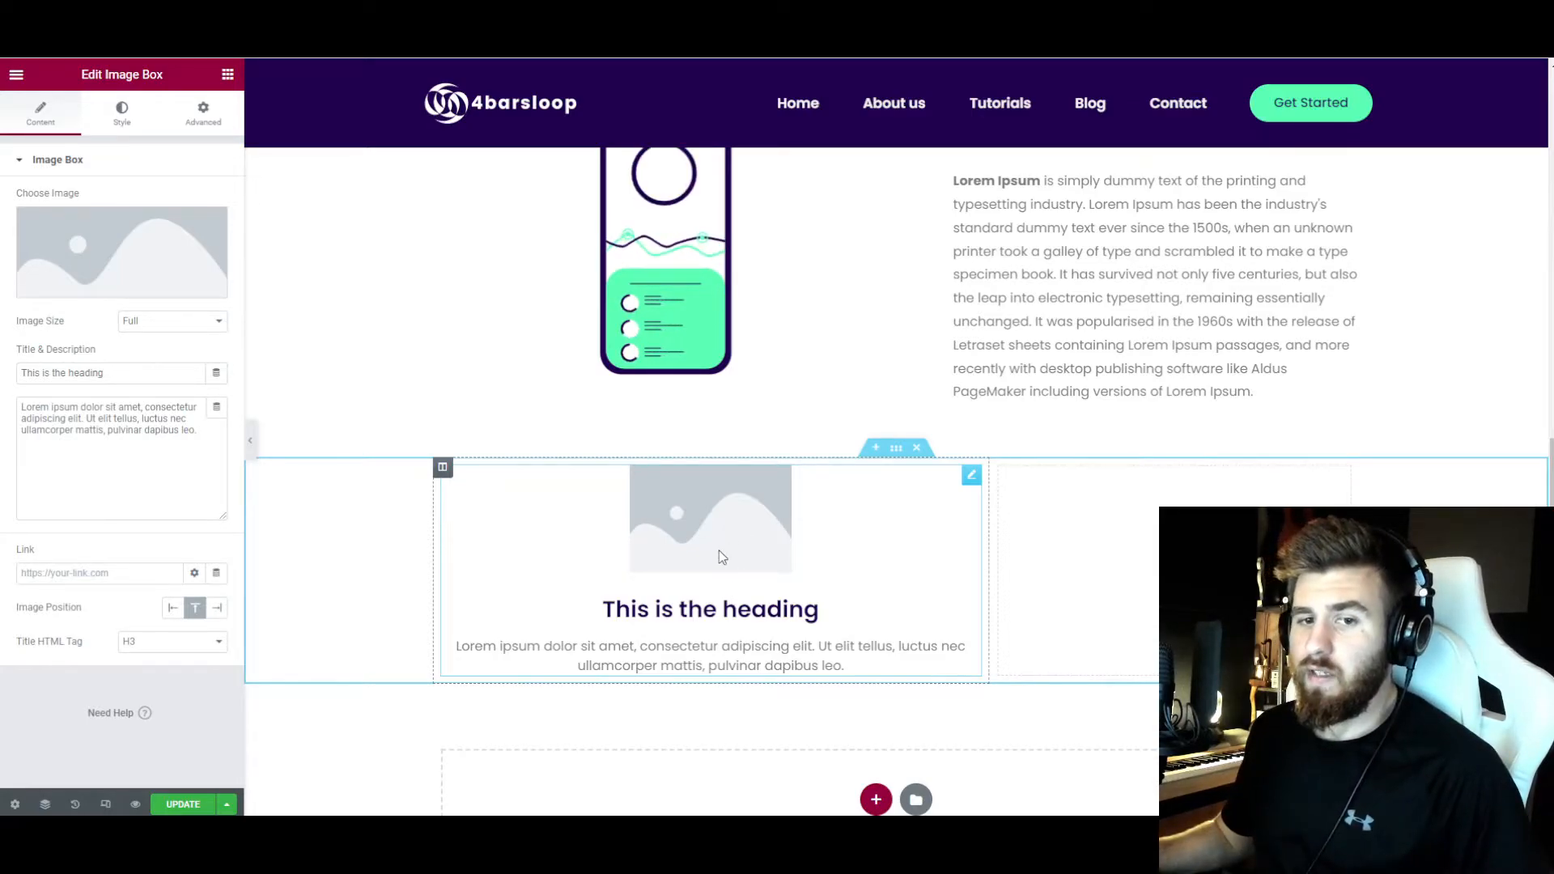
# - Clear the image box's placeholder description and title
pyautogui.moveTo(202, 437); pyautogui.dragTo(23, 407)
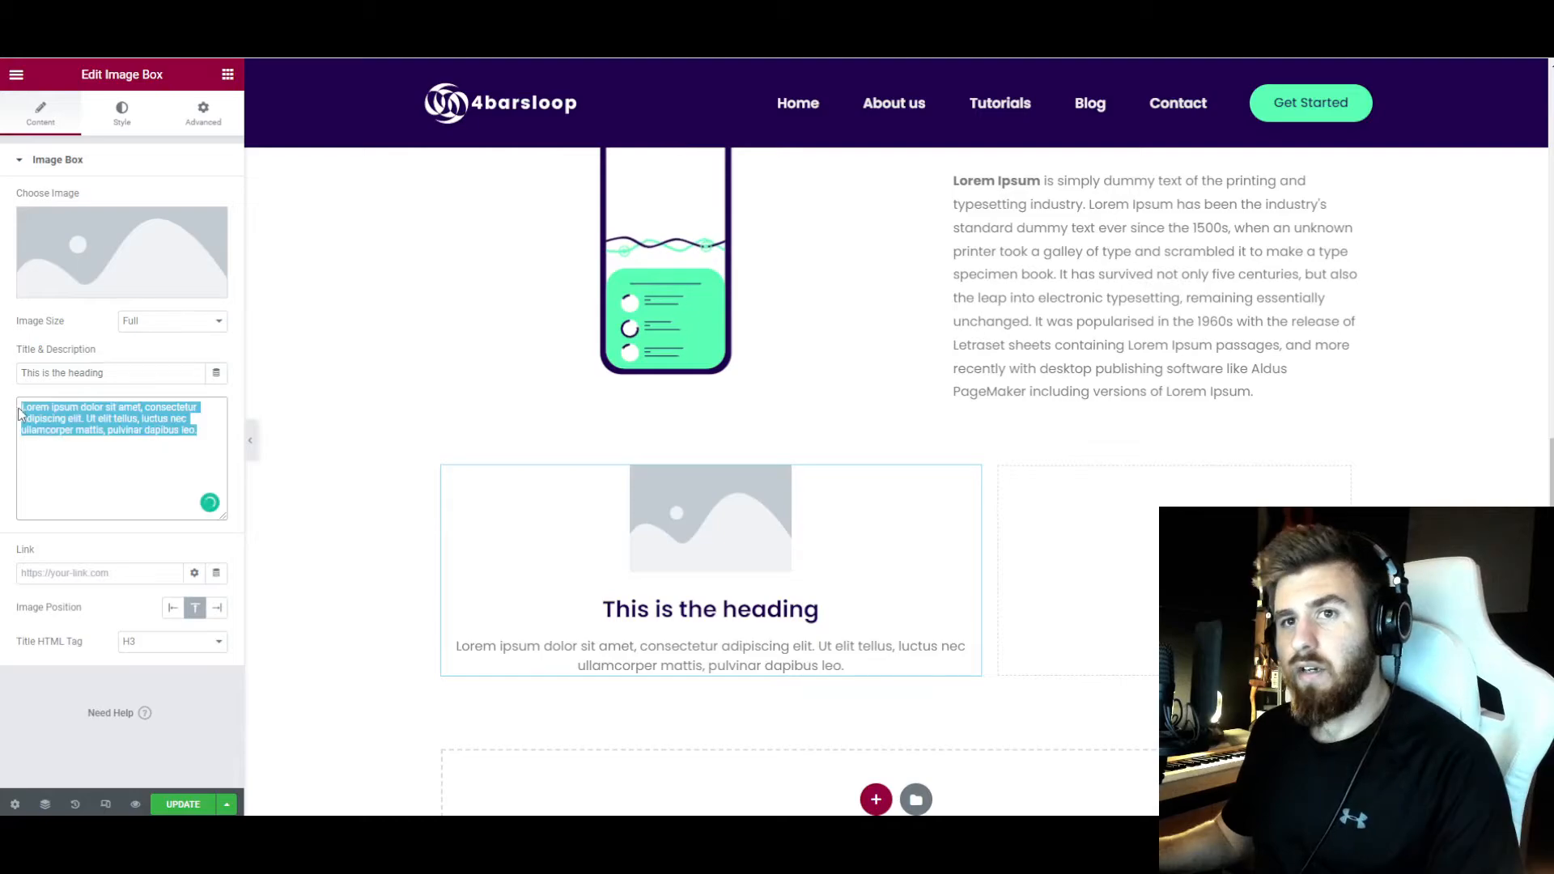
pyautogui.press('BackSpace')
pyautogui.tripleClick(128, 374)
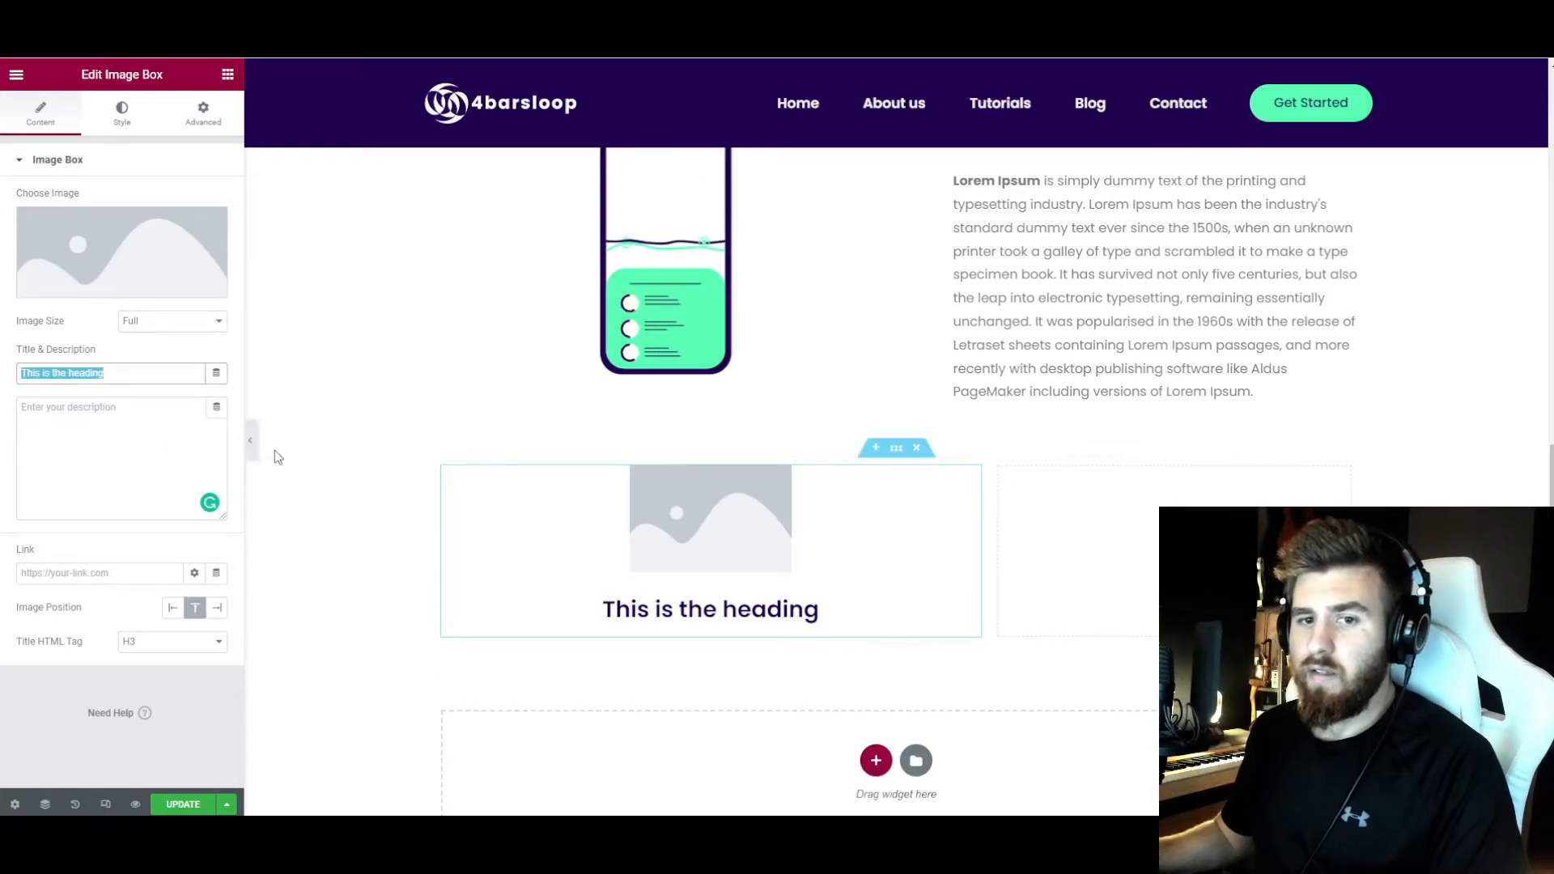
pyautogui.scroll(5, 565, 413)
pyautogui.scroll(-5, 1098, 549)
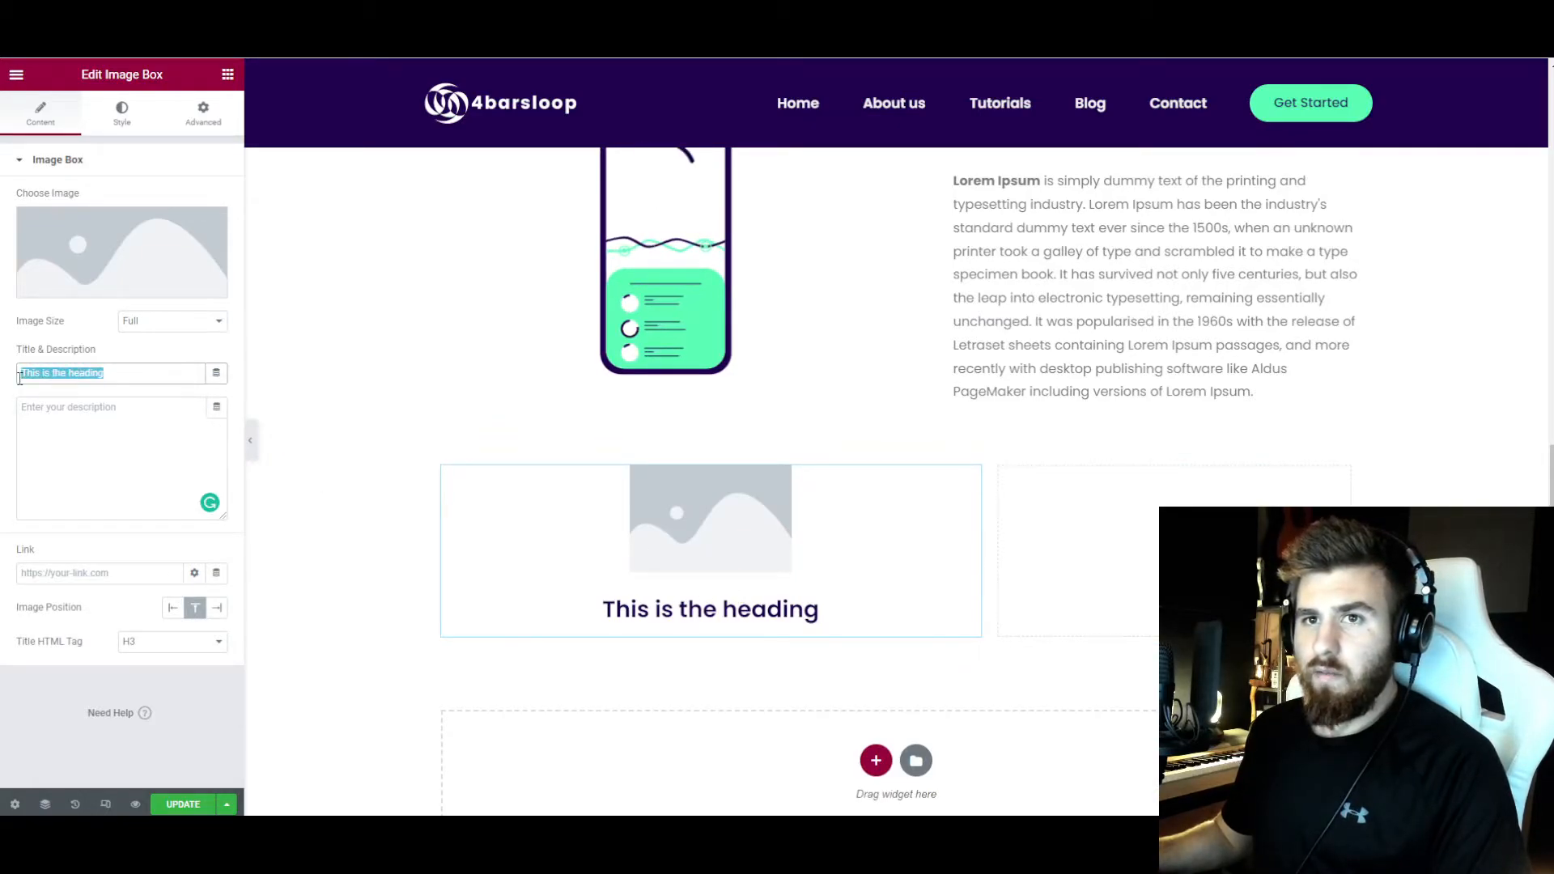
pyautogui.press('BackSpace')
# - Use the browser-window-with-pencil icon from the media library as the image box's picture
pyautogui.click(90, 301)
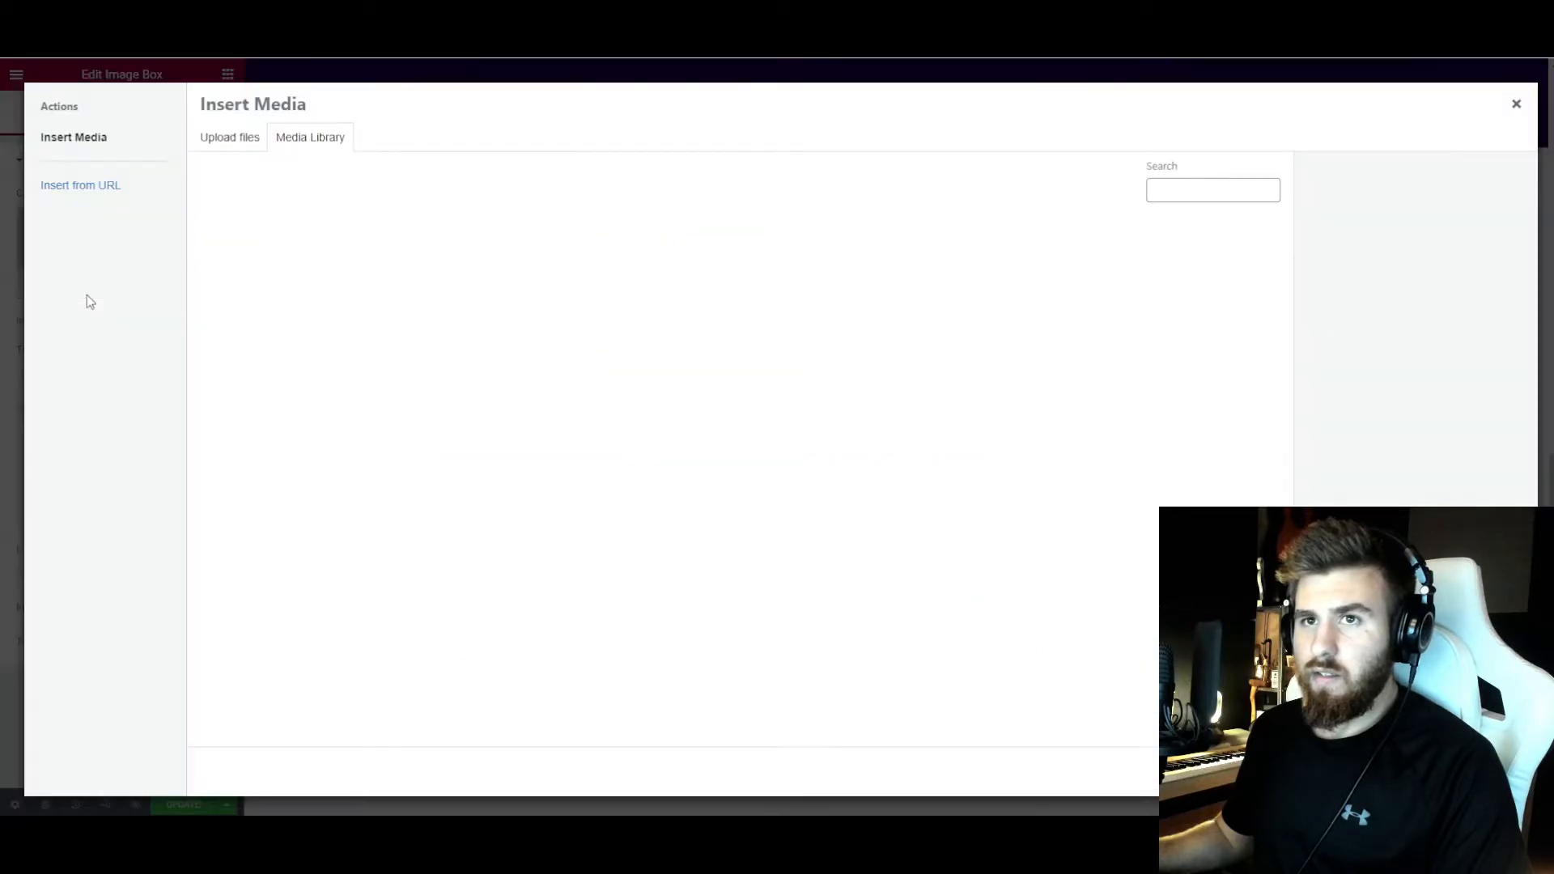
pyautogui.scroll(1, 801, 400)
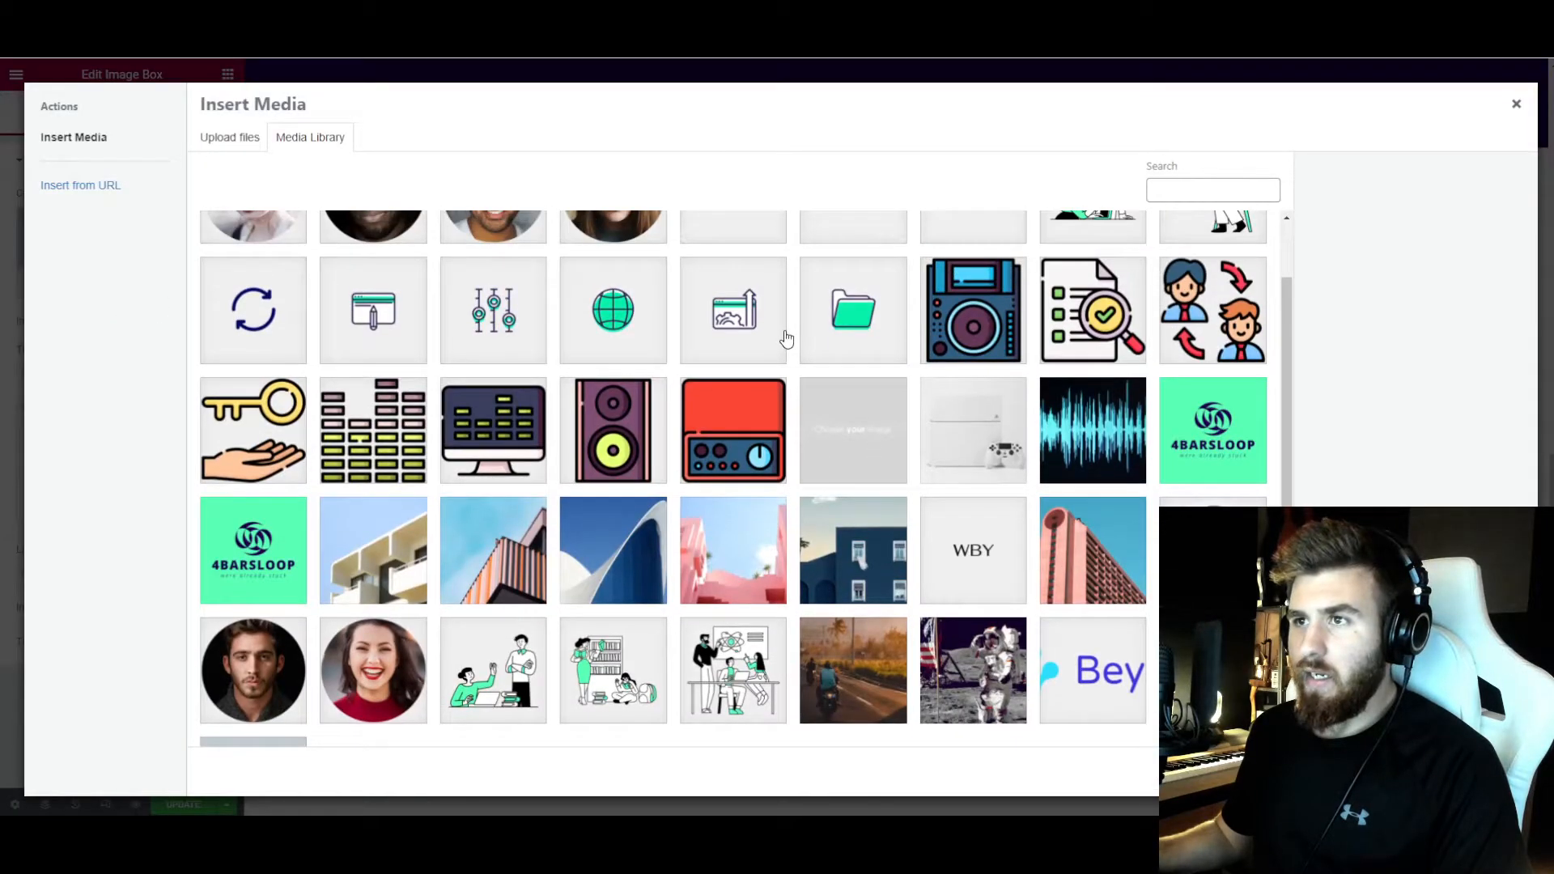
pyautogui.scroll(1, 368, 405)
pyautogui.doubleClick(363, 400)
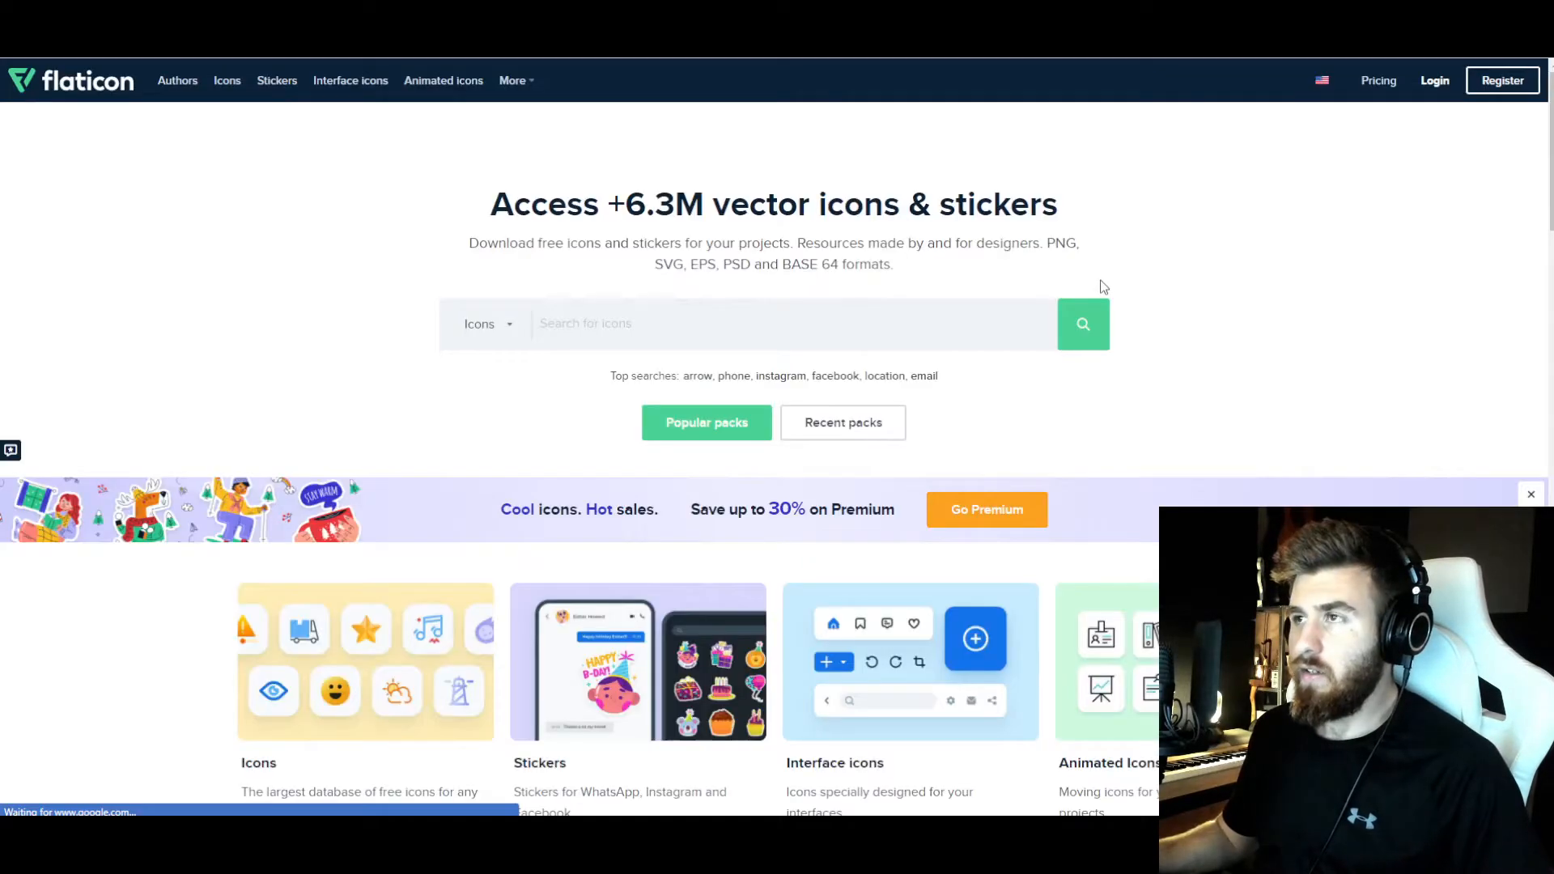
# - Switch to the Flaticon website and examine its home page, including the icon categories, top icons and top stickers
pyautogui.scroll(-8, 513, 486)
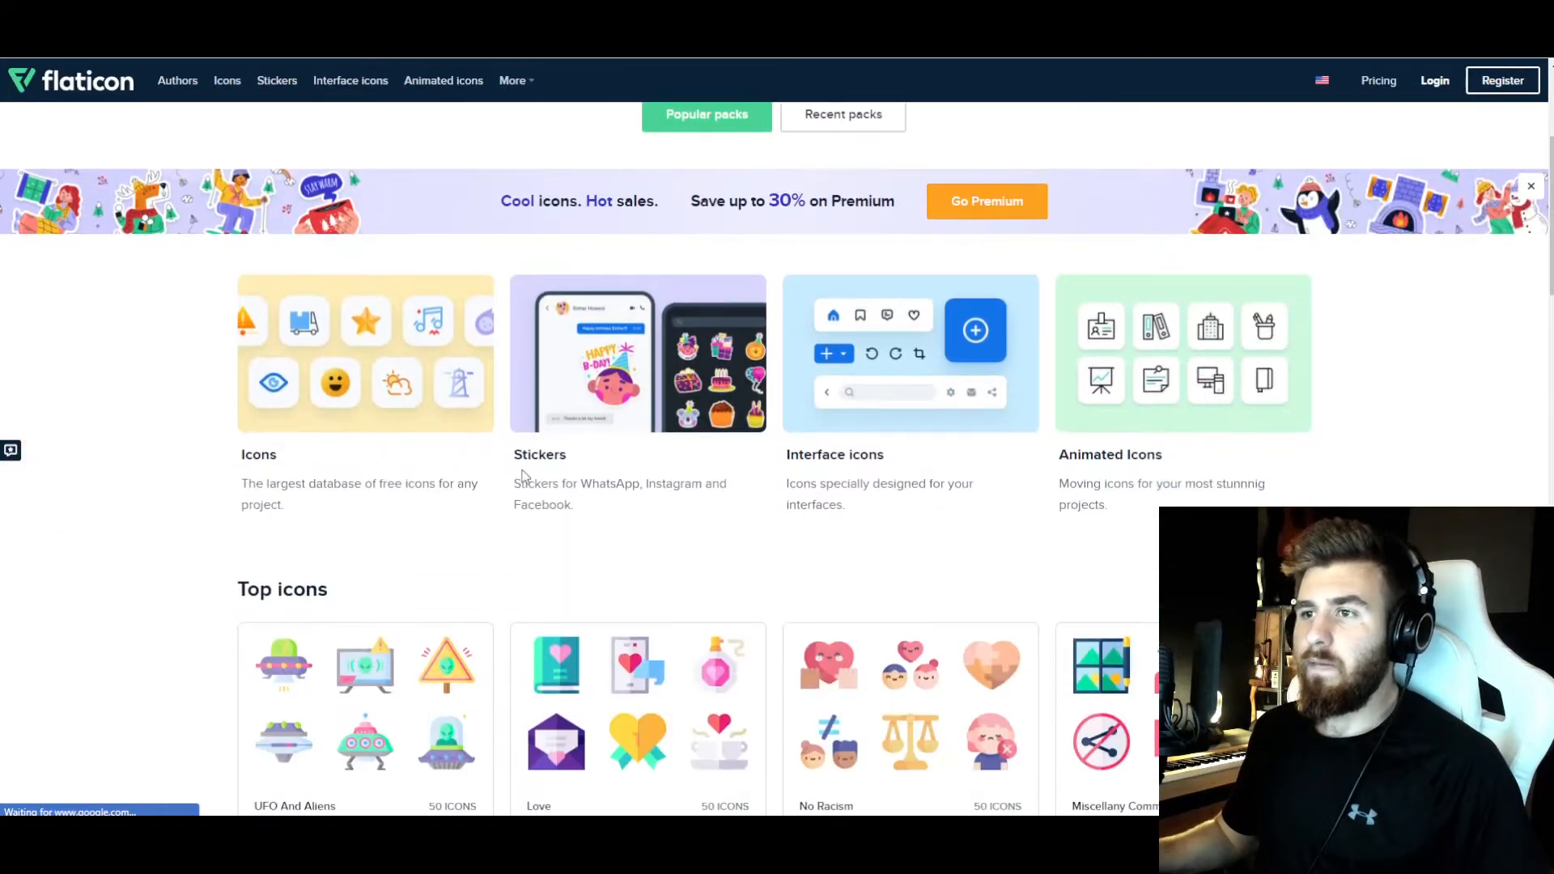
pyautogui.scroll(7, 543, 500)
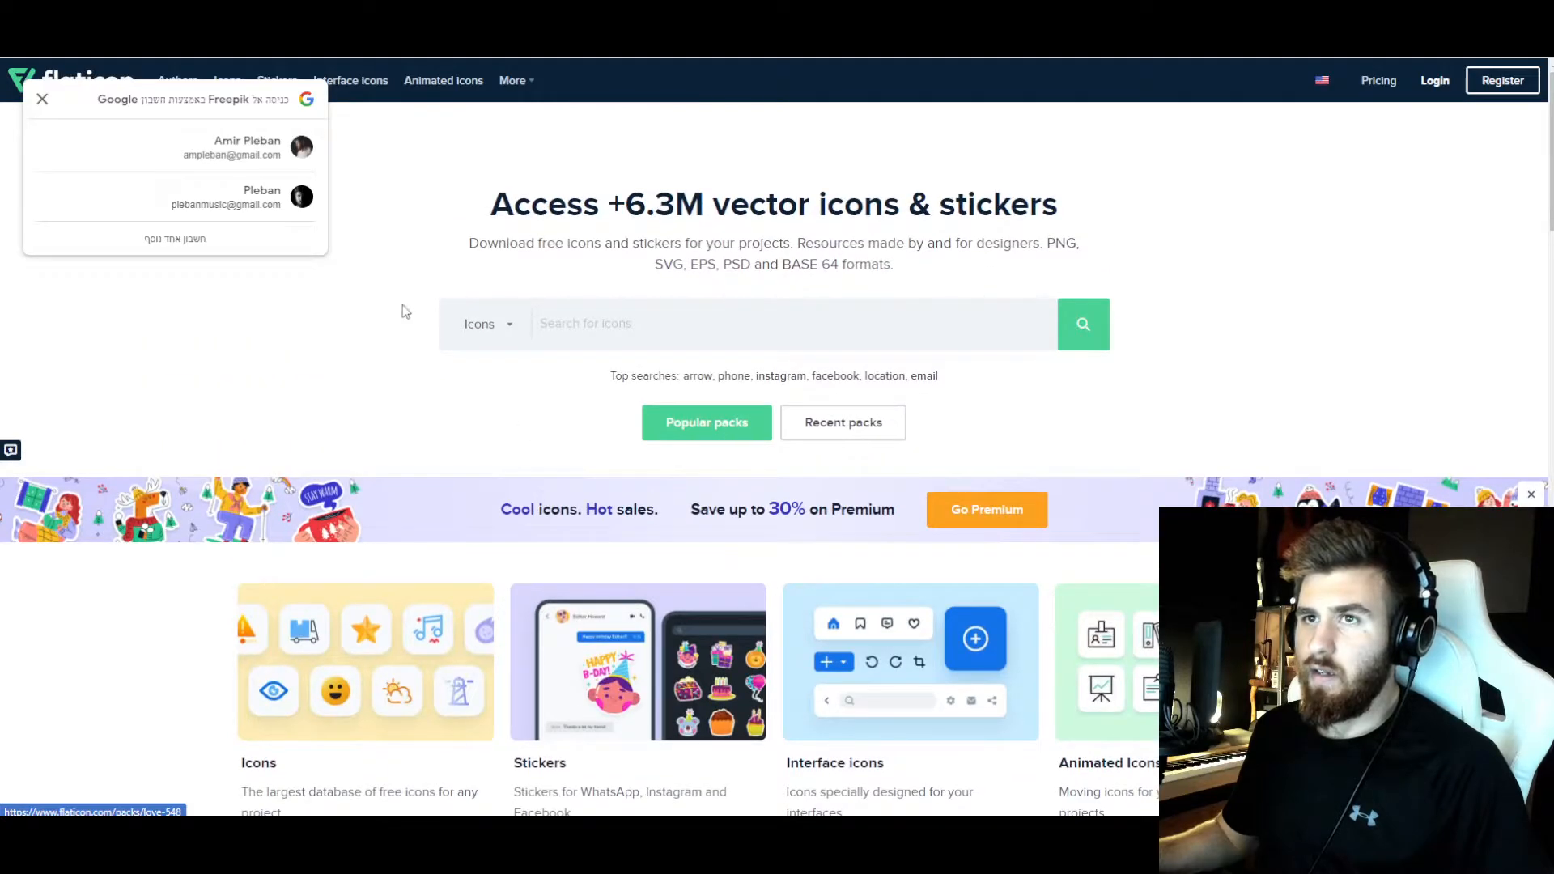
pyautogui.scroll(-2, 688, 476)
pyautogui.scroll(-6, 689, 476)
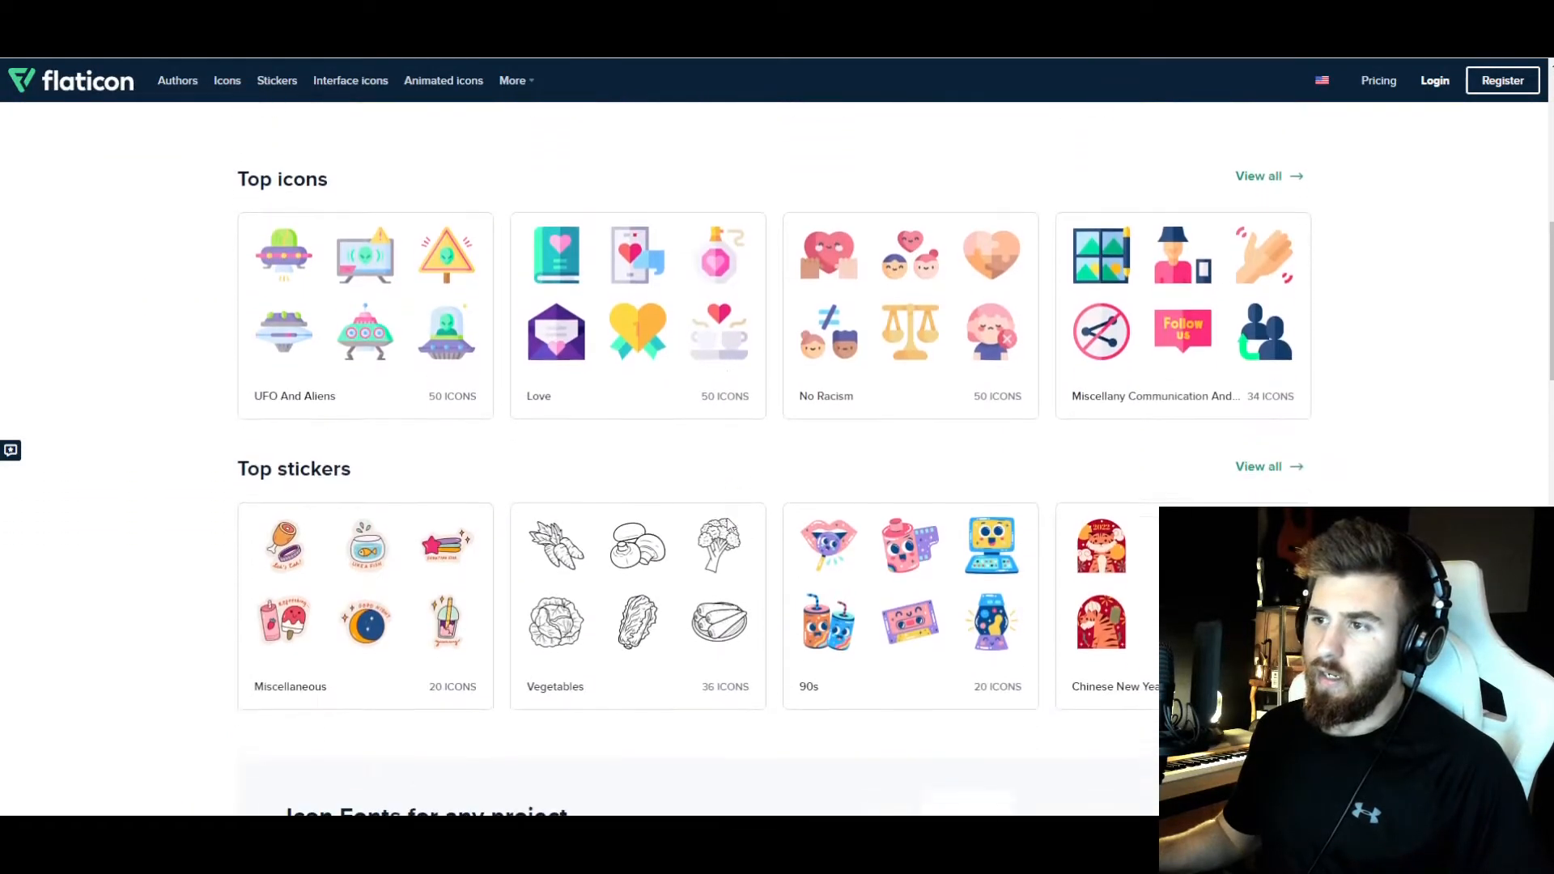
pyautogui.scroll(7, 906, 597)
pyautogui.scroll(2, 906, 597)
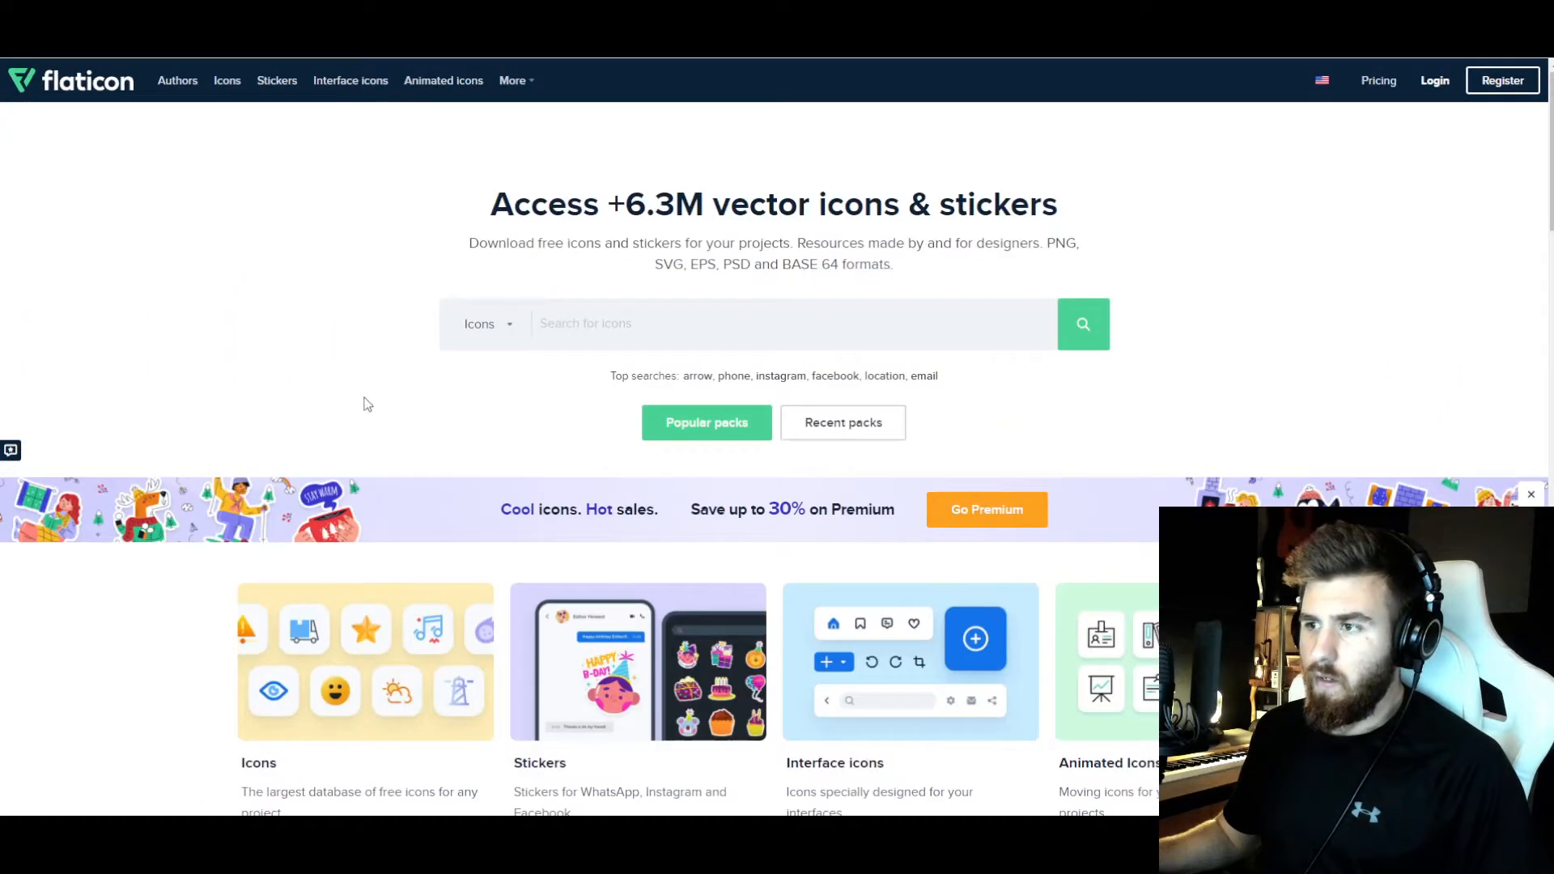
pyautogui.moveTo(875, 272); pyautogui.dragTo(444, 170)
pyautogui.click(443, 239)
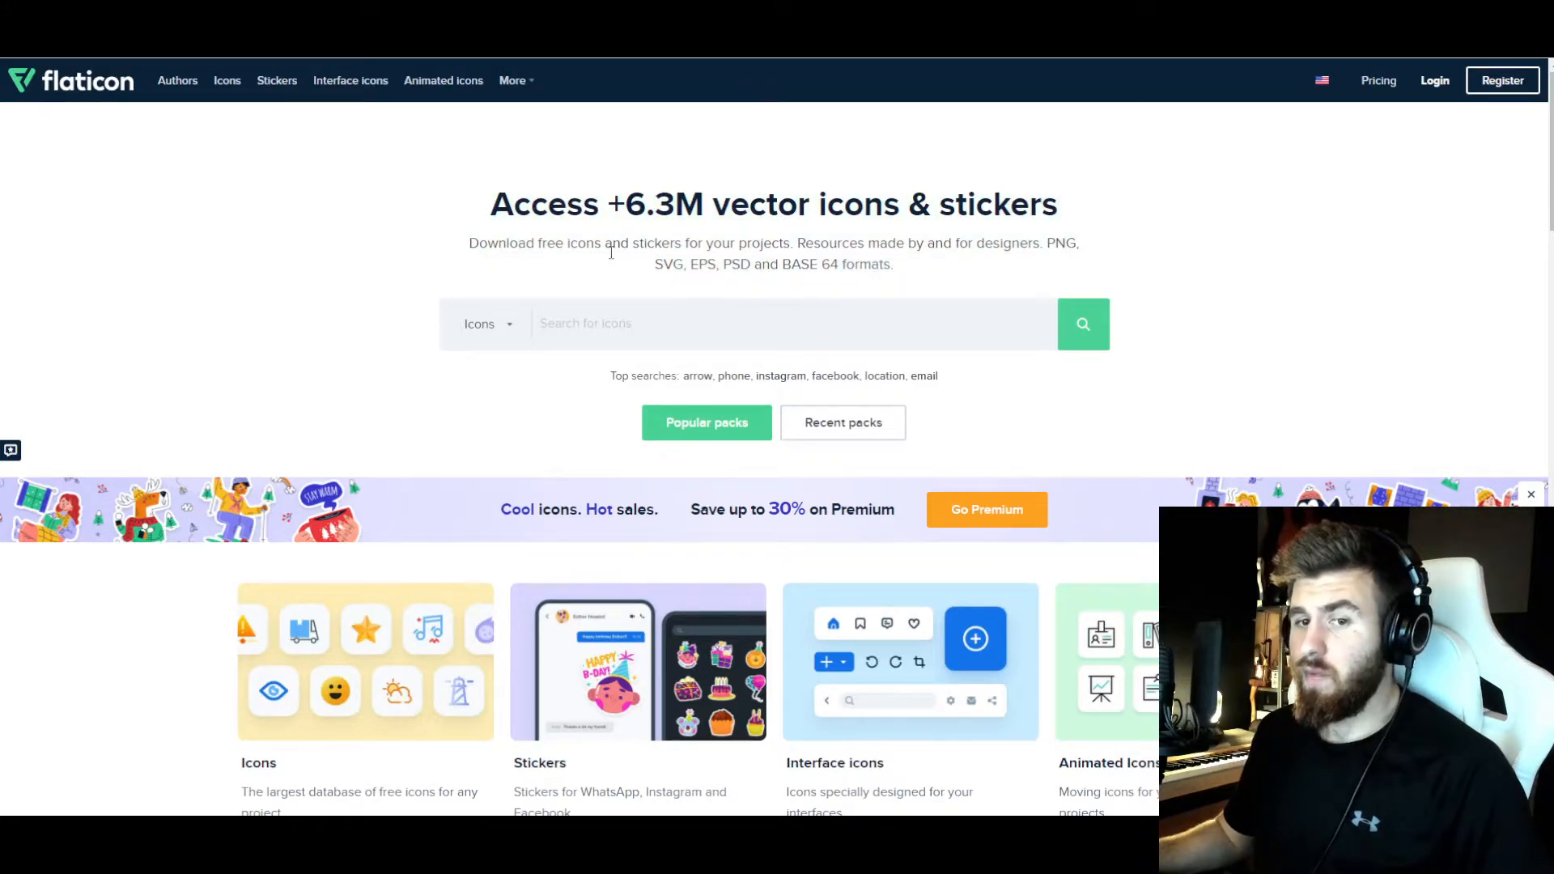
# - Return to the Elementor editor, set the image box's image position to left and add a heading below it
pyautogui.hotkey('ctrl', 'Tab')
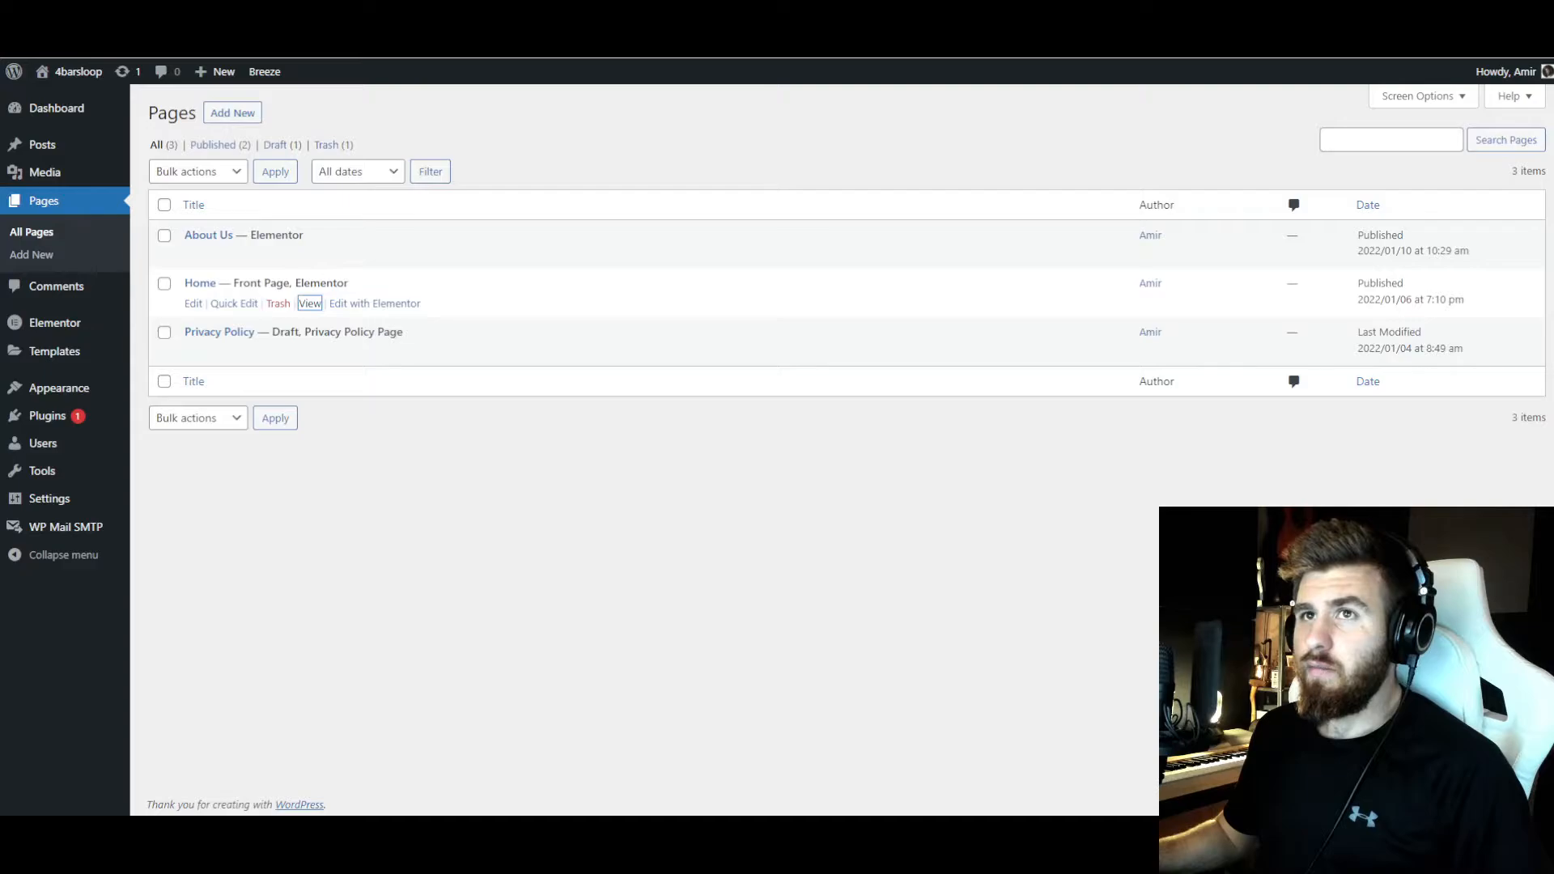
pyautogui.hotkey('ctrl', 'Tab')
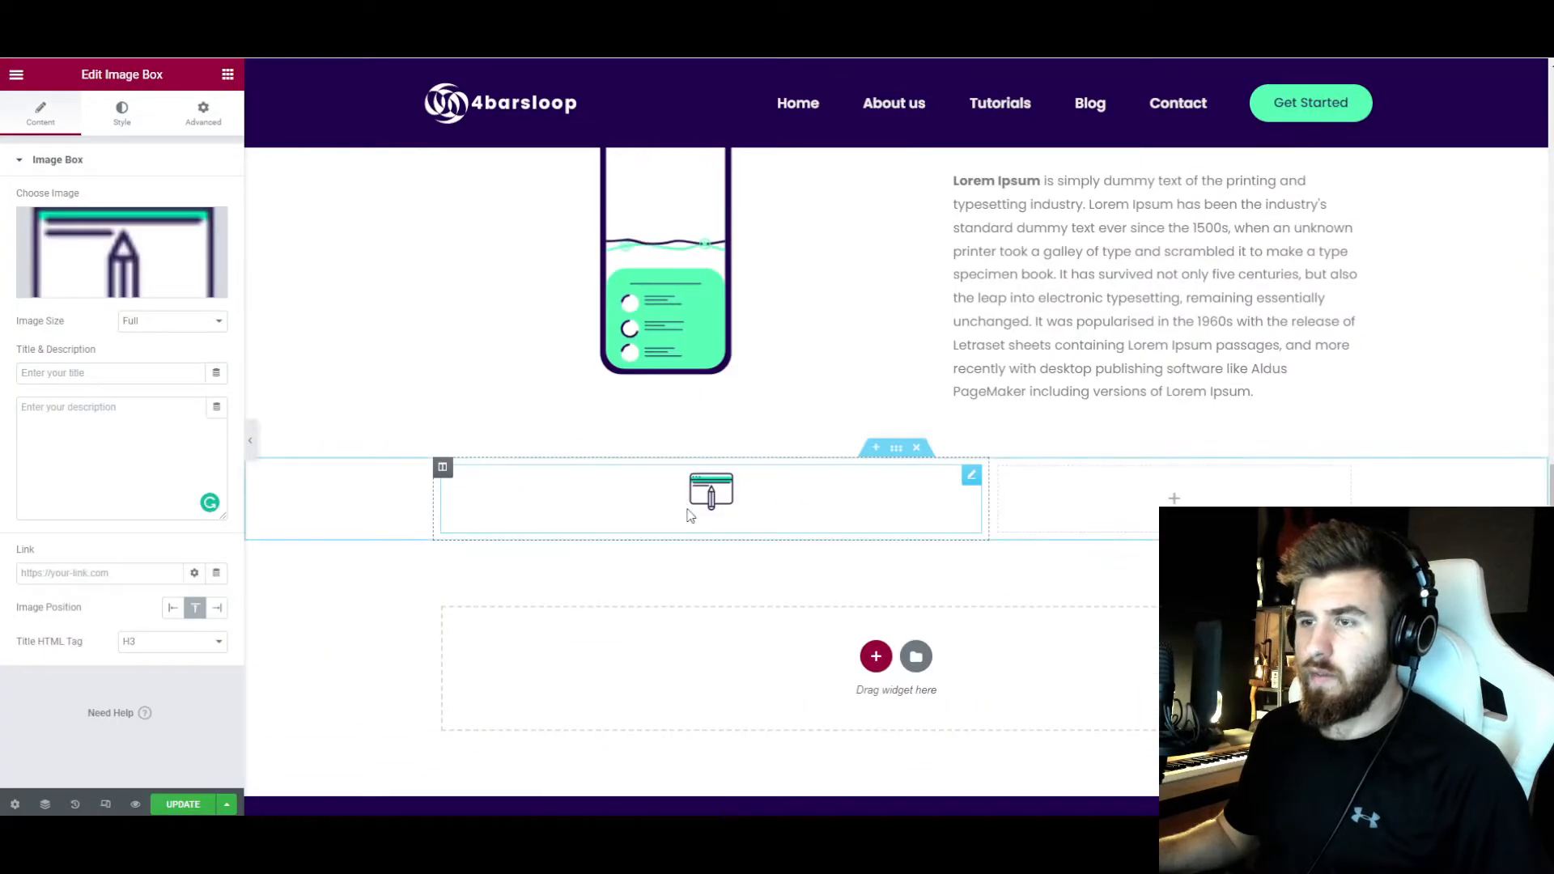
pyautogui.click(173, 608)
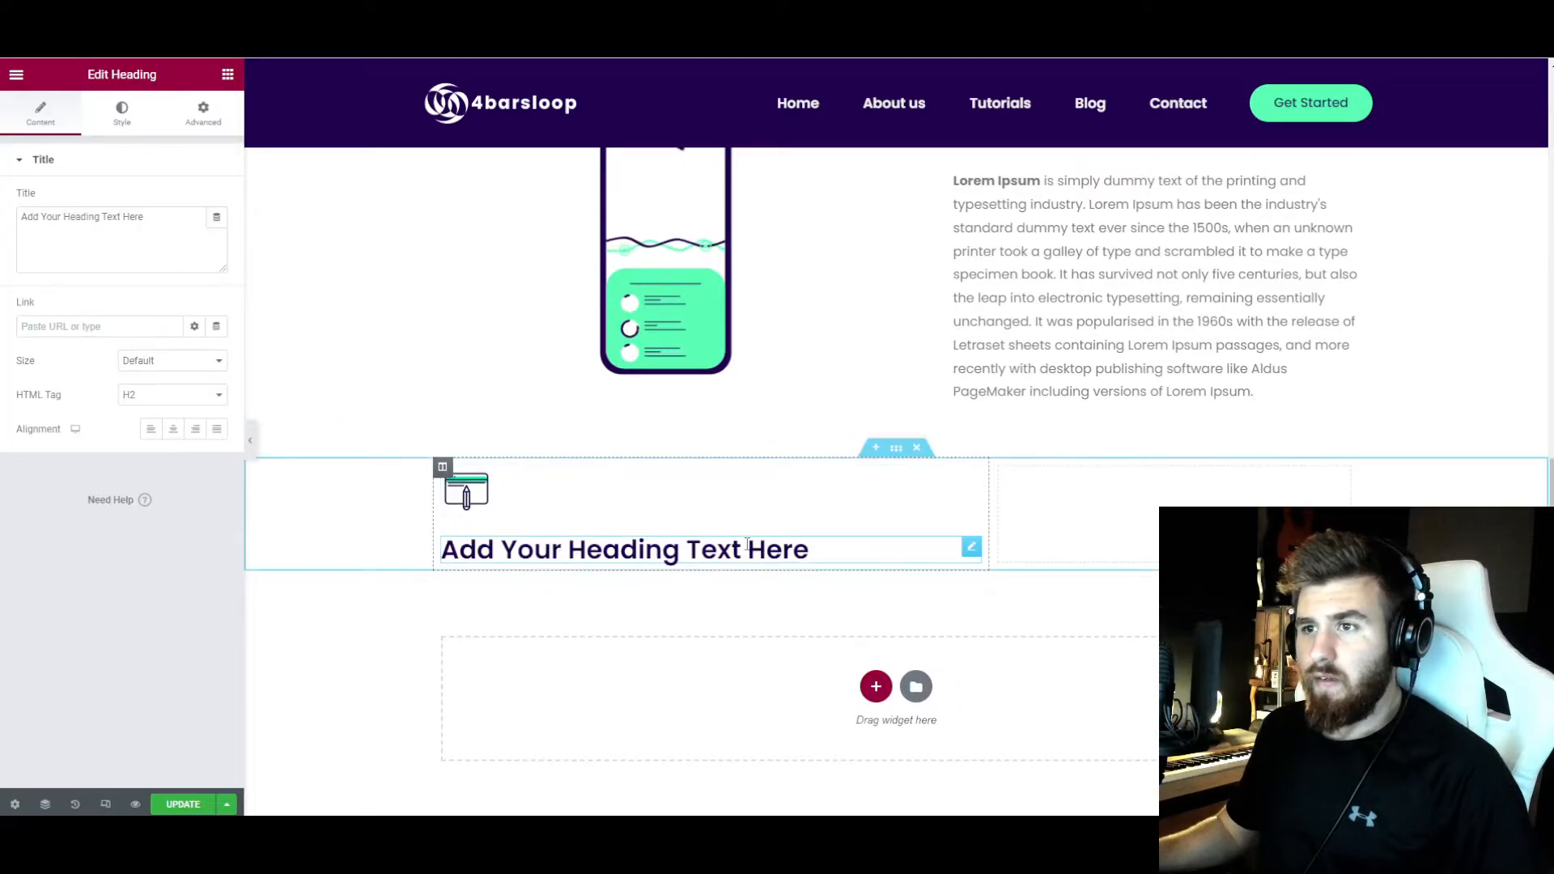
# - Set the new heading's typography size to 28 px
pyautogui.click(121, 114)
pyautogui.click(216, 234)
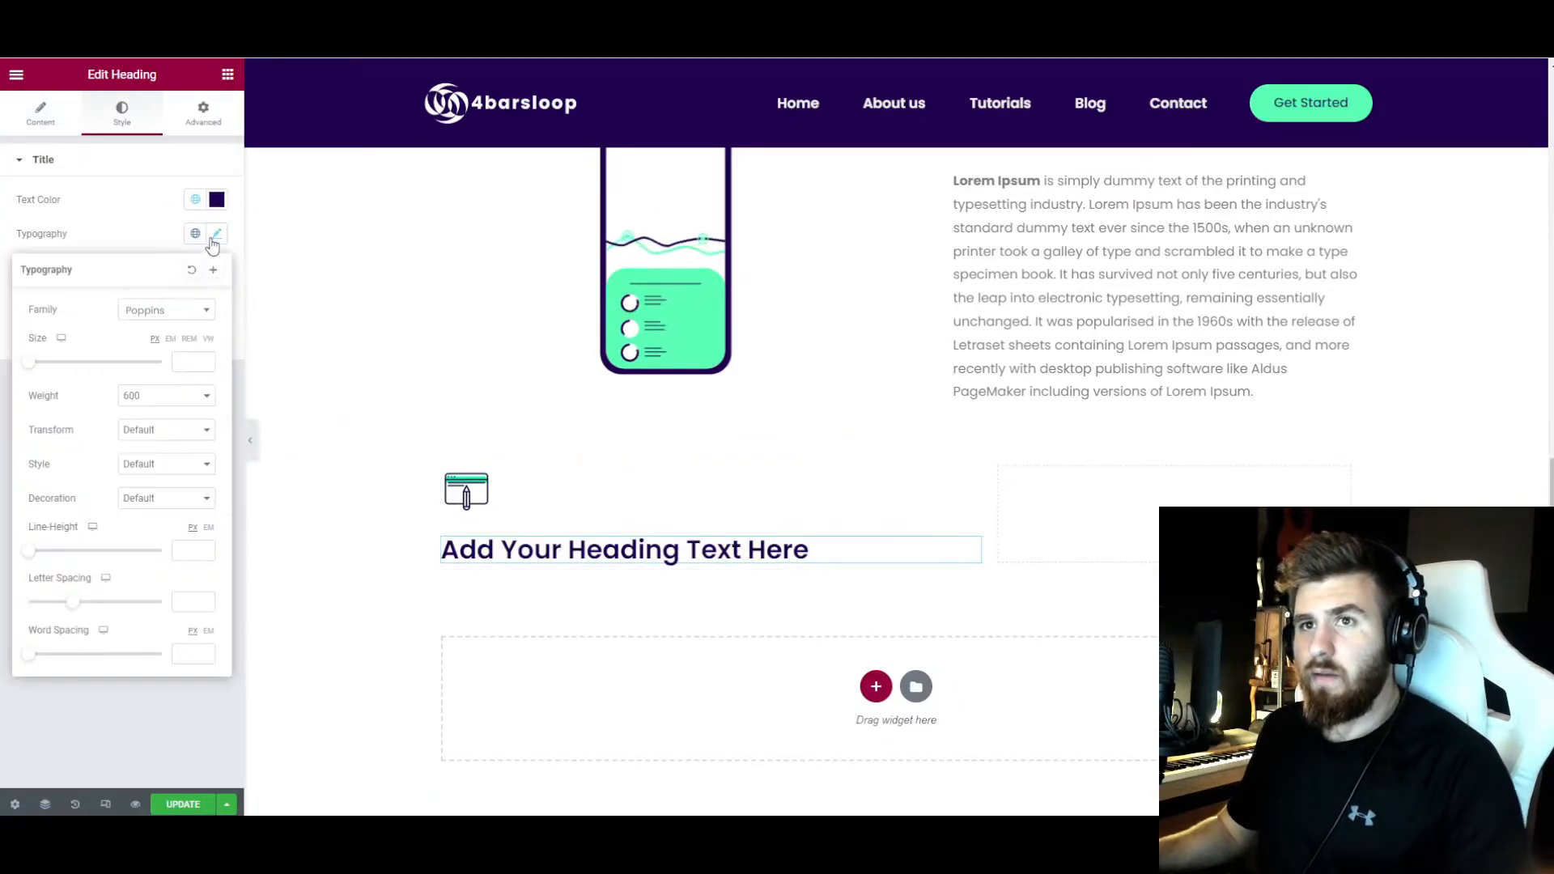
pyautogui.click(191, 364)
pyautogui.write('30')
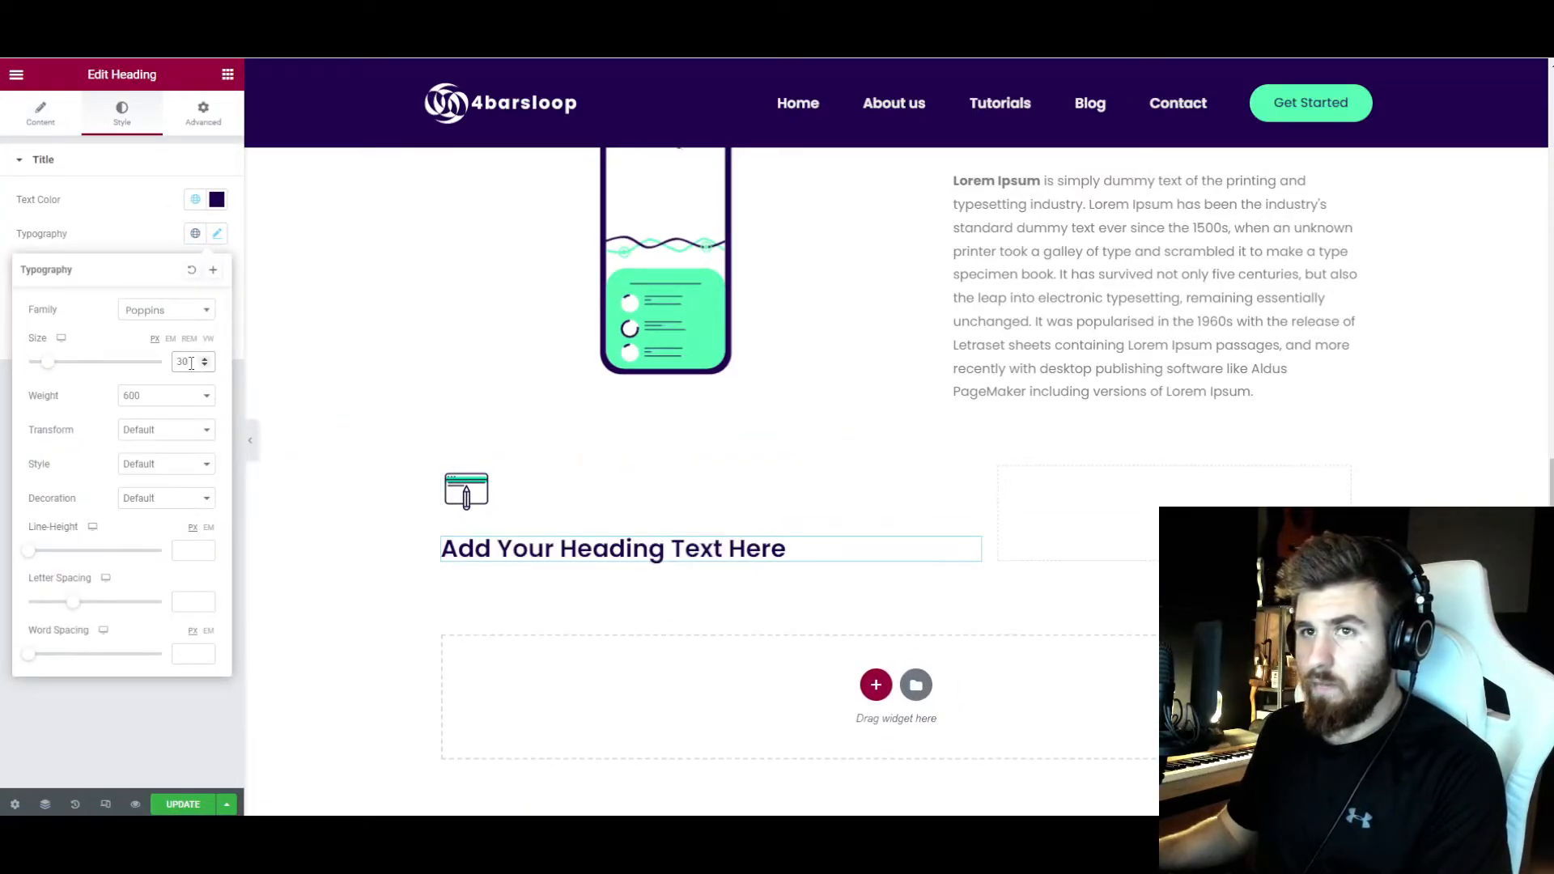
pyautogui.click(213, 236)
pyautogui.click(215, 236)
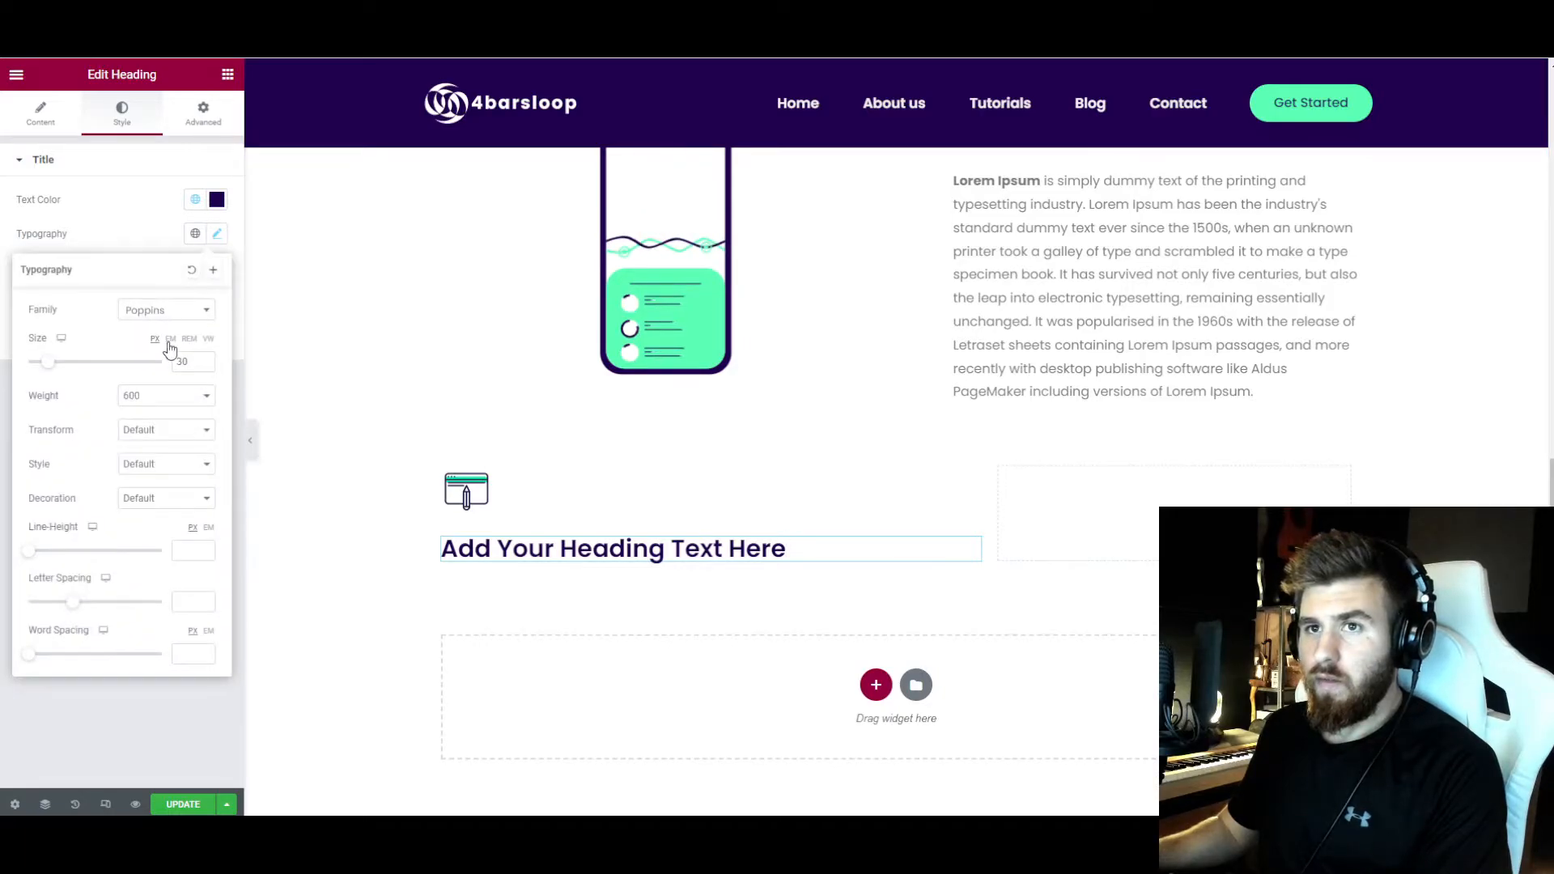
pyautogui.doubleClick(179, 363)
pyautogui.write('28')
# - Add a Text Editor widget below the heading and fill it with the Lorem Ipsum paragraph copied from the phone animation section
pyautogui.click(228, 75)
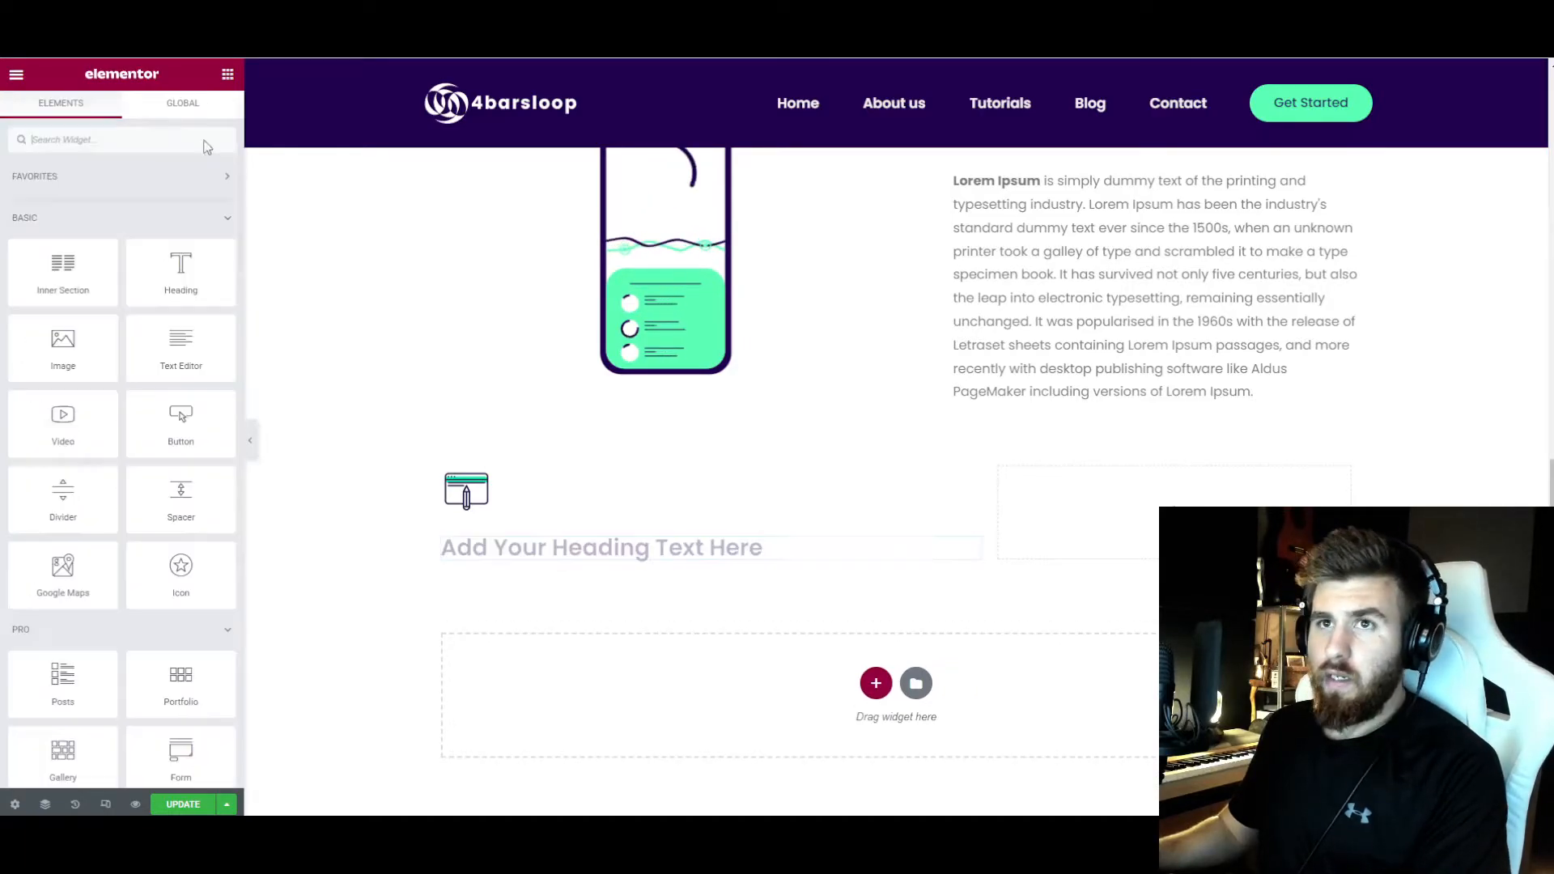
pyautogui.moveTo(181, 344); pyautogui.dragTo(478, 566)
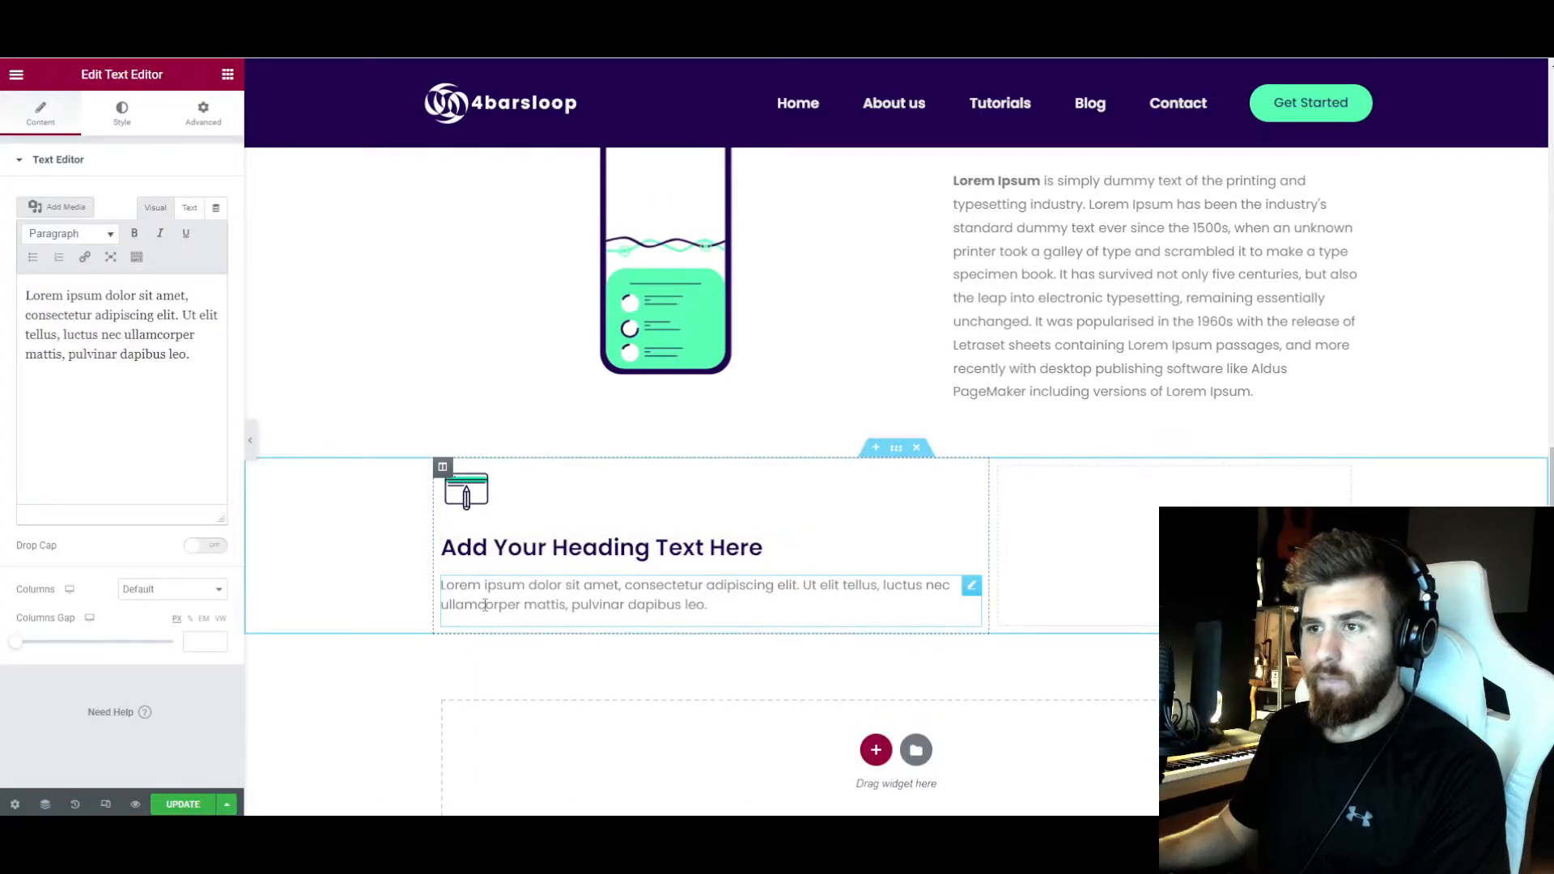
pyautogui.scroll(1, 992, 397)
pyautogui.click(992, 397)
pyautogui.scroll(-3, 174, 426)
pyautogui.moveTo(175, 480); pyautogui.dragTo(34, 269)
pyautogui.hotkey('ctrl', 'c')
pyautogui.scroll(-1, 875, 602)
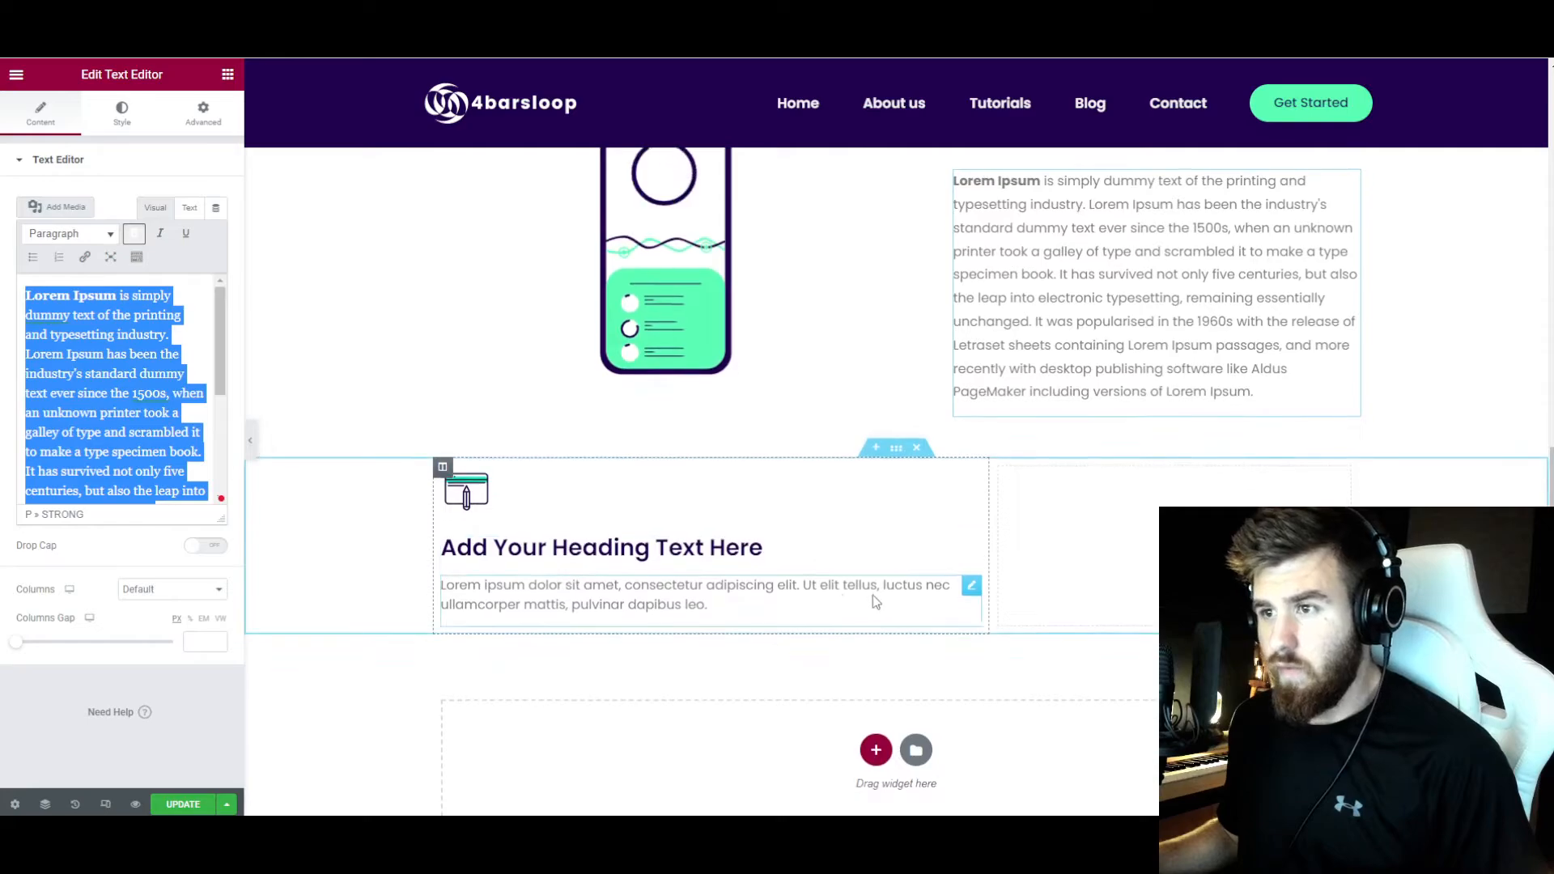
pyautogui.click(963, 595)
pyautogui.hotkey('ctrl', 'v')
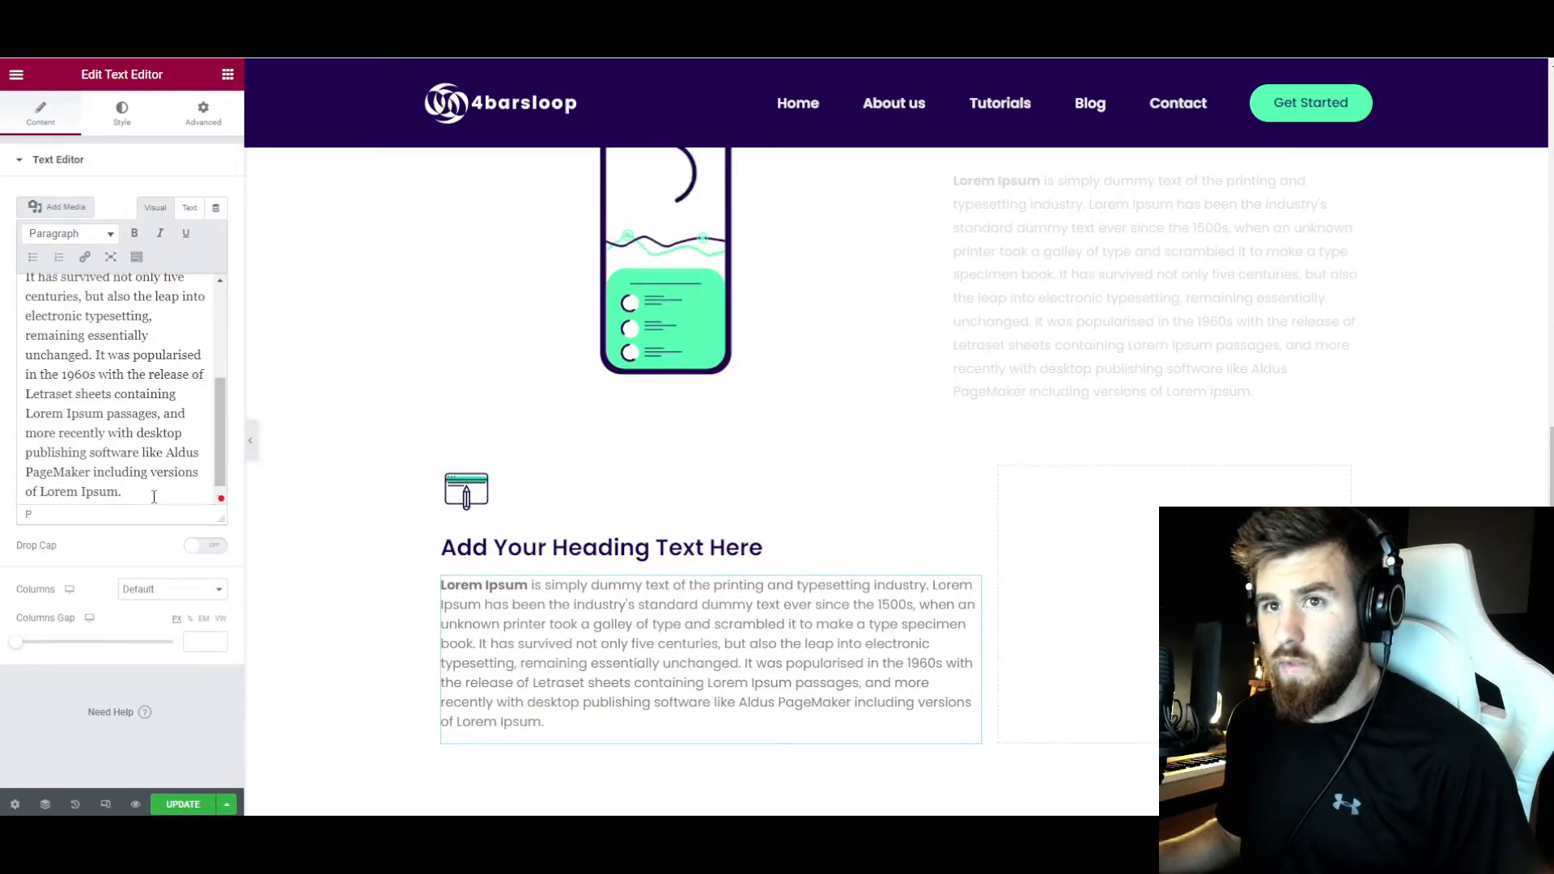
# - Trim the pasted paragraph so that it ends with "remaining essentially unchanged."
pyautogui.moveTo(154, 496); pyautogui.dragTo(95, 356)
pyautogui.press('BackSpace')
pyautogui.hotkey('ctrl', 'a')
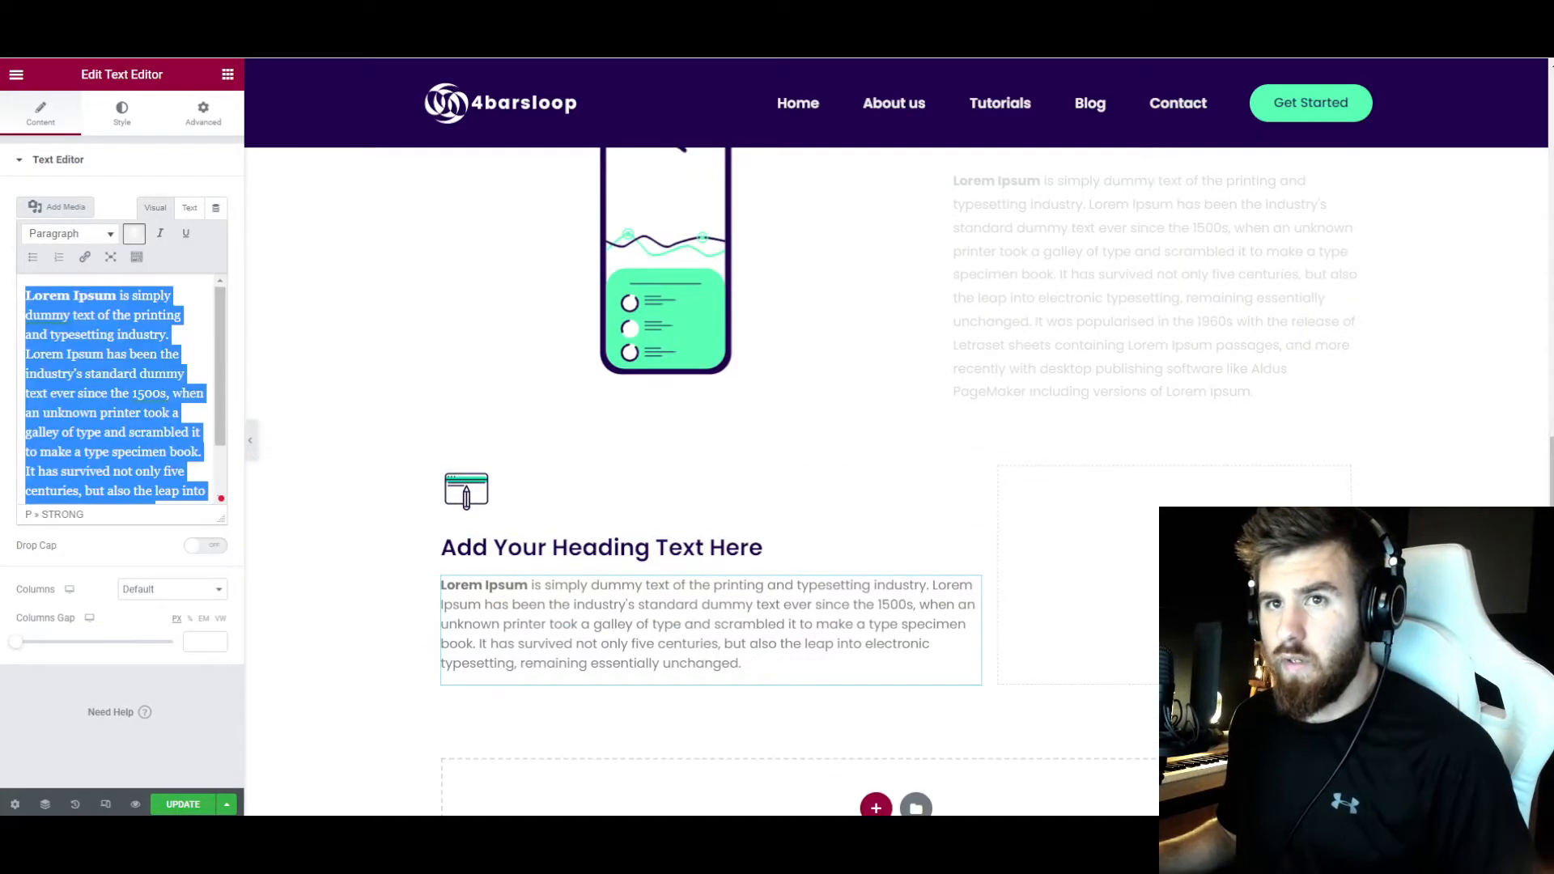
# - Give the card's column a solid light grey border 1 px wide and a box shadow coloured rgba(173, 173, 173, 0.5)
pyautogui.click(528, 476)
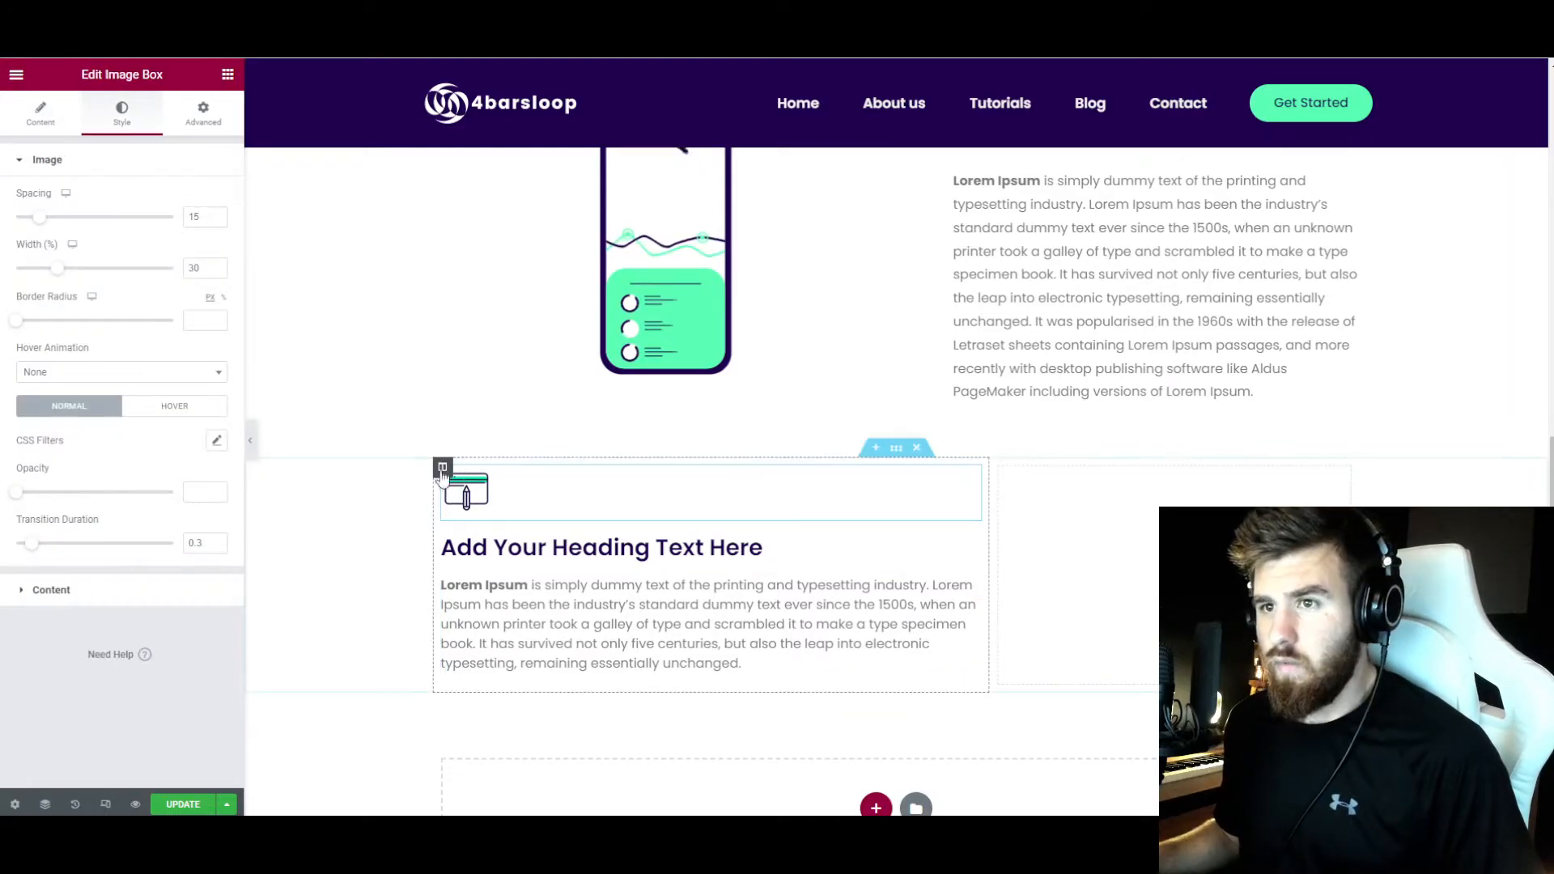
pyautogui.click(442, 466)
pyautogui.click(75, 281)
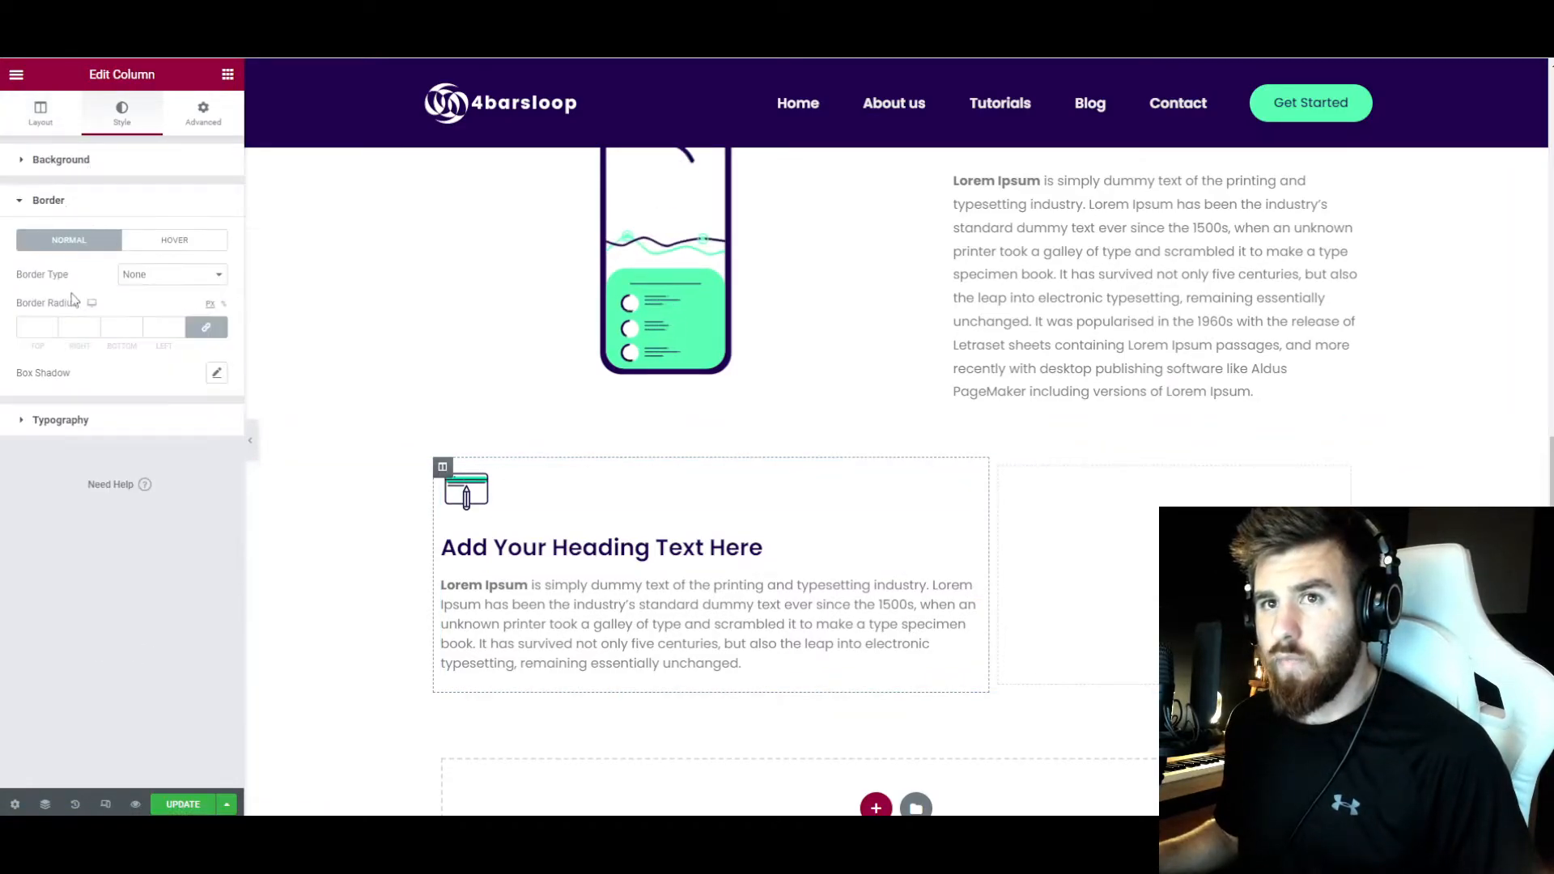
pyautogui.click(172, 275)
pyautogui.click(162, 306)
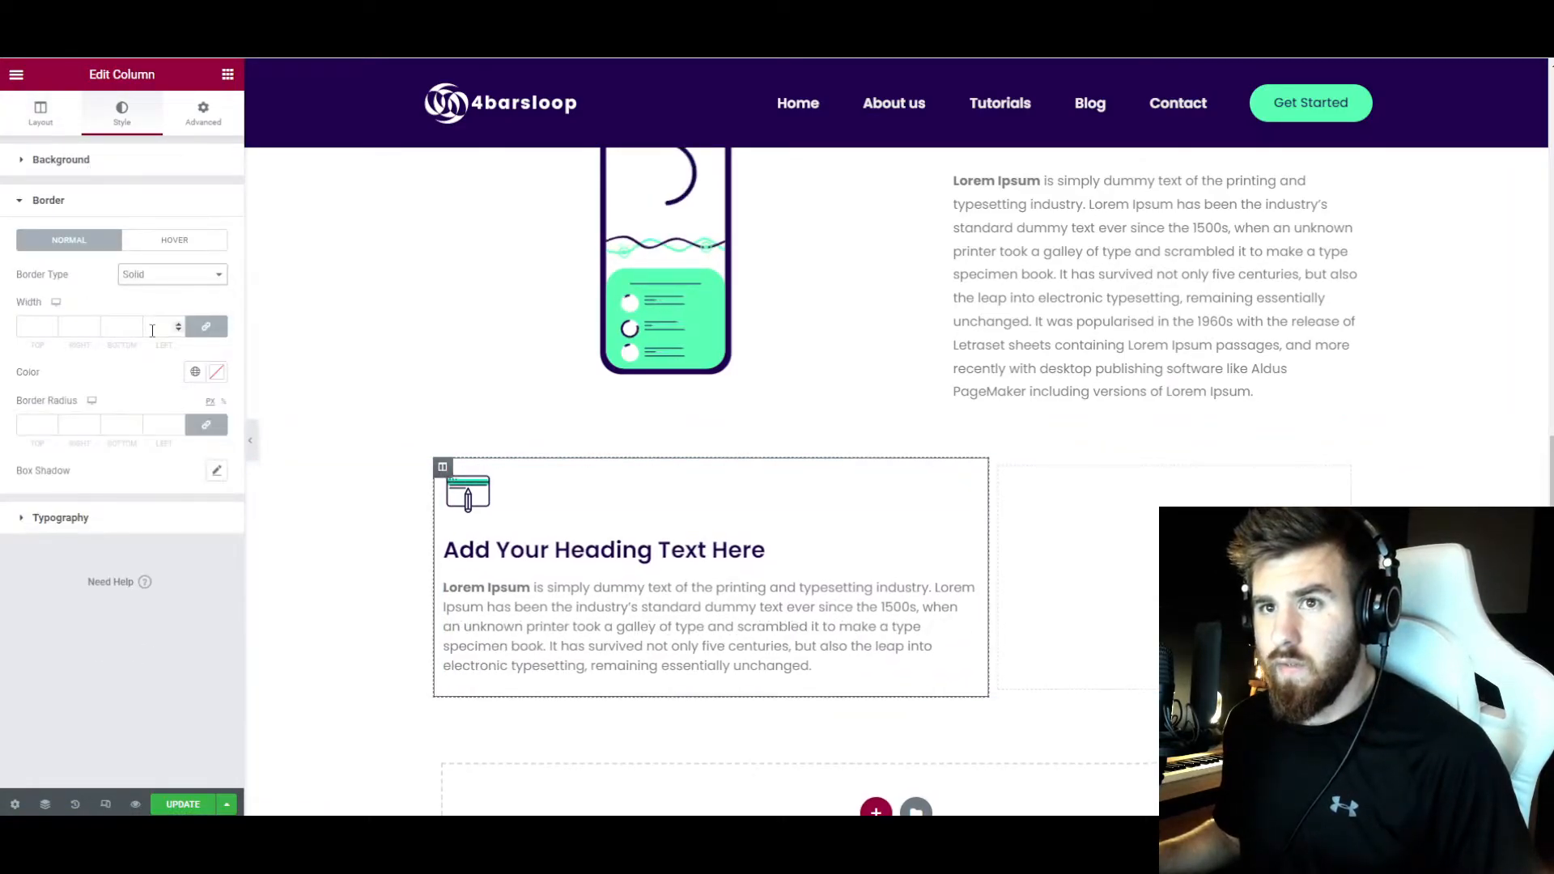
pyautogui.click(216, 372)
pyautogui.click(110, 378)
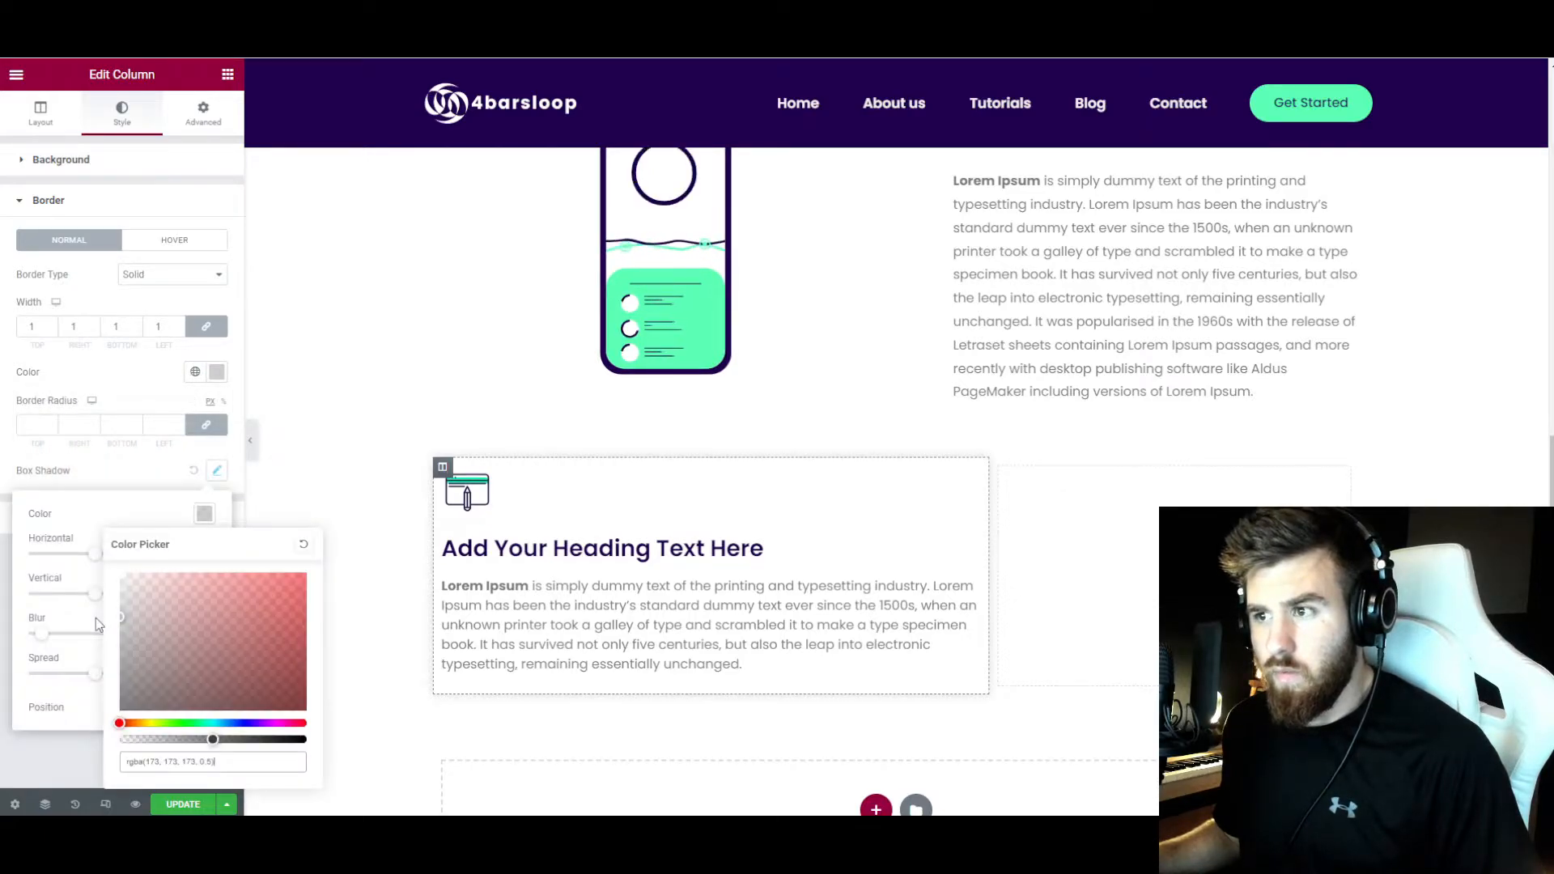
pyautogui.click(96, 619)
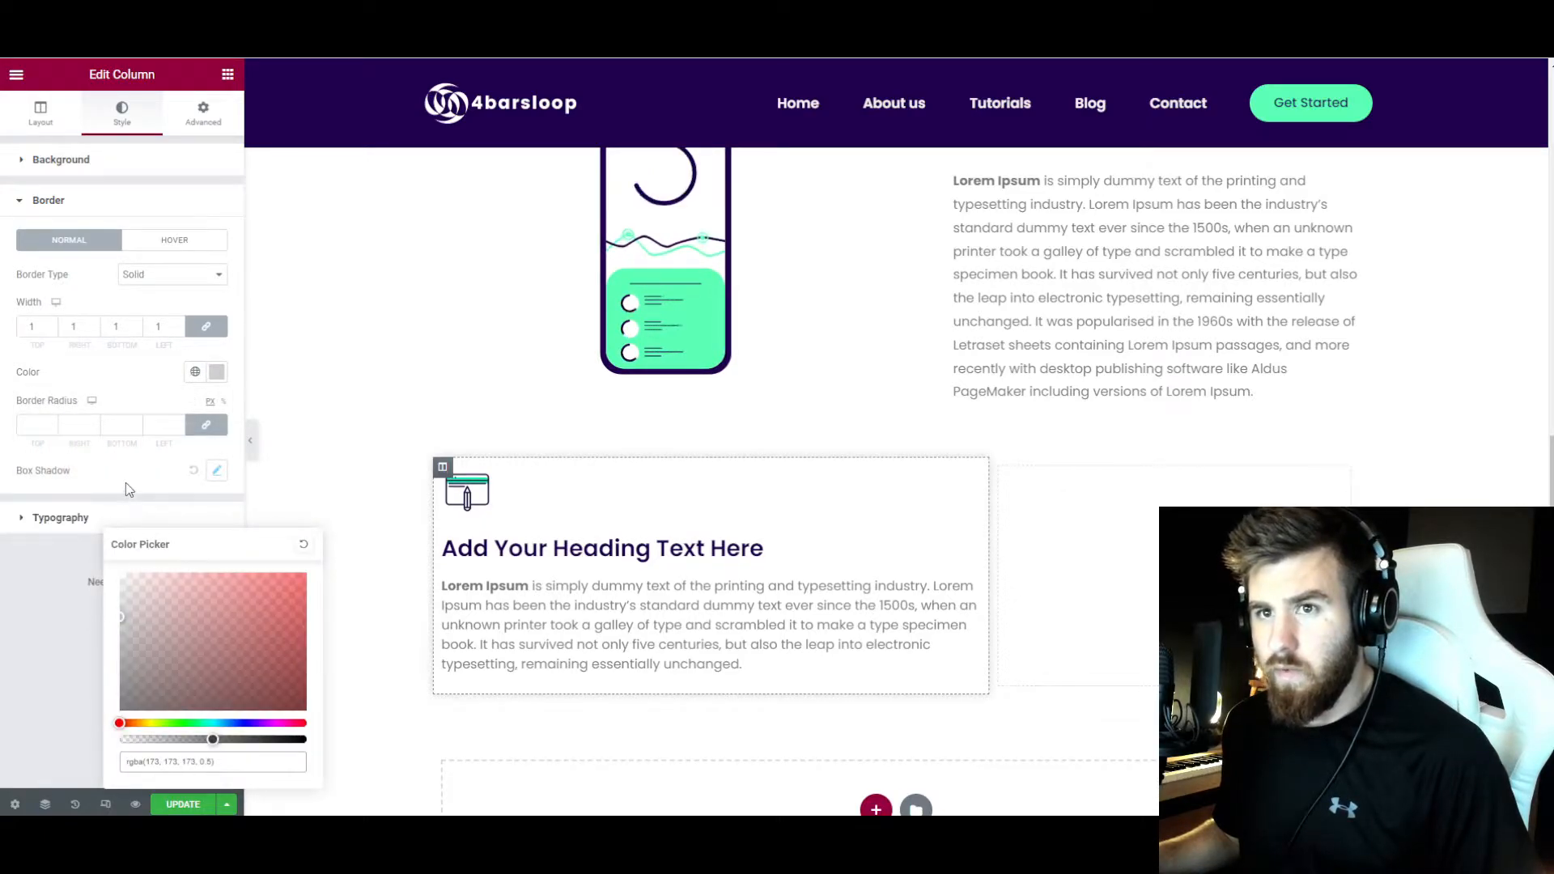
# - Set the card column's padding to 25 px on all sides
pyautogui.click(203, 113)
pyautogui.click(159, 288)
pyautogui.write('25')
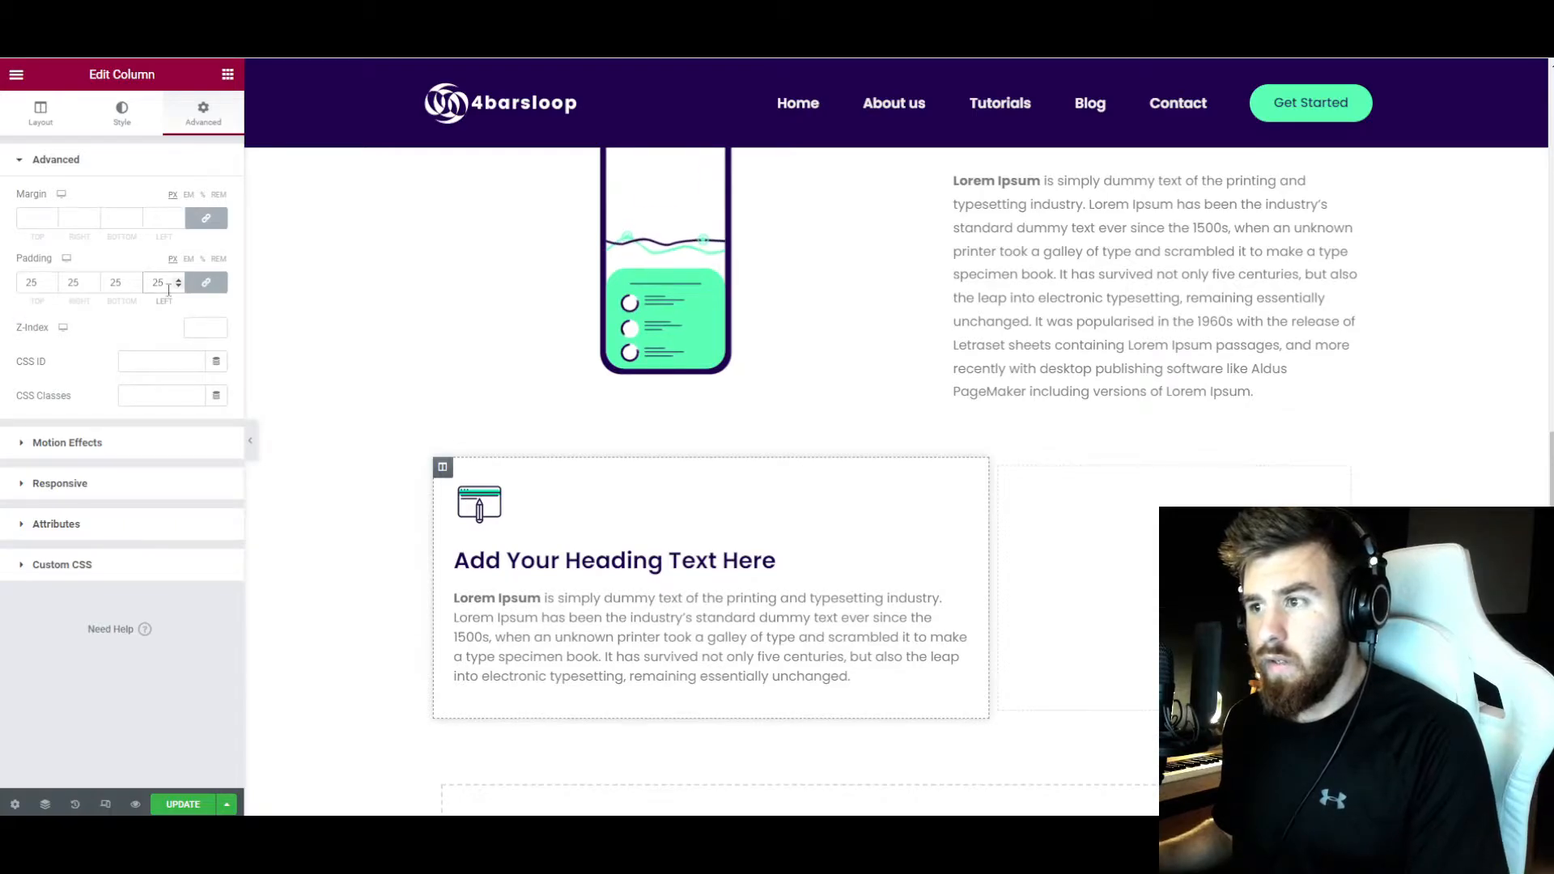
# - Set the card section's top and bottom padding to 20 px
pyautogui.click(896, 447)
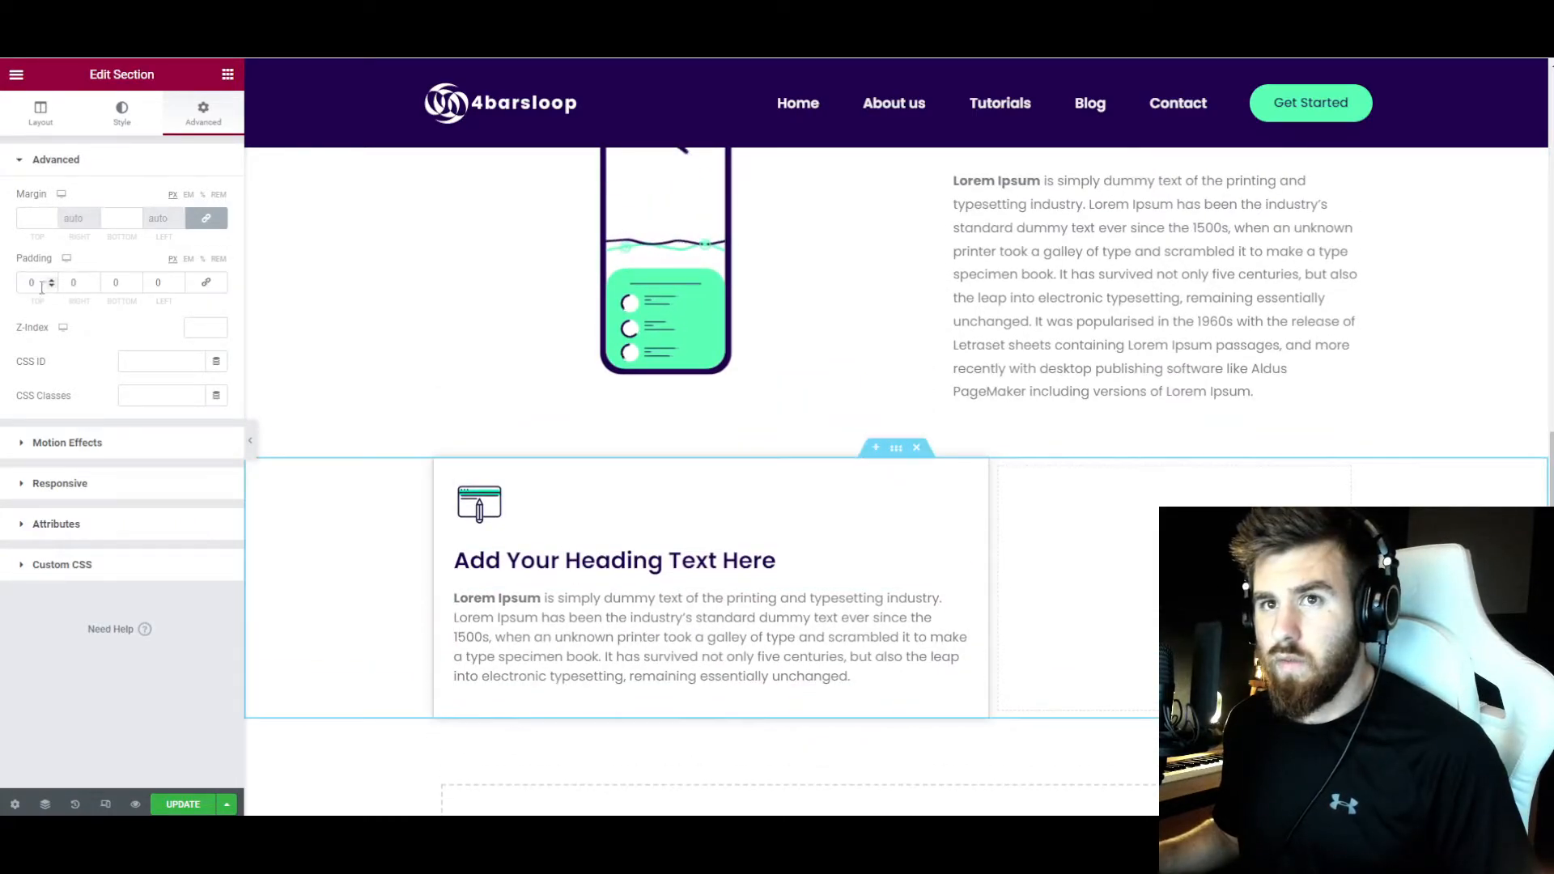
pyautogui.write('20')
pyautogui.doubleClick(115, 282)
pyautogui.write('20')
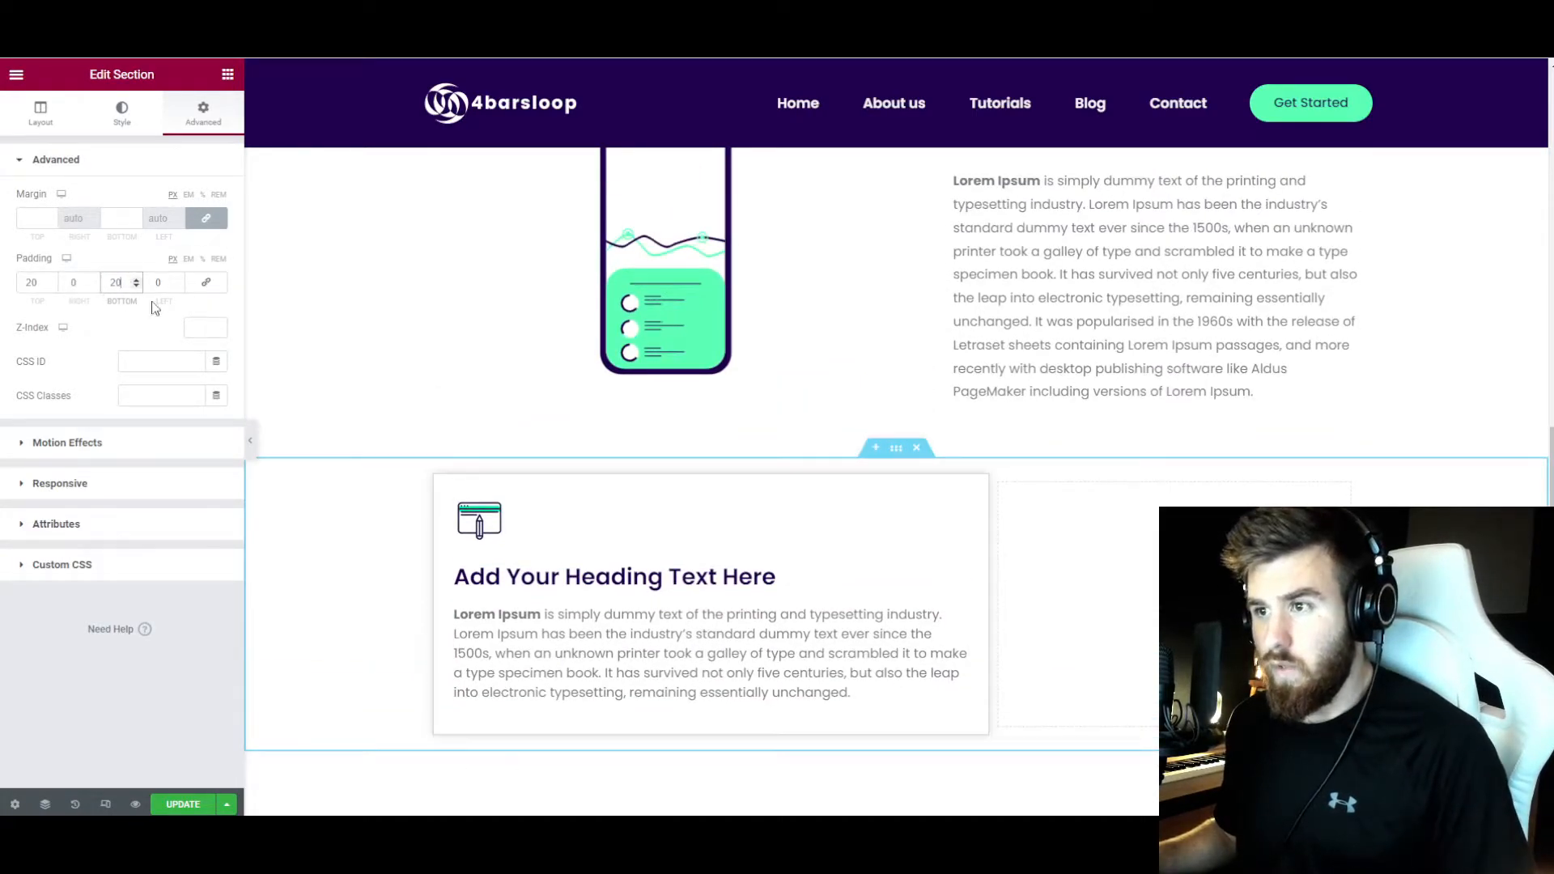
# - Duplicate the card section and swap the copy's columns so its card sits on the right
pyautogui.scroll(-1, 604, 492)
pyautogui.rightClick(896, 364)
pyautogui.click(910, 409)
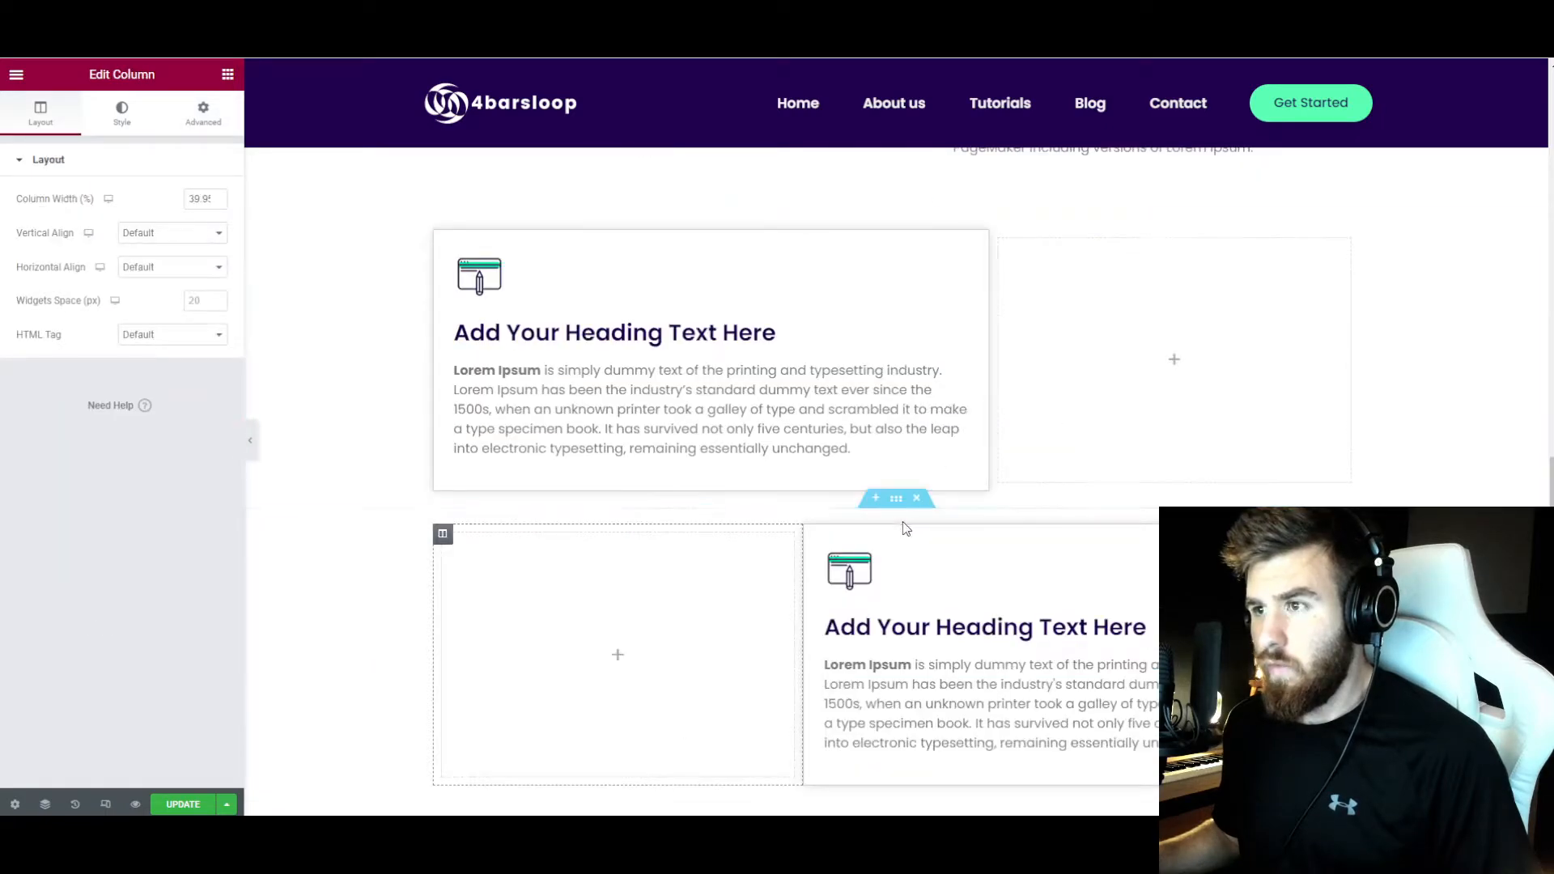
# - Duplicate the second card section and swap the new copy's columns so its card sits on the left
pyautogui.rightClick(901, 511)
pyautogui.click(918, 539)
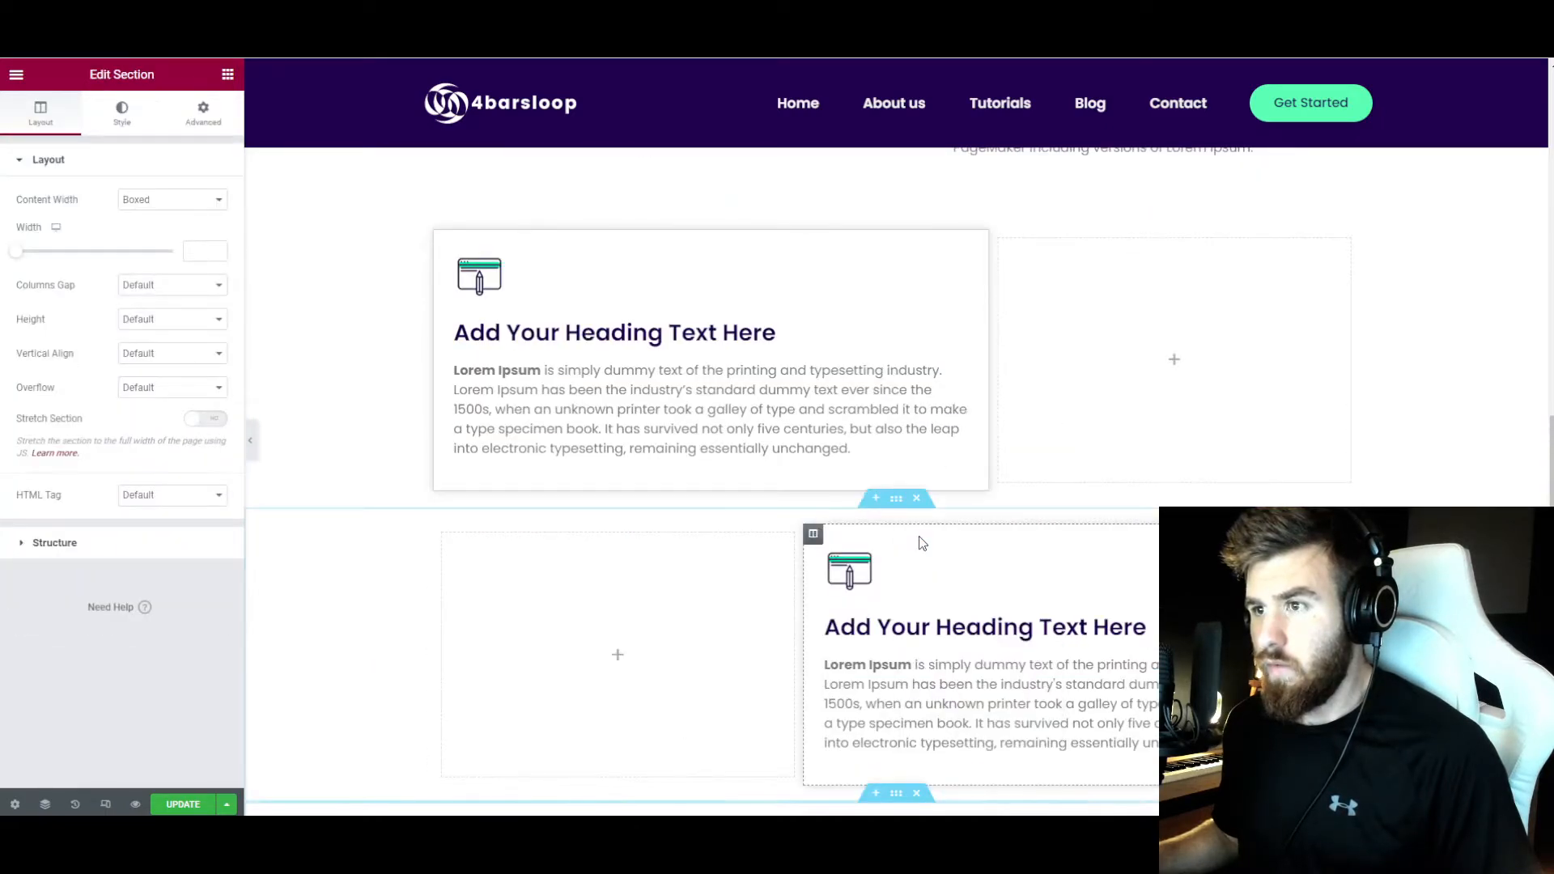
pyautogui.moveTo(442, 503); pyautogui.dragTo(1096, 531)
# - Replace the second card's icon with the browser window with gear and arrow from the media library
pyautogui.scroll(-4, 1004, 522)
pyautogui.click(884, 501)
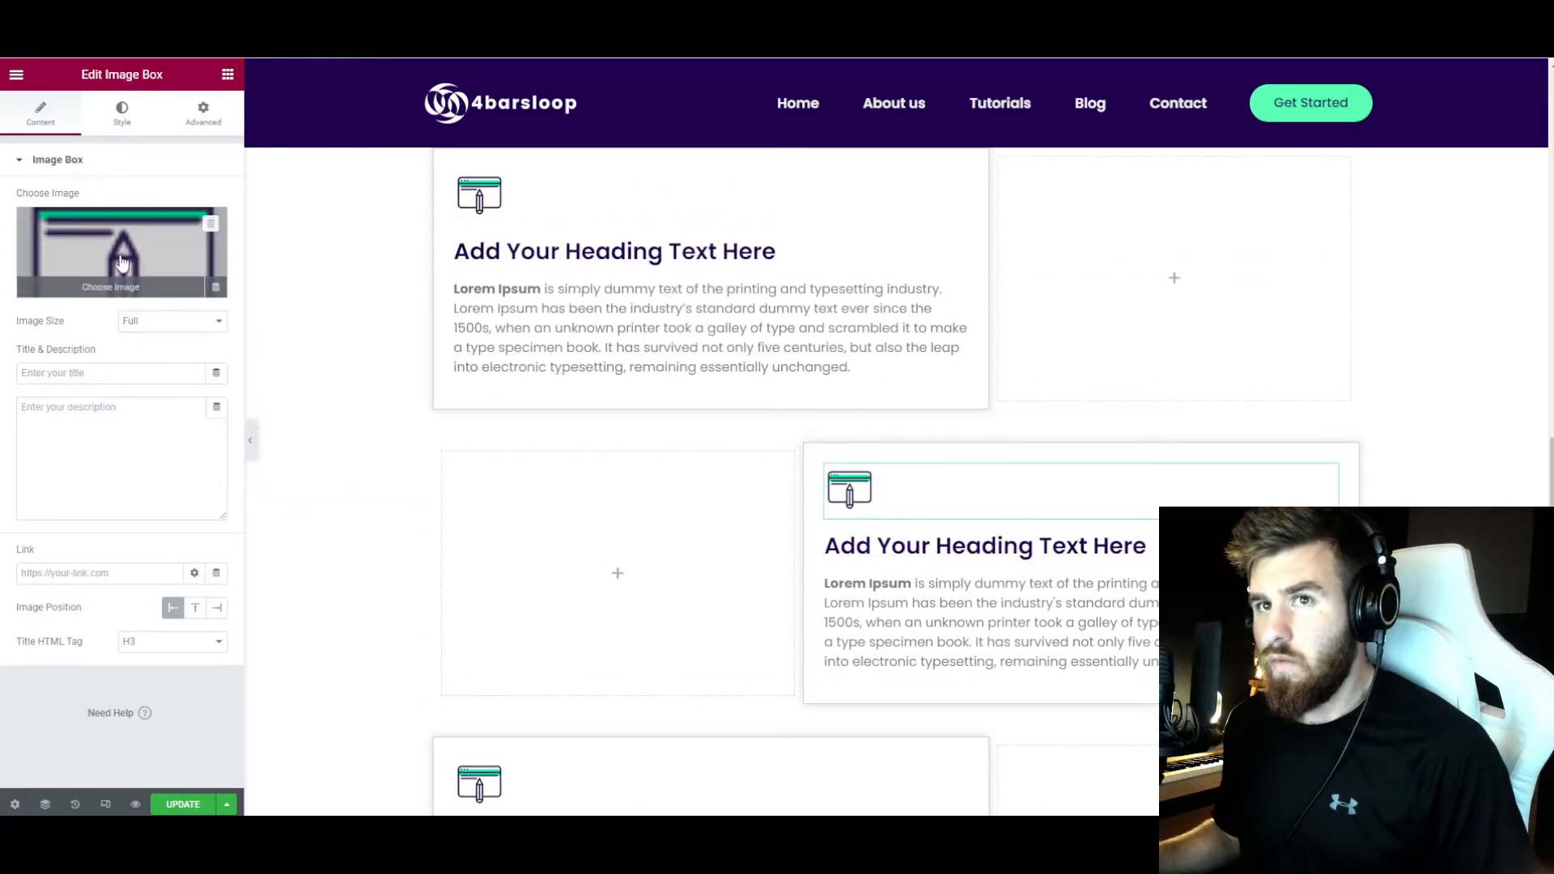
pyautogui.click(107, 293)
# - Replace the third card's icon with the three vertical sliders icon from the media library
pyautogui.scroll(-2, 577, 606)
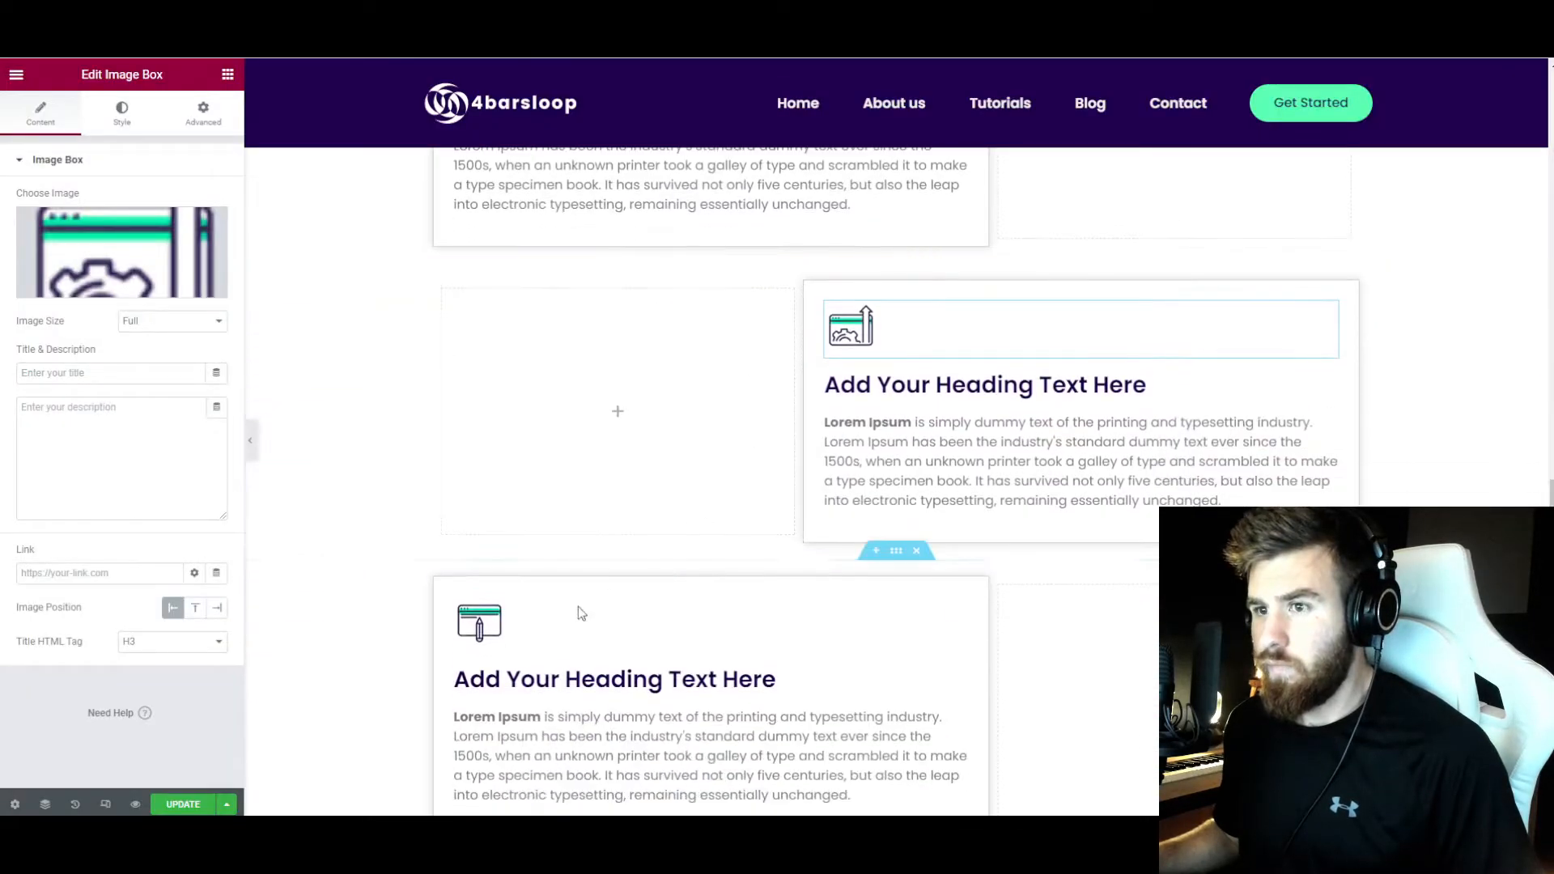
pyautogui.click(507, 628)
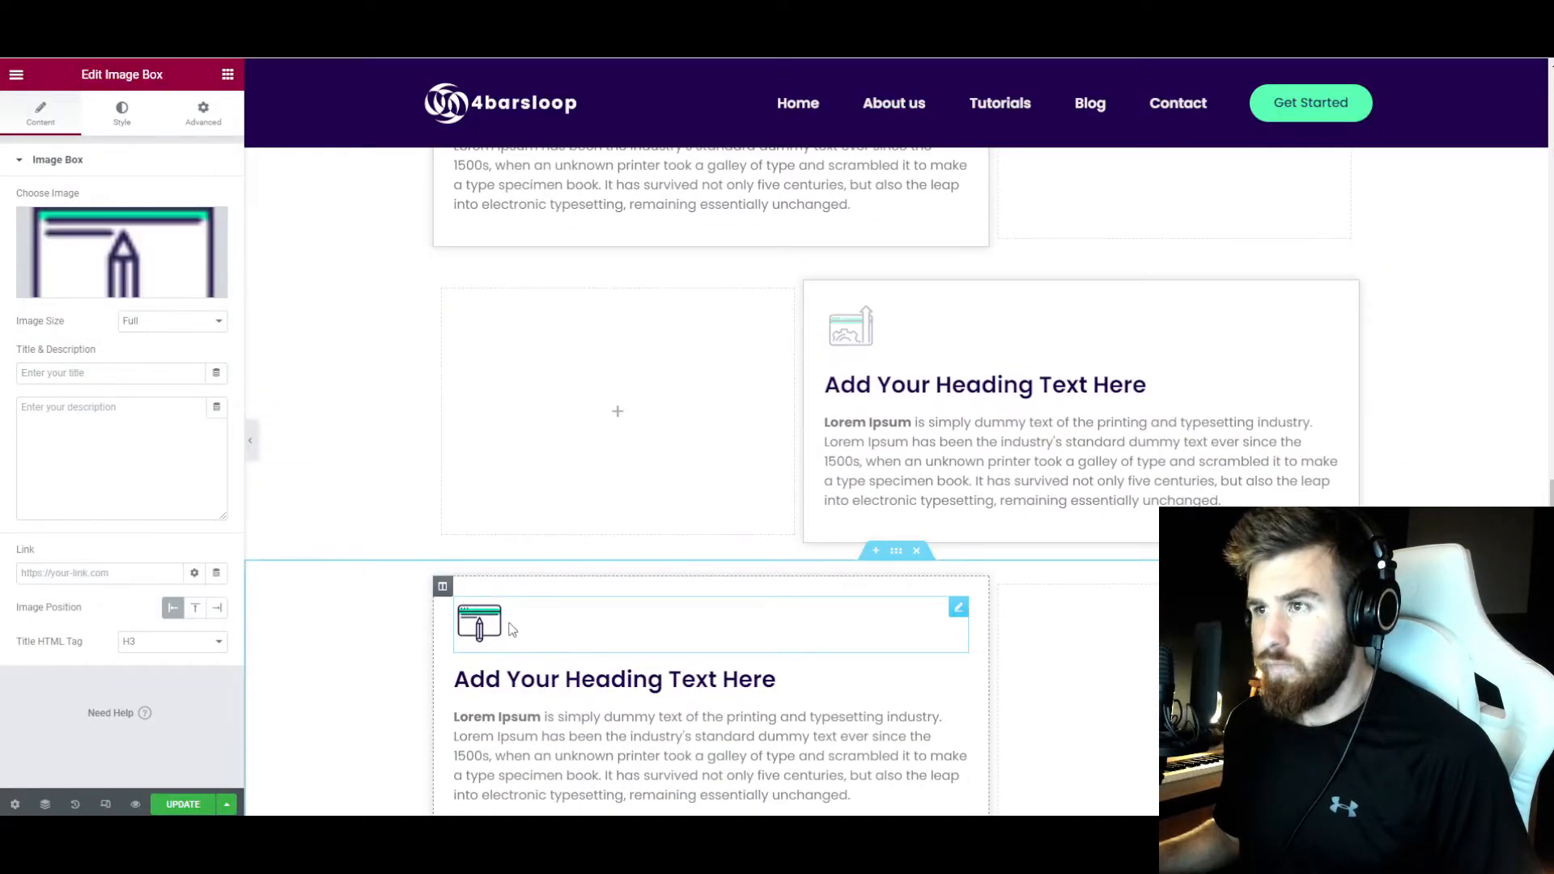
pyautogui.click(100, 263)
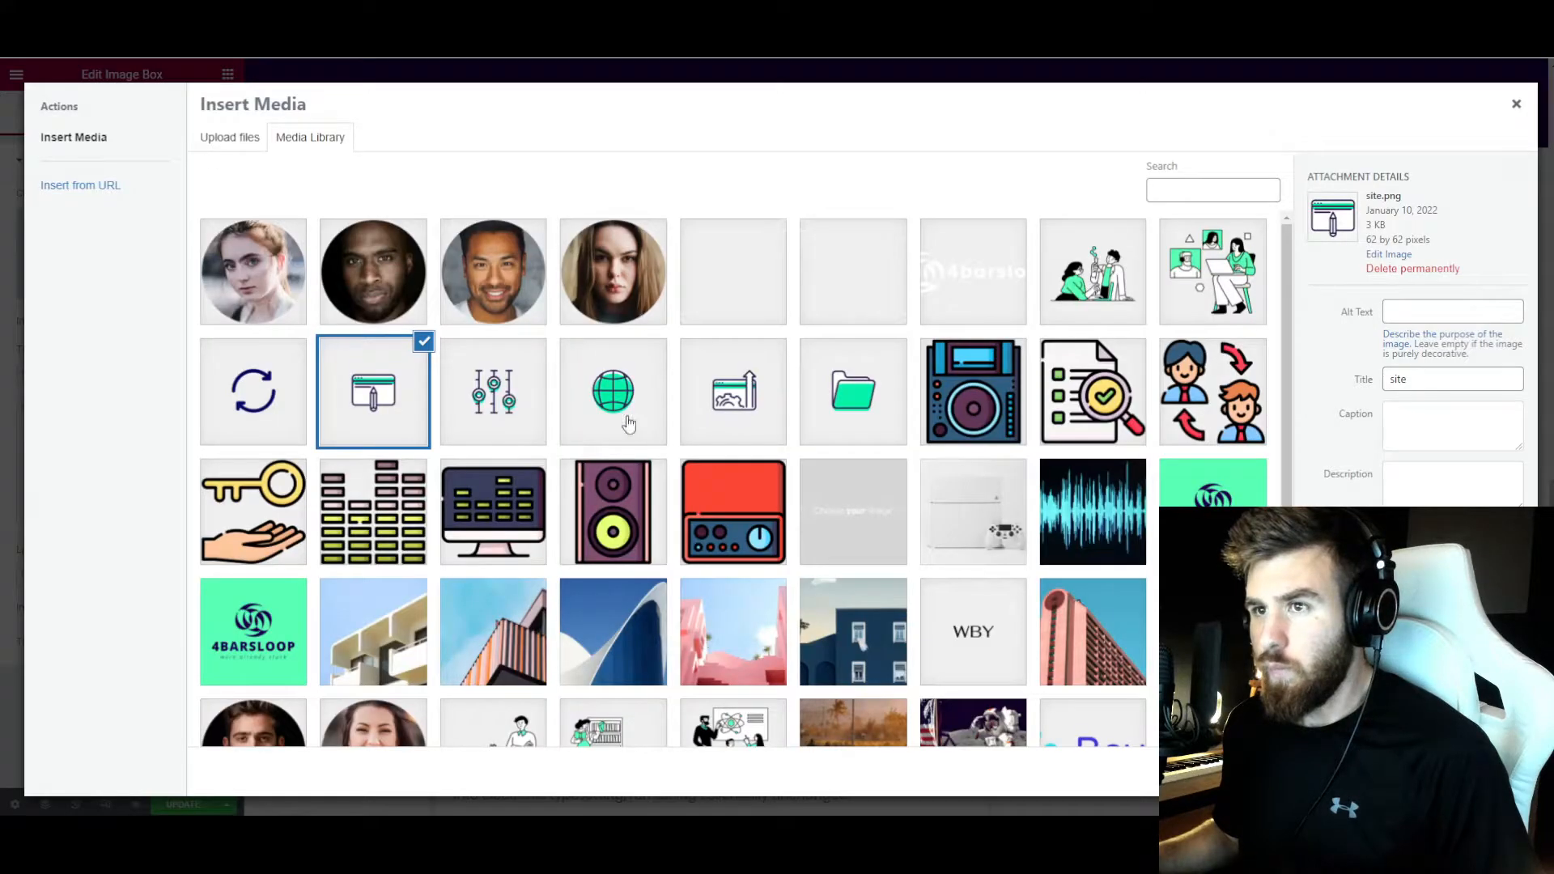
pyautogui.click(520, 420)
pyautogui.click(1483, 771)
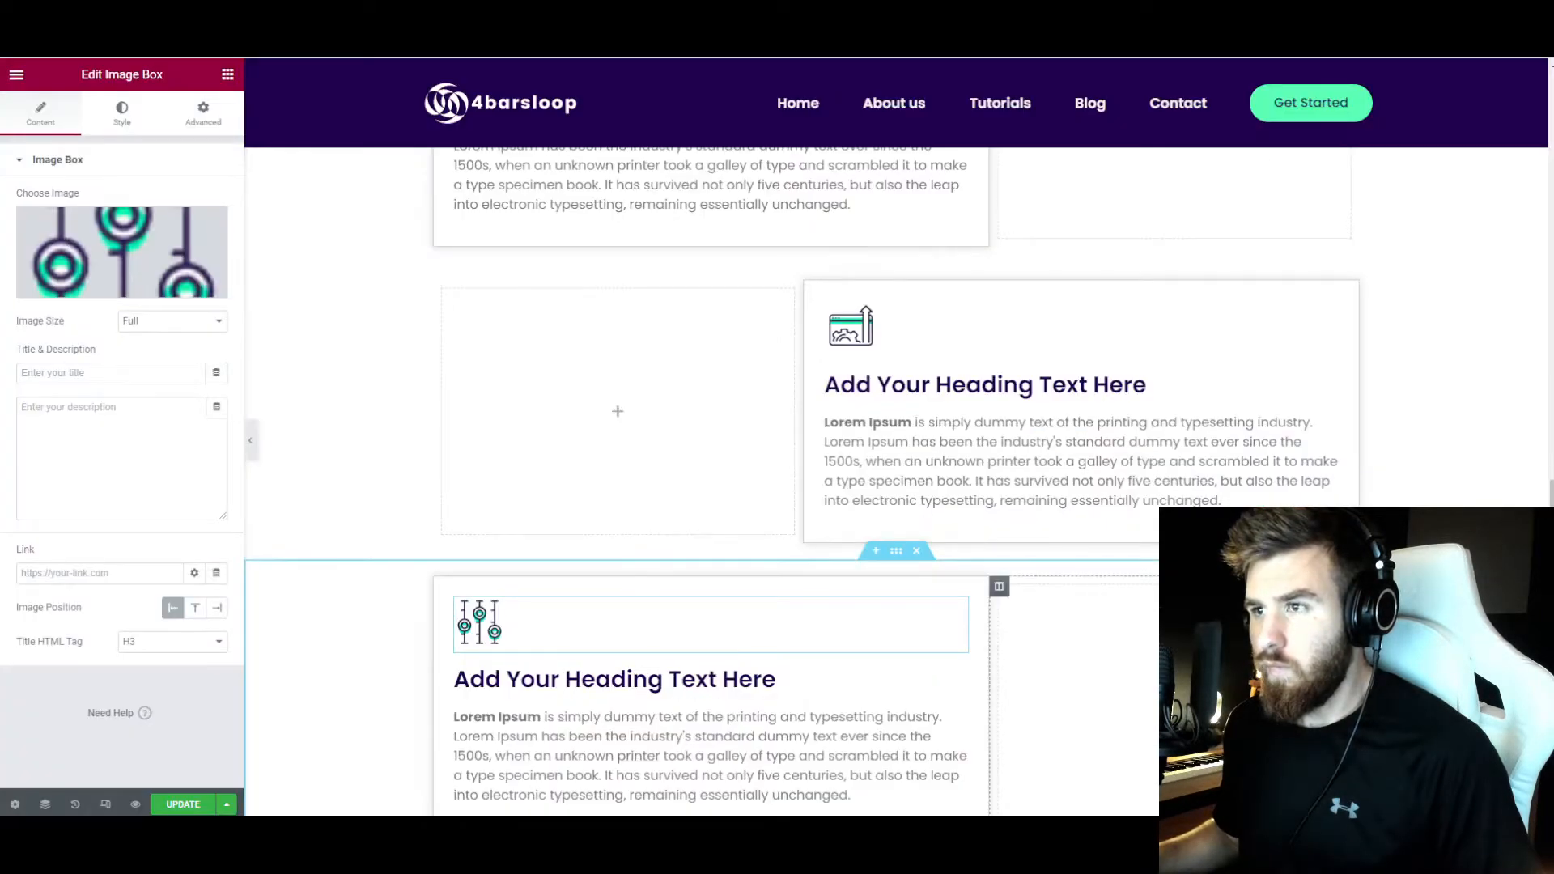
# - Review the alternating layout of the three icon cards down the page
pyautogui.scroll(3, 1114, 618)
pyautogui.scroll(3, 1100, 608)
pyautogui.scroll(-2, 1100, 610)
pyautogui.scroll(3, 1101, 611)
pyautogui.scroll(-10, 1088, 587)
pyautogui.scroll(2, 1068, 550)
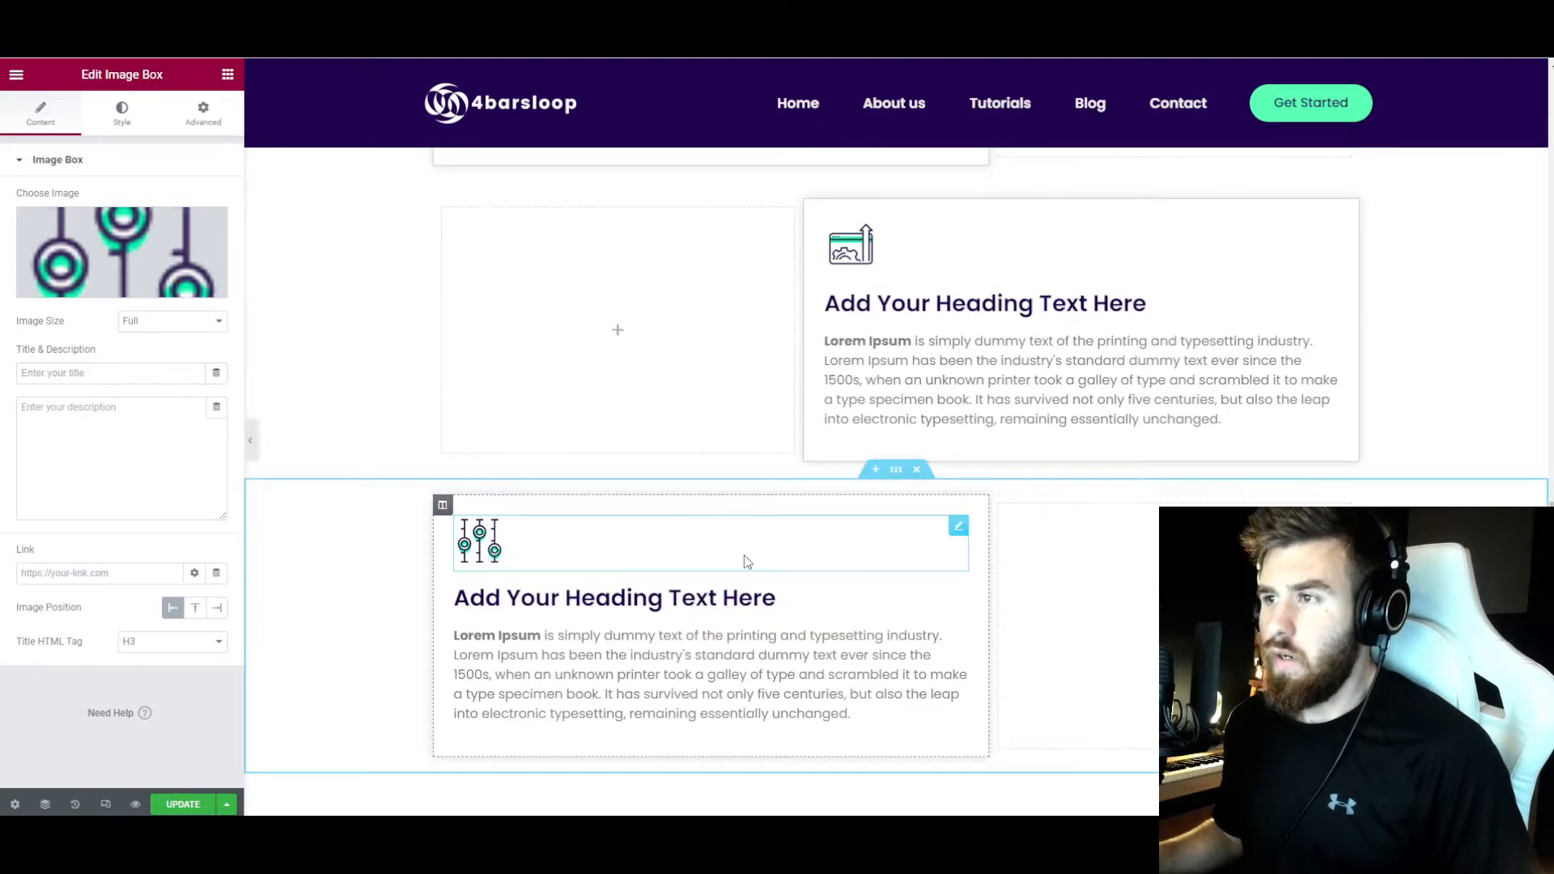
# - Add a single-column section below the third icon card and set its top and bottom padding to 5%
pyautogui.scroll(7, 753, 591)
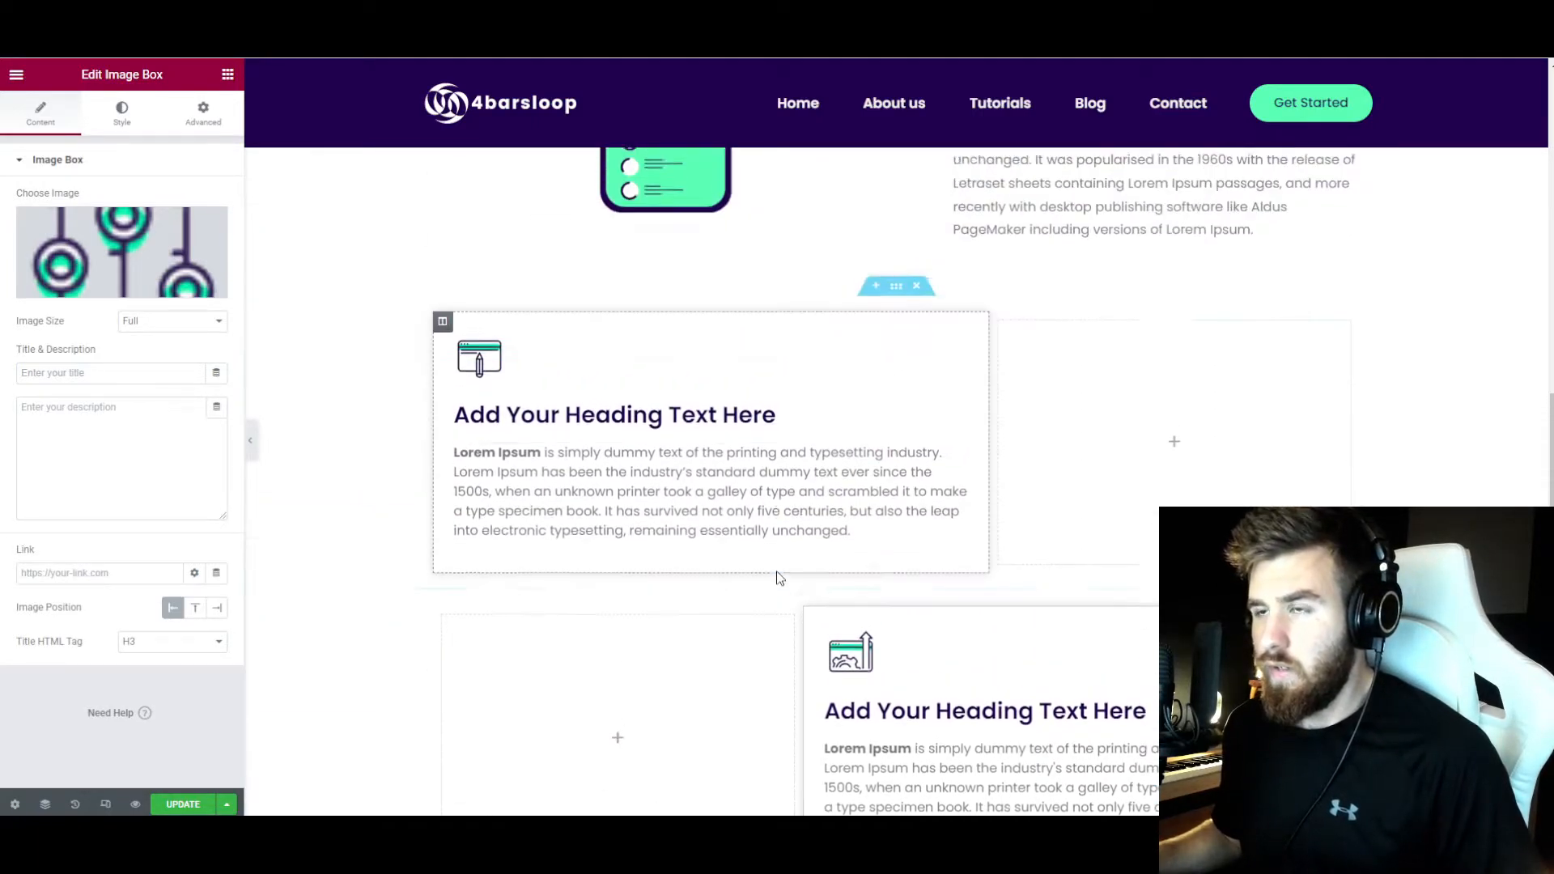
pyautogui.scroll(-10, 777, 576)
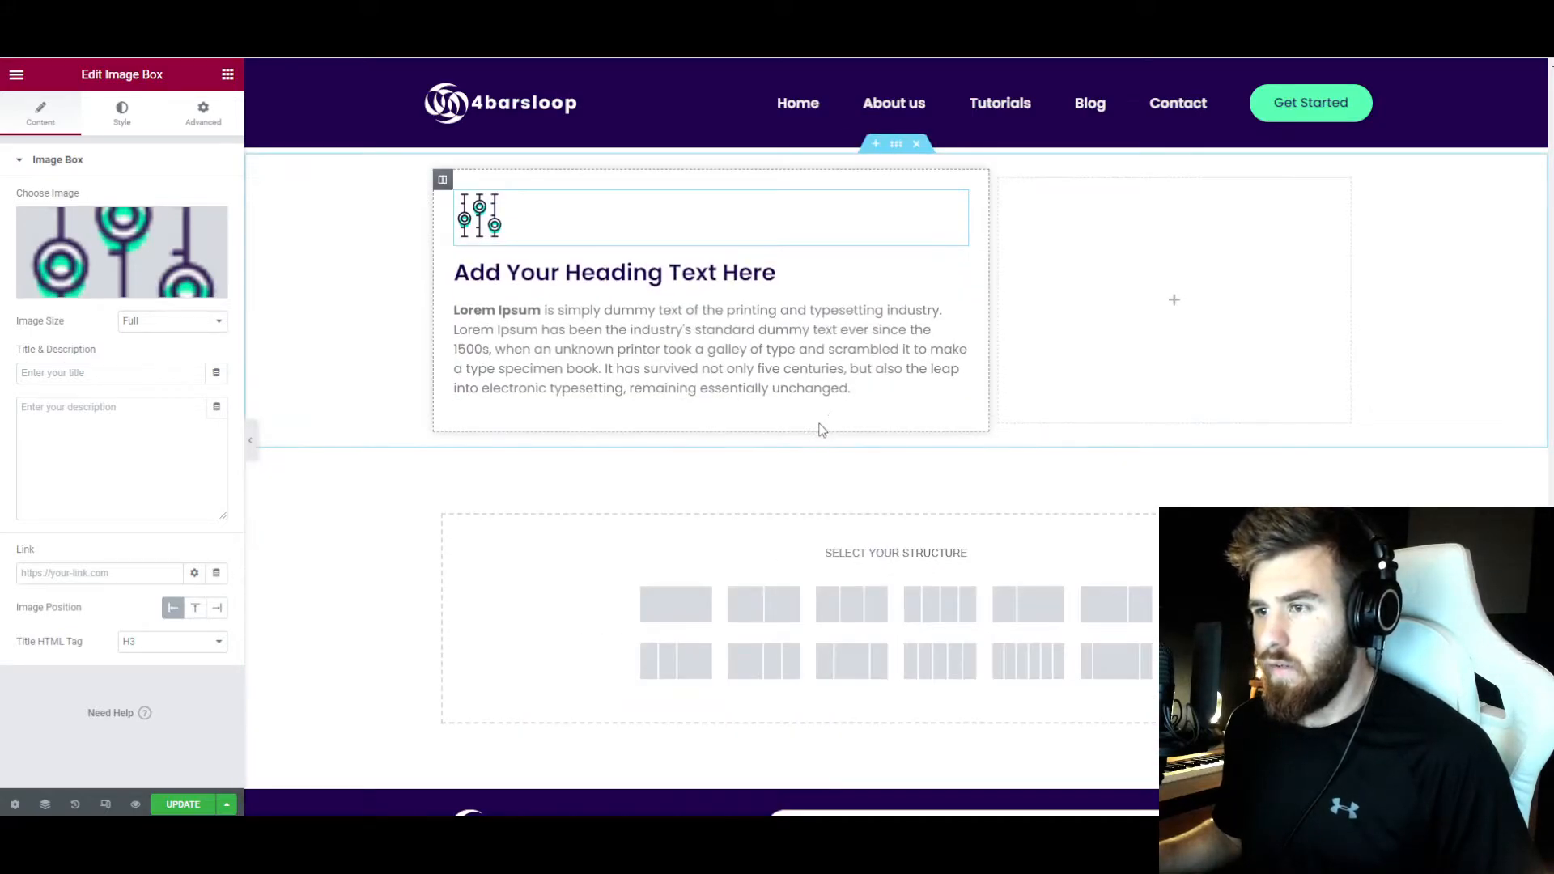
pyautogui.scroll(-1, 818, 453)
pyautogui.click(688, 530)
pyautogui.click(203, 112)
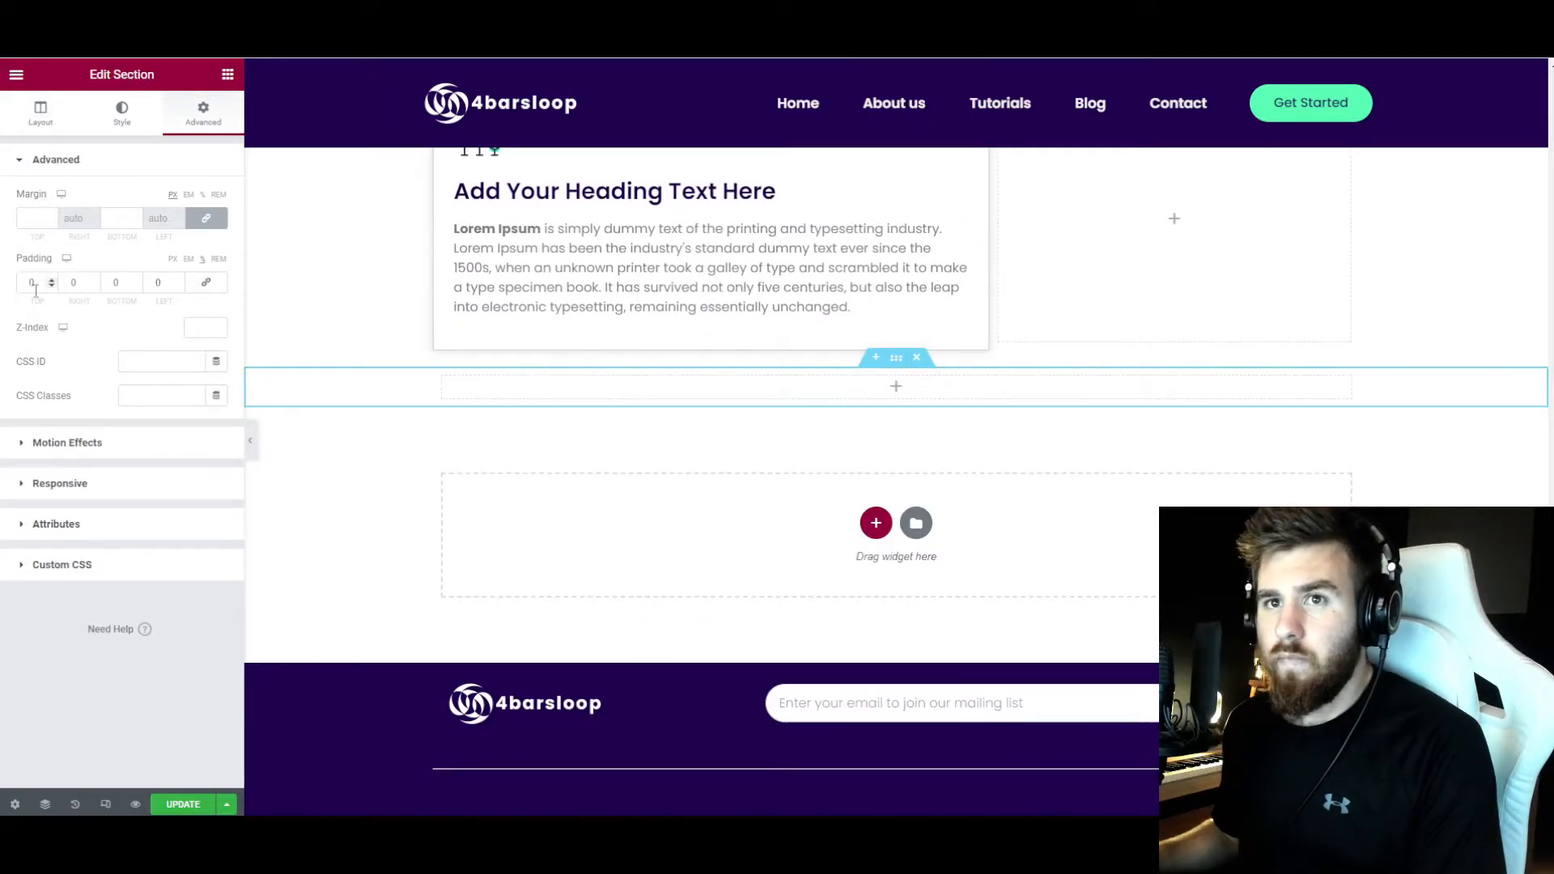
pyautogui.click(33, 281)
pyautogui.write('5')
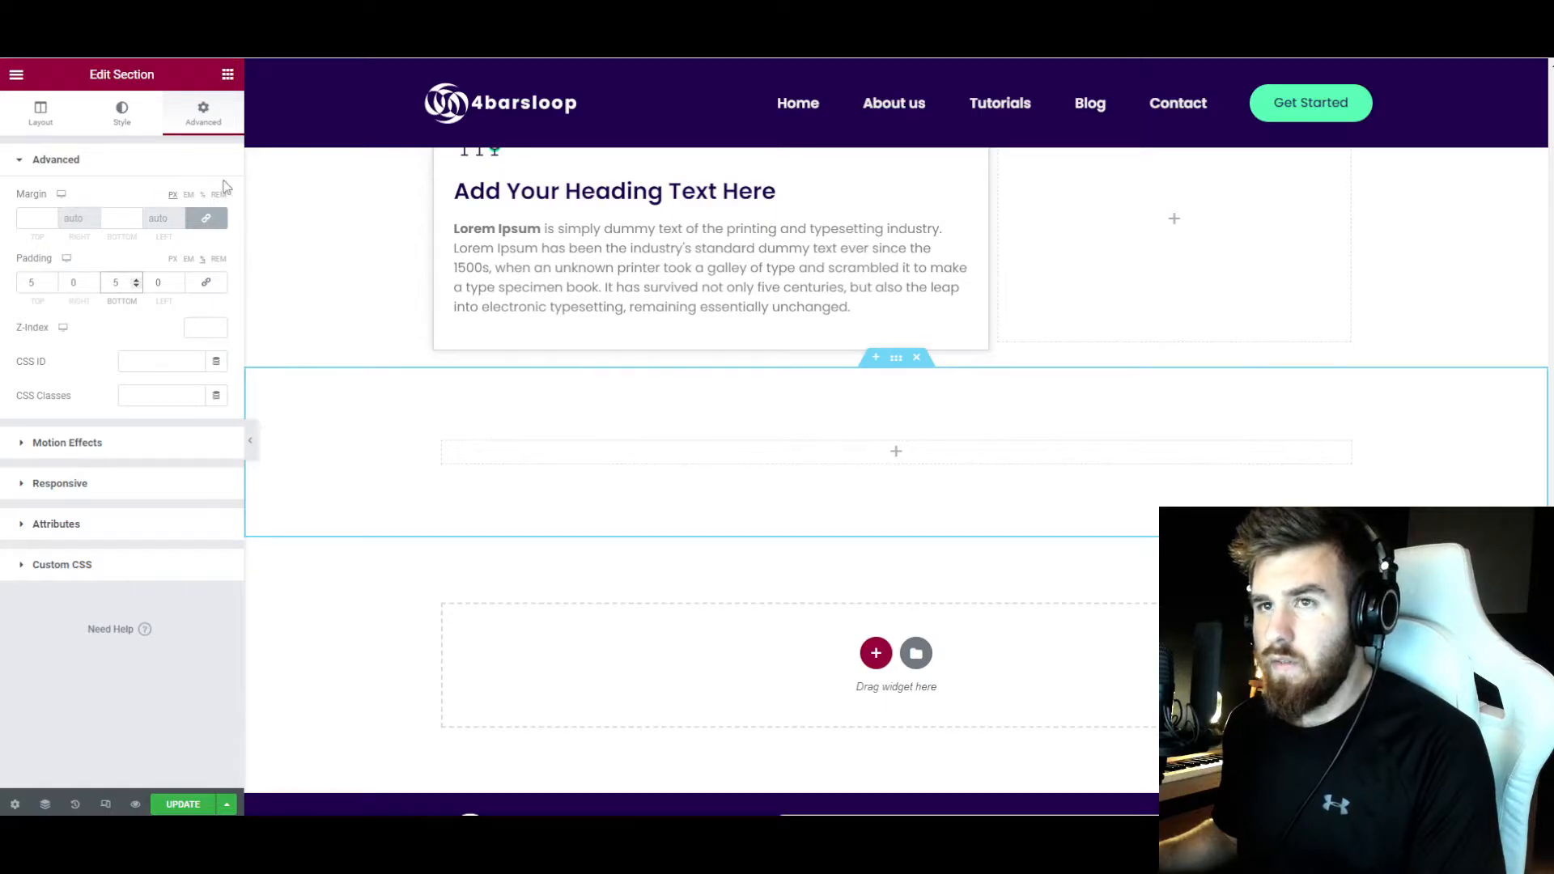
# - Add a Lottie widget to the new section and load lf30_editor_vmhge18y.json from the media library
pyautogui.click(227, 73)
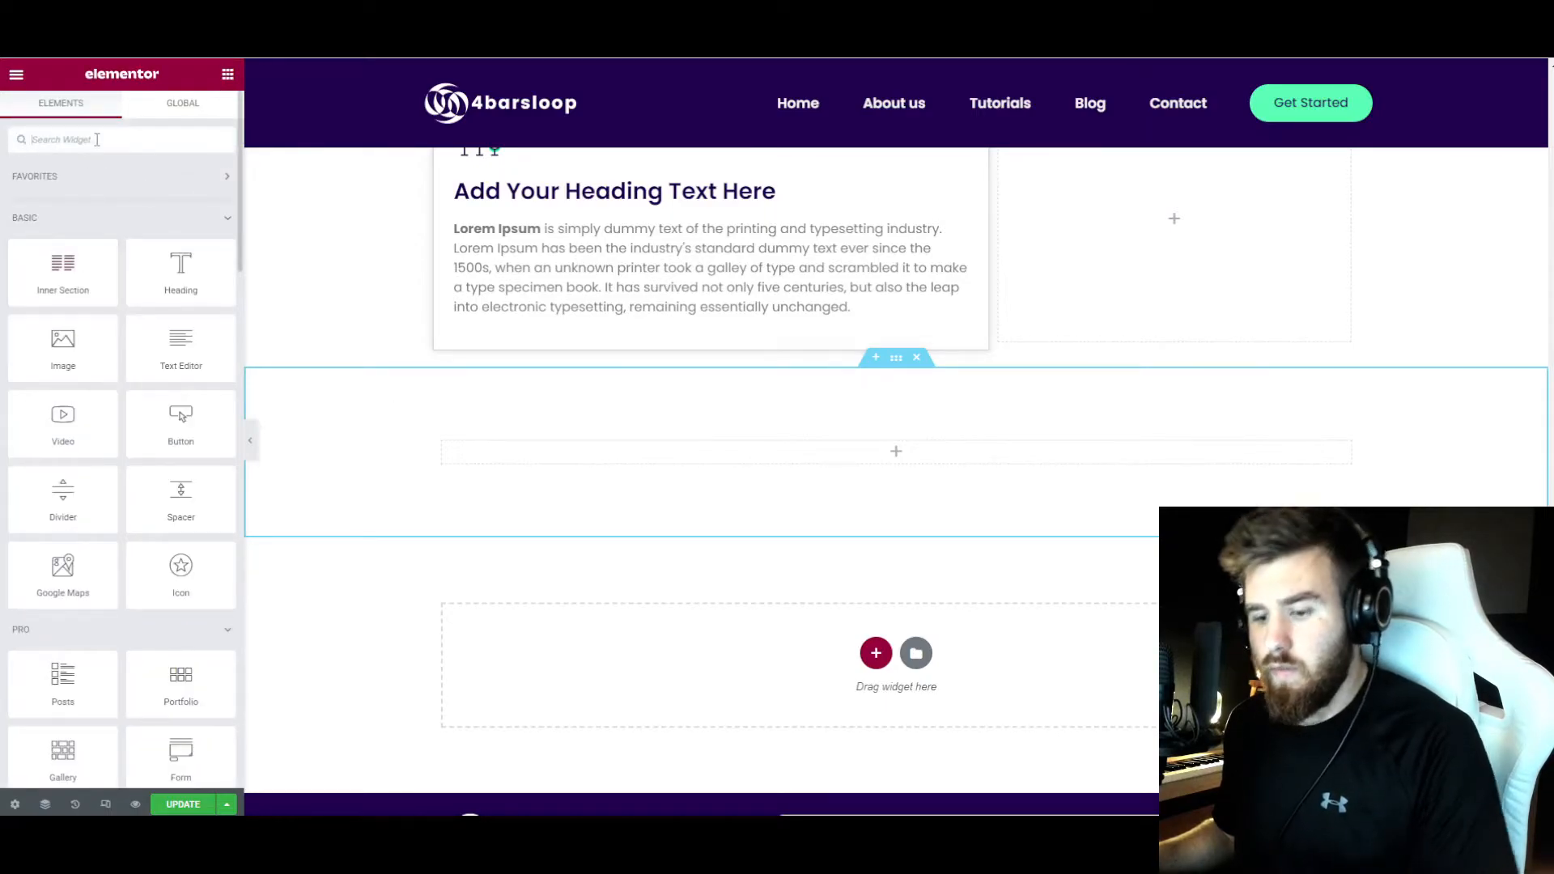
pyautogui.write('lot')
pyautogui.moveTo(77, 197); pyautogui.dragTo(777, 458)
pyautogui.click(105, 250)
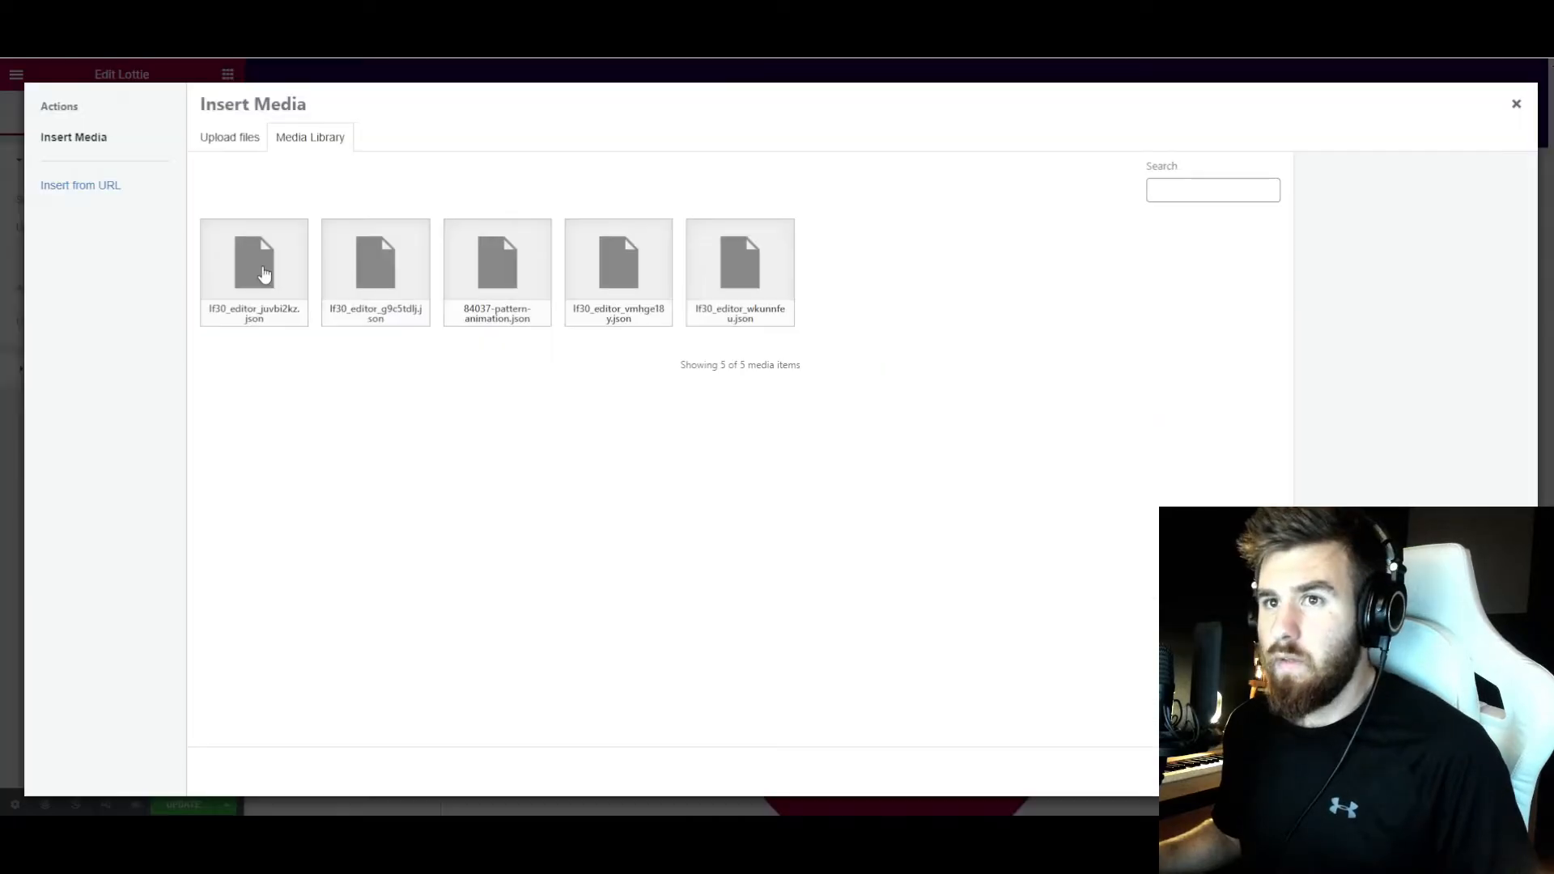
pyautogui.click(263, 274)
pyautogui.click(623, 311)
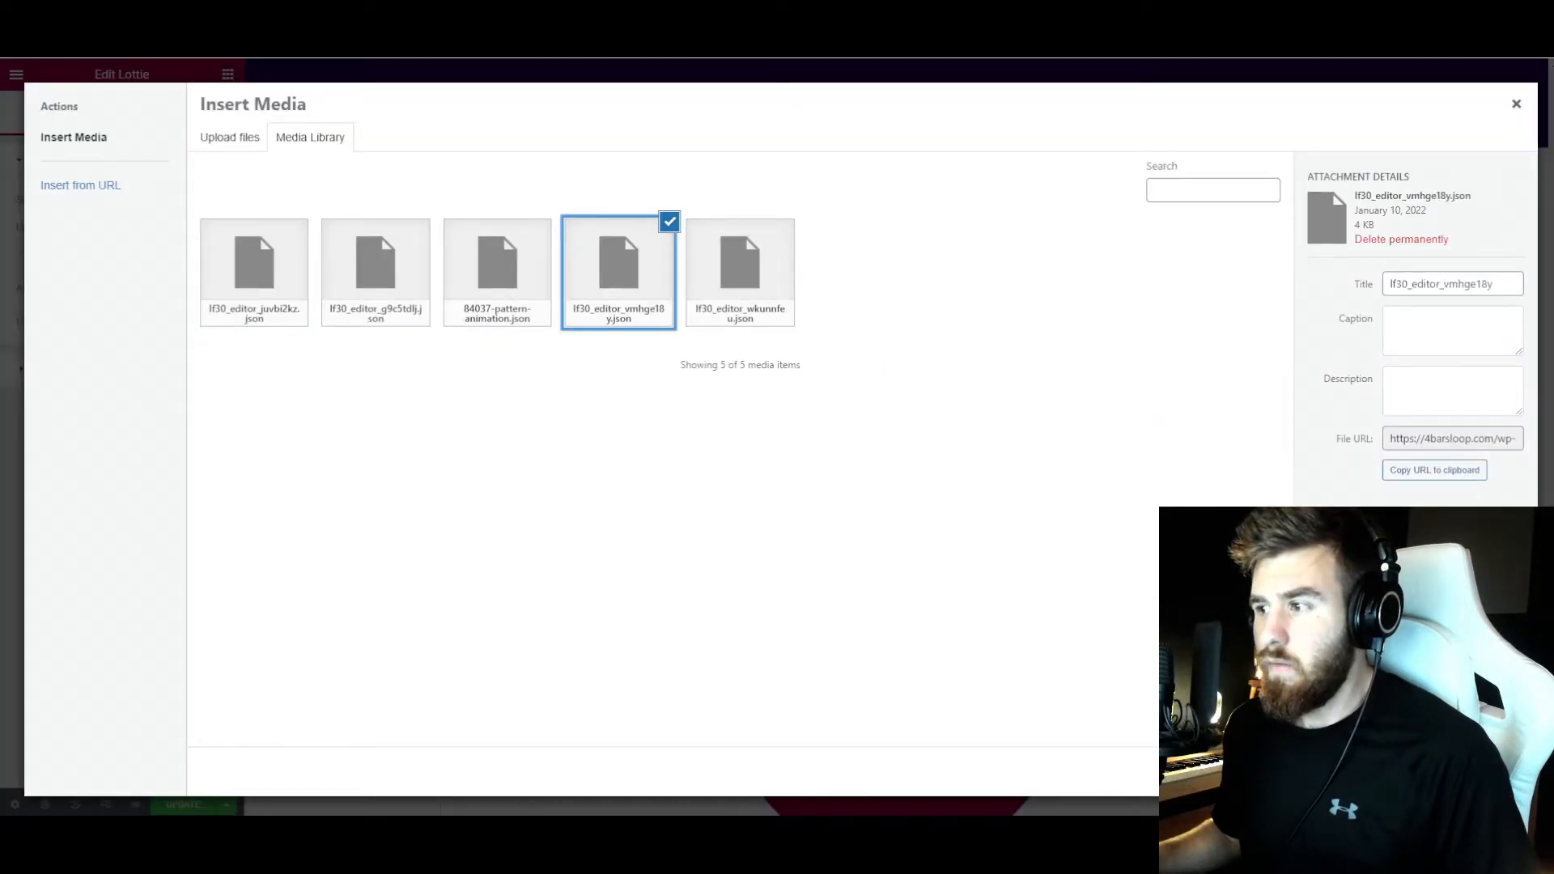
pyautogui.click(1487, 771)
# - Give the Lottie icon's section a classic background in the Accent global color
pyautogui.scroll(-1, 1178, 441)
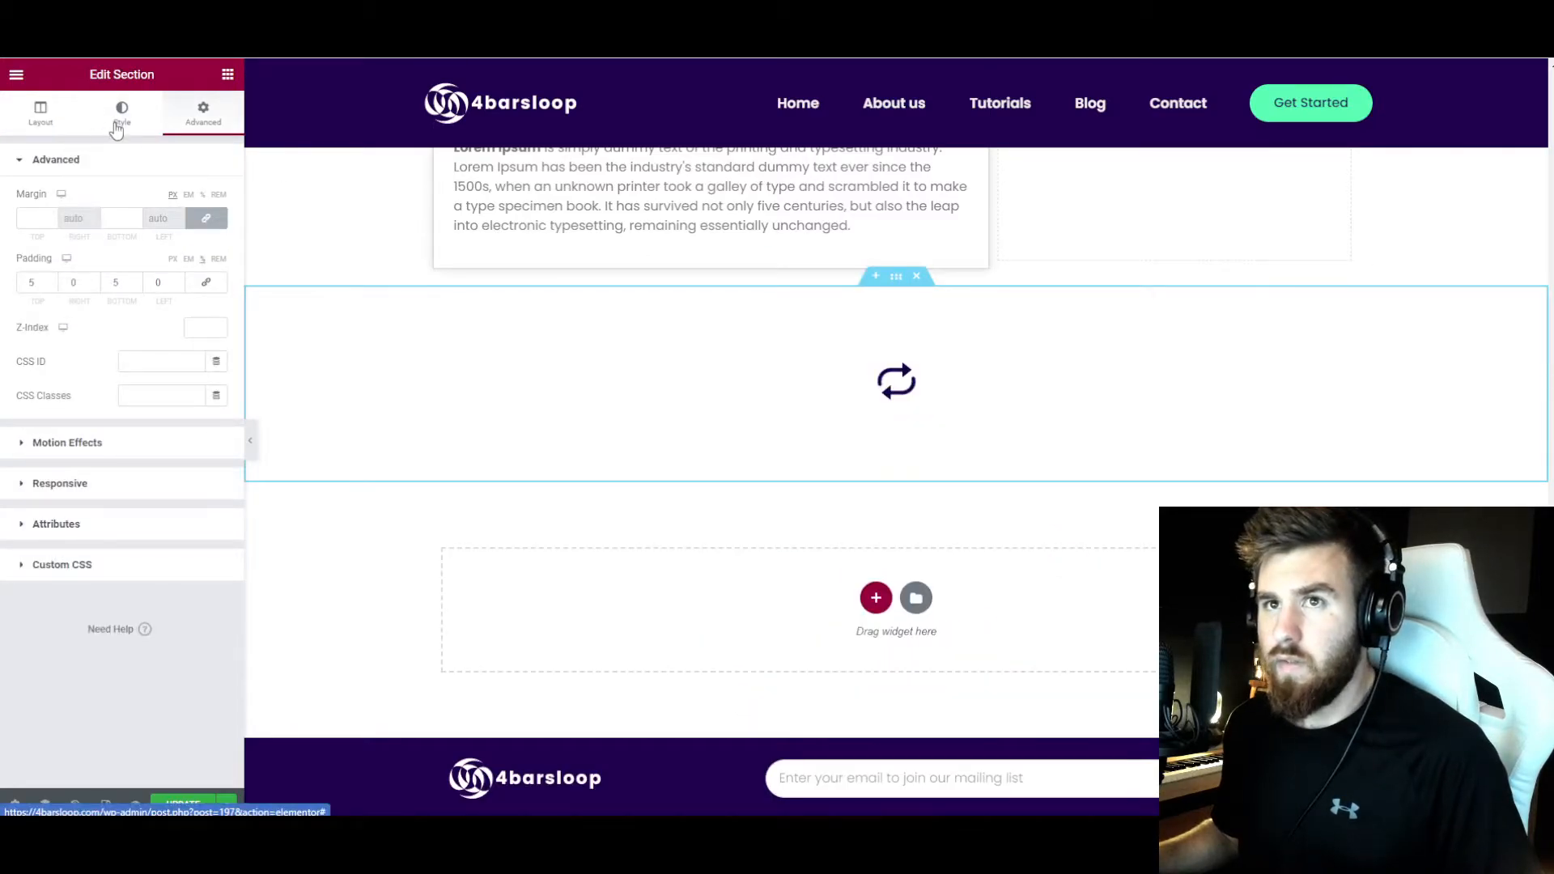
pyautogui.click(116, 130)
pyautogui.click(151, 234)
pyautogui.click(216, 267)
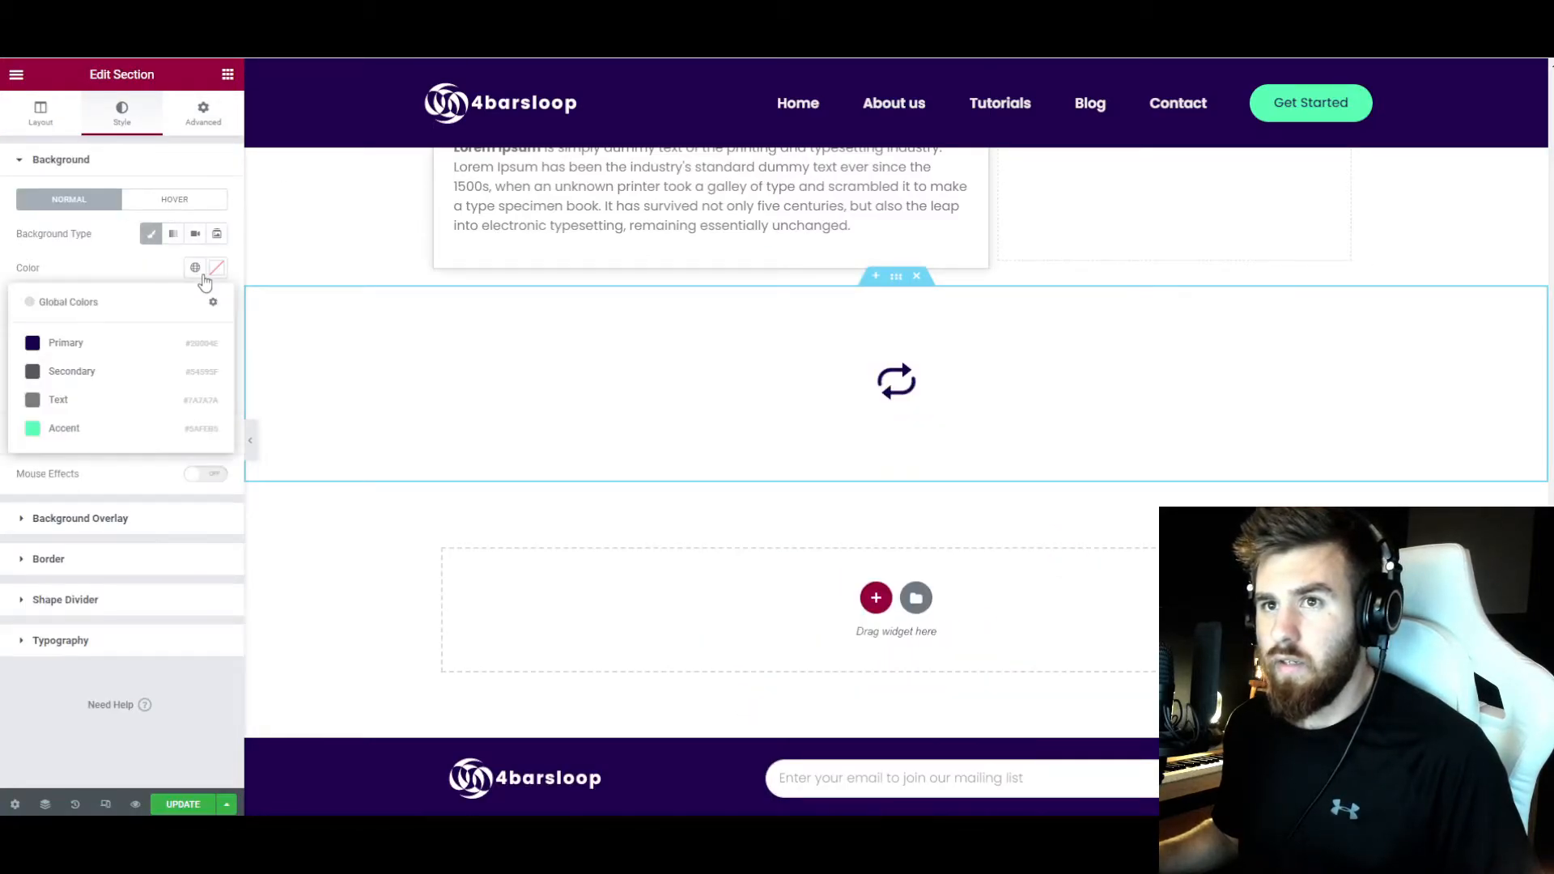
pyautogui.click(63, 428)
# - Add a centred heading below the Lottie icon and paste in the "No Worries About Being Stuck Anymore" call-to-action text
pyautogui.scroll(1, 882, 441)
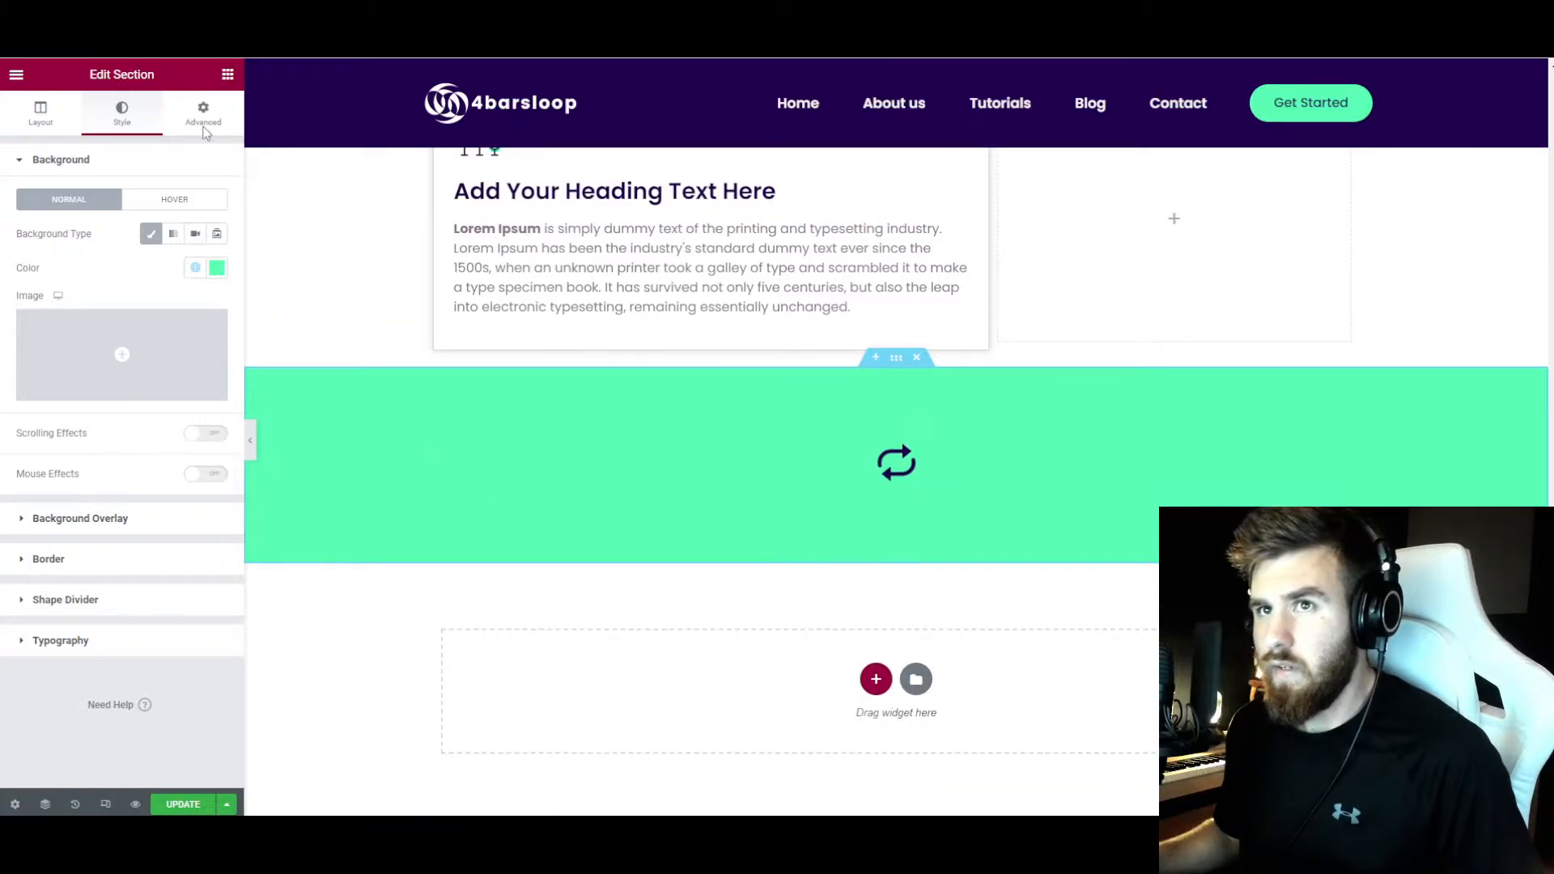
pyautogui.click(227, 76)
pyautogui.moveTo(175, 275); pyautogui.dragTo(795, 488)
pyautogui.click(173, 429)
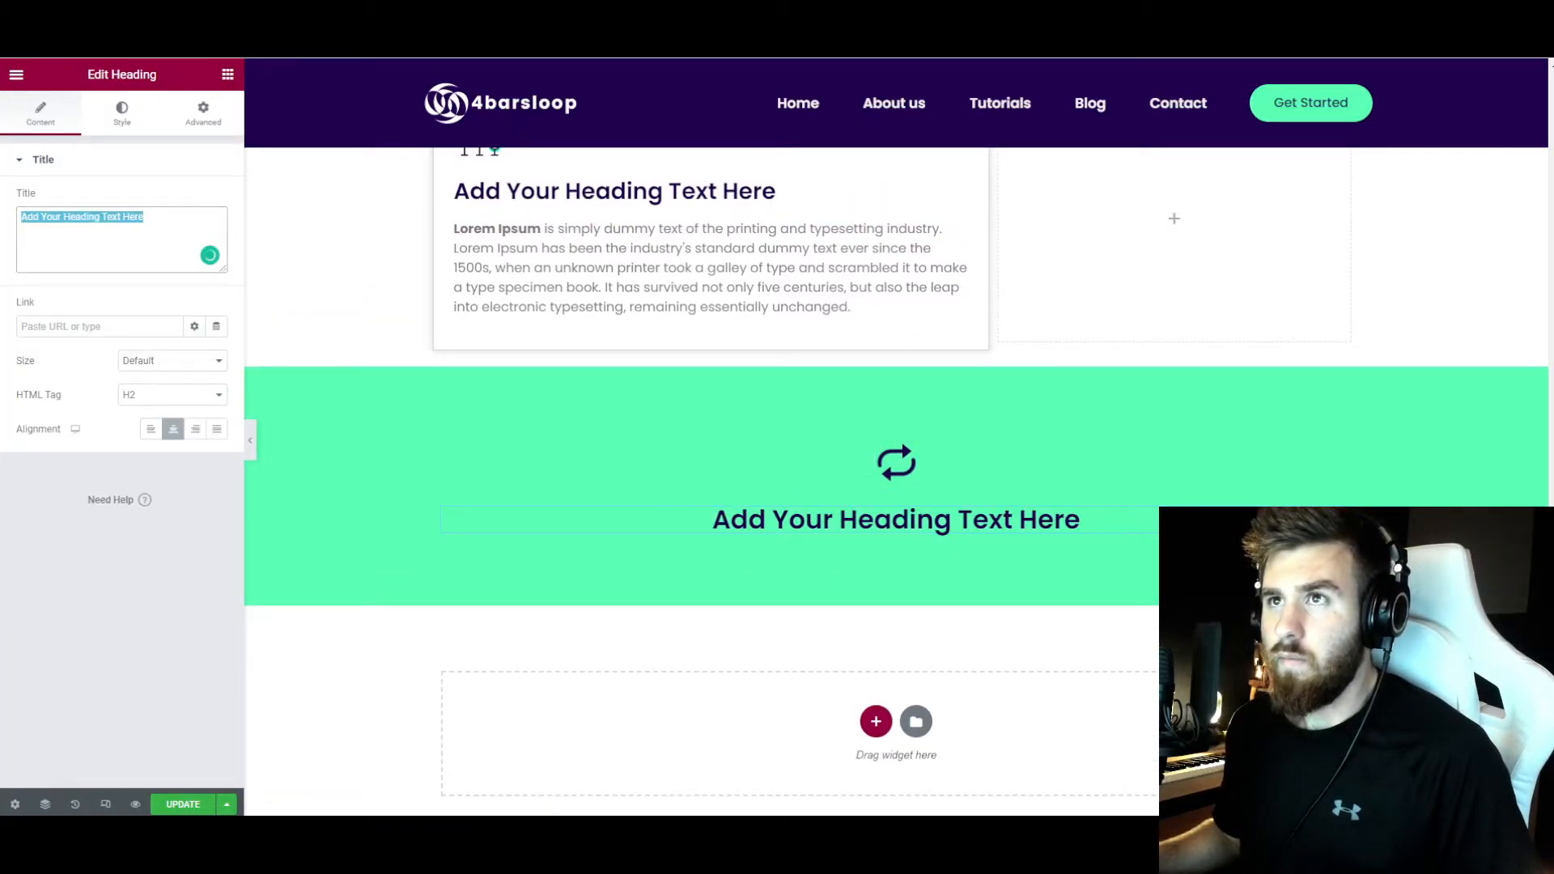
pyautogui.hotkey('ctrl', 'v')
# - Set the call-to-action heading's font size to 28 px
pyautogui.click(122, 113)
pyautogui.click(217, 233)
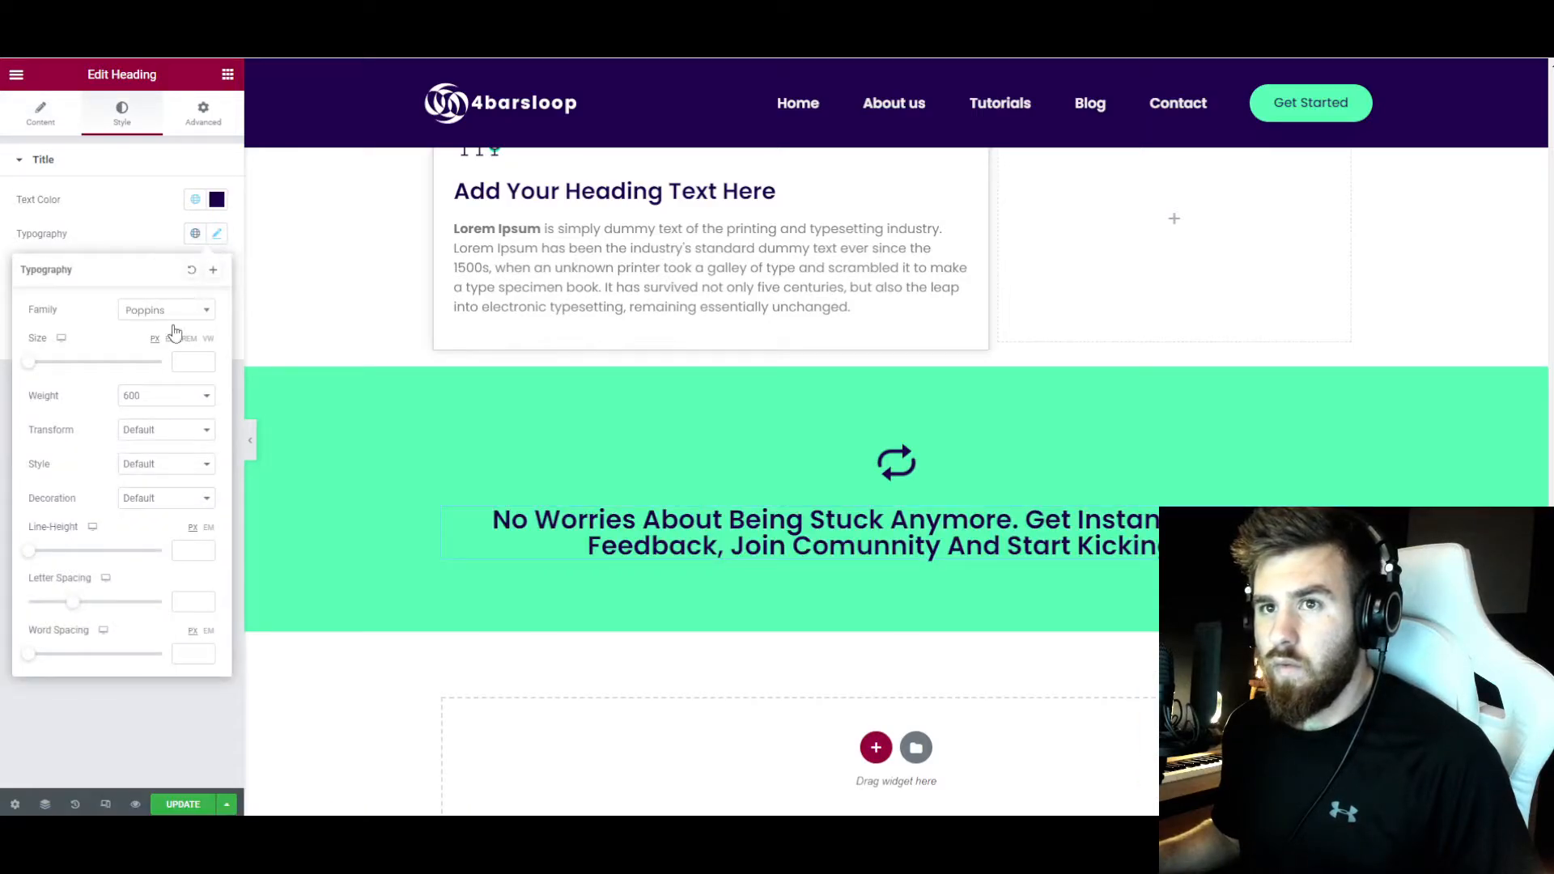
pyautogui.click(176, 361)
pyautogui.write('20')
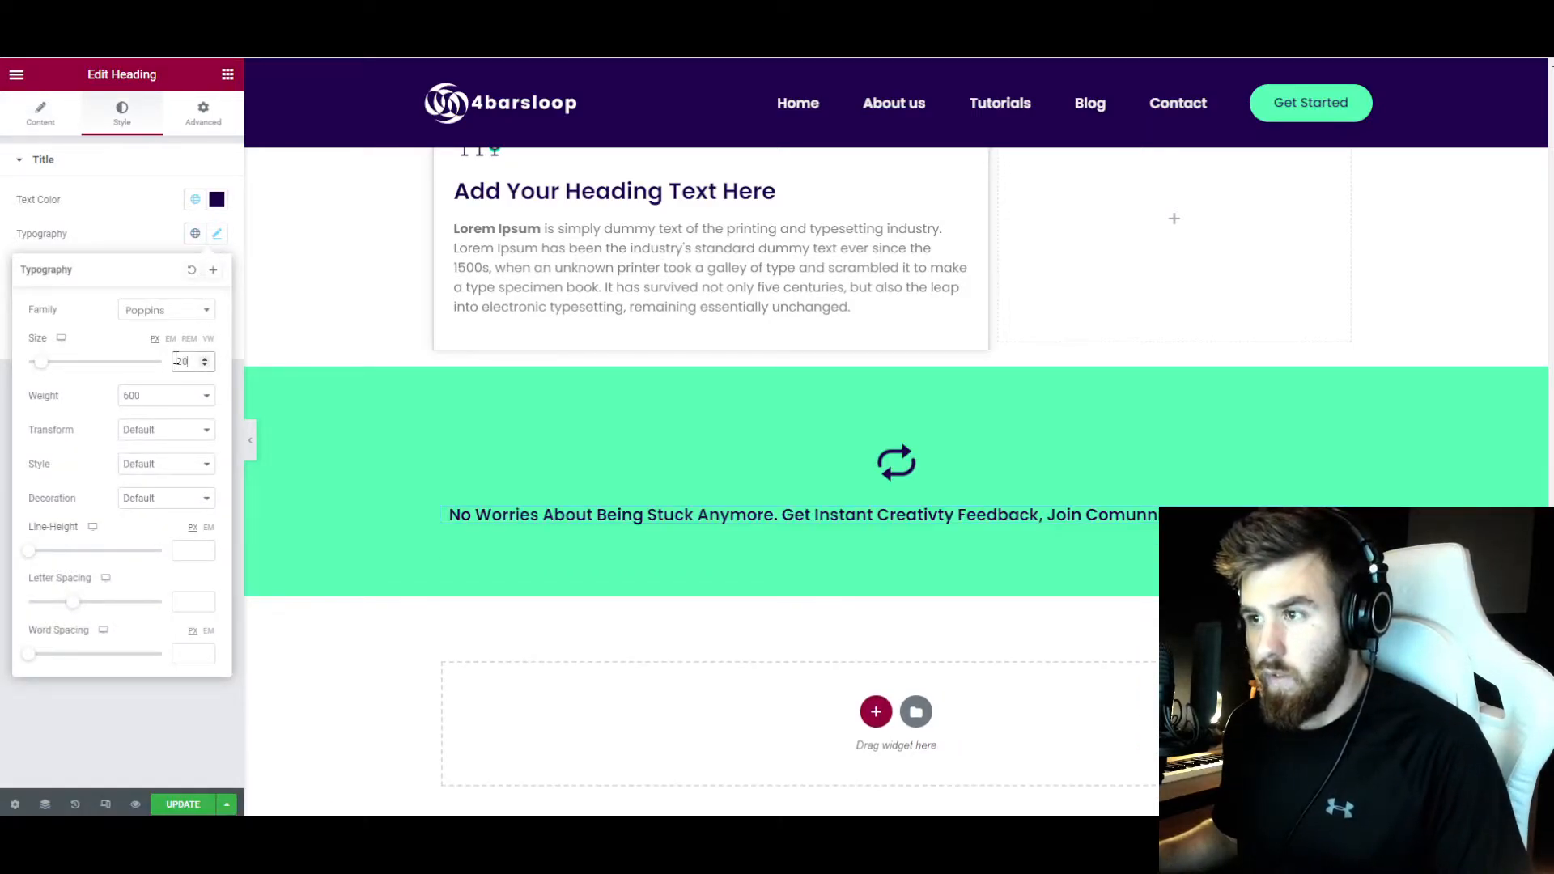
pyautogui.write('28')
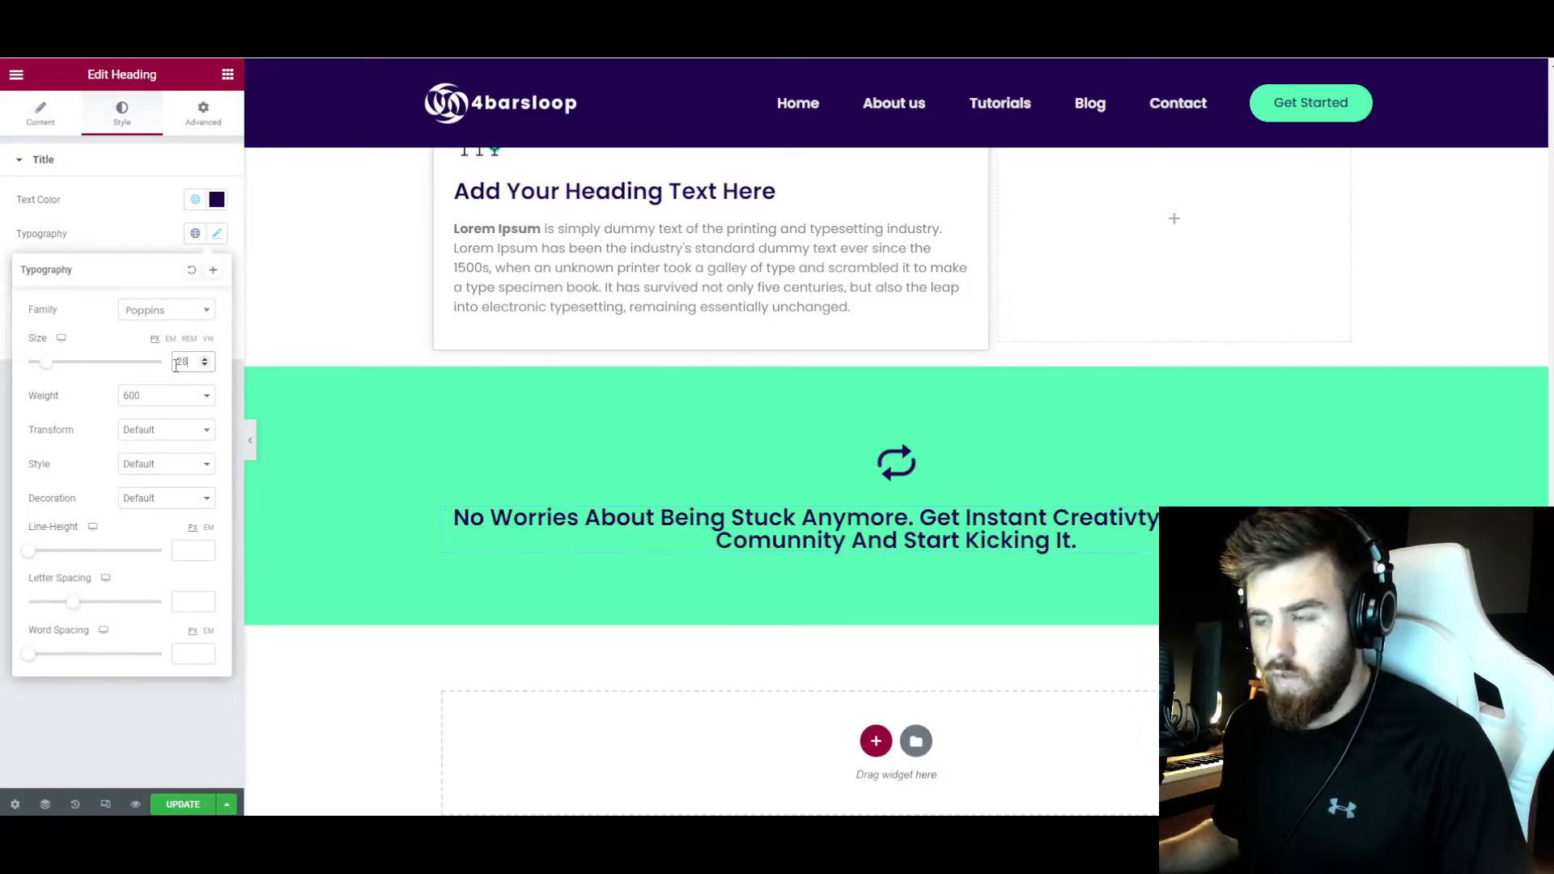
# - Set the boxed content width of the green call-to-action section to 800
pyautogui.click(467, 386)
pyautogui.click(40, 113)
pyautogui.moveTo(20, 256); pyautogui.dragTo(63, 257)
pyautogui.press('BackSpace')
pyautogui.write('0')
# - Add a centred button below the call-to-action heading and label it "Download Now"
pyautogui.click(227, 74)
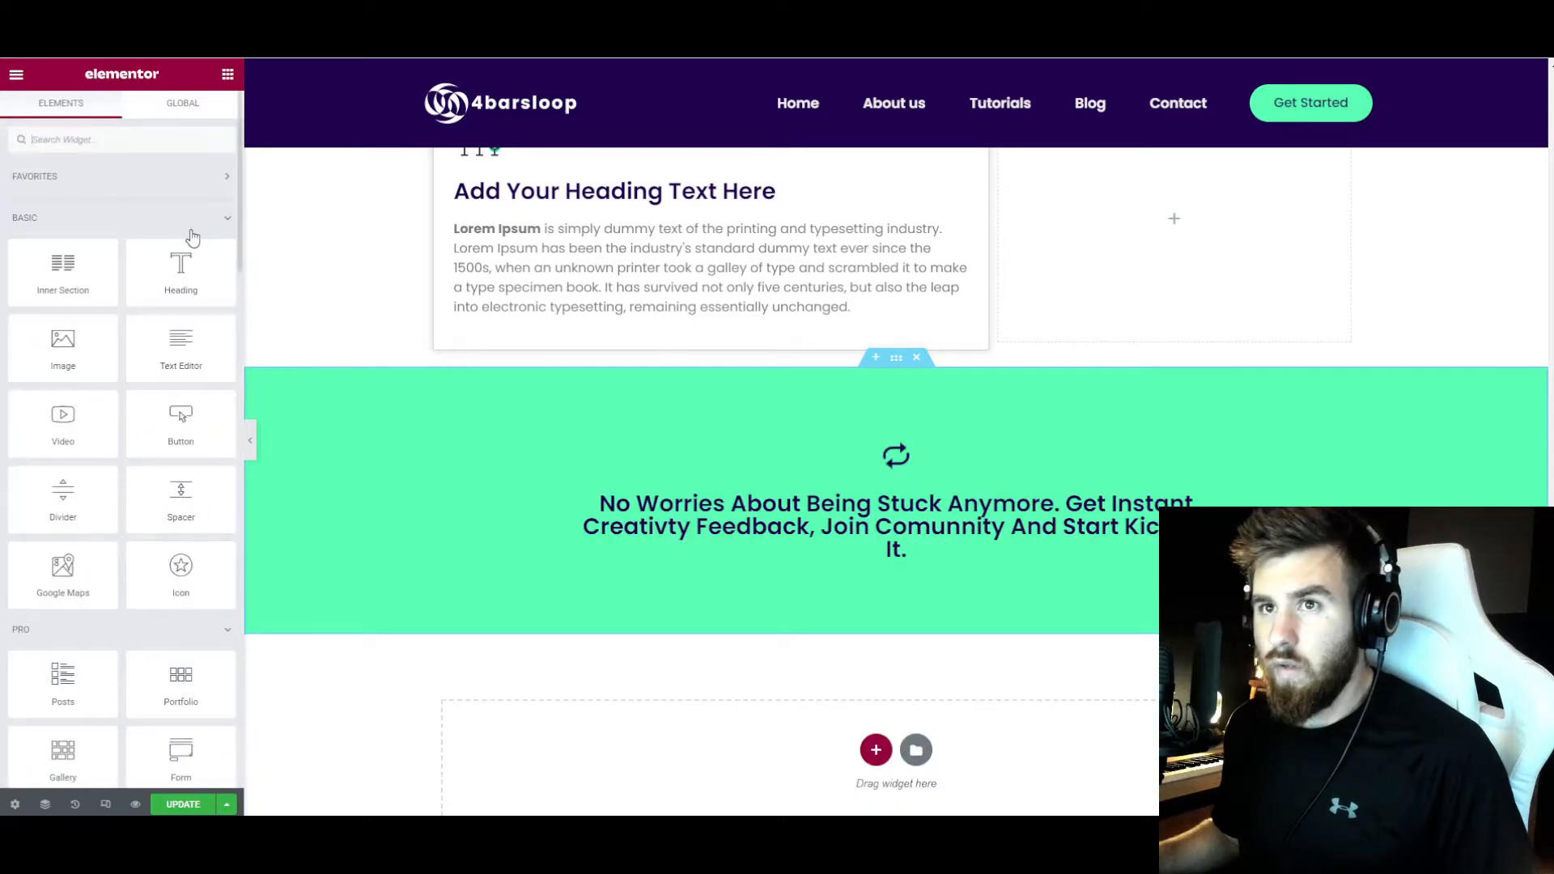
pyautogui.write('but')
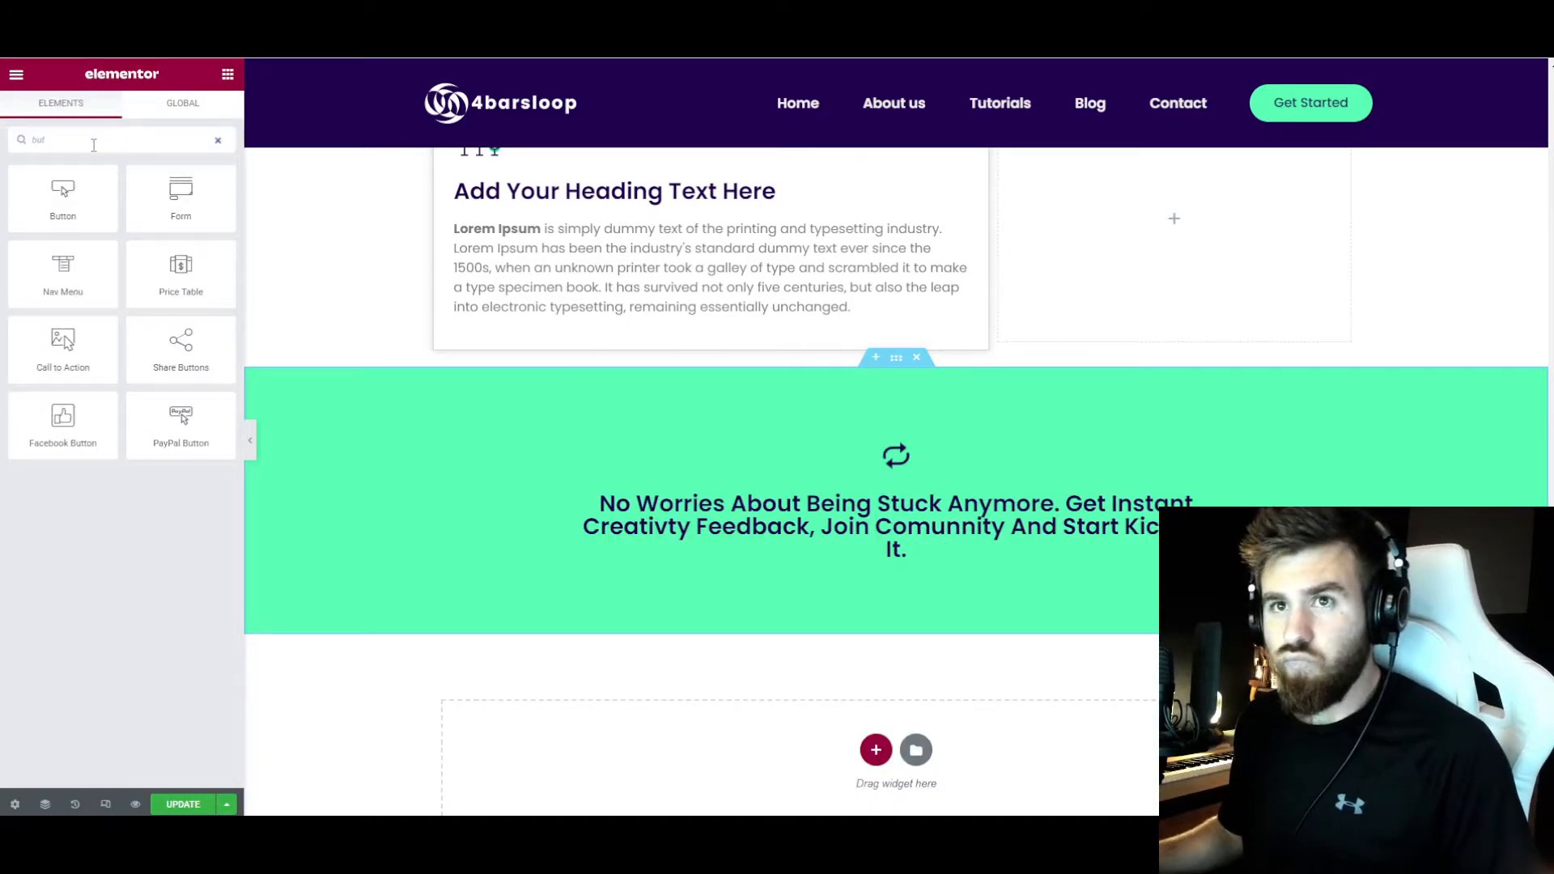
pyautogui.moveTo(73, 178); pyautogui.dragTo(1099, 591)
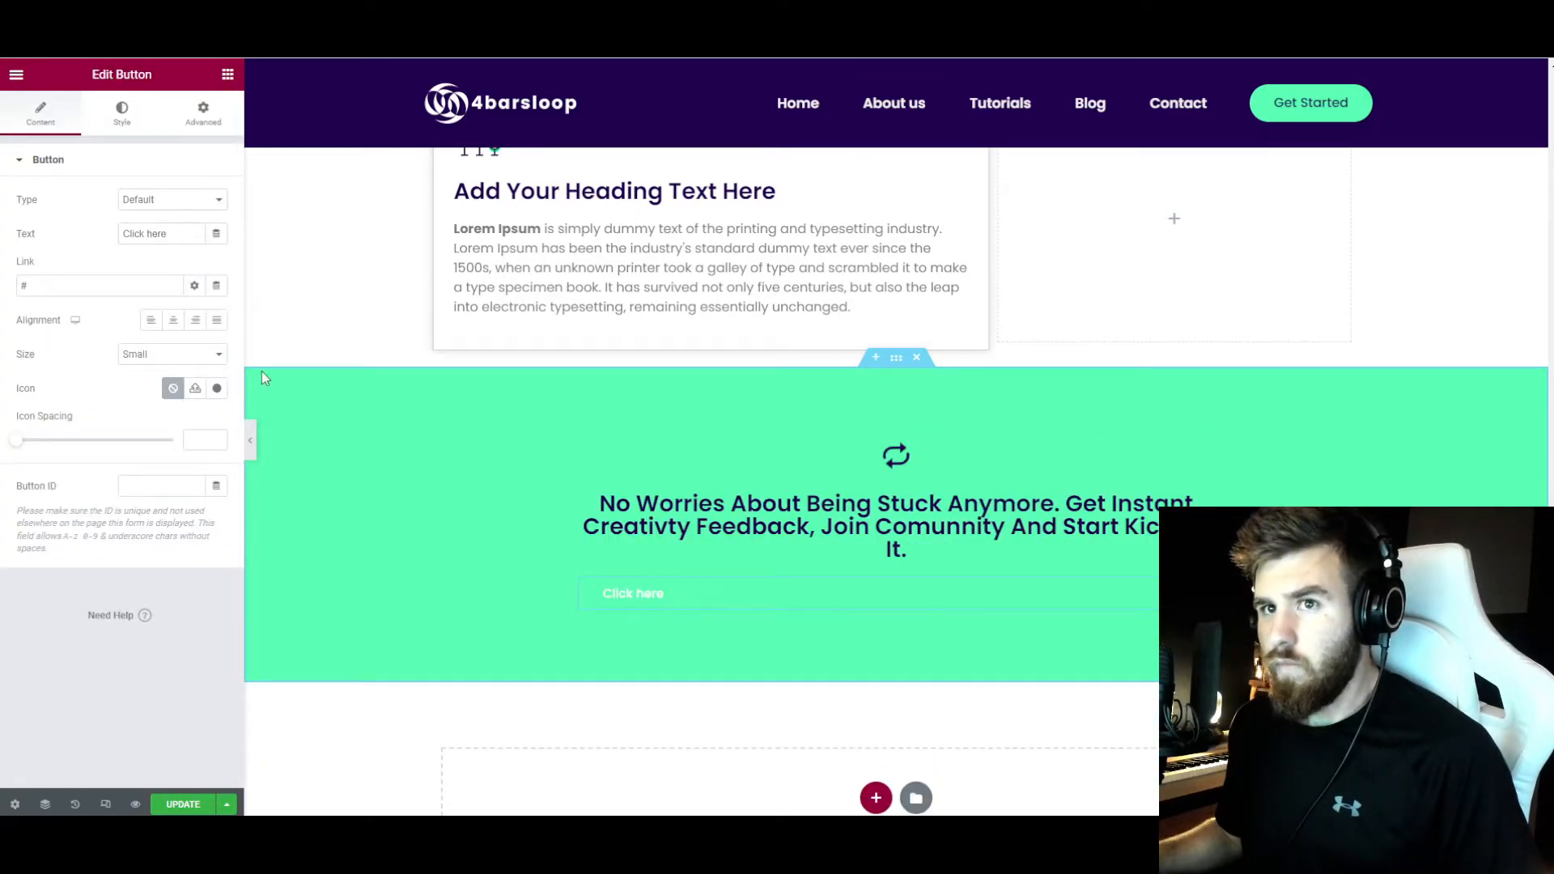
pyautogui.click(121, 113)
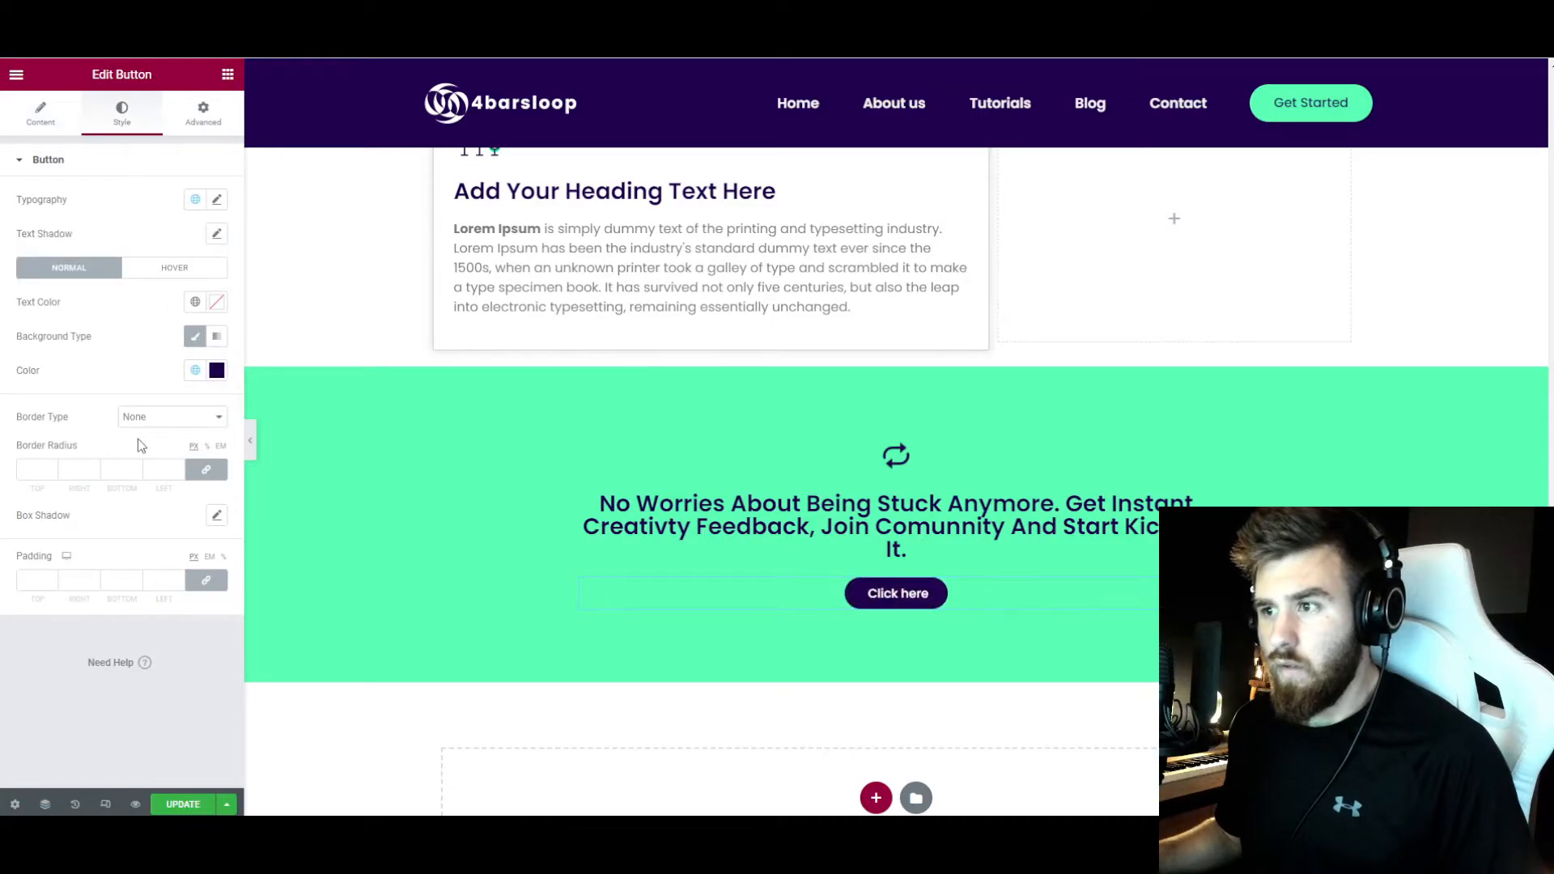
pyautogui.click(40, 113)
pyautogui.click(39, 236)
pyautogui.write('D')
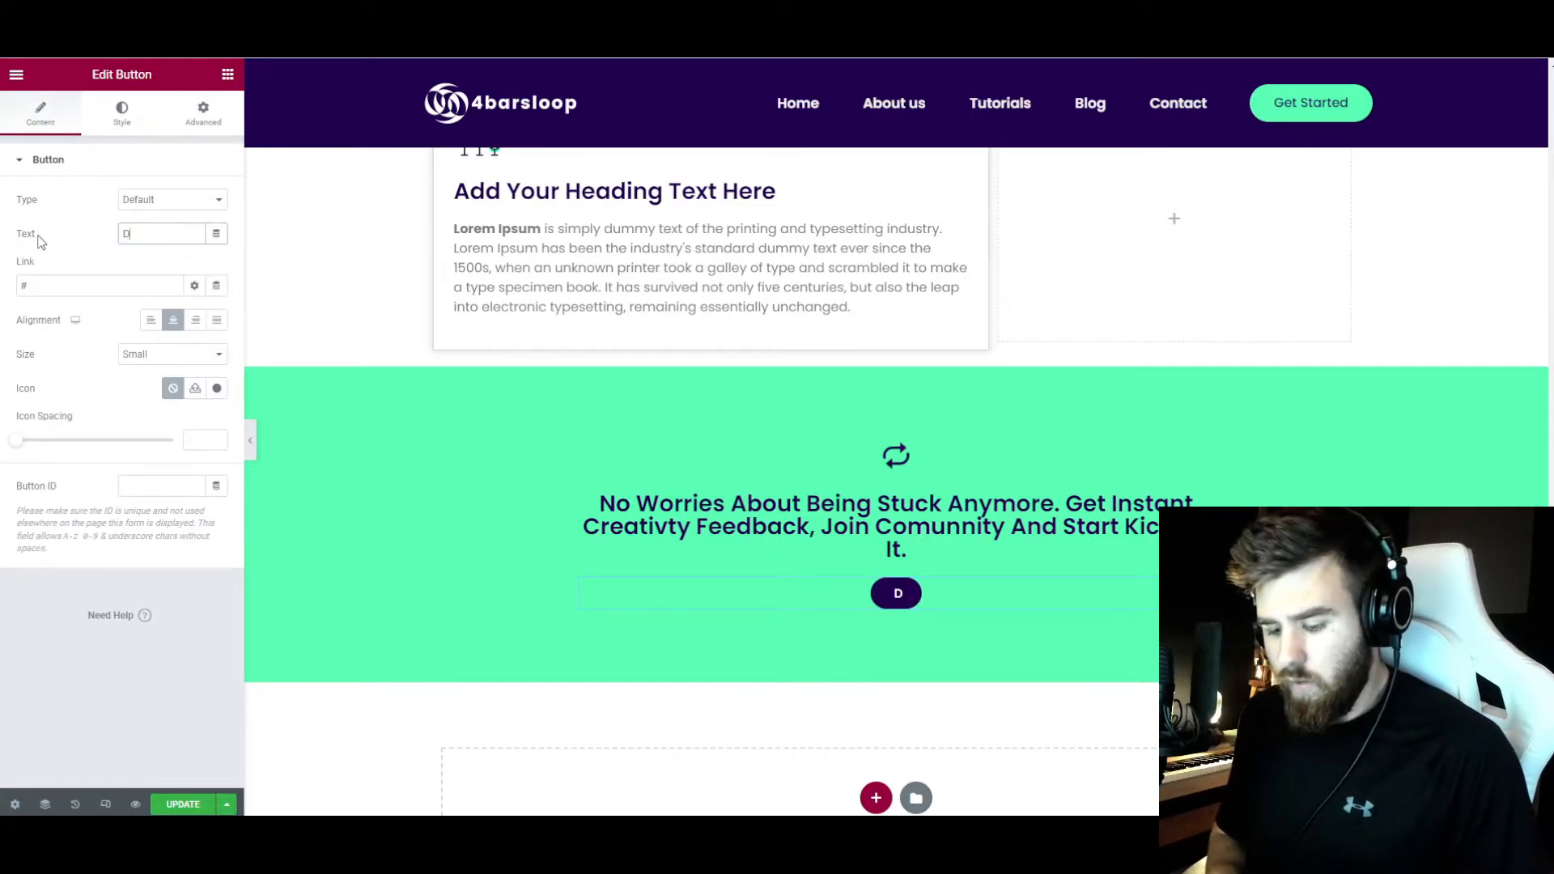
pyautogui.write('ownload Now')
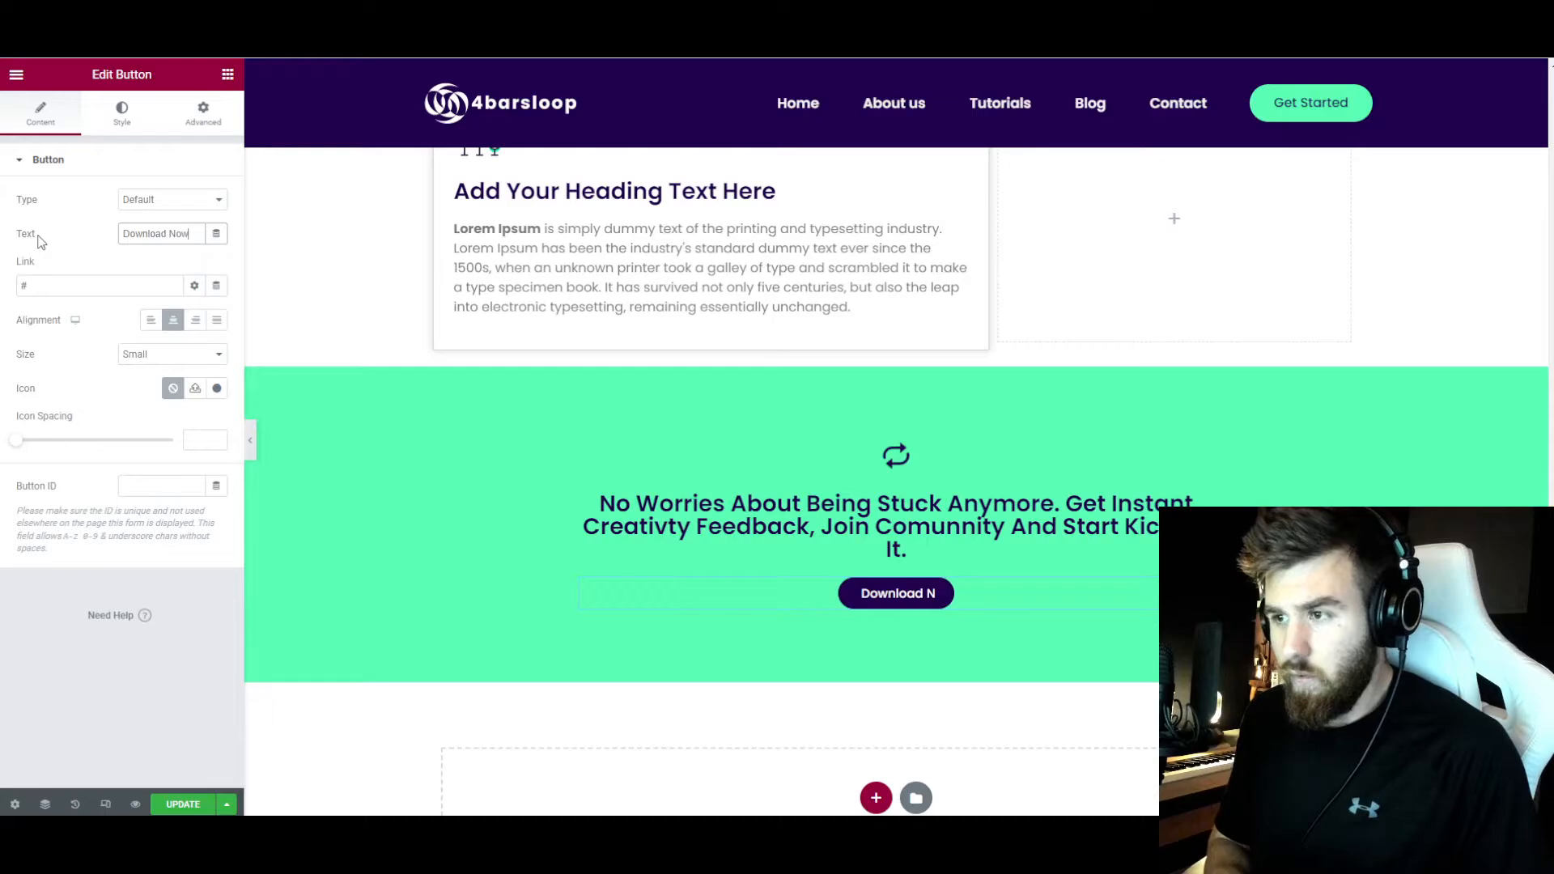
# - Give the Download Now button a long right arrow icon placed after its text
pyautogui.click(195, 387)
pyautogui.write('ar')
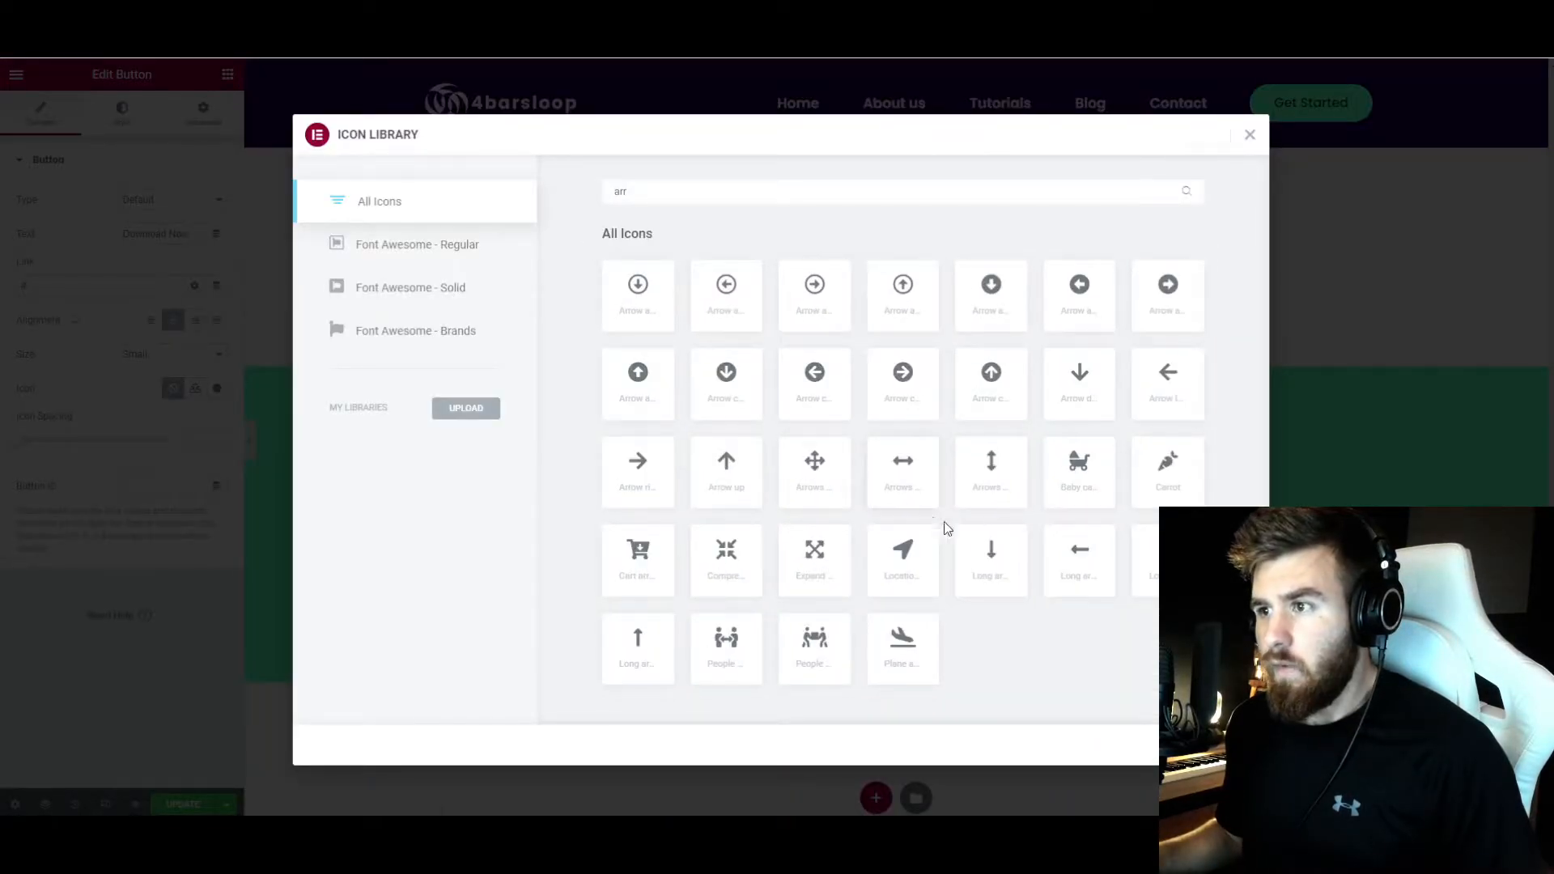
pyautogui.write('r')
pyautogui.click(1214, 744)
pyautogui.click(160, 424)
pyautogui.click(153, 451)
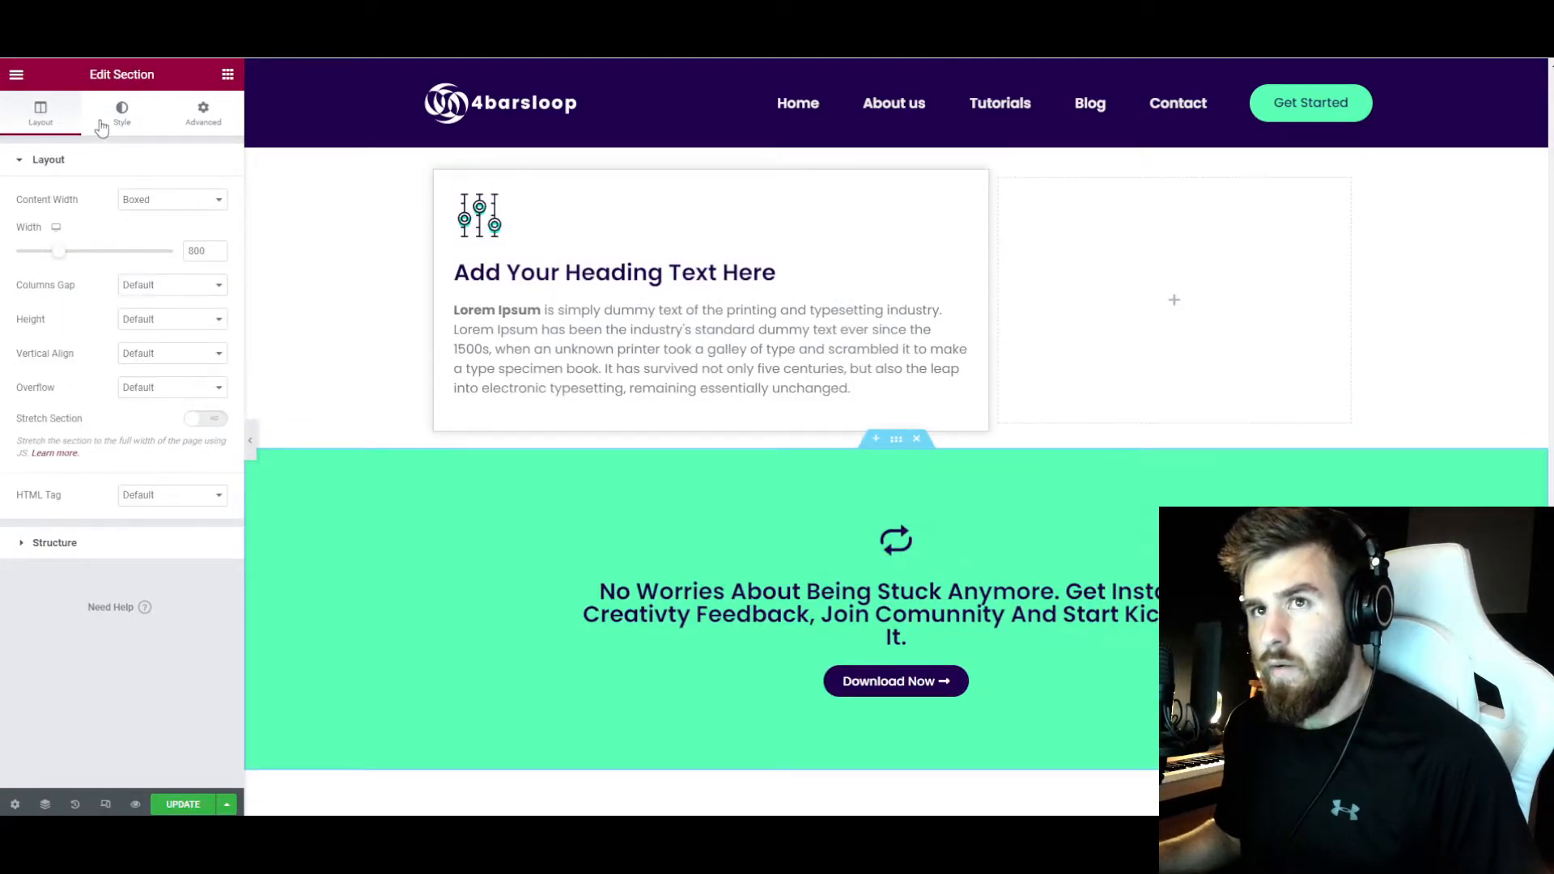
# - Switch the green section's background to a gradient and set its second color to the Accent global color
pyautogui.click(103, 123)
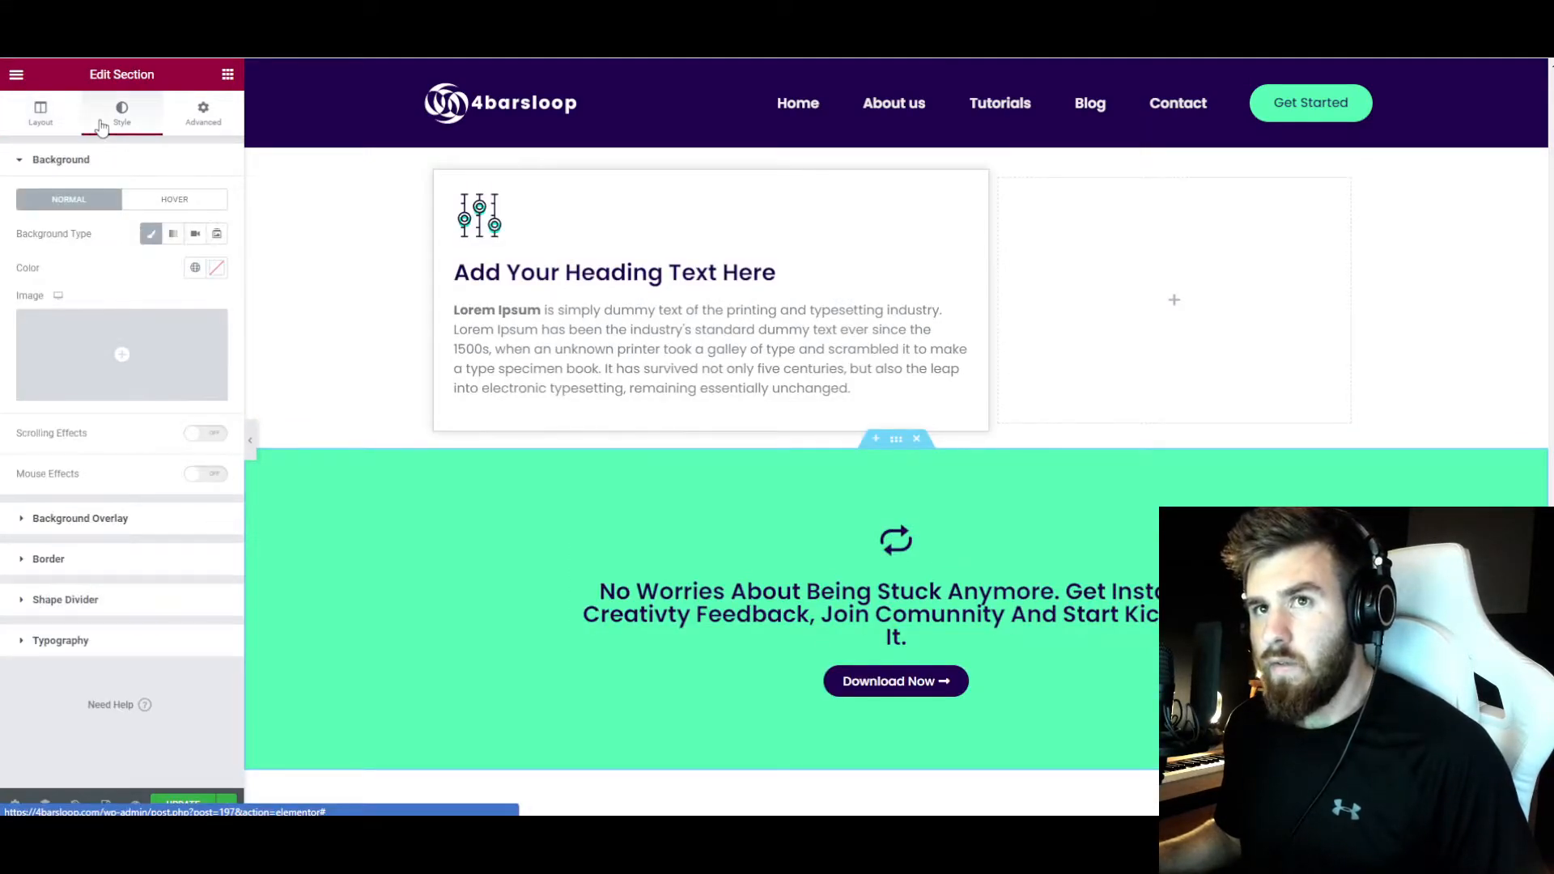
pyautogui.scroll(-1, 562, 538)
pyautogui.click(170, 237)
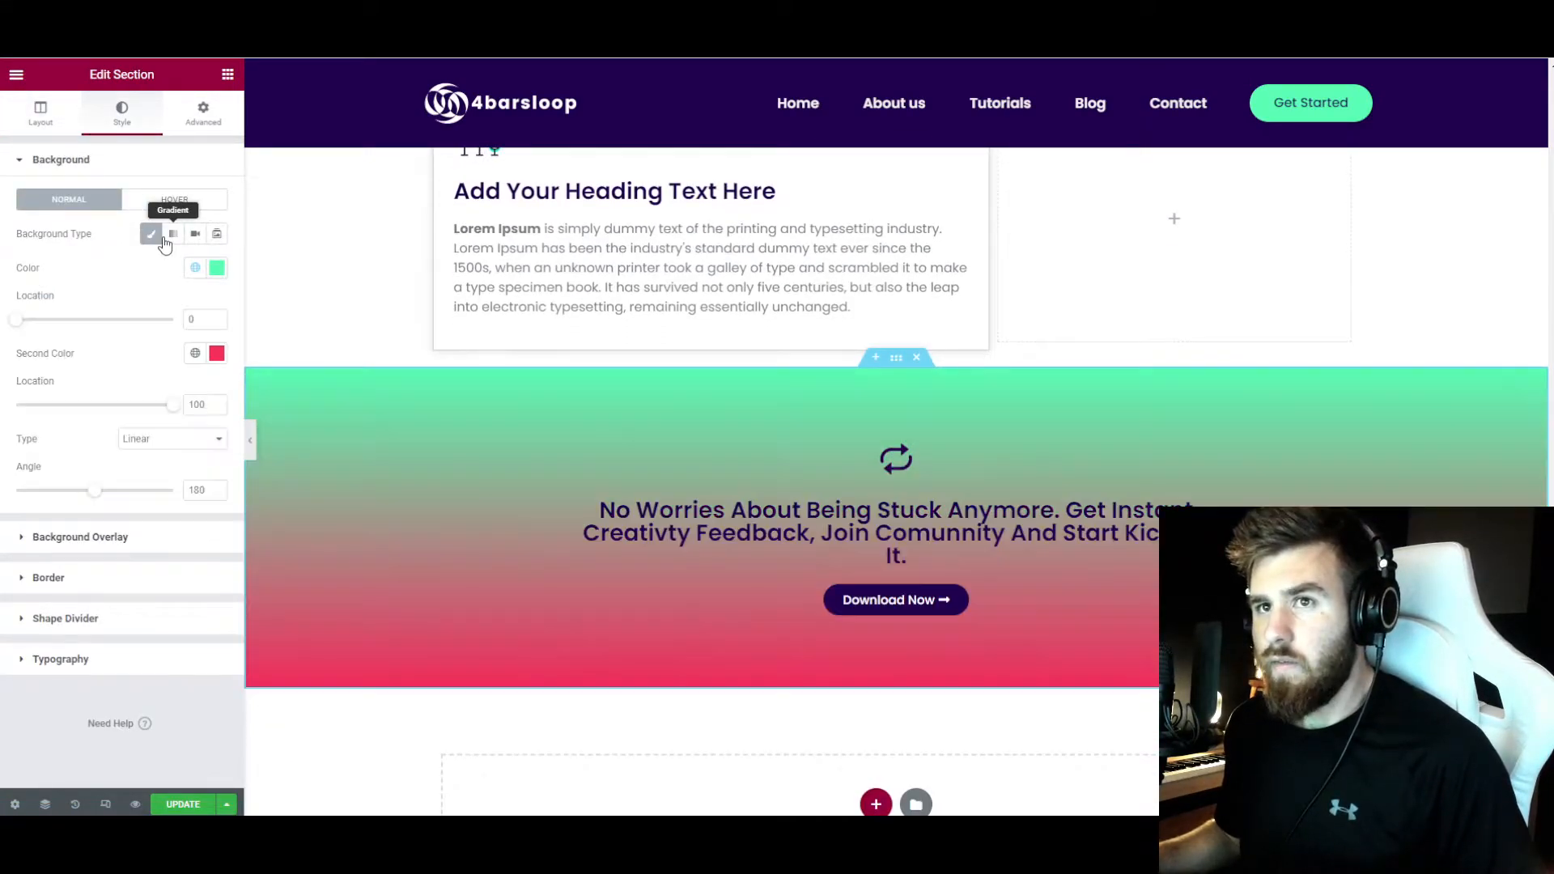
pyautogui.click(195, 353)
pyautogui.click(107, 508)
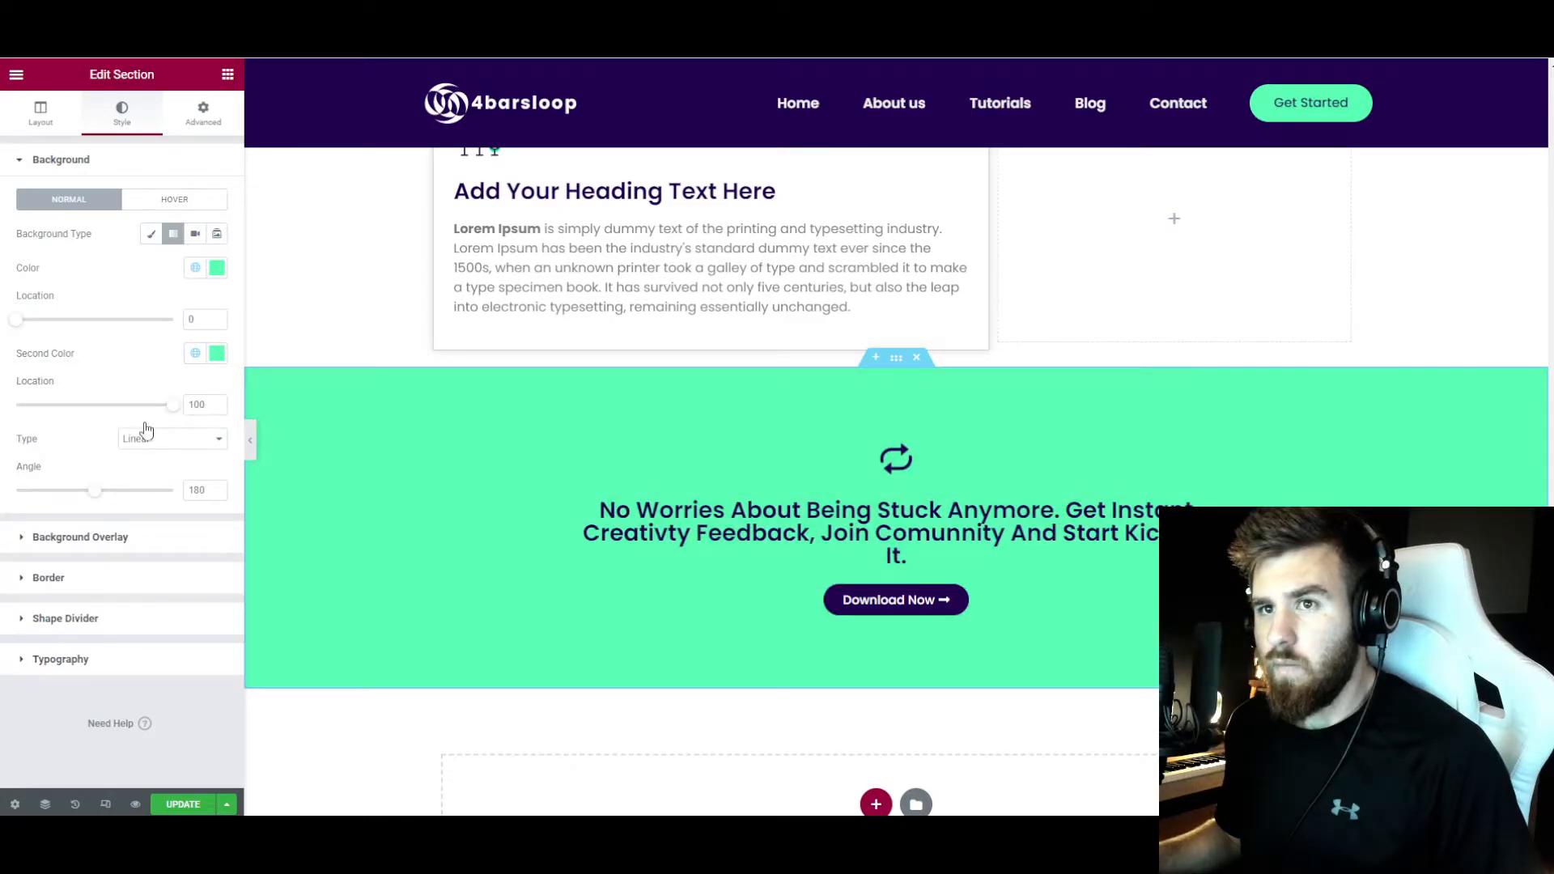
# - Shift the hue of the gradient's second color slightly away from the Accent green
pyautogui.click(217, 354)
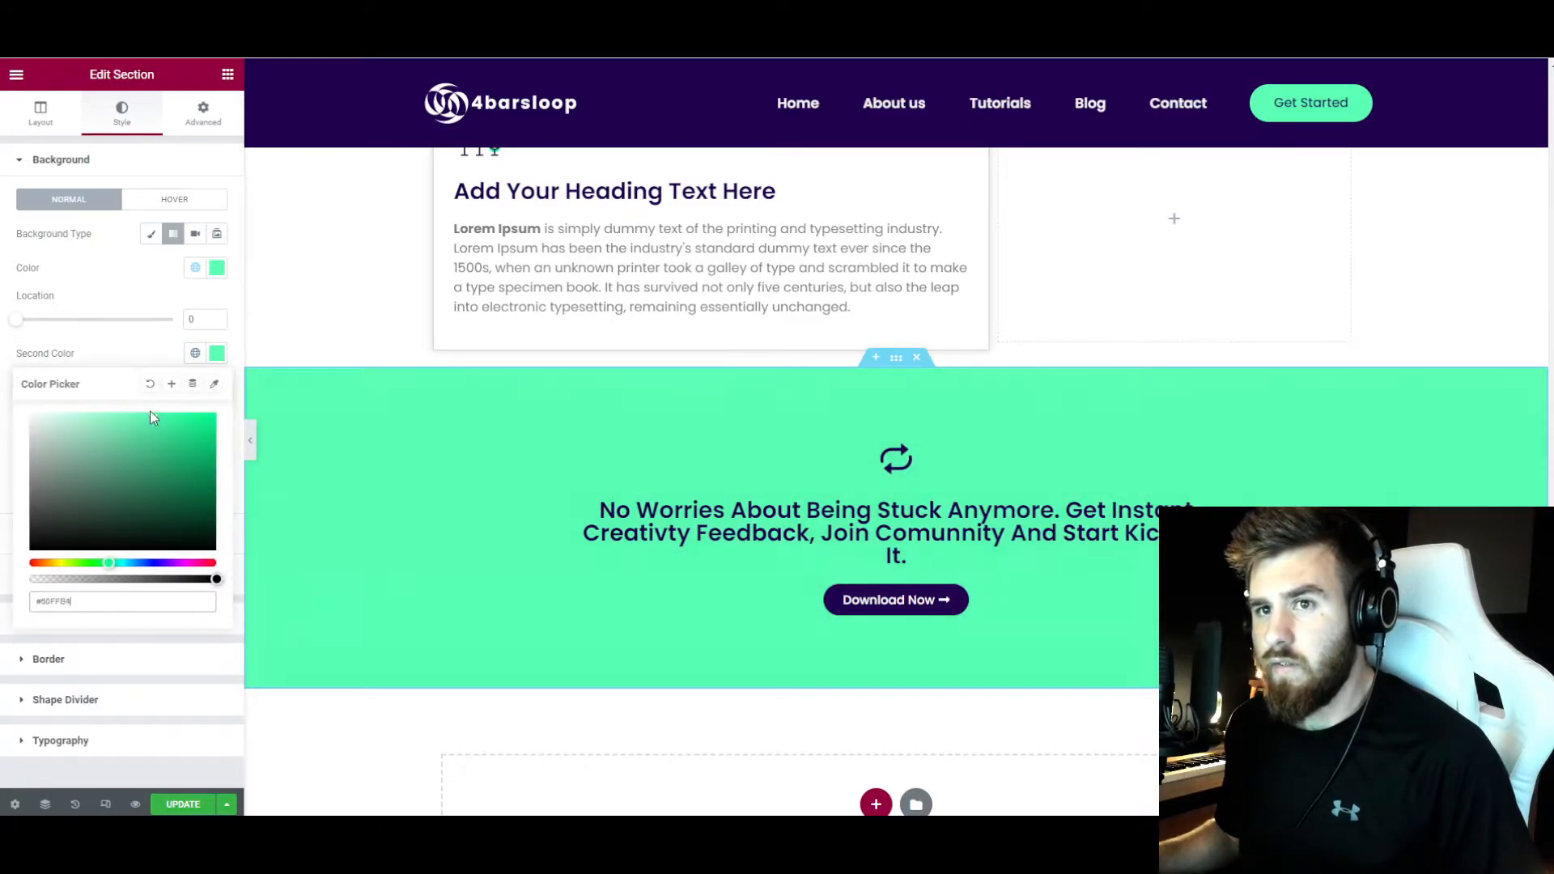
pyautogui.click(195, 353)
pyautogui.click(94, 510)
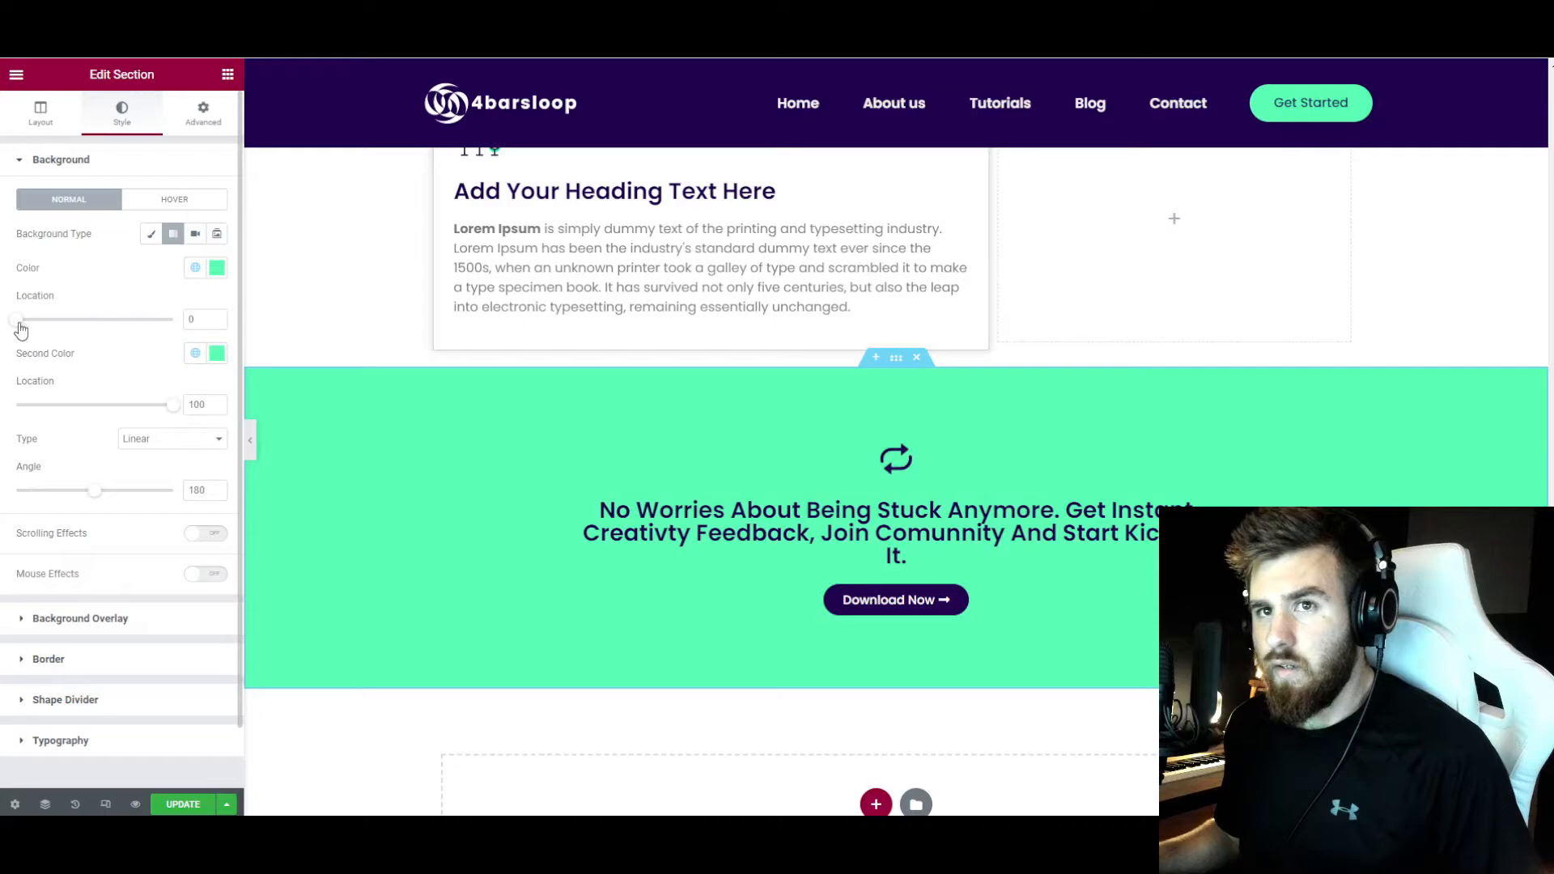
pyautogui.click(216, 355)
pyautogui.moveTo(109, 563); pyautogui.dragTo(110, 564)
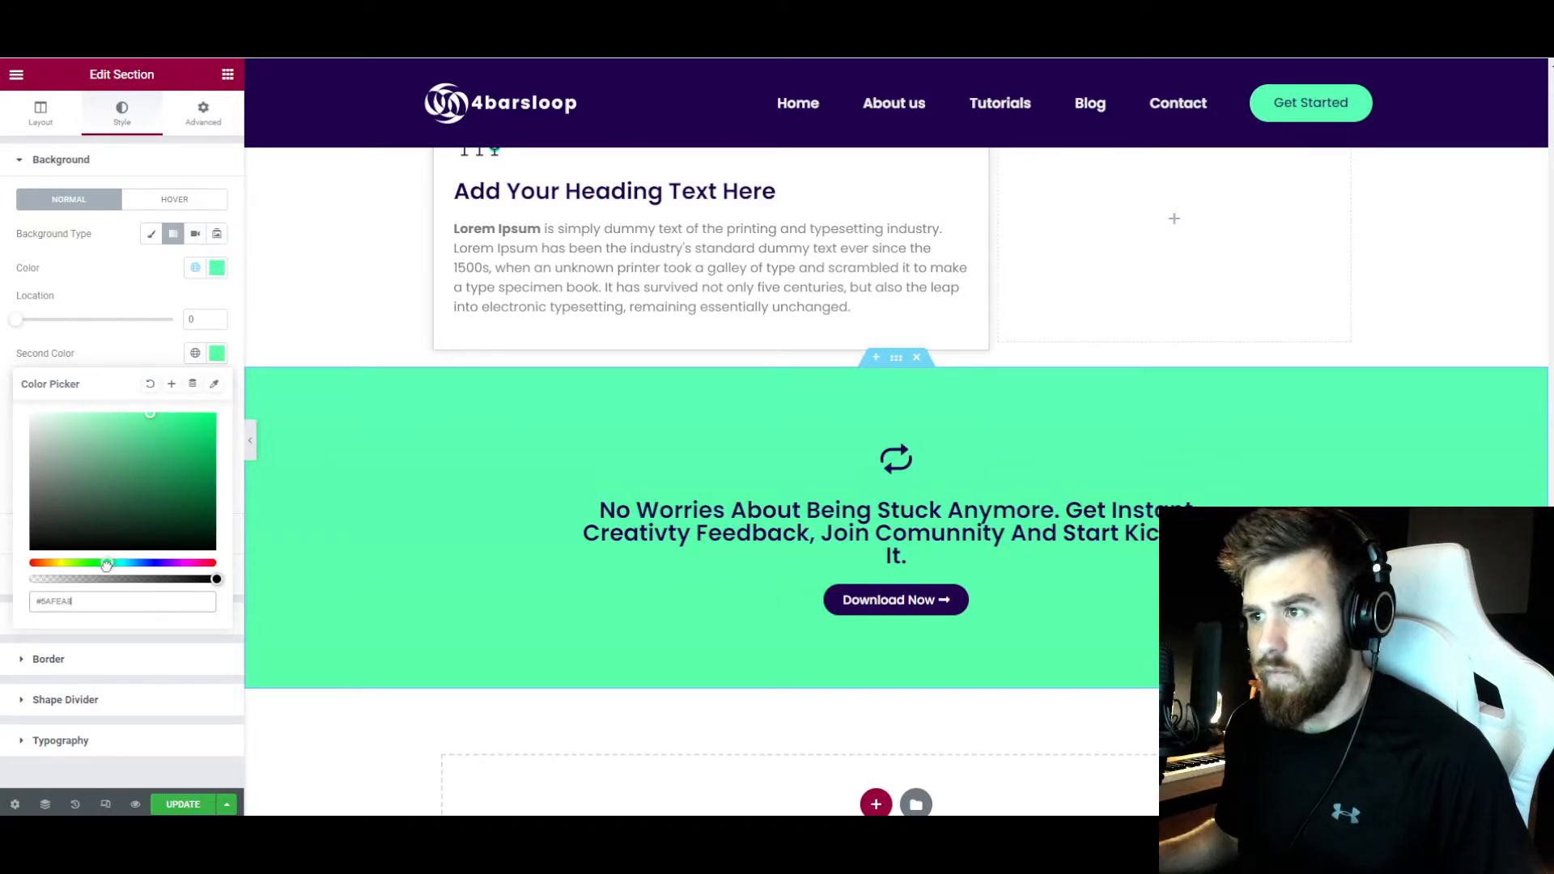
pyautogui.click(389, 562)
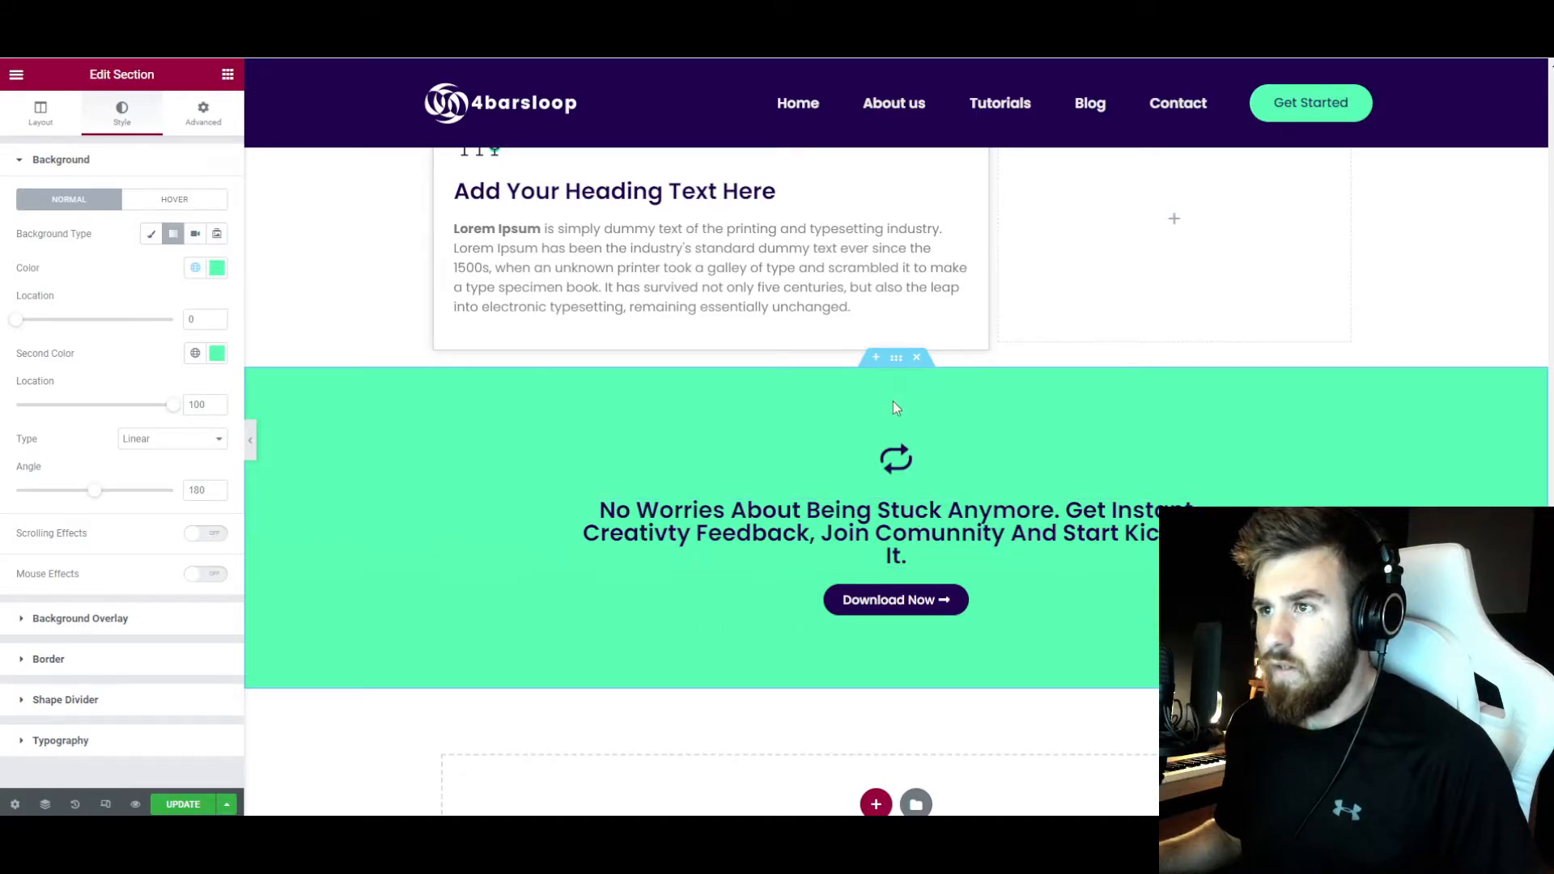
# - Set the bottom padding of the third icon card's section to 50 px
pyautogui.scroll(4, 898, 400)
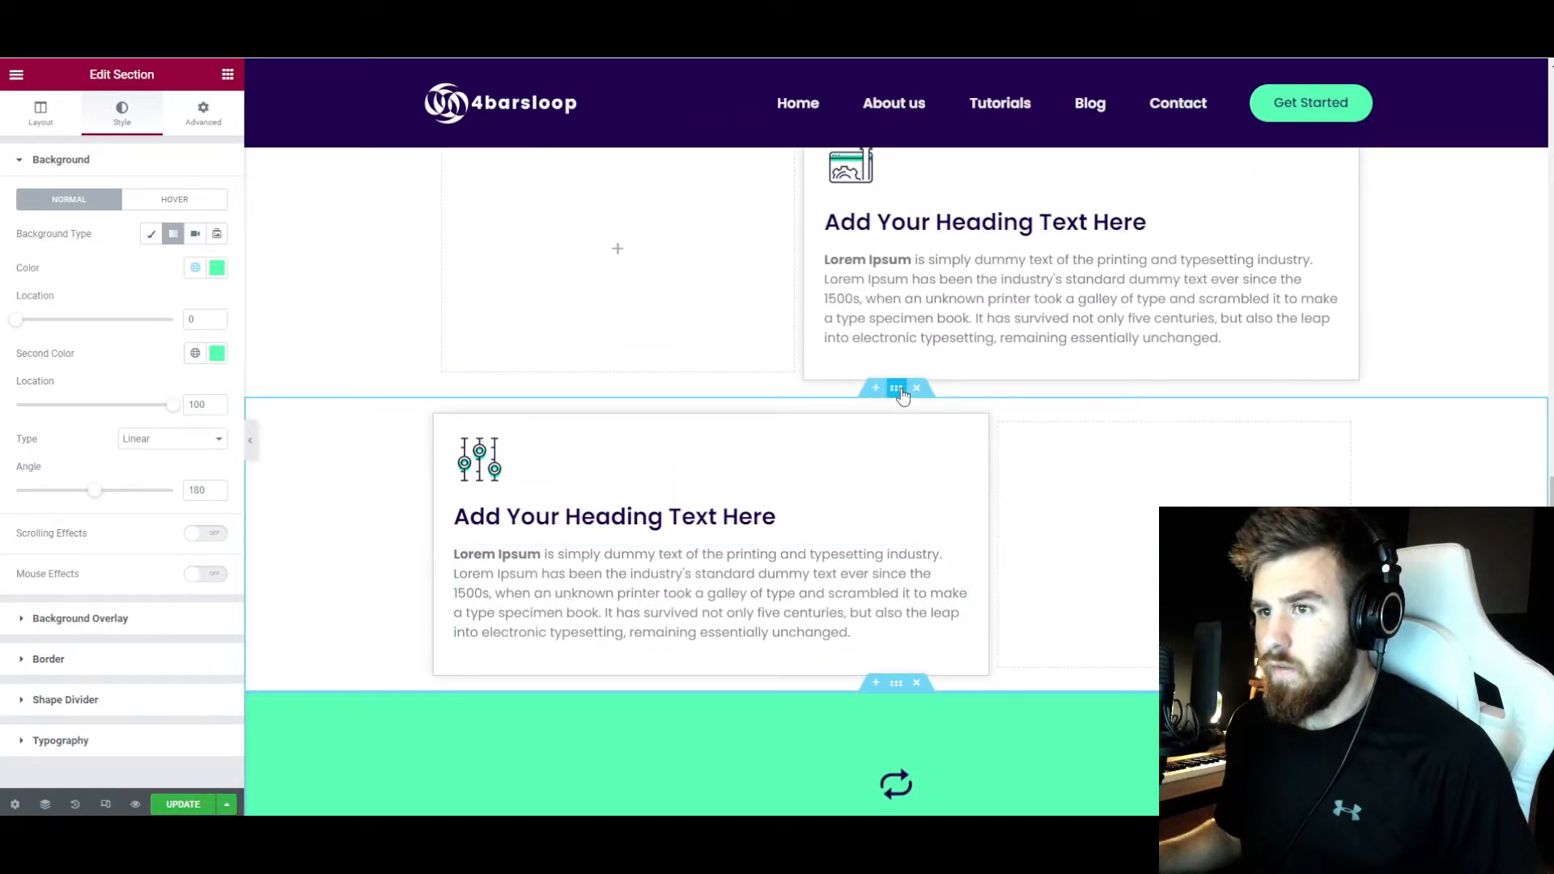
pyautogui.click(902, 396)
pyautogui.click(203, 113)
pyautogui.doubleClick(124, 283)
pyautogui.write('50')
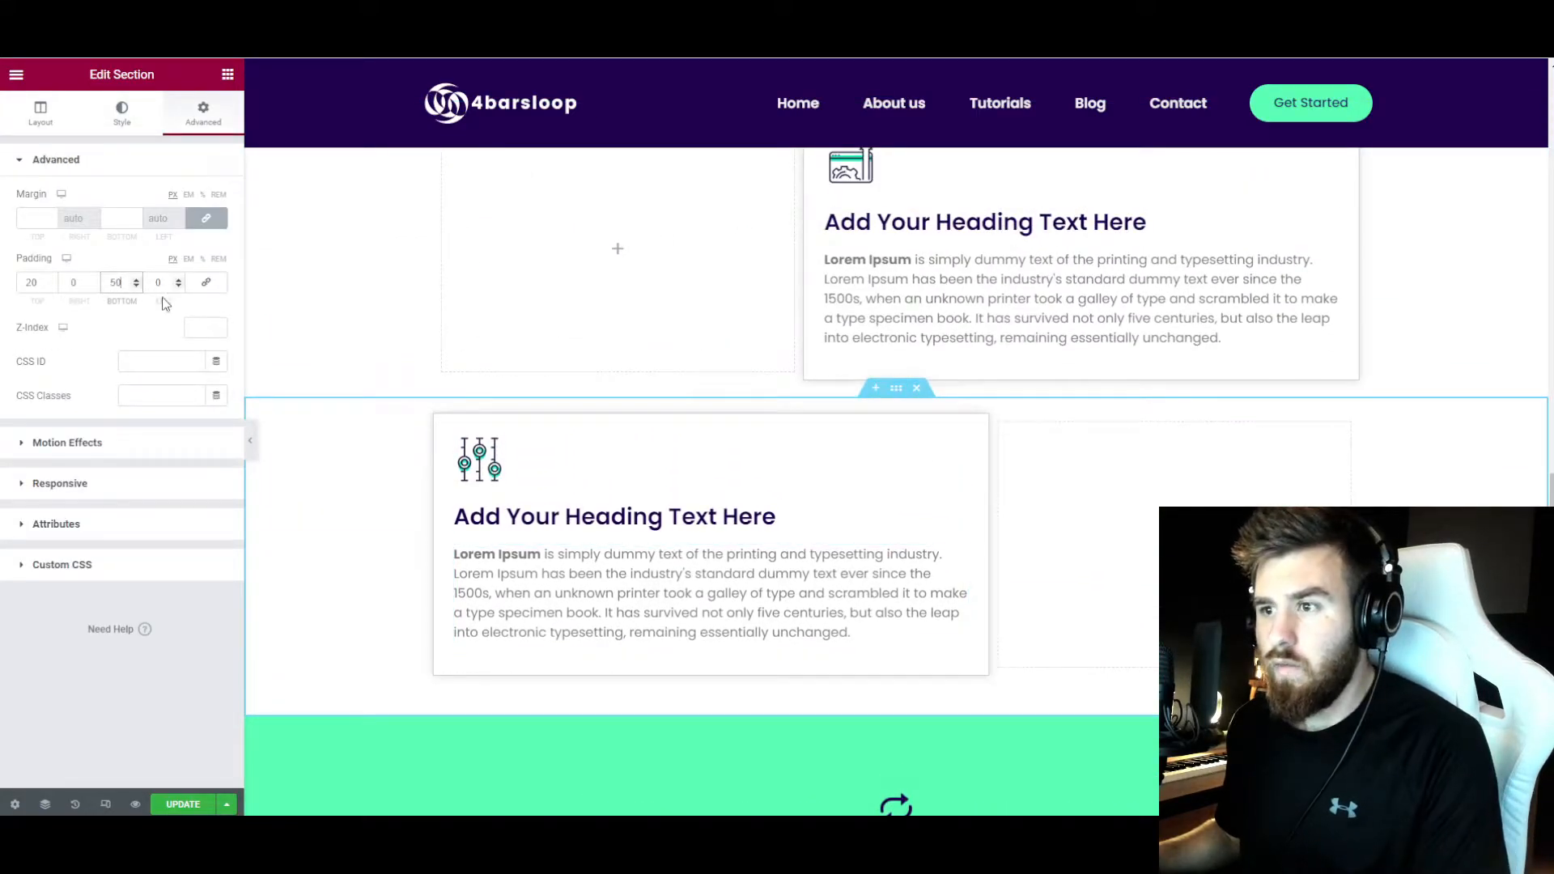
# - Add a Mountains shape divider in the Accent global color to the bottom of the third card's section
pyautogui.click(121, 113)
pyautogui.click(89, 362)
pyautogui.click(158, 323)
pyautogui.click(159, 356)
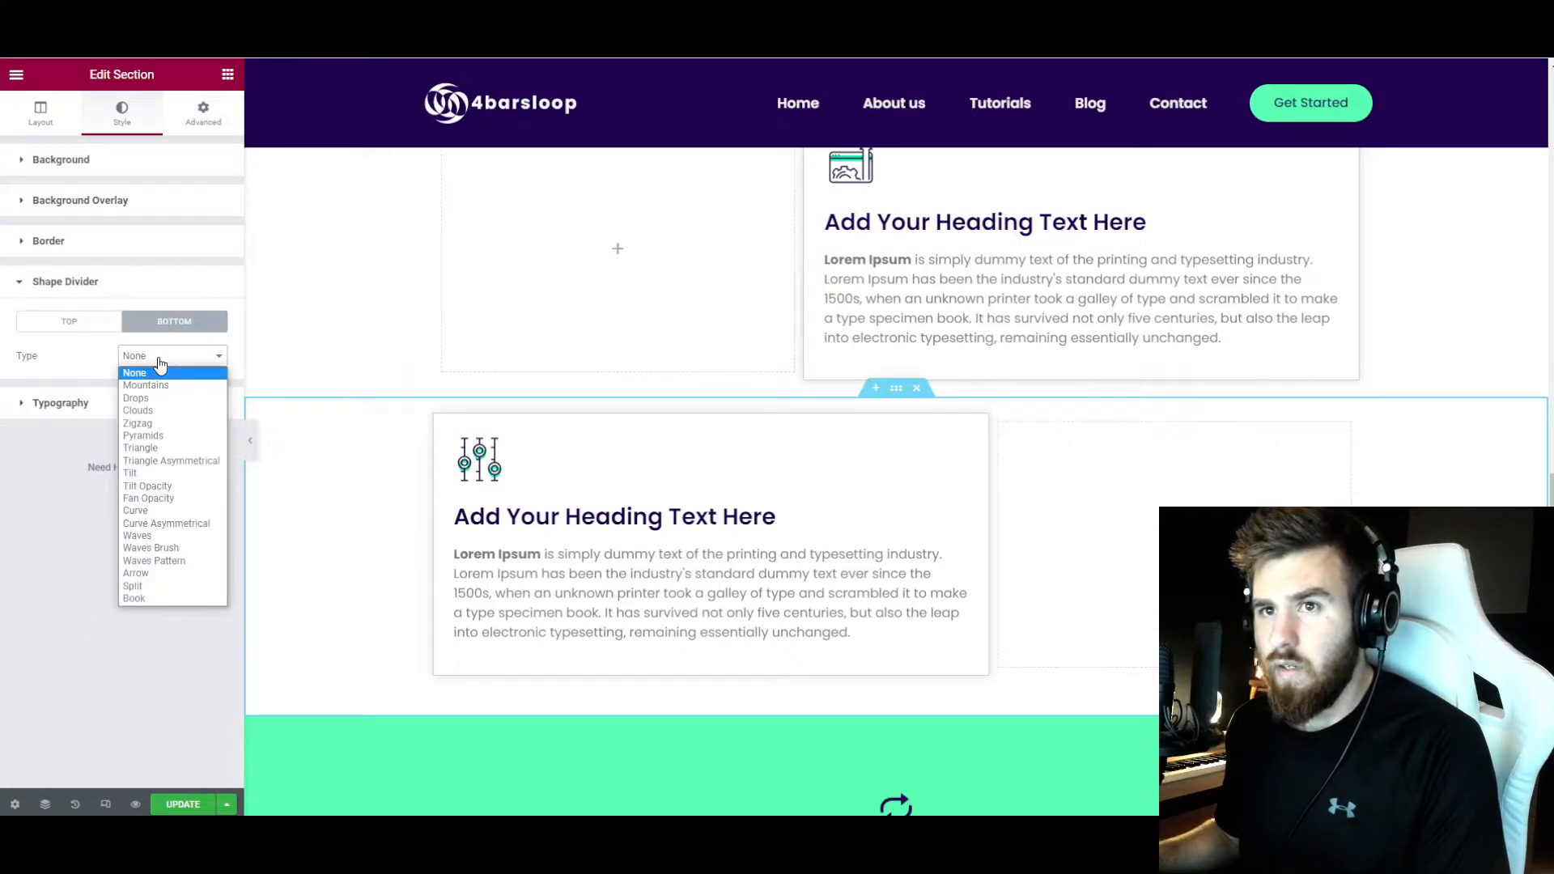
pyautogui.click(160, 390)
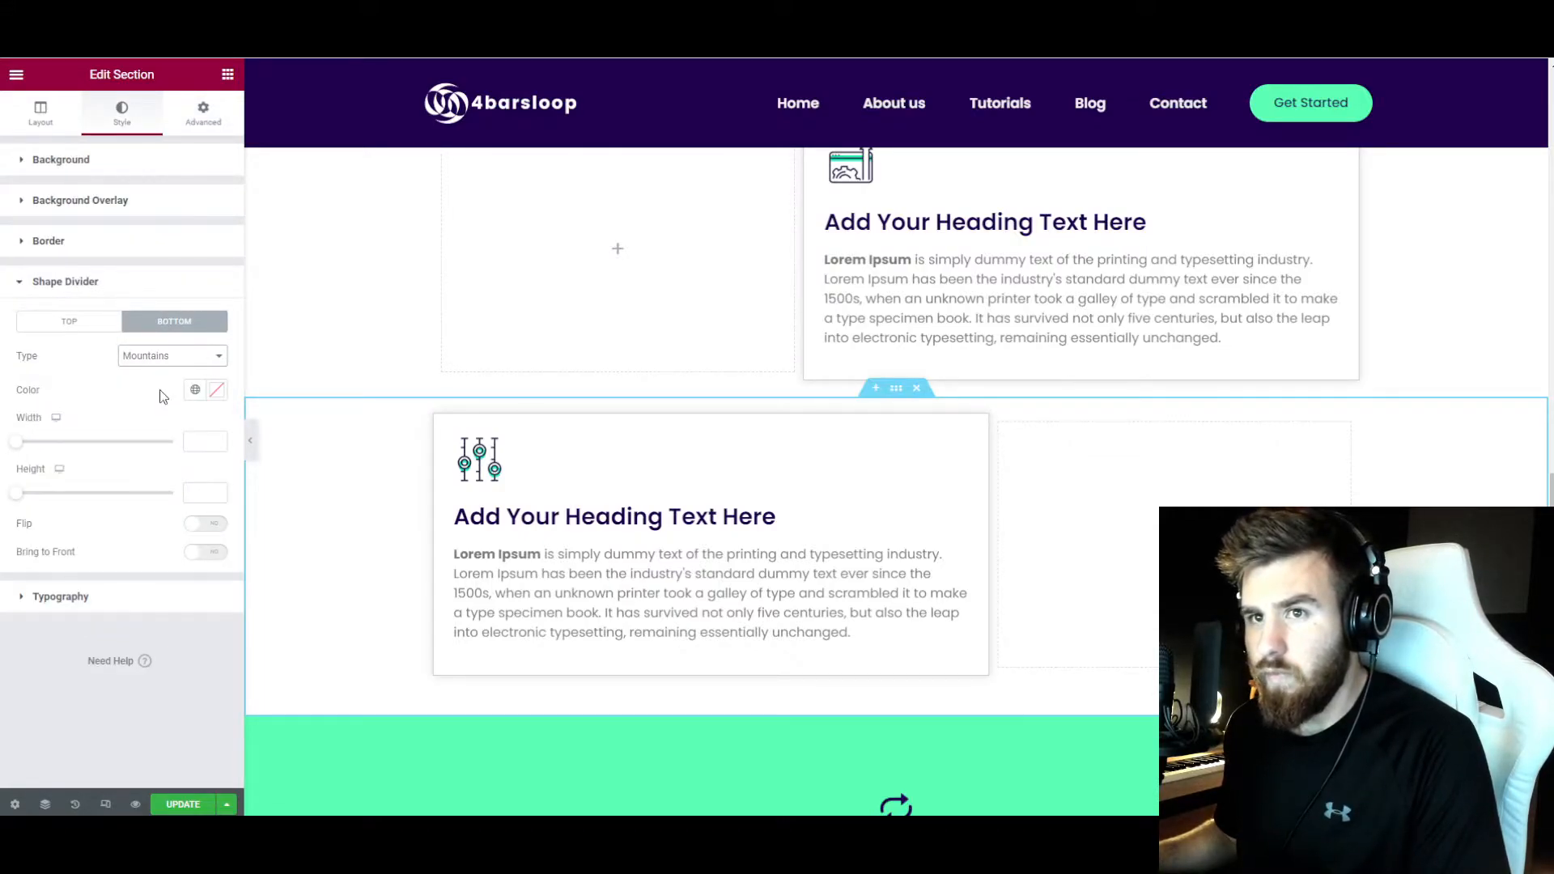
pyautogui.click(195, 391)
pyautogui.click(124, 550)
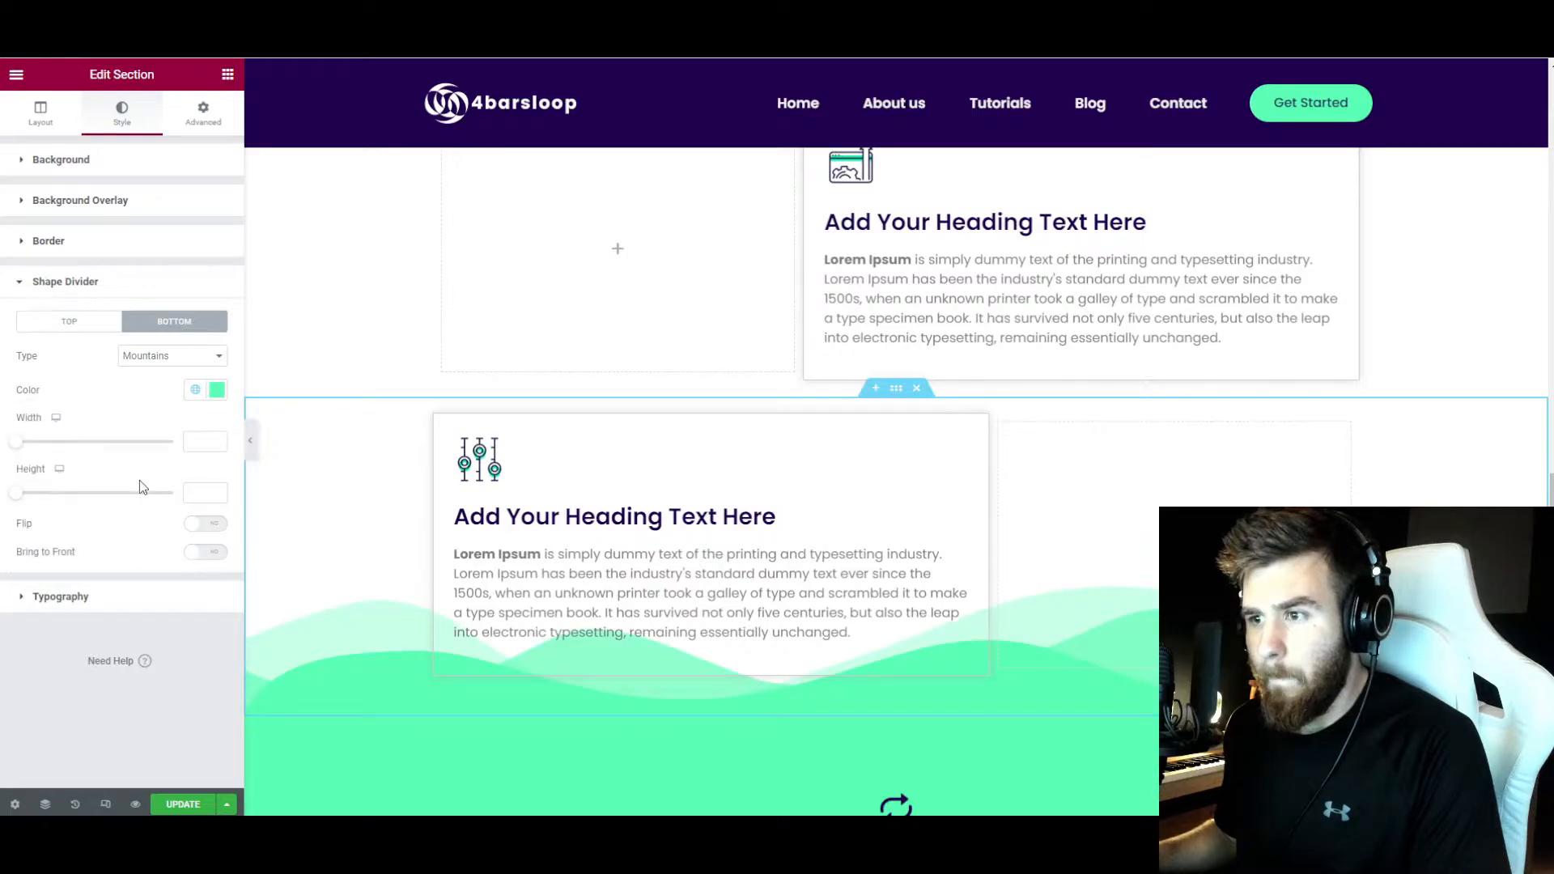
# - Try the Curve Asymmetrical, Waves Brush, Waves, Arrow and Split shapes for the third card section's bottom divider
pyautogui.scroll(-3, 396, 482)
pyautogui.click(160, 357)
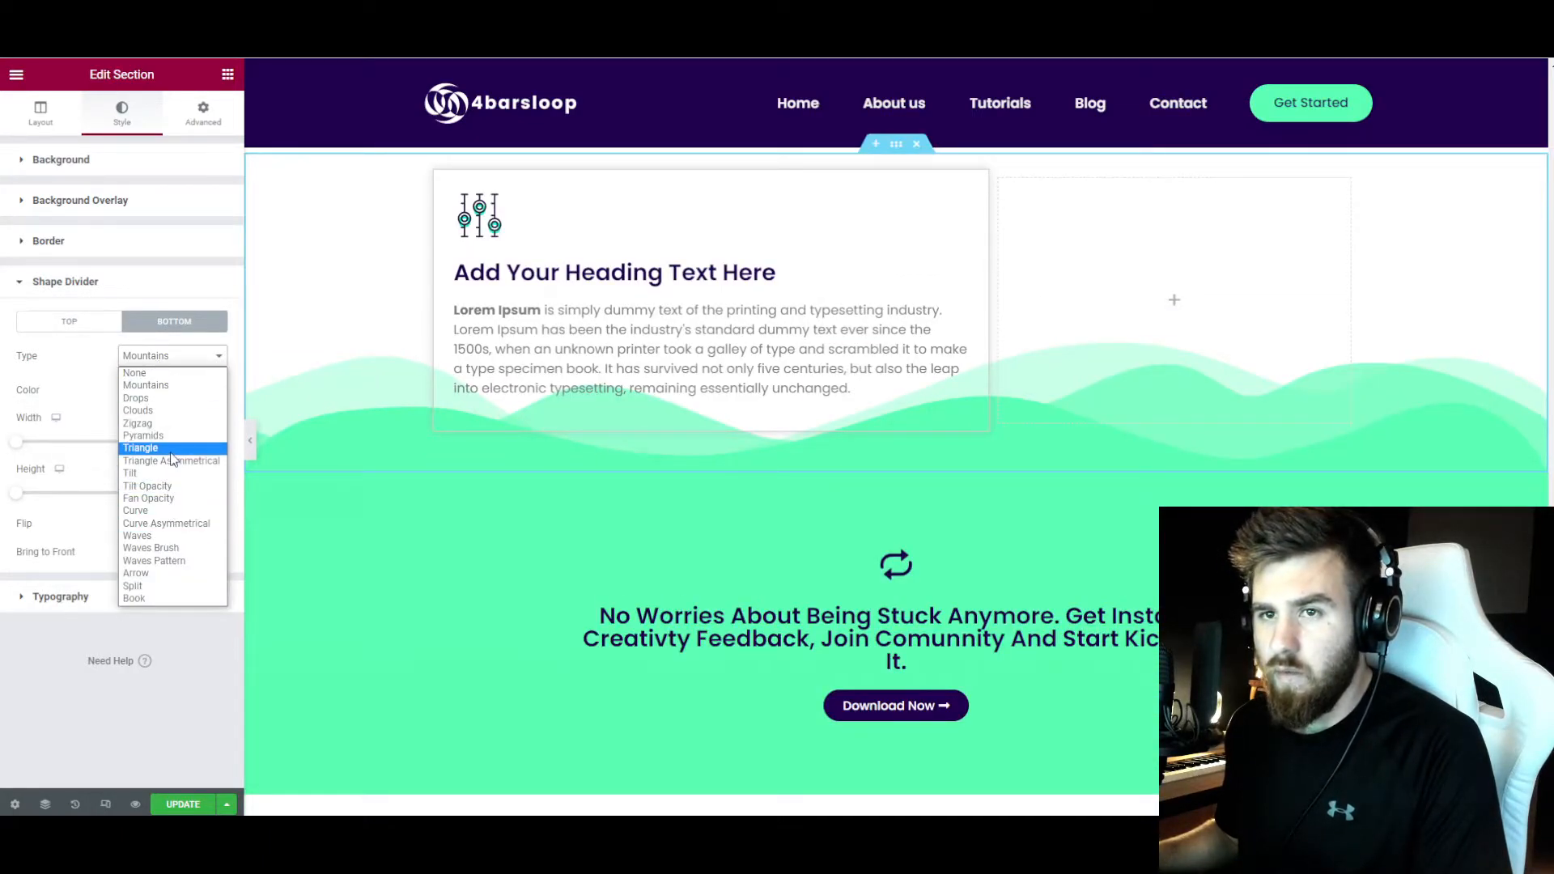
pyautogui.click(180, 524)
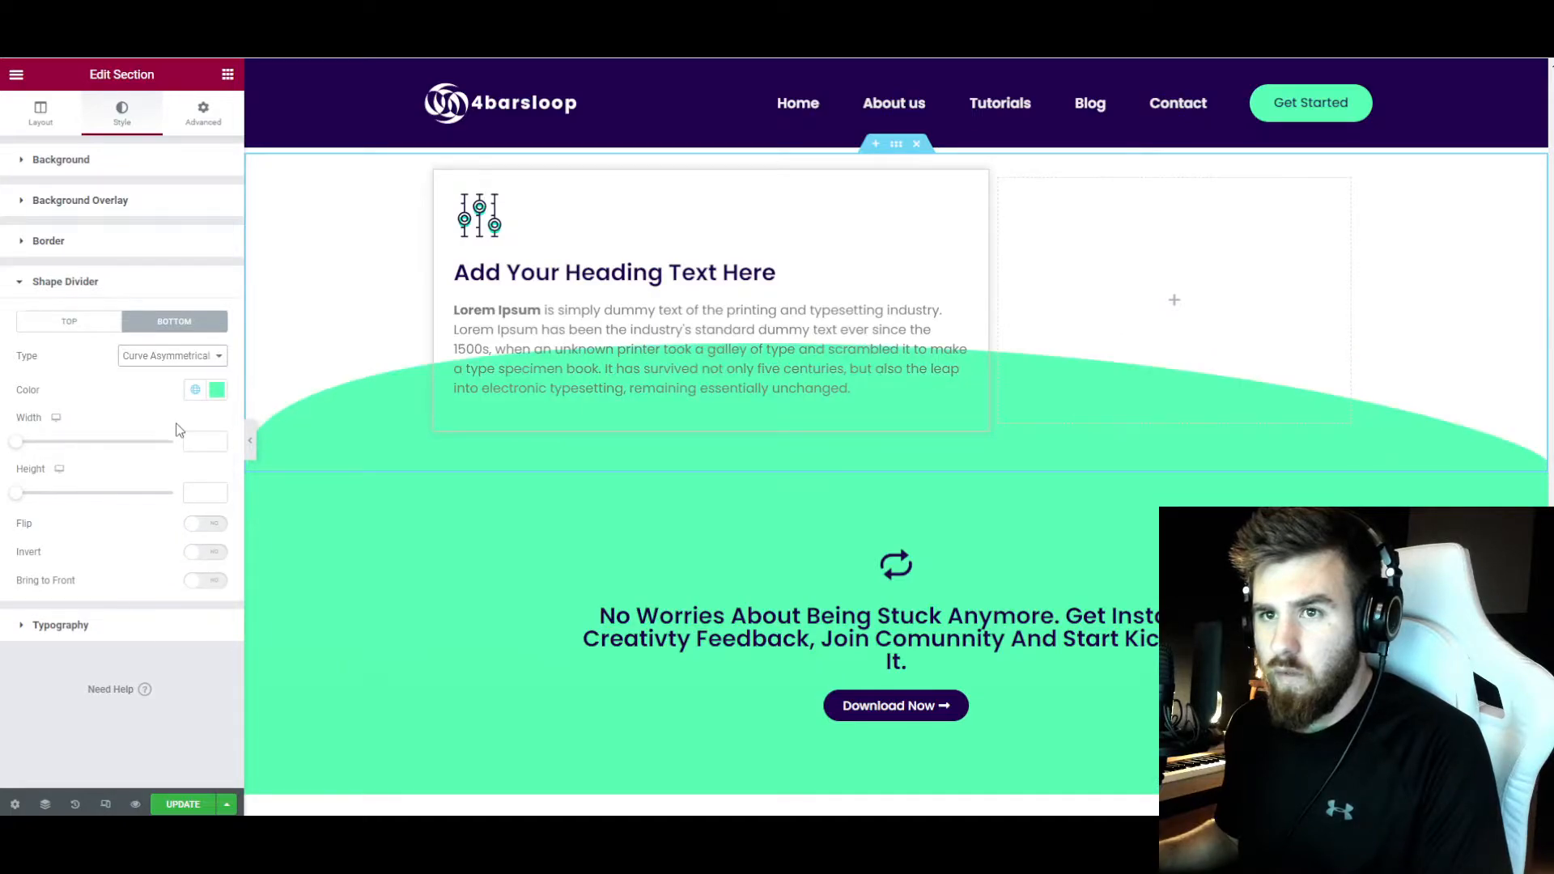
pyautogui.click(175, 363)
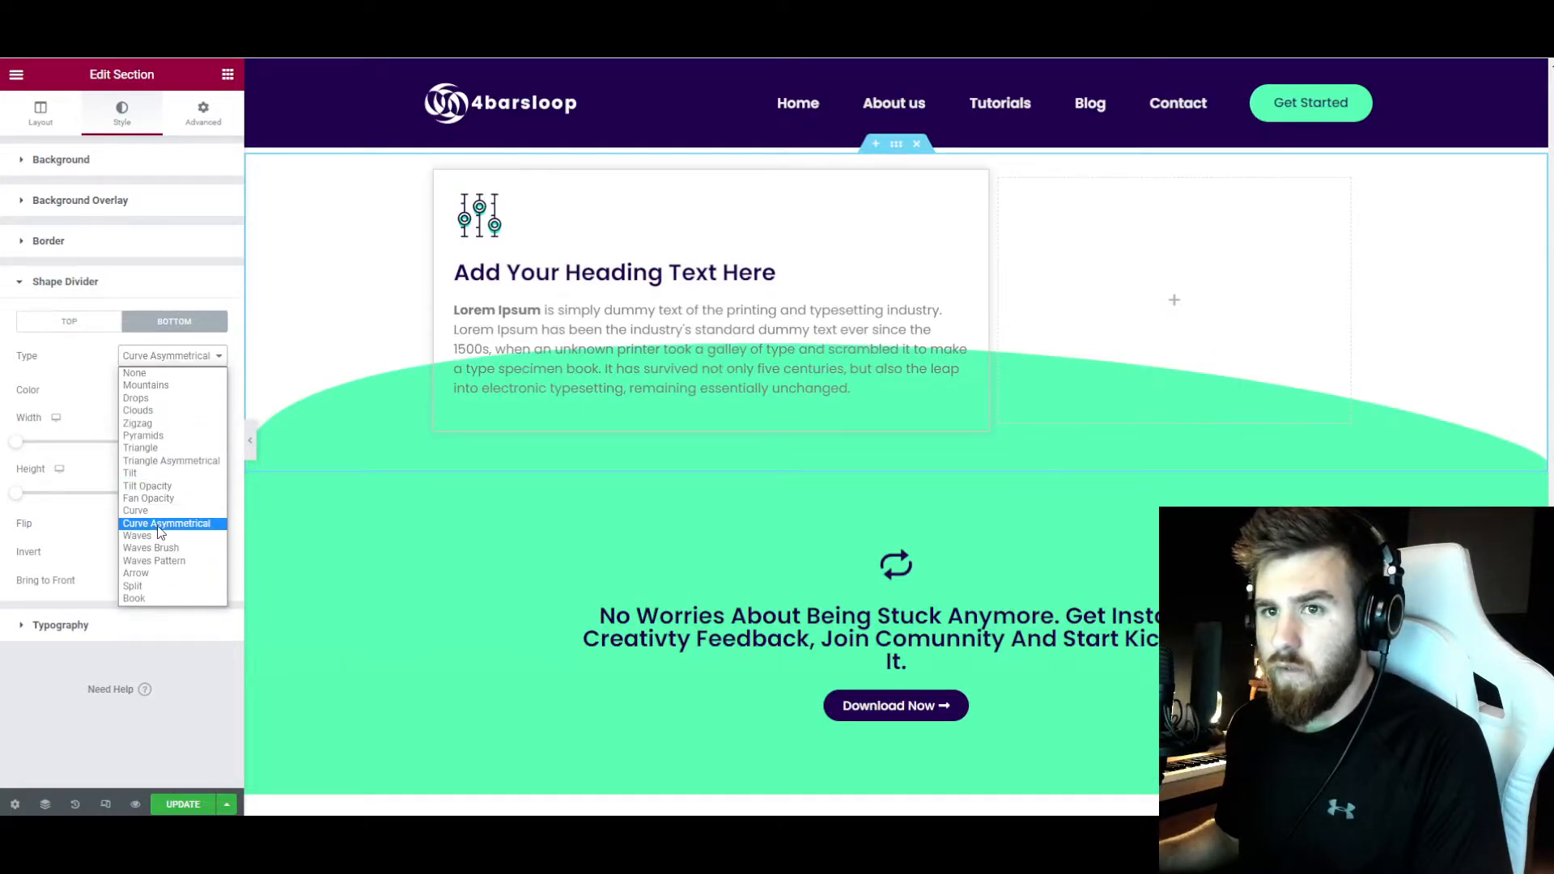
pyautogui.click(157, 547)
pyautogui.click(160, 363)
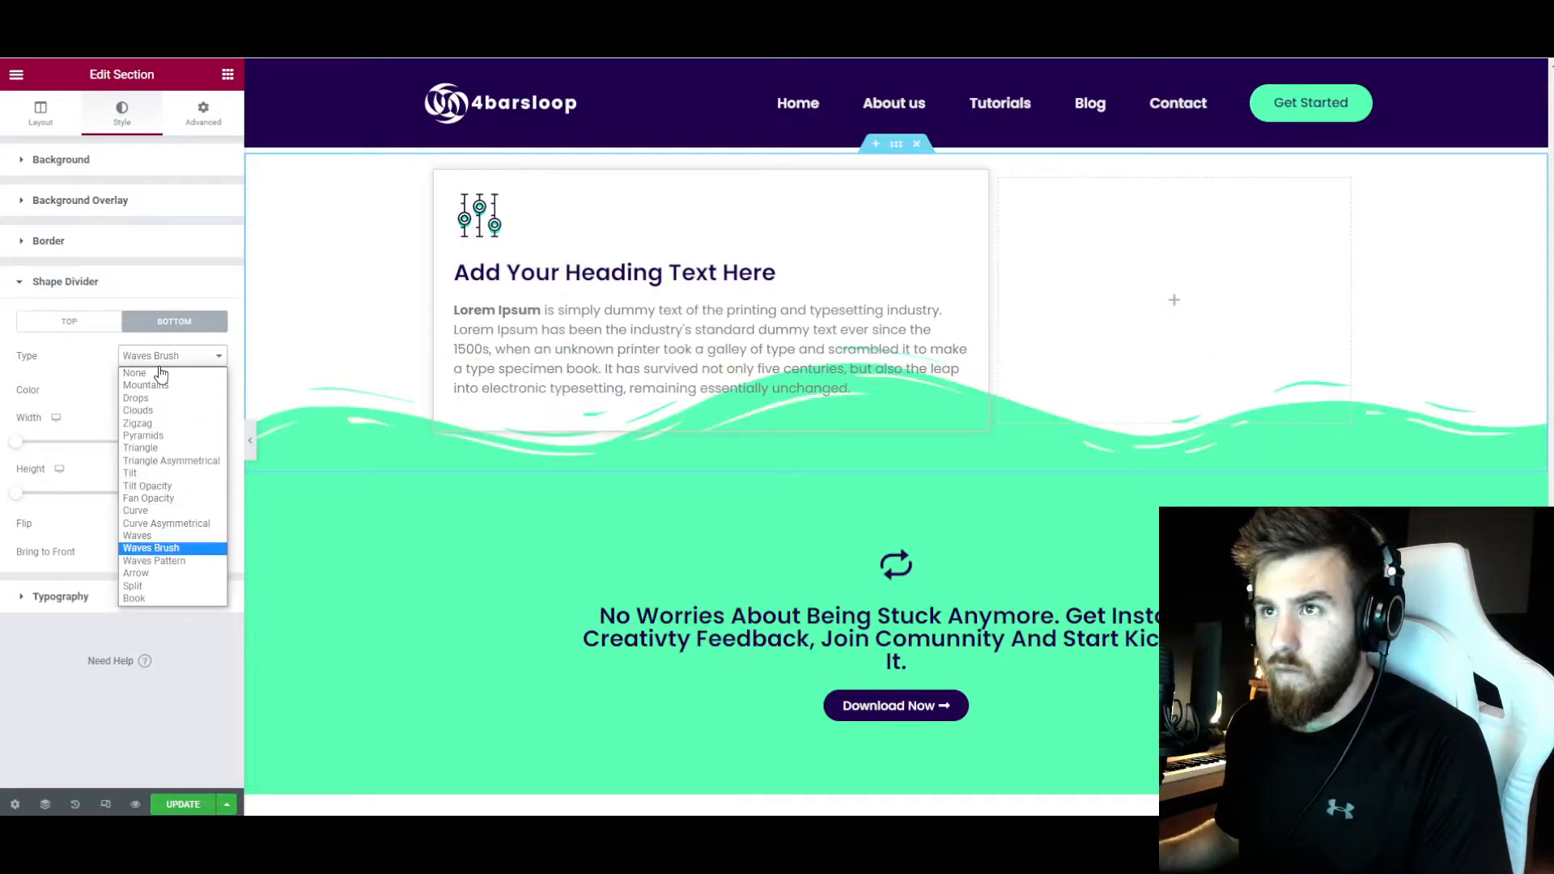
pyautogui.click(144, 537)
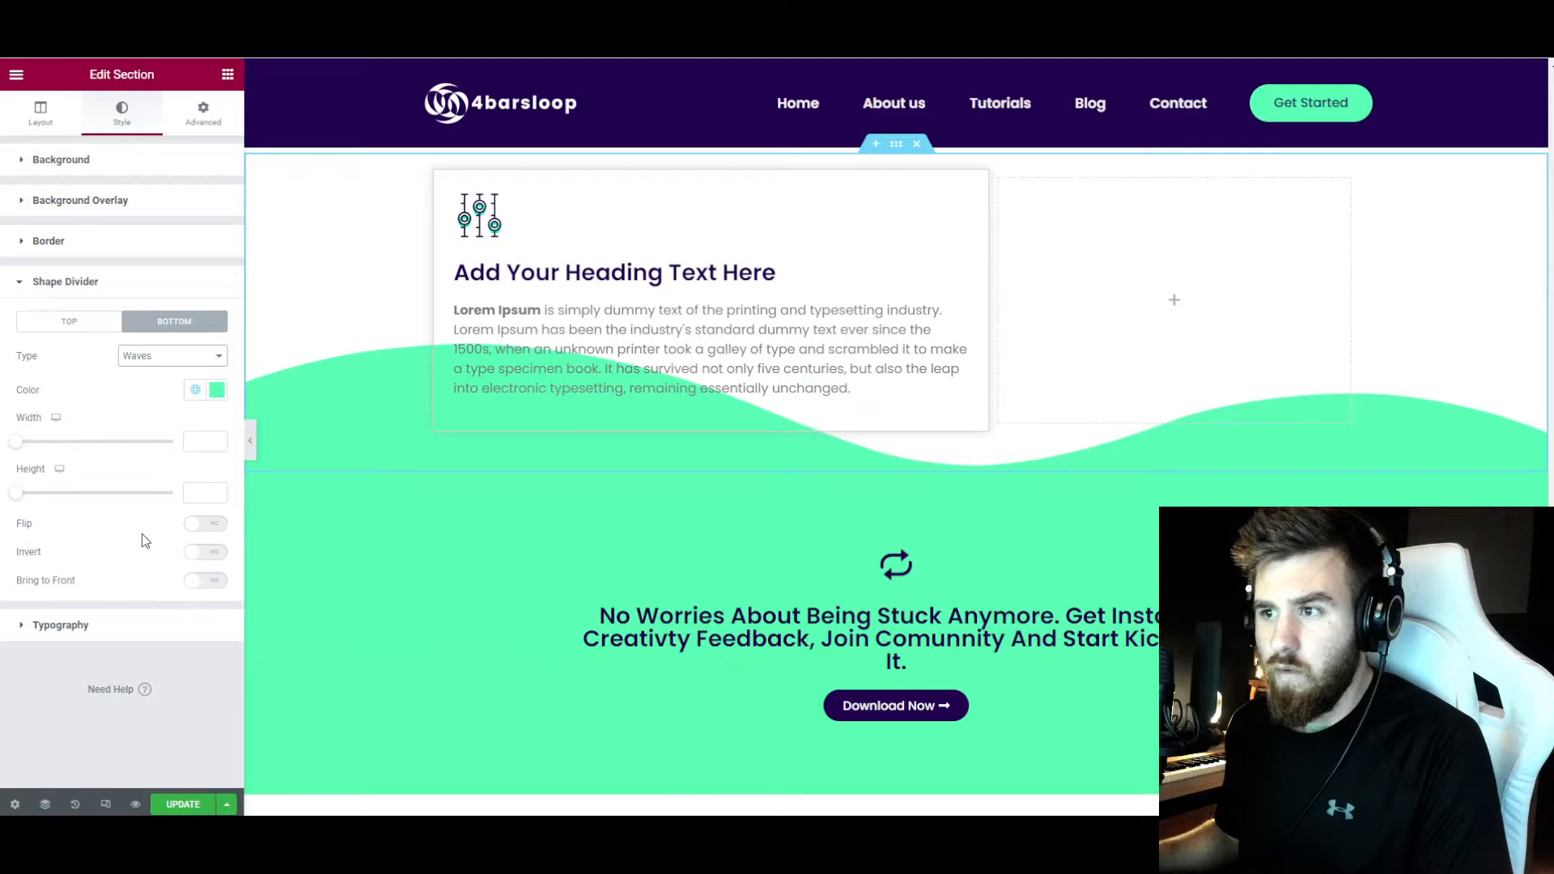
pyautogui.click(165, 366)
pyautogui.click(162, 575)
pyautogui.click(162, 367)
pyautogui.click(154, 591)
# - Set the third card section's bottom shape divider to Waves with width 100 and height 60
pyautogui.click(162, 356)
pyautogui.click(146, 385)
pyautogui.click(167, 357)
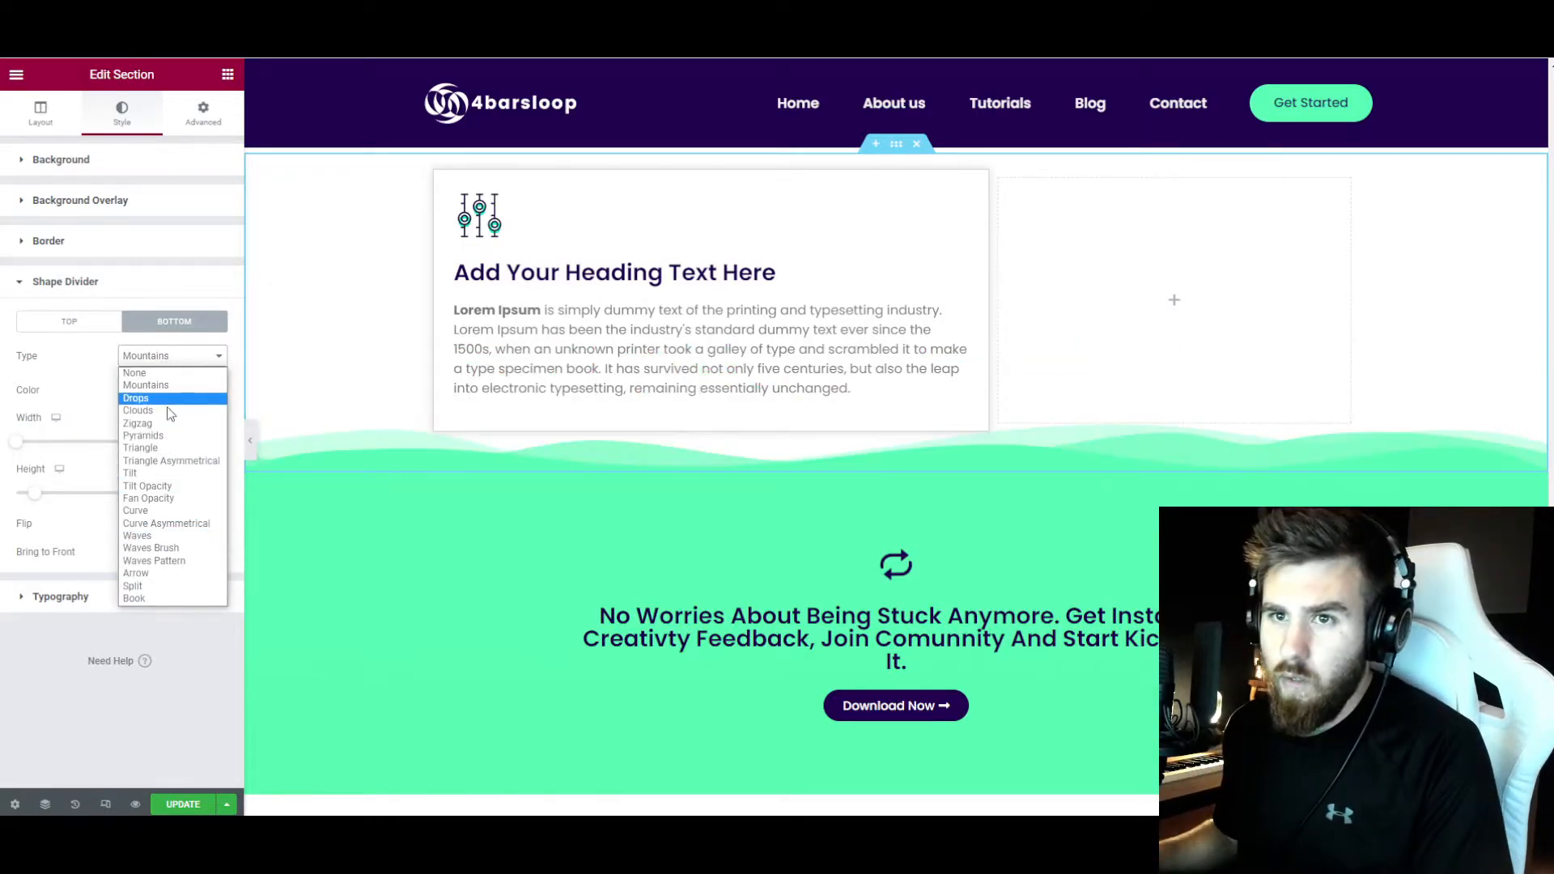
pyautogui.click(141, 535)
pyautogui.scroll(1, 872, 330)
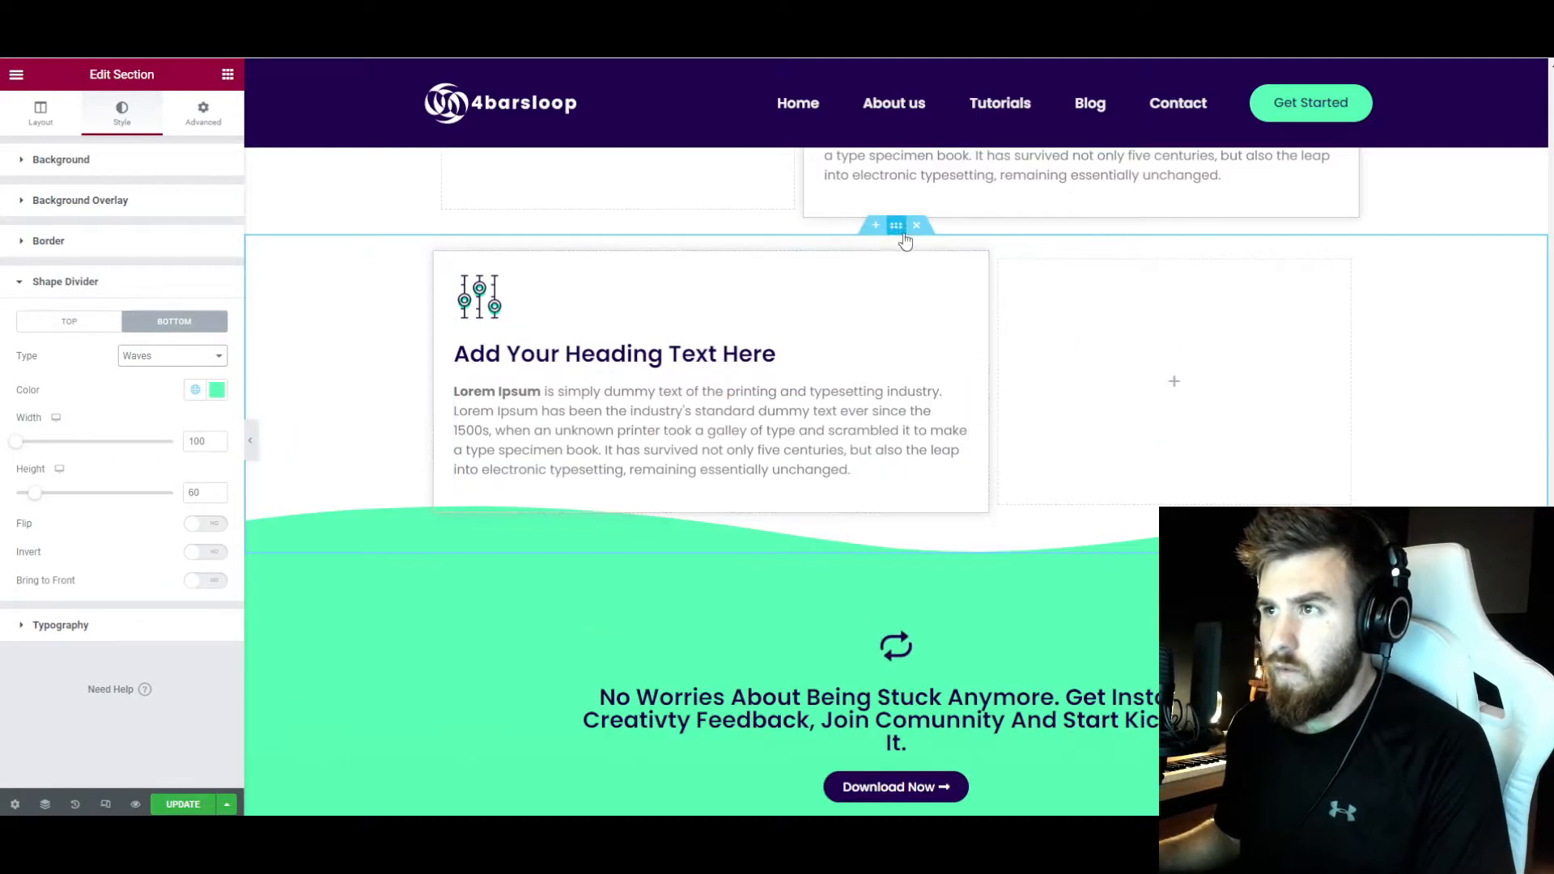
# - Set the third card section's bottom padding to 70 px and the green call-to-action section's top padding to 3%
pyautogui.click(202, 114)
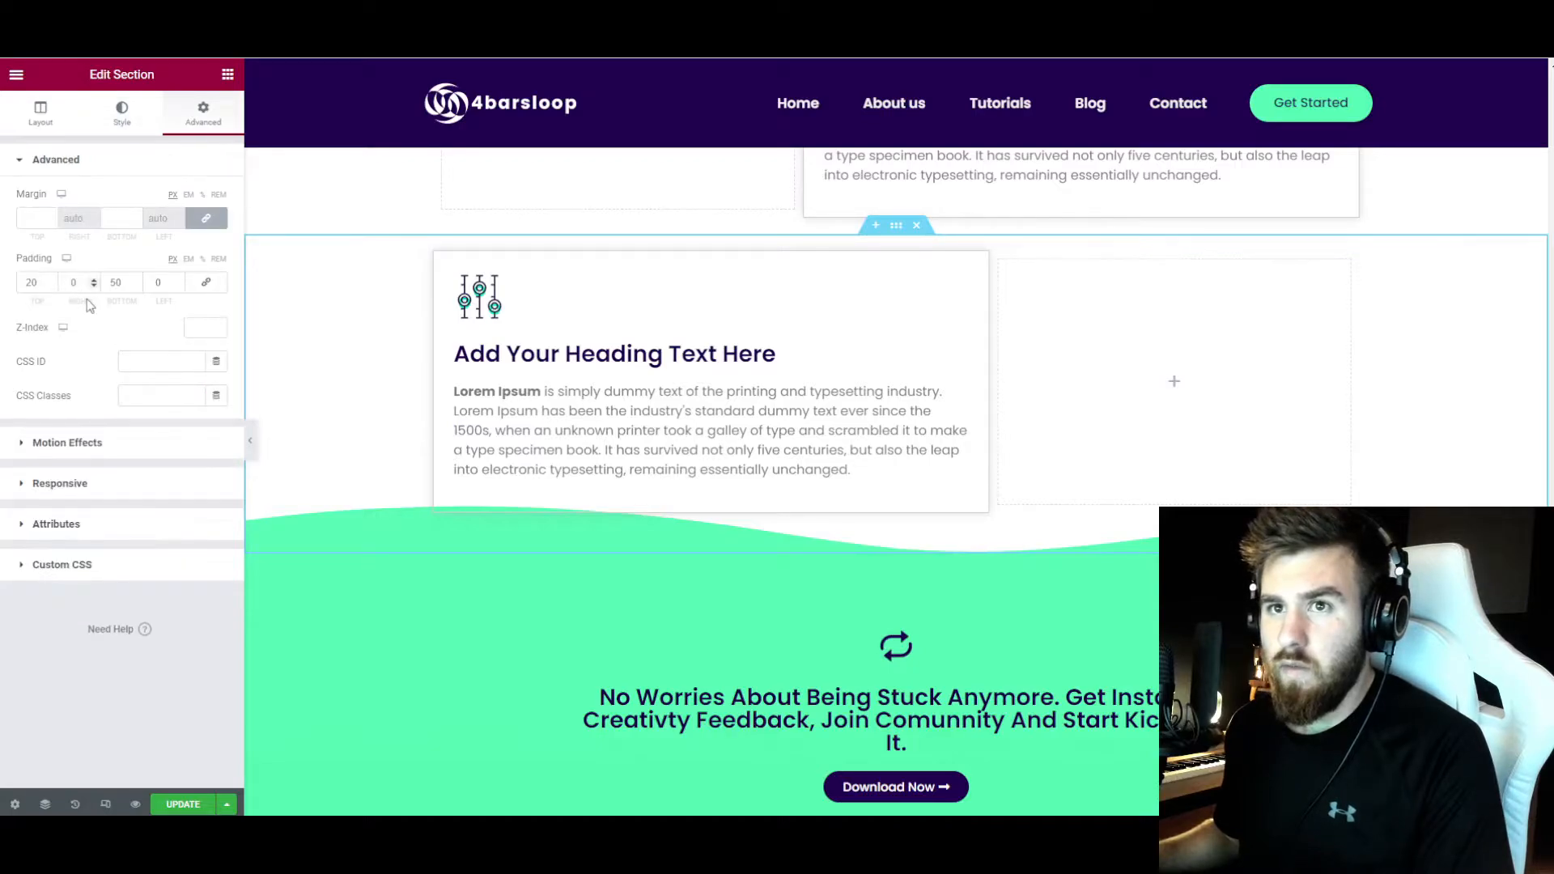
pyautogui.write('70')
pyautogui.scroll(-3, 576, 493)
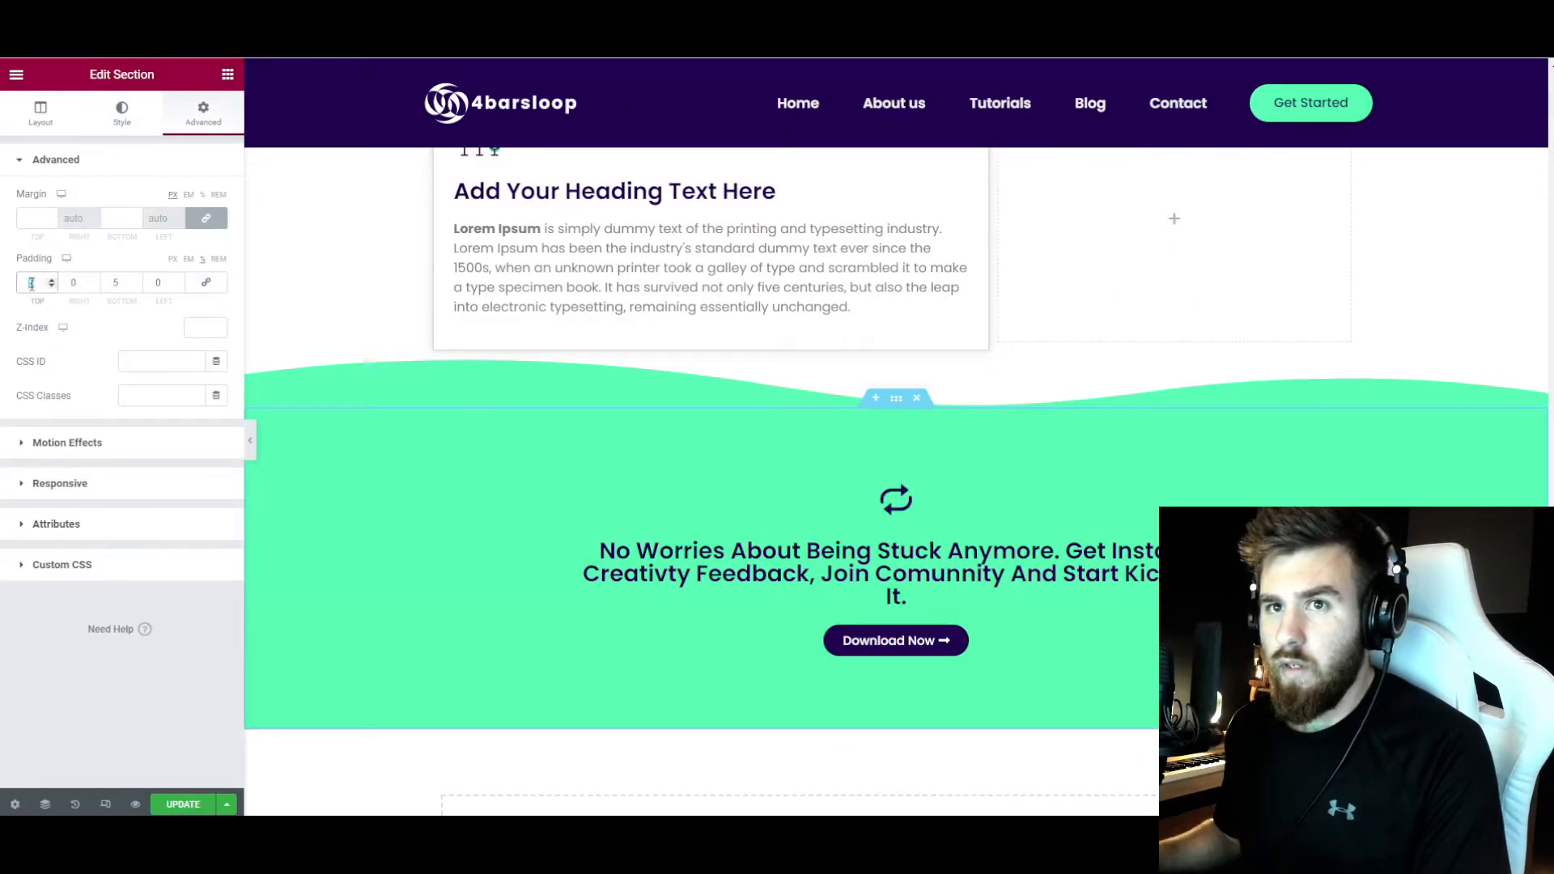
pyautogui.write('3')
pyautogui.click(251, 440)
pyautogui.scroll(10, 265, 436)
pyautogui.scroll(5, 266, 436)
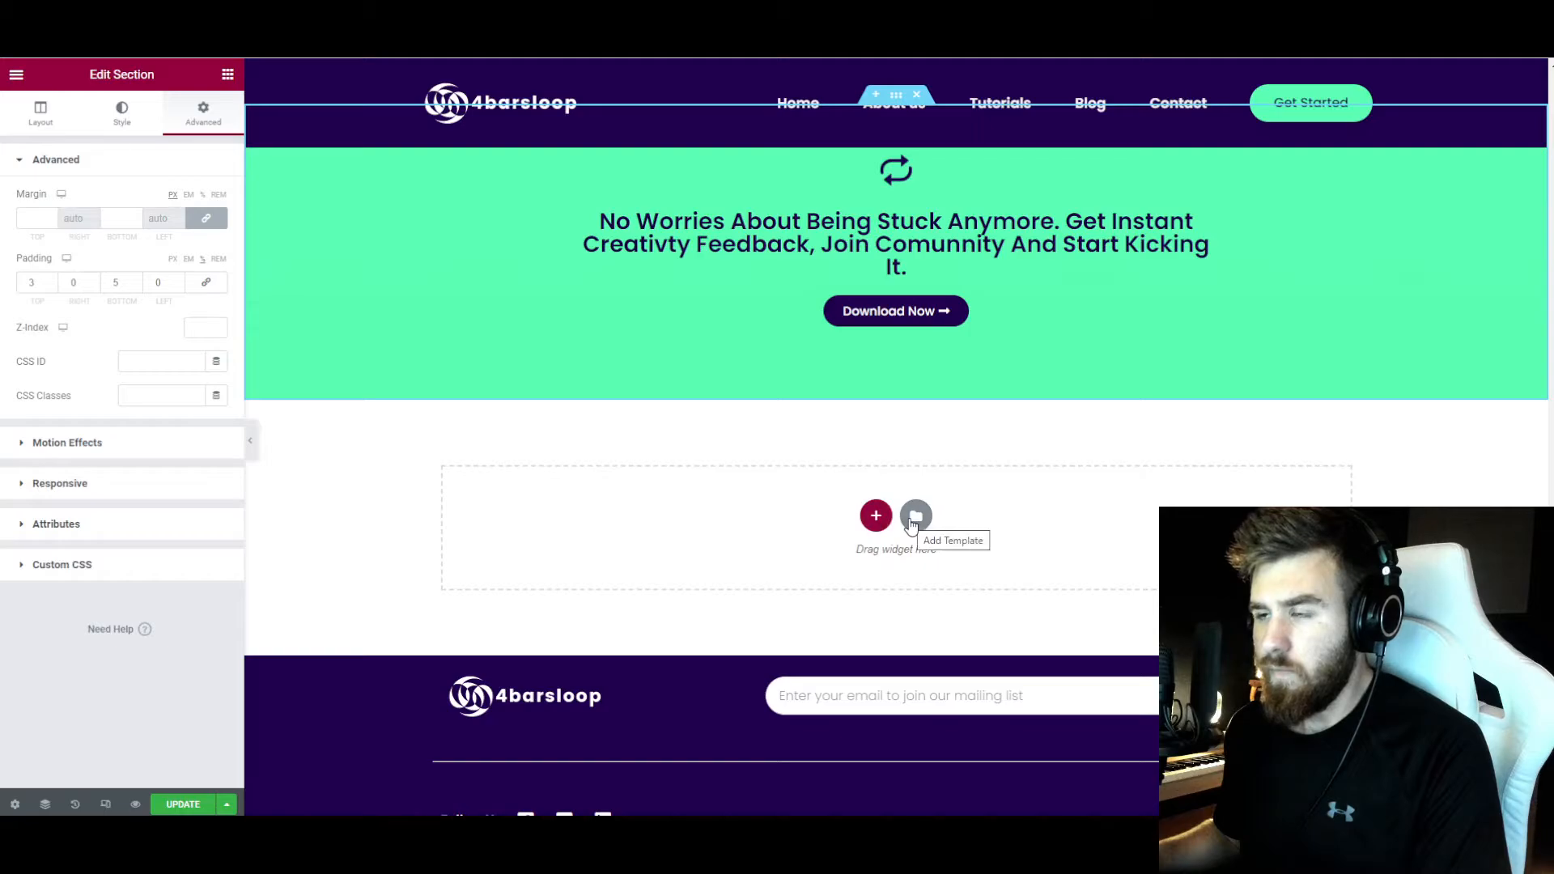
# - Open the template block library below the green section and filter it to the Faq category
pyautogui.click(914, 518)
pyautogui.click(407, 189)
pyautogui.scroll(-3, 392, 295)
pyautogui.scroll(-1, 390, 344)
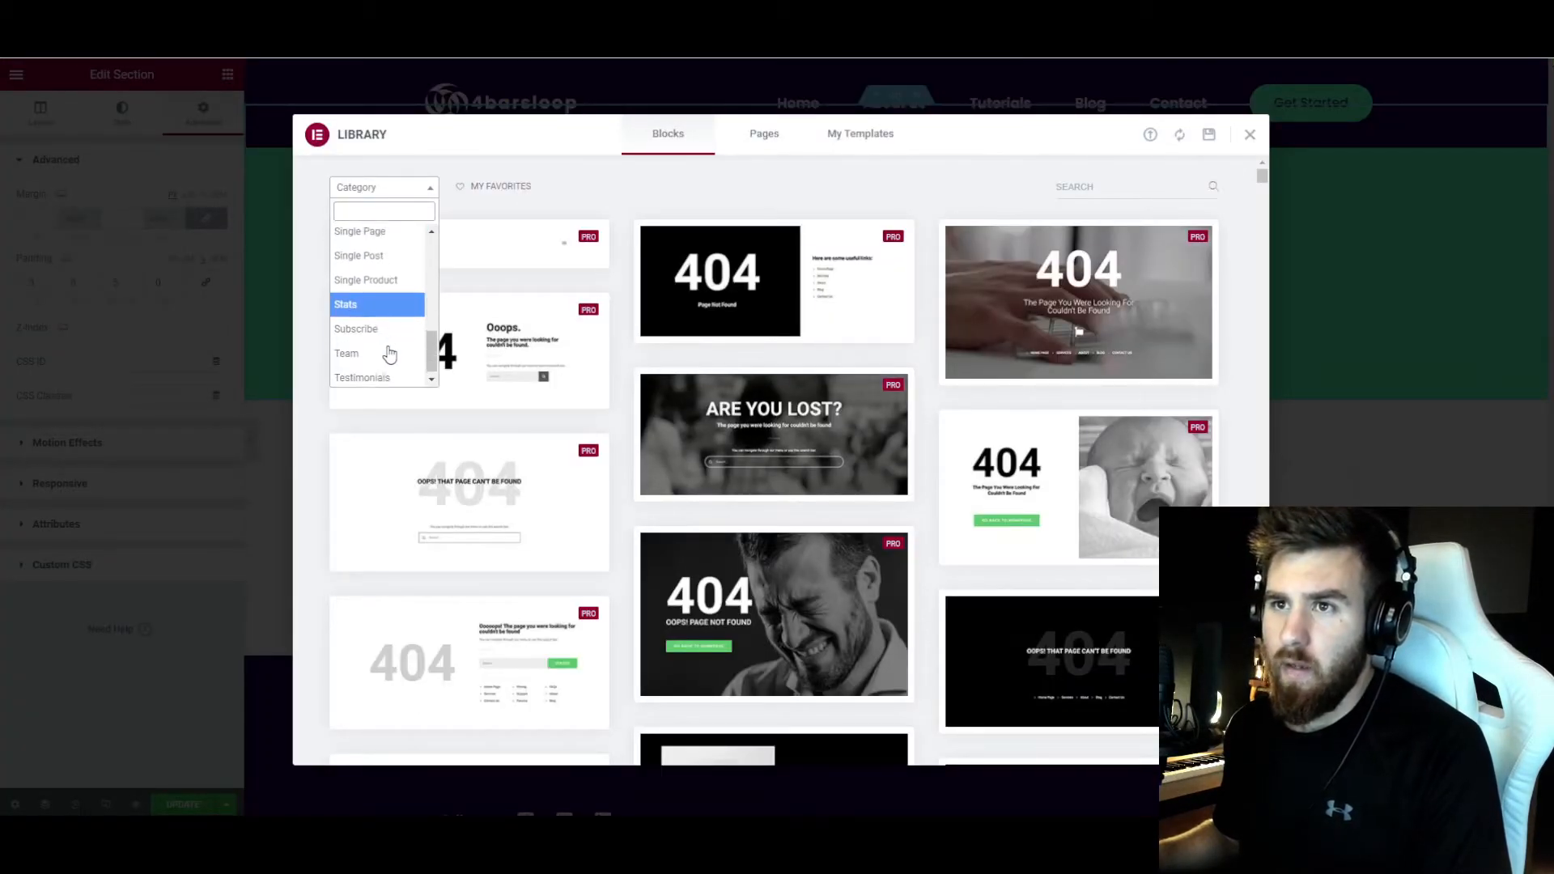
pyautogui.scroll(5, 386, 307)
pyautogui.scroll(1, 382, 279)
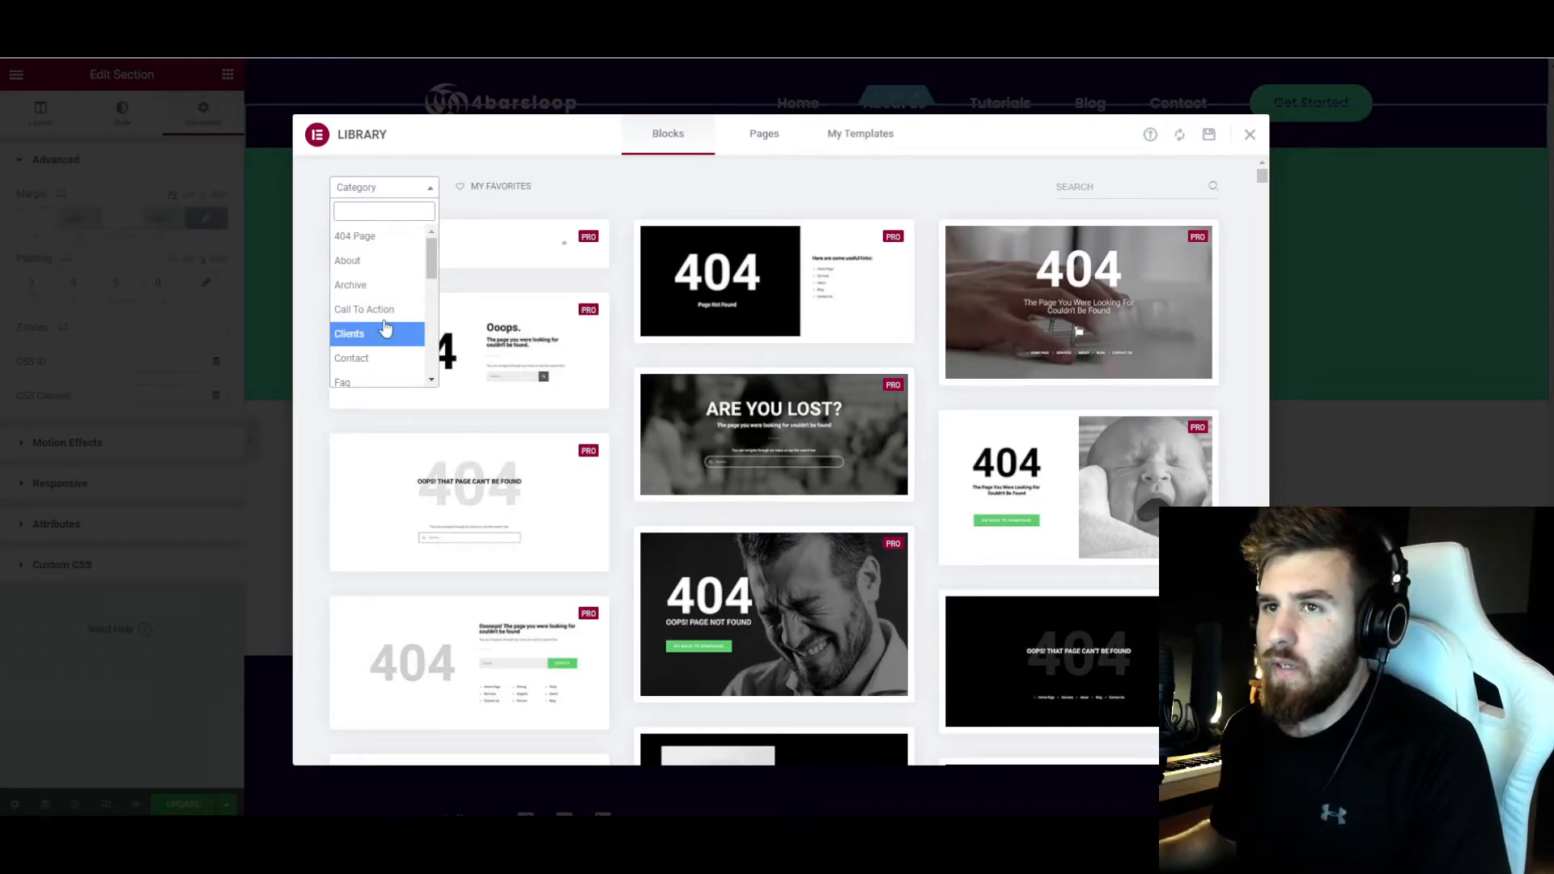
pyautogui.moveTo(434, 256); pyautogui.dragTo(432, 277)
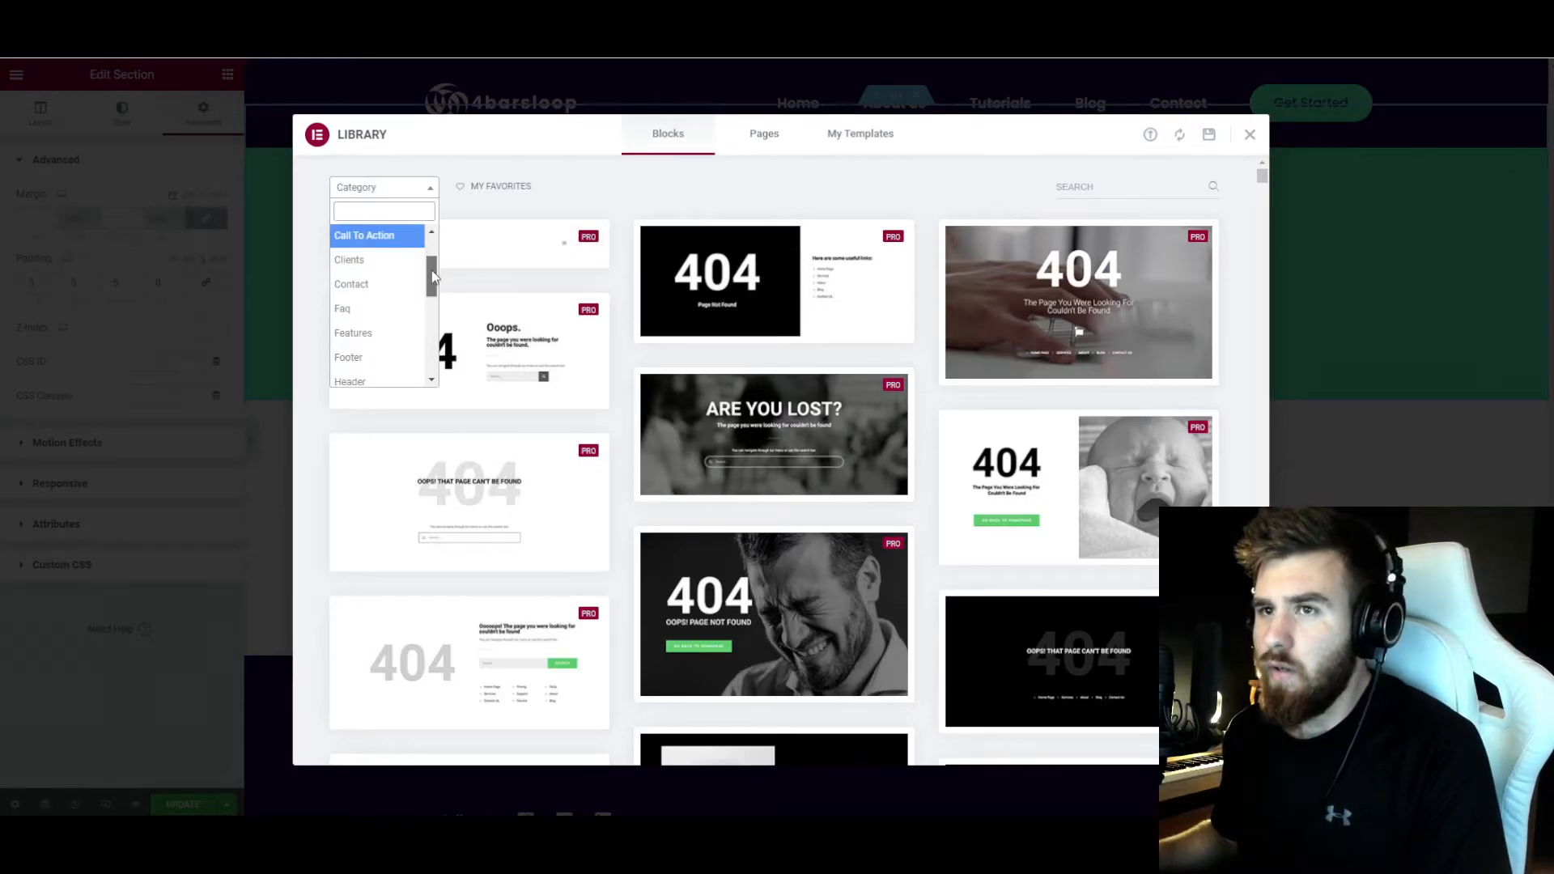
pyautogui.click(373, 308)
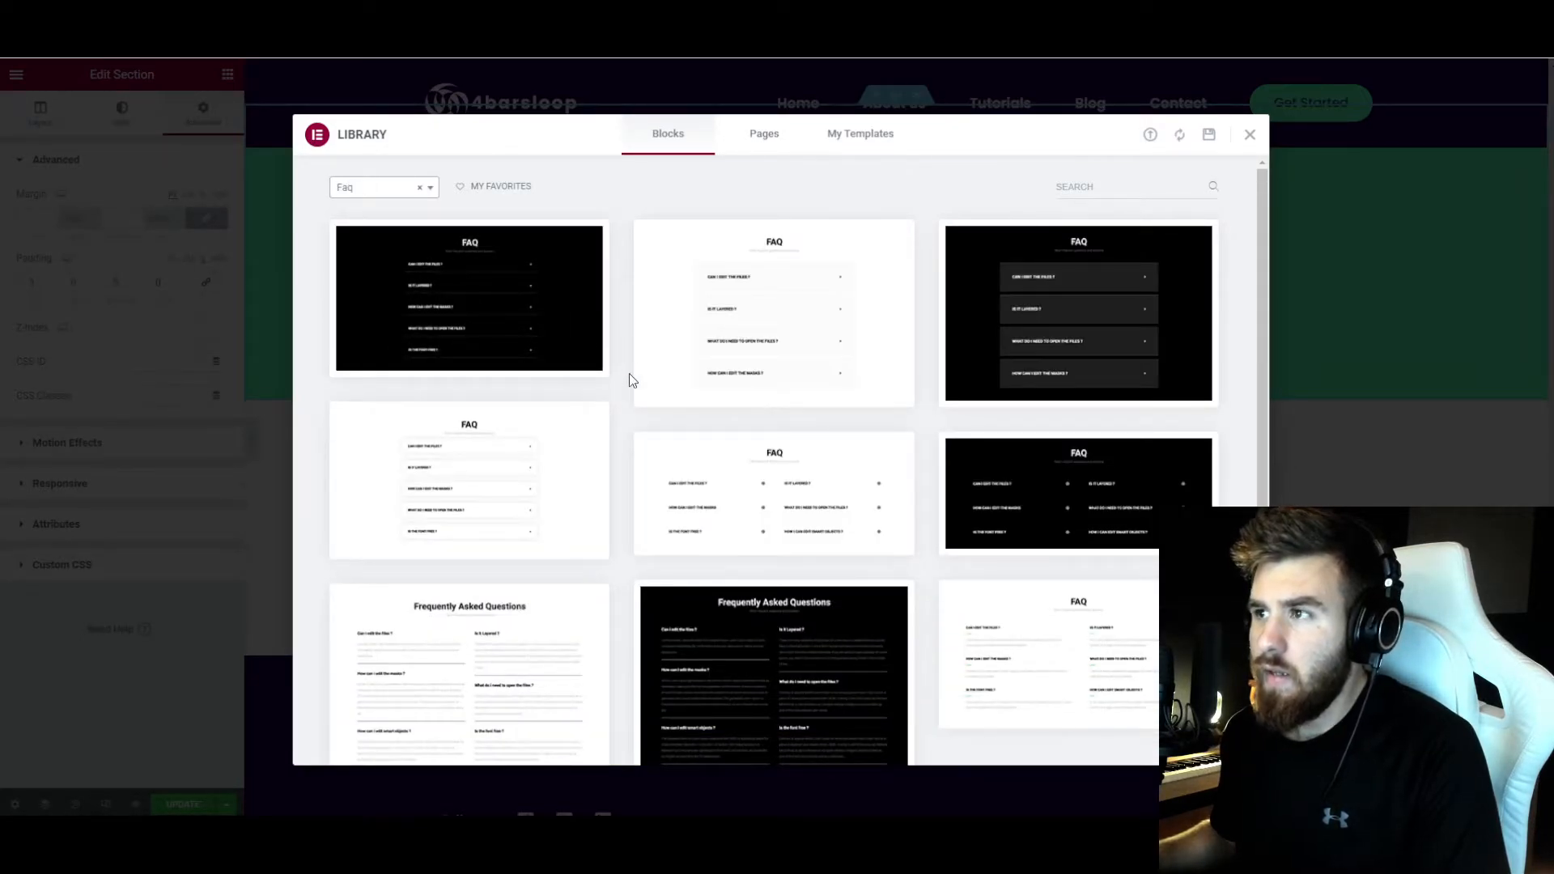
# - Insert the white single-column FAQ block with five stacked toggle items below the green section
pyautogui.scroll(-1, 825, 415)
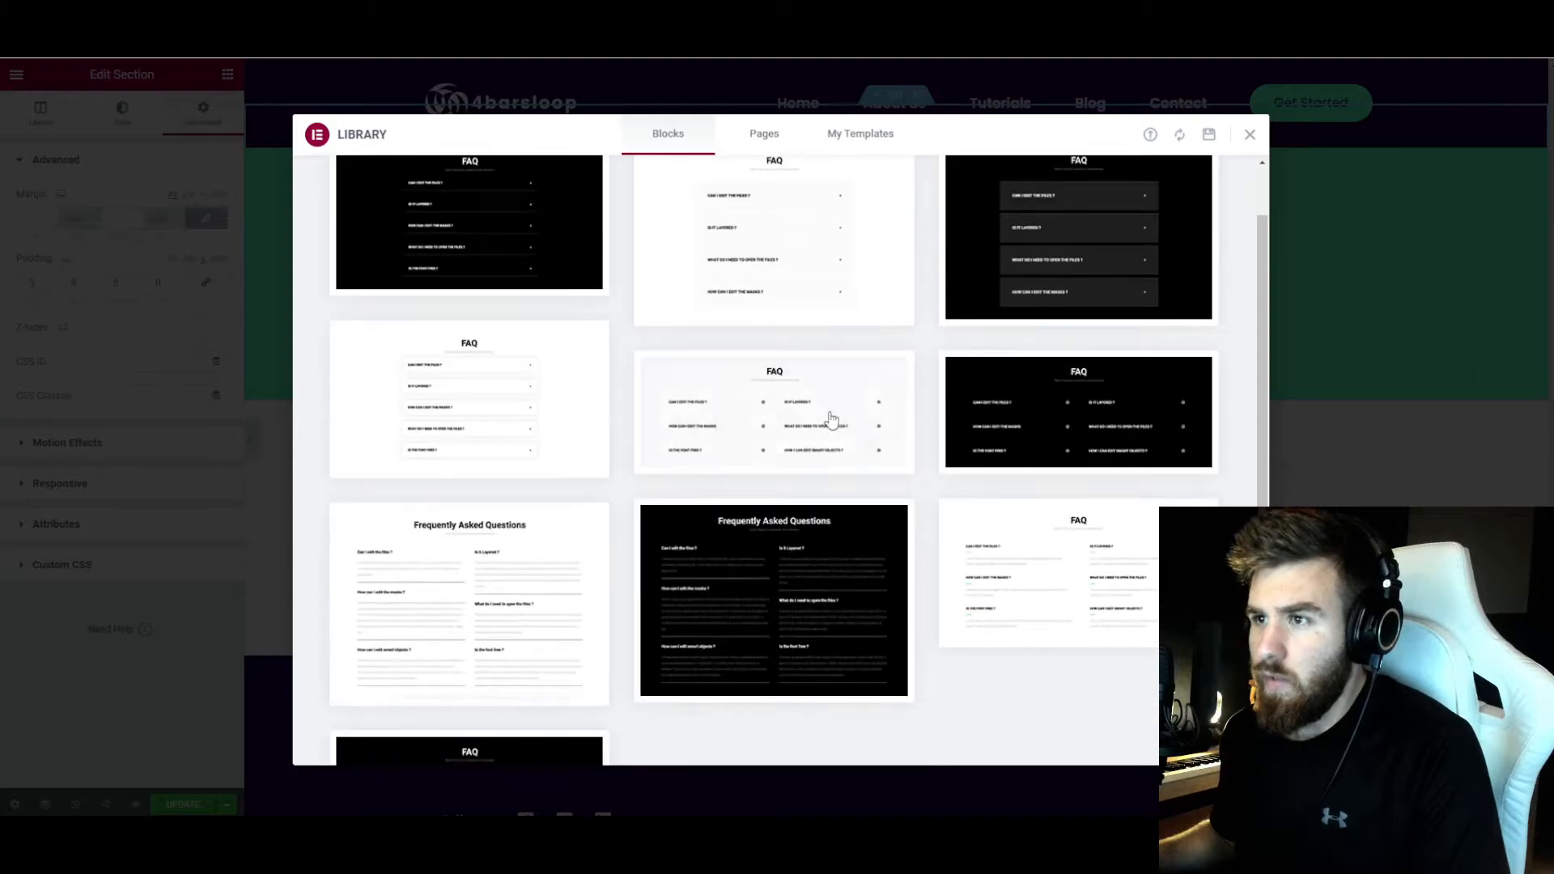
pyautogui.scroll(-2, 645, 541)
pyautogui.scroll(3, 645, 541)
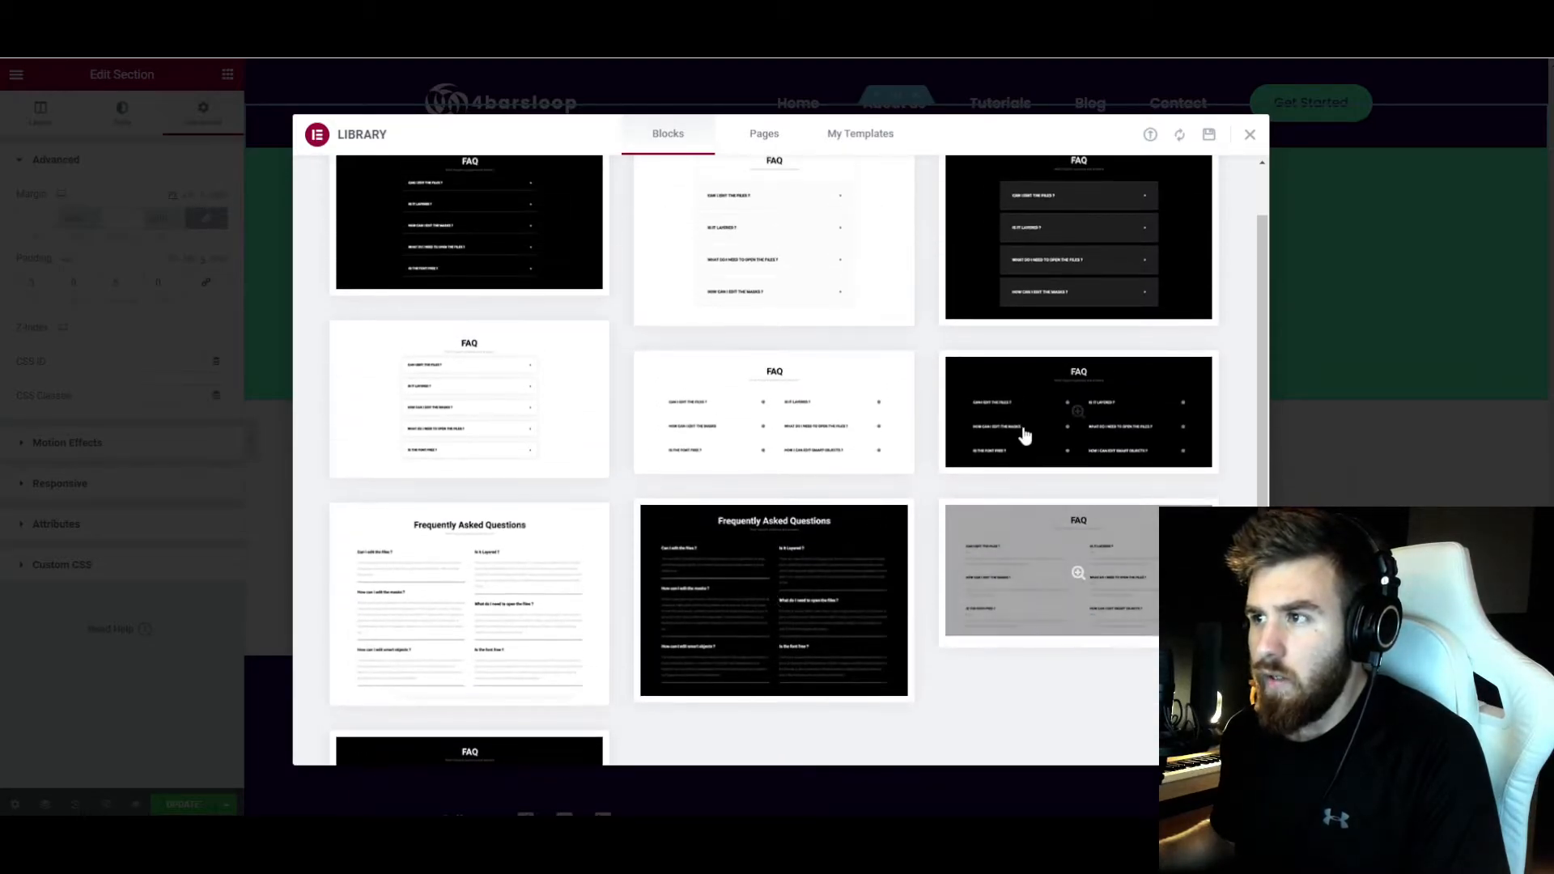
pyautogui.scroll(1, 505, 555)
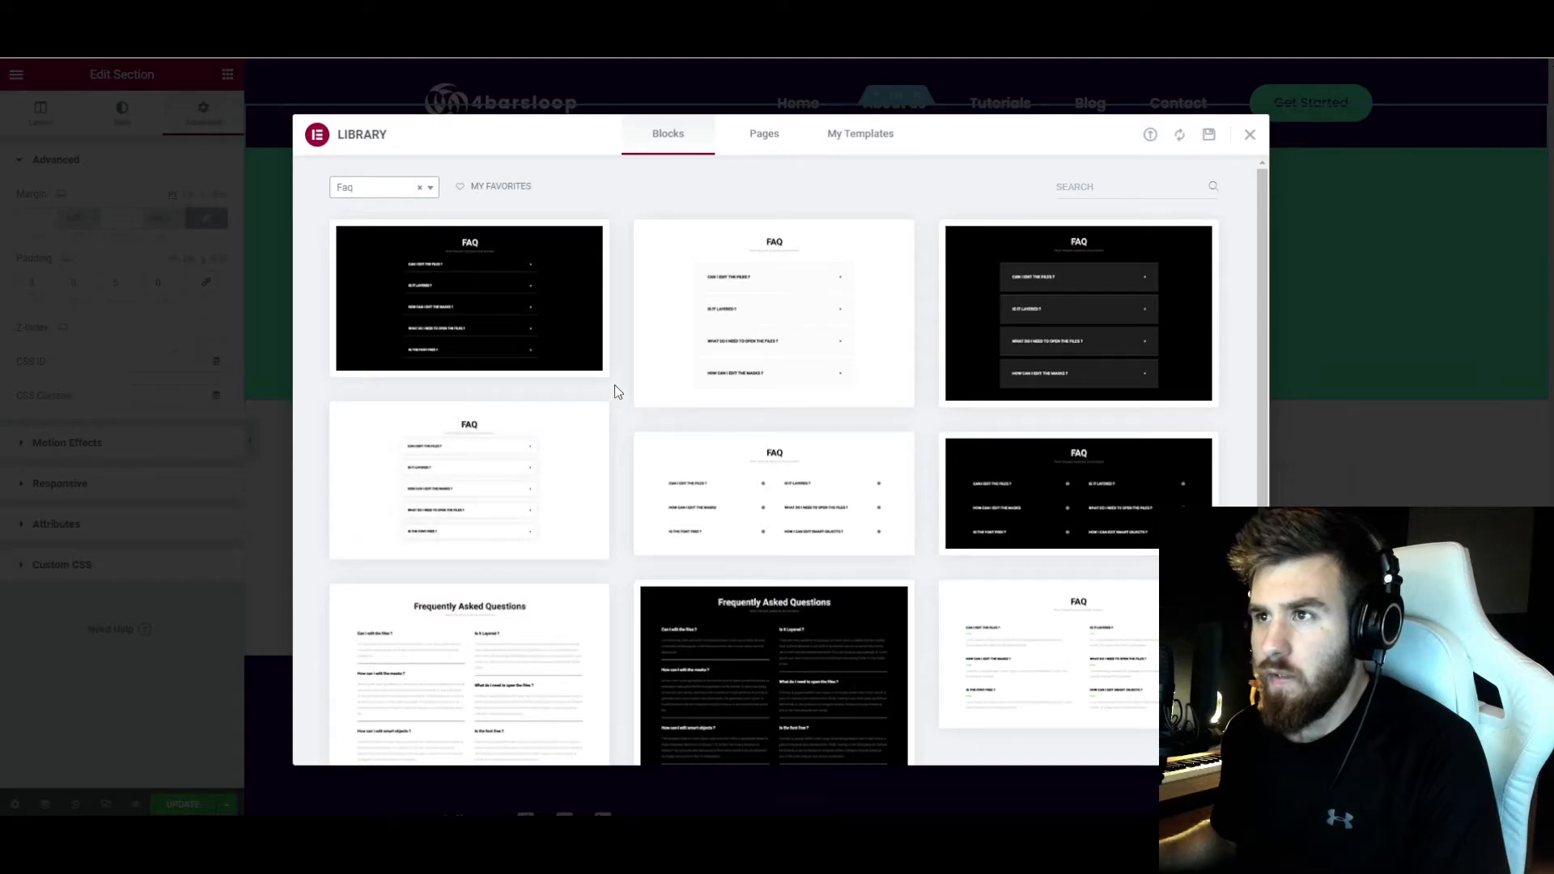
pyautogui.scroll(-1, 614, 386)
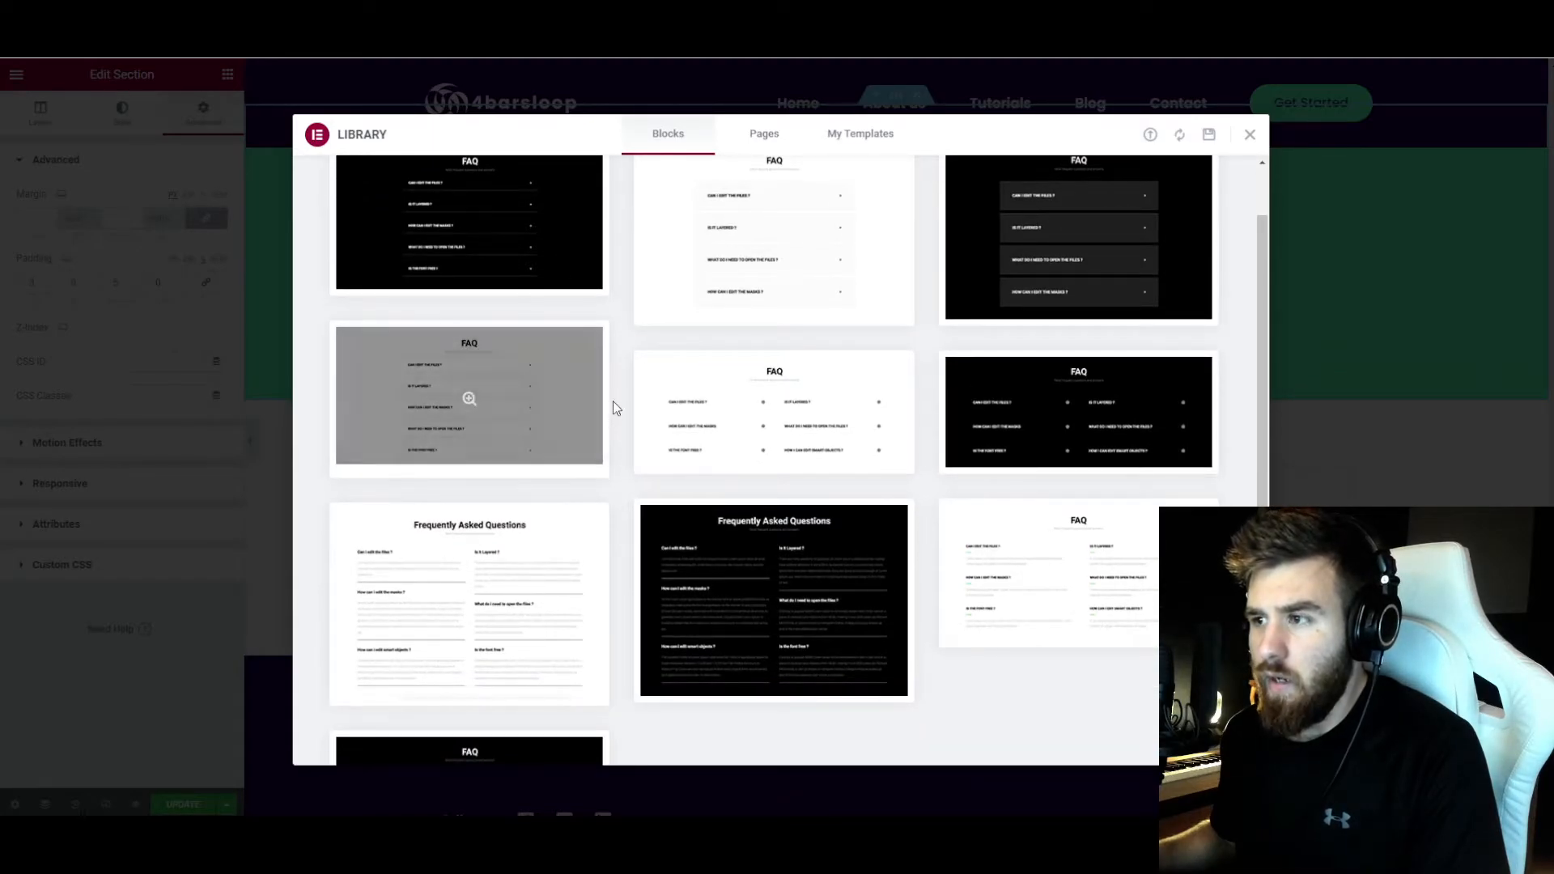
pyautogui.scroll(1, 613, 400)
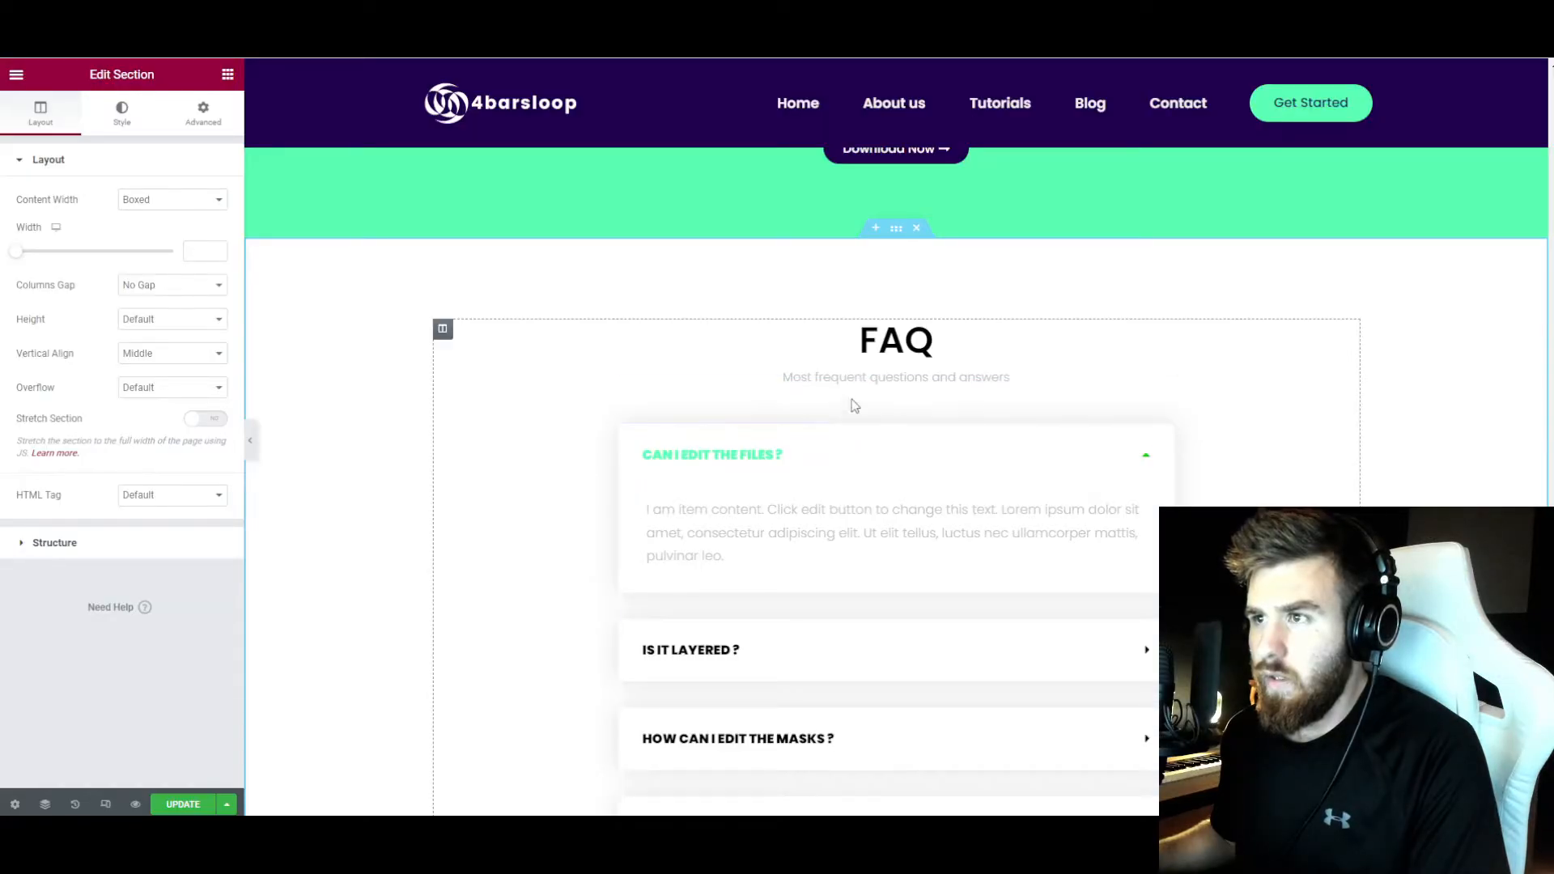
# - Duplicate the FAQ section's column and delete the heading, subtitle and toggle from the left copy
pyautogui.rightClick(440, 334)
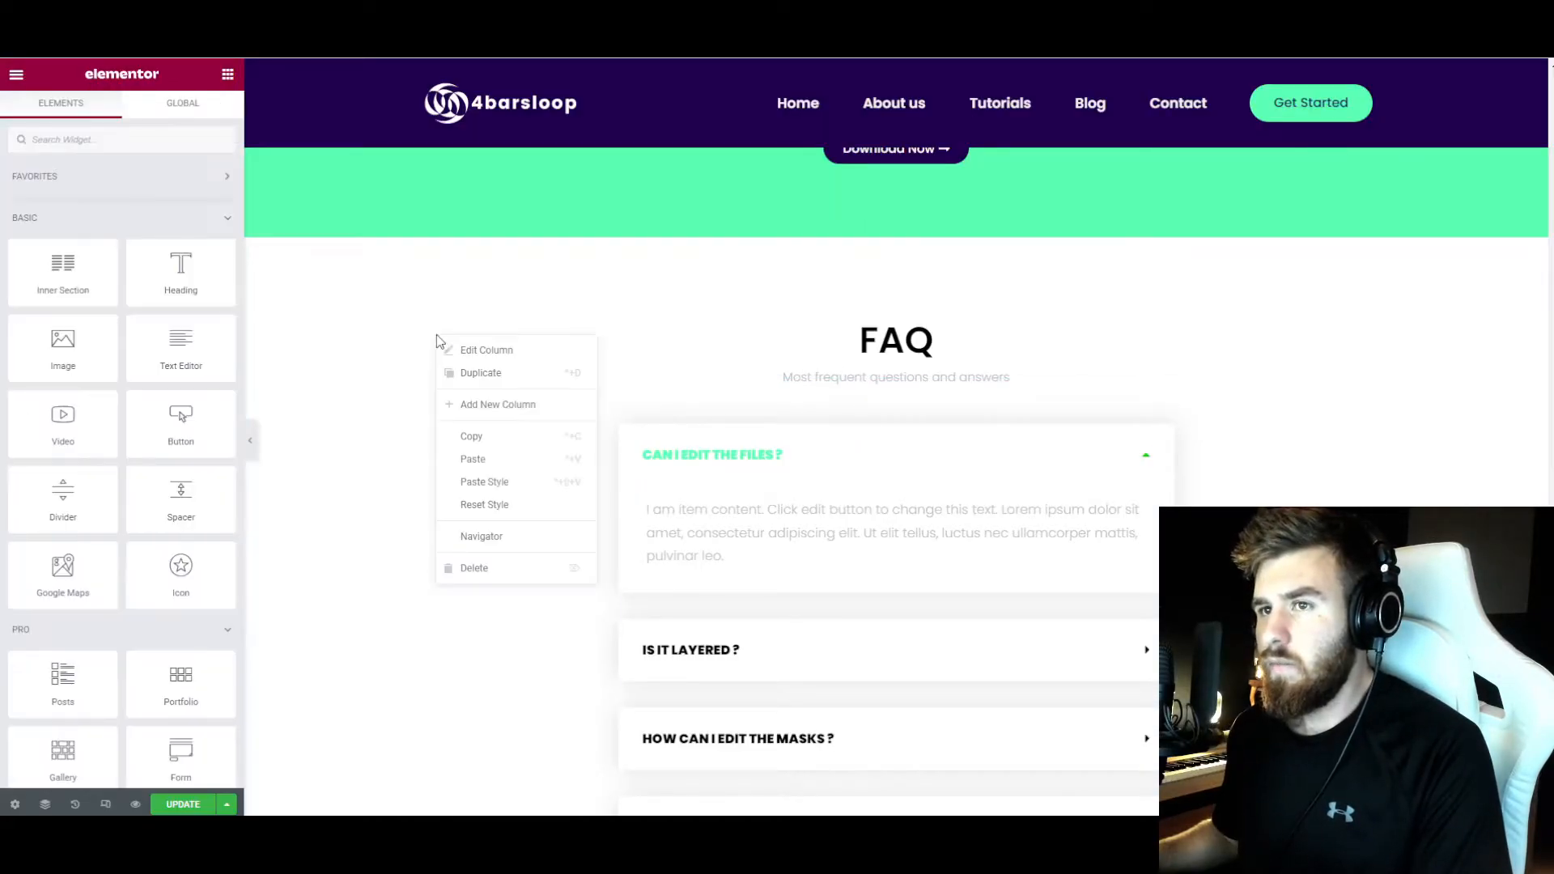
pyautogui.click(466, 370)
pyautogui.rightClick(684, 340)
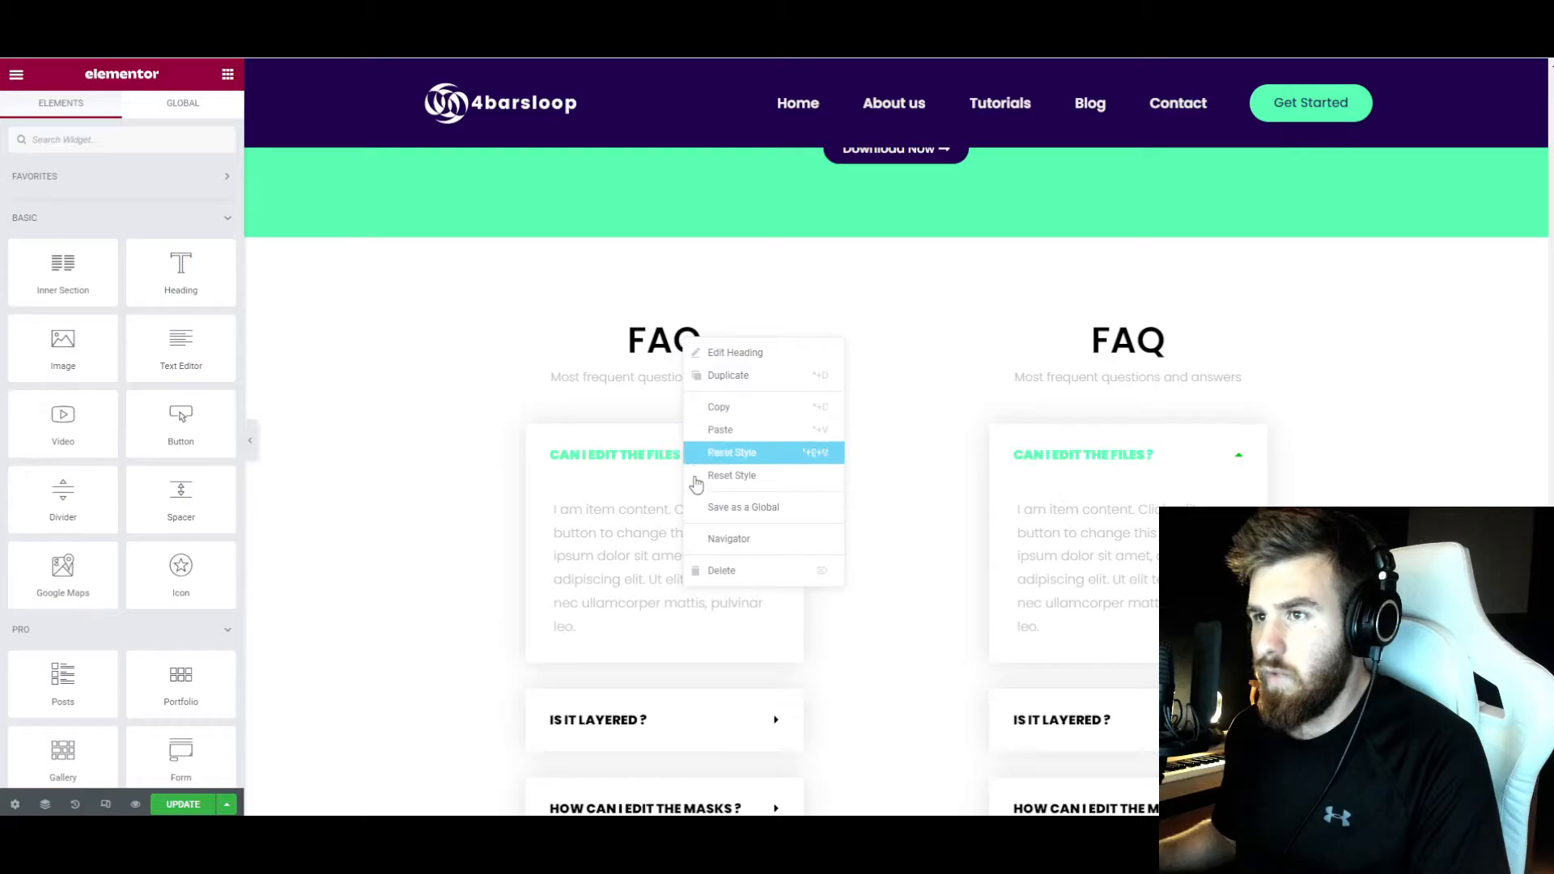
pyautogui.click(712, 569)
pyautogui.rightClick(745, 356)
pyautogui.click(782, 579)
pyautogui.rightClick(686, 419)
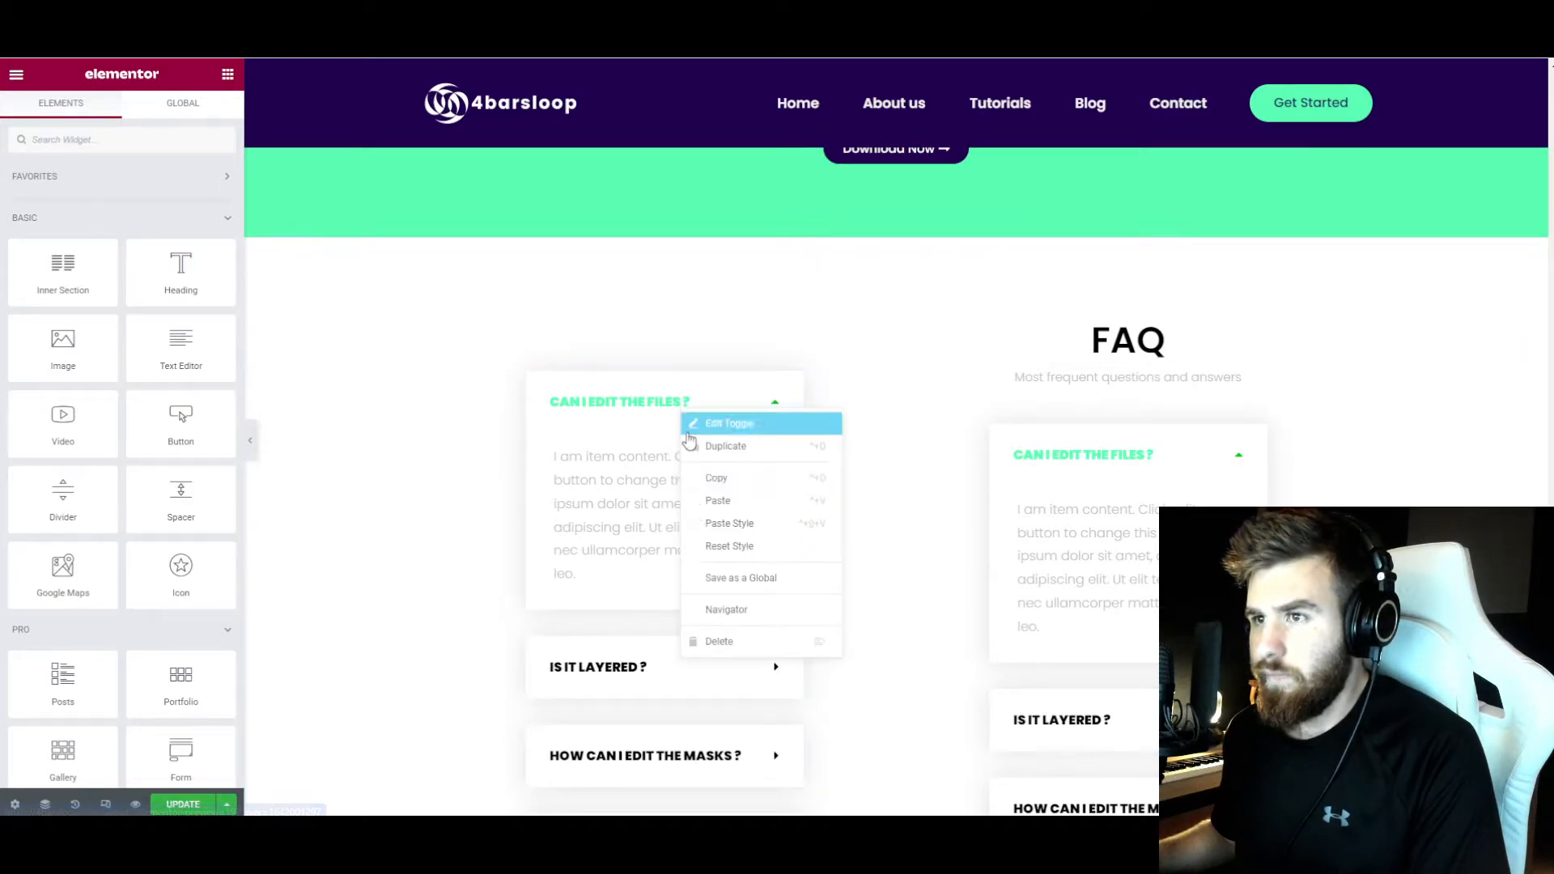
pyautogui.click(712, 639)
# - Copy the FAQ heading from the right column into the empty left column
pyautogui.rightClick(1170, 350)
pyautogui.click(1187, 419)
pyautogui.rightClick(618, 419)
pyautogui.click(655, 538)
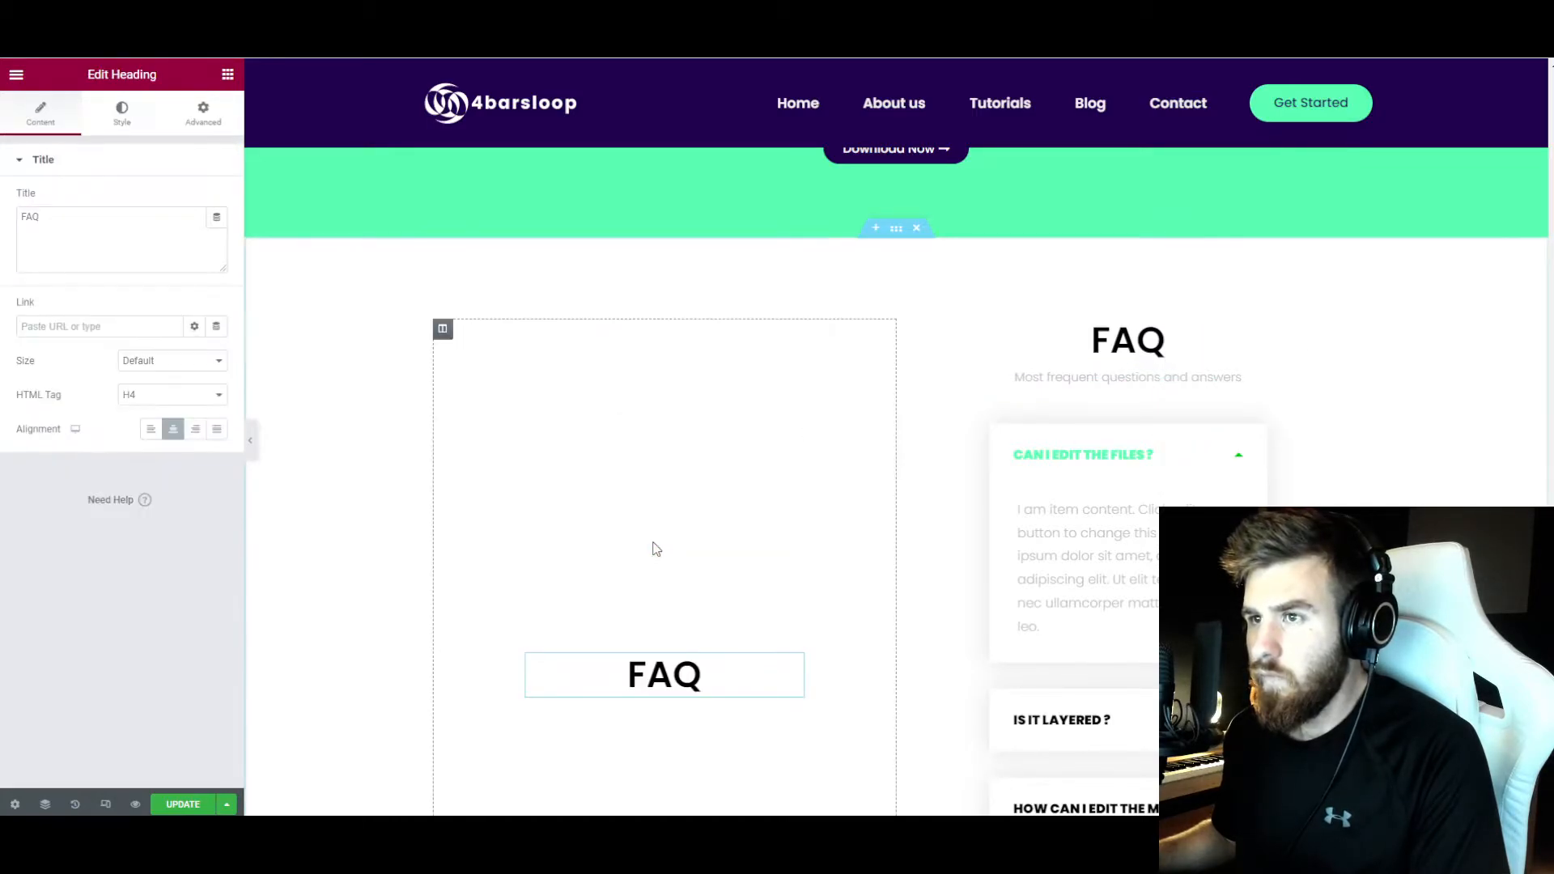
# - Delete the subtitle and the FAQ heading above the toggle in the right column
pyautogui.scroll(-1, 654, 508)
pyautogui.rightClick(1036, 306)
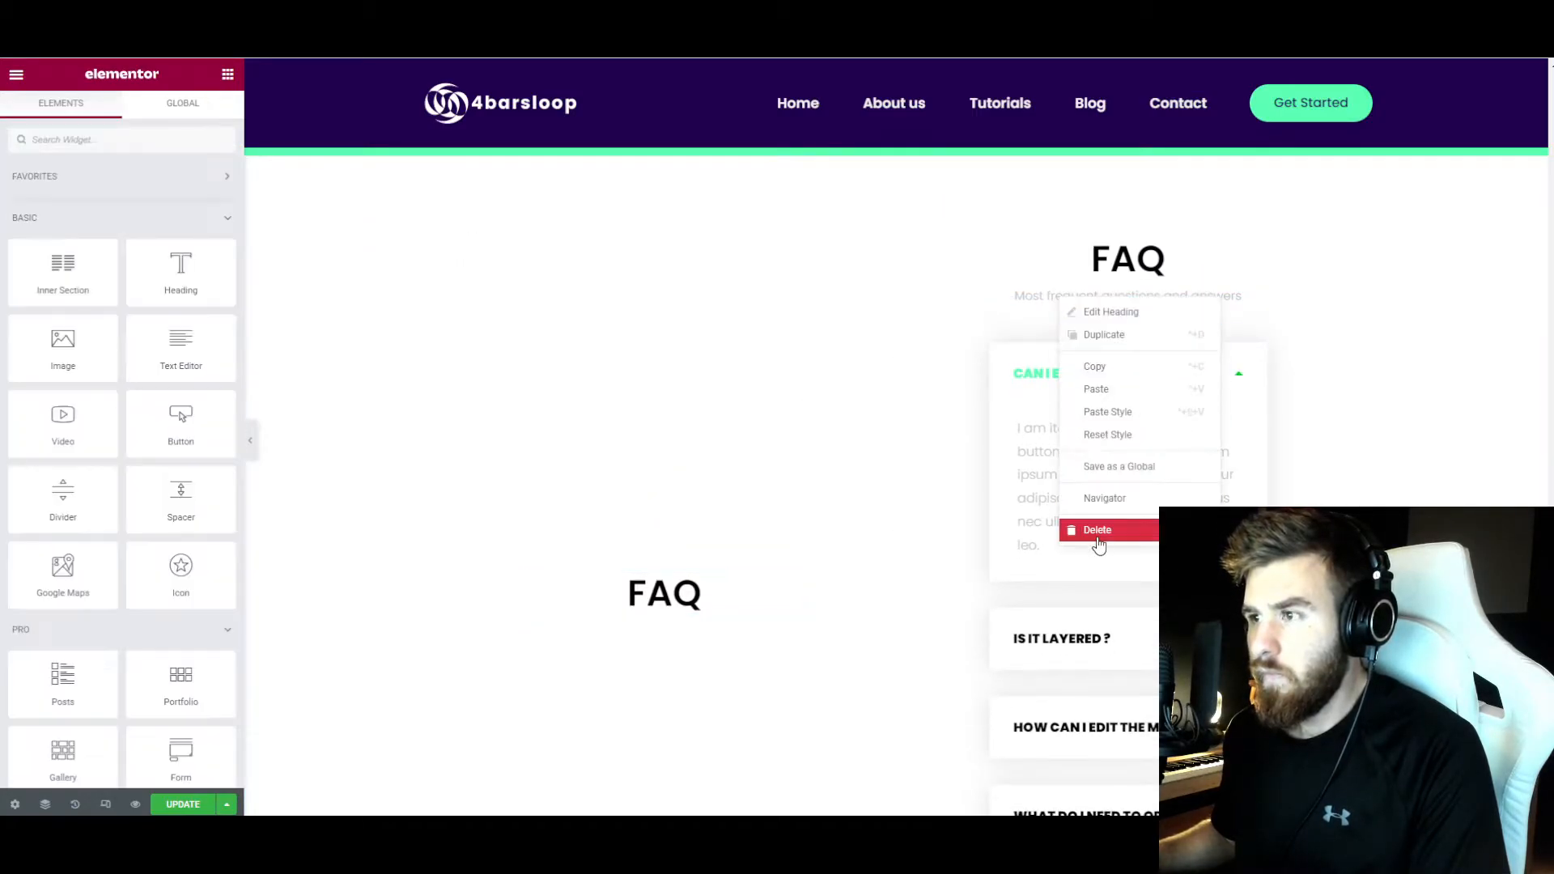
pyautogui.click(1084, 527)
pyautogui.rightClick(1118, 267)
pyautogui.click(1153, 496)
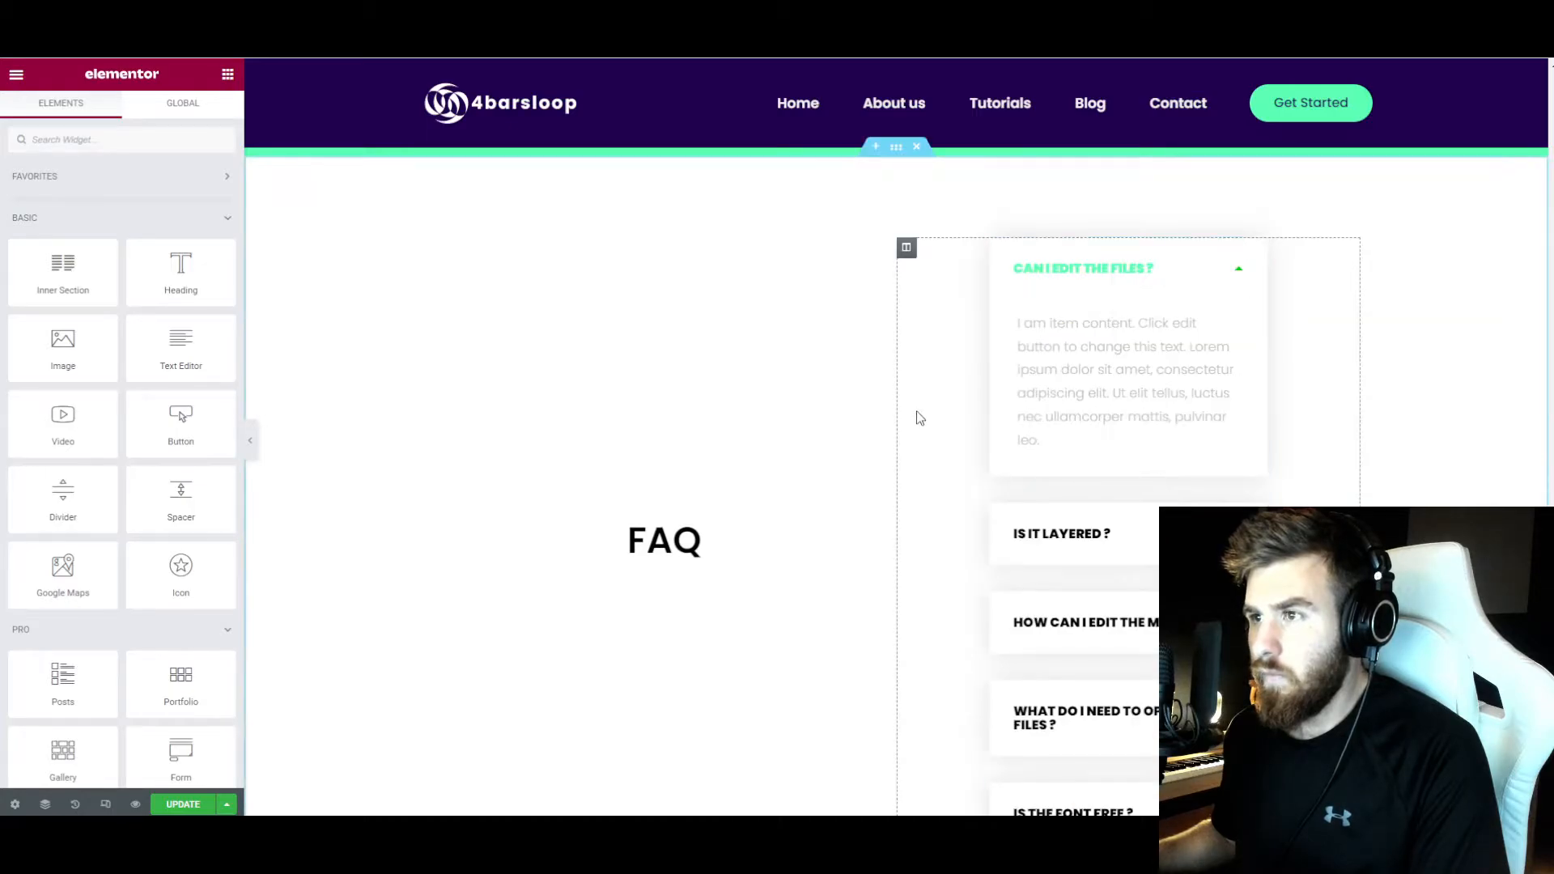
# - Set the toggle column's width to 60%, with 0 left padding and 10% right padding
pyautogui.moveTo(895, 411); pyautogui.dragTo(752, 389)
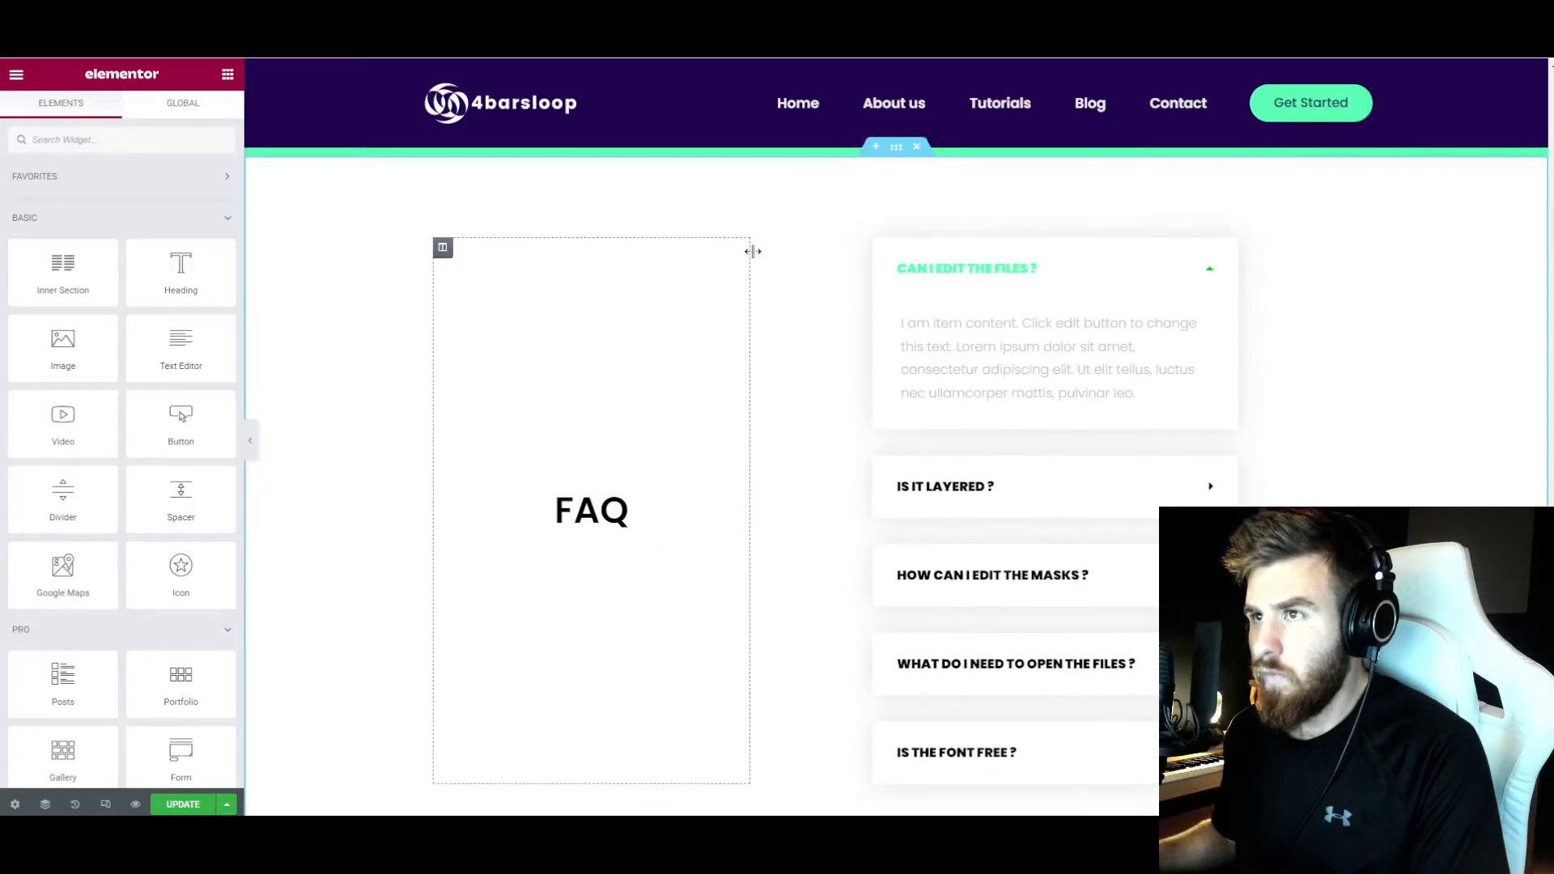
pyautogui.click(441, 248)
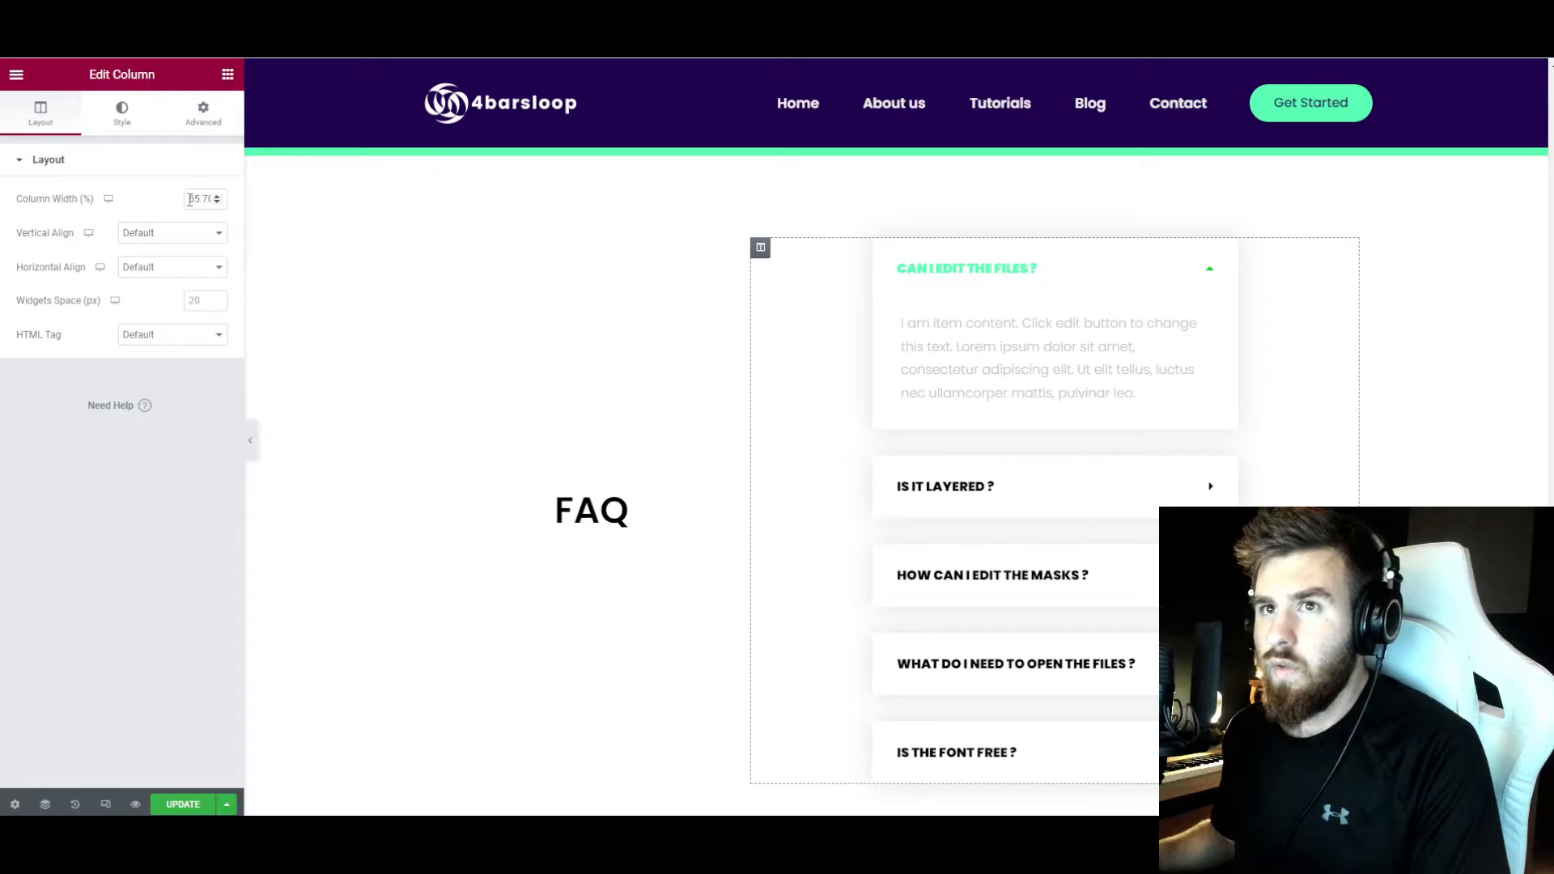
pyautogui.write('60')
pyautogui.click(203, 113)
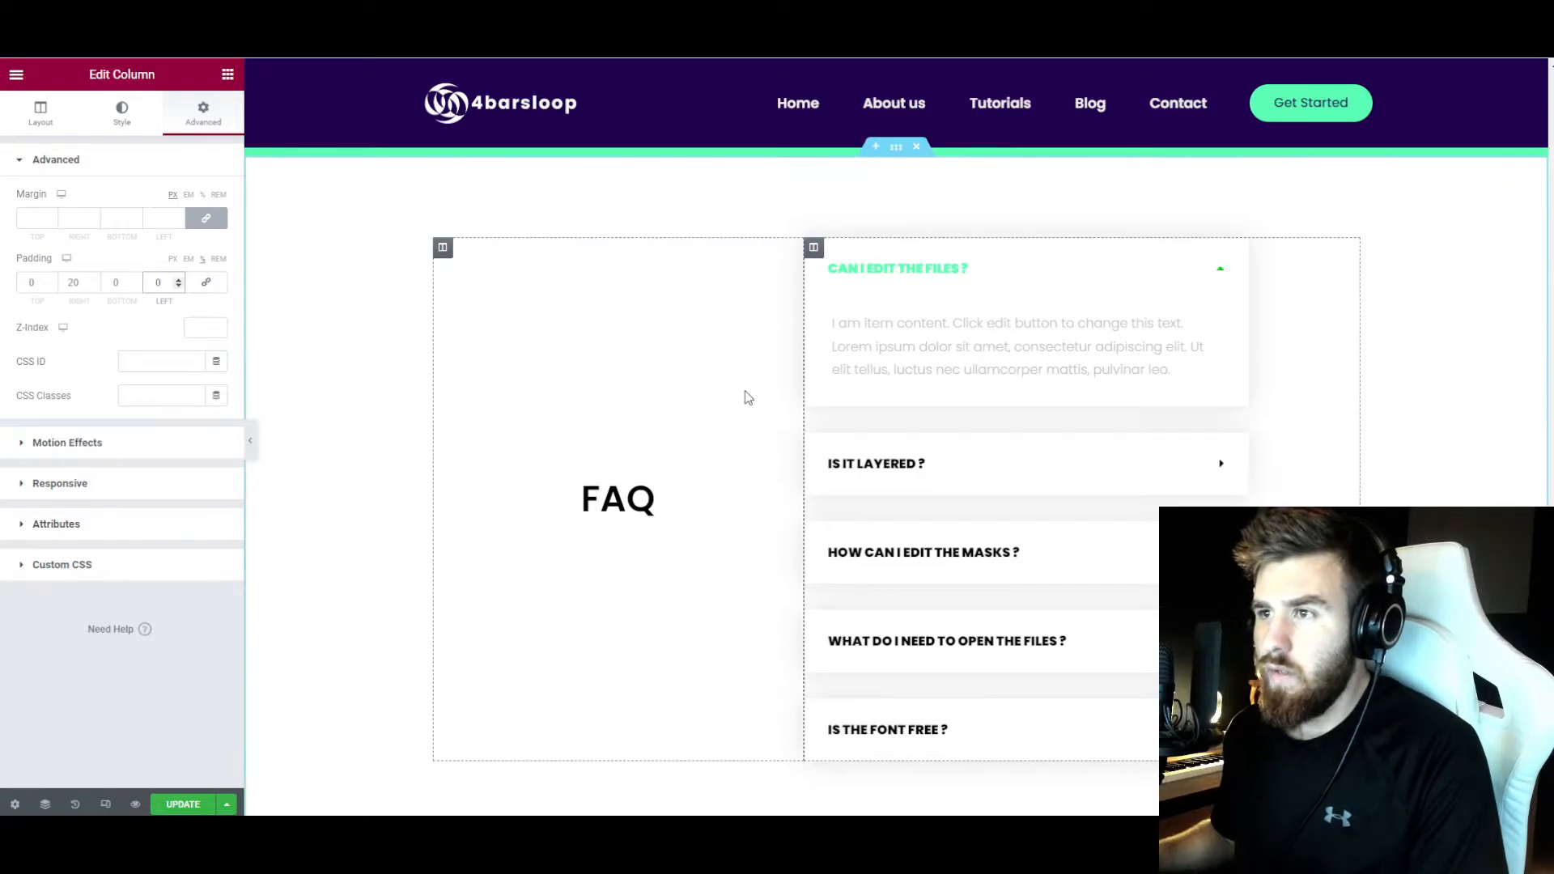
pyautogui.write('10')
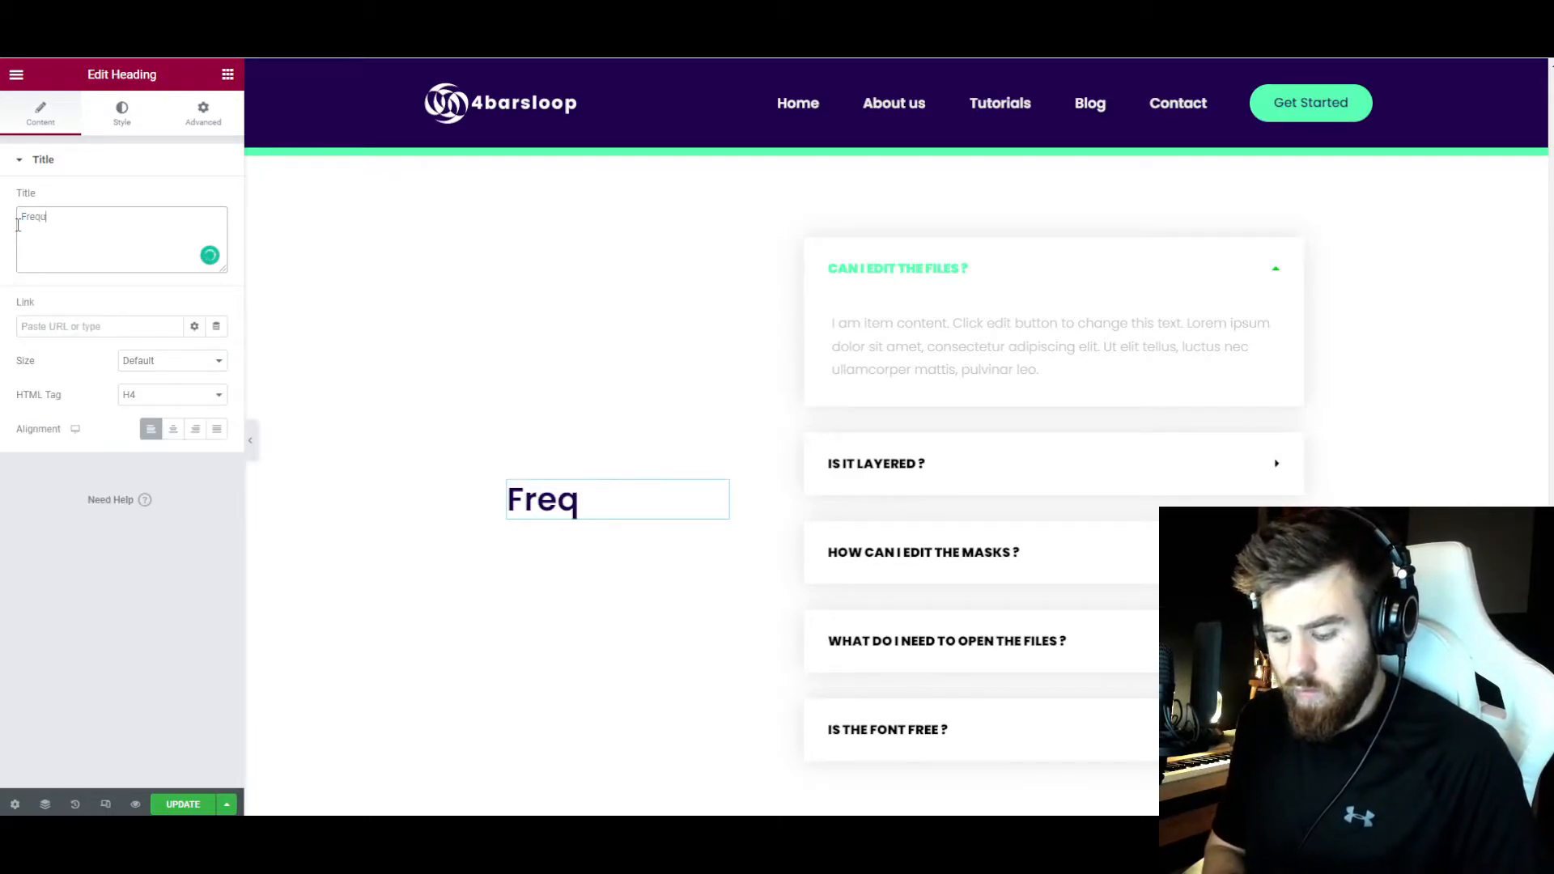
# - Change the FAQ heading to "Frequently Asked Questions", left-aligned in the Primary color, with a line height of 1.8 em
pyautogui.write('ked')
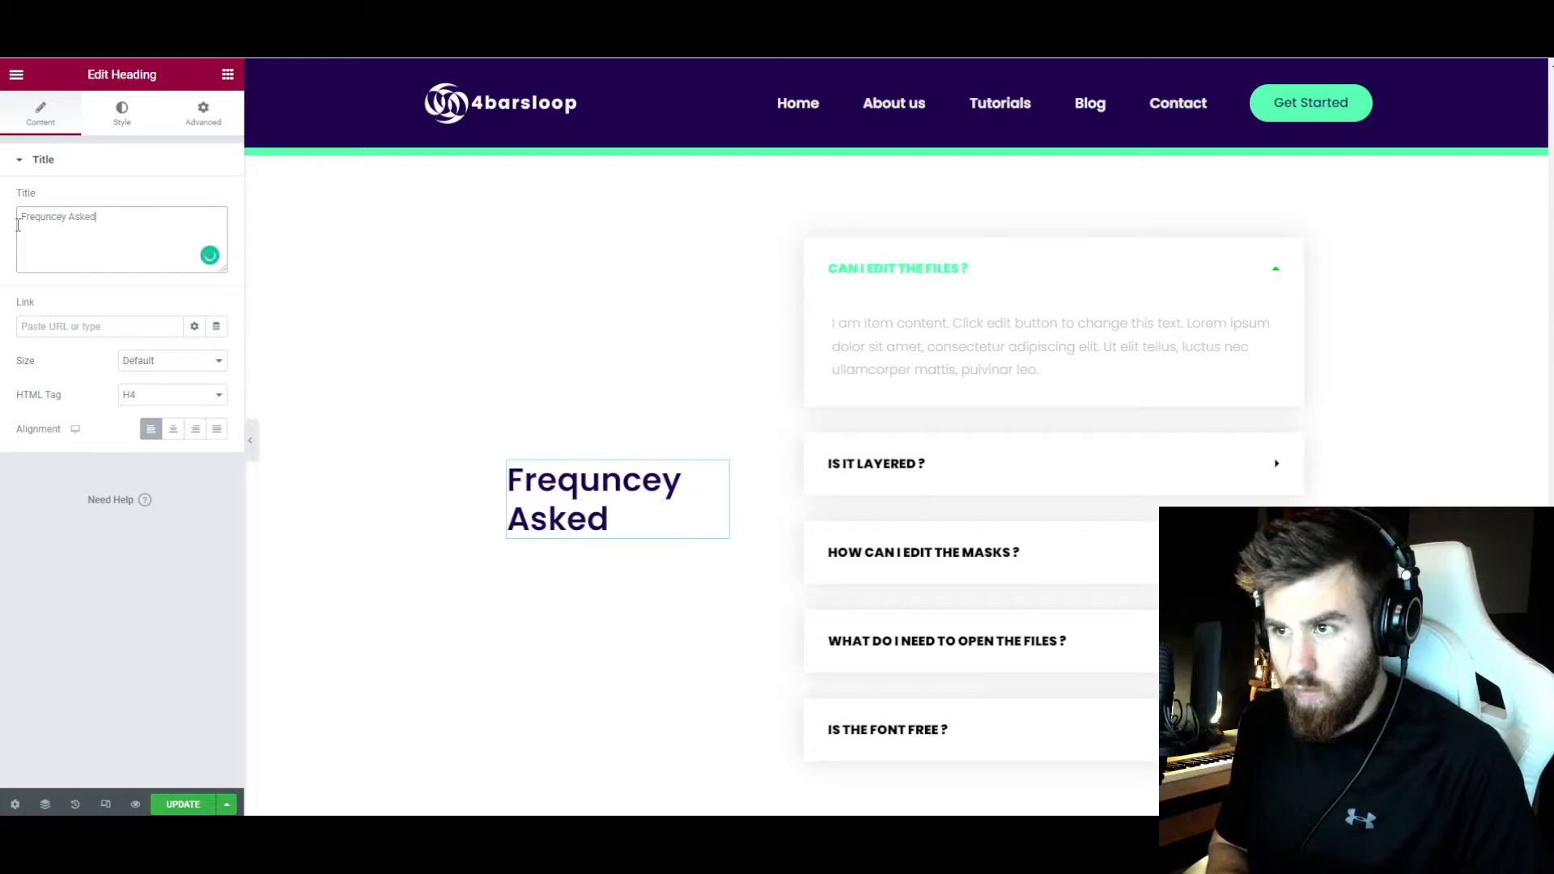
pyautogui.write(' Questions')
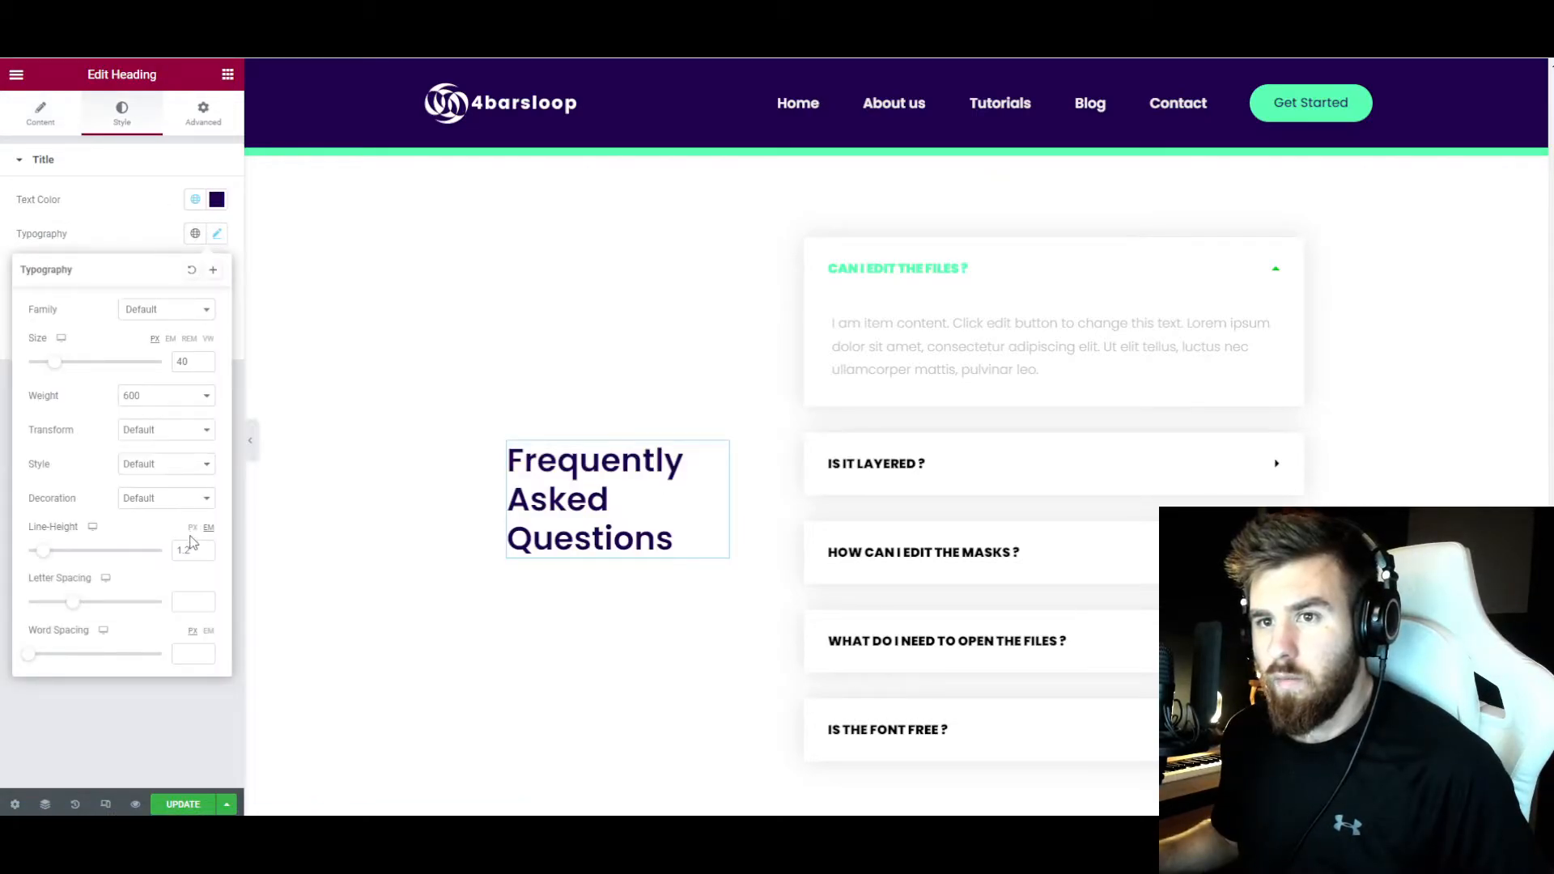
pyautogui.write('1')
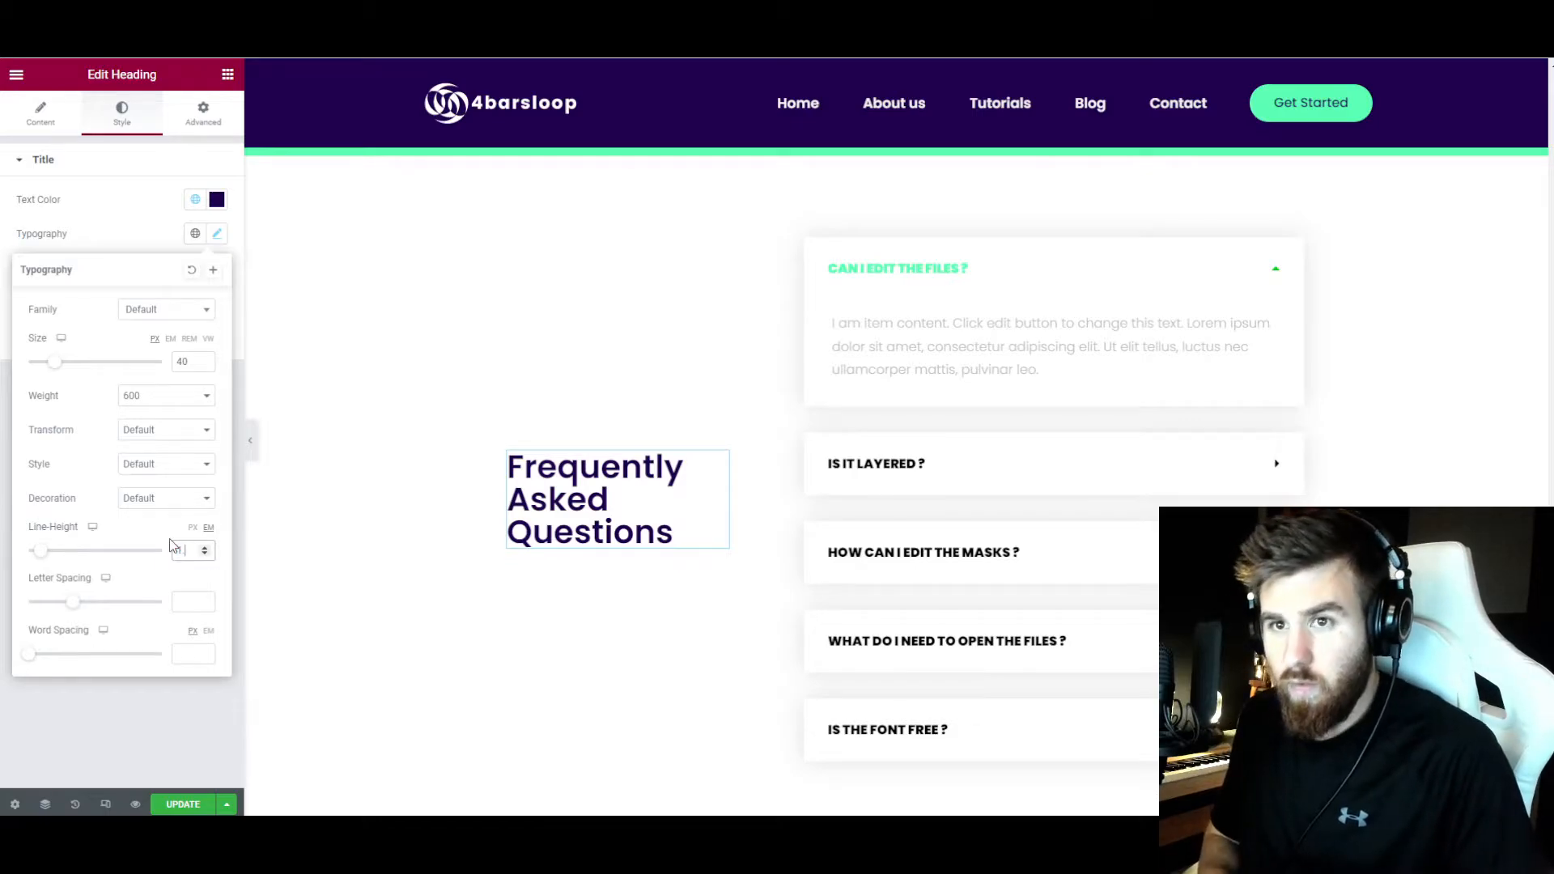
pyautogui.write('.8')
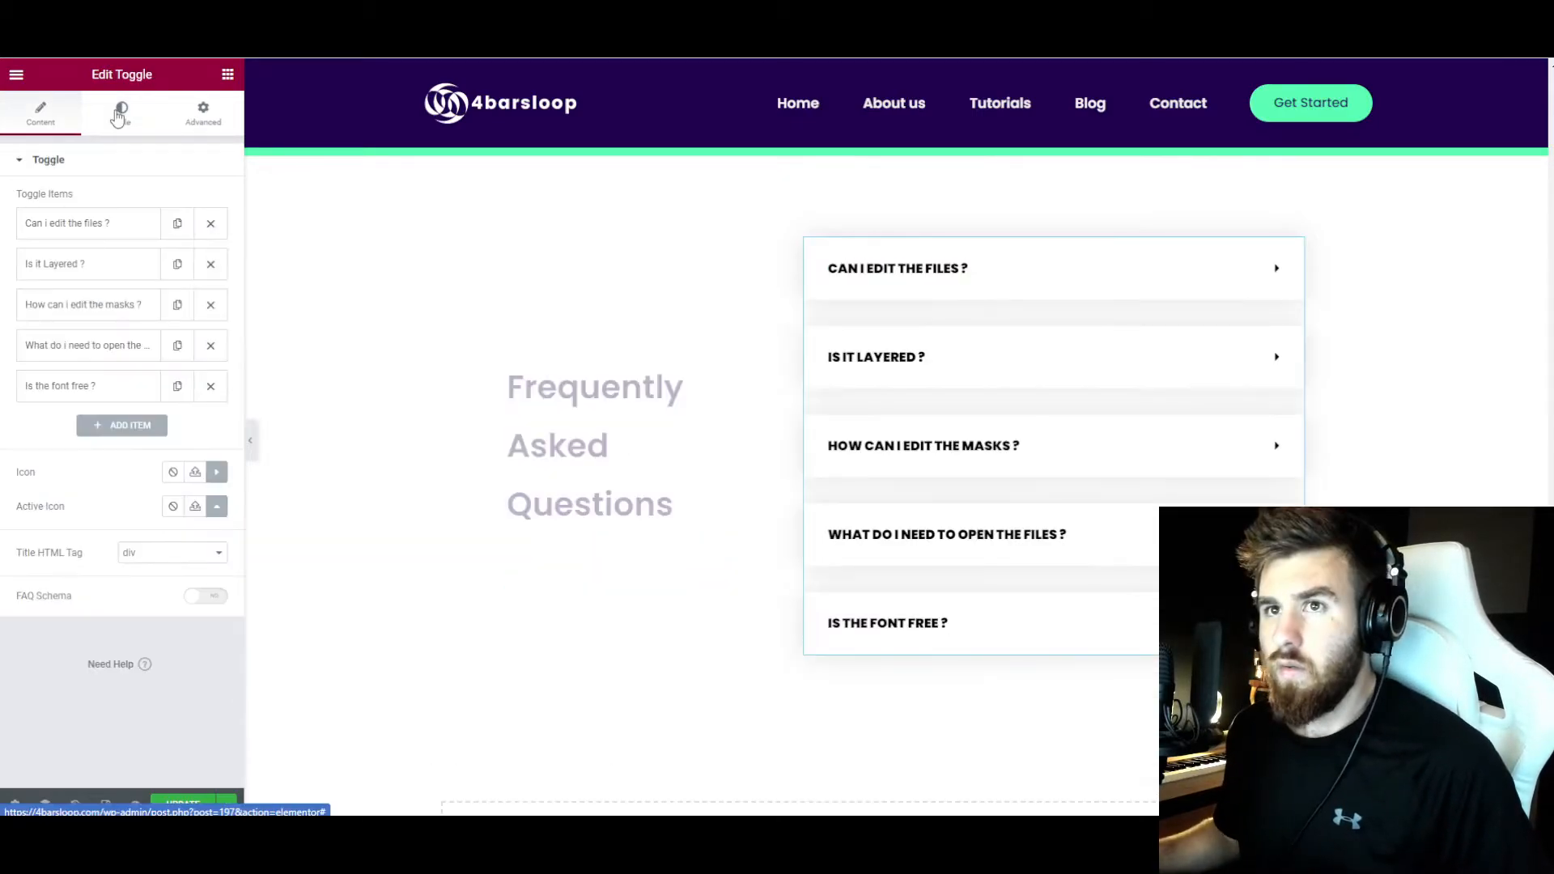
# - Set the FAQ toggle's title color to the Primary global color
pyautogui.click(122, 113)
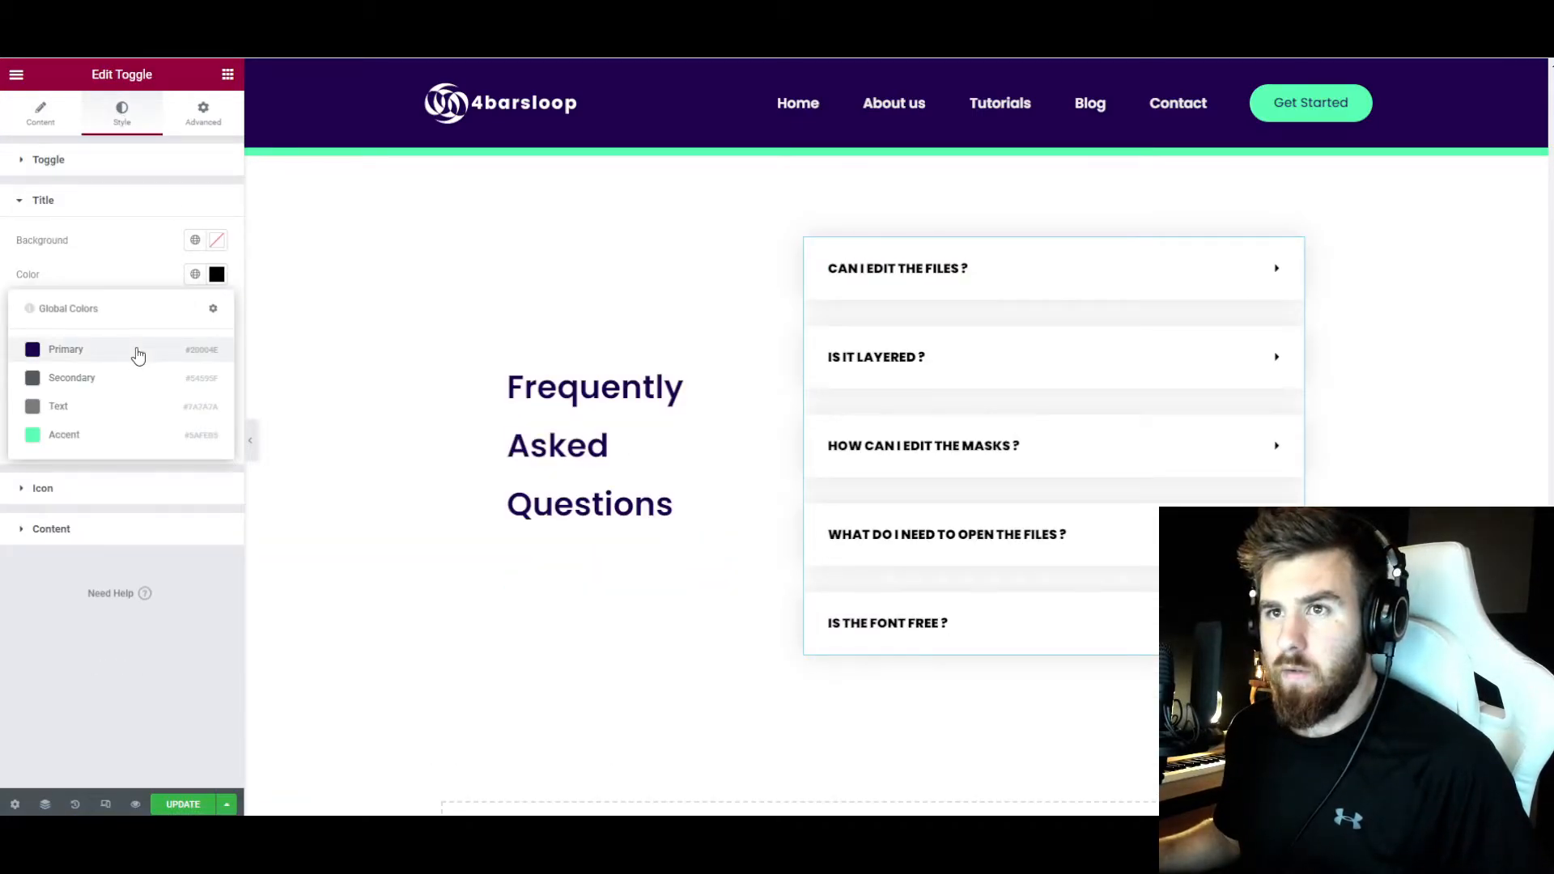
pyautogui.click(138, 353)
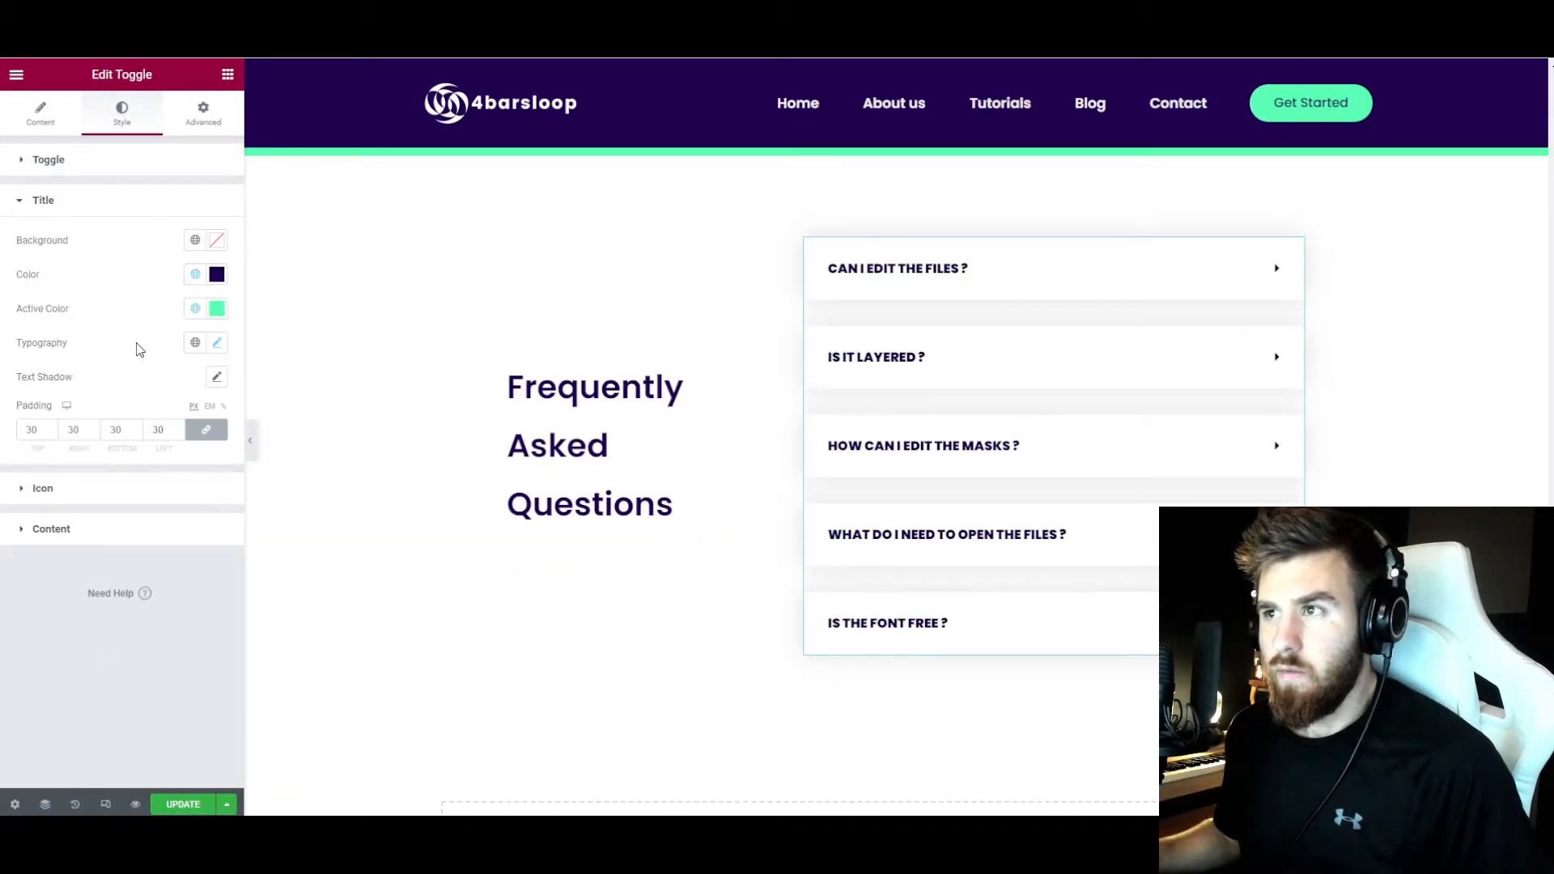
# - Give the FAQ toggle's titles a lighter font weight
pyautogui.click(216, 343)
pyautogui.click(166, 505)
pyautogui.click(146, 592)
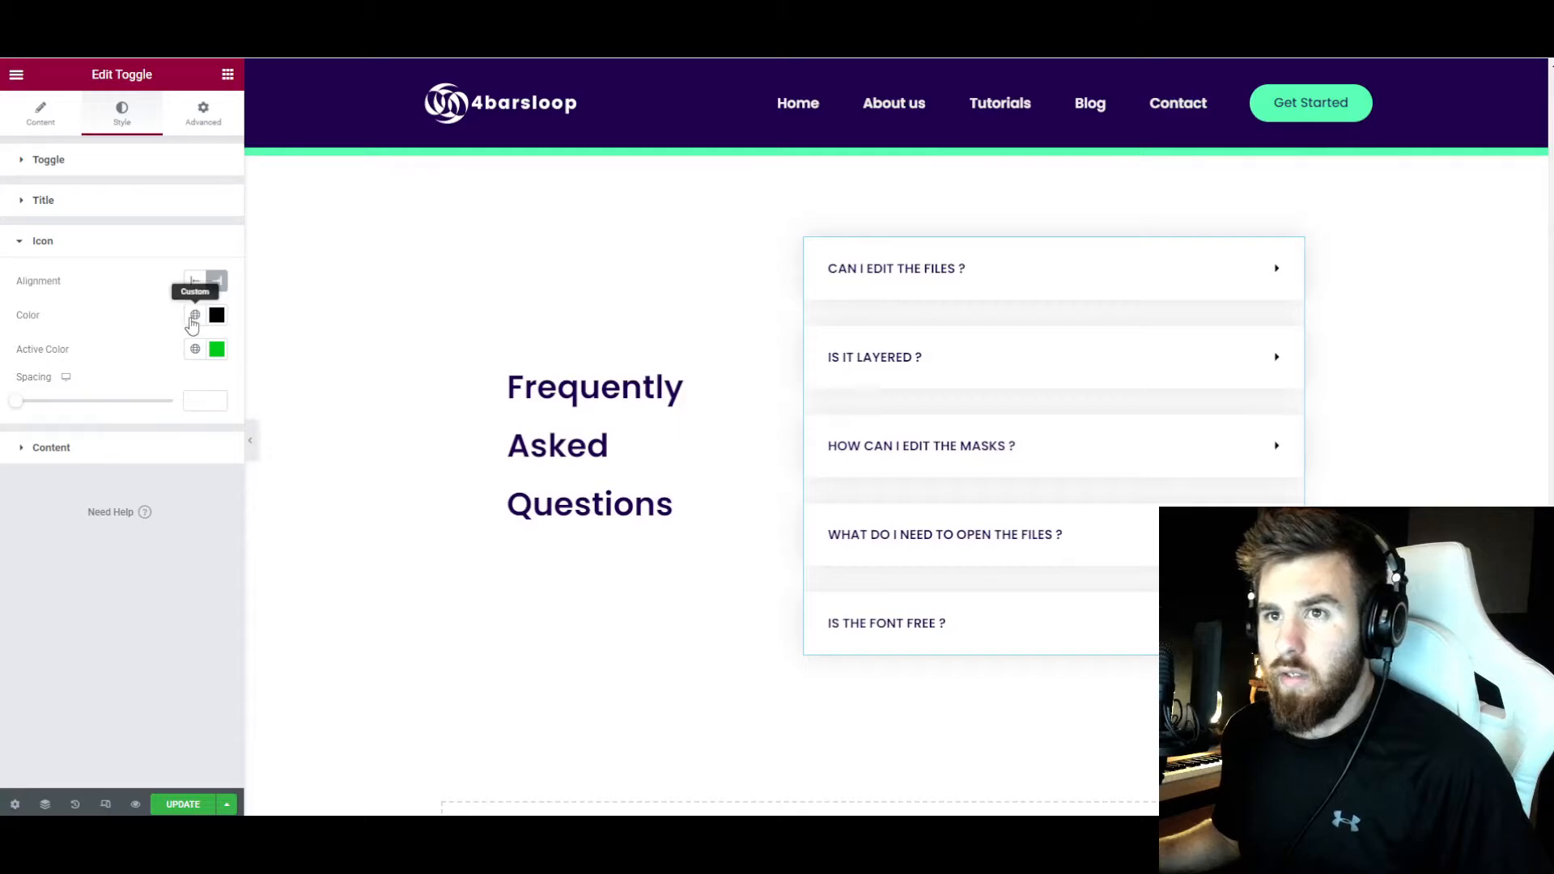
# - Set the FAQ toggle's icon color, icon active color and title active color to Primary, and test expanding the questions
pyautogui.click(194, 317)
pyautogui.click(129, 391)
pyautogui.click(196, 352)
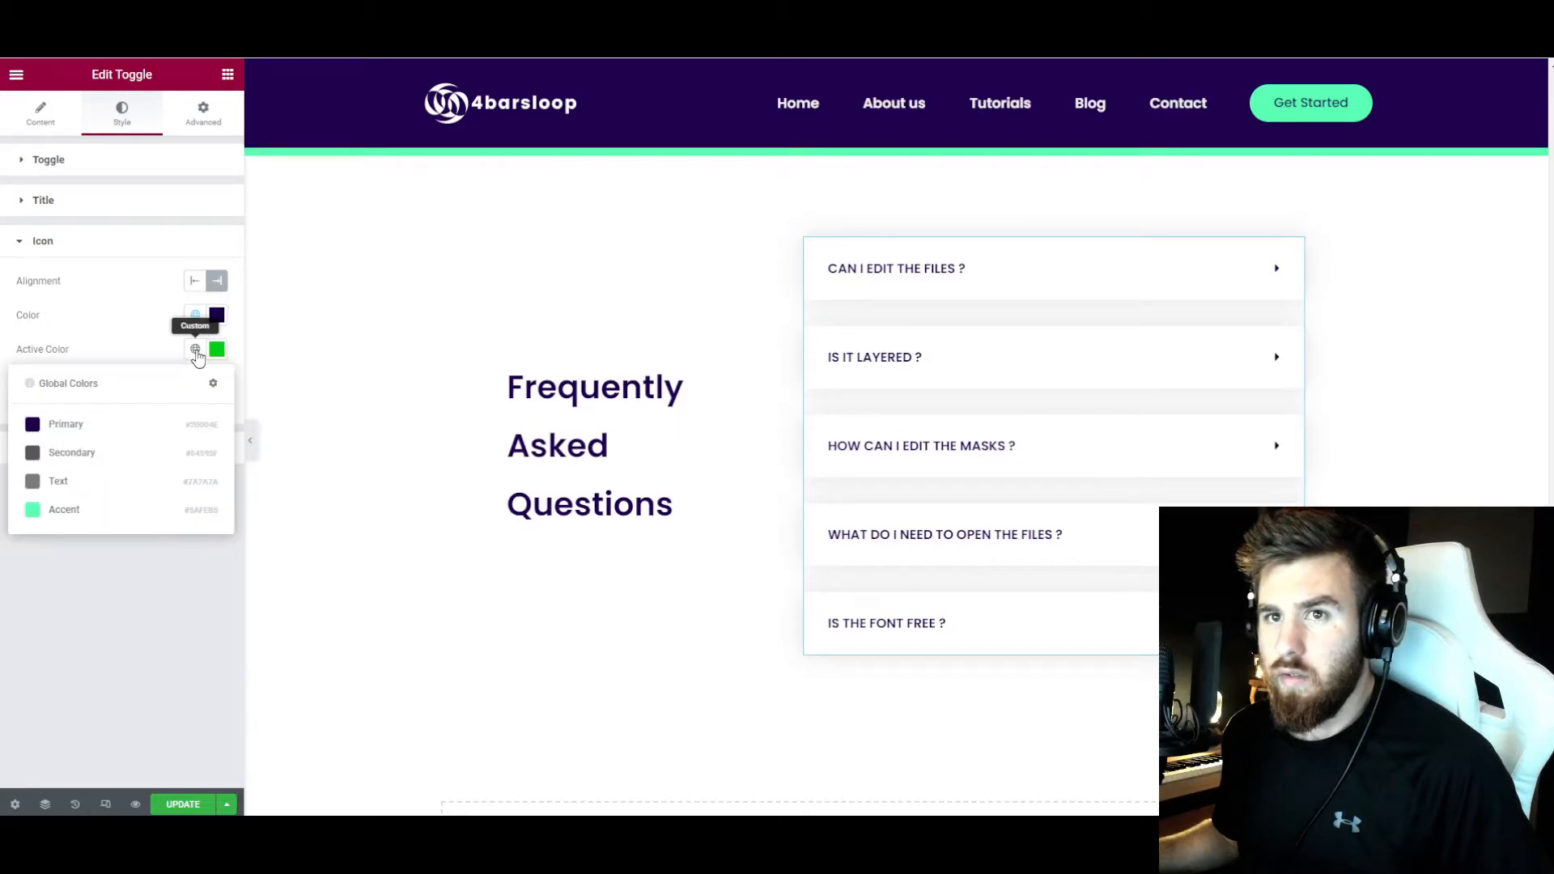
pyautogui.click(130, 430)
pyautogui.click(906, 283)
pyautogui.click(900, 356)
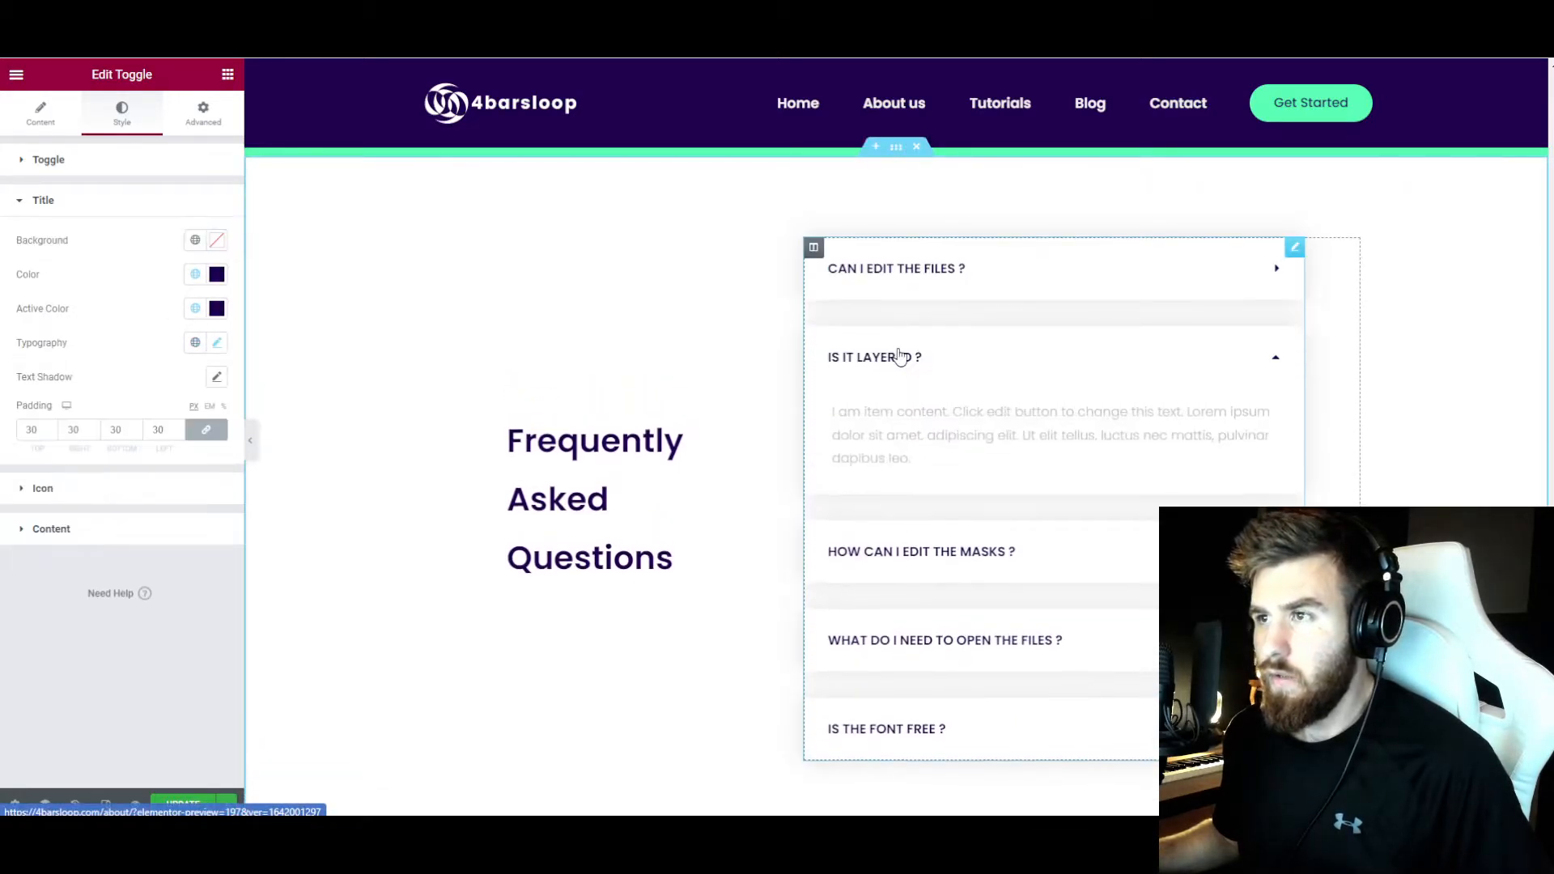
pyautogui.click(899, 356)
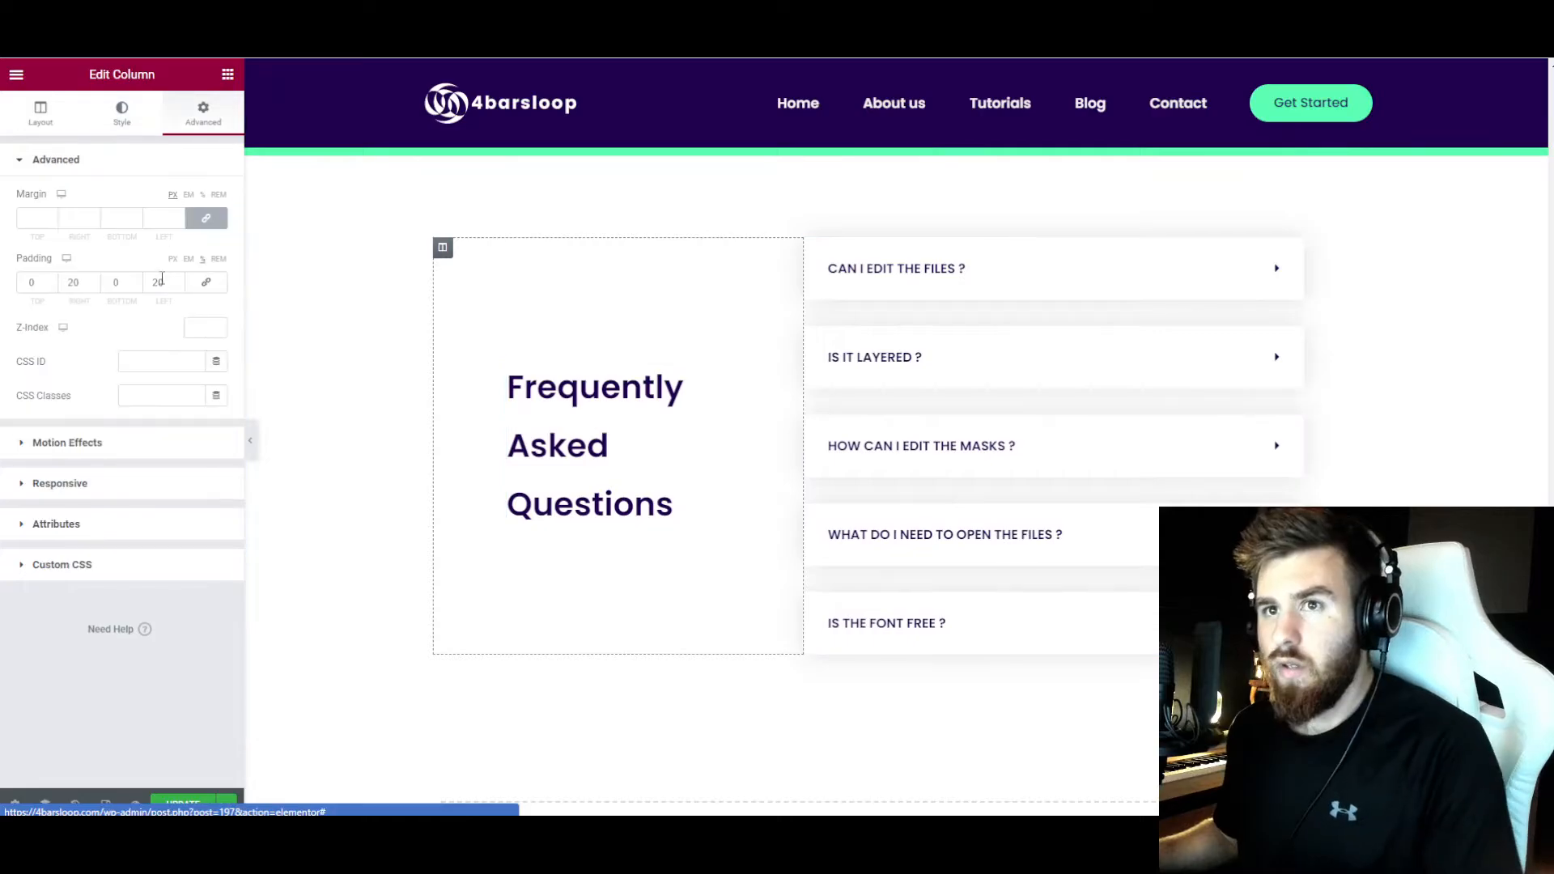
# - Set the FAQ heading column's right padding to 0 and its left padding to 5%
pyautogui.write('0')
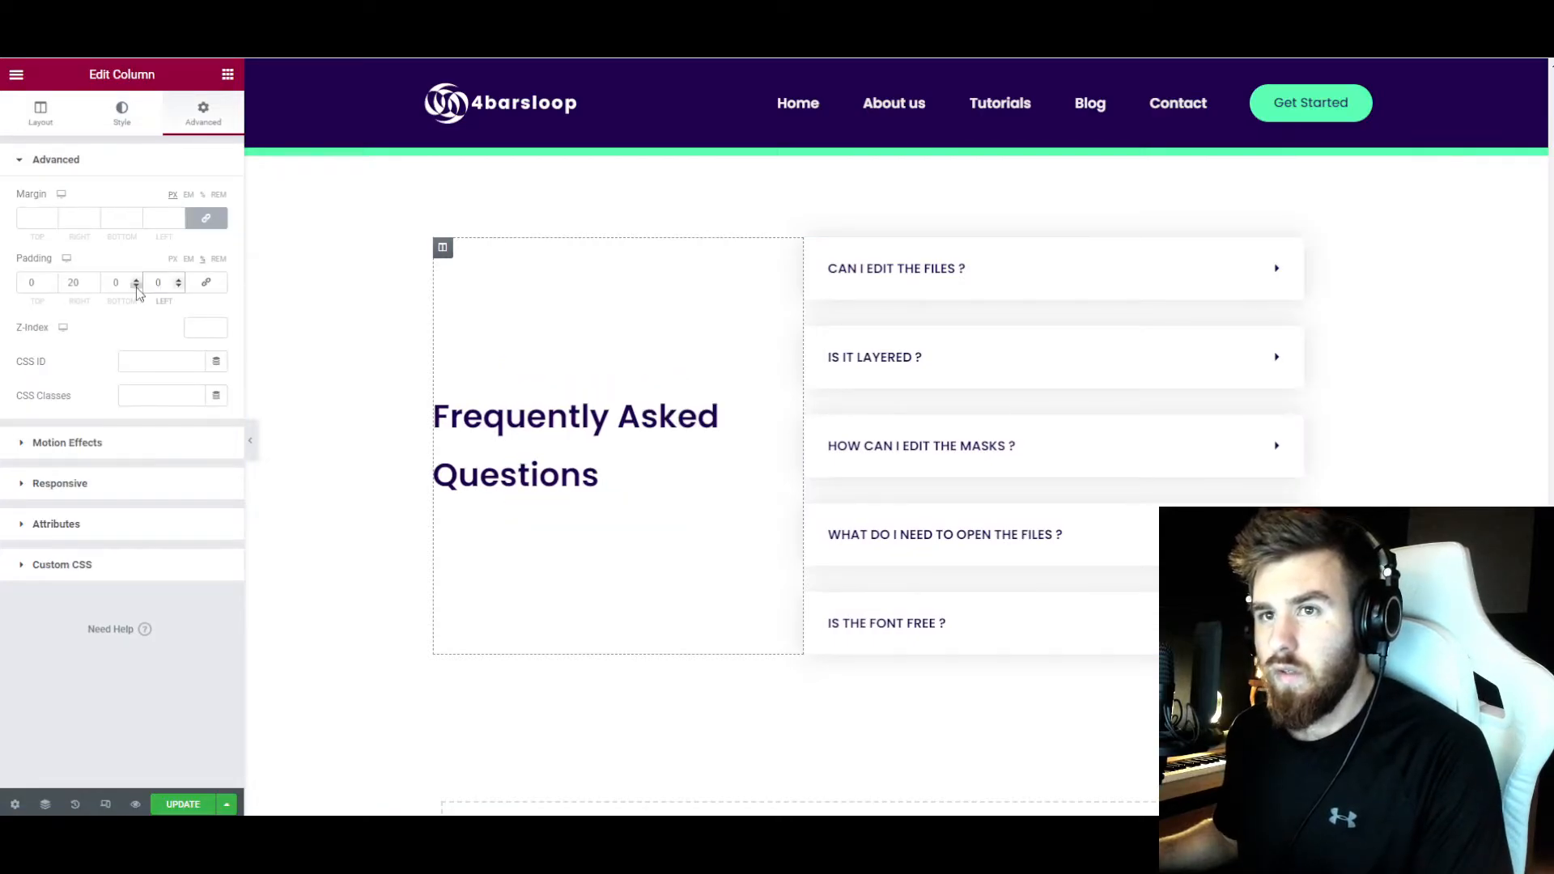
pyautogui.doubleClick(78, 286)
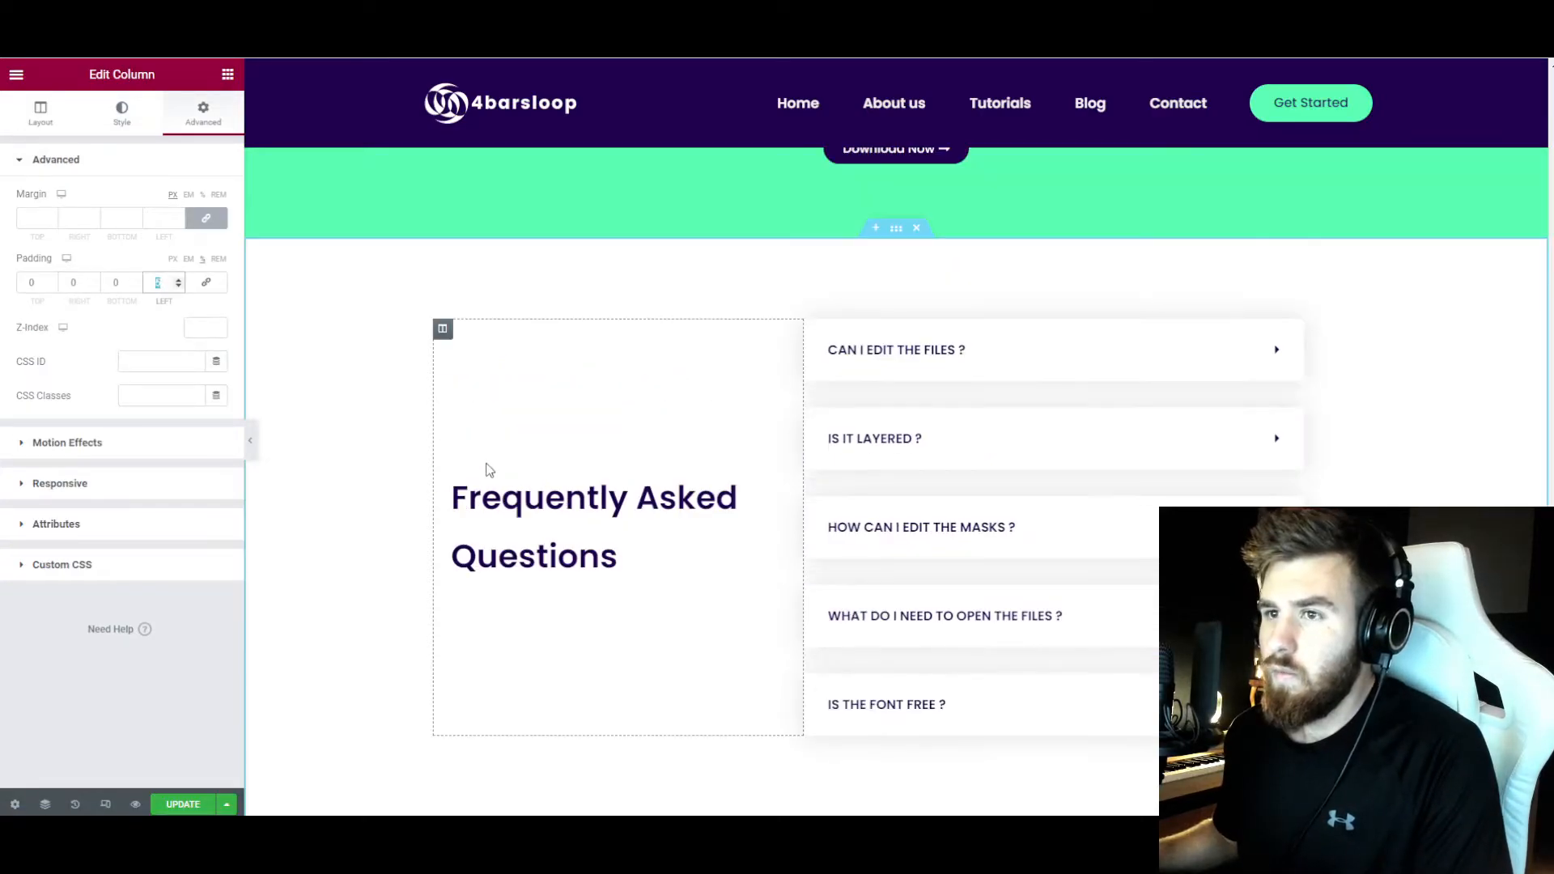
# - Set the icon card sections' boxed content width to 1200 and the last card section's bottom padding to 80 px
pyautogui.scroll(10, 798, 469)
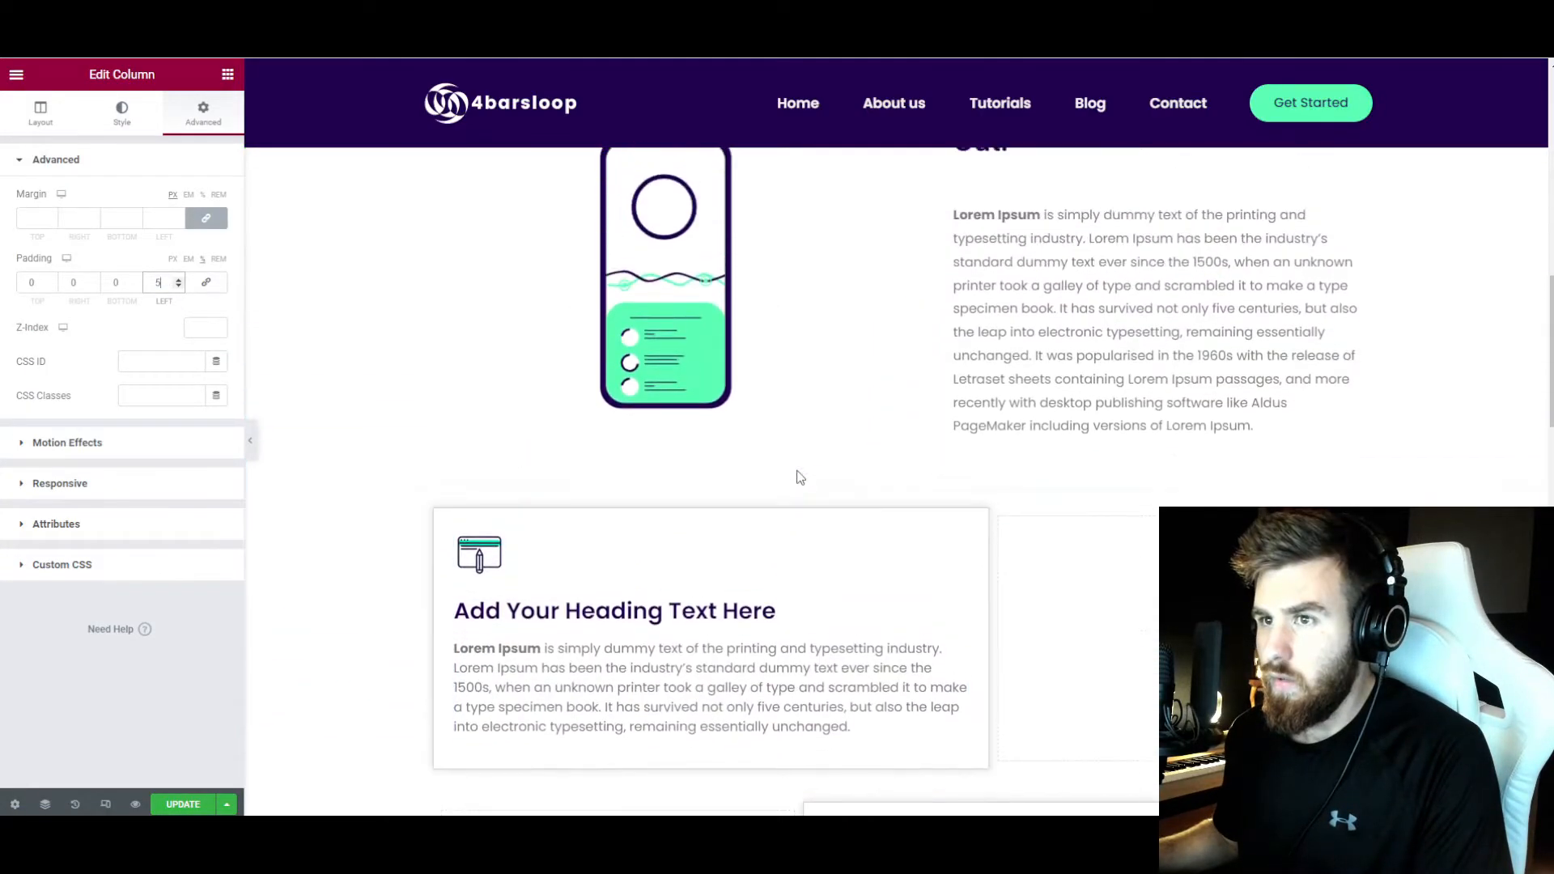
pyautogui.scroll(-3, 801, 477)
pyautogui.click(896, 389)
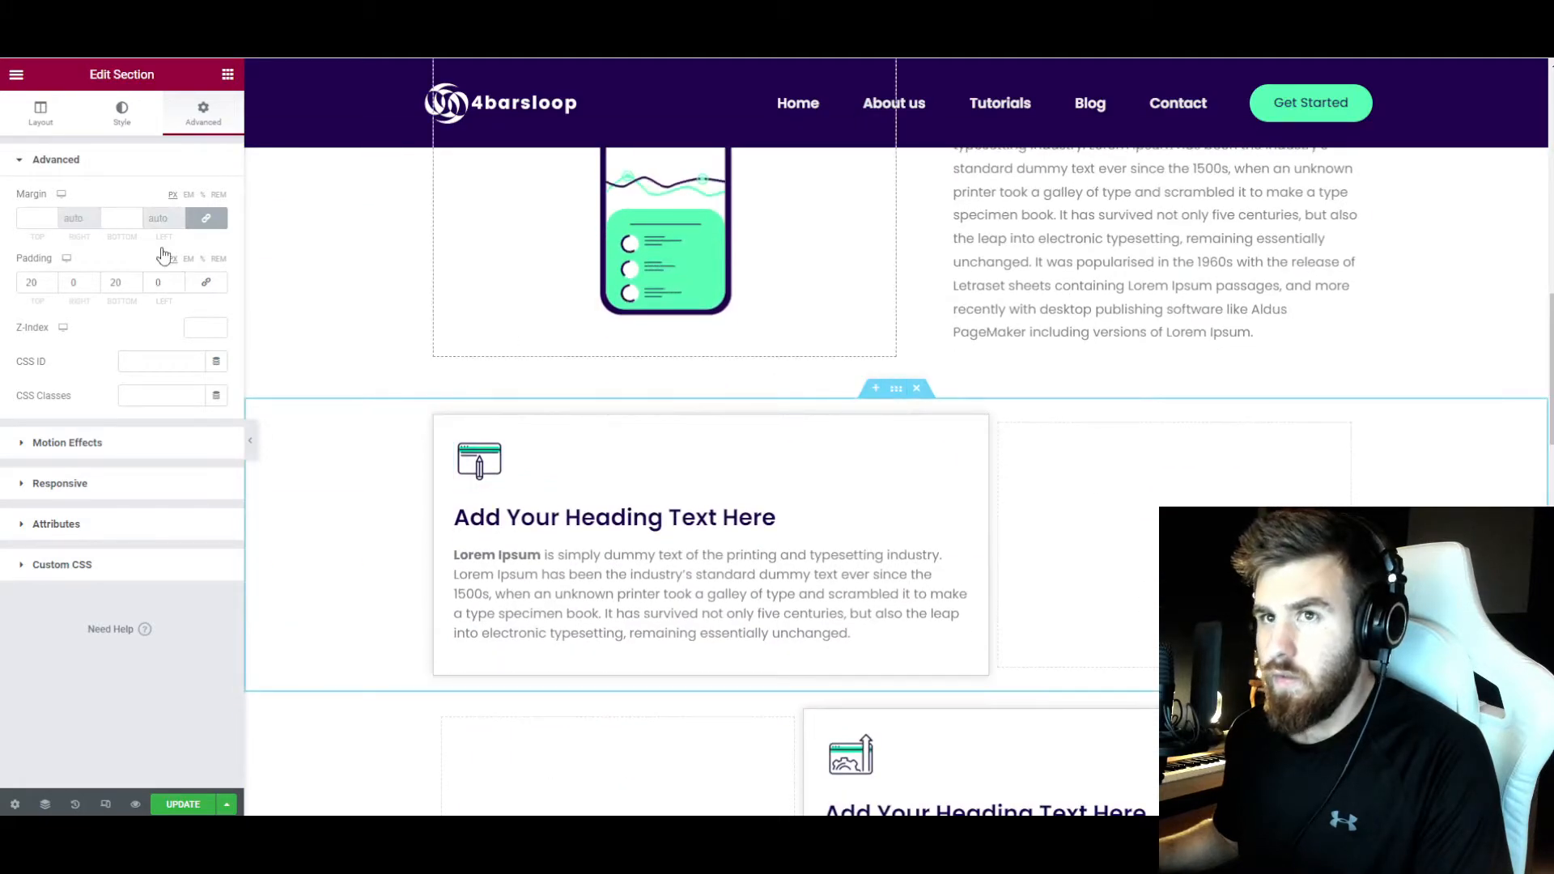
pyautogui.click(39, 113)
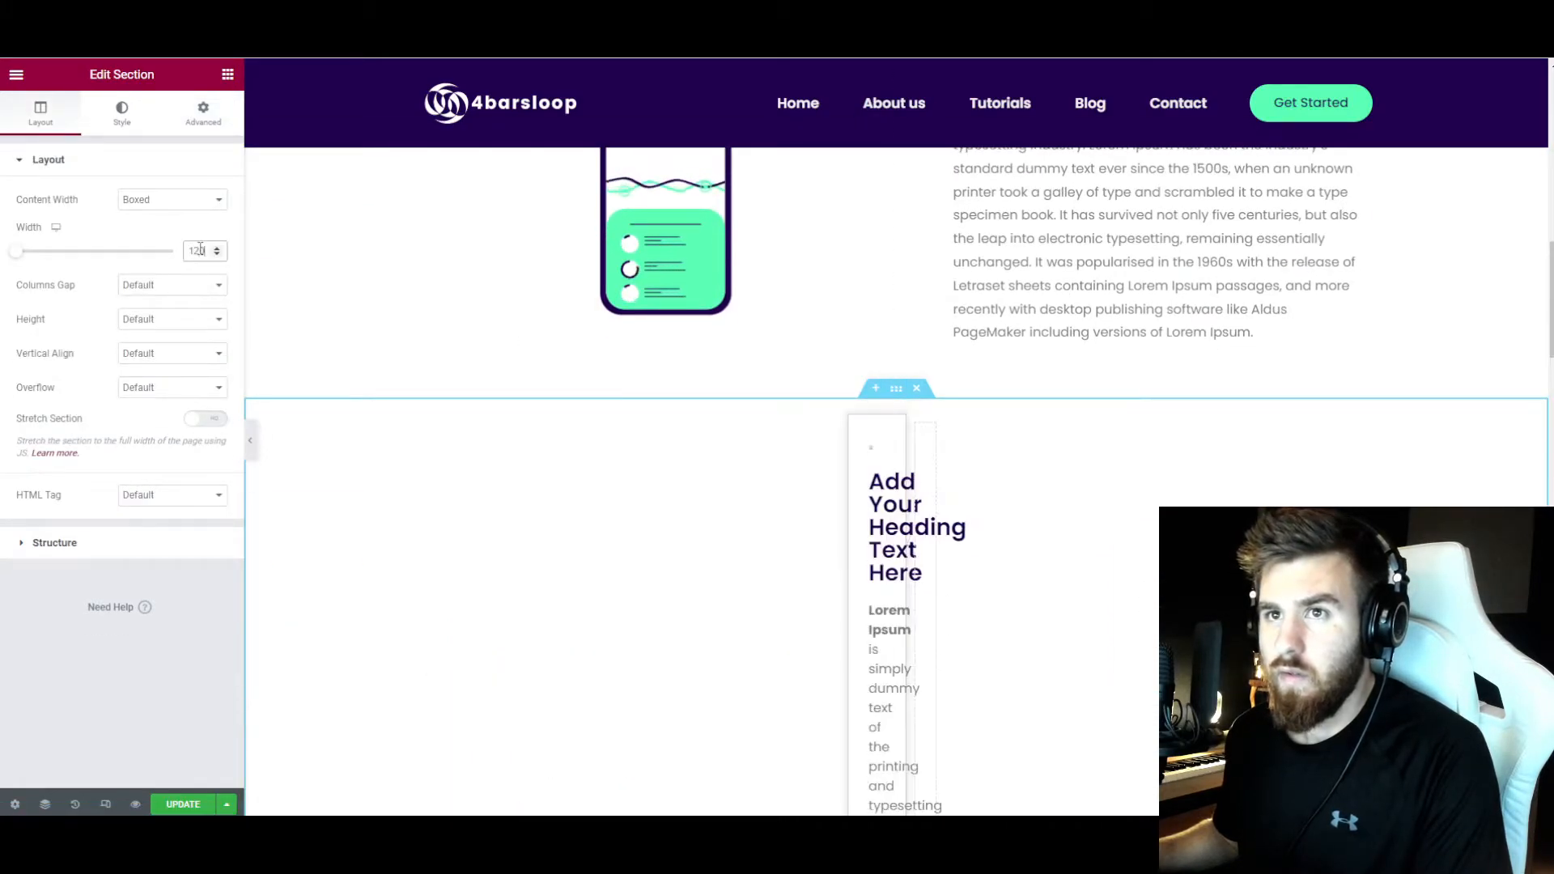
pyautogui.scroll(-3, 868, 454)
pyautogui.click(895, 441)
pyautogui.click(197, 251)
pyautogui.write('1200')
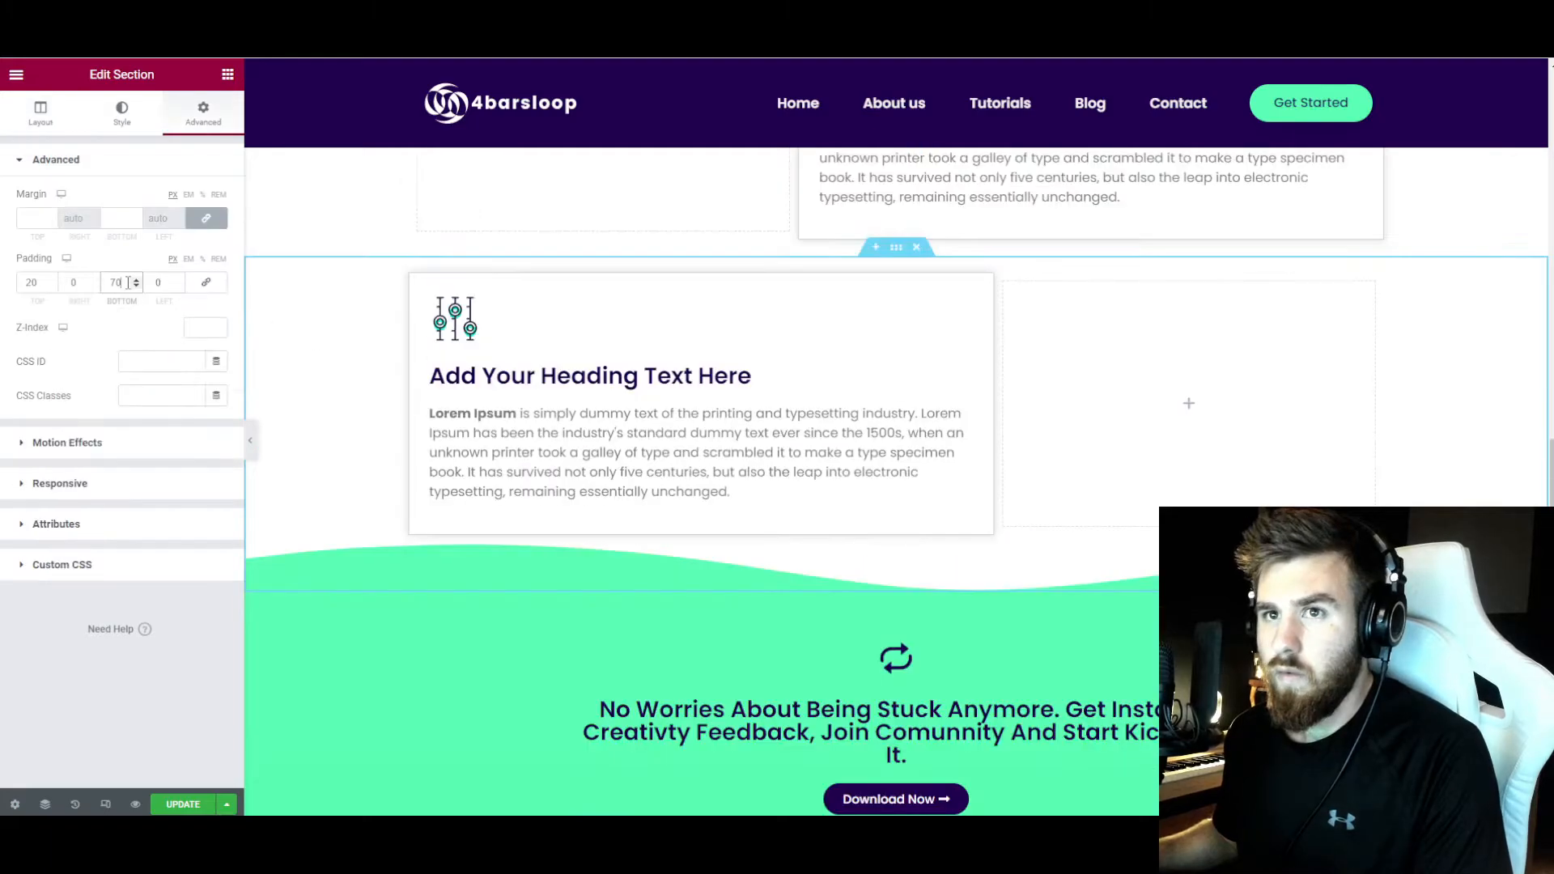
pyautogui.write('80')
# - Switch the green call-to-action section's padding to pixels, with 50 at the top and 60 at the bottom
pyautogui.scroll(-2, 458, 392)
pyautogui.click(896, 428)
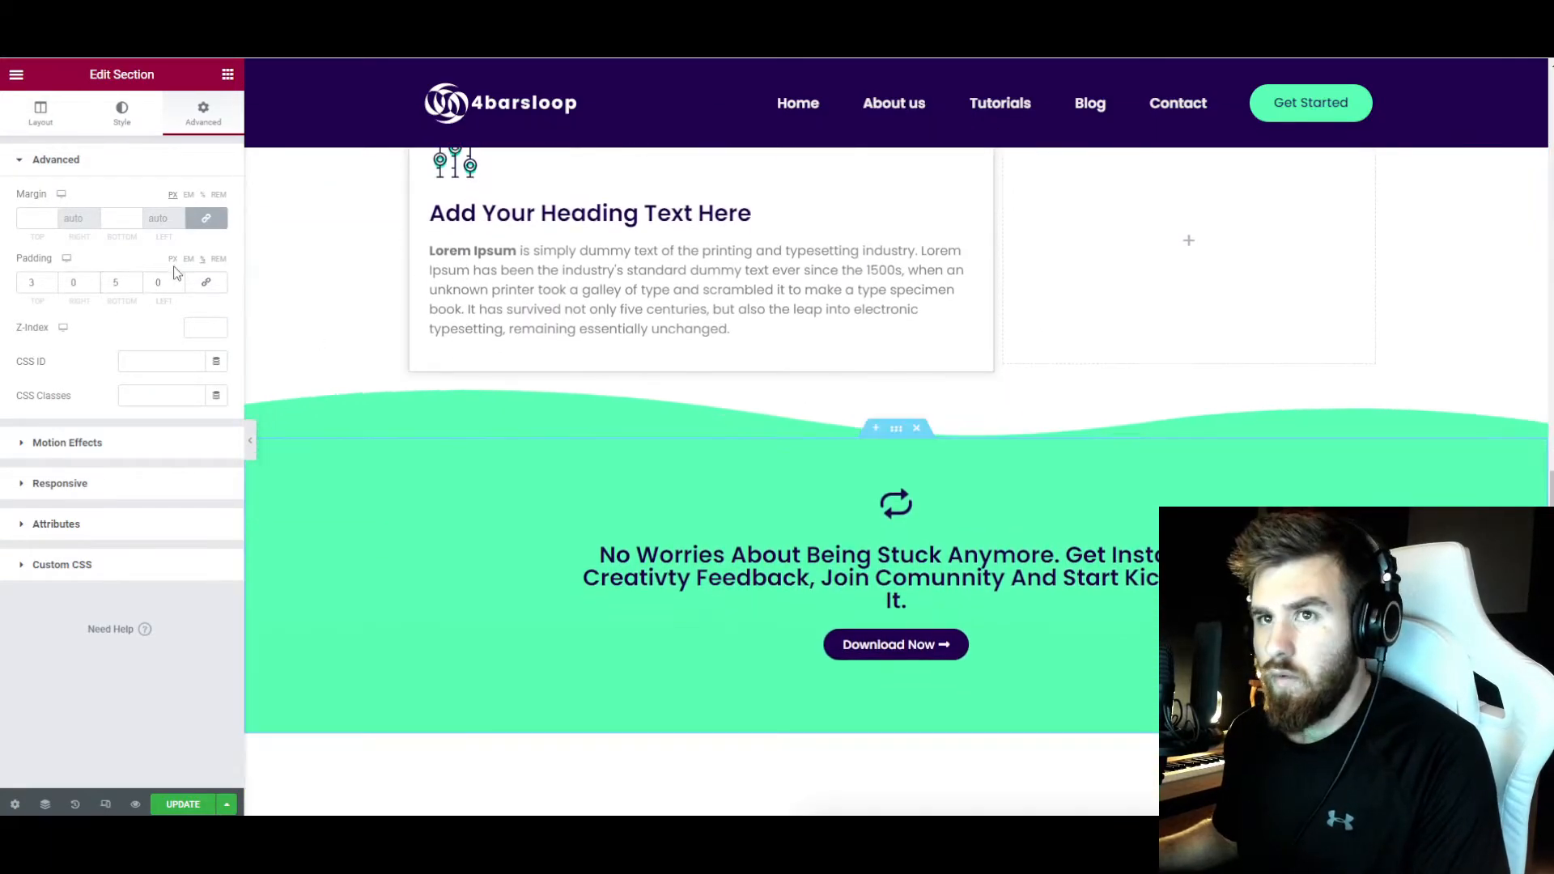
pyautogui.click(172, 260)
pyautogui.click(36, 283)
pyautogui.write('50')
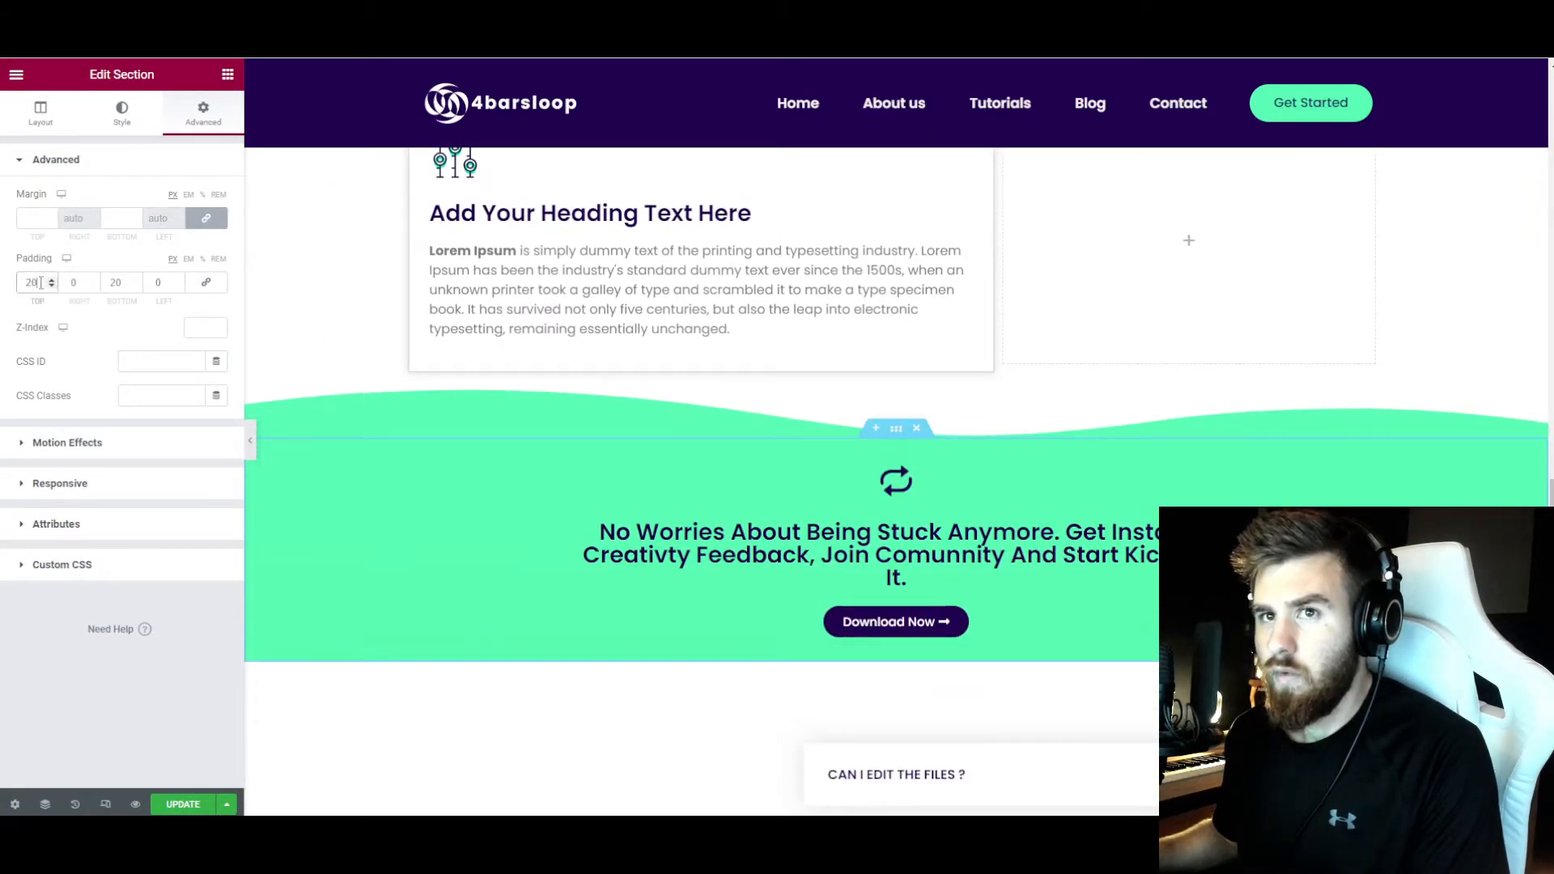
pyautogui.press('Tab')
pyautogui.press('Tab')
pyautogui.write('5060')
pyautogui.moveTo(128, 285); pyautogui.dragTo(103, 284)
pyautogui.write('60')
# - Open the "Frequently Asked Questions" heading's style settings for editing
pyautogui.scroll(-8, 763, 468)
pyautogui.scroll(1, 763, 467)
pyautogui.click(763, 468)
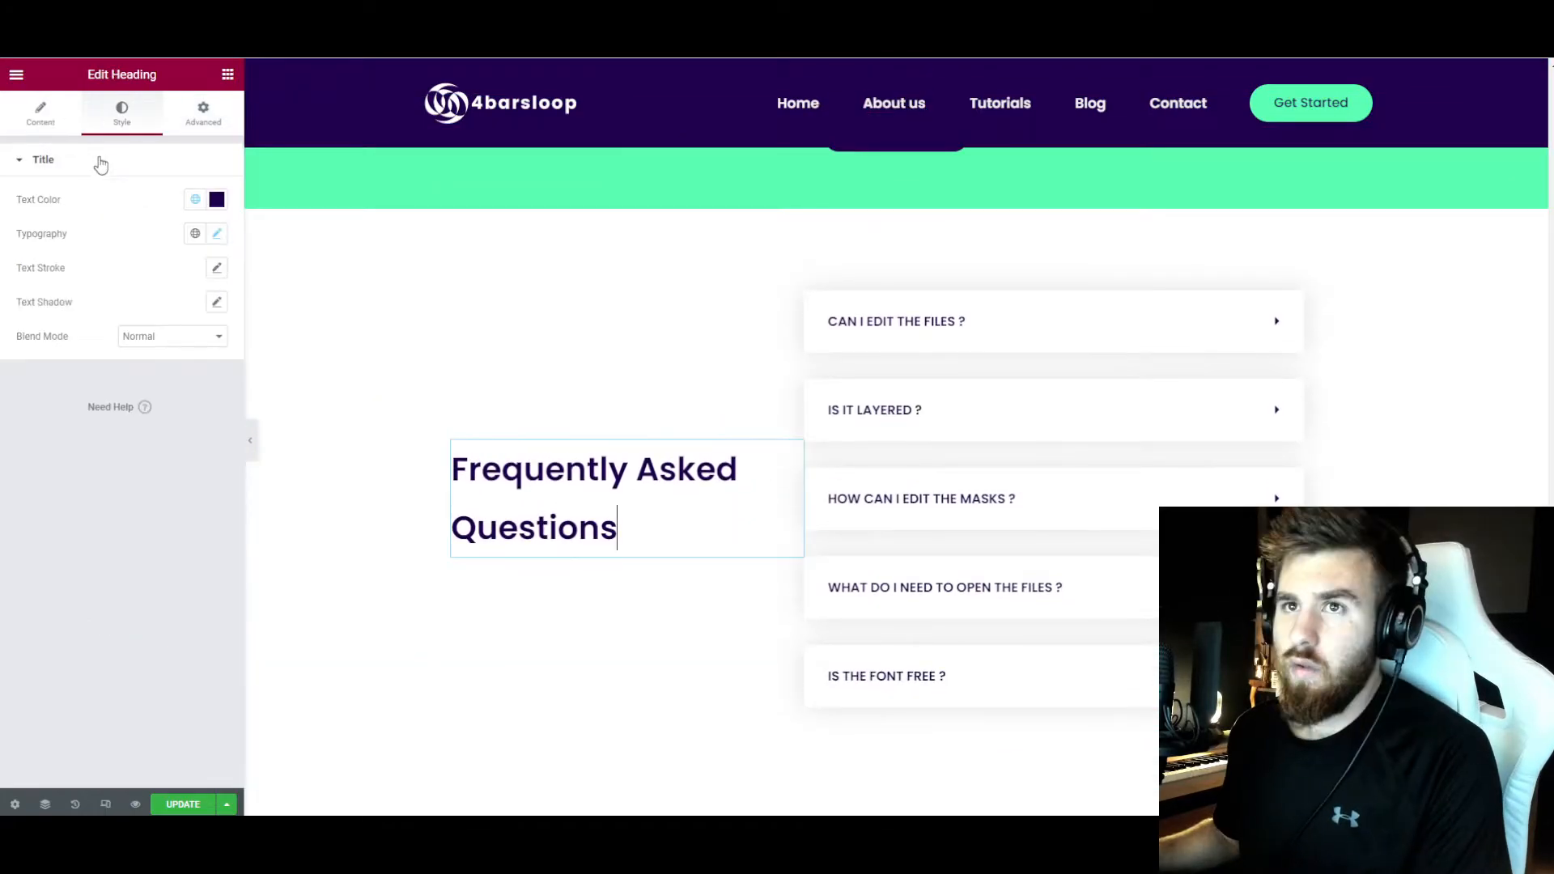
# - Review the page's sections, from the FAQ up to the hero and back down to the feature cards
pyautogui.click(215, 233)
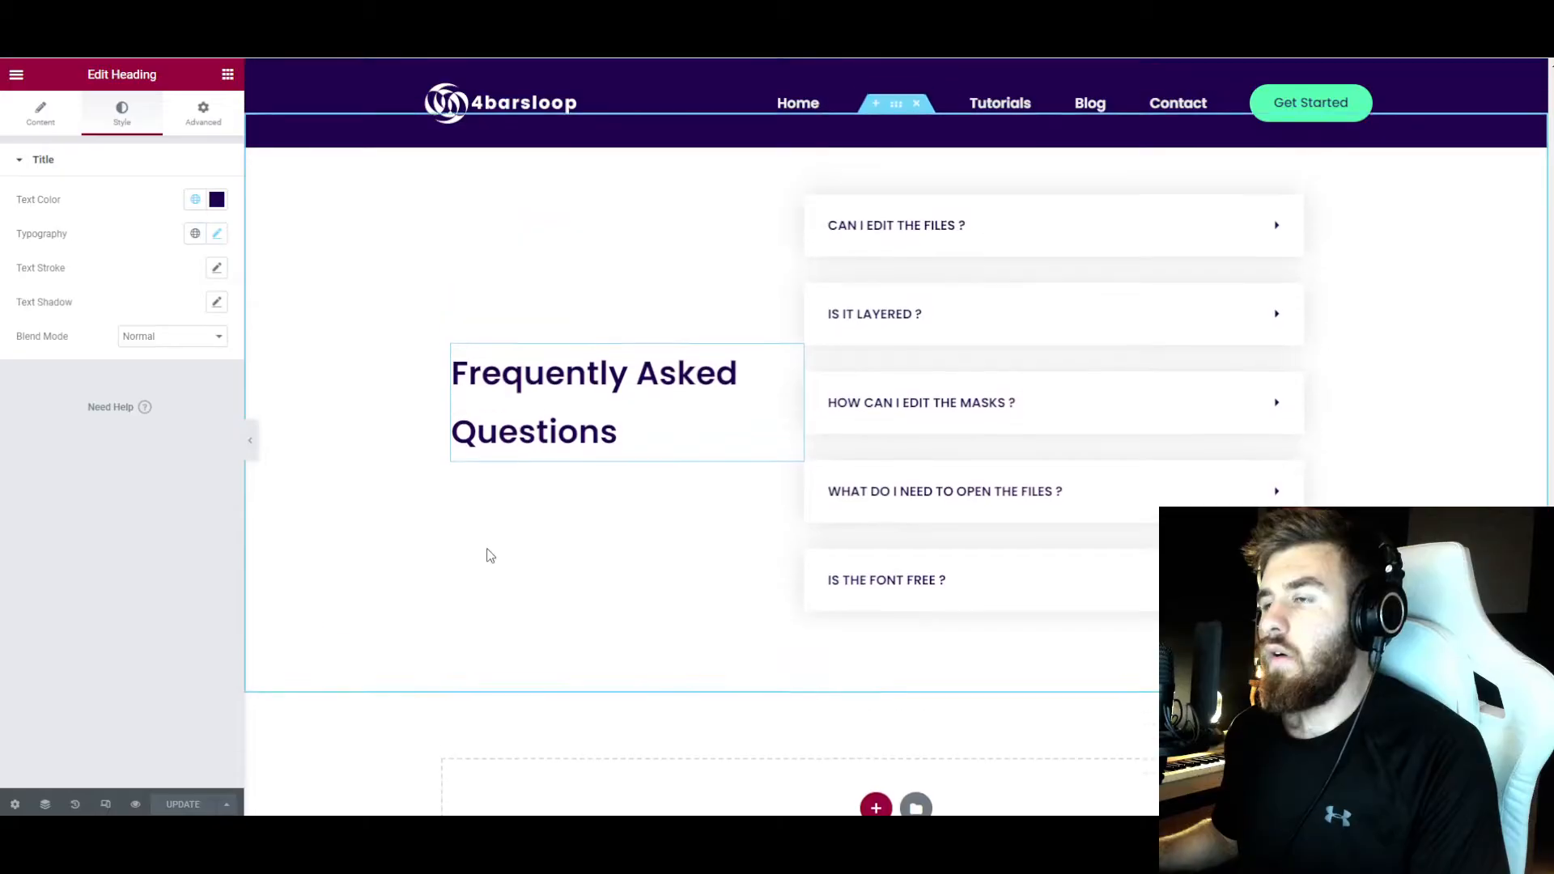
pyautogui.scroll(2, 509, 526)
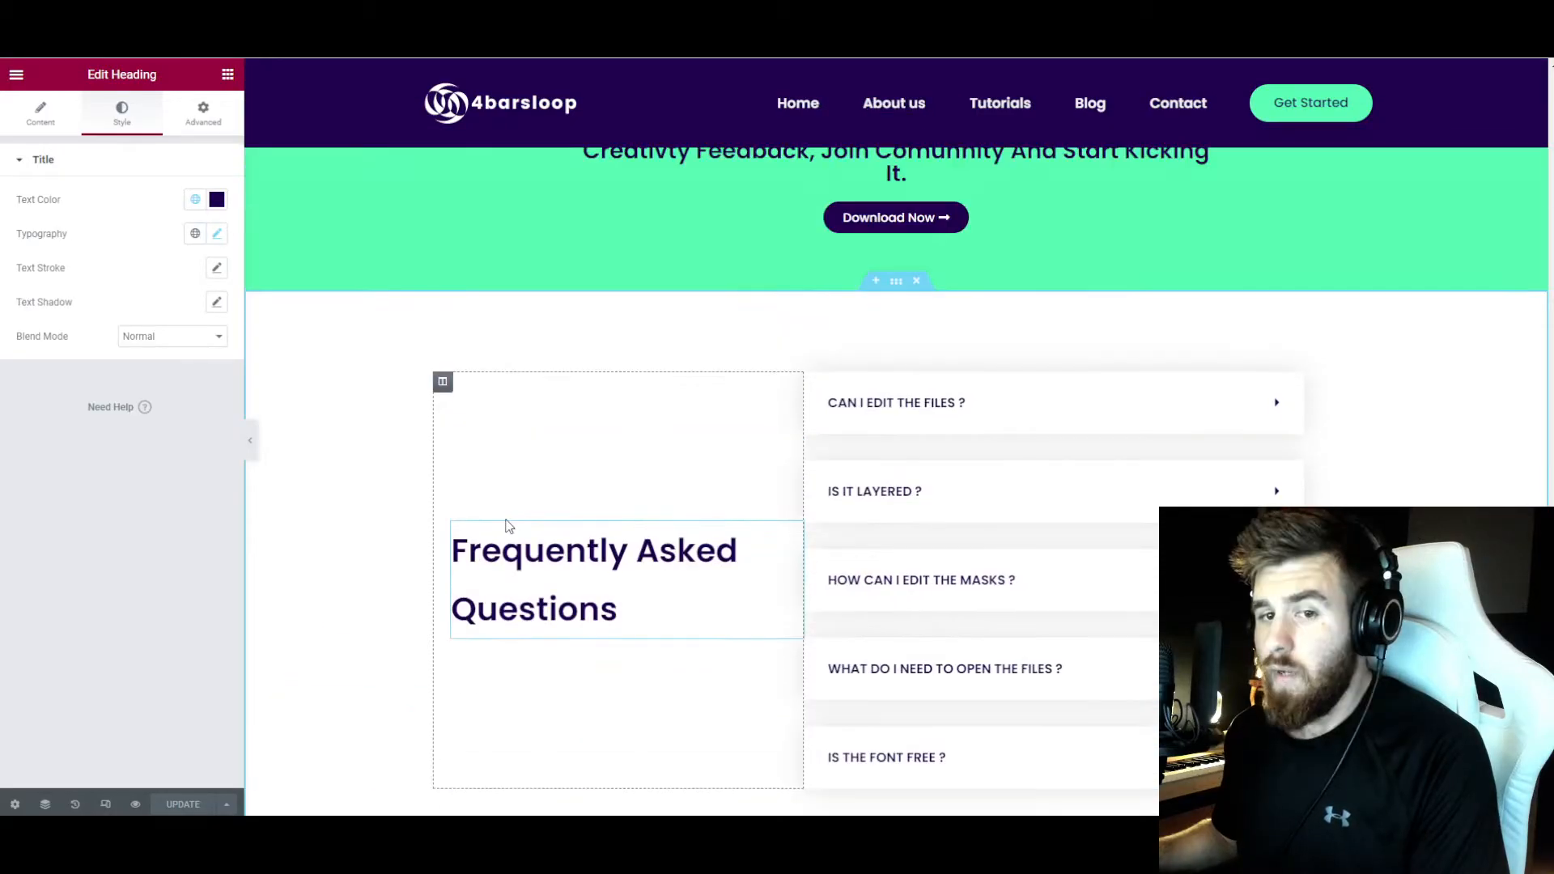
pyautogui.scroll(8, 508, 526)
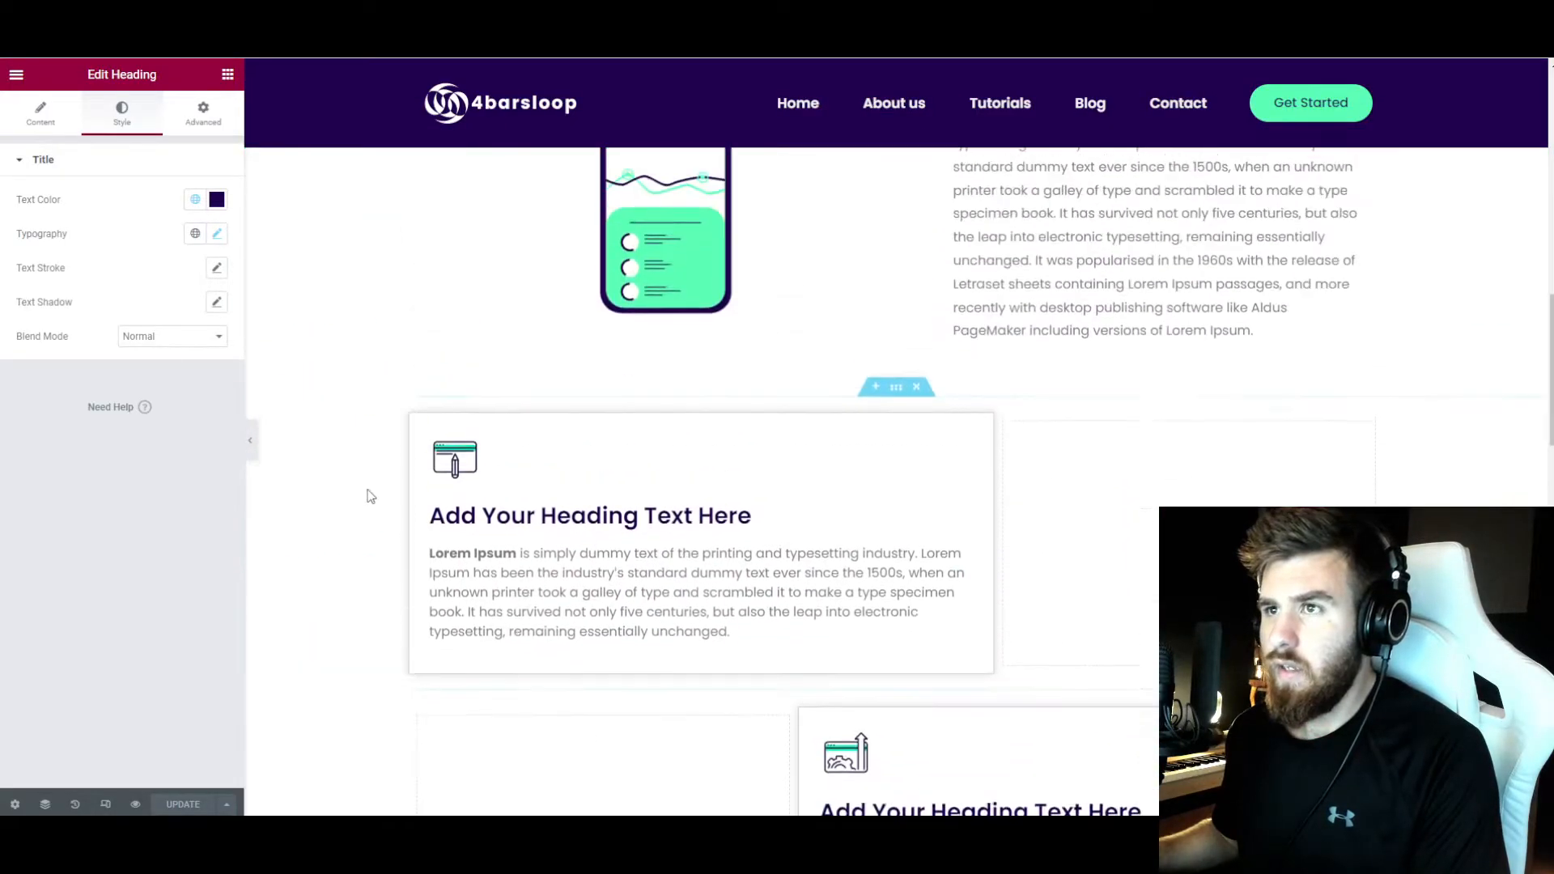
pyautogui.scroll(5, 444, 505)
pyautogui.scroll(-4, 944, 456)
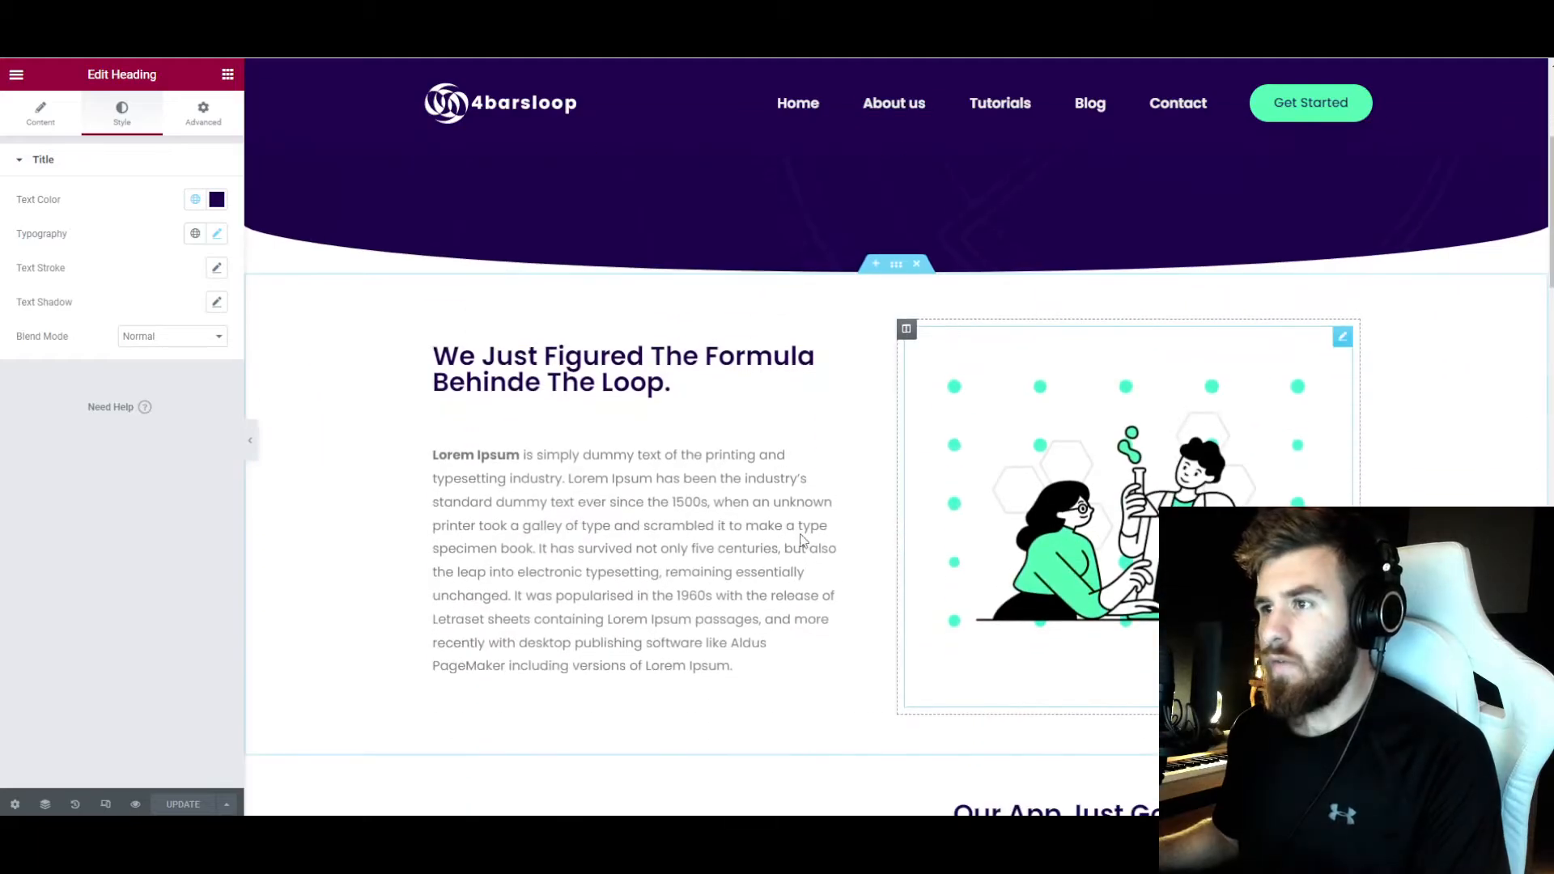
pyautogui.scroll(-3, 682, 464)
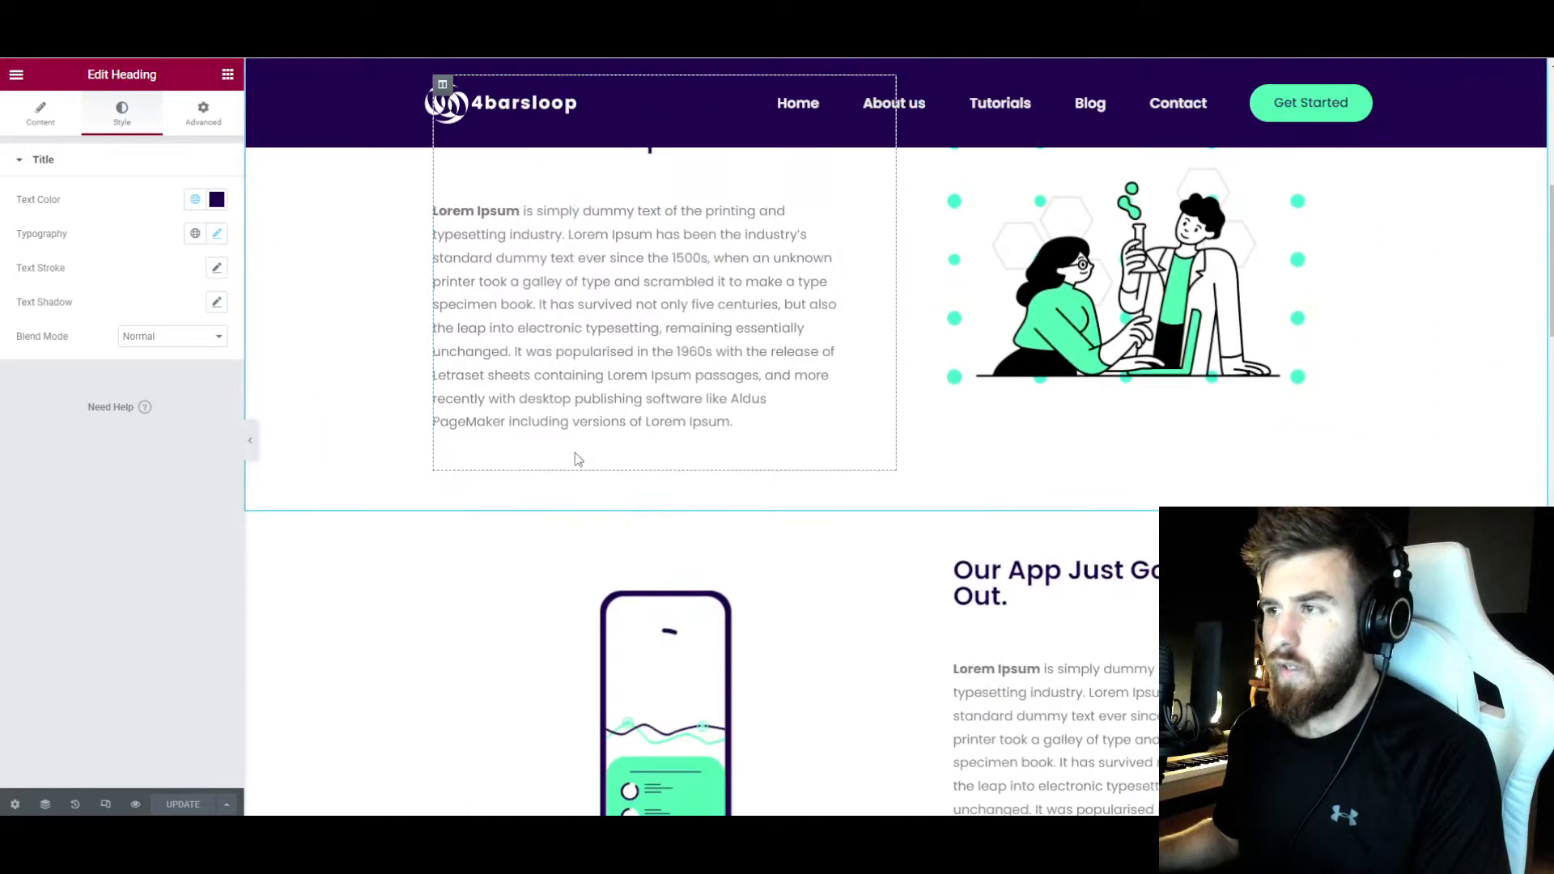
pyautogui.scroll(3, 573, 454)
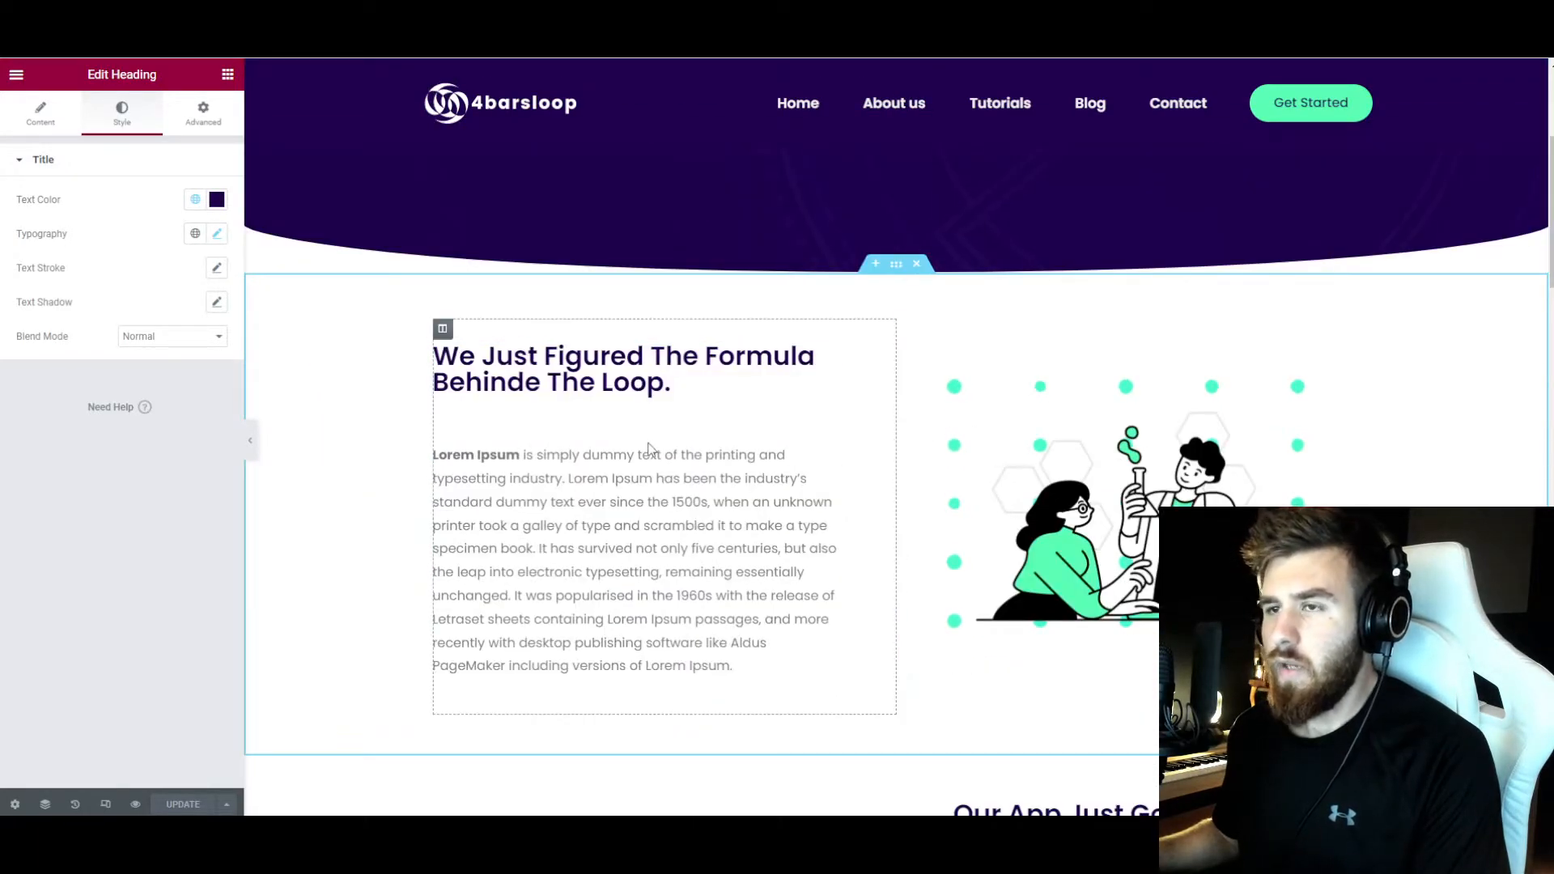
pyautogui.scroll(-4, 1070, 486)
pyautogui.scroll(-10, 1073, 491)
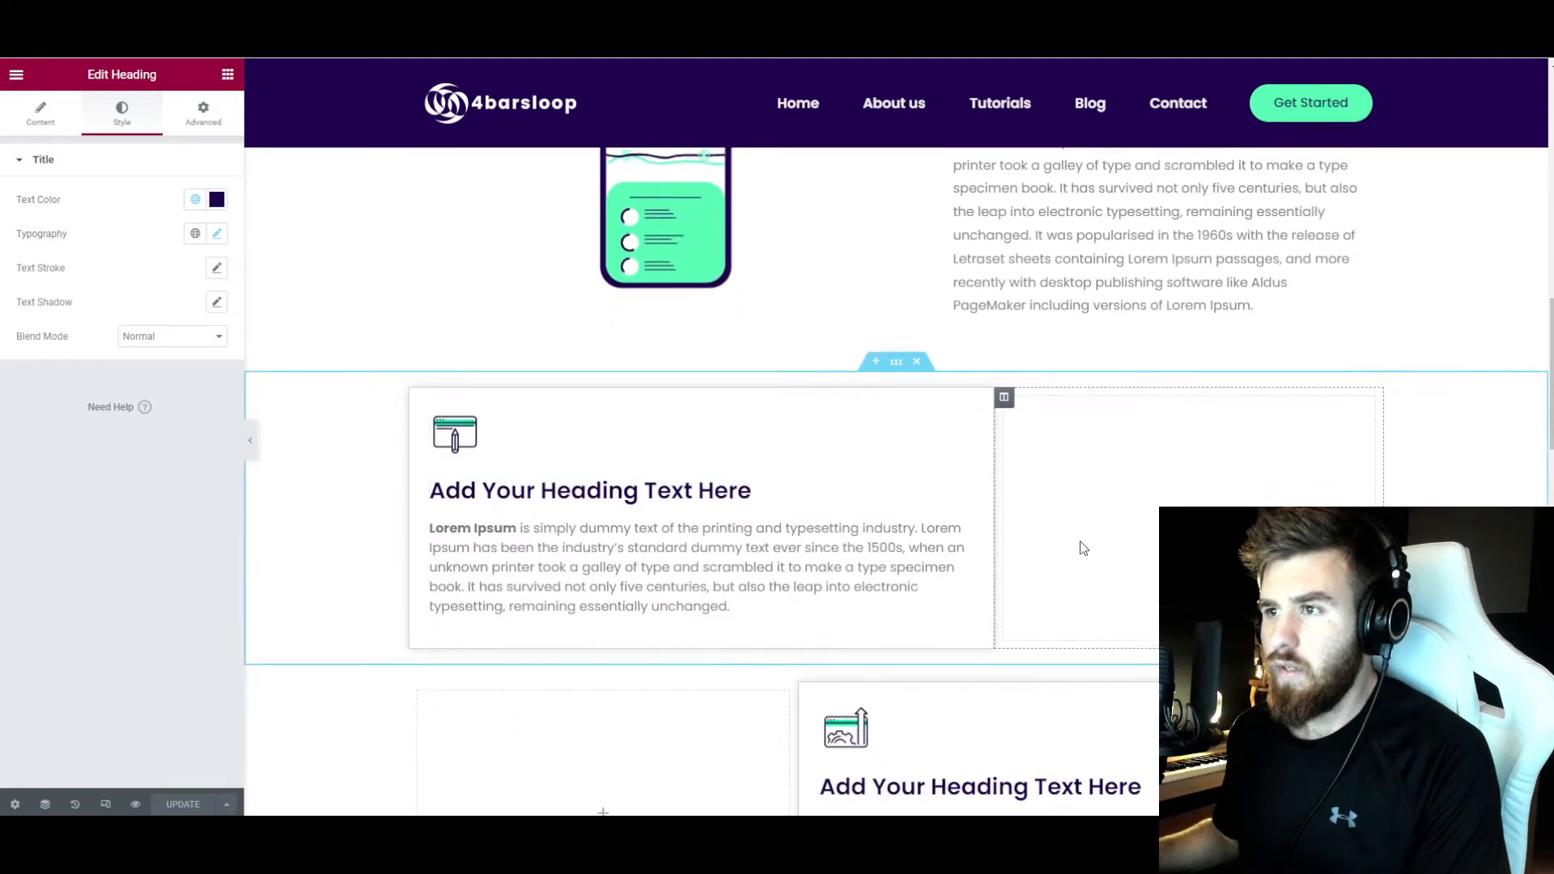
pyautogui.scroll(-10, 769, 526)
pyautogui.scroll(3, 769, 526)
pyautogui.scroll(12, 769, 530)
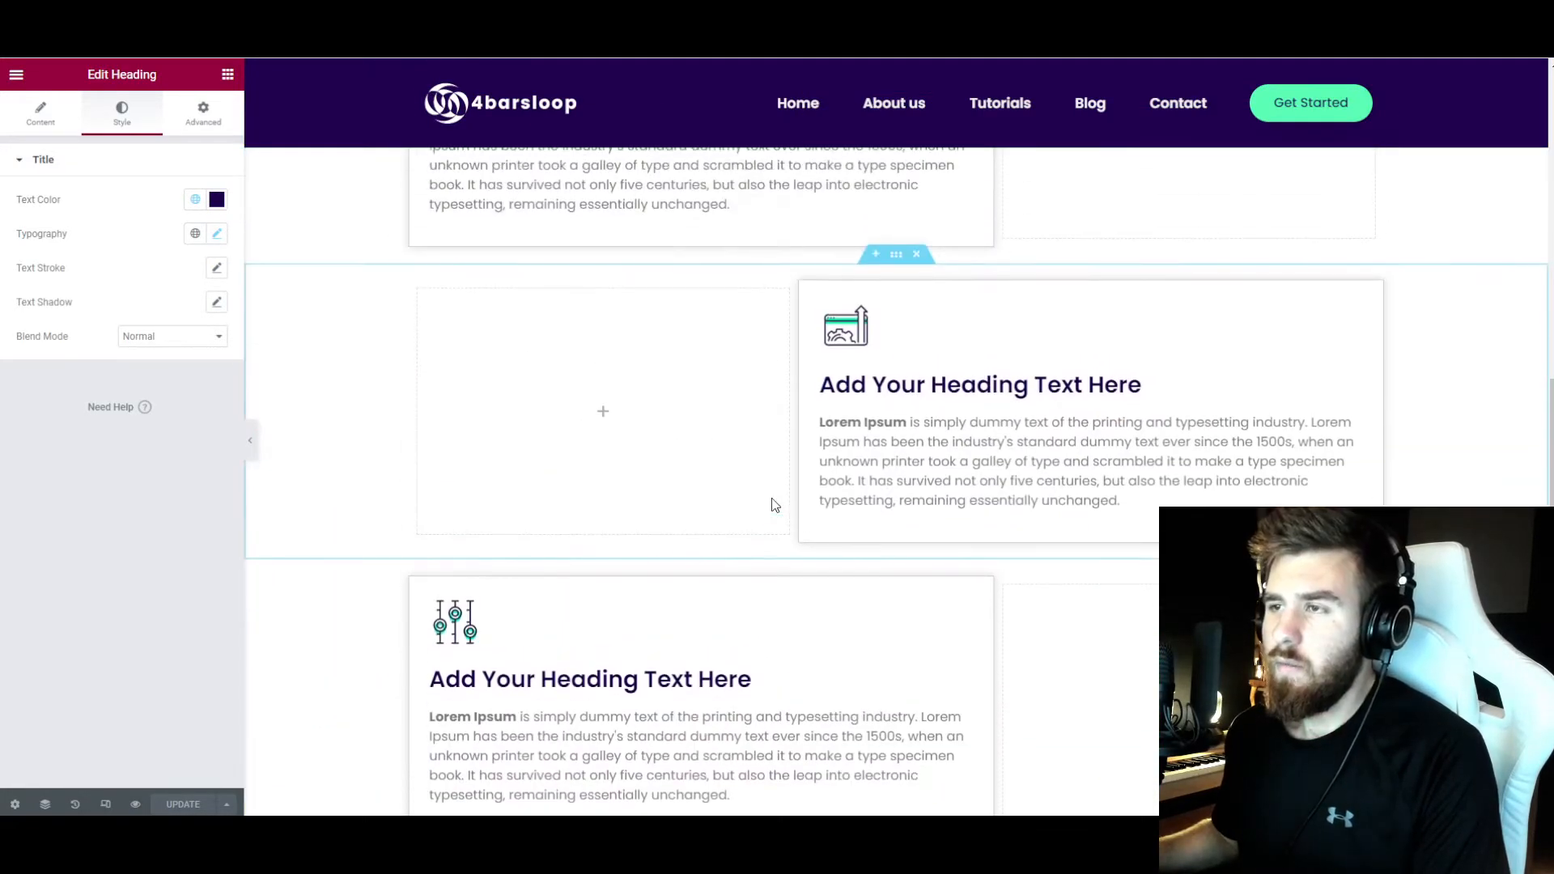
pyautogui.scroll(5, 773, 504)
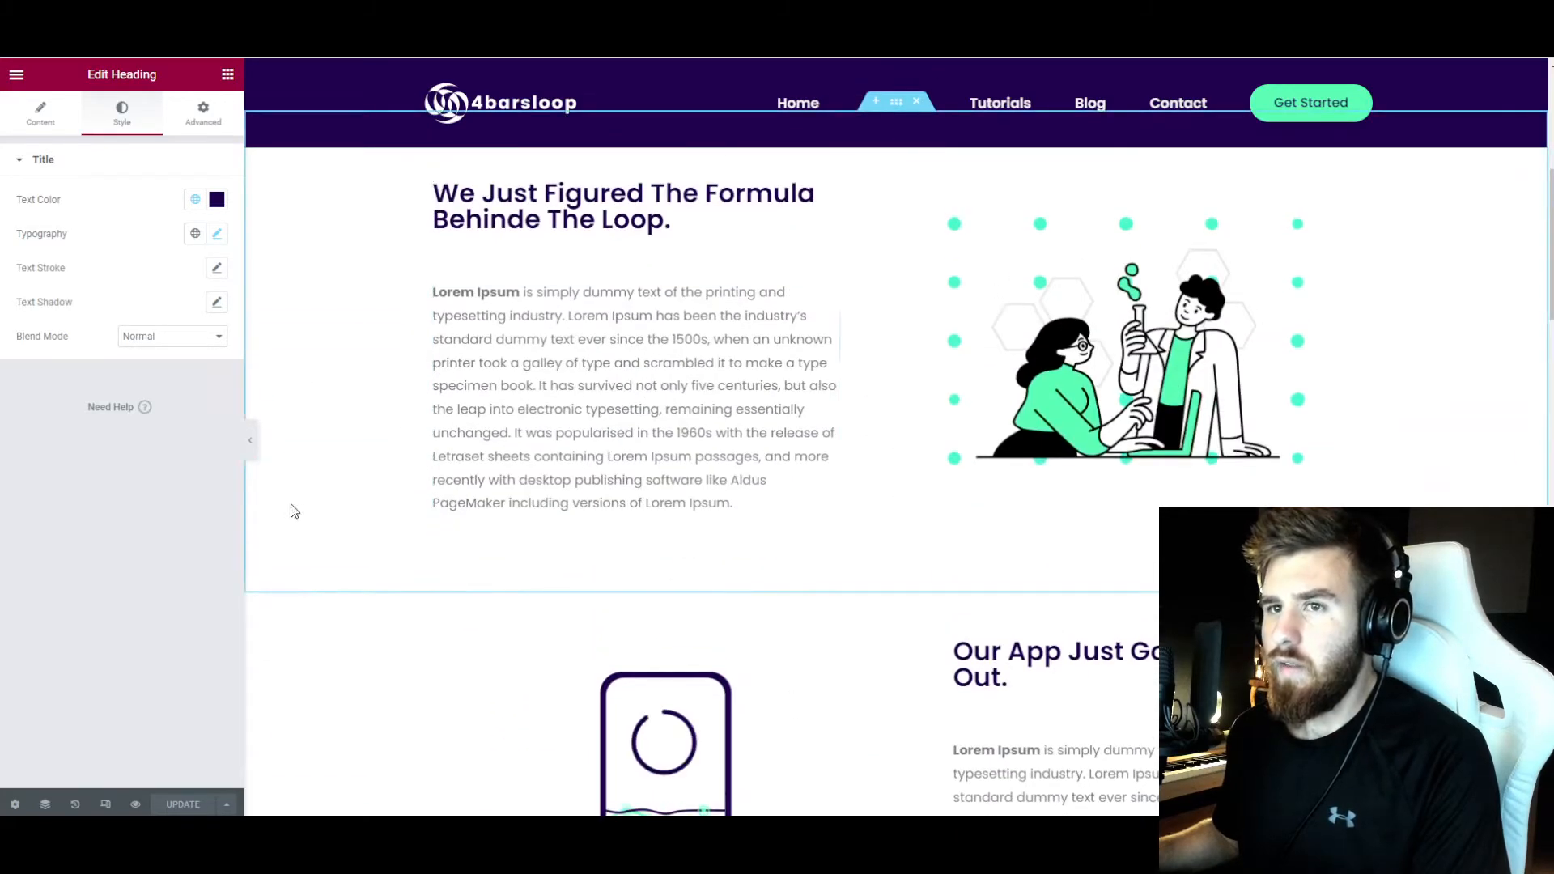
pyautogui.scroll(-5, 454, 324)
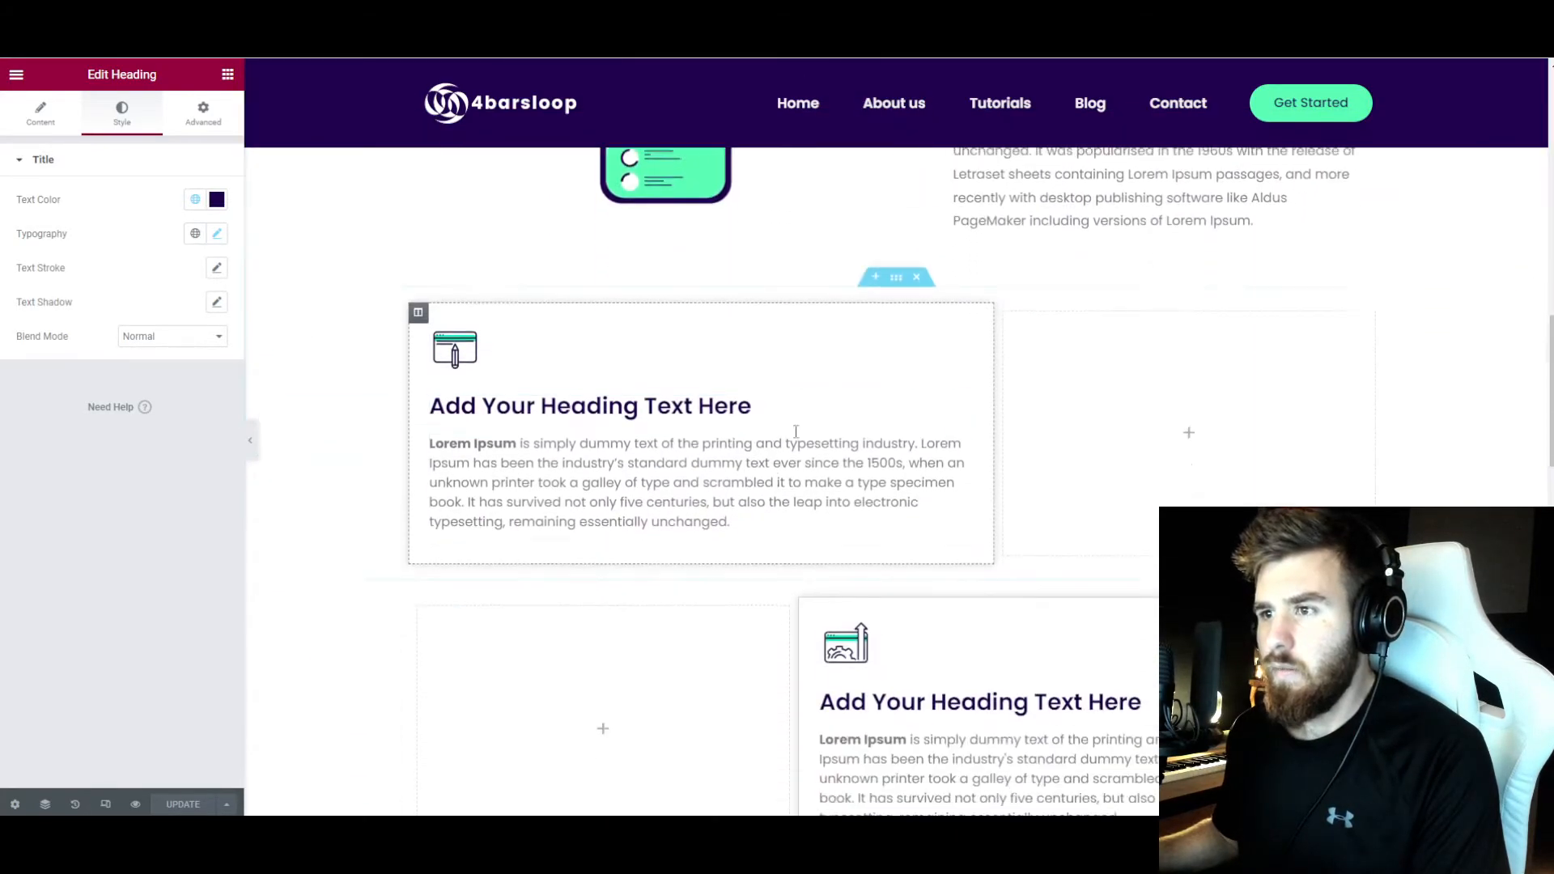
# - Apply the Fade In Up entrance animation to the columns holding the first and second feature cards
pyautogui.click(419, 239)
pyautogui.scroll(1, 510, 302)
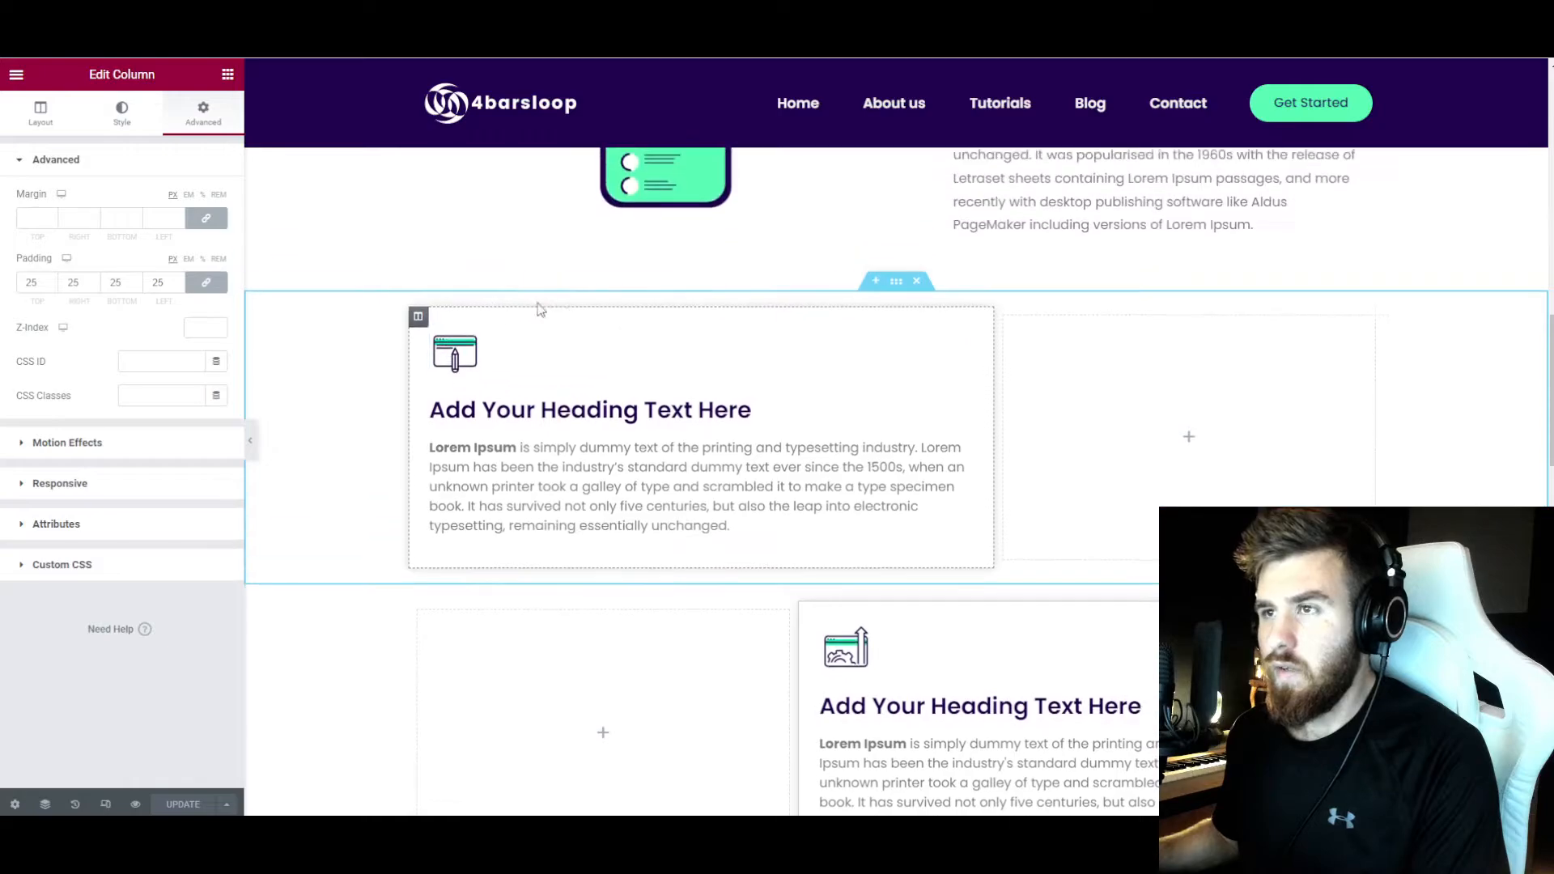
pyautogui.click(73, 443)
pyautogui.click(94, 328)
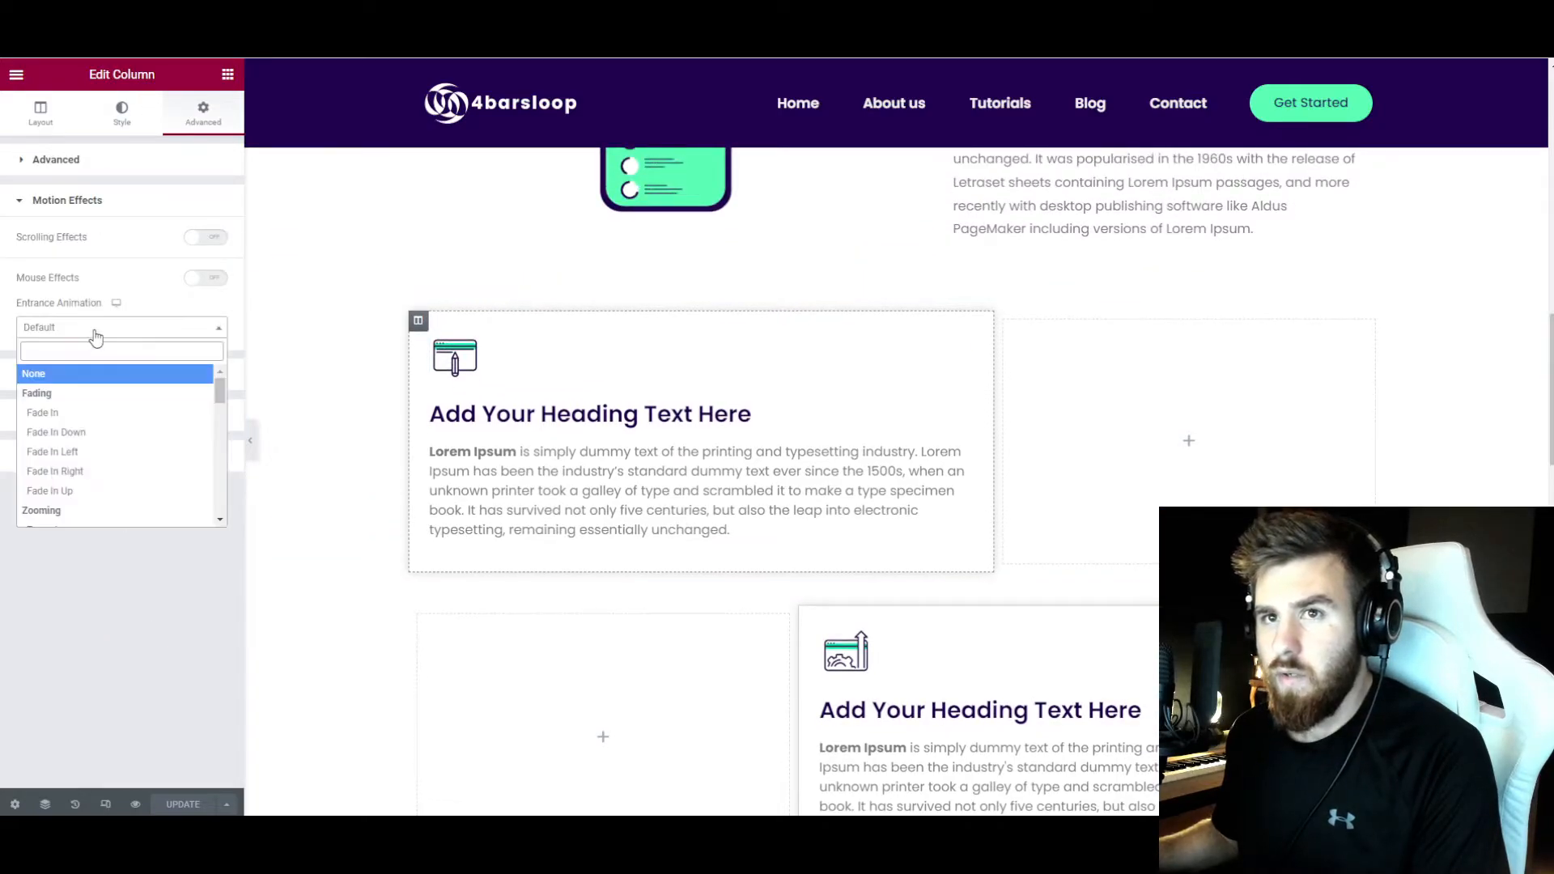
pyautogui.click(87, 491)
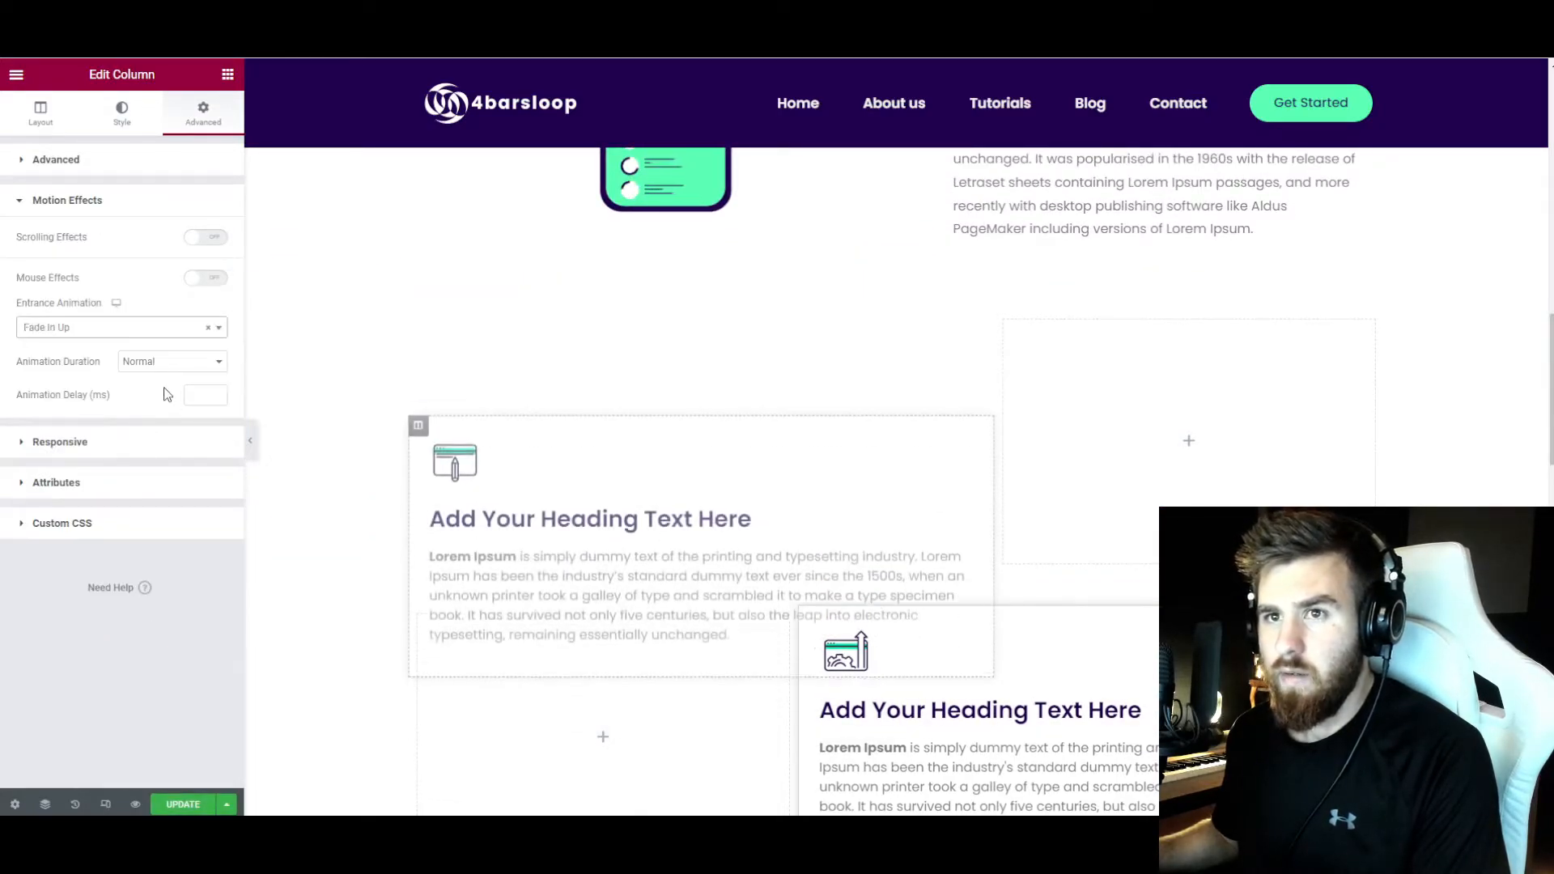
pyautogui.scroll(-2, 728, 454)
pyautogui.click(807, 454)
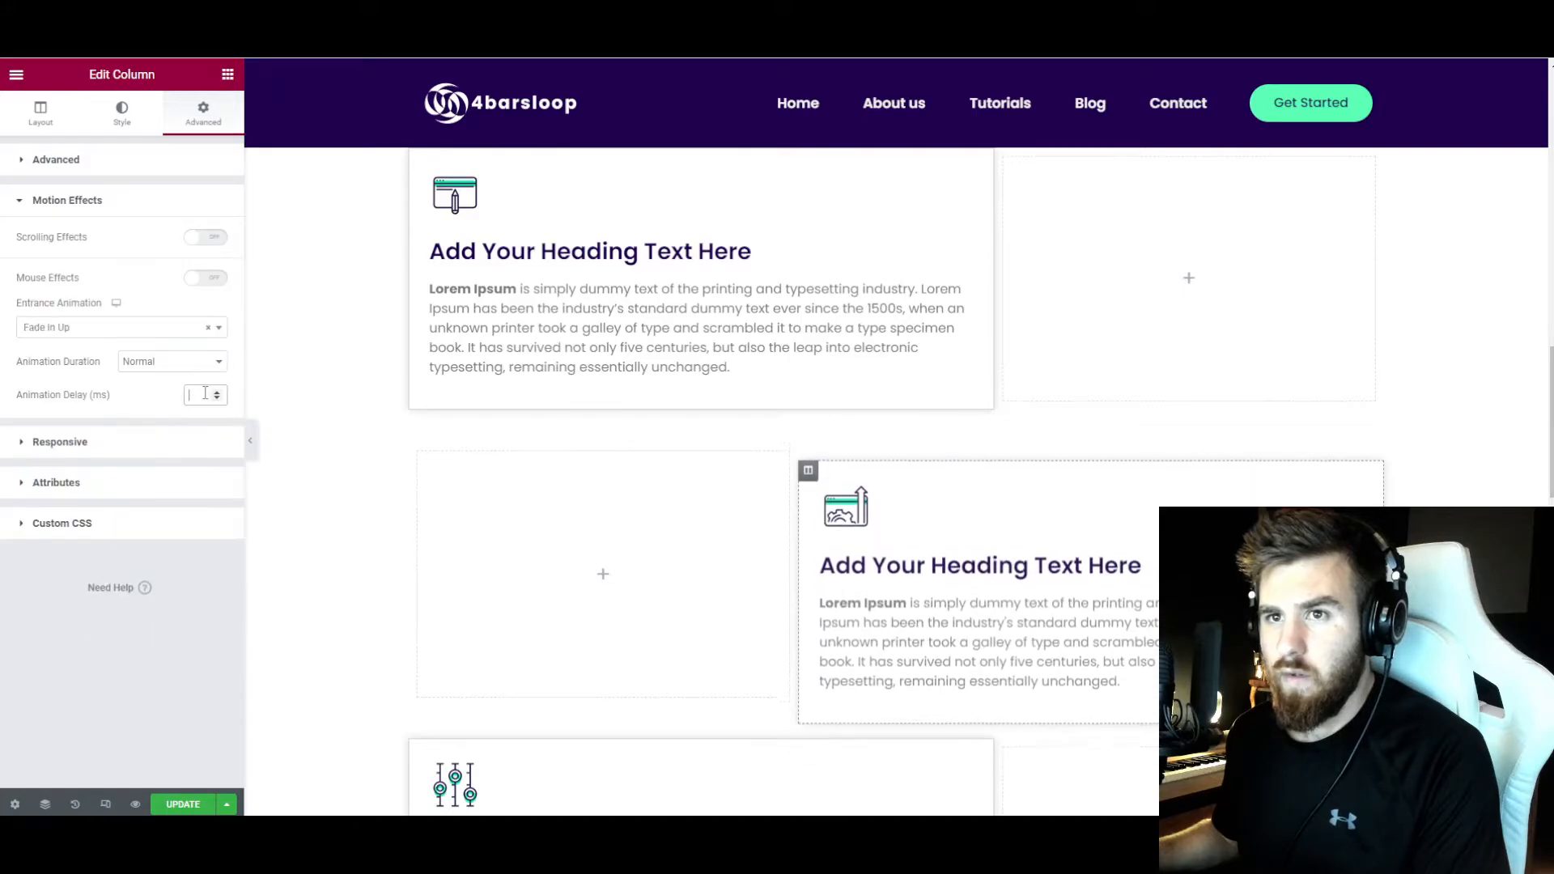
# - Give the third feature card's column a Fade In Up entrance animation with a 400 ms delay
pyautogui.scroll(-3, 492, 467)
pyautogui.click(419, 505)
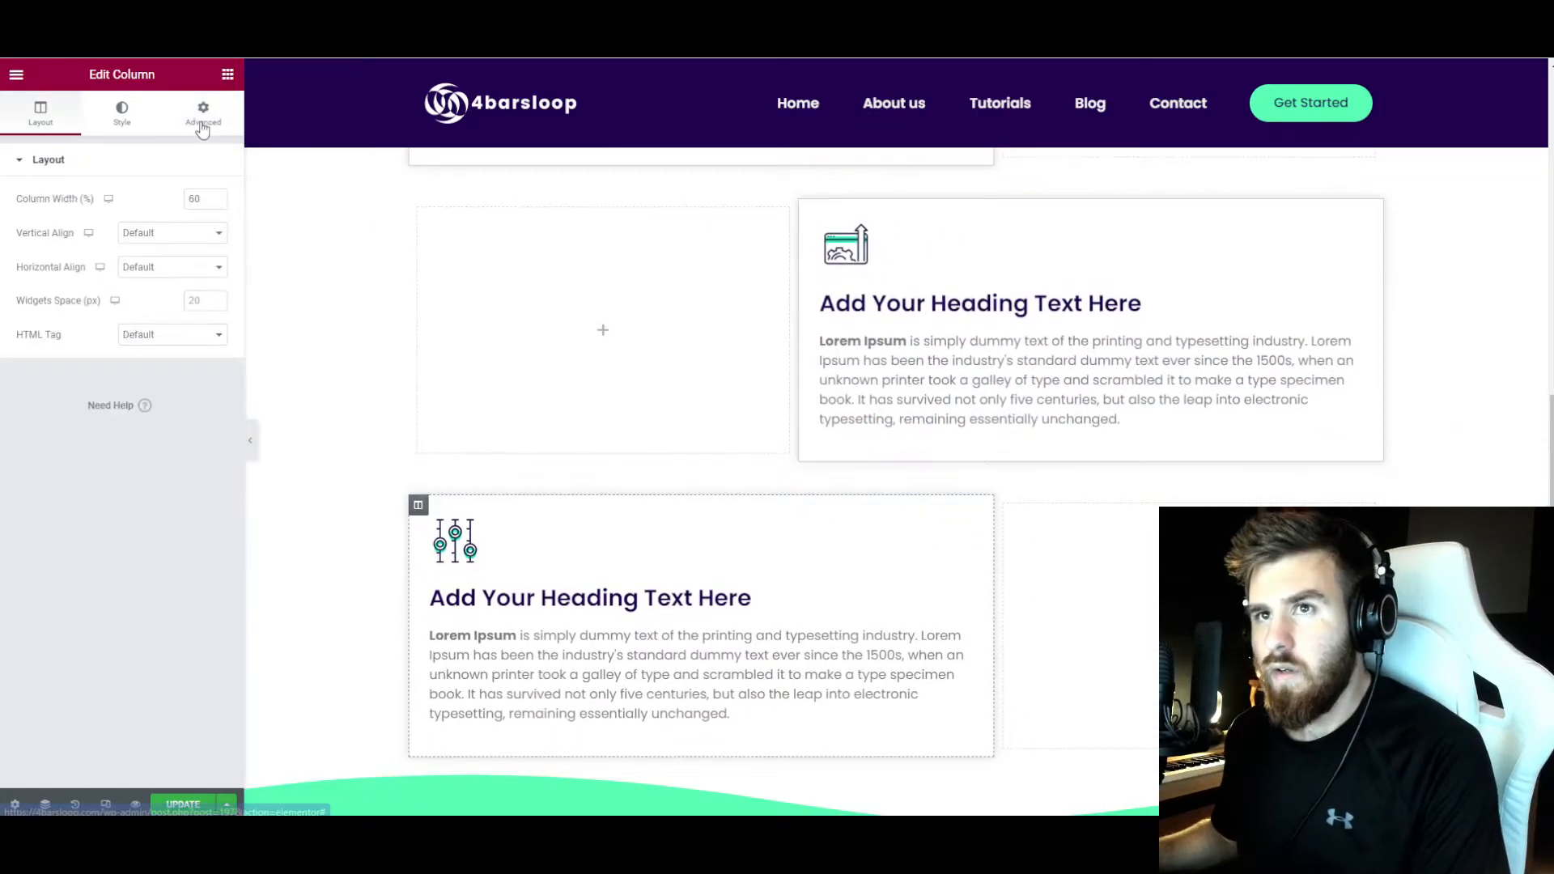
pyautogui.click(203, 113)
pyautogui.click(97, 489)
pyautogui.click(131, 240)
pyautogui.click(125, 201)
pyautogui.click(150, 328)
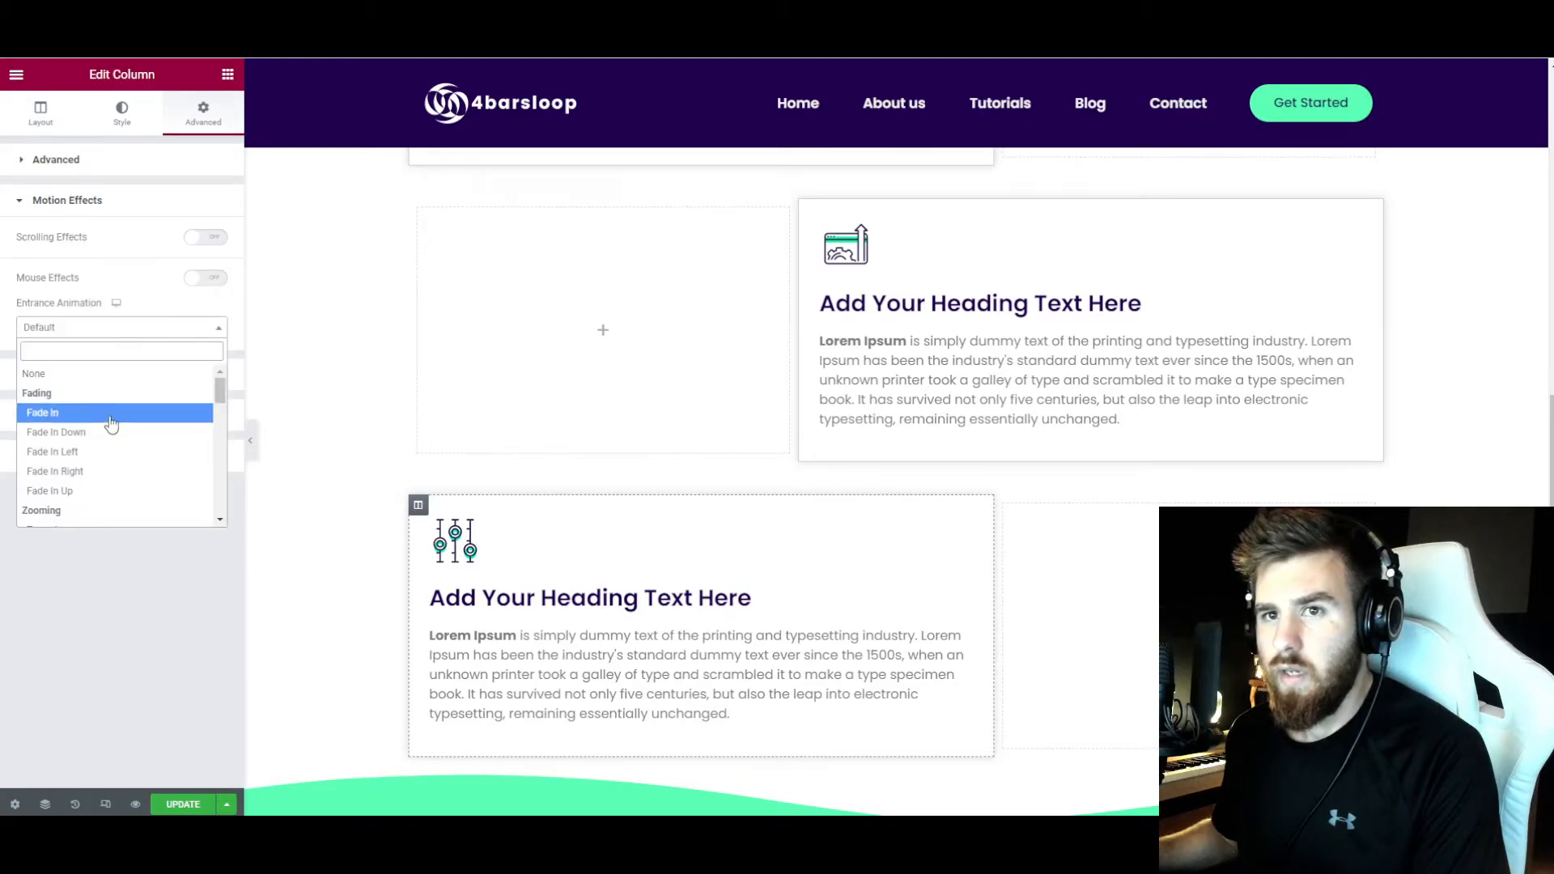
pyautogui.click(80, 491)
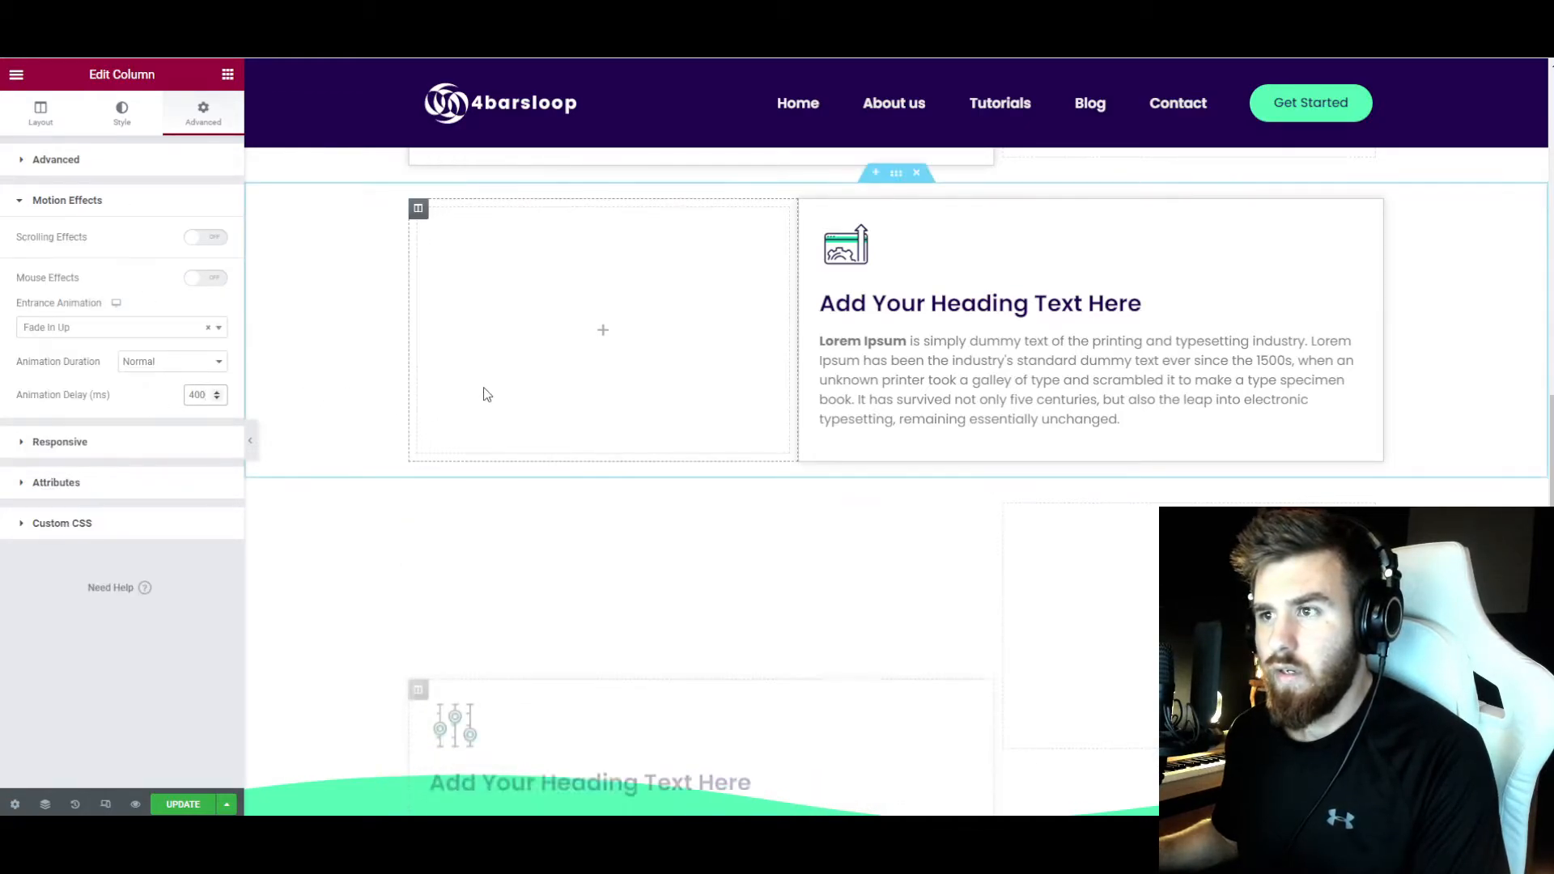
# - Apply the Fade In Up entrance animation to both FAQ section columns, with a 200 ms delay on the accordion column
pyautogui.scroll(12, 705, 569)
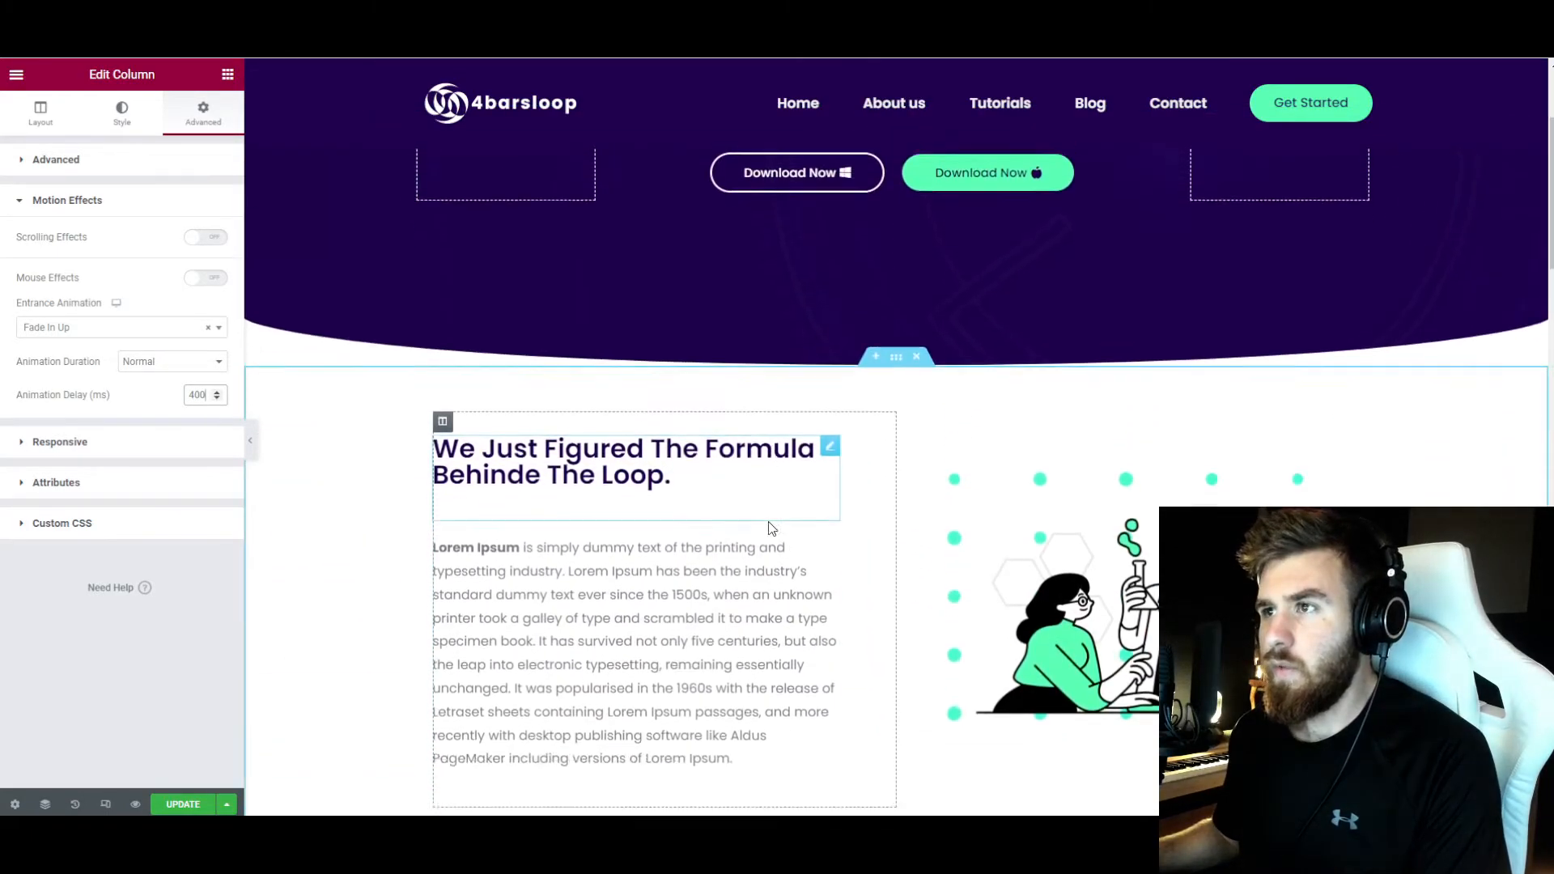
pyautogui.scroll(-10, 769, 521)
pyautogui.scroll(-8, 764, 489)
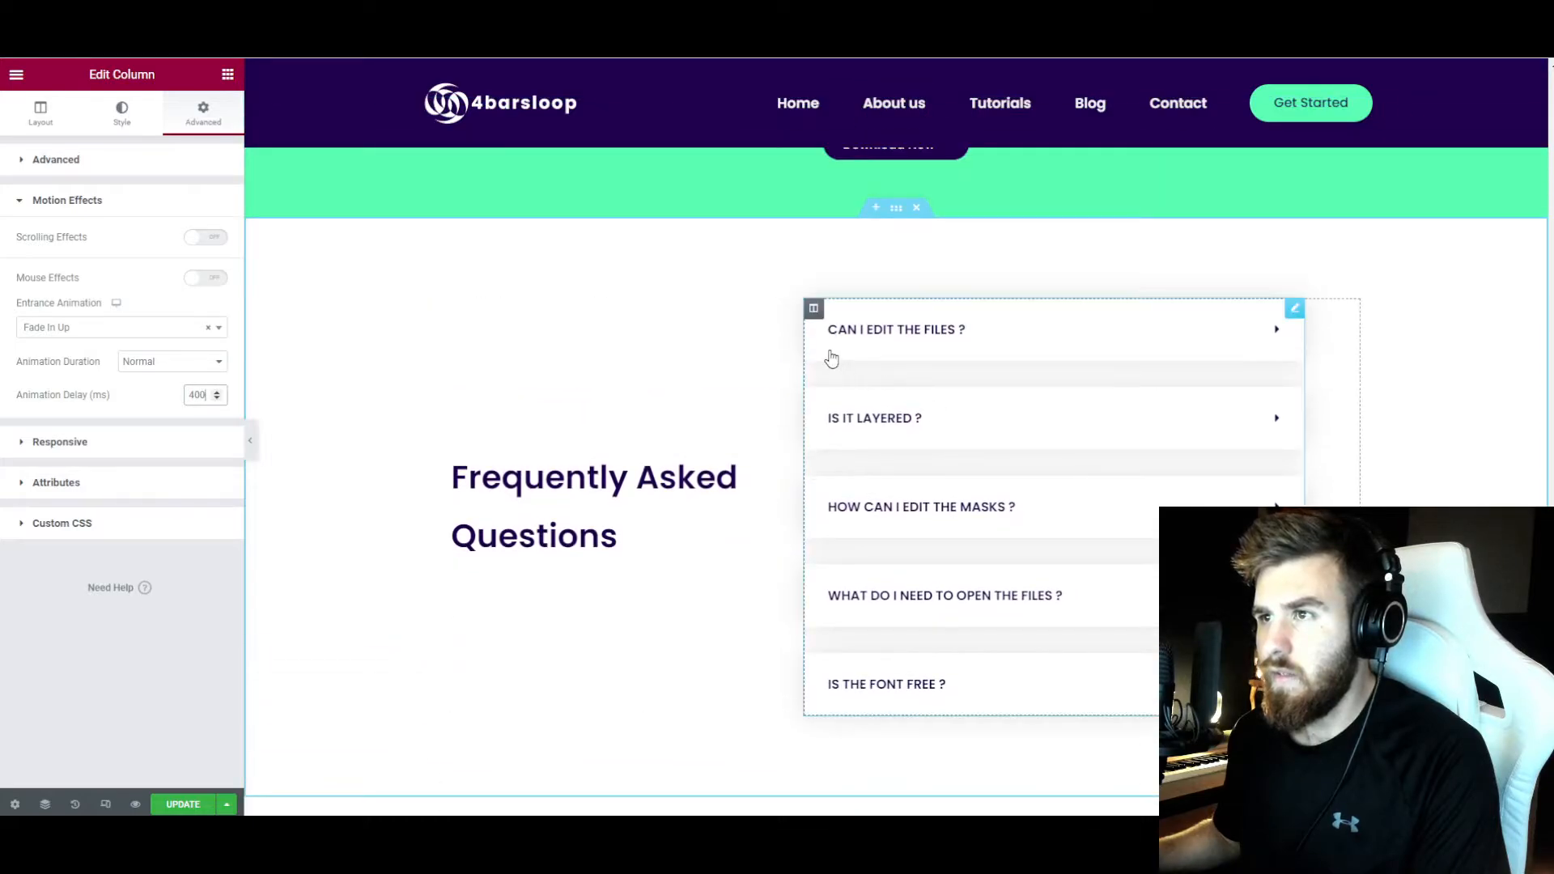
pyautogui.scroll(1, 754, 380)
pyautogui.click(56, 159)
pyautogui.click(67, 442)
pyautogui.click(121, 327)
pyautogui.scroll(-2, 87, 453)
pyautogui.scroll(2, 87, 445)
pyautogui.scroll(-1, 78, 426)
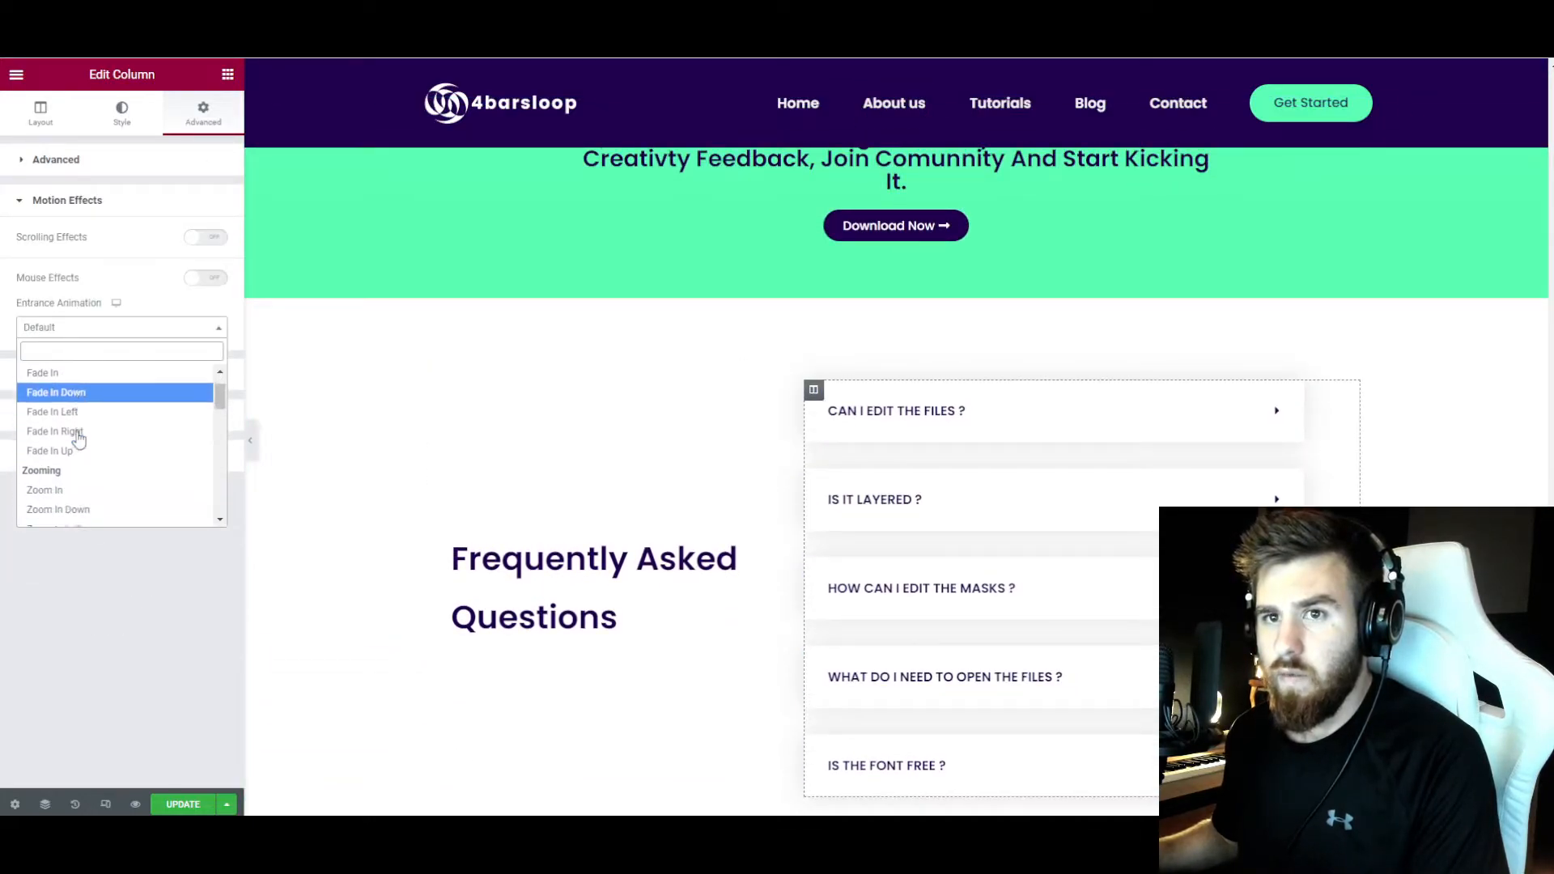
pyautogui.scroll(1, 85, 486)
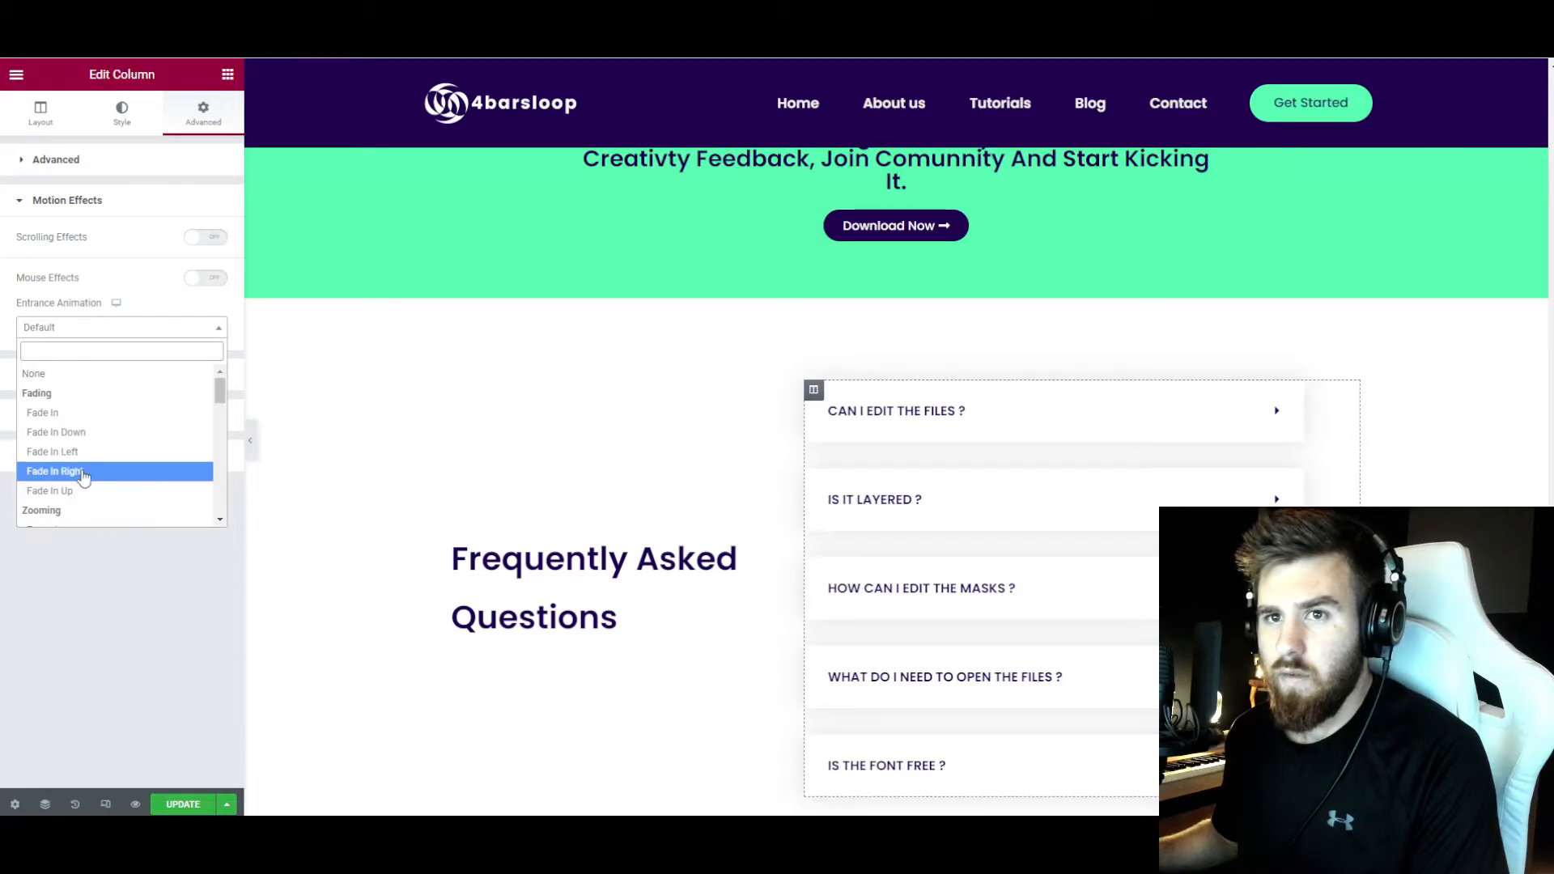
pyautogui.click(71, 491)
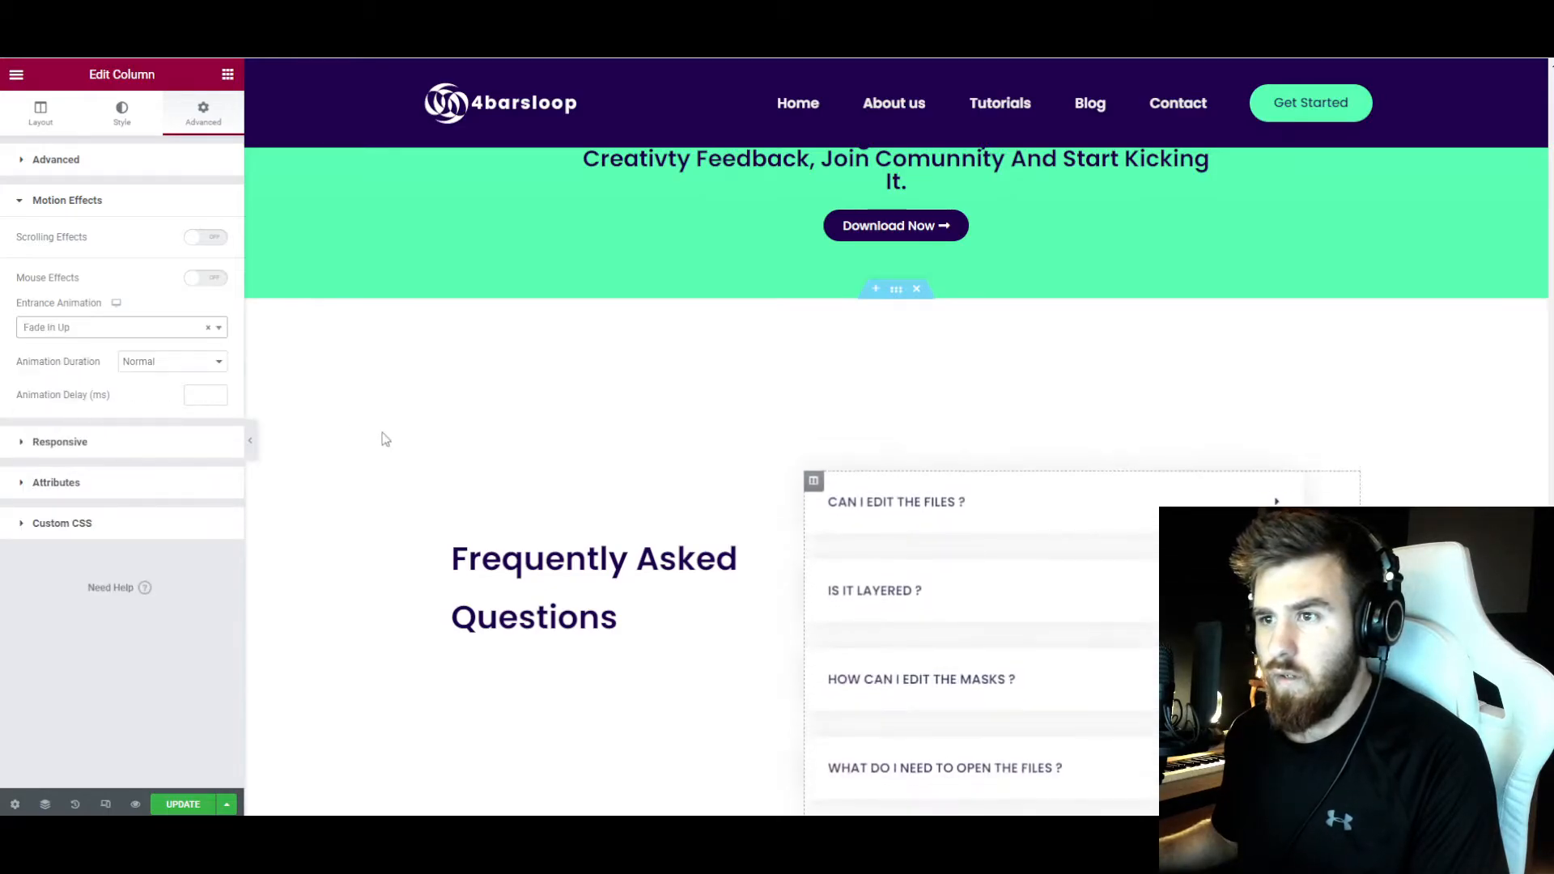
pyautogui.click(442, 390)
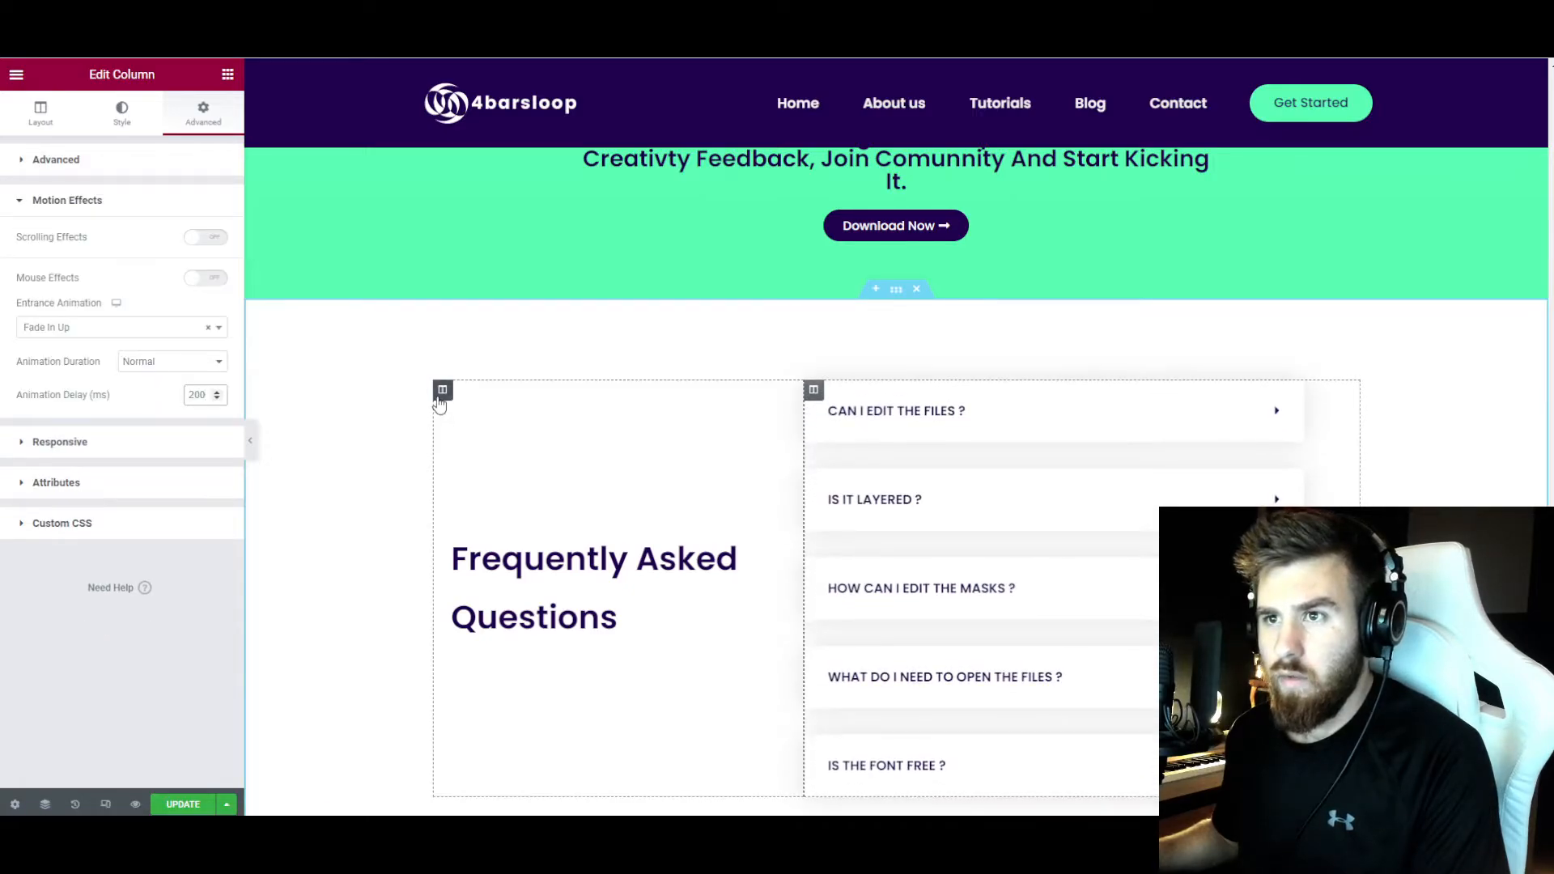
pyautogui.click(441, 394)
# - Open the typography settings of the green call-to-action section's heading and update the page
pyautogui.scroll(7, 378, 501)
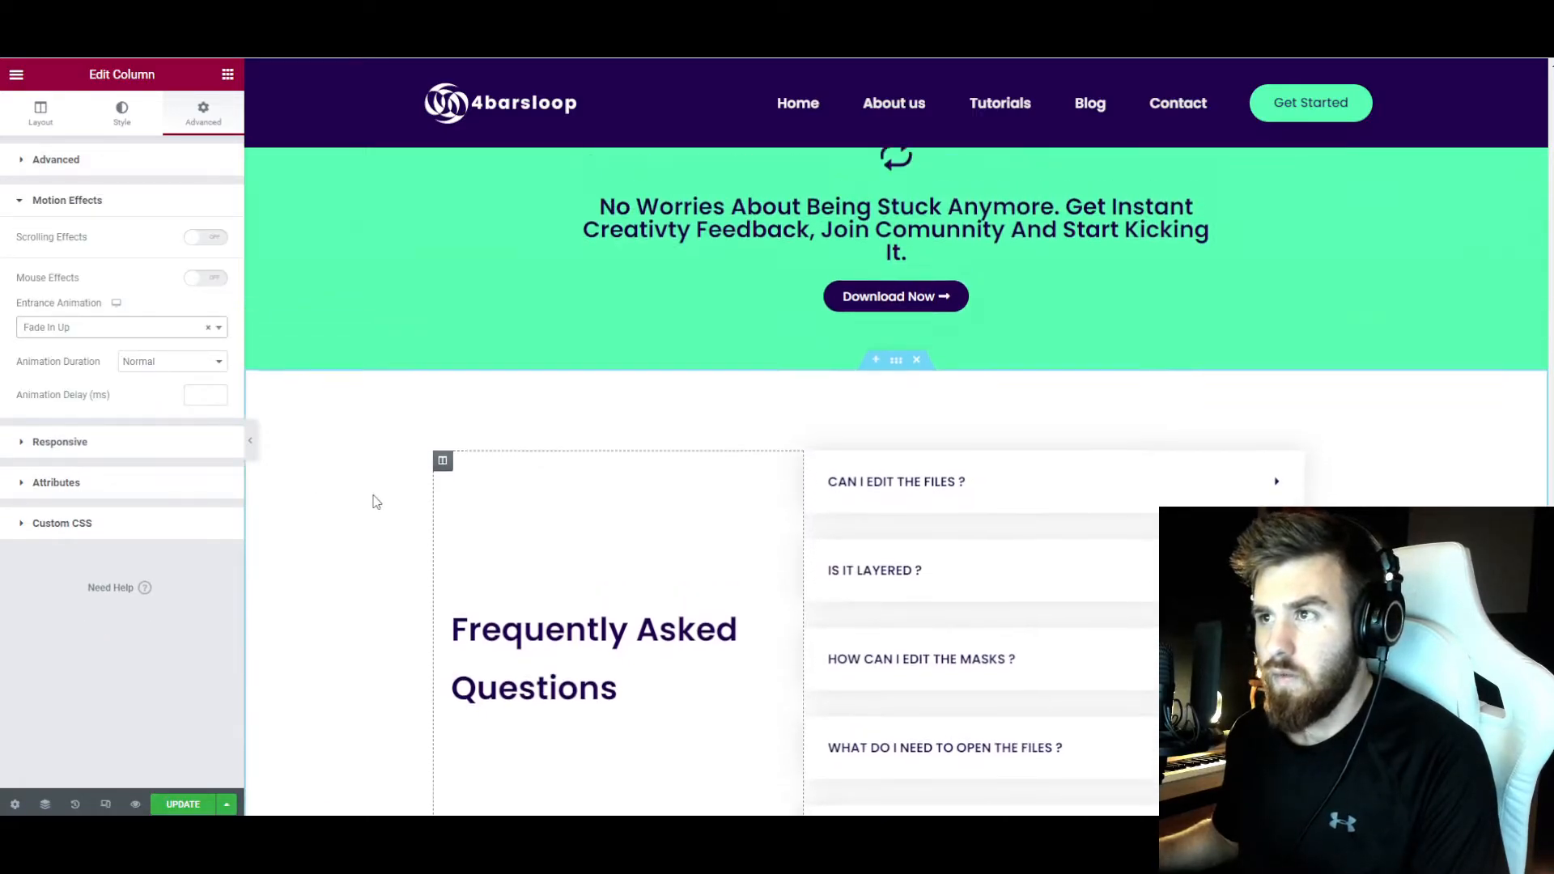
pyautogui.scroll(-2, 407, 509)
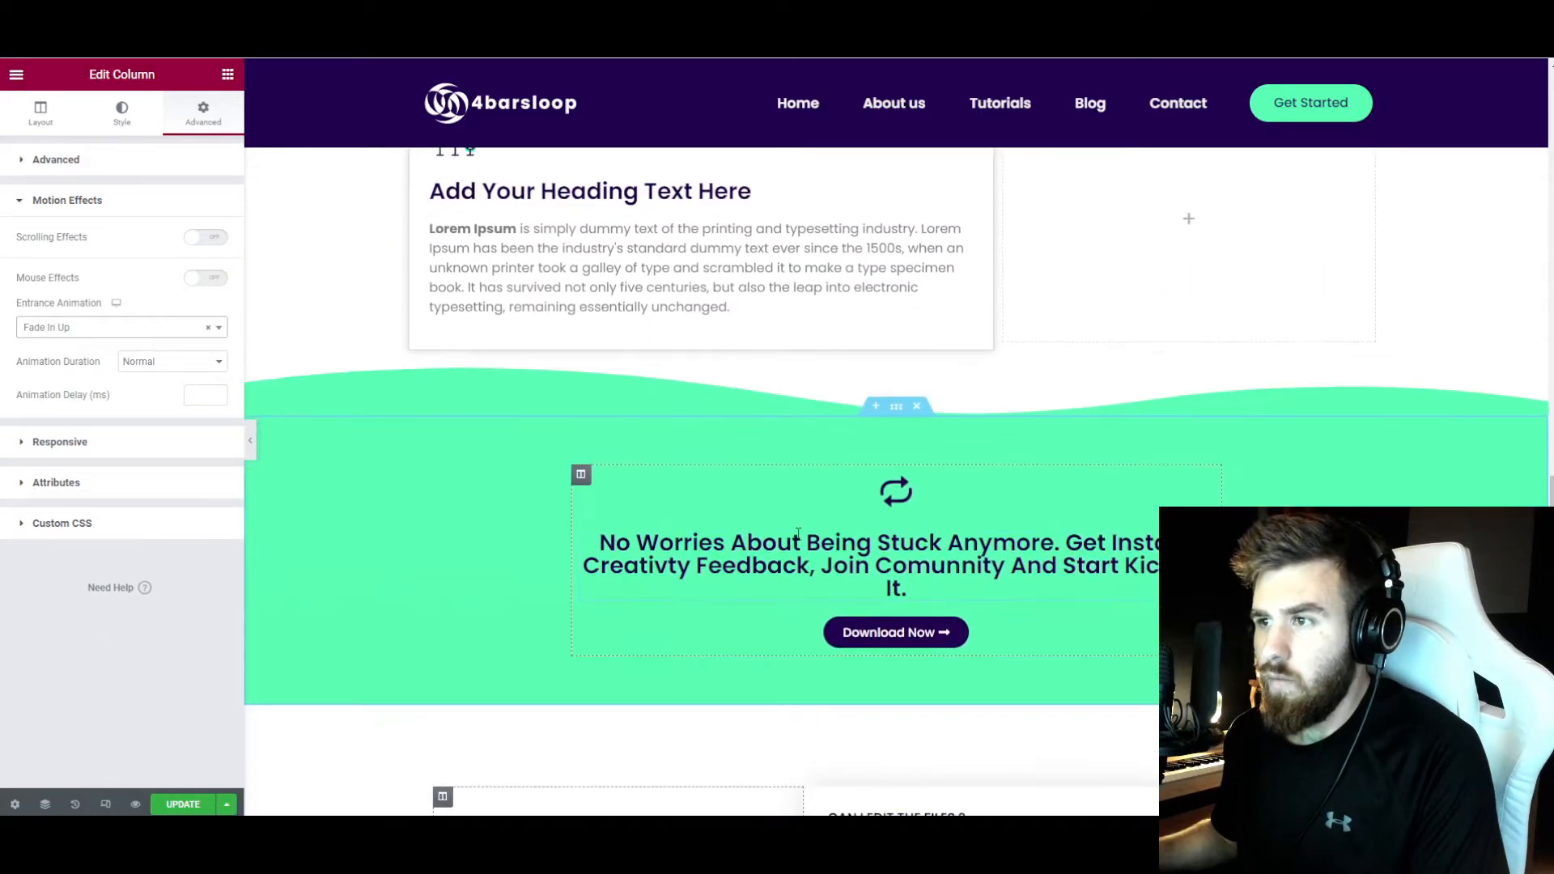
pyautogui.click(801, 544)
pyautogui.click(216, 234)
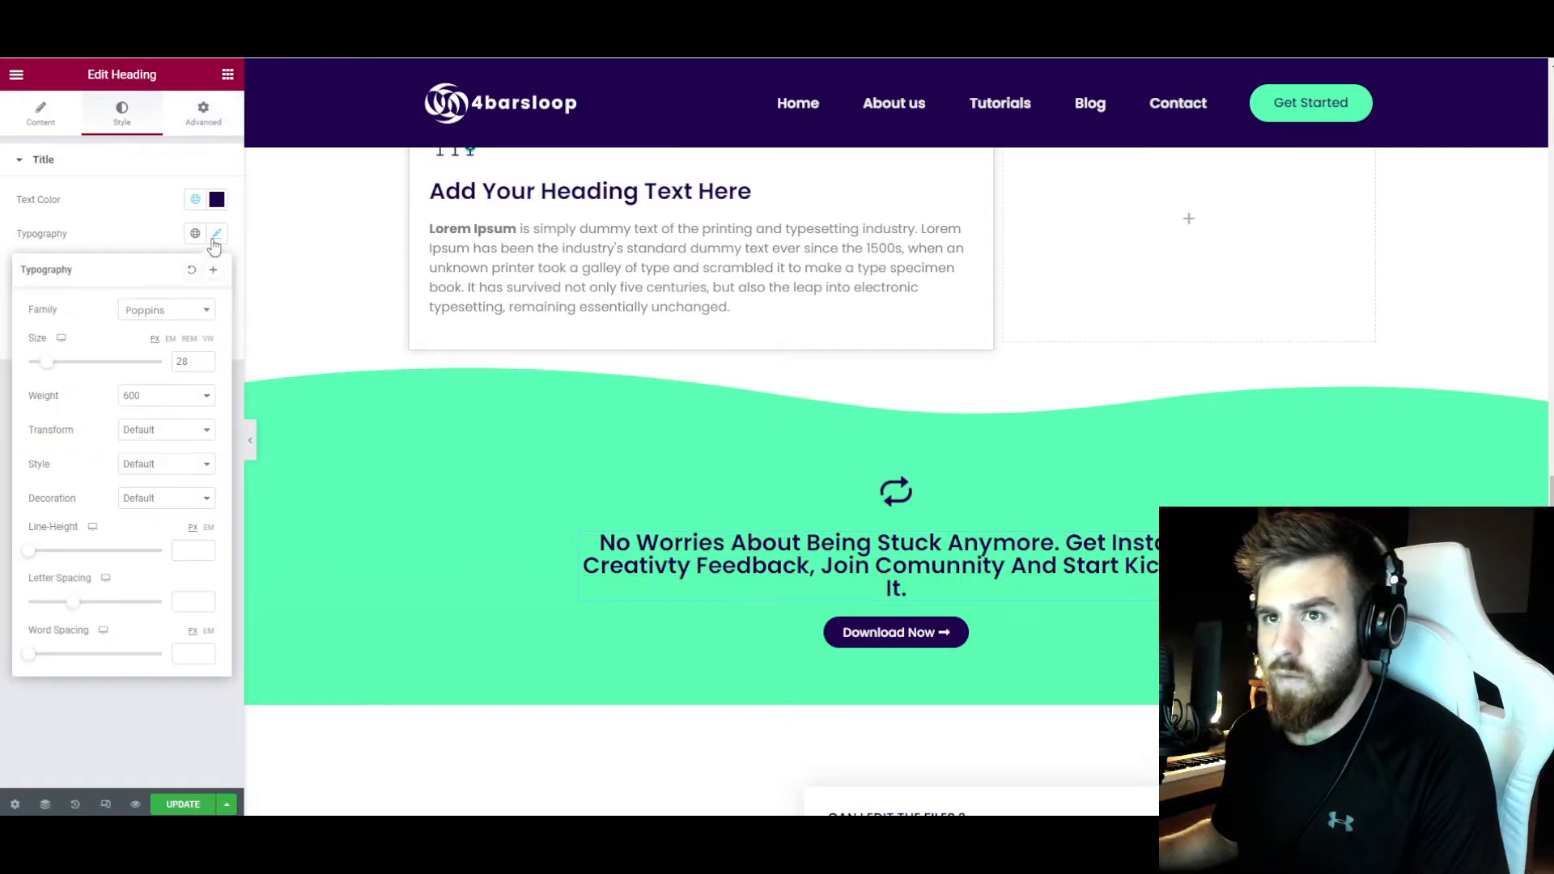
pyautogui.scroll(-11, 372, 461)
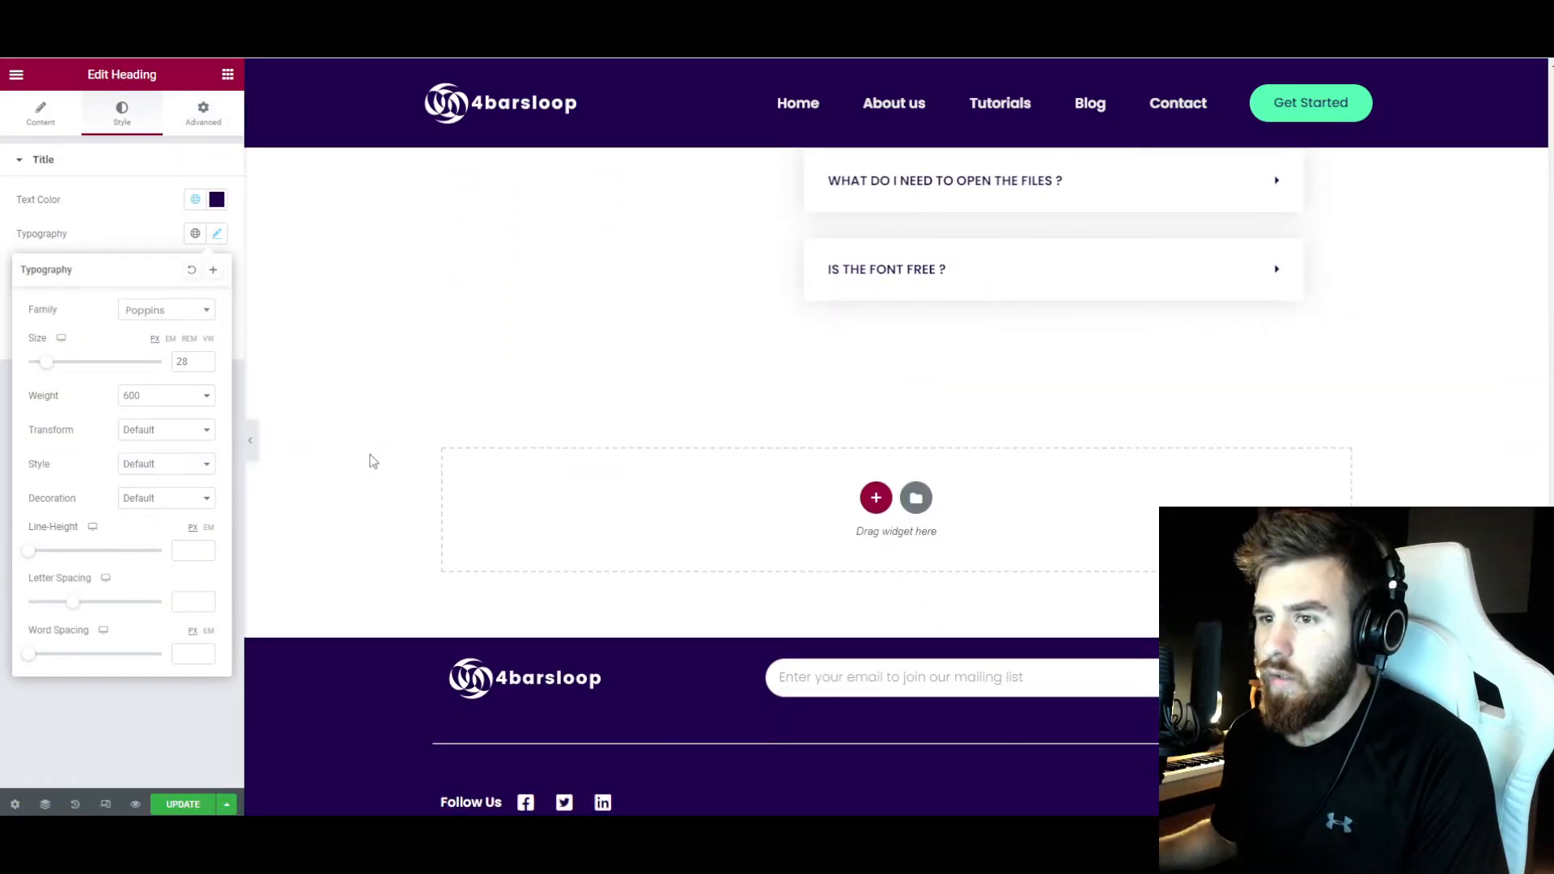
pyautogui.scroll(20, 372, 462)
pyautogui.click(196, 808)
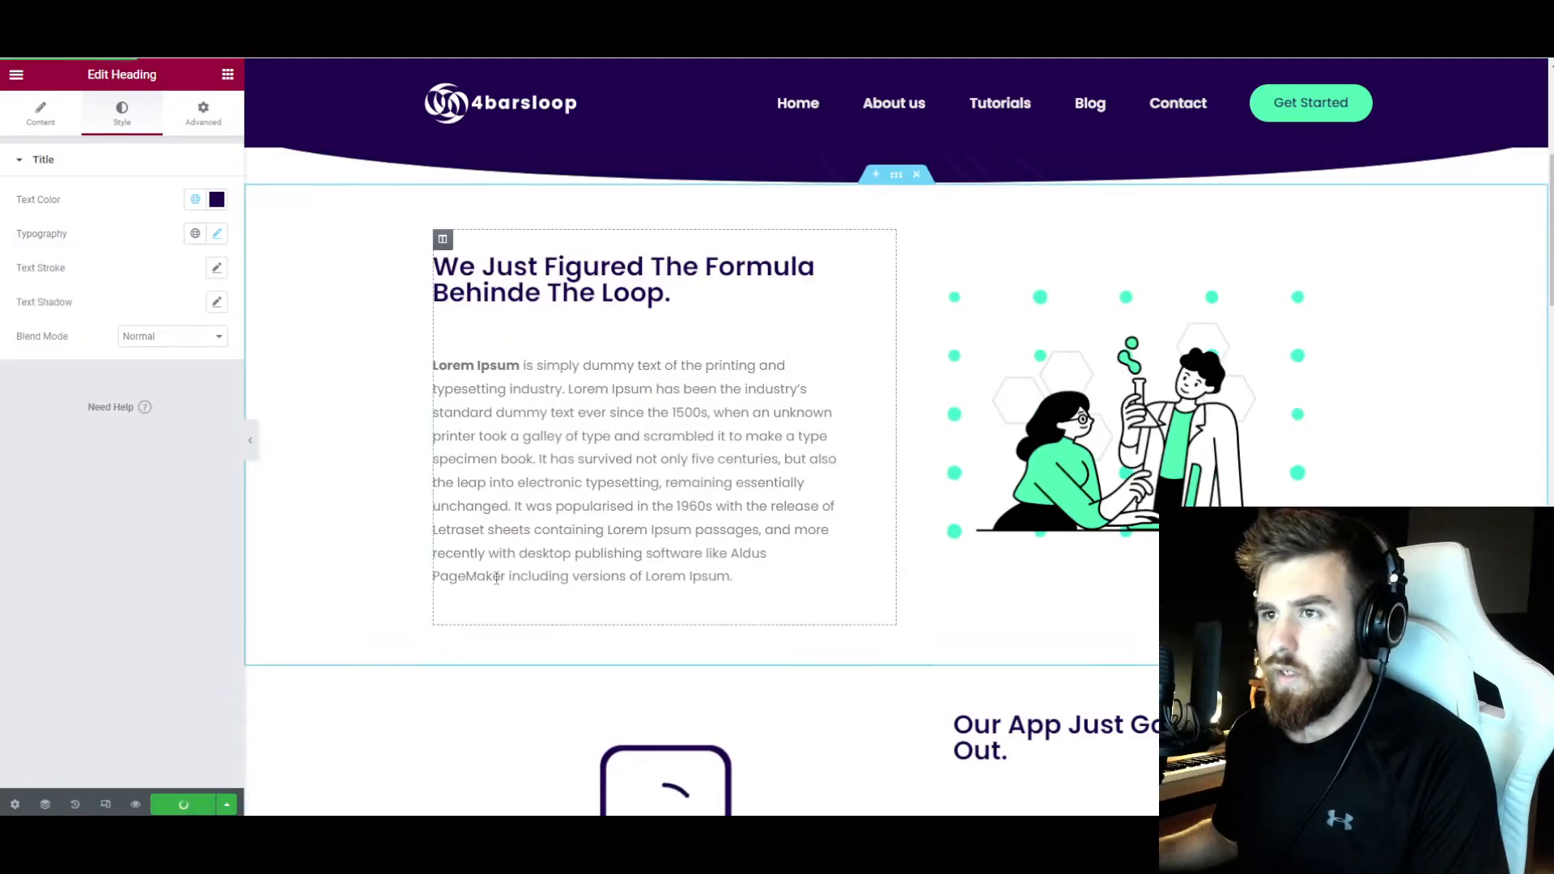
# - Set the "We Just Figured The Formula" heading's line height to 1.8 em and paste its style onto the app section's heading
pyautogui.scroll(2, 655, 453)
pyautogui.click(695, 467)
pyautogui.click(127, 120)
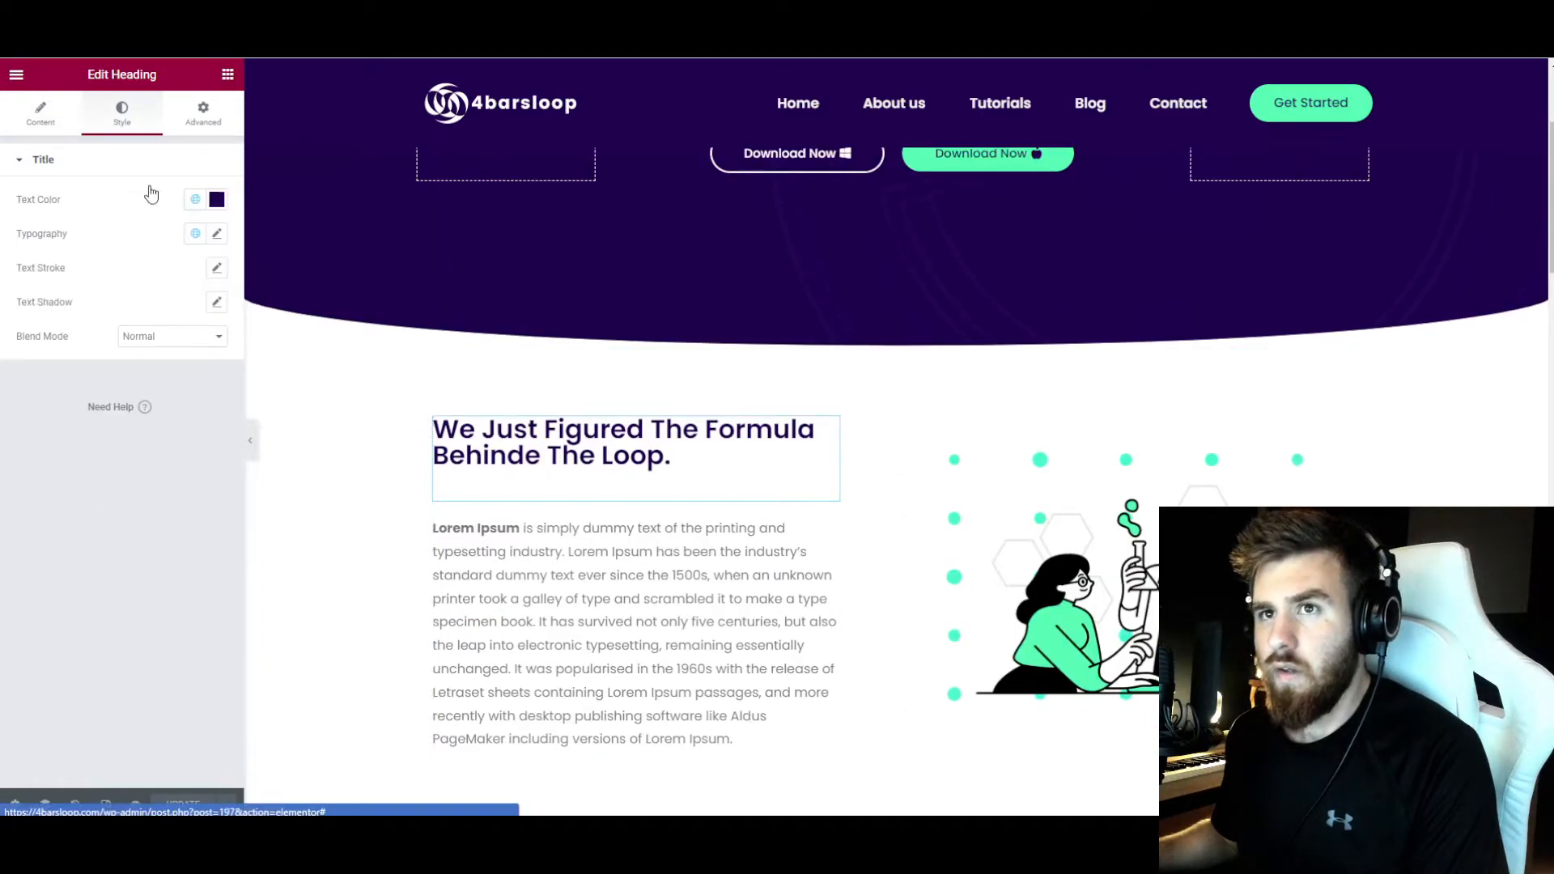
pyautogui.click(216, 233)
pyautogui.click(193, 551)
pyautogui.write('5')
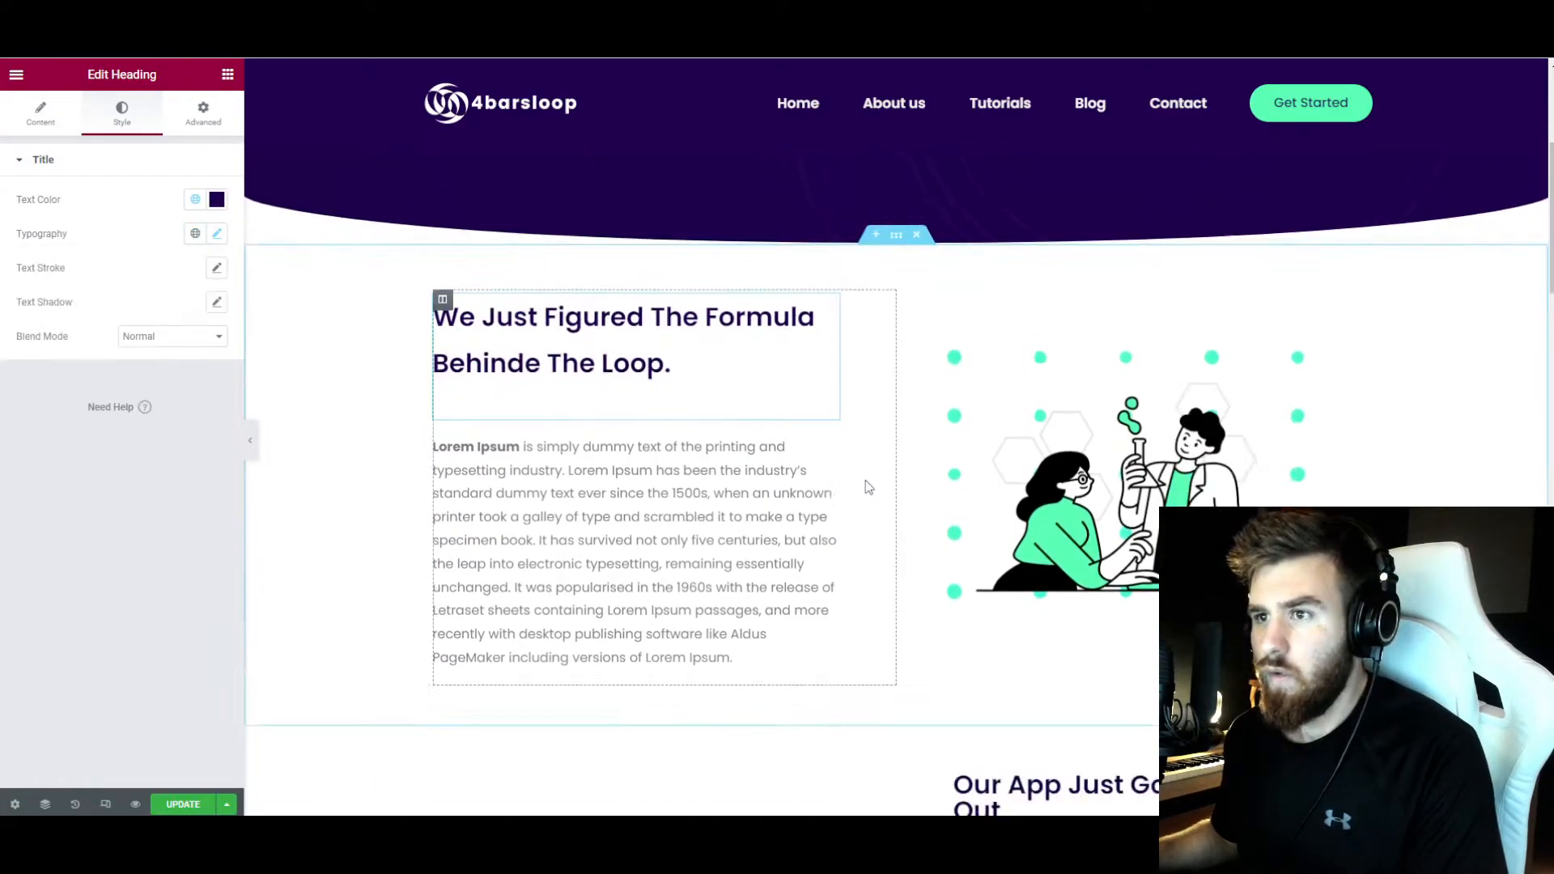
pyautogui.scroll(-4, 867, 487)
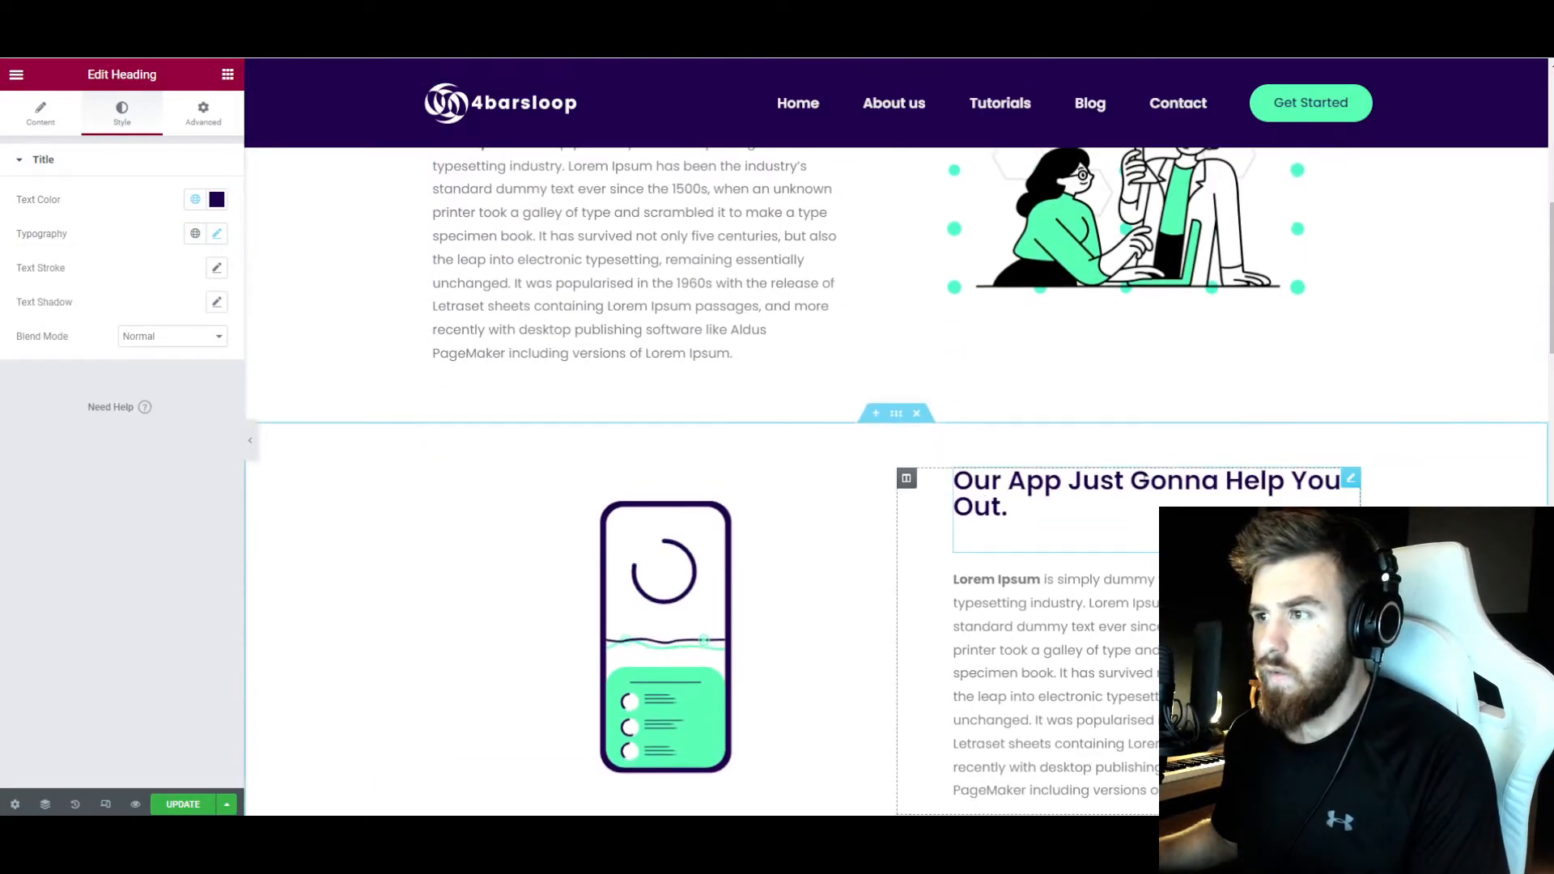
pyautogui.rightClick(1352, 482)
# - Open the typography settings of the first feature card's body text
pyautogui.scroll(-6, 647, 486)
pyautogui.click(696, 526)
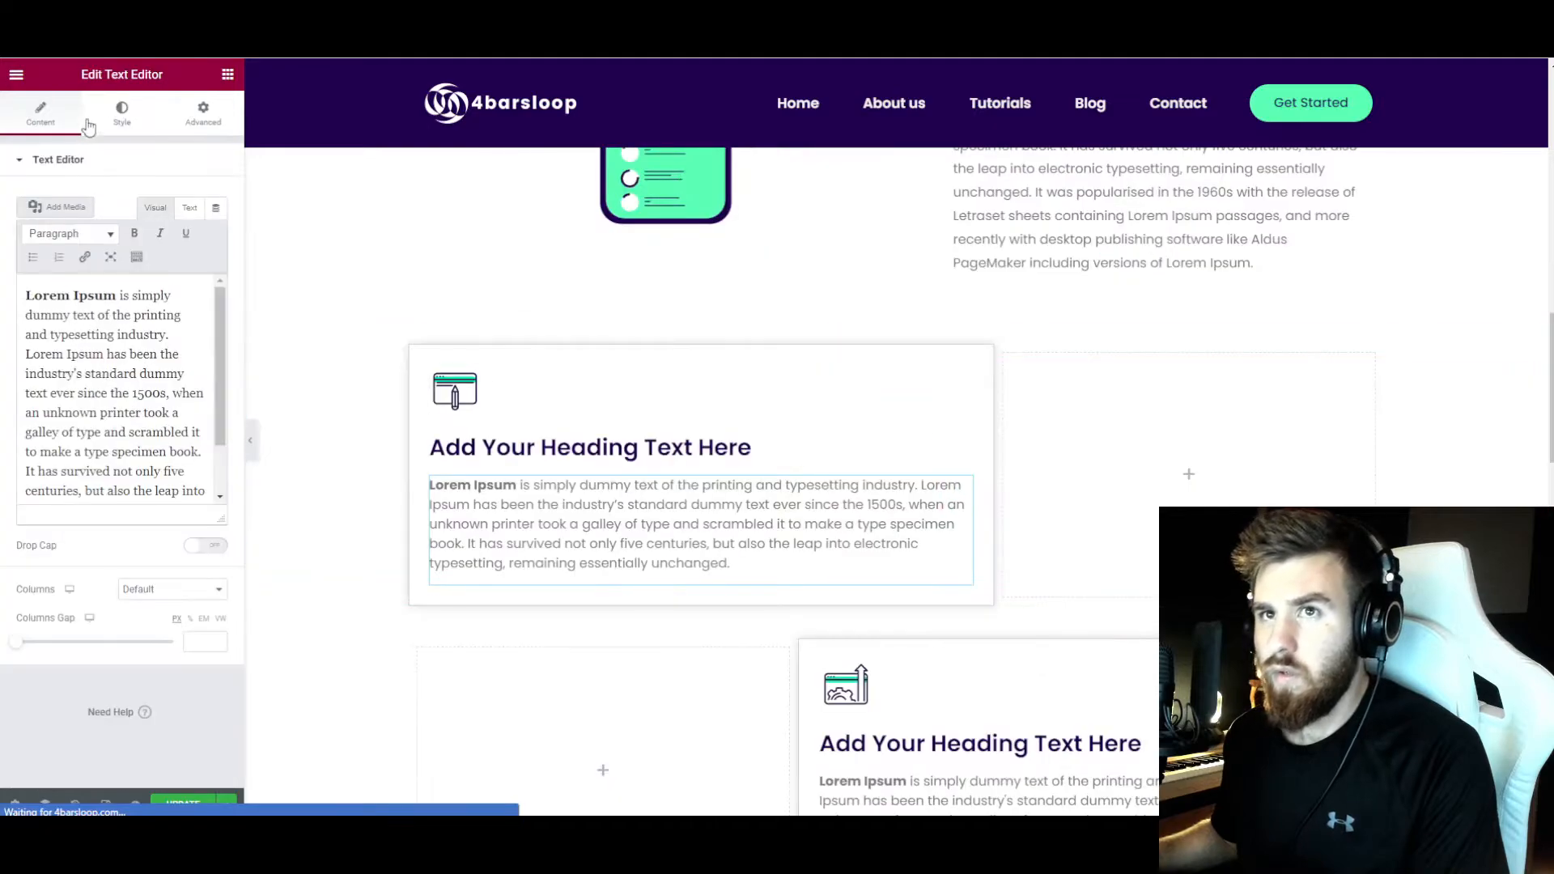
pyautogui.click(106, 117)
pyautogui.click(215, 268)
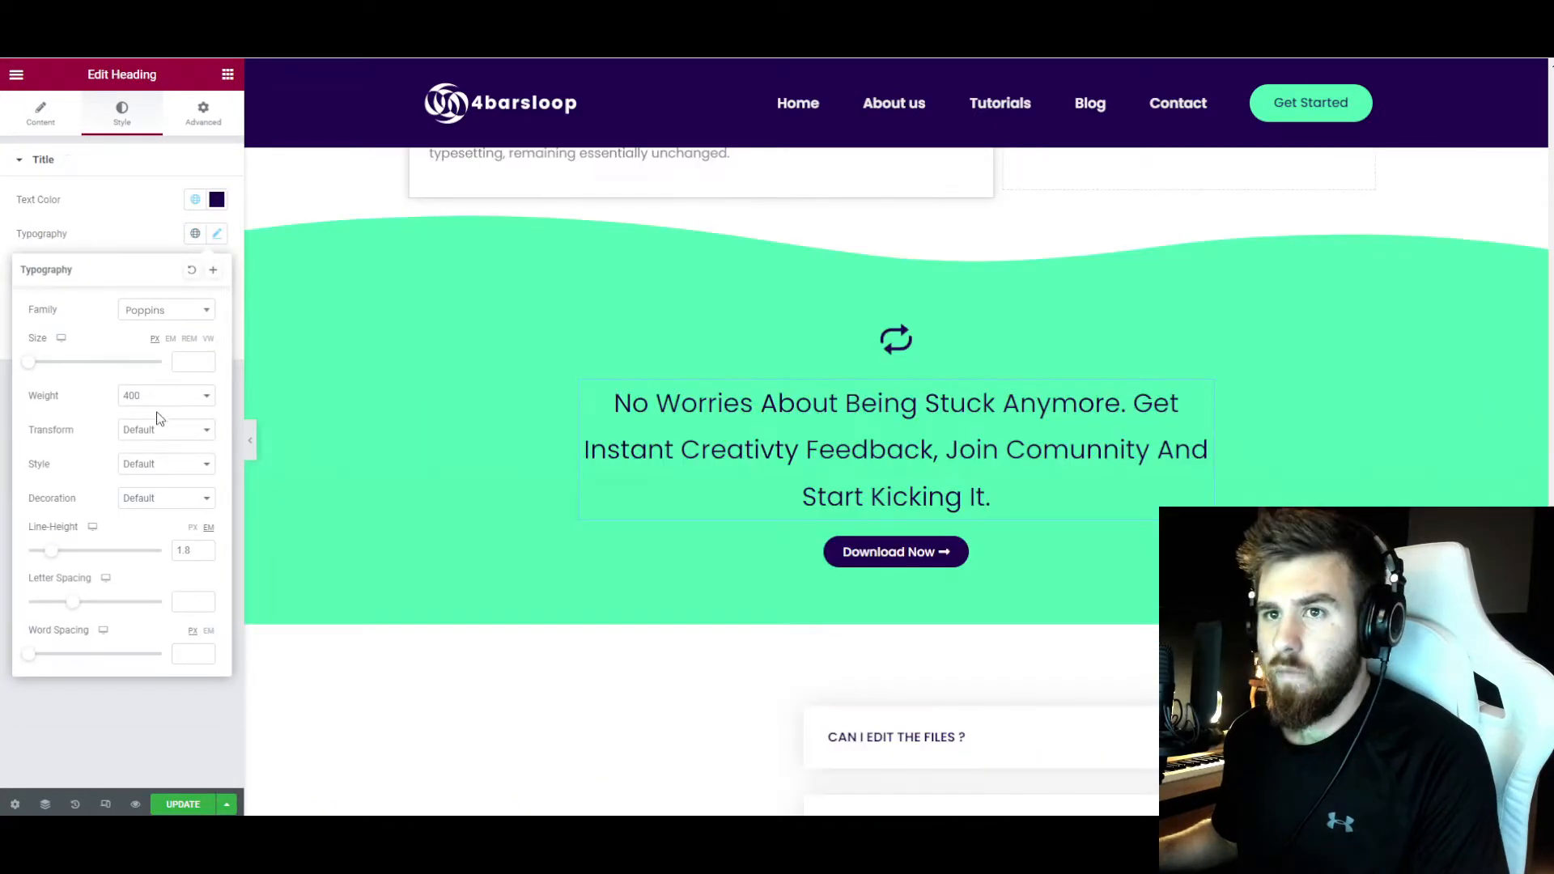
# - Change the font weight of the green call-to-action section's heading
pyautogui.click(159, 396)
pyautogui.click(156, 478)
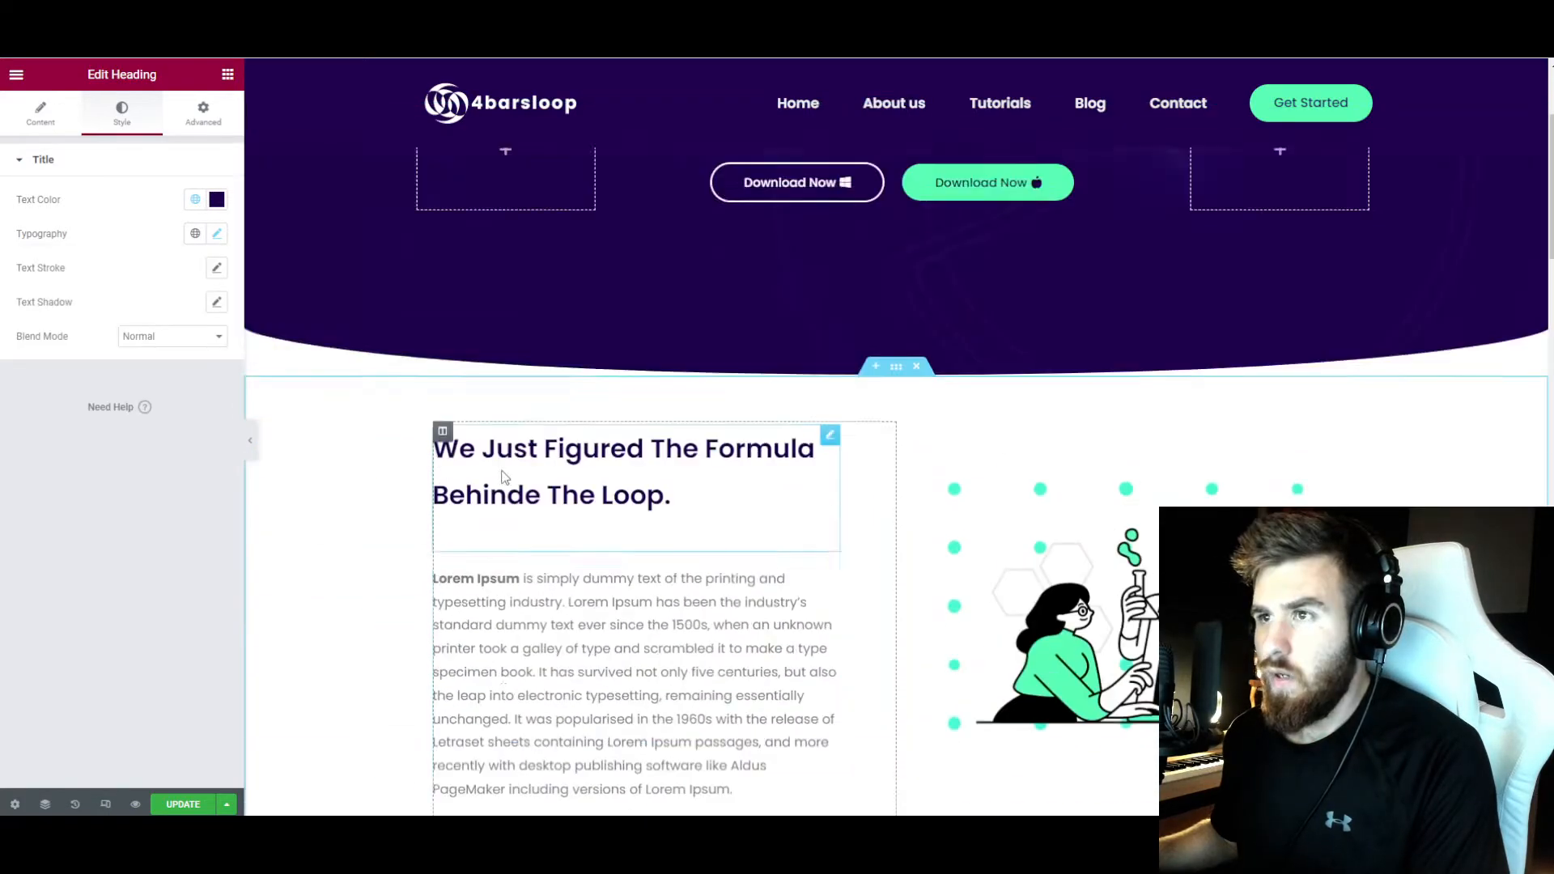
pyautogui.scroll(5, 501, 469)
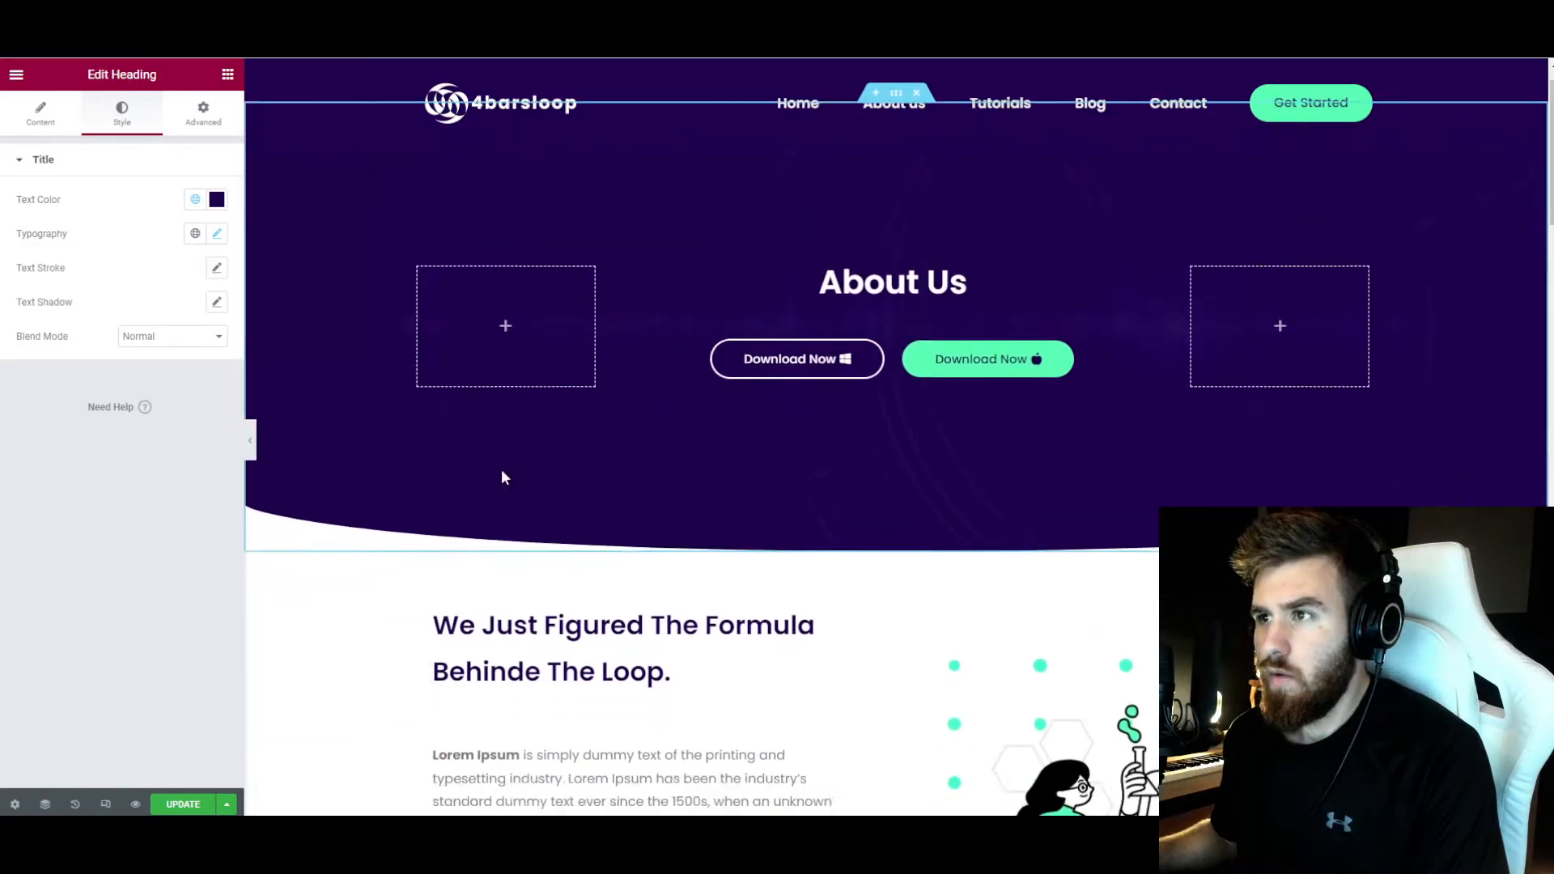
# - Check the typography settings of the FAQ toggle's answer text and update the page
pyautogui.scroll(-10, 502, 469)
pyautogui.scroll(-10, 502, 477)
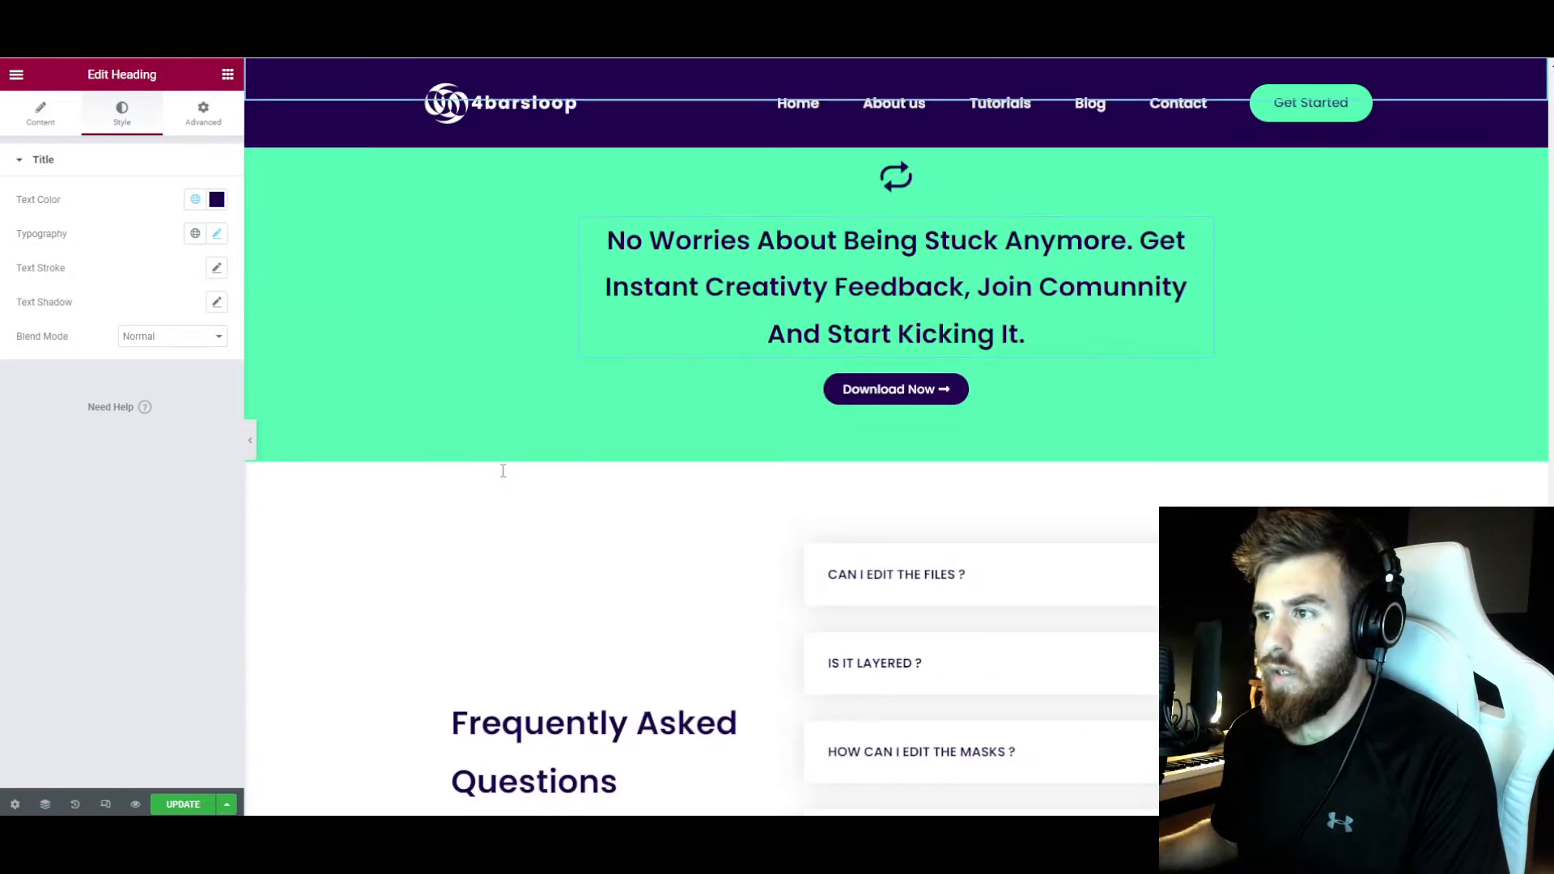
pyautogui.click(971, 333)
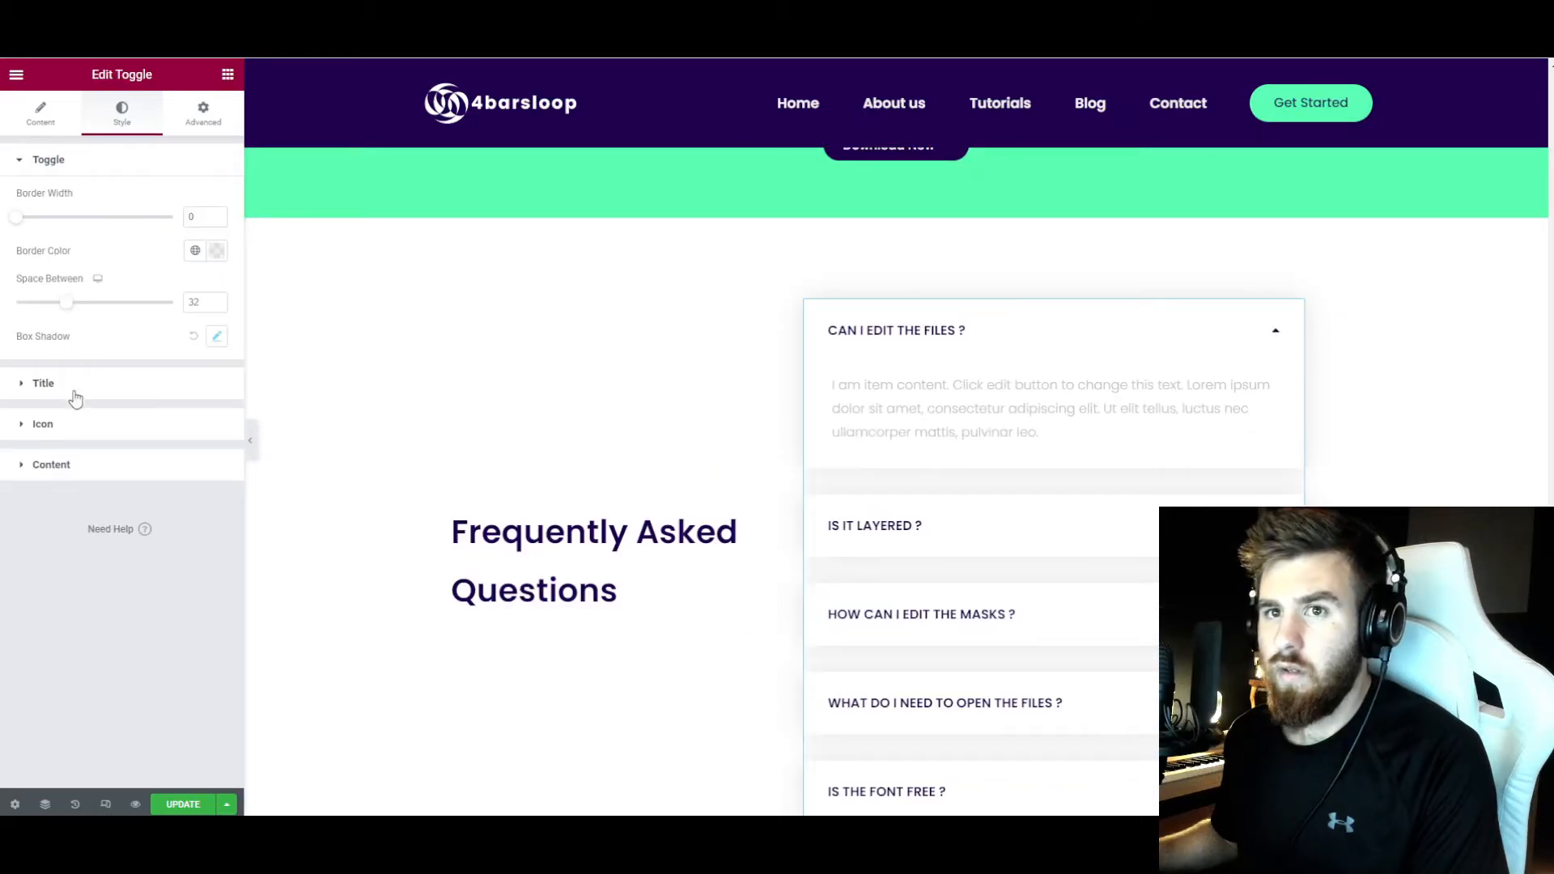
pyautogui.click(65, 474)
pyautogui.click(215, 392)
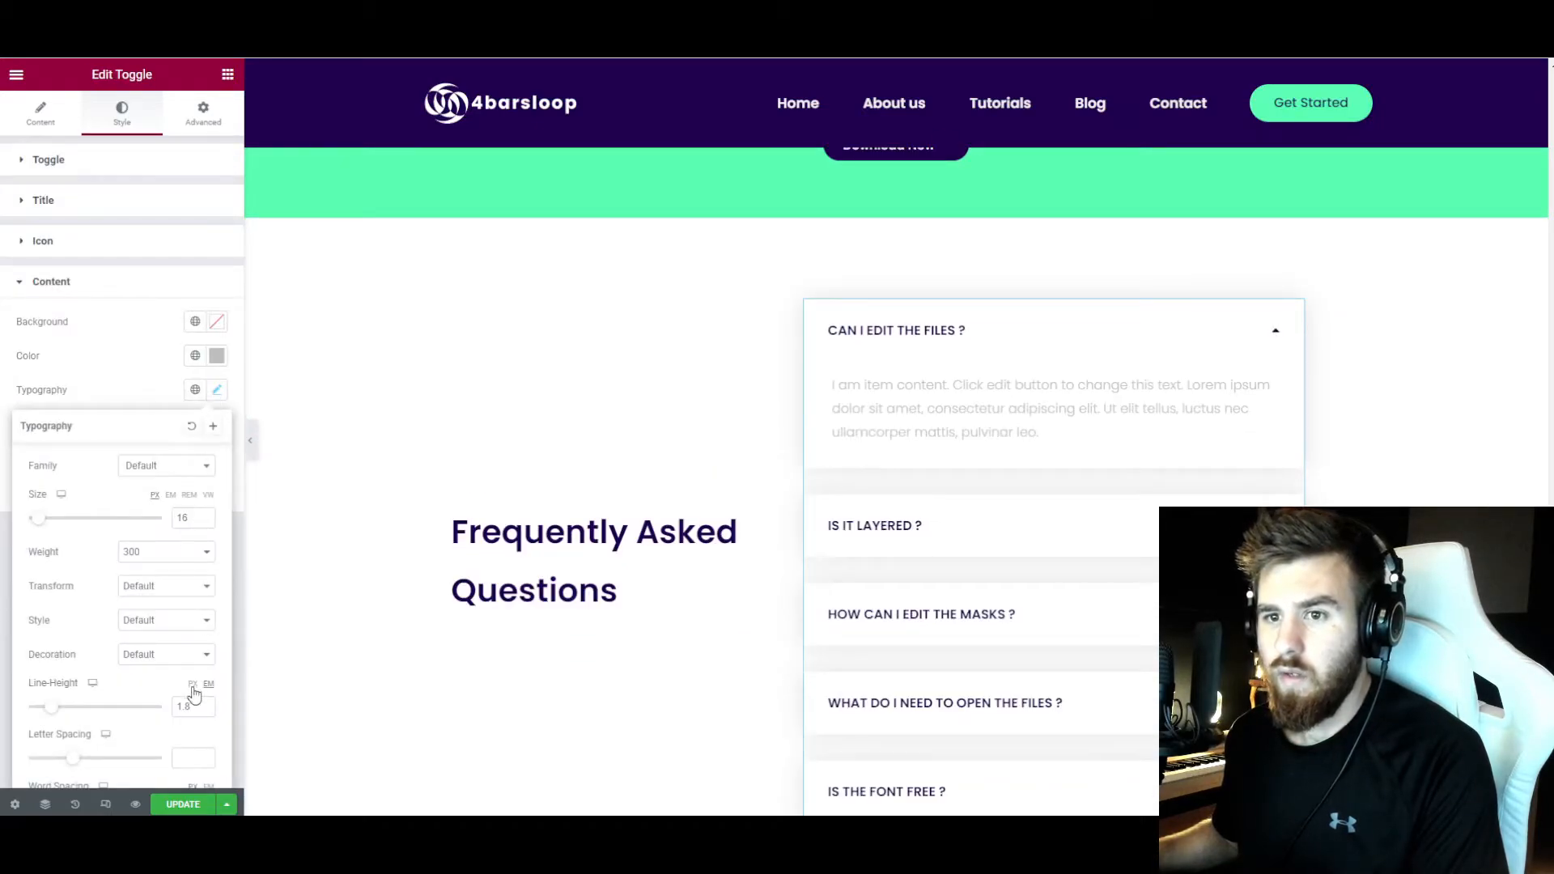
pyautogui.click(135, 328)
pyautogui.click(129, 288)
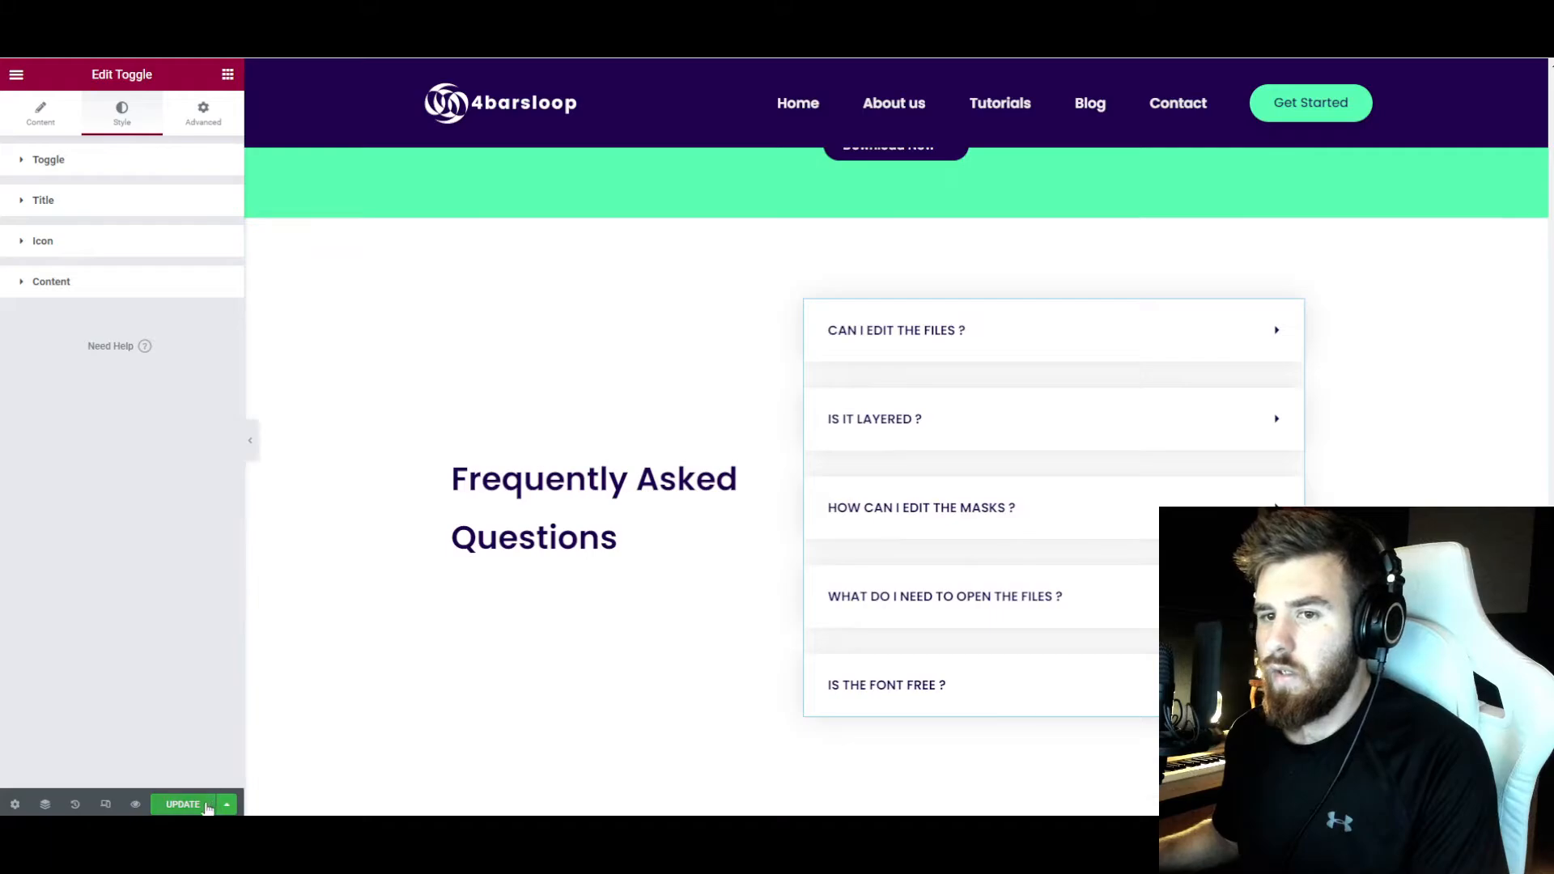
pyautogui.scroll(10, 670, 585)
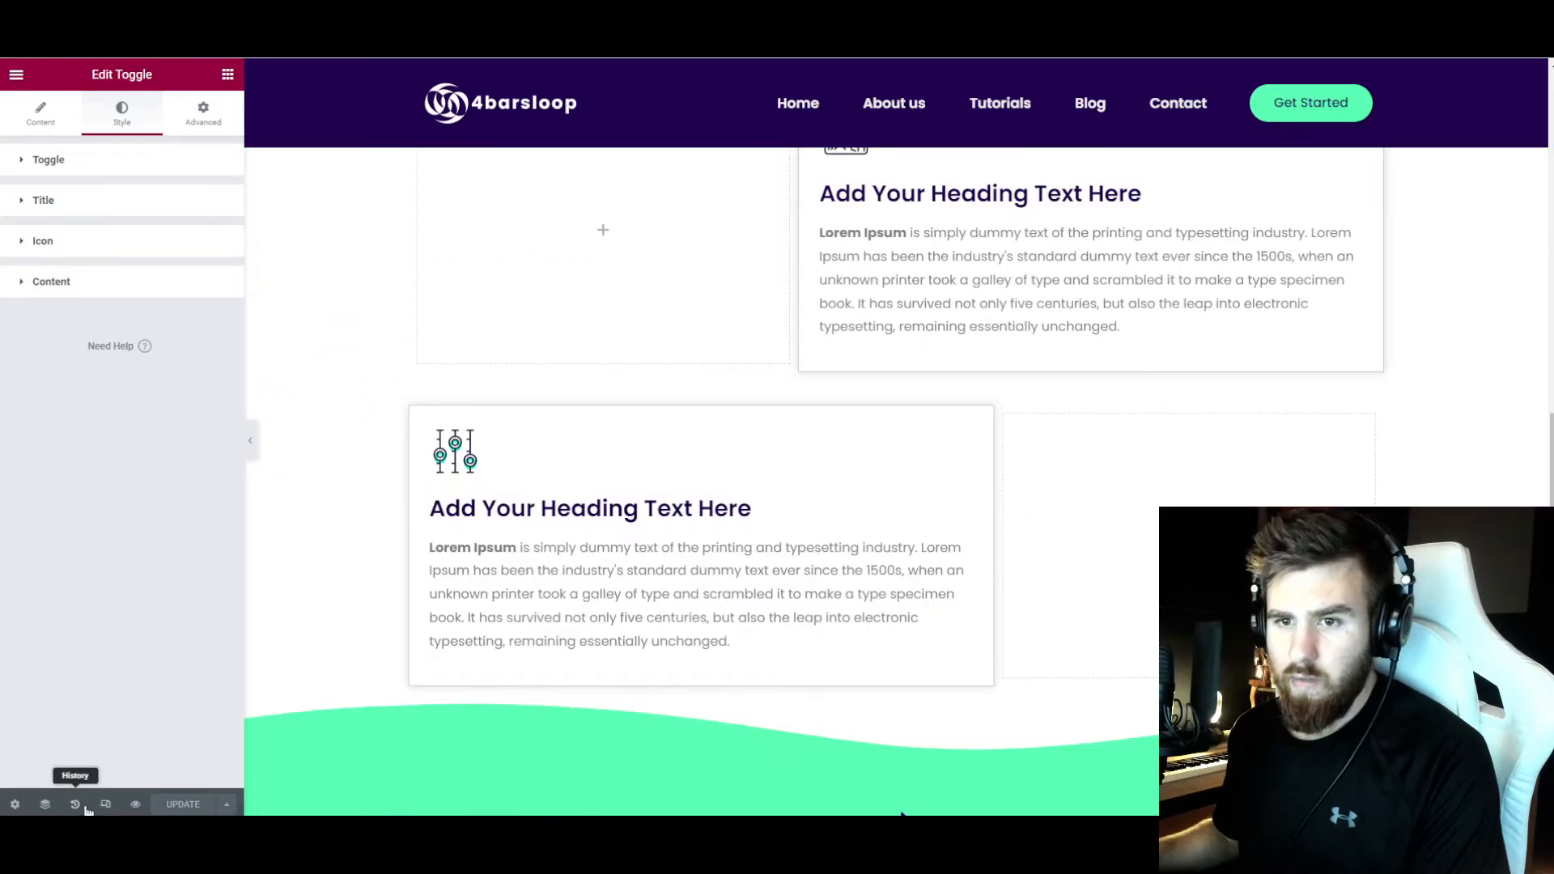
# - Preview the page without the editing panel and review its sections from the hero down through the feature cards
pyautogui.click(135, 806)
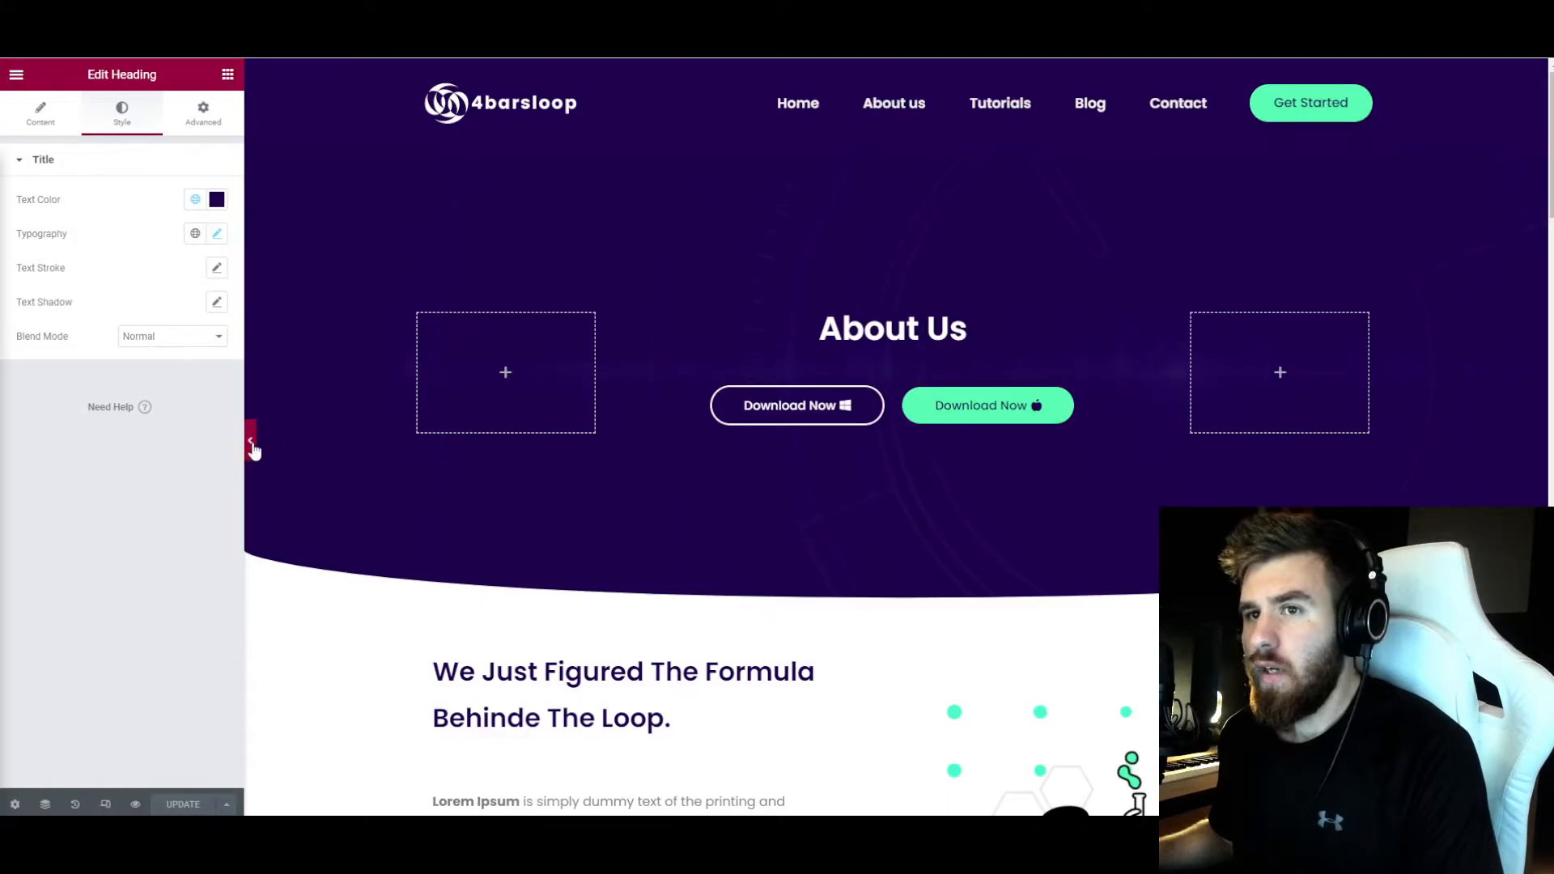
pyautogui.click(251, 441)
pyautogui.scroll(-5, 559, 375)
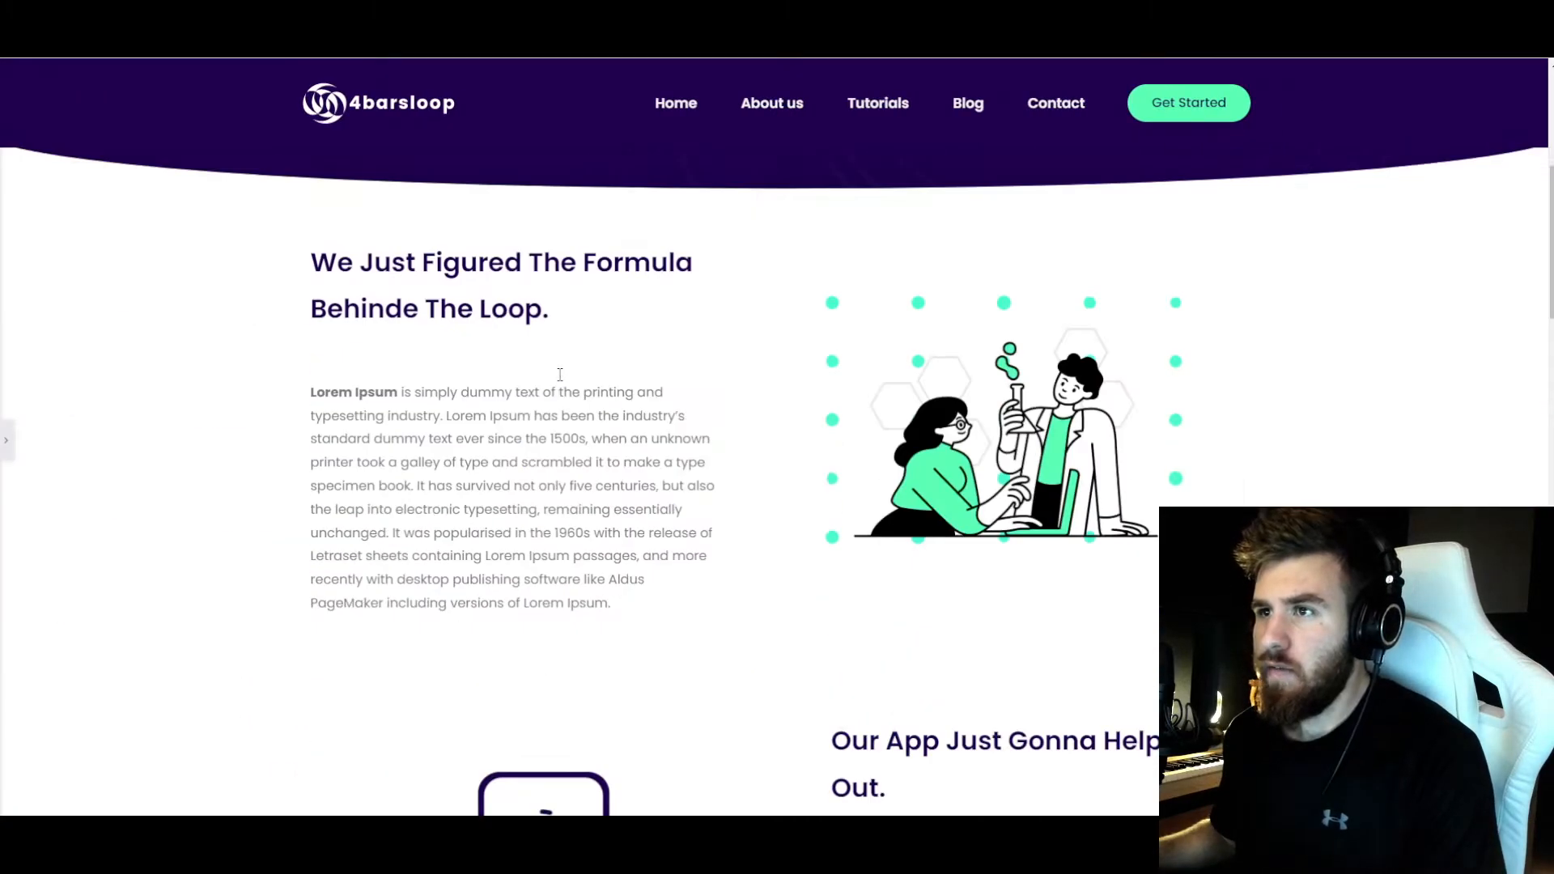
pyautogui.scroll(-15, 559, 375)
pyautogui.scroll(-10, 558, 394)
pyautogui.scroll(10, 558, 391)
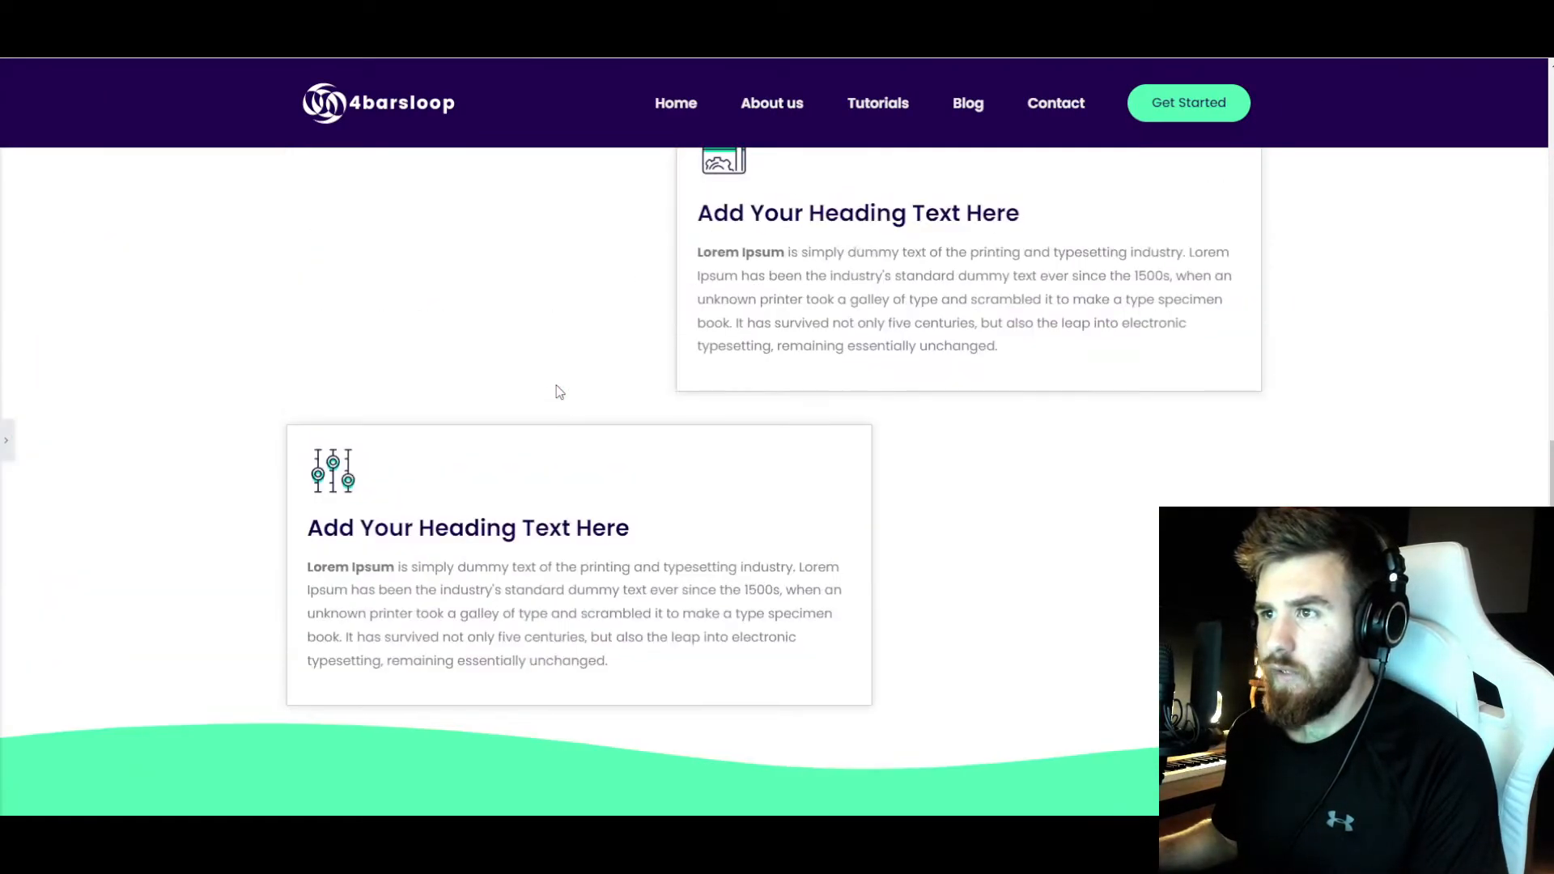
pyautogui.scroll(8, 559, 393)
pyautogui.scroll(11, 460, 513)
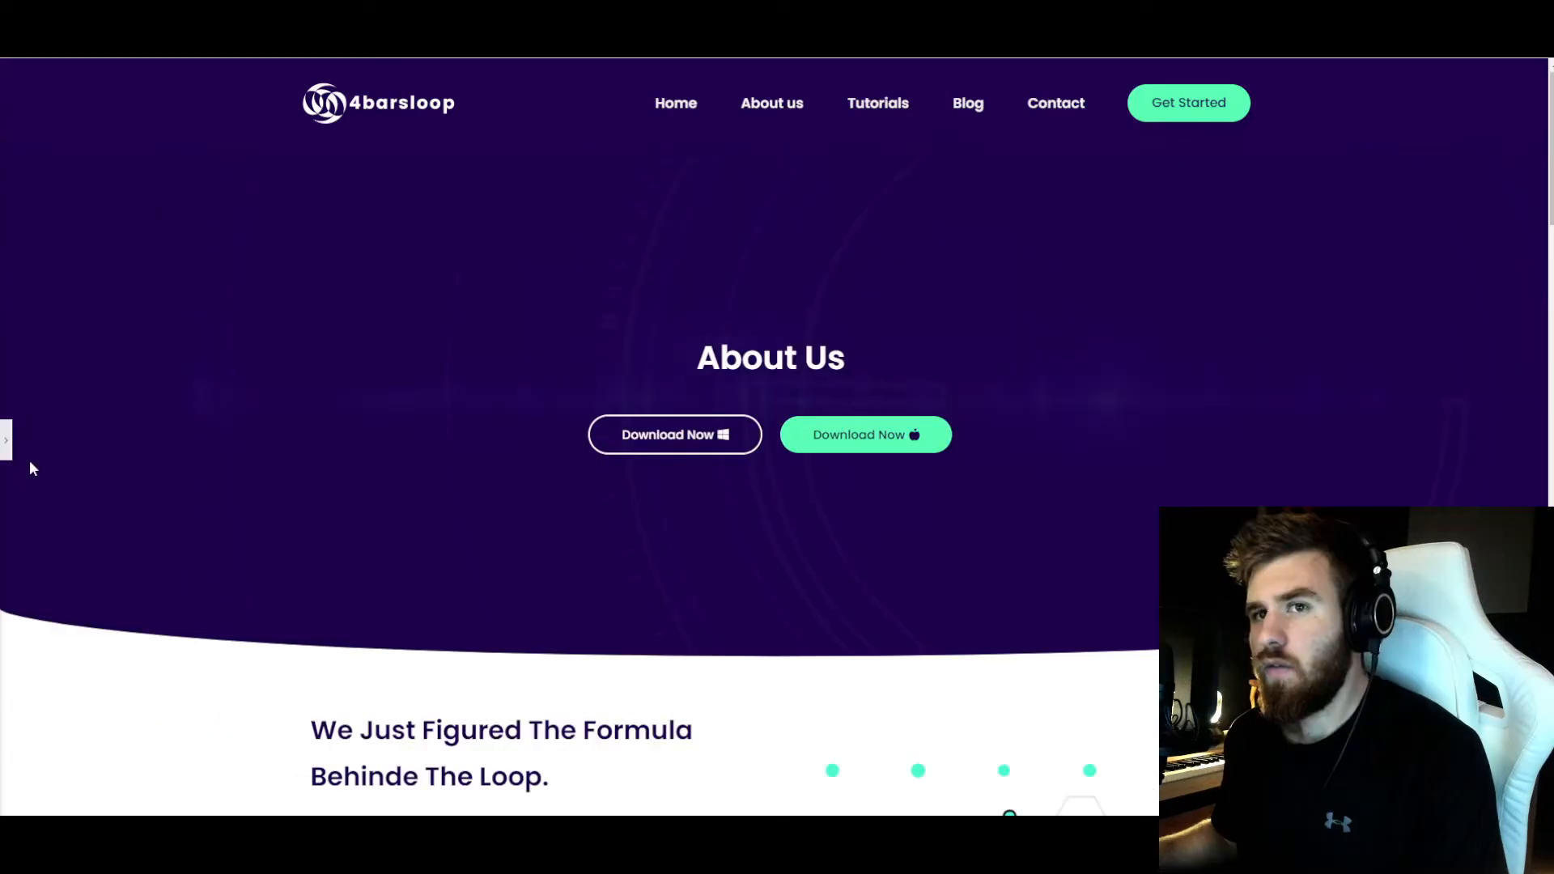
# - Restore the editing panel and exit the Elementor editor to the WordPress dashboard
pyautogui.click(10, 441)
pyautogui.click(16, 76)
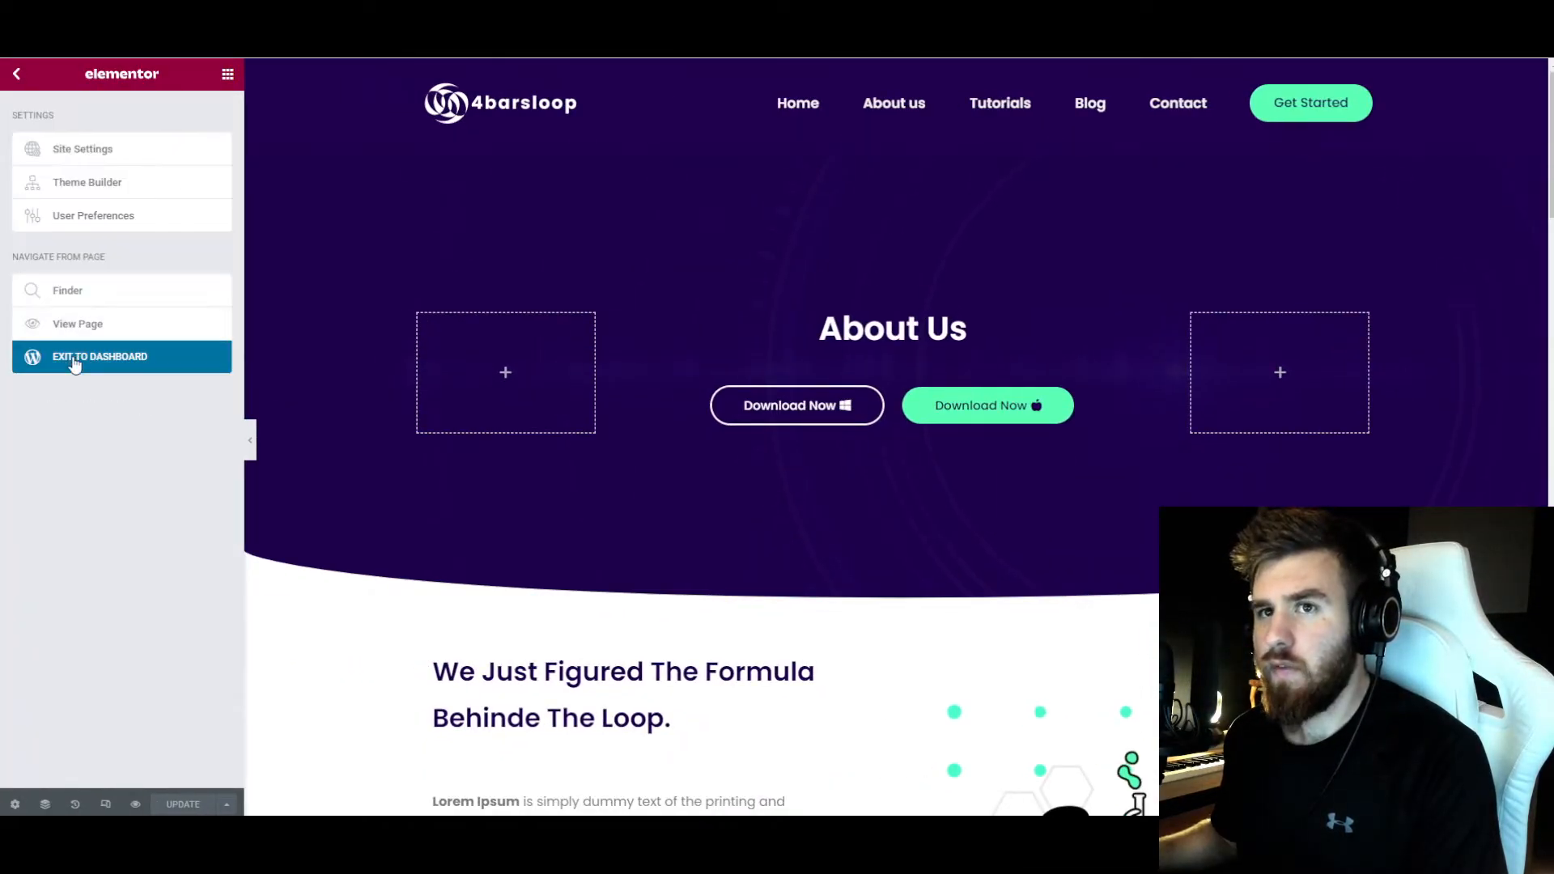
pyautogui.click(75, 364)
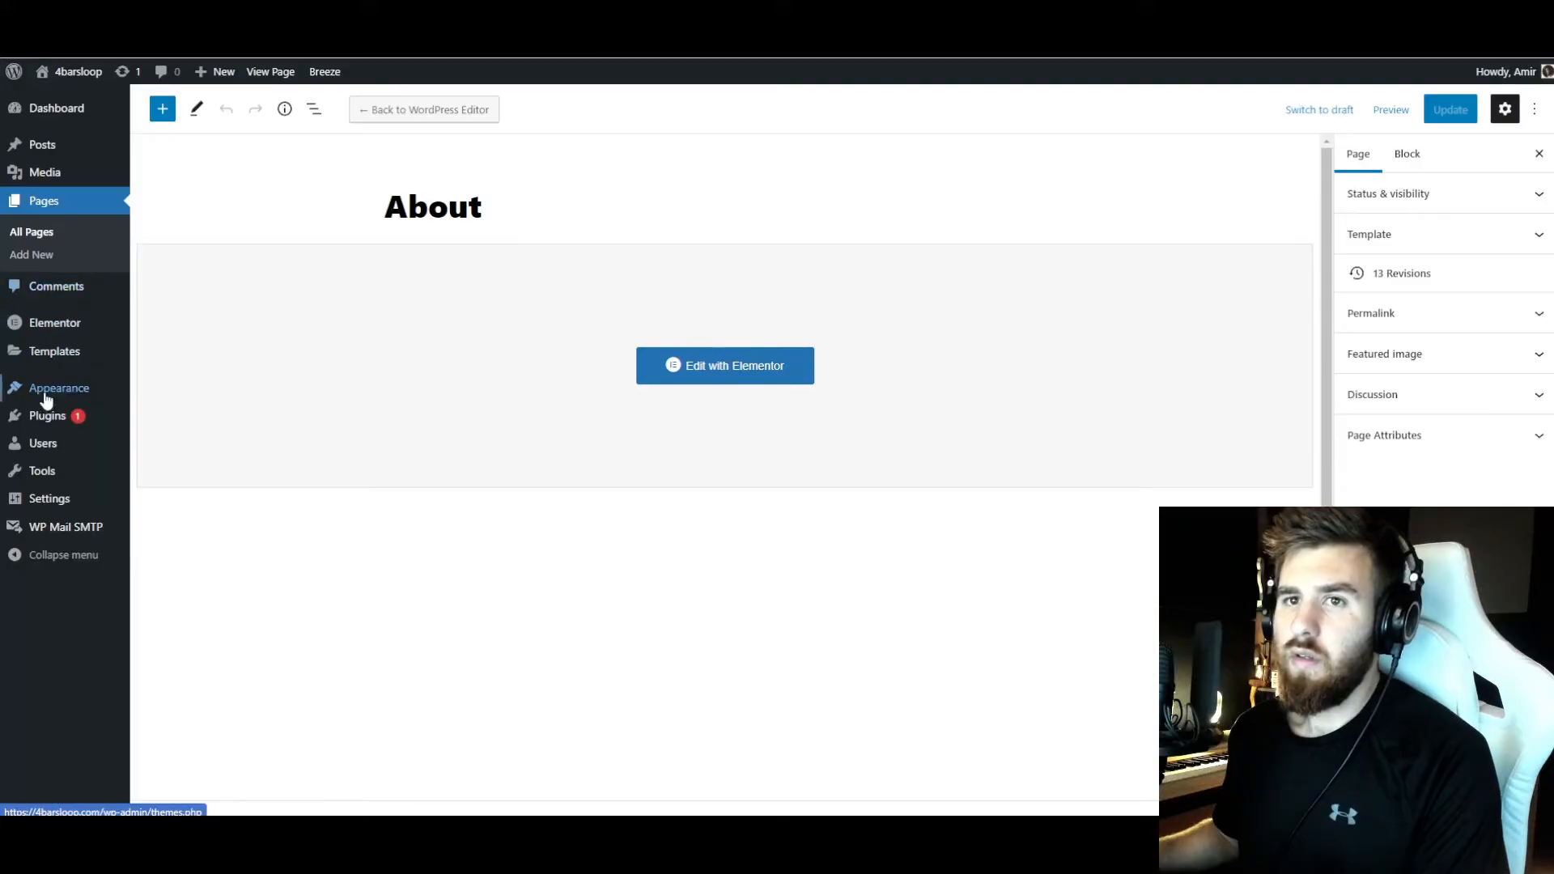
# - Replace the custom "About us" link in the site menu with the About Us page, placed after Home, and save the menu
pyautogui.moveTo(125, 390)
pyautogui.click(179, 438)
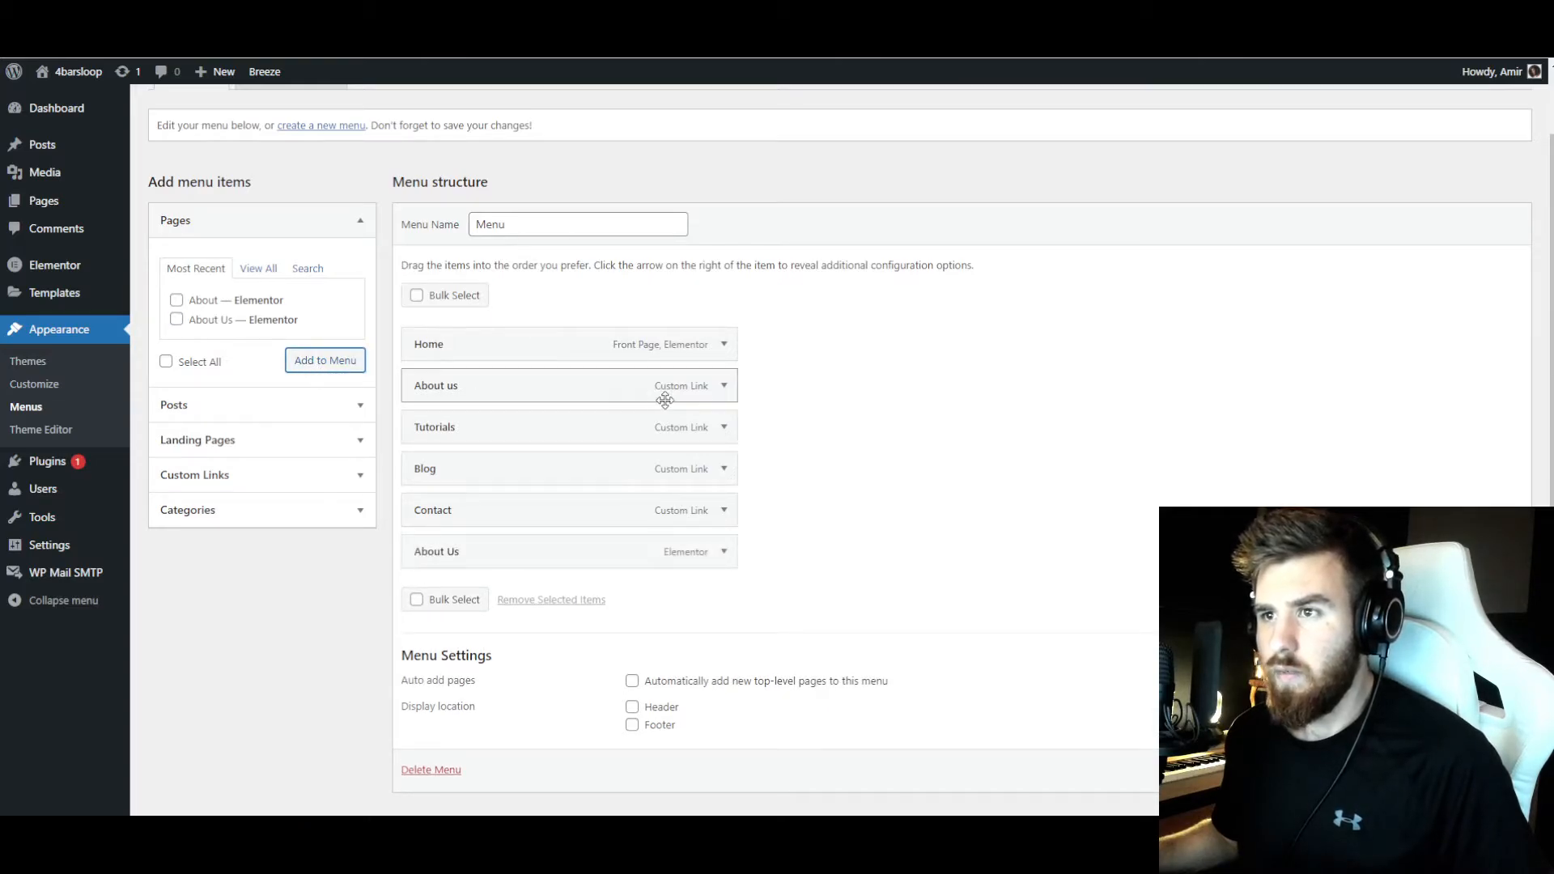
pyautogui.click(723, 386)
pyautogui.click(430, 548)
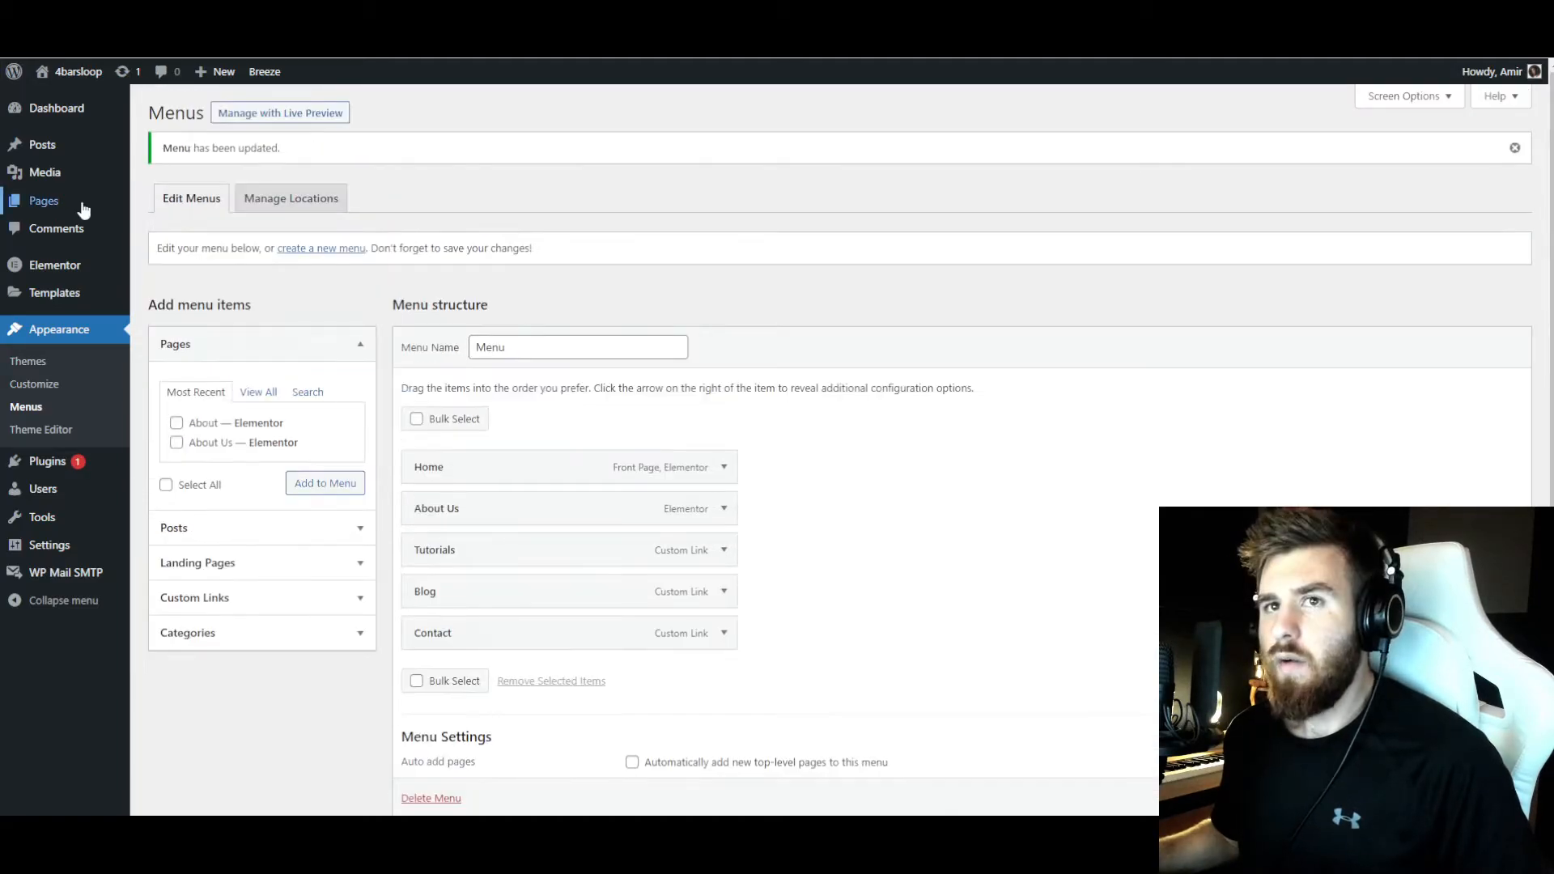
# - Duplicate the published About Us page in the list of pages
pyautogui.moveTo(72, 207)
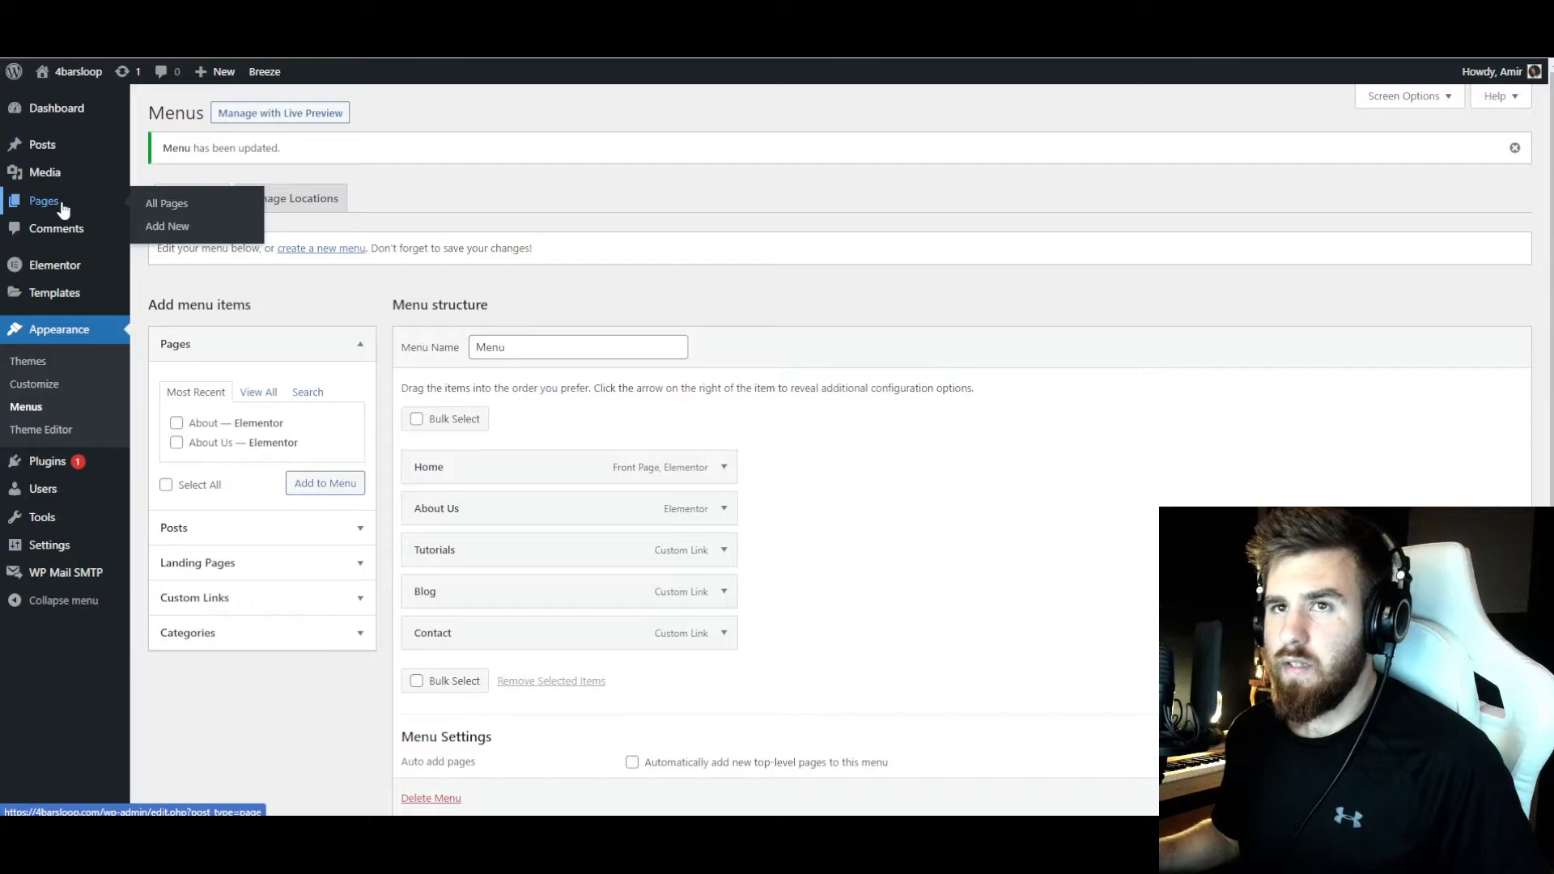
pyautogui.click(63, 209)
pyautogui.moveTo(212, 293)
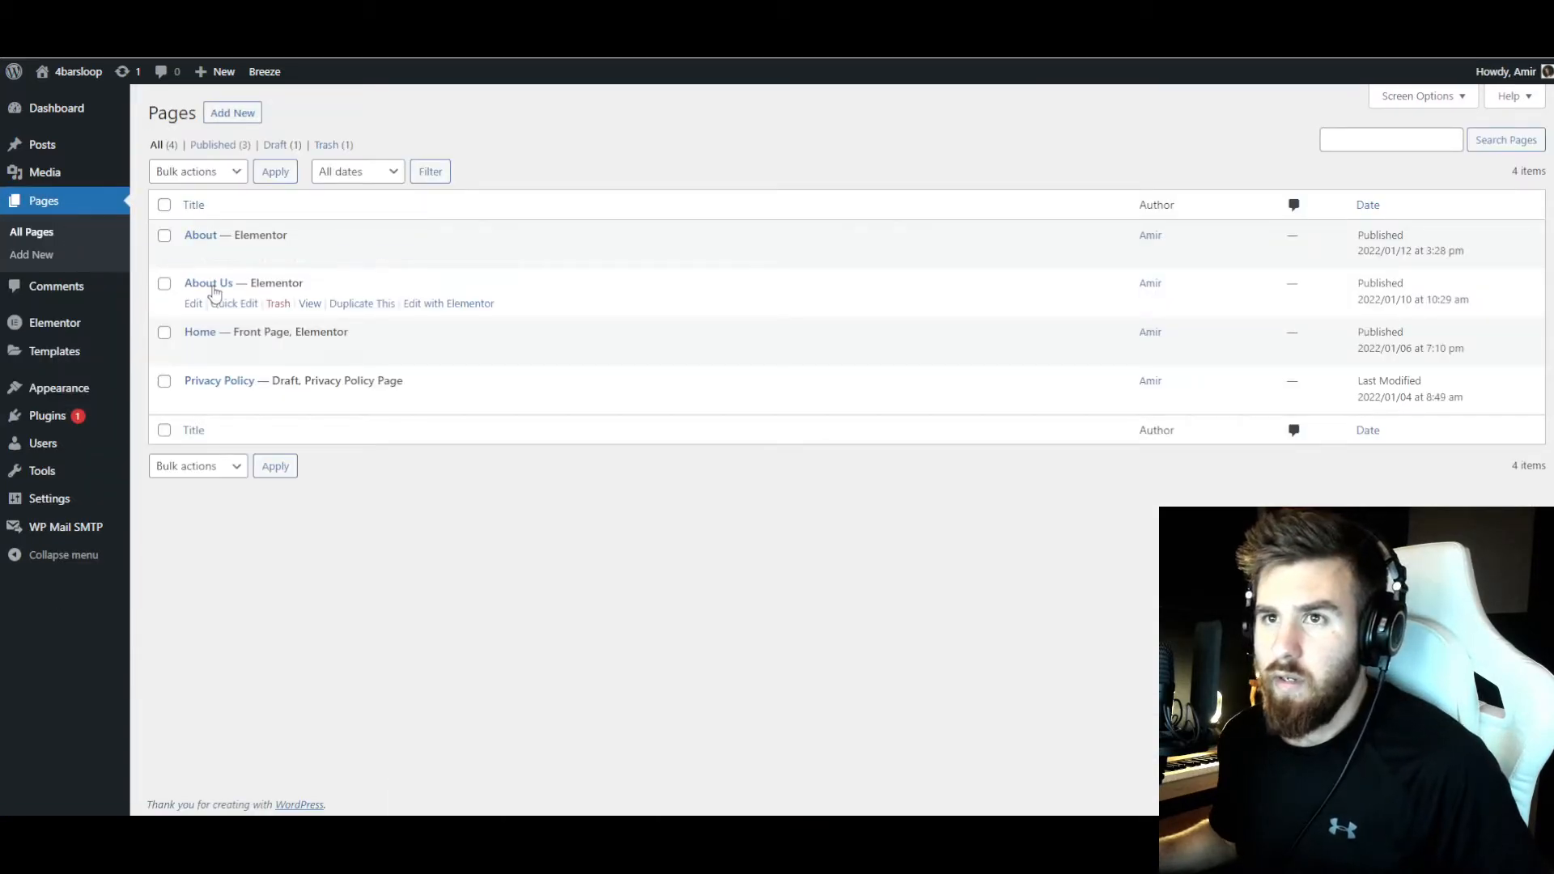
pyautogui.click(378, 308)
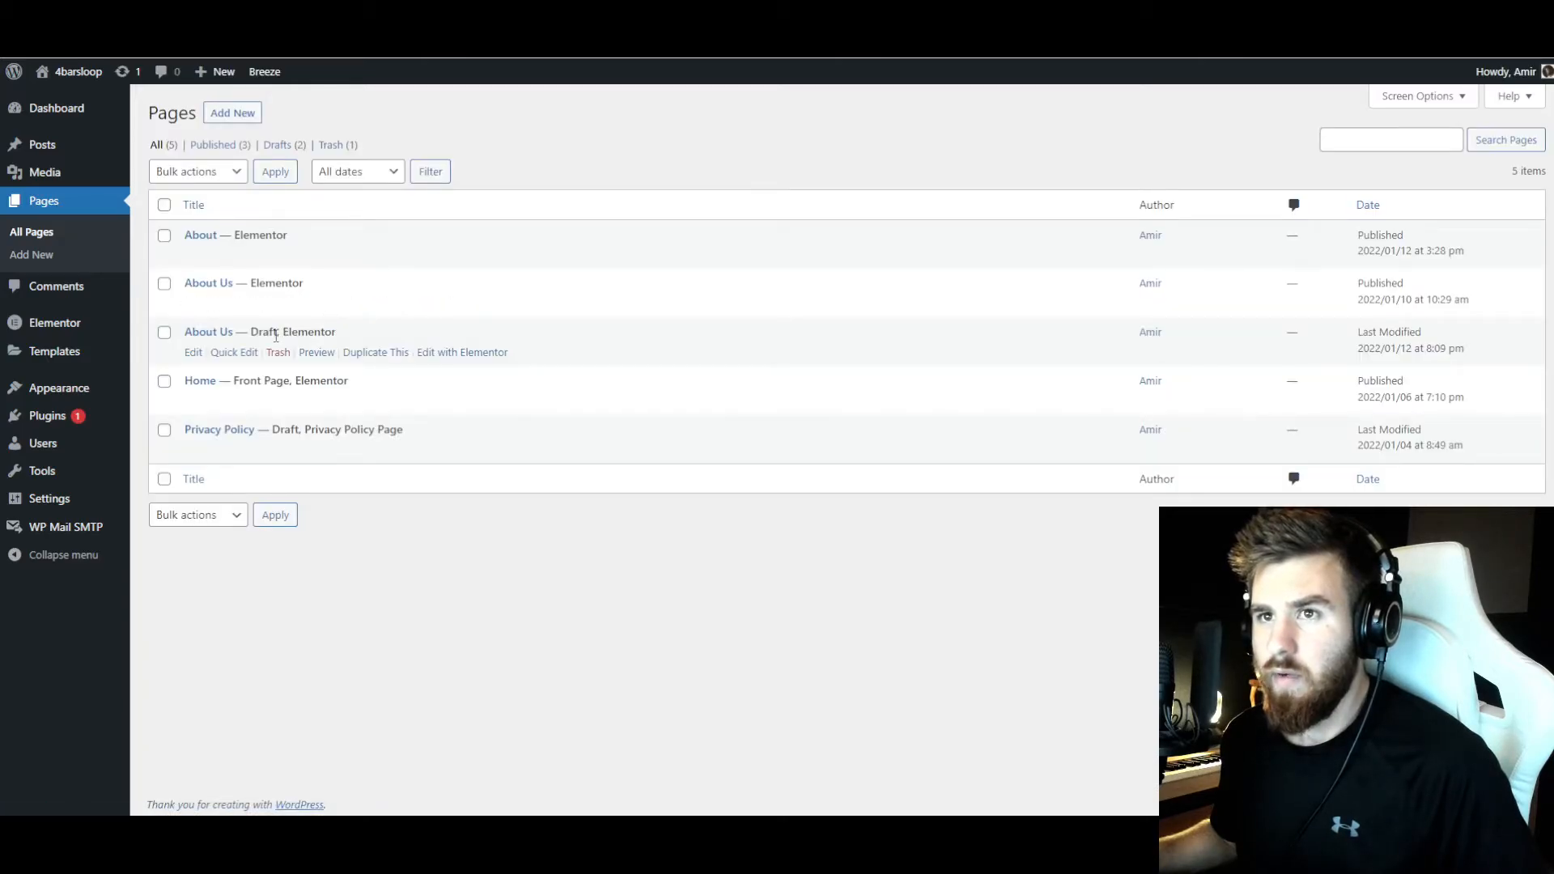
# - Set both the title and the slug of the duplicated About Us draft to "Contact" and save the change
pyautogui.click(236, 353)
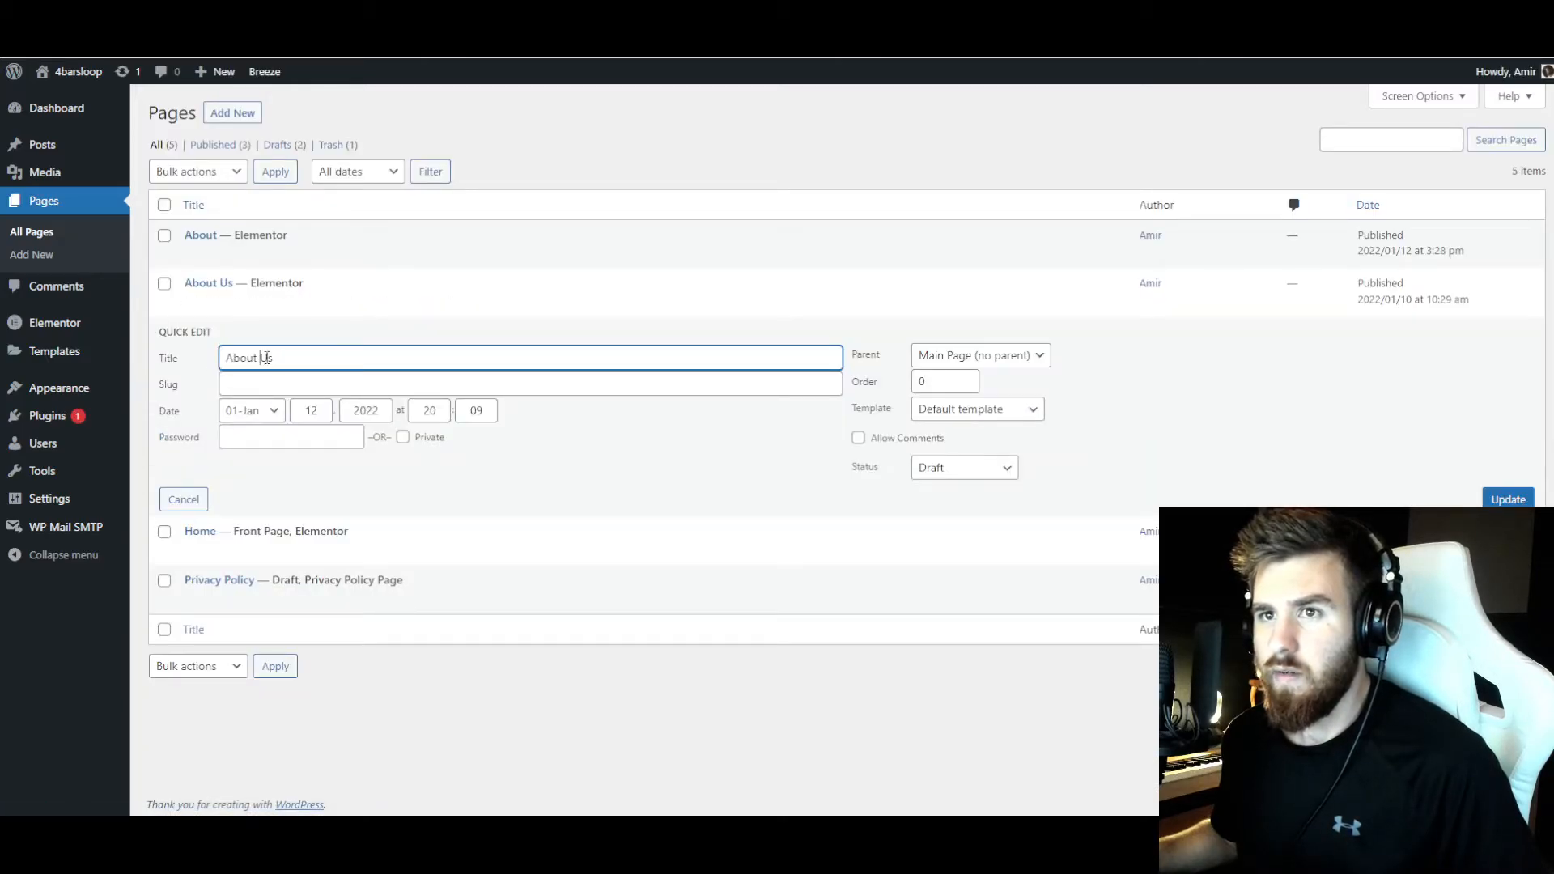
pyautogui.write('Contact')
pyautogui.press('Tab')
pyautogui.write('Contac')
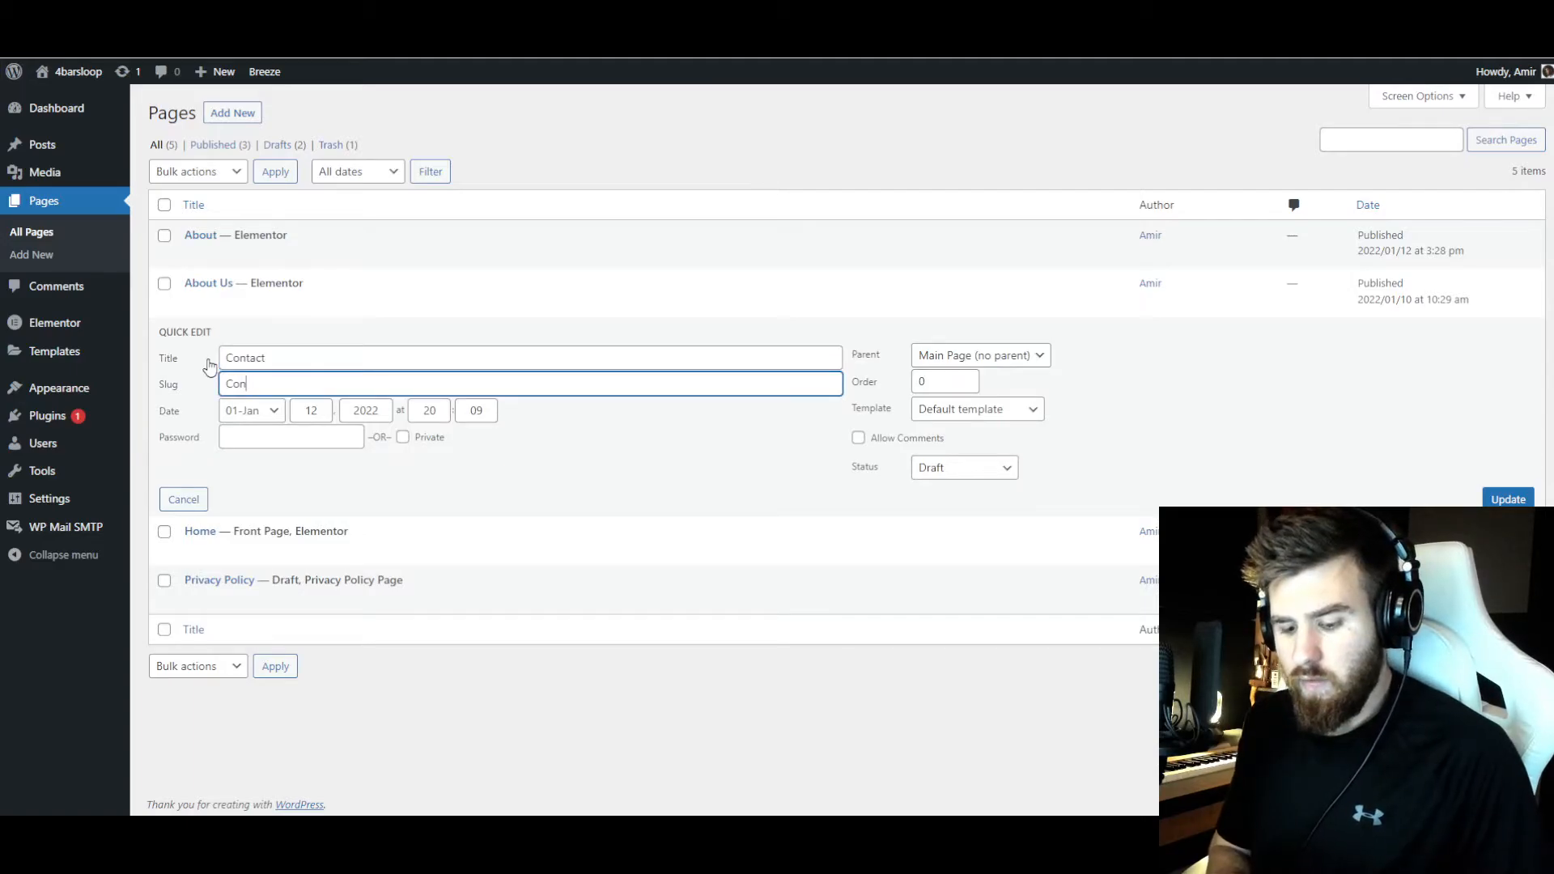
pyautogui.write('t')
pyautogui.click(1506, 499)
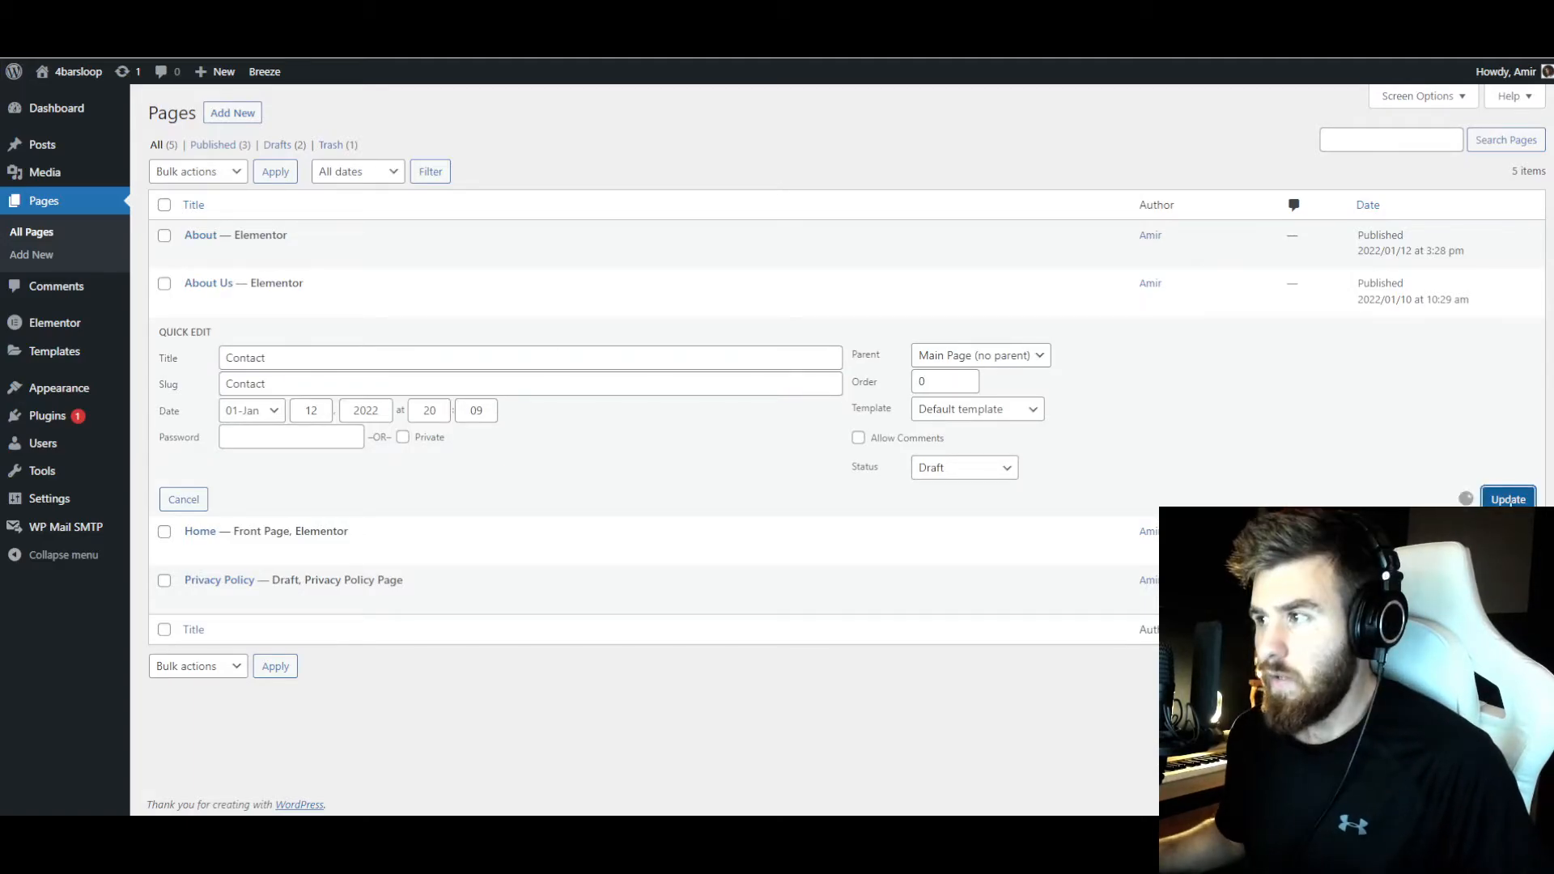
# - Open the Contact page in Elementor and change its hero heading to "Contact"
pyautogui.click(440, 361)
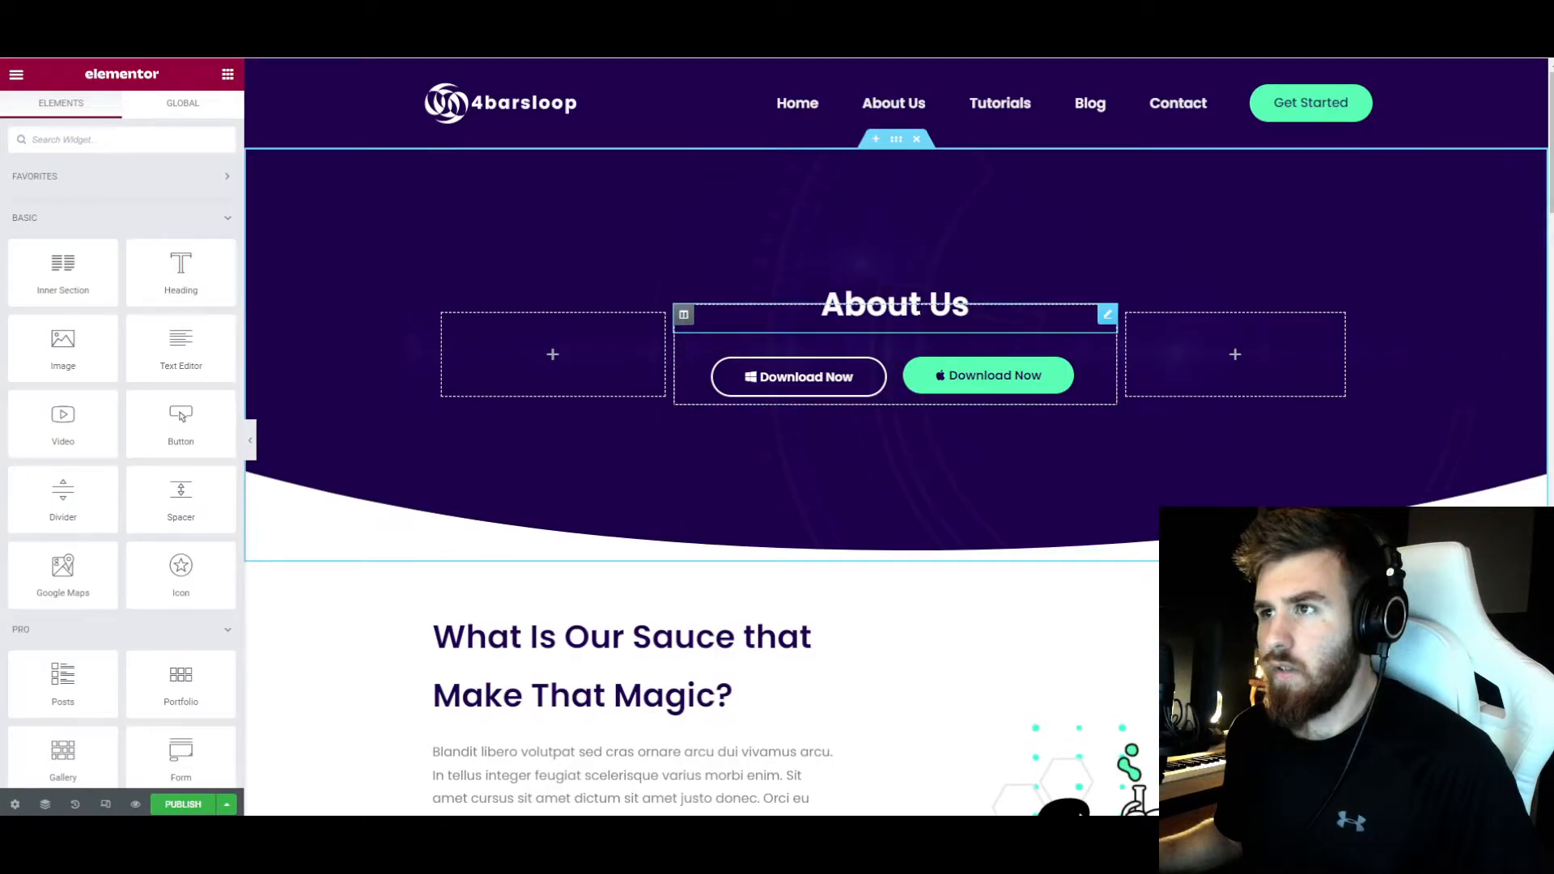
pyautogui.click(916, 308)
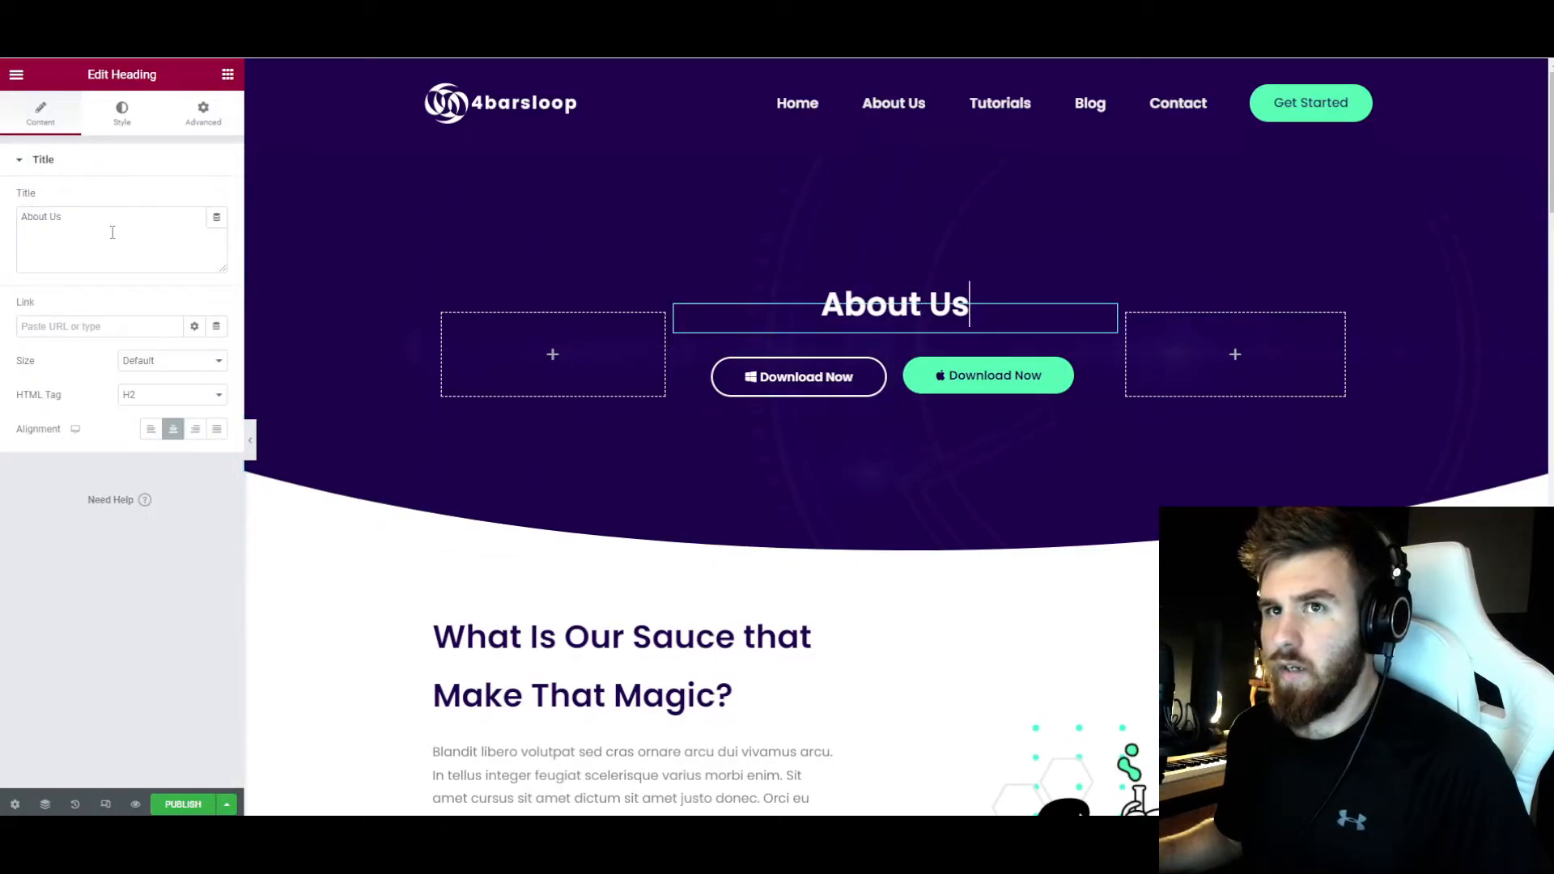
pyautogui.moveTo(121, 234); pyautogui.dragTo(18, 225)
pyautogui.write('Contact')
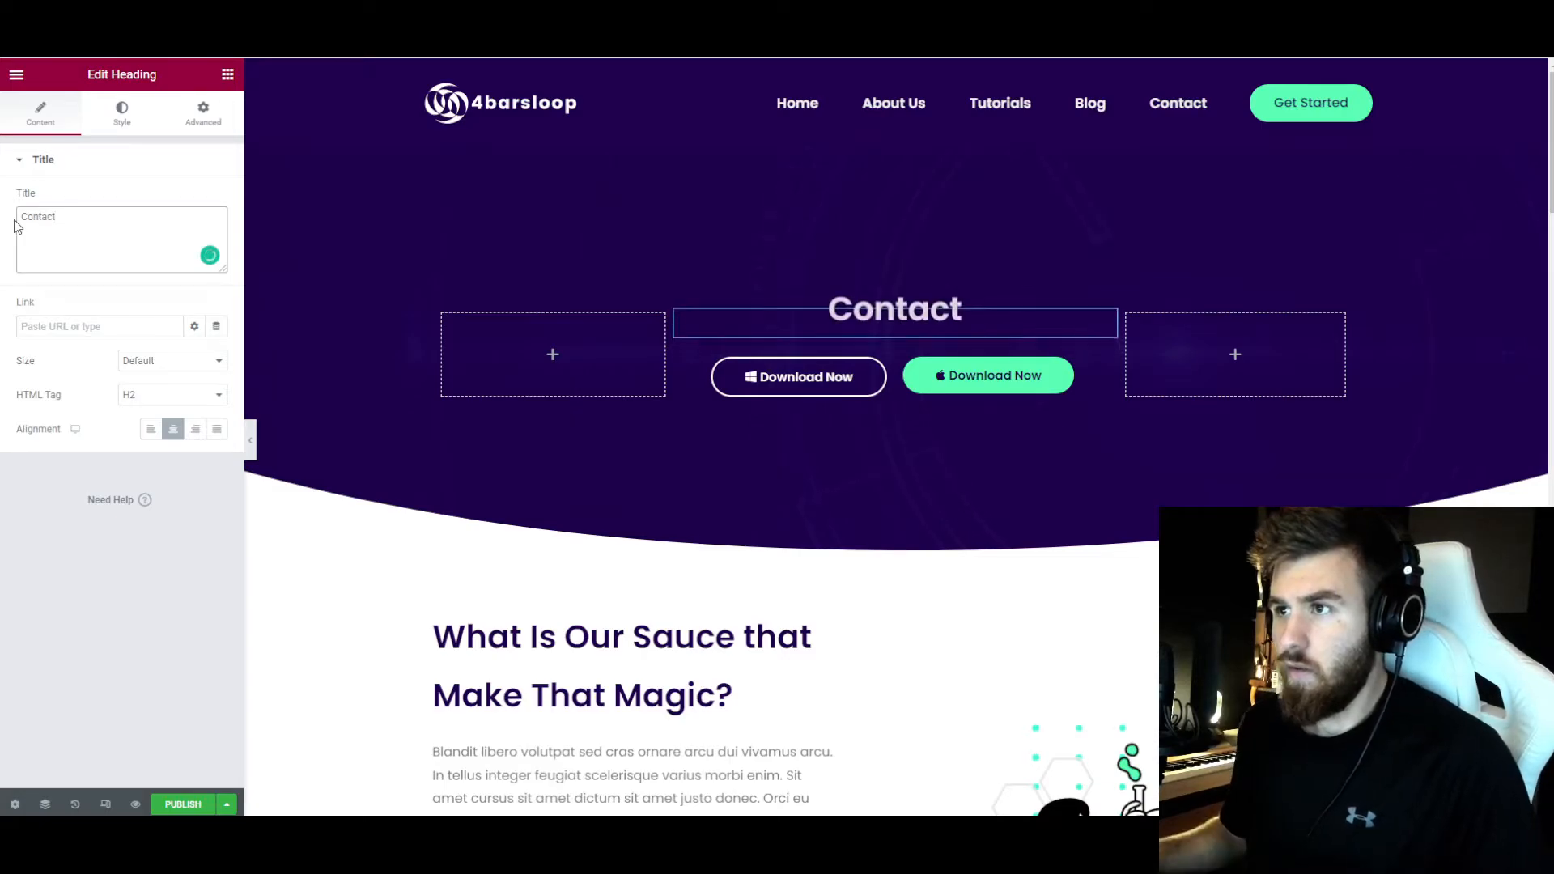
# - Delete the "Breaking The Bad Habit" section with its feature cards from the Contact page
pyautogui.scroll(-9, 905, 391)
pyautogui.click(916, 379)
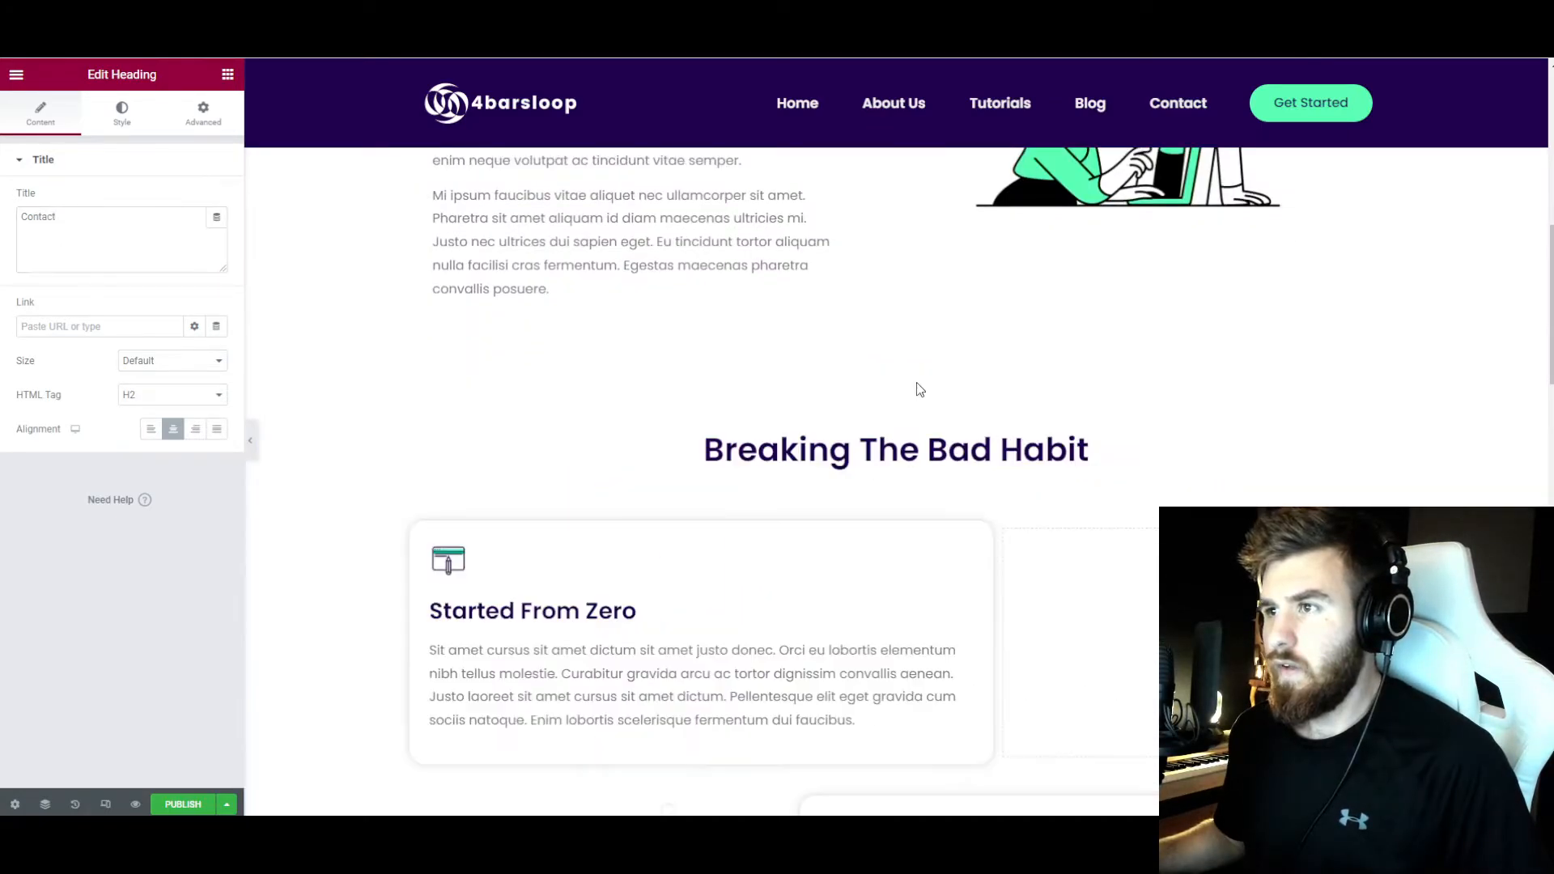
pyautogui.click(918, 379)
pyautogui.scroll(-1, 918, 381)
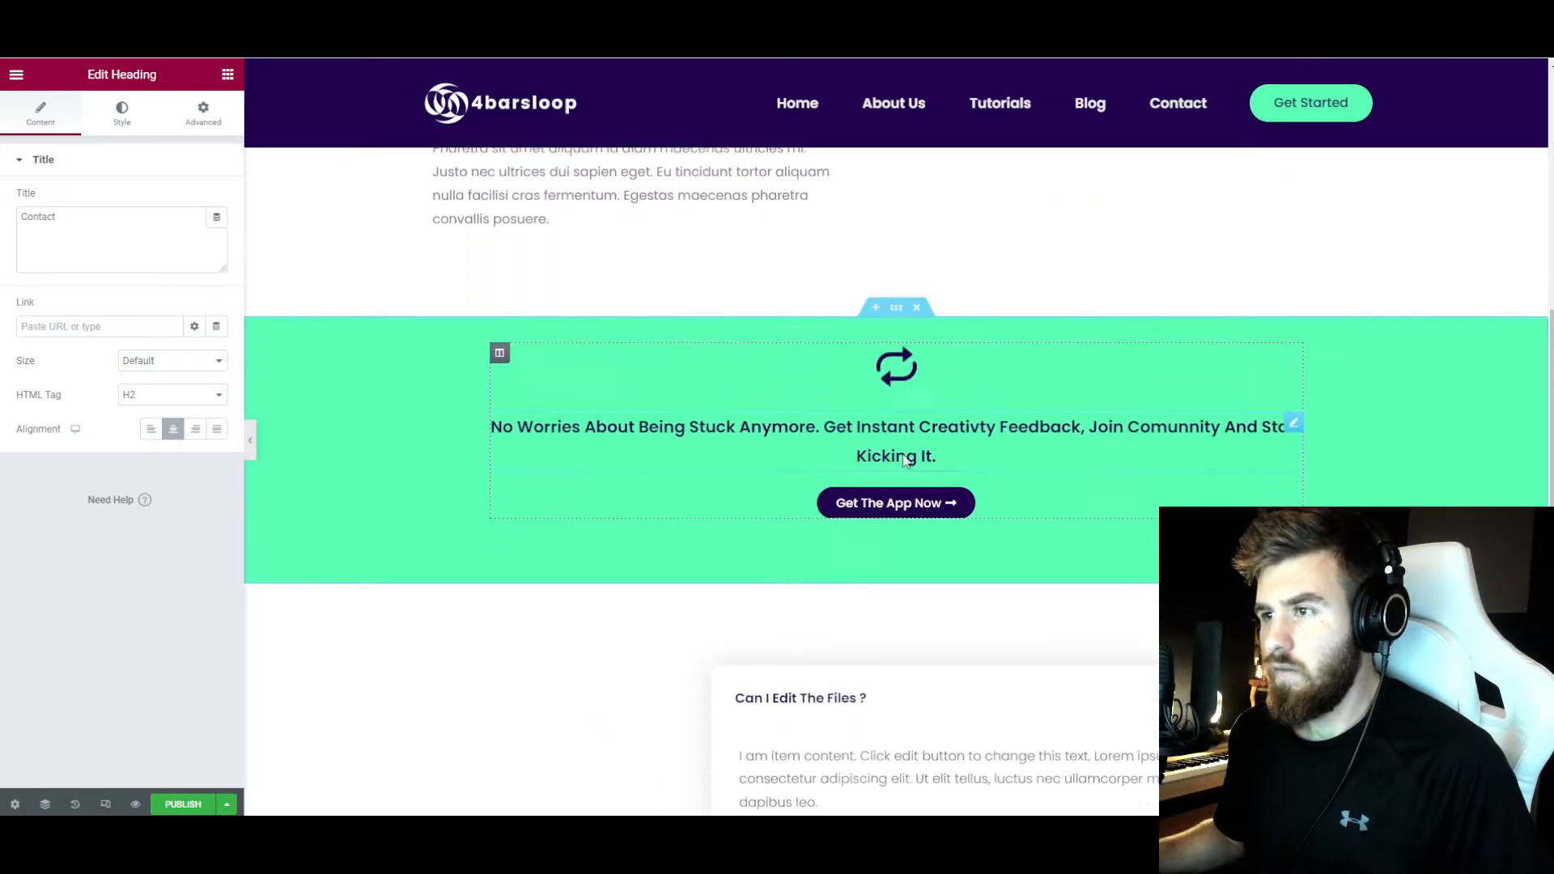
# - Change the heading beside the illustration to "Contact Us" and replace the body text below it with a Form widget
pyautogui.scroll(7, 890, 453)
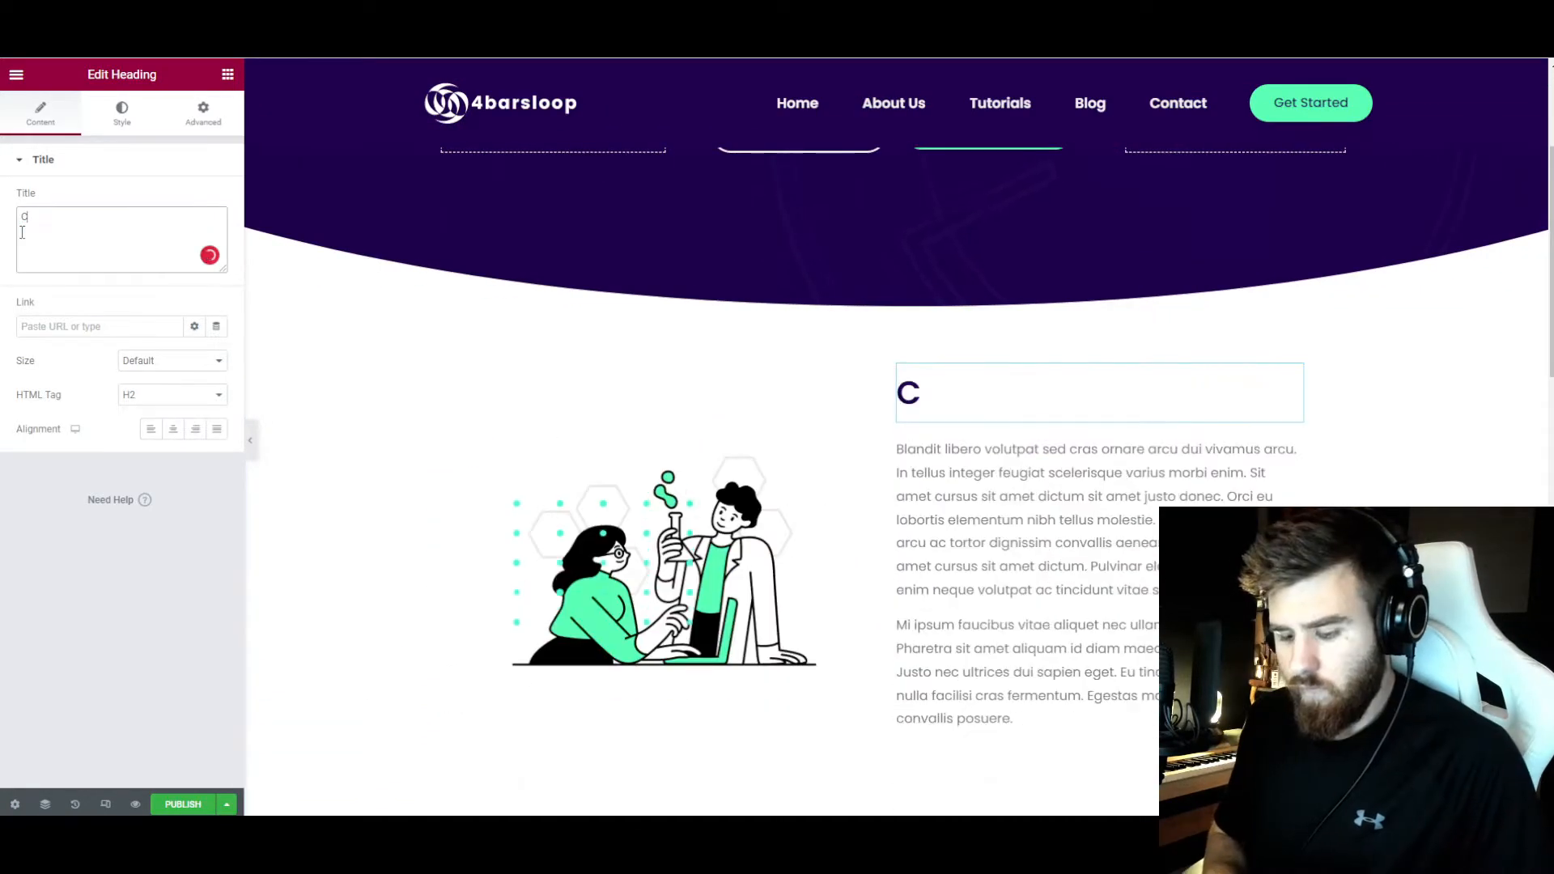
pyautogui.write('ontact Us')
pyautogui.rightClick(918, 499)
pyautogui.click(956, 726)
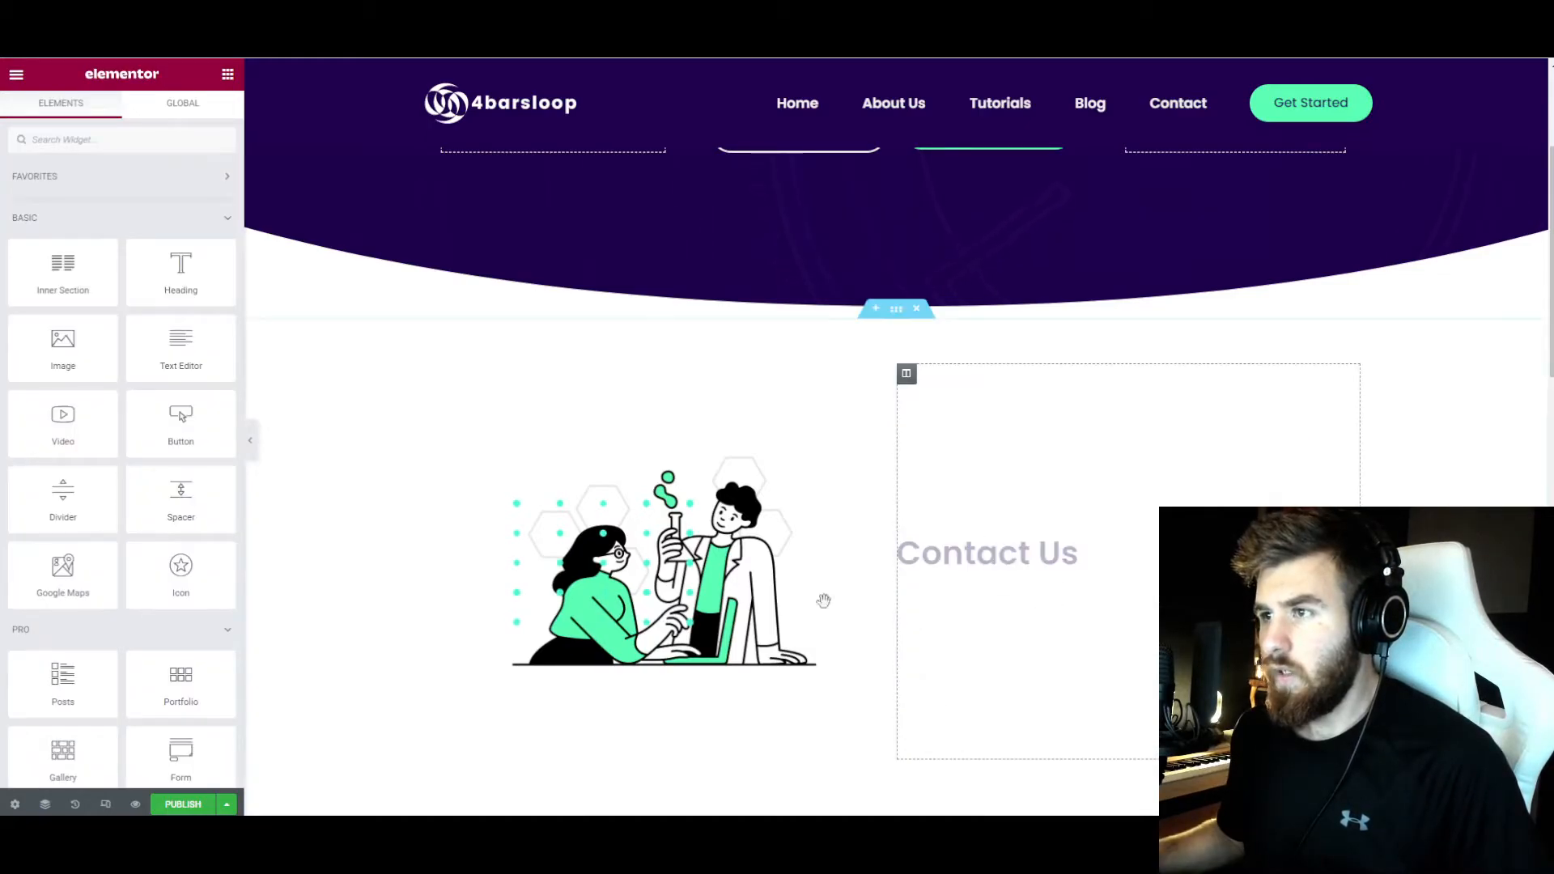
pyautogui.write('form')
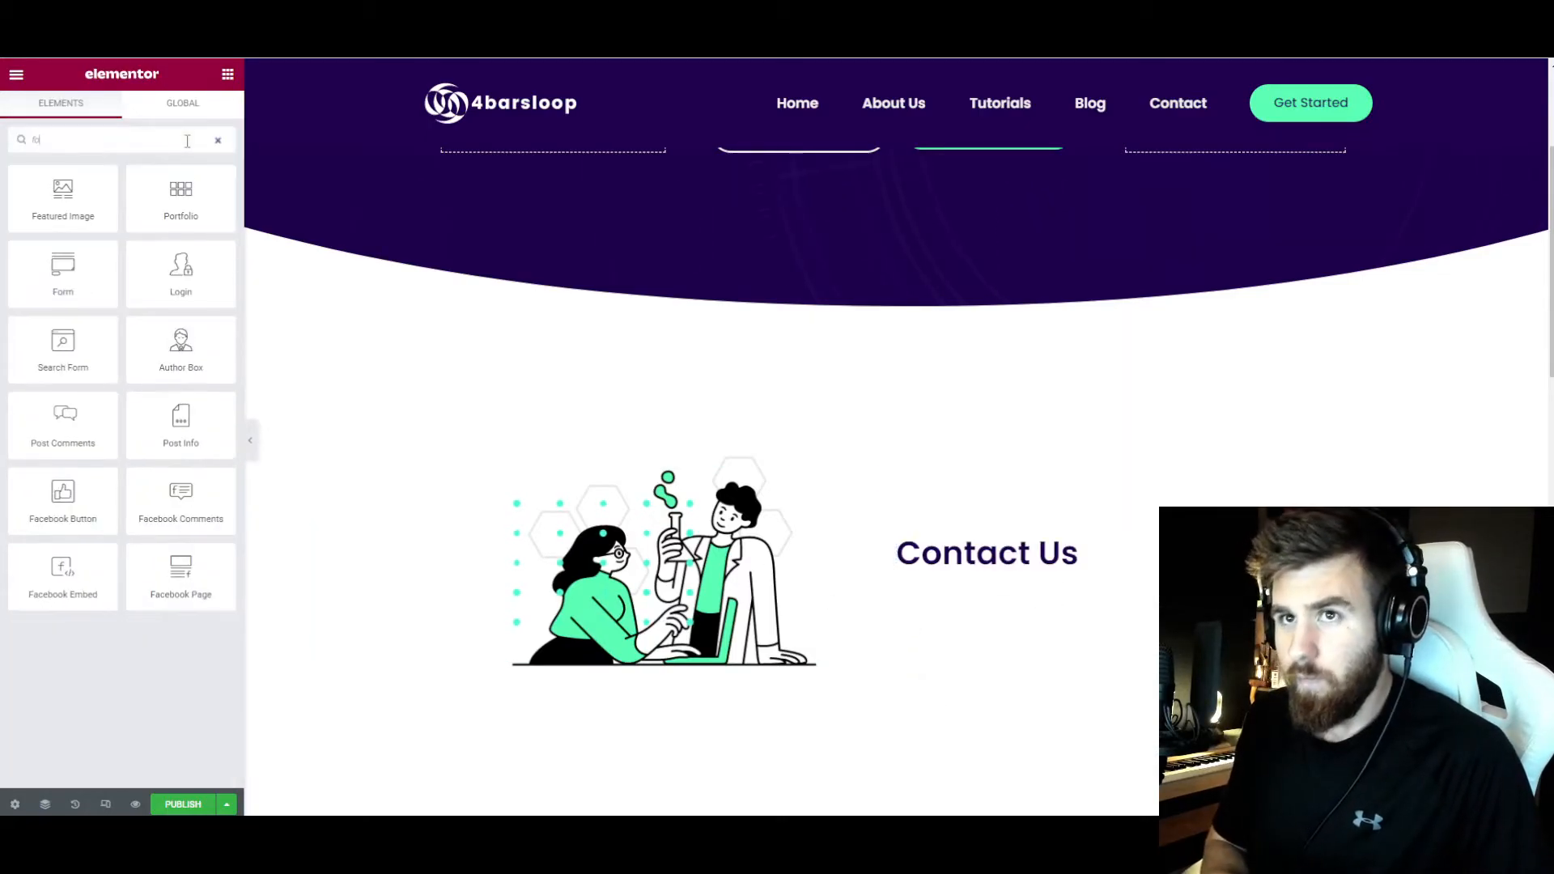
pyautogui.moveTo(63, 199); pyautogui.dragTo(1158, 475)
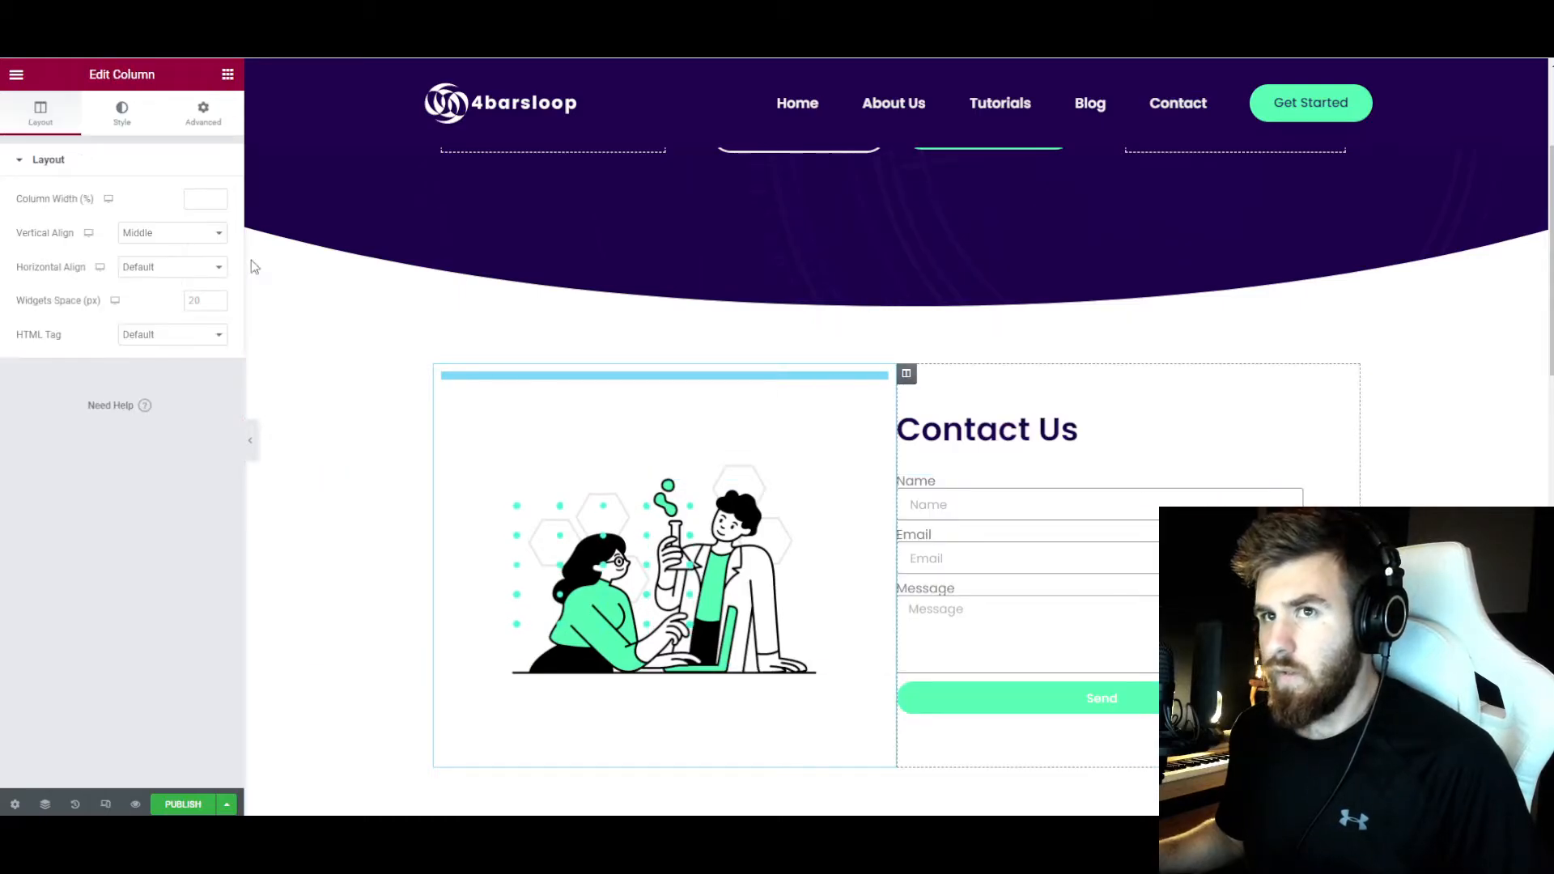
# - Place the Contact Us column before the illustration and set its padding to 20 px right and 0 on the other sides
pyautogui.click(203, 112)
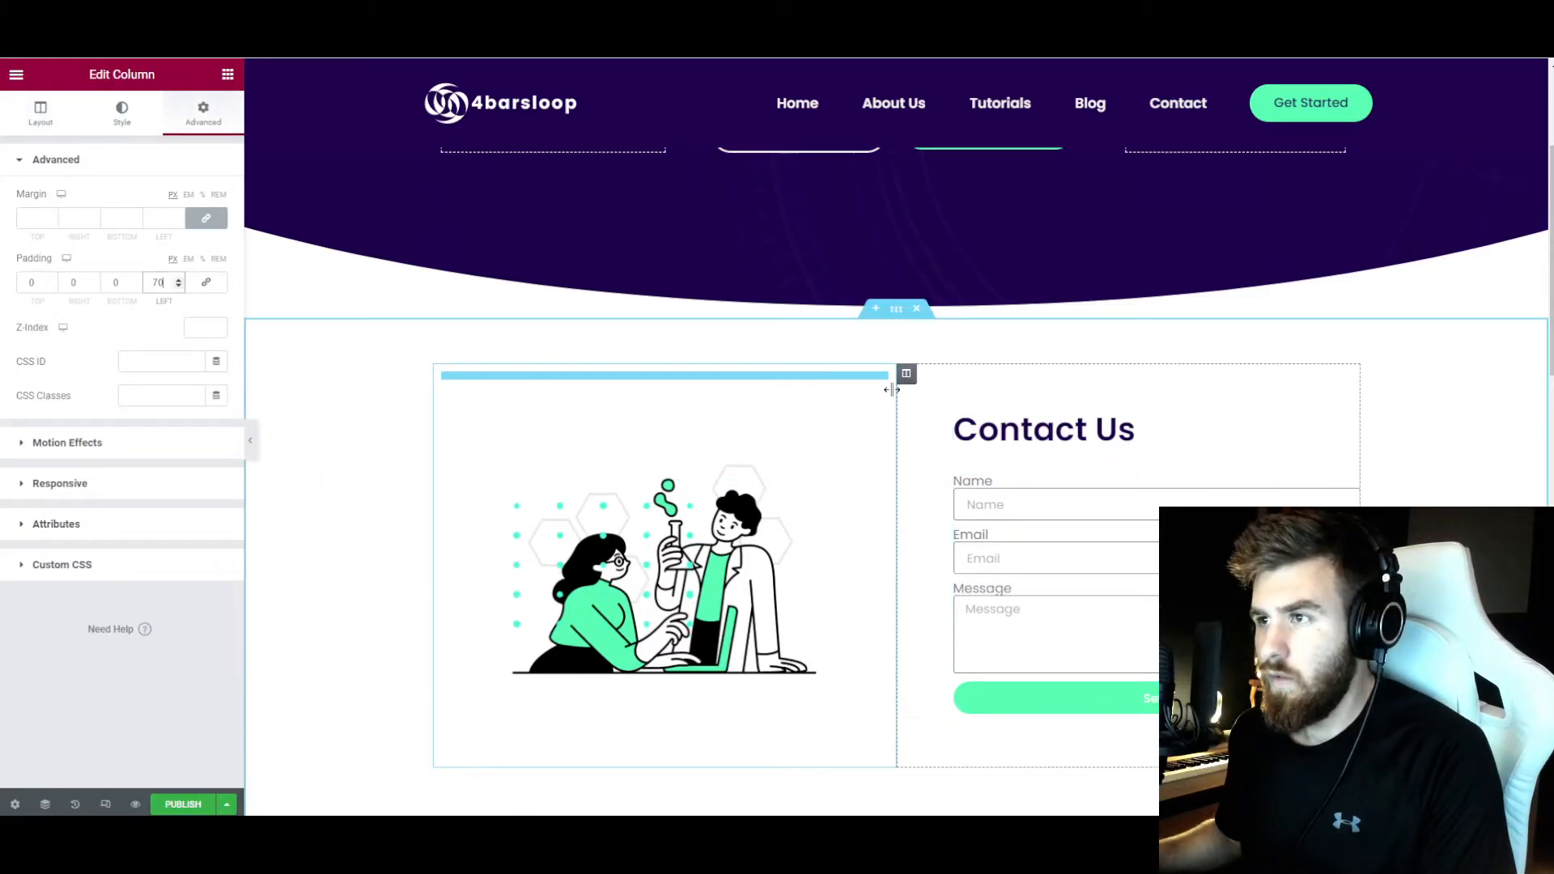
pyautogui.moveTo(905, 374); pyautogui.dragTo(392, 402)
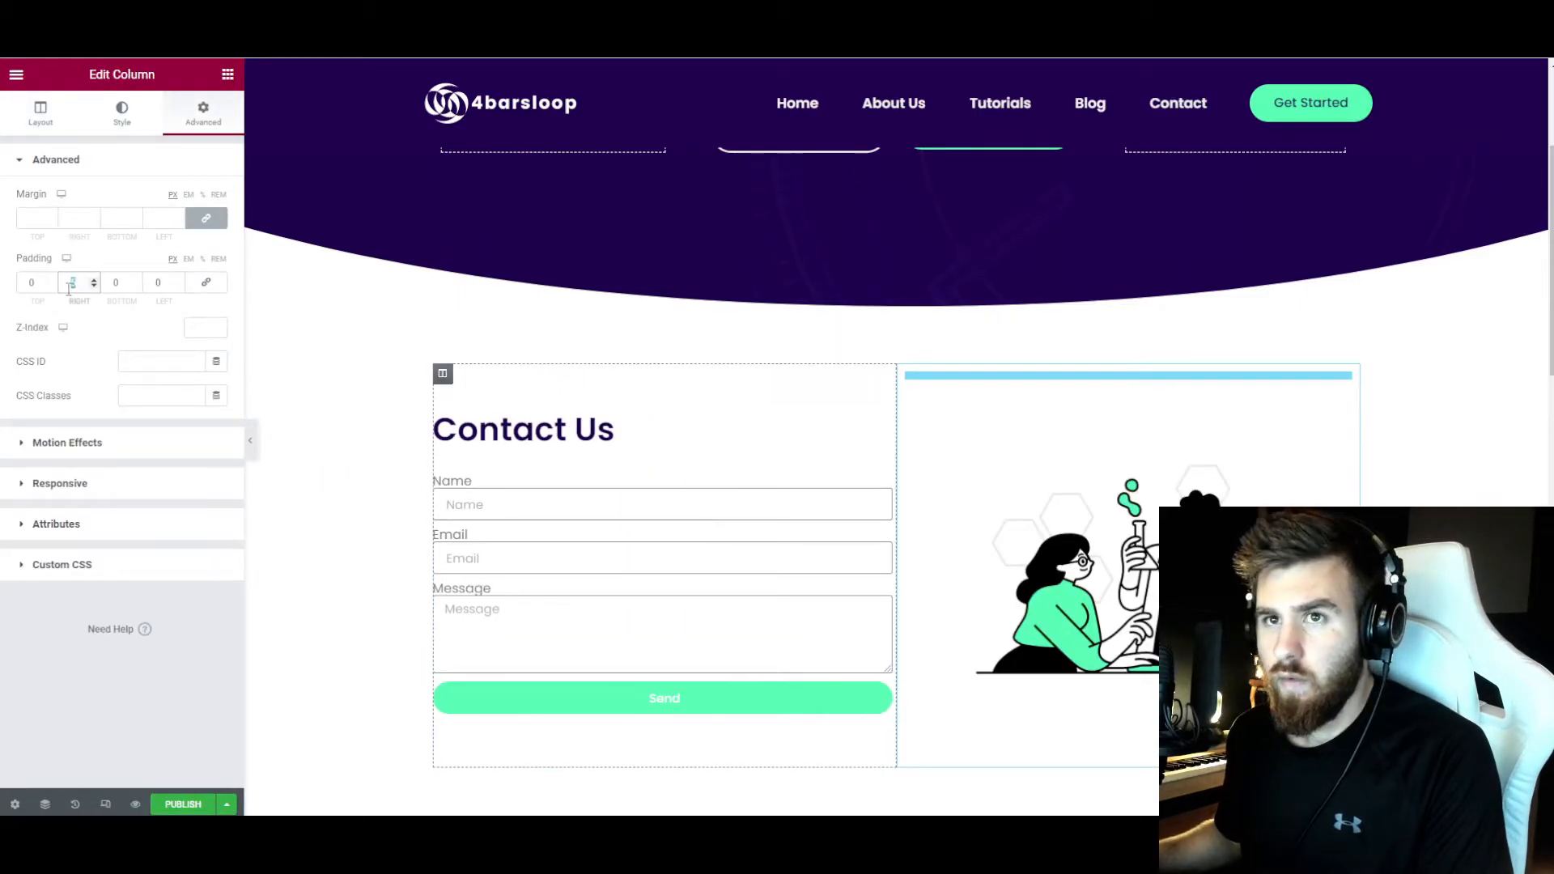
pyautogui.write('20')
# - Hide the contact form's field labels and duplicate the Email field three times
pyautogui.scroll(-1, 748, 473)
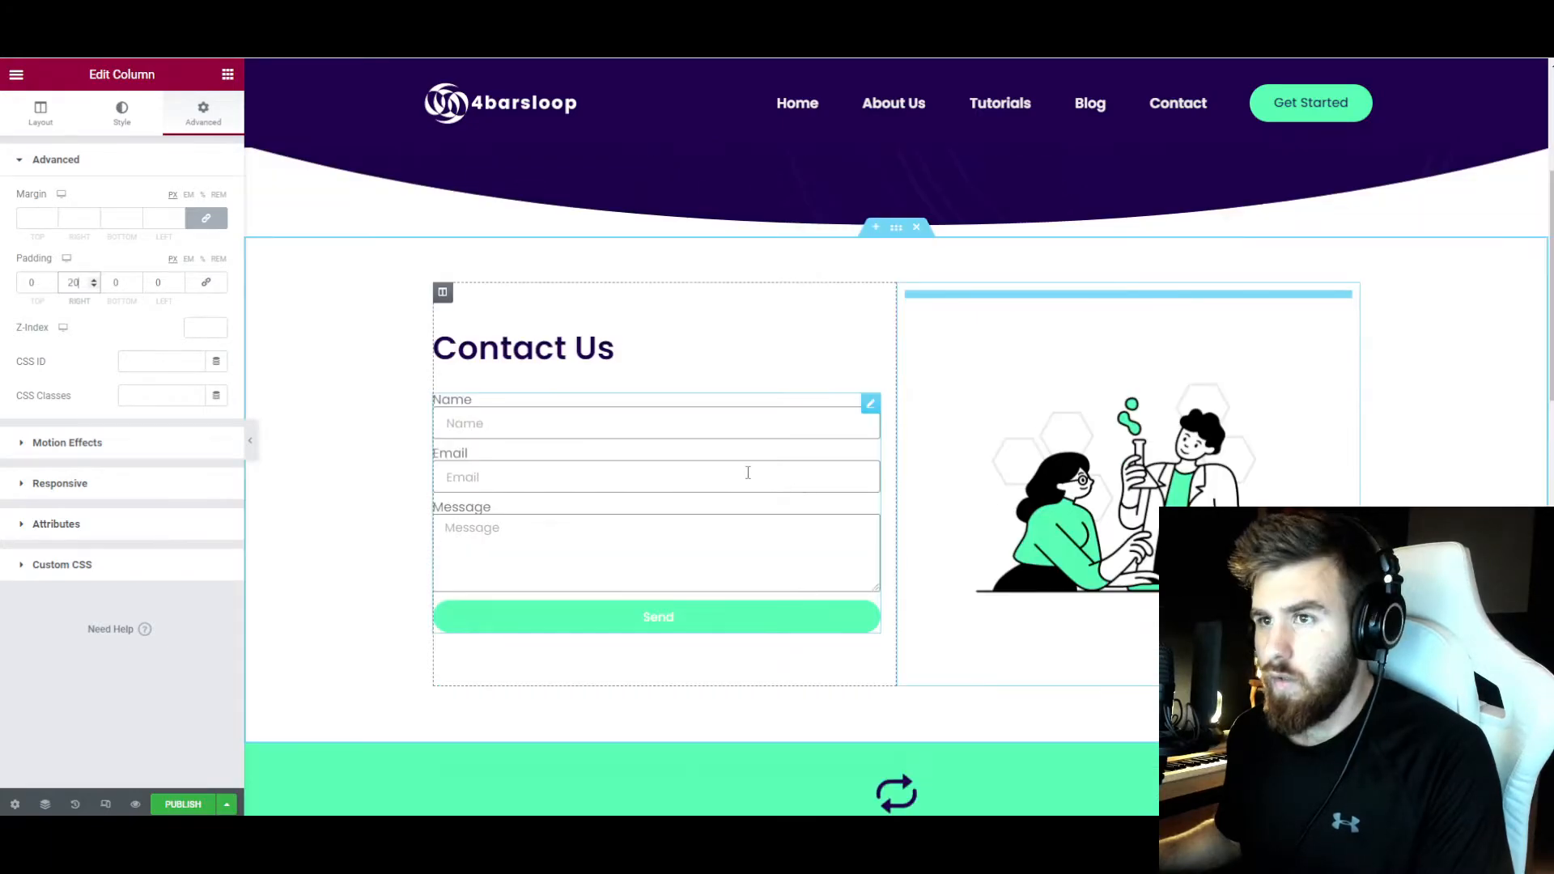
pyautogui.click(859, 413)
pyautogui.click(40, 113)
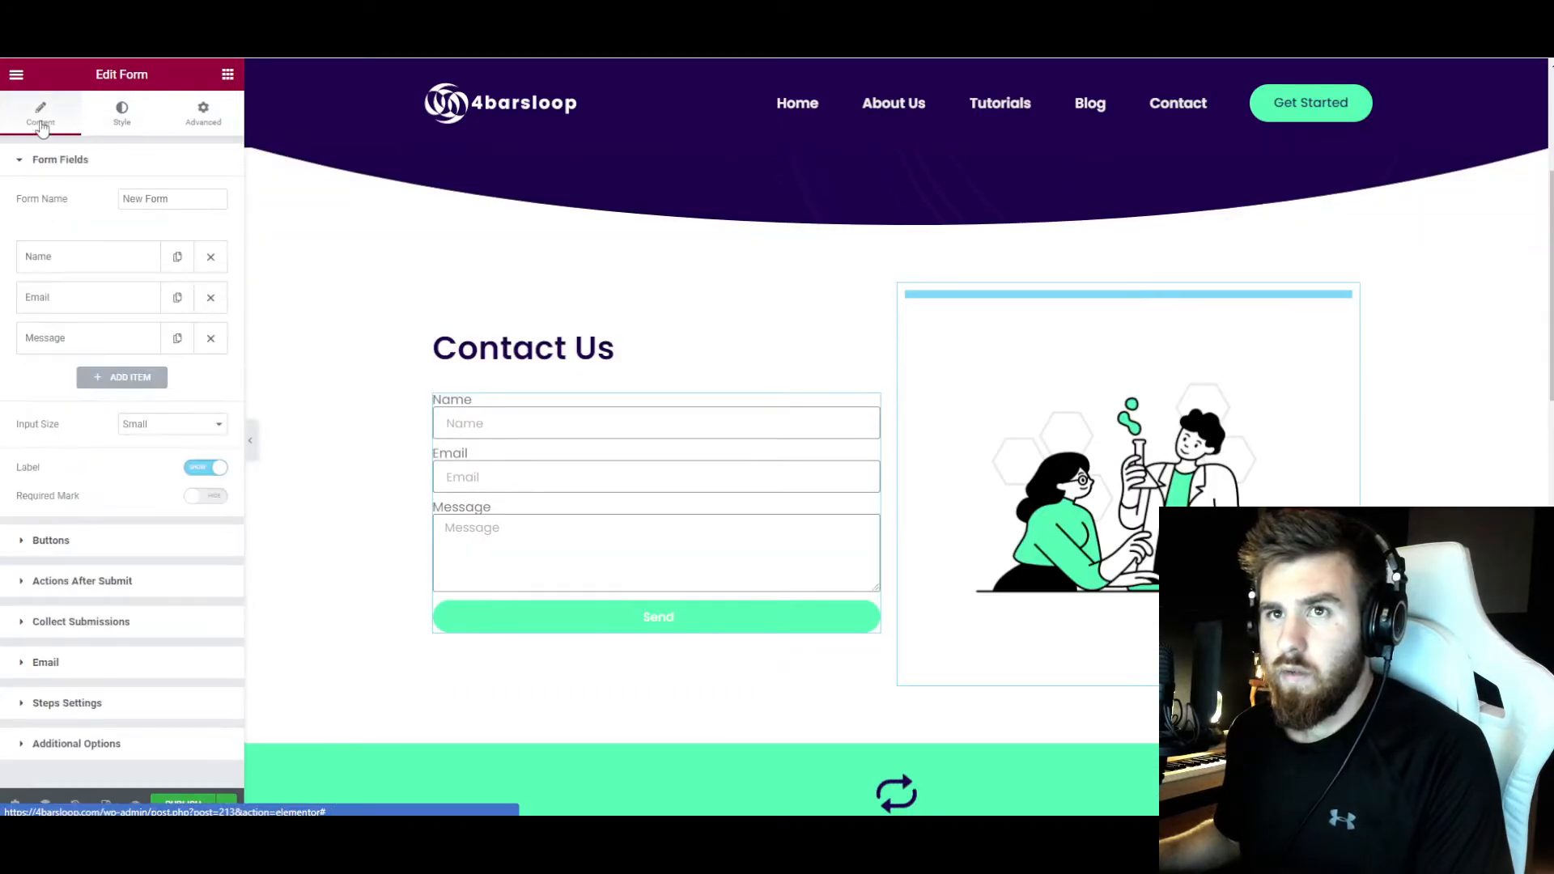
pyautogui.click(204, 467)
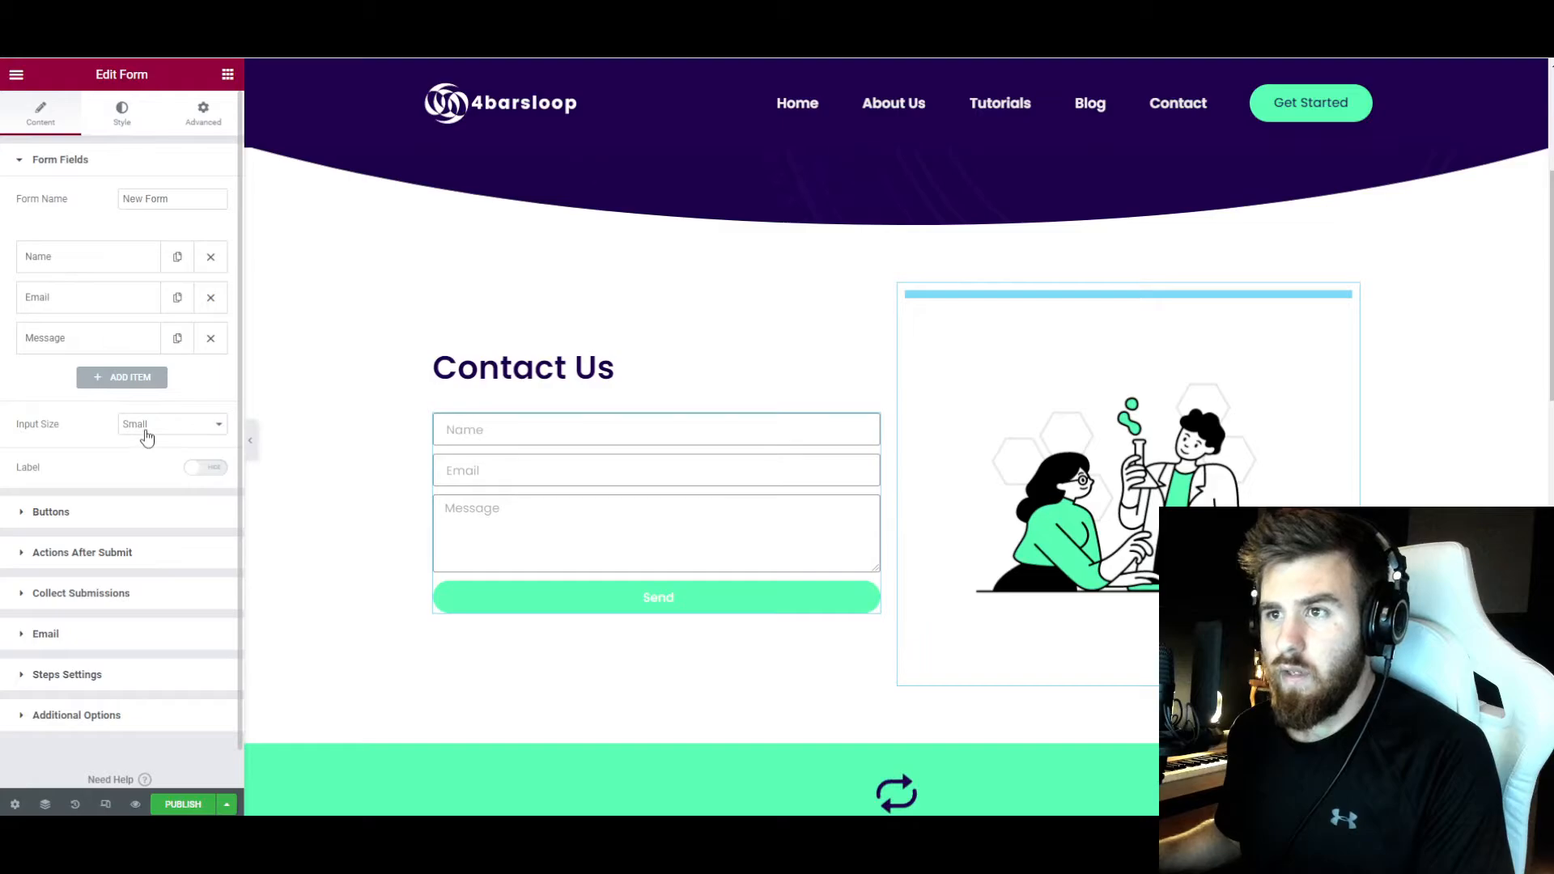
pyautogui.click(178, 298)
pyautogui.click(178, 339)
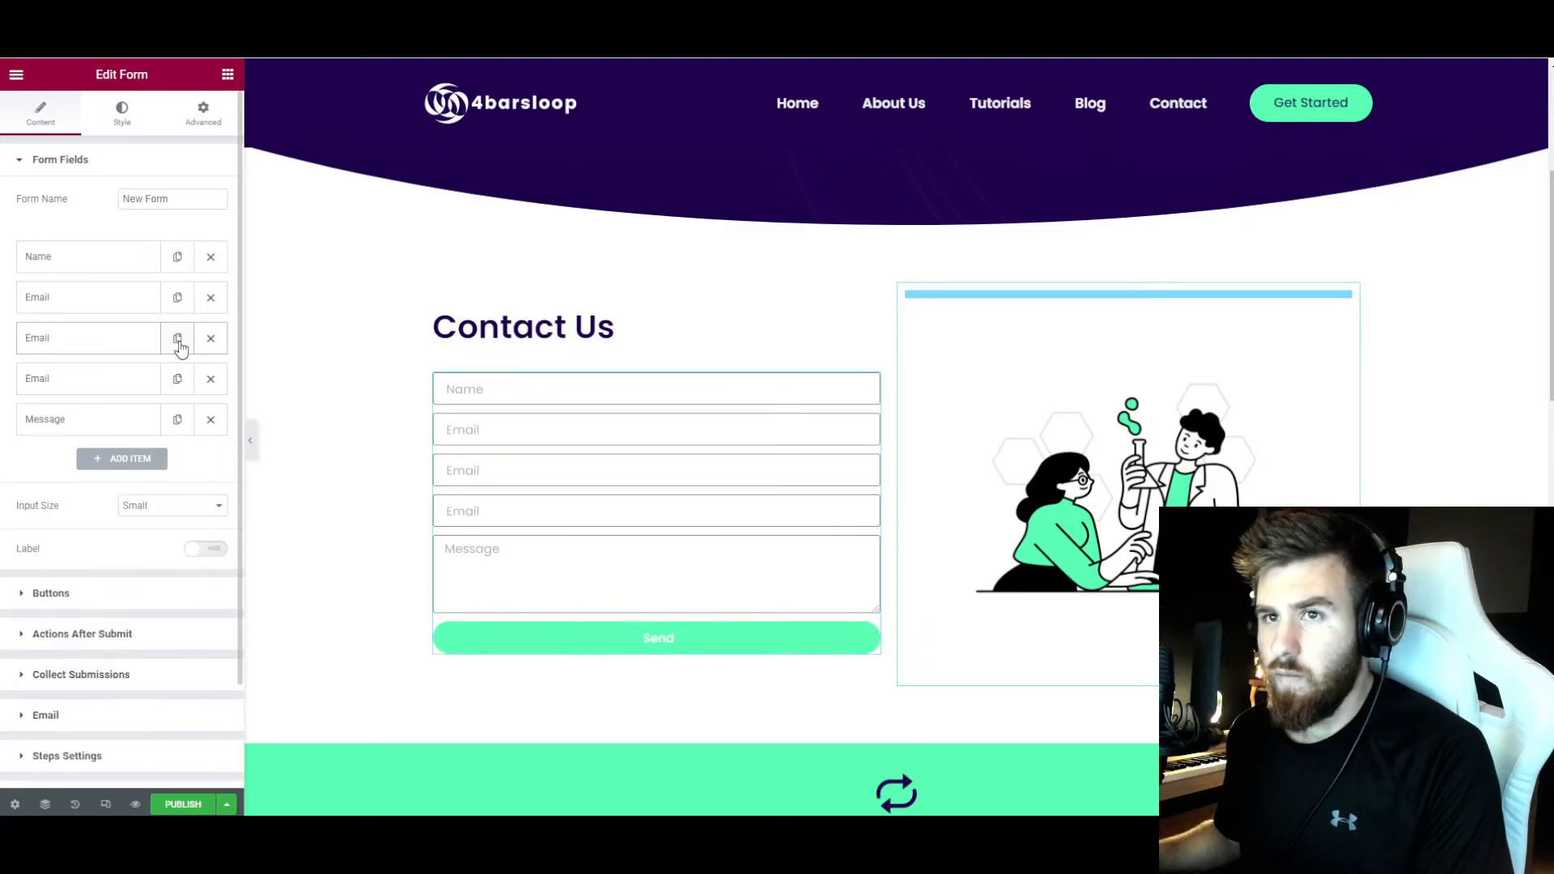
pyautogui.click(177, 383)
# - Set the text color of the contact form's Send button to the dark global Primary color
pyautogui.click(121, 114)
pyautogui.click(68, 243)
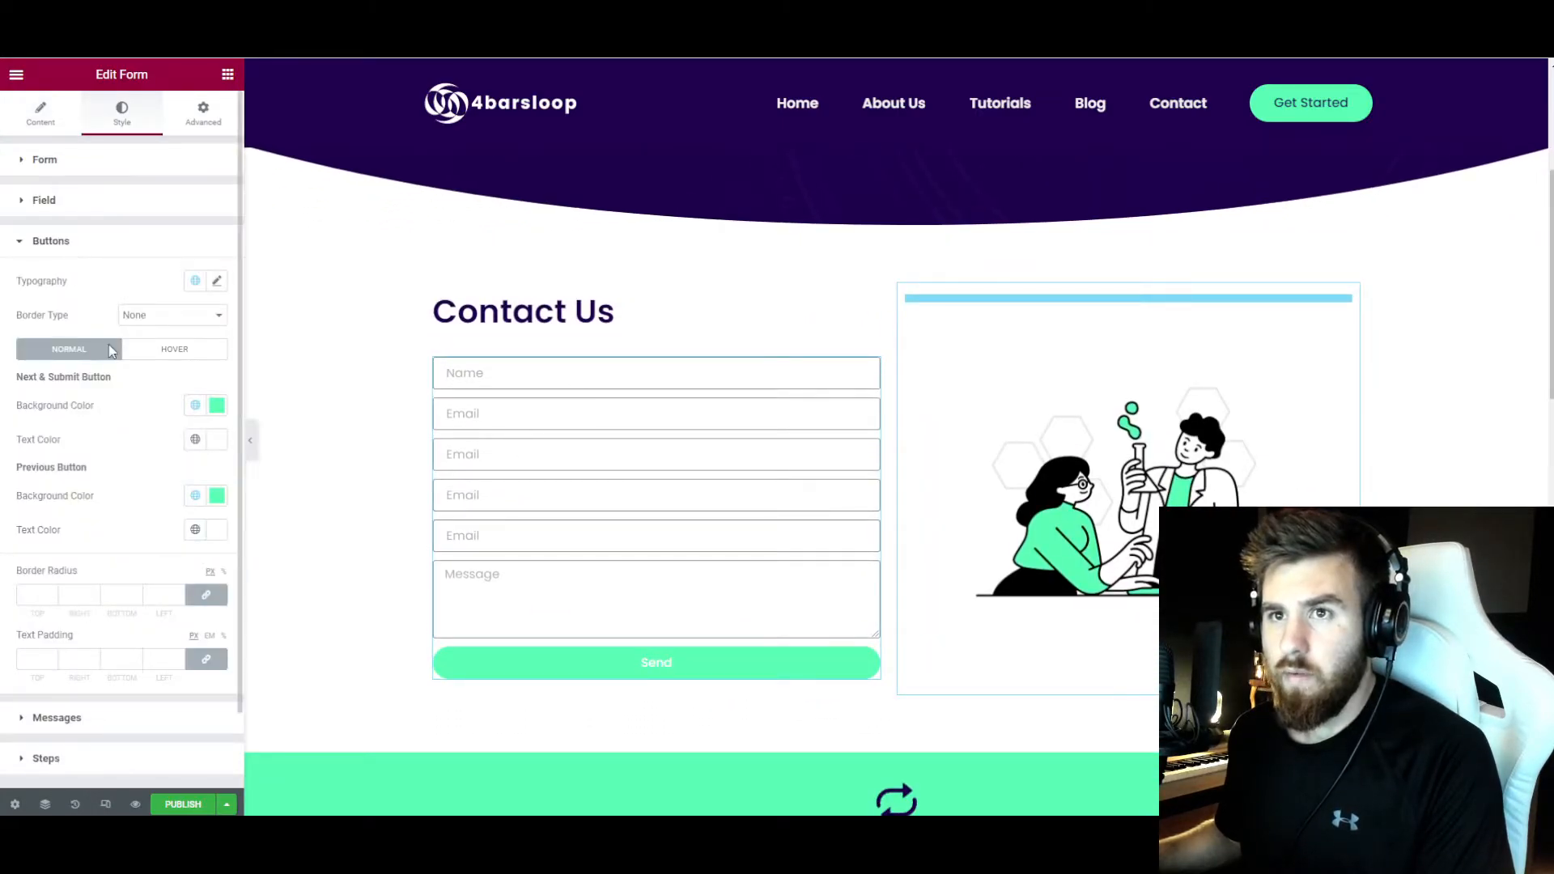
pyautogui.click(195, 437)
pyautogui.click(131, 442)
pyautogui.scroll(2, 135, 441)
# - Give the form fields only a bottom border and set their border color to #DADADA
pyautogui.click(130, 199)
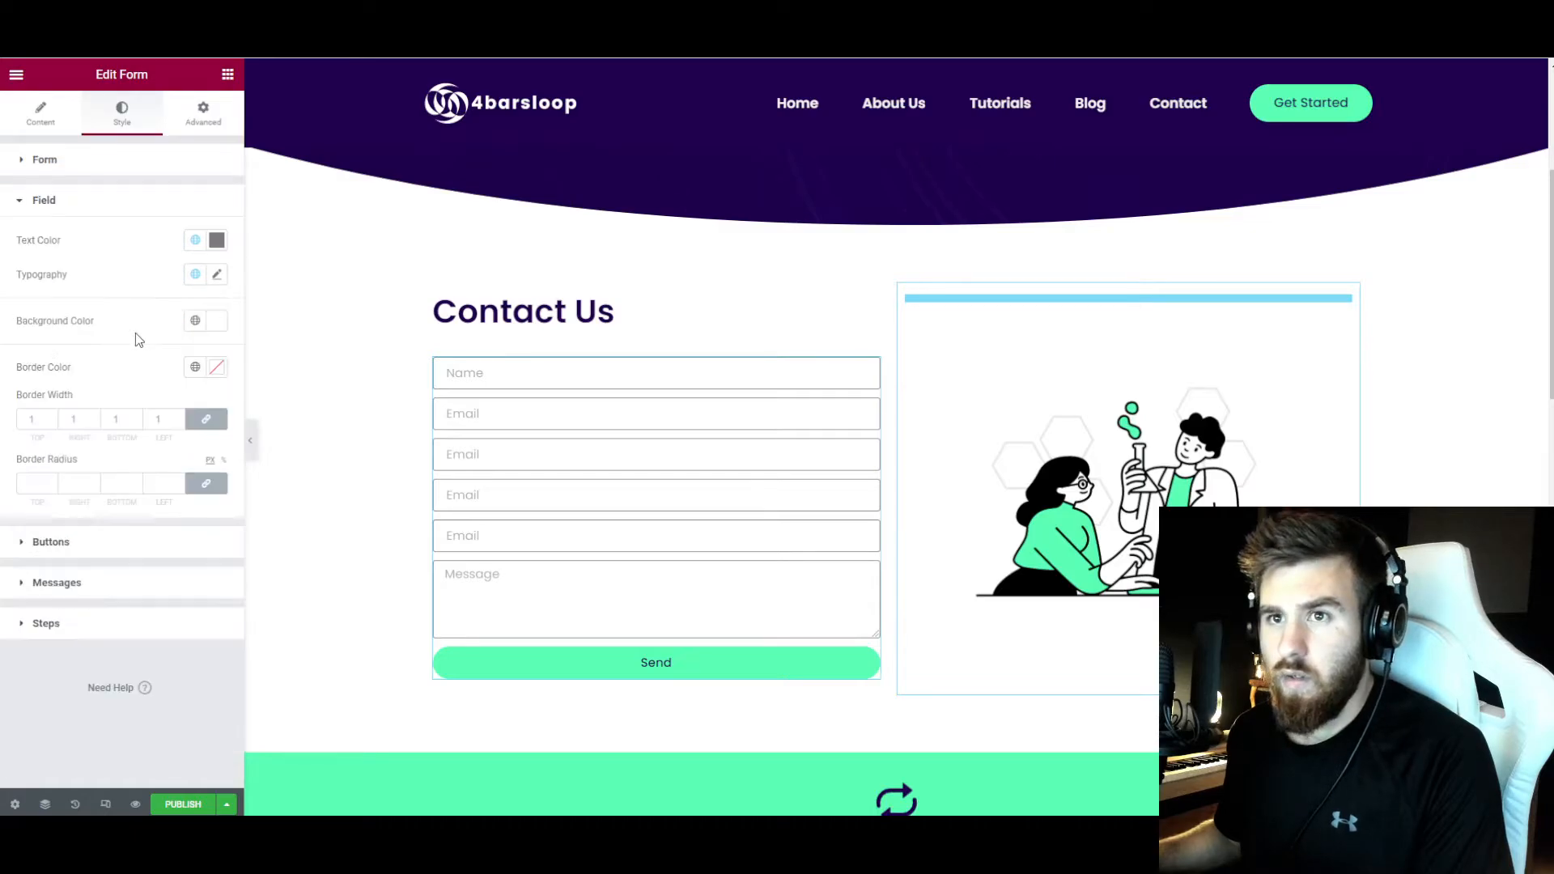
pyautogui.doubleClick(158, 422)
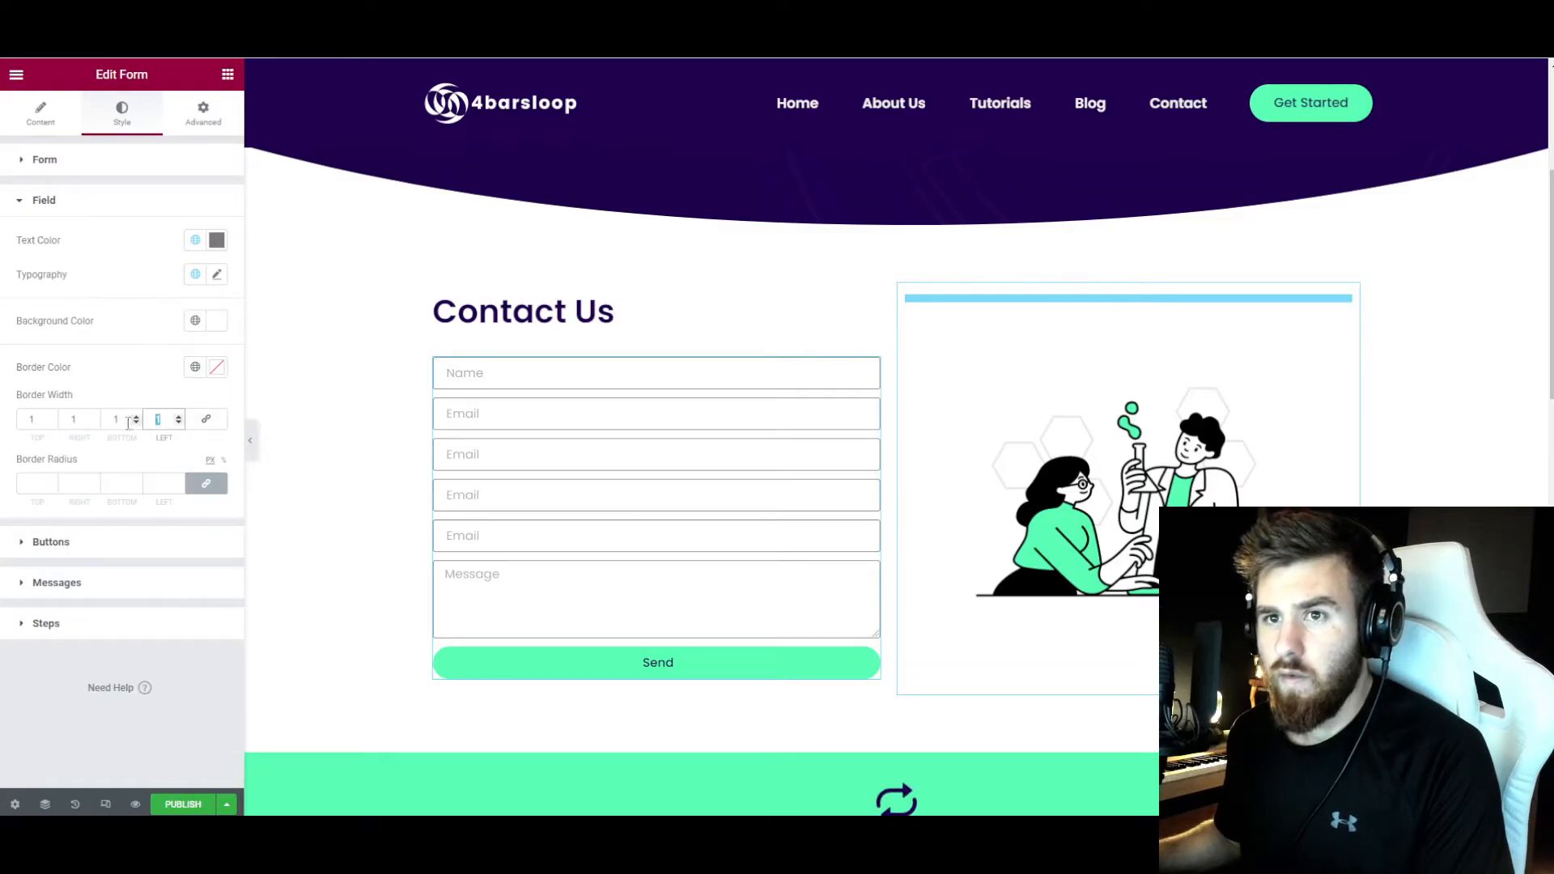
pyautogui.click(195, 367)
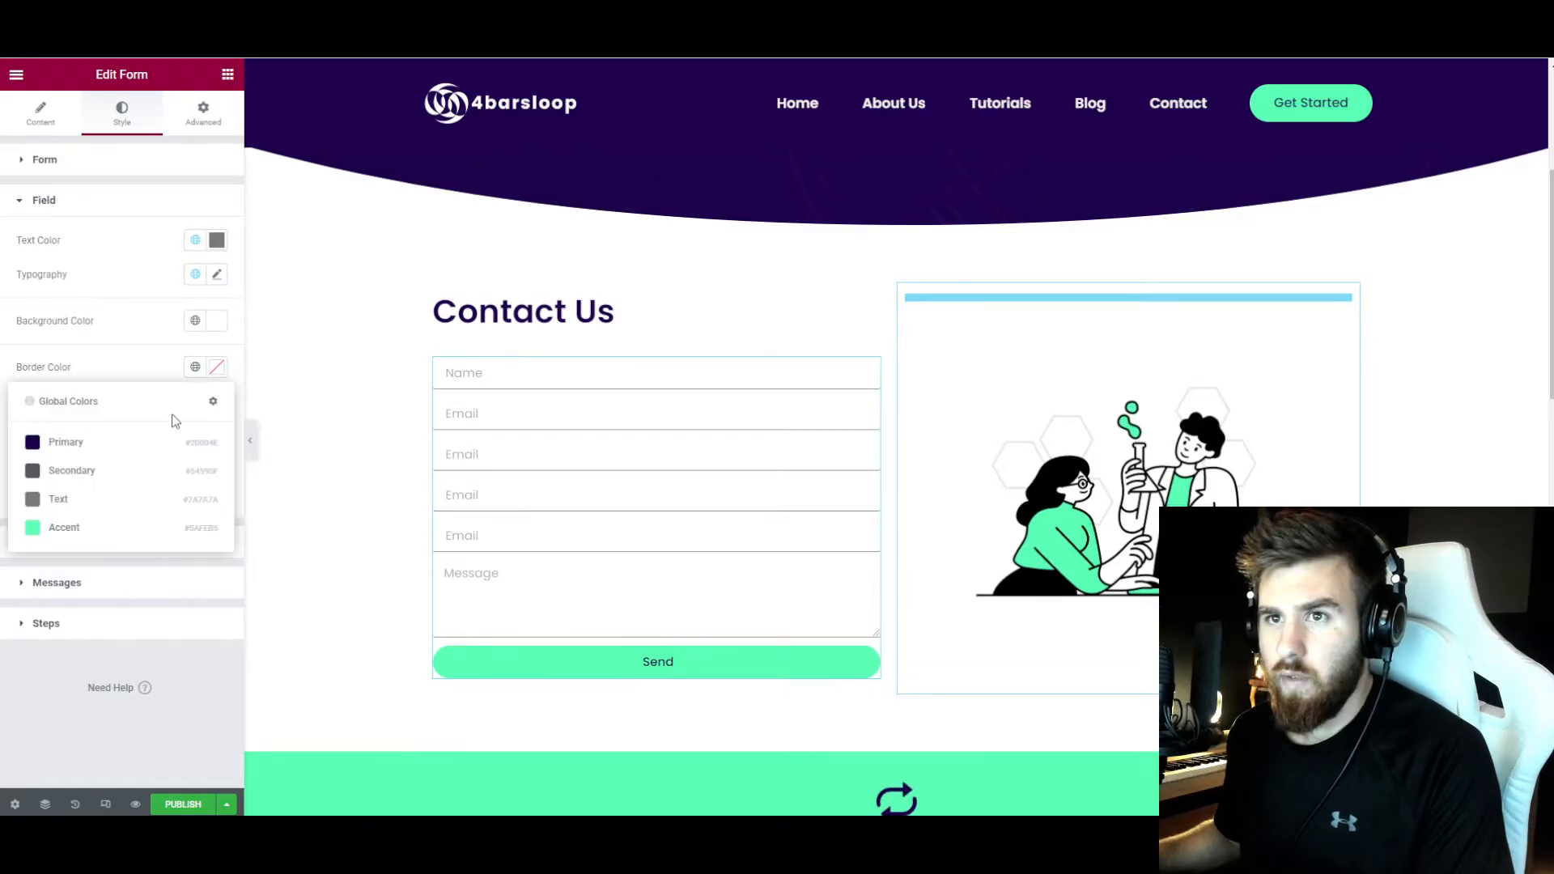
pyautogui.click(215, 369)
pyautogui.write('#DADADA')
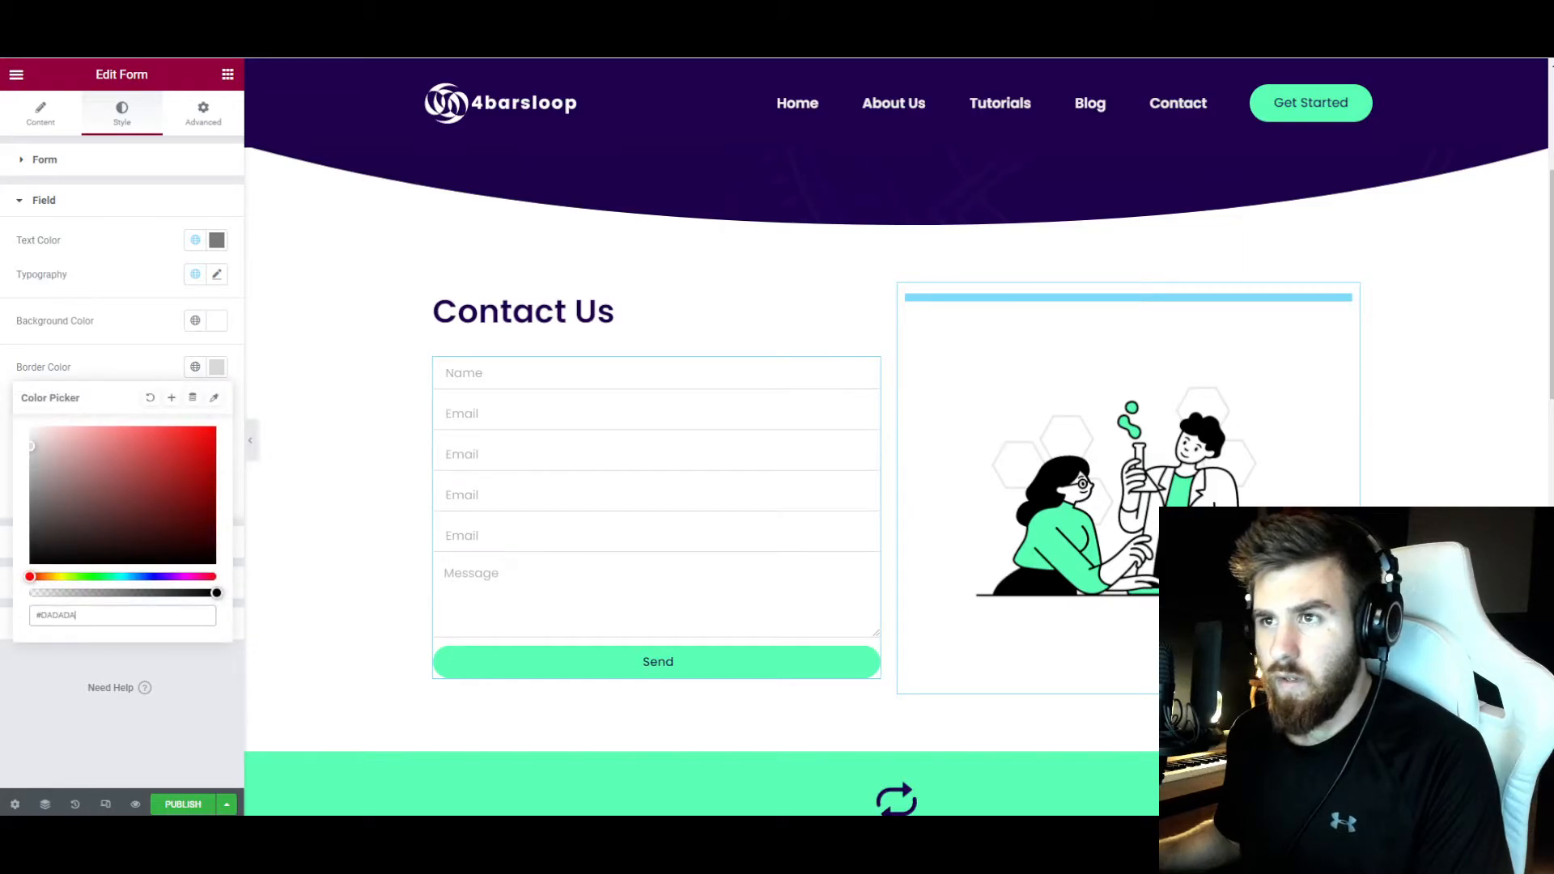
# - Change the hero heading above the download buttons to "Contact Us"
pyautogui.scroll(3, 809, 405)
pyautogui.click(894, 227)
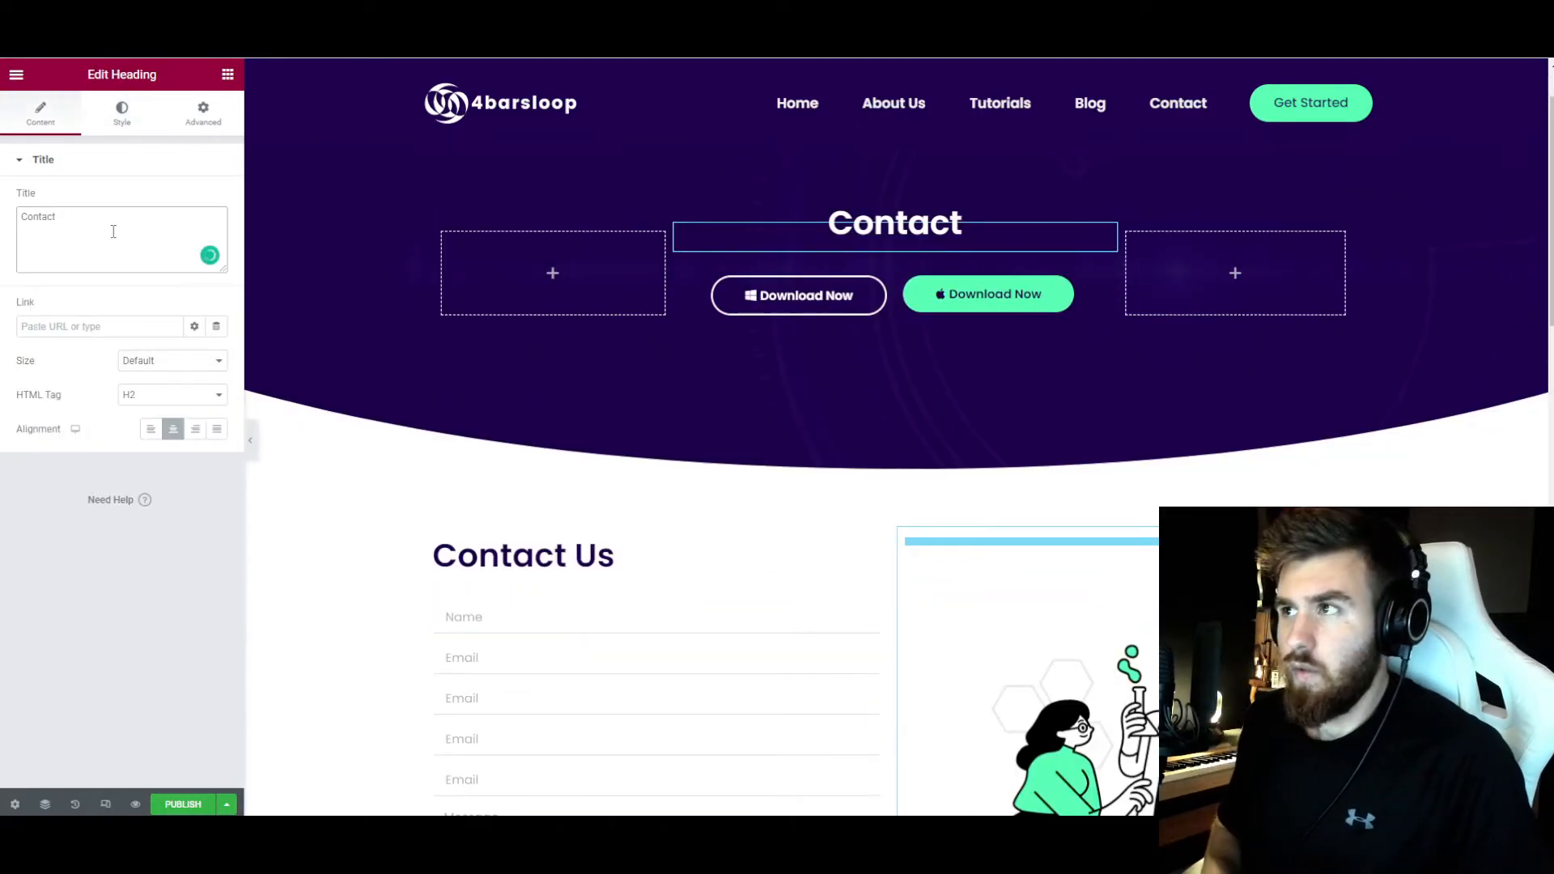
pyautogui.scroll(-3, 590, 444)
# - Set the label and placeholder of the form's third field to "Company"
pyautogui.click(590, 474)
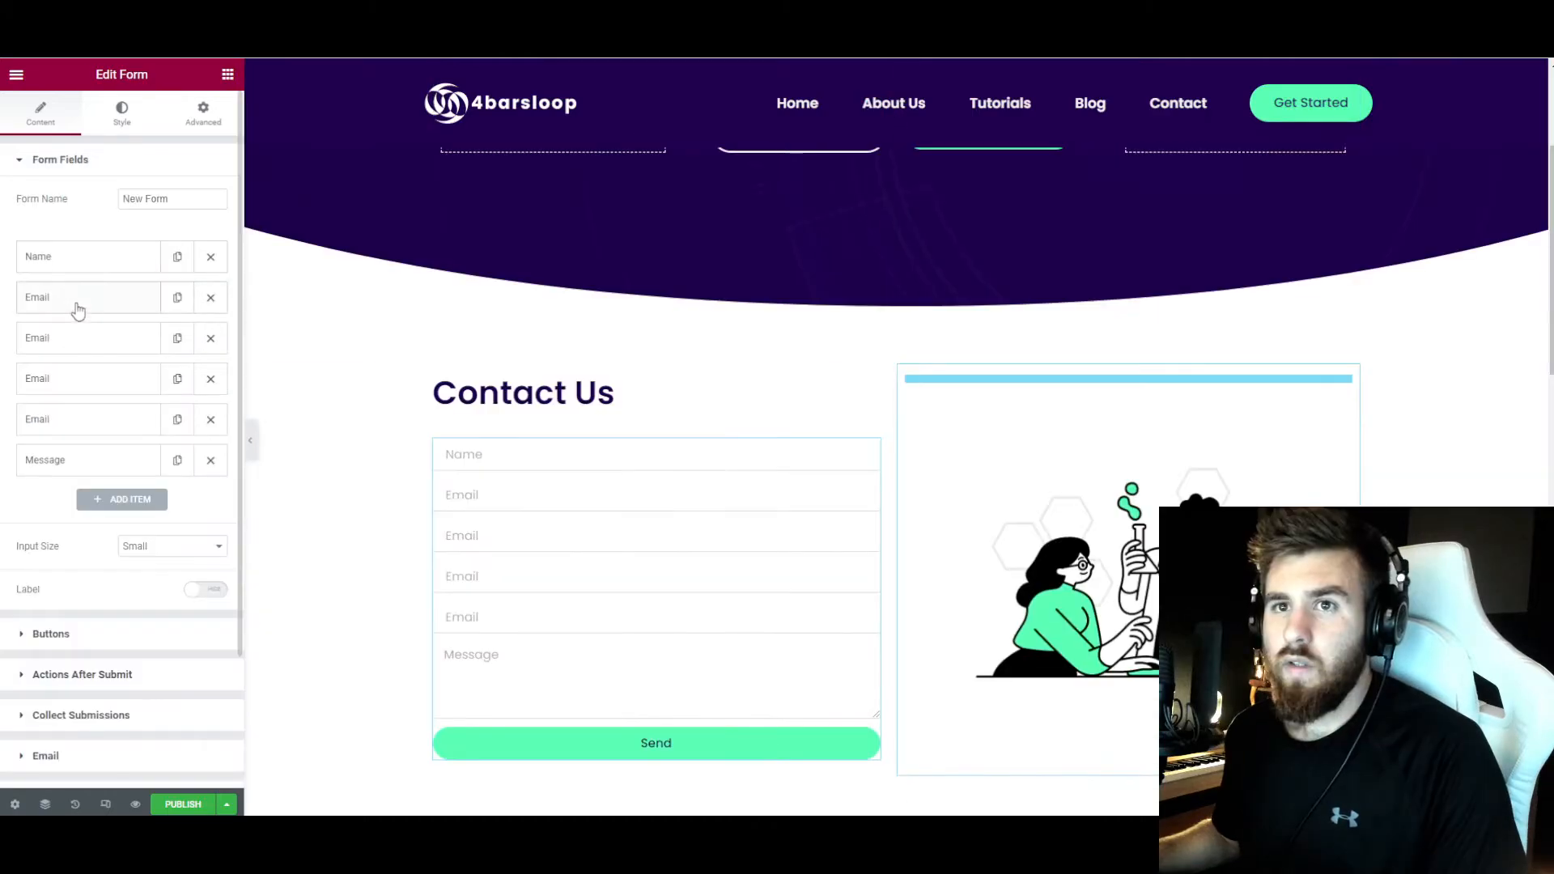
pyautogui.click(75, 338)
pyautogui.moveTo(146, 437); pyautogui.dragTo(104, 438)
pyautogui.write('Cp')
pyautogui.press('BackSpace')
pyautogui.write('ompany')
pyautogui.click(76, 337)
# - Delete one of the duplicate Email fields below the Company field from the contact form
pyautogui.click(75, 380)
pyautogui.moveTo(150, 477); pyautogui.dragTo(102, 479)
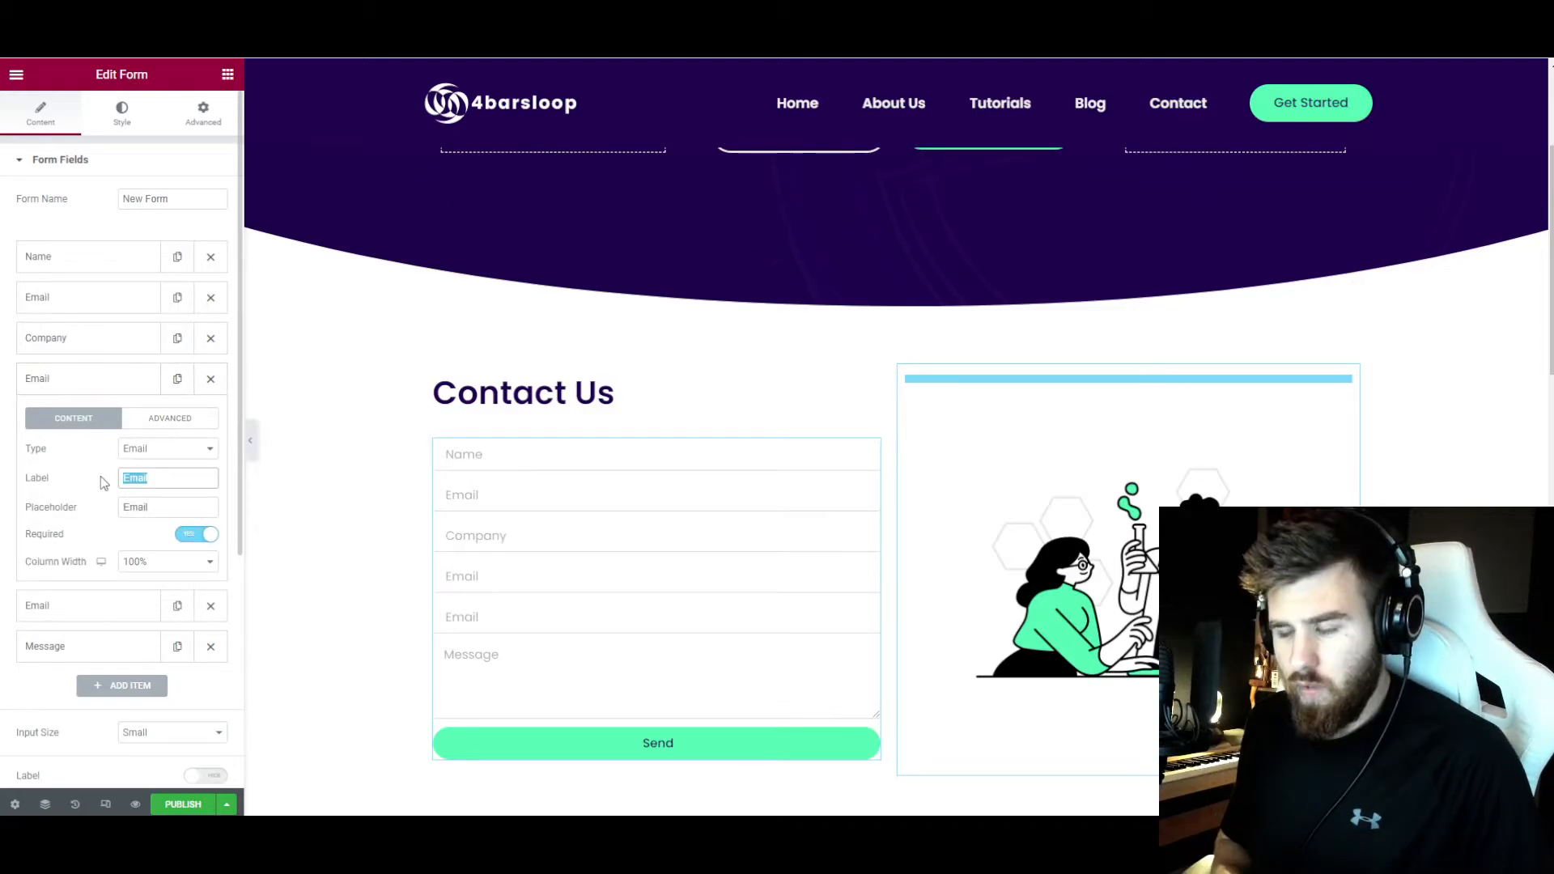
pyautogui.click(211, 379)
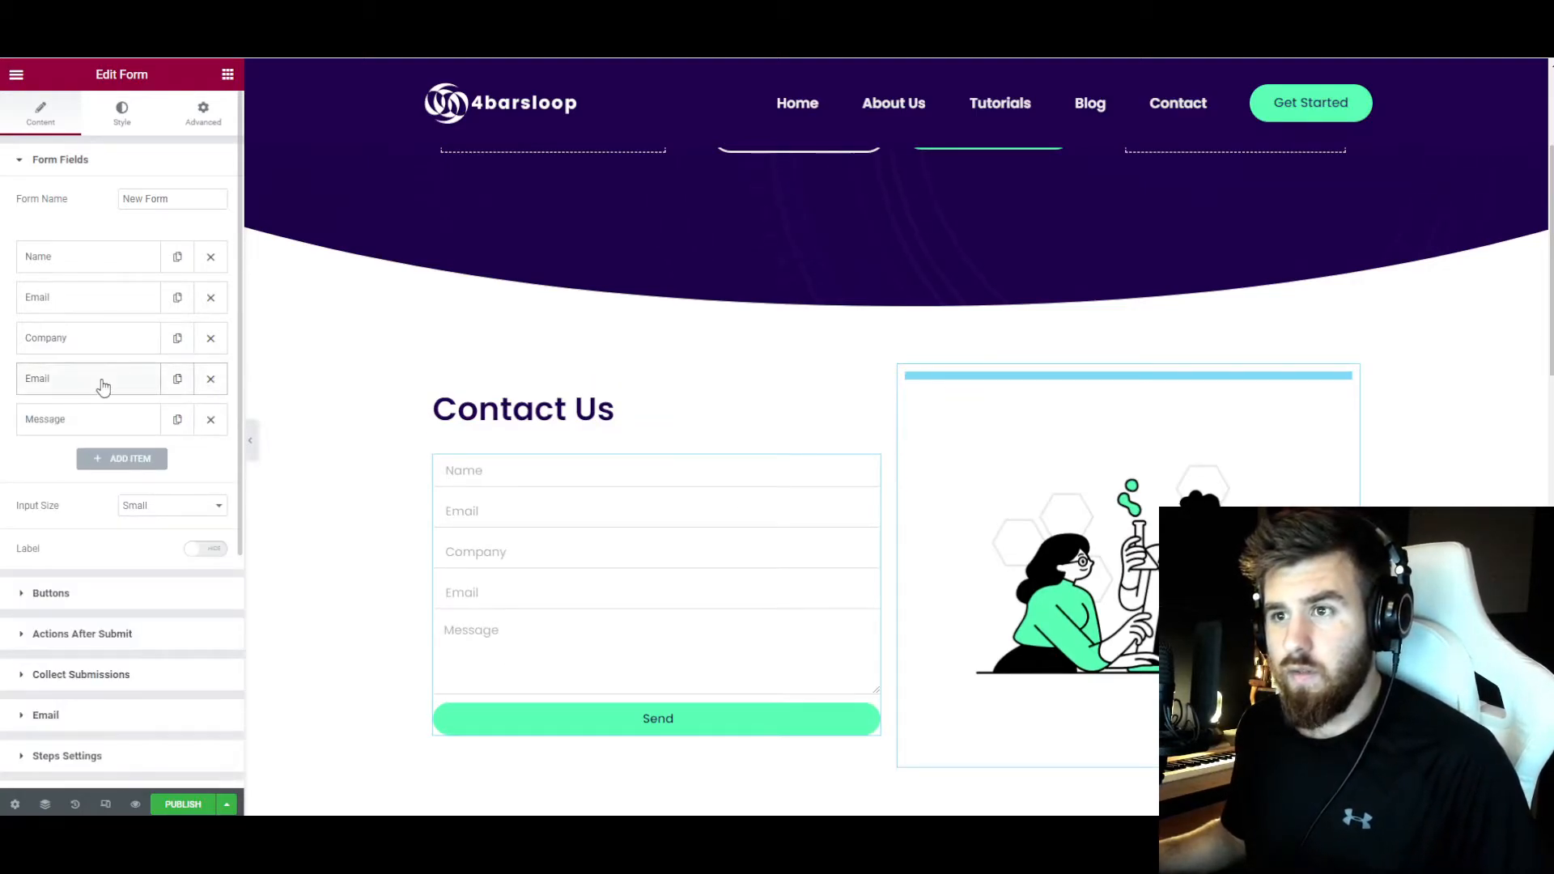
pyautogui.scroll(-1, 306, 516)
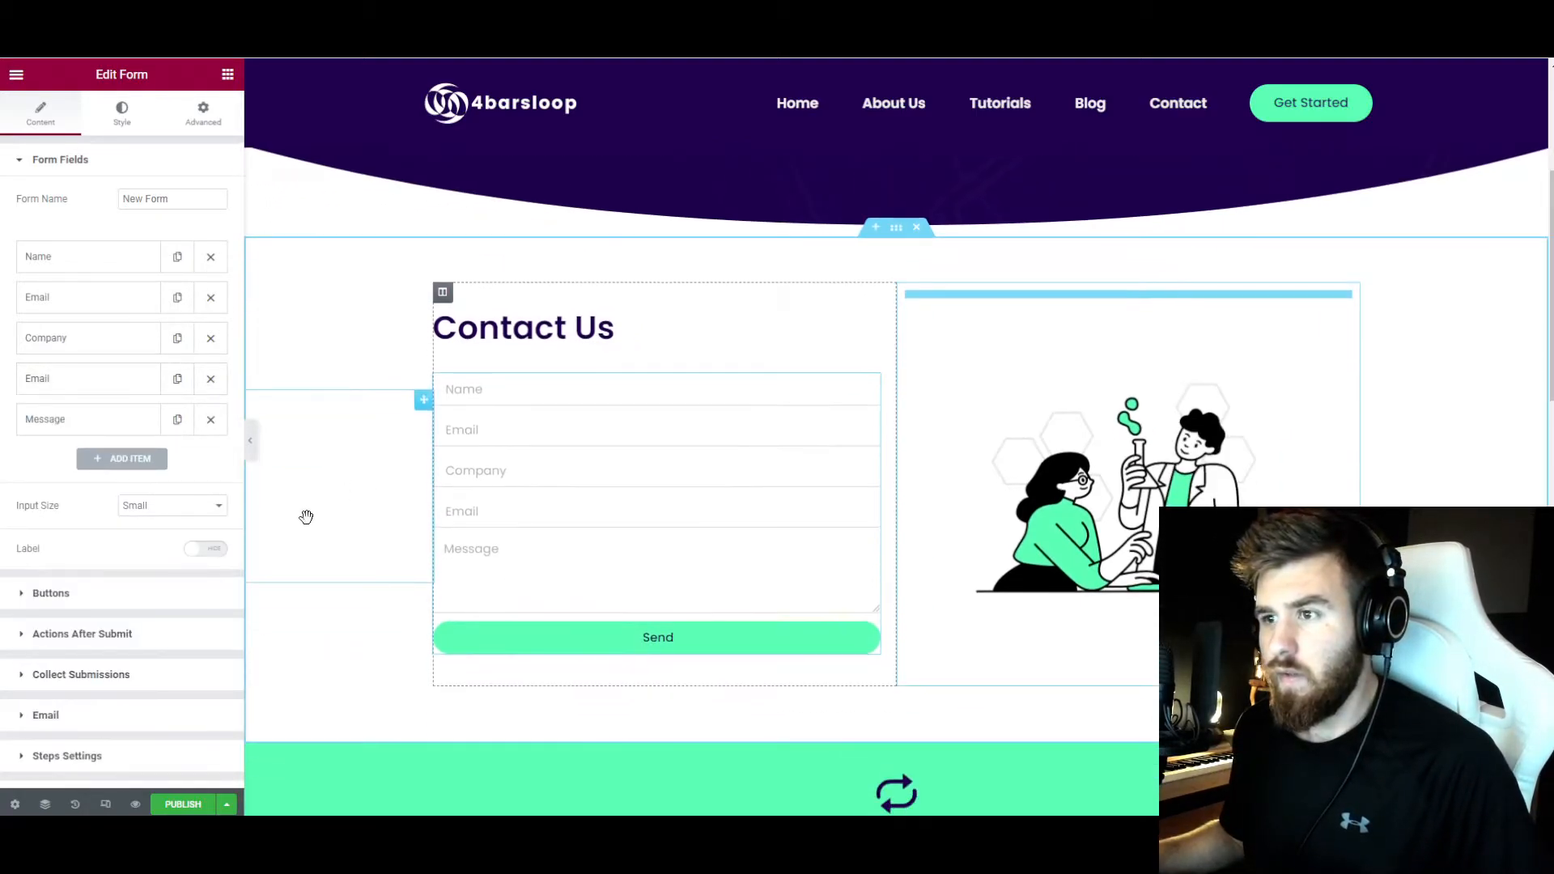
pyautogui.scroll(1, 306, 516)
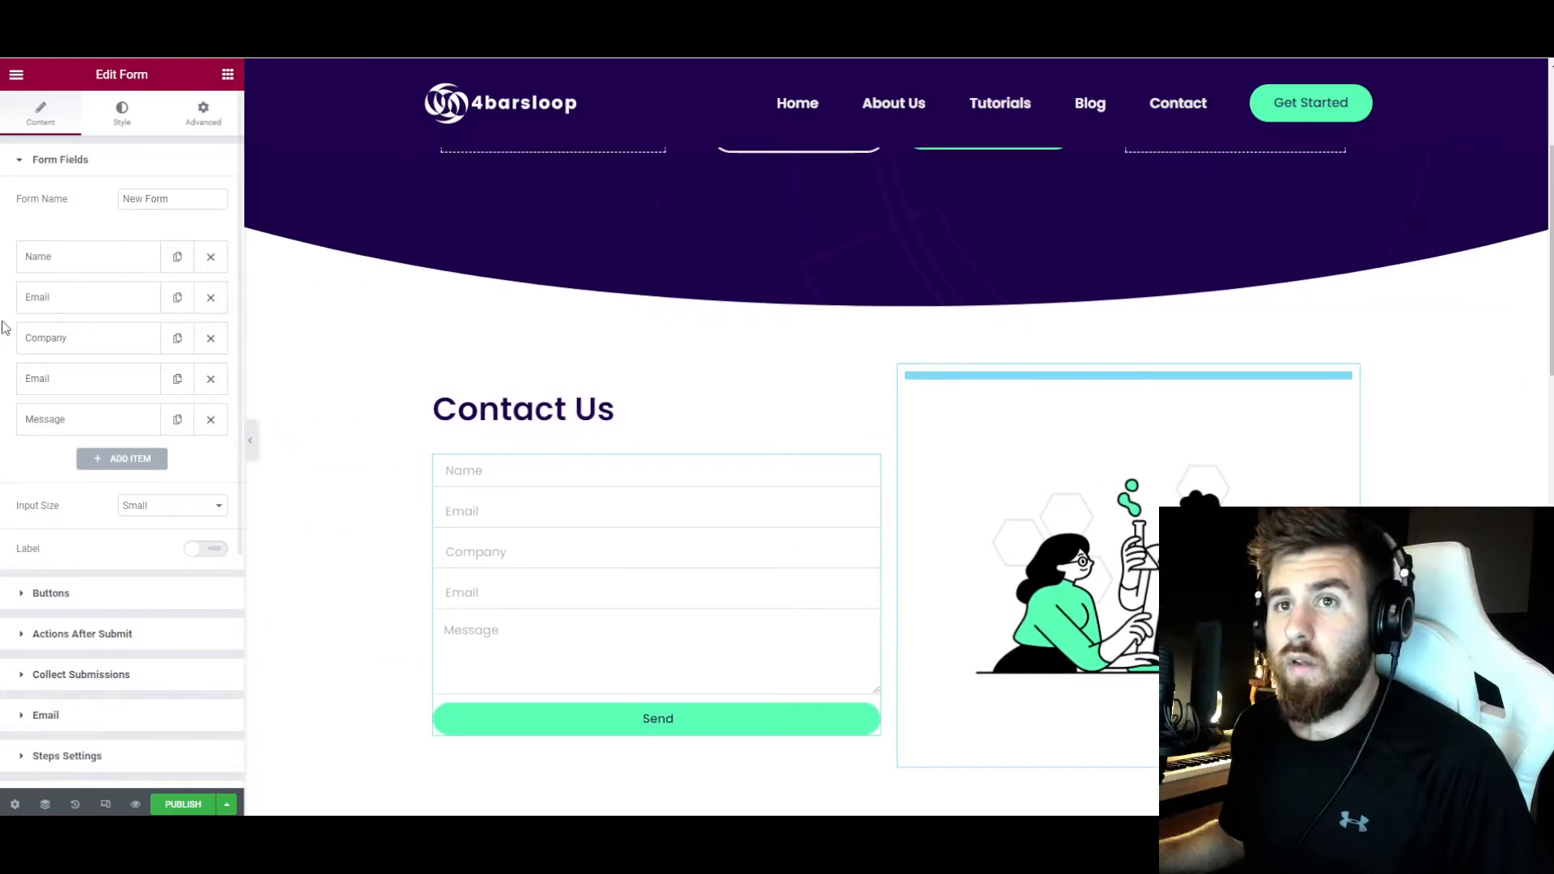
# - Insert a Text Editor widget between the Contact Us heading and the contact form
pyautogui.click(81, 171)
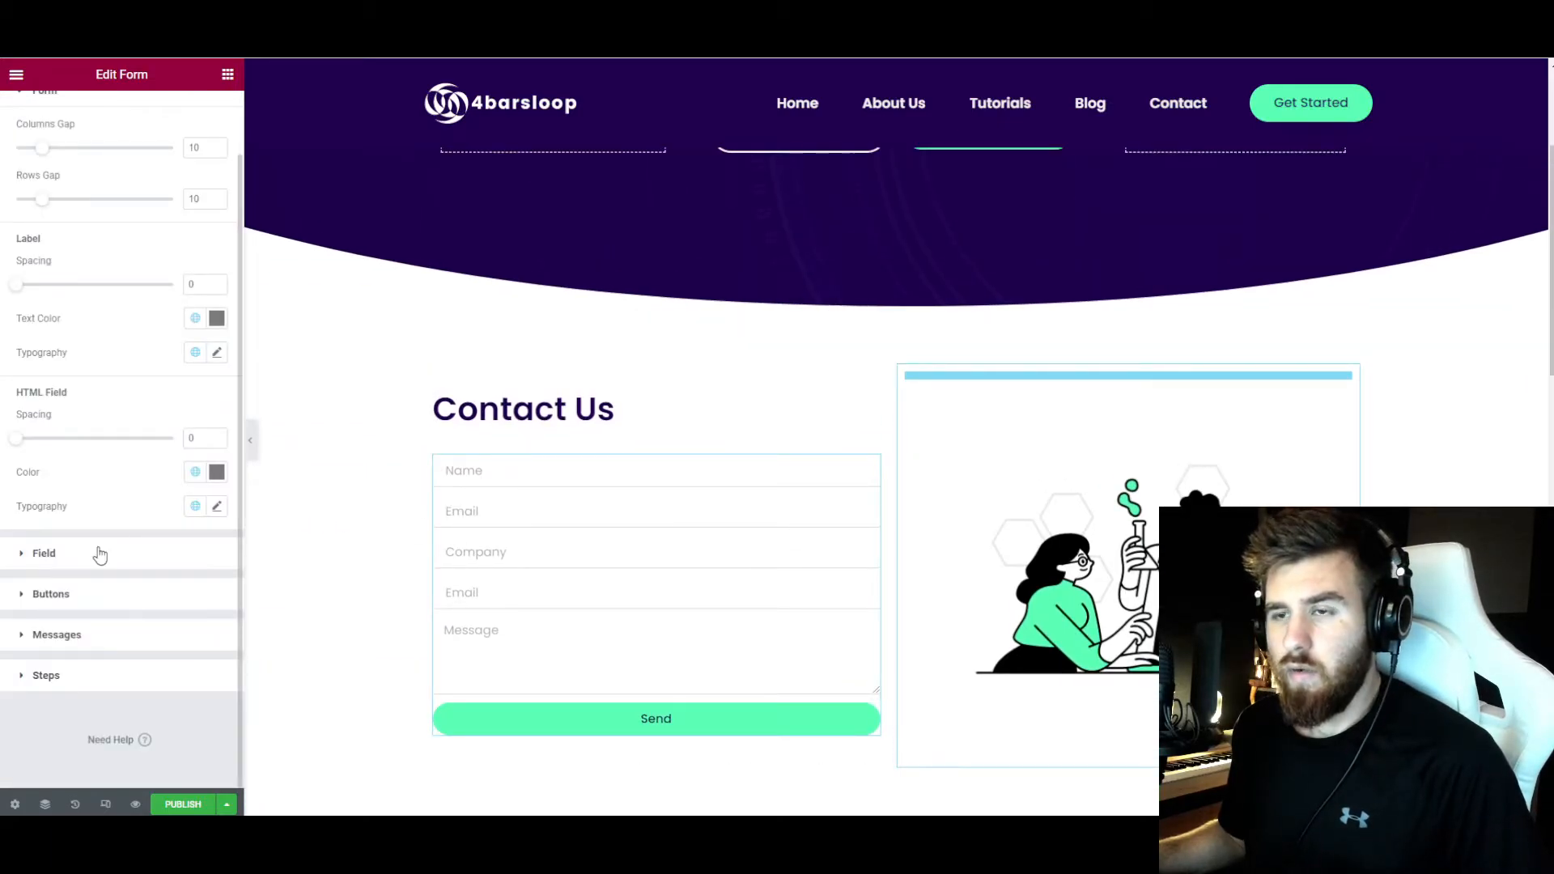
pyautogui.click(227, 73)
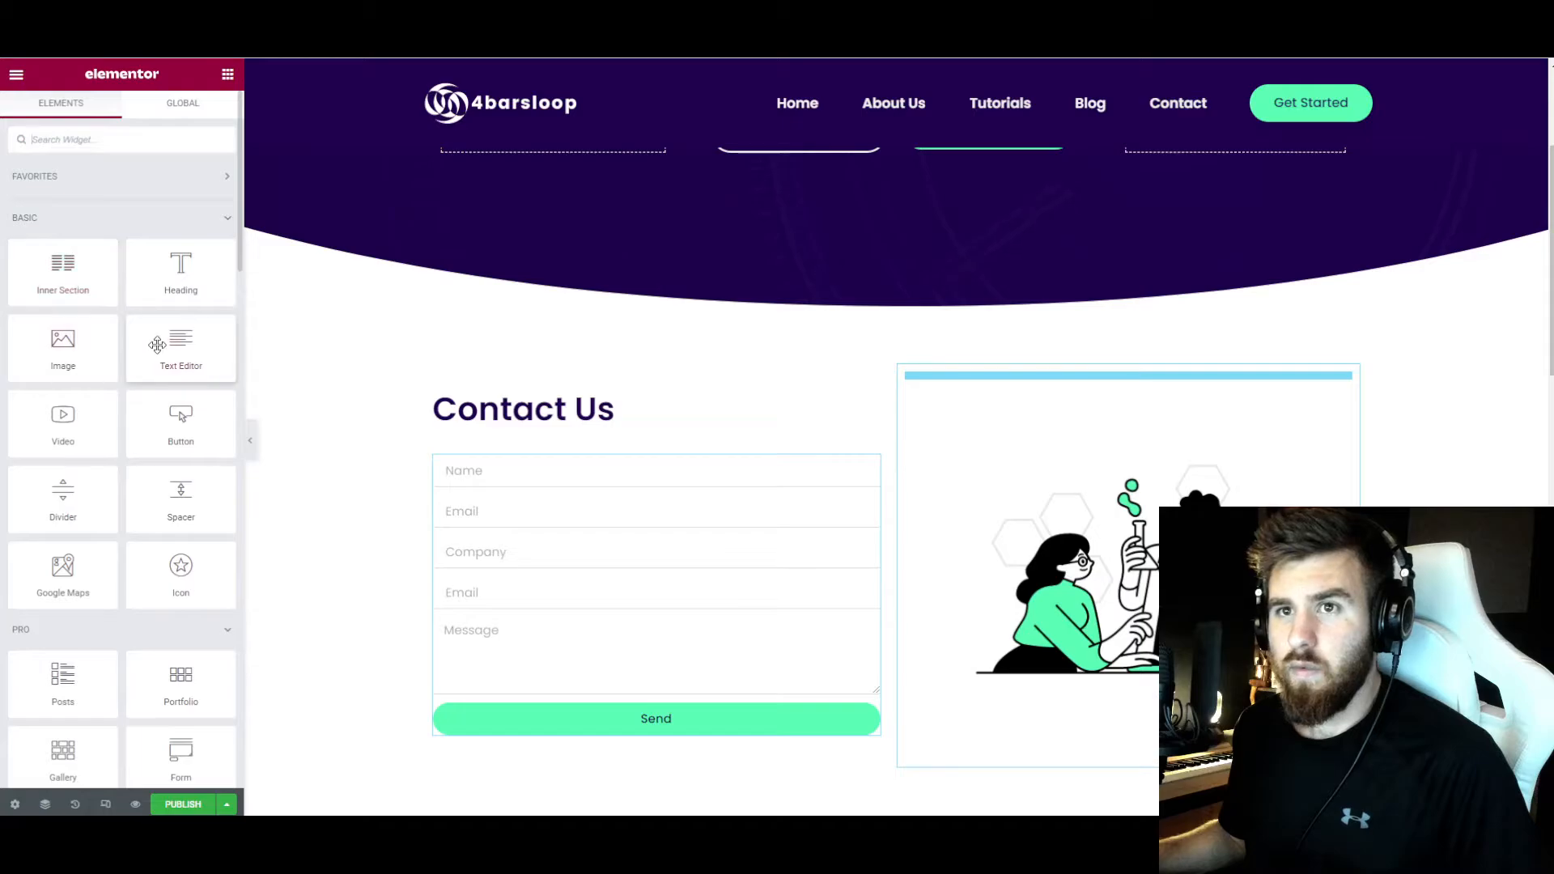
pyautogui.moveTo(180, 344); pyautogui.dragTo(476, 434)
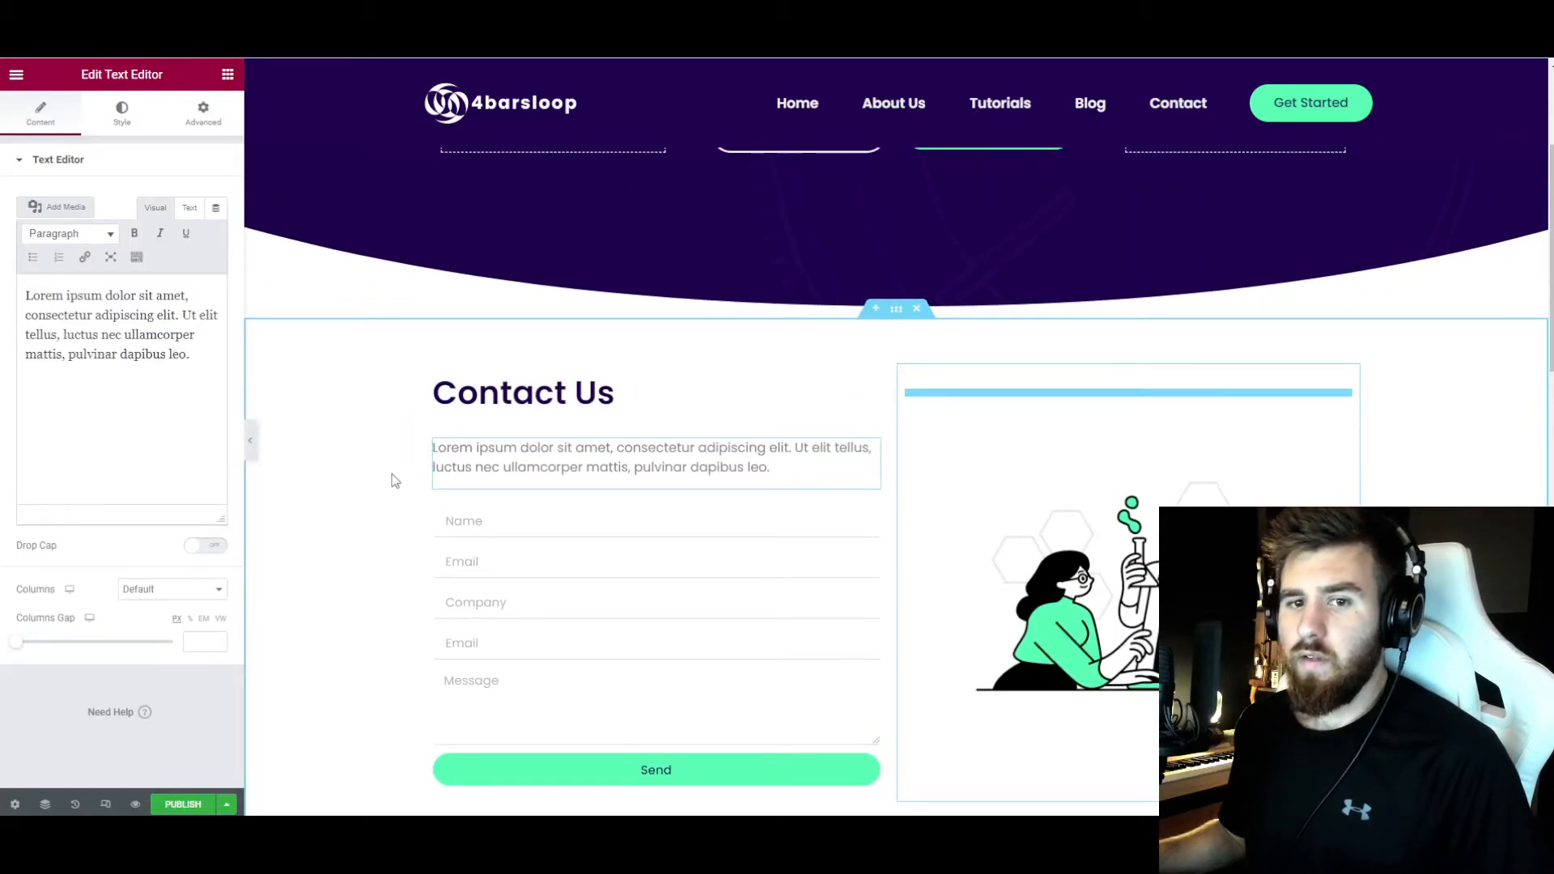
# - Replace the scientists illustration beside the form with the one of a person at a laptop surrounded by portrait tiles
pyautogui.scroll(3, 555, 591)
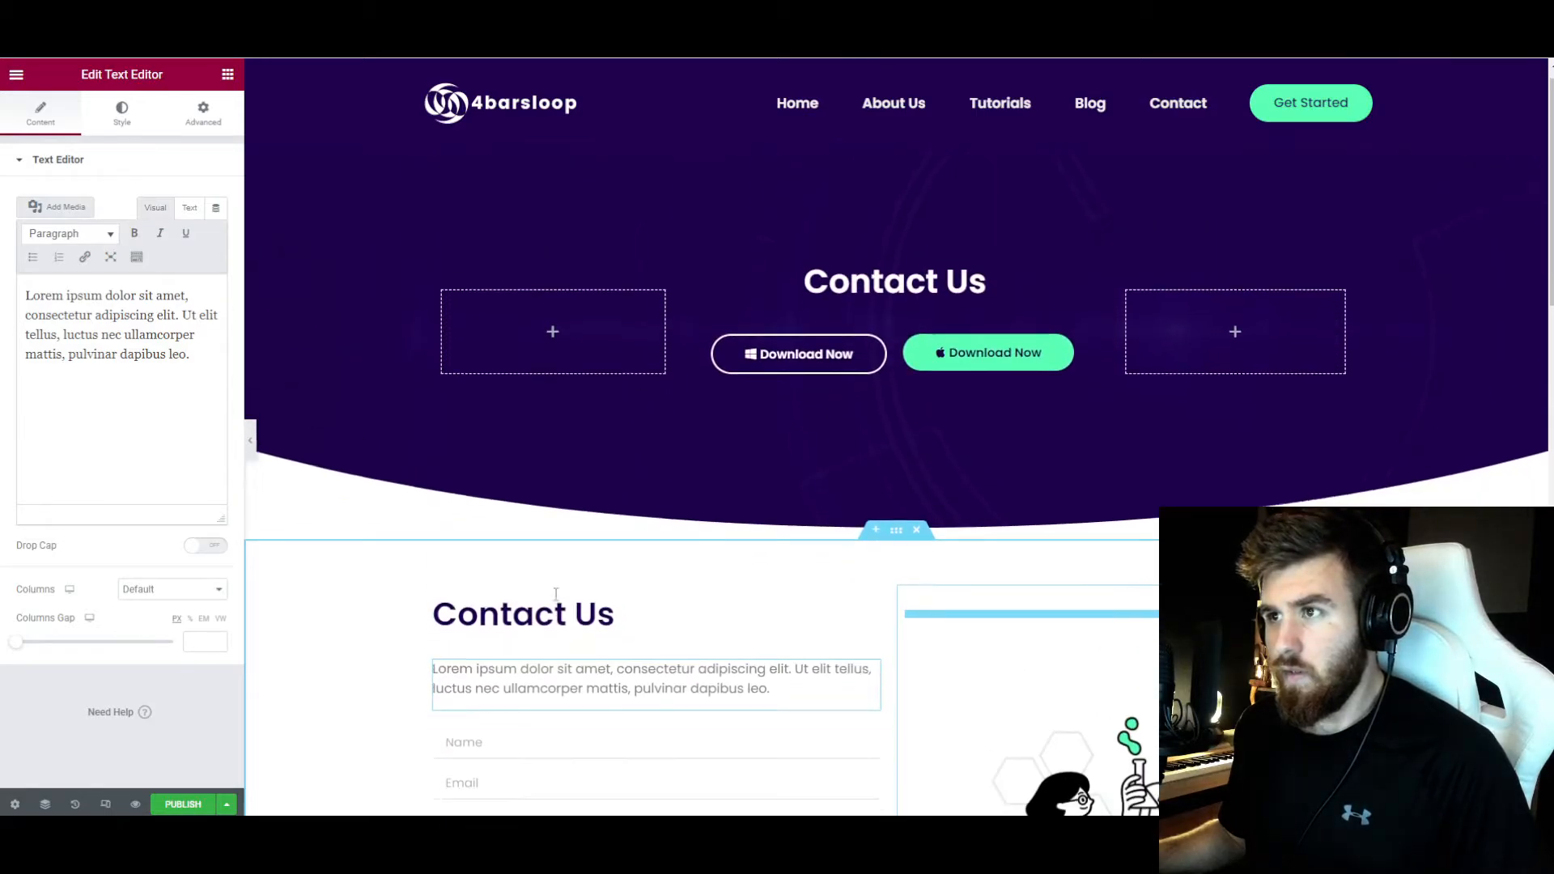
pyautogui.scroll(-4, 555, 595)
pyautogui.scroll(1, 555, 595)
pyautogui.click(1028, 573)
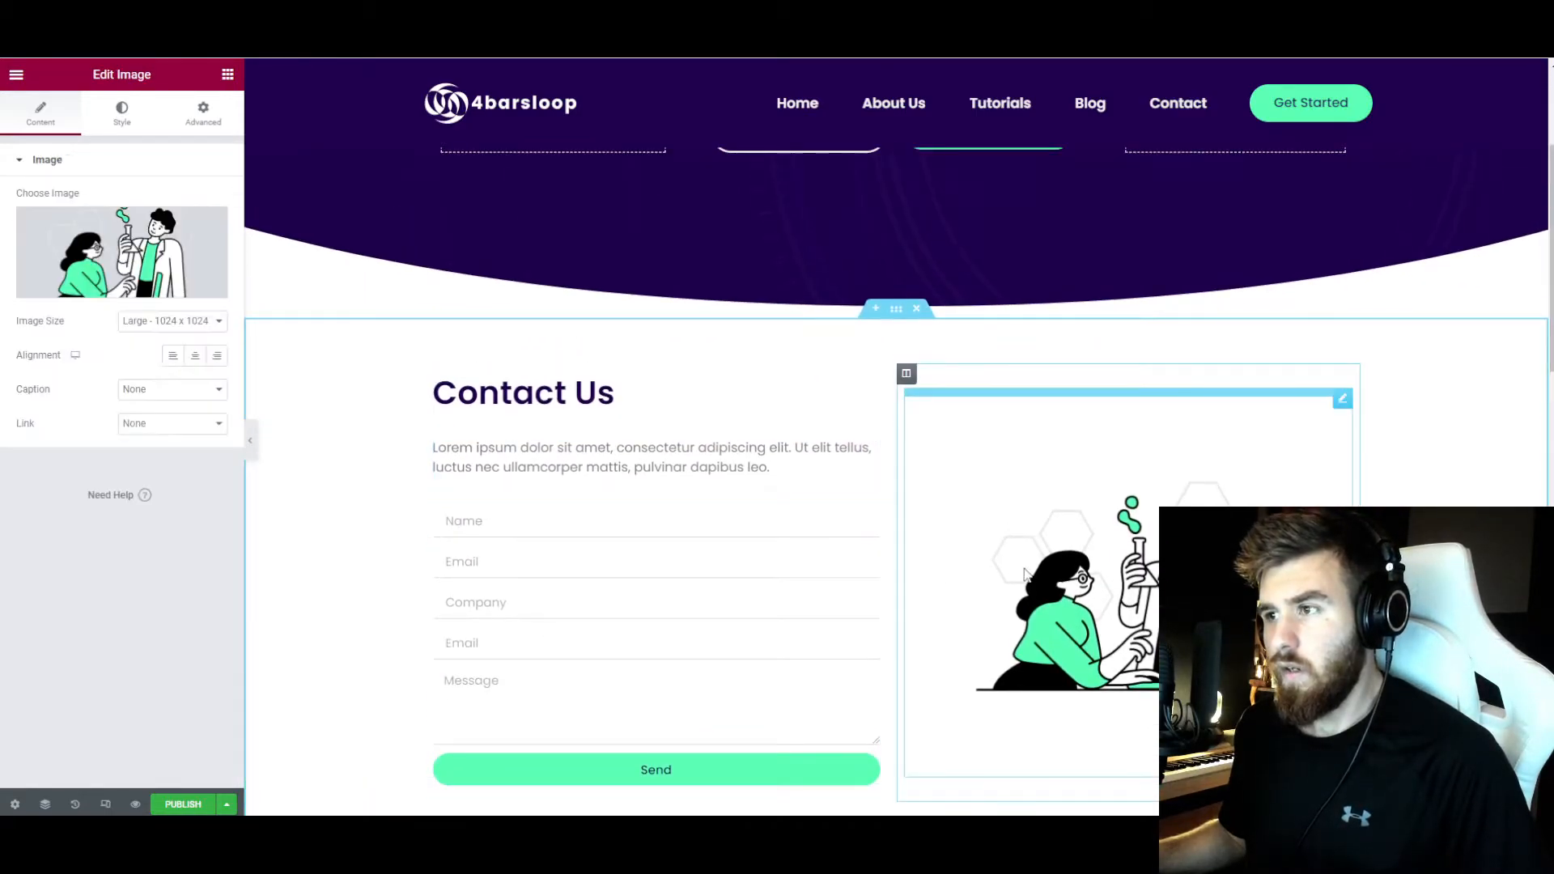
pyautogui.click(146, 309)
pyautogui.scroll(-1, 544, 365)
pyautogui.scroll(1, 544, 365)
pyautogui.click(1212, 275)
pyautogui.click(1485, 771)
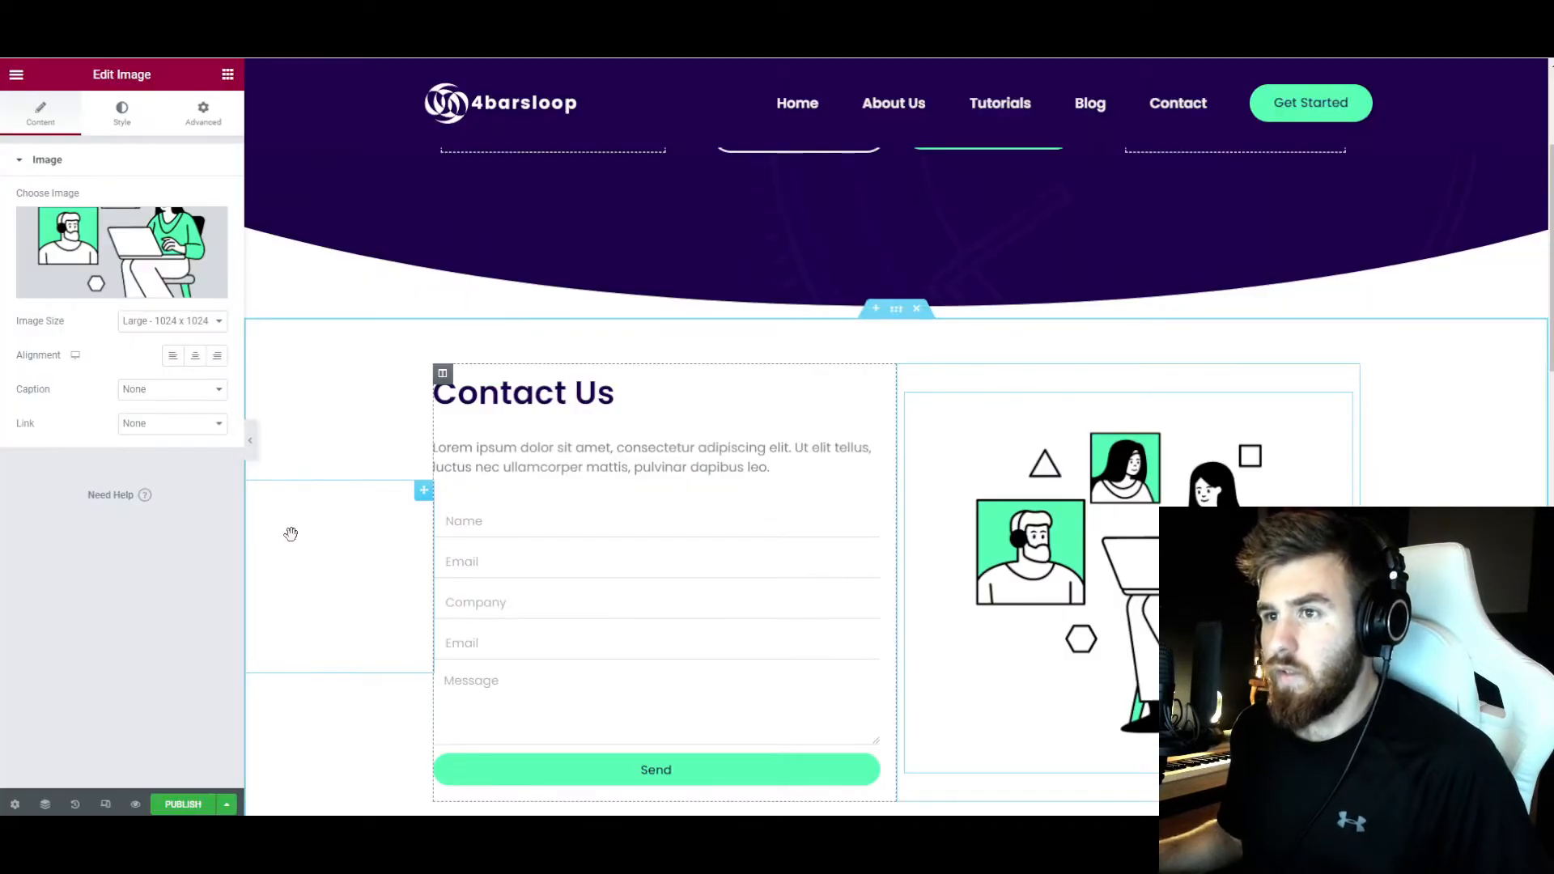
# - Publish the Contact page and look over its hero and form sections
pyautogui.scroll(2, 764, 598)
pyautogui.scroll(-1, 762, 596)
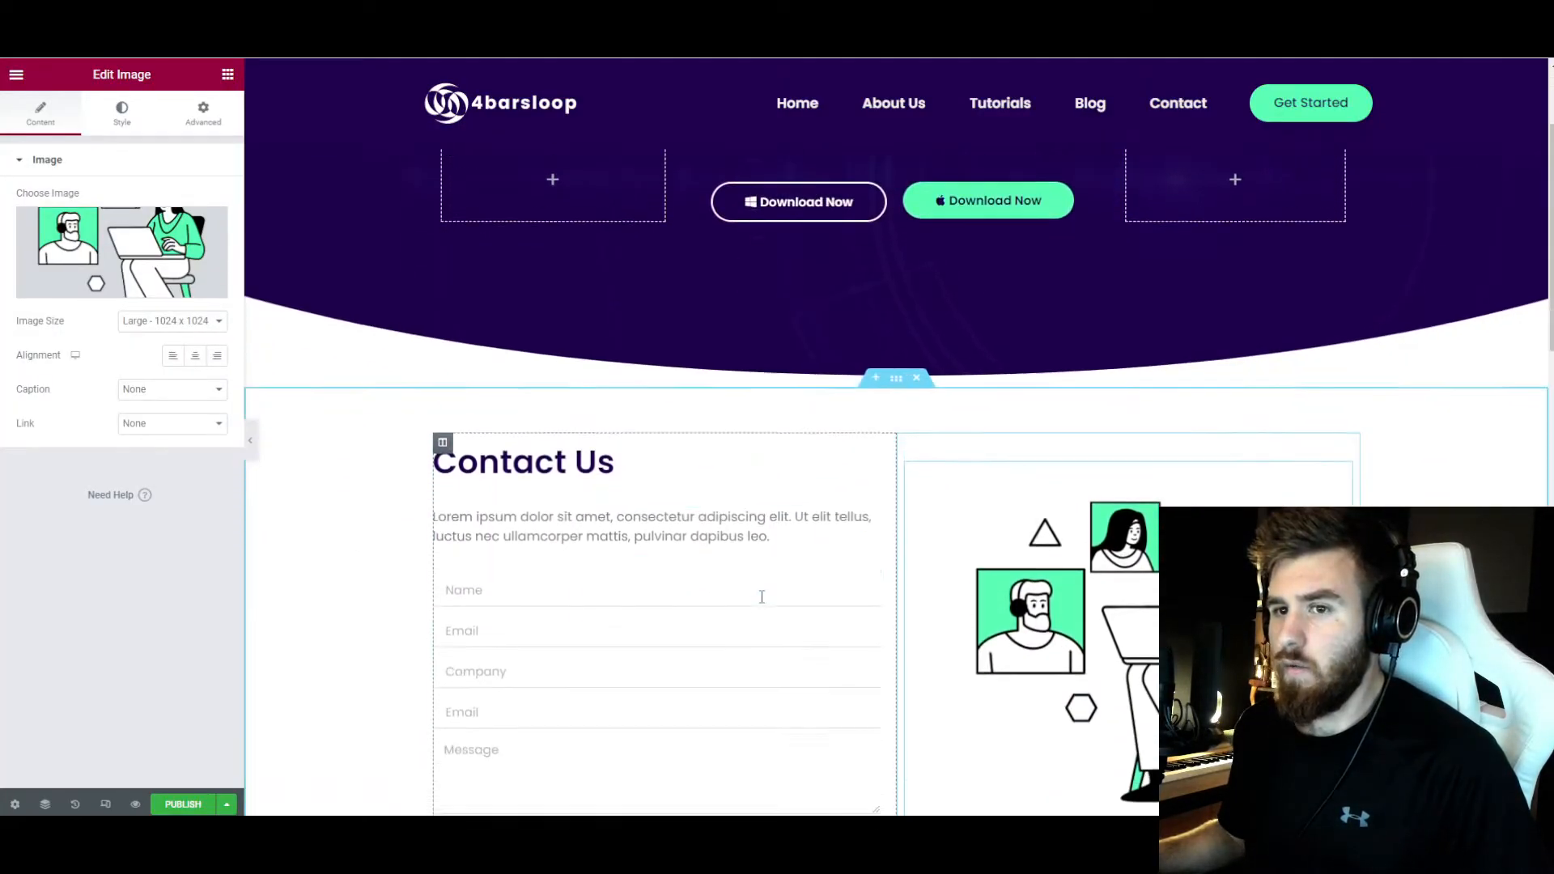
pyautogui.scroll(-1, 761, 596)
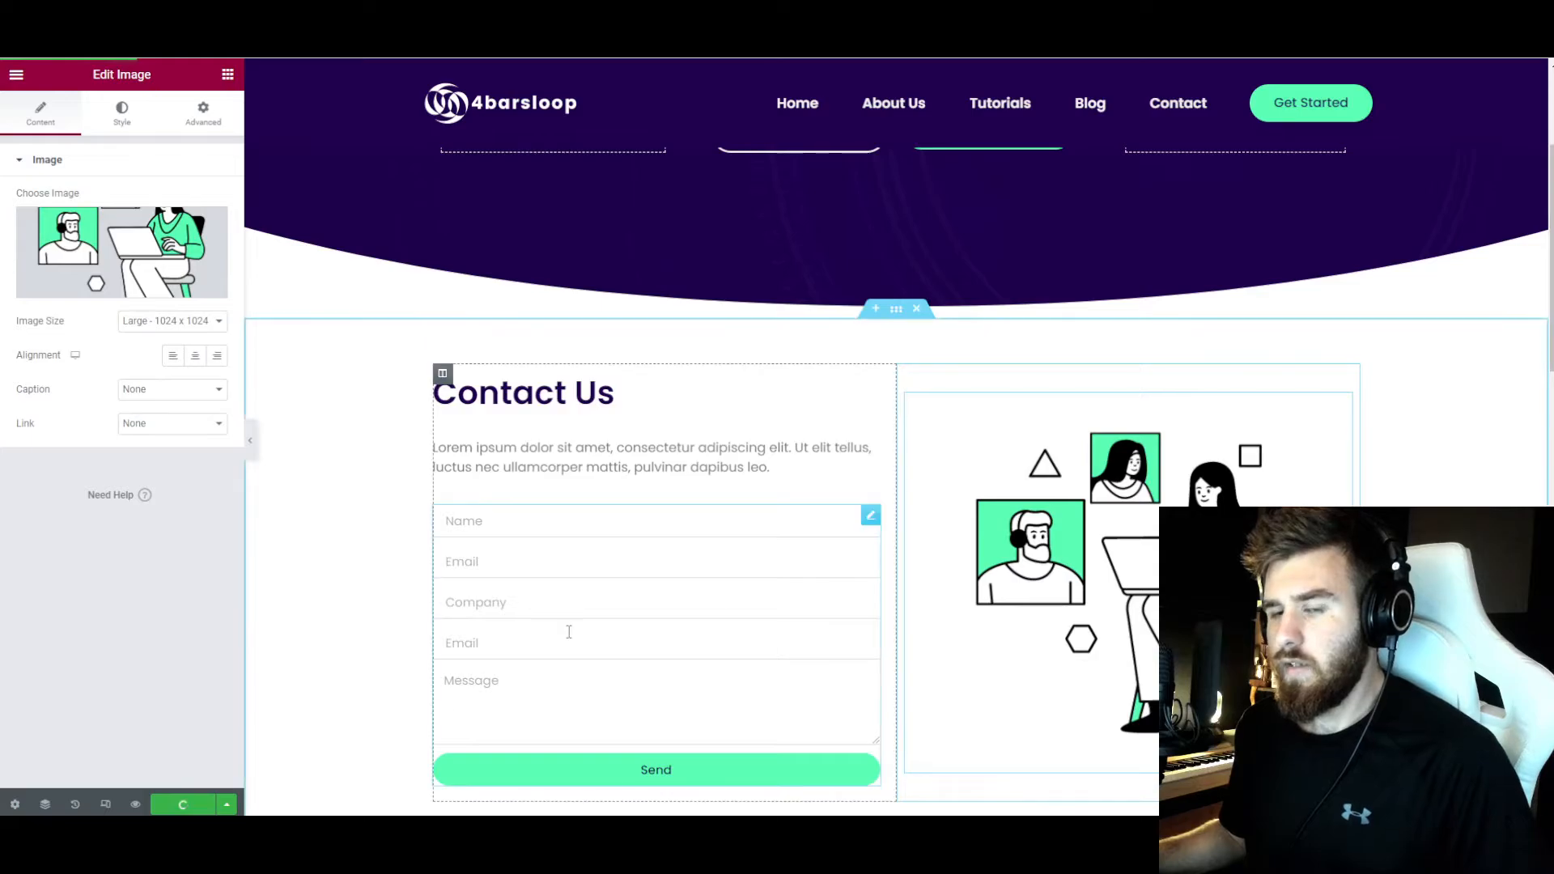
pyautogui.scroll(3, 753, 492)
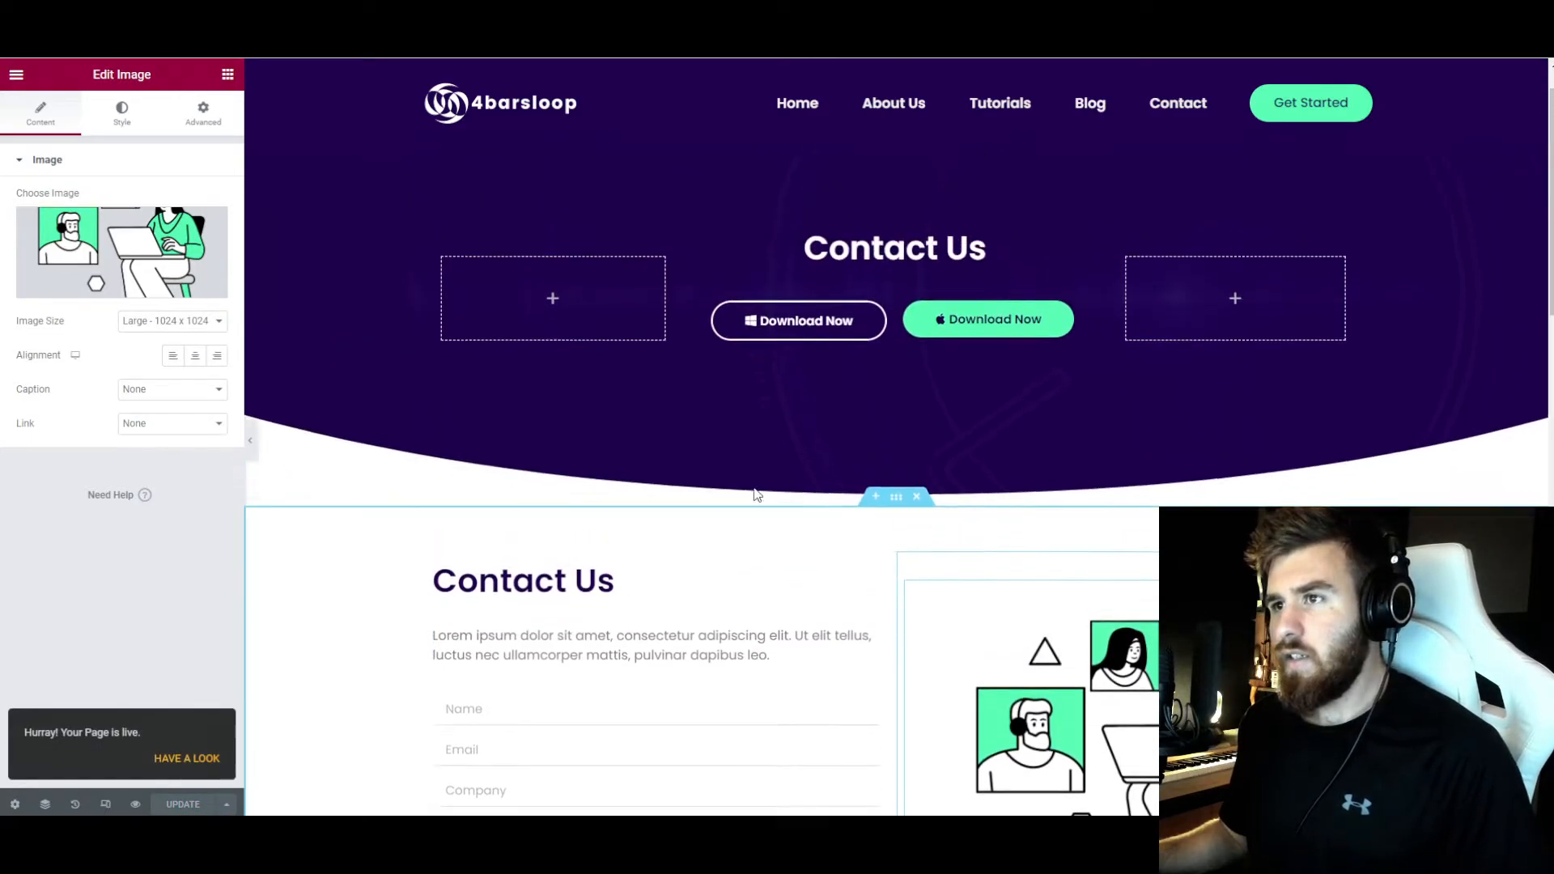
pyautogui.scroll(-2, 770, 573)
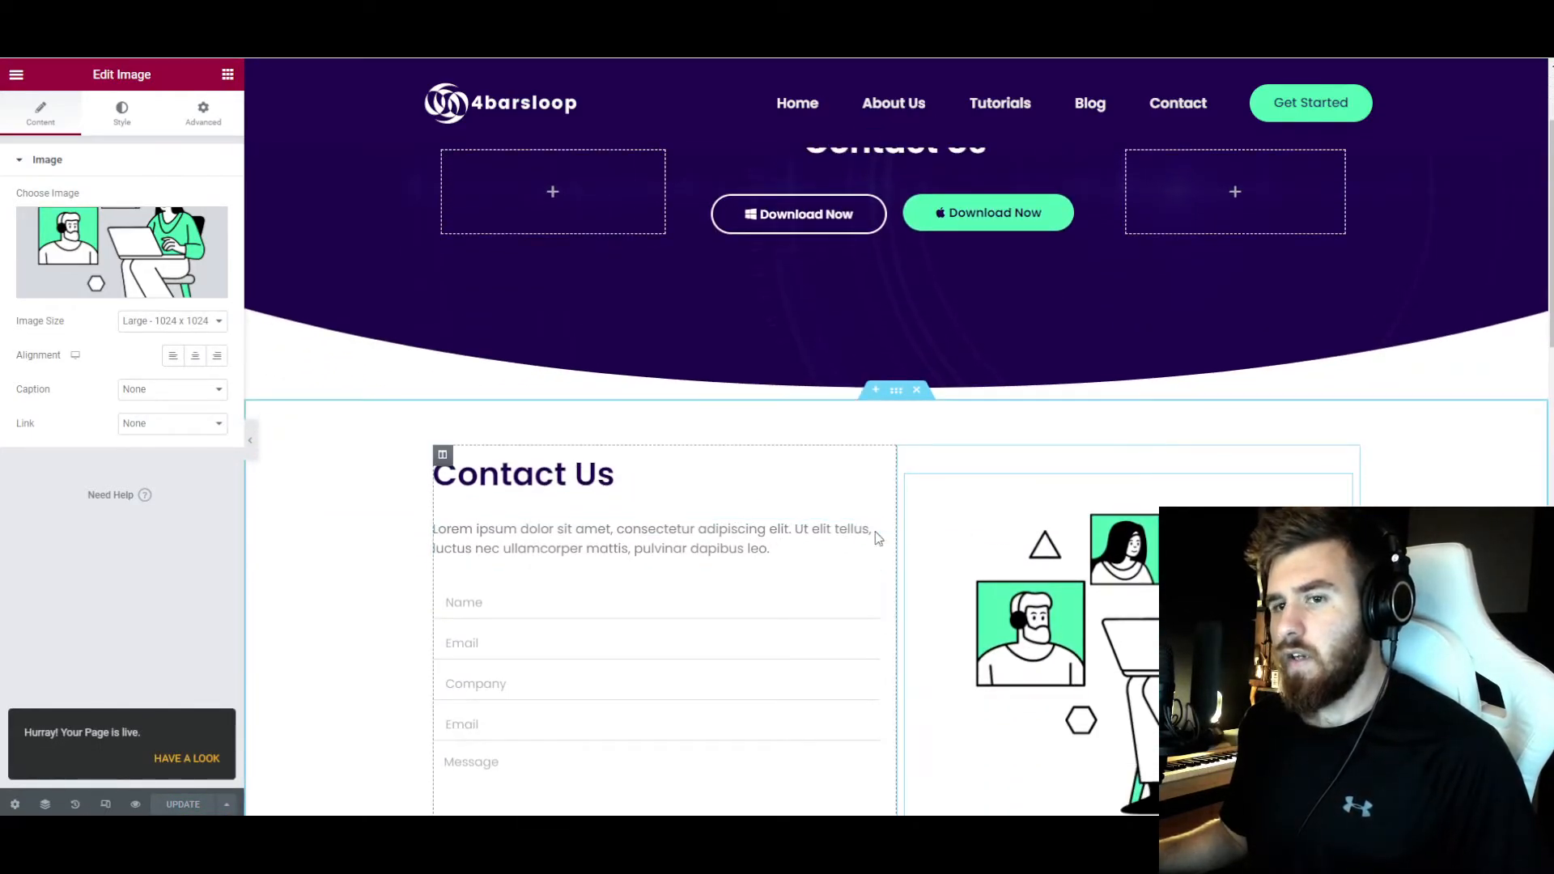
pyautogui.scroll(2, 874, 537)
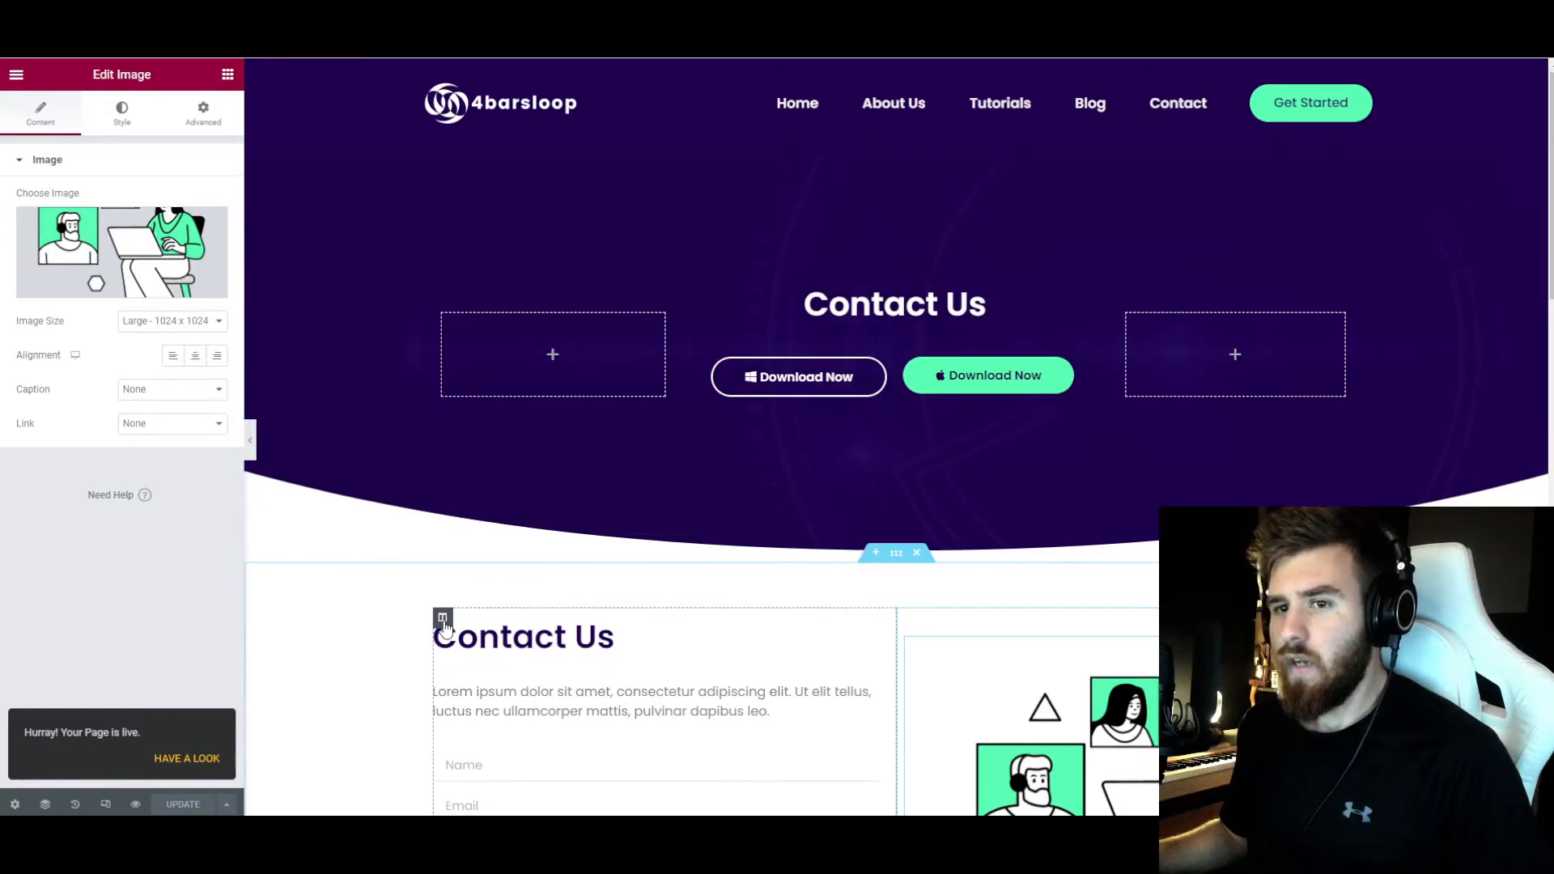
# - Leave the page editor and return to the WordPress dashboard's page list
pyautogui.click(110, 806)
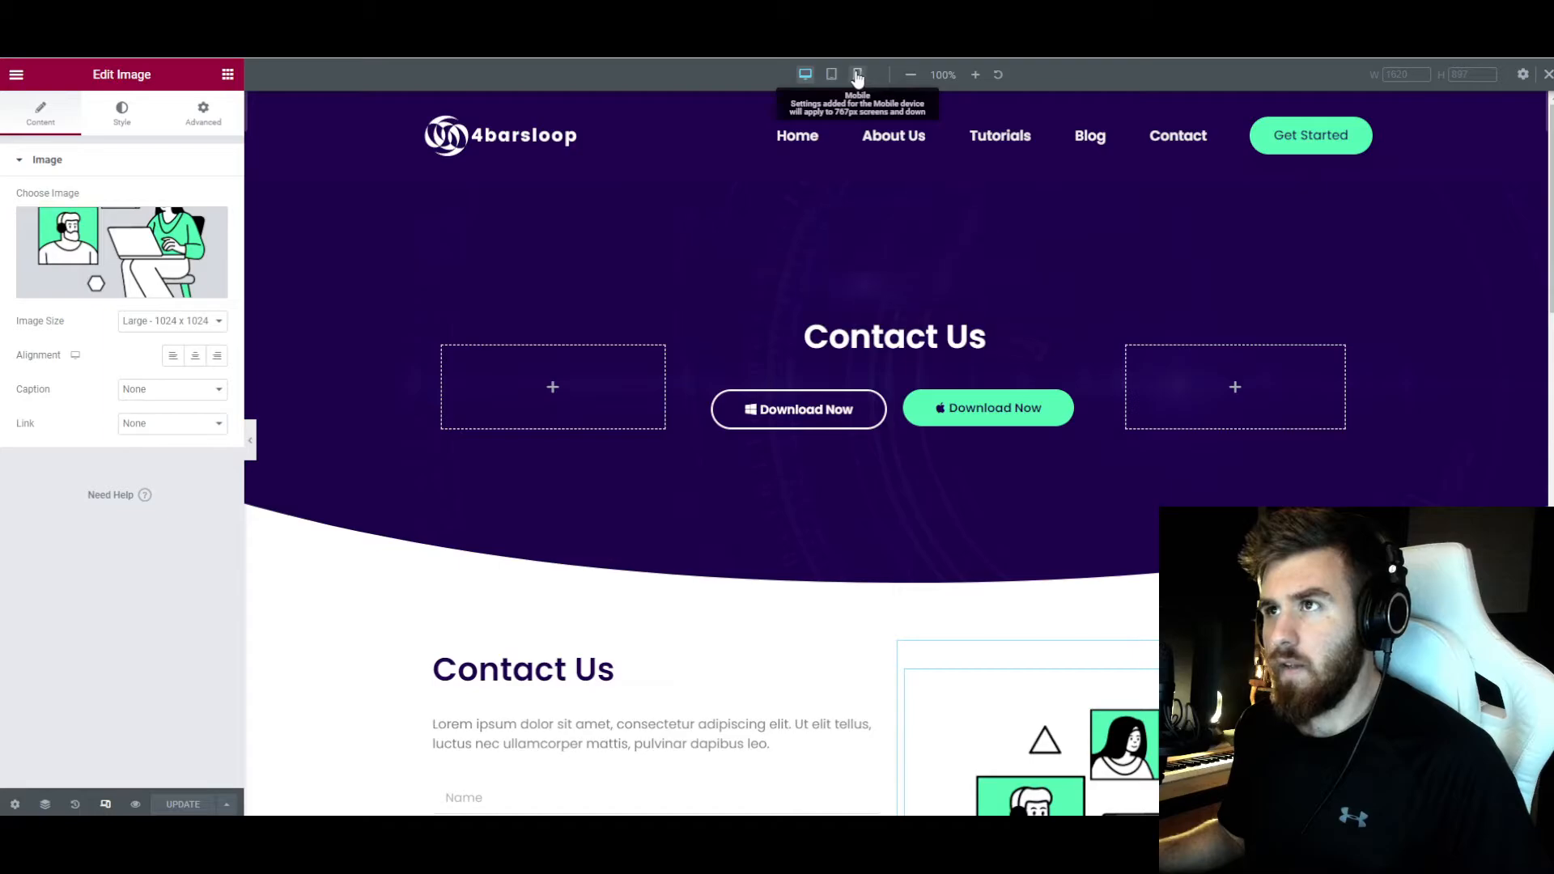
pyautogui.click(105, 803)
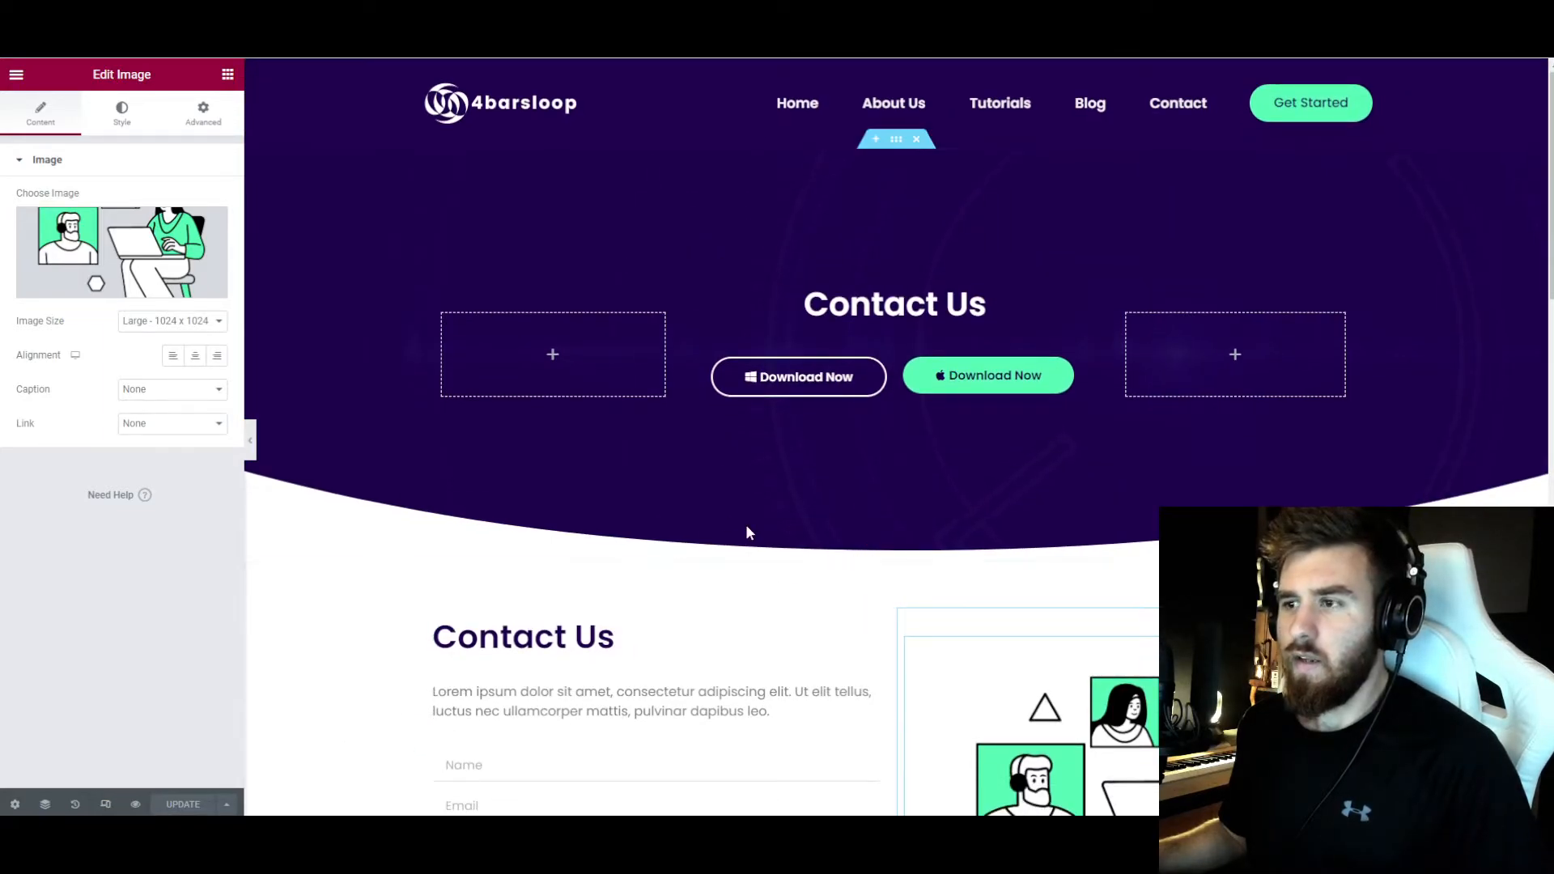
pyautogui.click(16, 75)
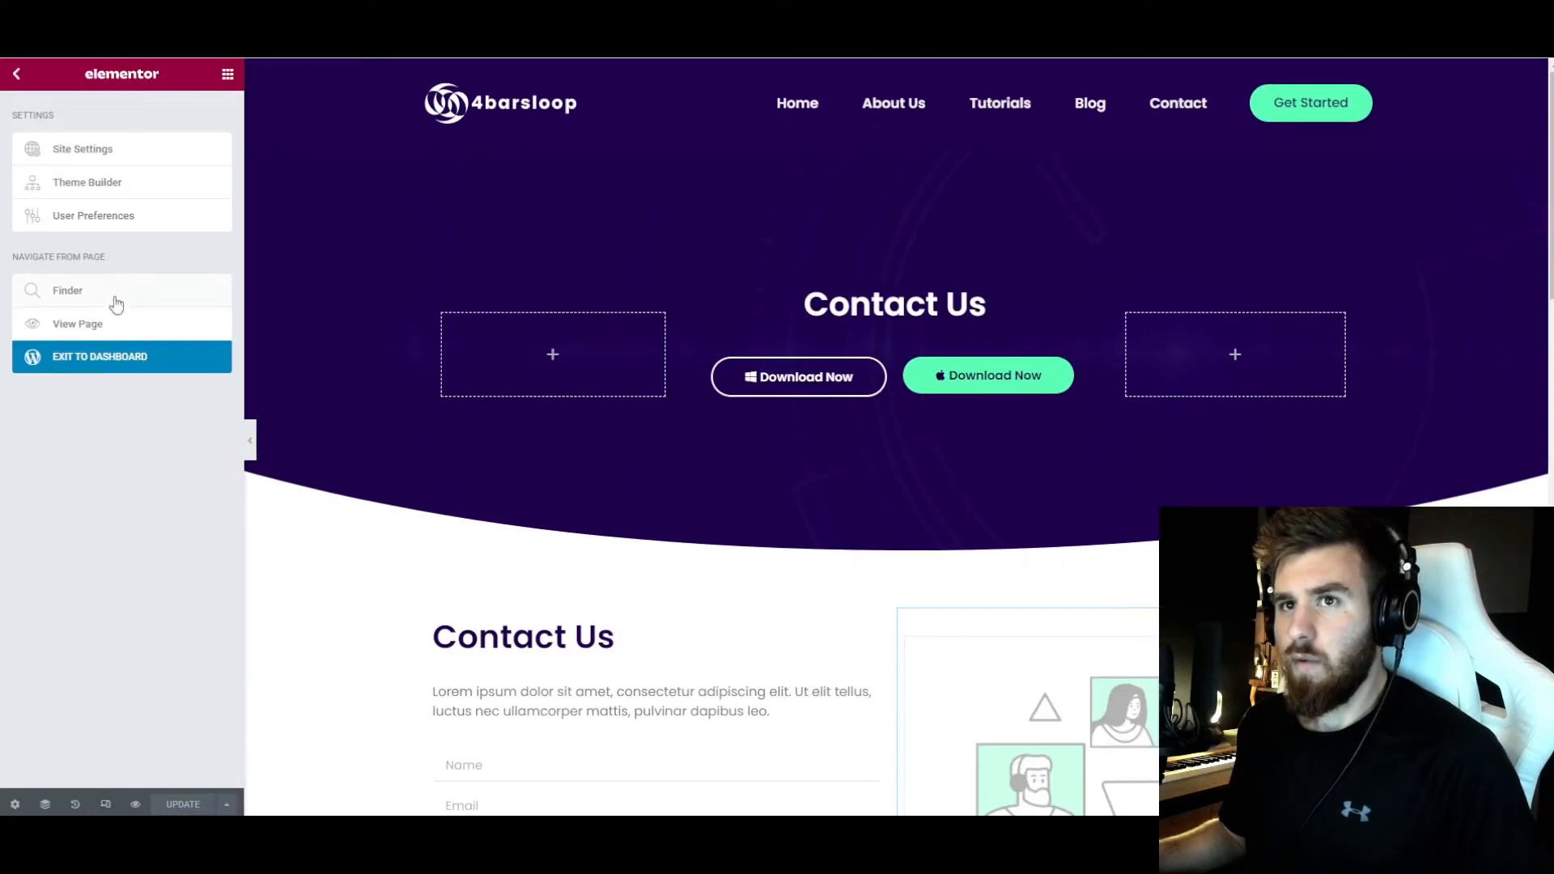
pyautogui.click(100, 356)
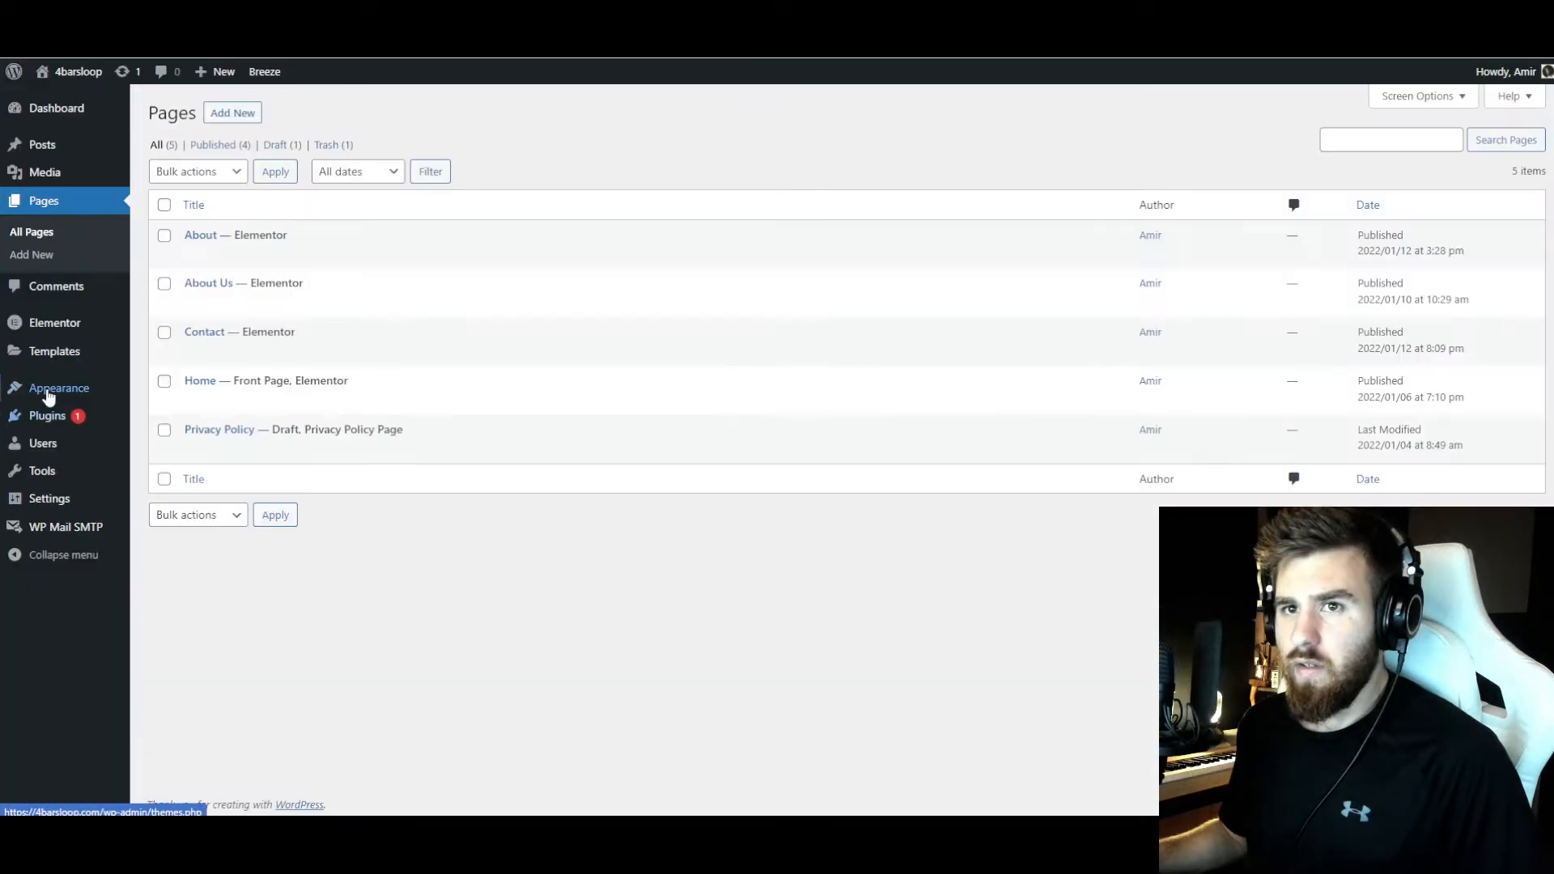
# - Replace the Contact custom link in the site menu with the Contact page and save the menu
pyautogui.moveTo(49, 394)
pyautogui.click(166, 436)
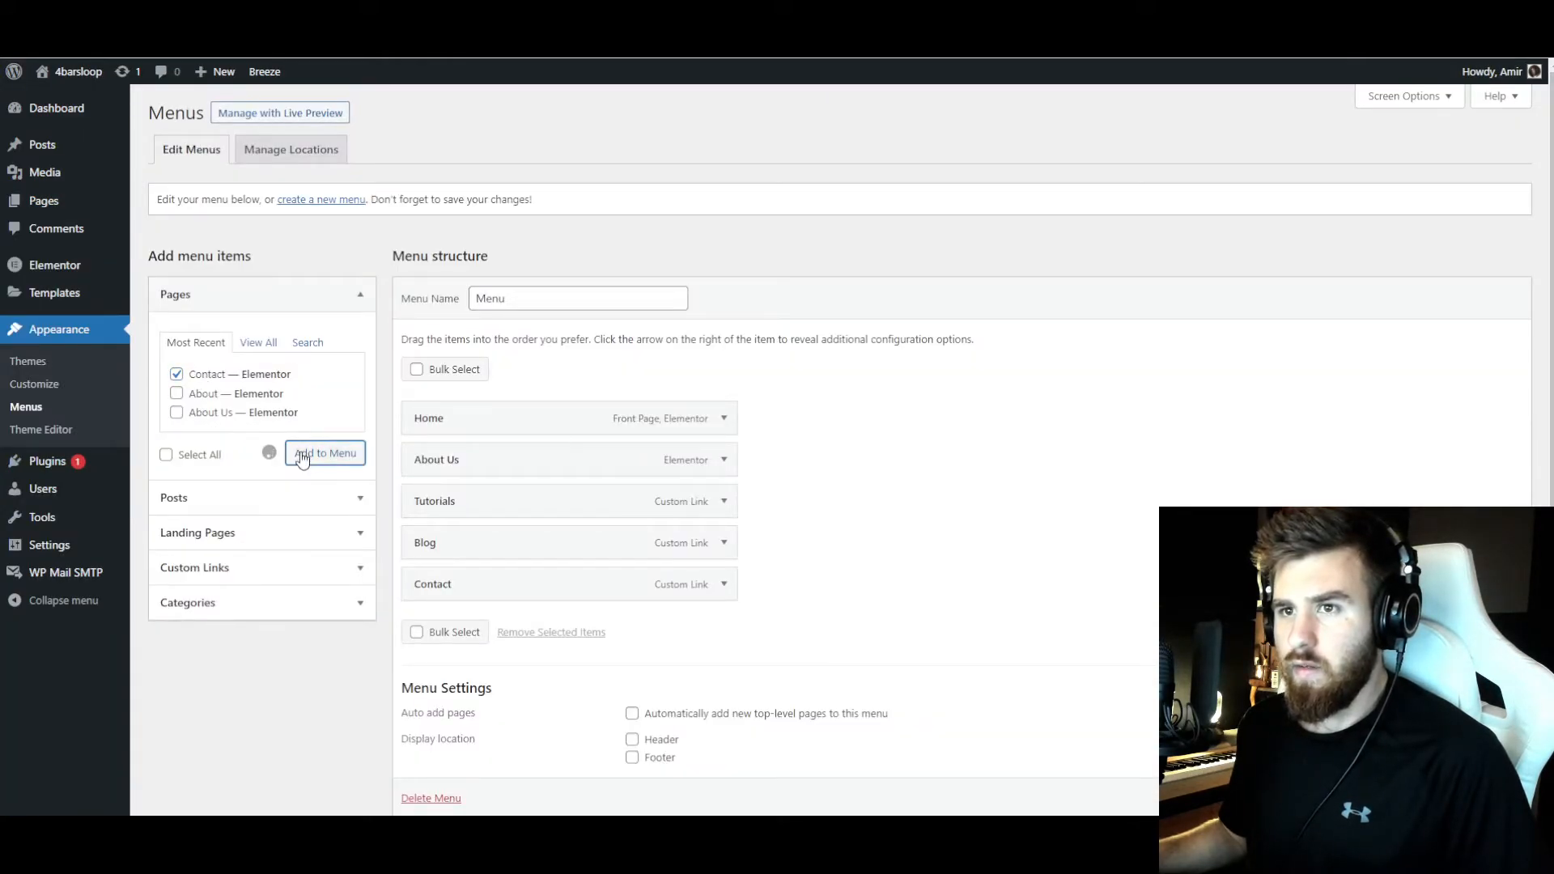
pyautogui.click(724, 584)
pyautogui.click(421, 739)
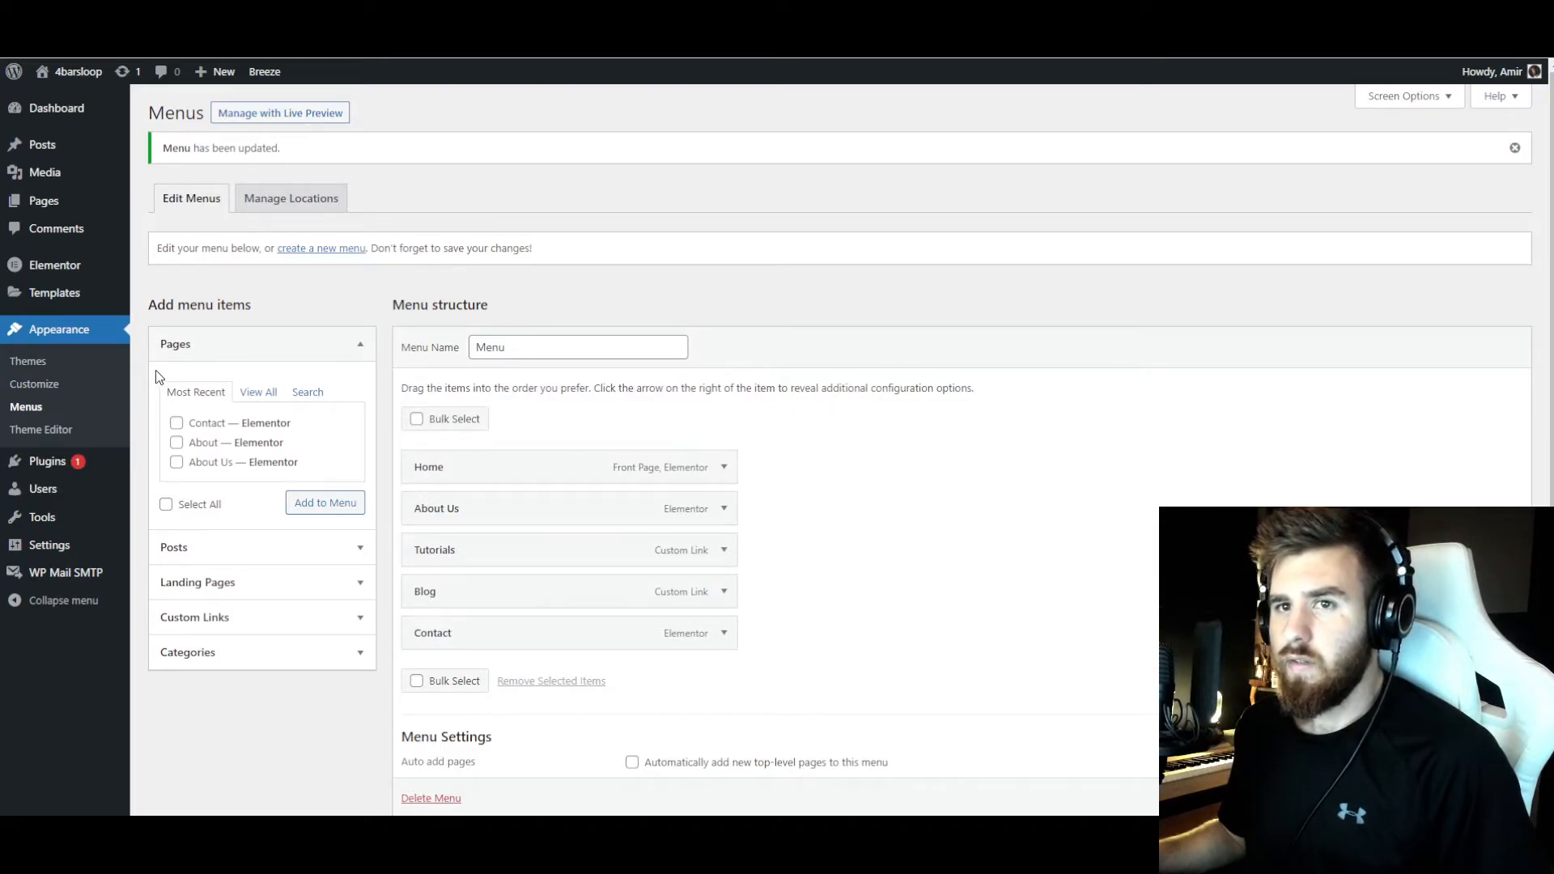
# - Open the Theme Builder in table view and show its Error 404 templates
pyautogui.moveTo(40, 475)
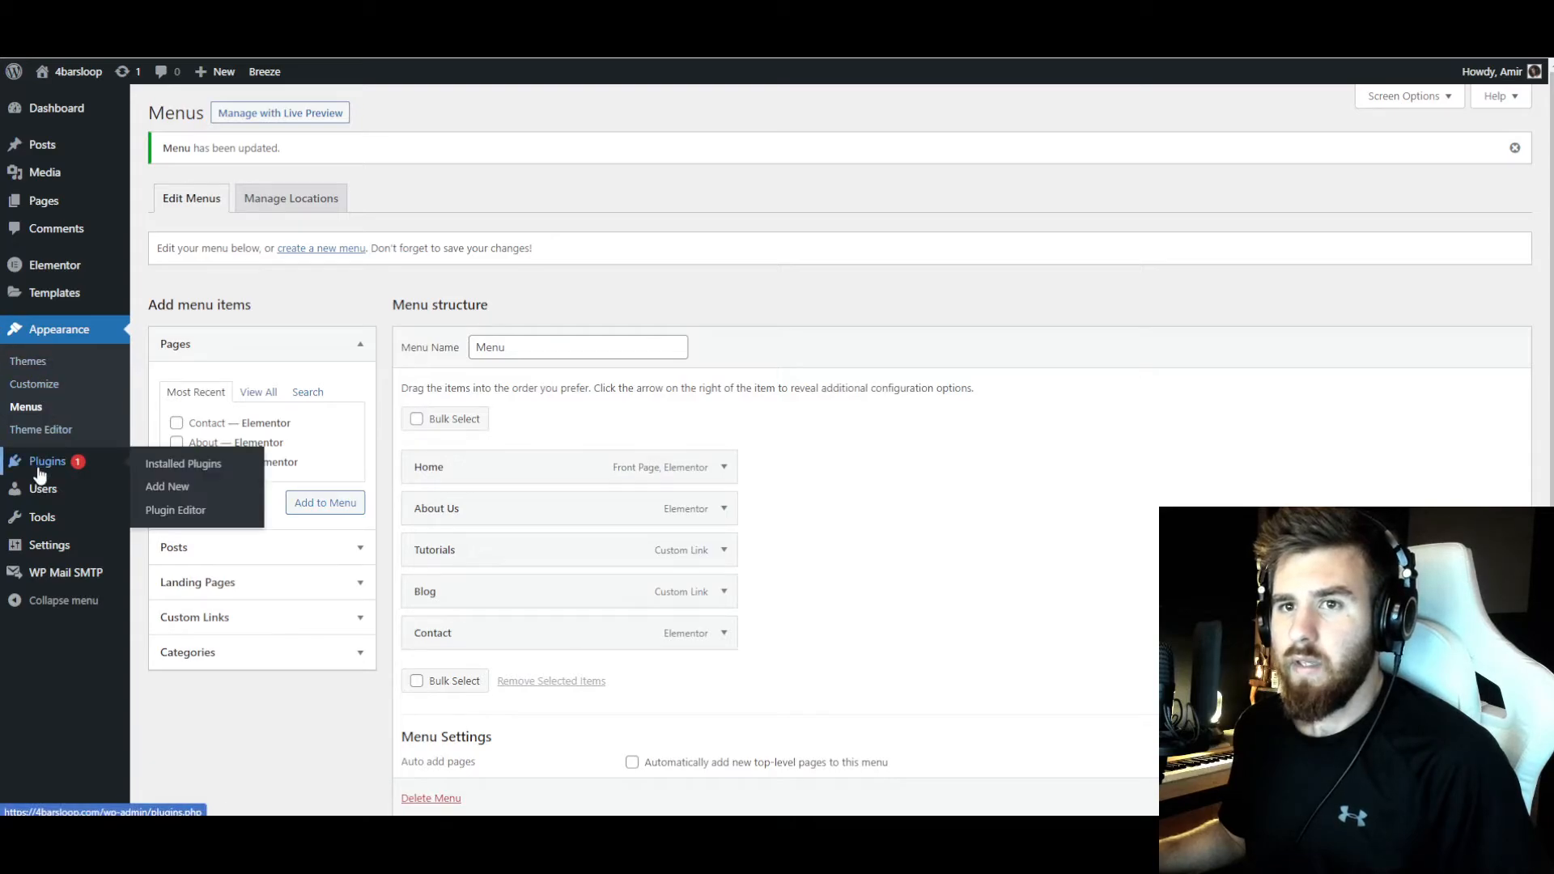
pyautogui.moveTo(64, 299)
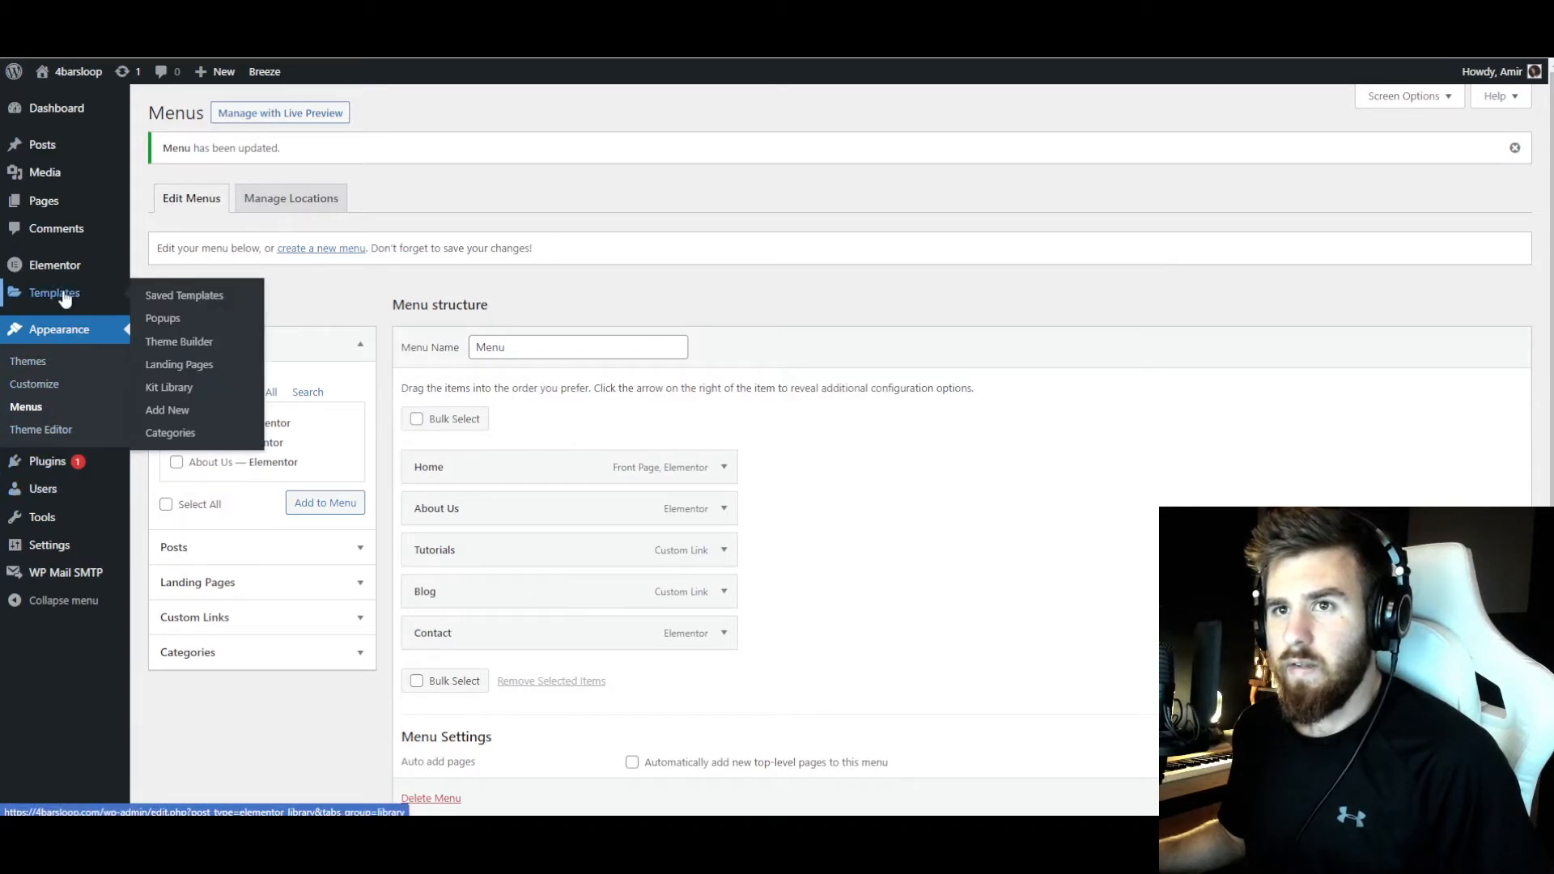
pyautogui.click(181, 345)
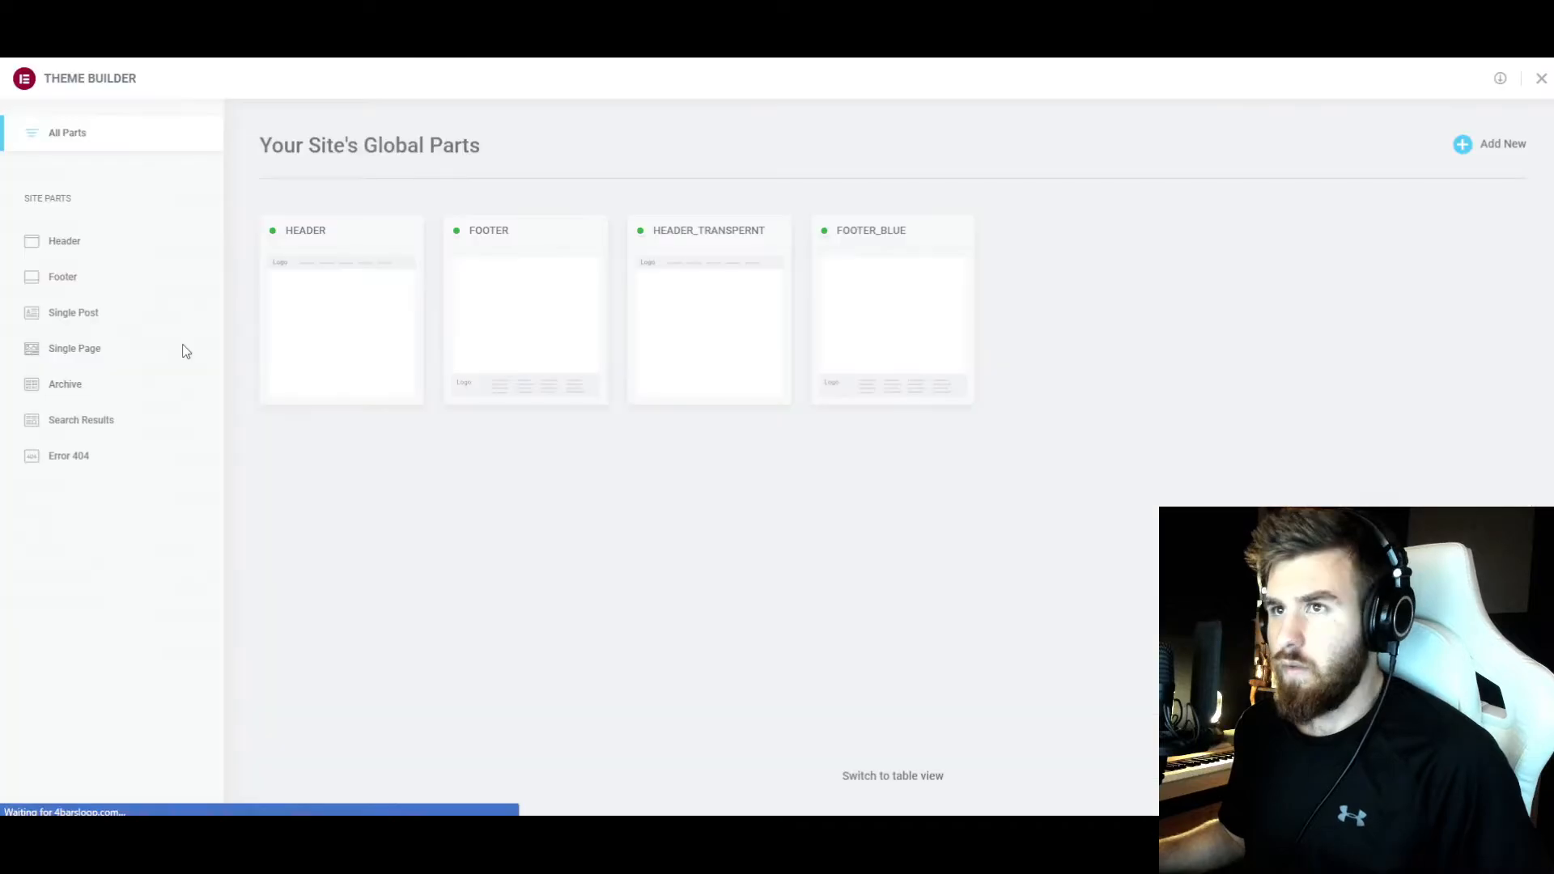
pyautogui.click(890, 776)
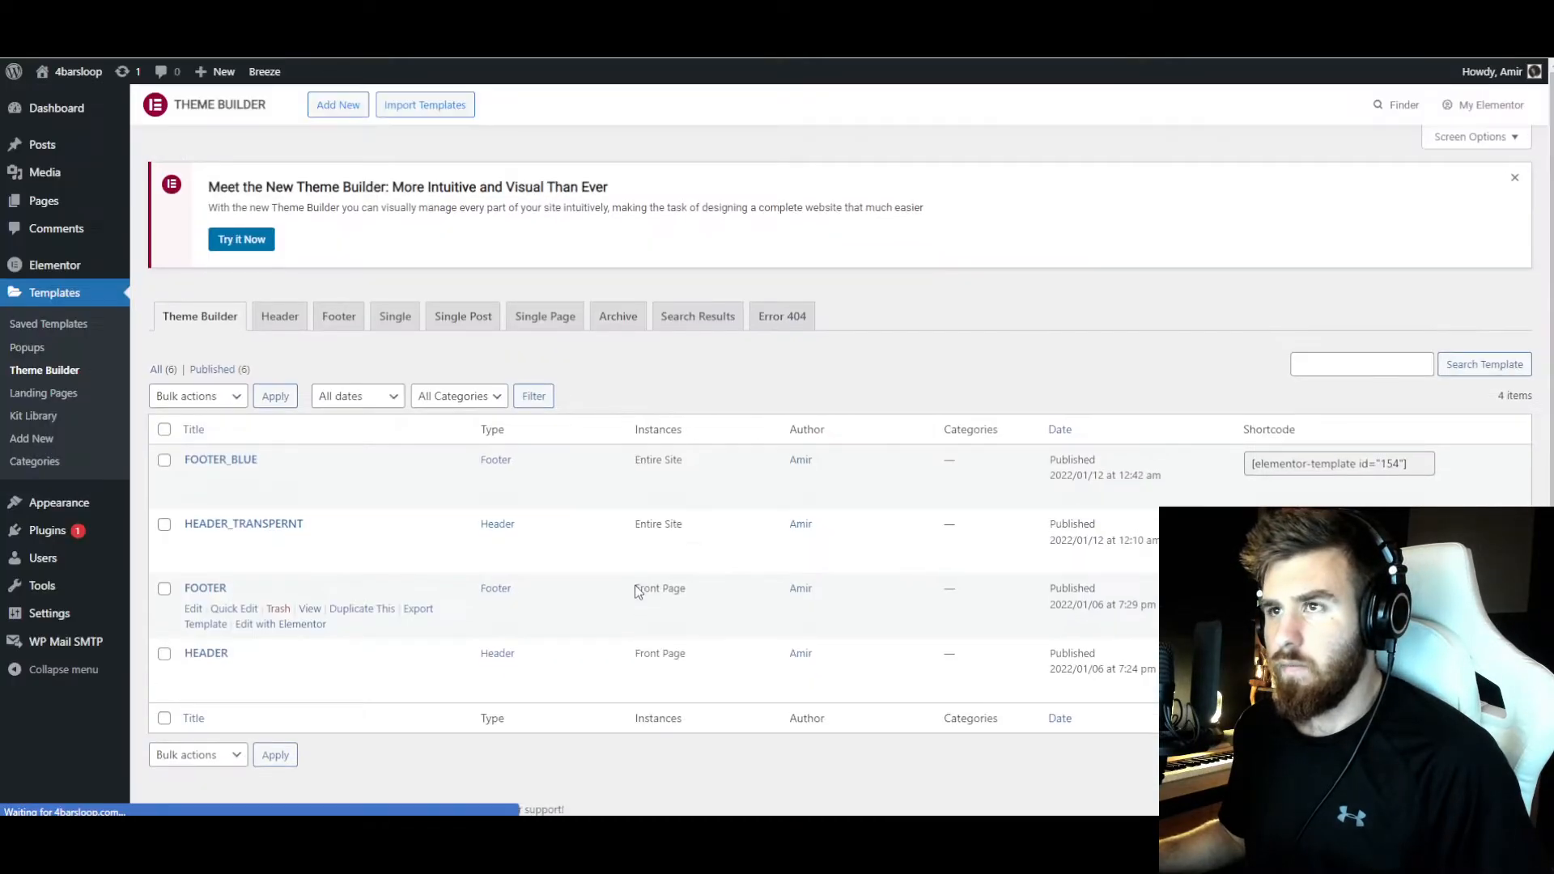
pyautogui.click(782, 316)
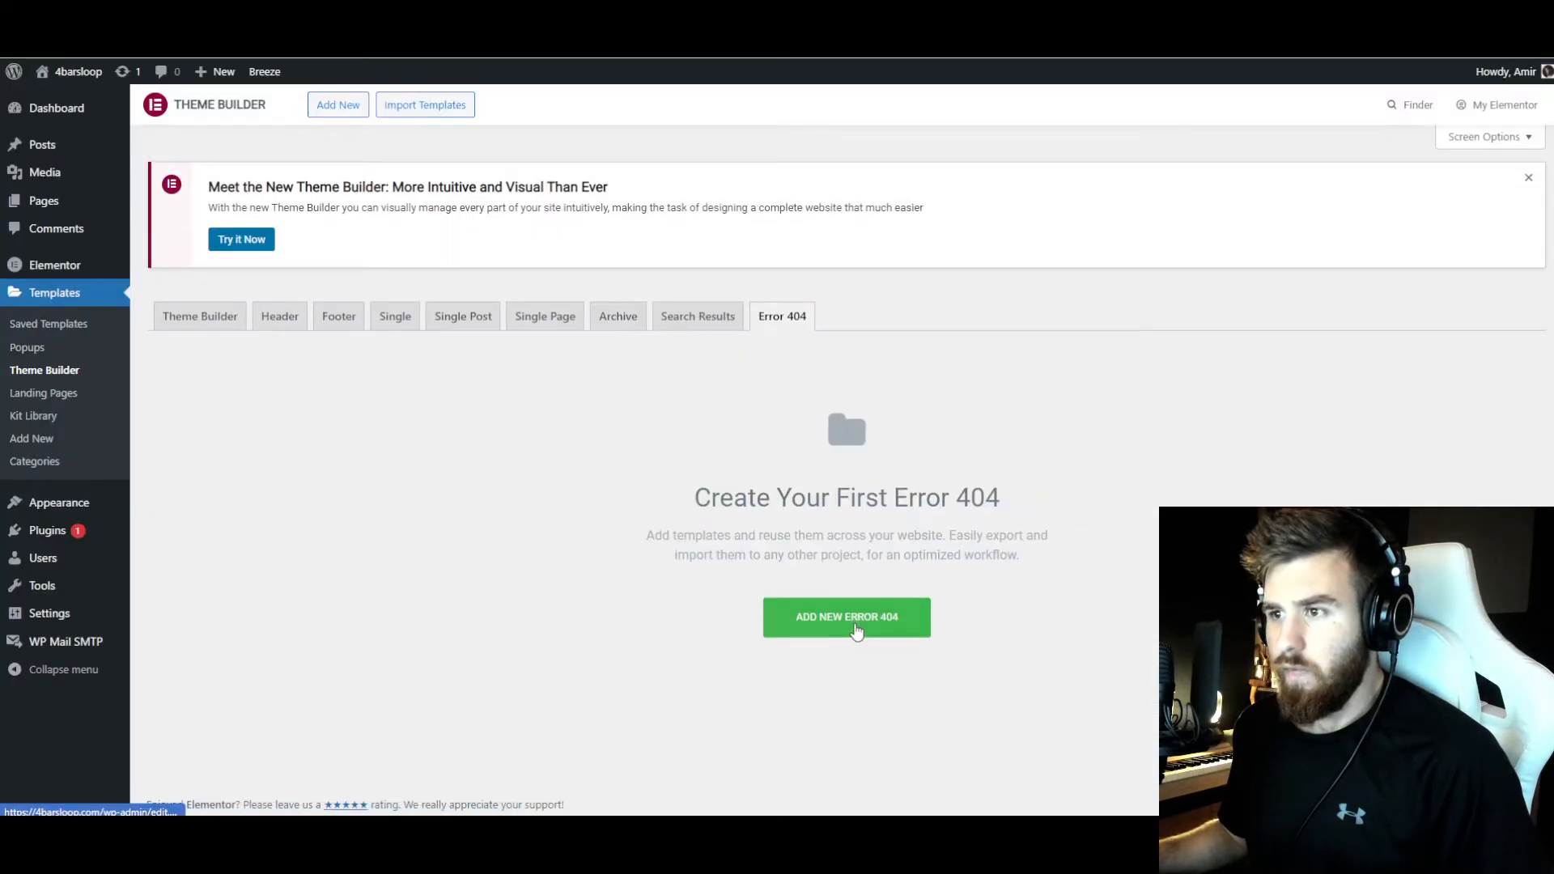
# - Create a new Error 404 template named "404"
pyautogui.click(843, 615)
pyautogui.click(882, 505)
pyautogui.write('404')
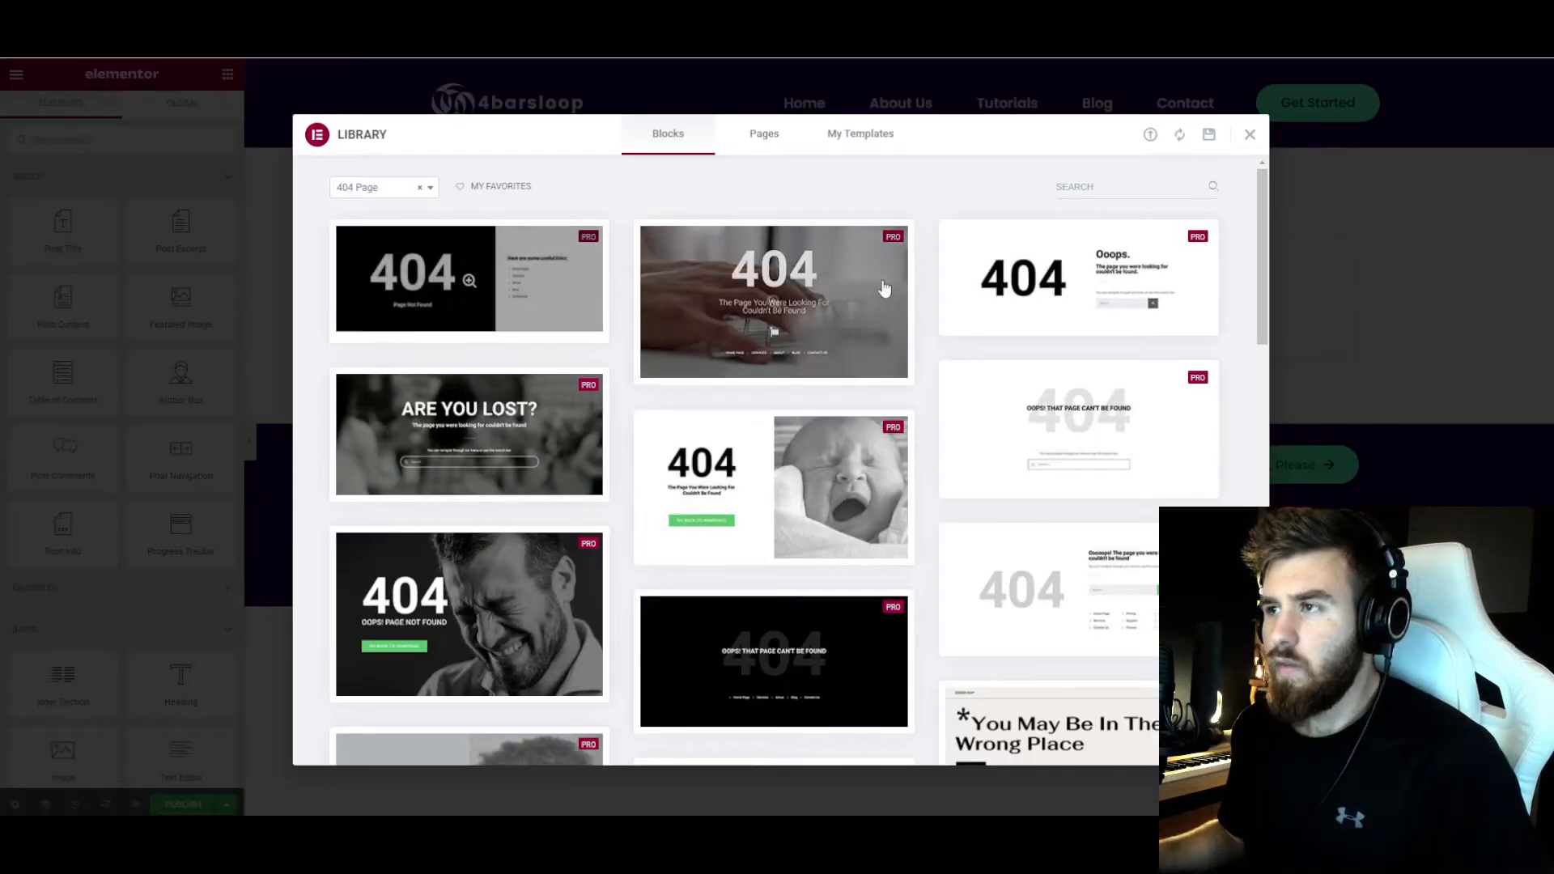
# - Insert the "Are You Lost?" 404 page block from the template library
pyautogui.scroll(-1, 1059, 368)
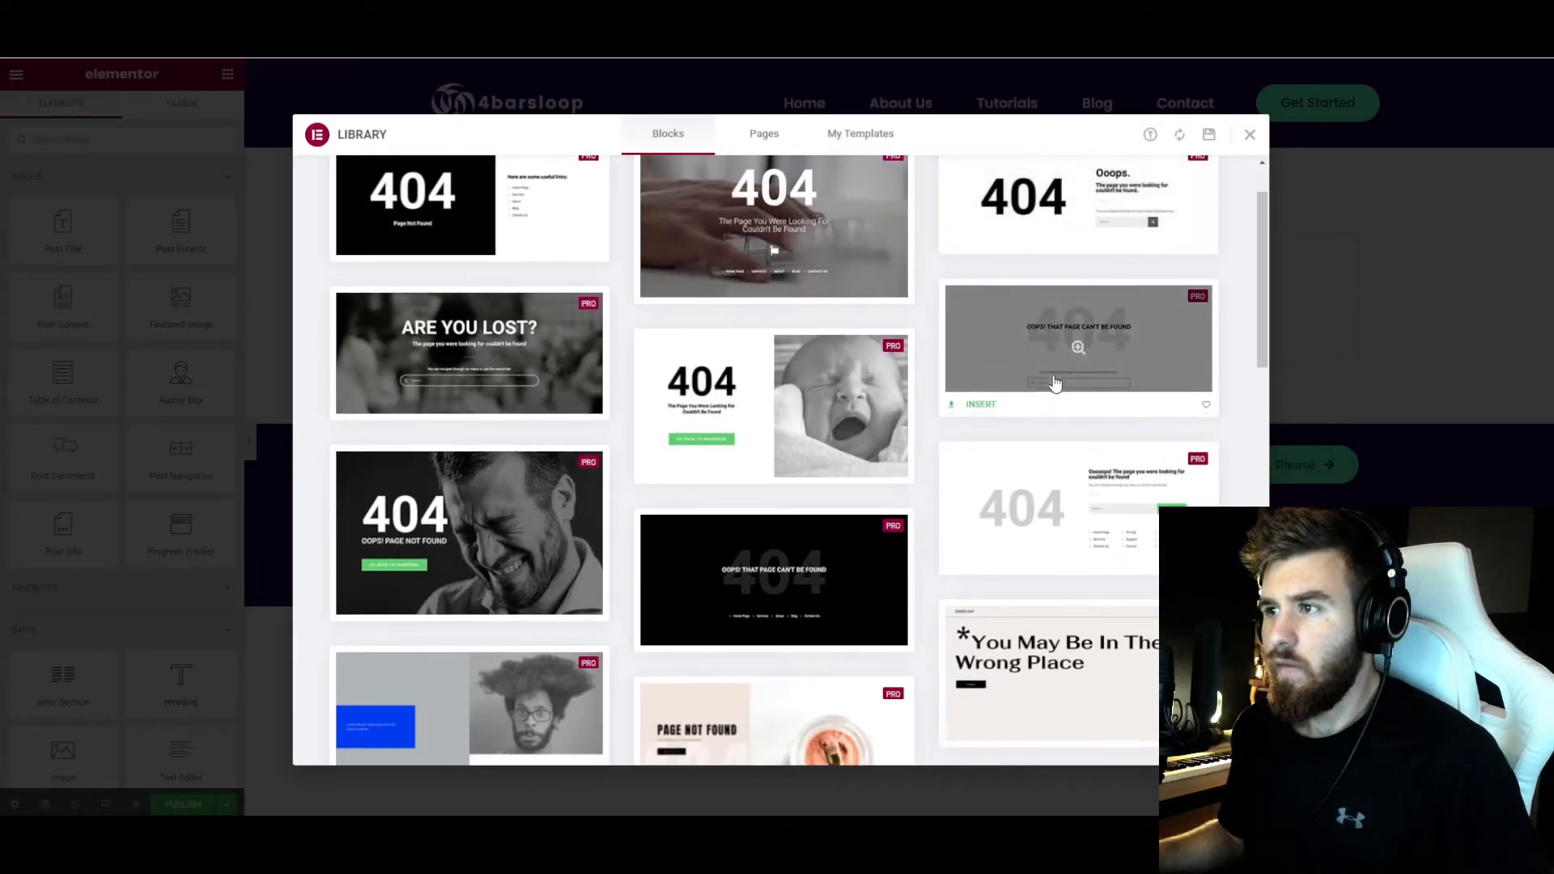
pyautogui.scroll(-1, 566, 360)
pyautogui.scroll(1, 368, 414)
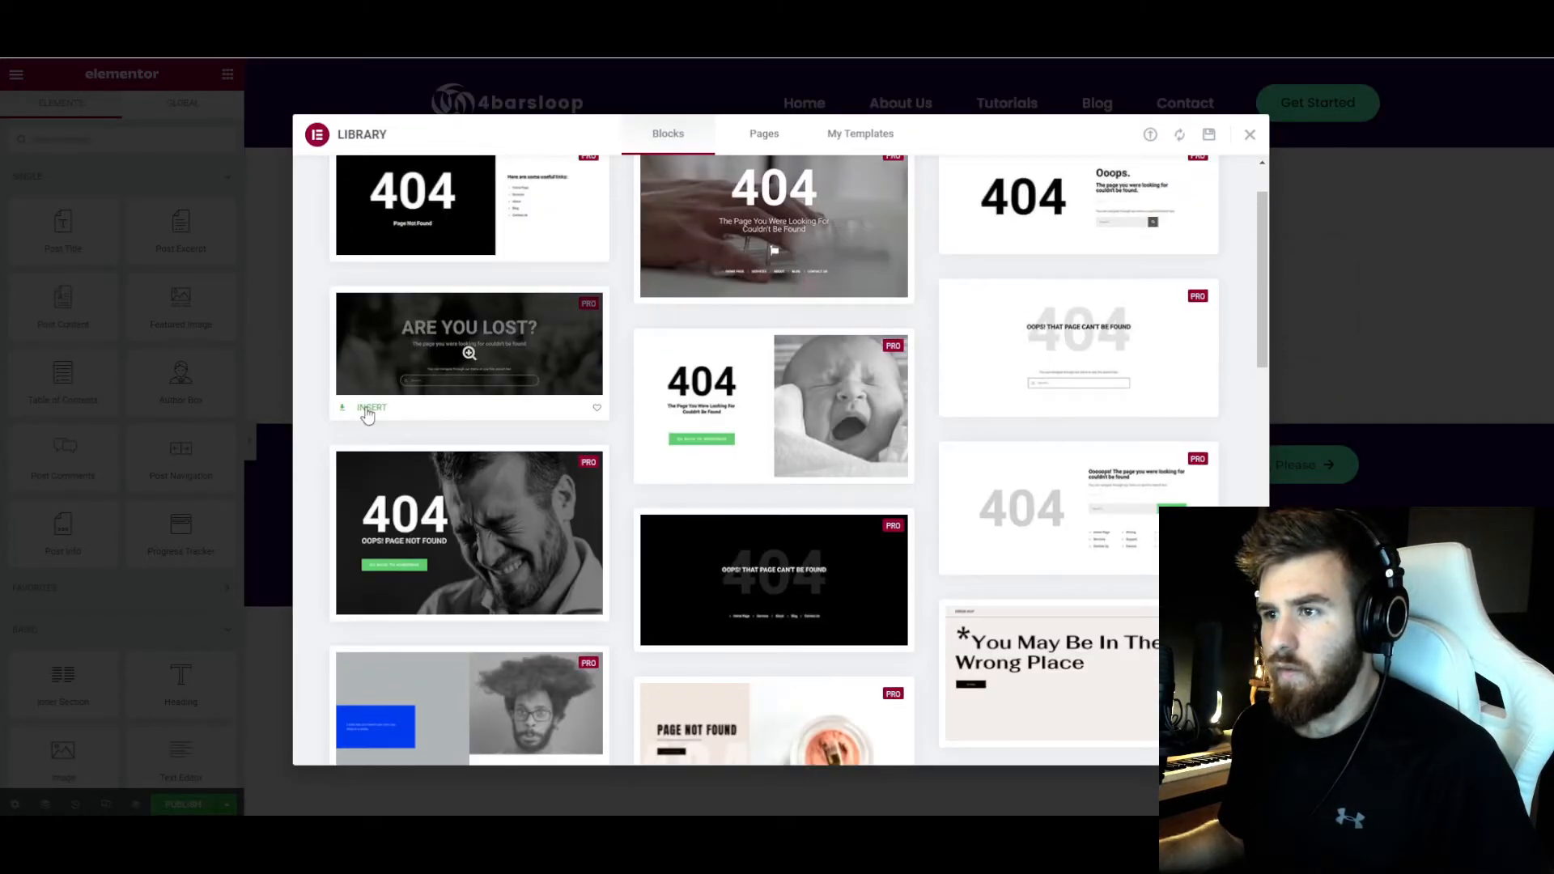
pyautogui.scroll(-10, 380, 416)
pyautogui.click(374, 495)
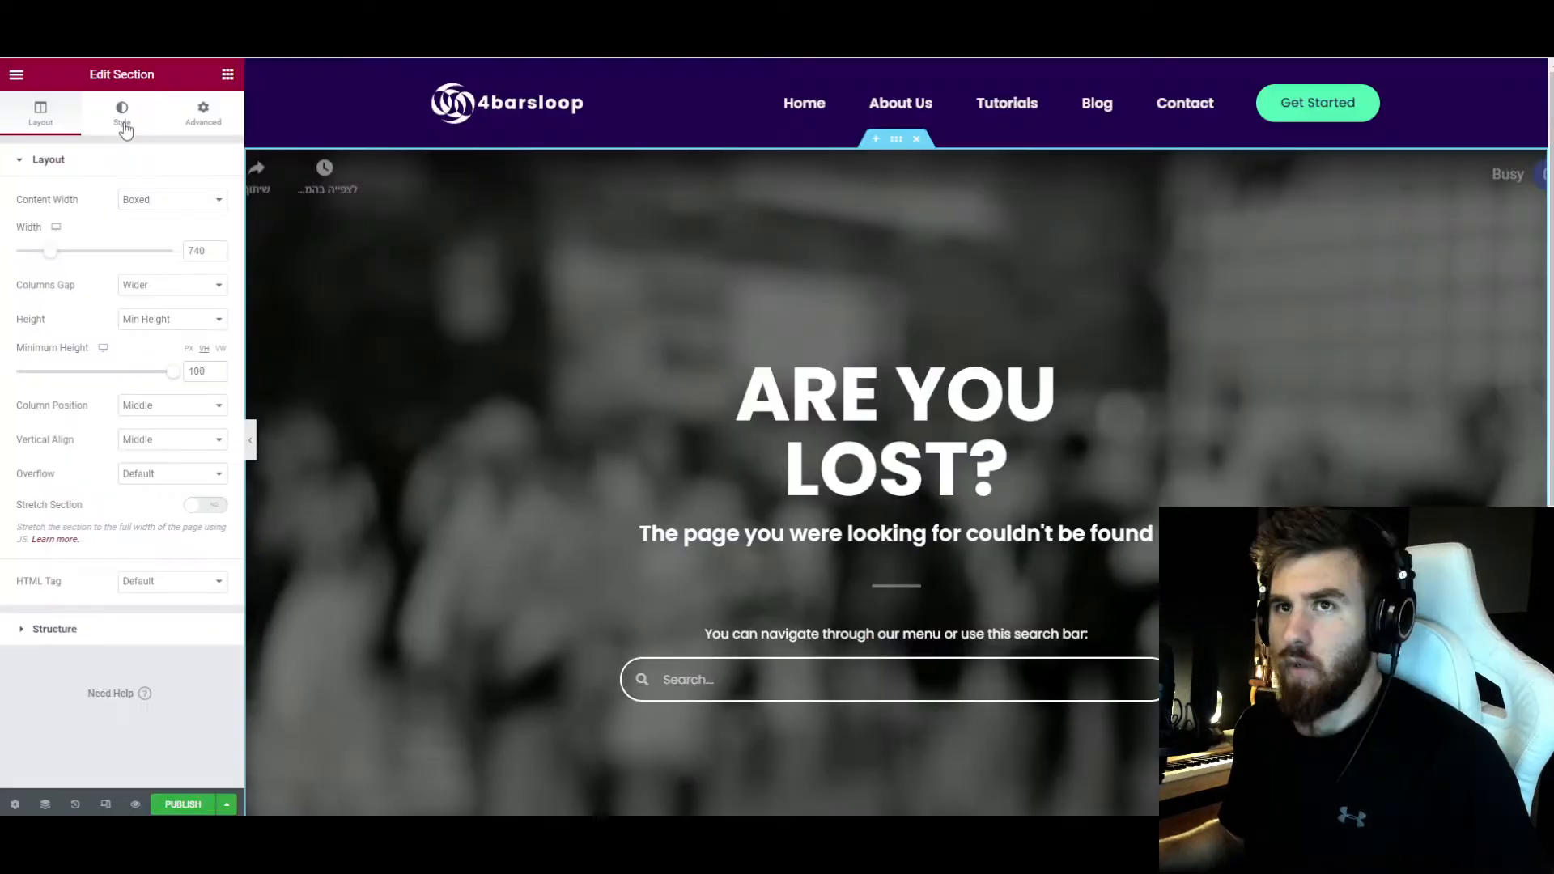
# - Change the section's background type to Classic and give the divider the Accent color with a gap of 10
pyautogui.click(123, 124)
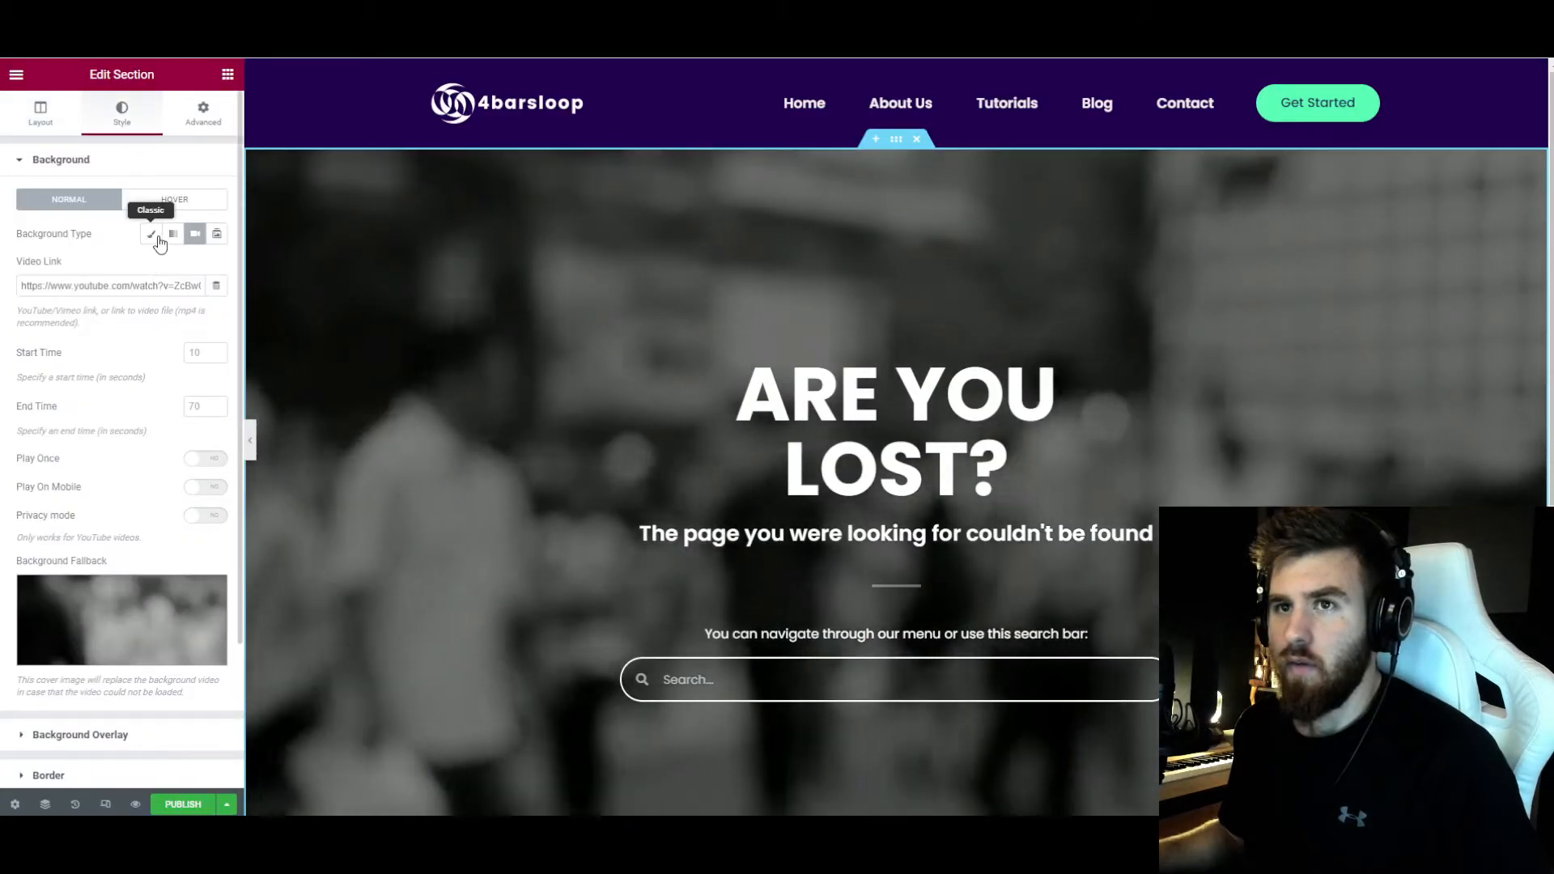
pyautogui.click(151, 234)
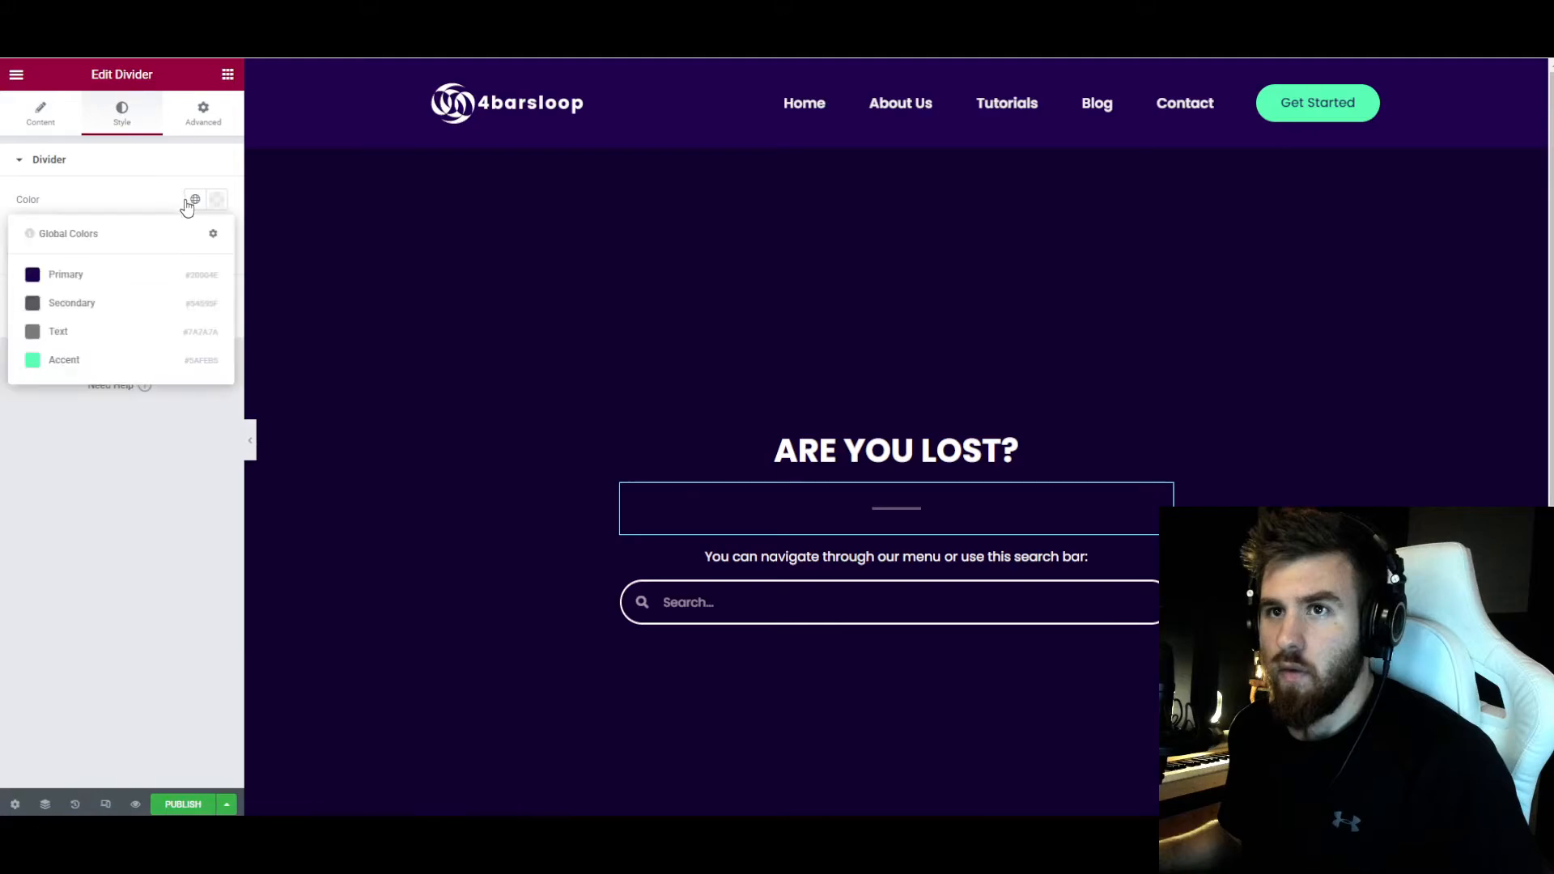
pyautogui.click(90, 361)
pyautogui.moveTo(40, 325); pyautogui.dragTo(43, 325)
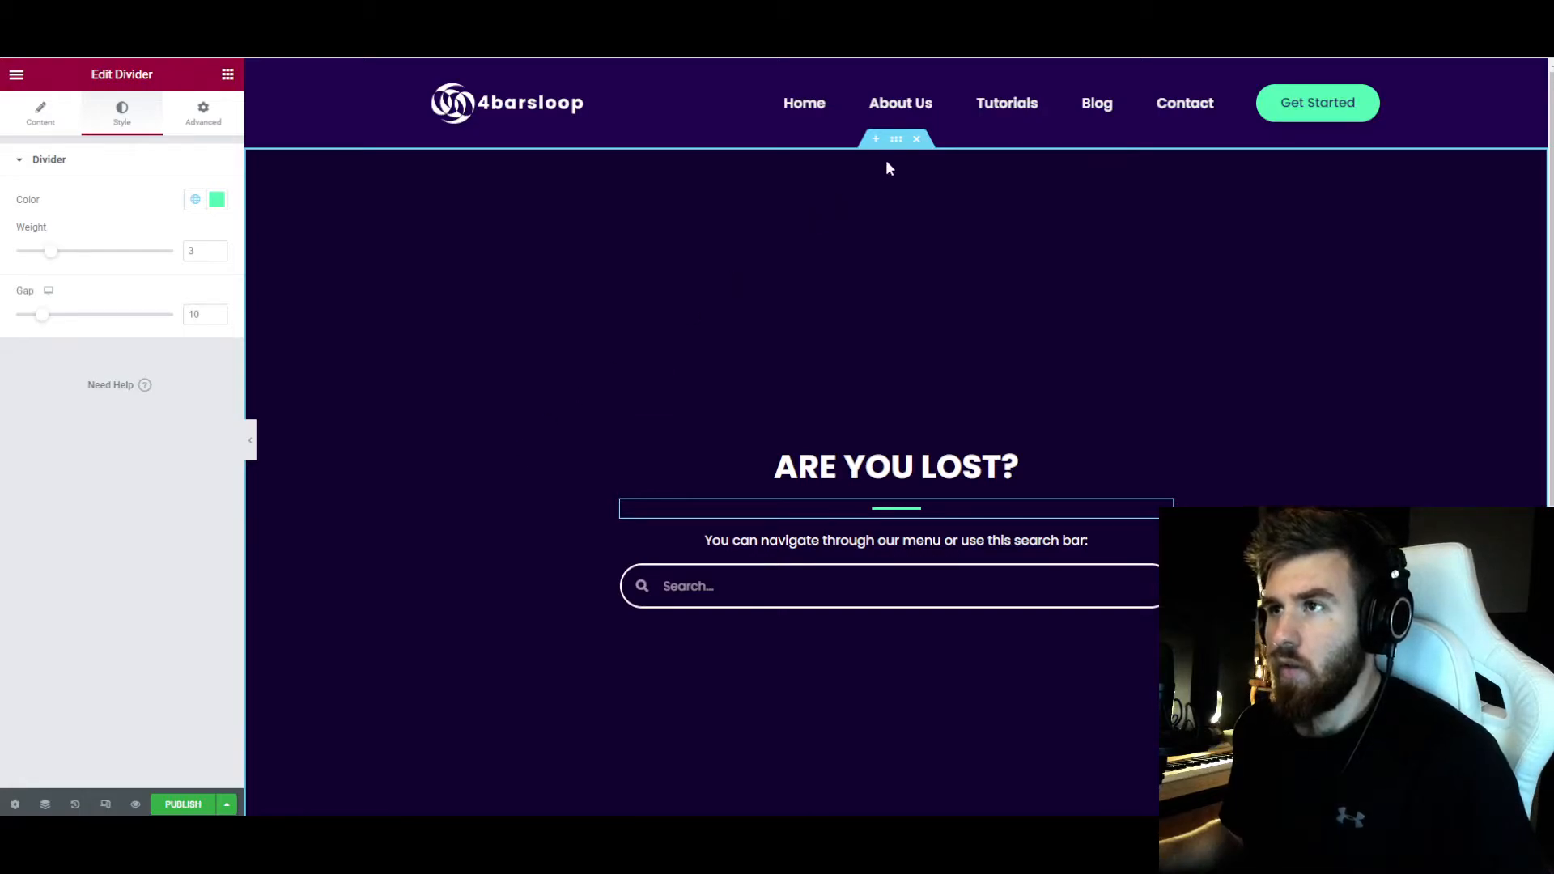
# - Set the opacity of the 404 section's background overlay to 0
pyautogui.click(900, 145)
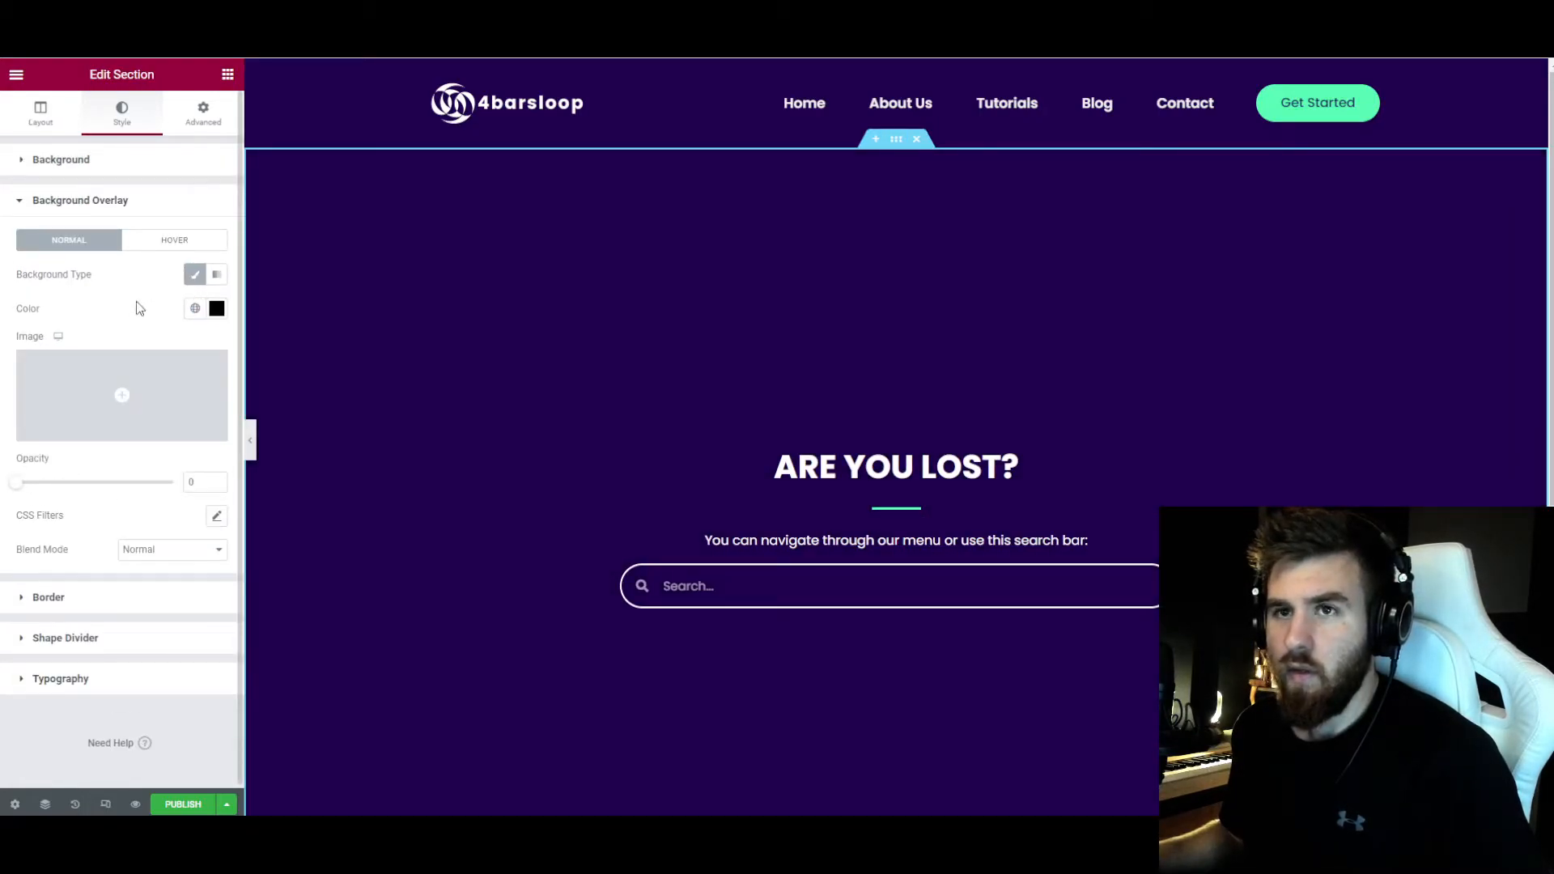
pyautogui.click(80, 199)
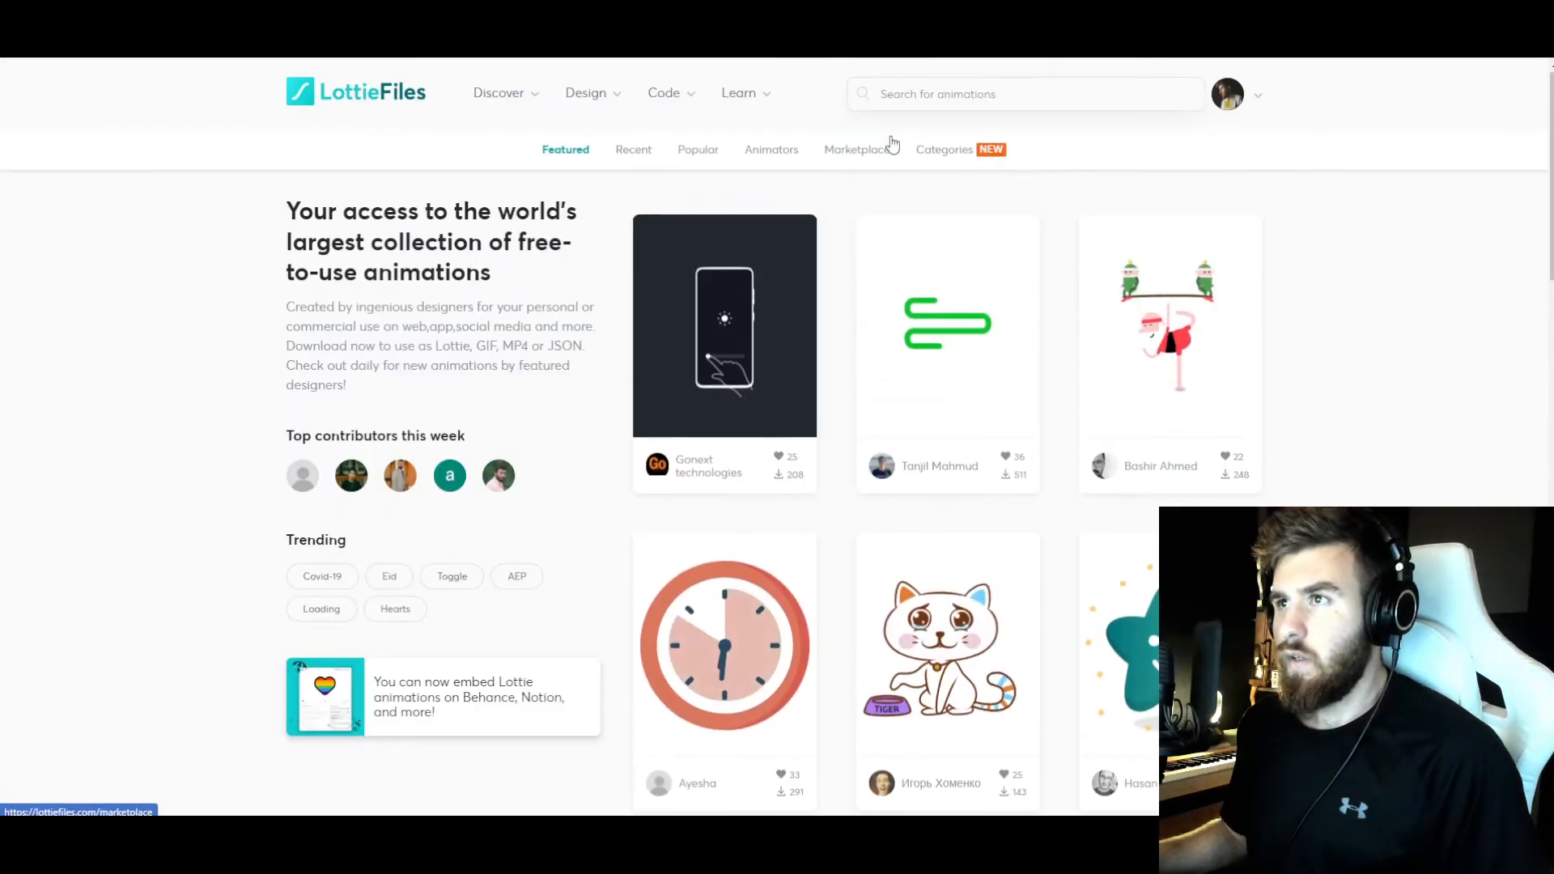
# - Switch to LottieFiles and search its animations for "404"
pyautogui.click(904, 97)
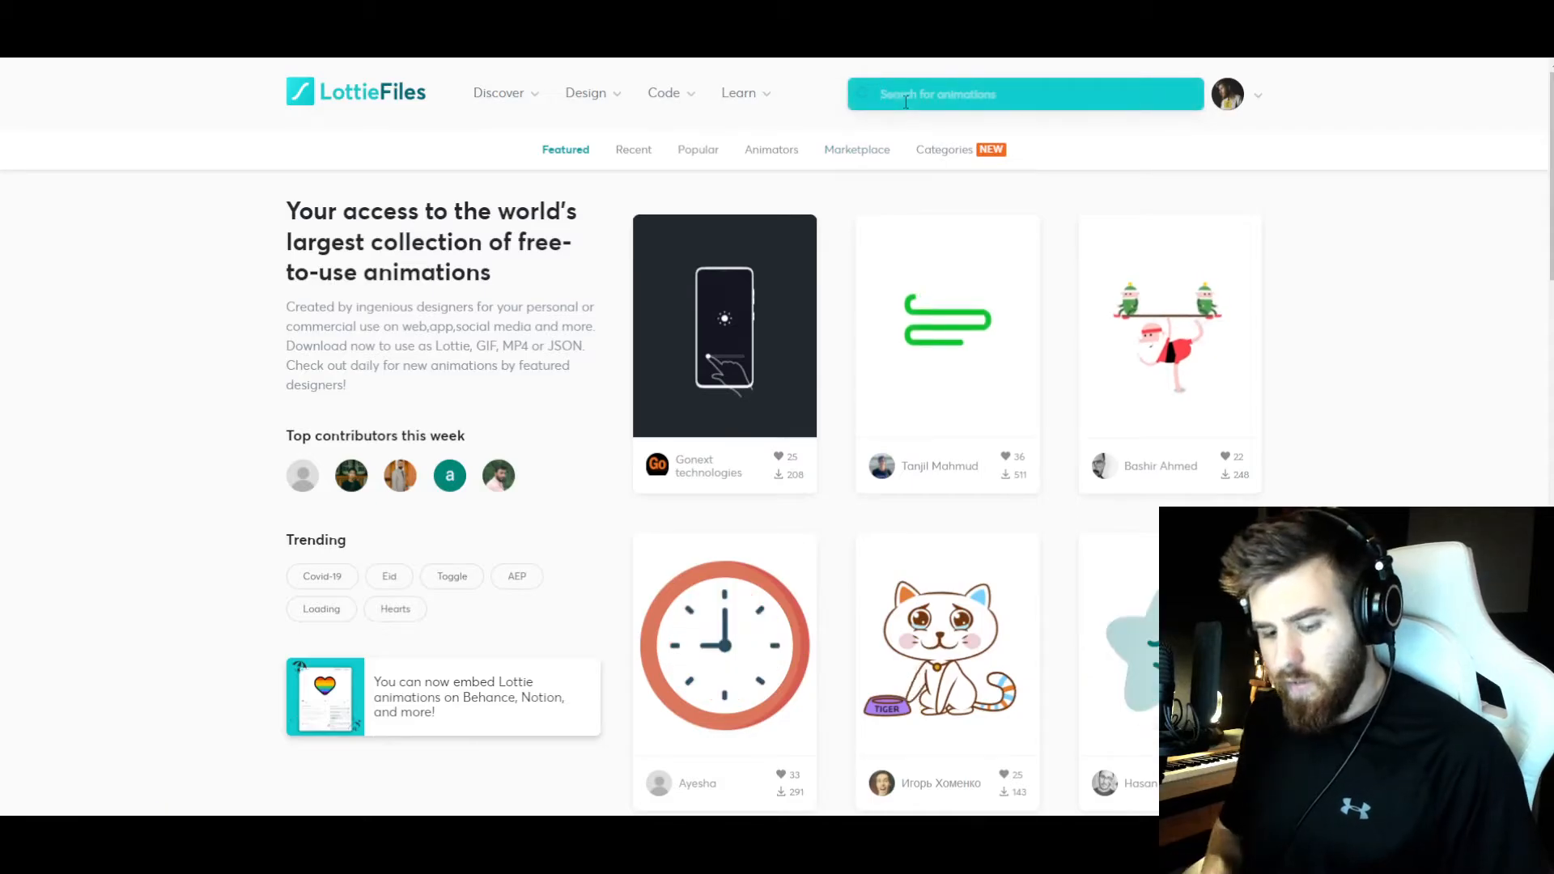
pyautogui.write('404')
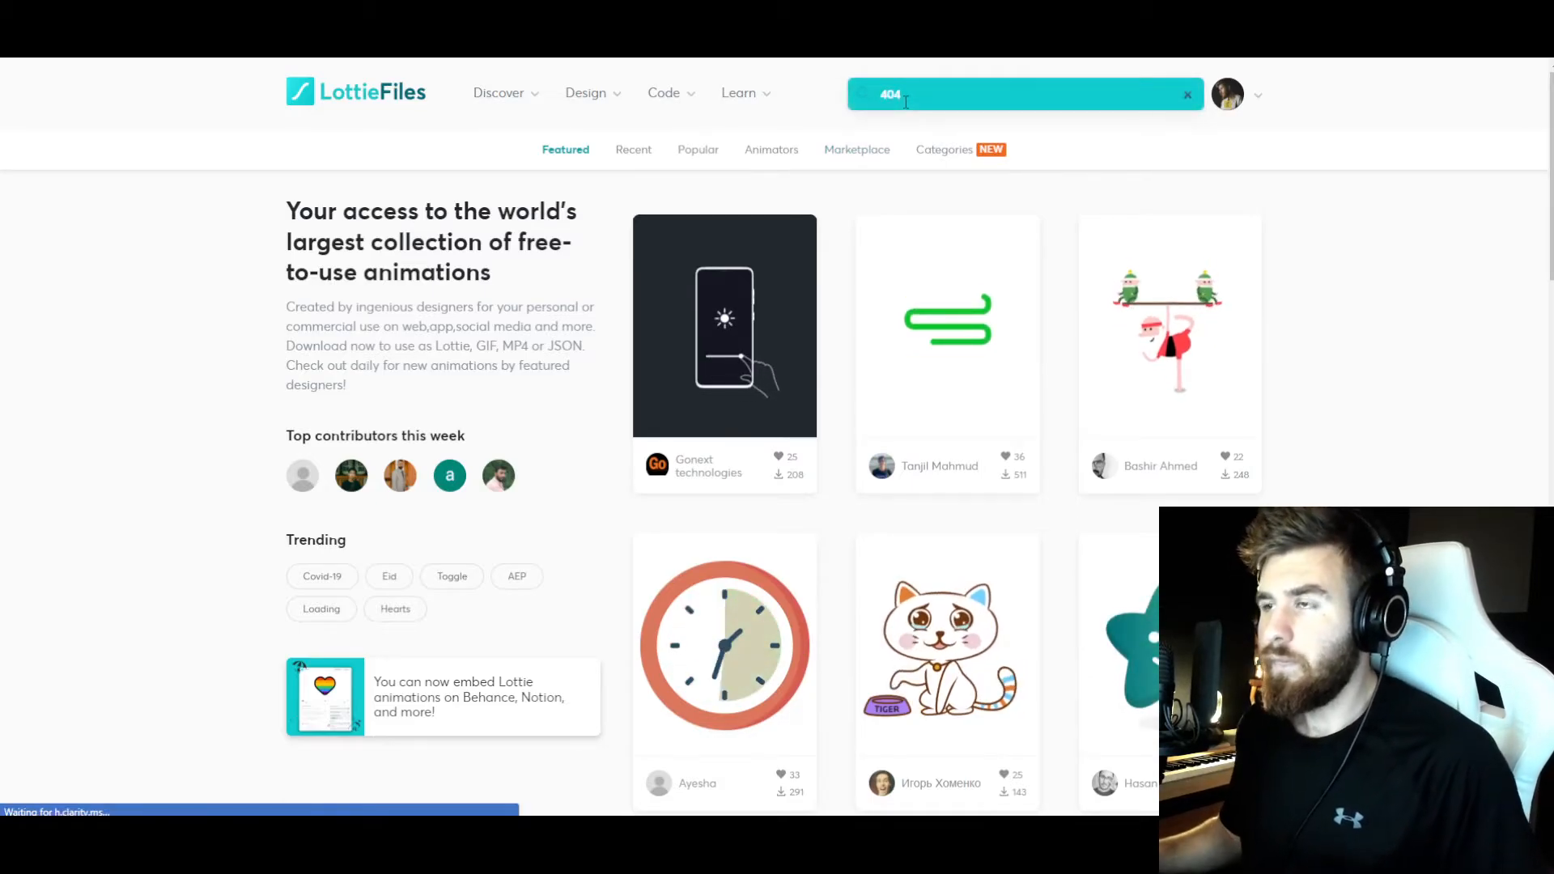
pyautogui.press('Return')
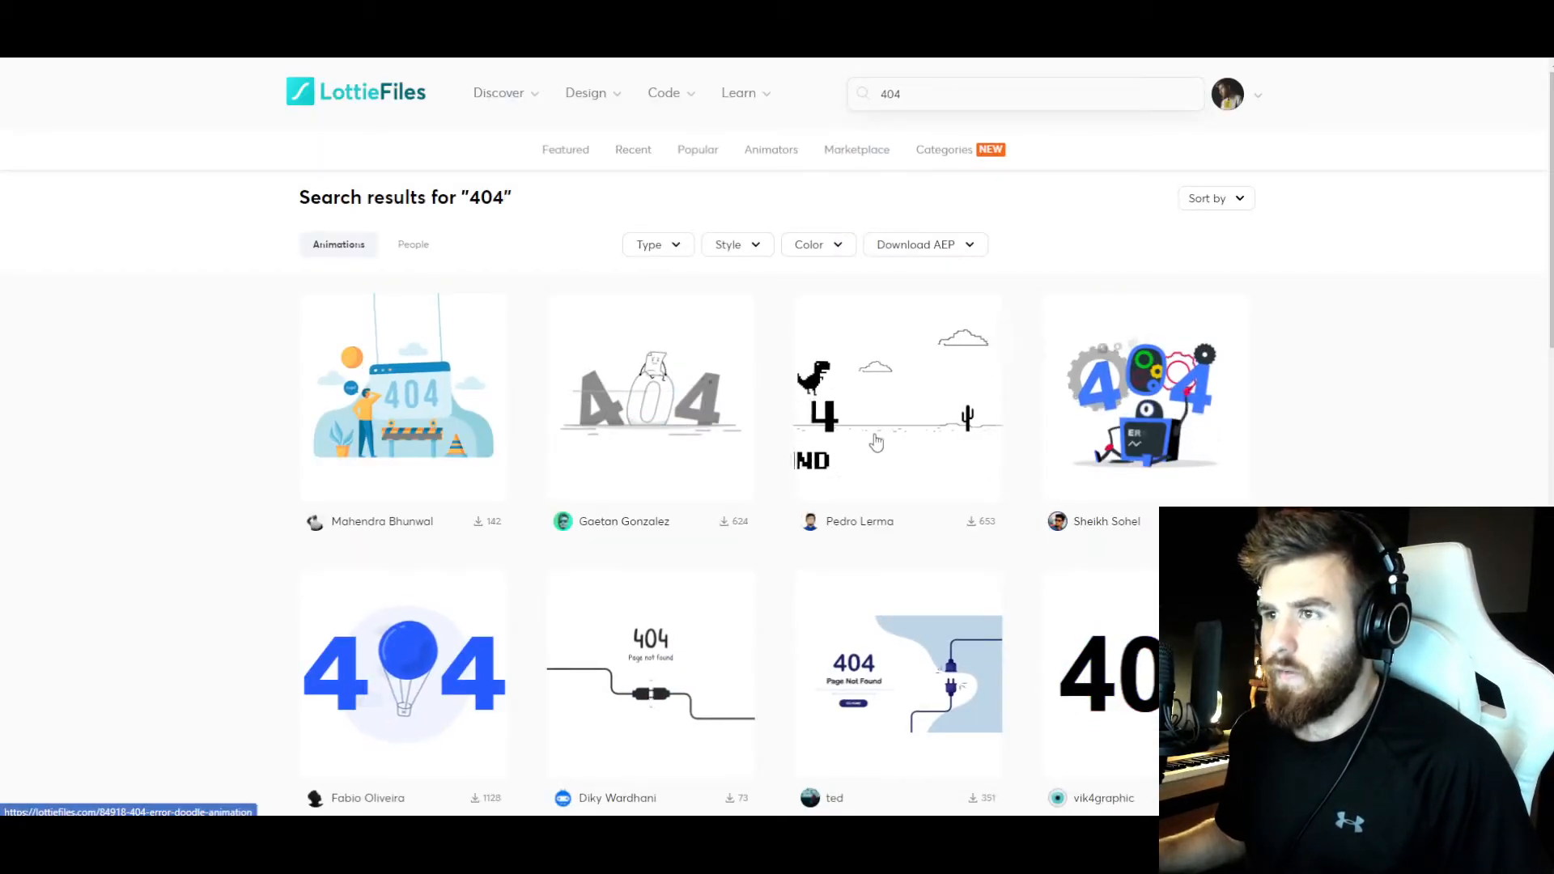
# - Open the dinosaur "404 Error - Doodle animation" and download it as Lottie JSON
pyautogui.click(878, 444)
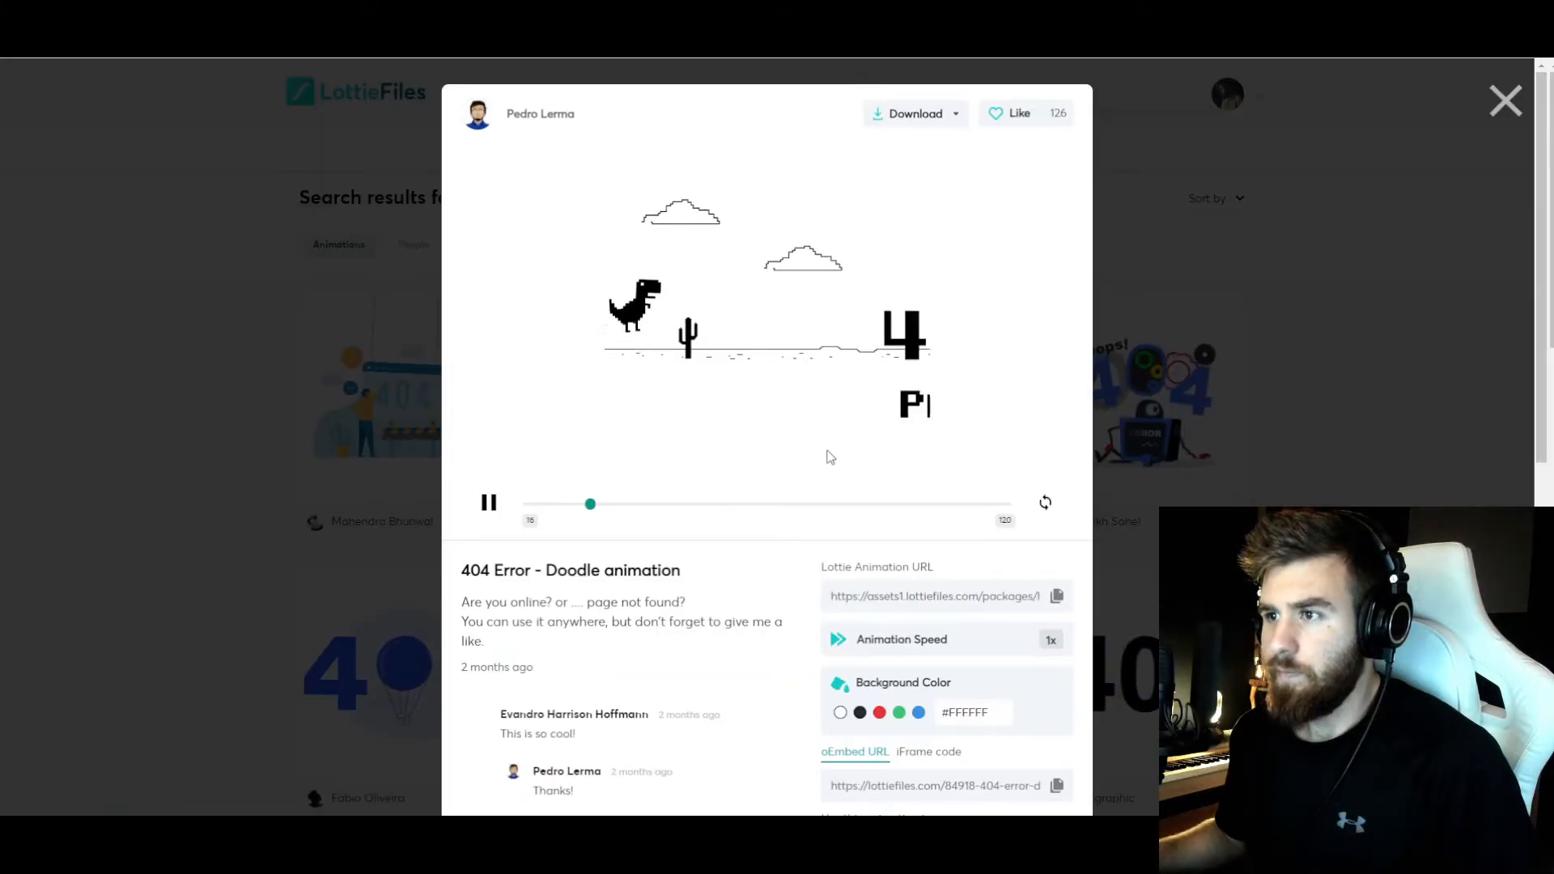
pyautogui.scroll(-5, 829, 453)
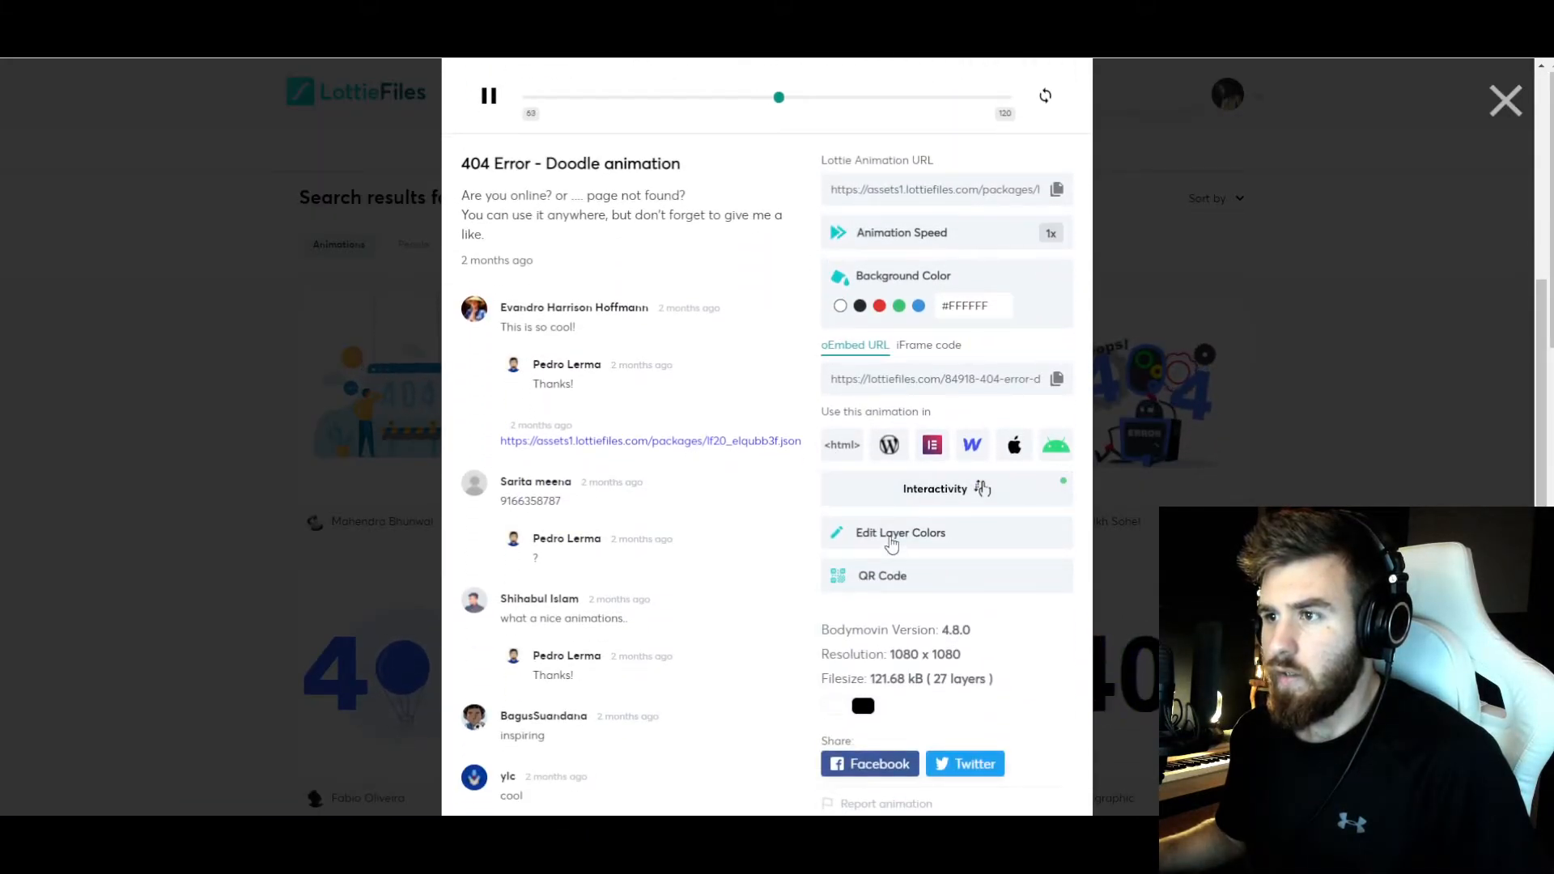
pyautogui.scroll(5, 891, 544)
pyautogui.click(914, 114)
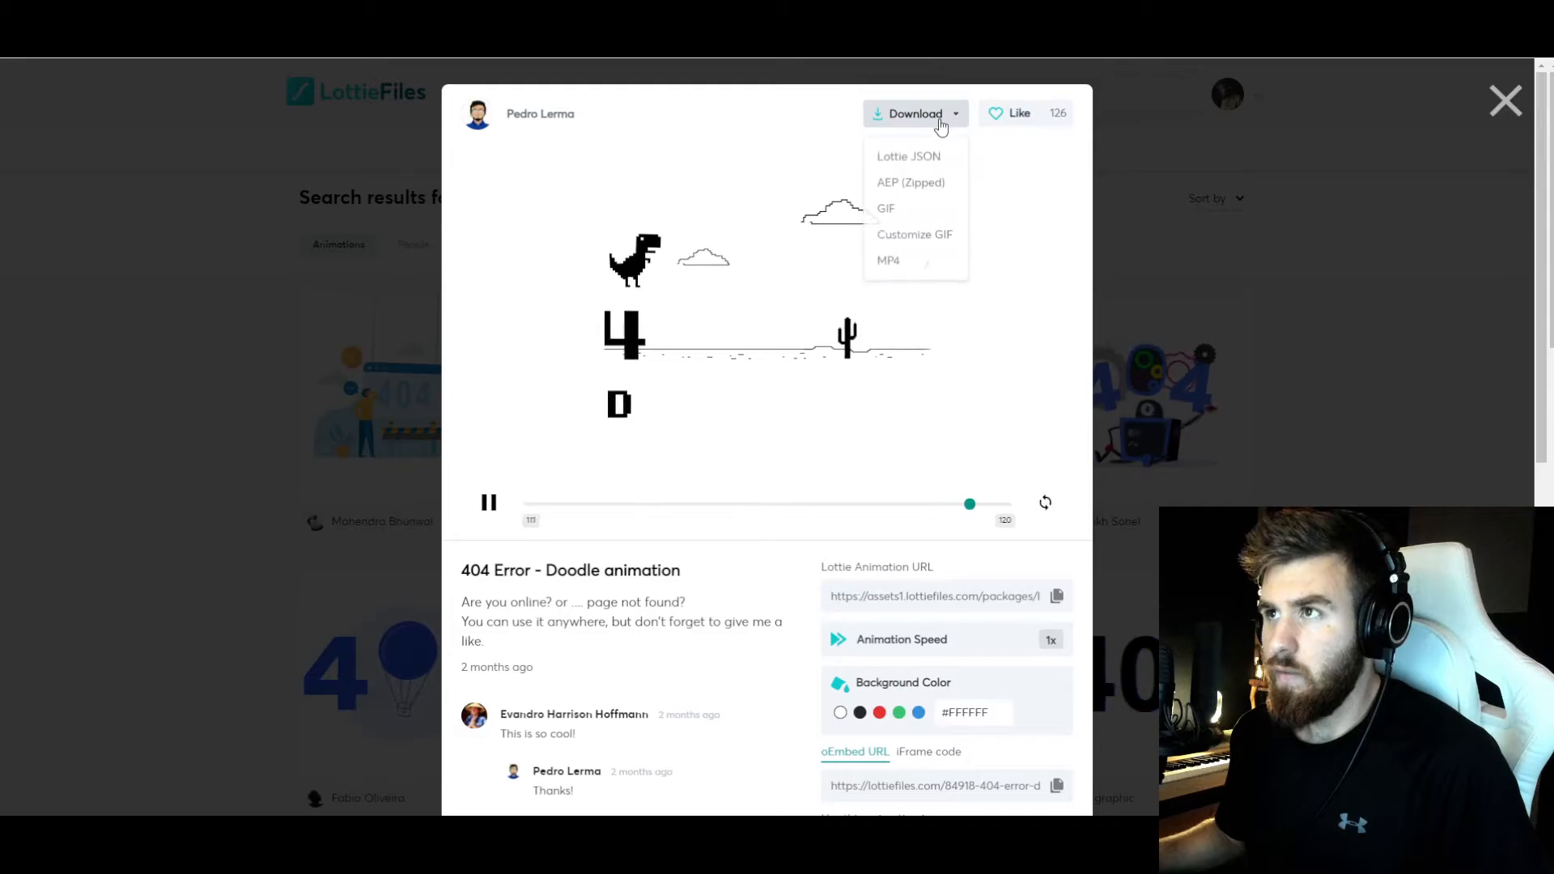
pyautogui.click(907, 156)
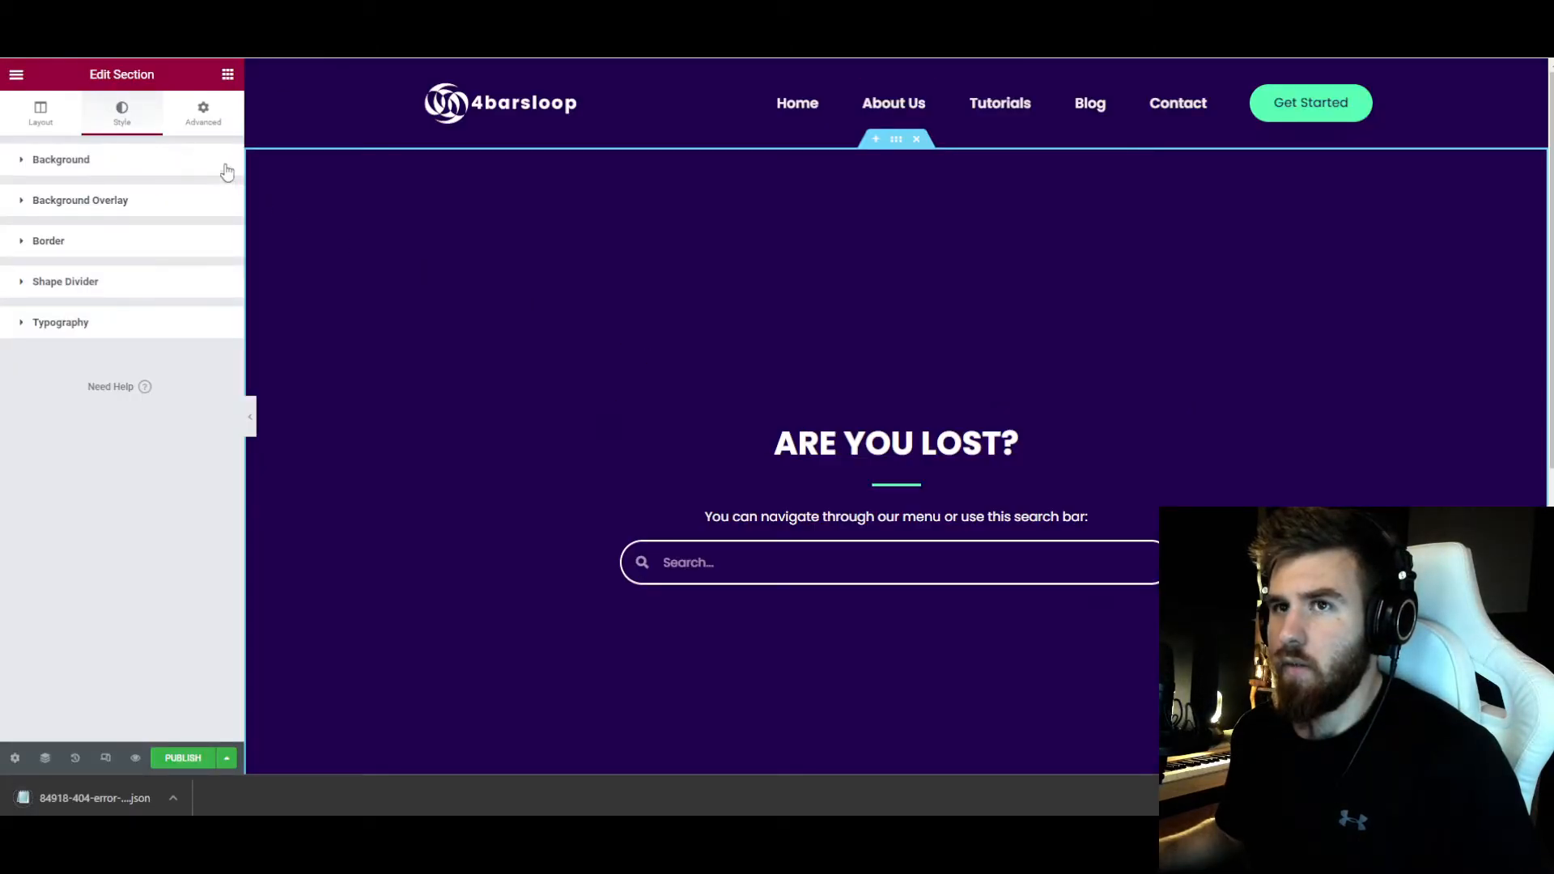
# - Back in the Elementor 404 template, add a Lottie widget between the navigation text and the search bar
pyautogui.click(228, 75)
pyautogui.click(168, 133)
pyautogui.write('lott')
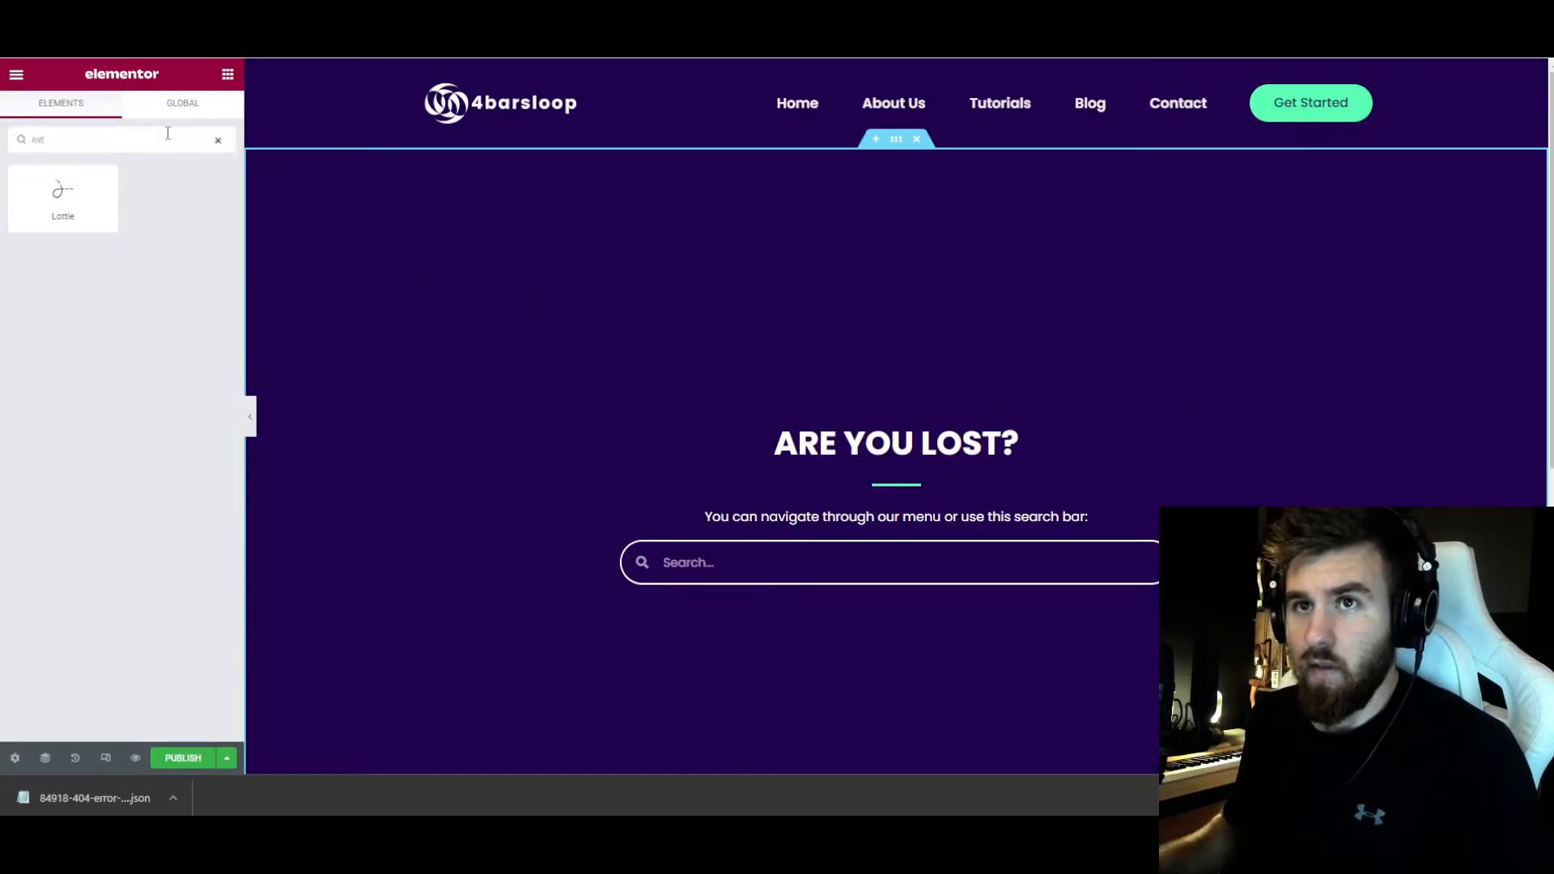
pyautogui.moveTo(62, 198); pyautogui.dragTo(837, 531)
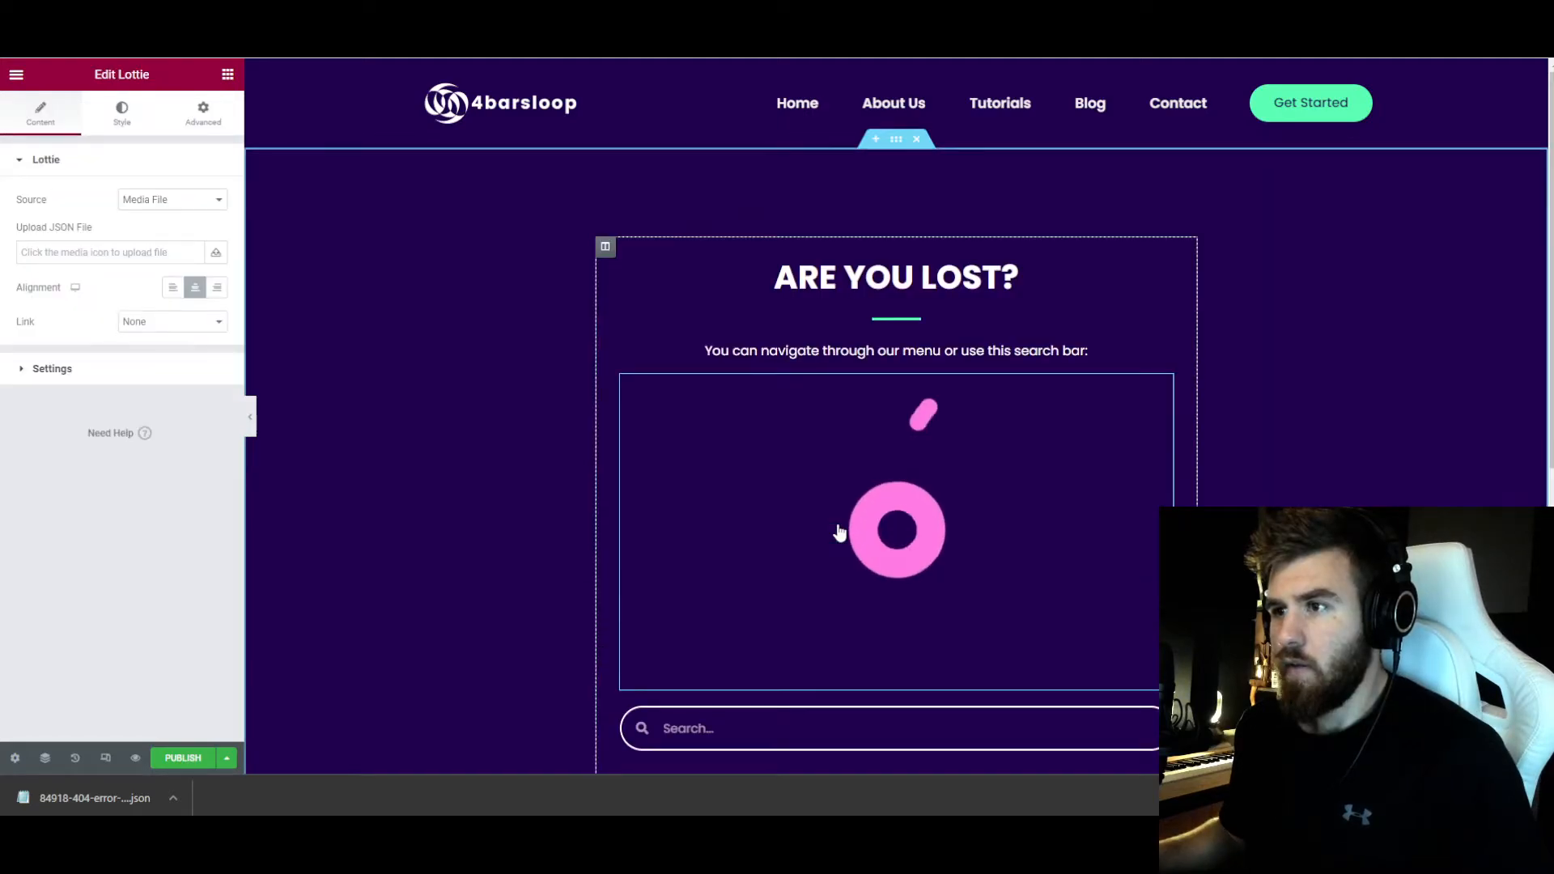
# - Upload the downloaded 84918-404-error-doodle-animation.json into the Lottie widget and reduce the animation's width
pyautogui.click(78, 249)
pyautogui.moveTo(121, 801); pyautogui.dragTo(508, 467)
pyautogui.click(1485, 725)
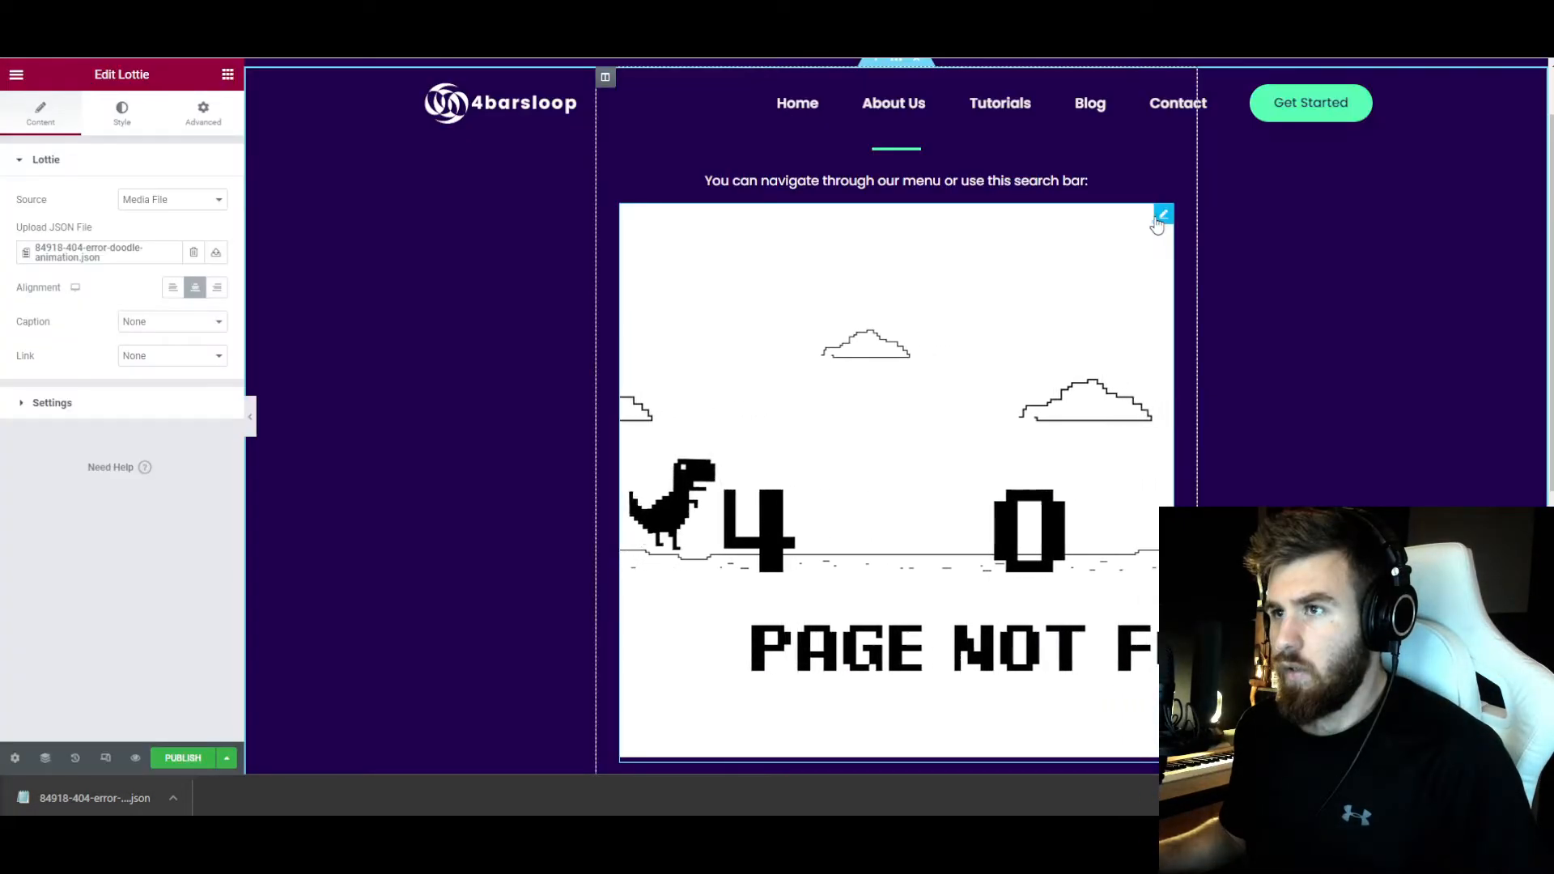
pyautogui.scroll(2, 479, 242)
pyautogui.click(121, 112)
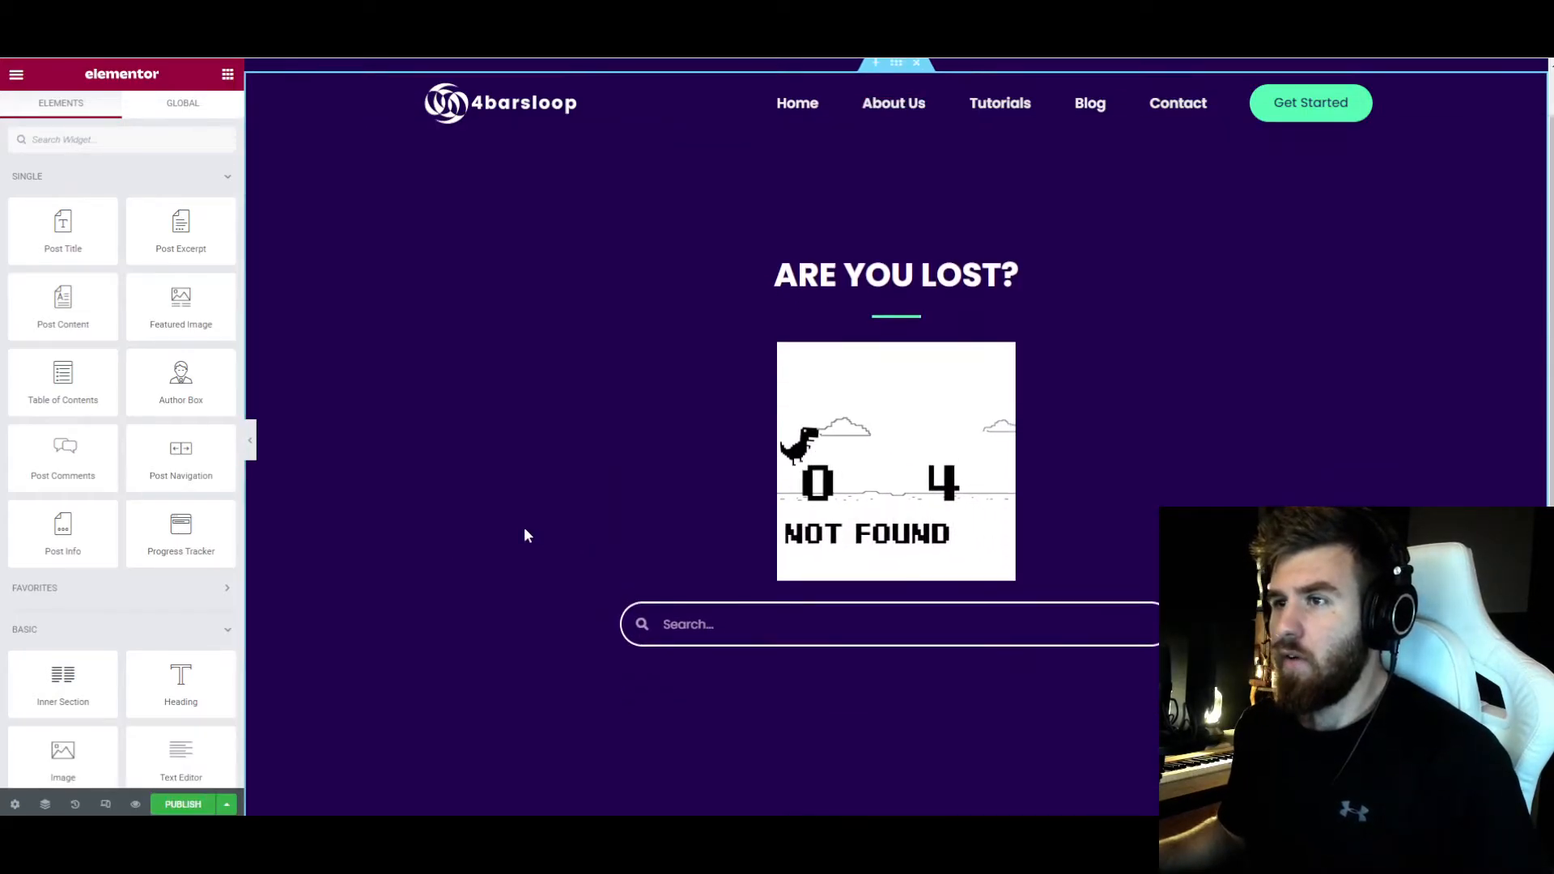
# - Publish the 404 template with its display condition set to include the 404 Page
pyautogui.click(182, 805)
pyautogui.click(767, 502)
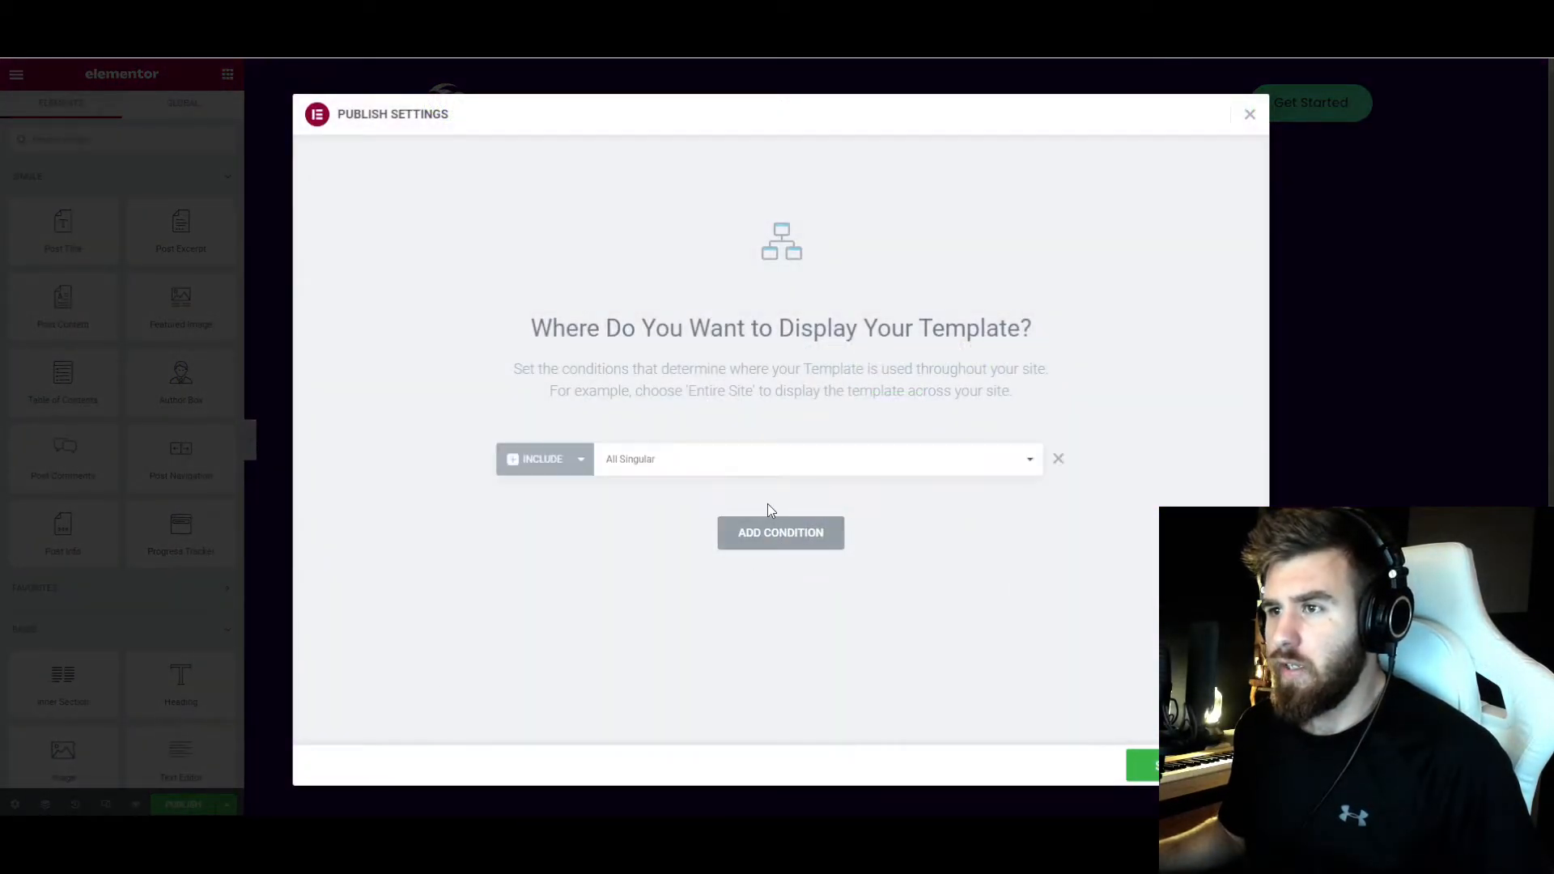
pyautogui.click(639, 466)
pyautogui.click(747, 718)
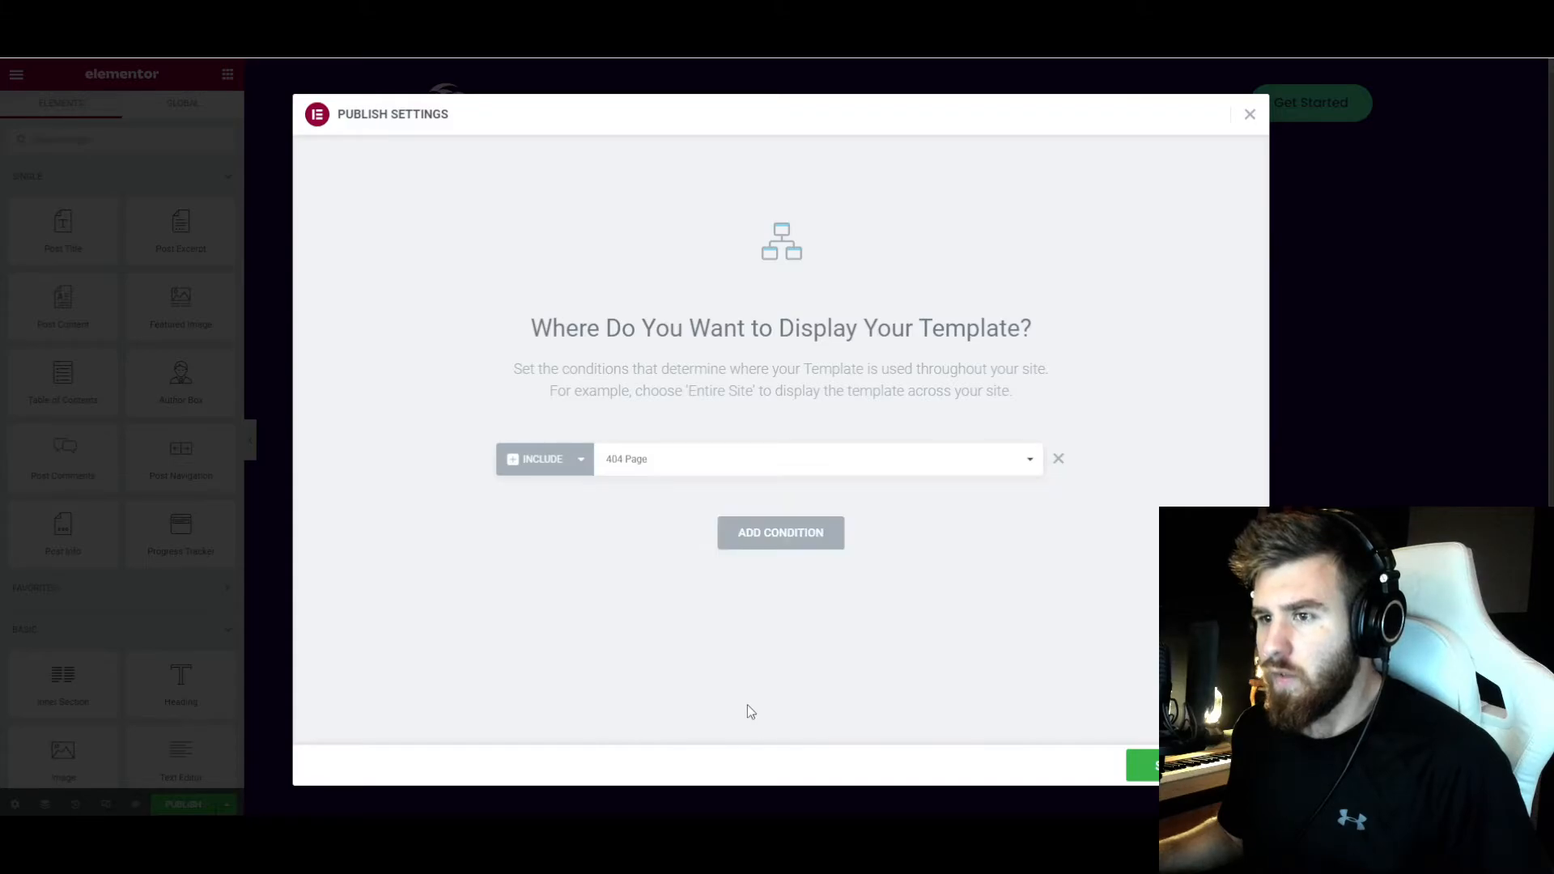
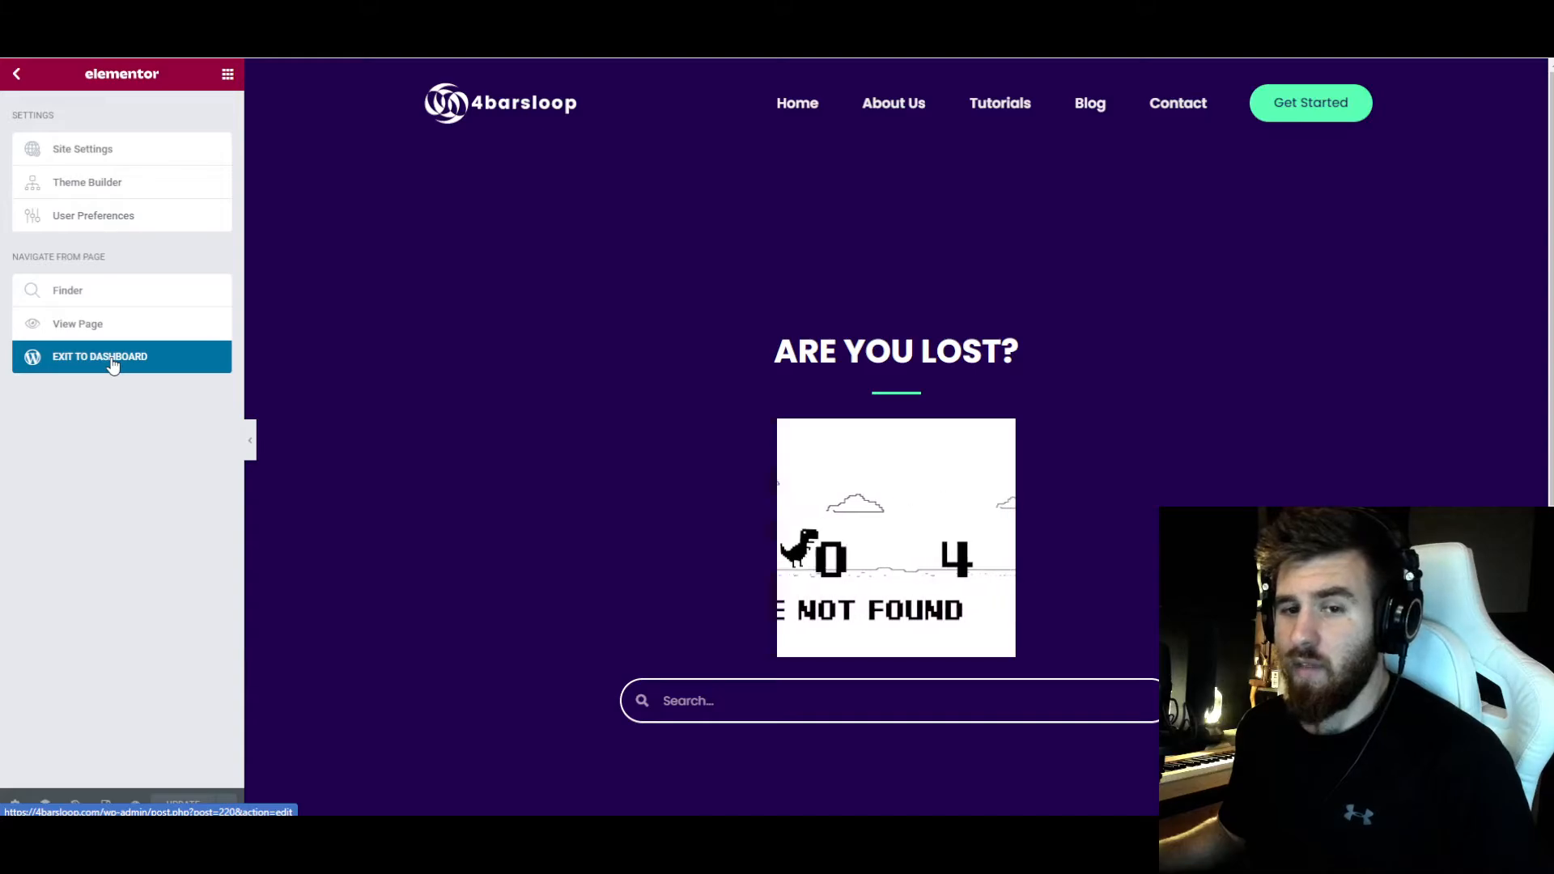
# - Exit to the WordPress dashboard and open the categories of the posts
pyautogui.click(113, 366)
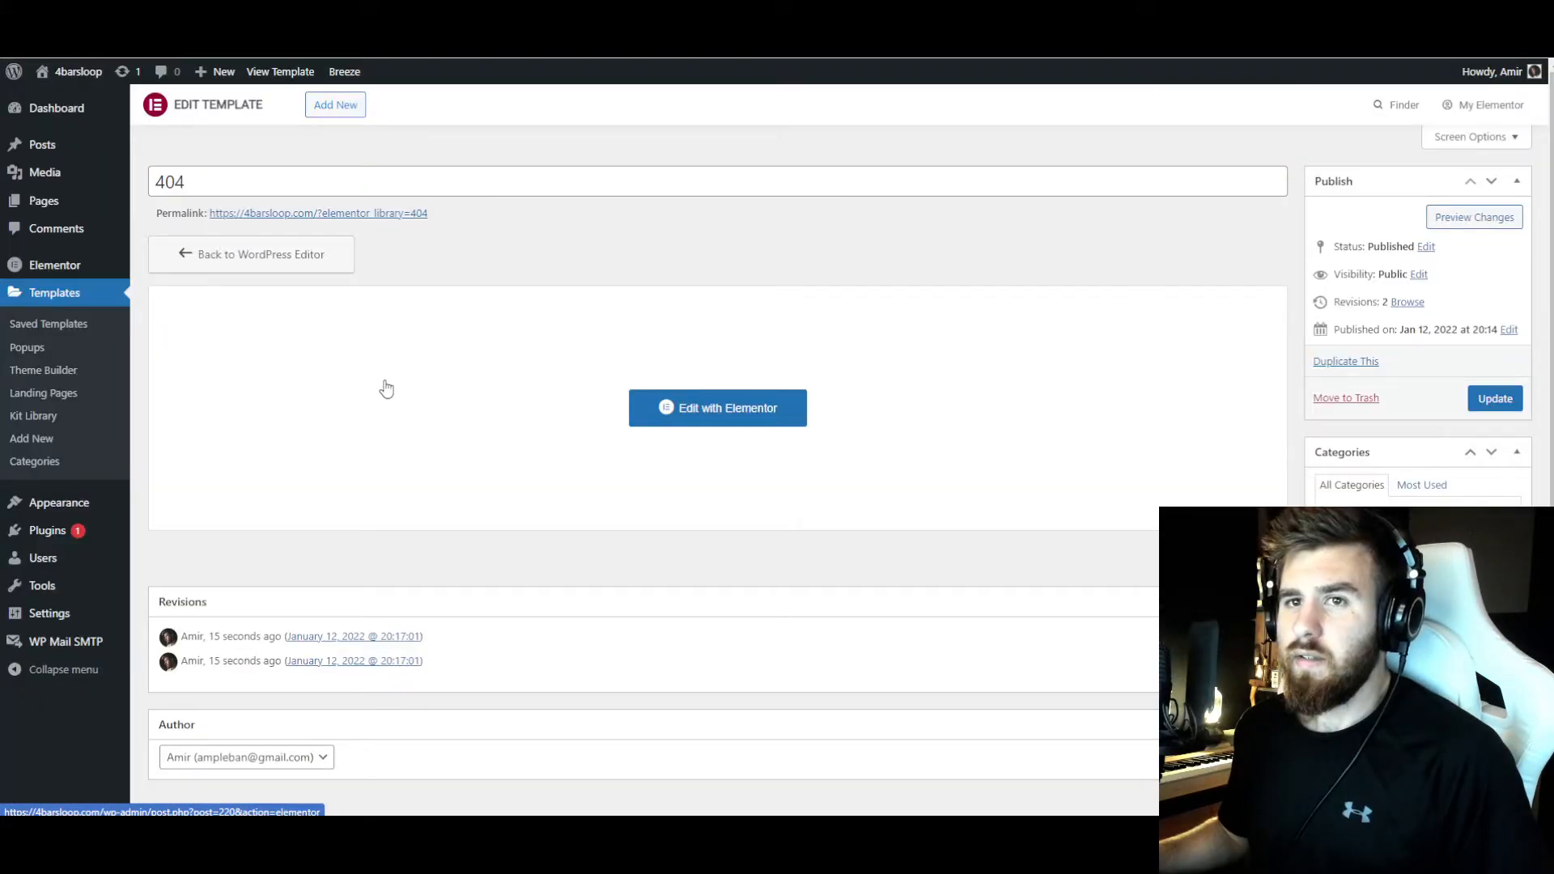
pyautogui.moveTo(53, 209)
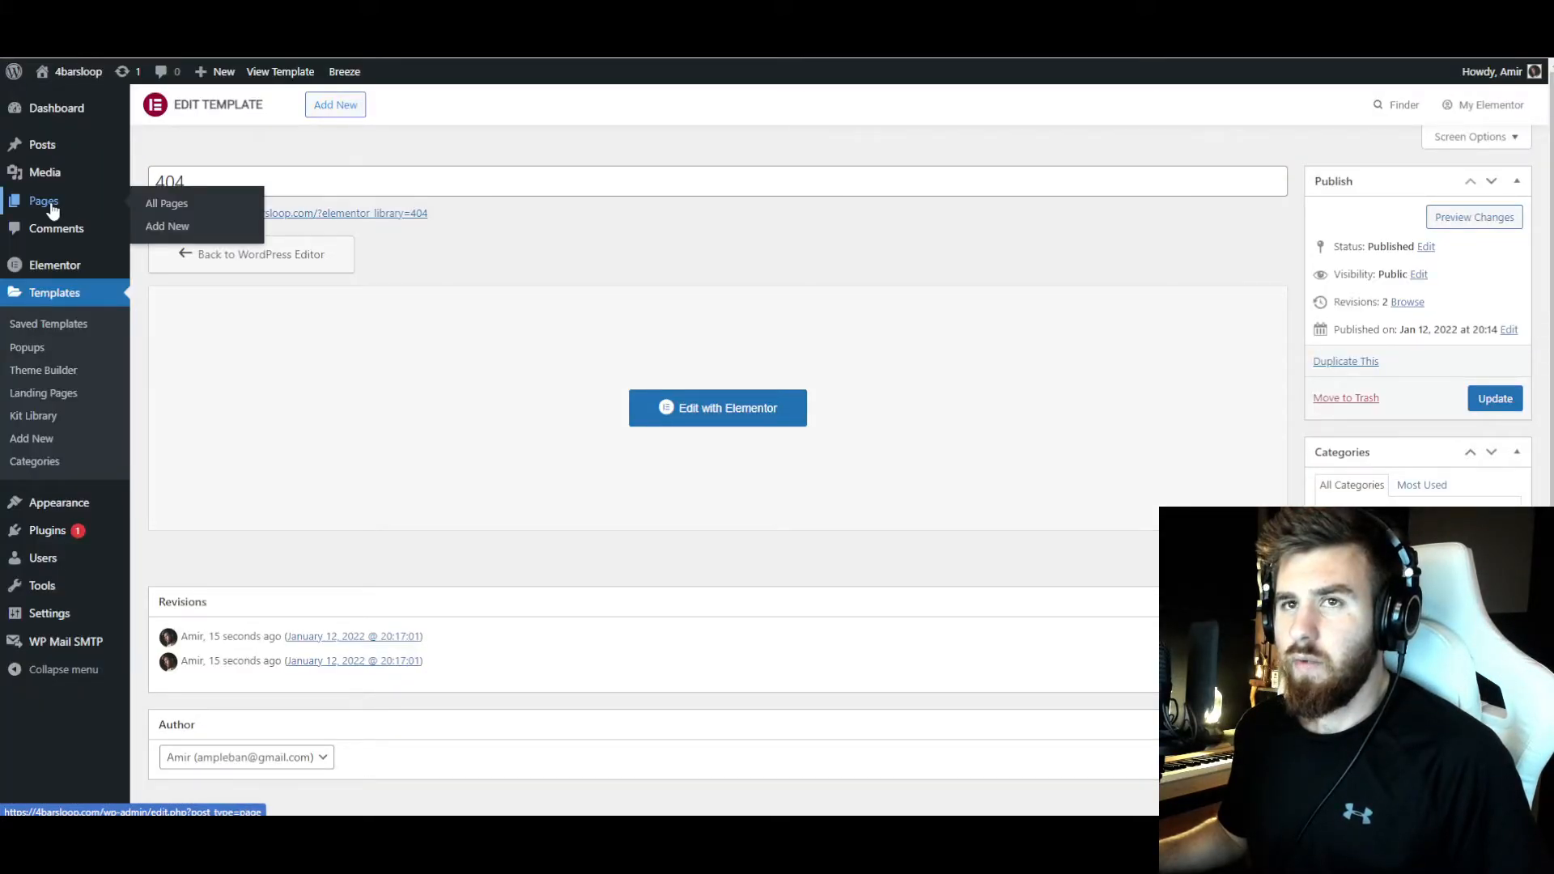
pyautogui.click(53, 209)
pyautogui.click(68, 153)
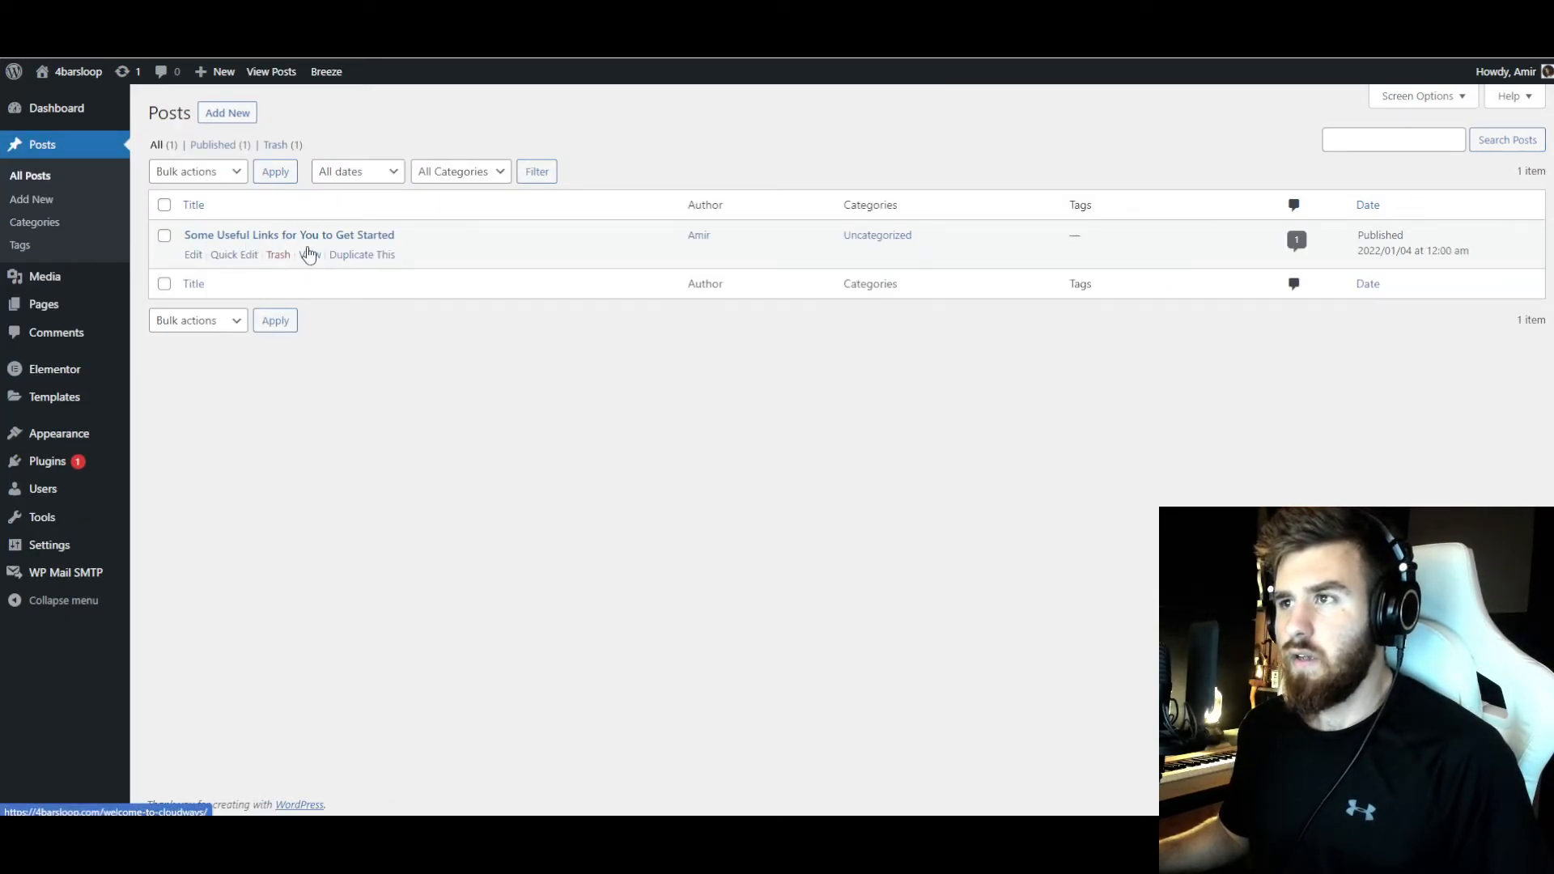
pyautogui.click(58, 228)
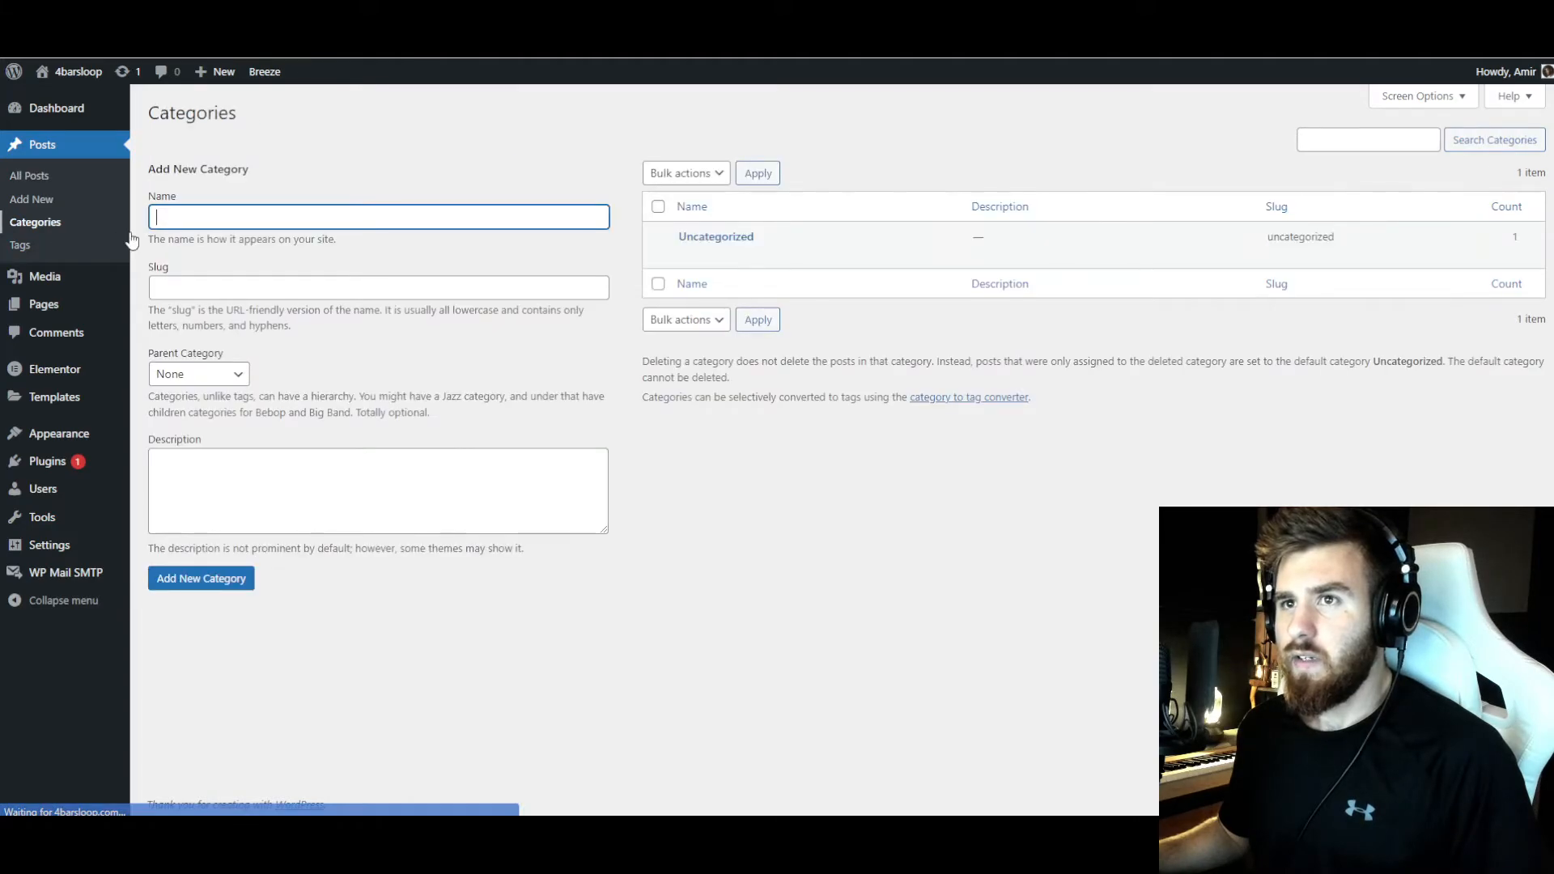
# - Rename the Uncategorized category to "News" with the slug "News", save it and return to the posts list
pyautogui.click(716, 256)
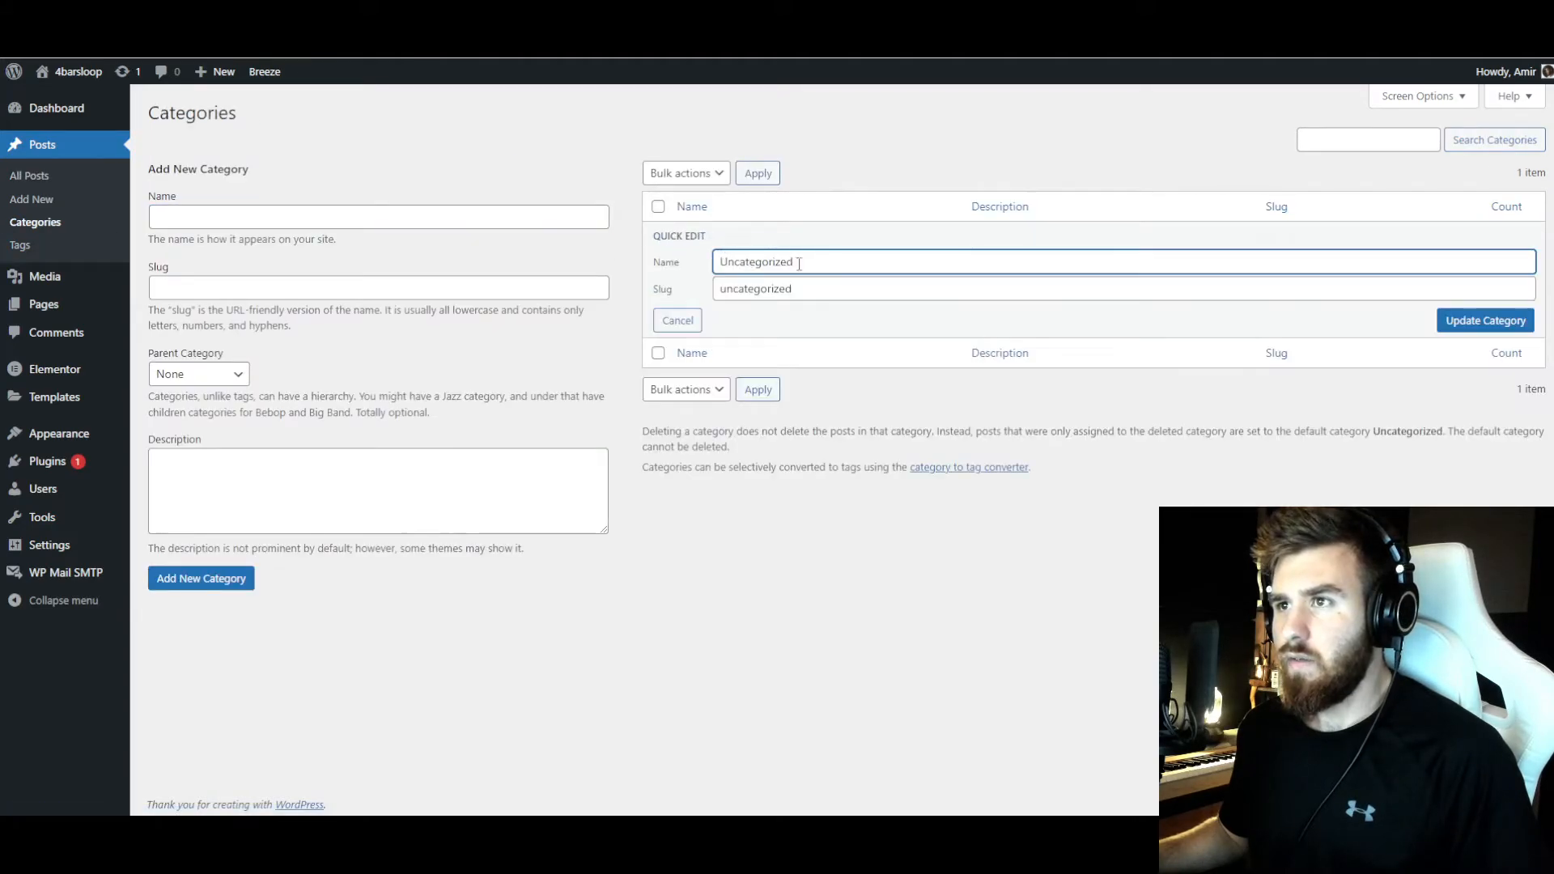
pyautogui.write('Newsletter')
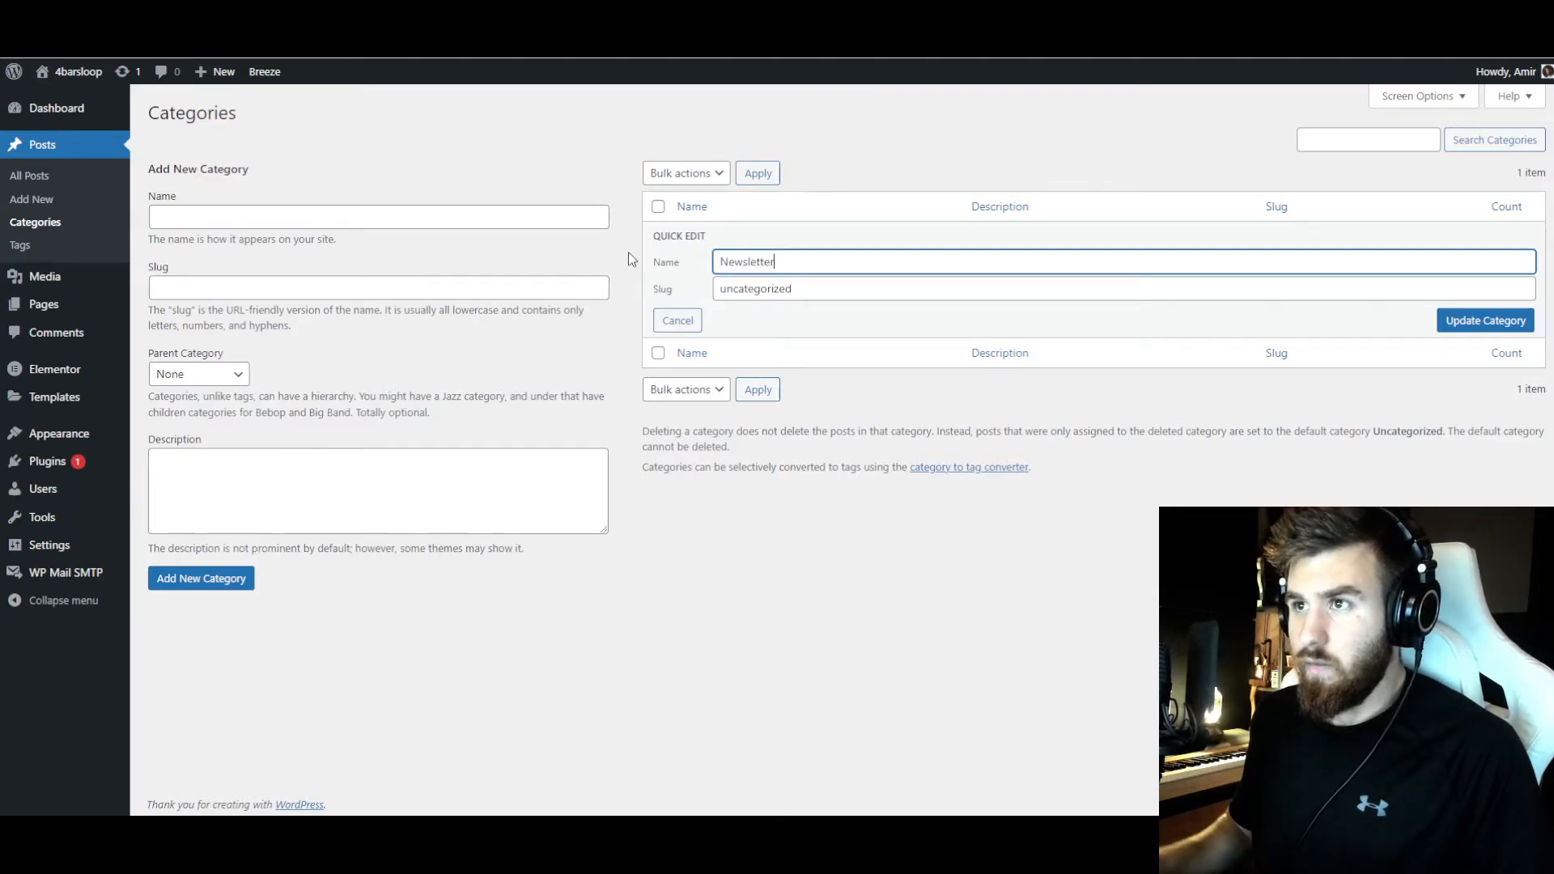
pyautogui.press('BackSpace')
pyautogui.press('BackSpace')
pyautogui.press('BackSpace')
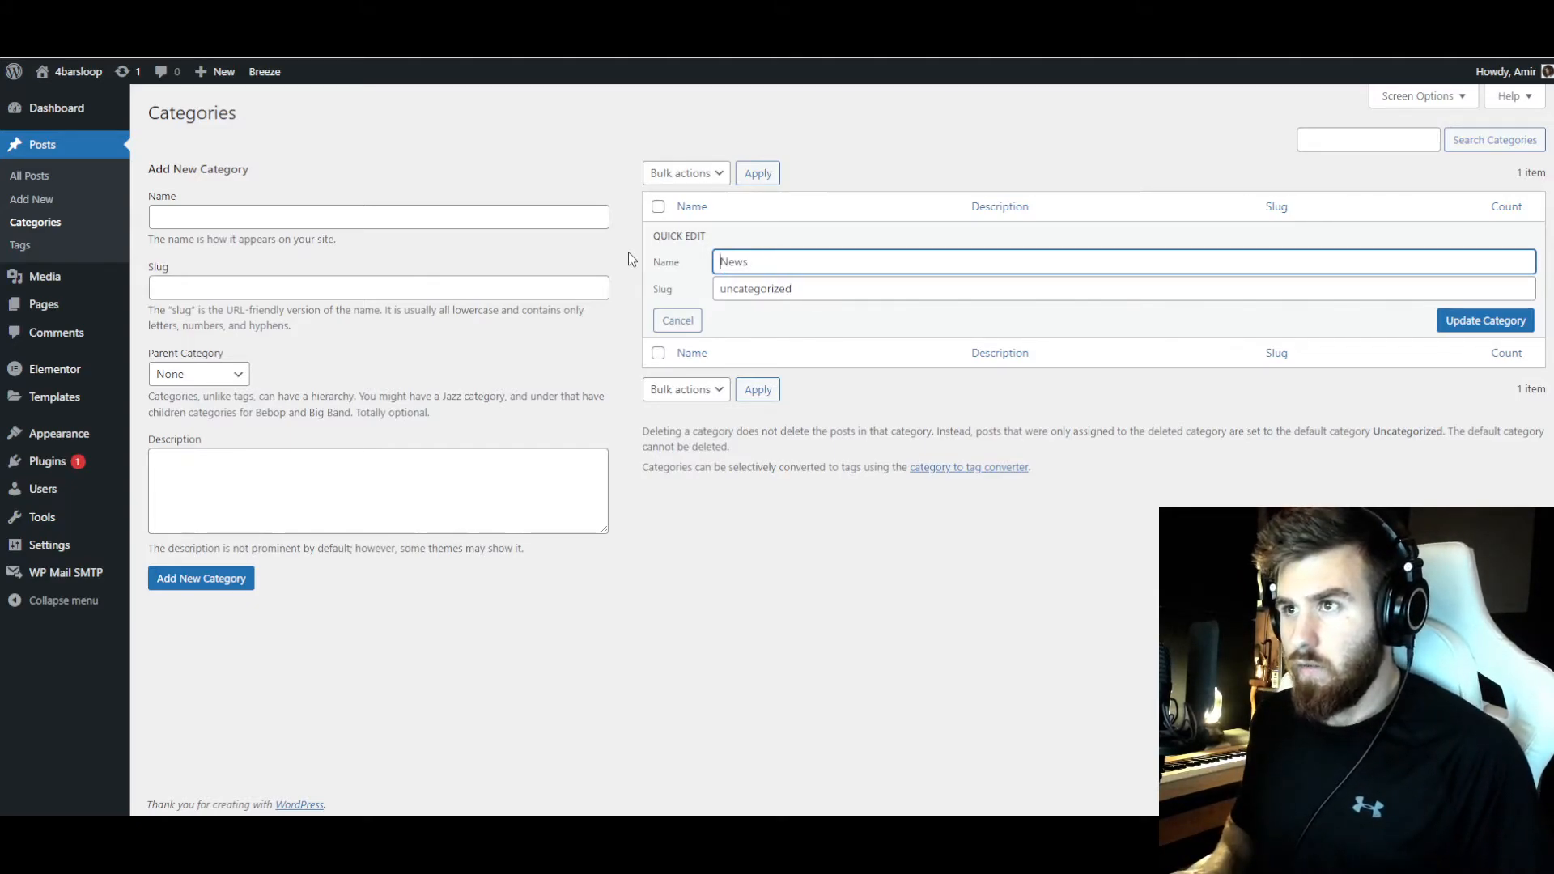
pyautogui.press('Tab')
pyautogui.write('News')
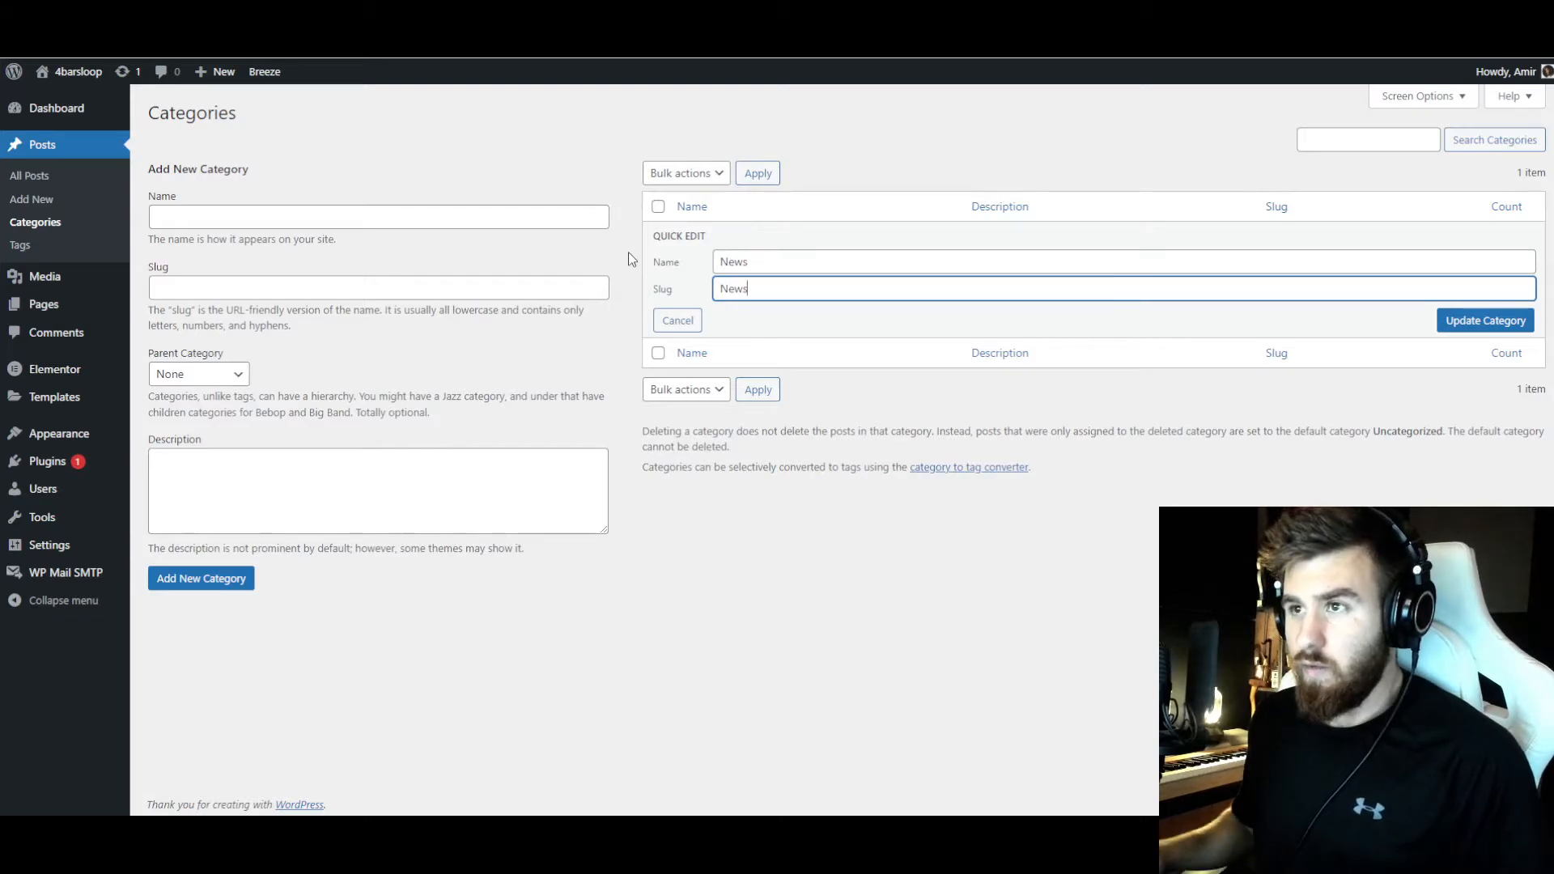
pyautogui.click(1466, 329)
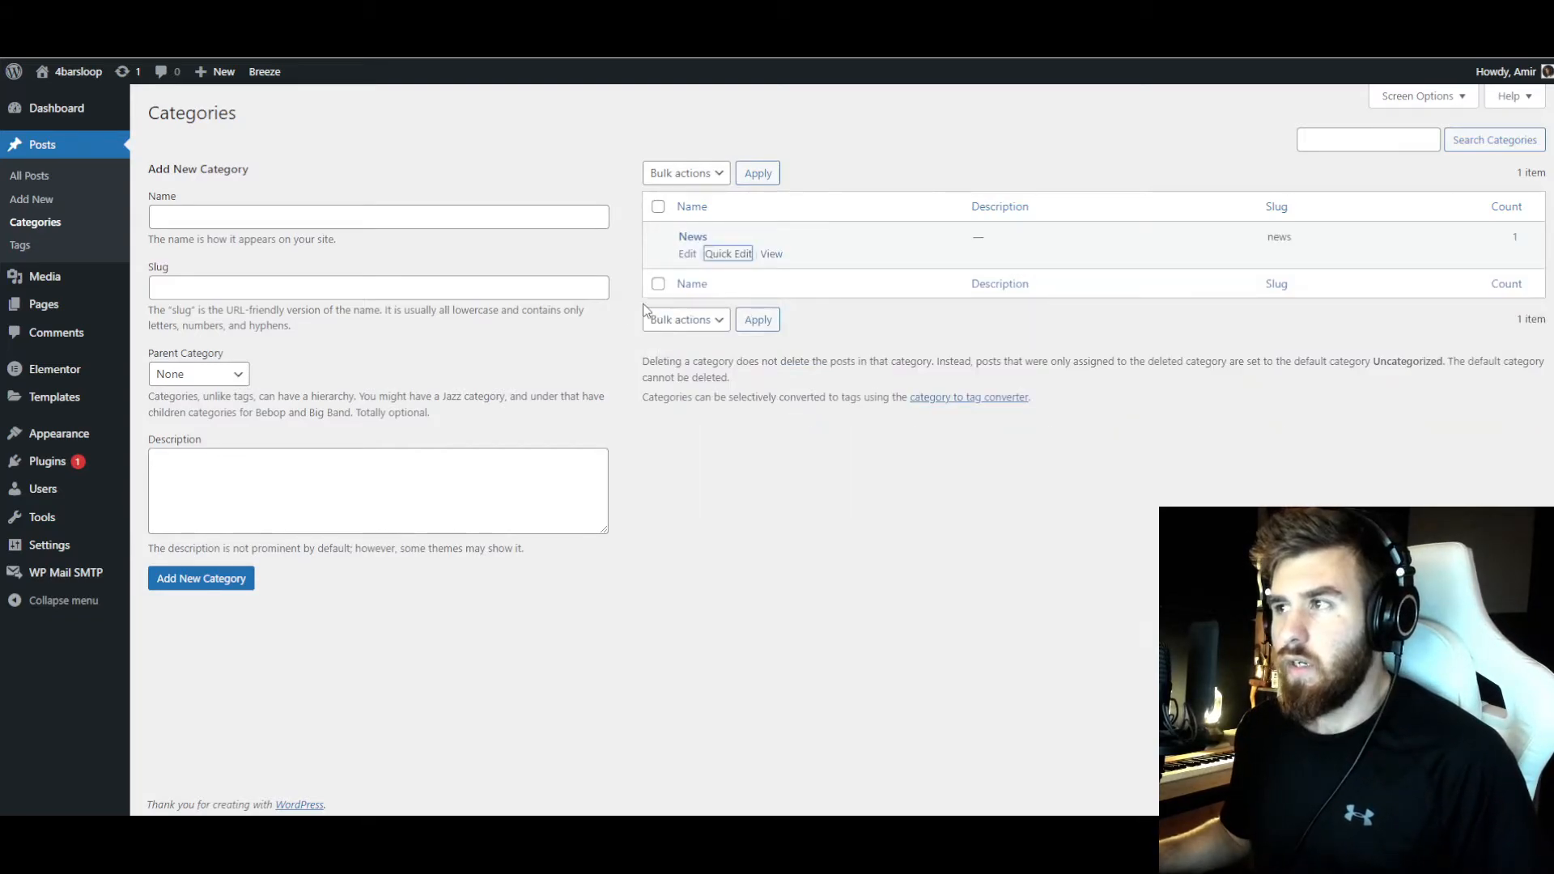
pyautogui.click(44, 166)
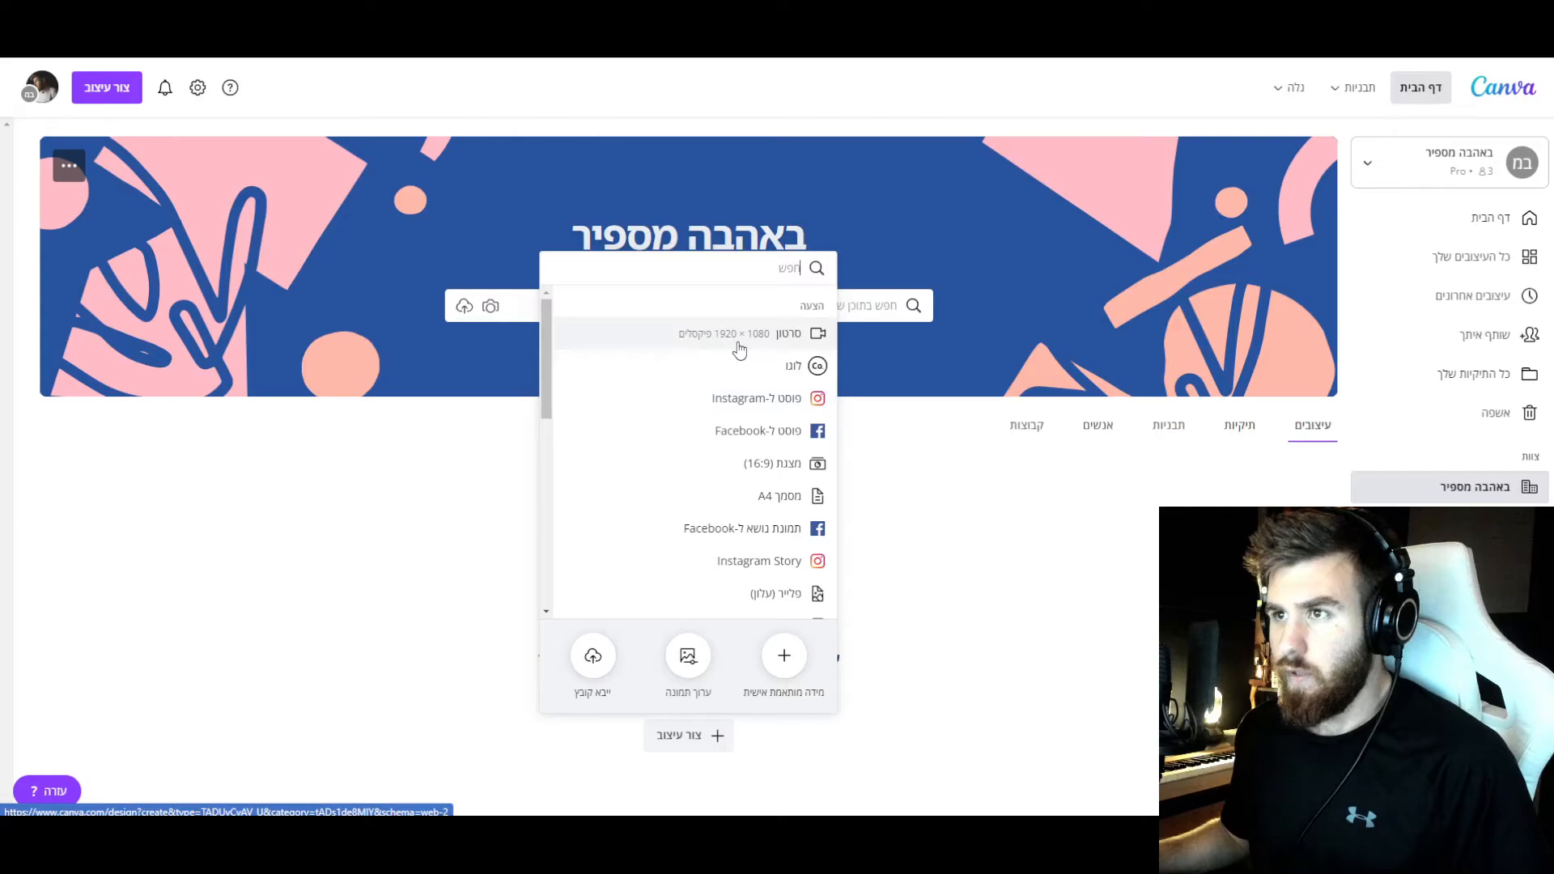
# - Switch to Canva and create a custom-size design 300 pixels wide and 500 pixels high
pyautogui.click(783, 656)
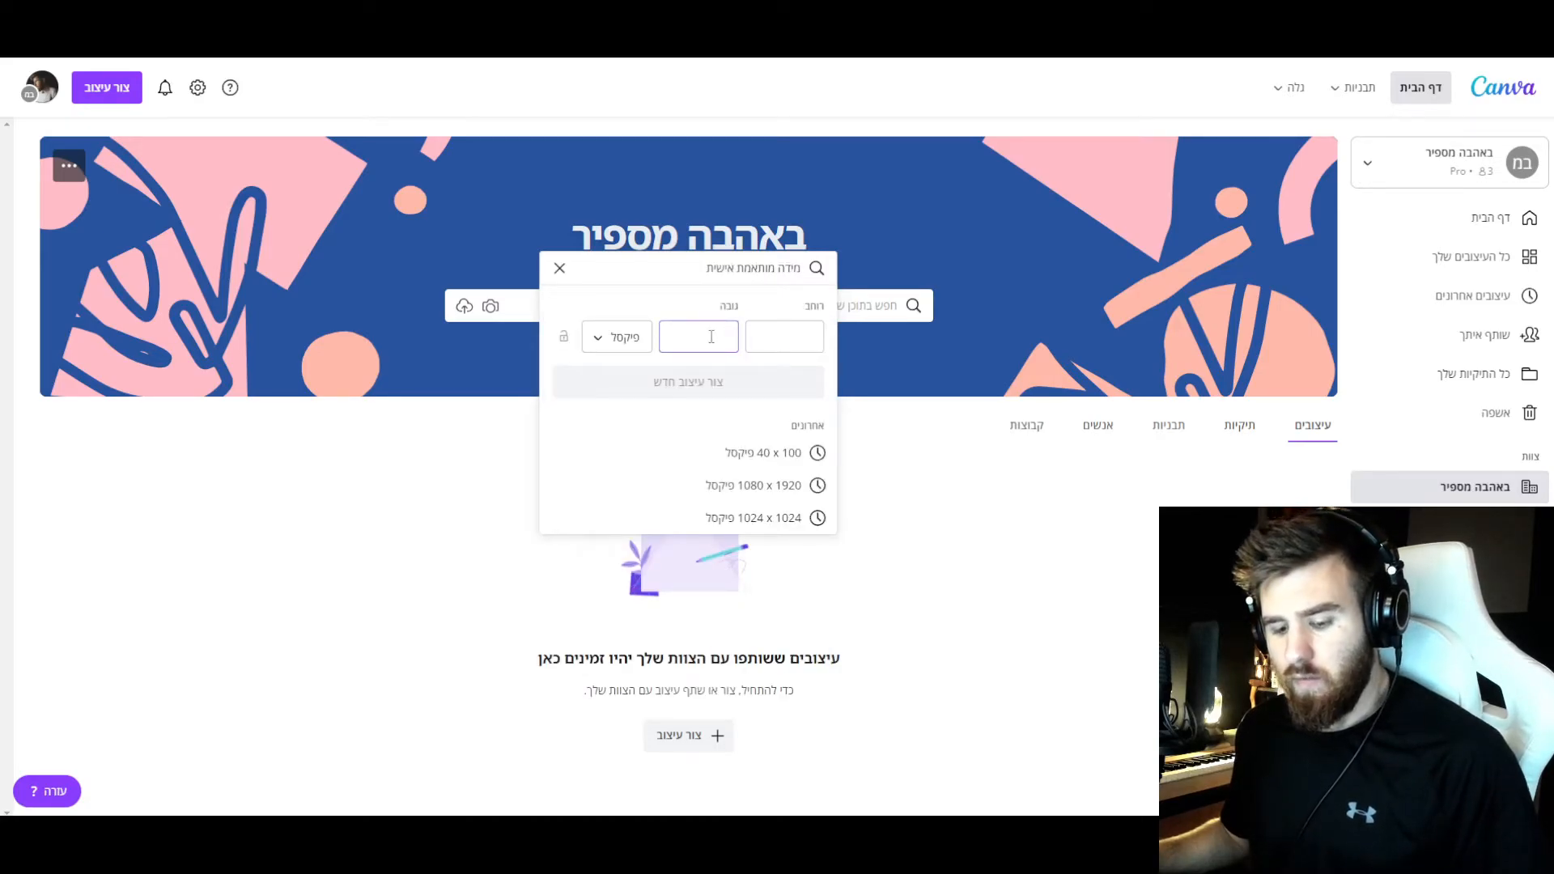
pyautogui.write('500')
pyautogui.click(784, 342)
pyautogui.write('500')
pyautogui.click(748, 385)
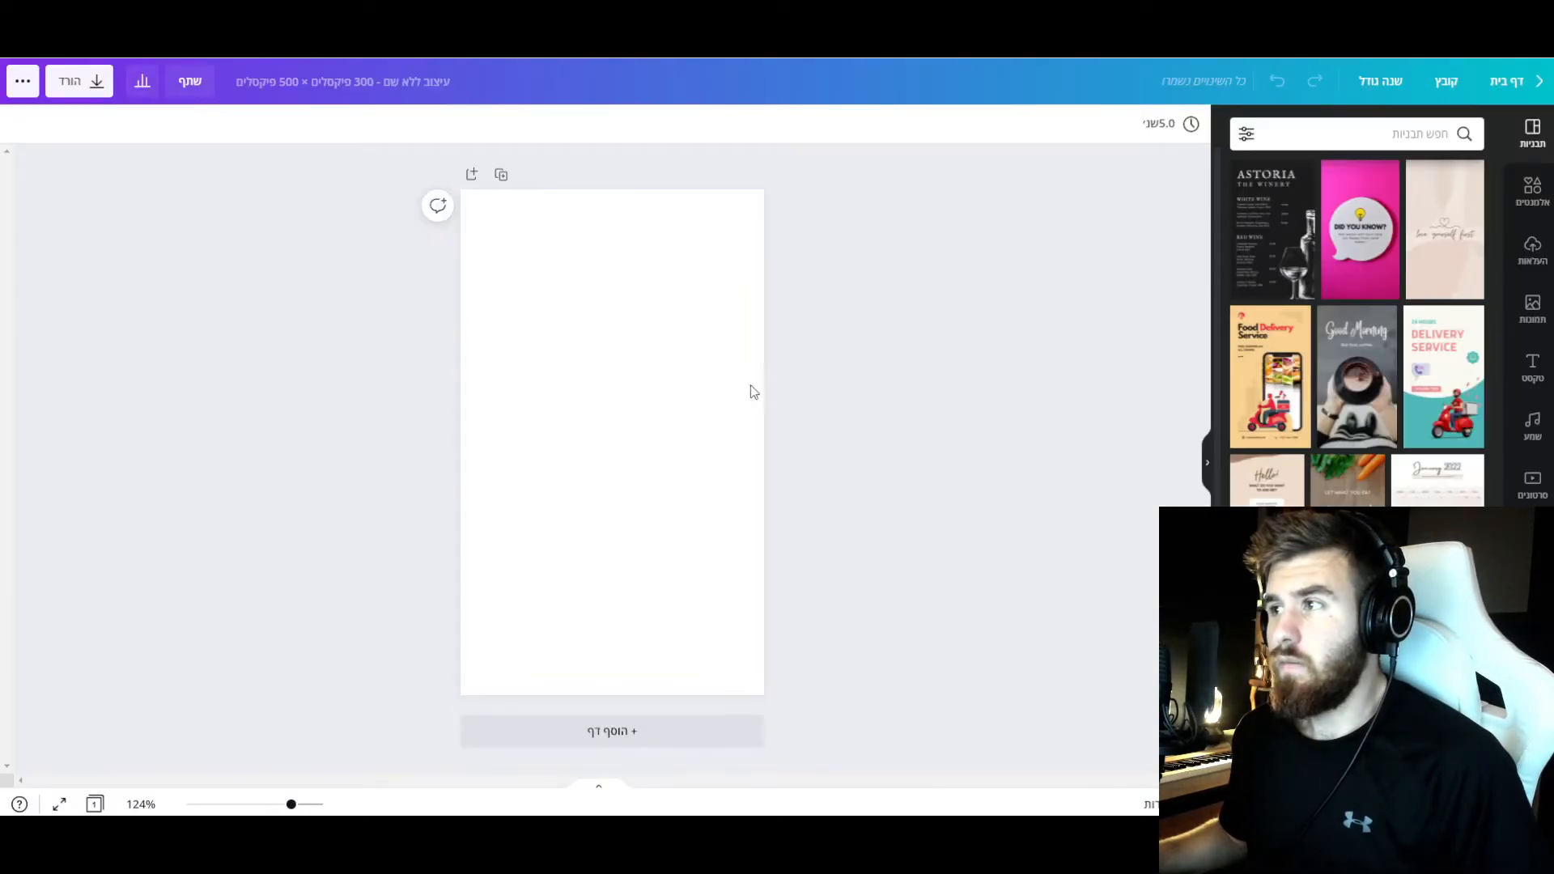
# - Search Canva's photo library for "audio" and "audio app" pictures
pyautogui.click(1532, 307)
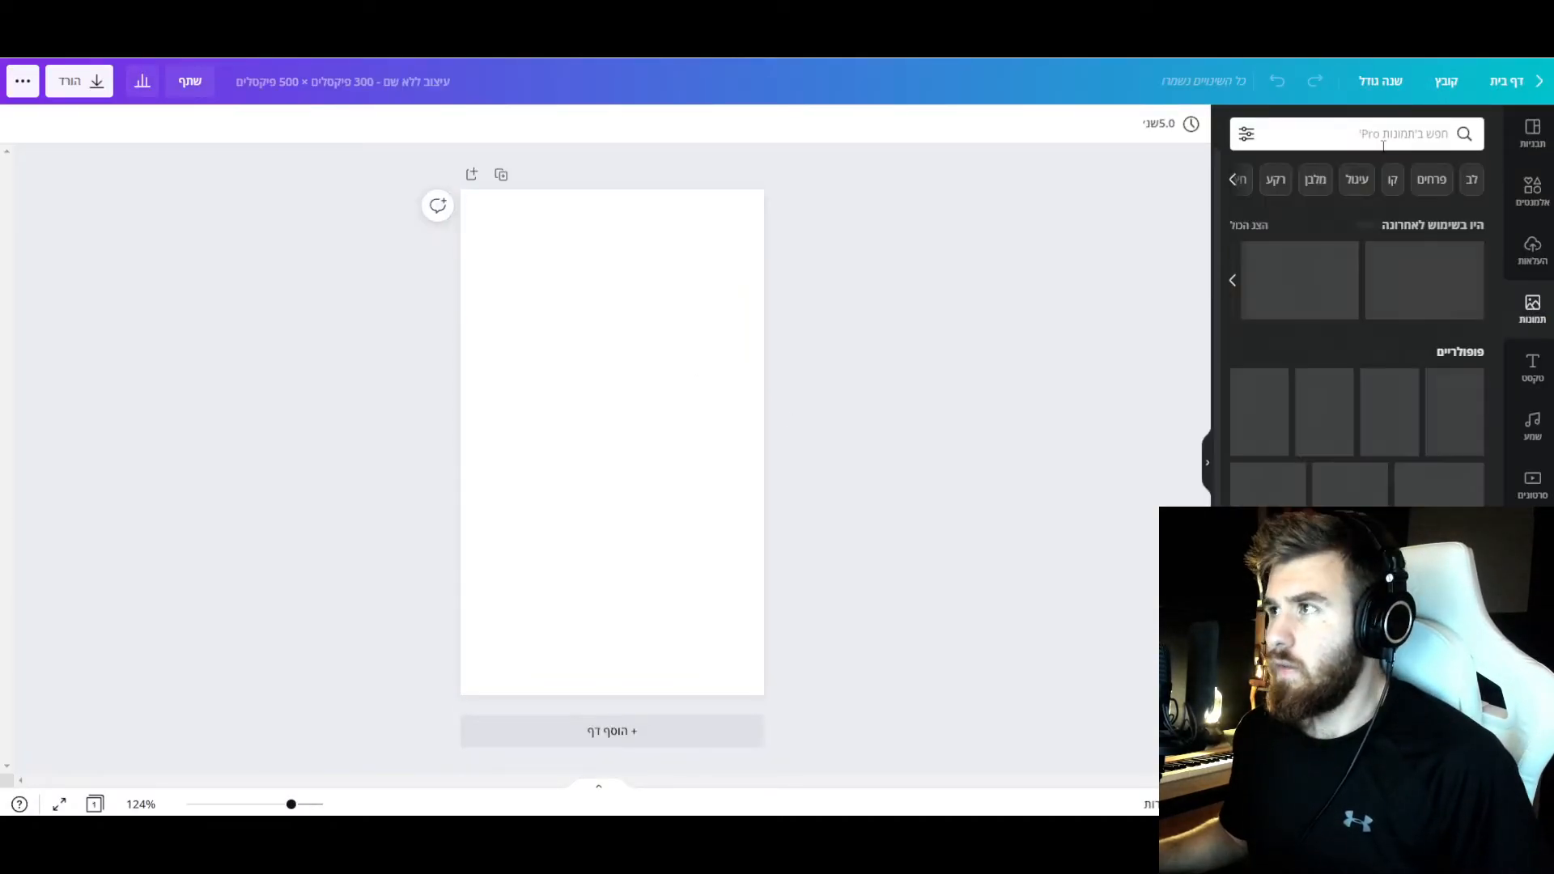
pyautogui.click(1382, 138)
pyautogui.write('audio')
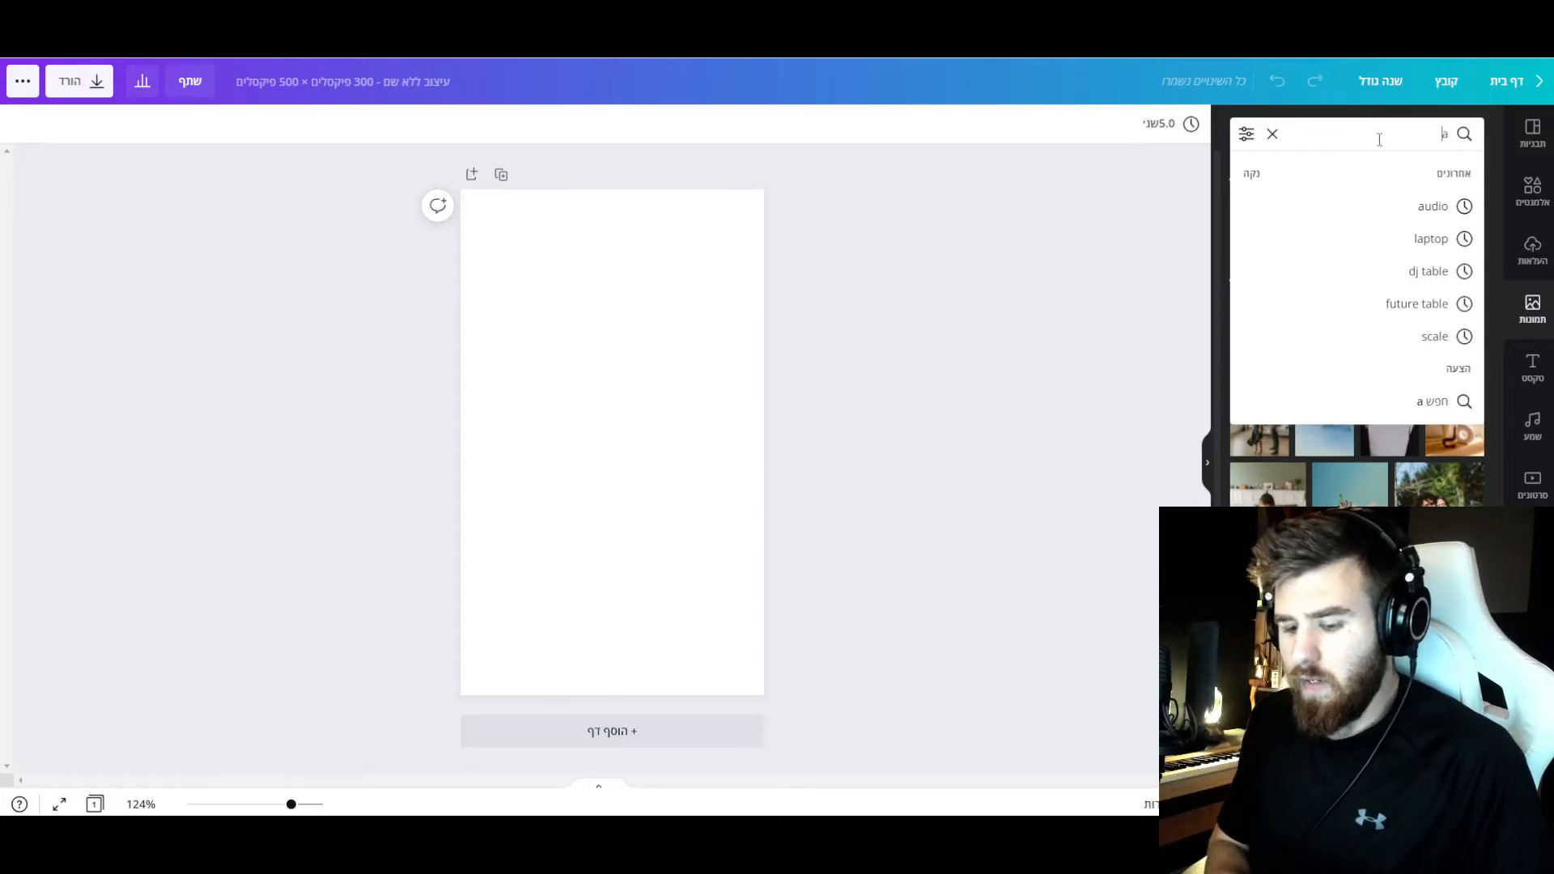
pyautogui.press('Return')
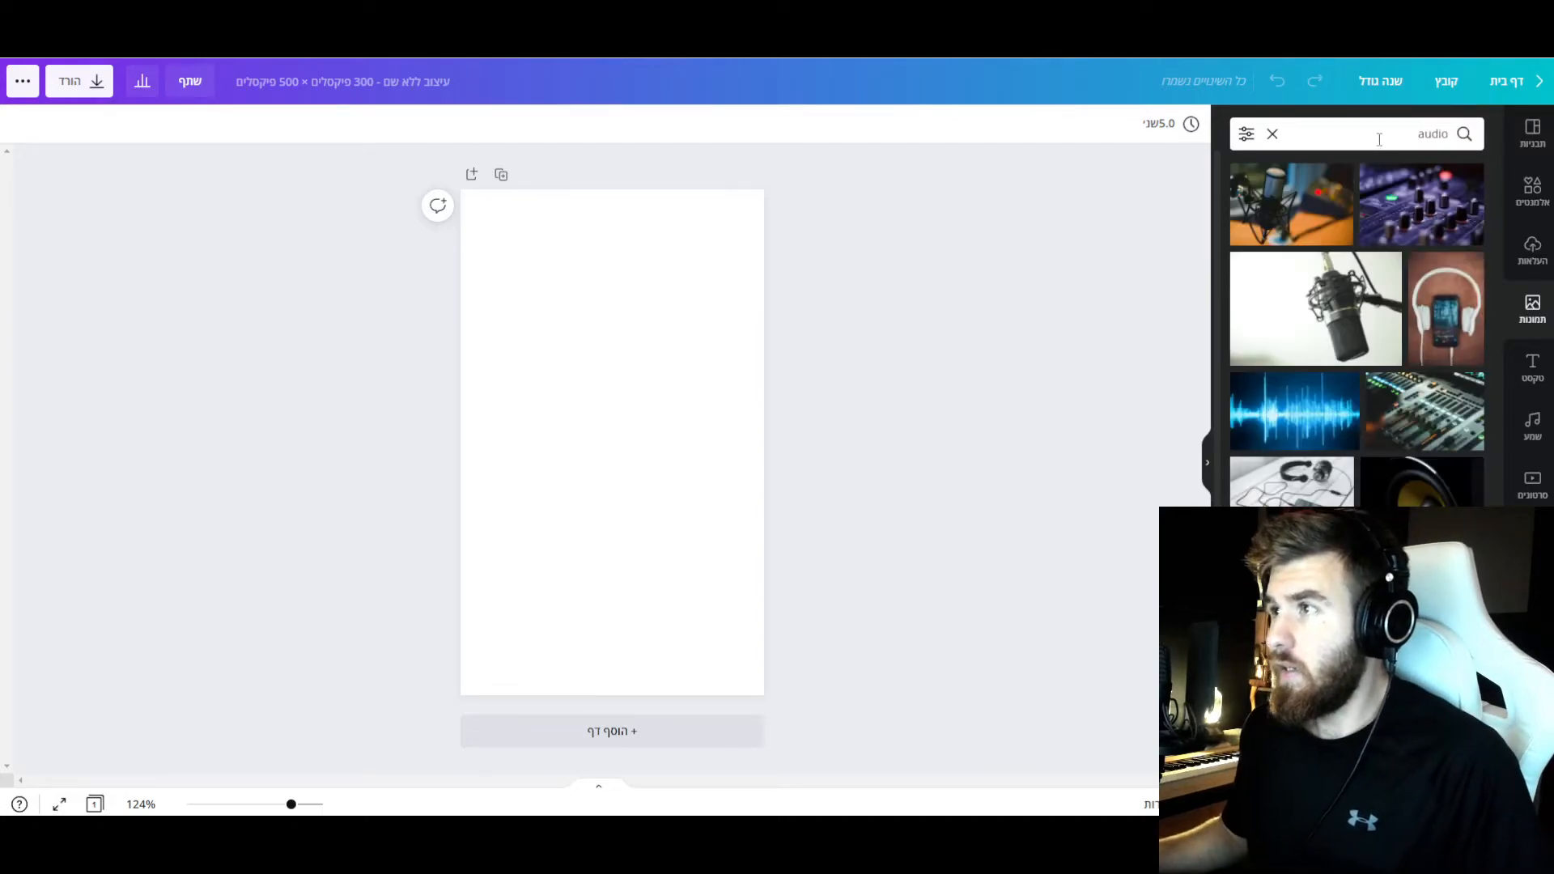
pyautogui.scroll(-5, 1356, 327)
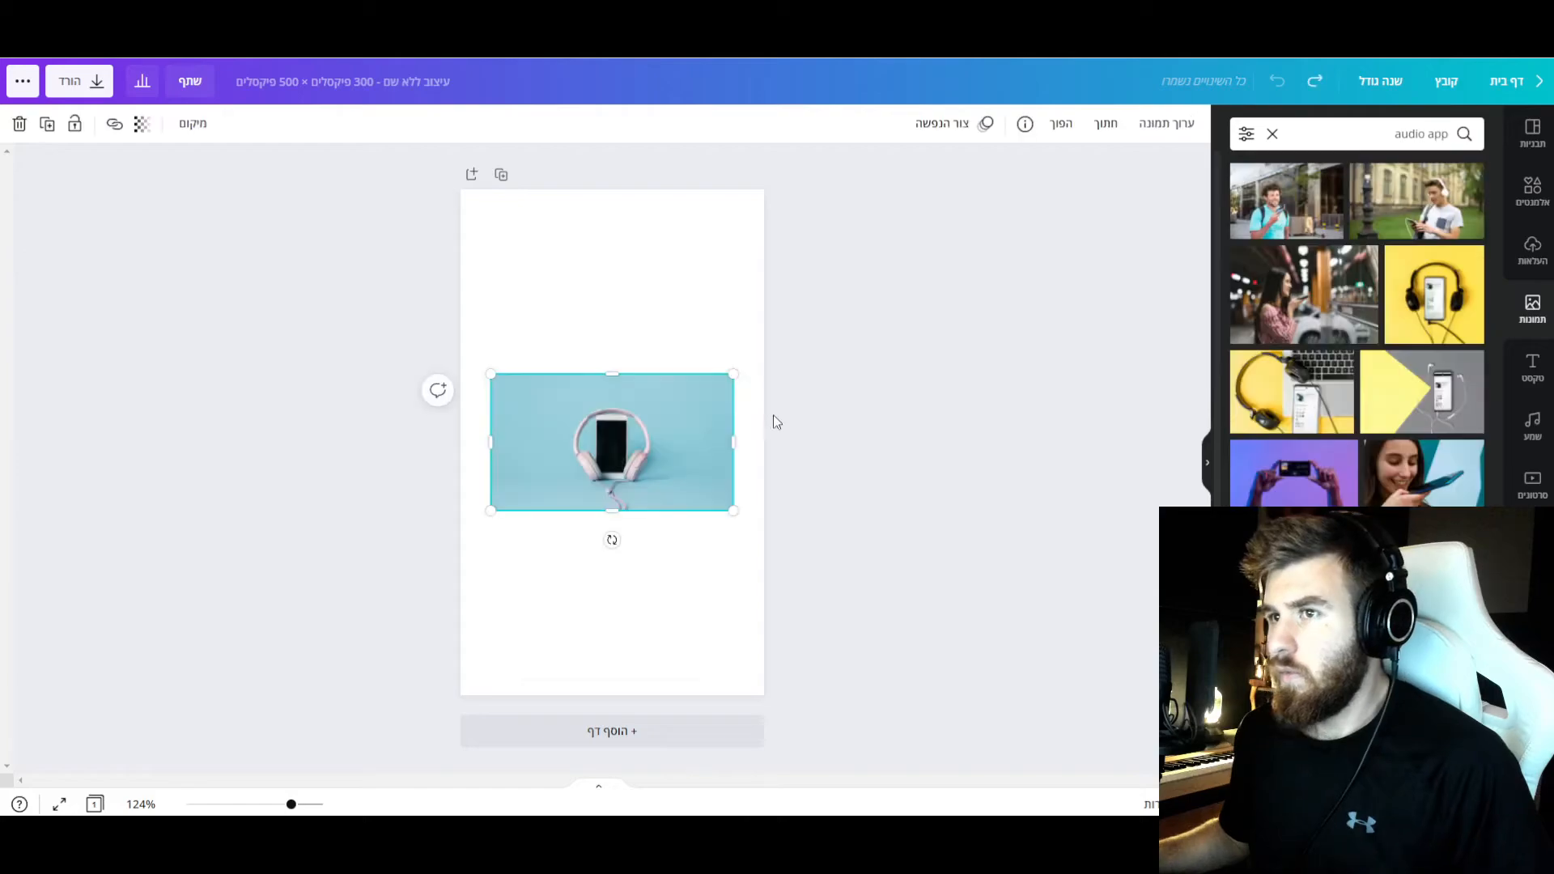
# - Enlarge three headphones photos in turn to fill the canvas and download each version as a JPG
pyautogui.moveTo(733, 374); pyautogui.dragTo(1172, 188)
pyautogui.click(80, 81)
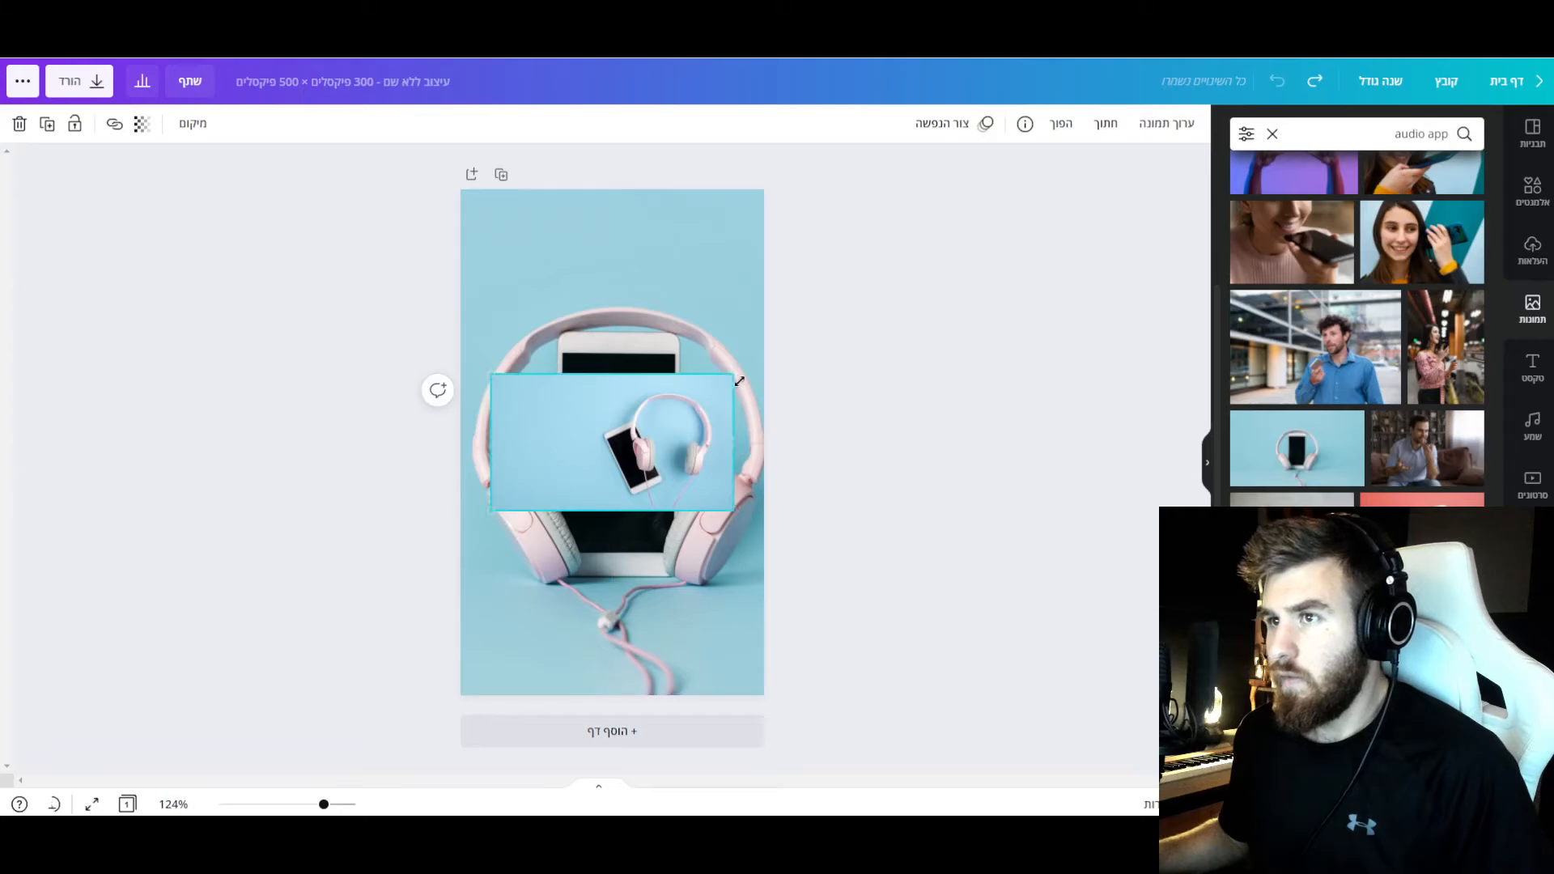
pyautogui.moveTo(738, 381); pyautogui.dragTo(1151, 197)
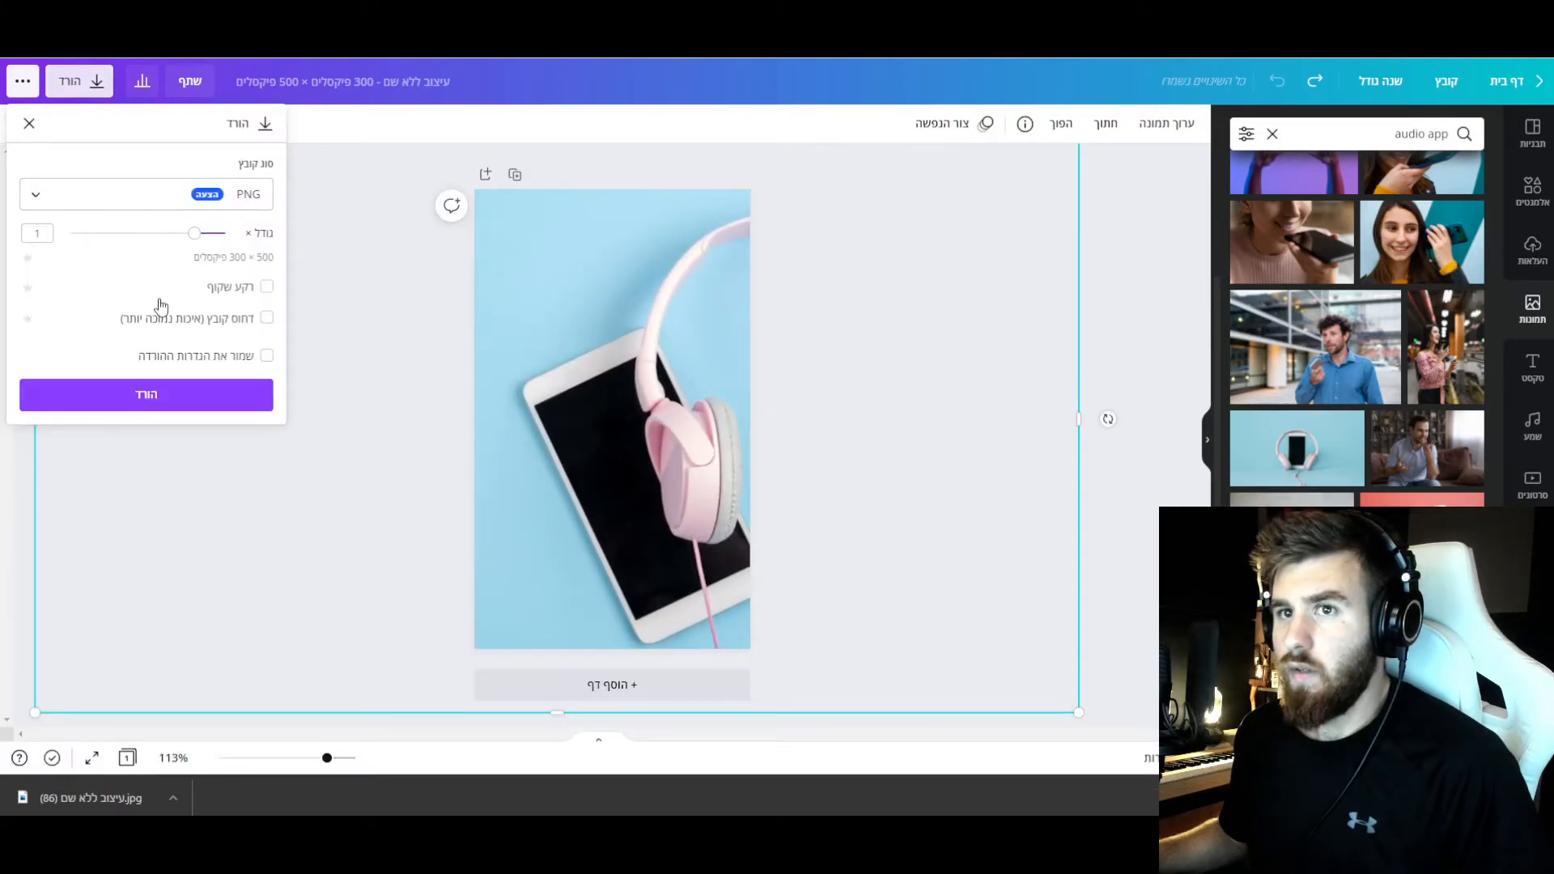
pyautogui.click(153, 202)
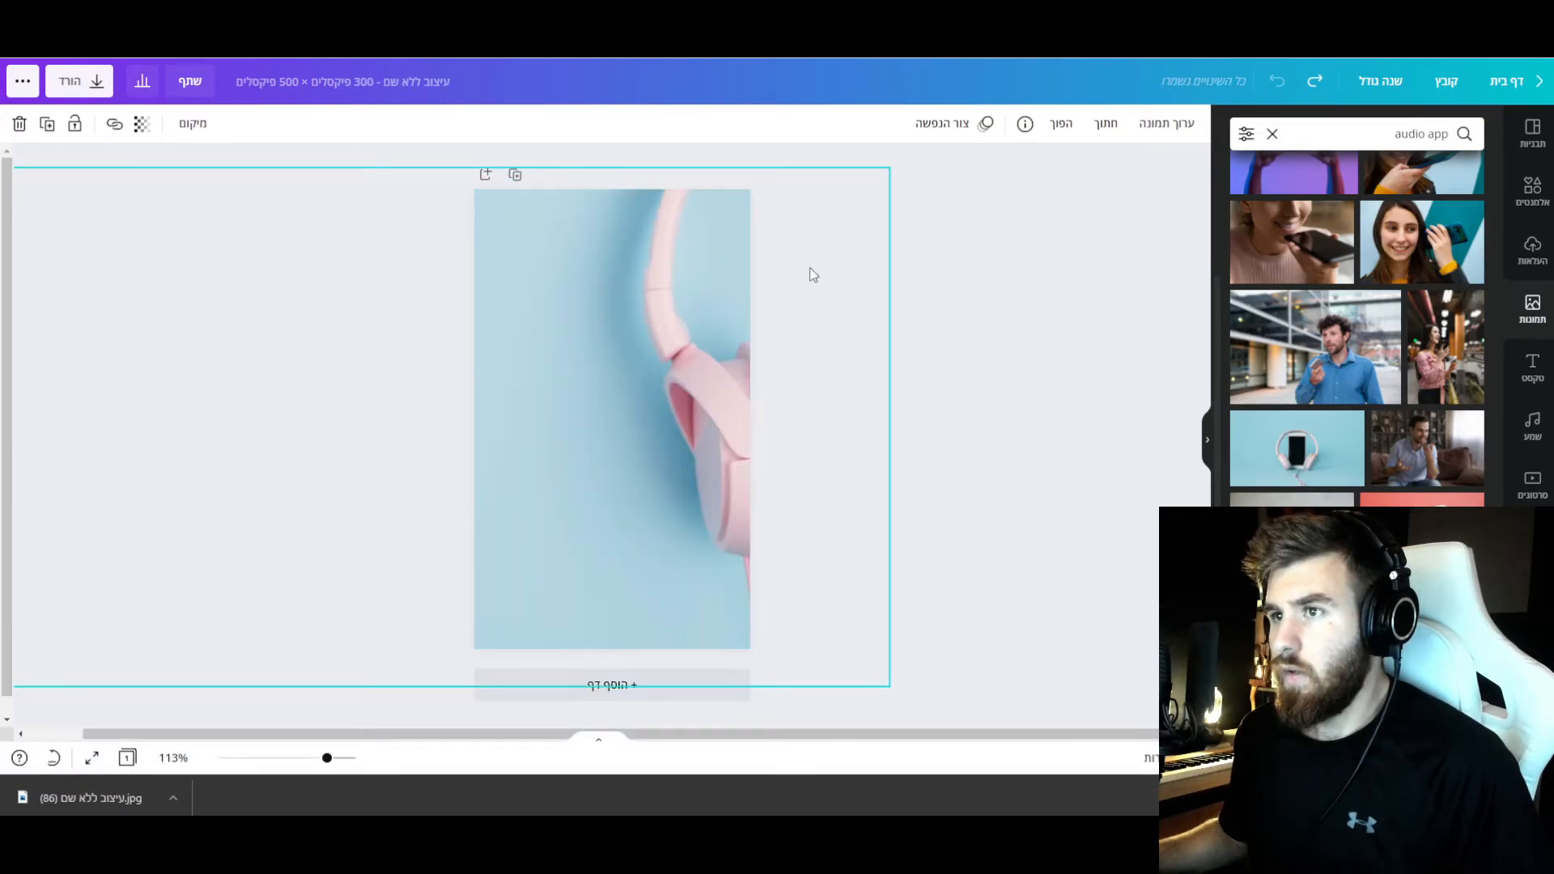
pyautogui.click(79, 81)
pyautogui.click(144, 431)
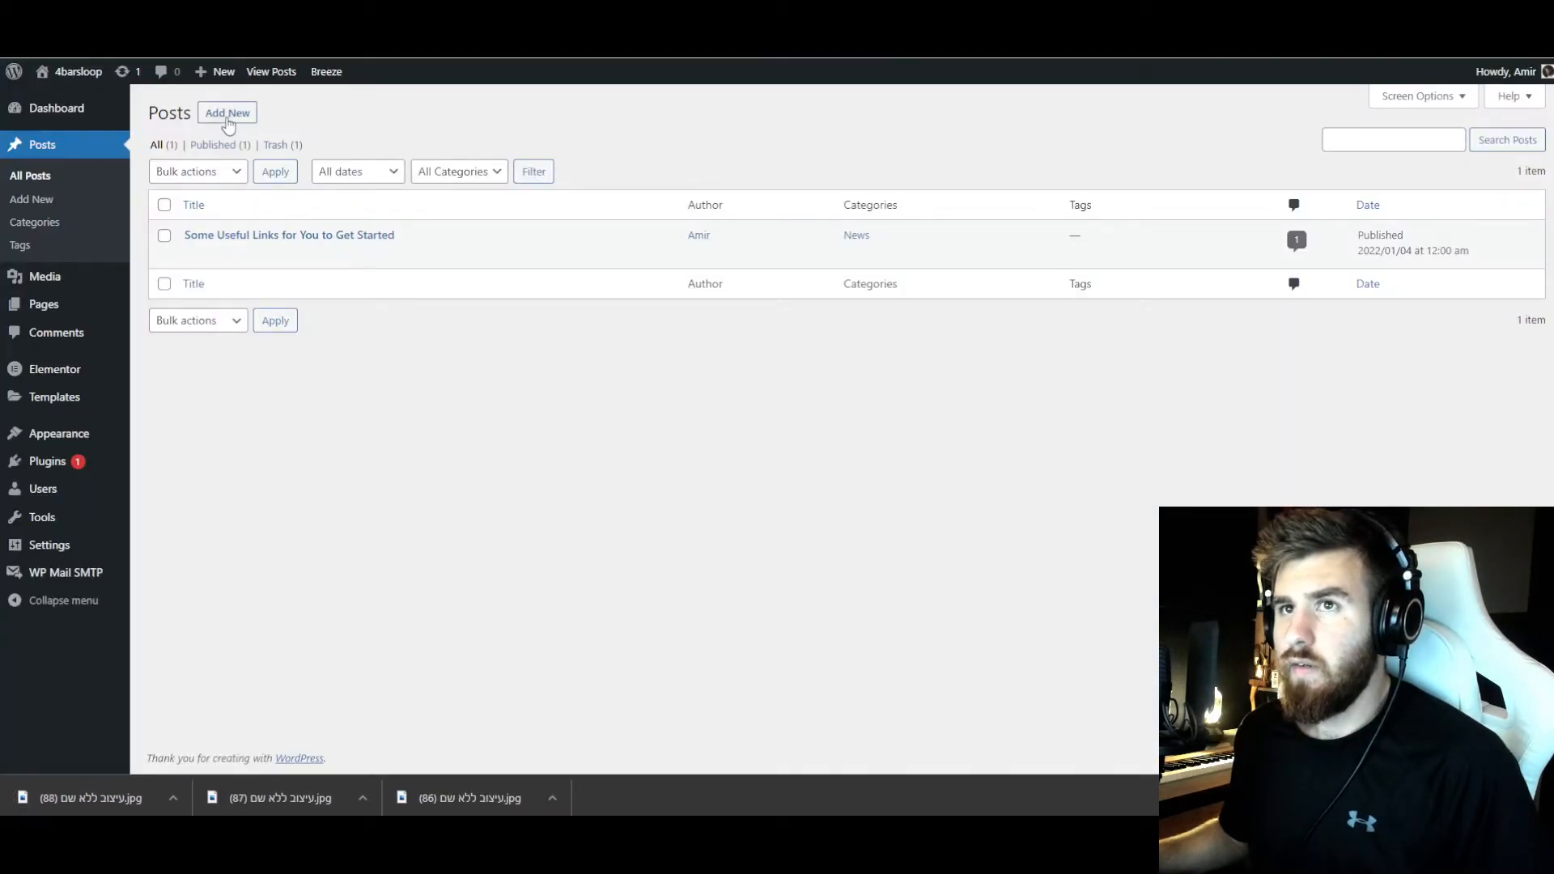
# - Add a new WordPress post titled "Post 1", upload the three downloaded JPG images and set one as the featured image
pyautogui.write('Post 1')
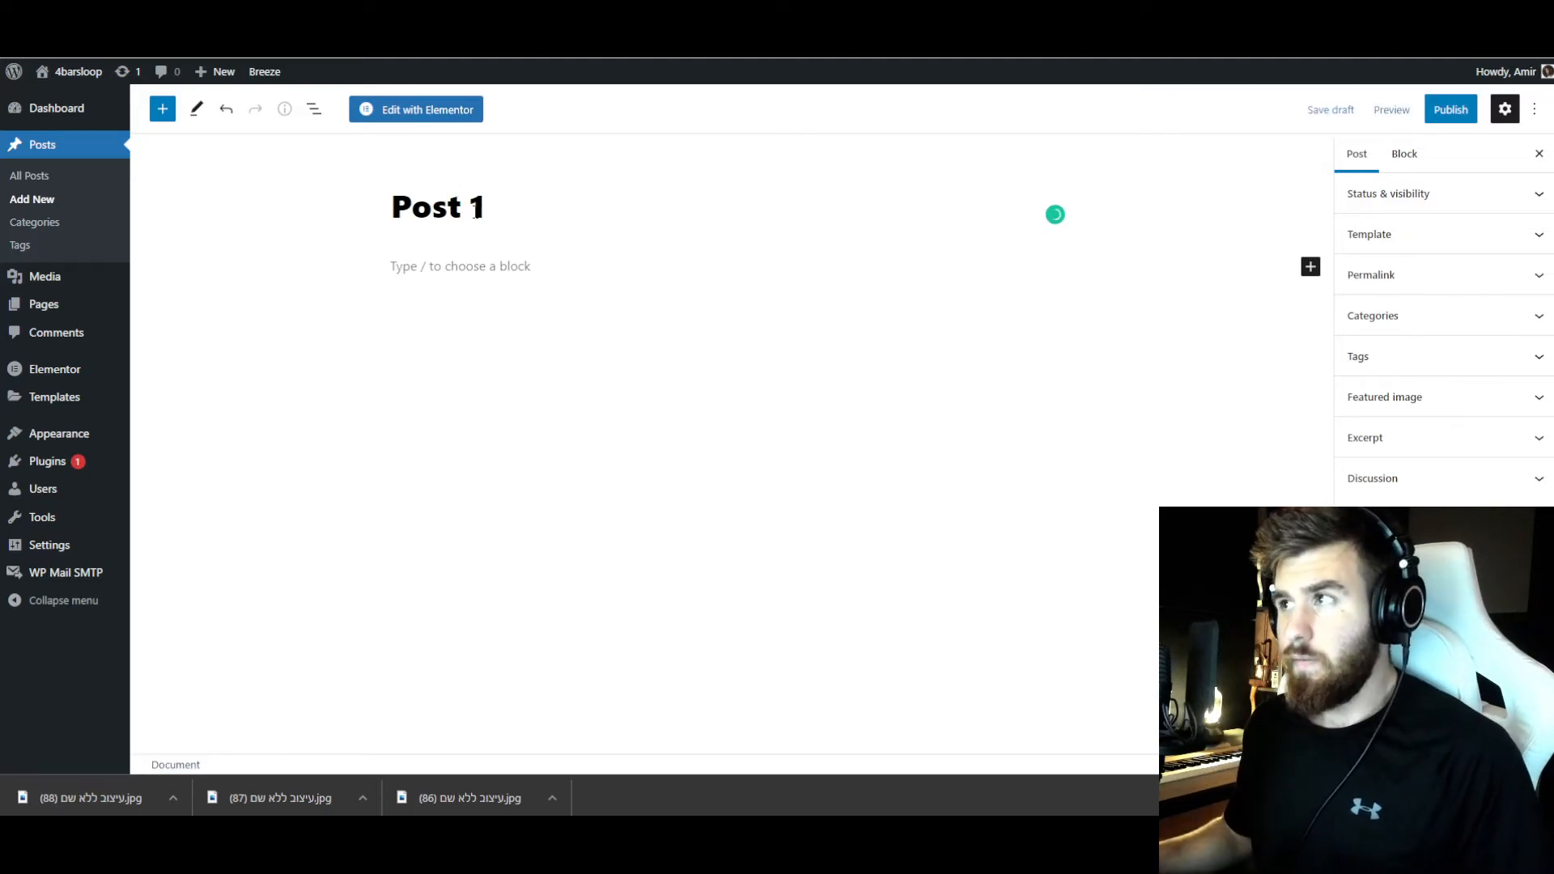
pyautogui.click(1384, 398)
pyautogui.click(1387, 461)
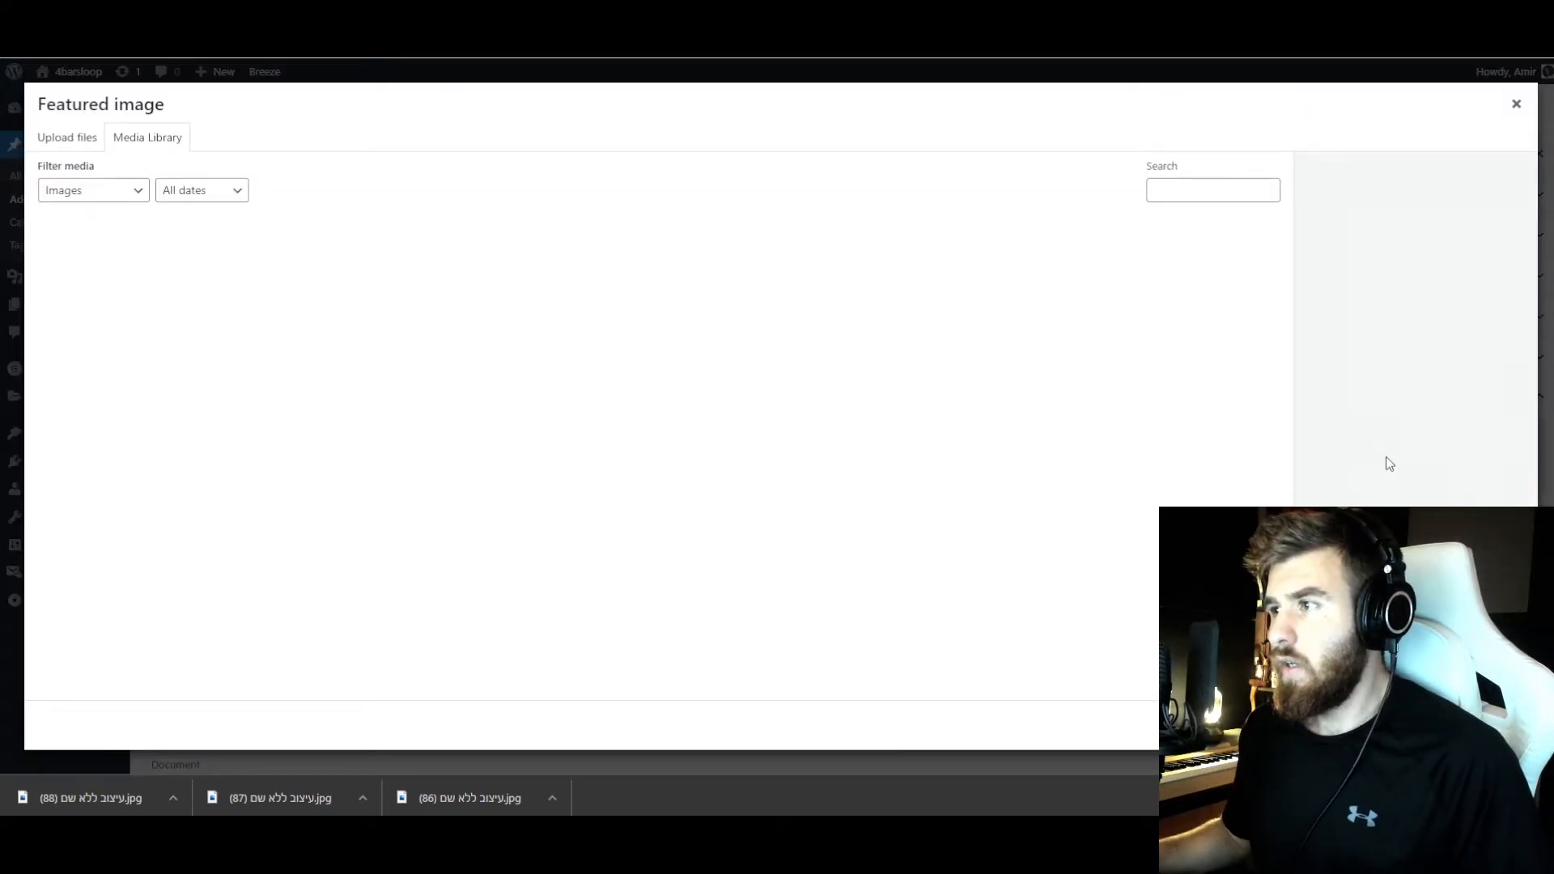
pyautogui.moveTo(91, 798); pyautogui.dragTo(278, 742)
pyautogui.moveTo(280, 798); pyautogui.dragTo(469, 506)
pyautogui.moveTo(469, 798); pyautogui.dragTo(485, 647)
pyautogui.click(342, 273)
pyautogui.click(1469, 725)
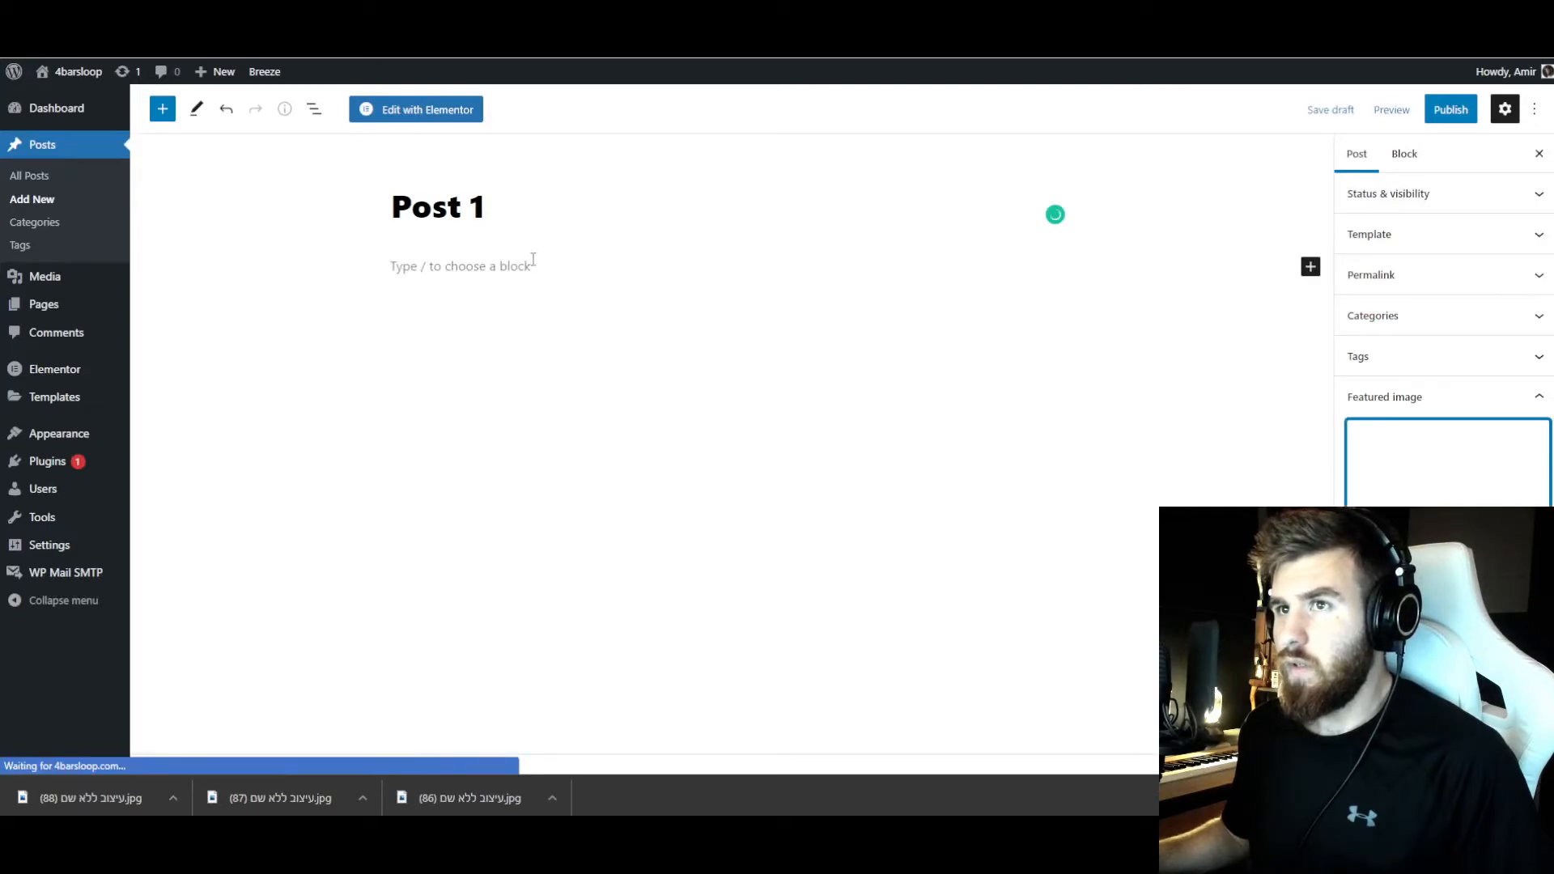
# - Paste the Lorem Ipsum passage copied from its website into the body of Post 1 and publish the post
pyautogui.click(485, 257)
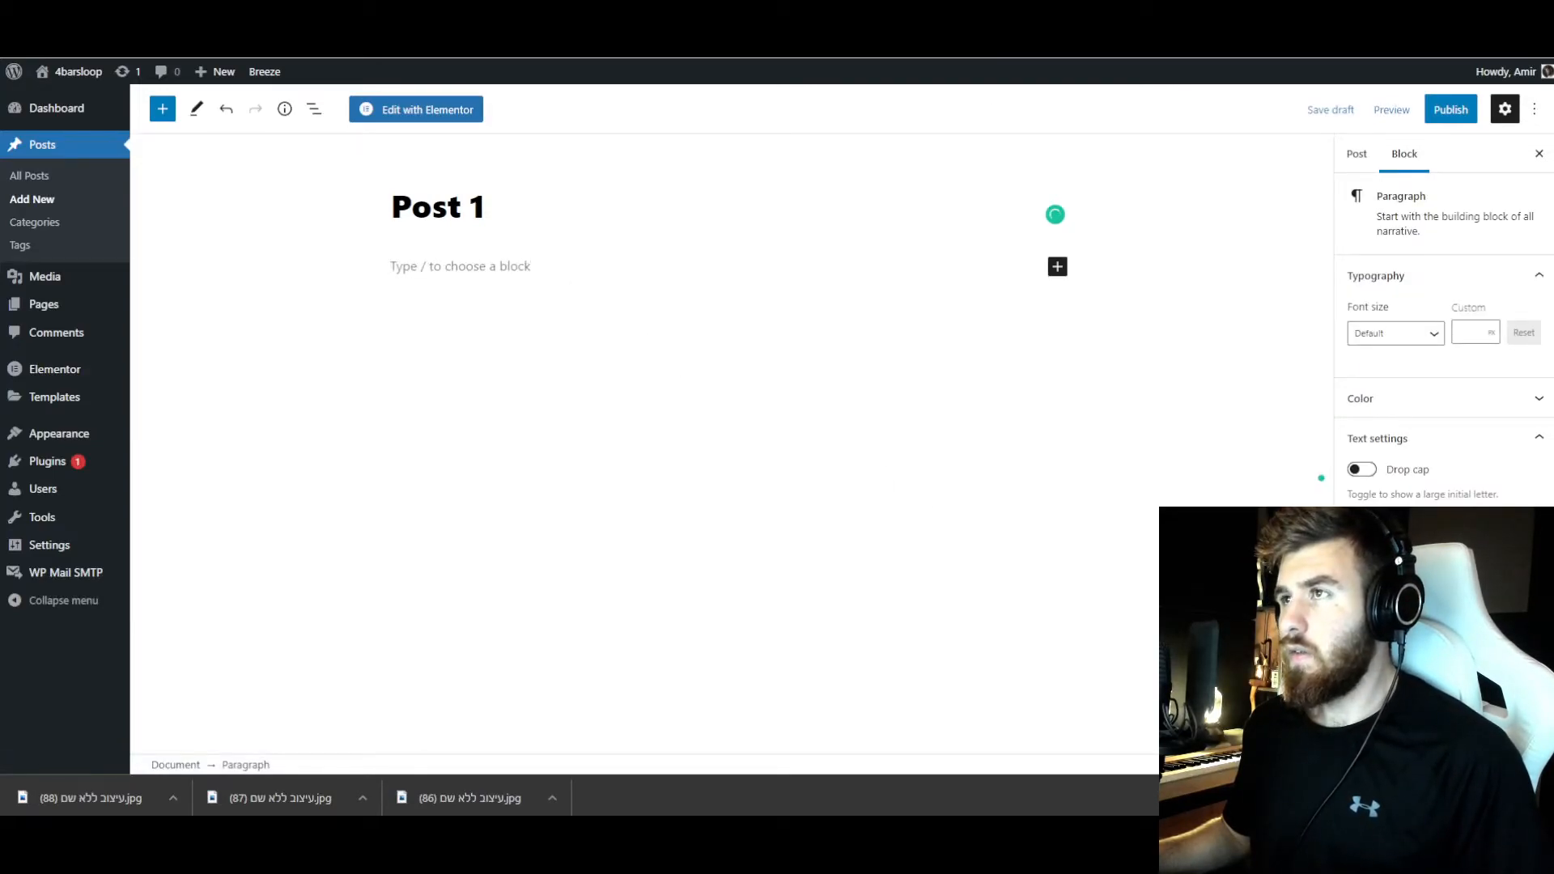
pyautogui.hotkey('alt', 'Tab')
pyautogui.moveTo(758, 441); pyautogui.dragTo(406, 280)
pyautogui.hotkey('ctrl', 'c')
pyautogui.hotkey('ctrl', 'Tab')
pyautogui.hotkey('ctrl', 'Tab')
pyautogui.hotkey('ctrl', 'Tab')
pyautogui.hotkey('ctrl', 'Tab')
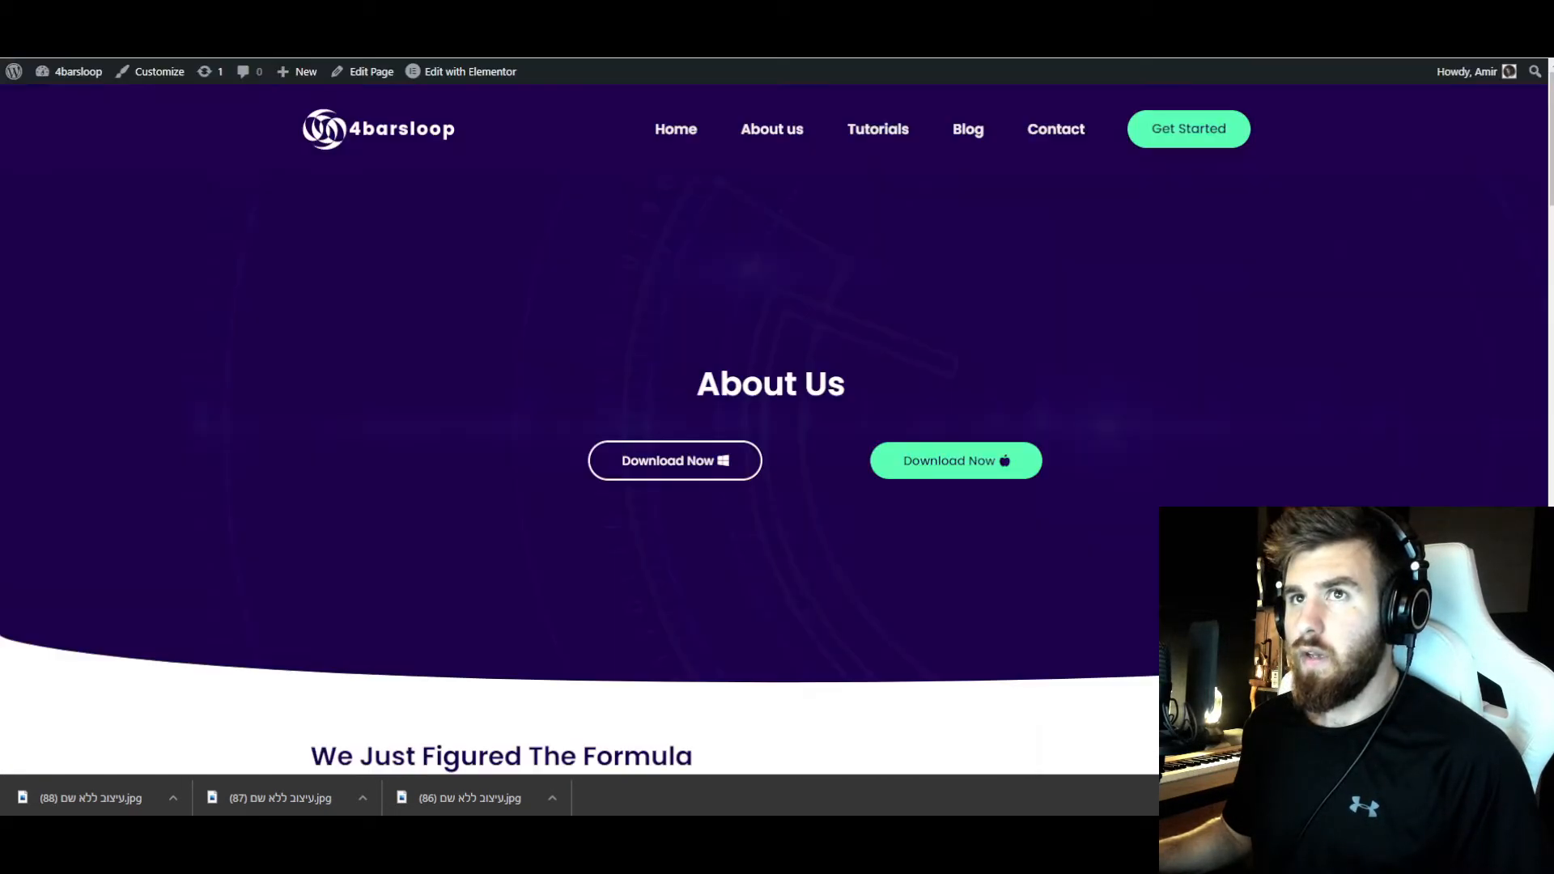
pyautogui.hotkey('ctrl', 'v')
pyautogui.click(1450, 109)
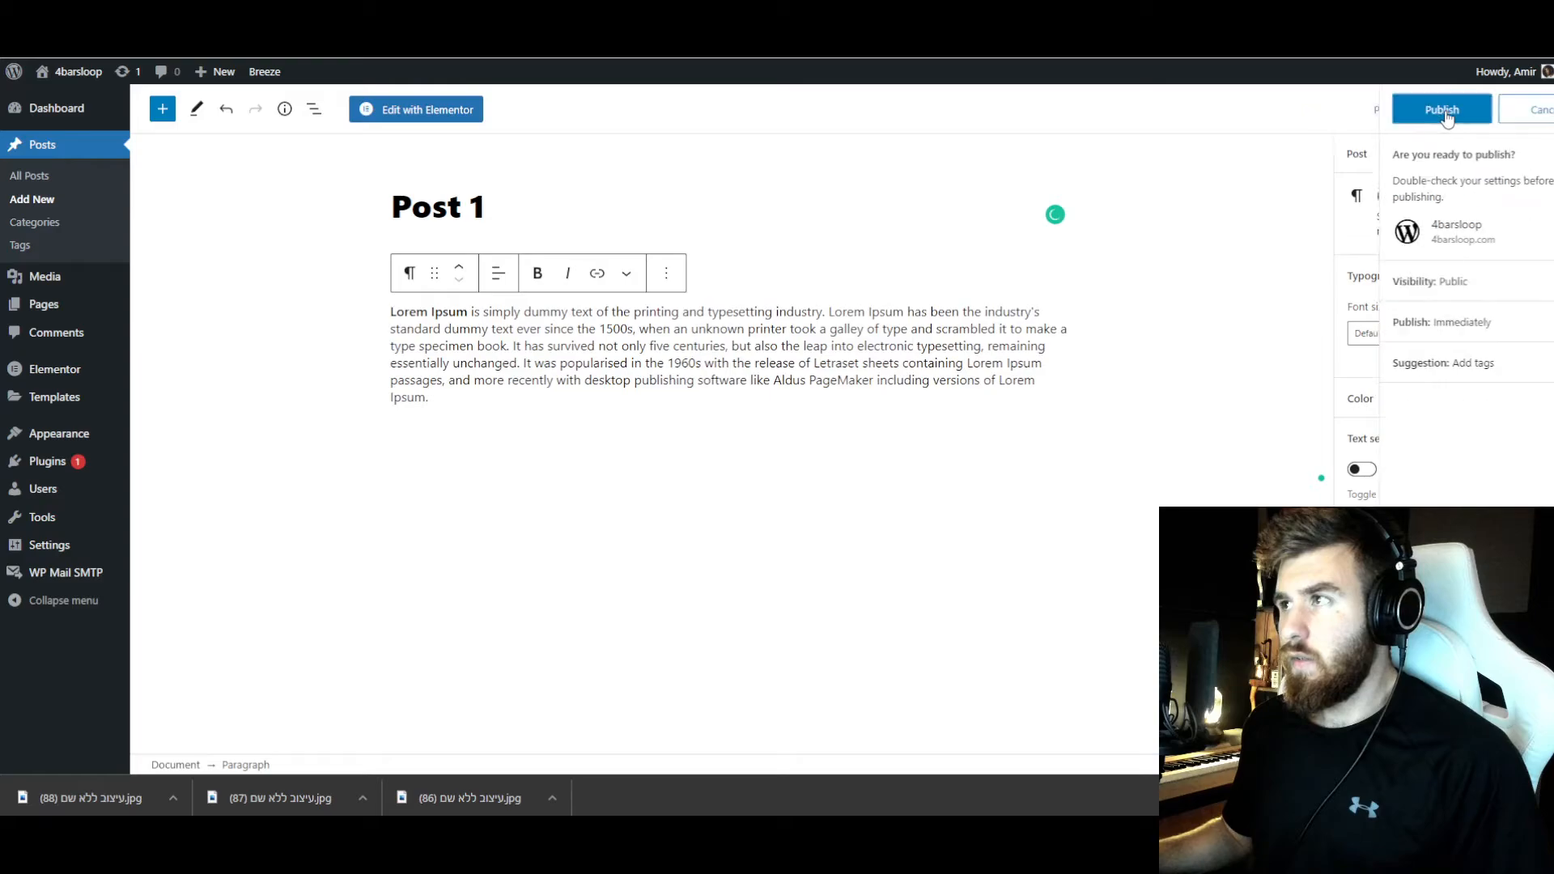
pyautogui.click(1399, 109)
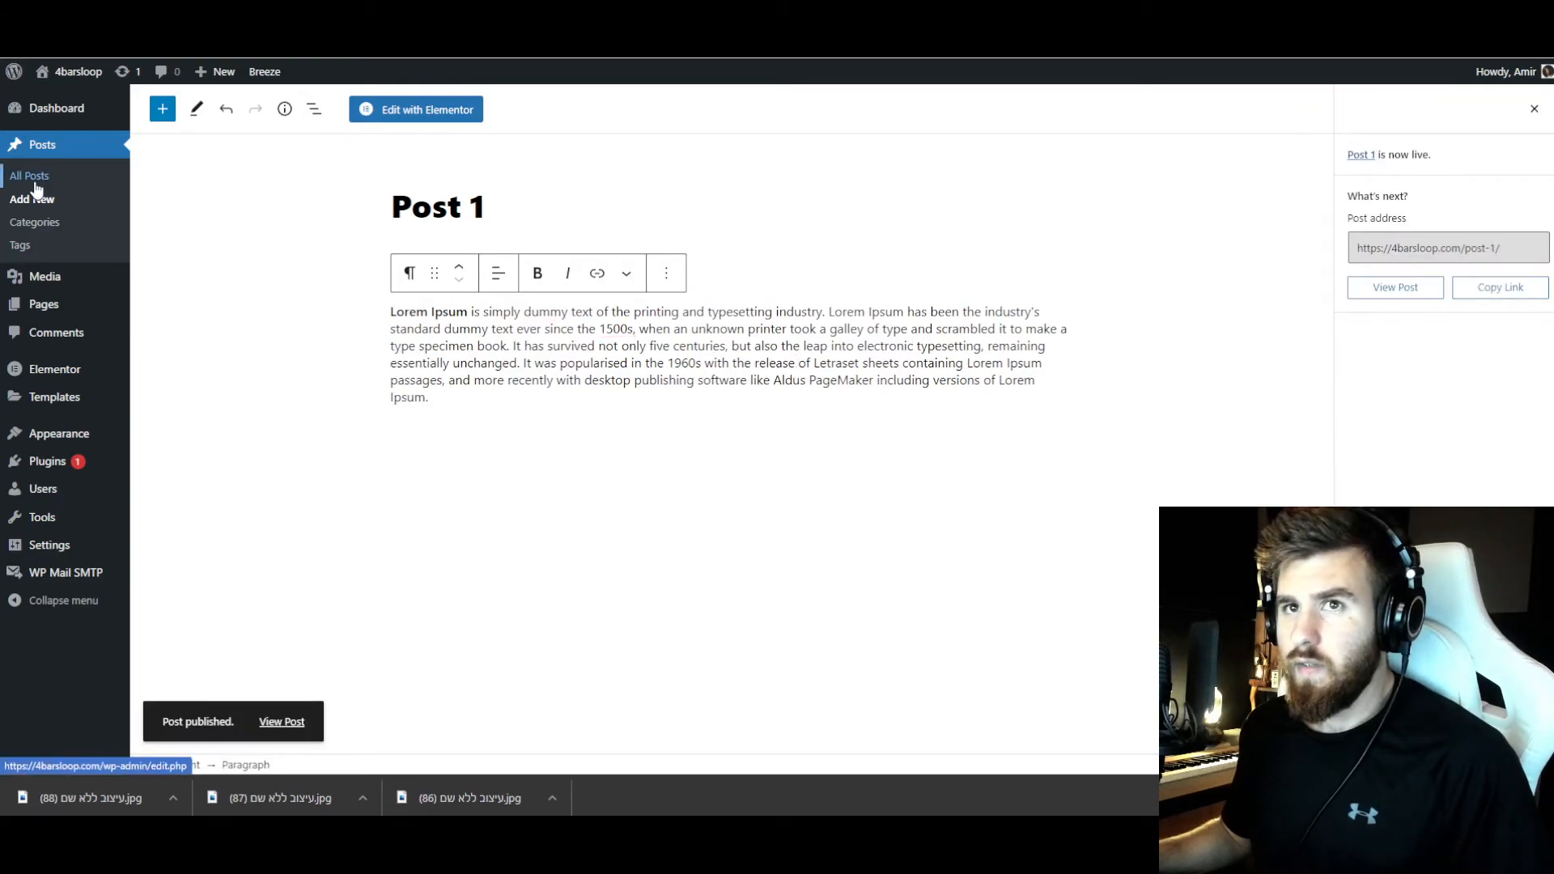
# - Trash the "Some Useful Links for You to Get Started" post and duplicate Post 1 twice
pyautogui.click(275, 305)
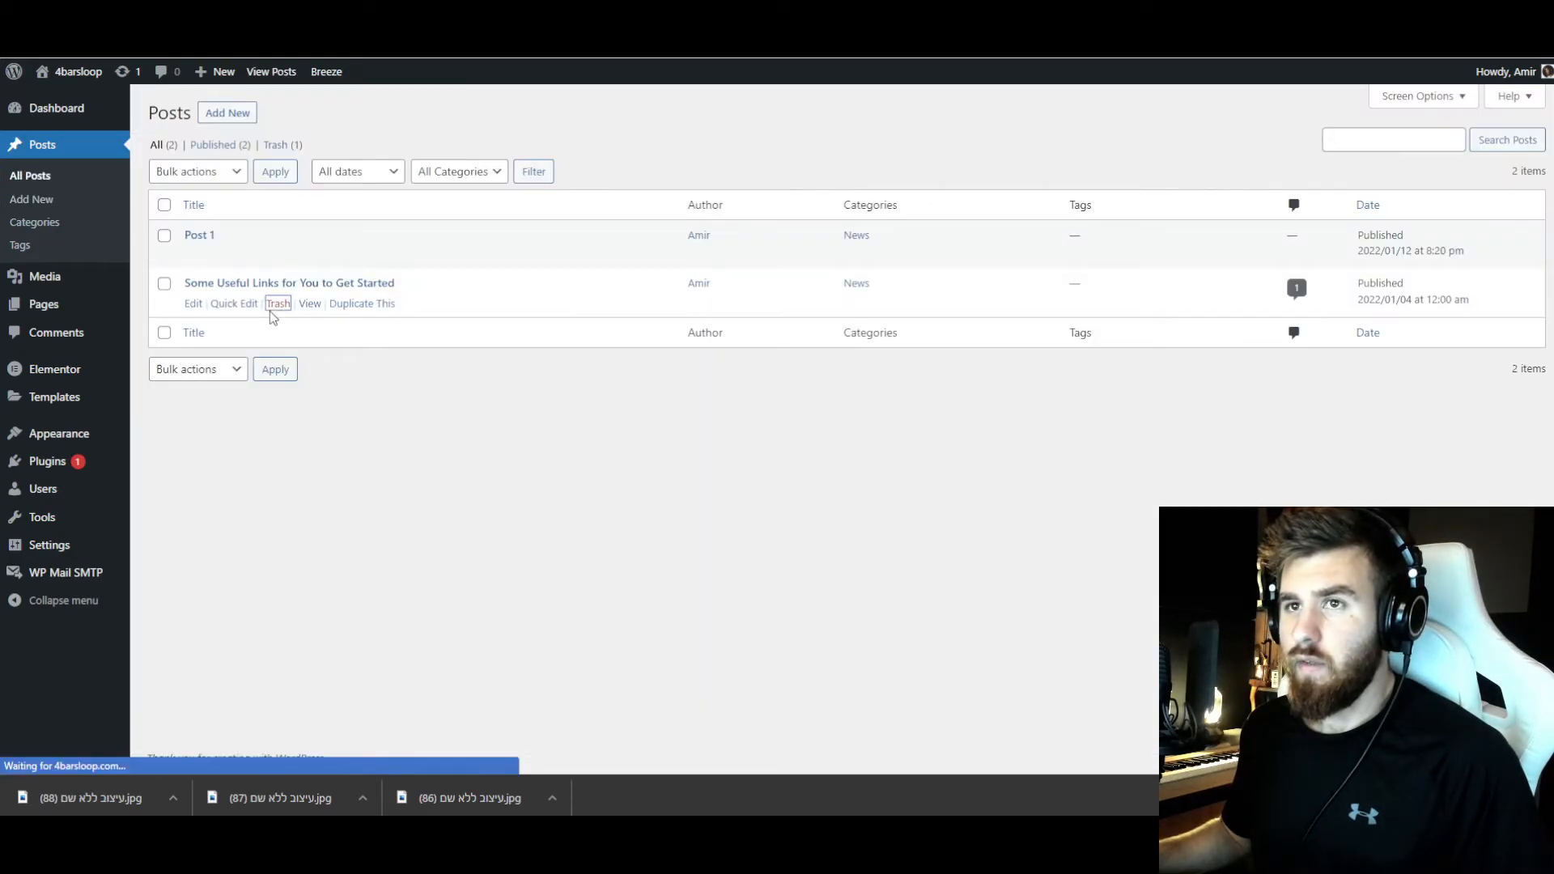
pyautogui.click(342, 311)
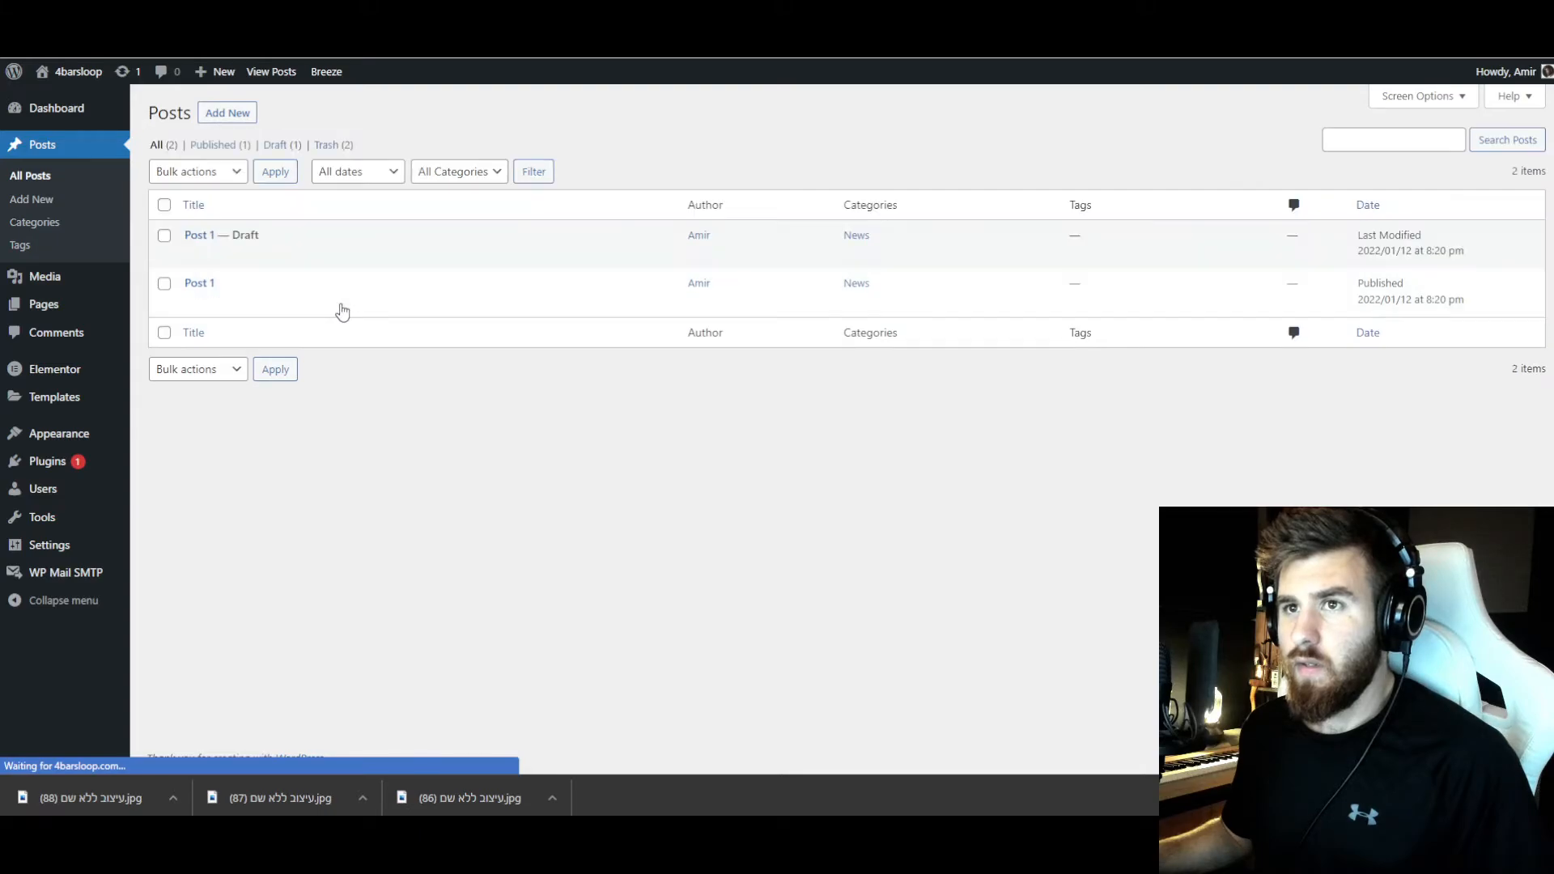
pyautogui.click(361, 258)
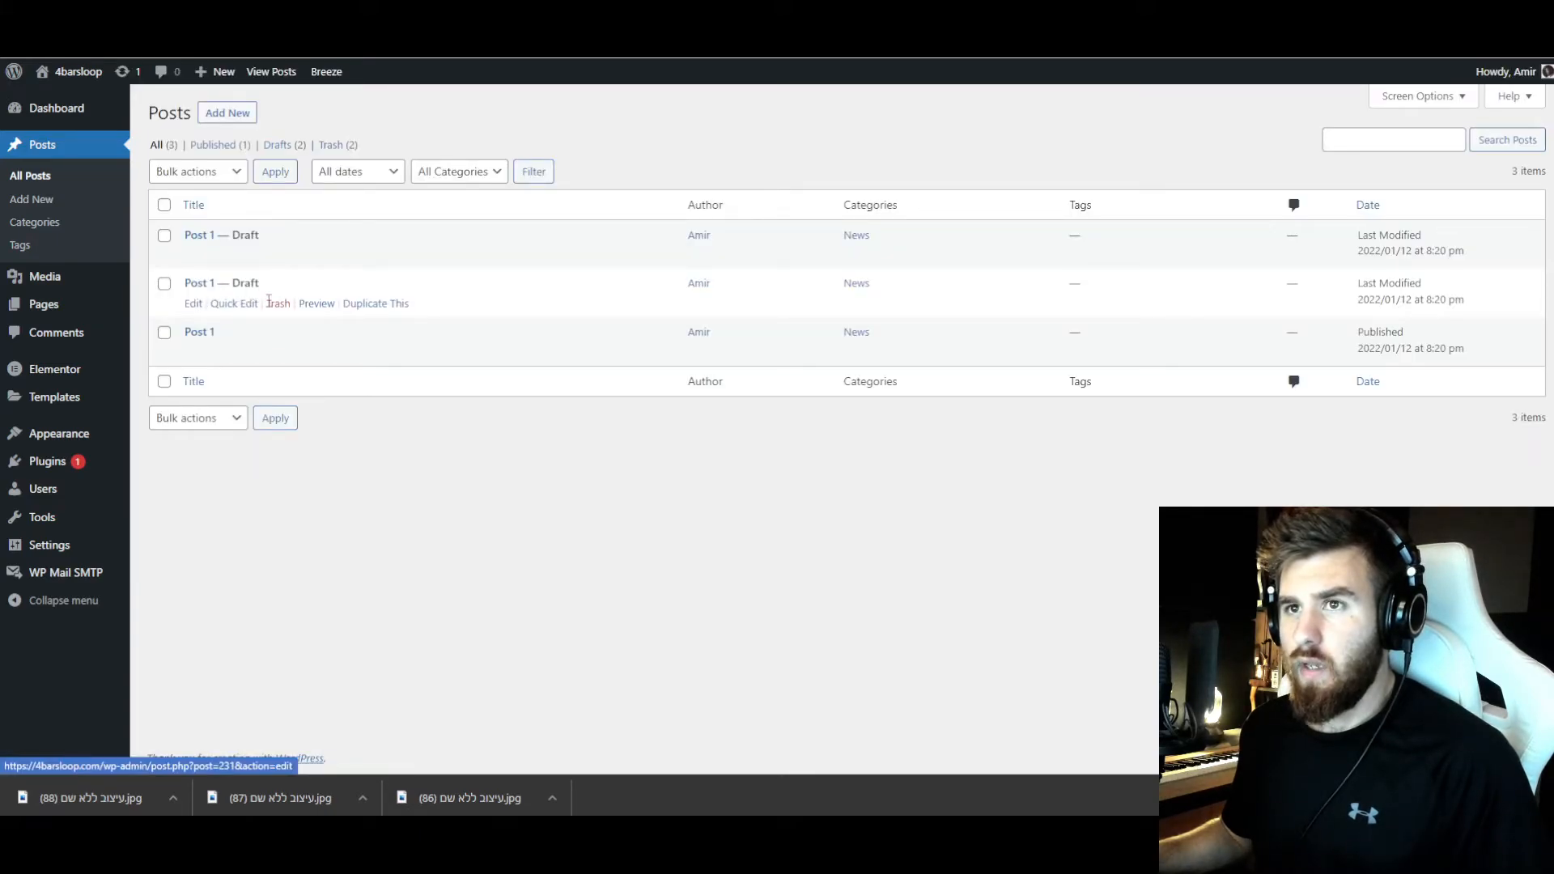
# - Retitle a duplicated draft "Post 2", use the tilted phone with headphones as its featured image, and publish it
pyautogui.click(194, 304)
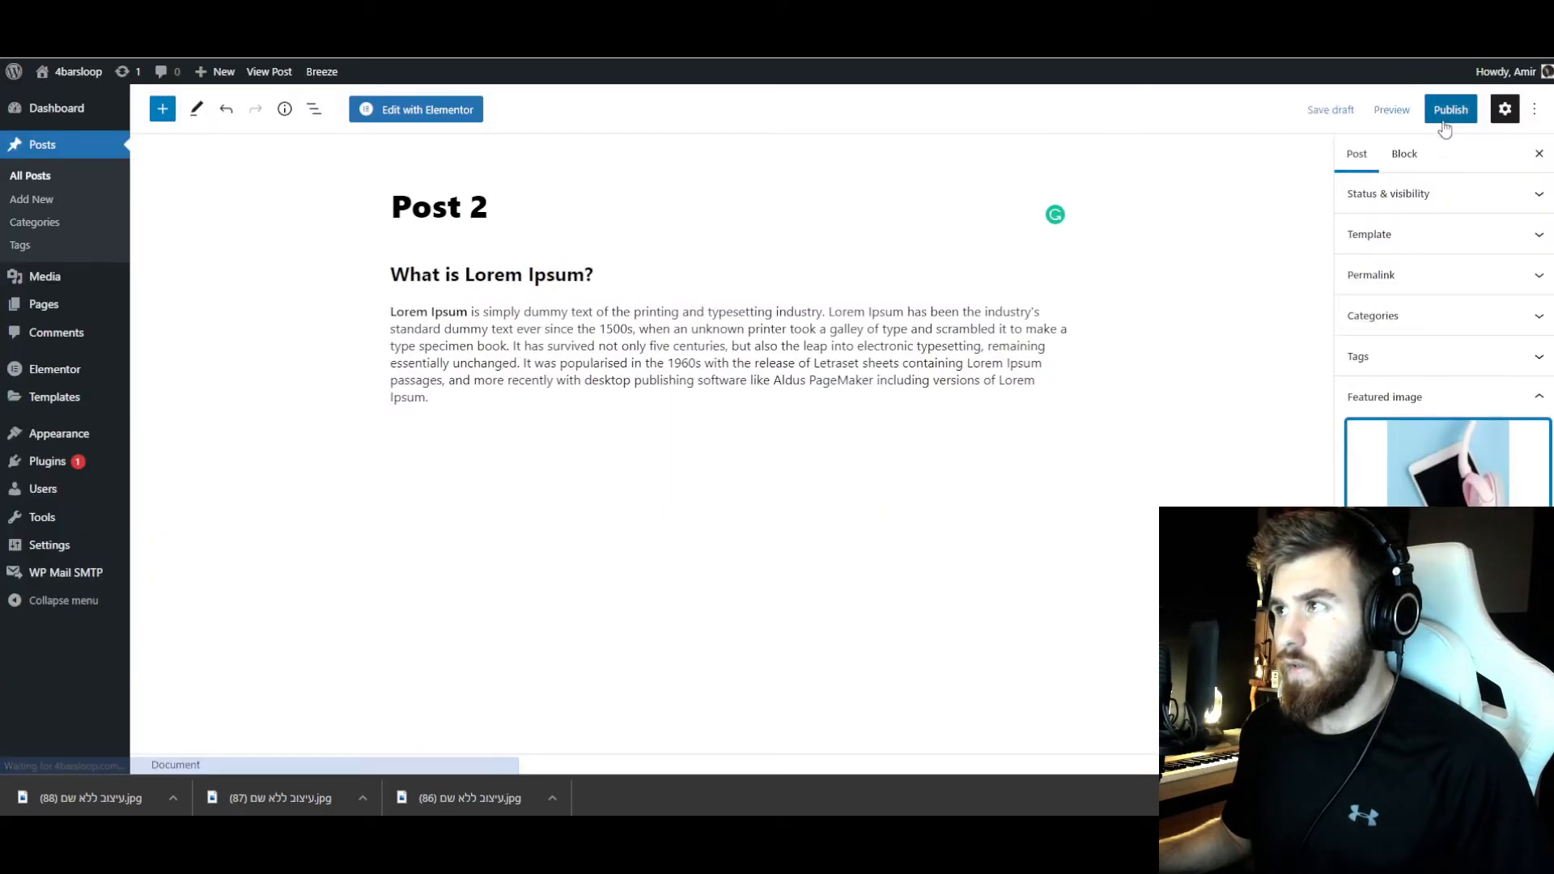
pyautogui.click(1450, 109)
pyautogui.click(1428, 110)
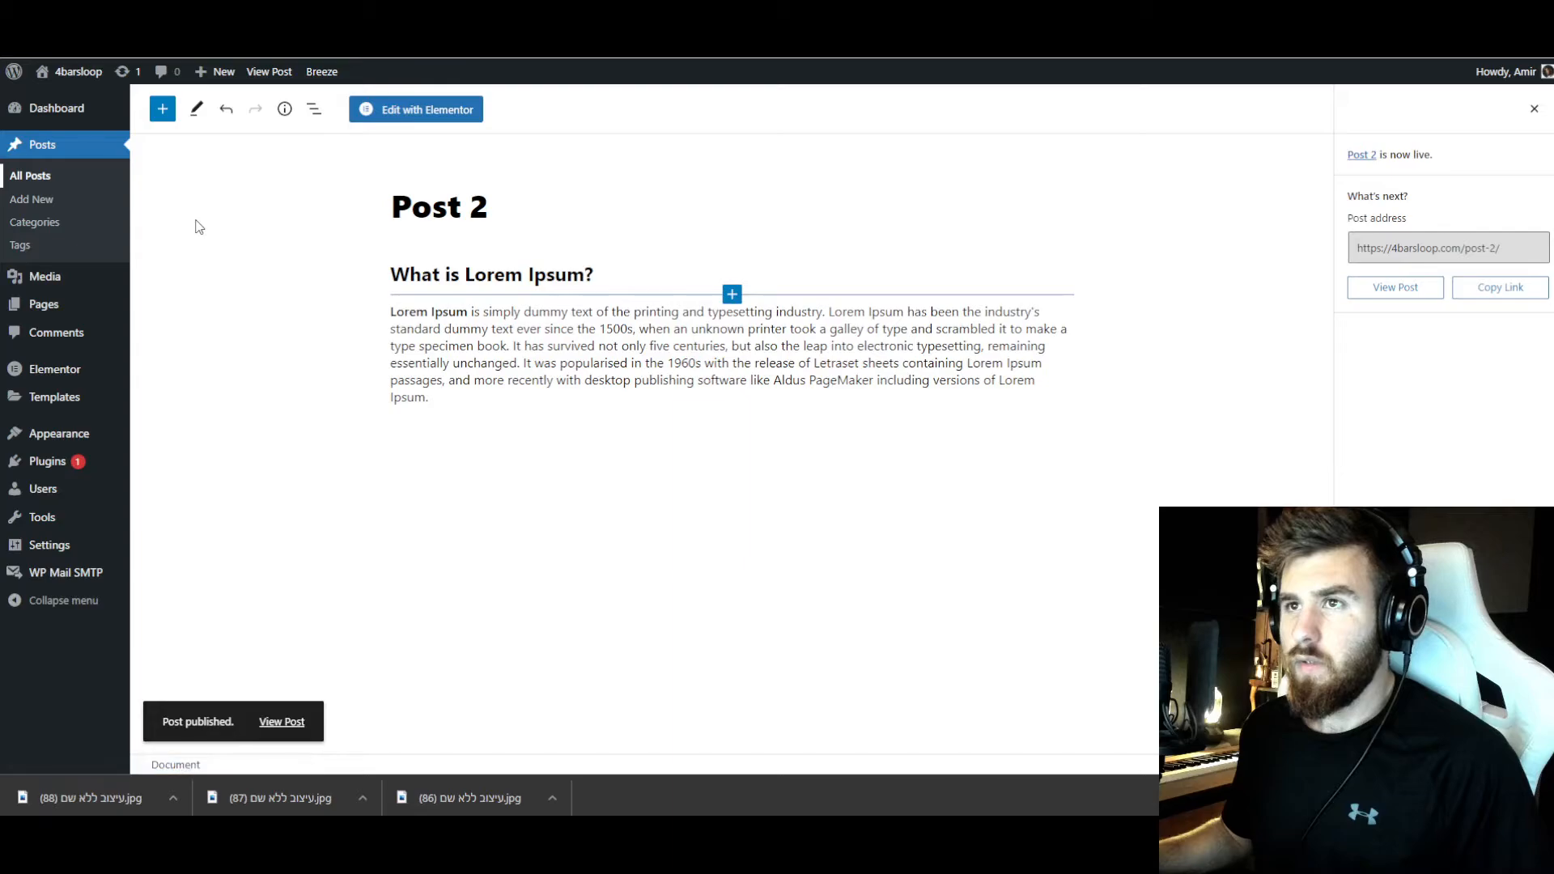
# - Retitle the other draft "Post 3" with the upright phone and headphones as featured image, publish it and return to the posts list
pyautogui.hotkey('alt', 'Left')
pyautogui.click(194, 305)
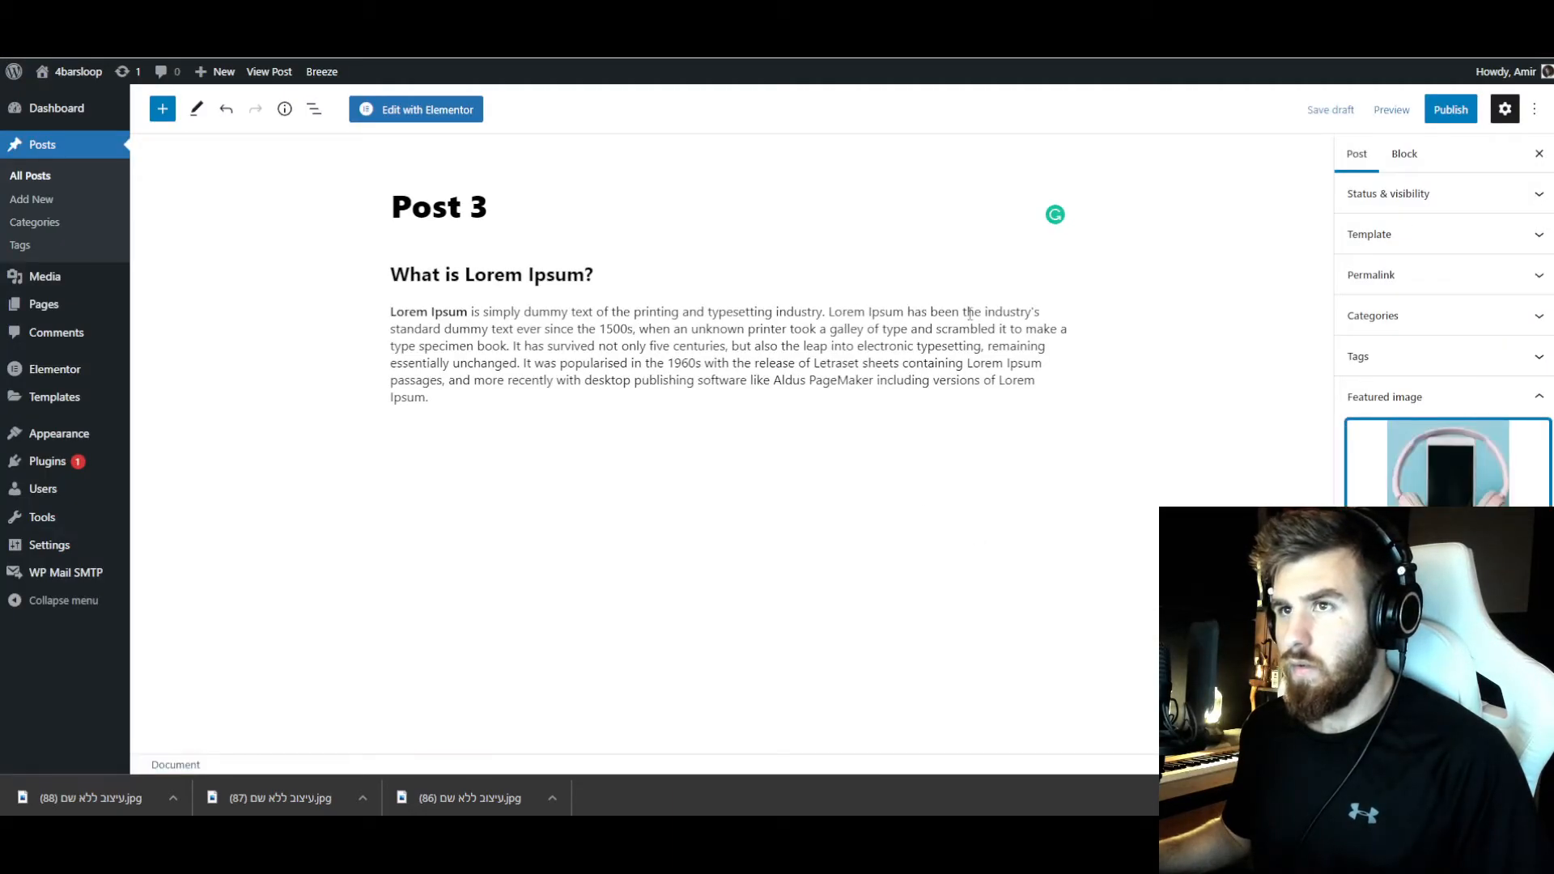
pyautogui.click(1449, 111)
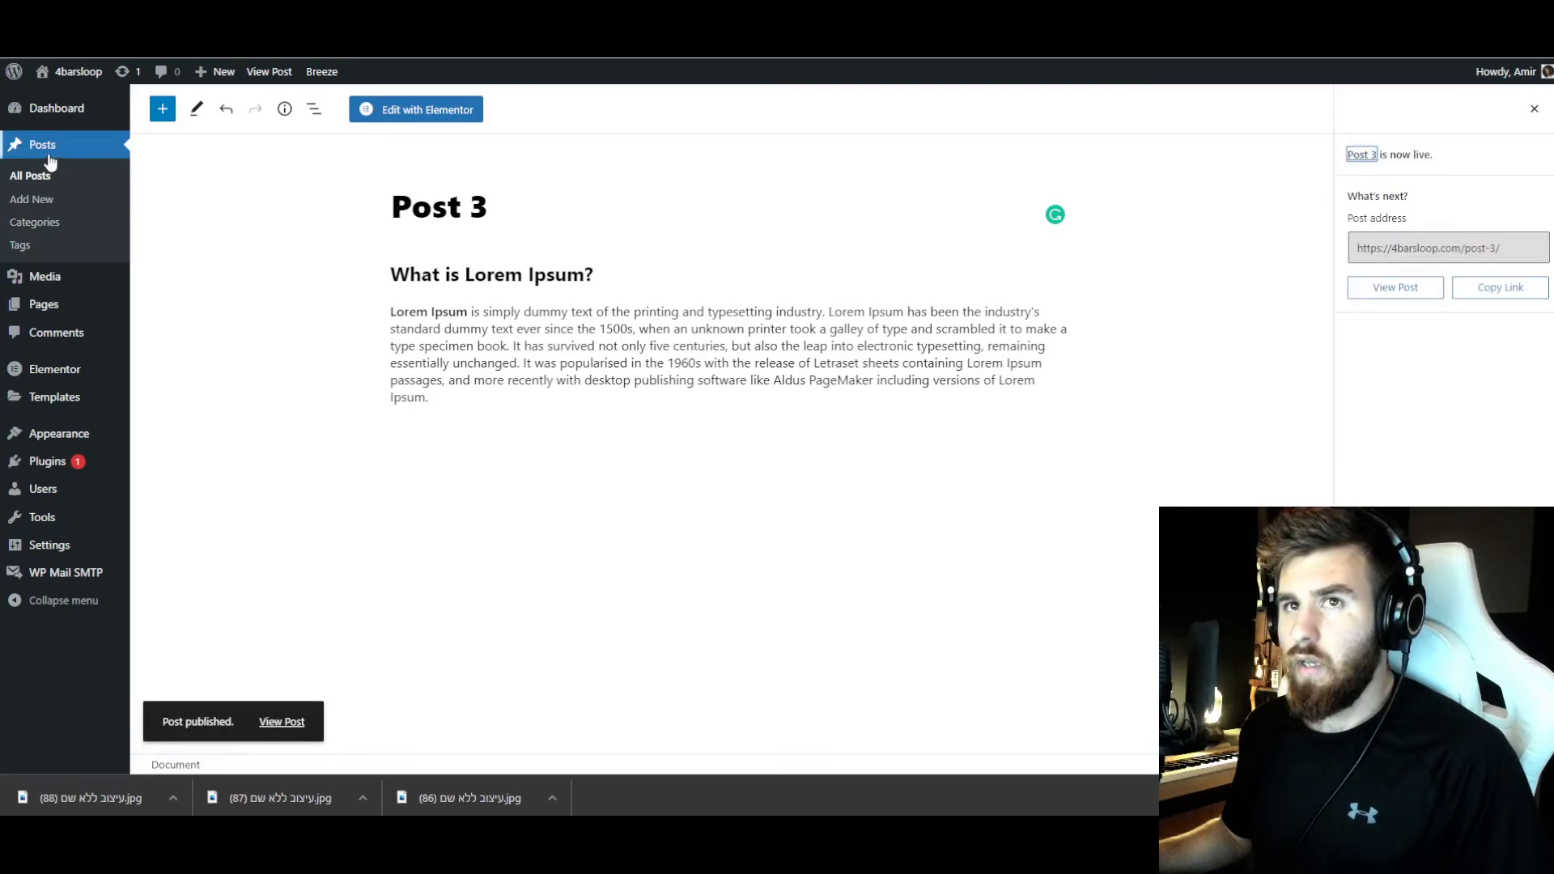
pyautogui.click(40, 180)
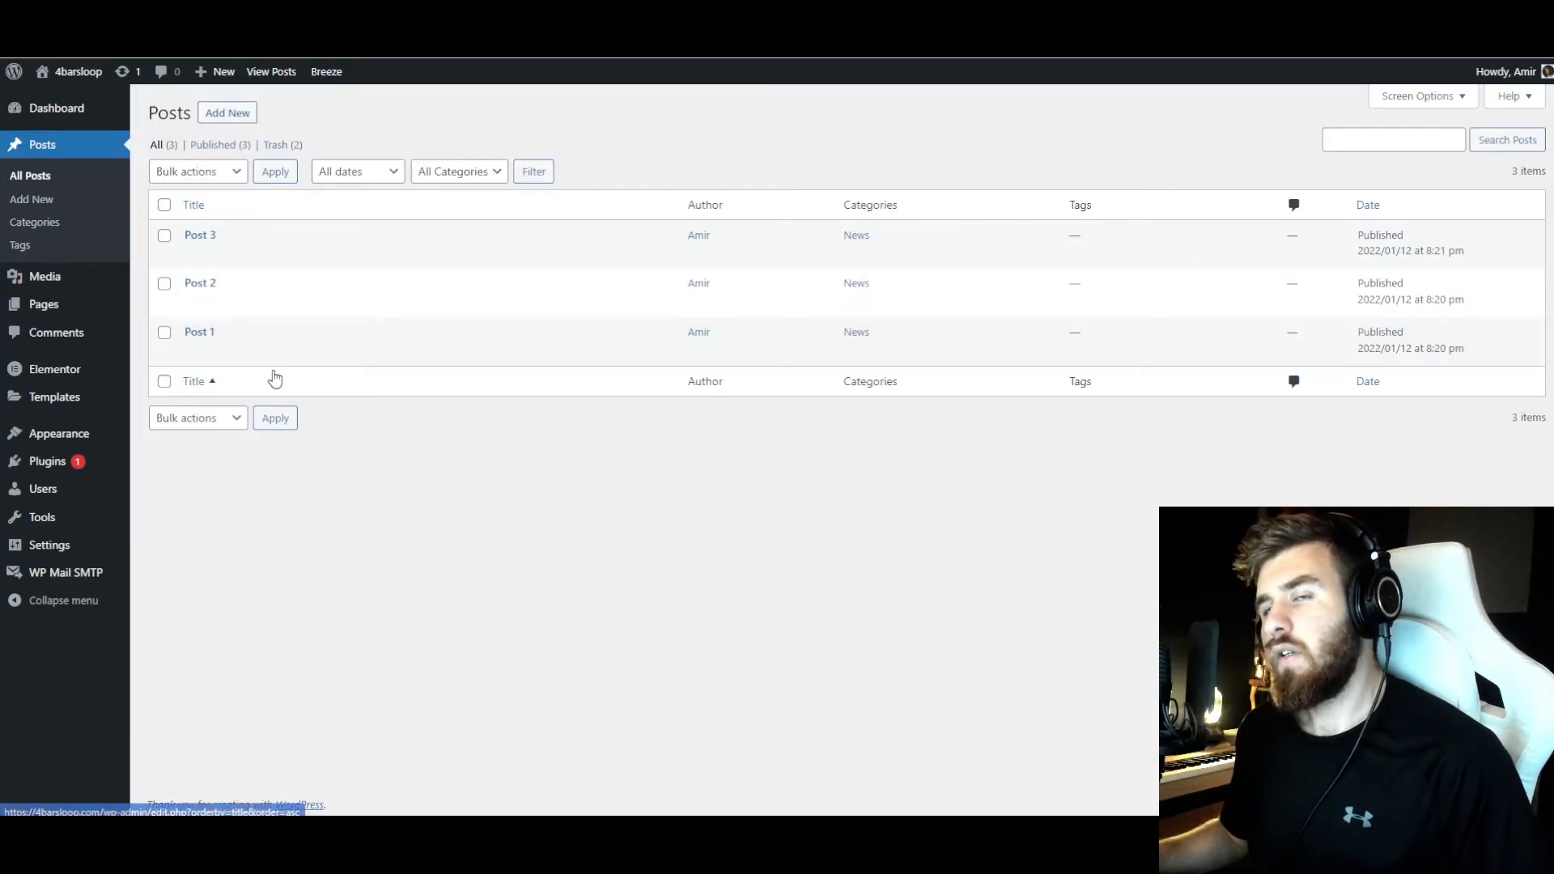
# - Duplicate the Contact page and save the copy with the title "Blog" and slug "Blog"
pyautogui.moveTo(54, 314)
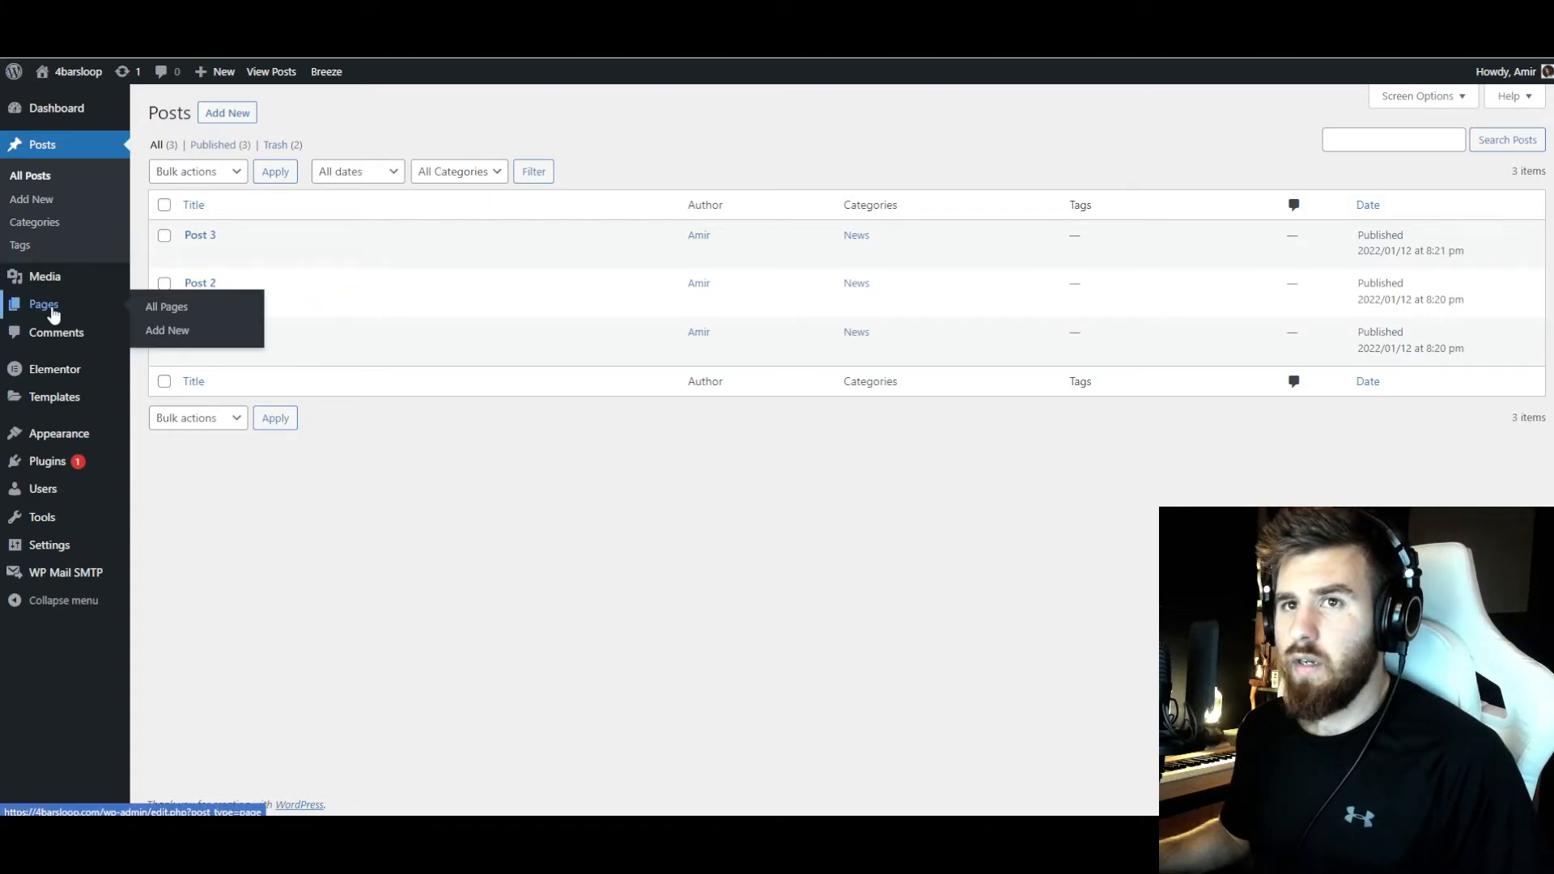
pyautogui.click(54, 314)
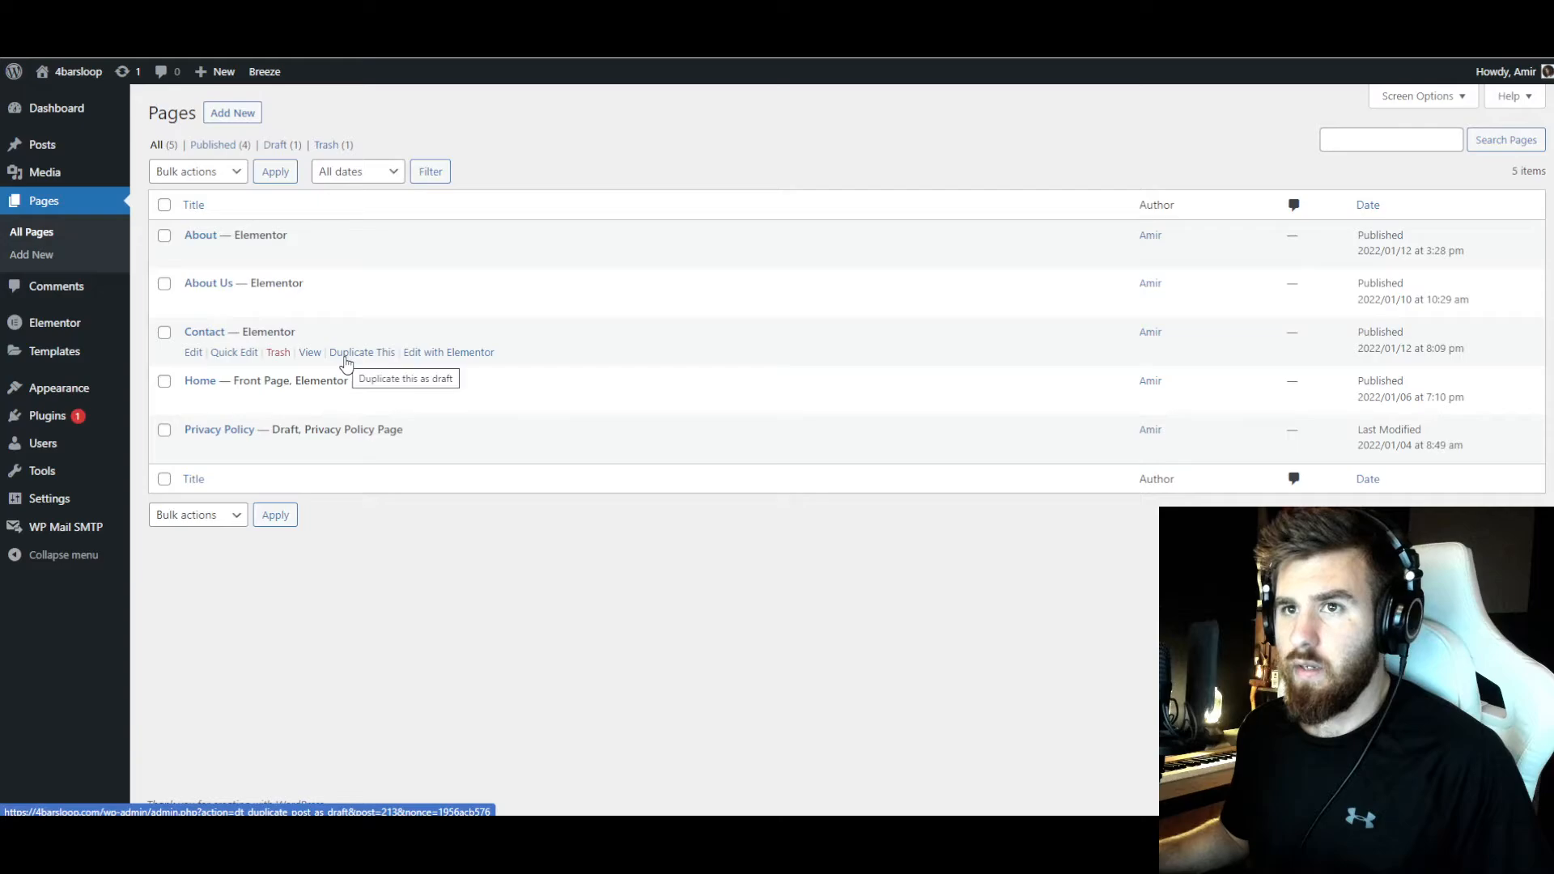
pyautogui.click(346, 352)
pyautogui.click(234, 400)
pyautogui.doubleClick(223, 405)
pyautogui.write('Blog')
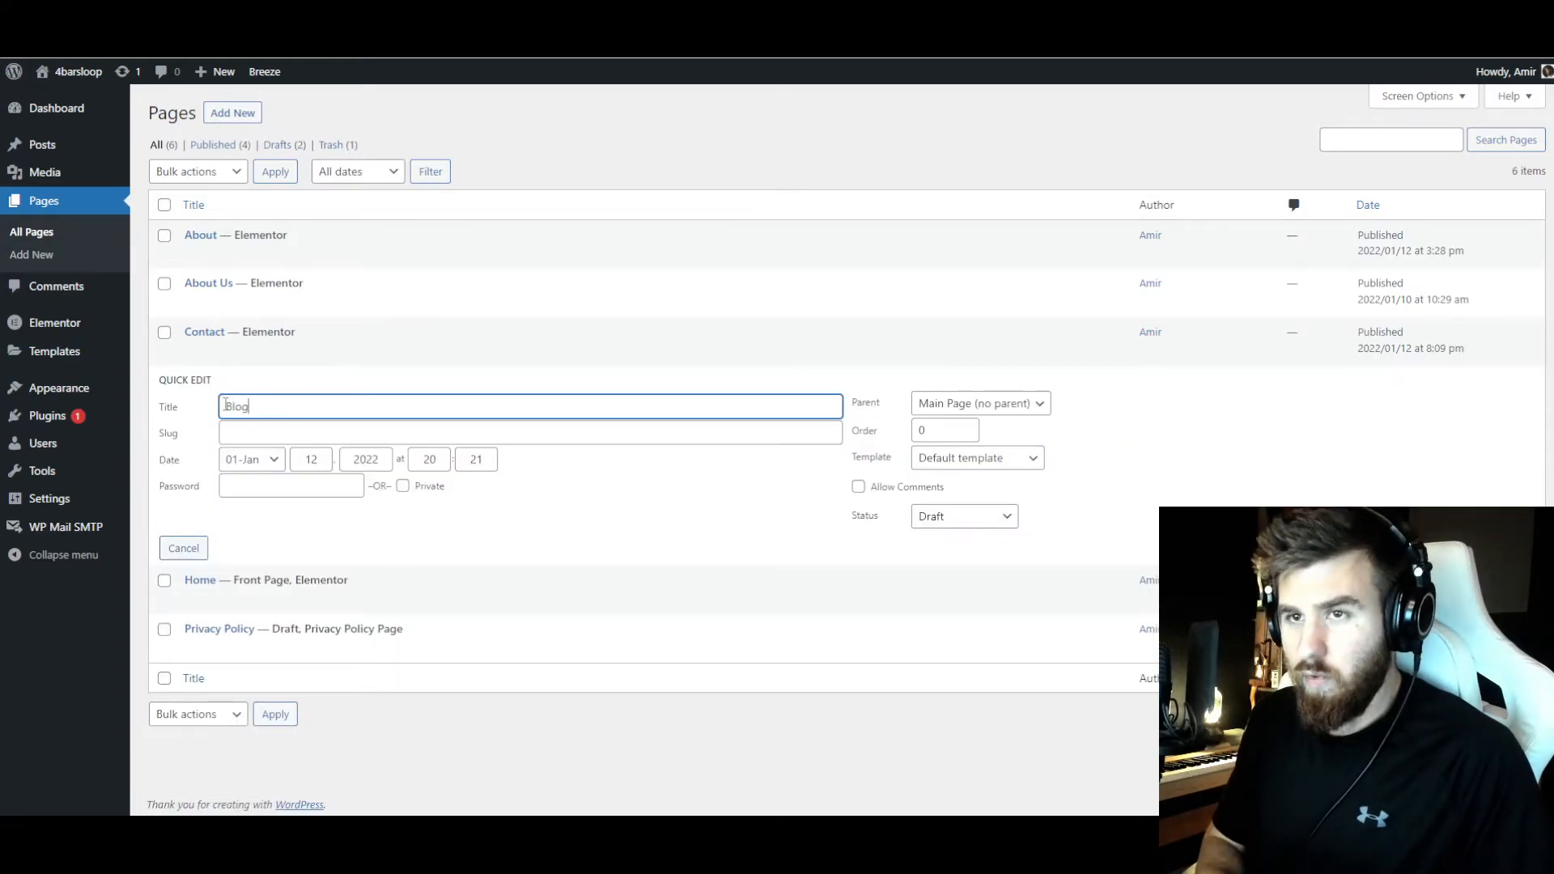
pyautogui.press('Tab')
pyautogui.write('Blog')
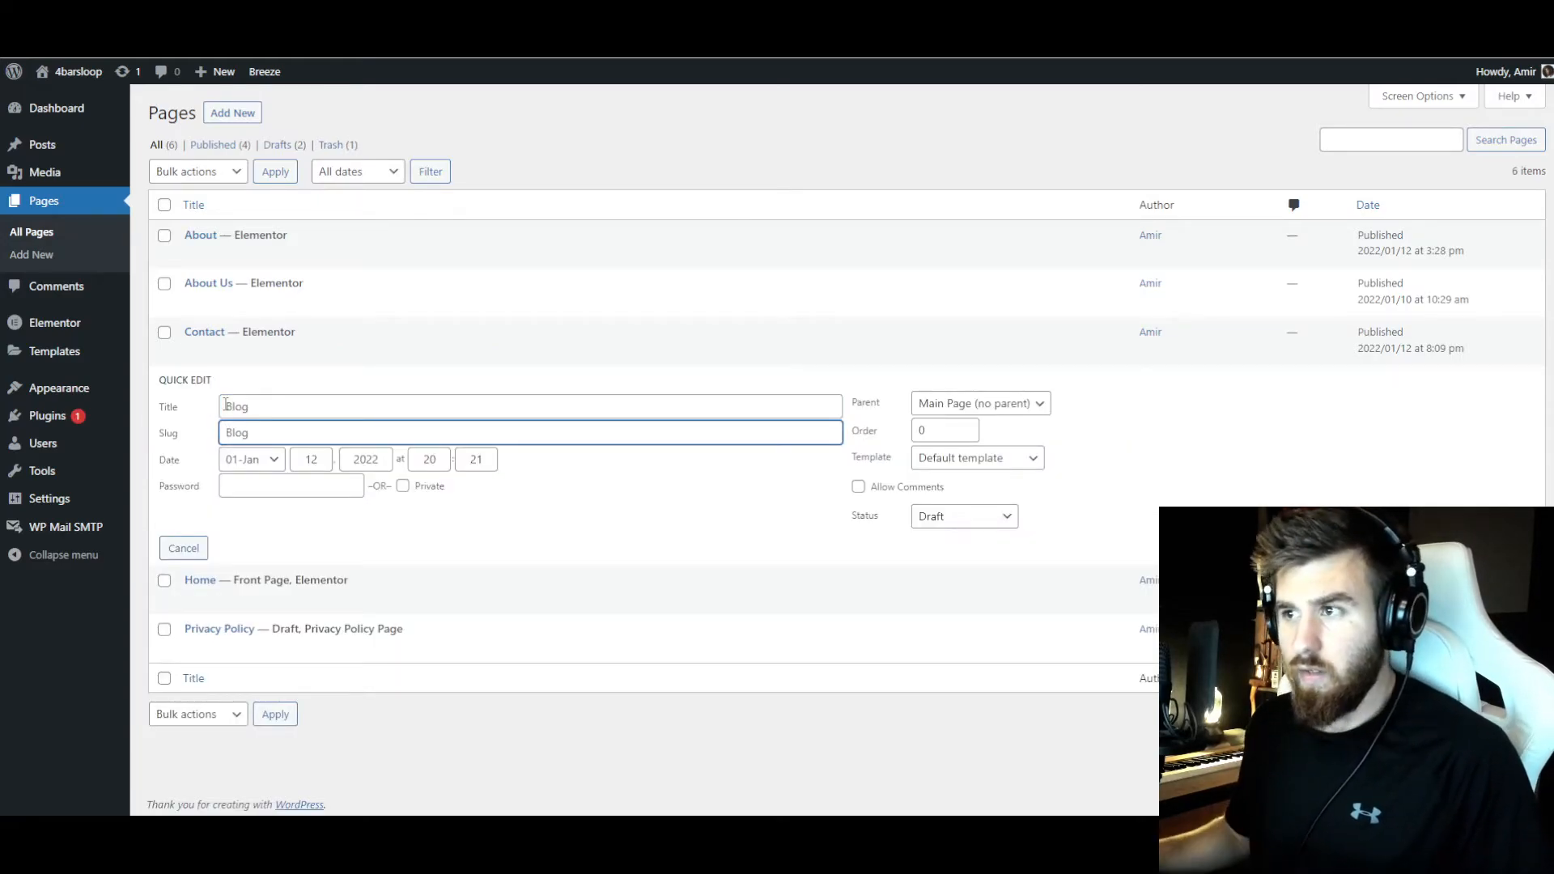
pyautogui.press('Return')
# - Open the Blog page in Elementor and change the hero heading to "Blog"
pyautogui.click(462, 401)
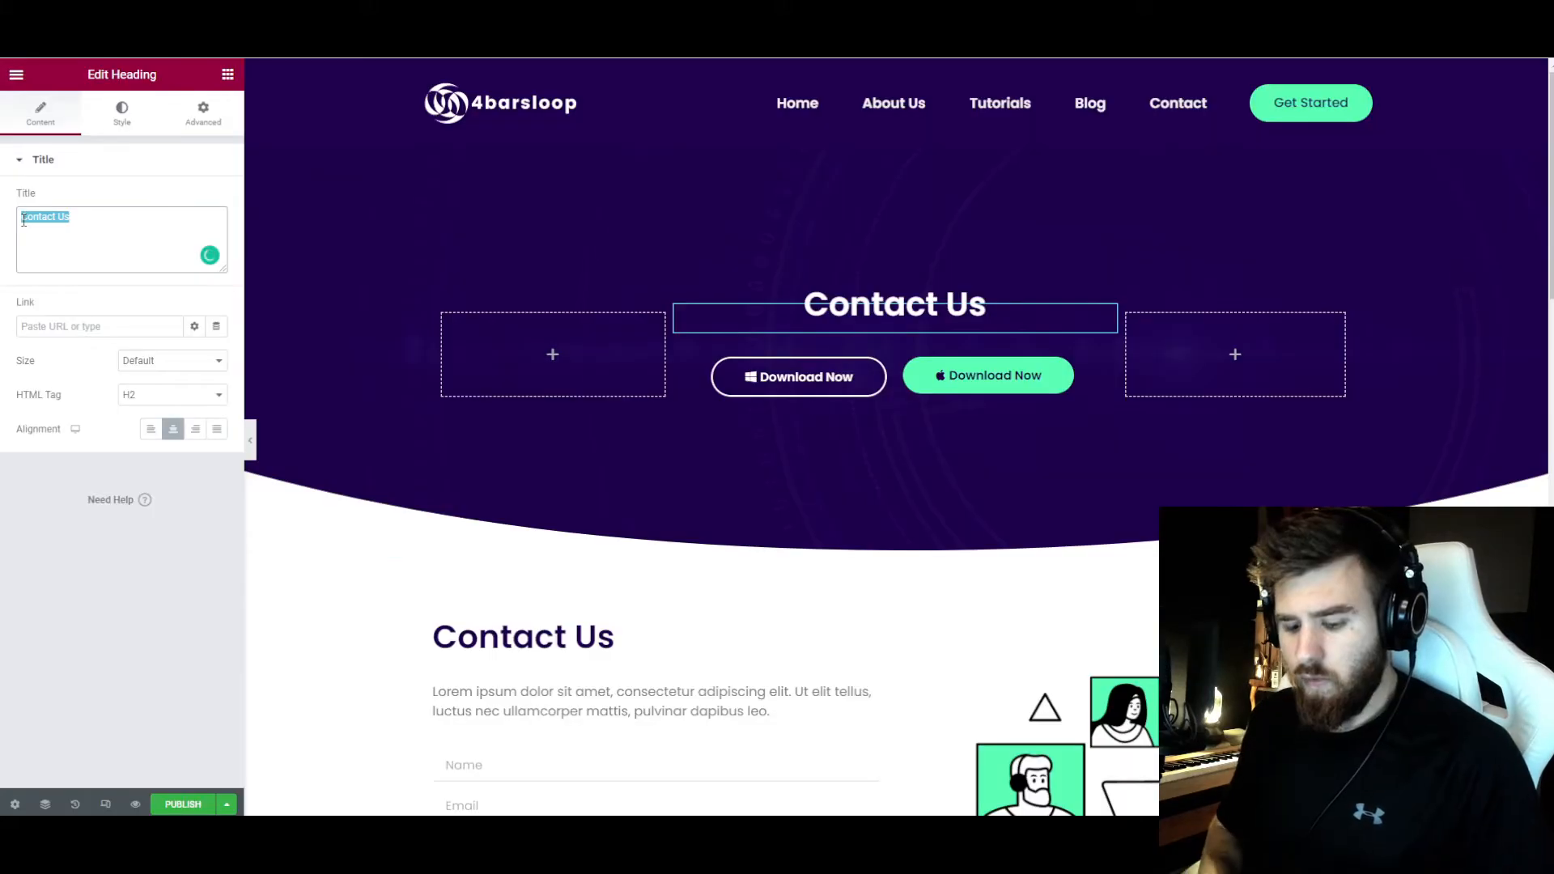
pyautogui.write('Blog')
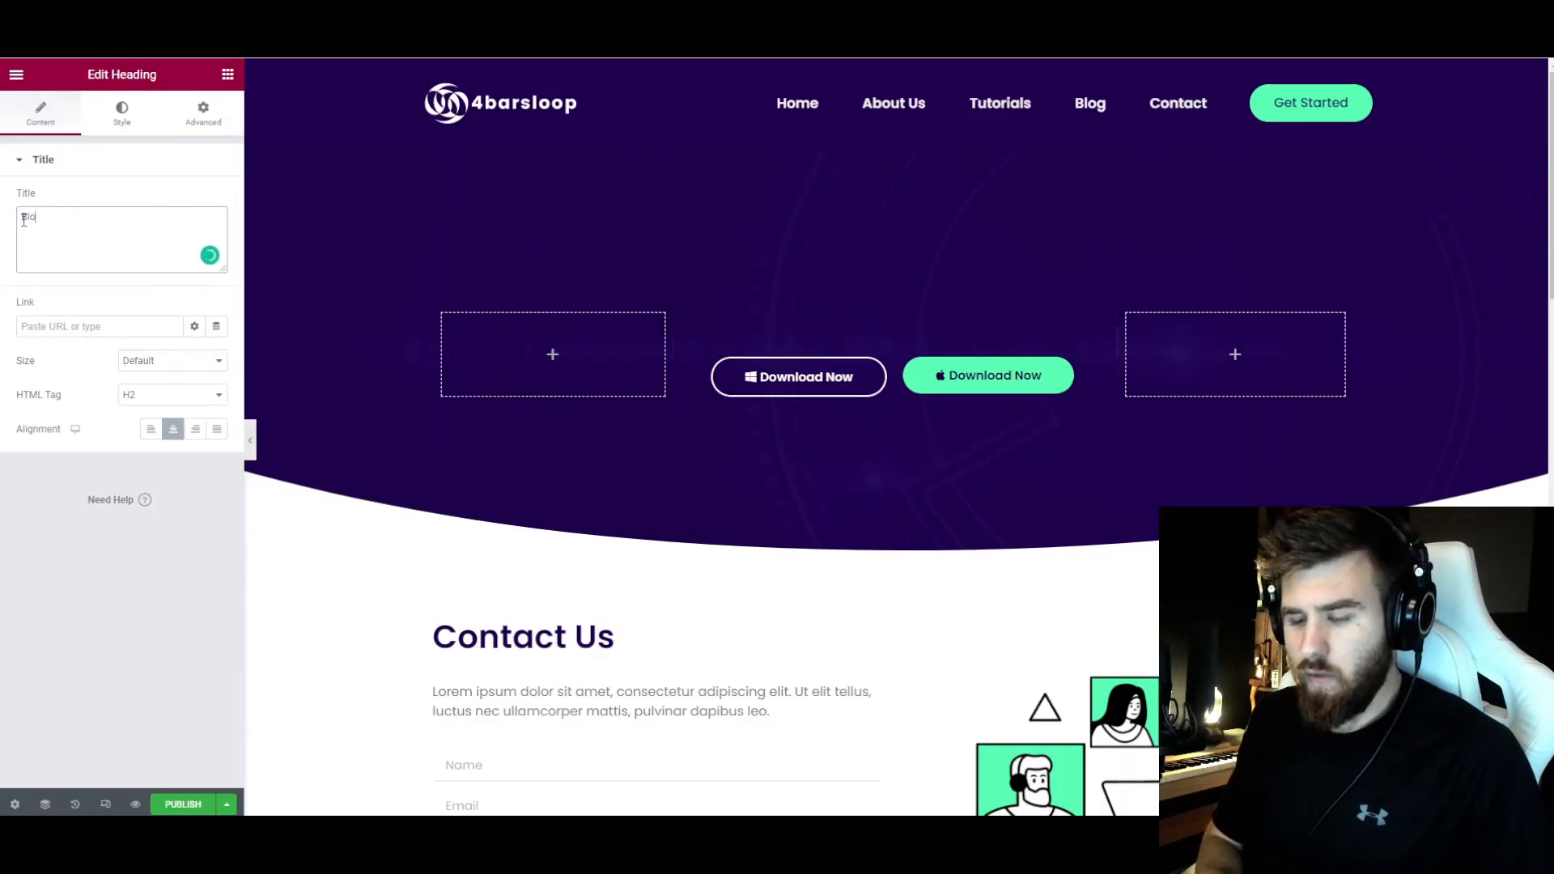
# - Delete the text, form and illustration from the Contact Us section, and remove the leftover sections beneath it
pyautogui.scroll(-1, 930, 566)
pyautogui.rightClick(908, 538)
pyautogui.click(948, 769)
pyautogui.rightClick(780, 575)
pyautogui.click(827, 803)
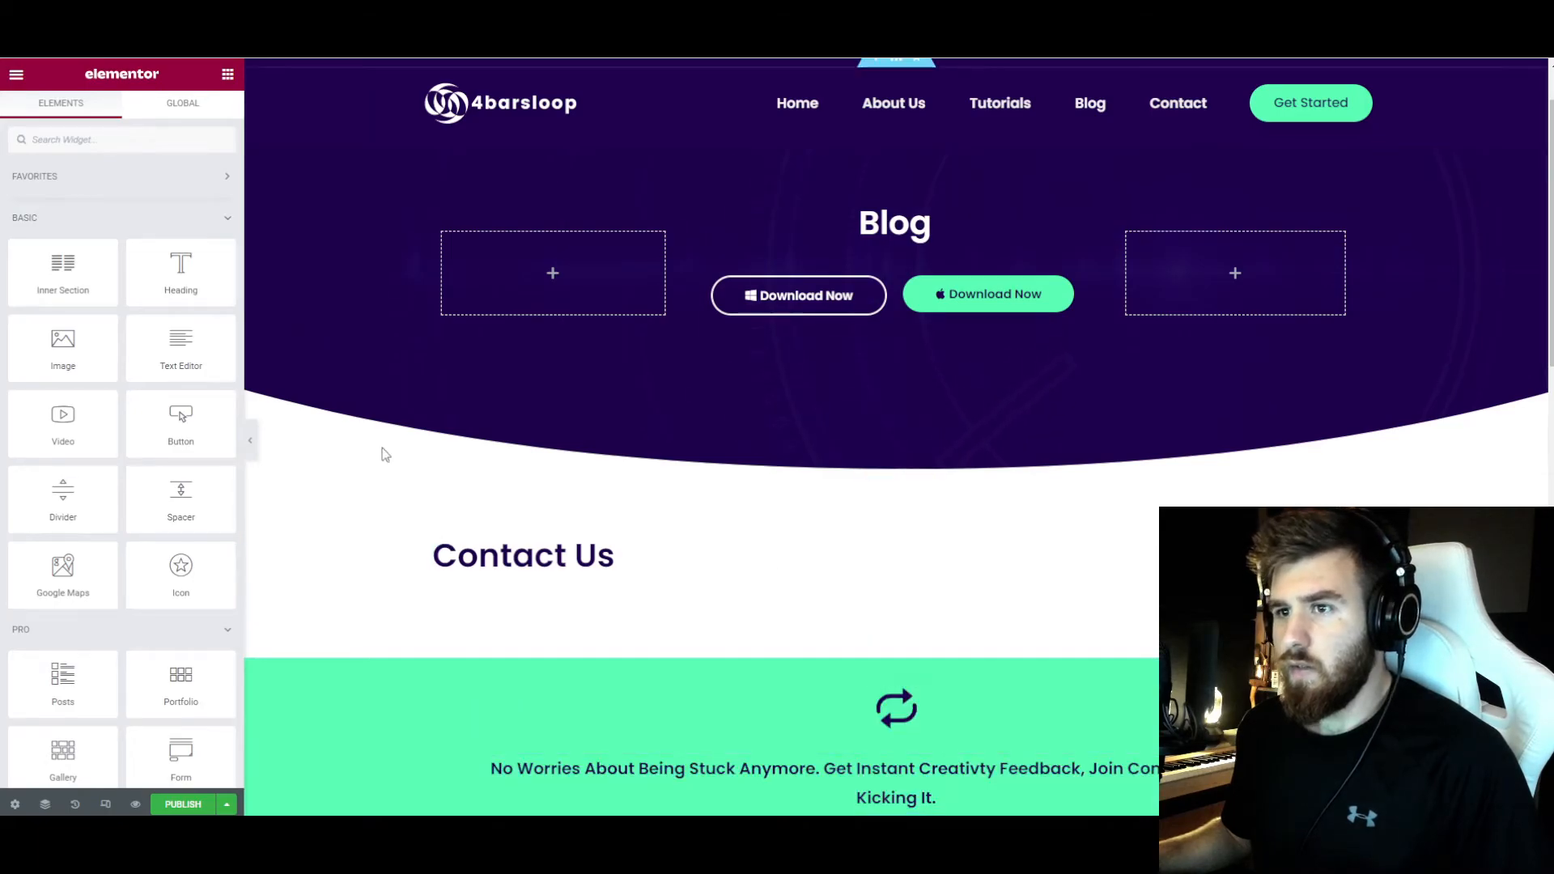
pyautogui.scroll(-1, 372, 444)
pyautogui.click(918, 569)
pyautogui.click(917, 569)
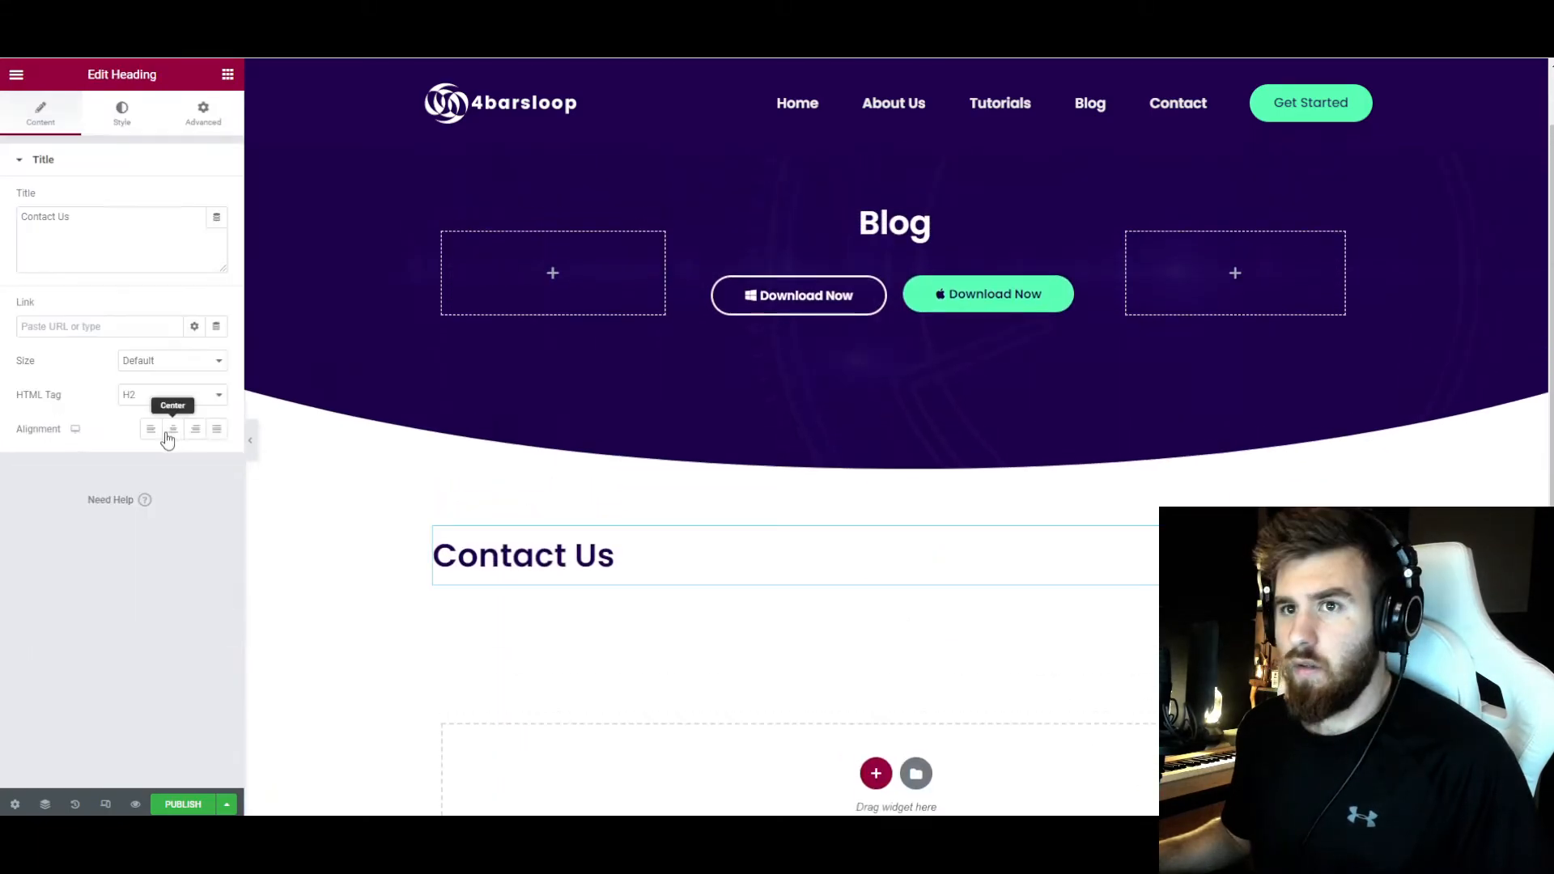
# - Left-align the Contact Us heading and duplicate its column
pyautogui.click(171, 432)
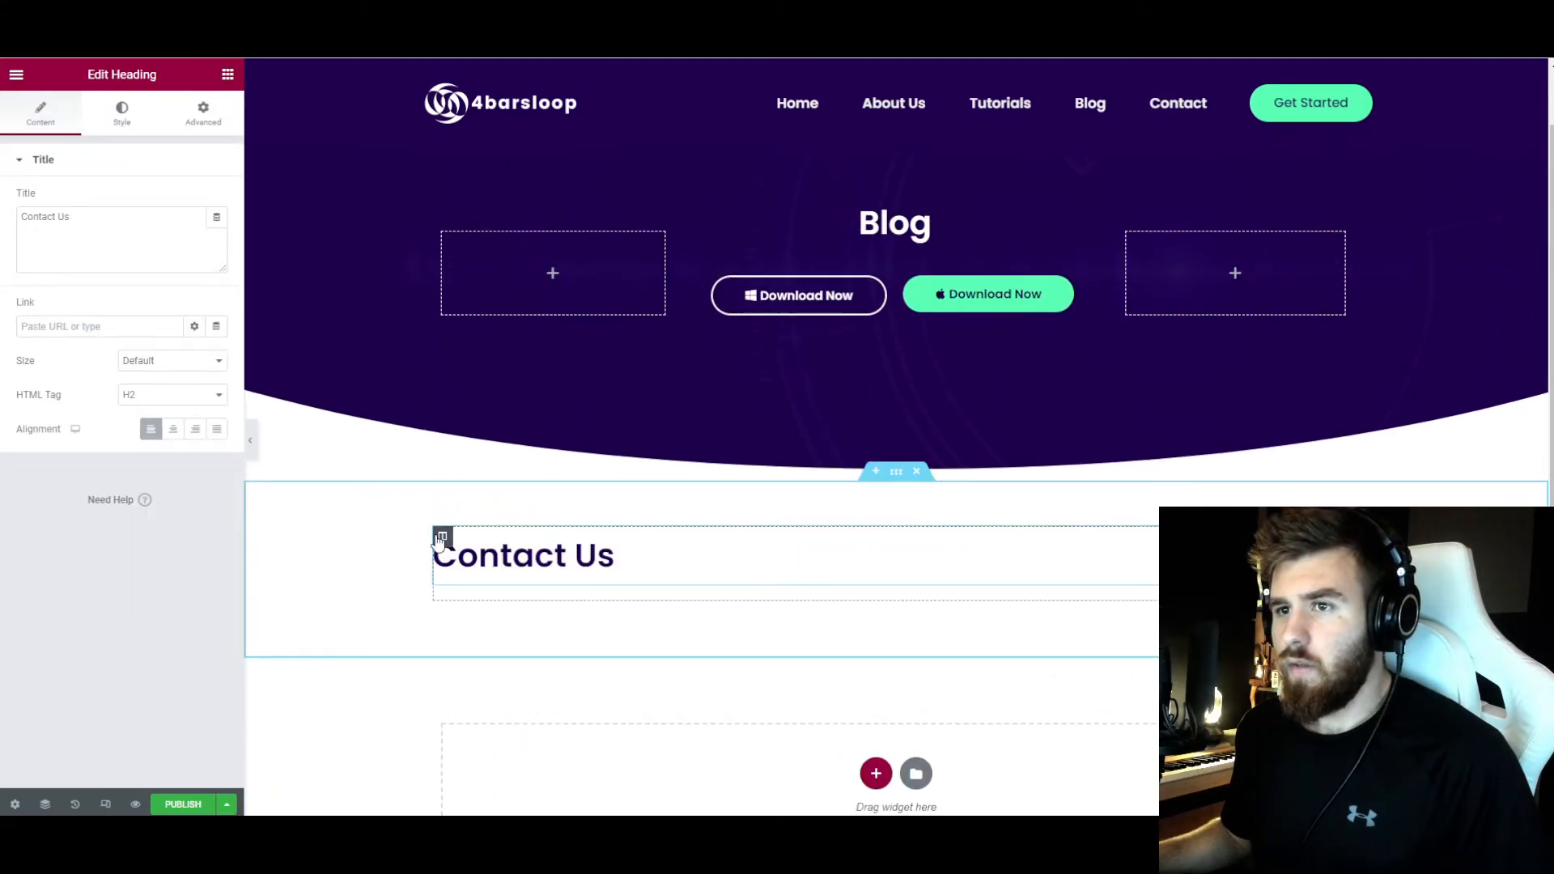
pyautogui.rightClick(441, 538)
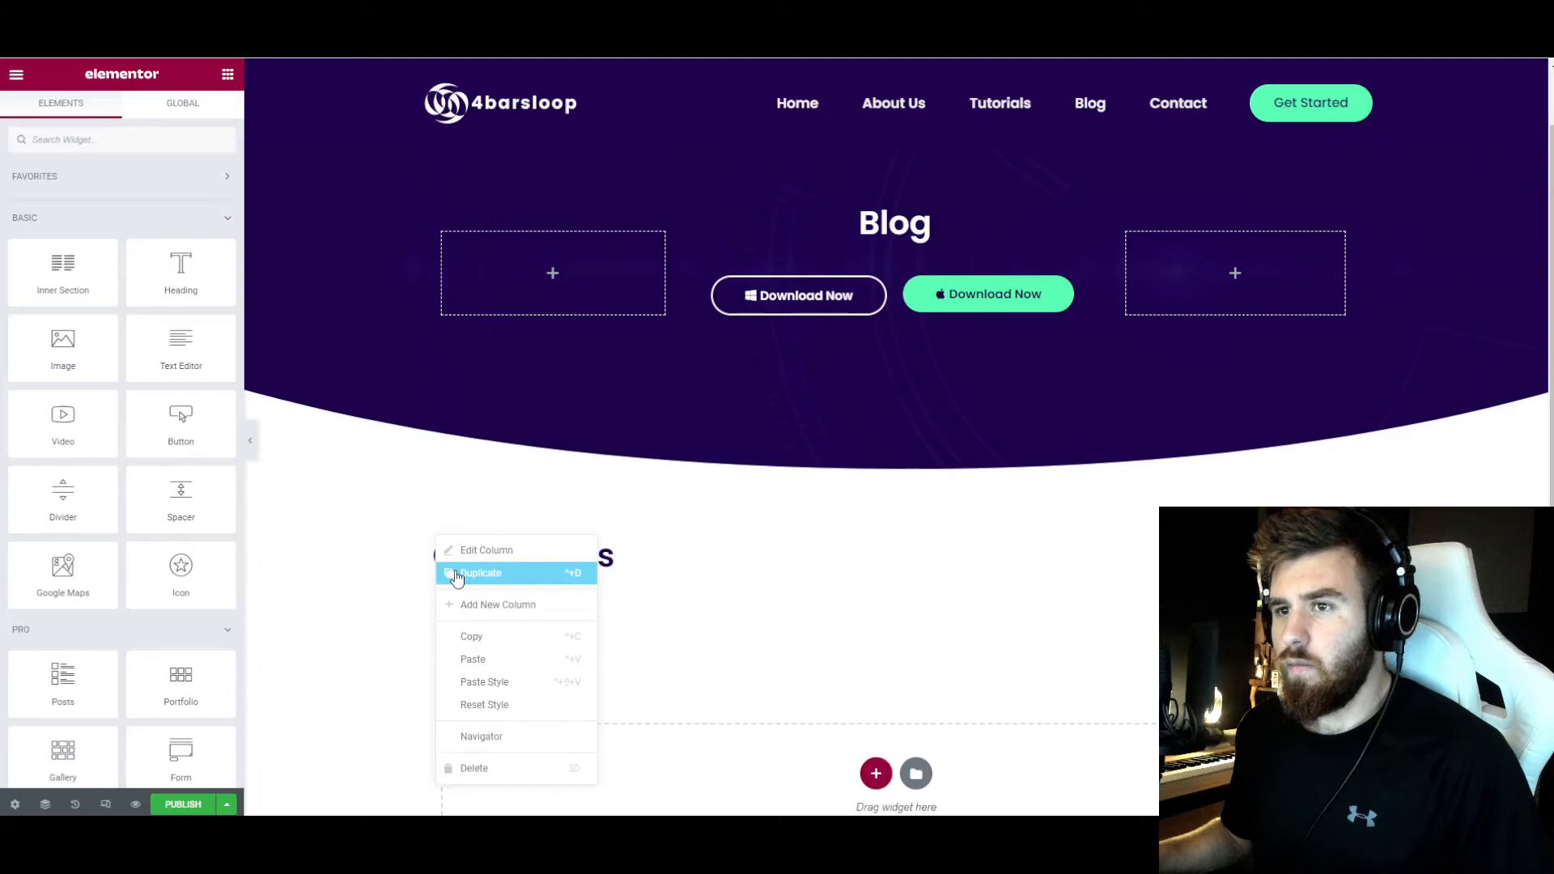
pyautogui.click(520, 572)
# - Delete the dotted Lottie animation, empty the duplicated column and change the remaining heading to "All Article"
pyautogui.rightClick(748, 599)
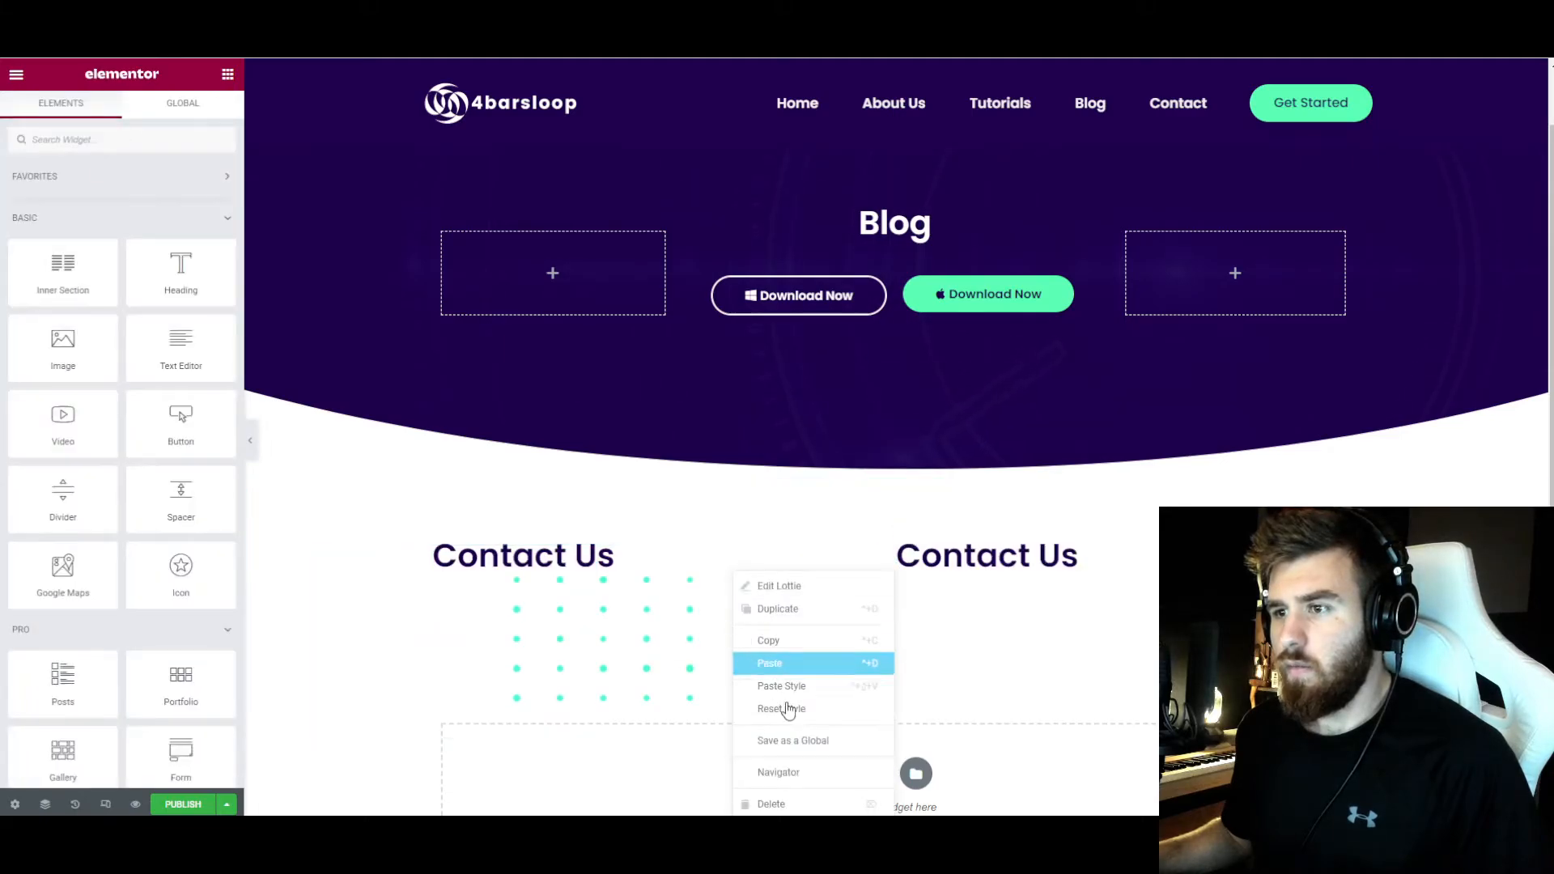
pyautogui.click(799, 804)
pyautogui.rightClick(971, 572)
pyautogui.click(1007, 804)
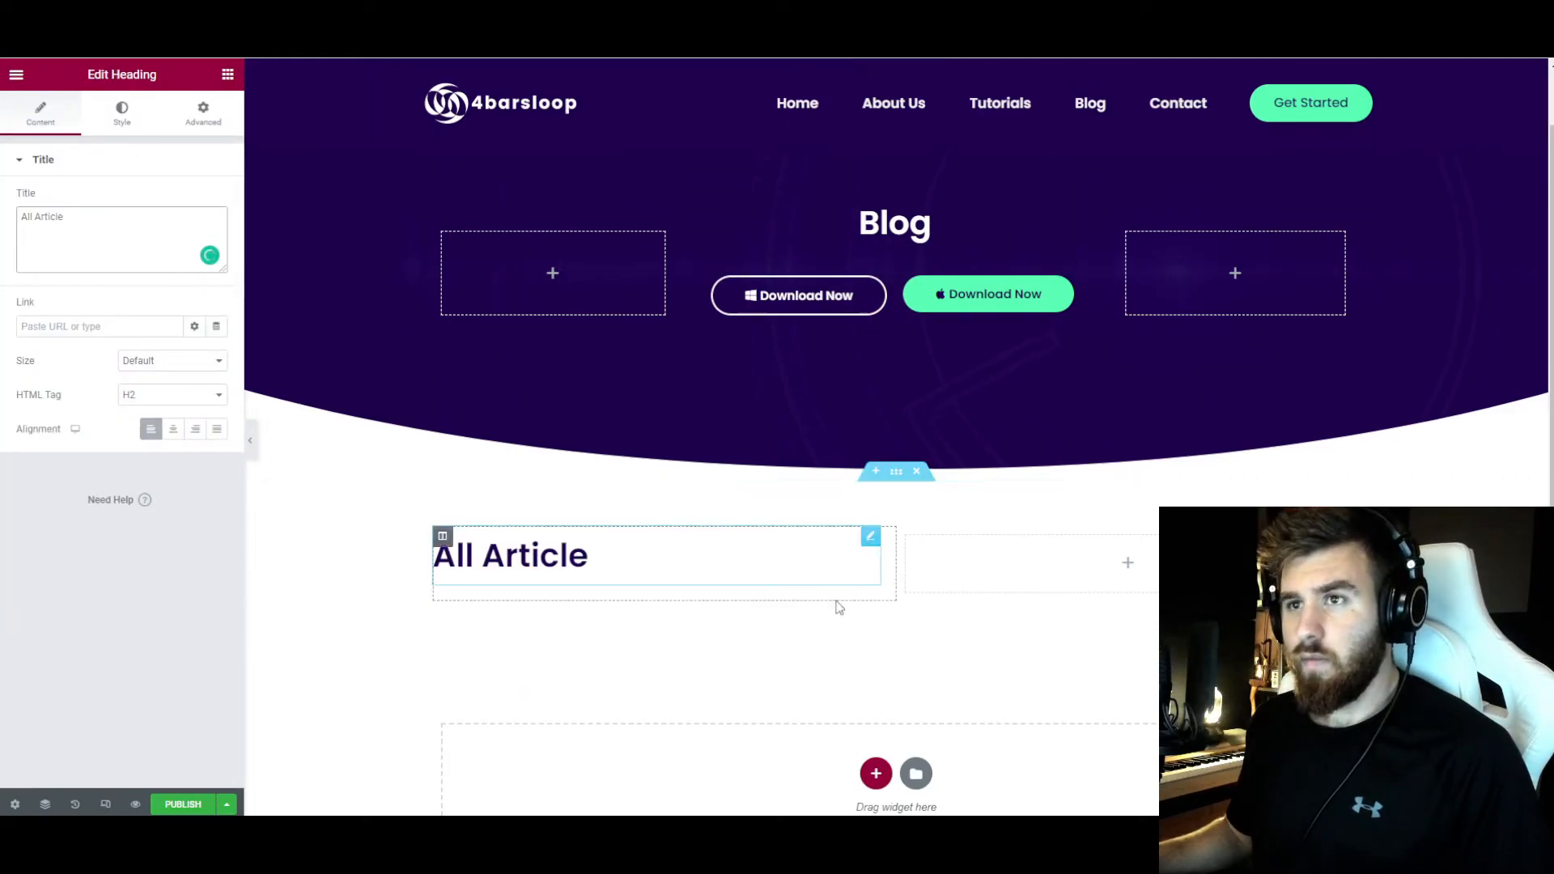
# - Narrow the All Article heading column to about 20% and add a Posts widget to the empty column beside it
pyautogui.moveTo(885, 545); pyautogui.dragTo(623, 559)
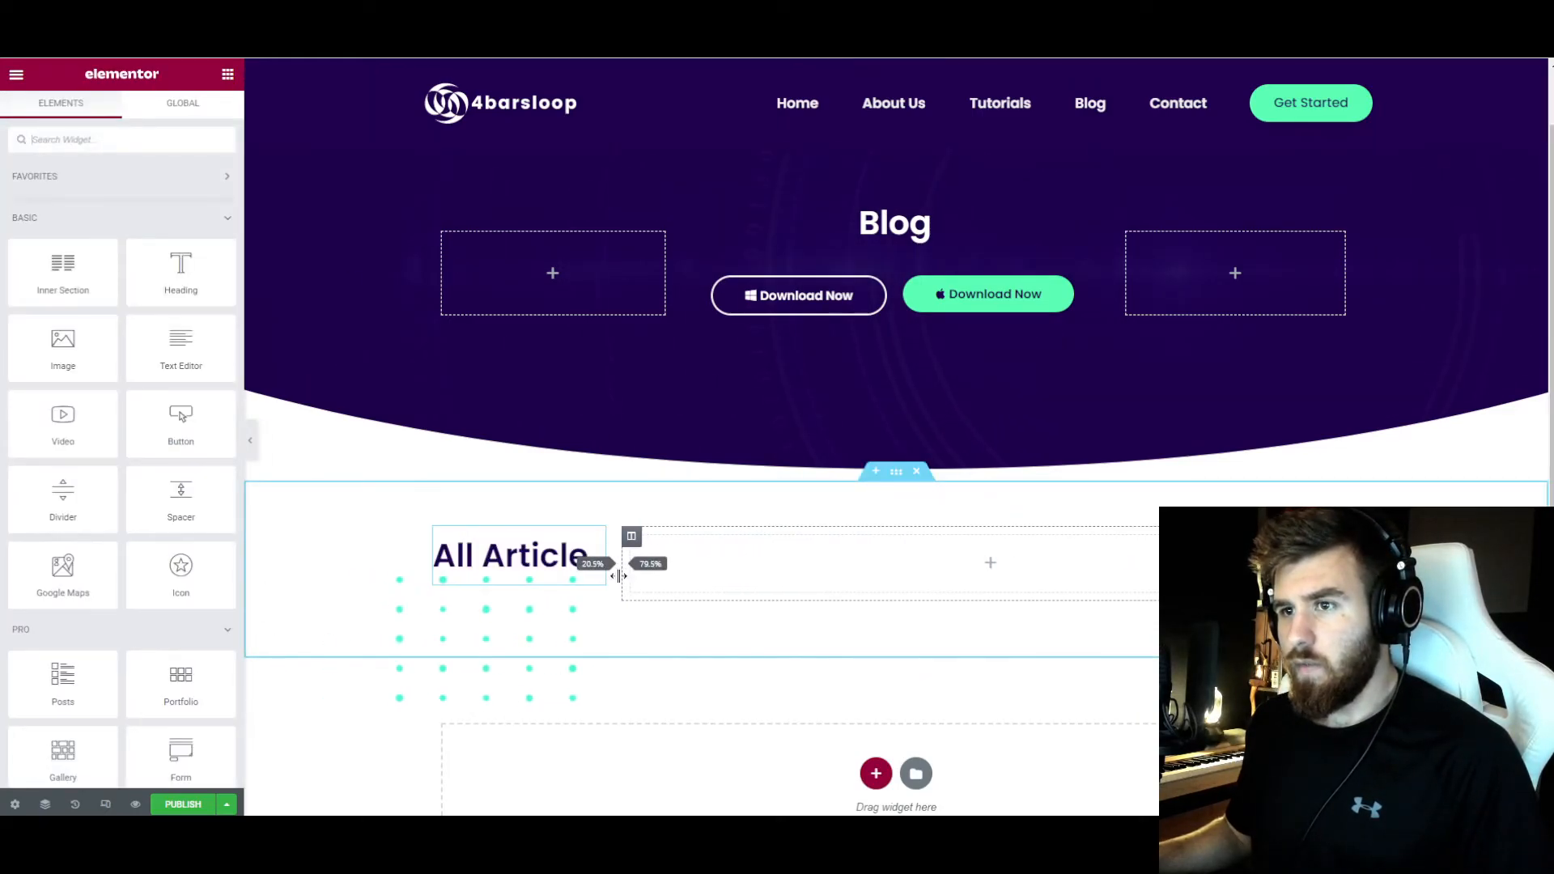
pyautogui.click(163, 148)
pyautogui.write('post')
pyautogui.moveTo(89, 269); pyautogui.dragTo(874, 563)
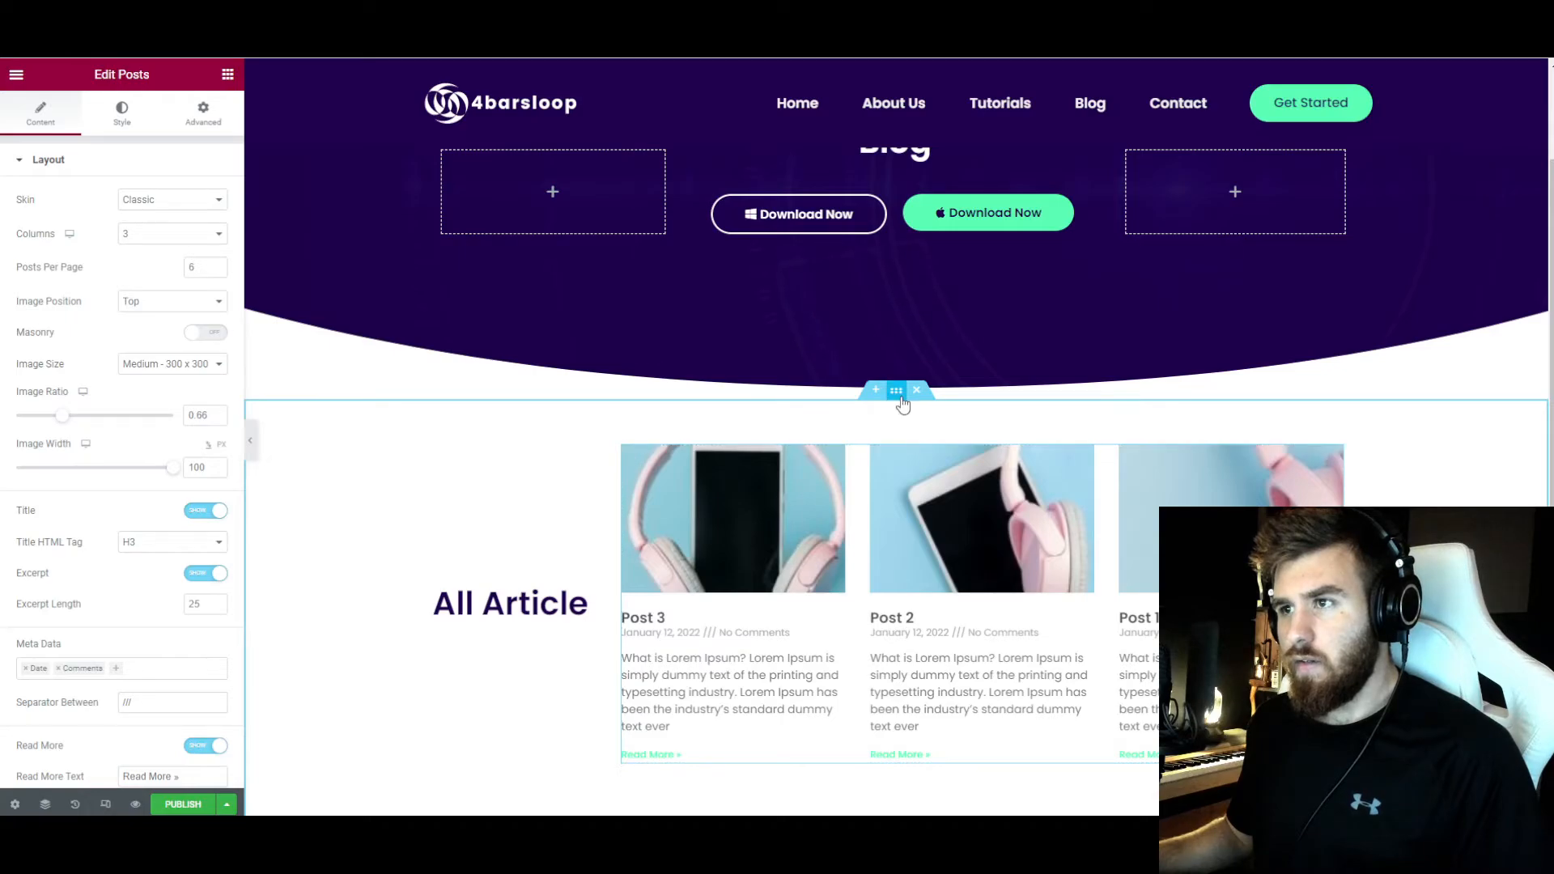
# - Try the posts grid with one and two columns and return it to three columns
pyautogui.click(111, 119)
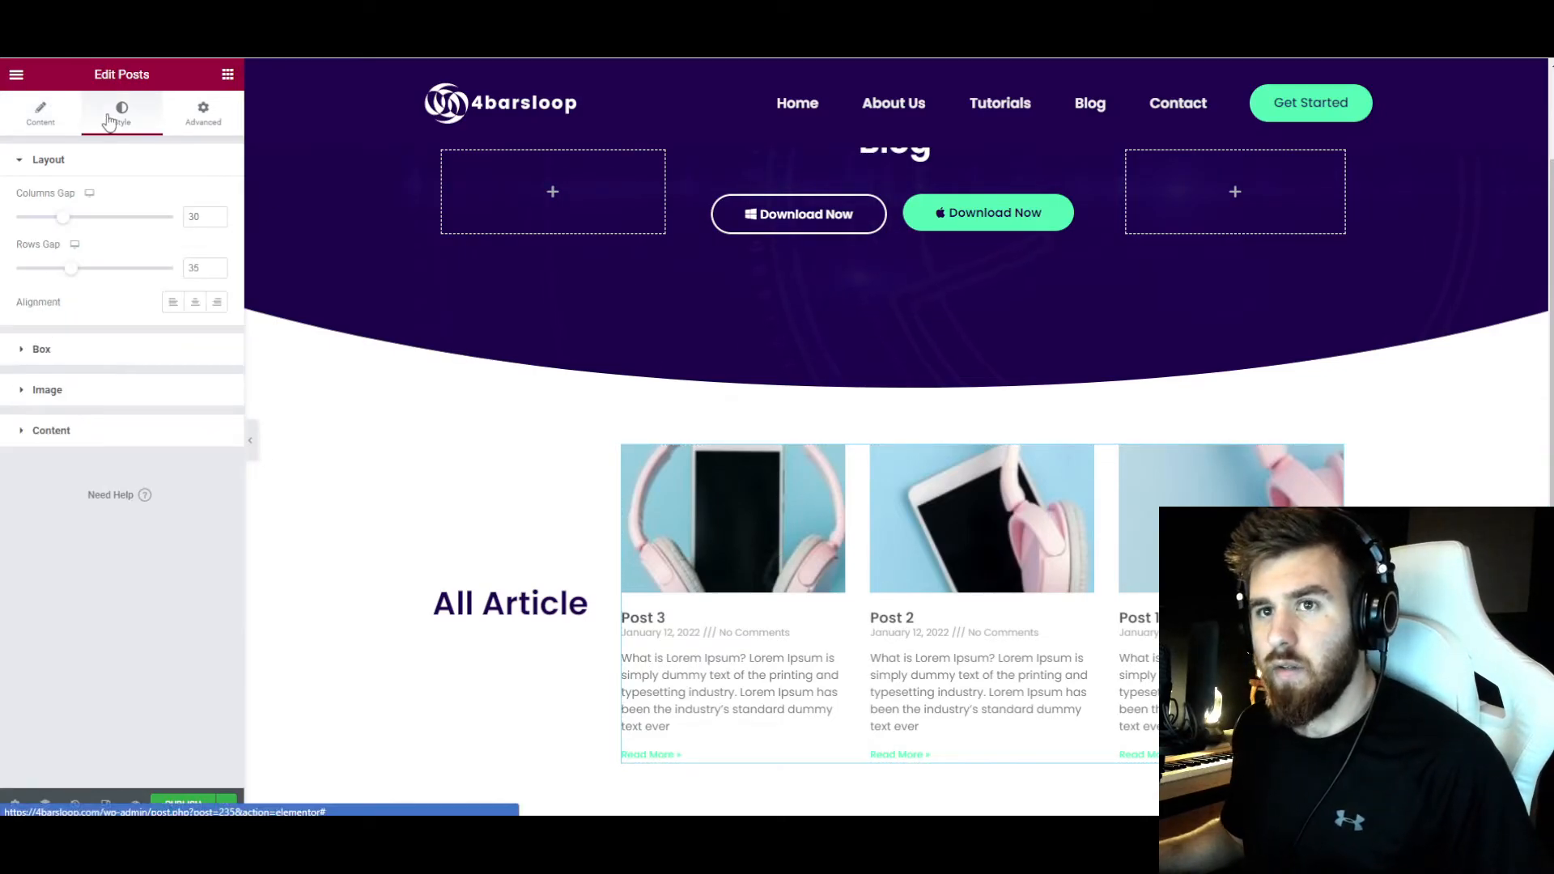
pyautogui.click(61, 118)
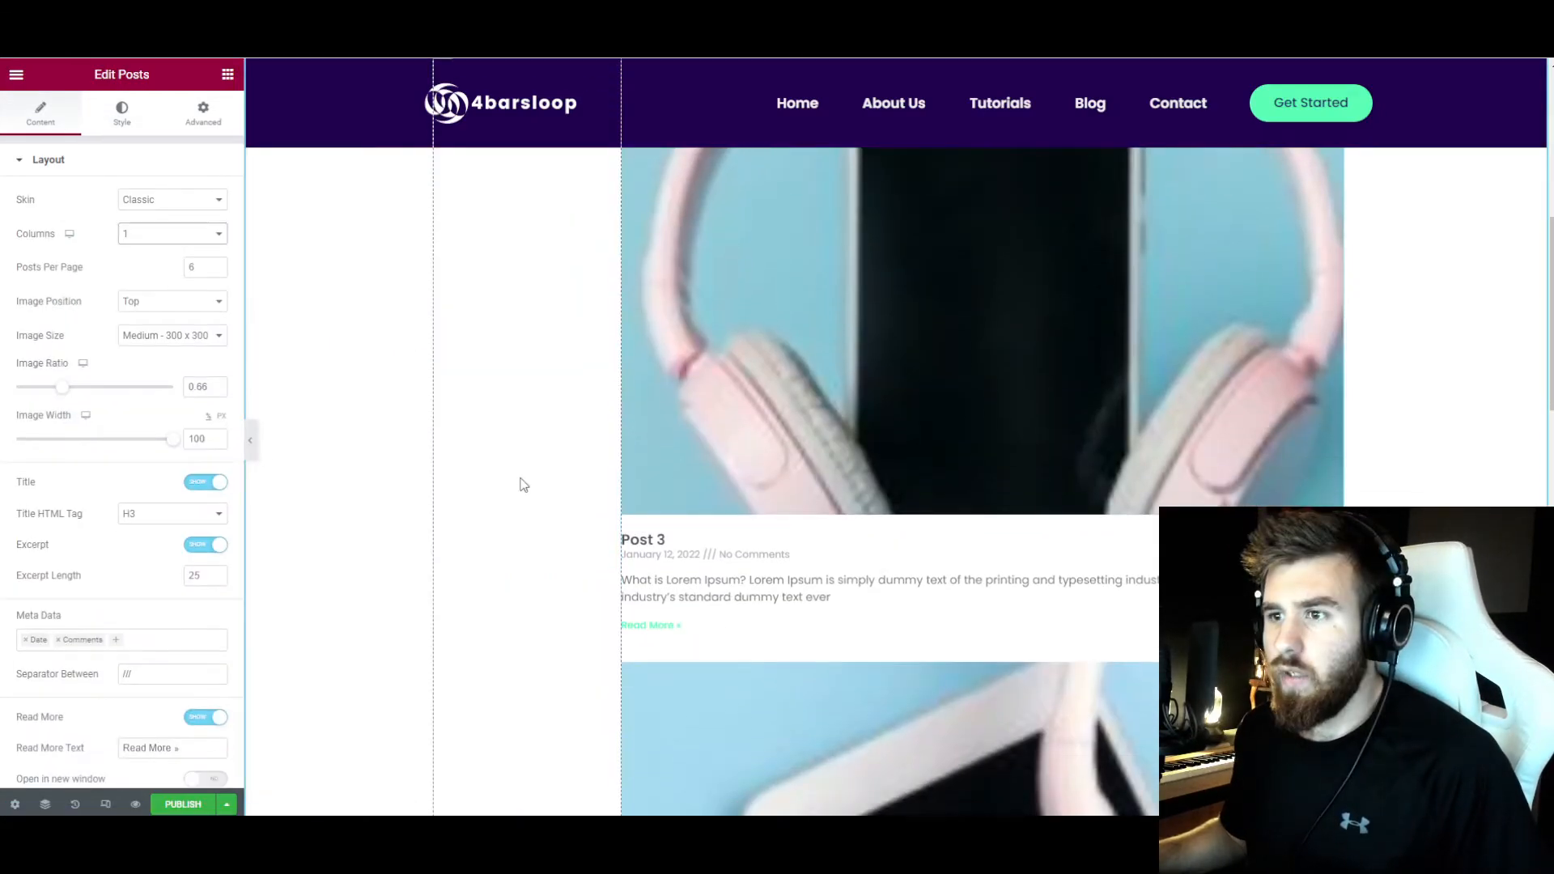
pyautogui.scroll(5, 520, 482)
pyautogui.click(143, 265)
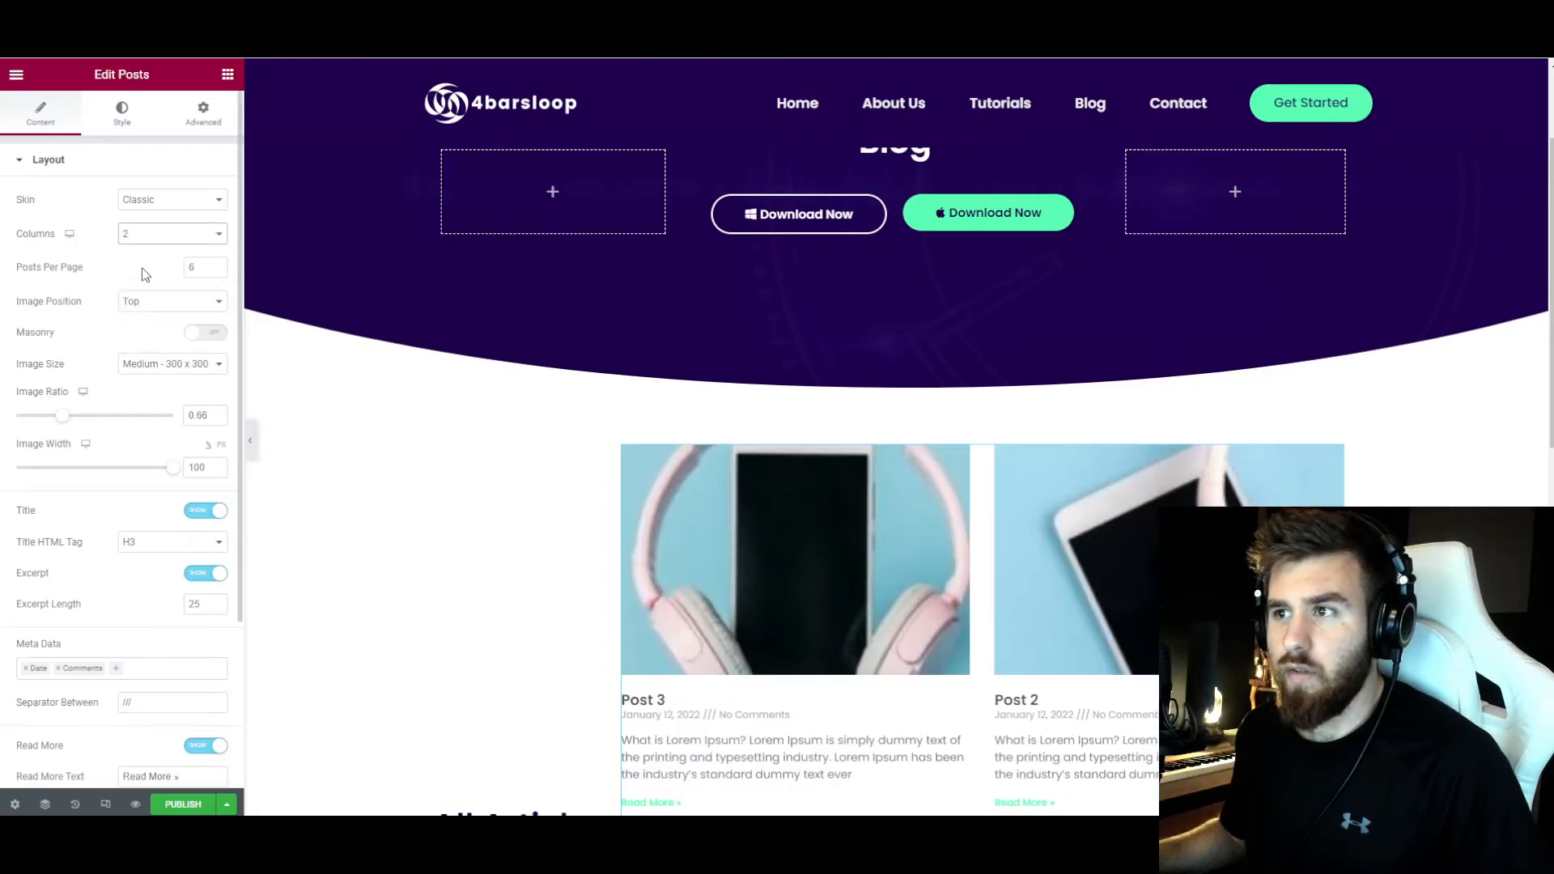
pyautogui.scroll(-3, 505, 477)
pyautogui.scroll(3, 415, 437)
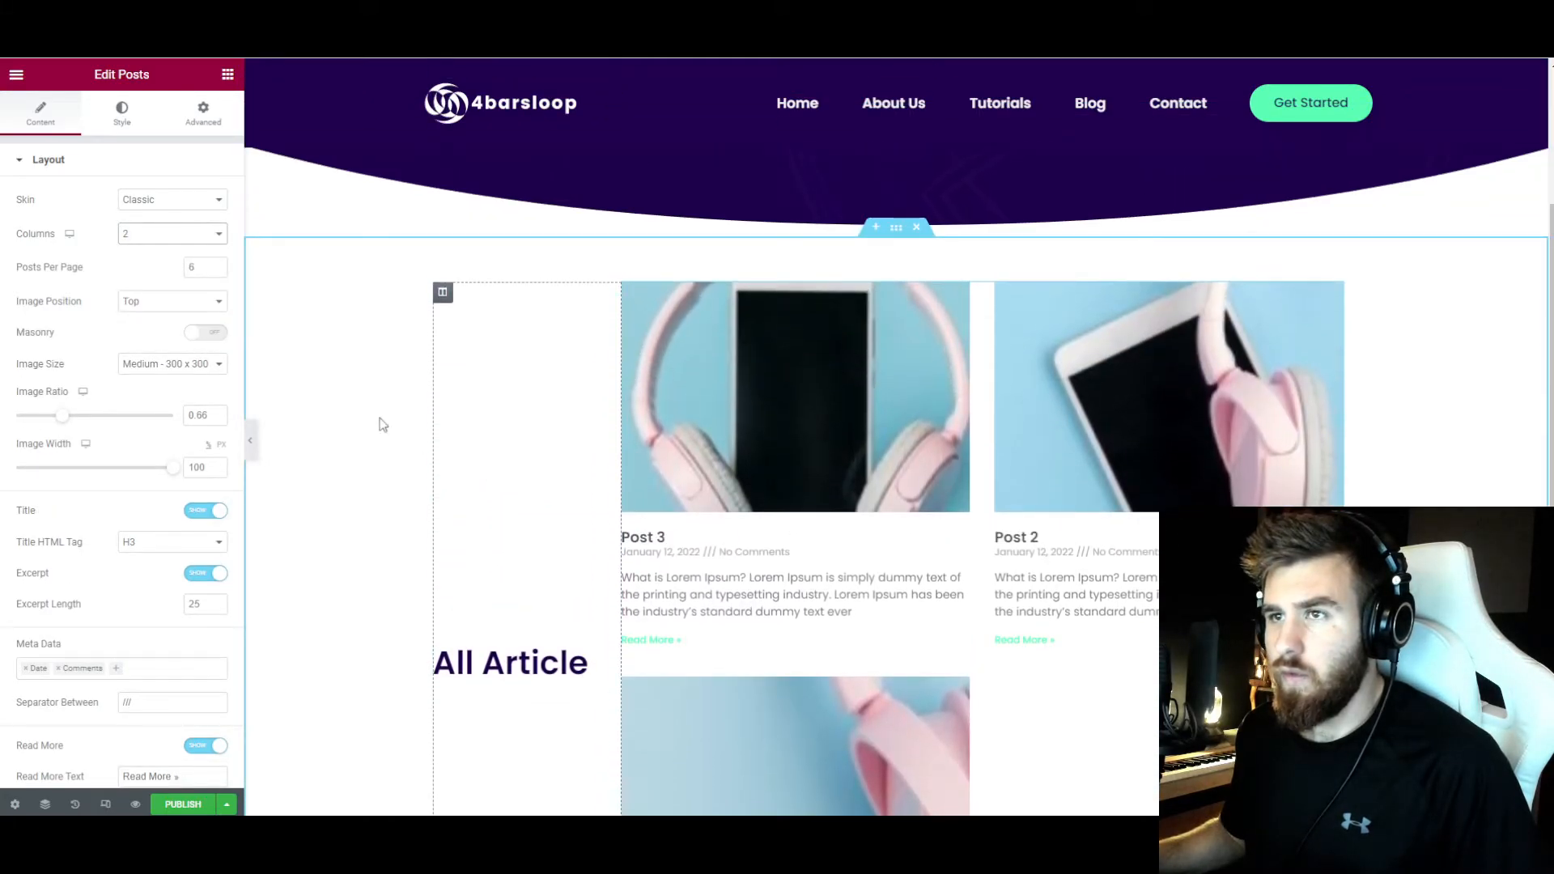
pyautogui.click(163, 235)
pyautogui.click(156, 277)
pyautogui.scroll(3, 546, 443)
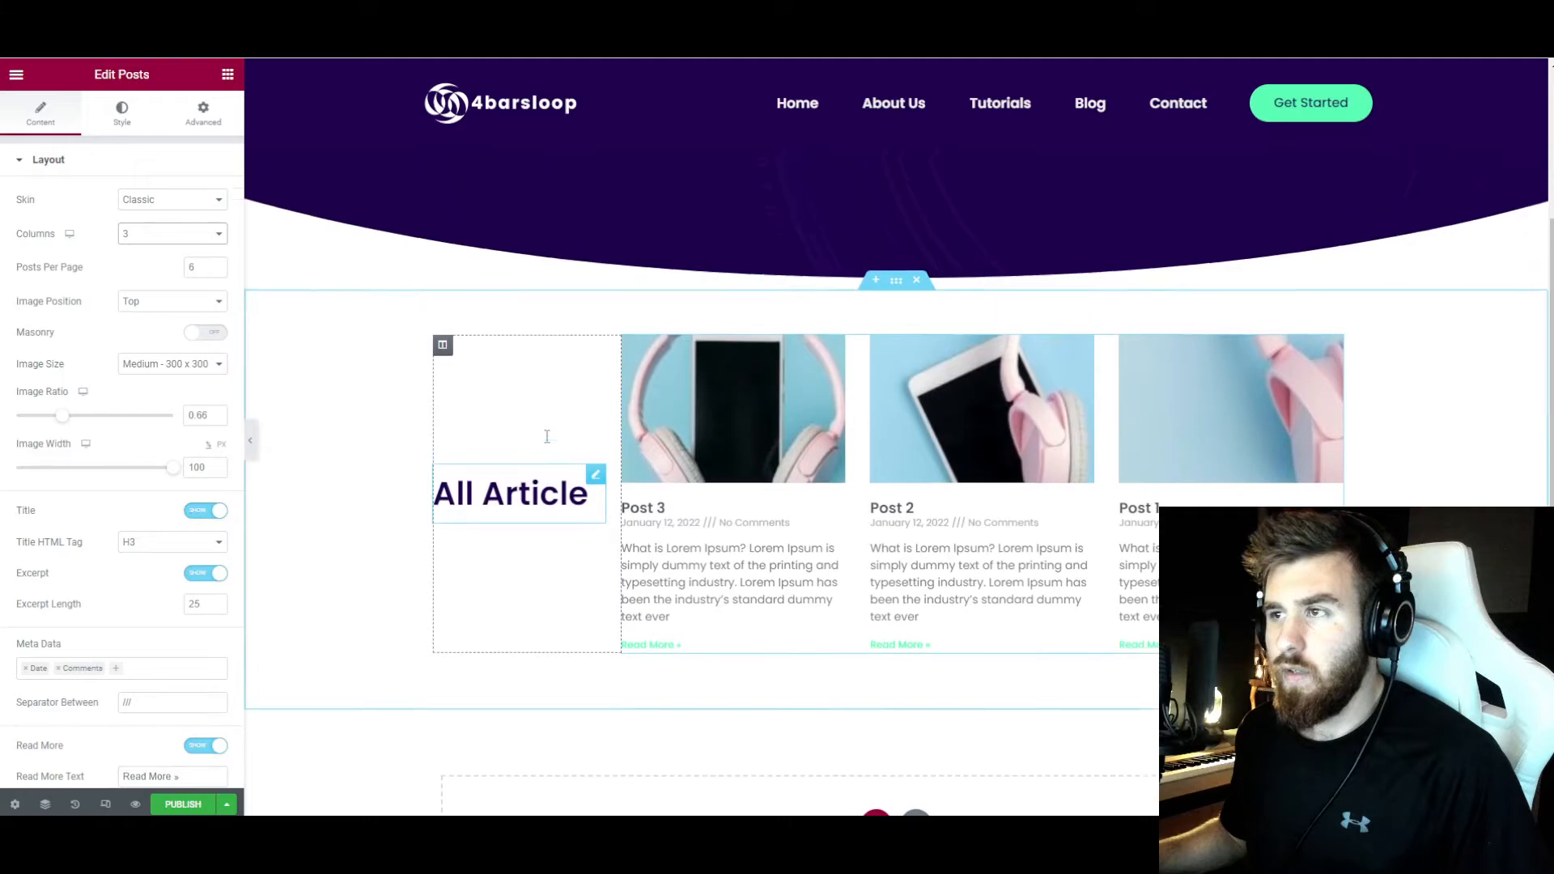
# - Set the Posts widget to 20 posts per page with Full image size, and remove the All Article column
pyautogui.doubleClick(194, 267)
pyautogui.write('20')
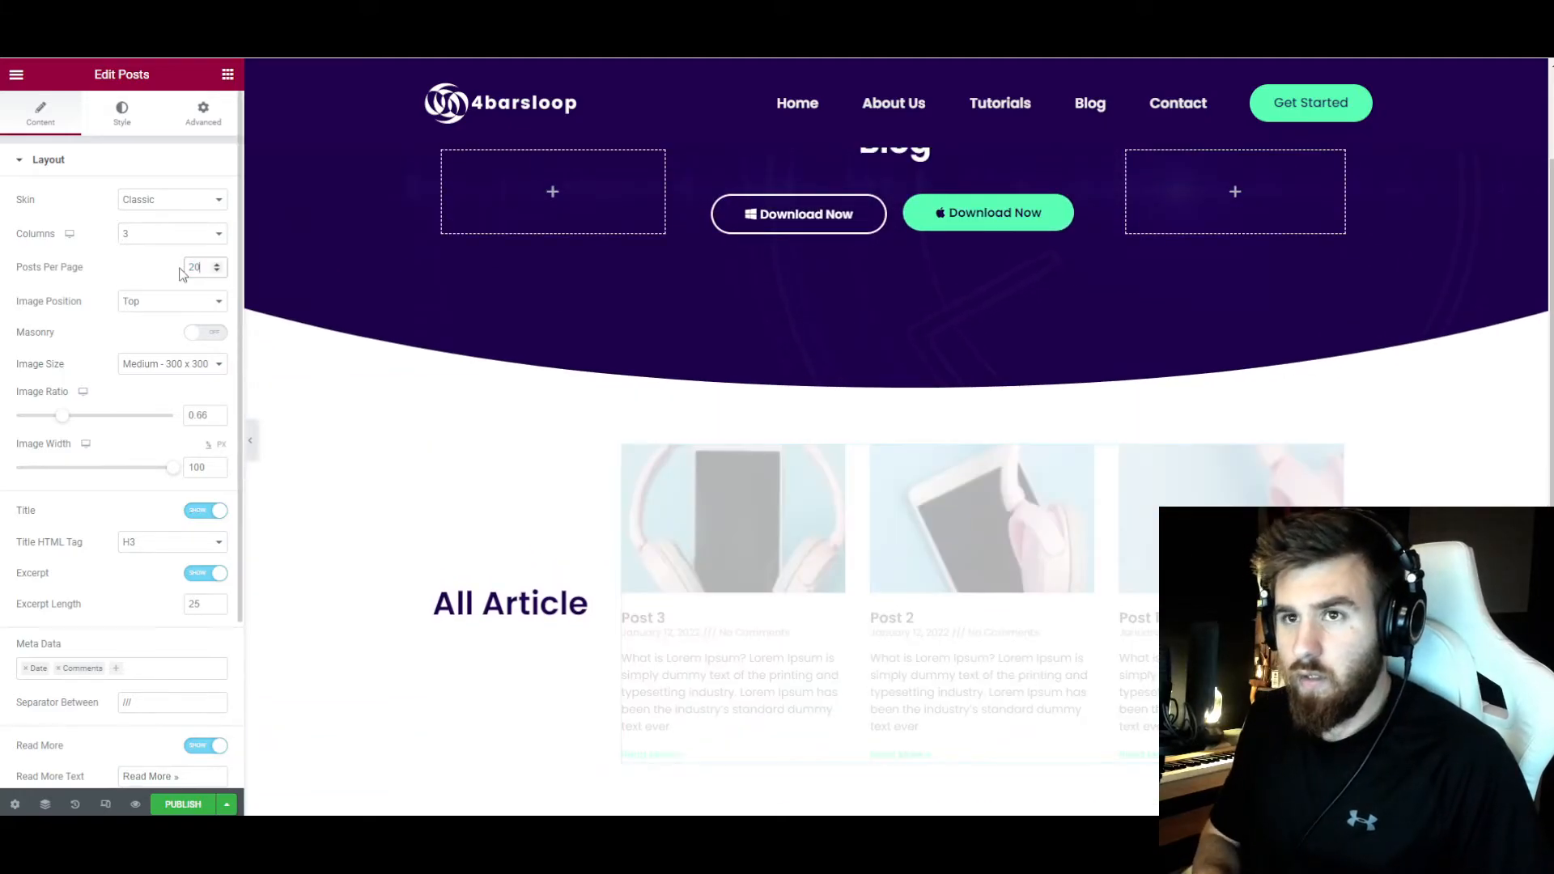
pyautogui.click(165, 365)
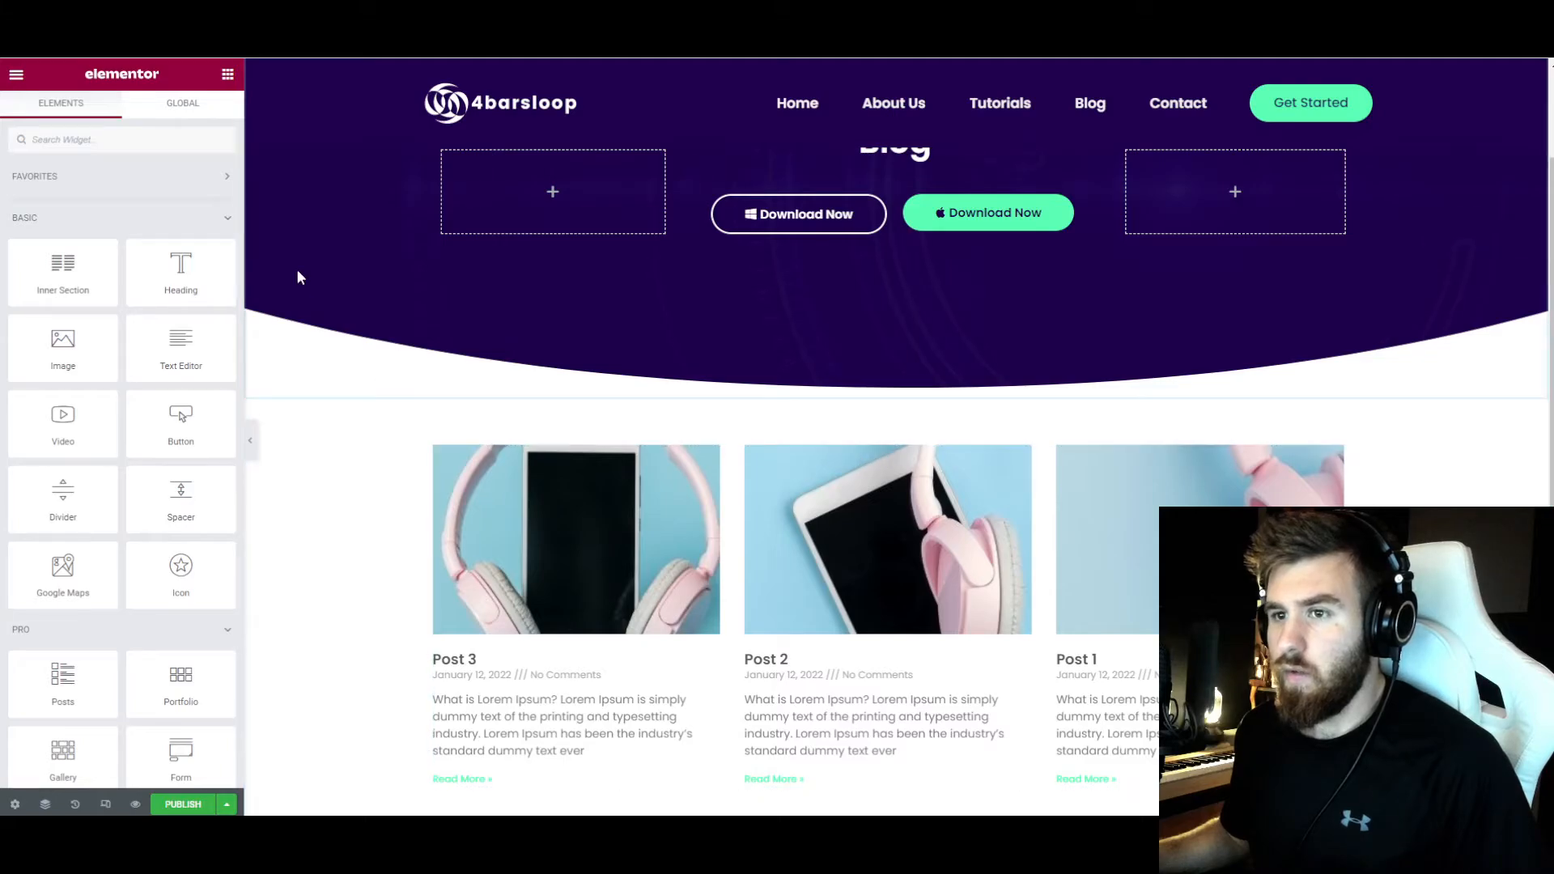
# - Add a heading above the posts grid and set its text to "All Posts:"
pyautogui.moveTo(181, 259); pyautogui.dragTo(817, 453)
pyautogui.moveTo(146, 218); pyautogui.dragTo(21, 217)
pyautogui.rightClick(574, 450)
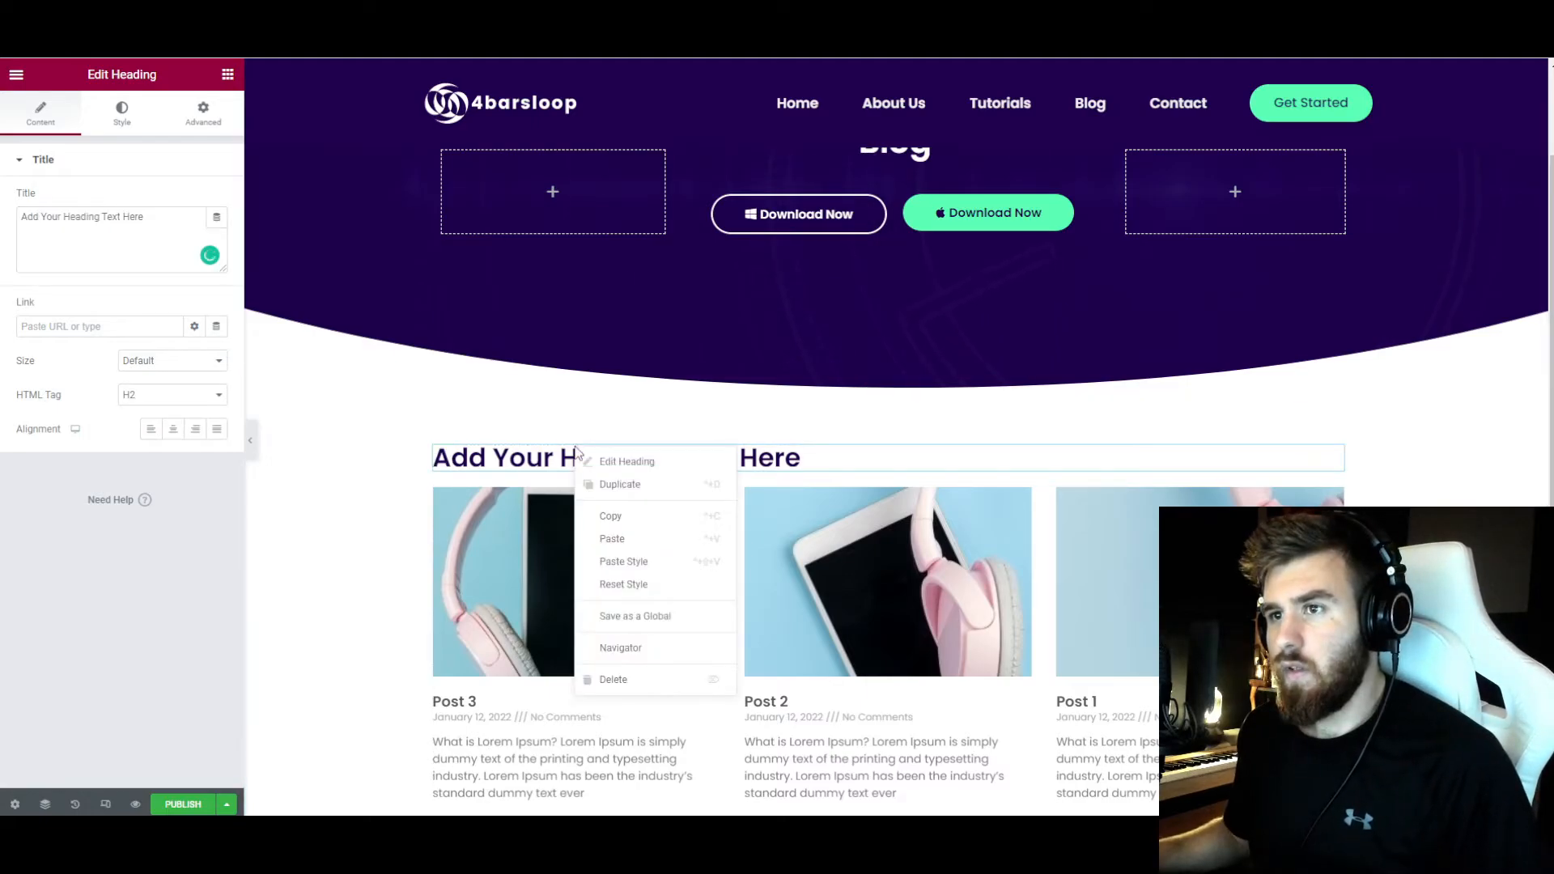
pyautogui.moveTo(145, 218); pyautogui.dragTo(21, 217)
pyautogui.click(121, 220)
pyautogui.moveTo(155, 224); pyautogui.dragTo(14, 220)
pyautogui.write('All Posts:')
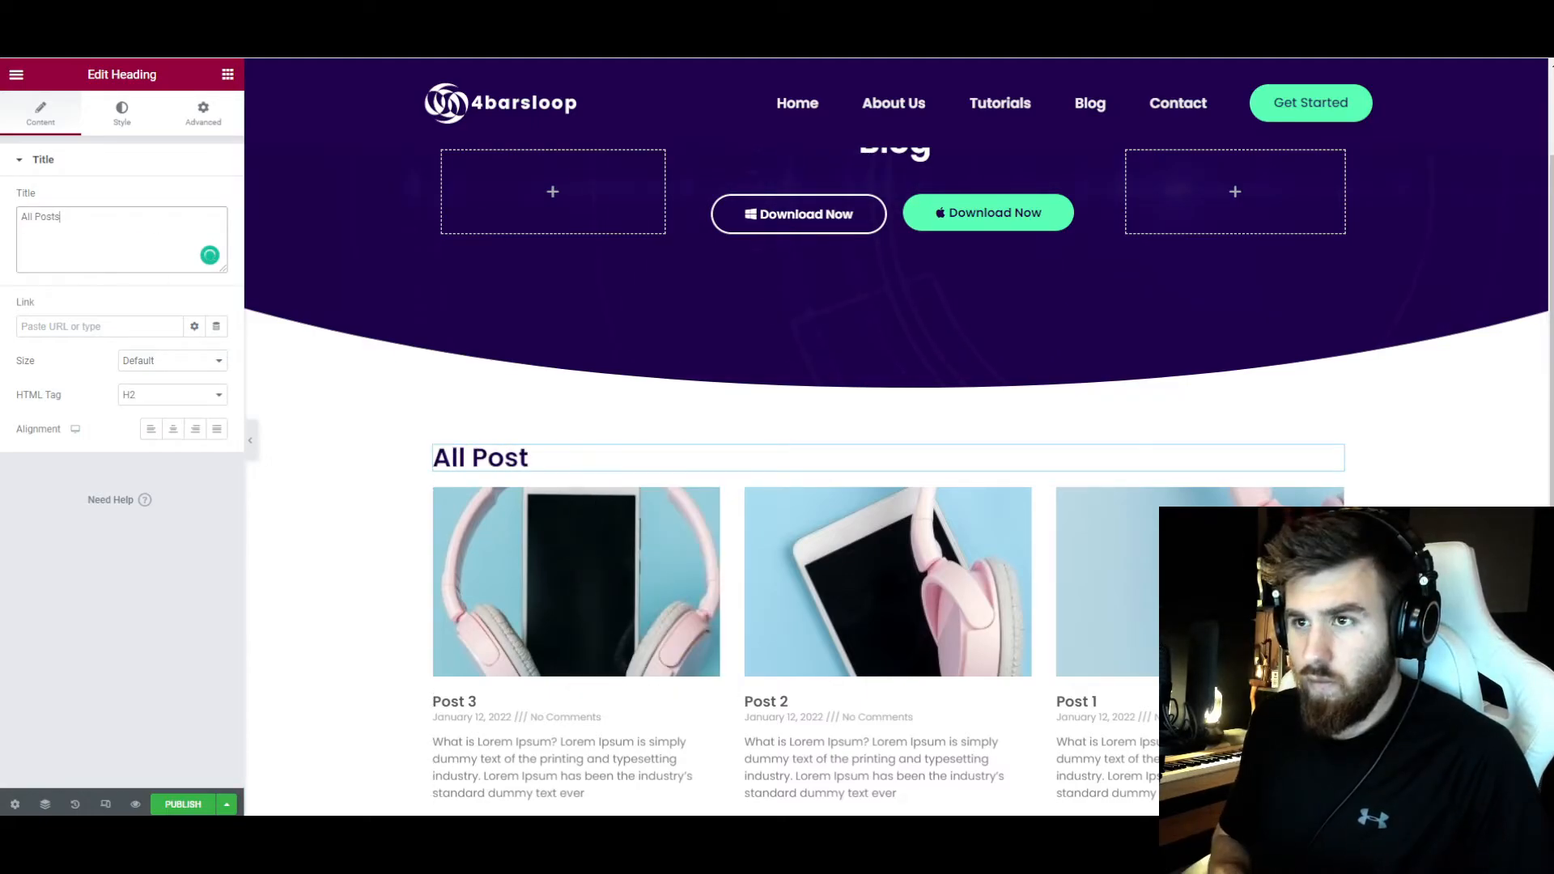
# - Set the All Posts heading's margin to 0 at the top and 40 px at the bottom
pyautogui.click(196, 115)
pyautogui.write('40')
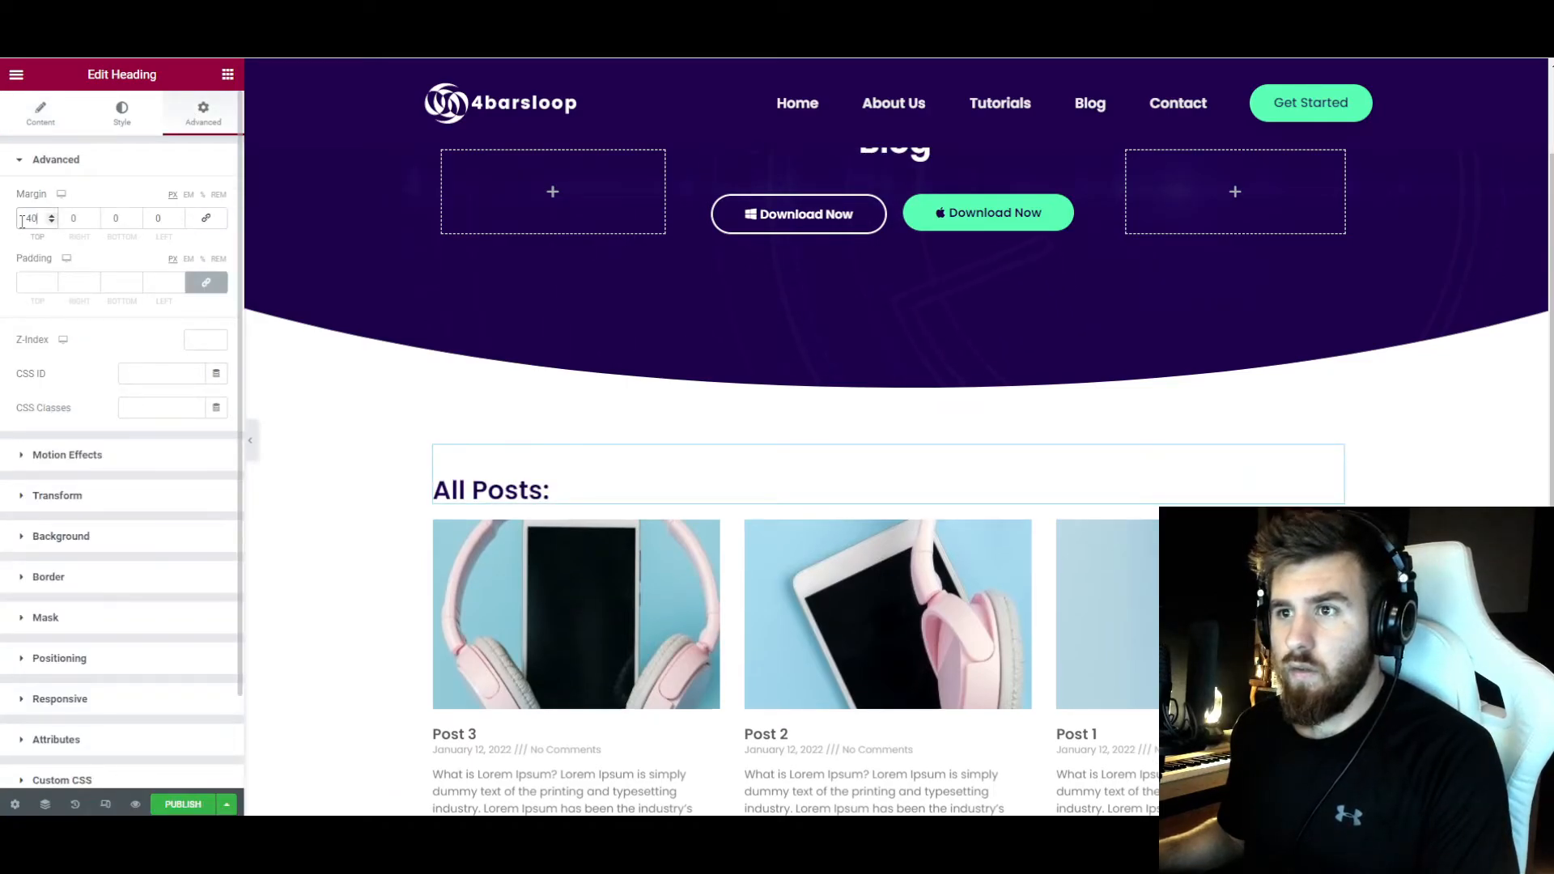
pyautogui.write('0')
pyautogui.press('Tab')
pyautogui.press('Tab')
pyautogui.write('40')
pyautogui.scroll(-1, 1327, 458)
# - Set the image ratio of the posts grid to 1
pyautogui.click(1331, 450)
pyautogui.scroll(-1, 131, 267)
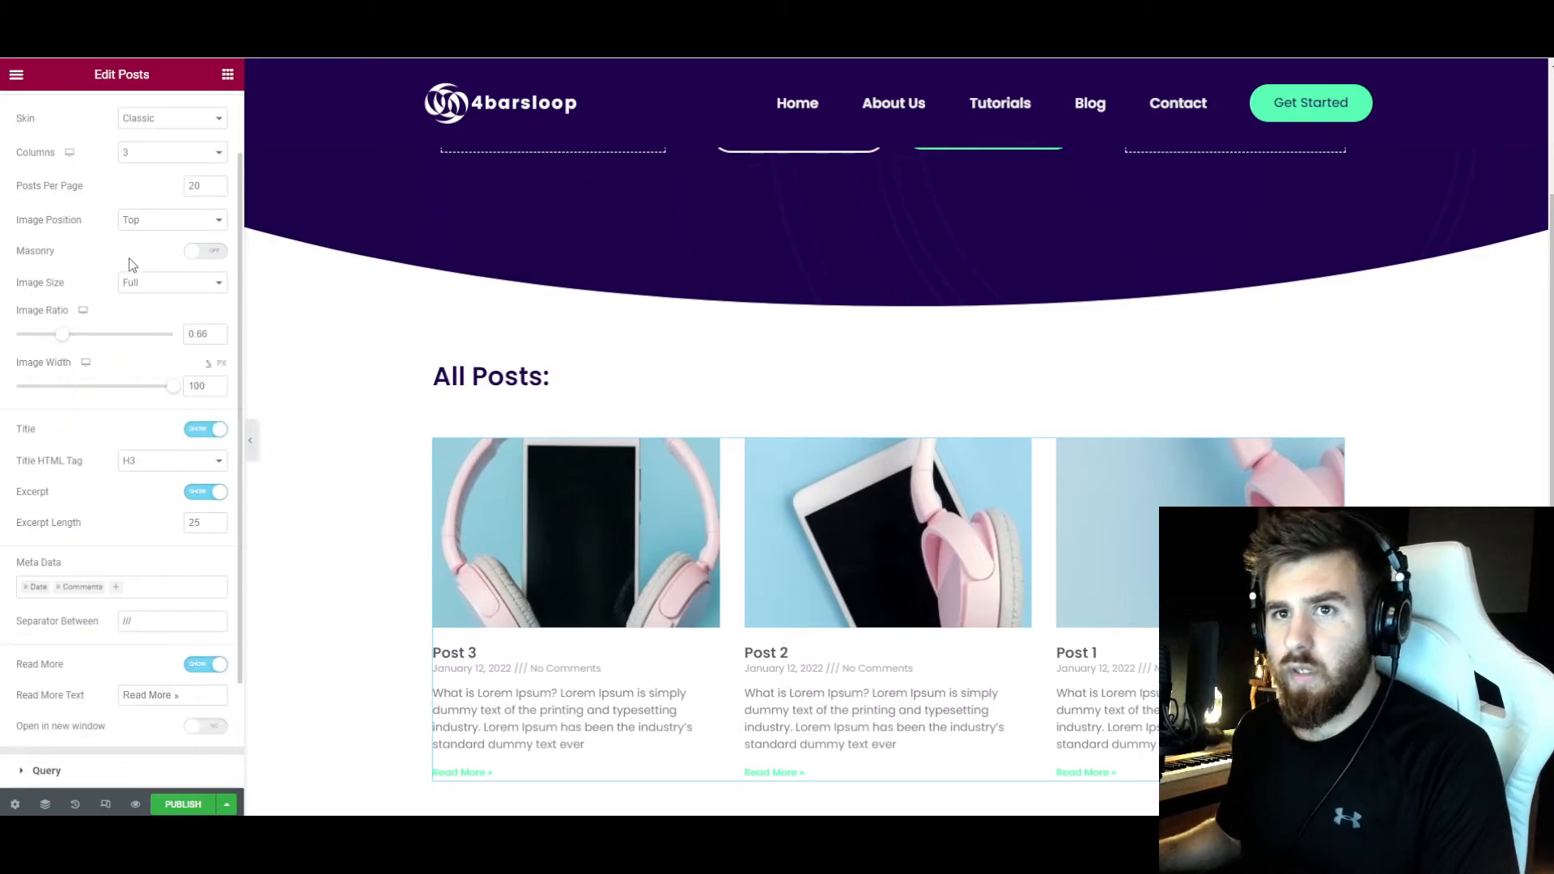
pyautogui.moveTo(62, 334); pyautogui.dragTo(113, 340)
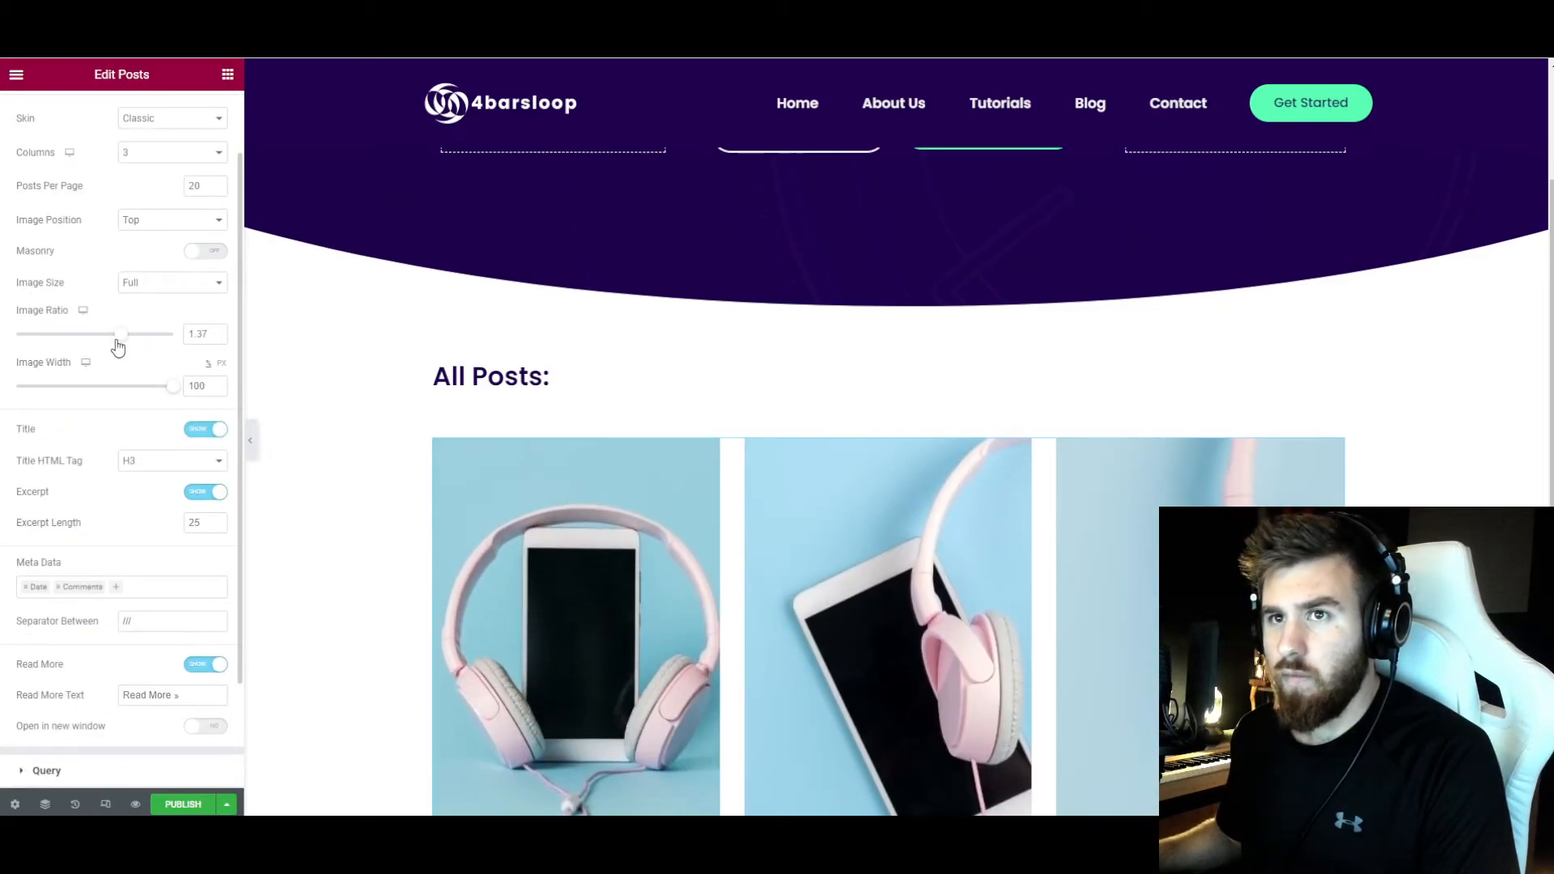
pyautogui.doubleClick(194, 333)
pyautogui.write('1')
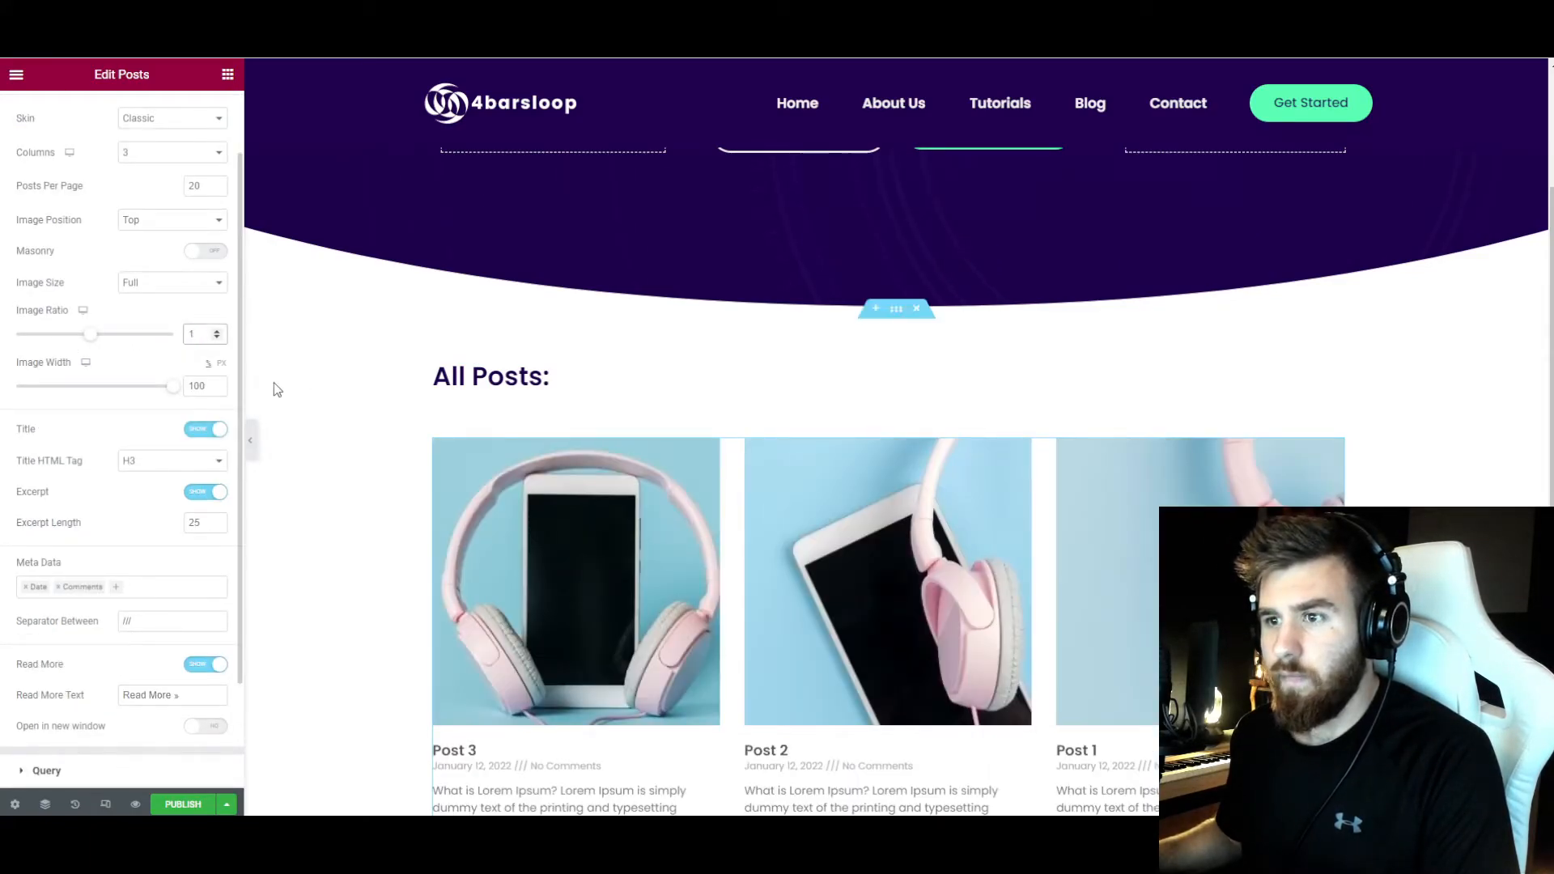
pyautogui.scroll(-1, 273, 386)
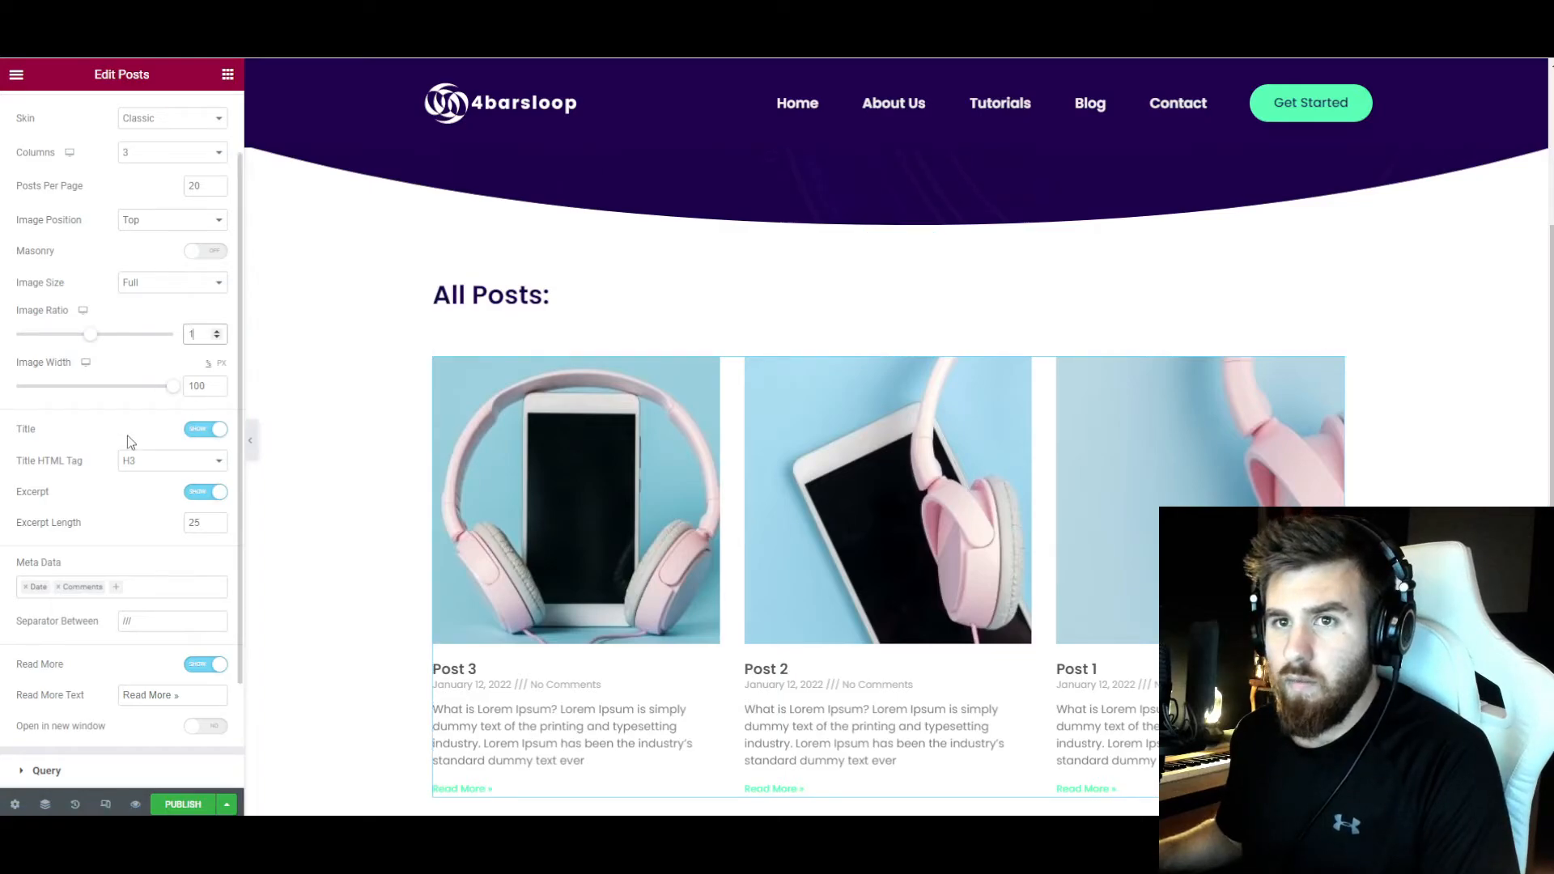
# - Remove Date and Comments from the meta data of the posts
pyautogui.scroll(-1, 143, 407)
pyautogui.click(26, 506)
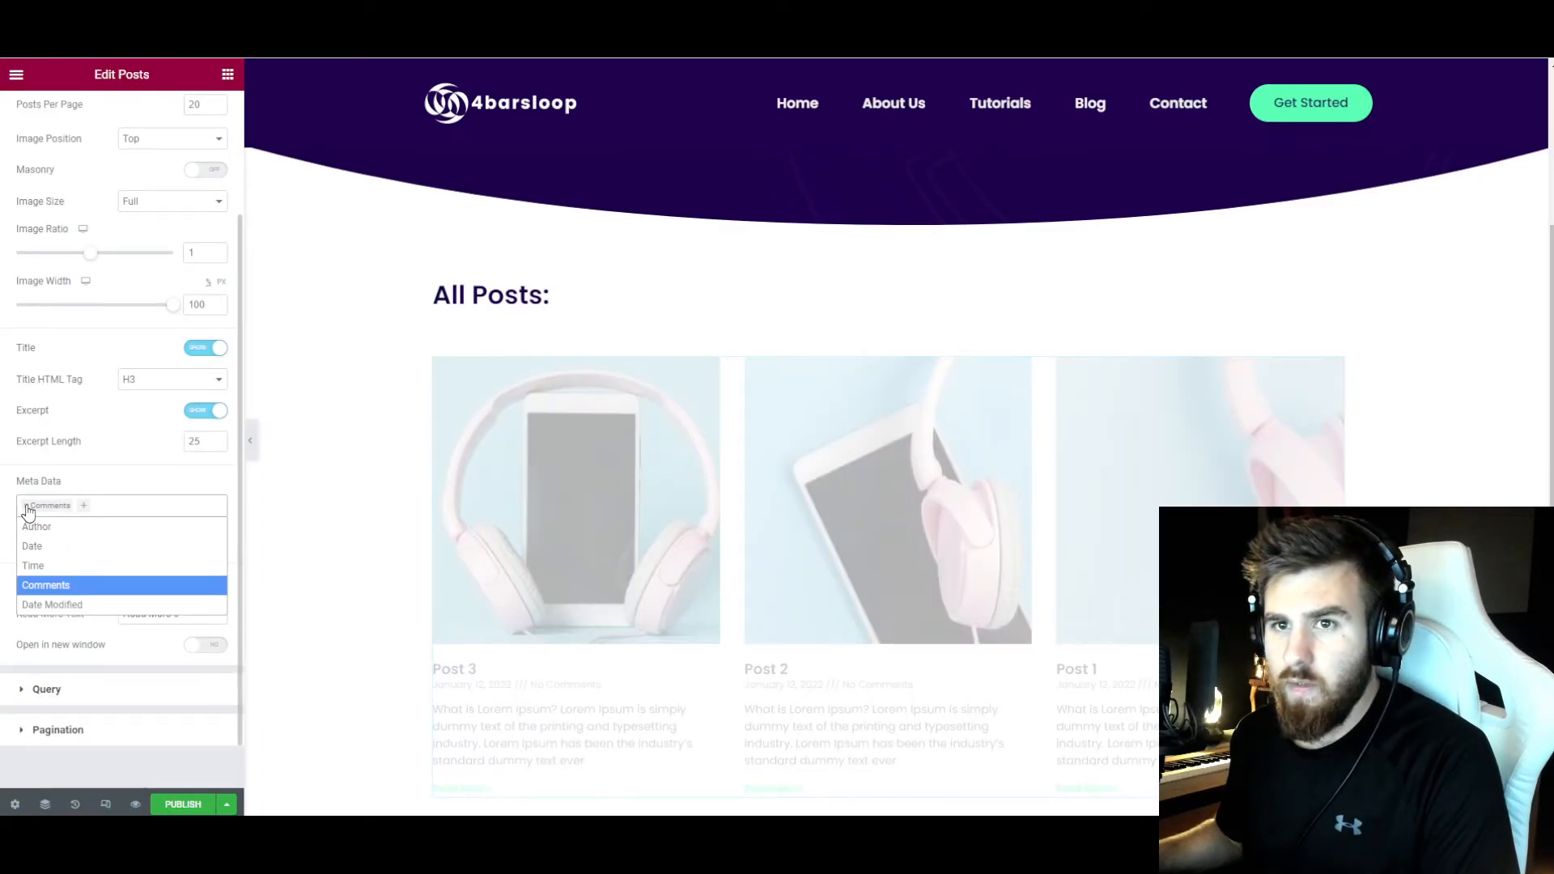
pyautogui.click(25, 506)
pyautogui.click(111, 483)
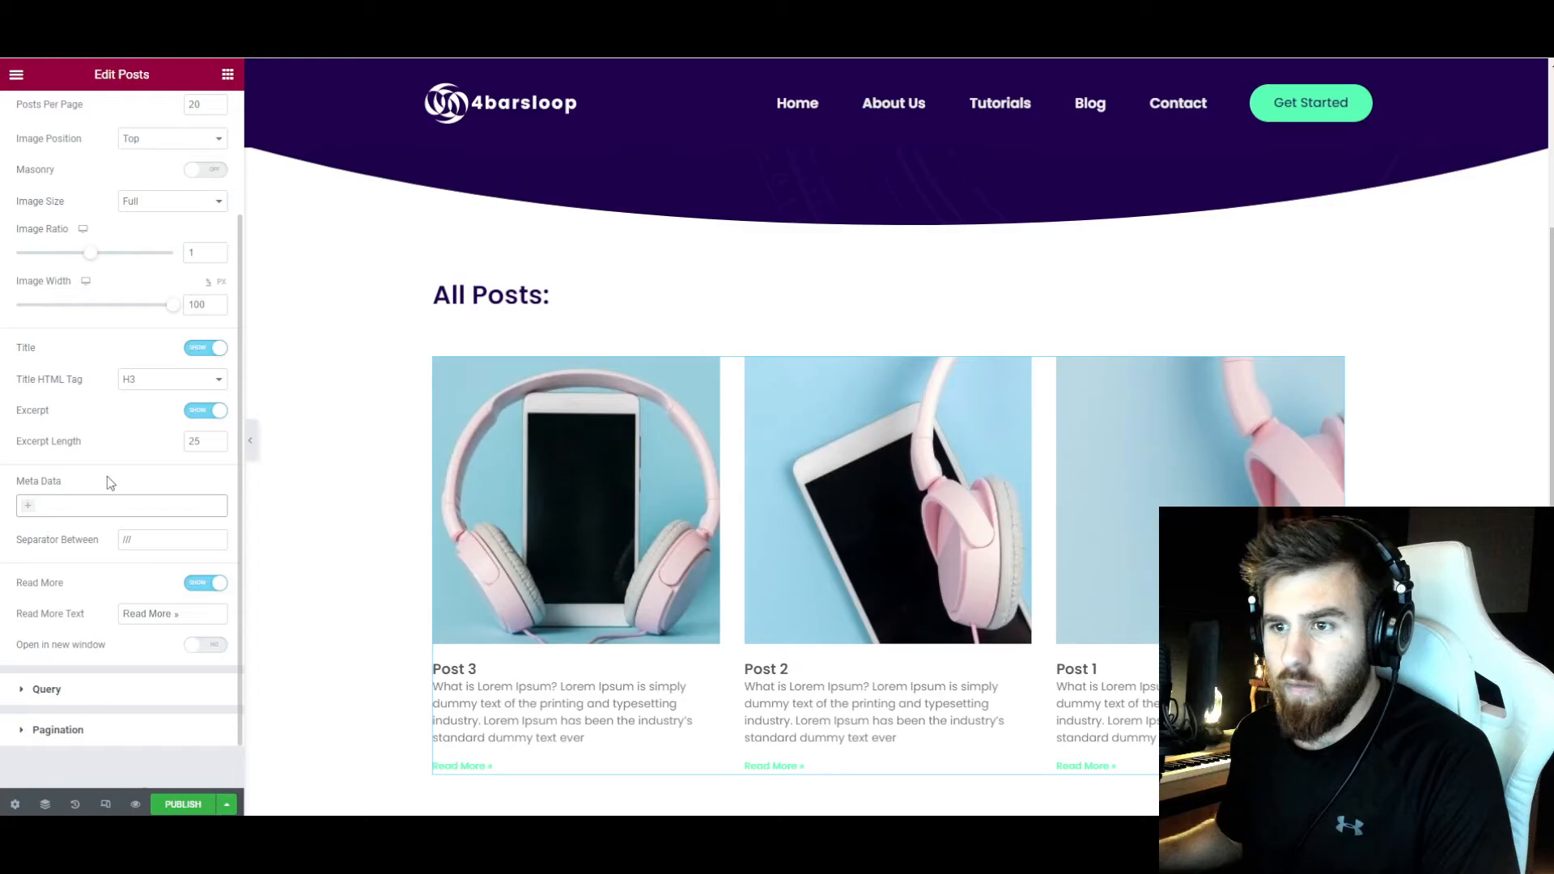
# - Change the posts' link text to "Read More >" and make the links open in a new window
pyautogui.scroll(-1, 111, 483)
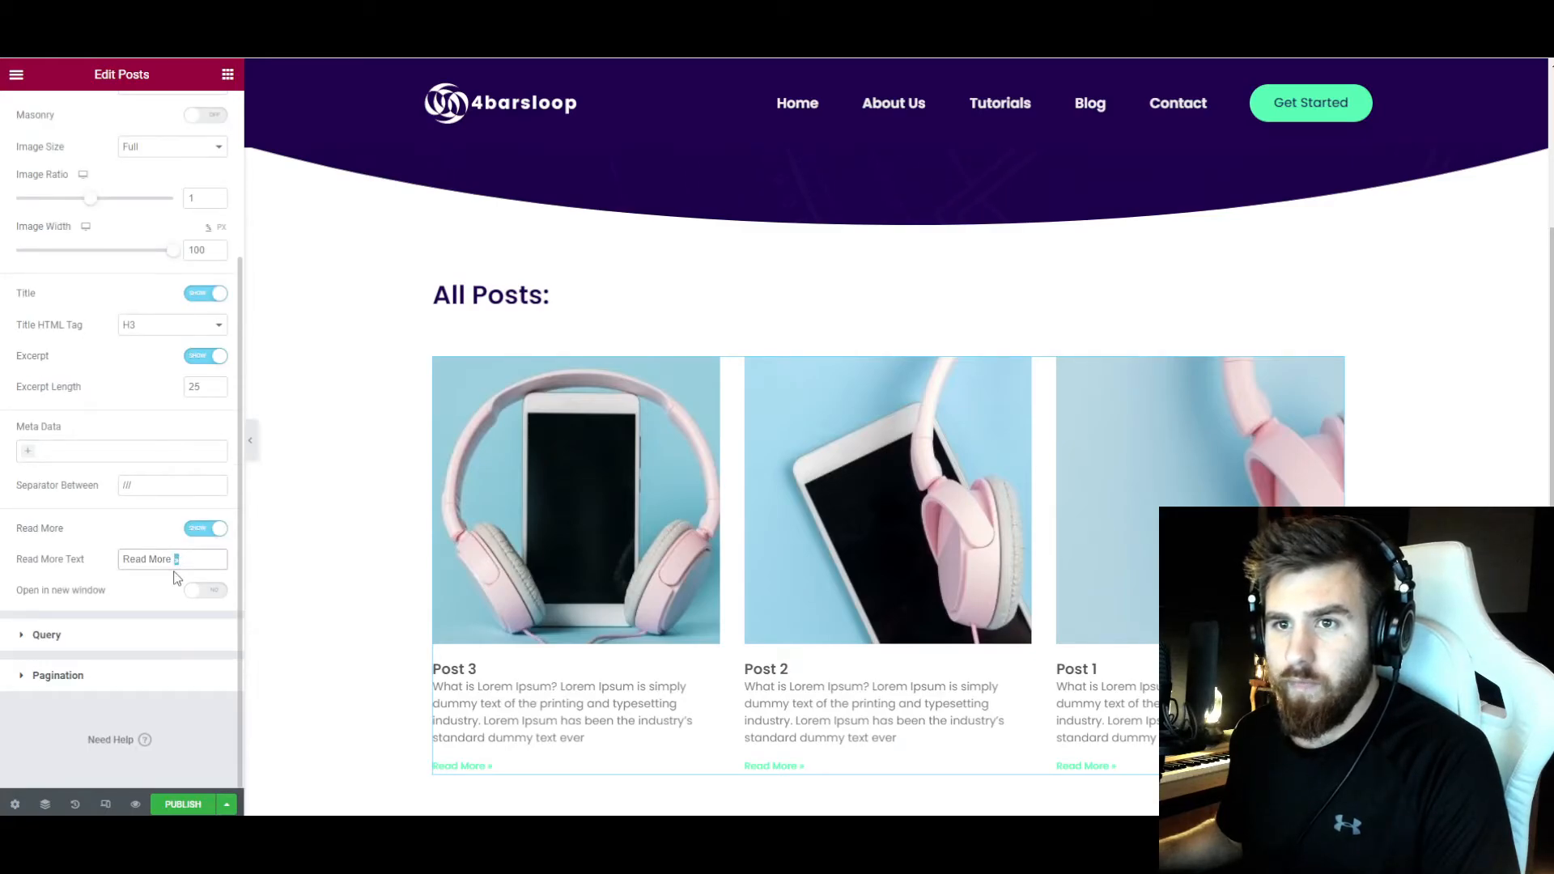
pyautogui.write('>')
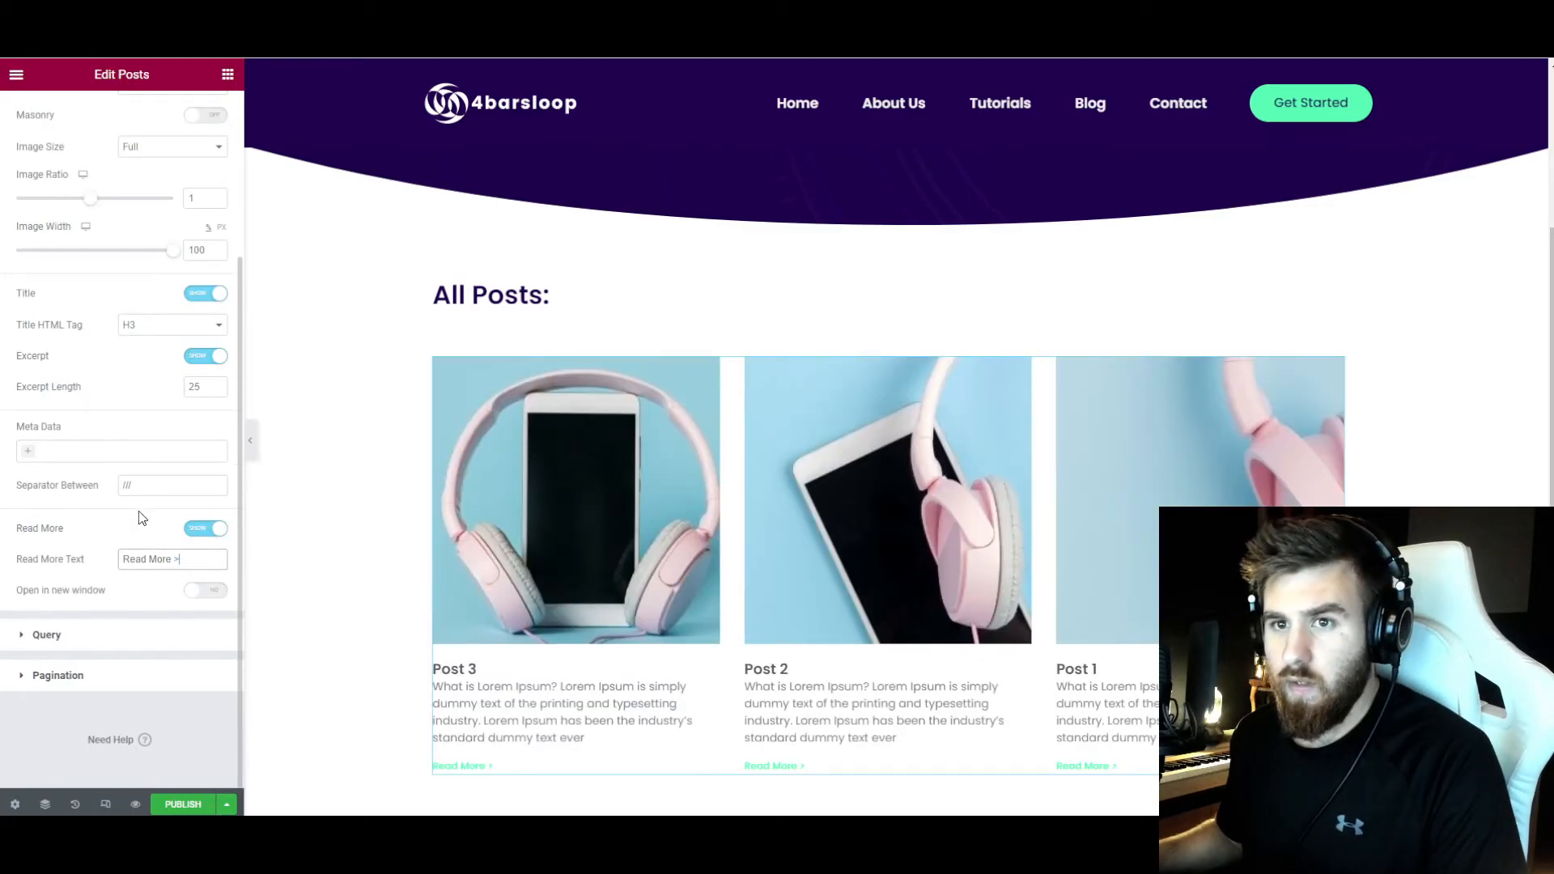
pyautogui.click(196, 593)
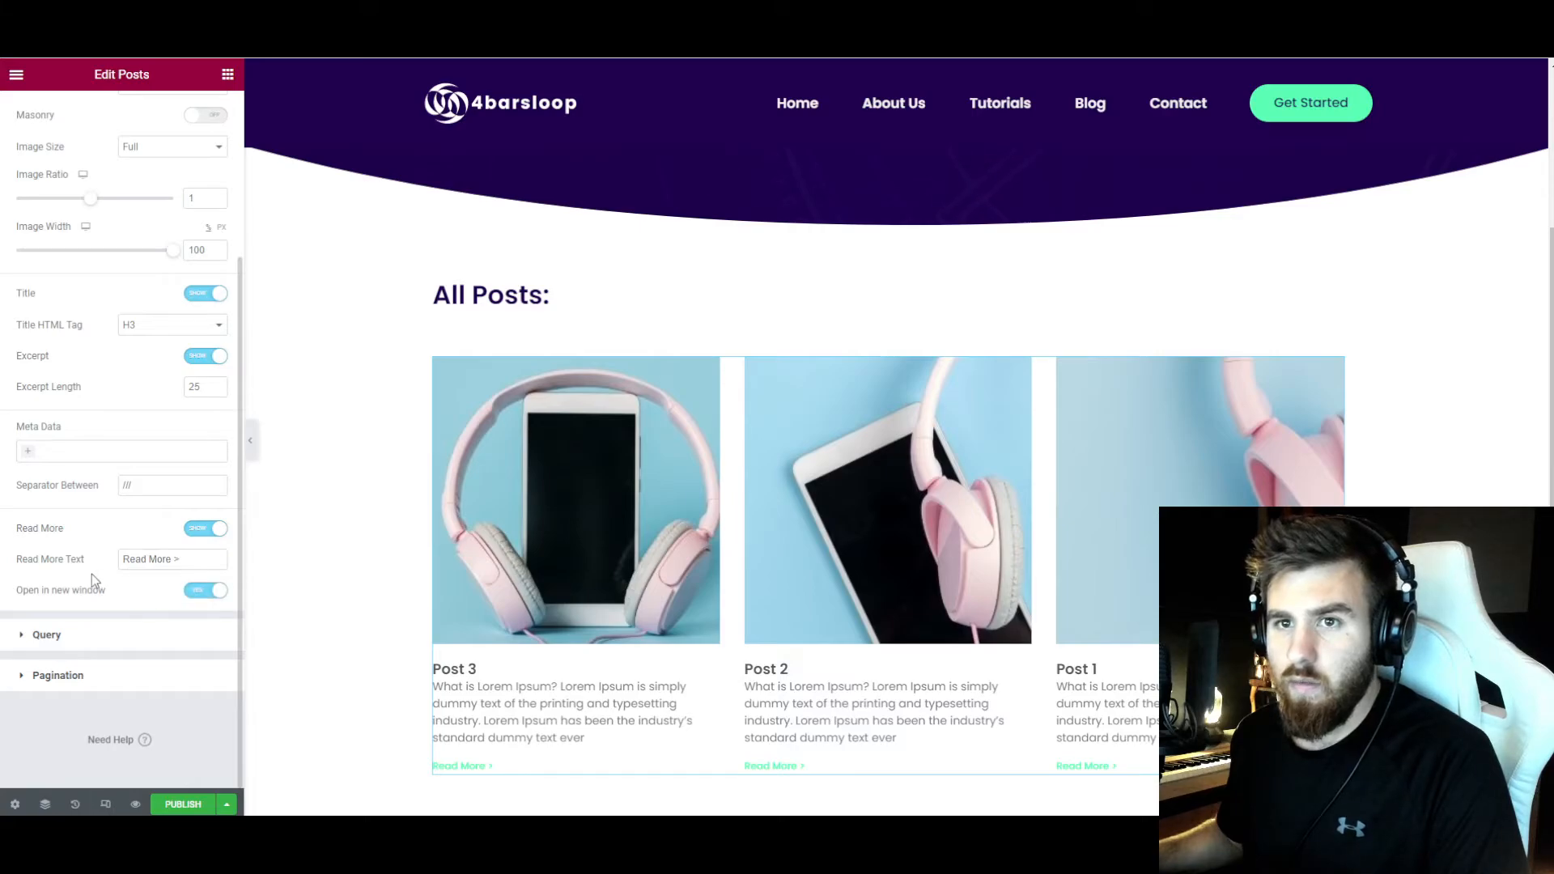
# - Check the query settings of the Posts widget and set its pagination to None
pyautogui.click(88, 639)
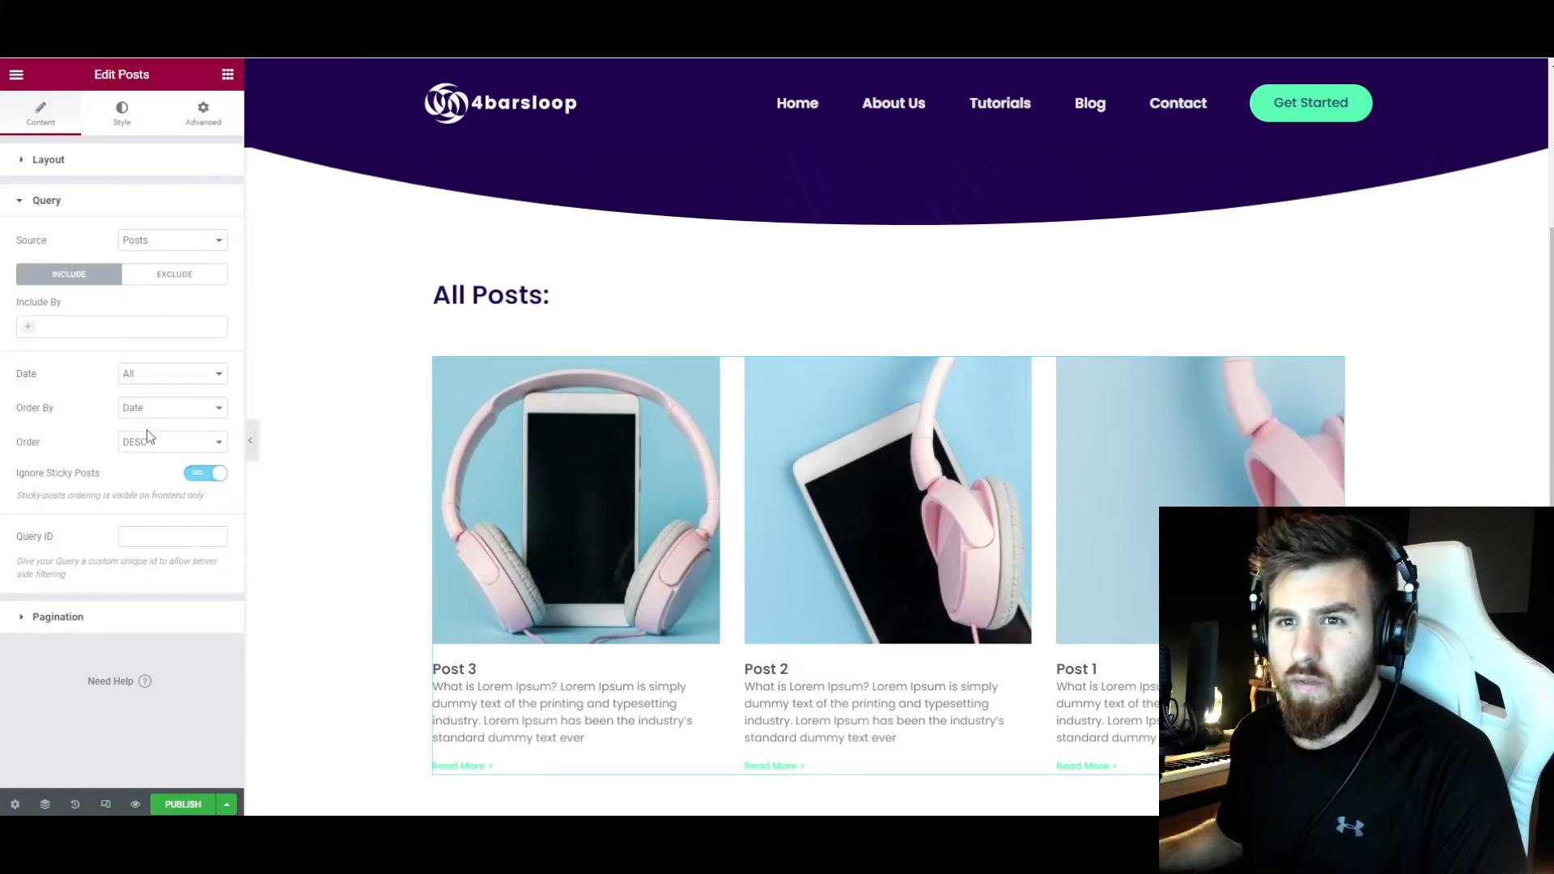
pyautogui.click(58, 618)
pyautogui.click(171, 281)
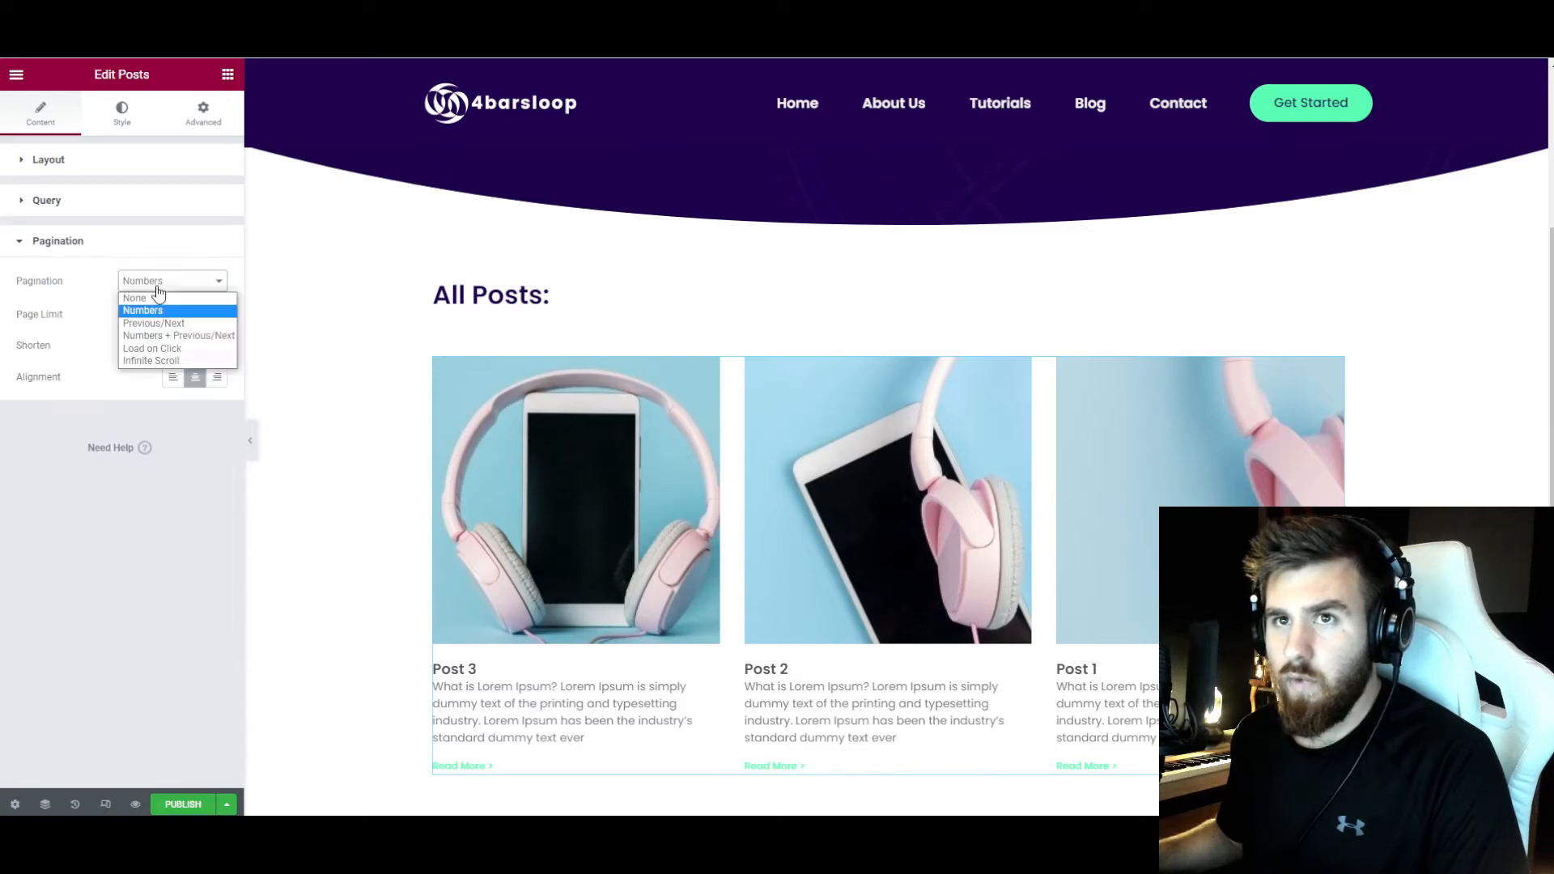
pyautogui.click(134, 298)
pyautogui.click(105, 244)
# - Round the post boxes with a border radius of 20 px
pyautogui.click(111, 121)
pyautogui.click(81, 349)
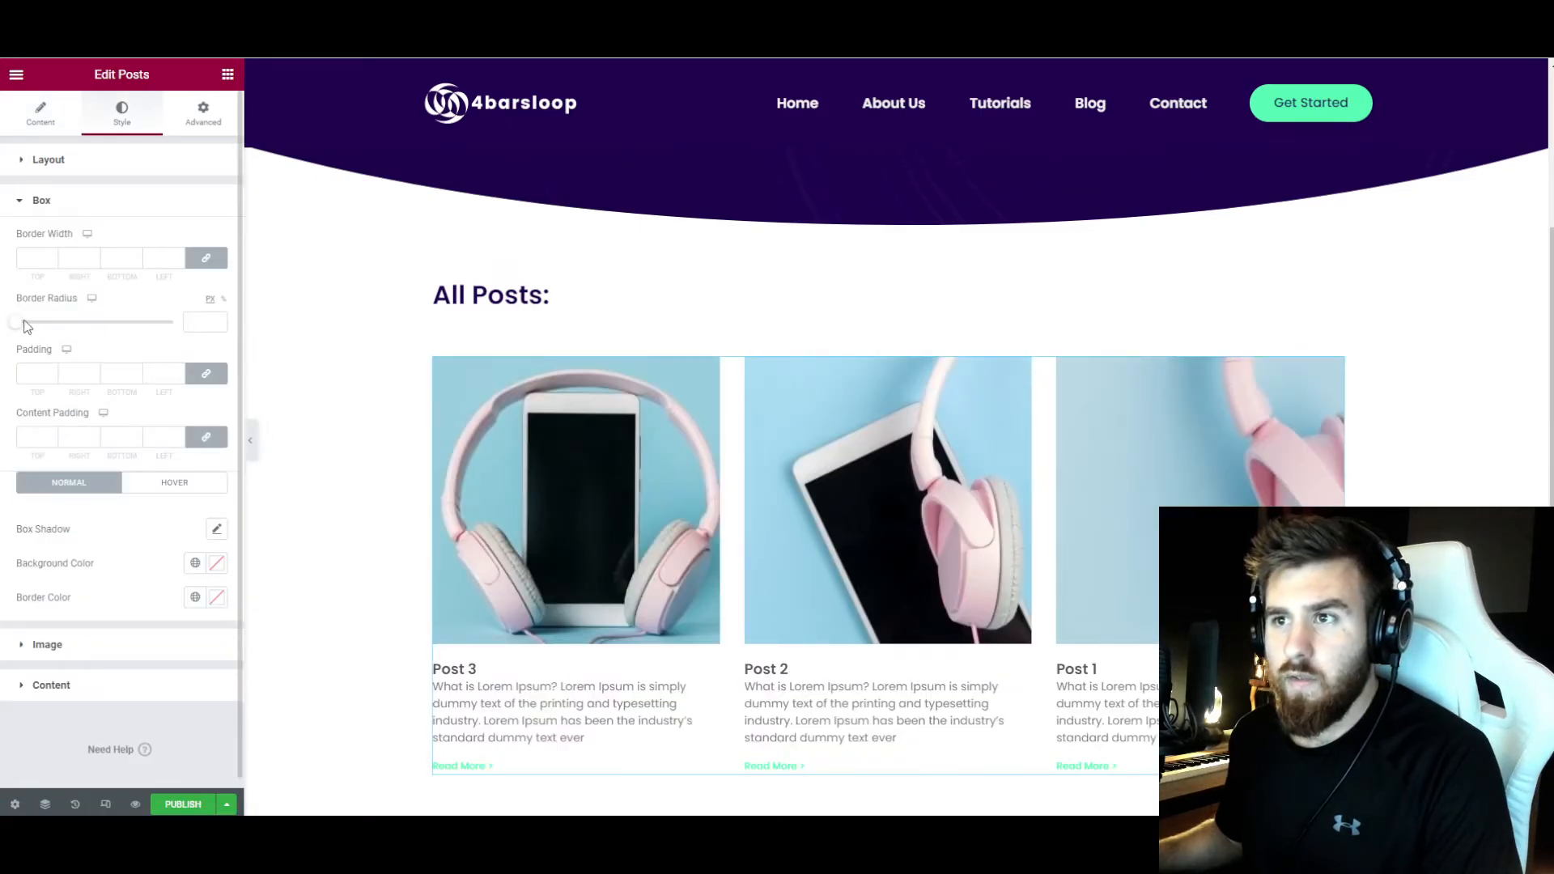
pyautogui.moveTo(17, 324)
pyautogui.mouseDown()
pyautogui.moveTo(153, 333)
pyautogui.moveTo(27, 336)
pyautogui.mouseUp()
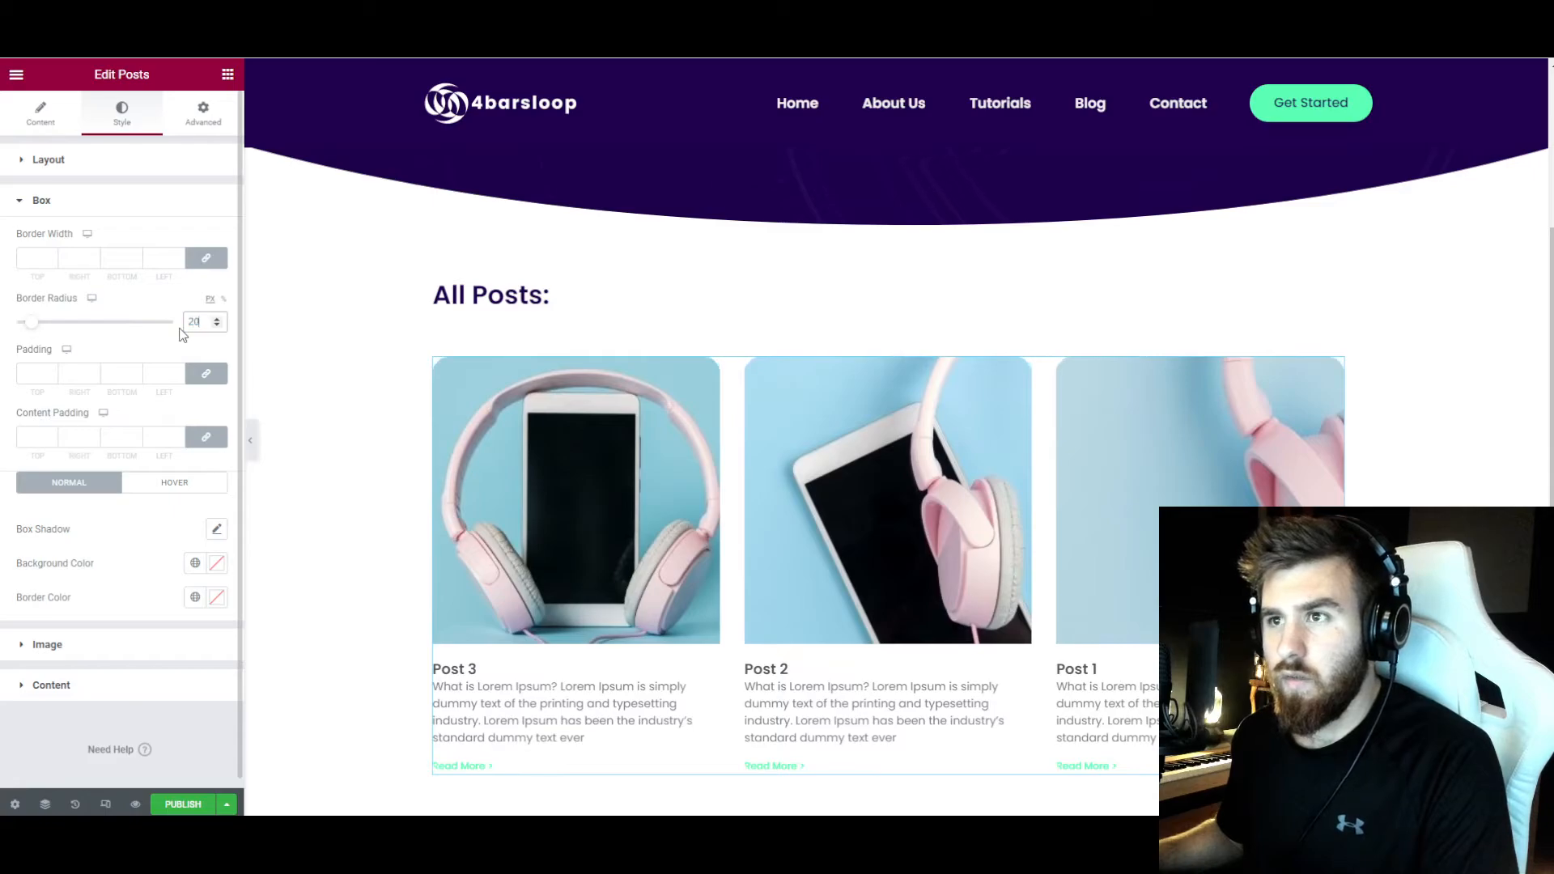
# - Add a box shadow to the post boxes in light grey rgba(185, 185, 185, 0.5)
pyautogui.click(216, 528)
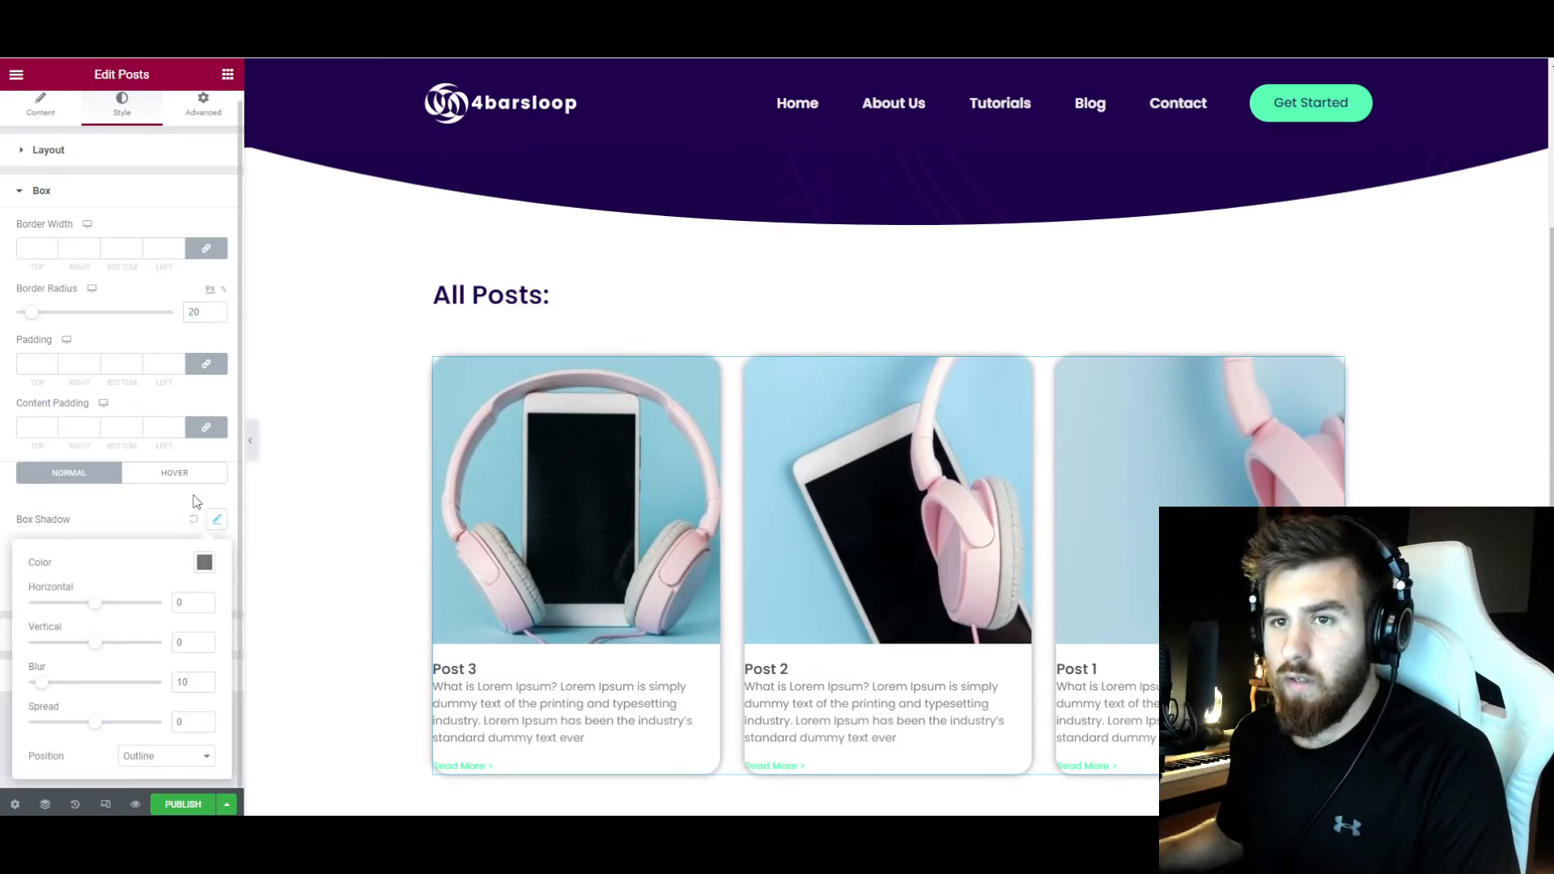
pyautogui.click(203, 562)
pyautogui.moveTo(145, 437); pyautogui.dragTo(80, 370)
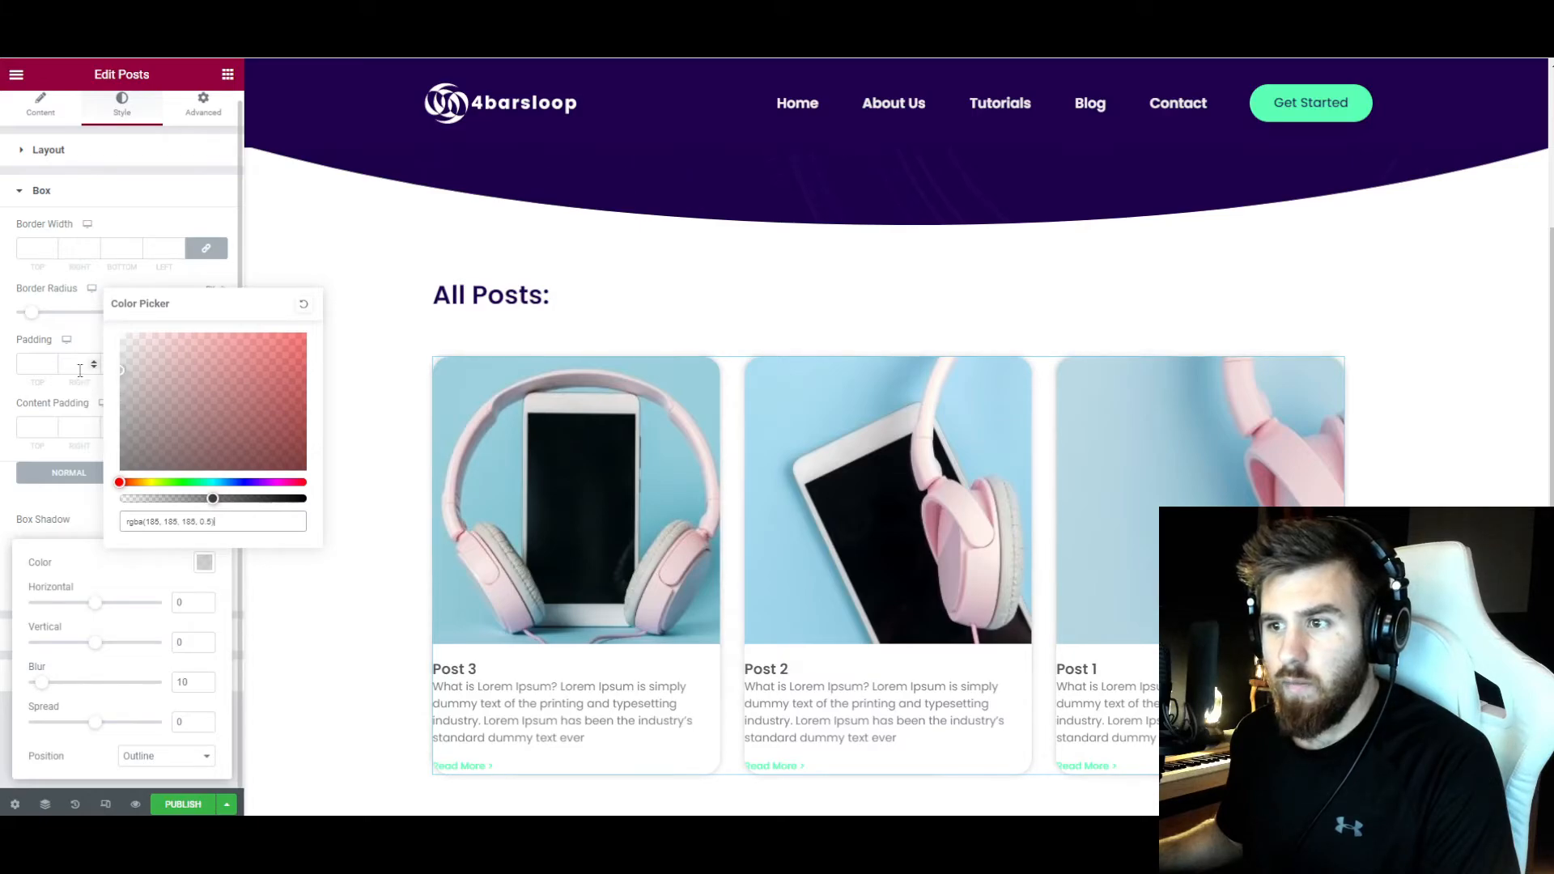
pyautogui.click(79, 384)
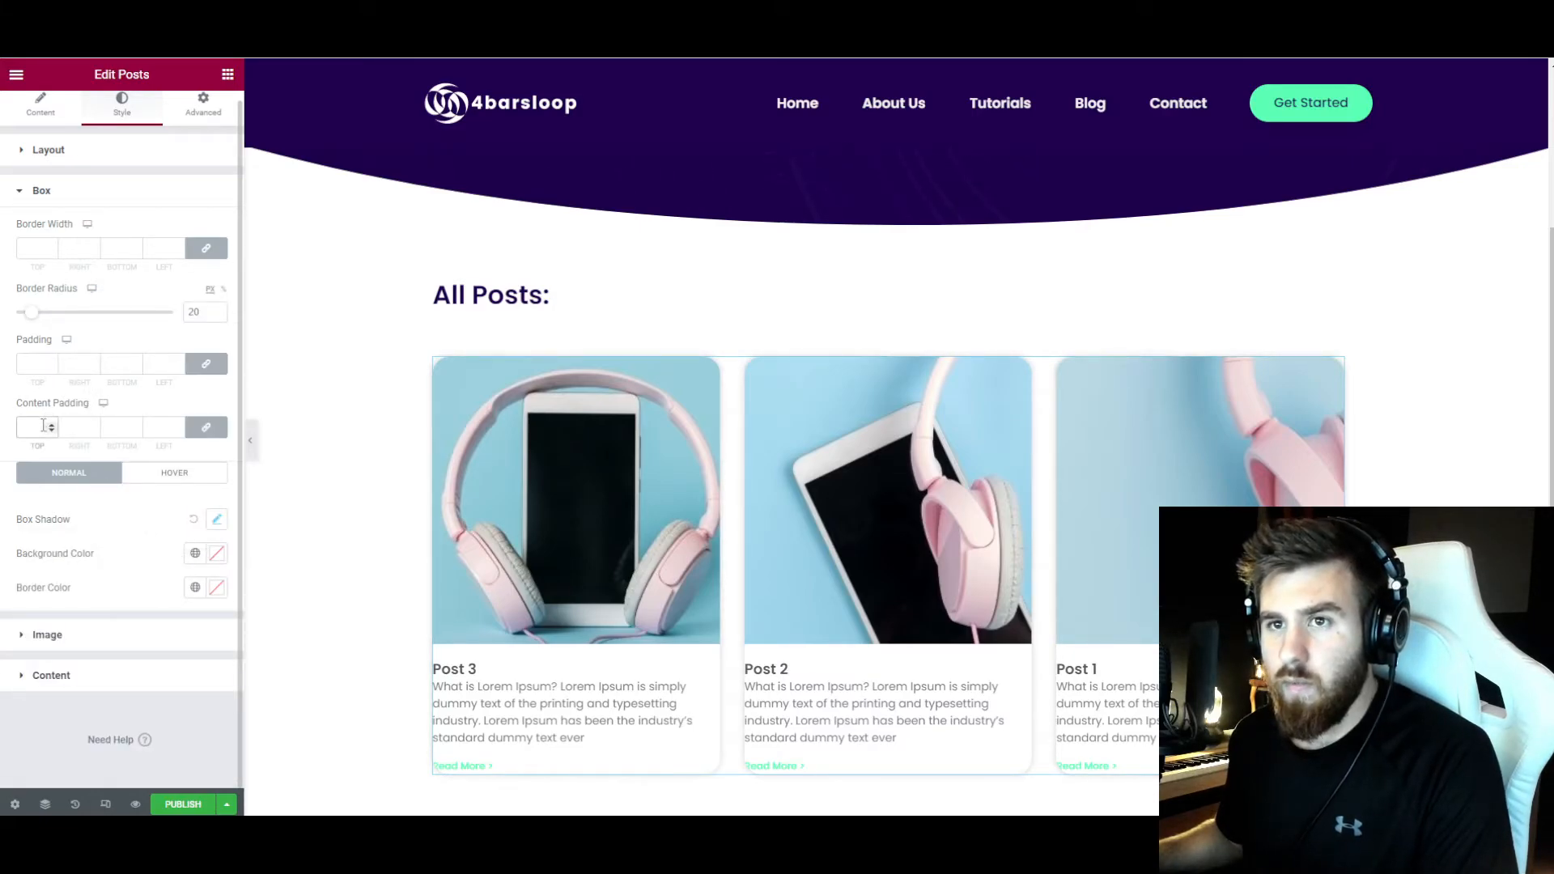
# - Set both the content padding and the padding of the post boxes to 20 px on all sides
pyautogui.write('20')
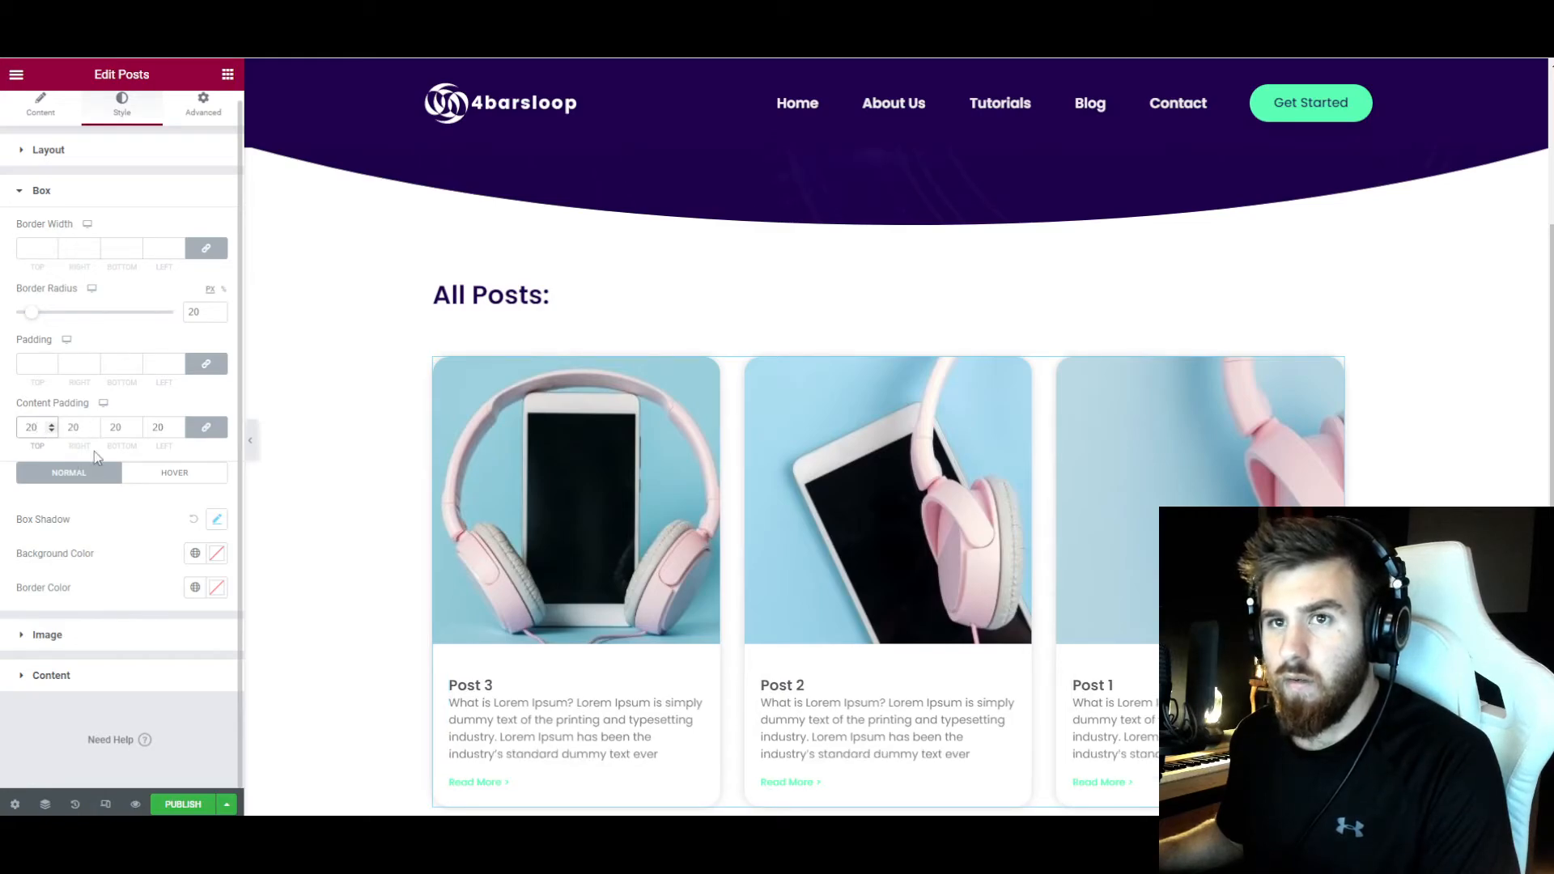
pyautogui.write('20')
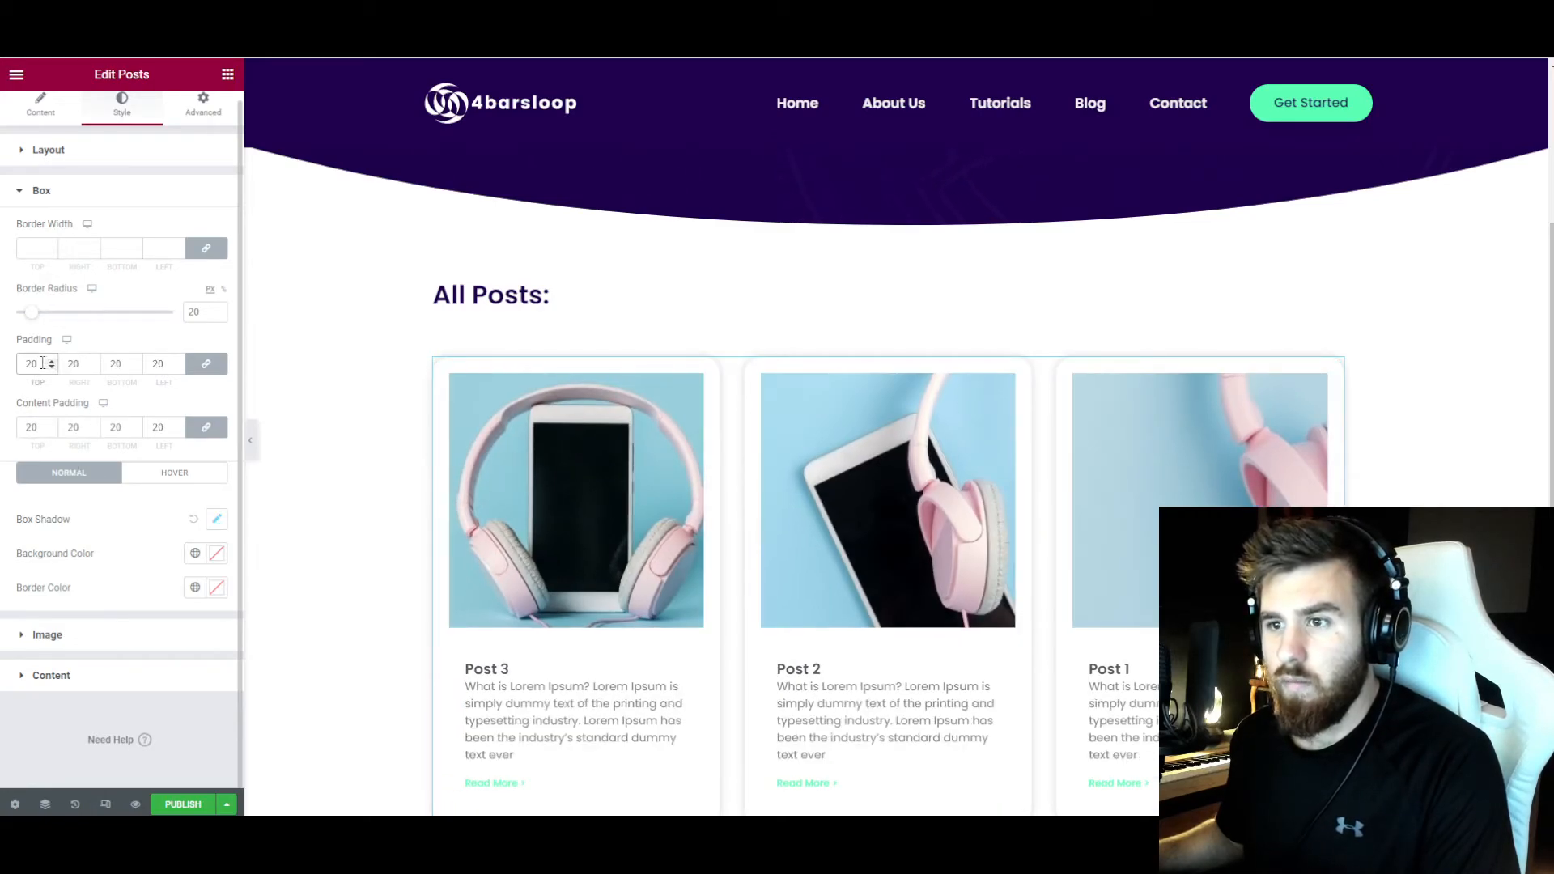
pyautogui.scroll(-1, 384, 446)
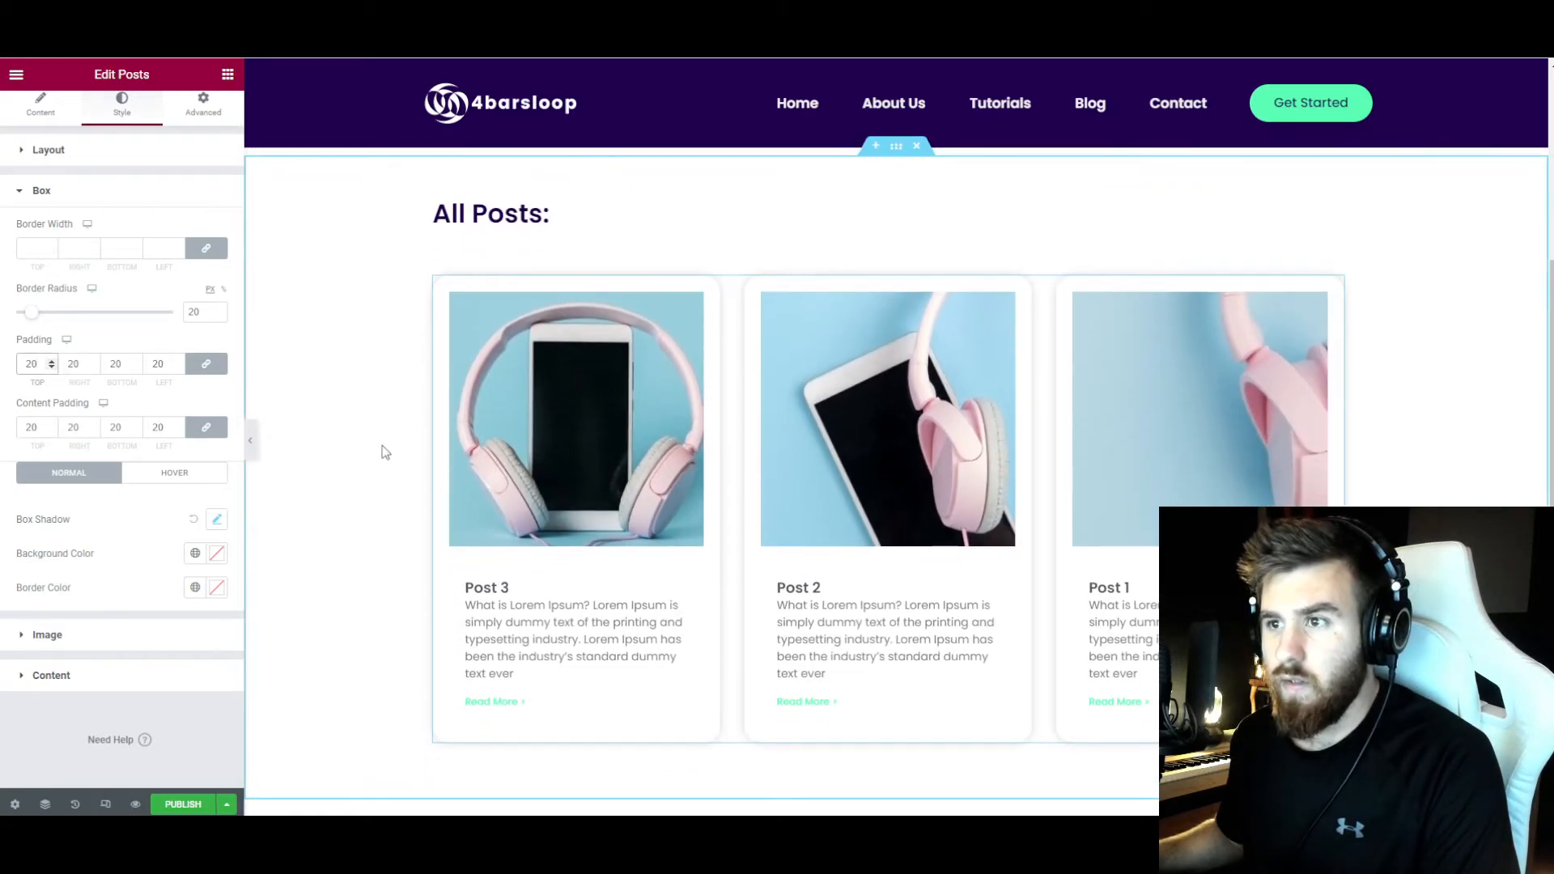
# - Give the post boxes a darker grey hover shadow, rgba(104, 104, 104, 0.5)
pyautogui.click(156, 475)
pyautogui.click(215, 522)
pyautogui.click(204, 560)
pyautogui.moveTo(144, 426)
pyautogui.mouseDown()
pyautogui.moveTo(102, 434)
pyautogui.moveTo(108, 412)
pyautogui.mouseUp()
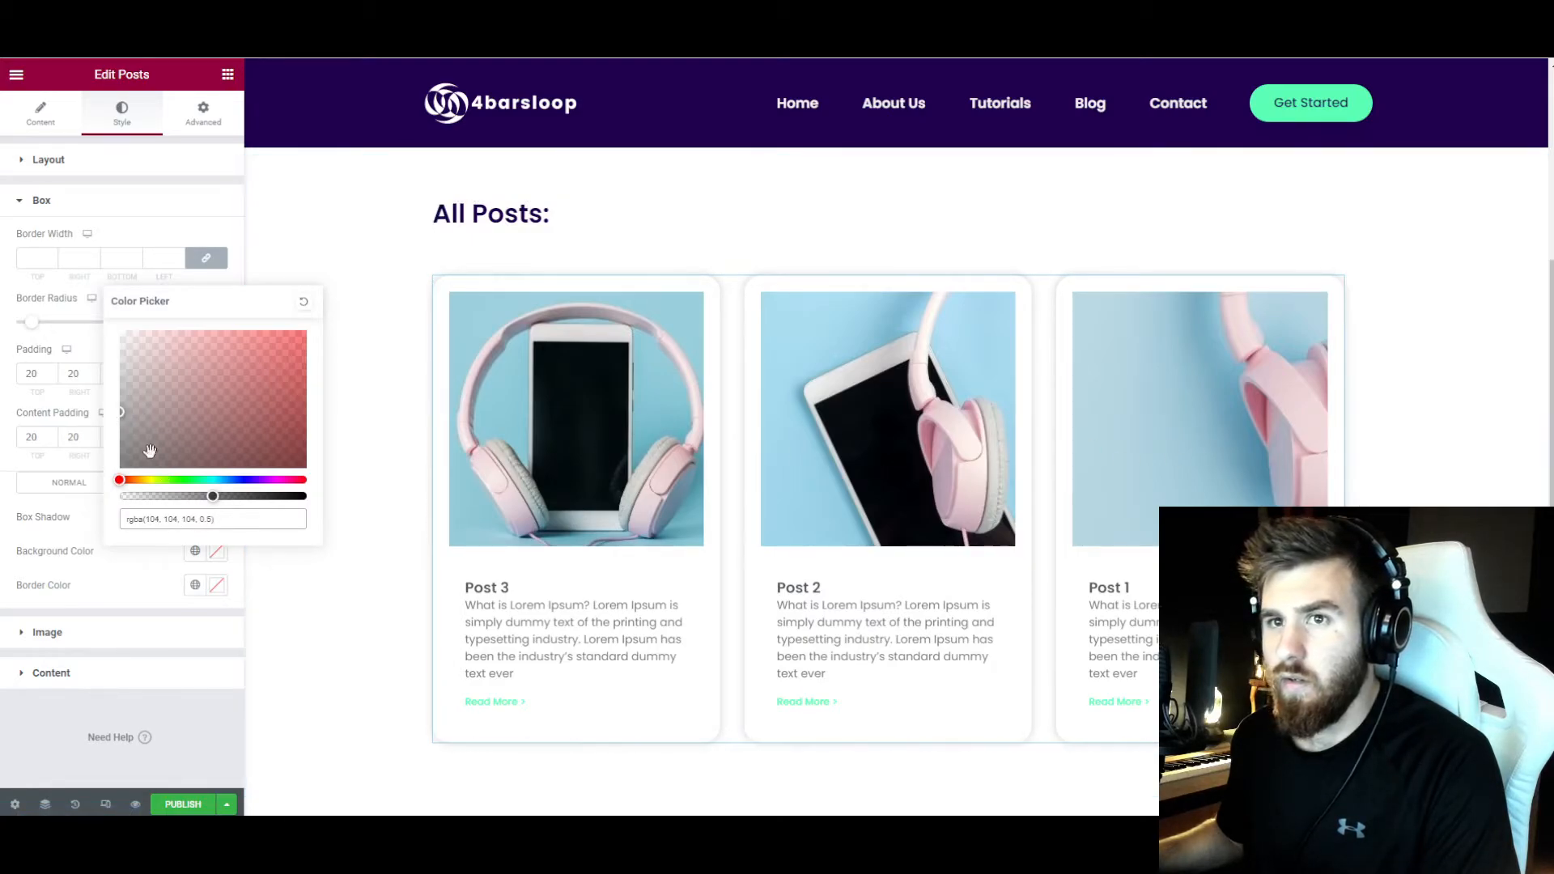
pyautogui.click(134, 486)
# - Set the hover border colour of the post boxes to light grey
pyautogui.click(217, 588)
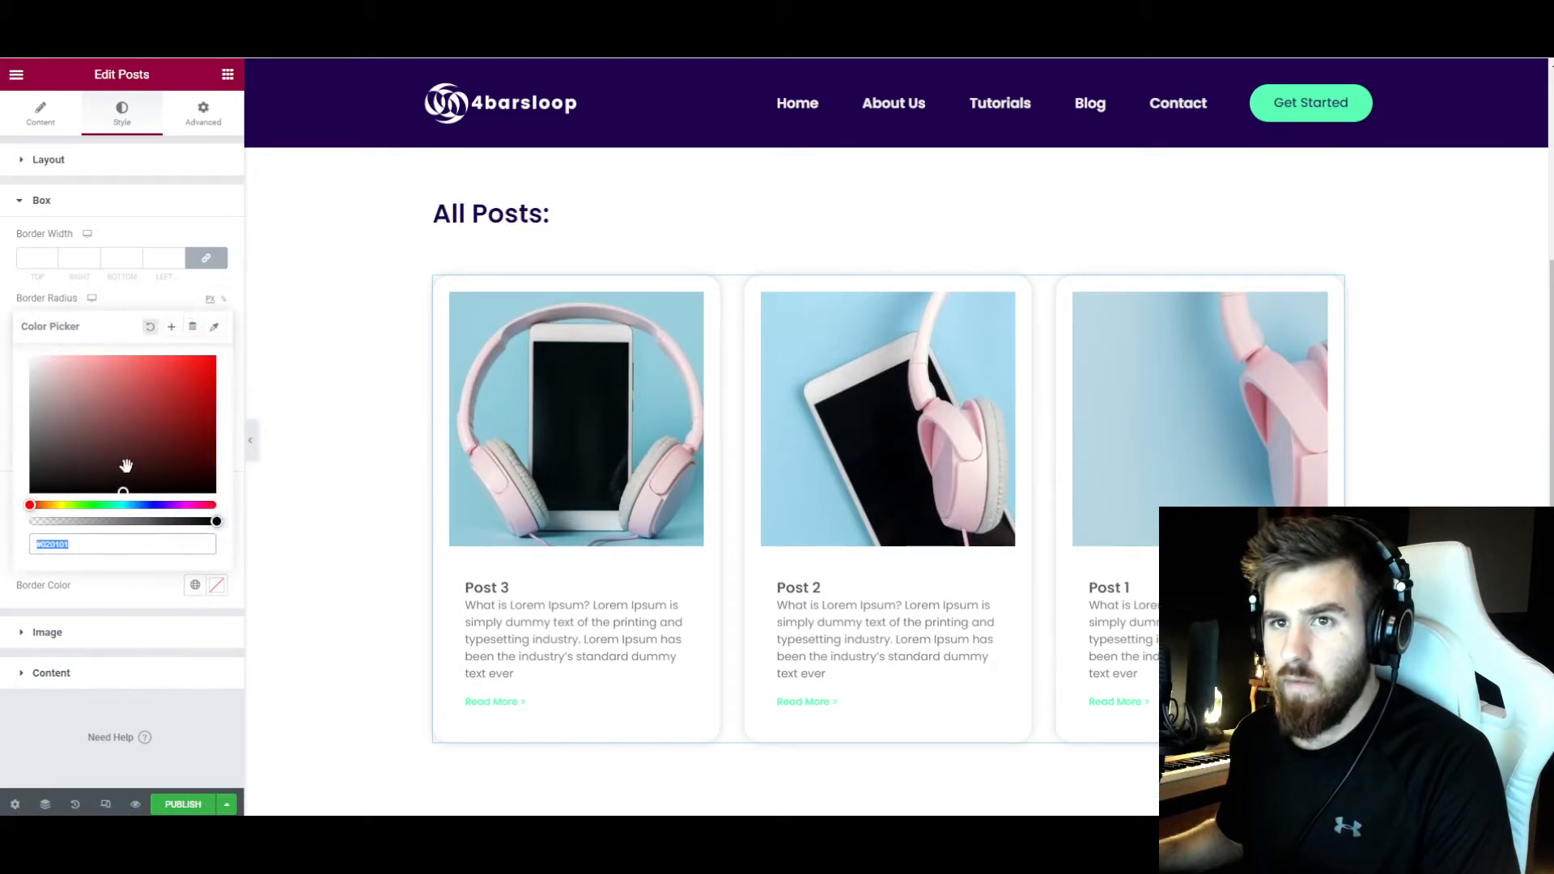
pyautogui.moveTo(123, 464)
pyautogui.mouseDown()
pyautogui.moveTo(14, 402)
pyautogui.moveTo(14, 376)
pyautogui.mouseUp()
pyautogui.click(125, 586)
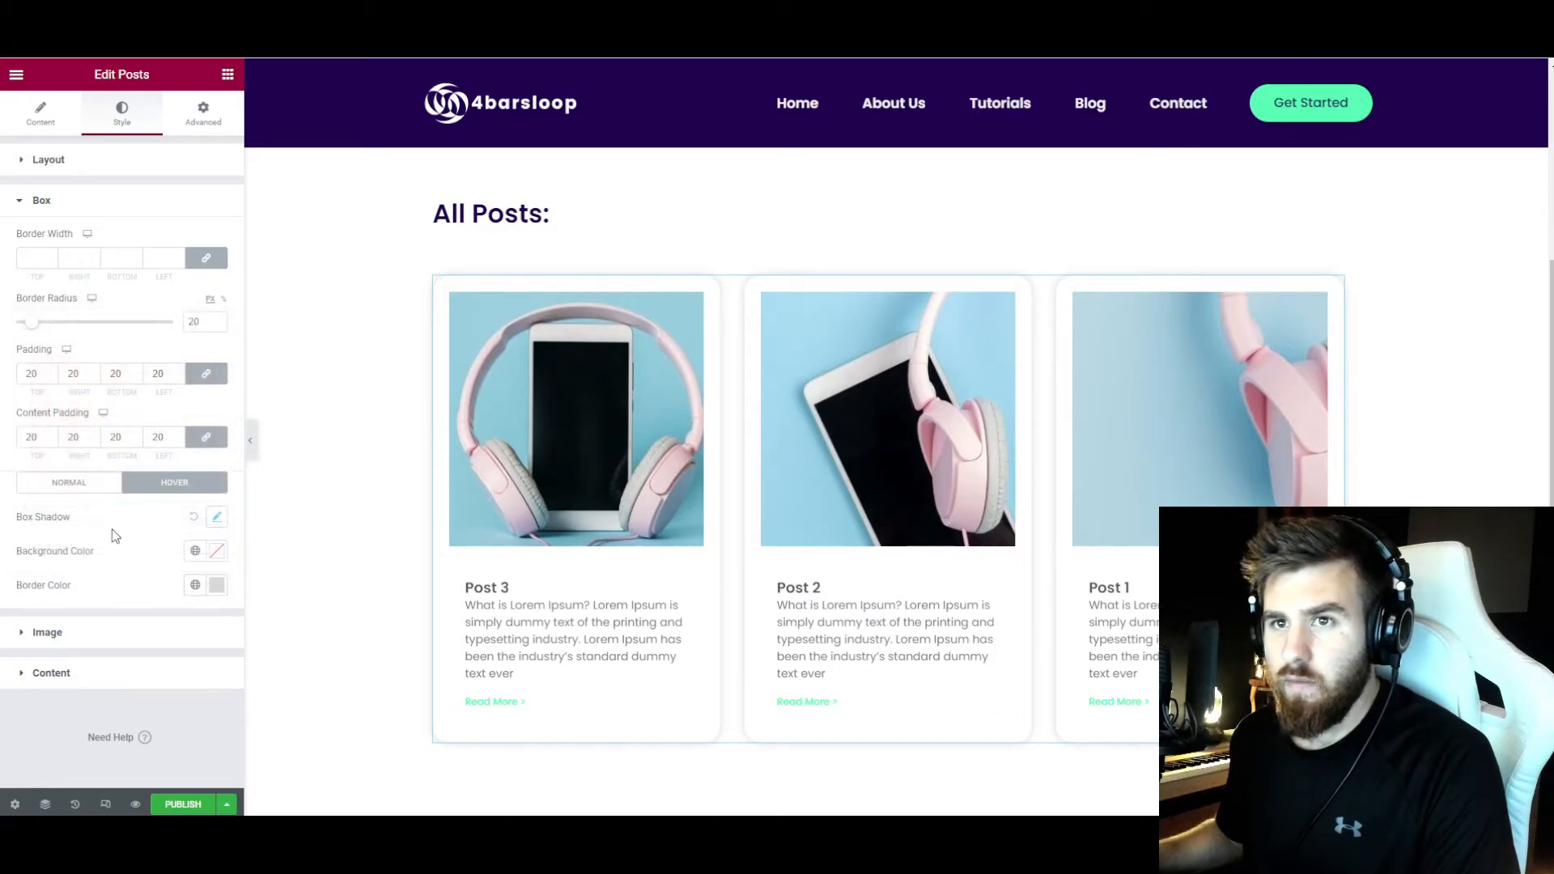
# - Round the post images with a border radius of 20 px on all corners
pyautogui.click(47, 632)
pyautogui.write('20')
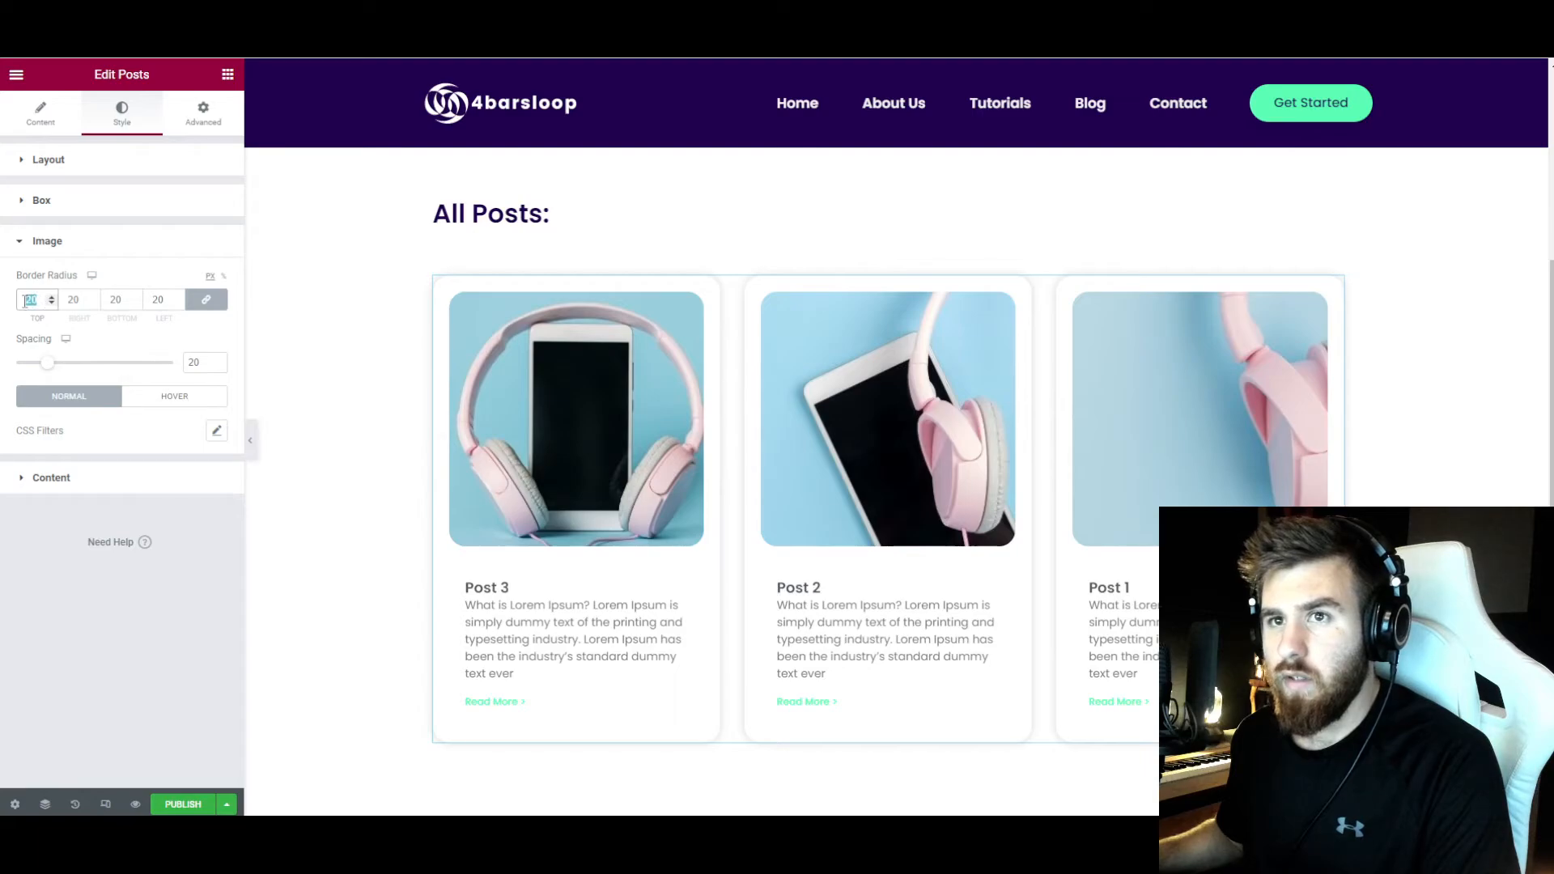
# - Set the spacing below the post images to 40 px
pyautogui.moveTo(47, 363); pyautogui.dragTo(79, 368)
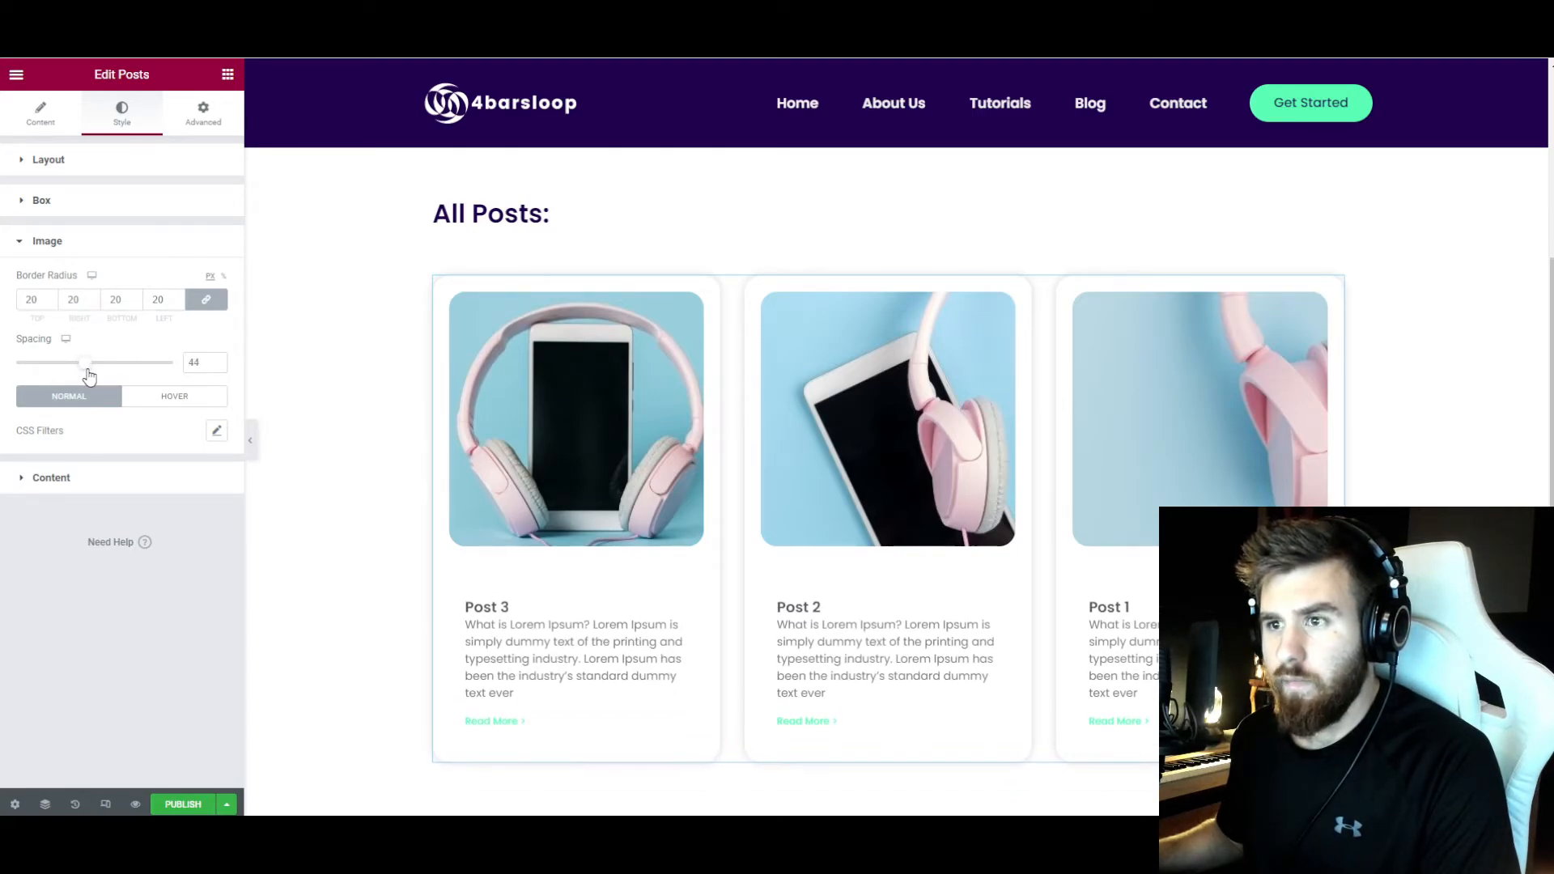
pyautogui.scroll(5, 468, 444)
pyautogui.scroll(-5, 468, 444)
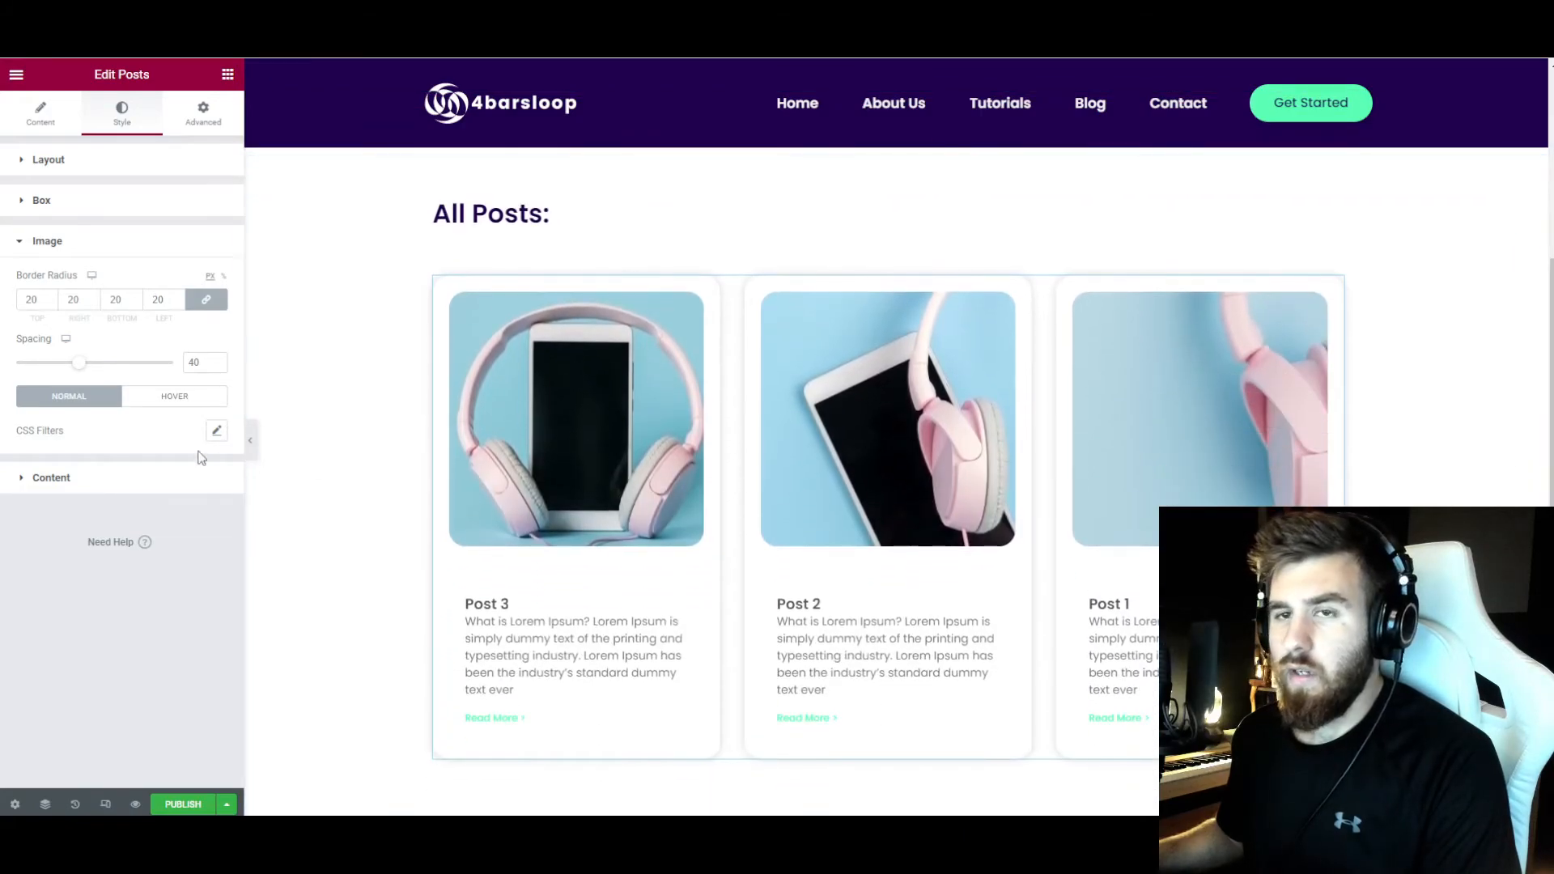
# - Give the post titles the dark purple Primary colour and a font size of 20 px
pyautogui.click(51, 478)
pyautogui.click(216, 377)
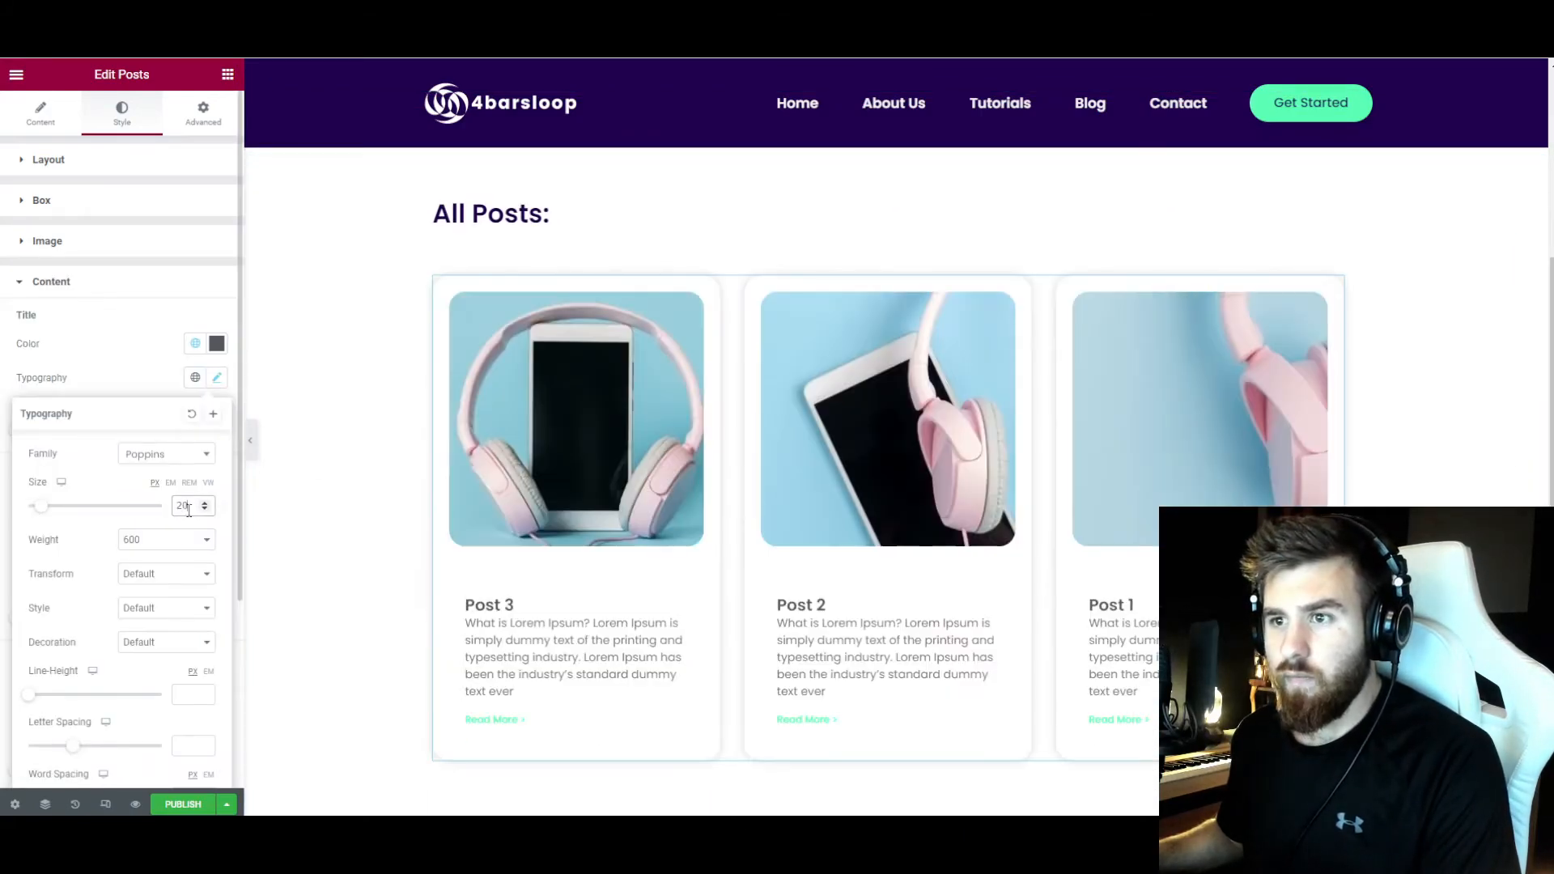
pyautogui.write('2')
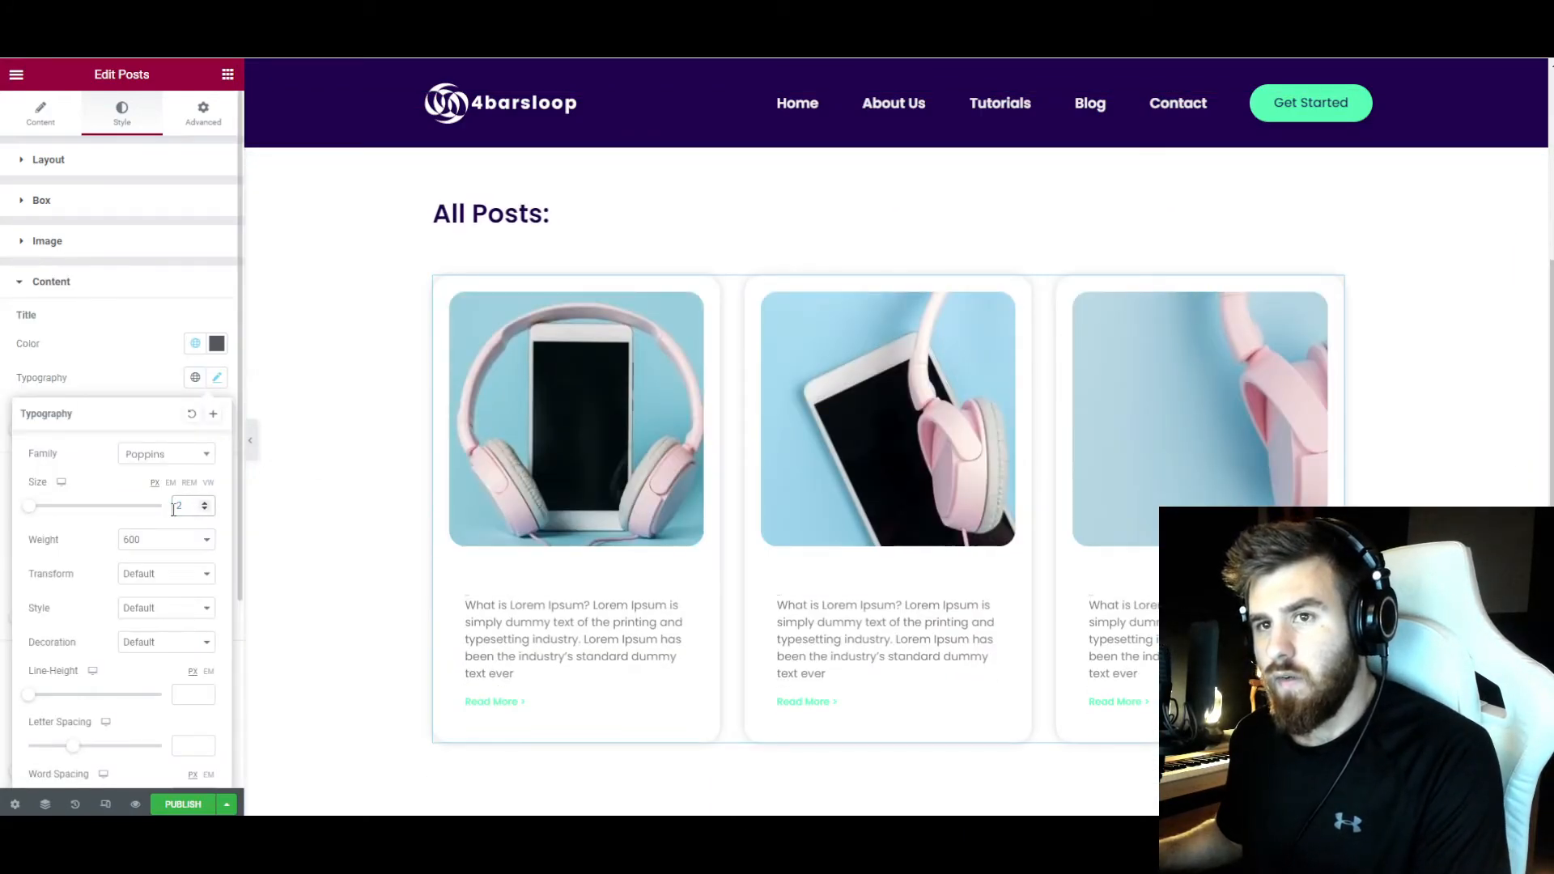
pyautogui.write('8')
pyautogui.click(139, 417)
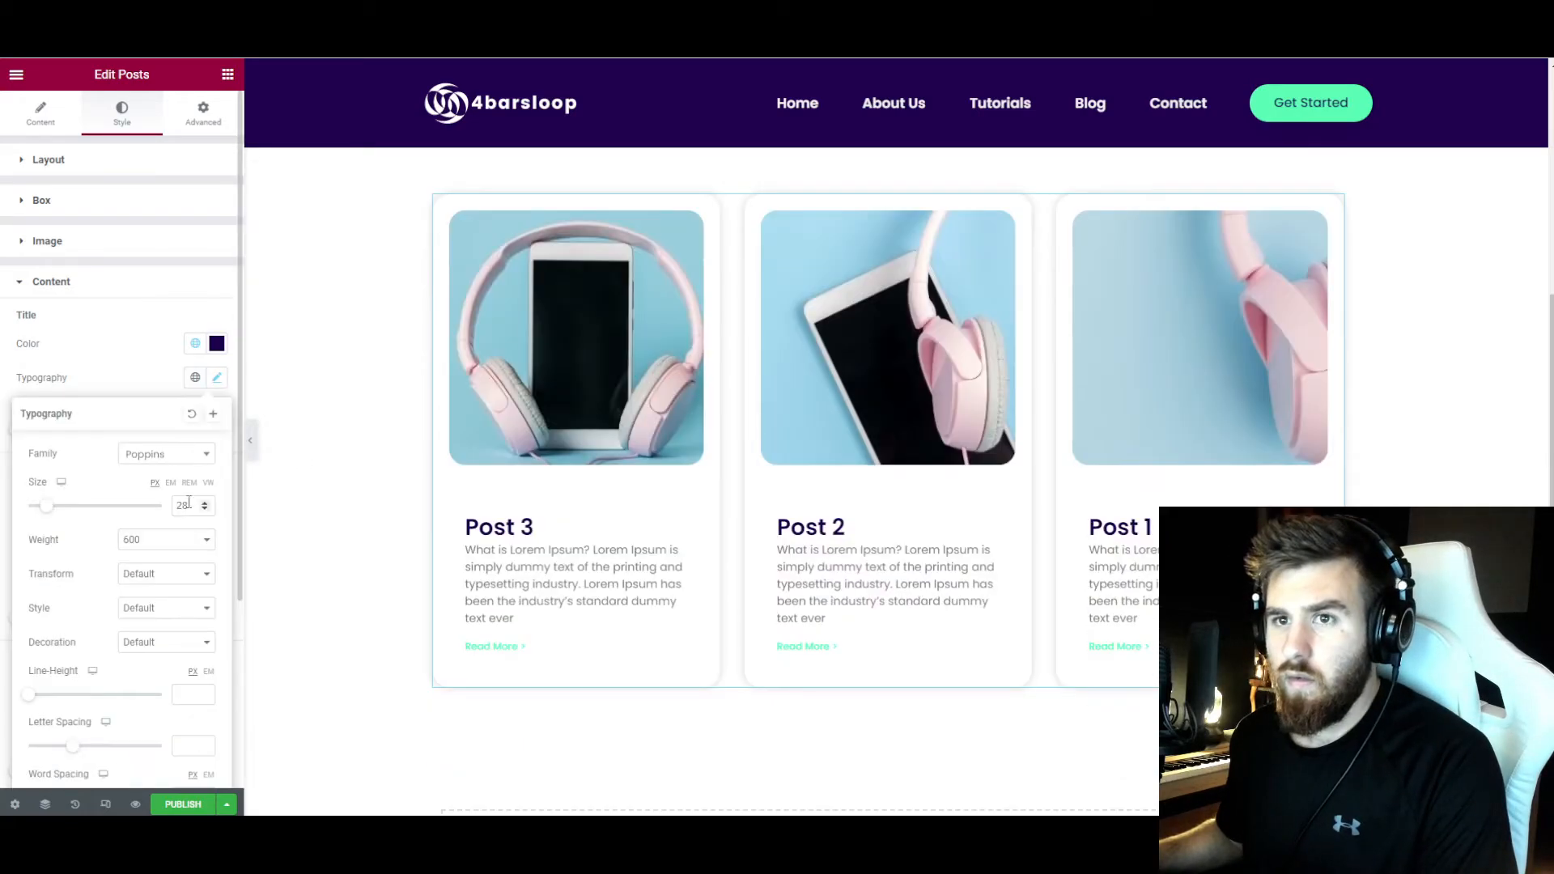
pyautogui.moveTo(188, 505); pyautogui.dragTo(163, 510)
pyautogui.write('20')
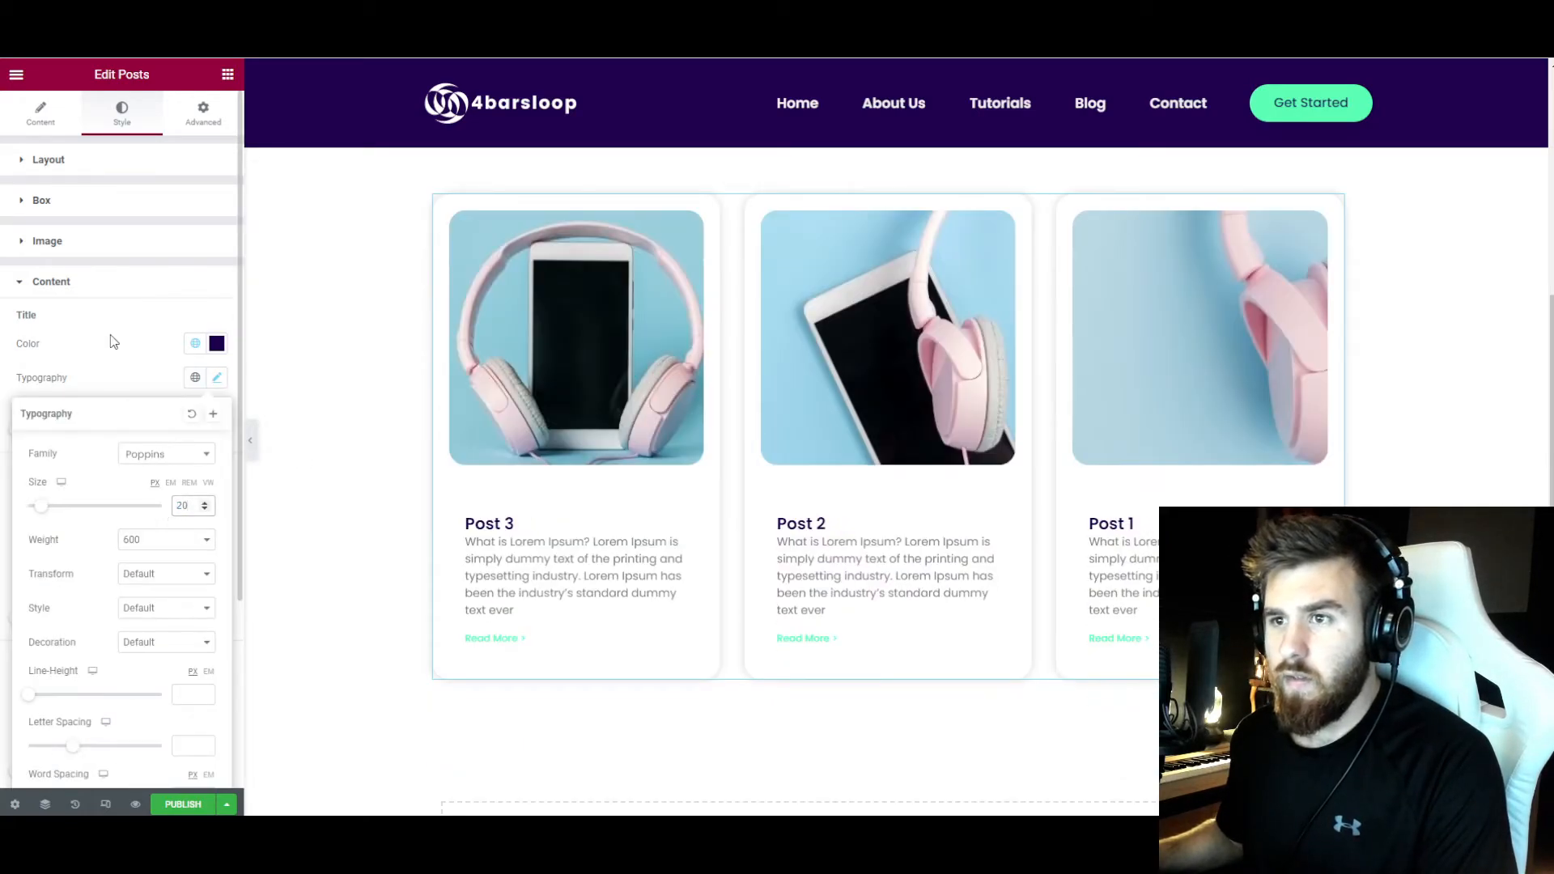
pyautogui.click(114, 342)
# - Set the spacing below the post titles to 16 px
pyautogui.click(41, 430)
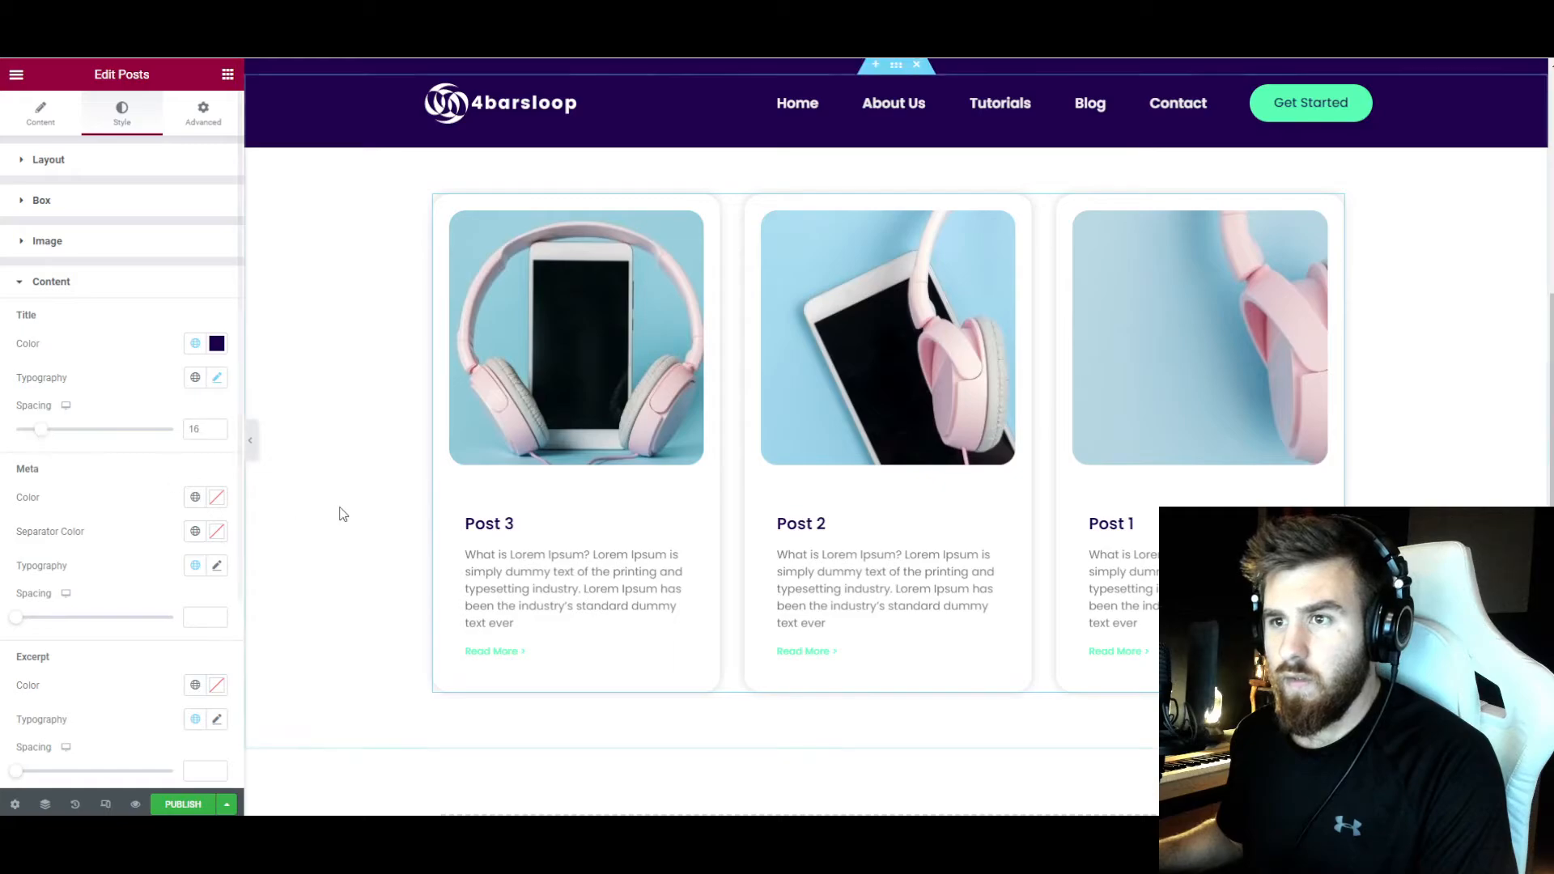
pyautogui.scroll(1, 340, 514)
pyautogui.scroll(-1, 340, 514)
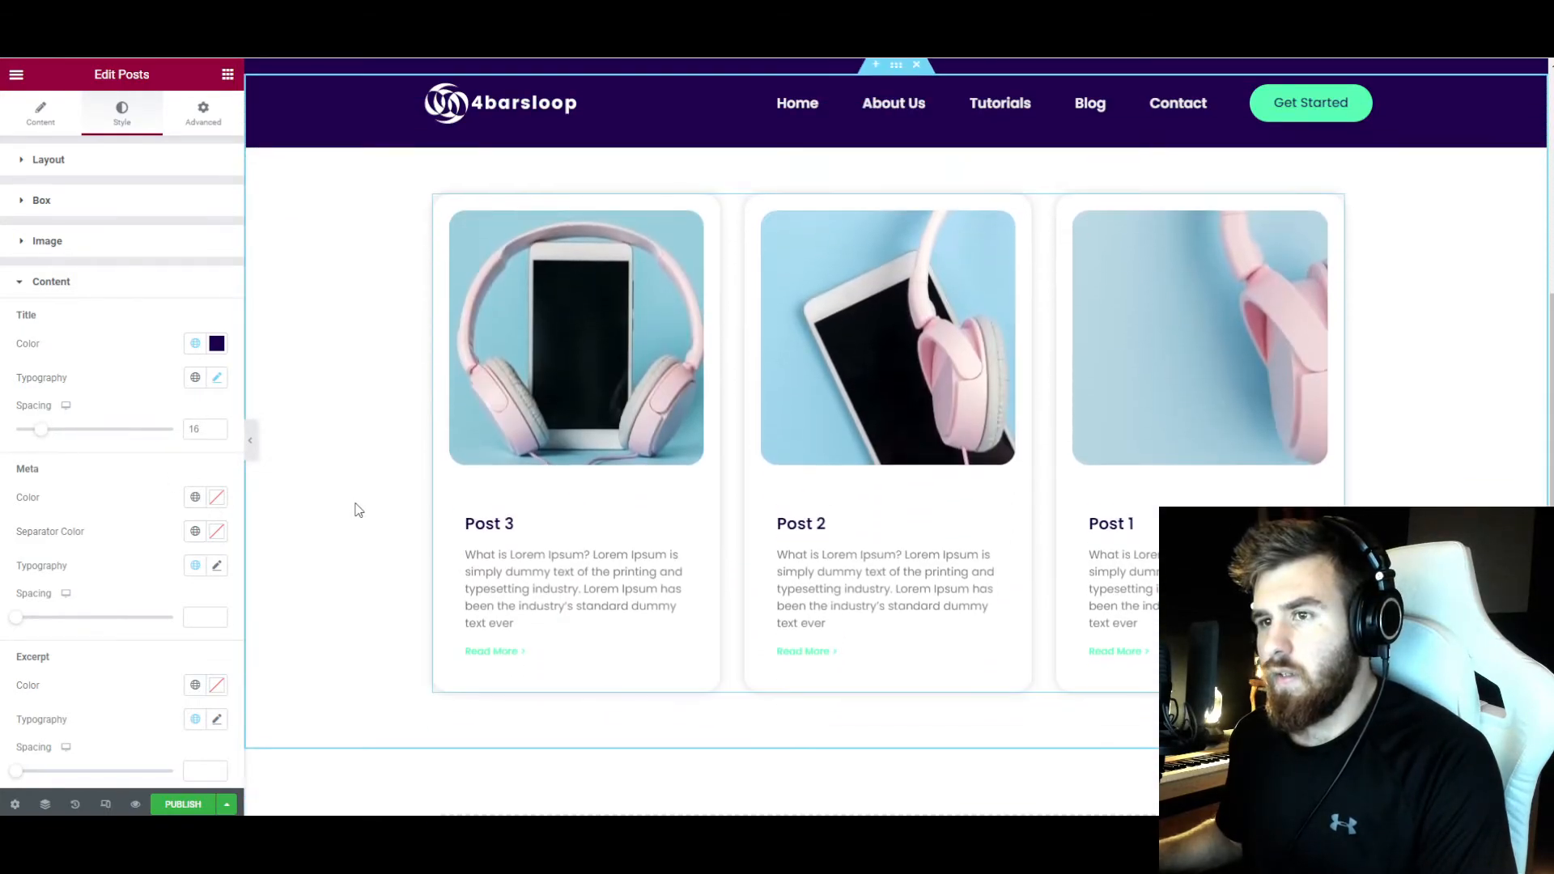
pyautogui.scroll(1, 728, 518)
pyautogui.scroll(4, 381, 528)
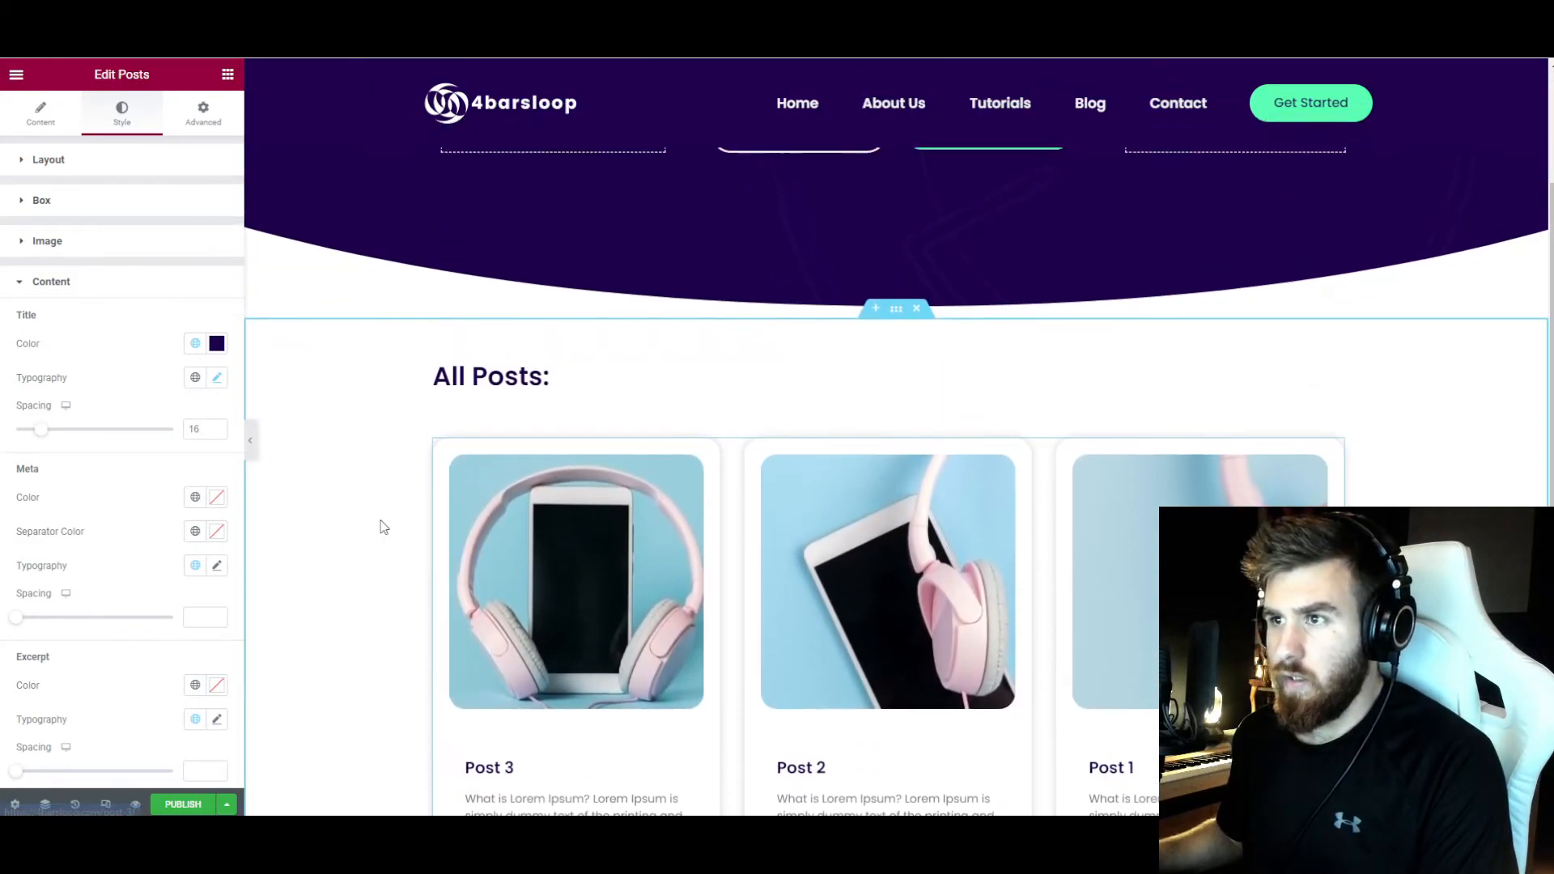
# - Change the Read More link colour of the posts to the global Primary colour
pyautogui.scroll(-3, 384, 528)
pyautogui.scroll(-2, 384, 528)
pyautogui.scroll(-1, 156, 448)
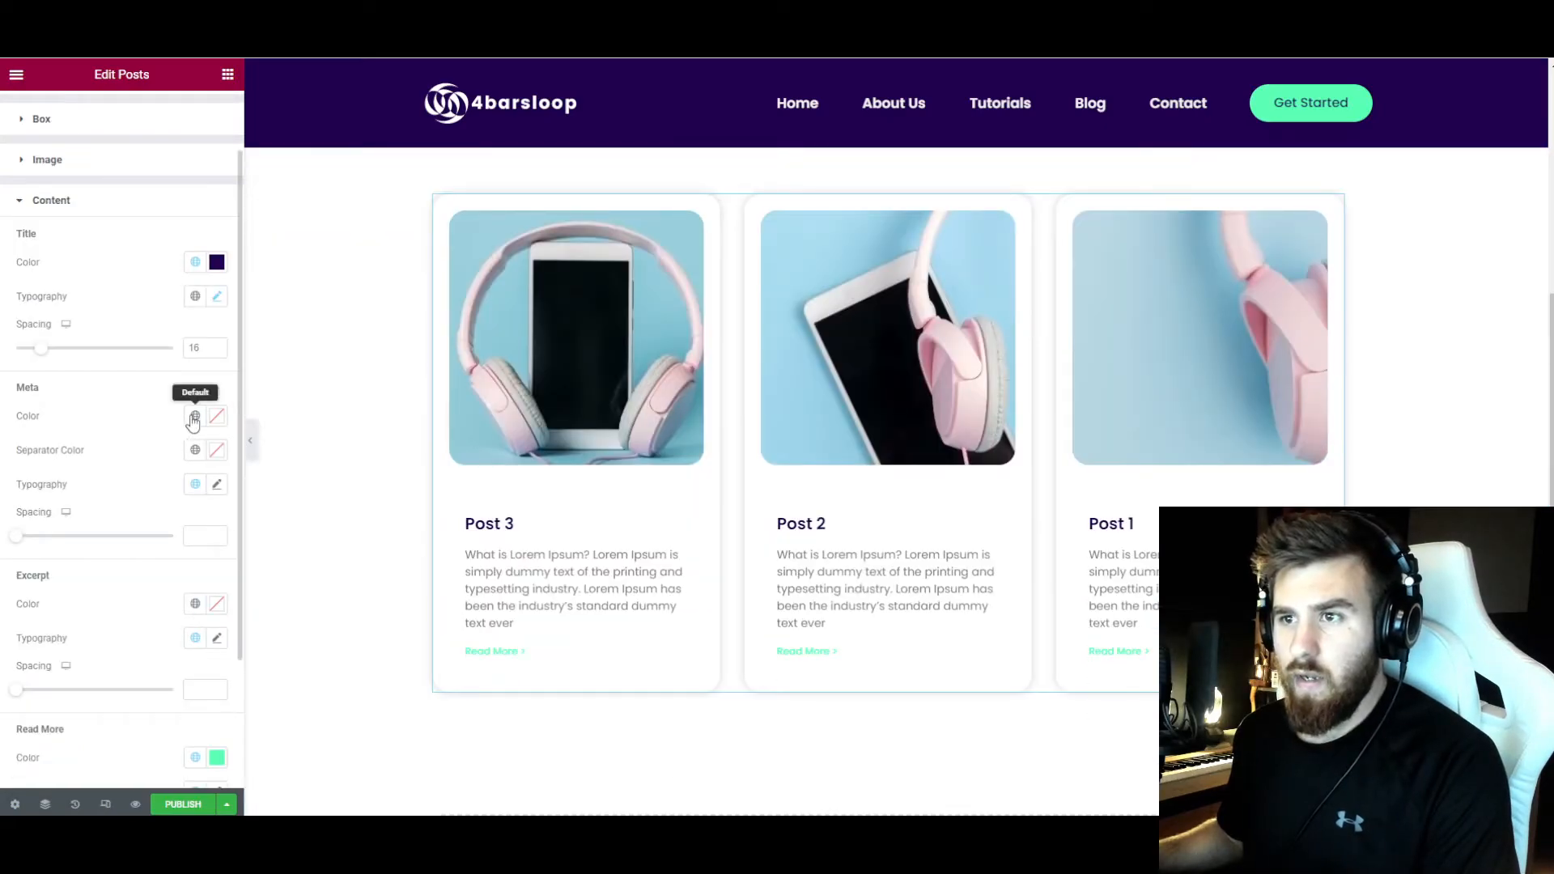
pyautogui.scroll(-2, 193, 421)
pyautogui.click(195, 596)
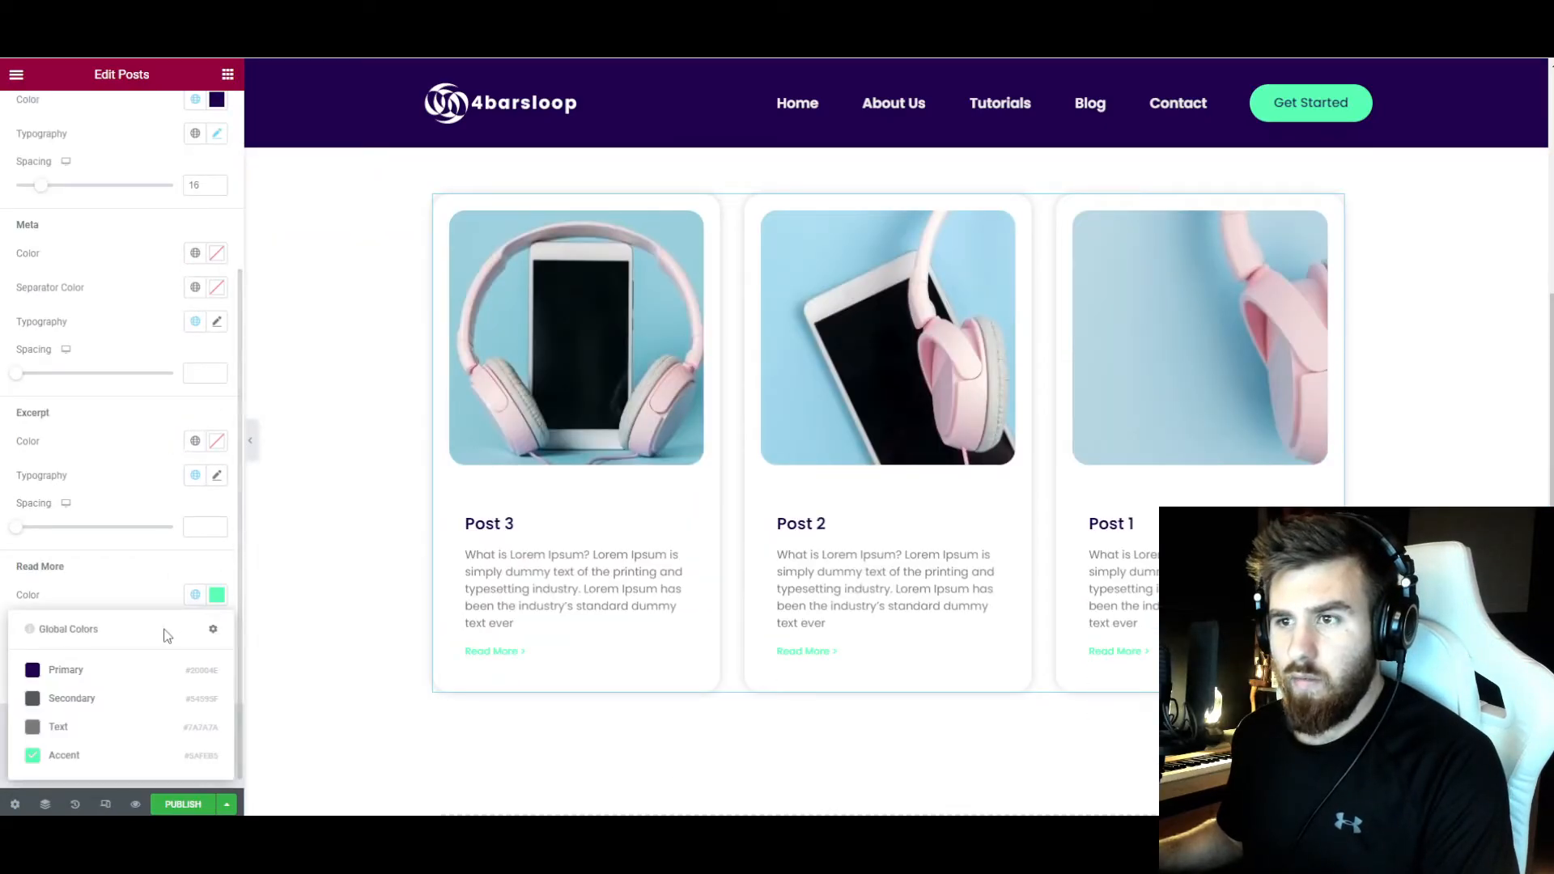
pyautogui.click(81, 668)
pyautogui.scroll(-1, 156, 574)
pyautogui.scroll(4, 302, 595)
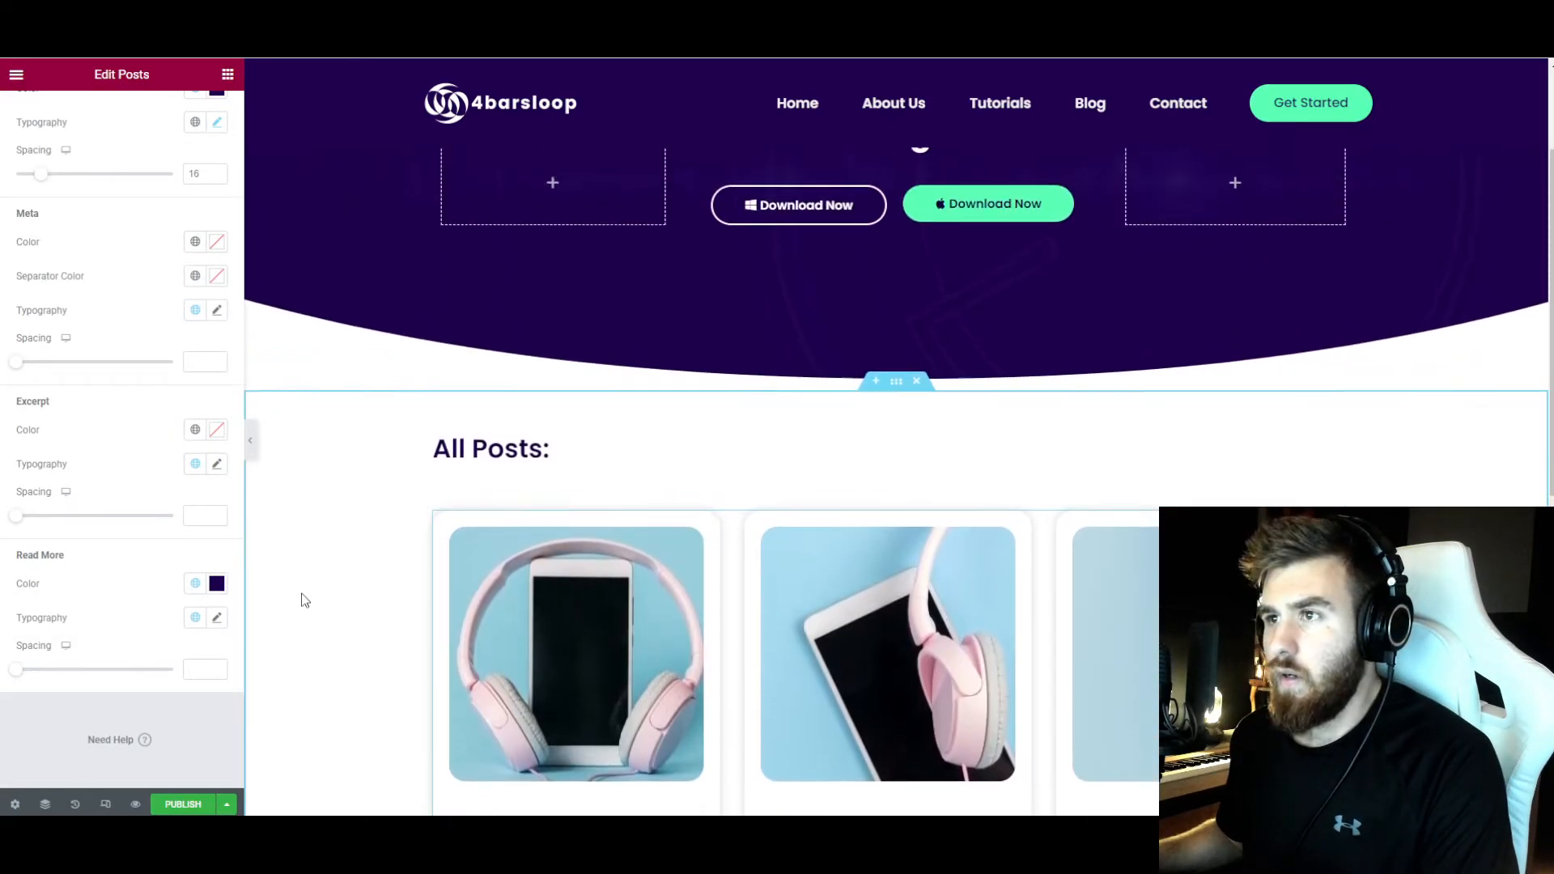
pyautogui.scroll(-3, 302, 593)
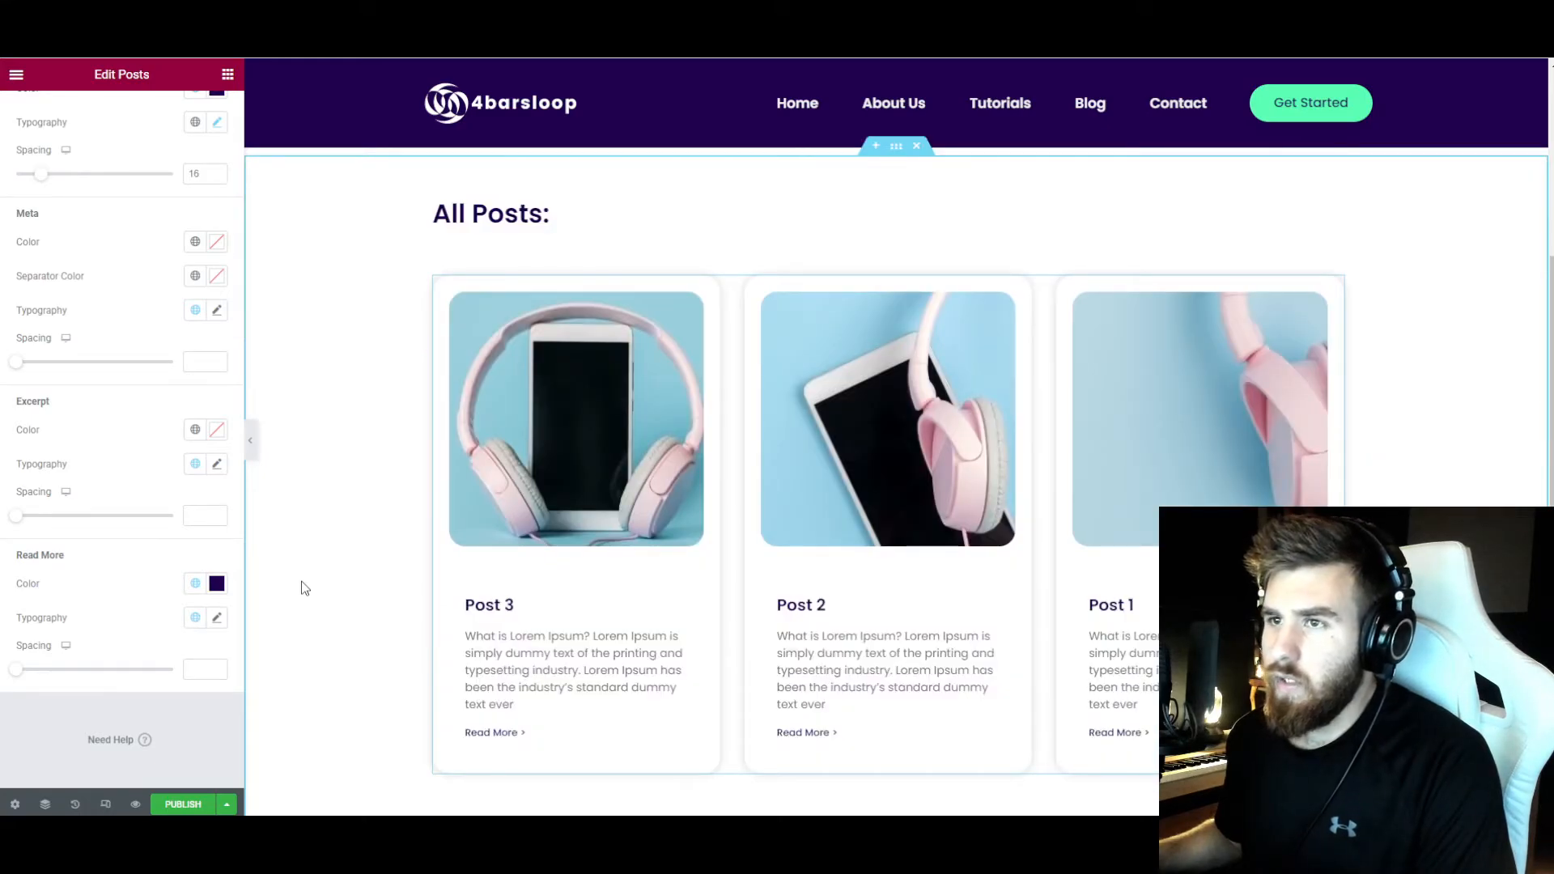
# - Set the border width of the post boxes to 1 px on all sides
pyautogui.scroll(5, 97, 388)
pyautogui.click(71, 241)
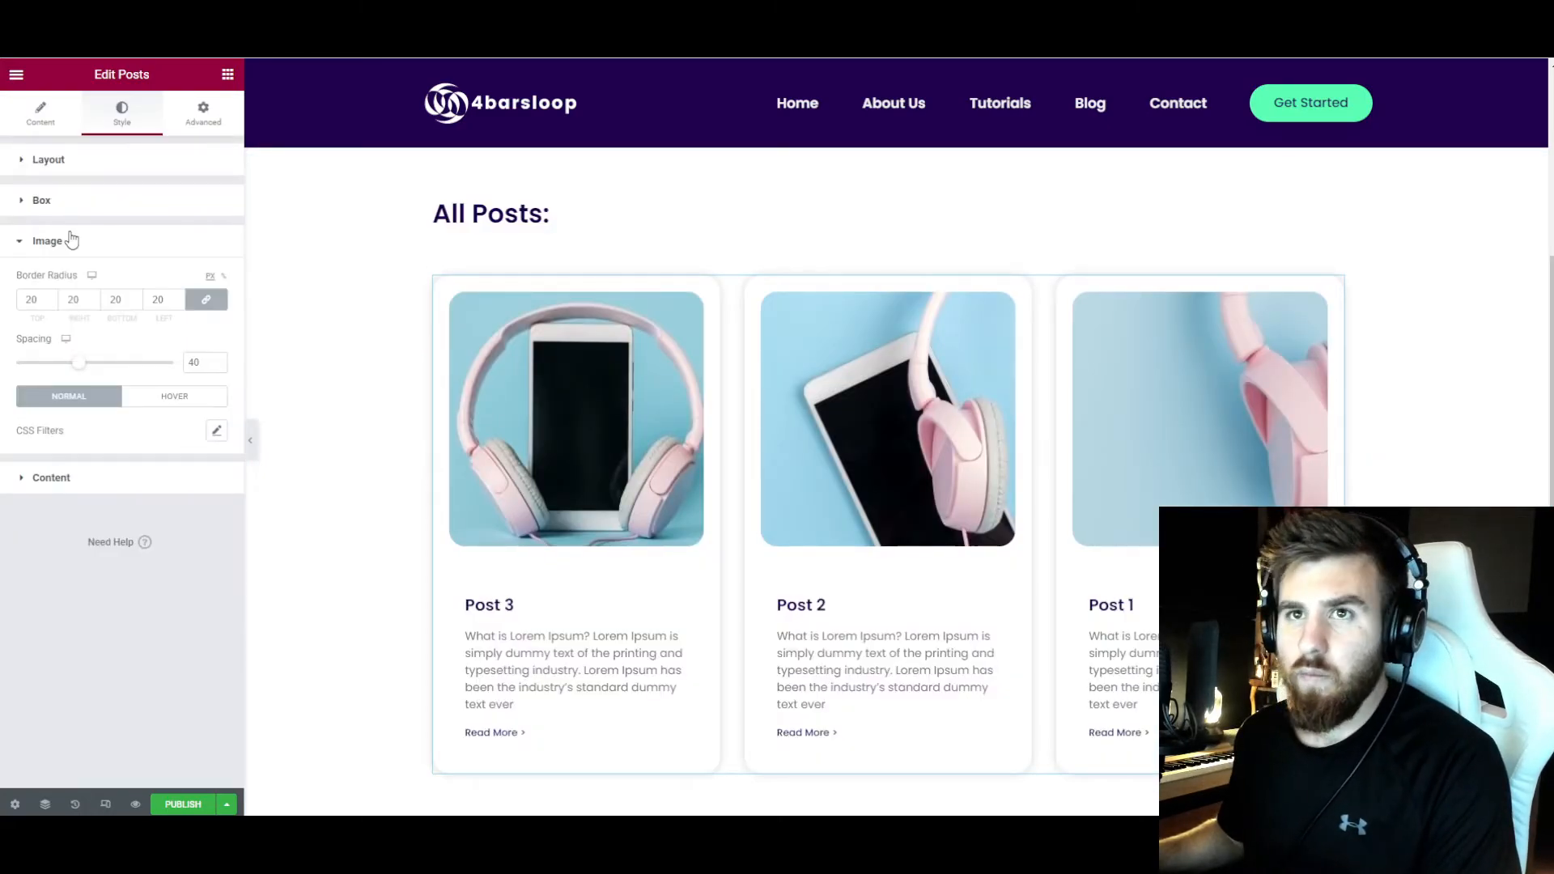
pyautogui.click(70, 202)
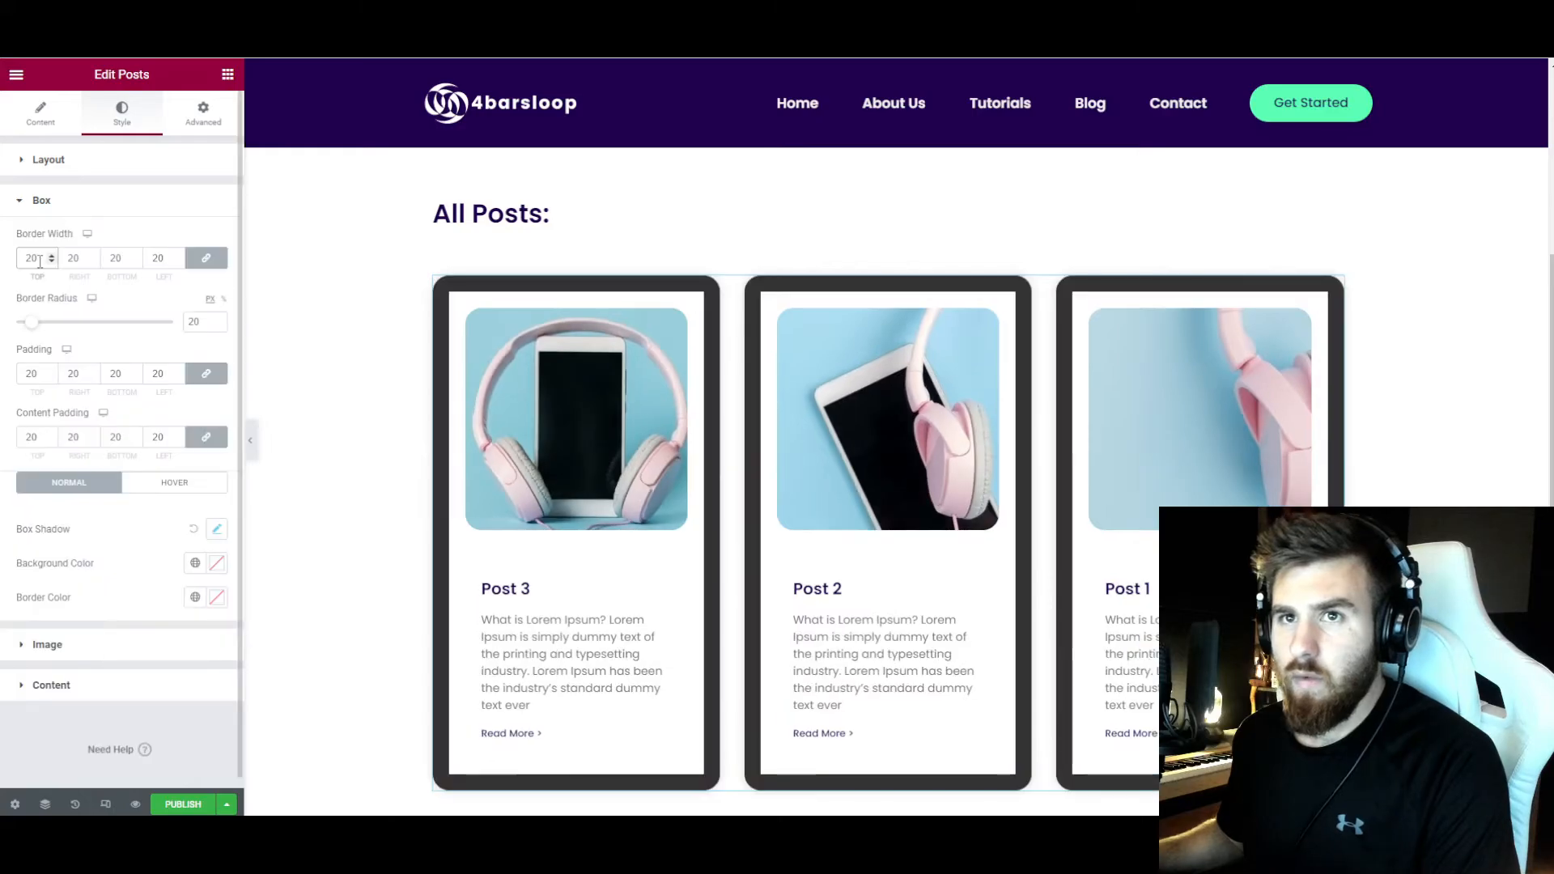
pyautogui.write('1')
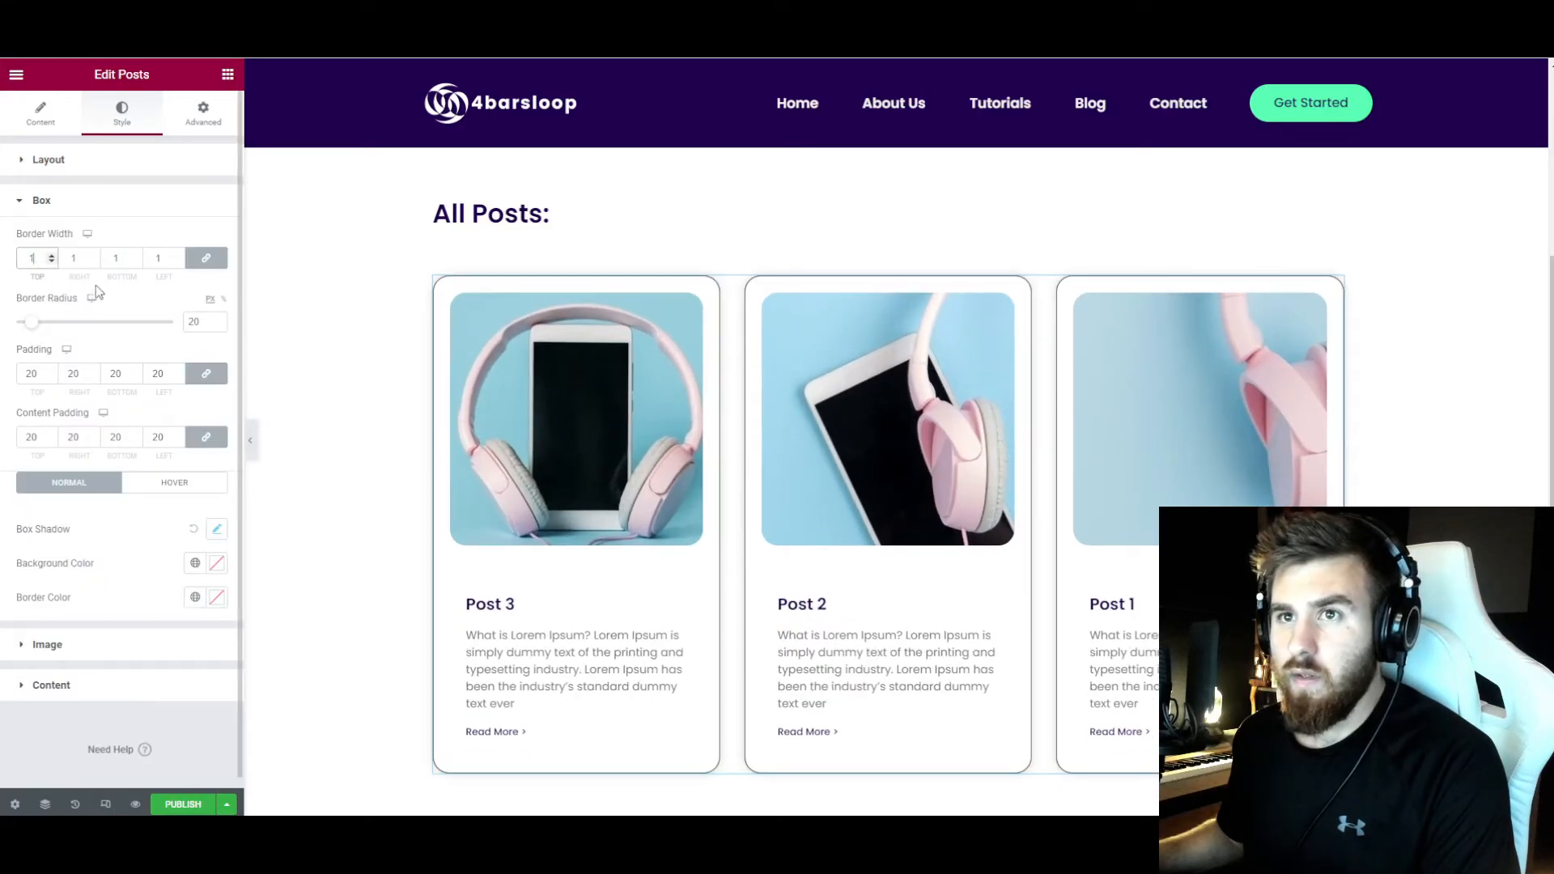
# - Set the normal-state border colour of the post boxes to light grey
pyautogui.click(195, 595)
pyautogui.click(214, 594)
pyautogui.moveTo(61, 407); pyautogui.dragTo(7, 378)
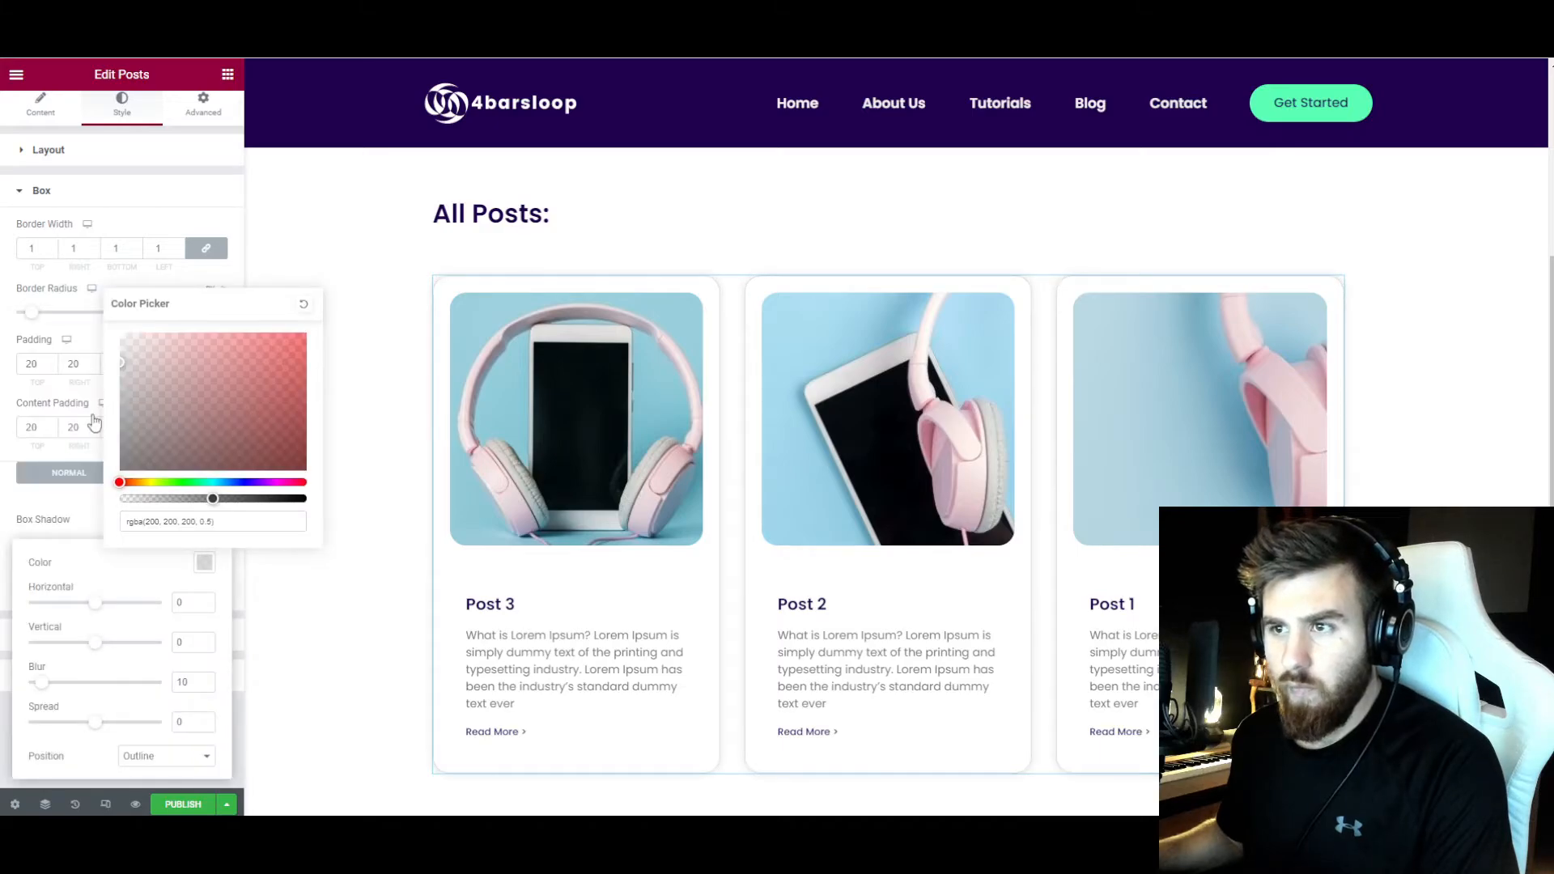
pyautogui.click(67, 504)
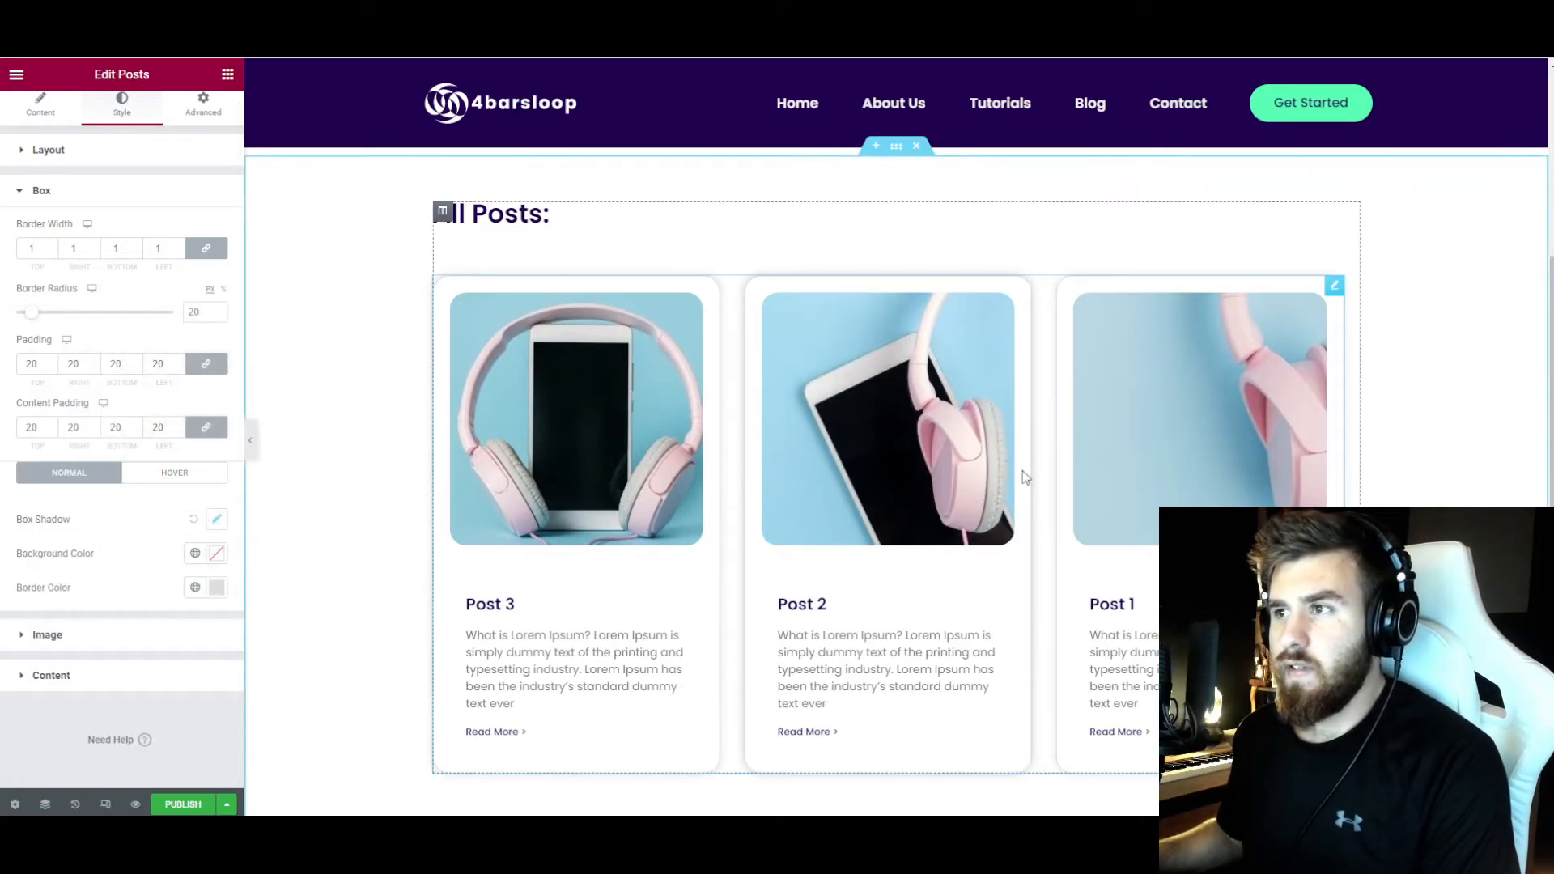
pyautogui.scroll(1, 354, 513)
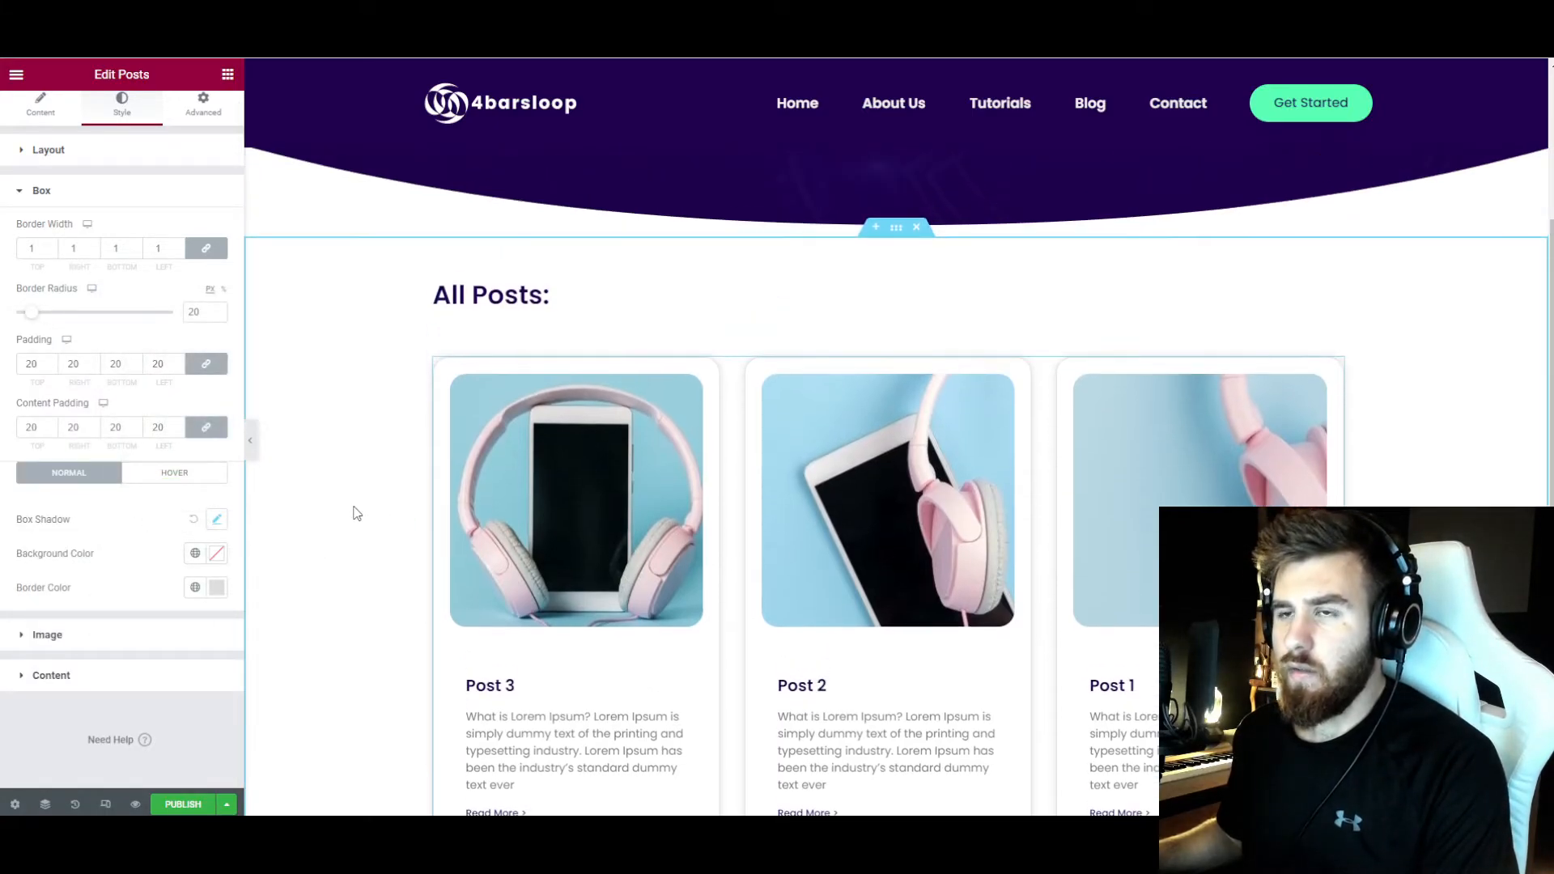
# - Reduce the border radius of the post boxes to 5 px
pyautogui.scroll(-1, 354, 513)
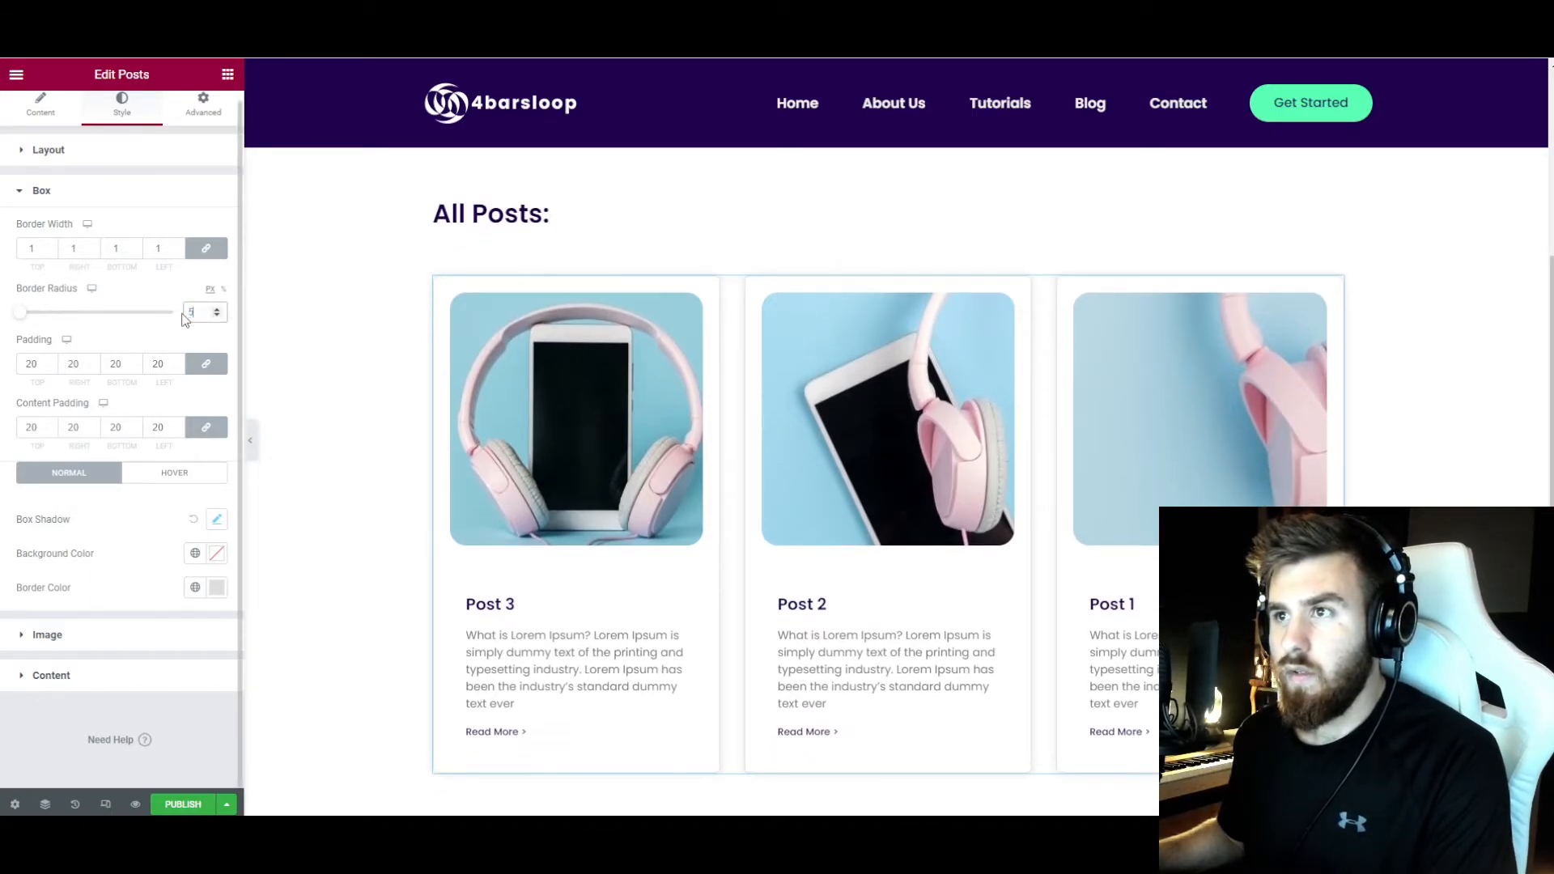
pyautogui.scroll(1, 293, 372)
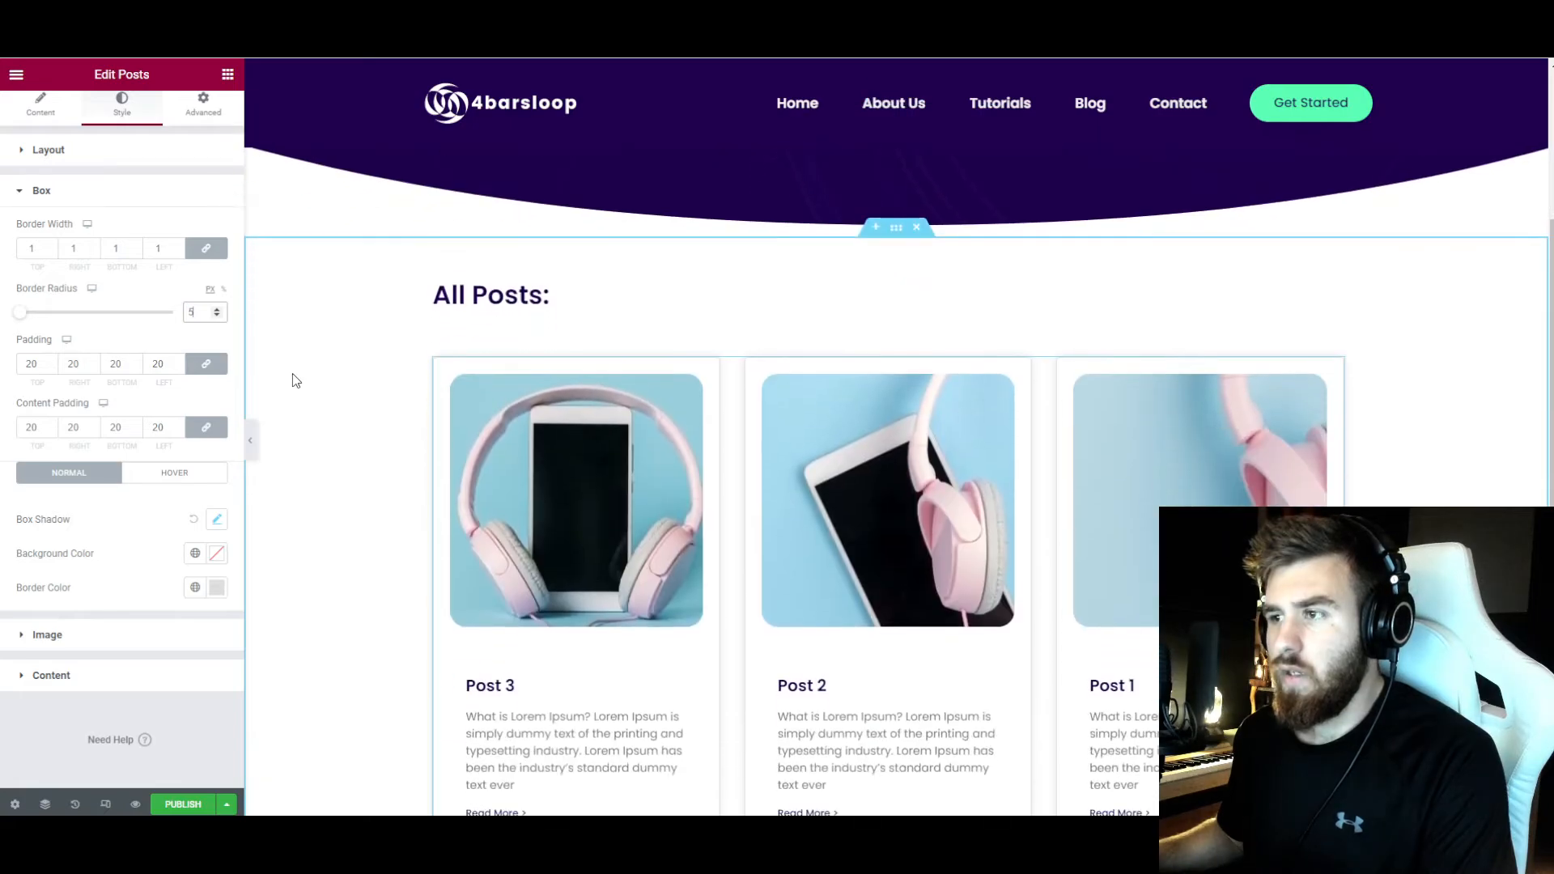
pyautogui.click(81, 194)
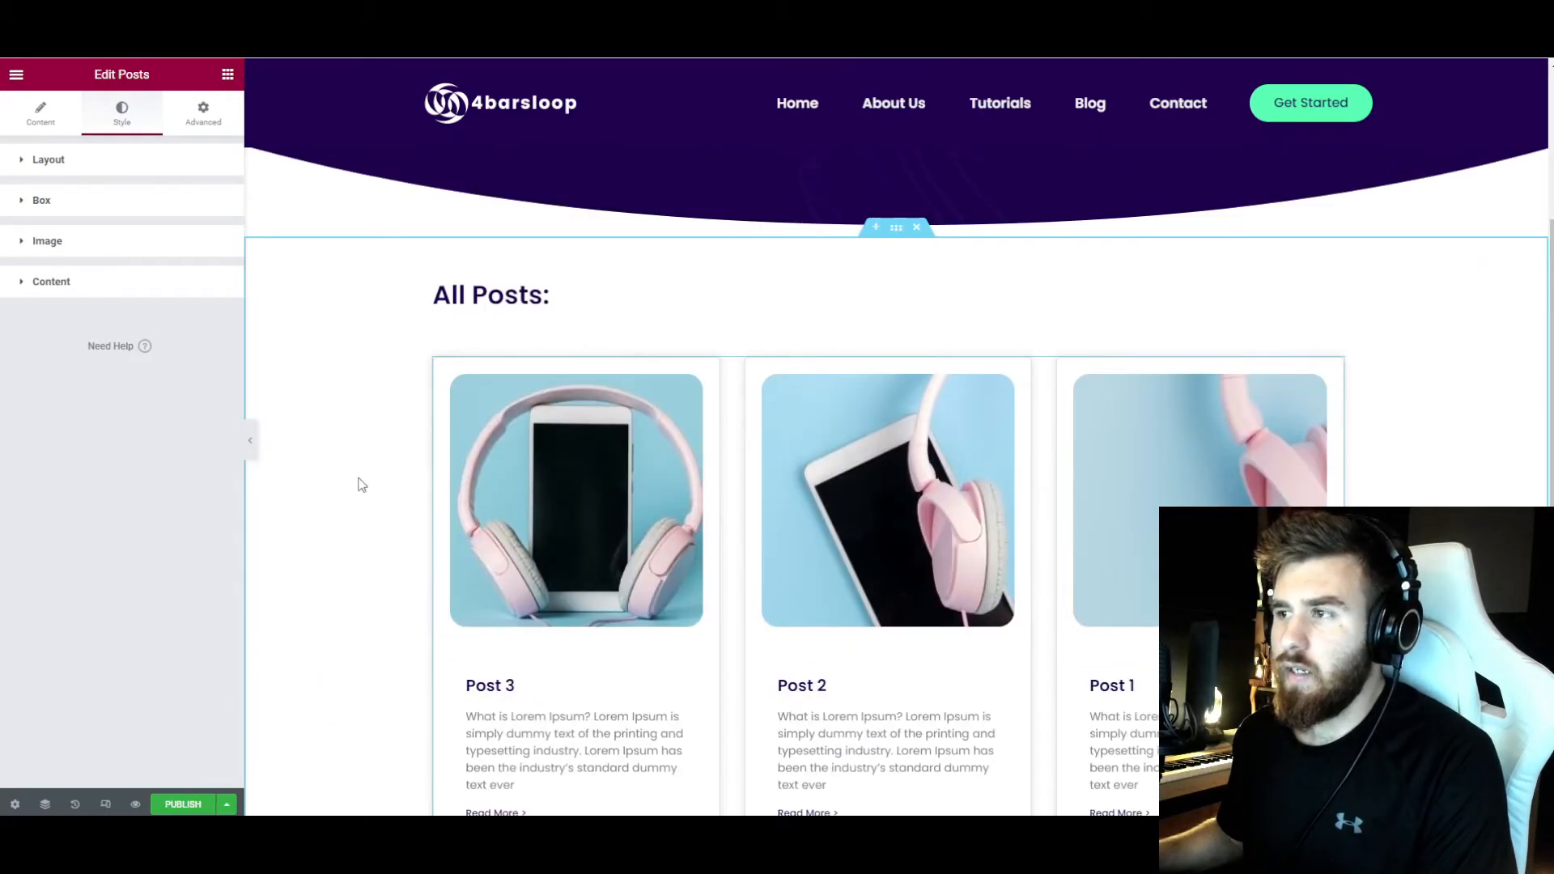
# - Publish the Blog page and open its live version
pyautogui.scroll(3, 381, 496)
pyautogui.scroll(-2, 385, 496)
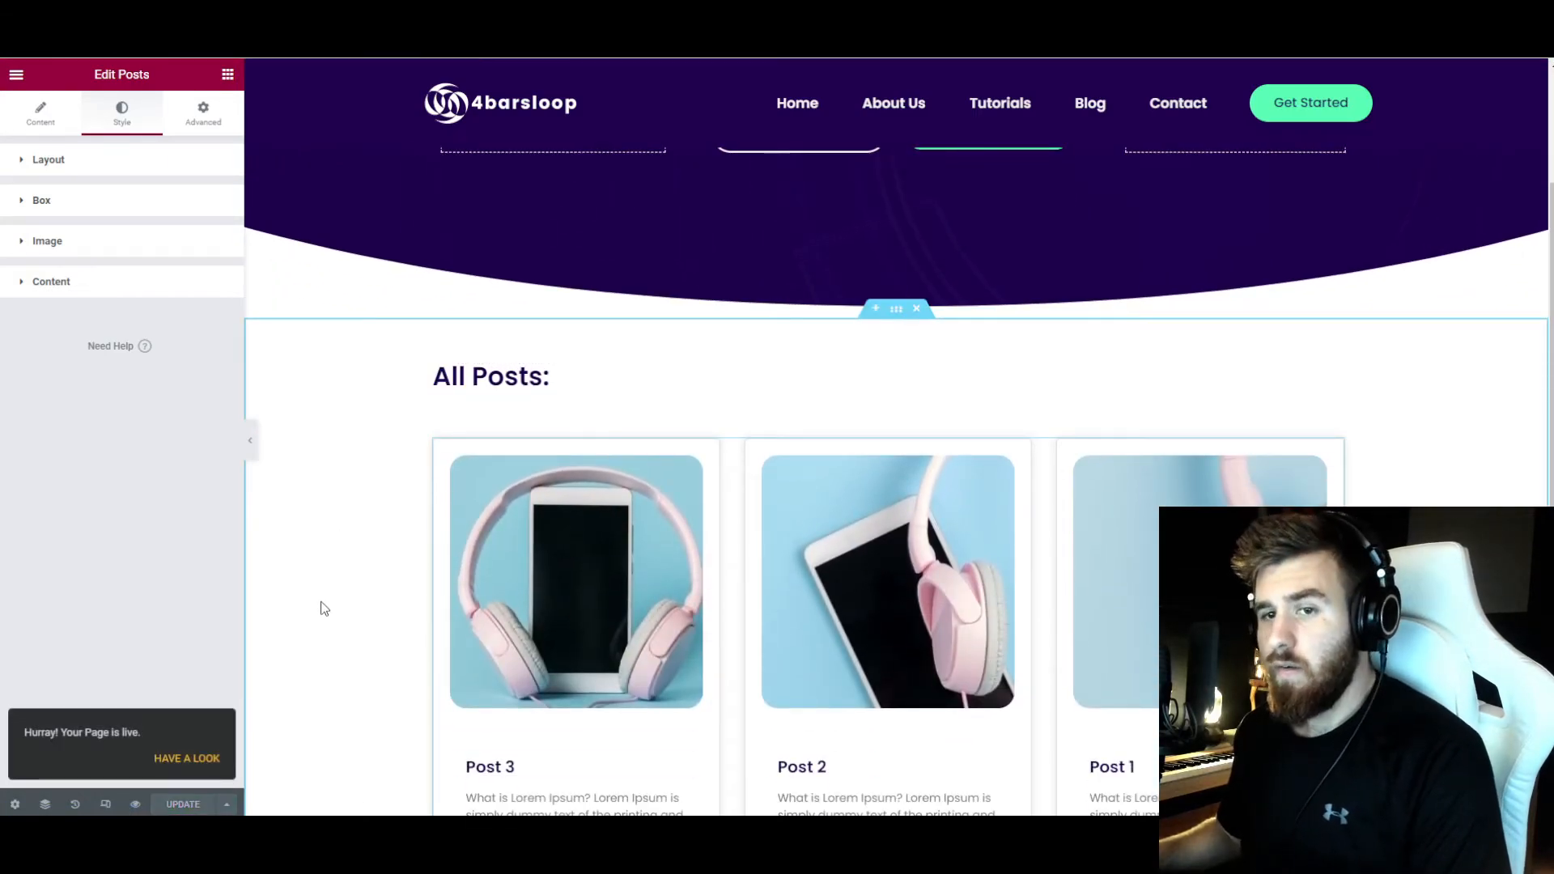
pyautogui.scroll(-2, 372, 550)
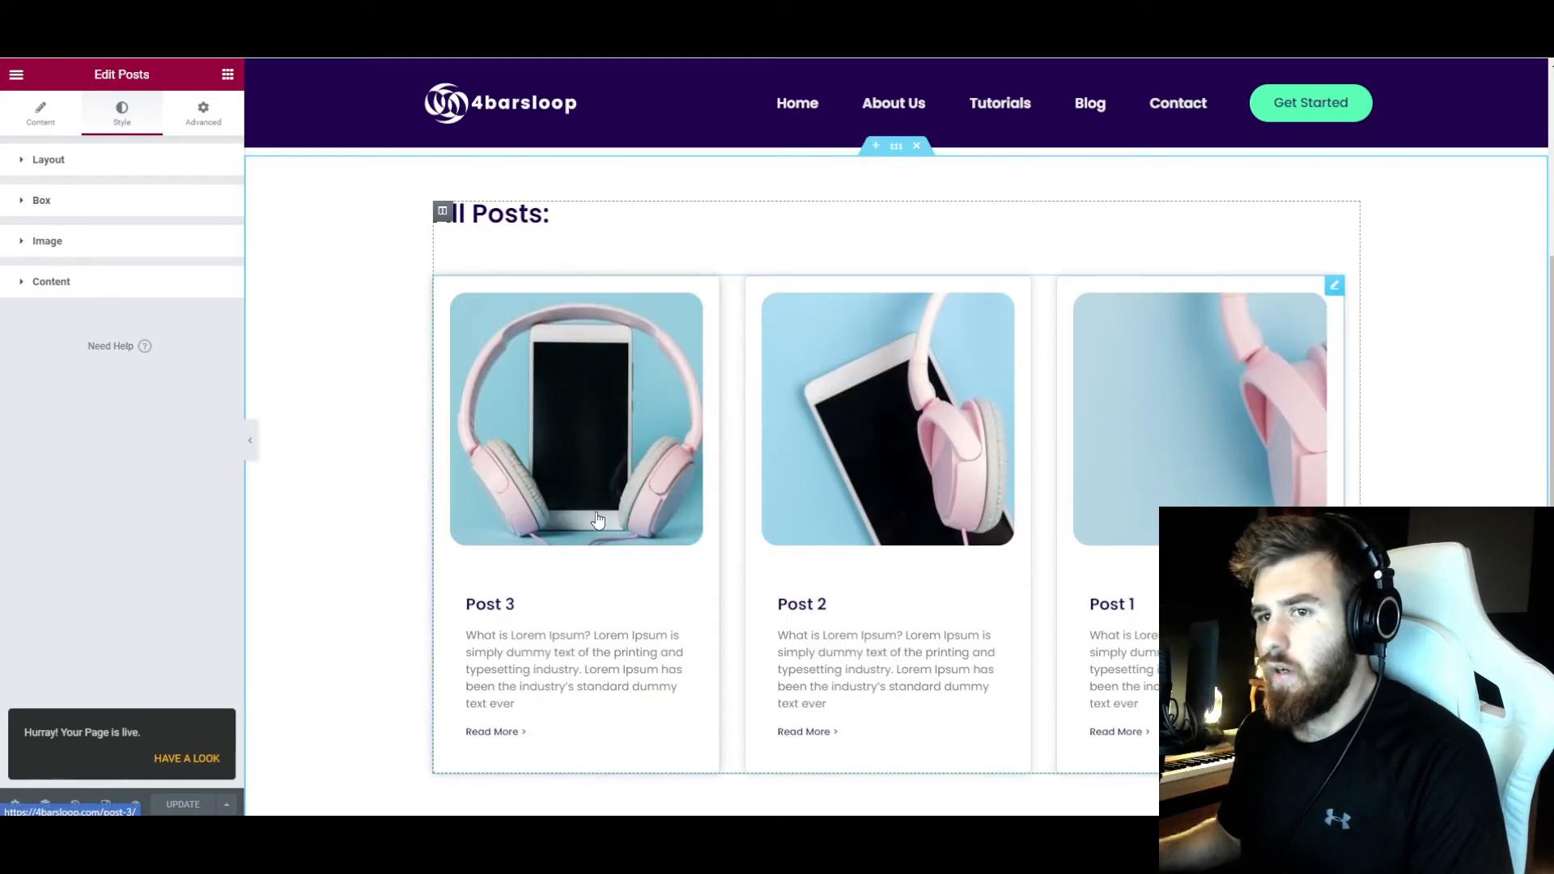
pyautogui.click(204, 761)
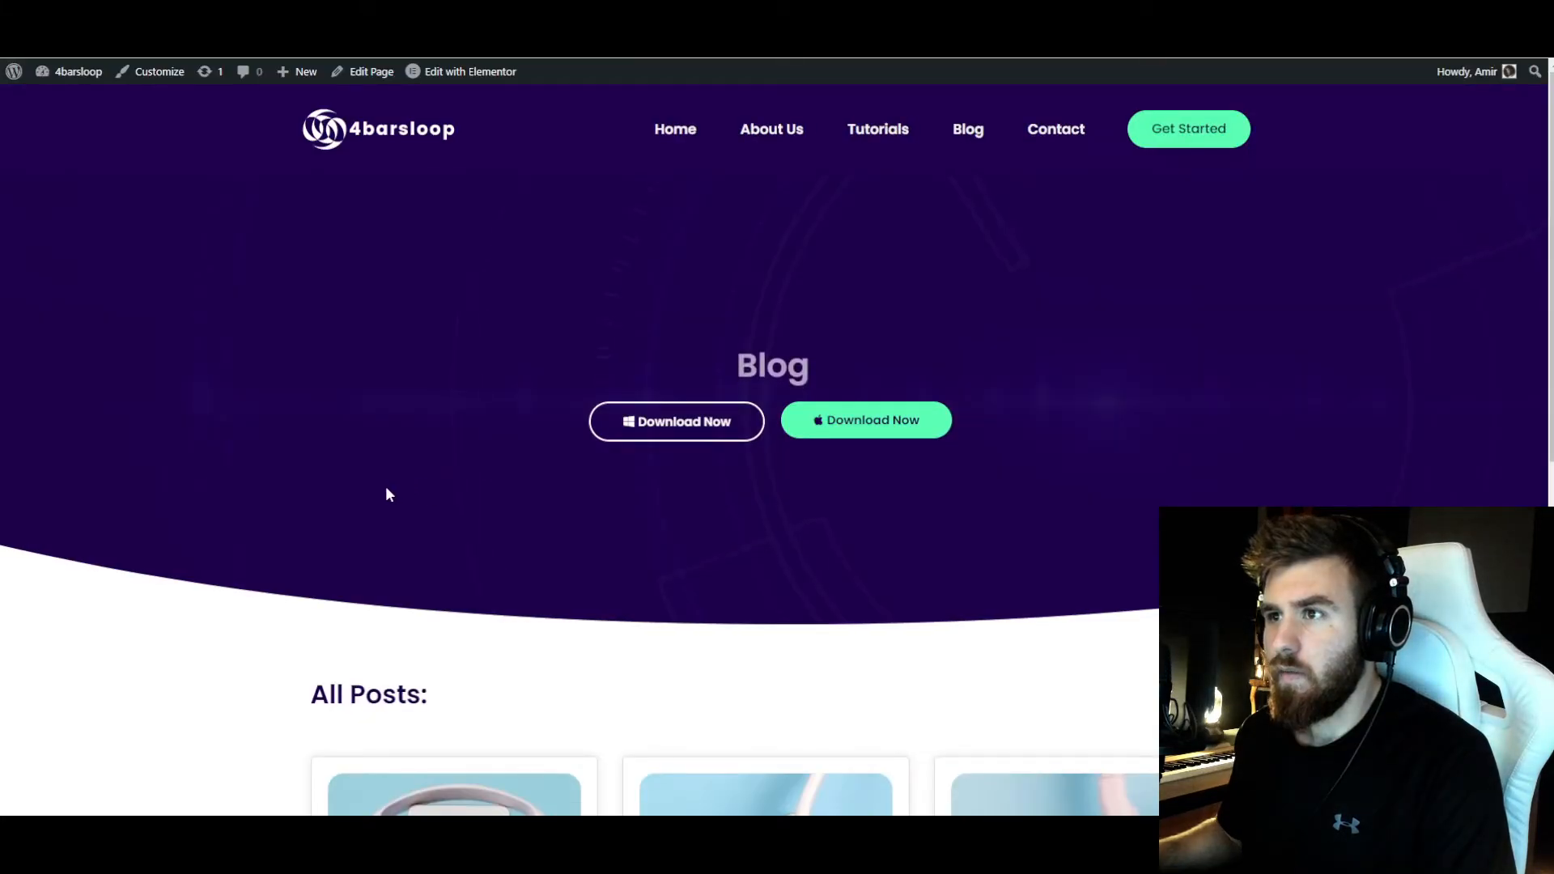
# - Open Post 3 from the live Blog page in a new tab, examine its default layout, and return to the Blog page
pyautogui.scroll(-5, 421, 526)
pyautogui.rightClick(451, 560)
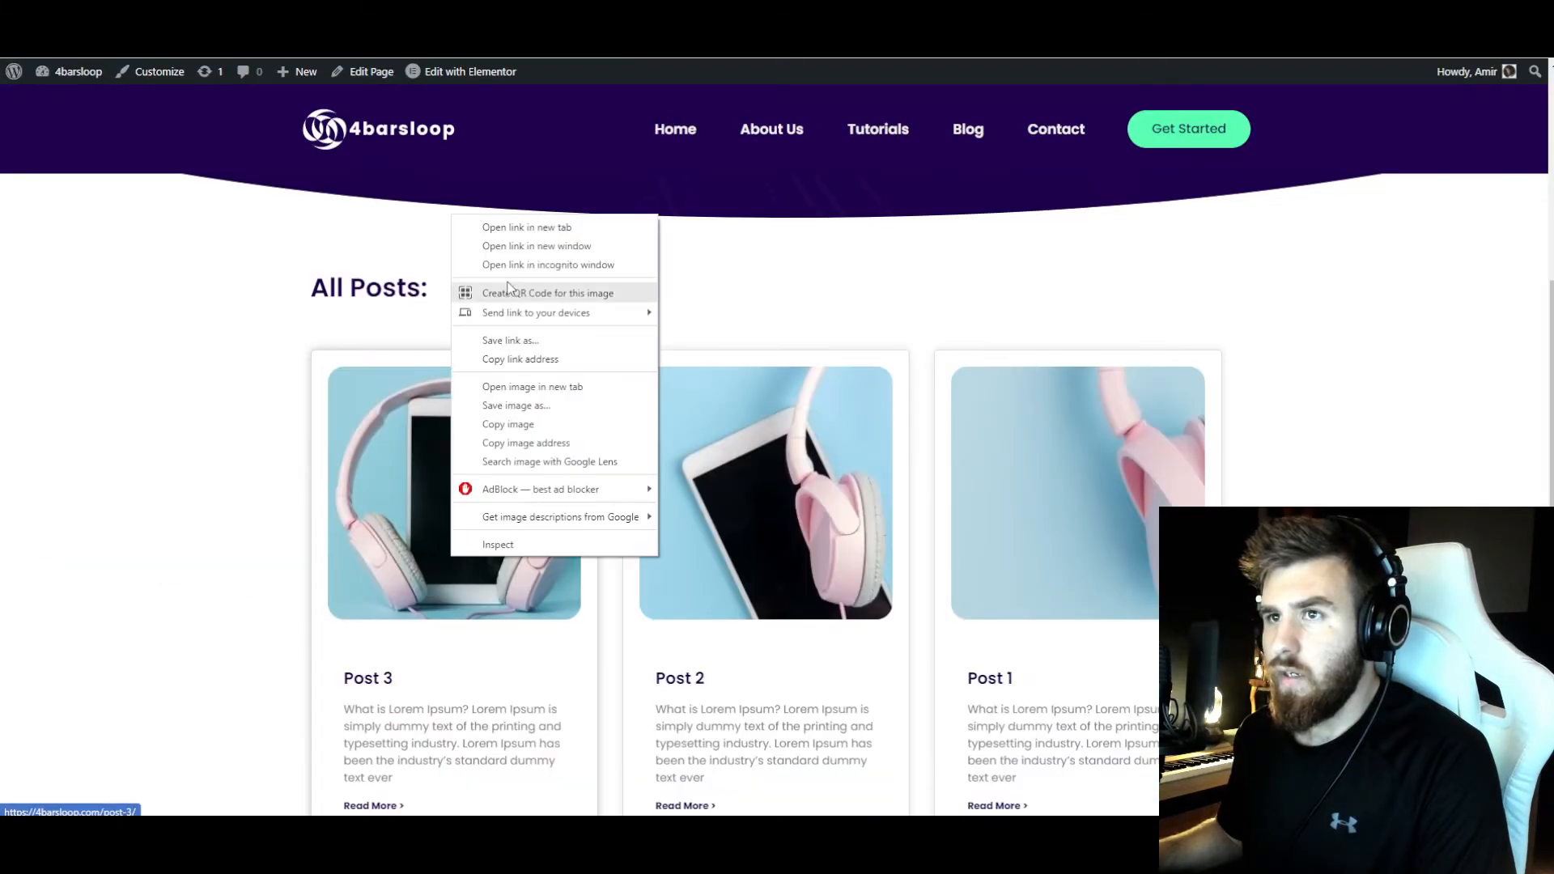
pyautogui.click(526, 226)
pyautogui.click(486, 15)
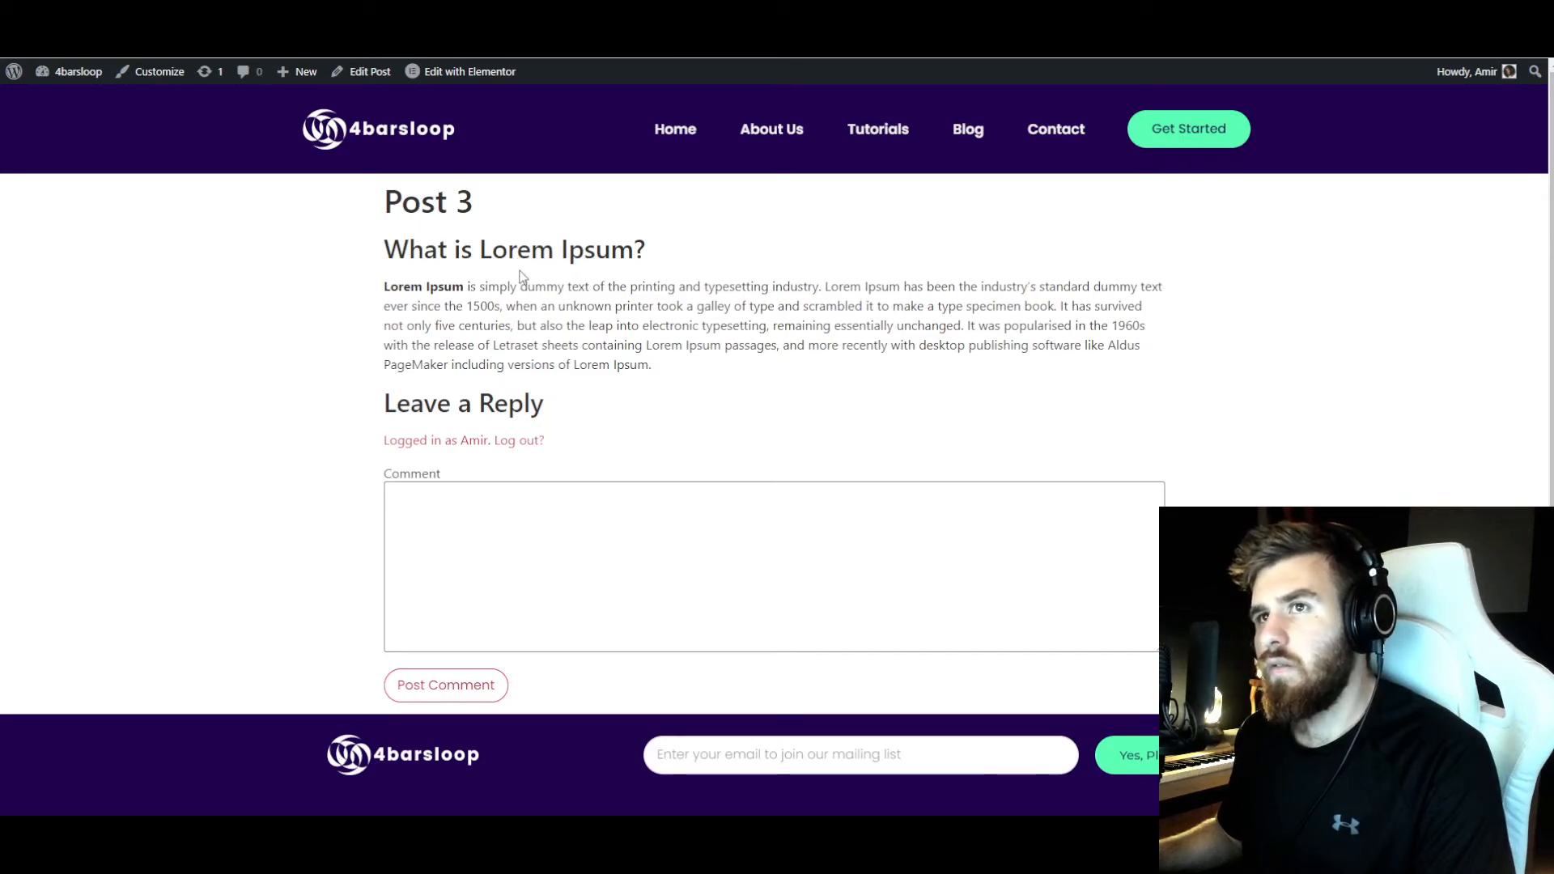
pyautogui.moveTo(658, 425); pyautogui.dragTo(332, 225)
pyautogui.click(386, 257)
pyautogui.hotkey('alt', 'Left')
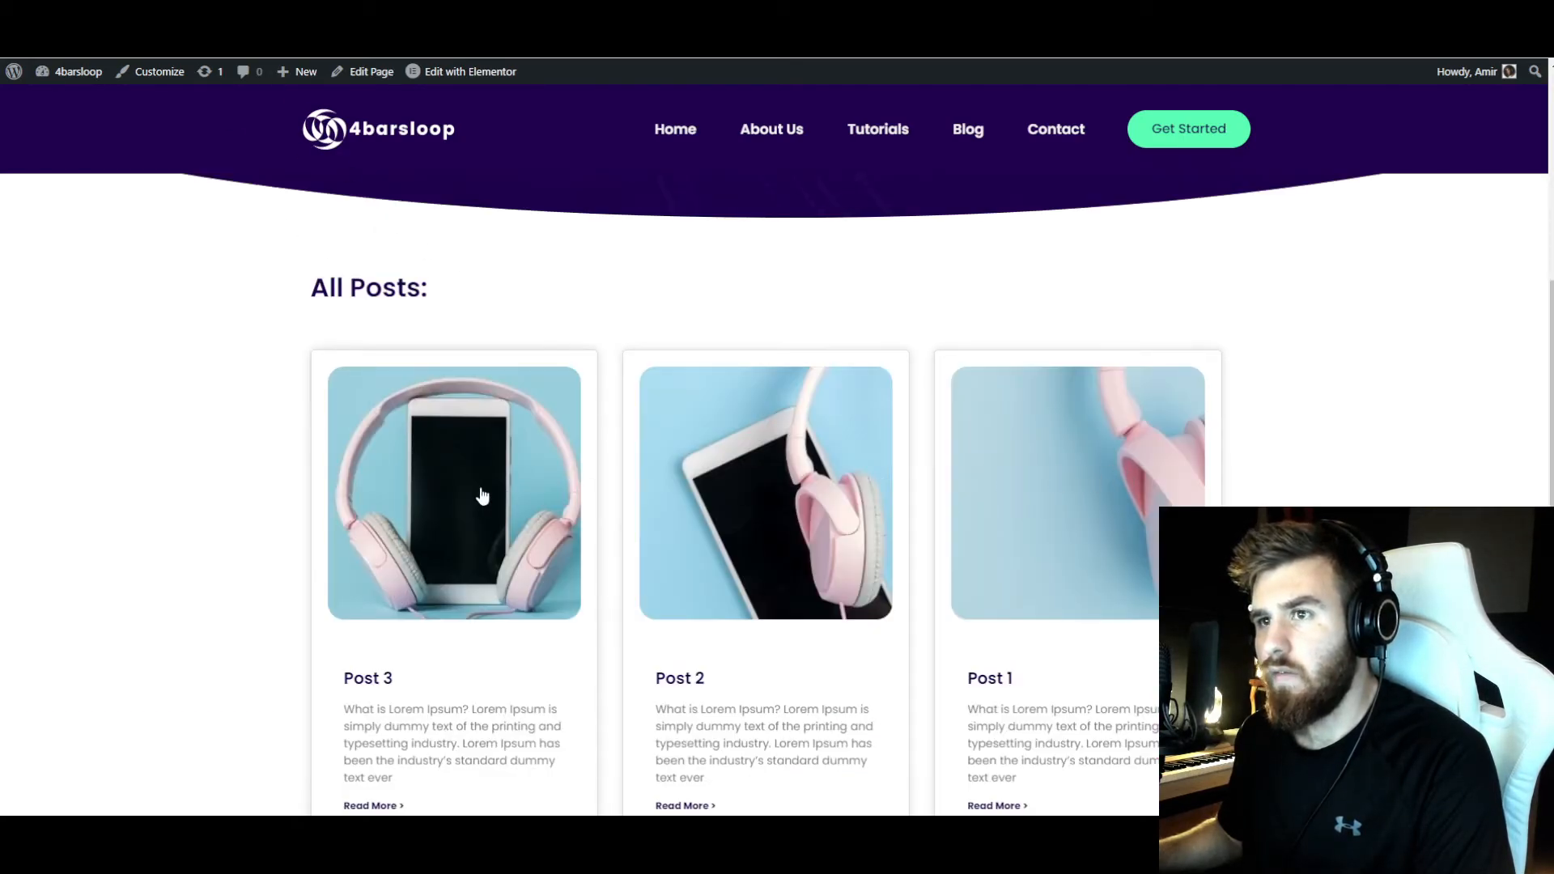
# - Go to the WordPress dashboard and show the Theme Builder templates in table view
pyautogui.scroll(2, 399, 495)
pyautogui.scroll(3, 400, 494)
pyautogui.click(13, 71)
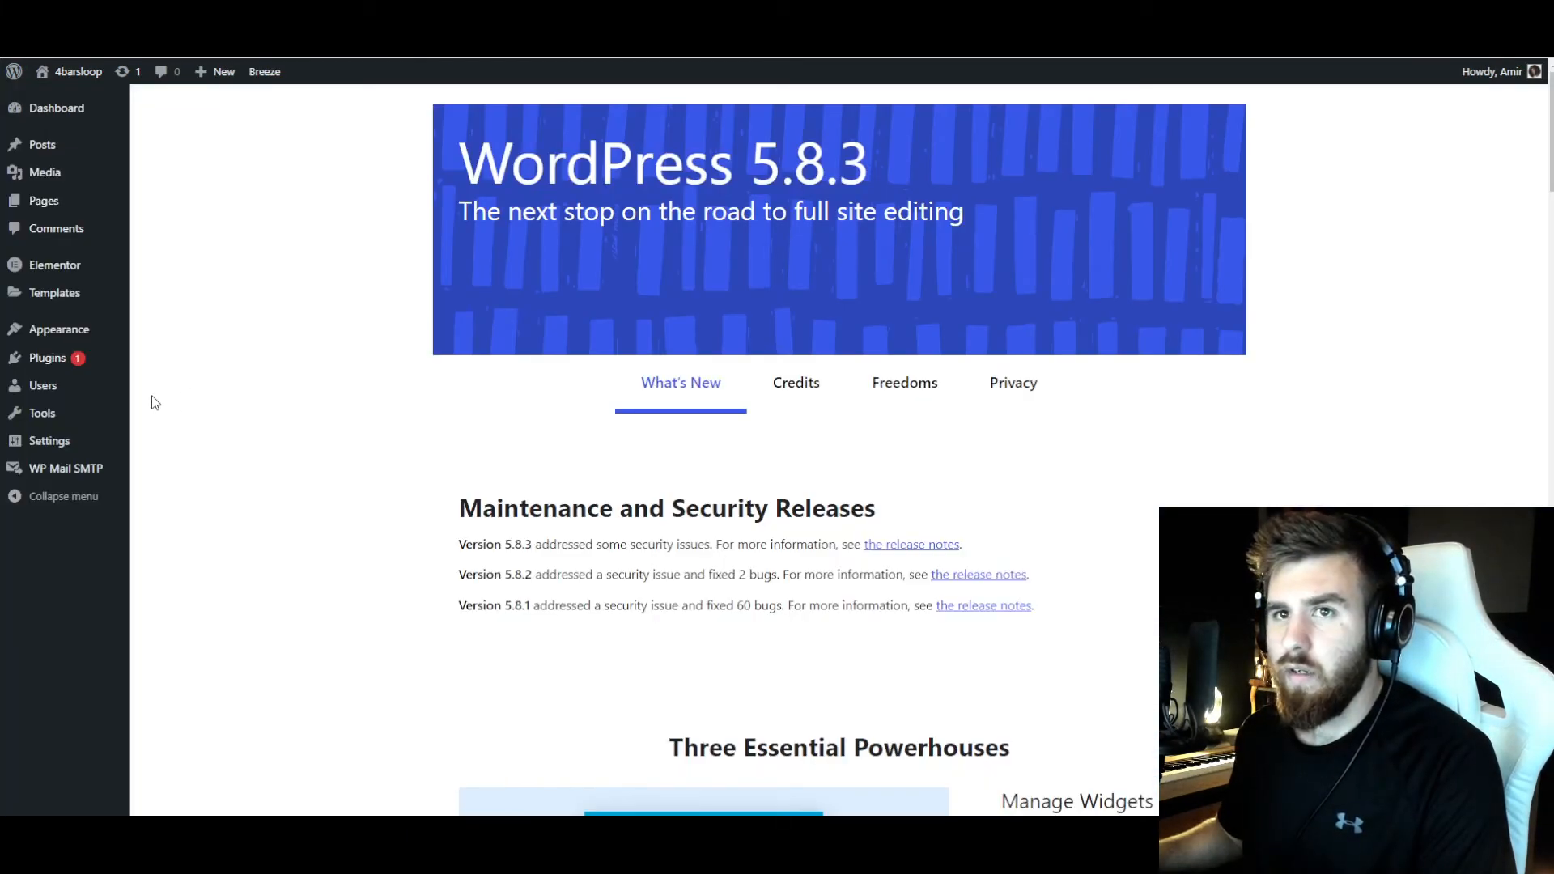
pyautogui.moveTo(67, 308)
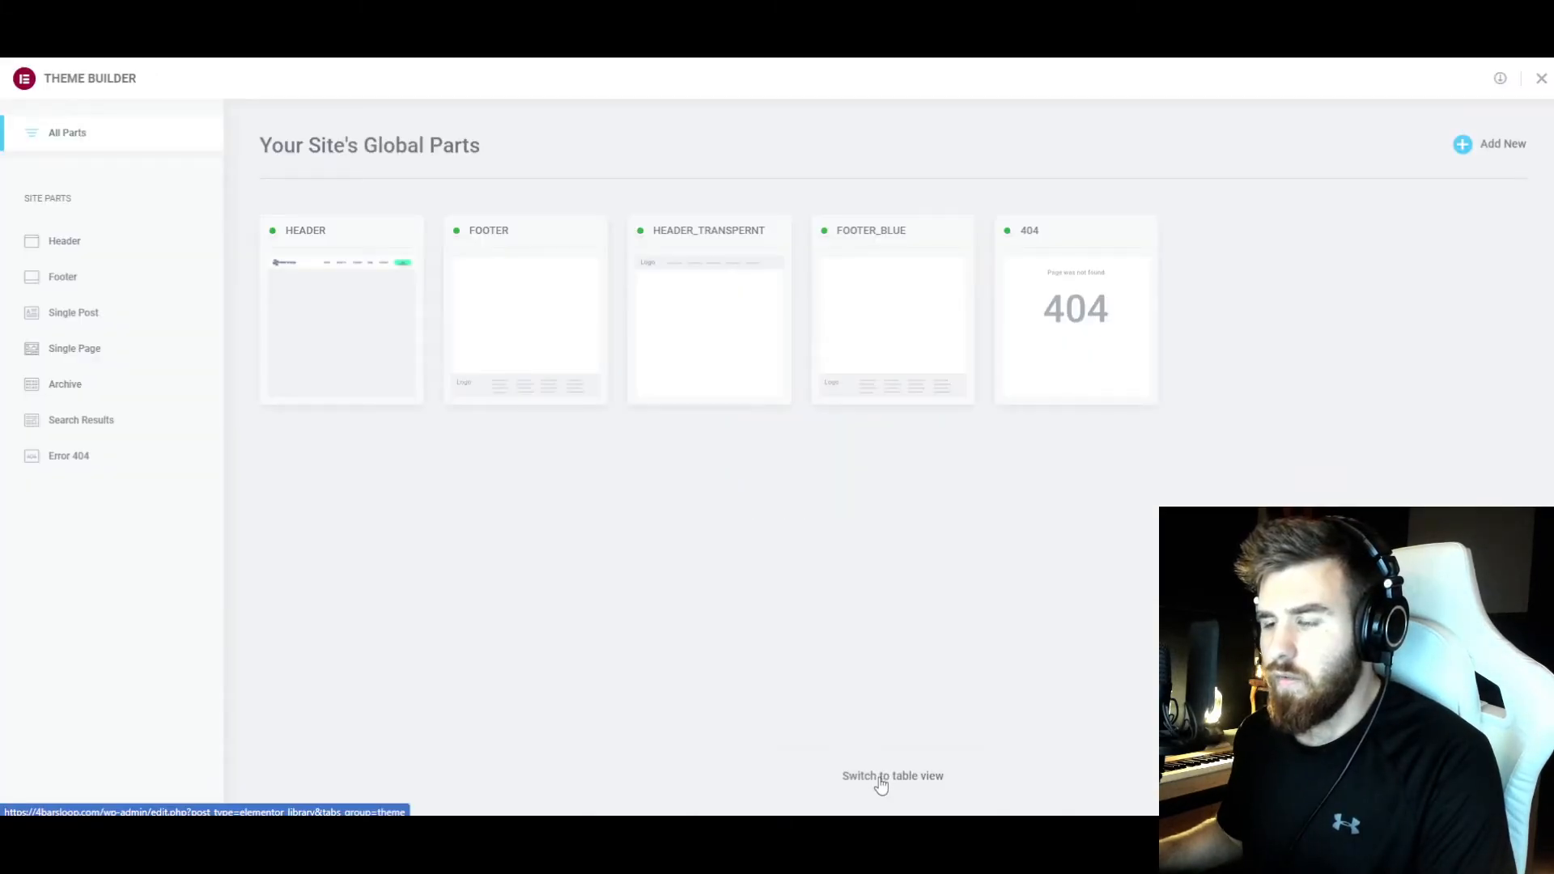
pyautogui.click(878, 777)
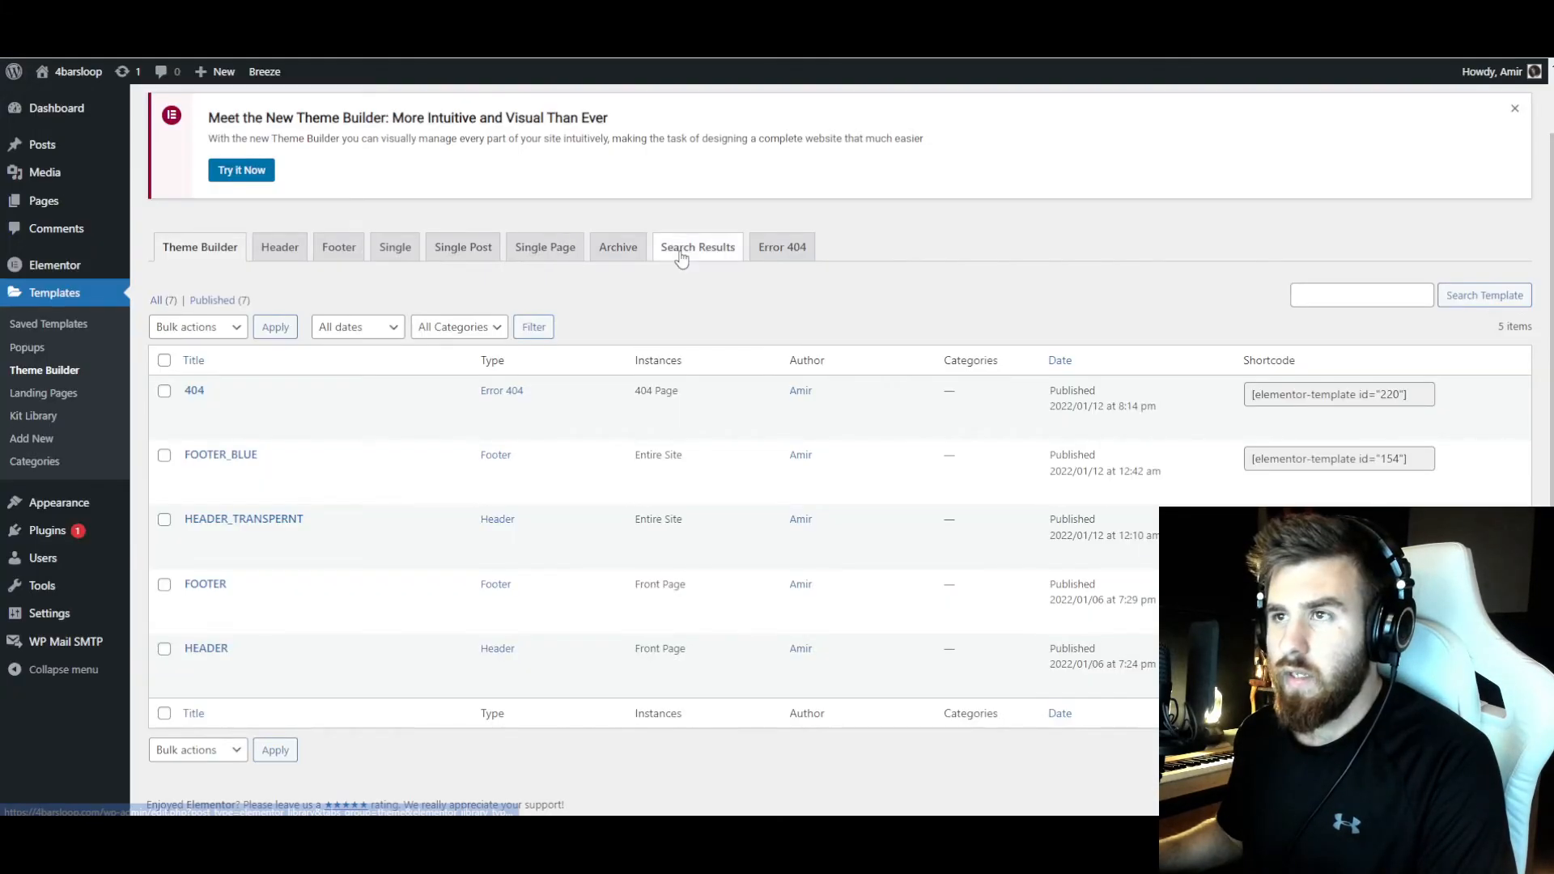
# - Create a Single Post template named SINGLE
pyautogui.click(453, 247)
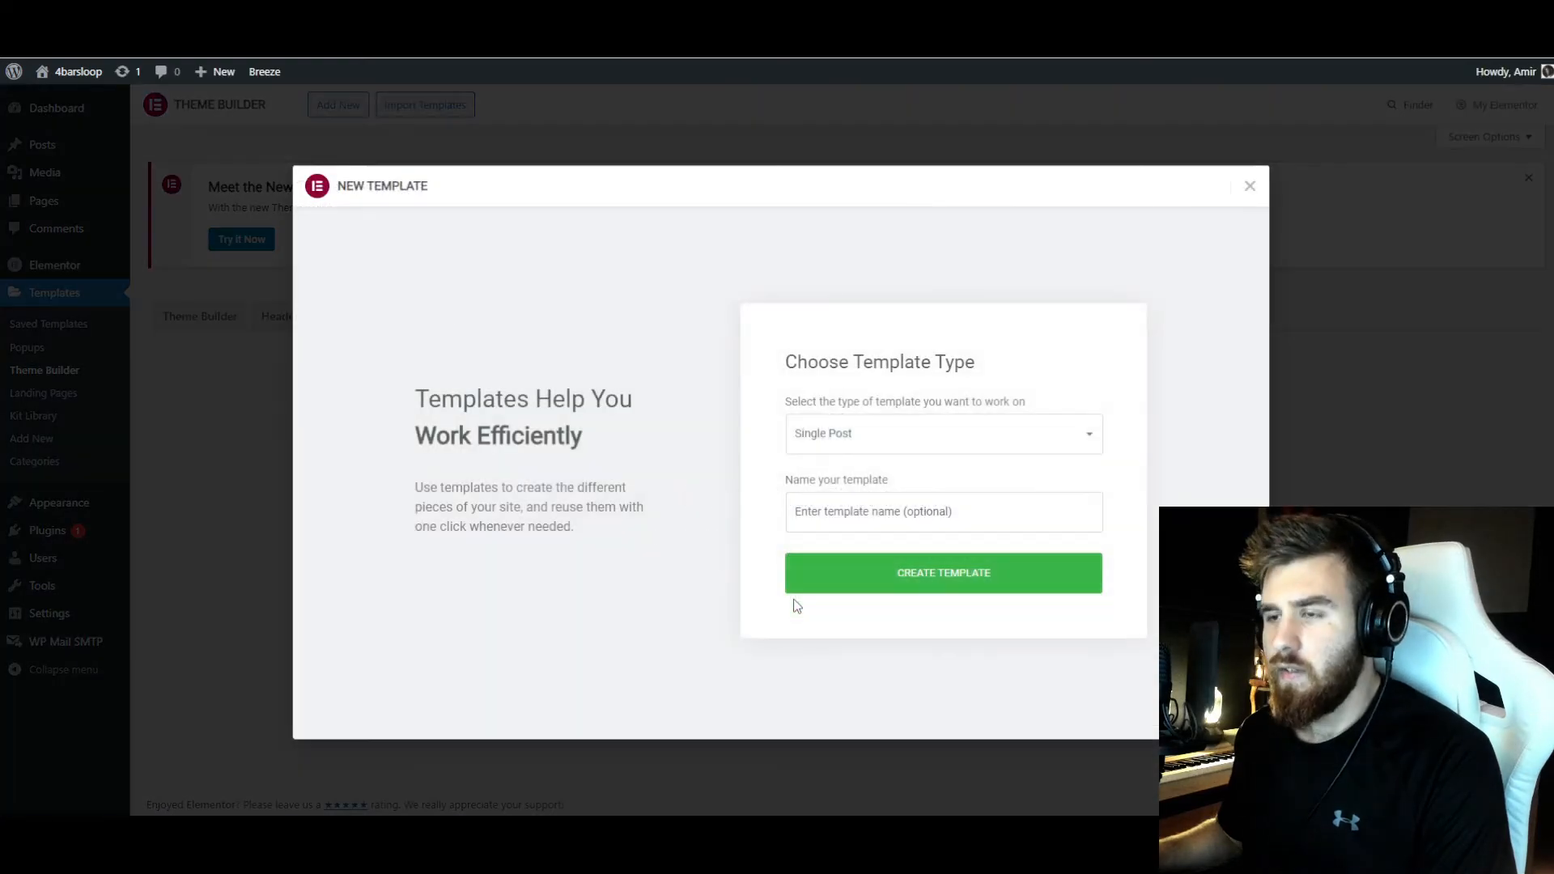
pyautogui.click(821, 513)
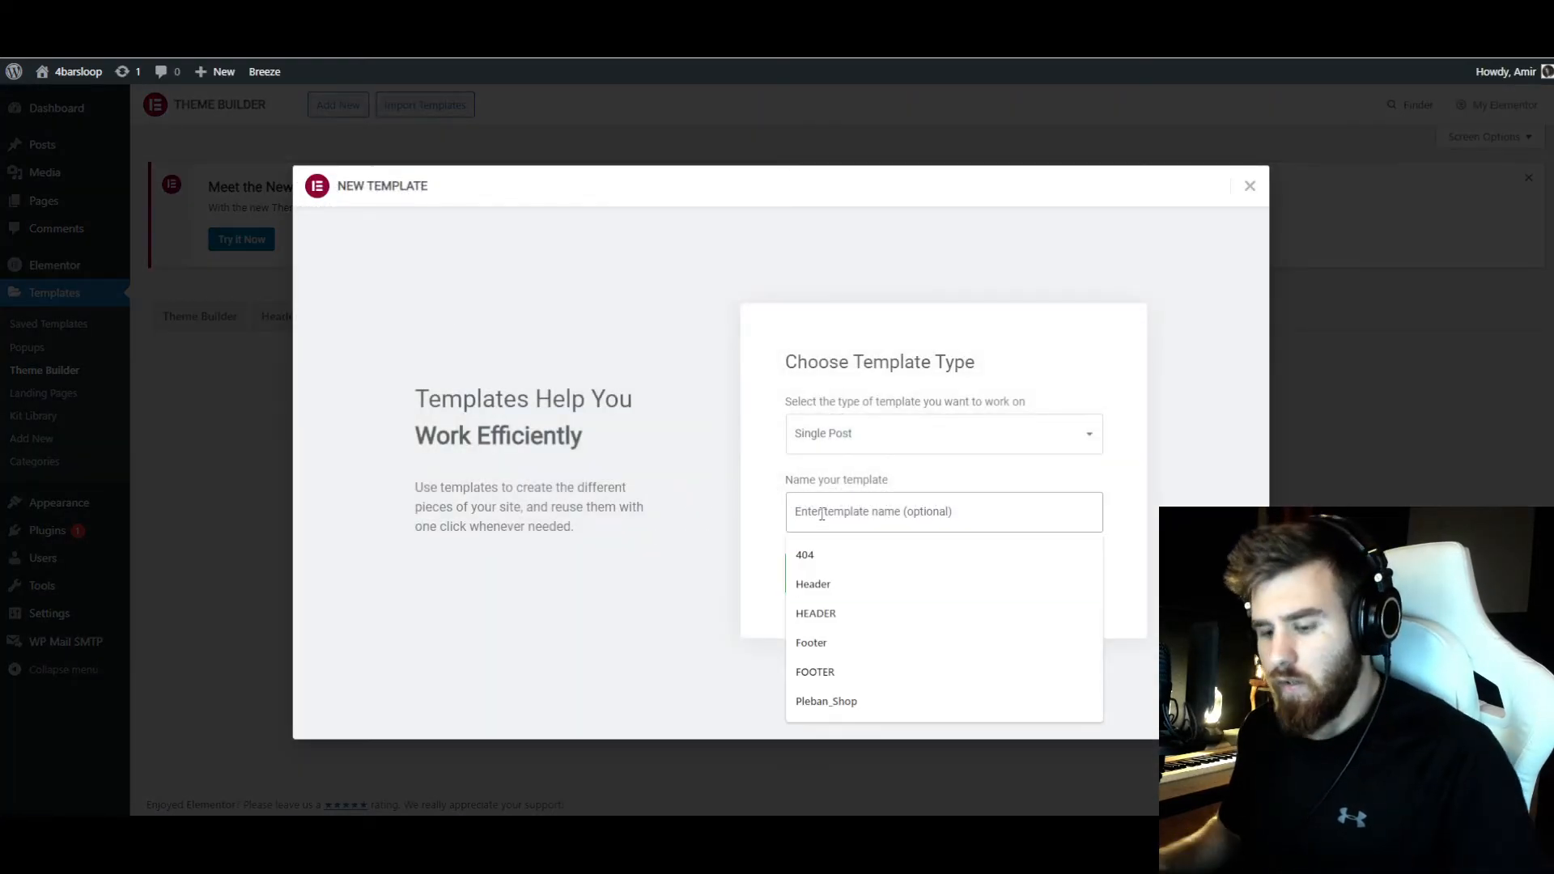
pyautogui.write('SINGLE')
pyautogui.press('Return')
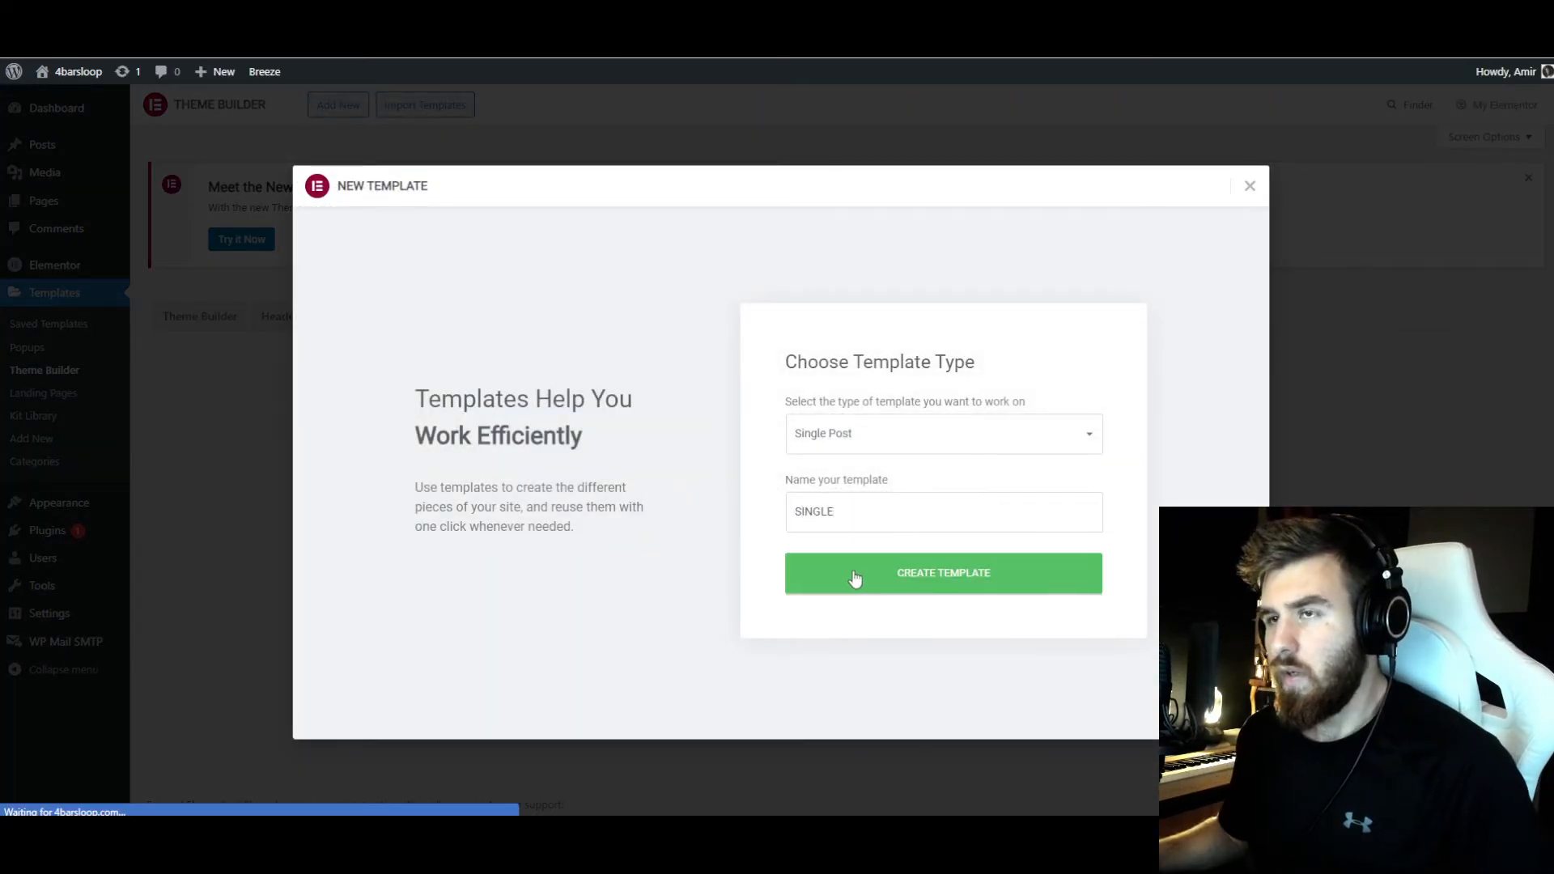
# - Browse the library's Single Post blocks to compare their layouts for the blog template
pyautogui.scroll(-10, 818, 411)
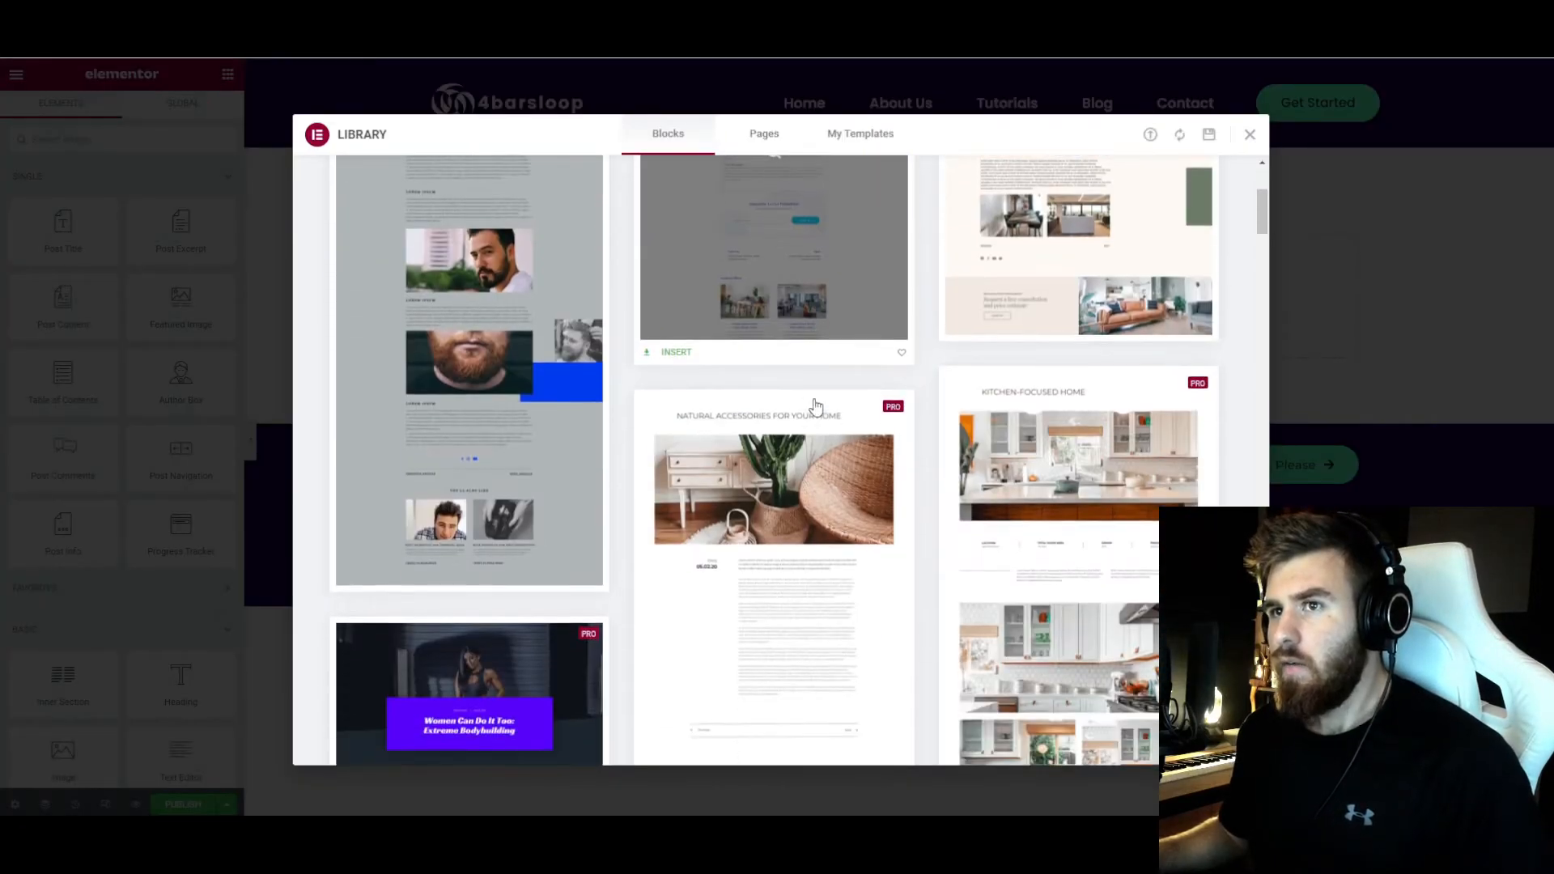
pyautogui.scroll(10, 804, 461)
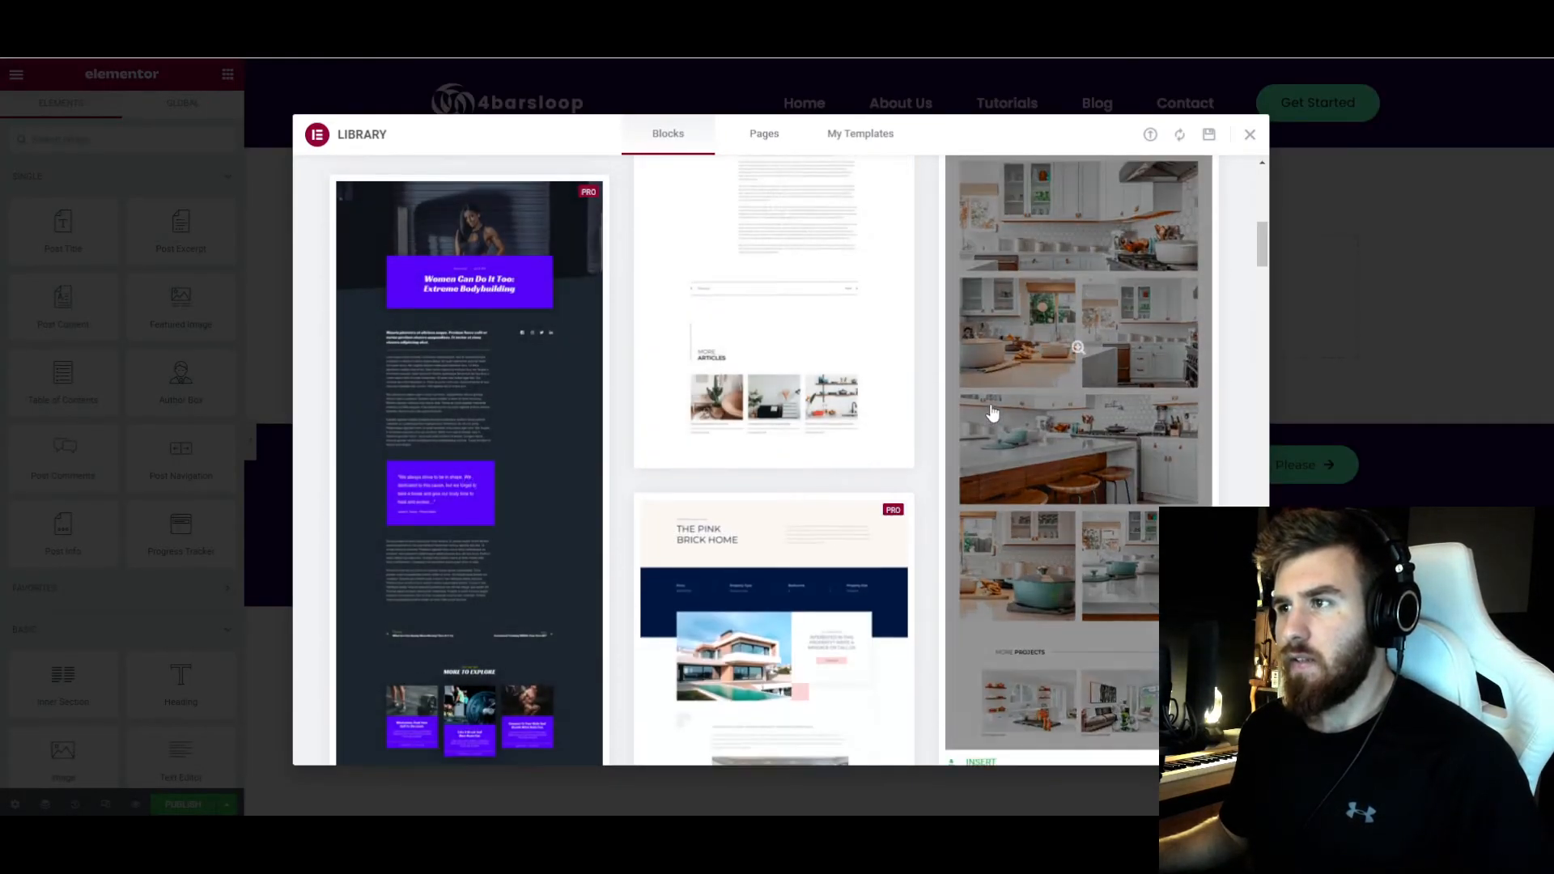
pyautogui.click(735, 139)
pyautogui.click(667, 134)
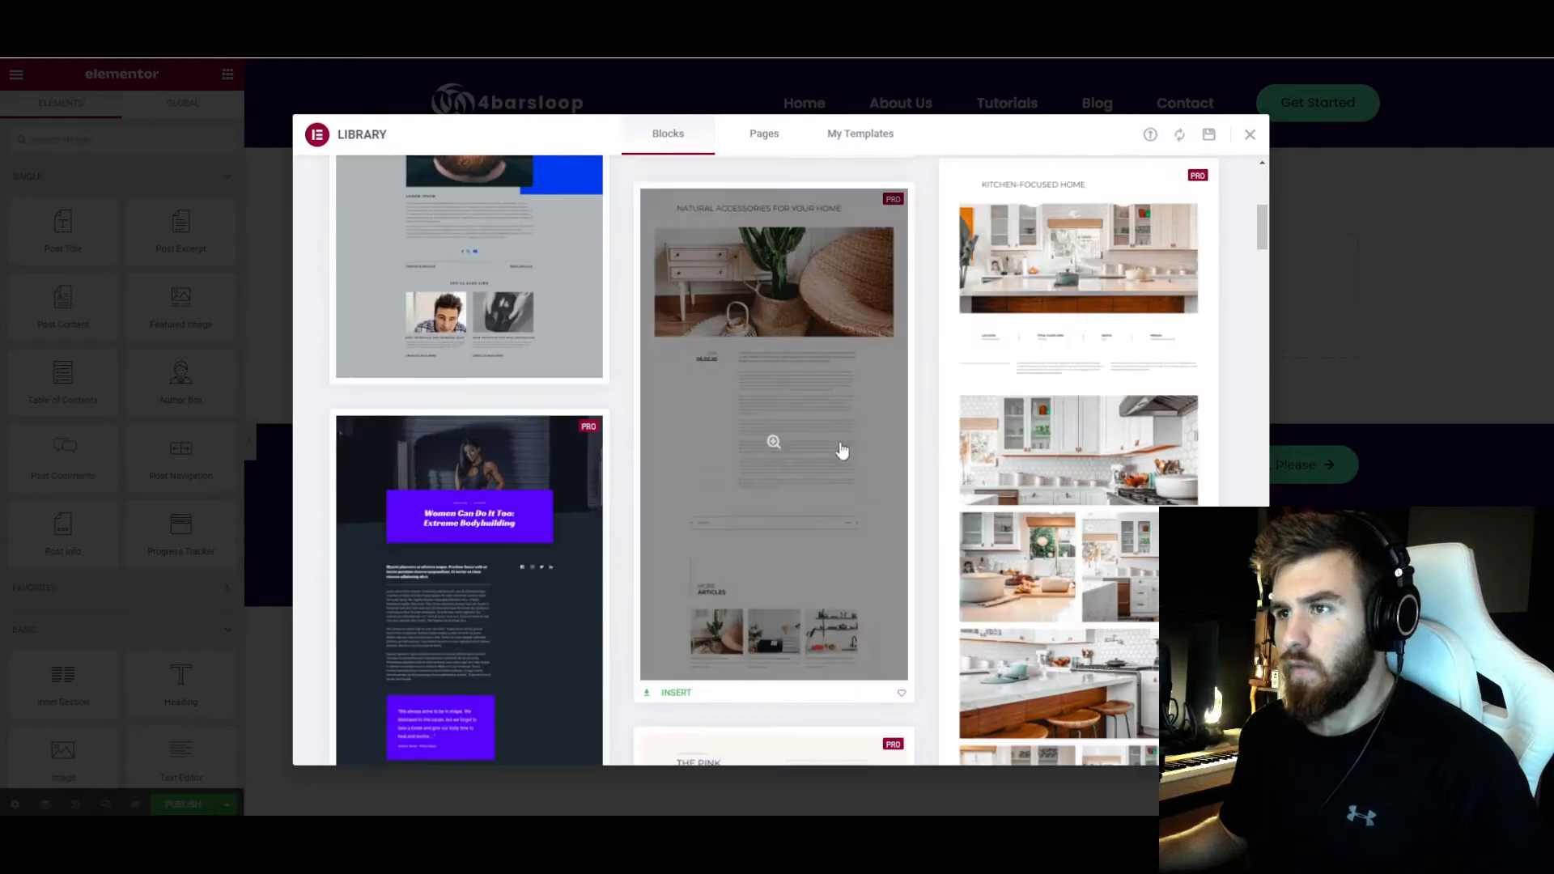
pyautogui.scroll(-5, 728, 470)
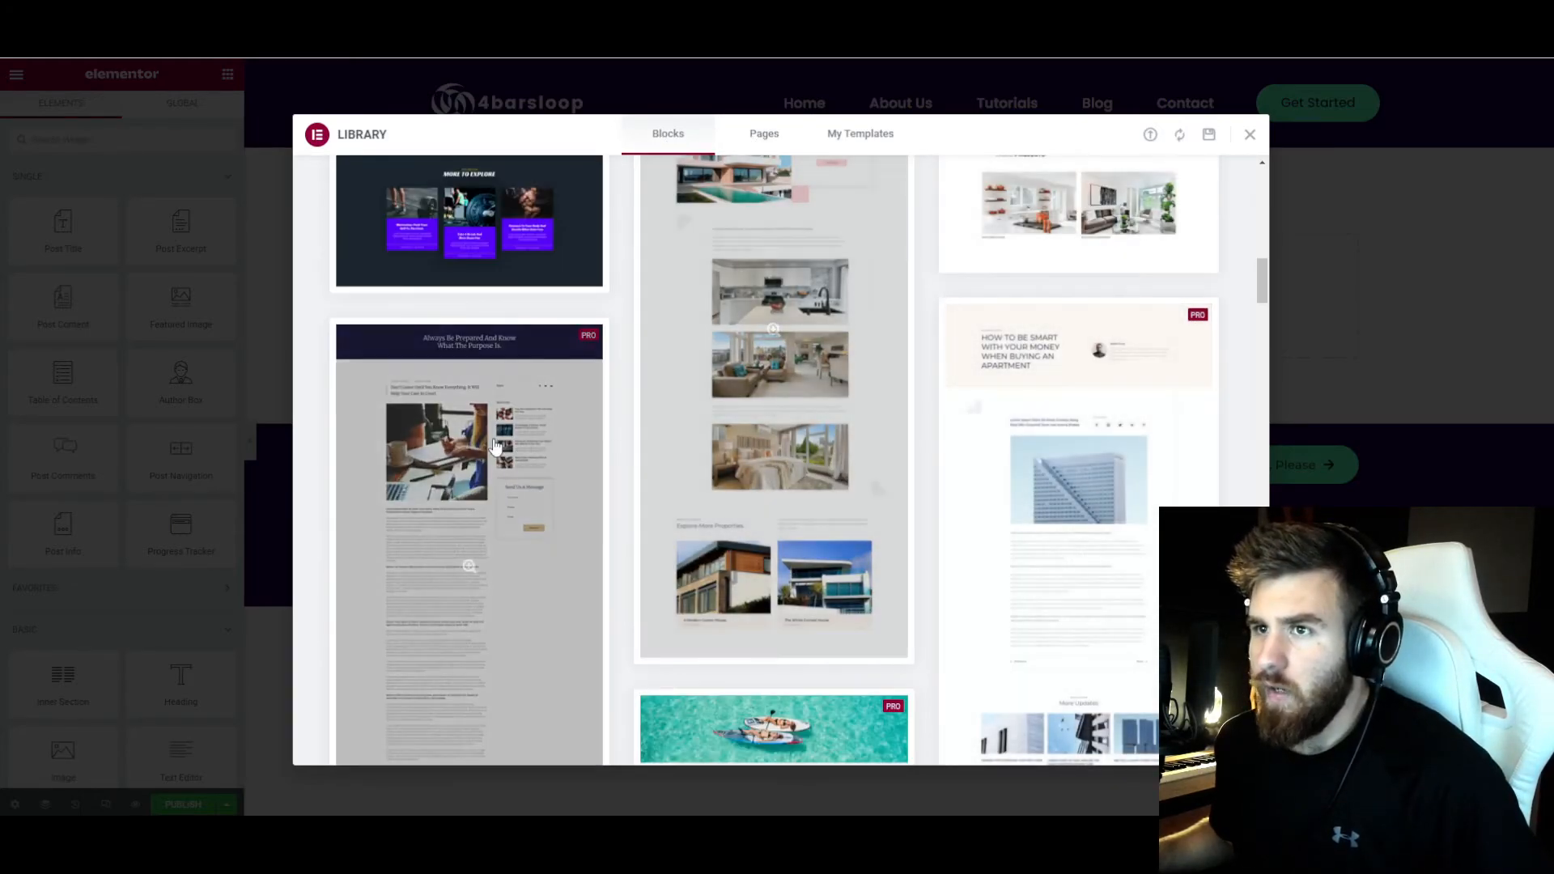
pyautogui.scroll(-4, 809, 454)
pyautogui.scroll(-8, 908, 492)
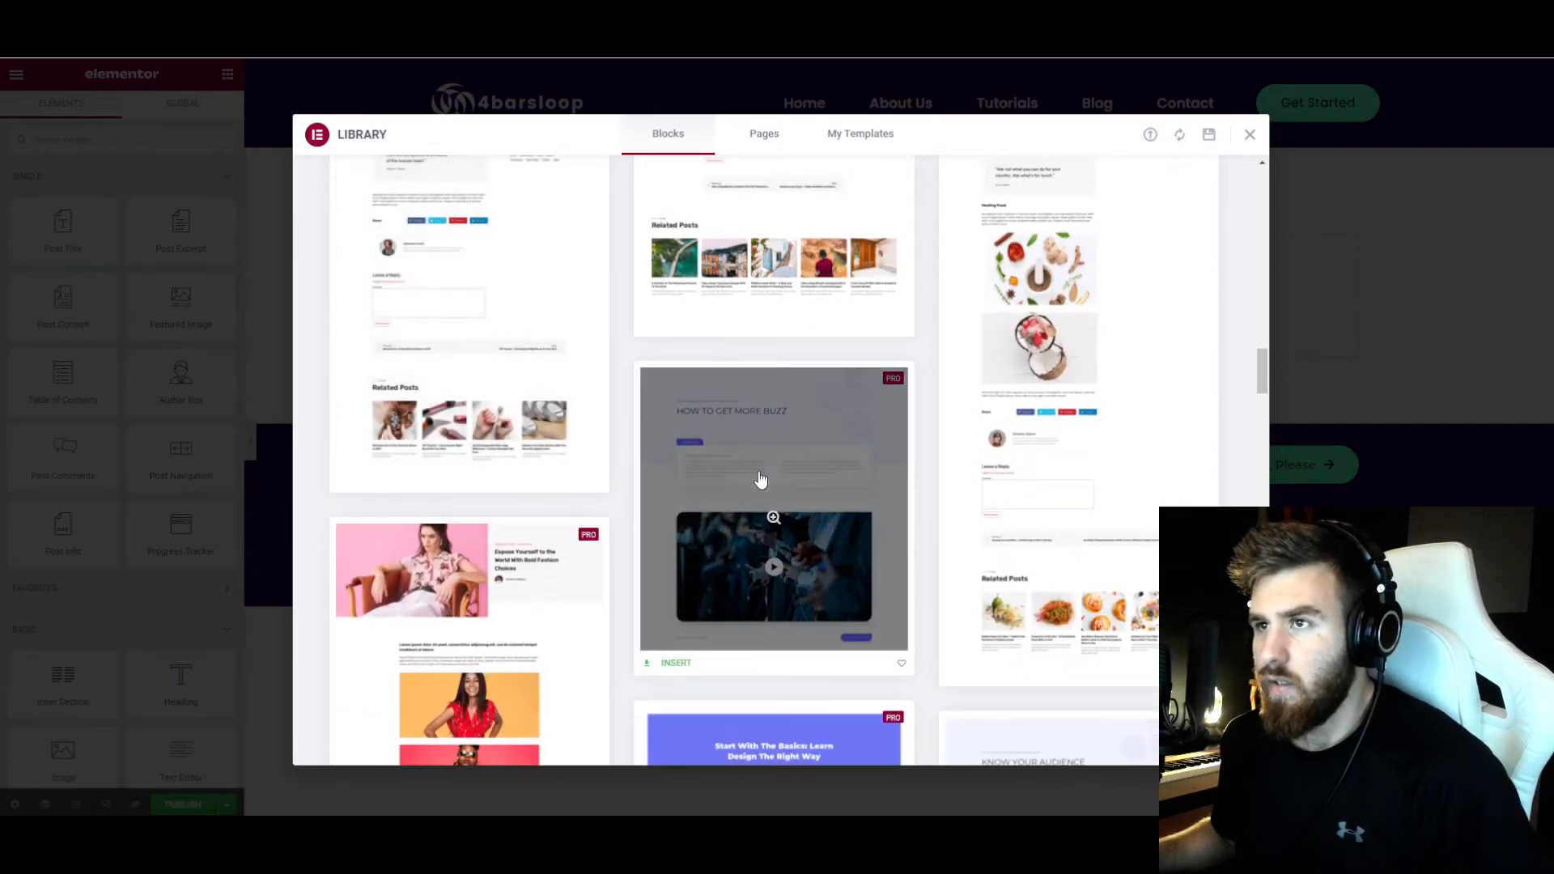
pyautogui.scroll(-2, 627, 471)
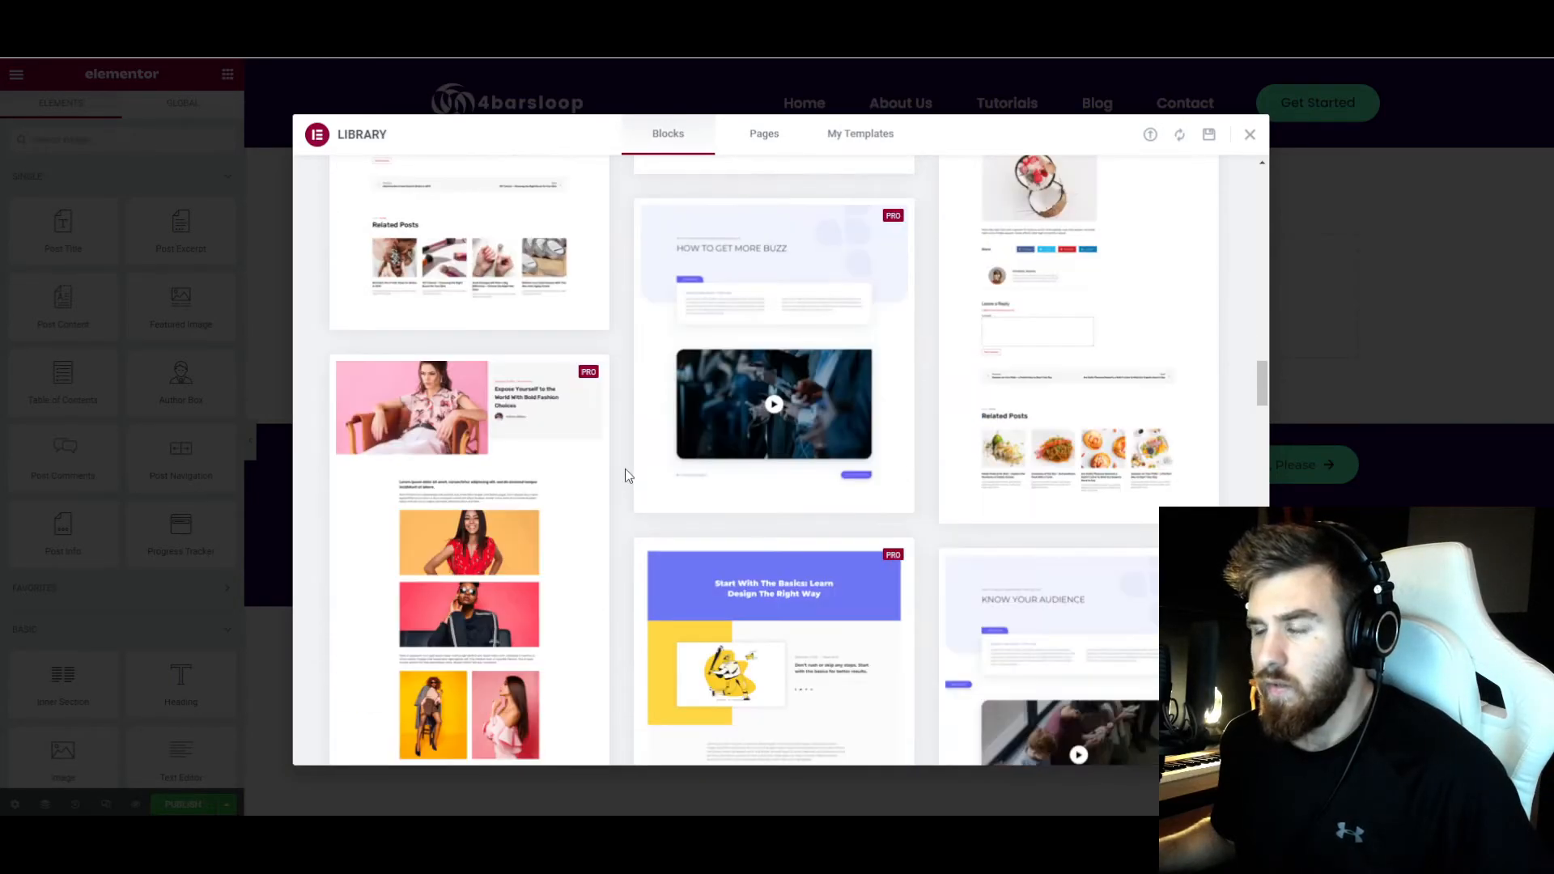
pyautogui.scroll(-4, 625, 465)
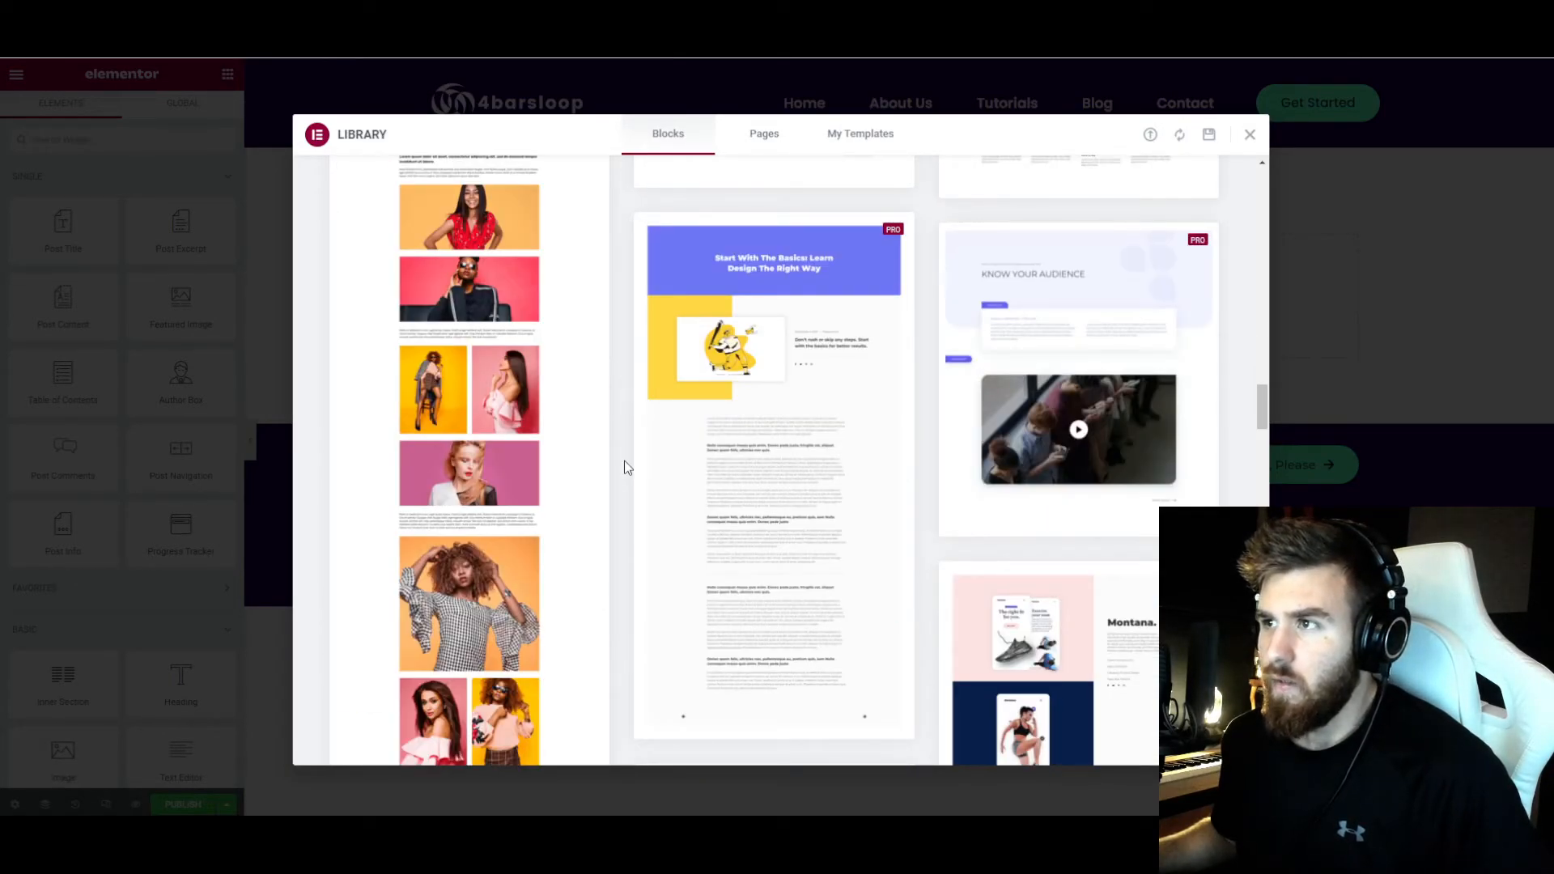
pyautogui.scroll(-6, 624, 467)
pyautogui.scroll(-4, 624, 467)
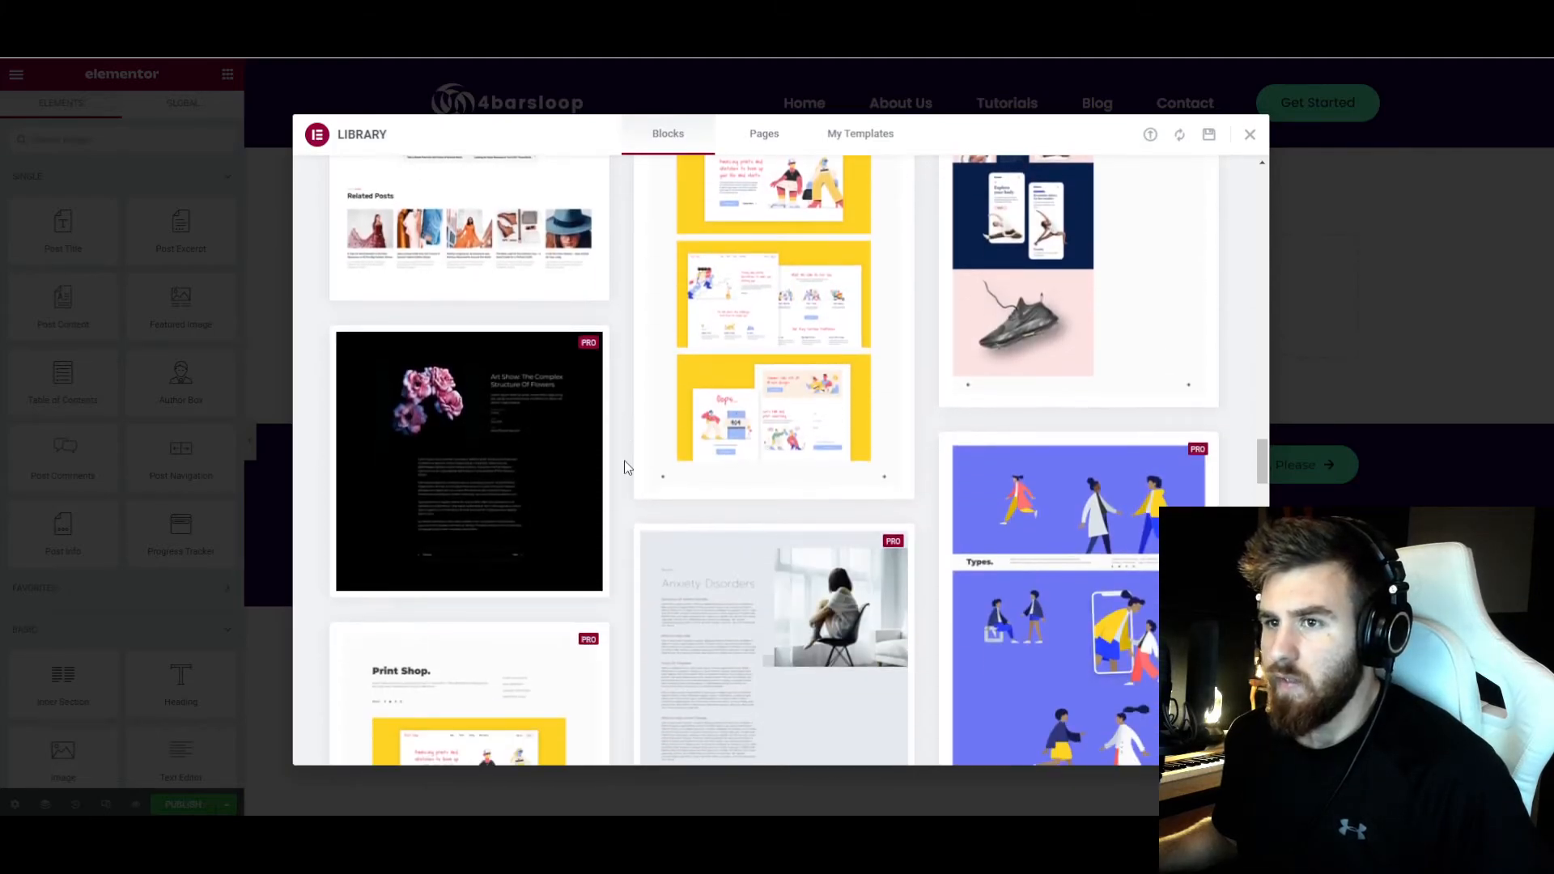
pyautogui.scroll(-3, 624, 467)
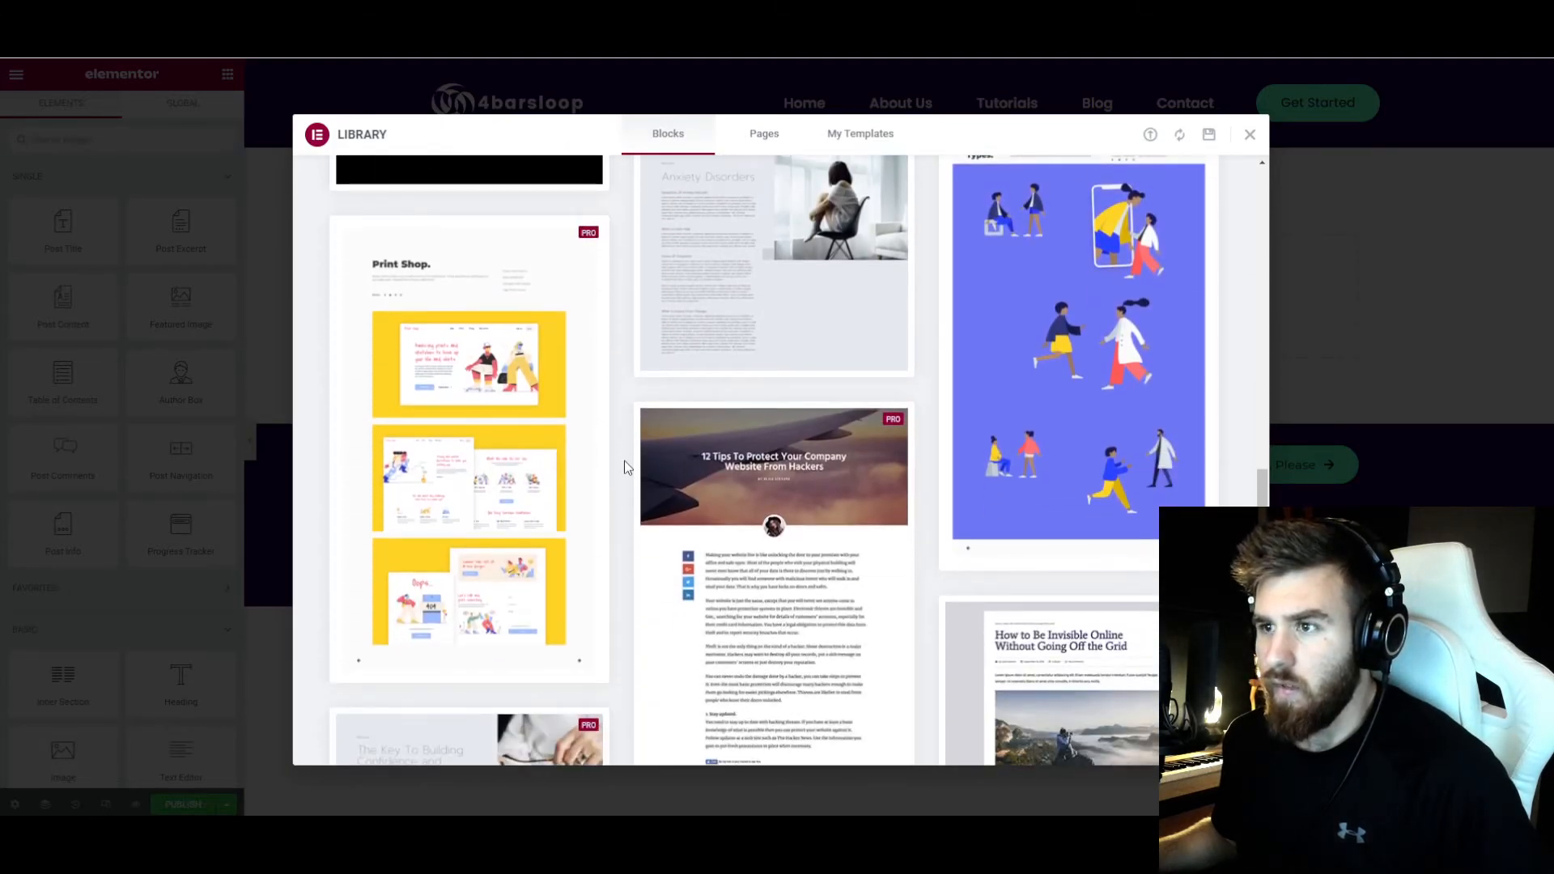
pyautogui.scroll(-3, 625, 467)
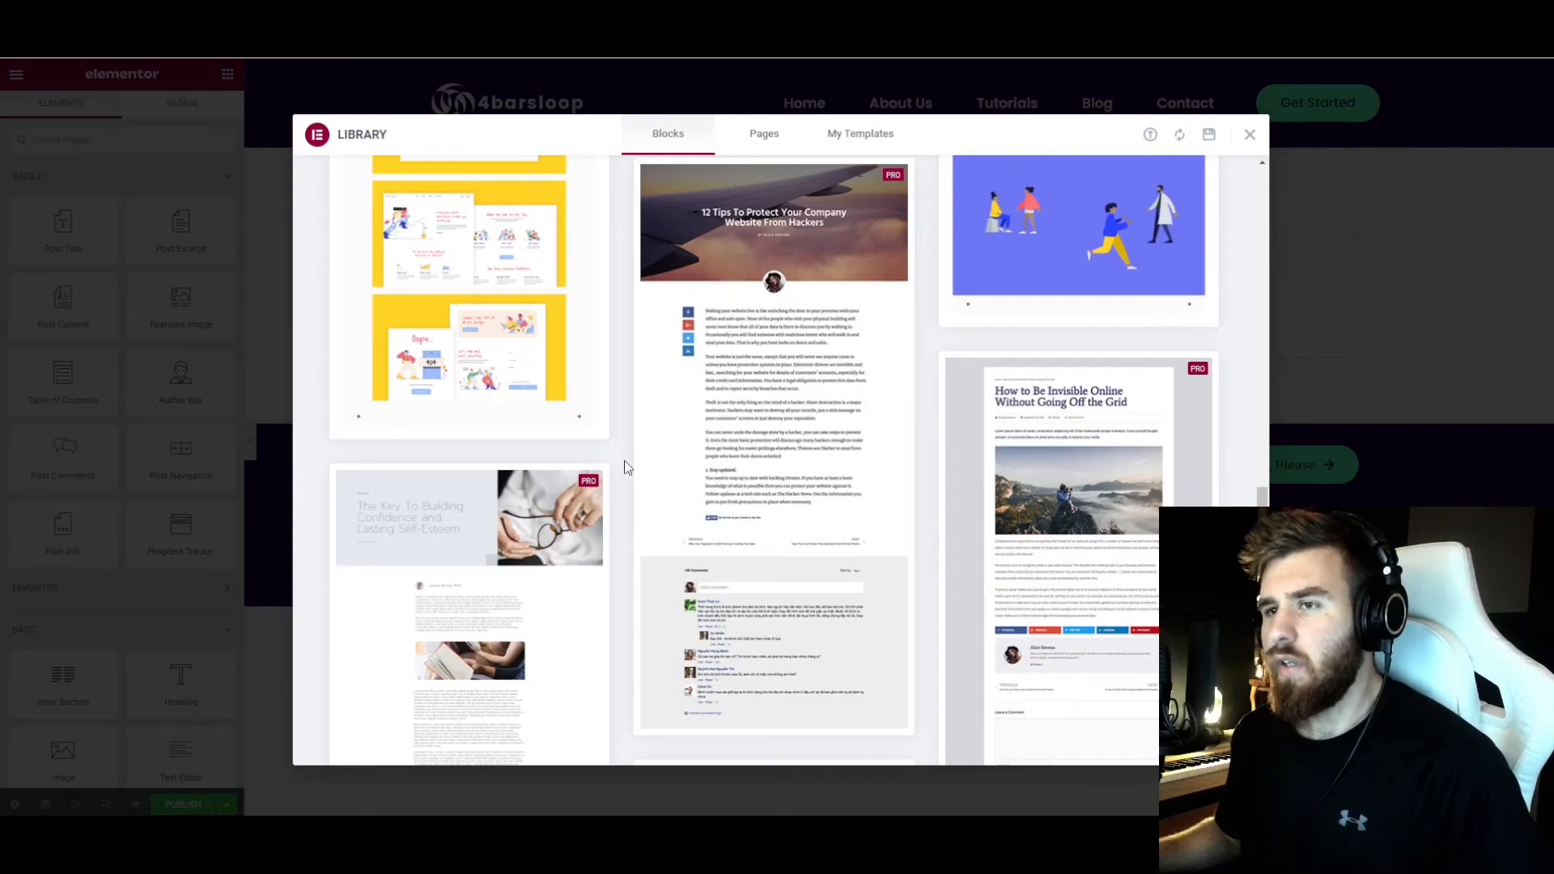
pyautogui.moveTo(747, 337)
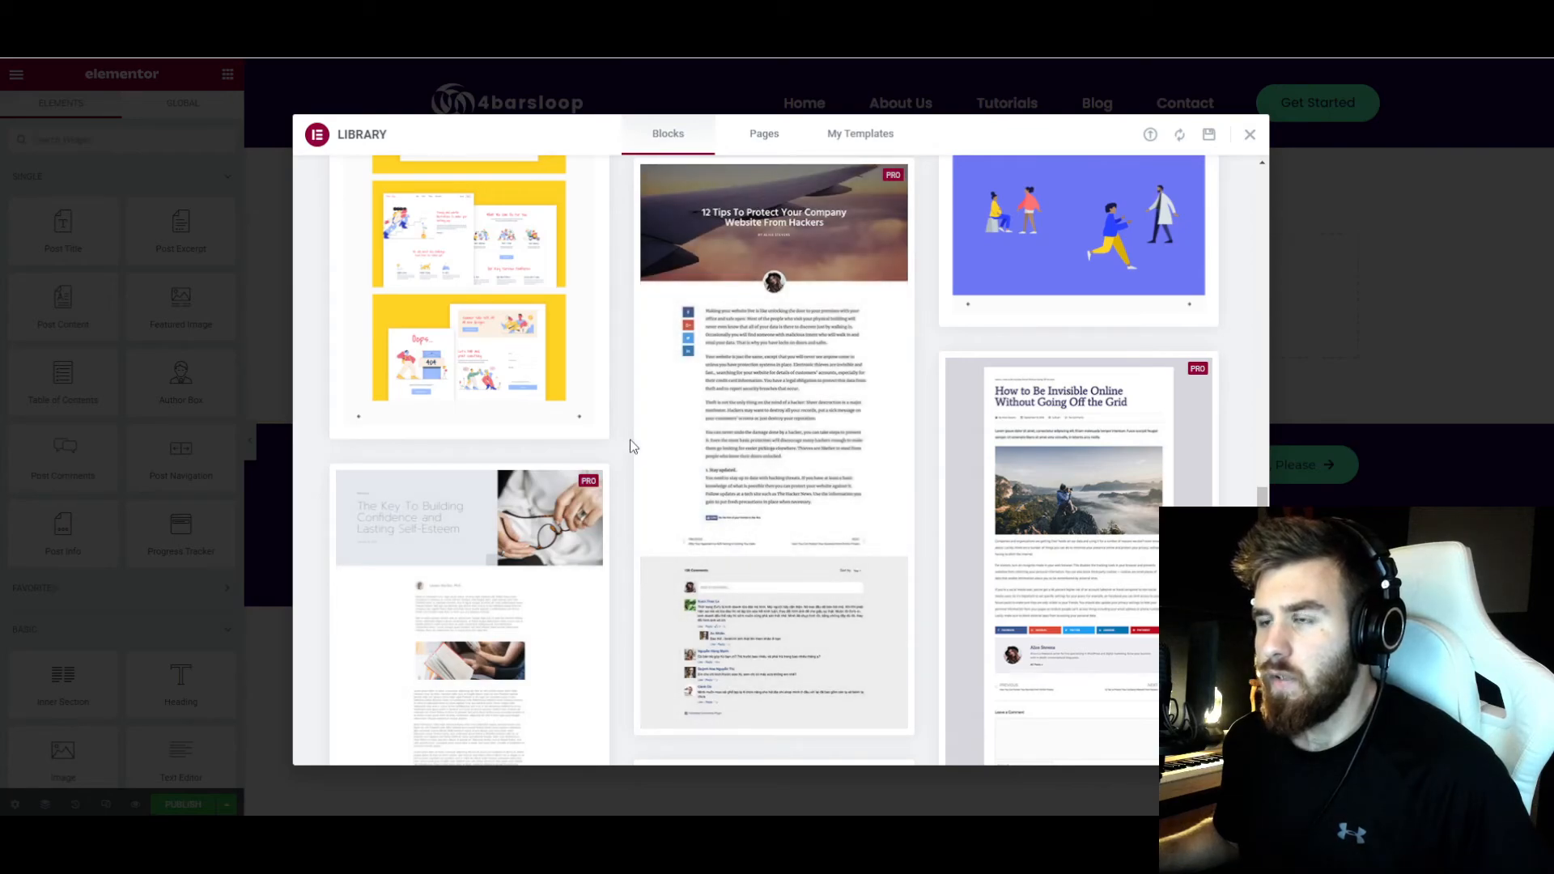
pyautogui.scroll(-3, 636, 441)
pyautogui.scroll(7, 638, 443)
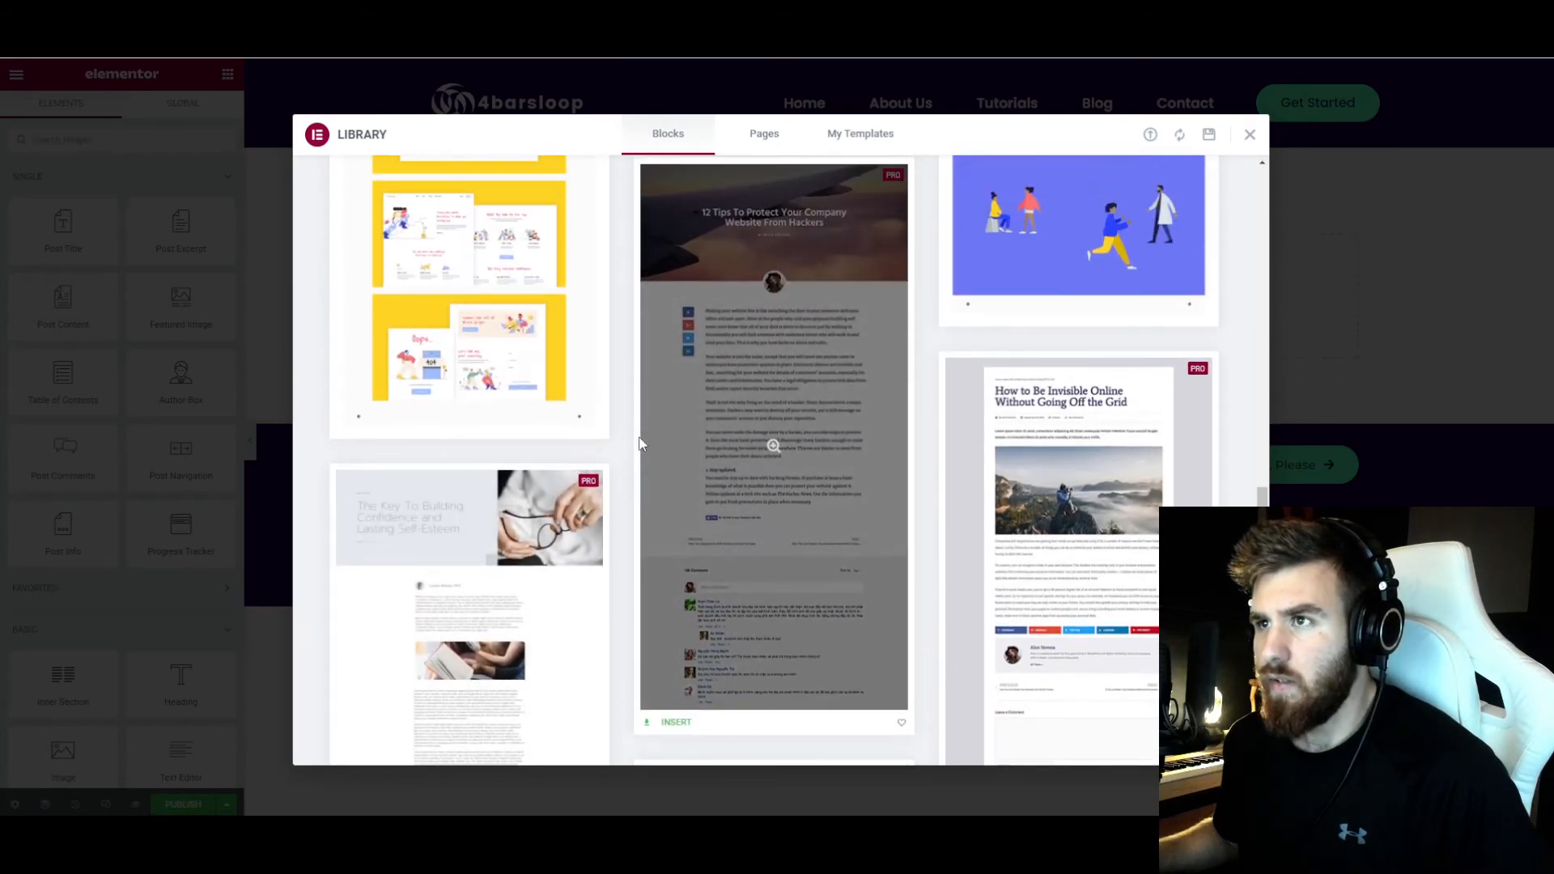
pyautogui.scroll(-5, 636, 437)
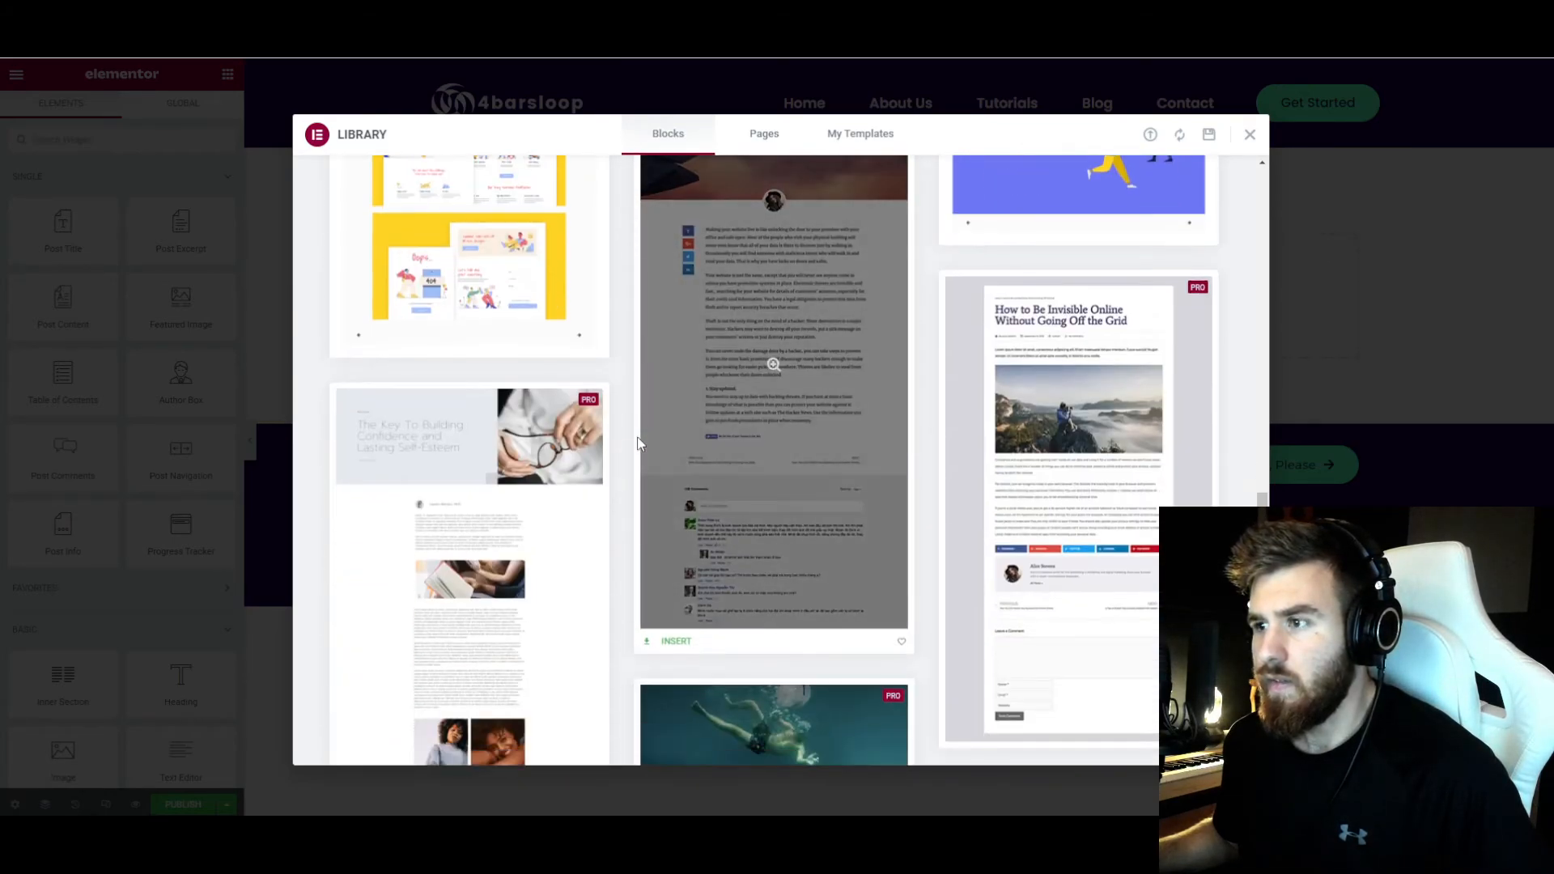
pyautogui.scroll(-5, 625, 445)
pyautogui.scroll(-2, 624, 451)
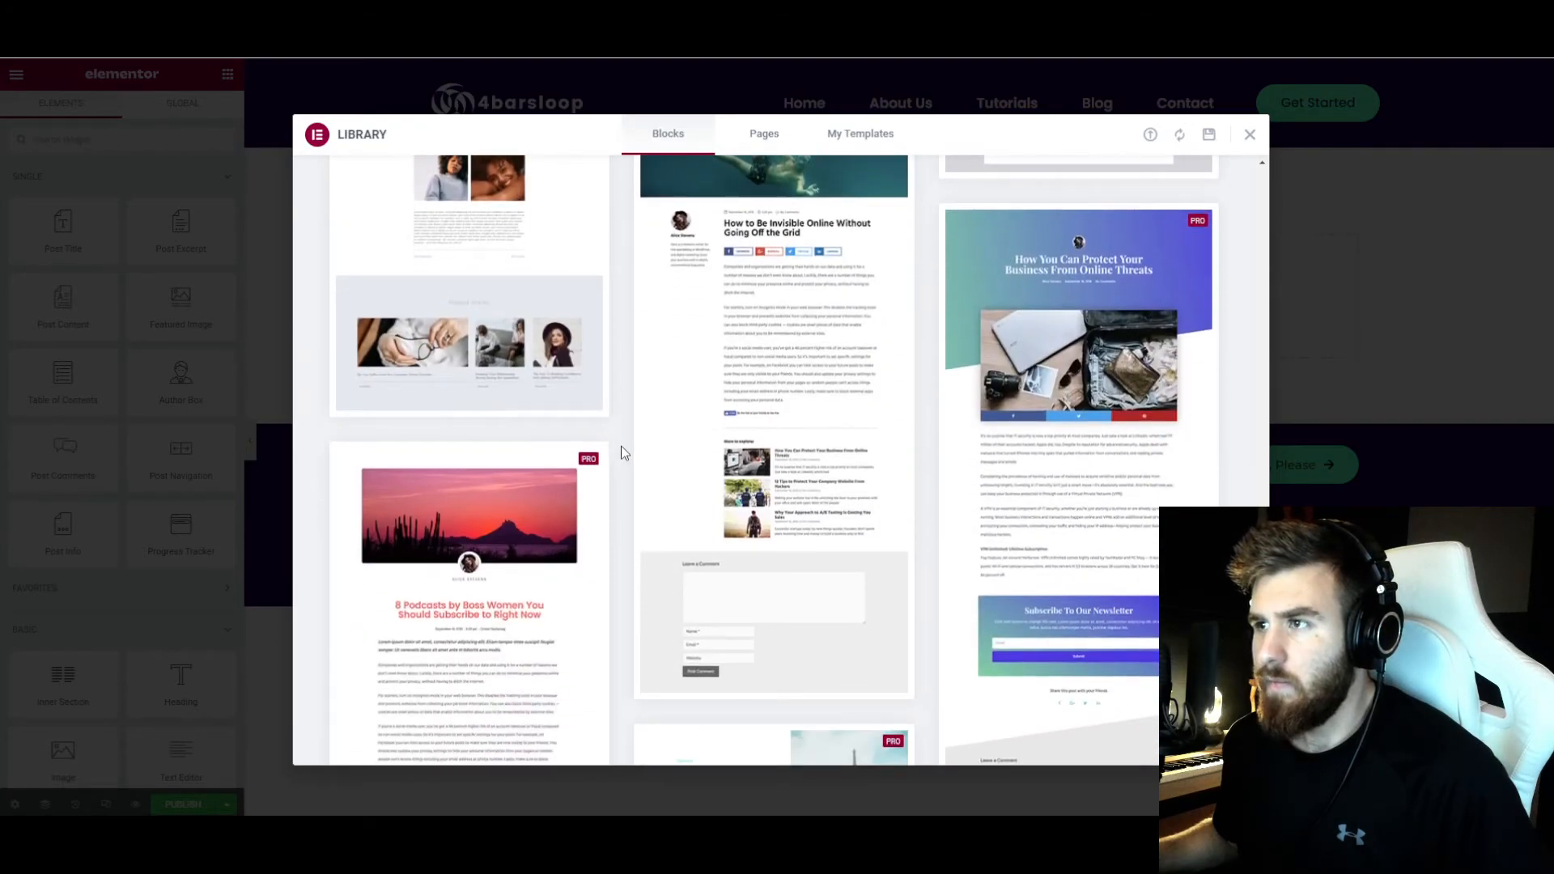
# - Insert the "We Learn From Our Experiences And Mistakes" Single Post block and delete its "Do You Want To Boost Your Business?" section
pyautogui.scroll(15, 620, 474)
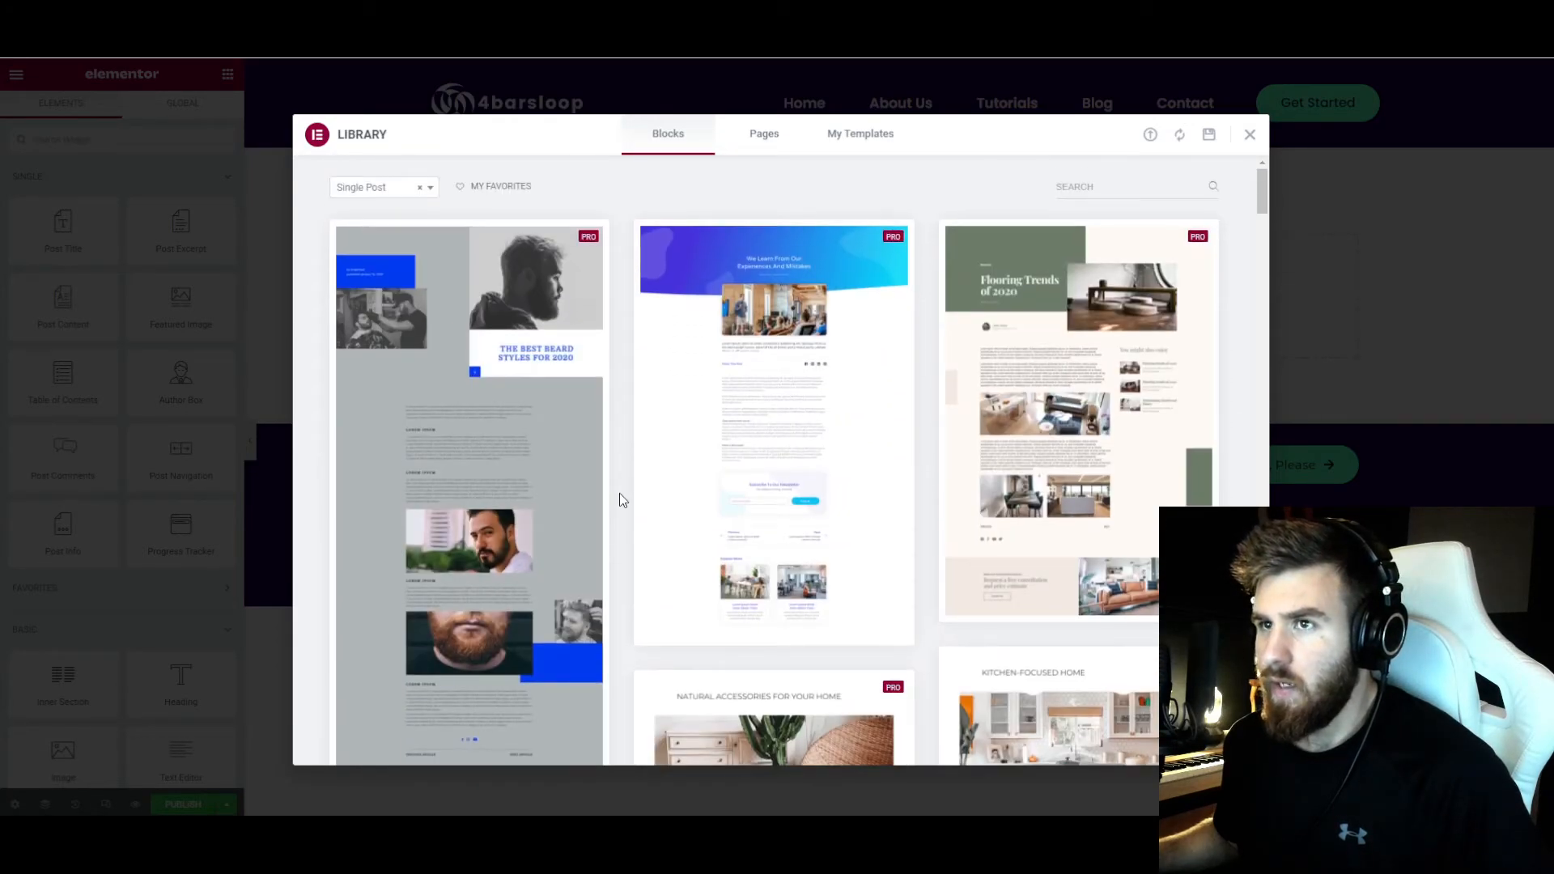
pyautogui.moveTo(720, 431)
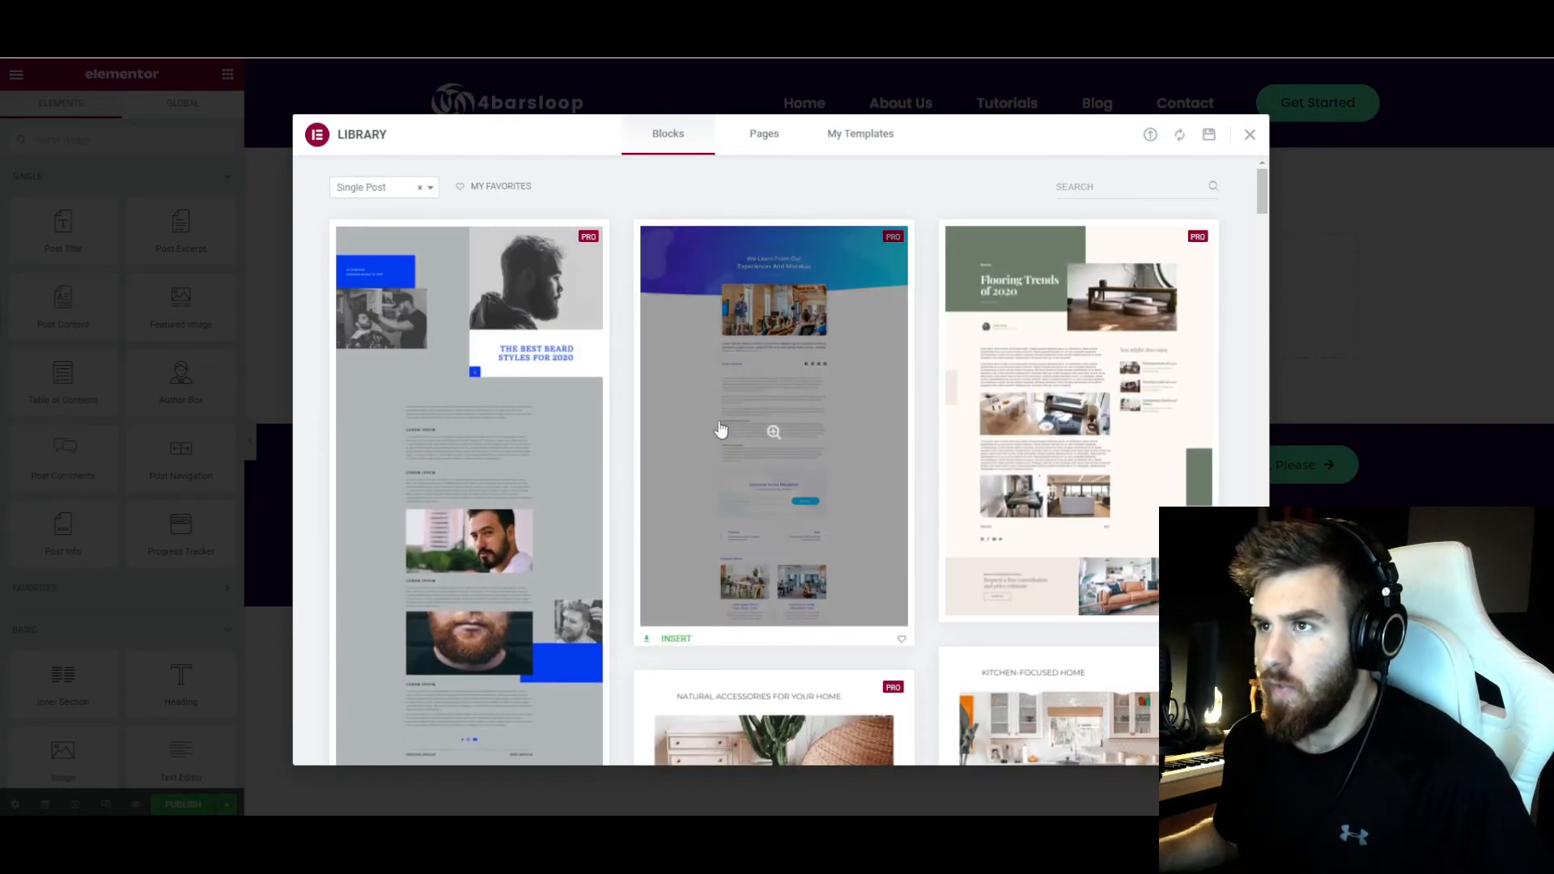
pyautogui.click(663, 634)
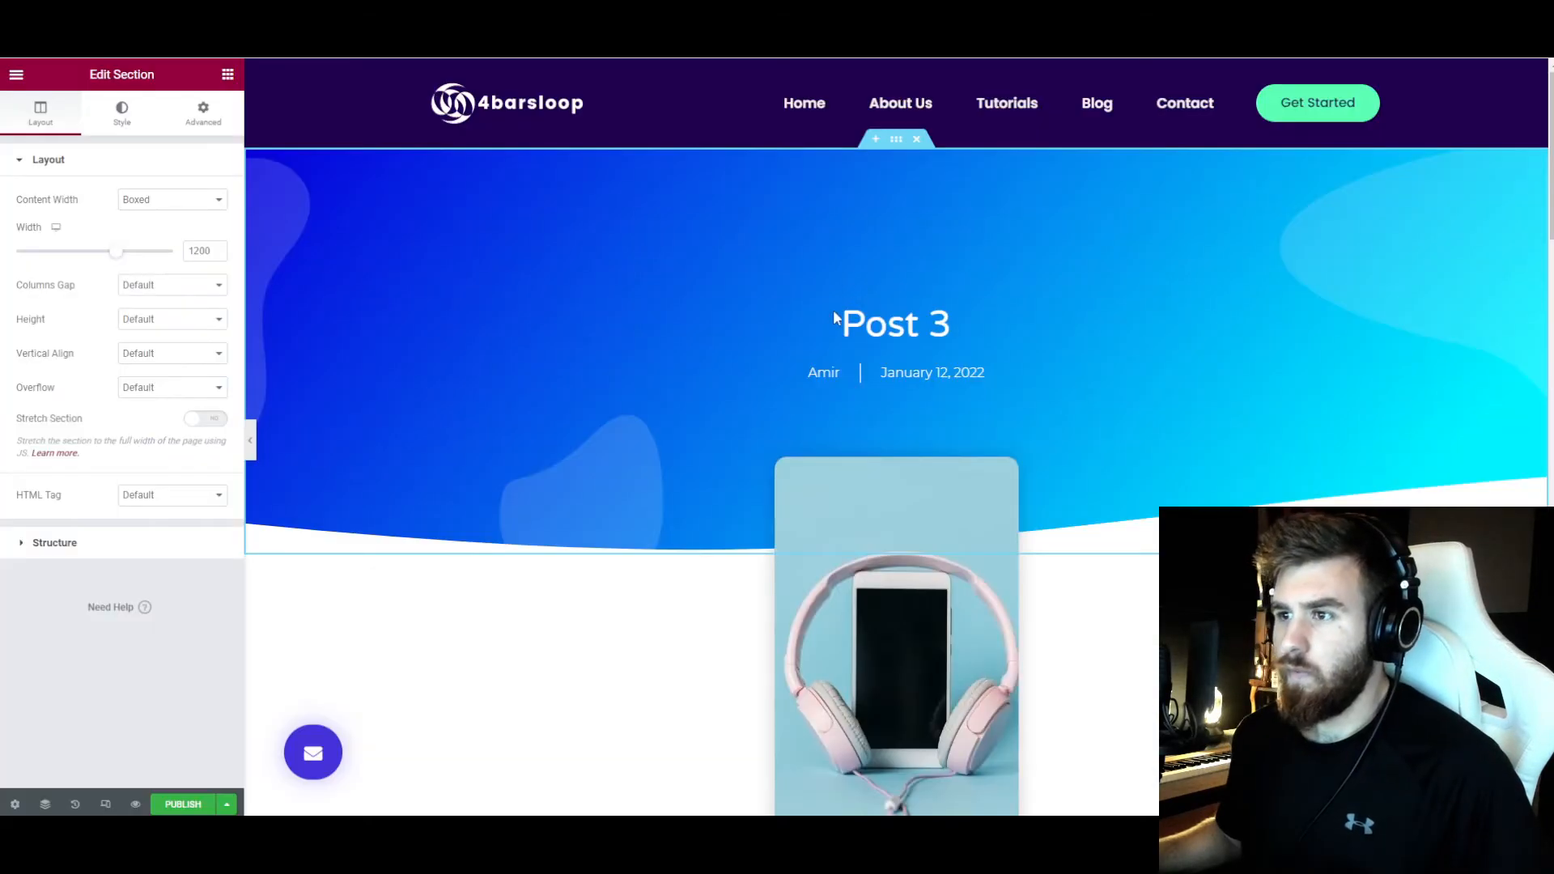
pyautogui.scroll(-10, 725, 485)
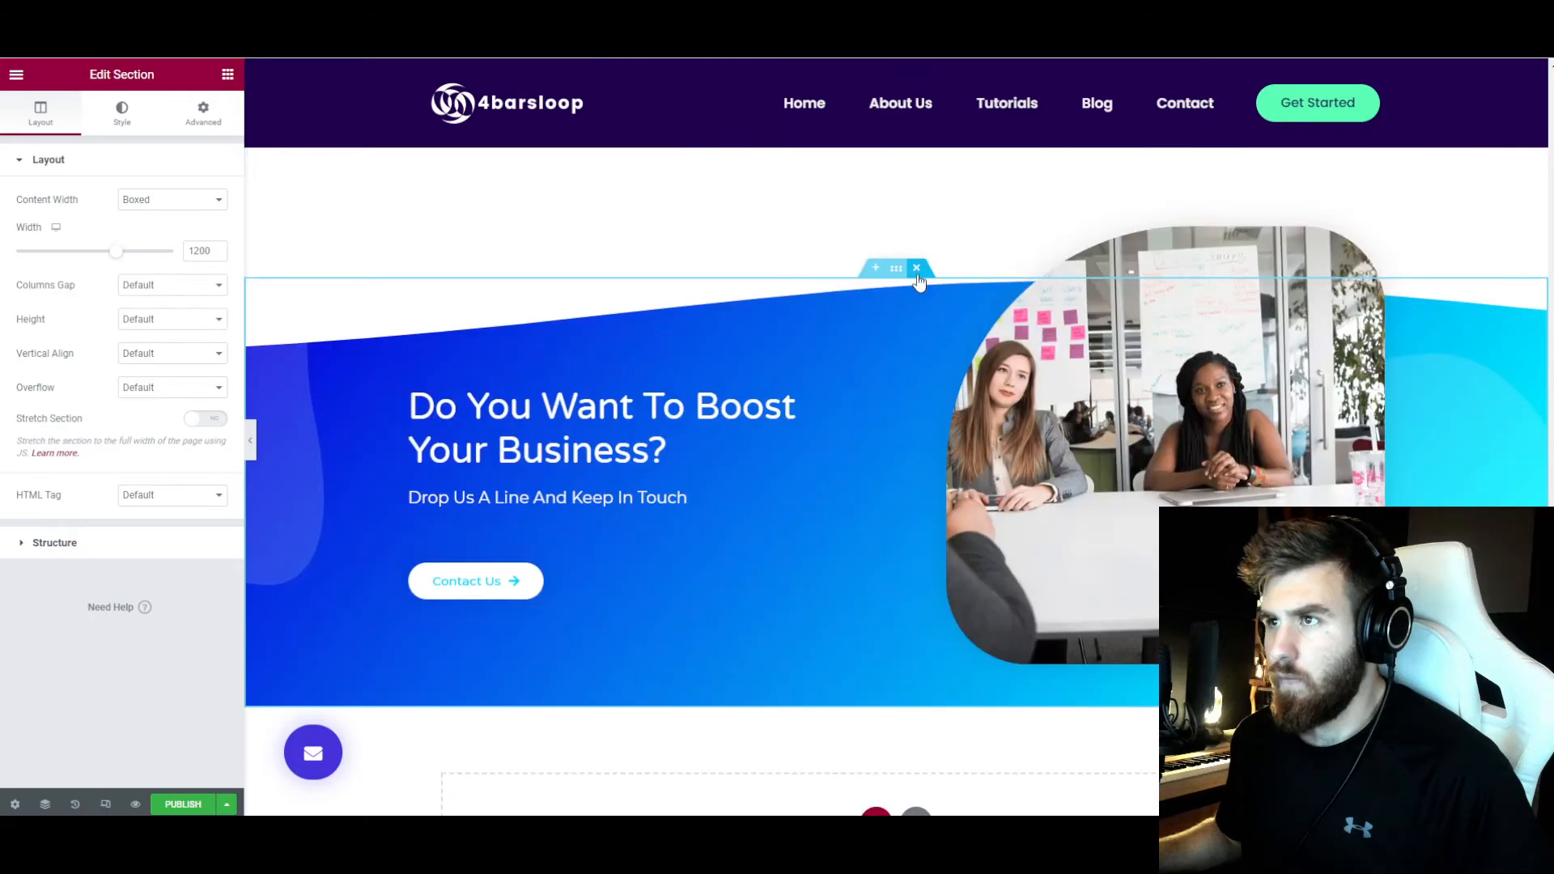
pyautogui.click(917, 270)
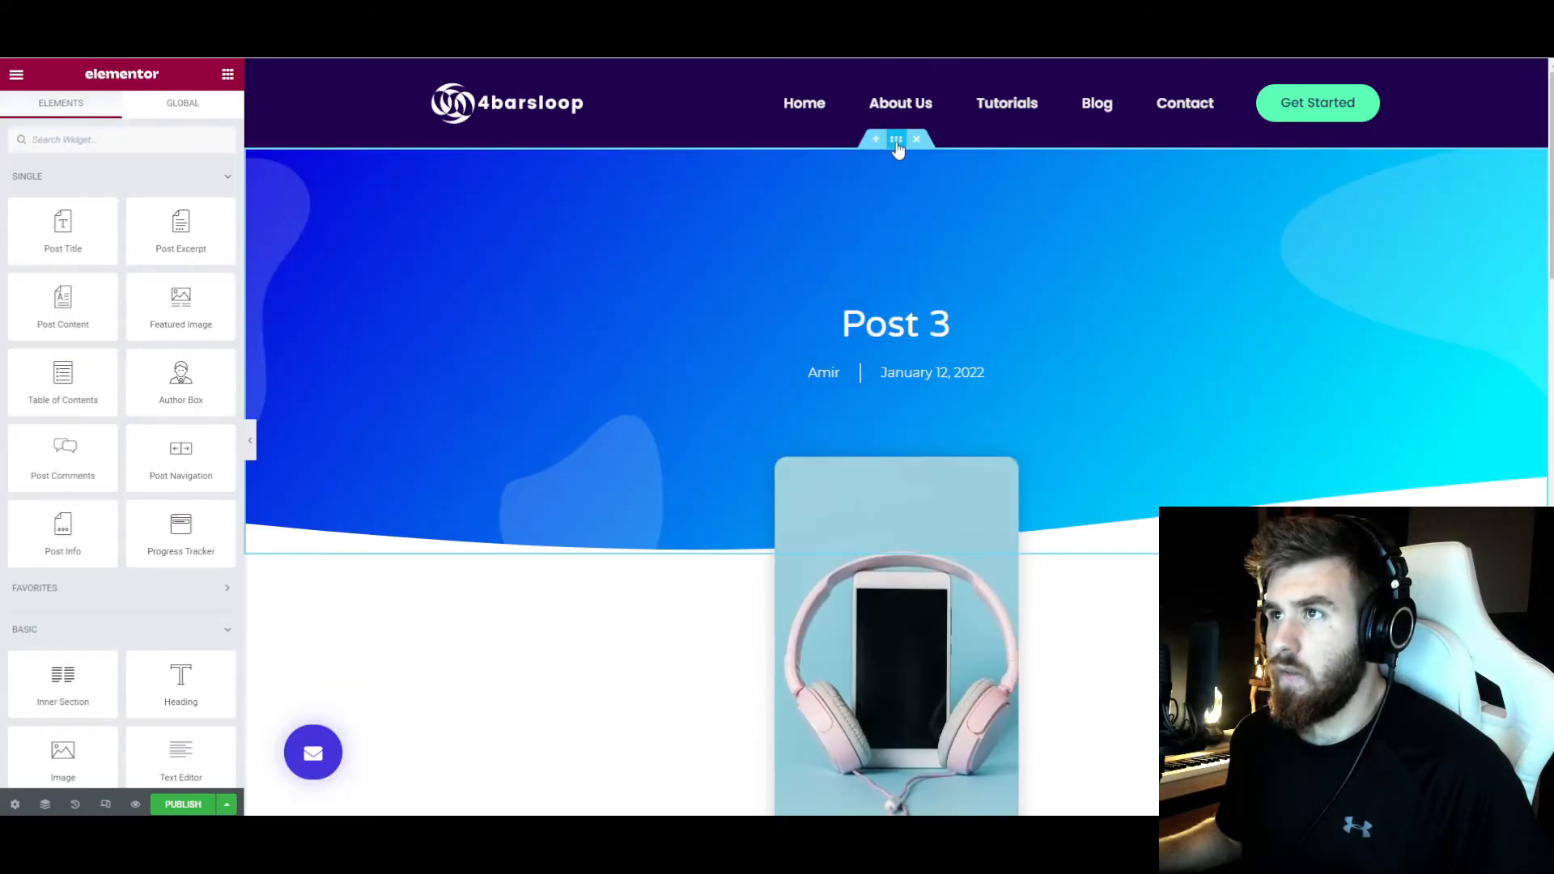
# - Give the hero section a solid background in the global Primary color and delete the author and date info below the post title
pyautogui.click(897, 141)
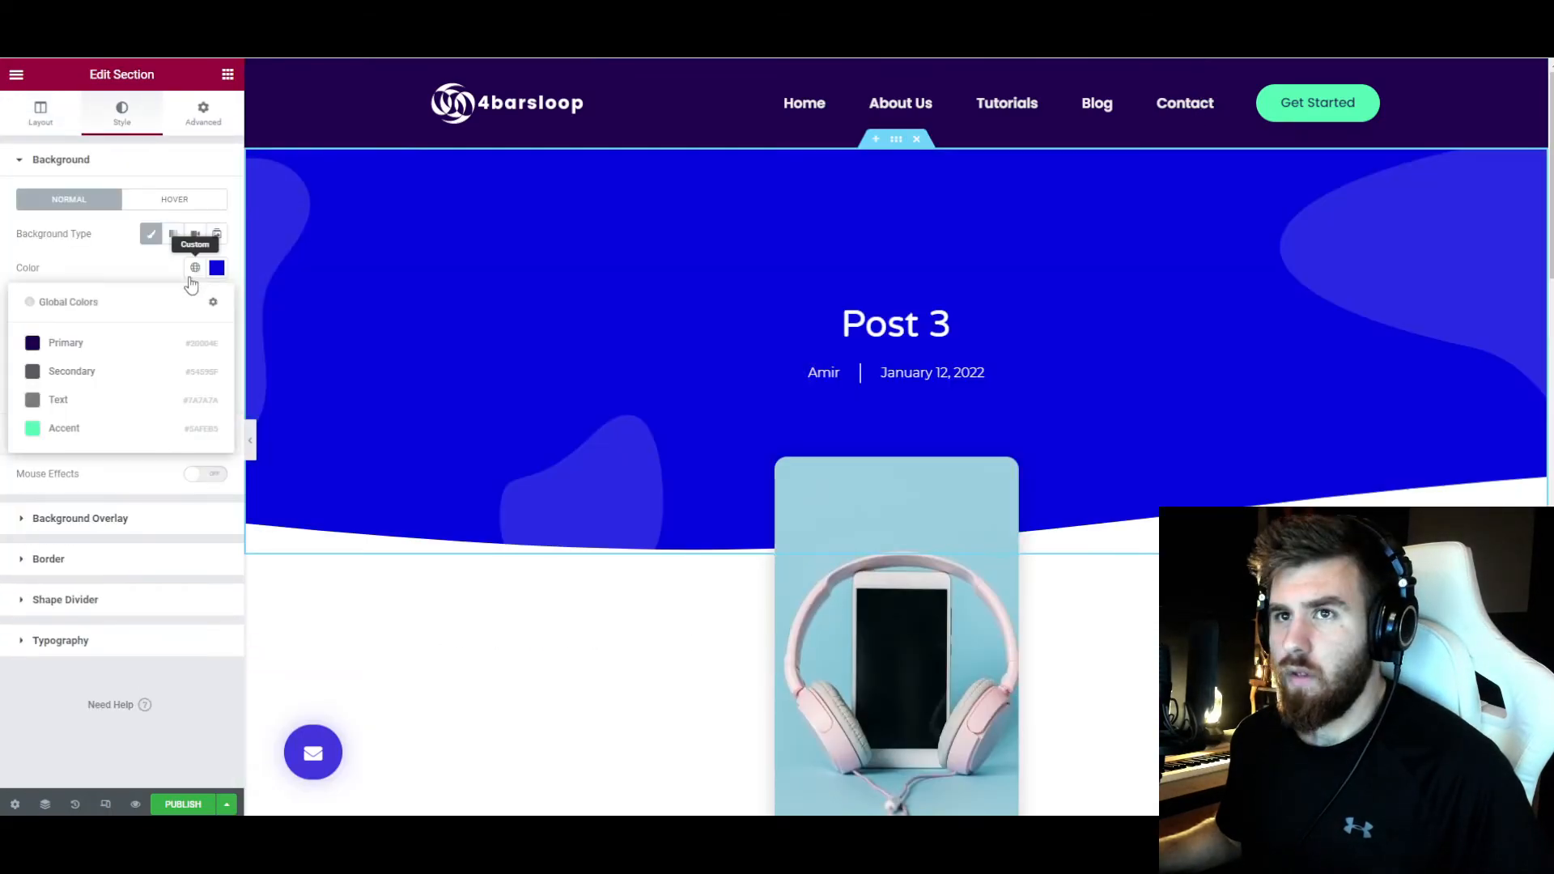
pyautogui.click(350, 340)
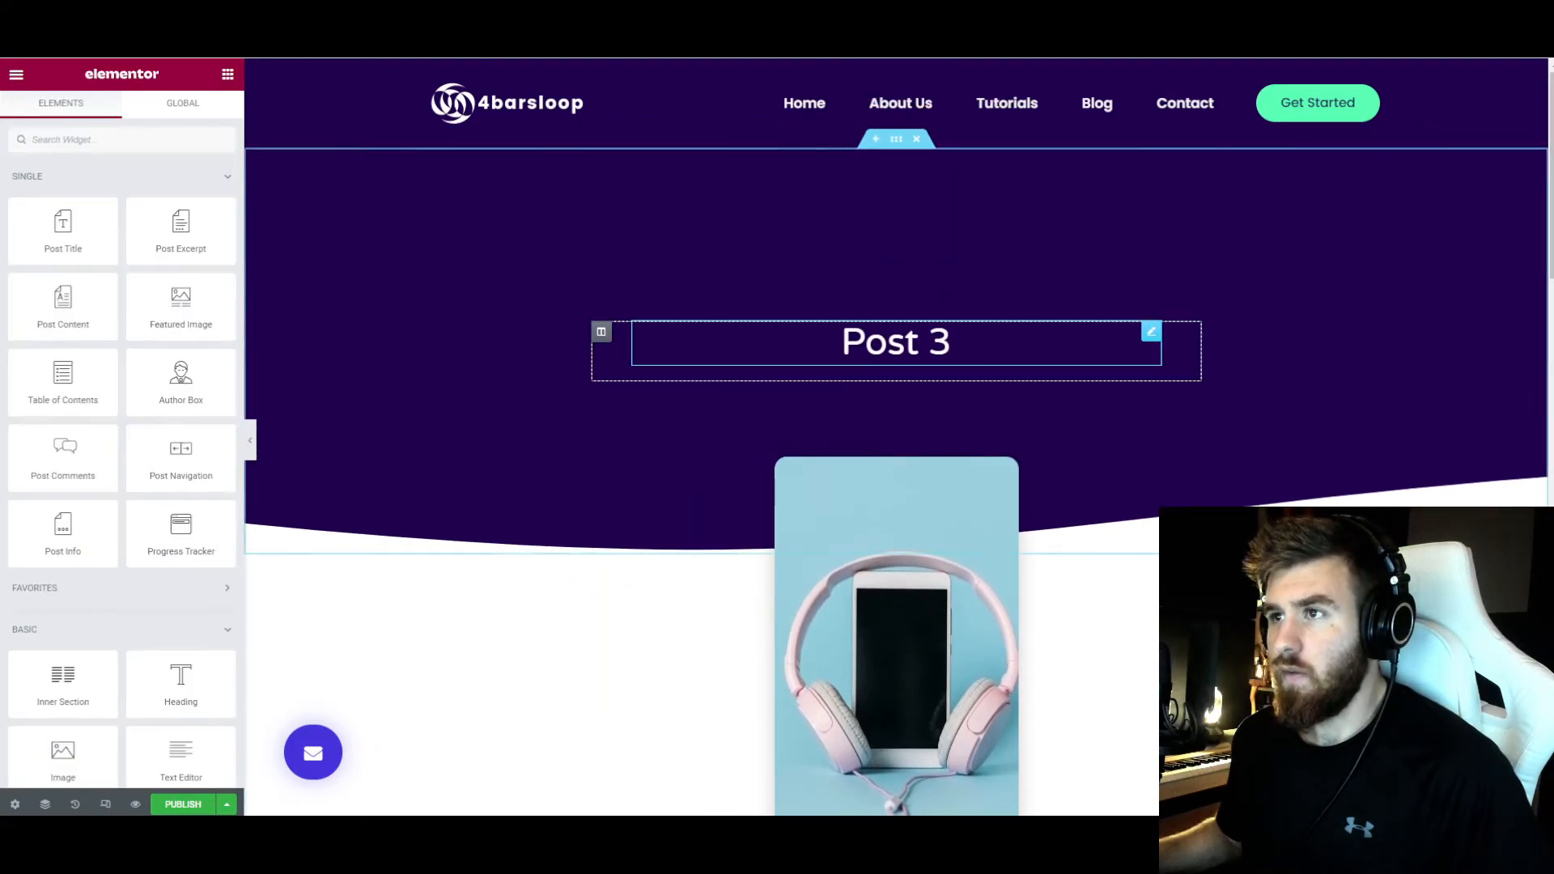
pyautogui.click(896, 342)
# - Change the hero section's bottom shape divider to an inverted Curve
pyautogui.rightClick(637, 239)
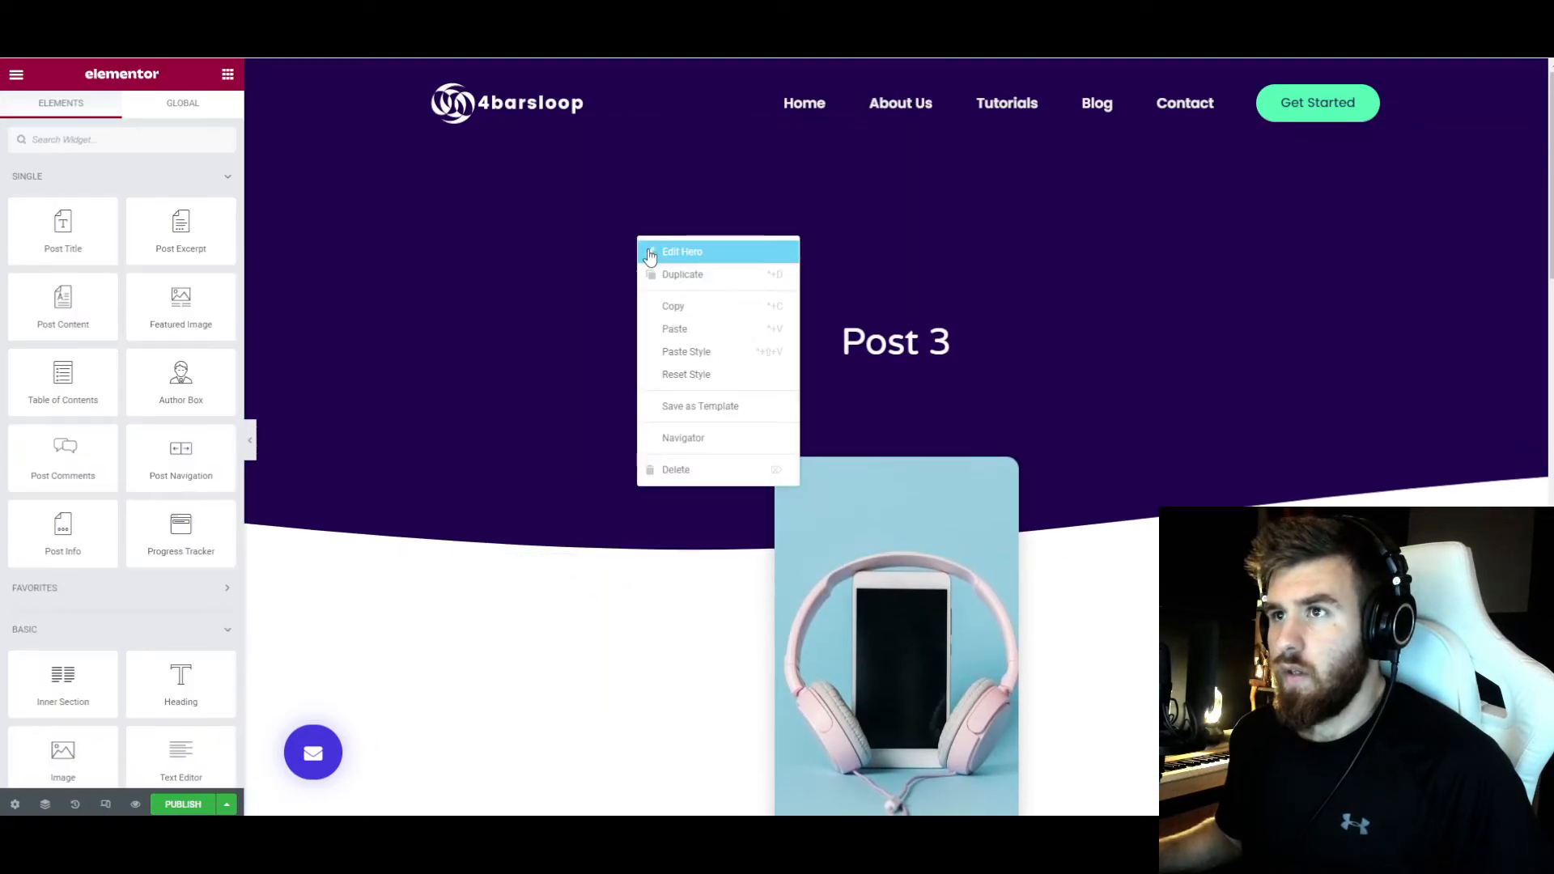
pyautogui.click(648, 254)
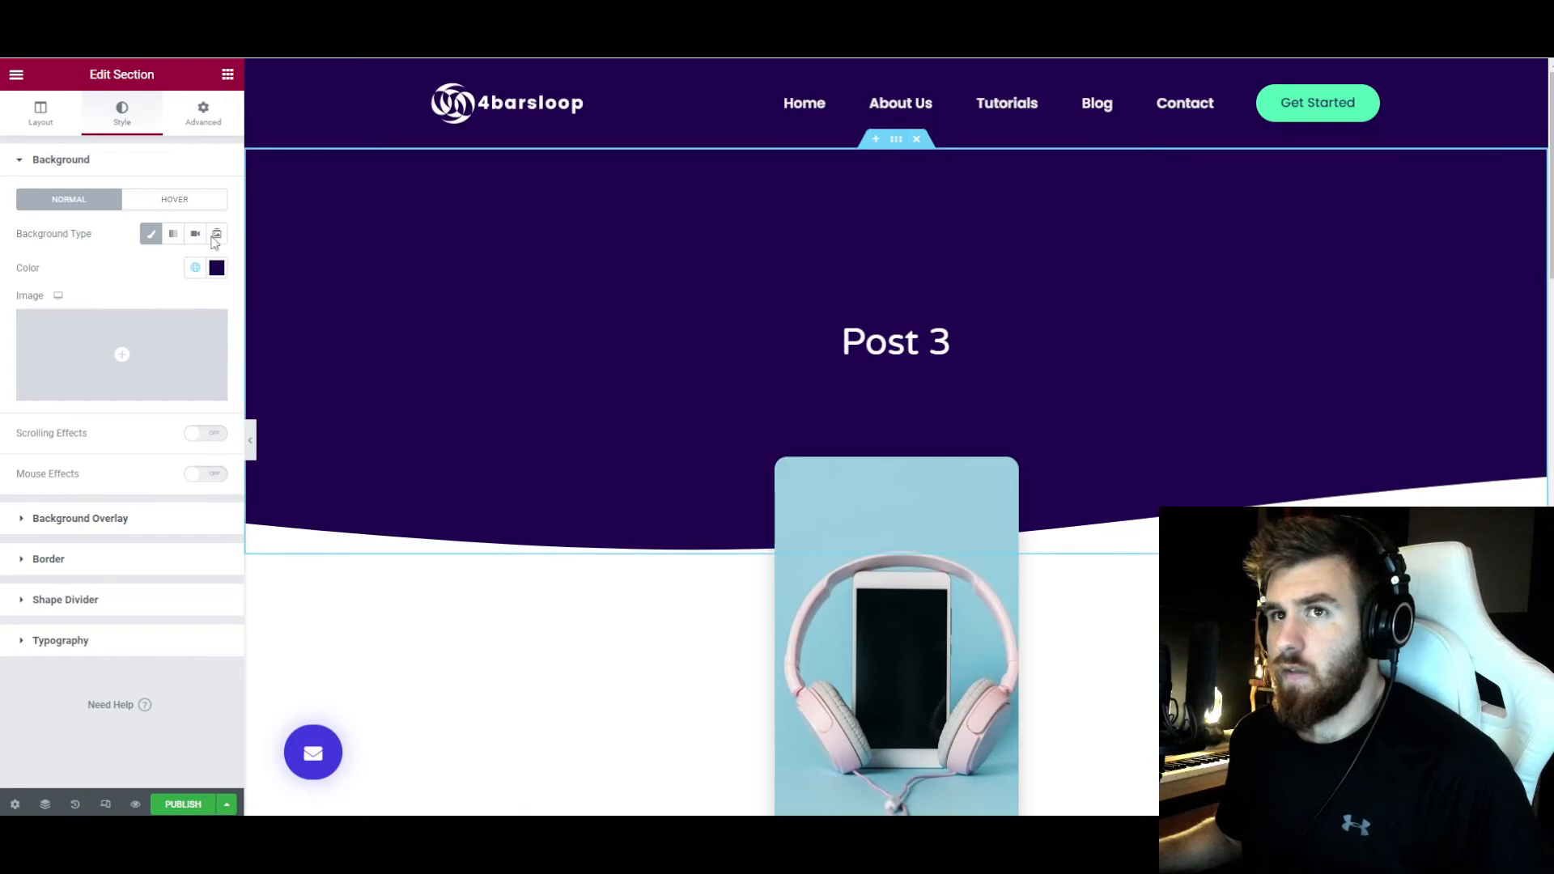
pyautogui.click(64, 599)
pyautogui.click(174, 321)
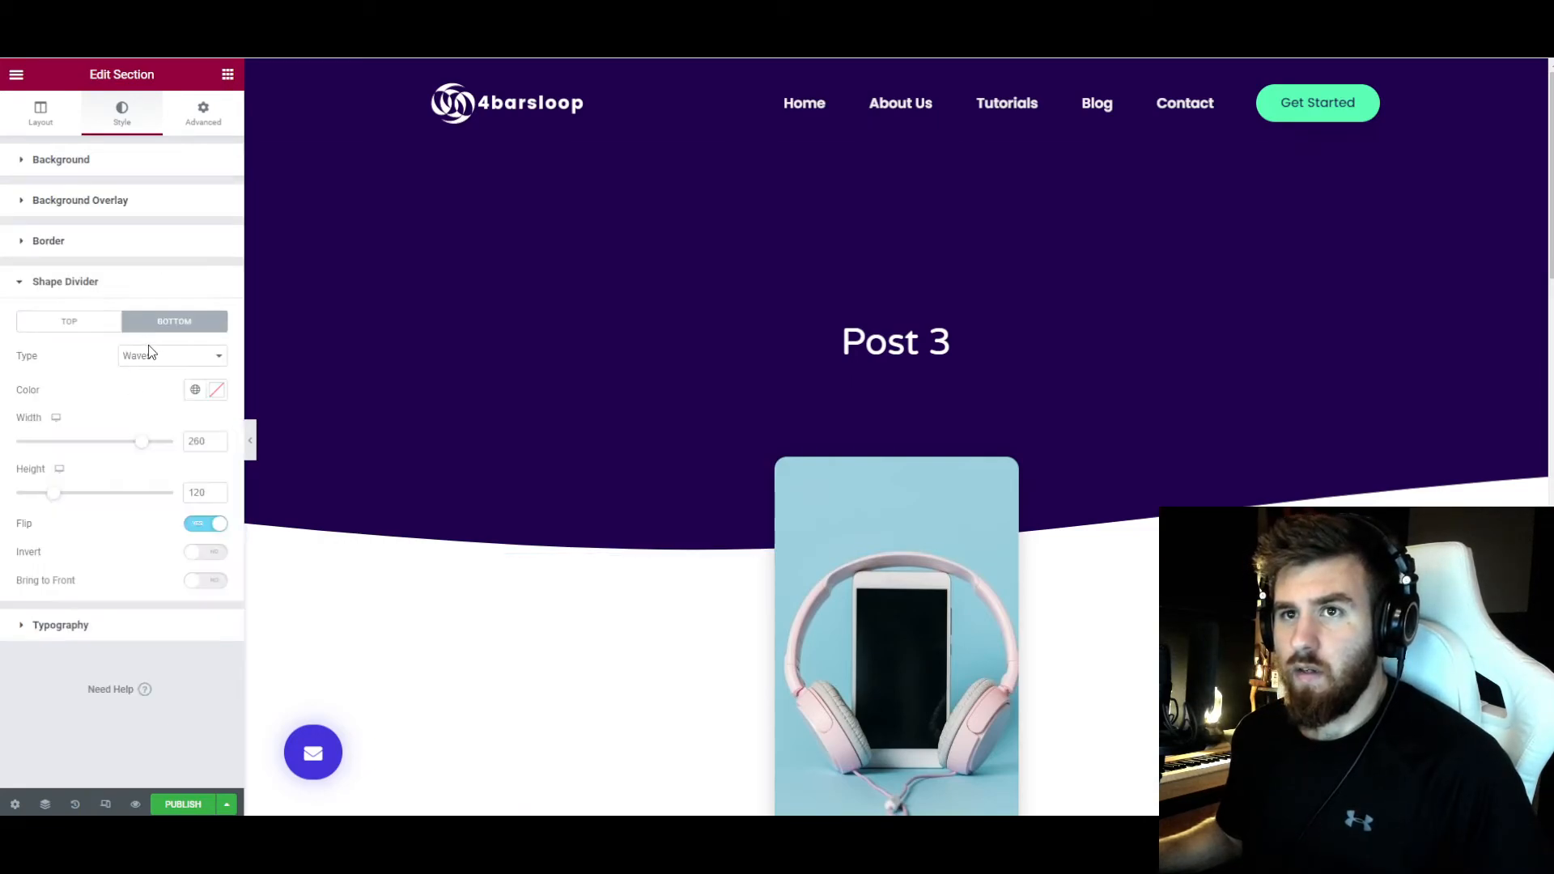
pyautogui.click(154, 355)
pyautogui.click(152, 511)
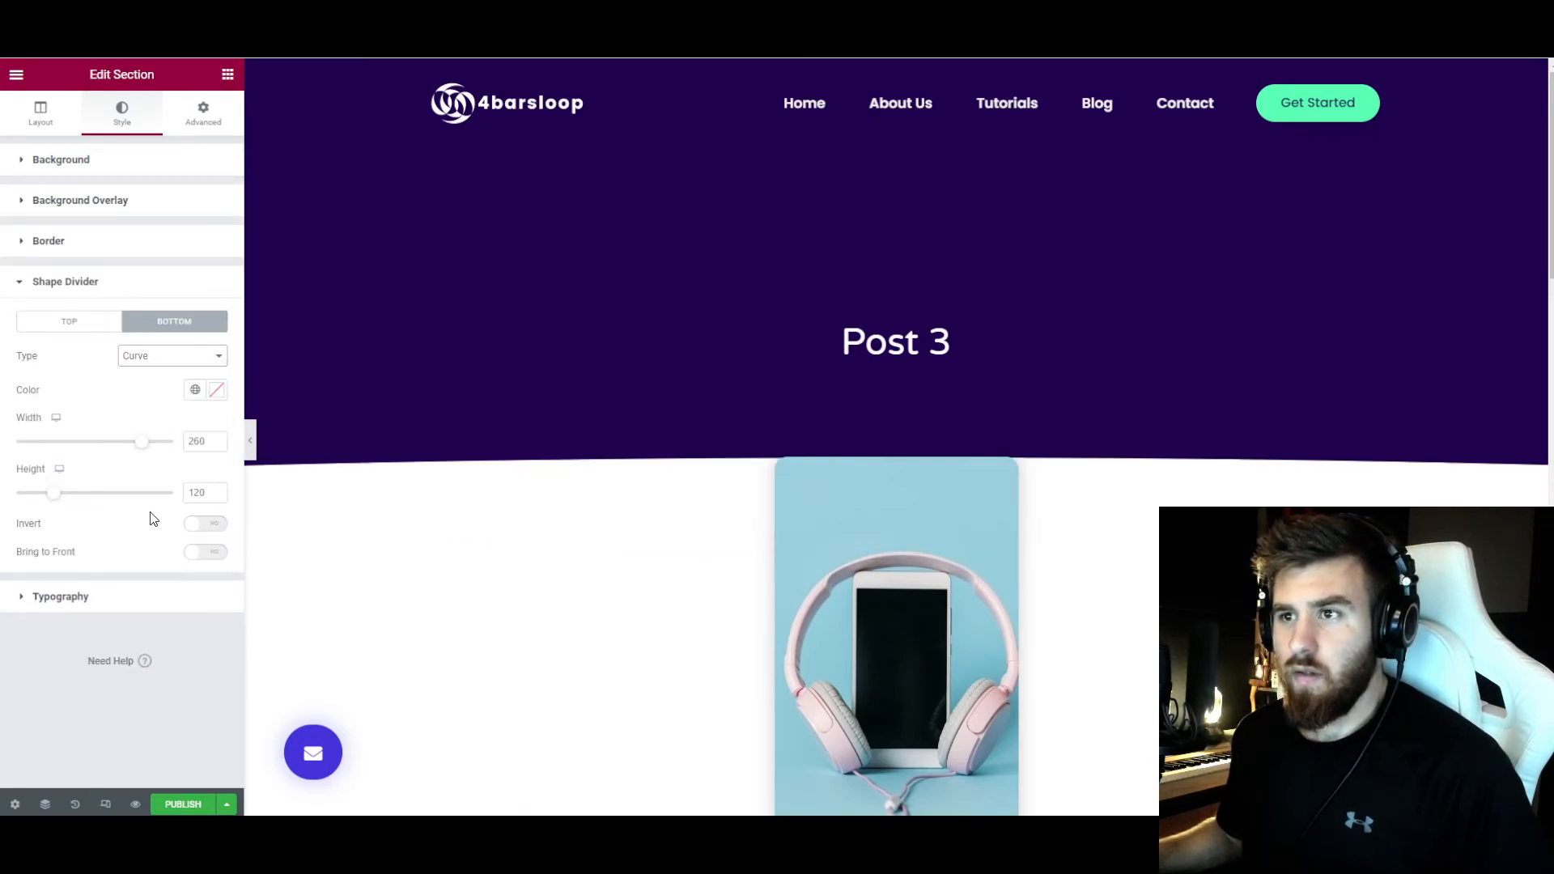
pyautogui.click(196, 524)
# - Set the hero's bottom curve divider to a width of 100 and a height of 60
pyautogui.moveTo(149, 444); pyautogui.dragTo(16, 492)
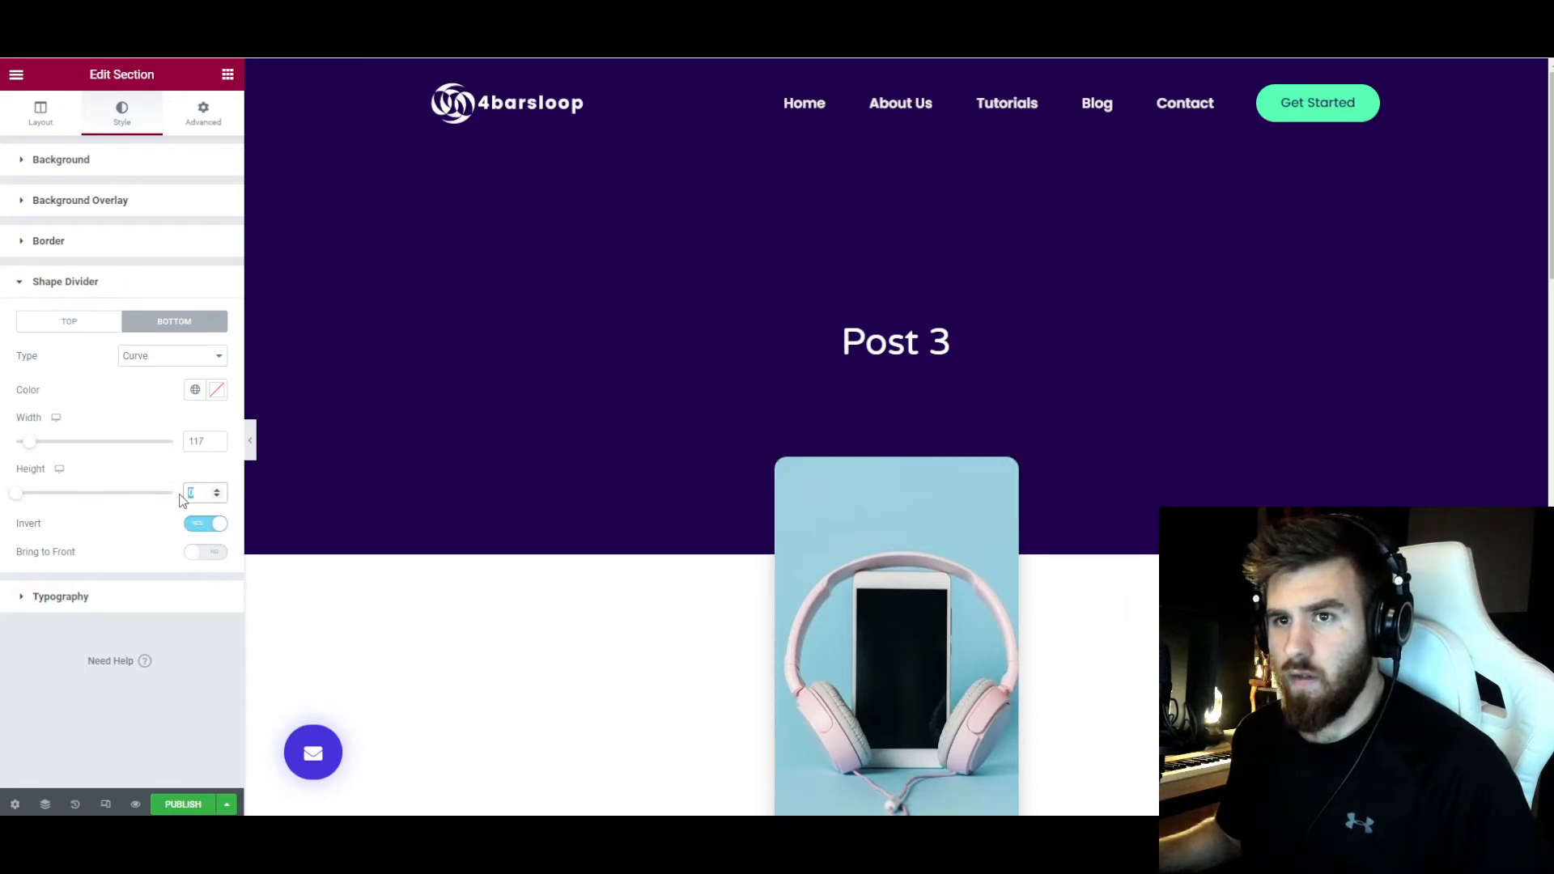
pyautogui.write('60')
pyautogui.moveTo(30, 442); pyautogui.dragTo(14, 443)
pyautogui.scroll(-3, 856, 441)
pyautogui.scroll(1, 857, 431)
pyautogui.scroll(1, 859, 437)
pyautogui.scroll(2, 867, 452)
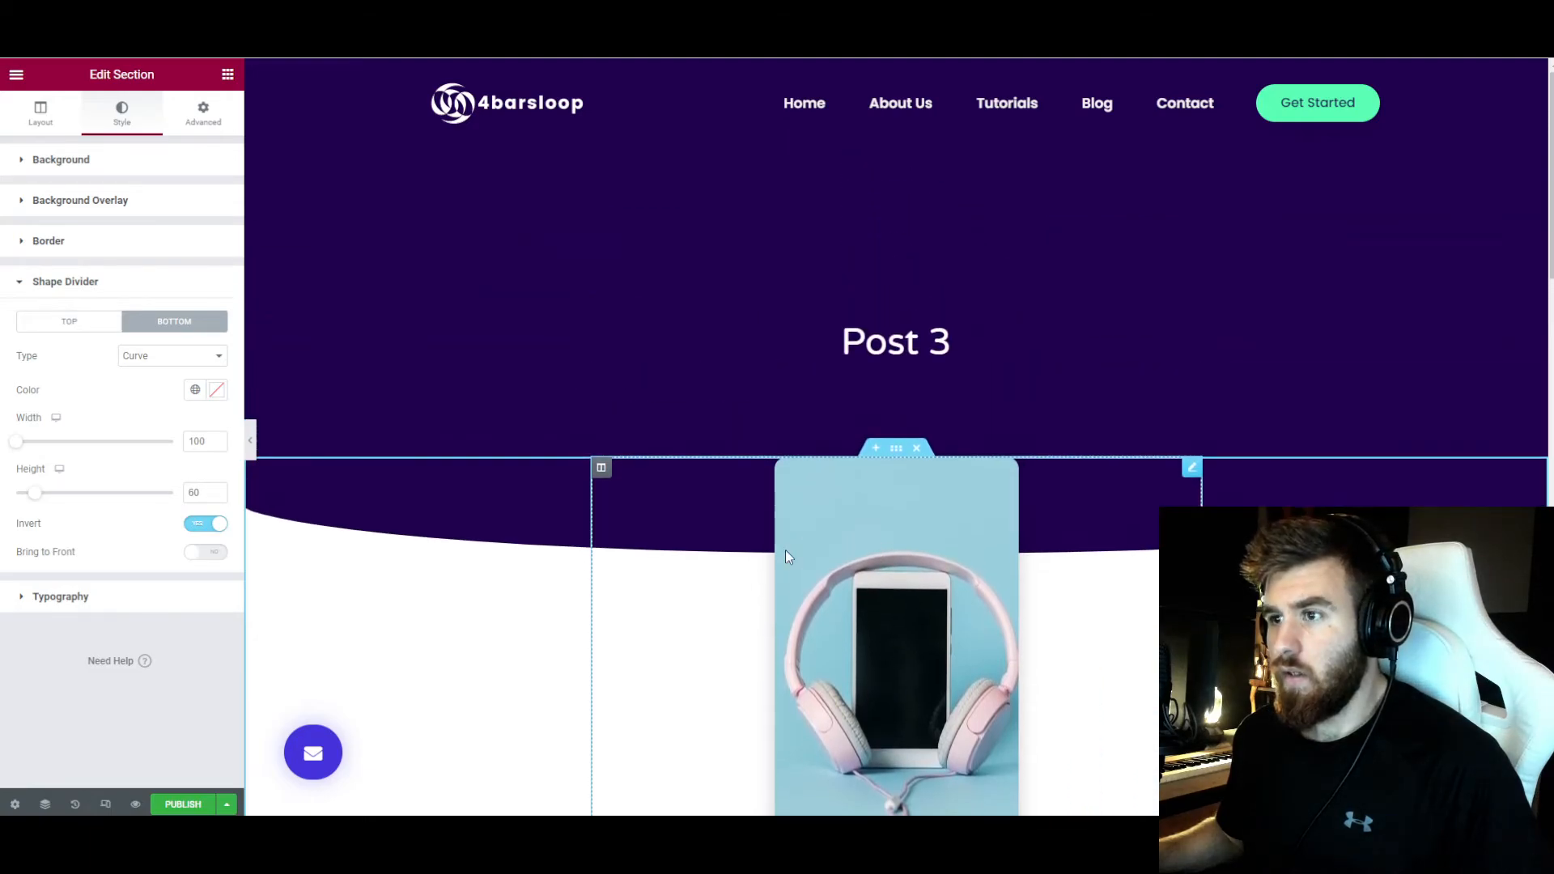
# - Delete the featured image overlapping the hero section
pyautogui.scroll(-5, 866, 520)
pyautogui.scroll(1, 939, 498)
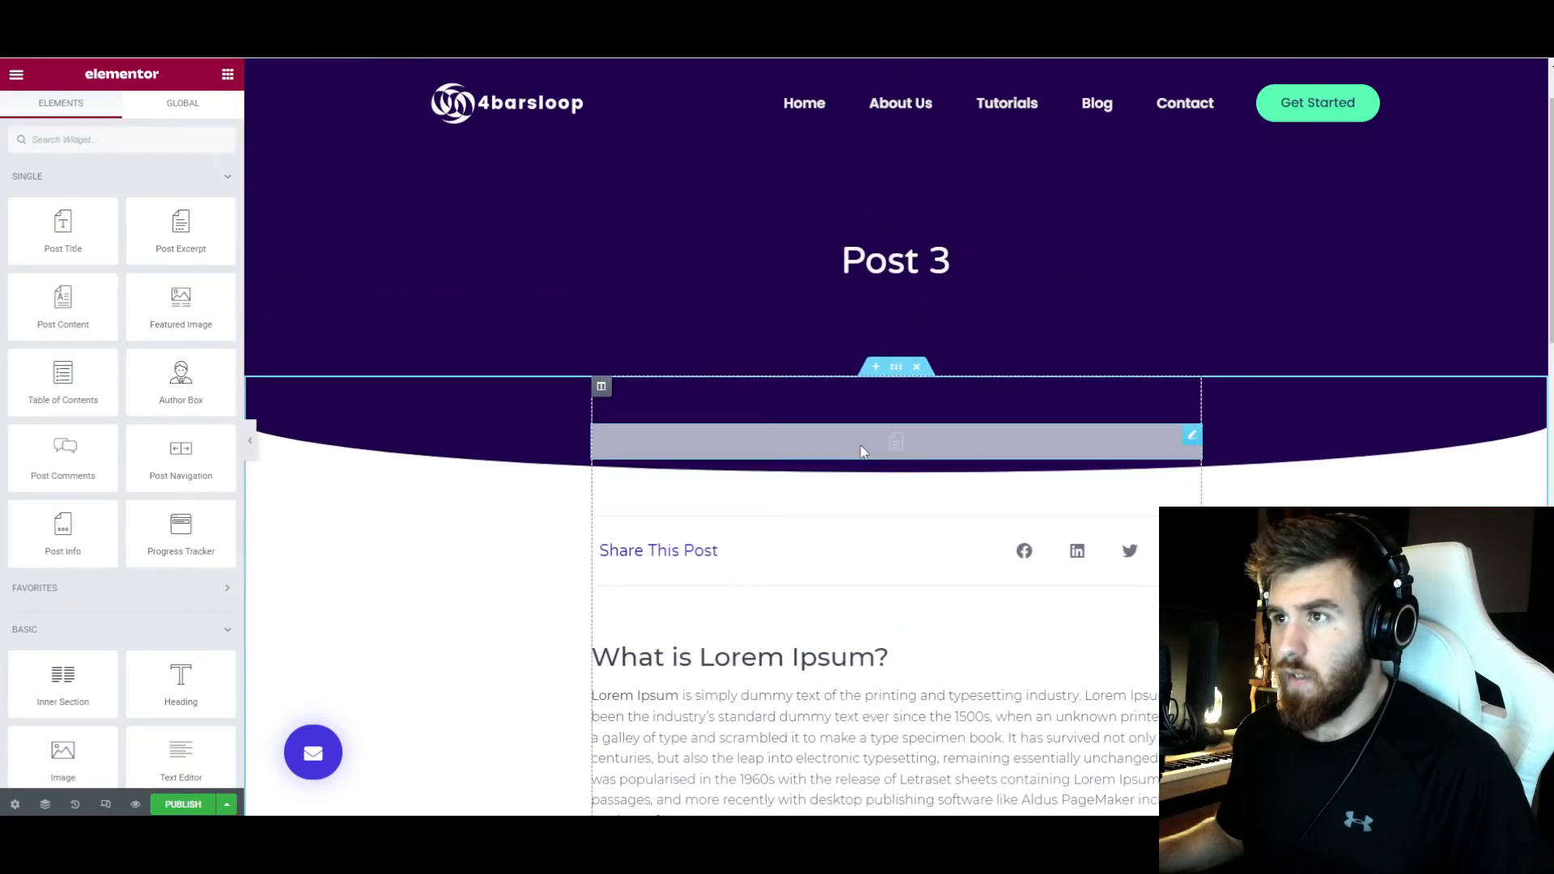
pyautogui.scroll(-1, 860, 495)
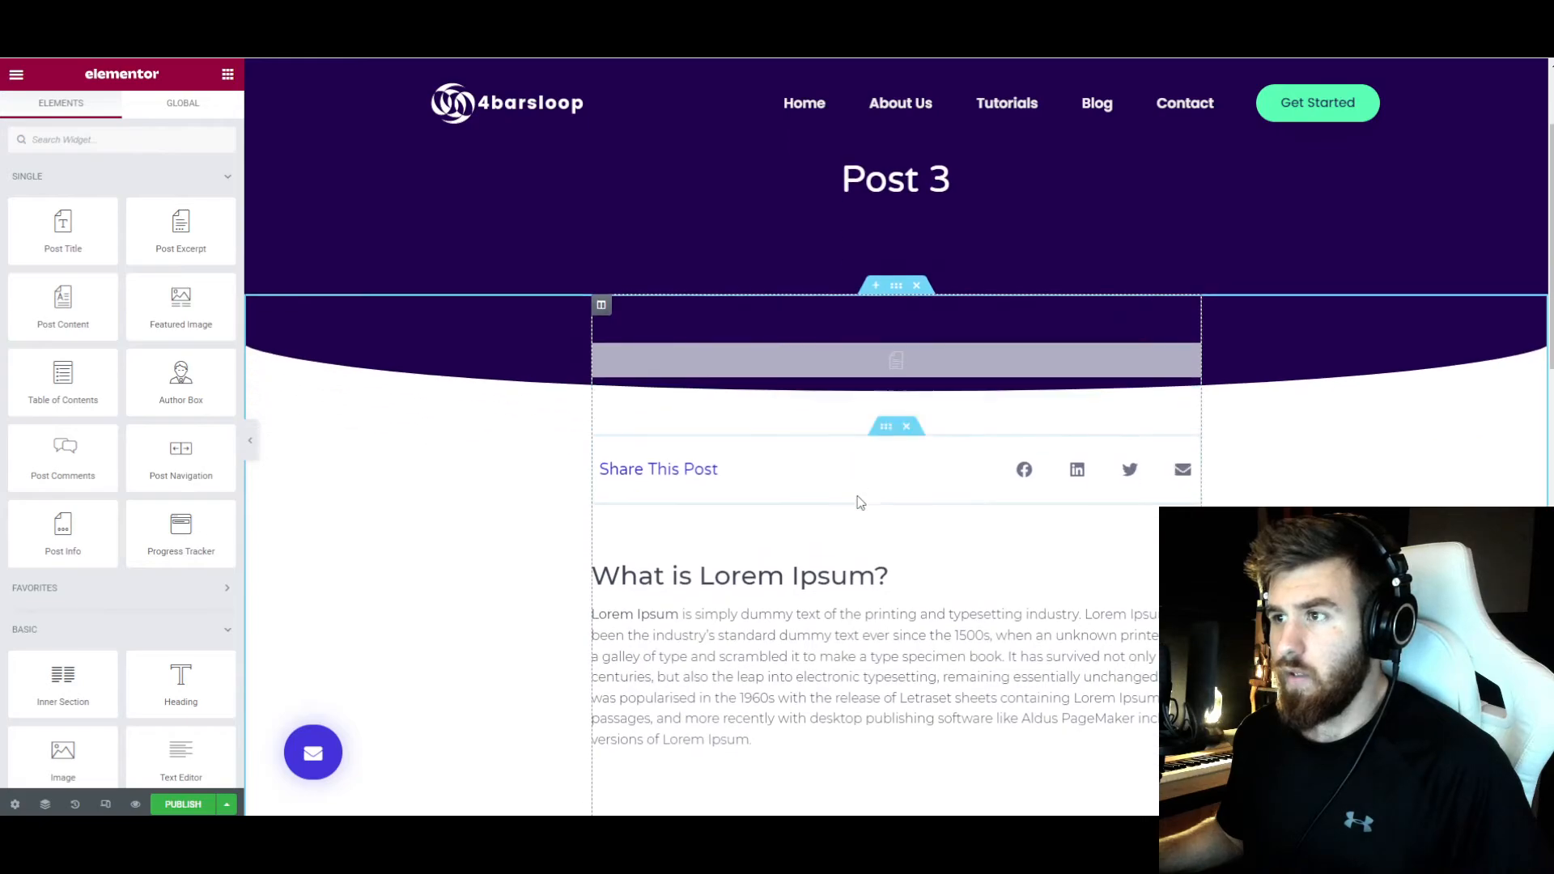
# - Style the "Share This Post" heading with the global Primary text color, the Default font family and a bolder weight
pyautogui.click(877, 466)
pyautogui.click(195, 199)
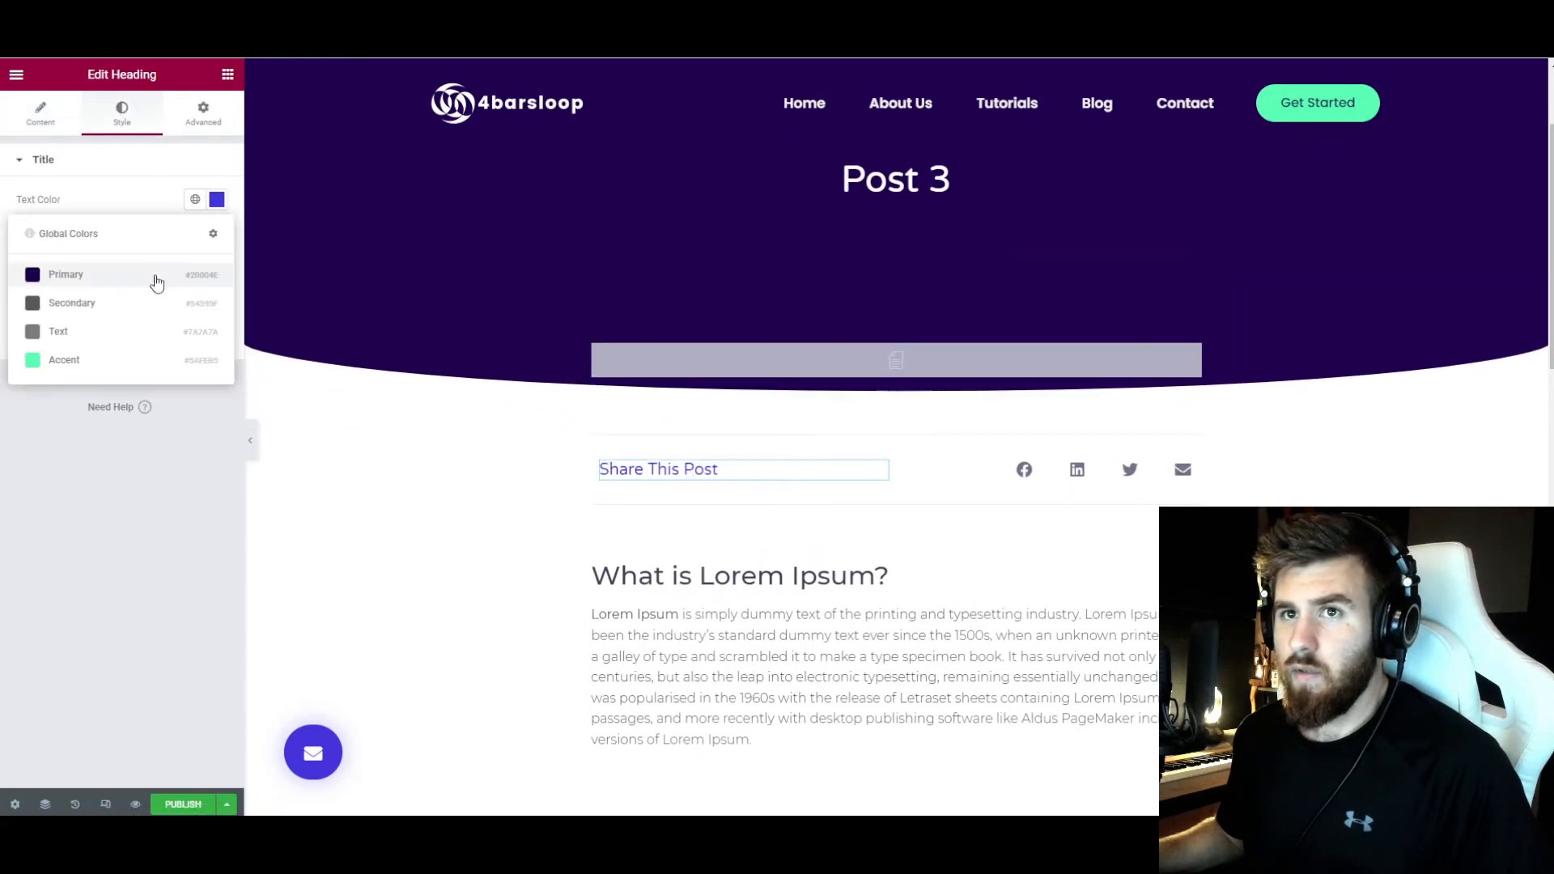
pyautogui.click(156, 272)
pyautogui.click(217, 233)
pyautogui.click(168, 309)
pyautogui.click(145, 236)
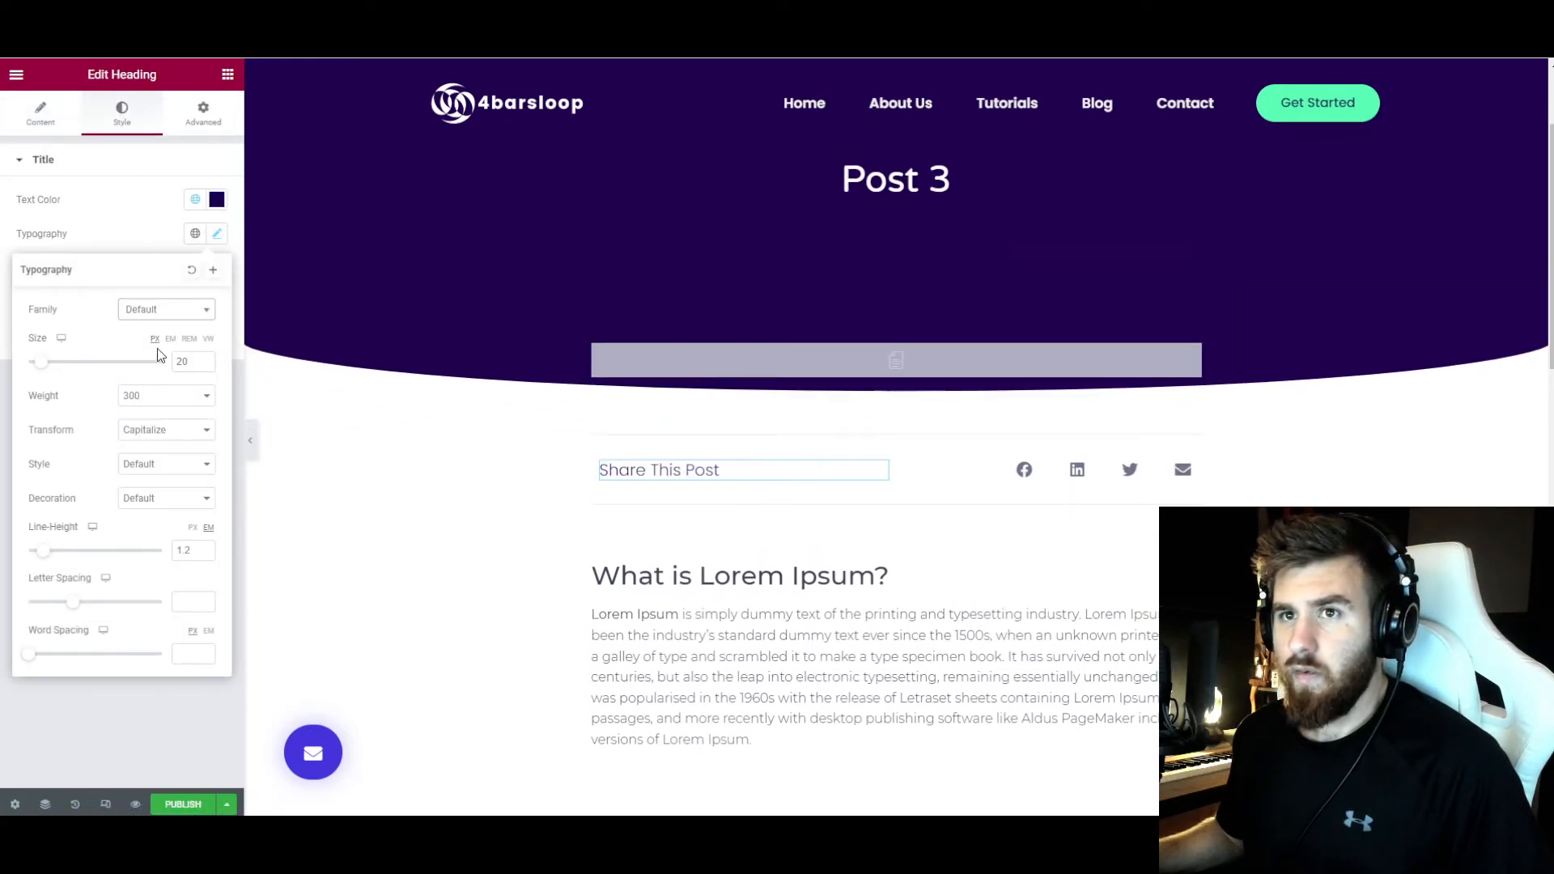
pyautogui.click(159, 395)
pyautogui.click(152, 478)
pyautogui.click(149, 248)
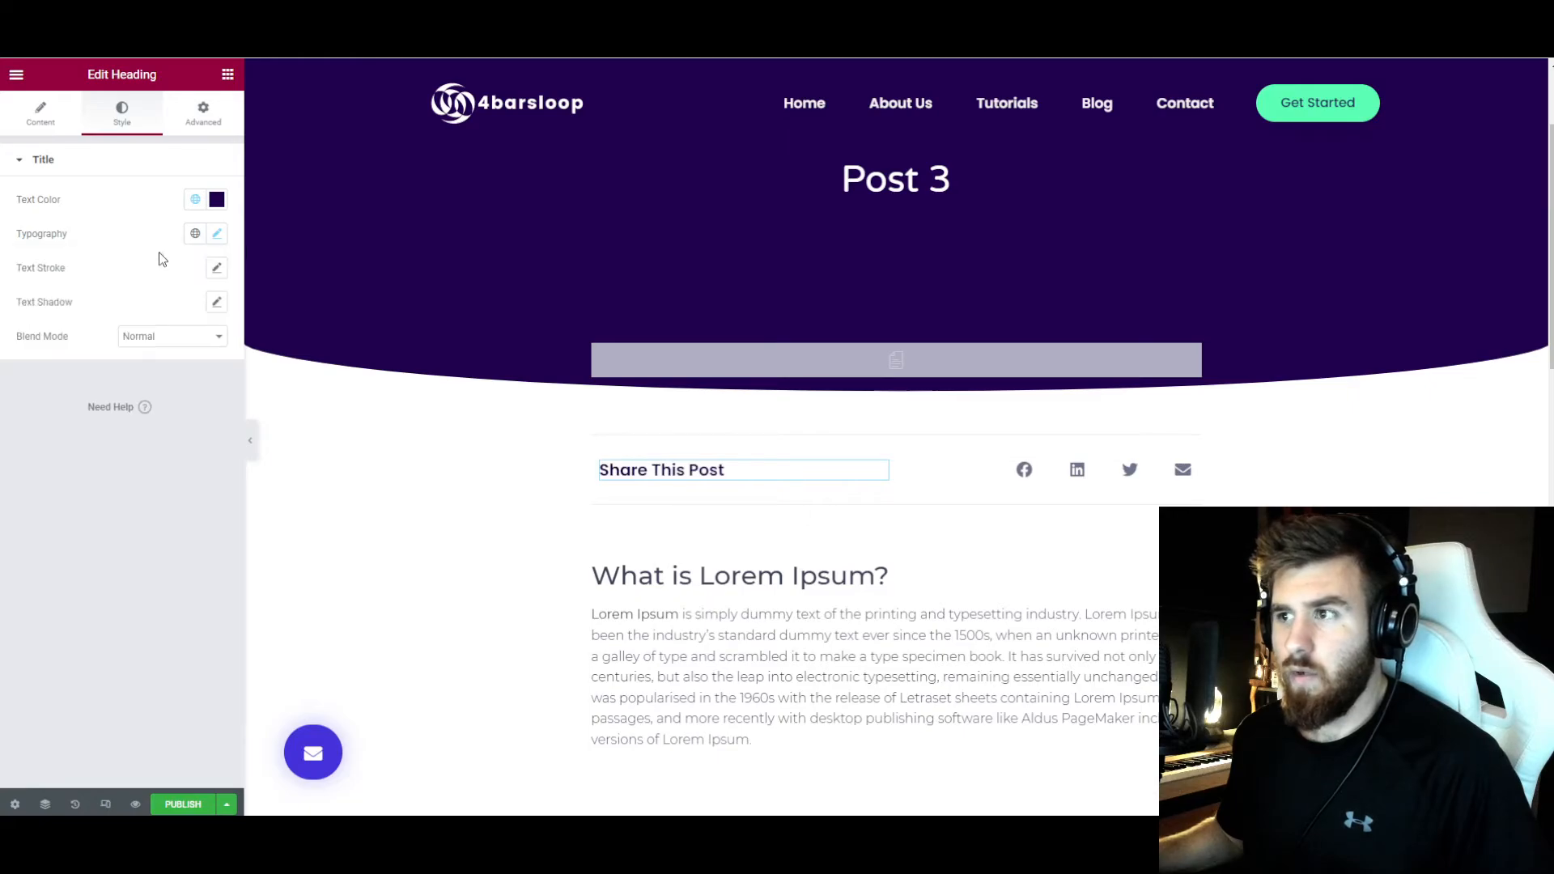
# - Examine the content and style settings of the share buttons beside the "Share This Post" heading
pyautogui.click(1184, 475)
pyautogui.click(122, 114)
pyautogui.click(41, 114)
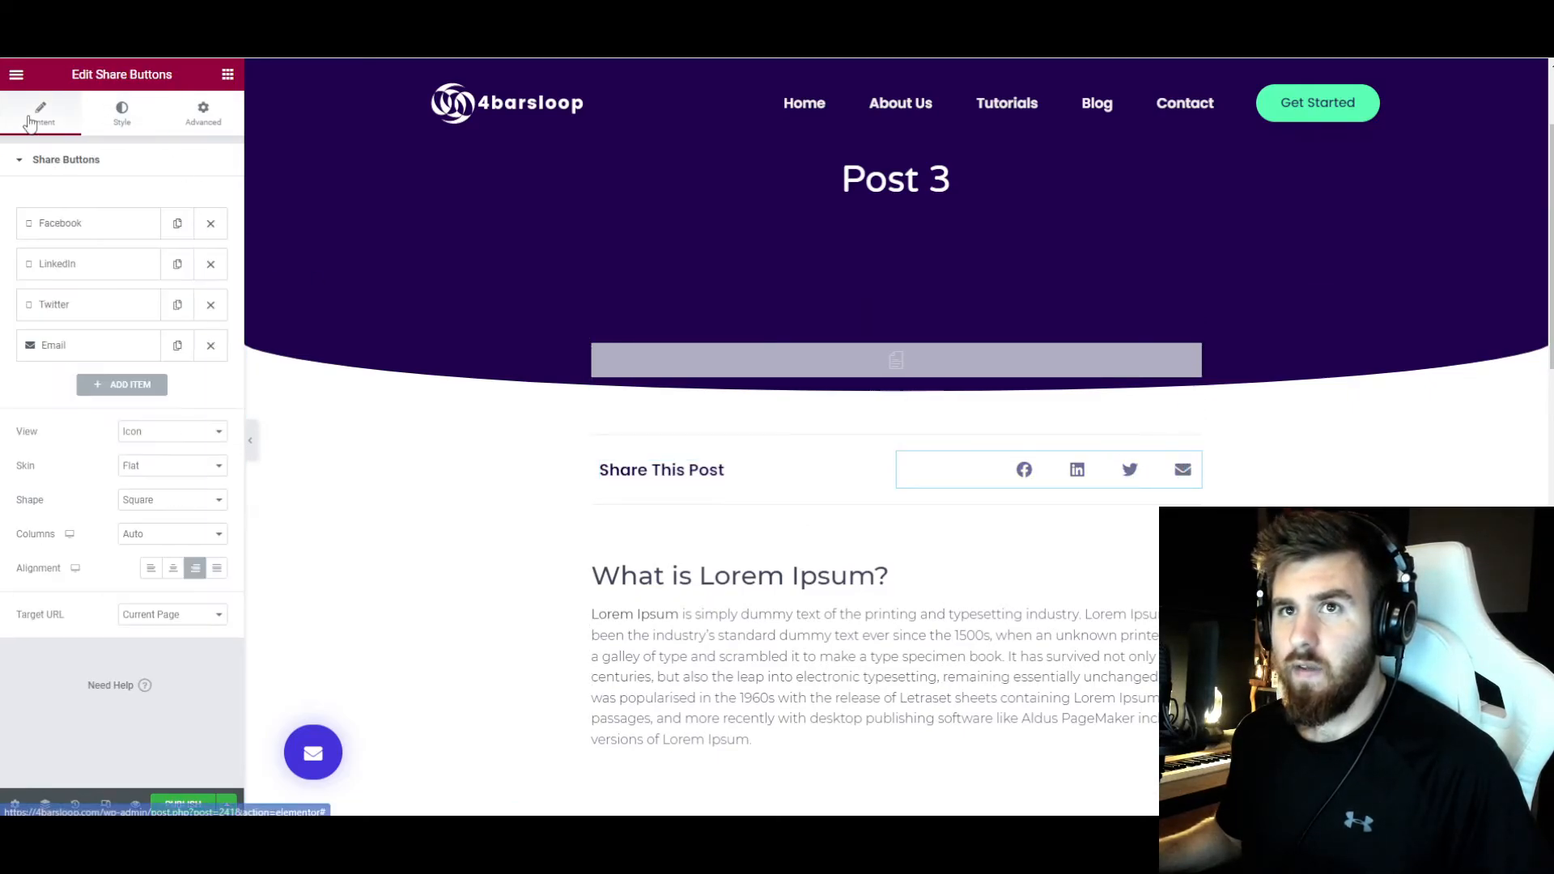
pyautogui.click(60, 164)
pyautogui.click(113, 120)
# - Style the post excerpt in the hero with the global Primary text color and the Default font family
pyautogui.scroll(2, 455, 419)
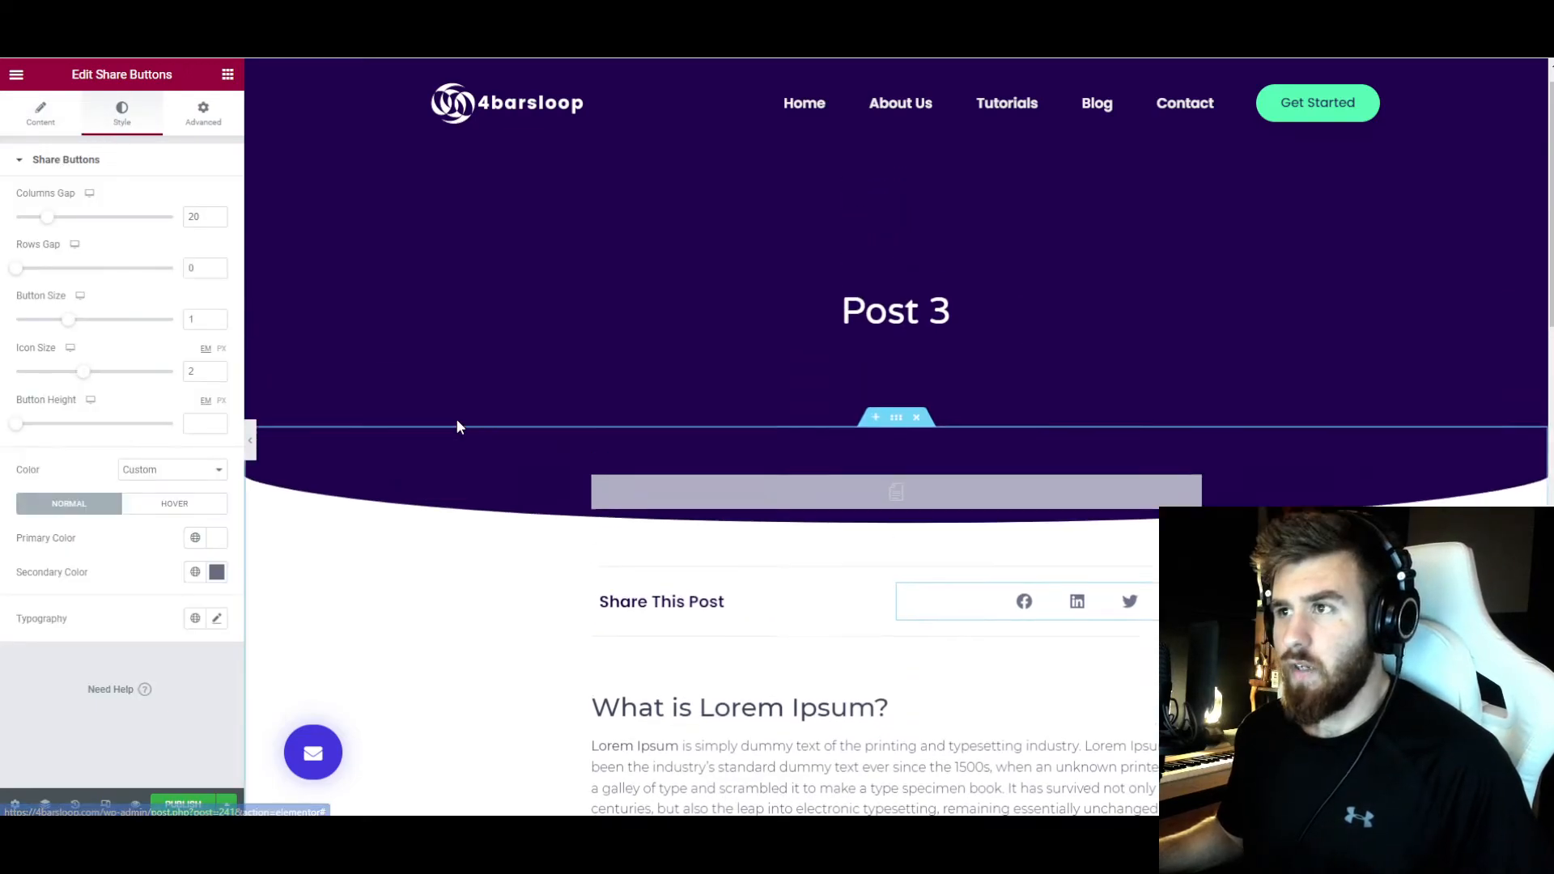
pyautogui.click(617, 521)
pyautogui.click(110, 121)
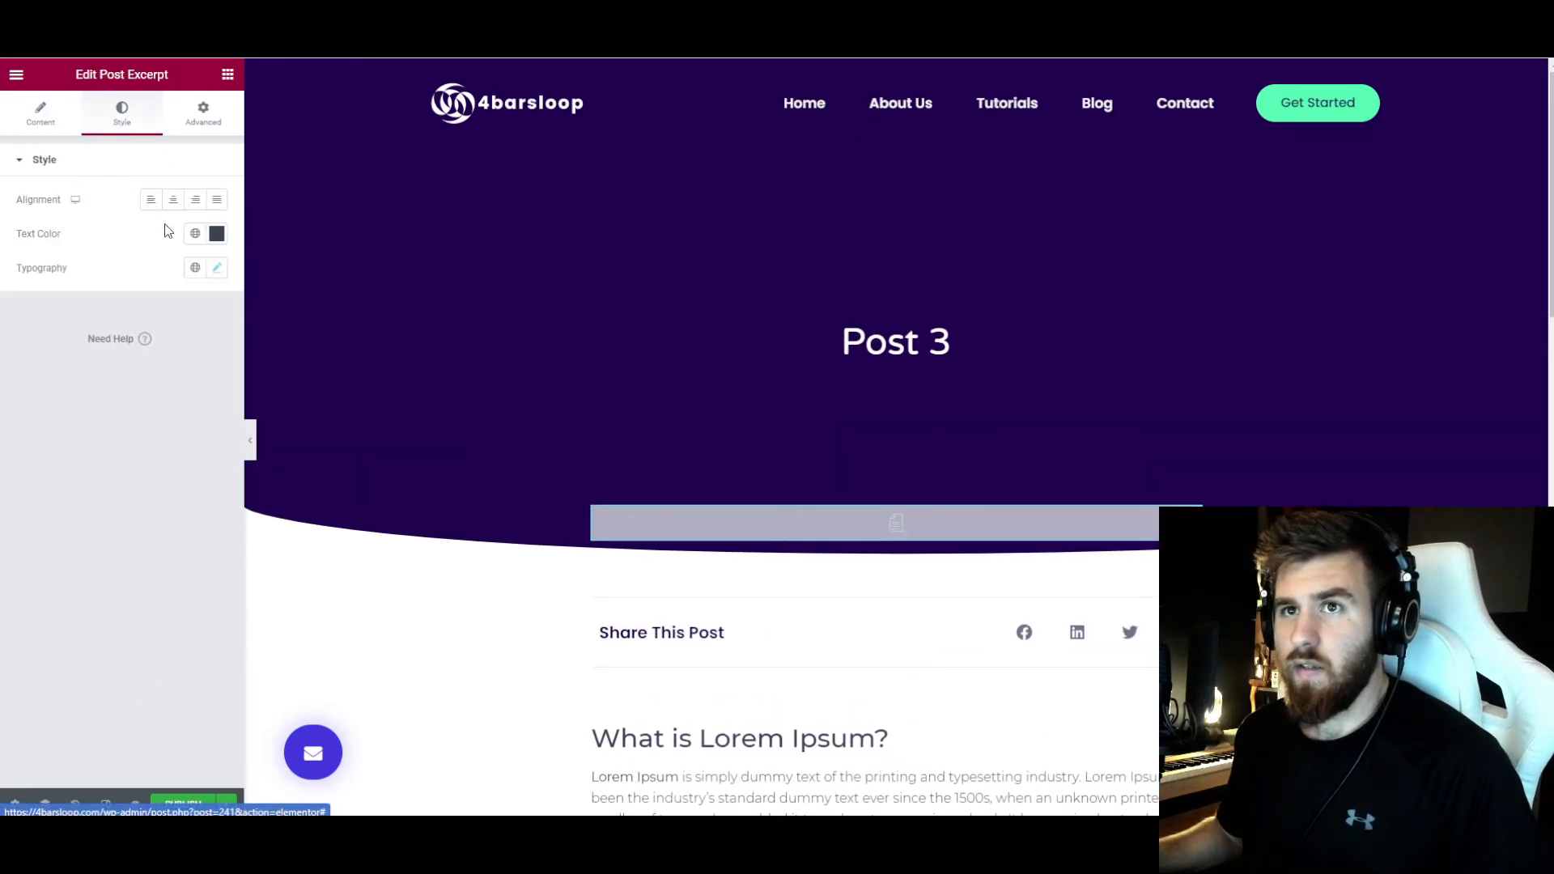
pyautogui.click(195, 233)
pyautogui.click(119, 313)
pyautogui.click(216, 268)
pyautogui.click(194, 344)
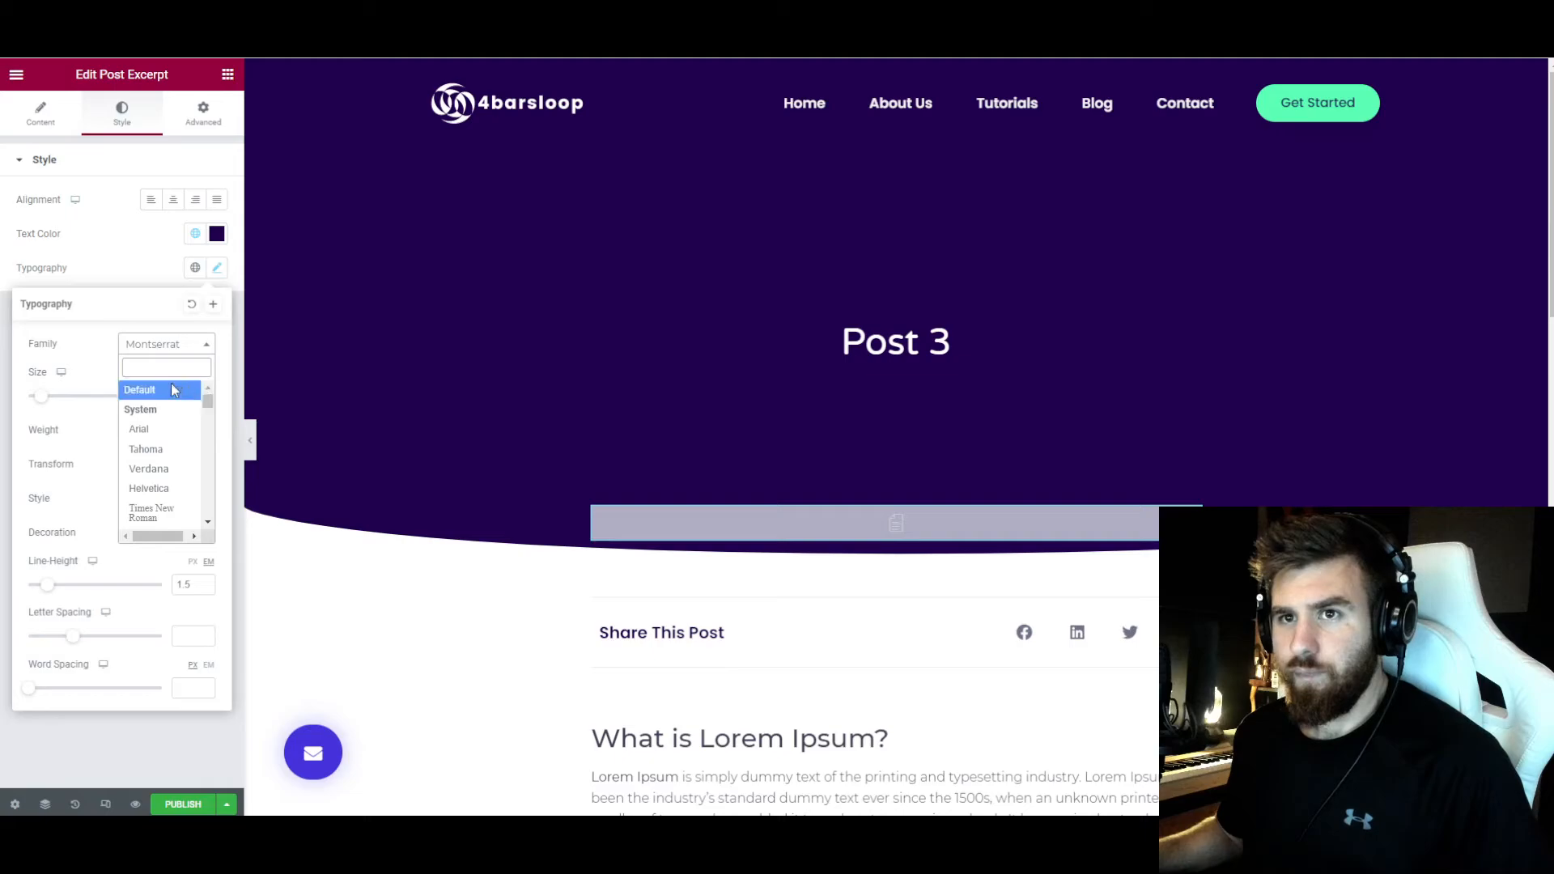
pyautogui.click(172, 391)
pyautogui.click(125, 260)
# - Open the Navigator at the inner section that holds the "Share This Post" heading and share buttons
pyautogui.scroll(-2, 567, 396)
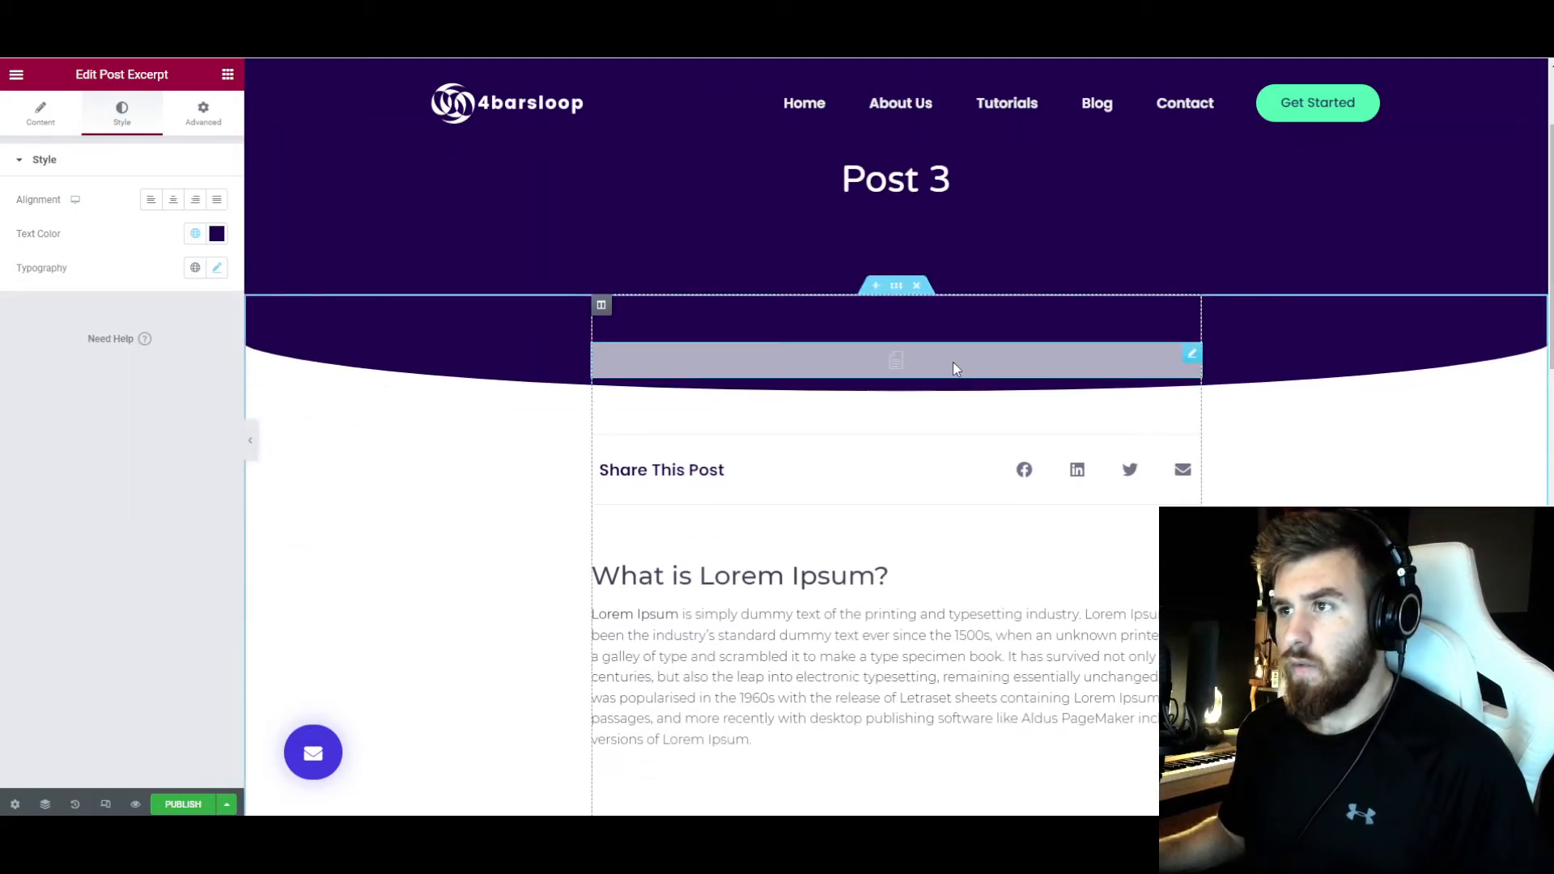
pyautogui.scroll(-1, 953, 364)
pyautogui.moveTo(884, 356); pyautogui.dragTo(879, 489)
pyautogui.click(892, 685)
pyautogui.click(892, 490)
pyautogui.moveTo(893, 346); pyautogui.dragTo(892, 499)
pyautogui.click(887, 432)
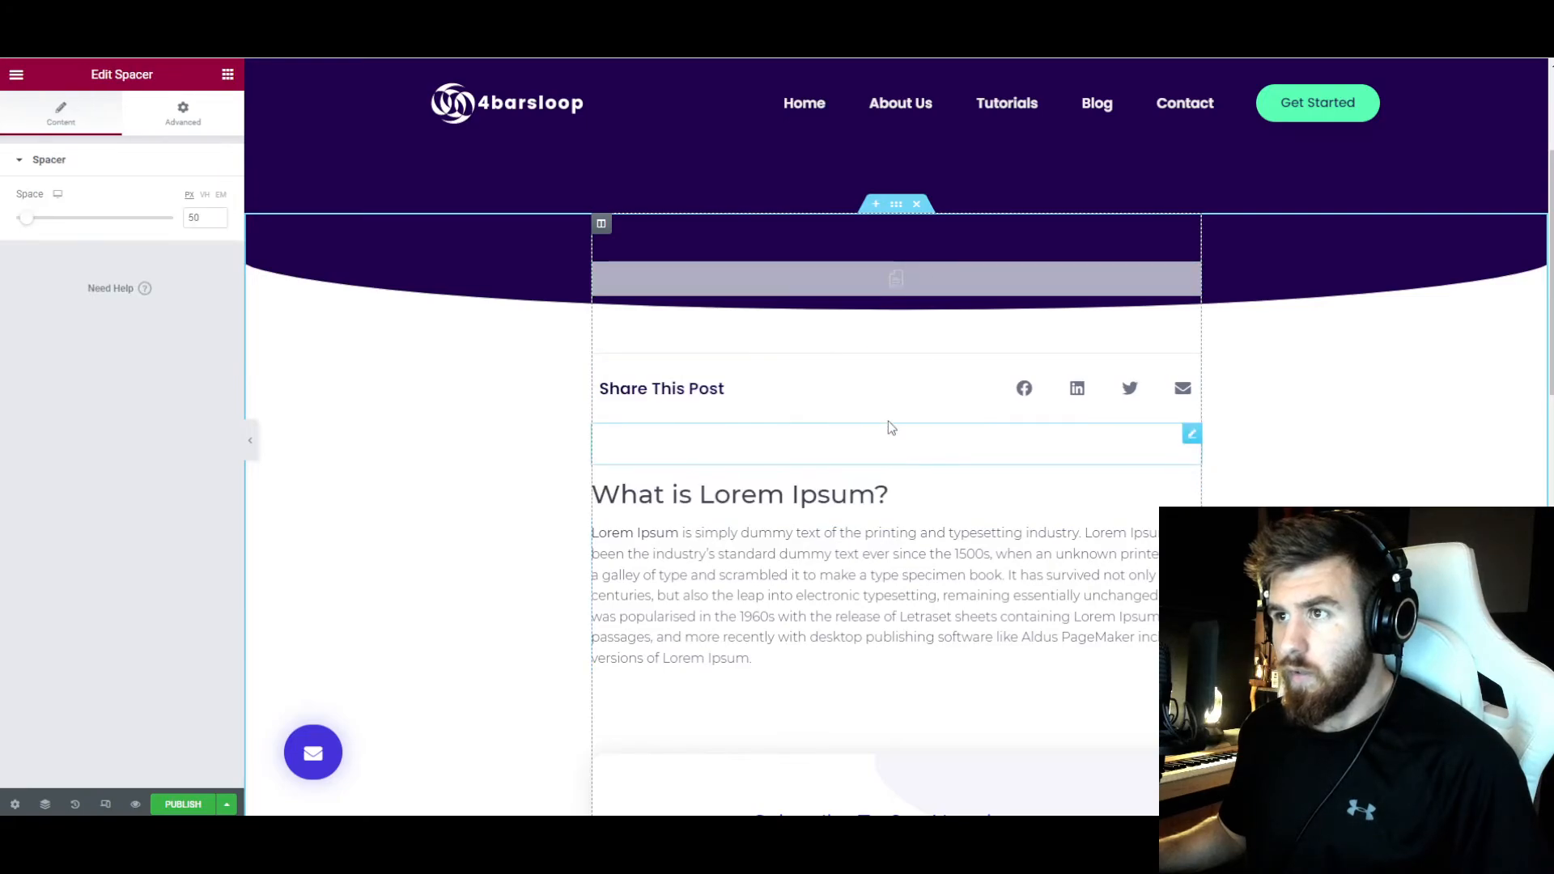
pyautogui.rightClick(888, 412)
pyautogui.click(930, 619)
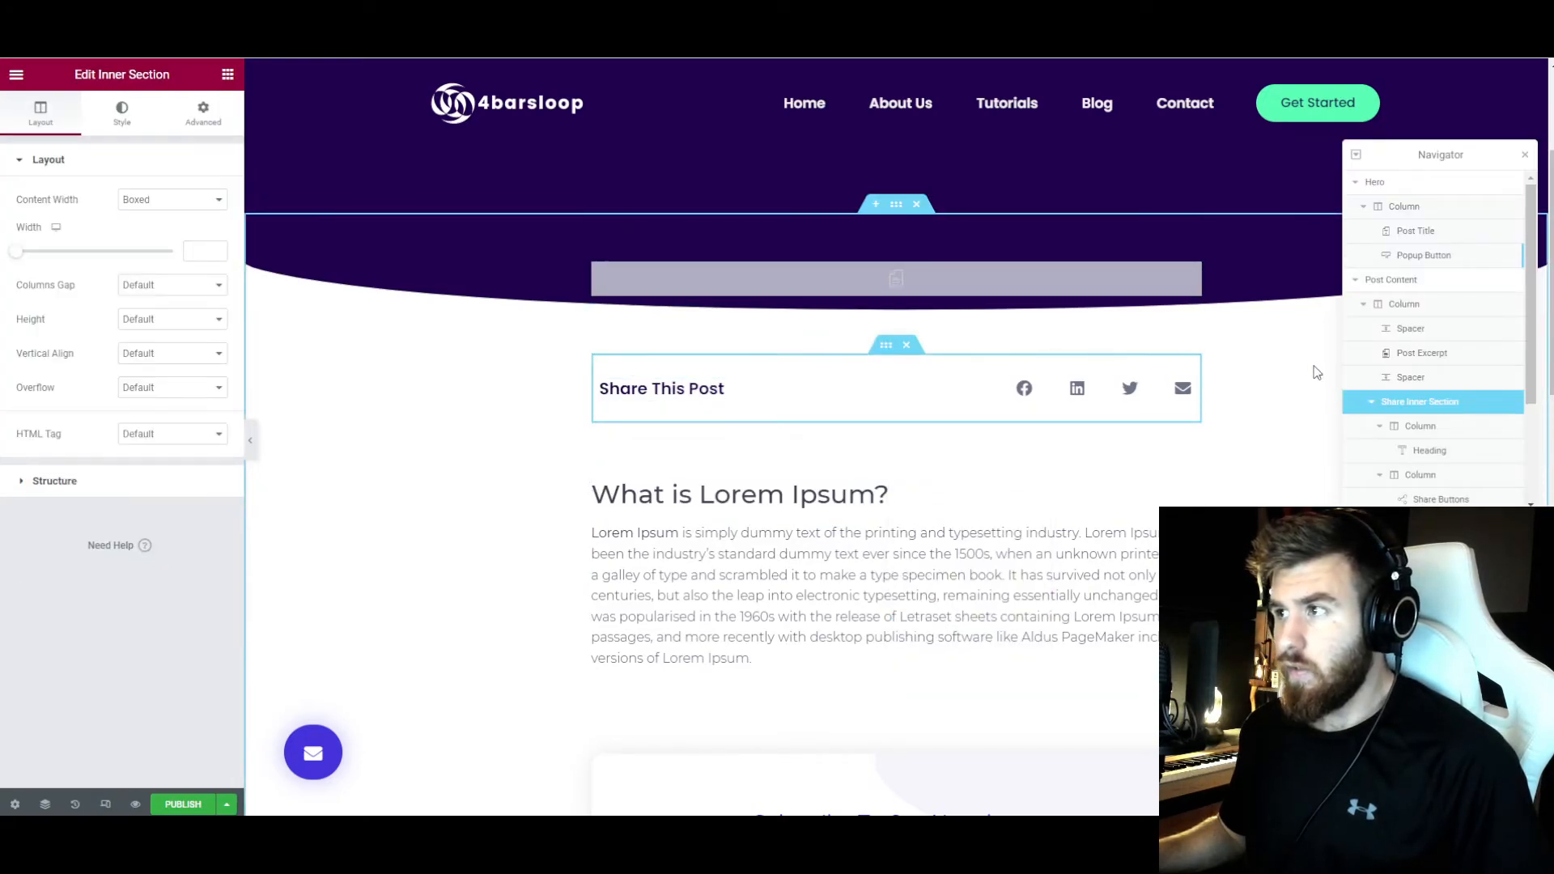
# - Remove the background overlay image from the newsletter subscribe inner section
pyautogui.scroll(-4, 884, 450)
pyautogui.click(885, 425)
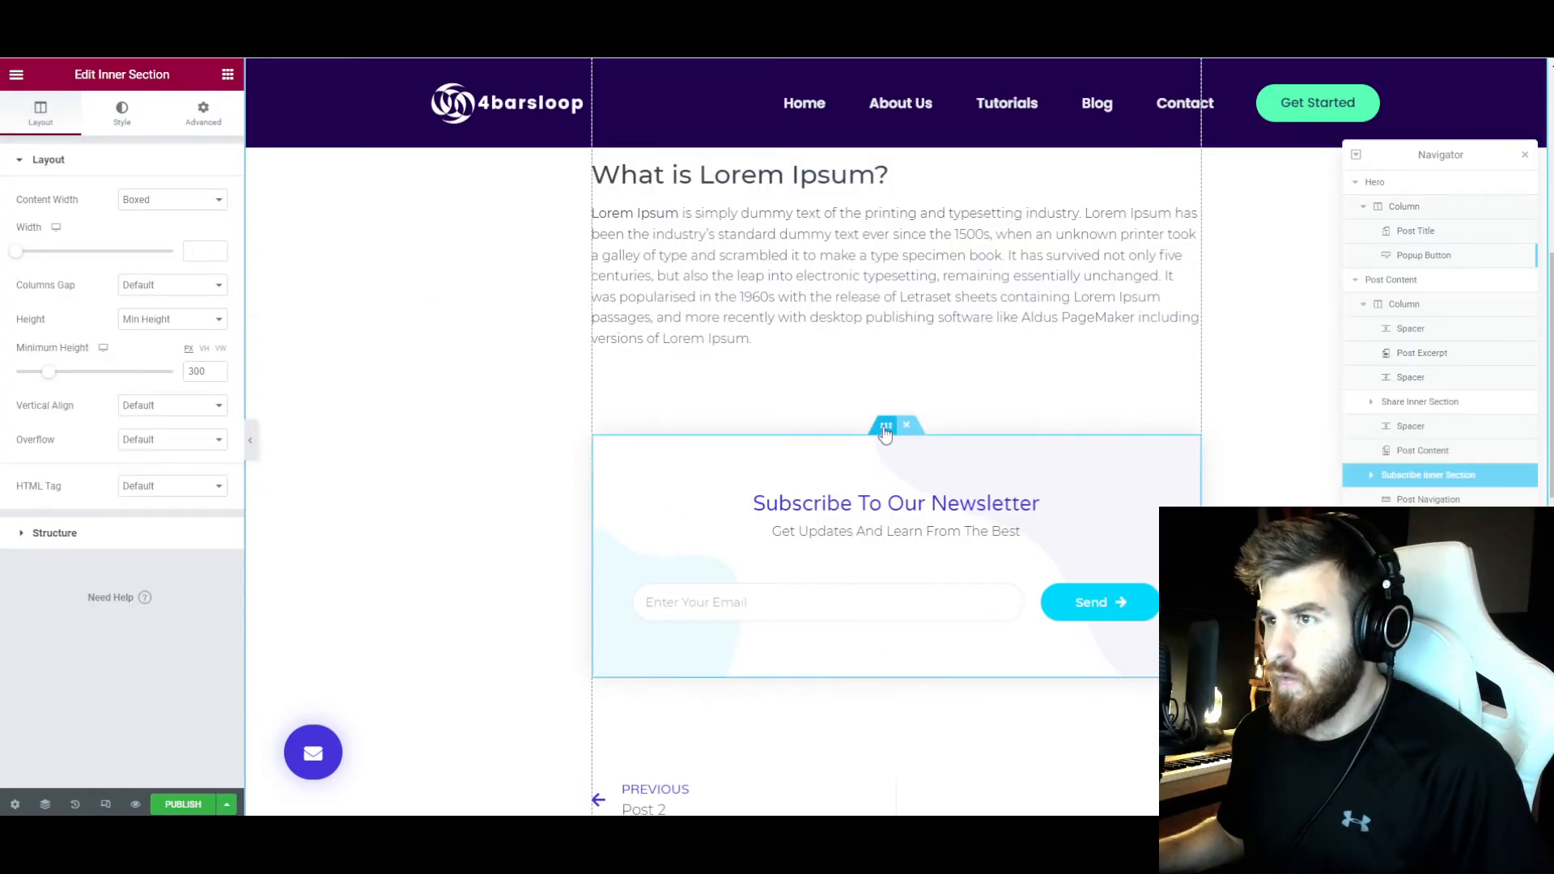
pyautogui.click(122, 113)
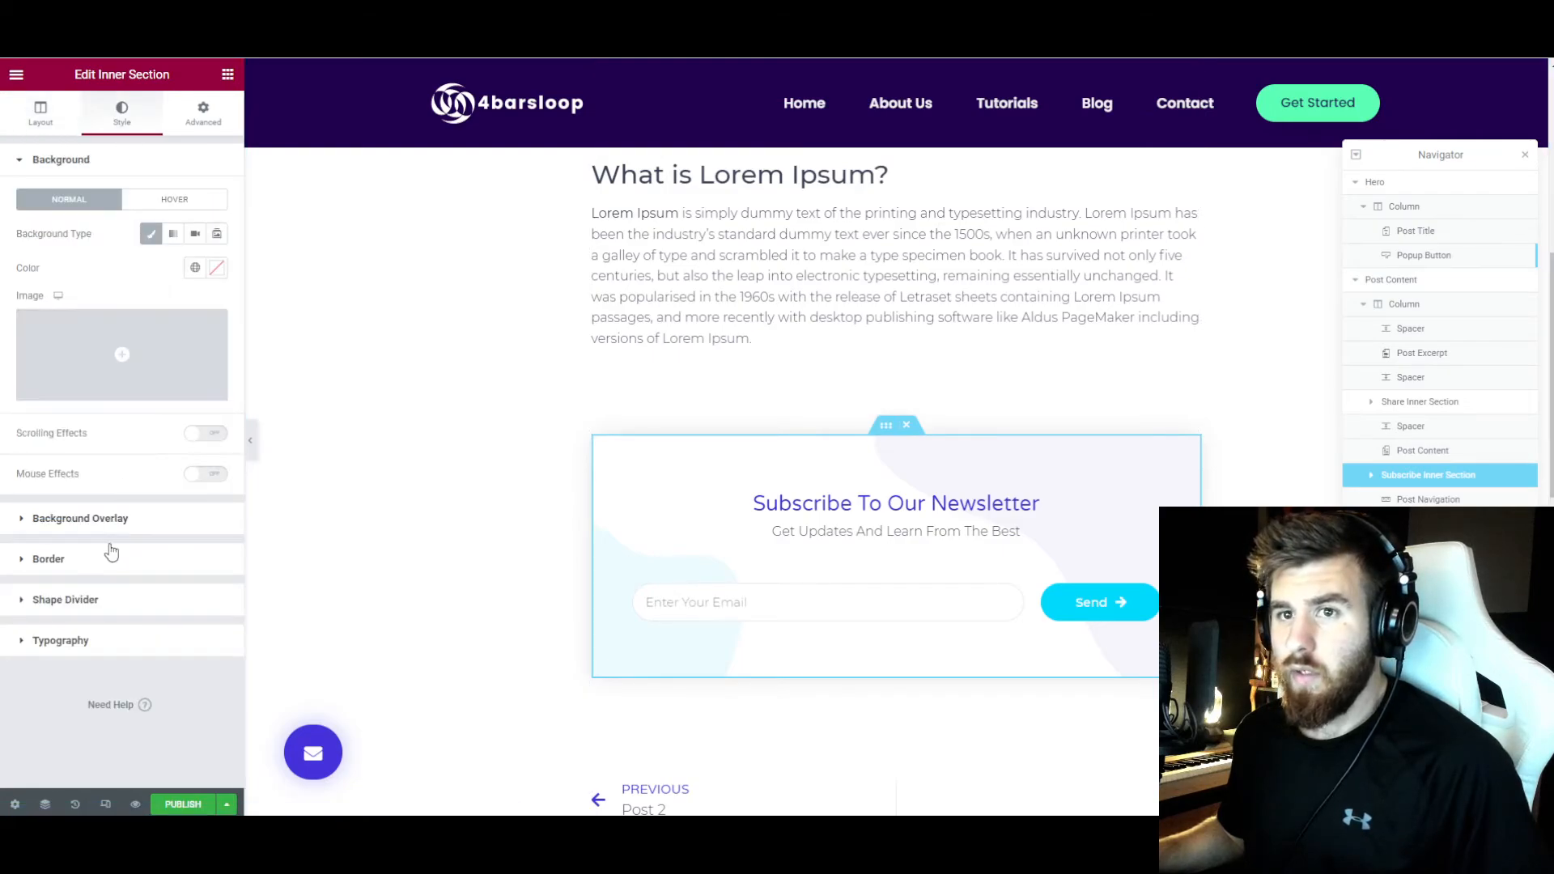
pyautogui.click(105, 520)
pyautogui.click(209, 370)
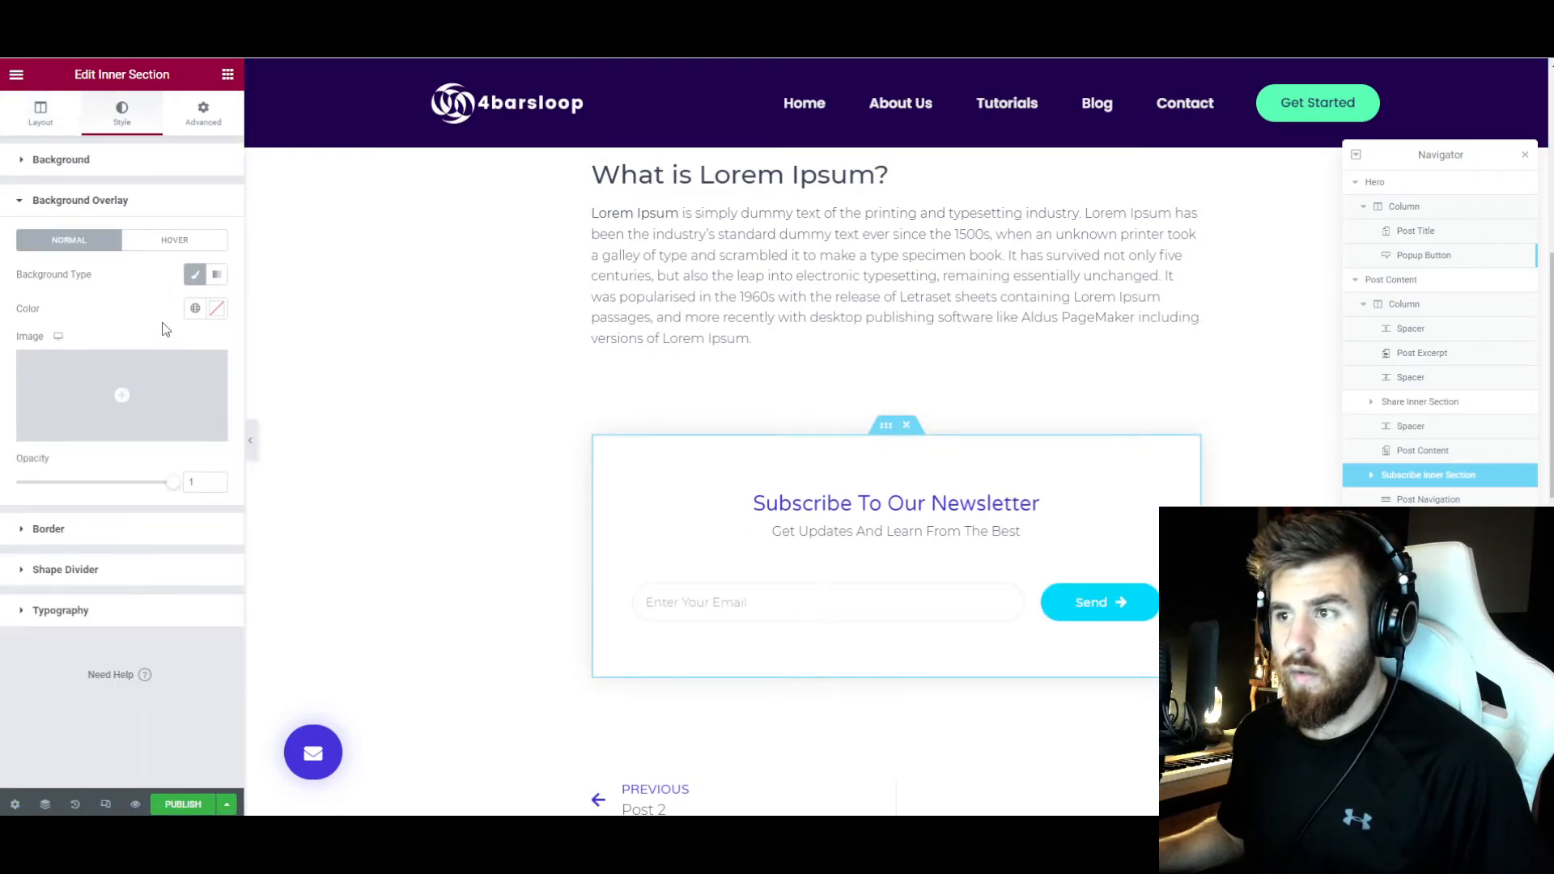
# - Style the "Subscribe To Our Newsletter" heading with weight 600, the Default font family and the global Primary text color
pyautogui.click(777, 503)
pyautogui.click(121, 114)
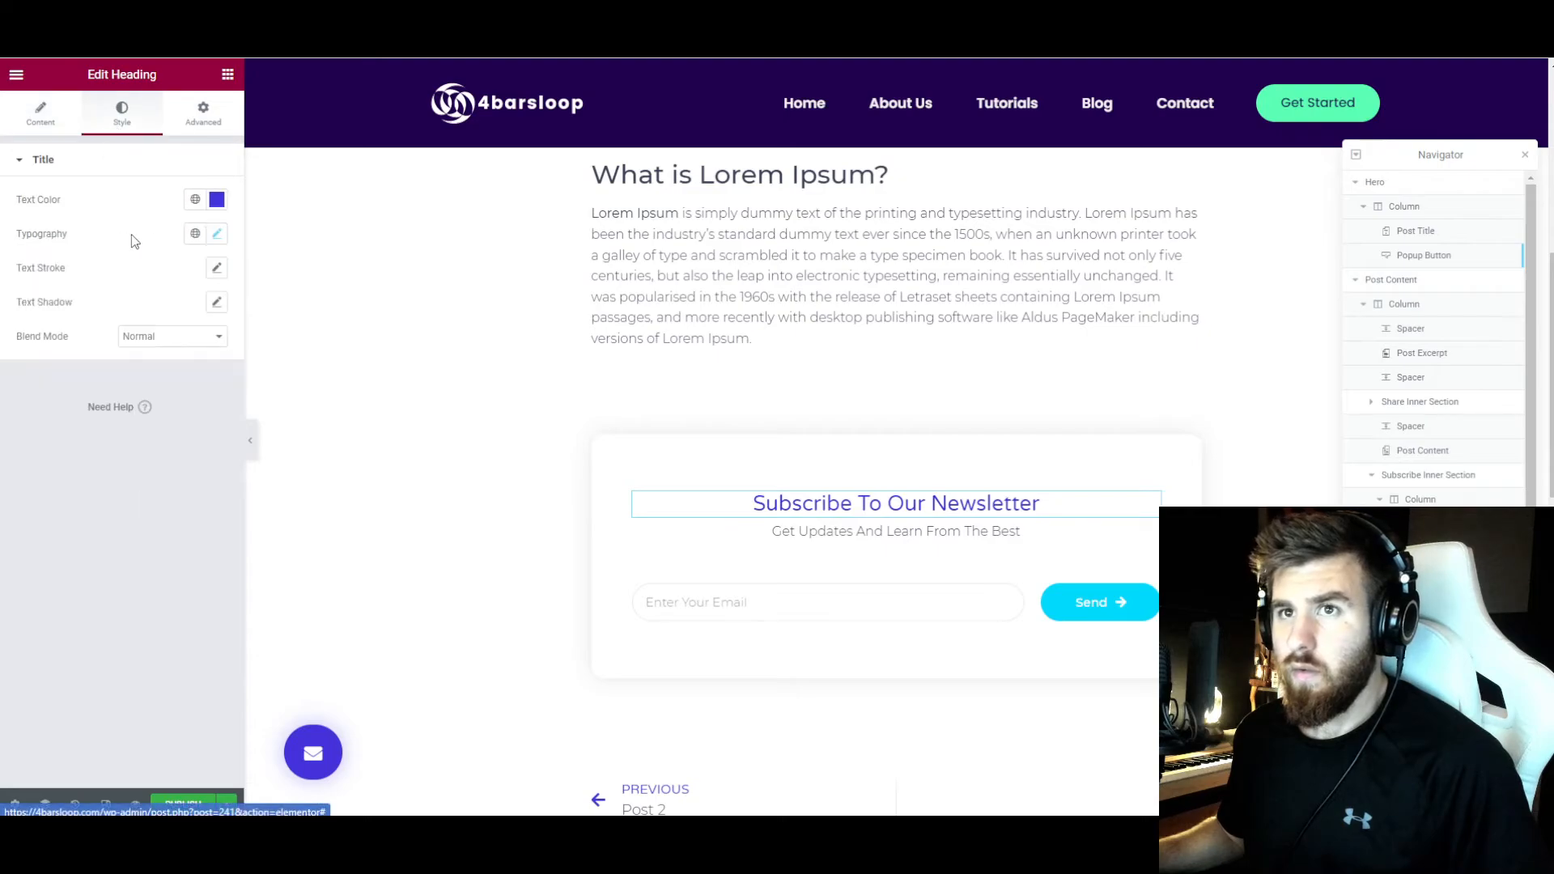
pyautogui.click(215, 237)
pyautogui.click(156, 396)
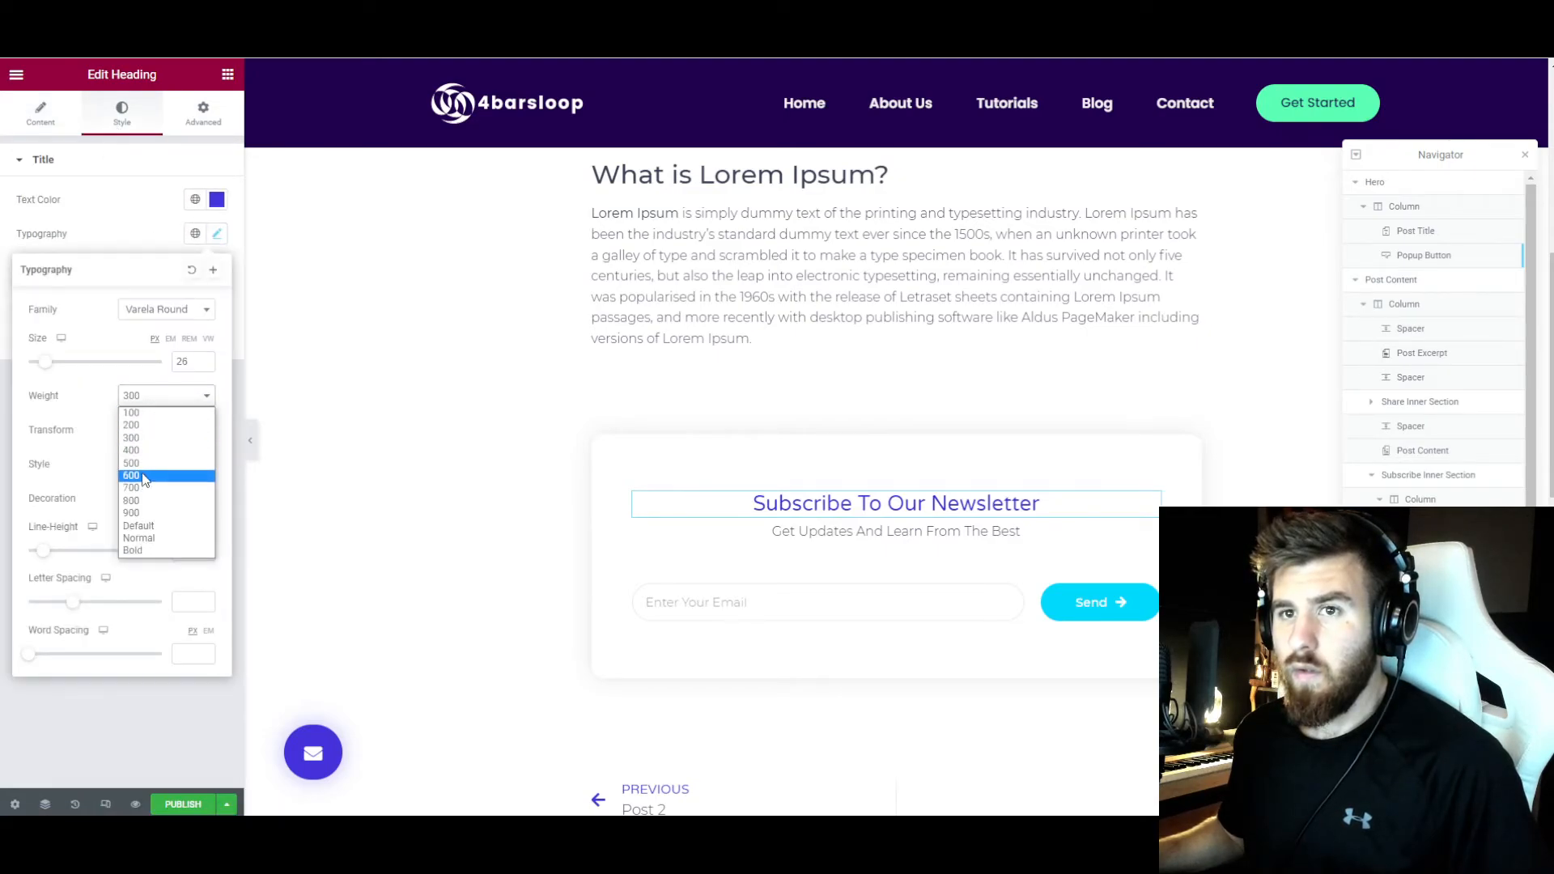
pyautogui.click(142, 478)
pyautogui.click(166, 310)
pyautogui.moveTo(209, 479); pyautogui.dragTo(208, 356)
pyautogui.click(142, 355)
pyautogui.click(148, 234)
pyautogui.click(195, 202)
pyautogui.click(138, 277)
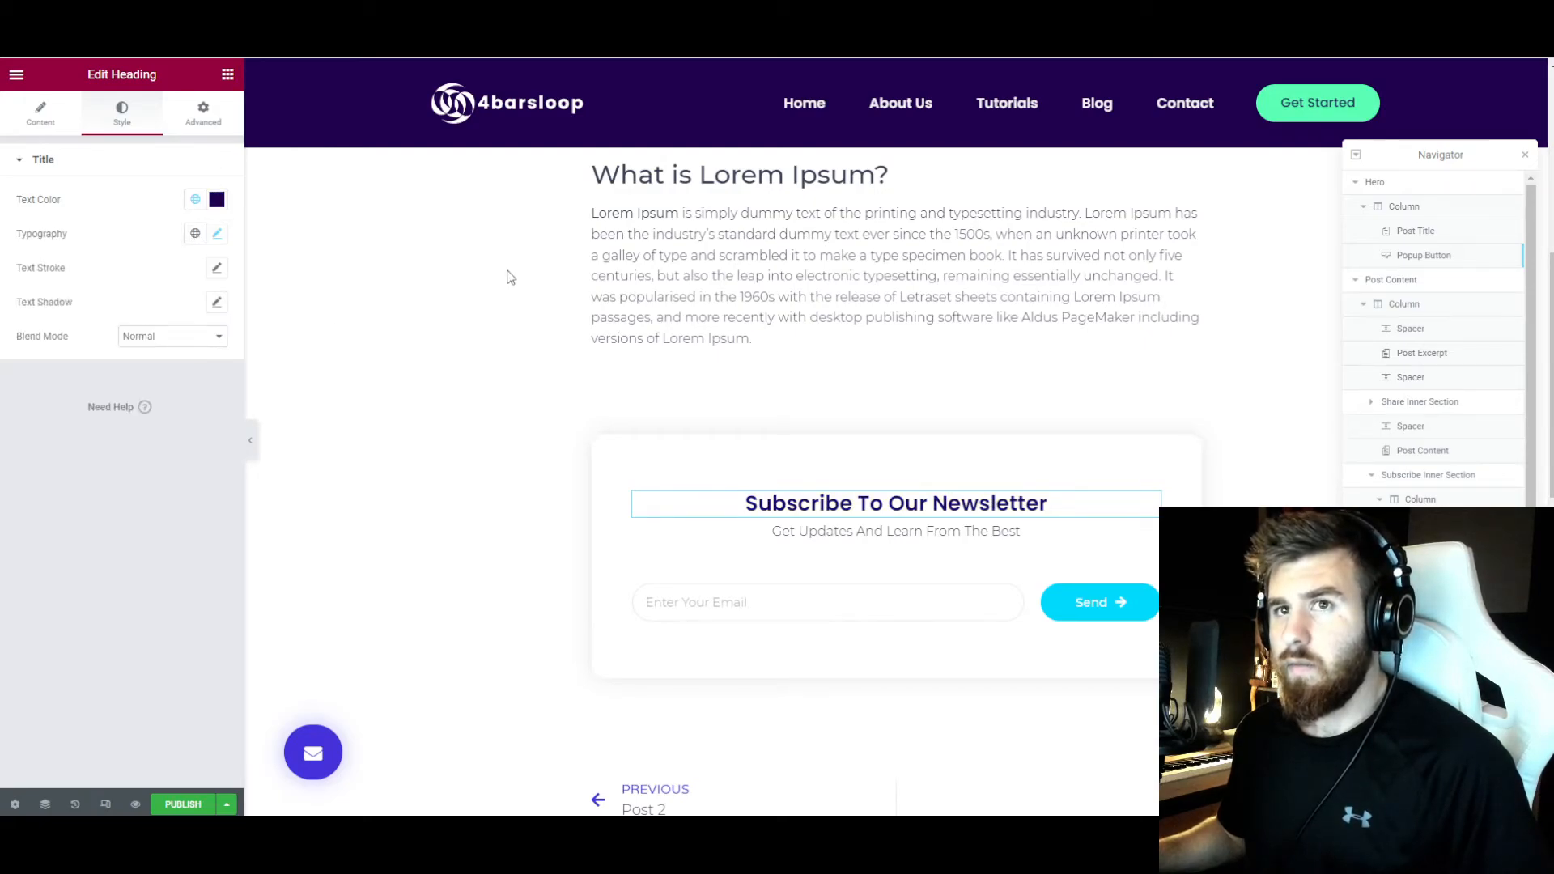
# - Set the newsletter form's Send button background to the global Primary color
pyautogui.click(775, 530)
pyautogui.click(121, 113)
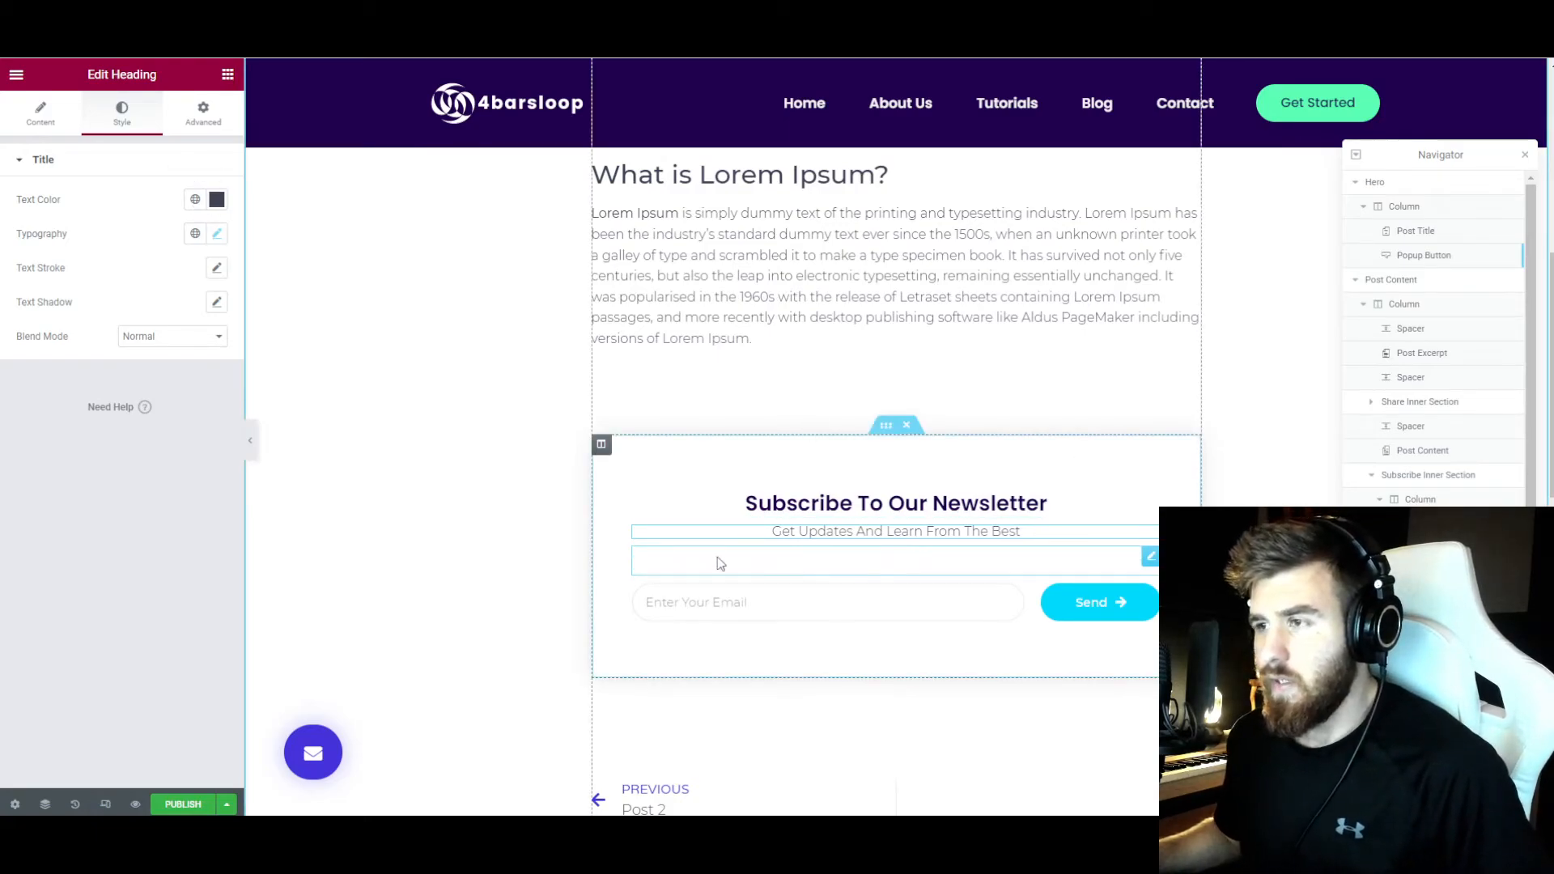
pyautogui.click(1078, 617)
pyautogui.click(130, 118)
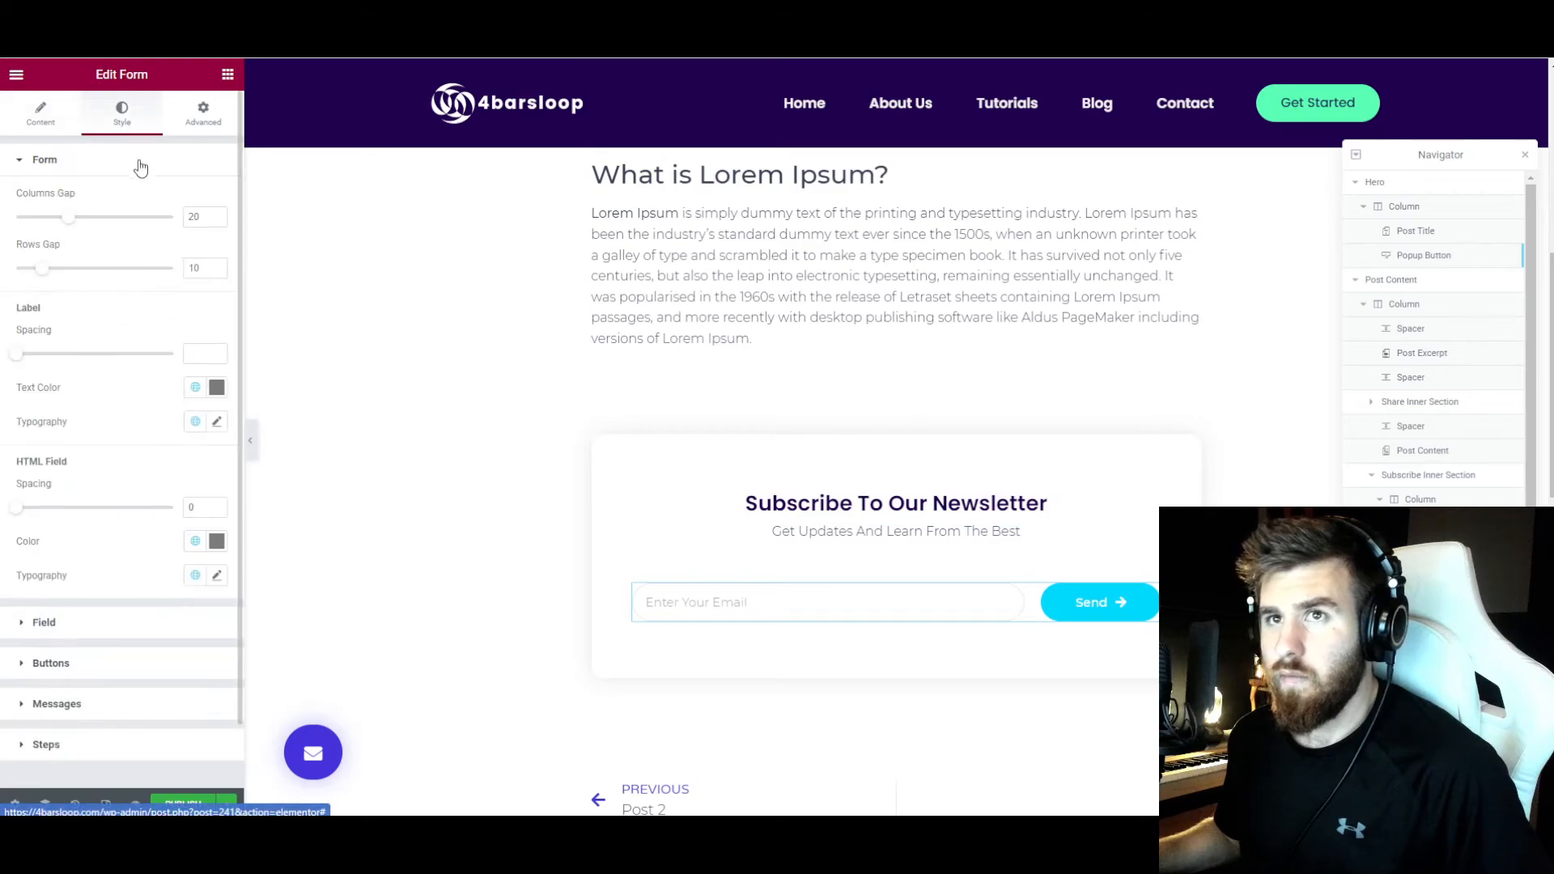
pyautogui.scroll(-2, 117, 565)
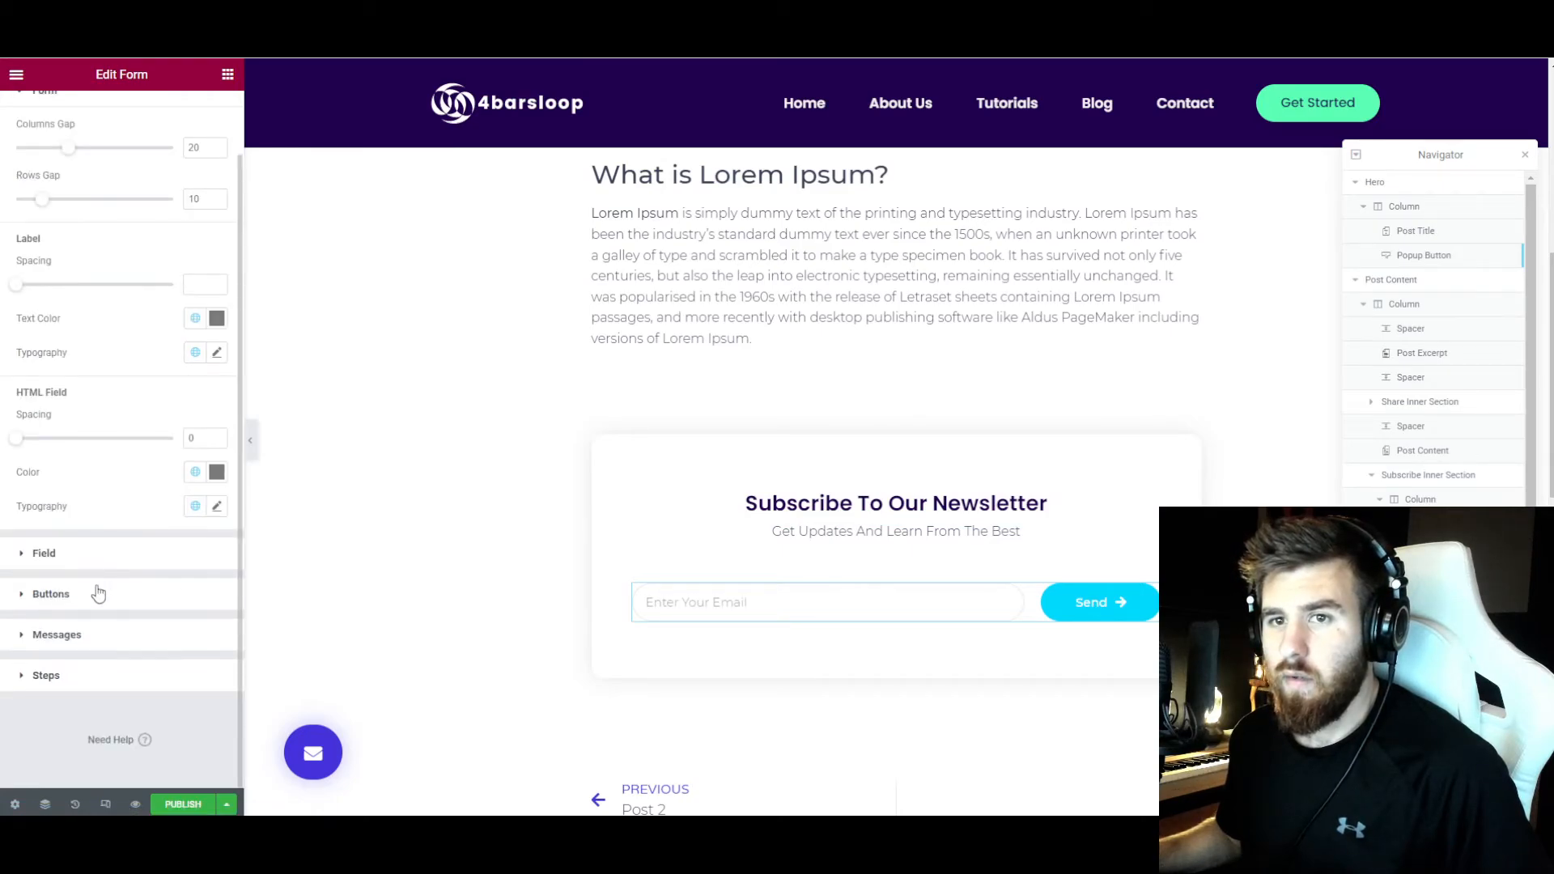
pyautogui.click(50, 594)
pyautogui.click(195, 404)
pyautogui.click(104, 477)
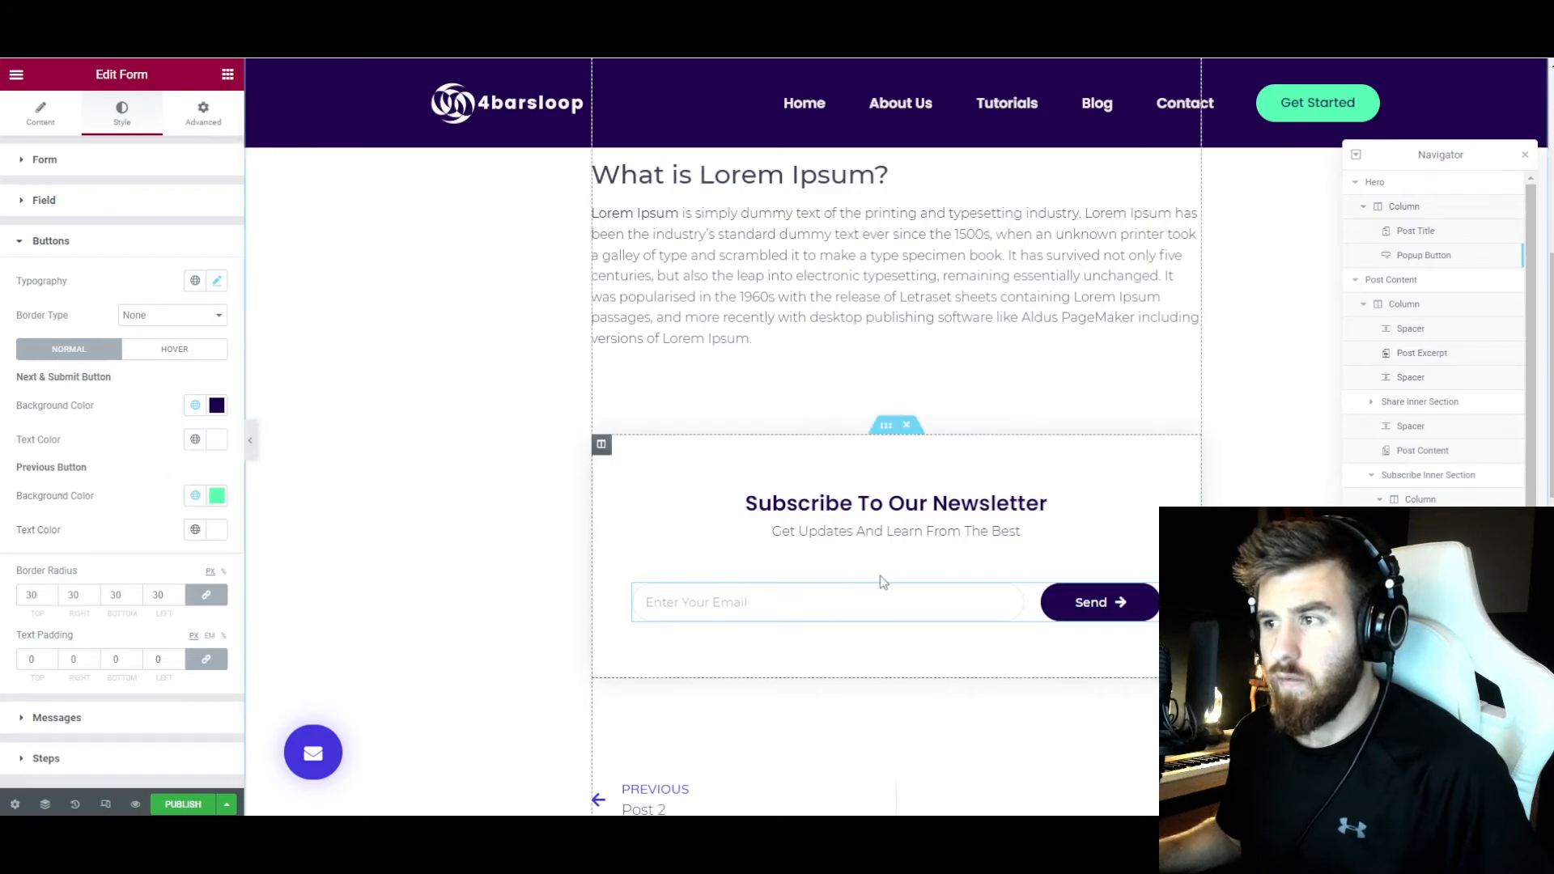
# - Set the Send button's hover background to the Primary dark purple as a custom color
pyautogui.click(153, 354)
pyautogui.click(195, 404)
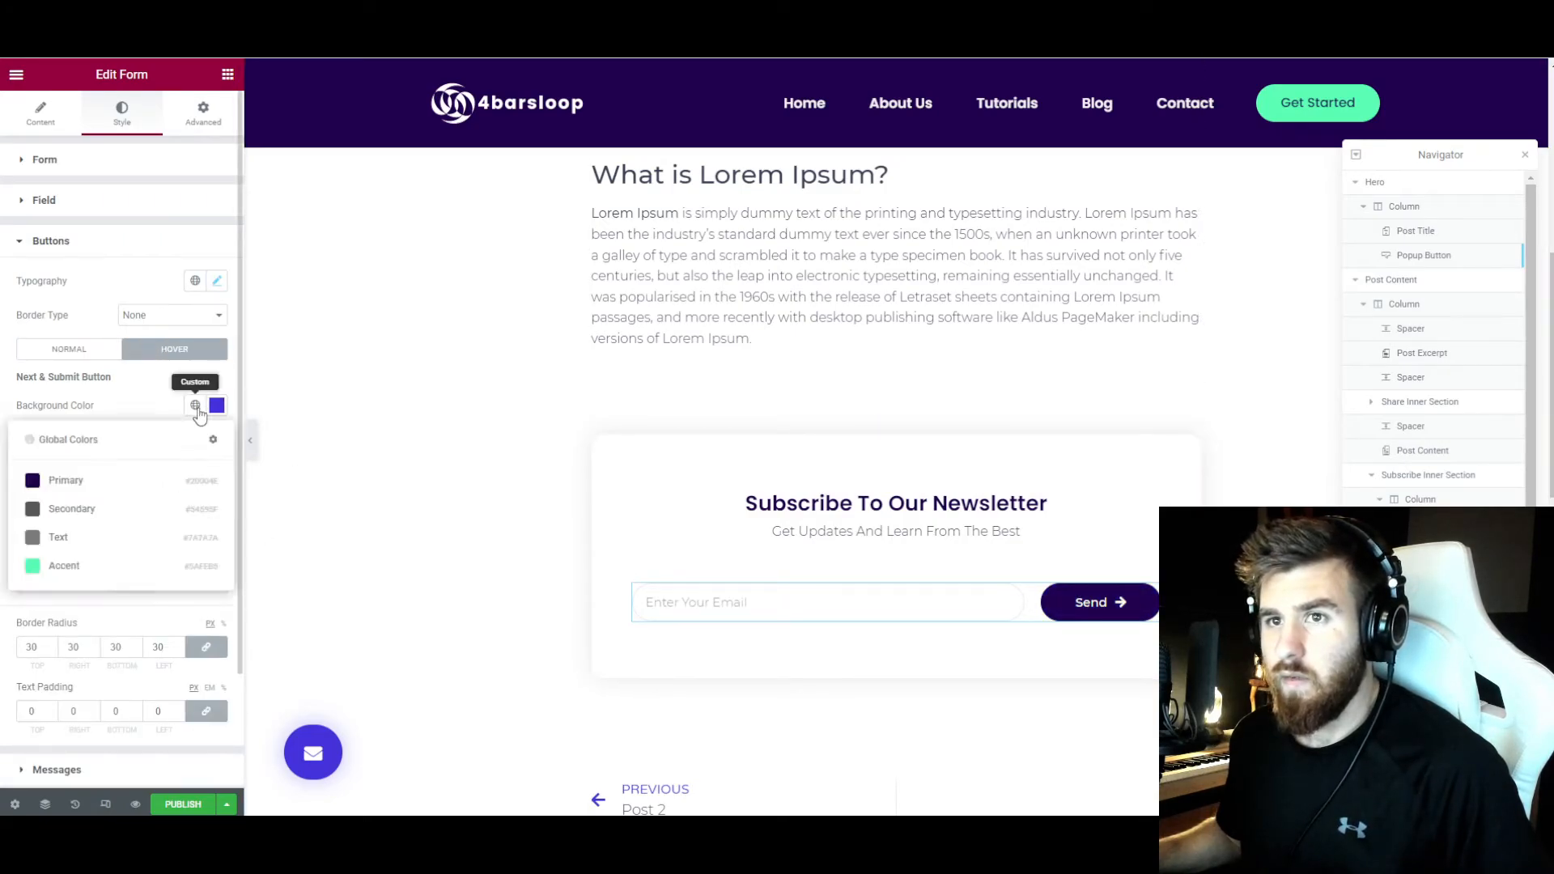
pyautogui.click(112, 483)
pyautogui.click(217, 405)
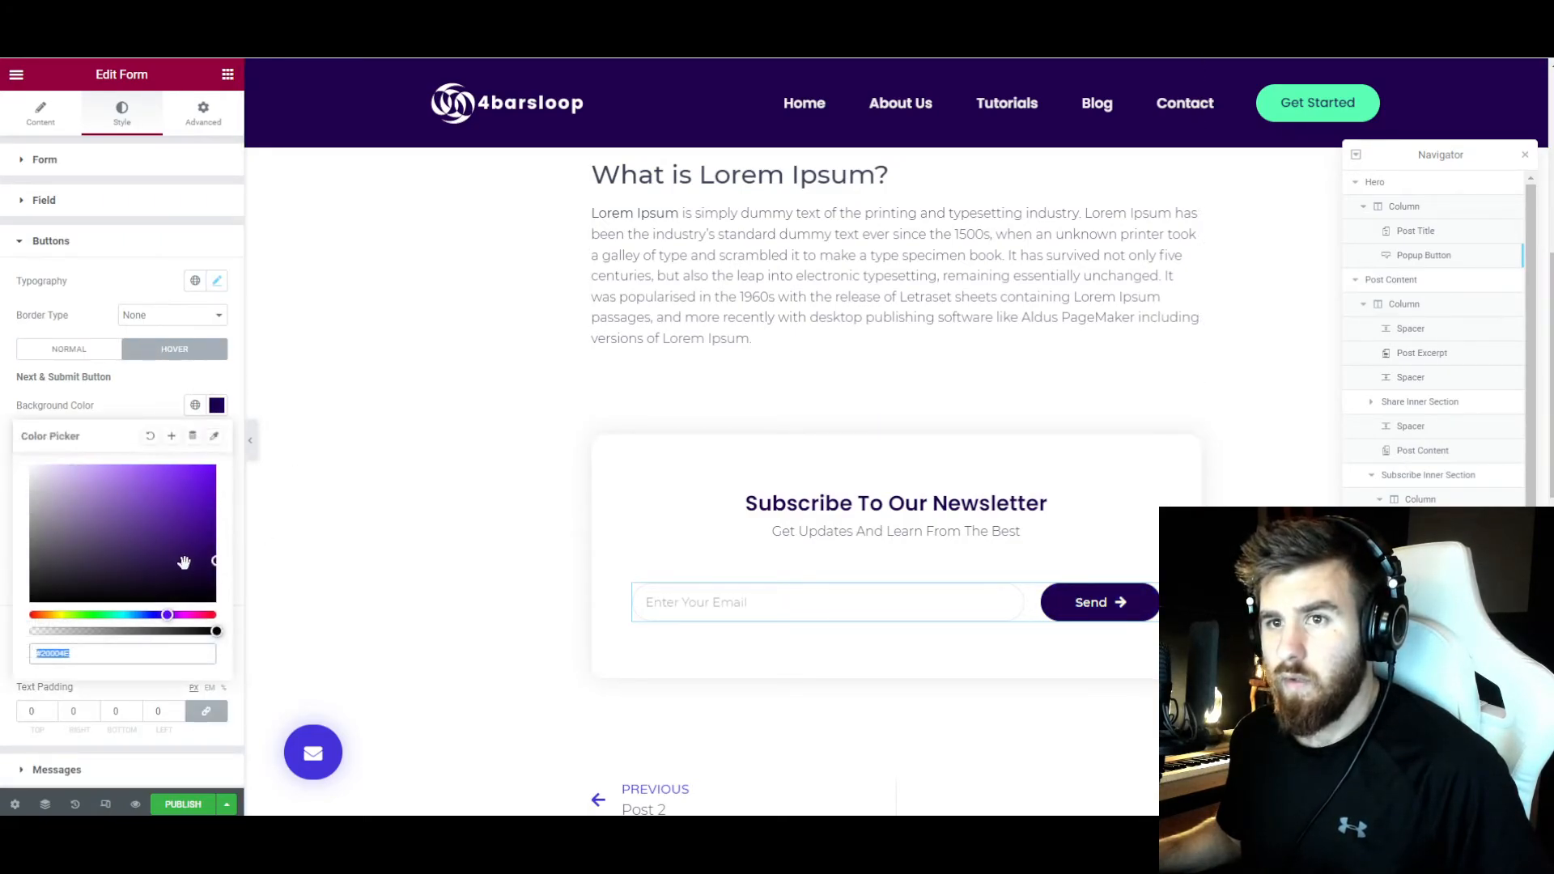
# - Style the post navigation's label with the global Primary color and the Default font family
pyautogui.scroll(-1, 810, 485)
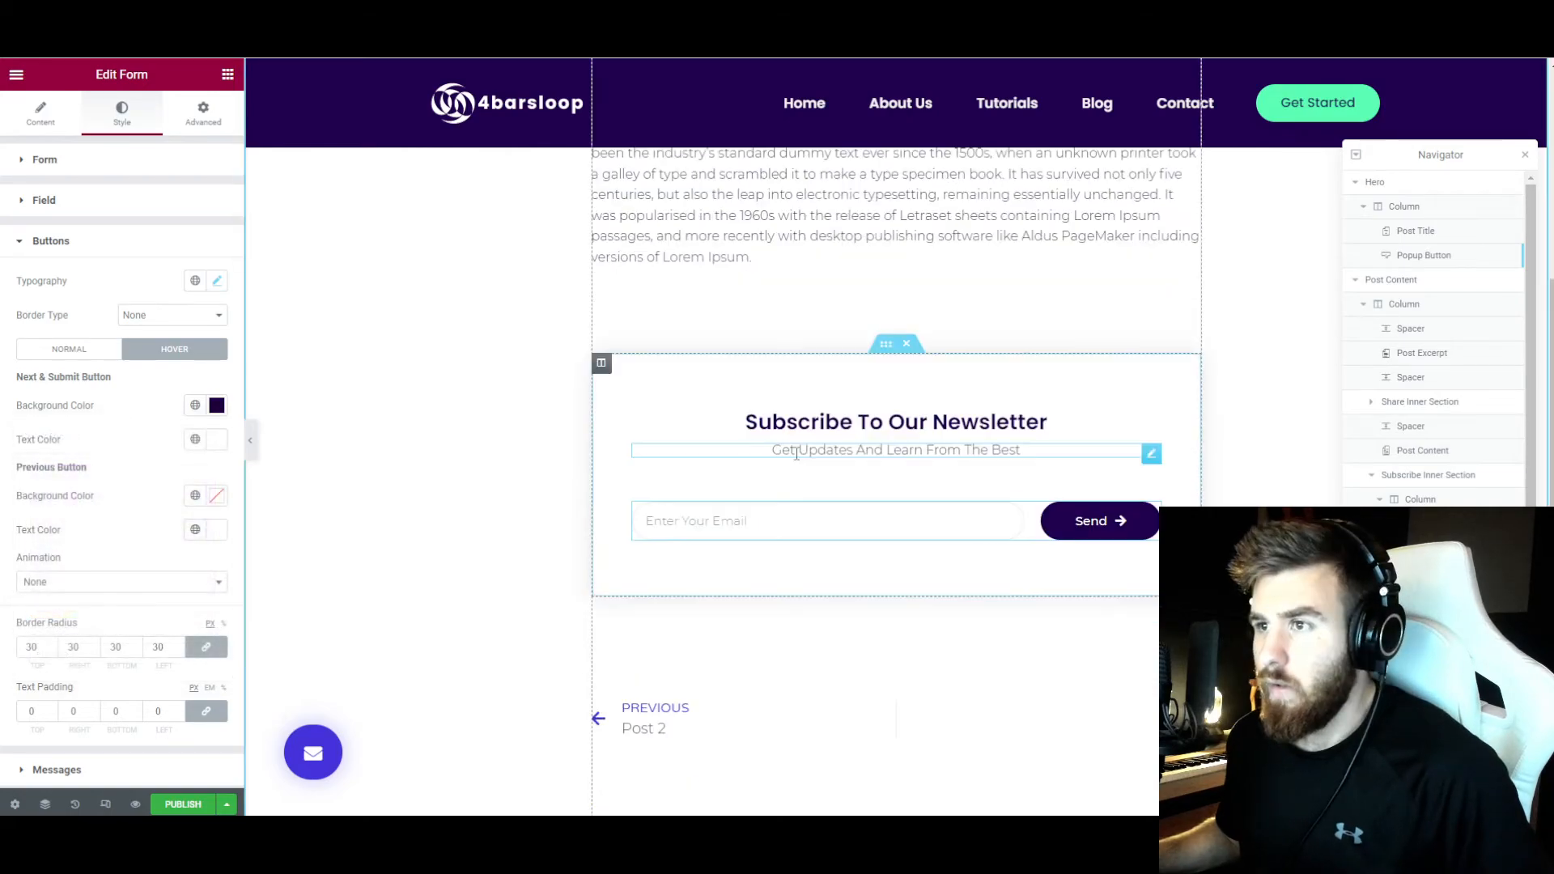
pyautogui.click(807, 452)
pyautogui.scroll(-2, 572, 511)
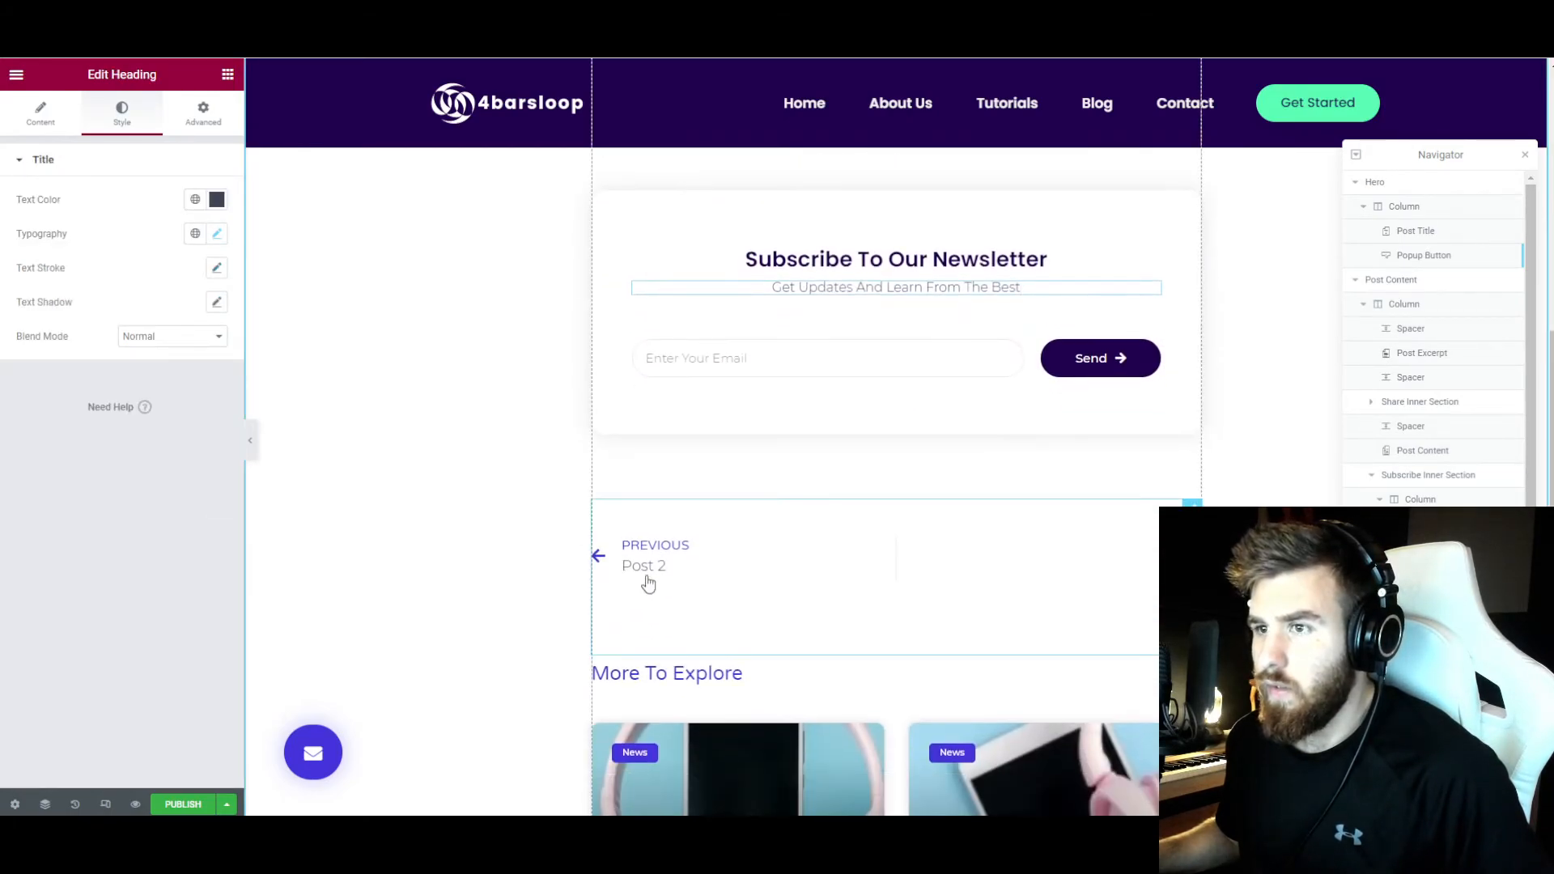
pyautogui.click(623, 518)
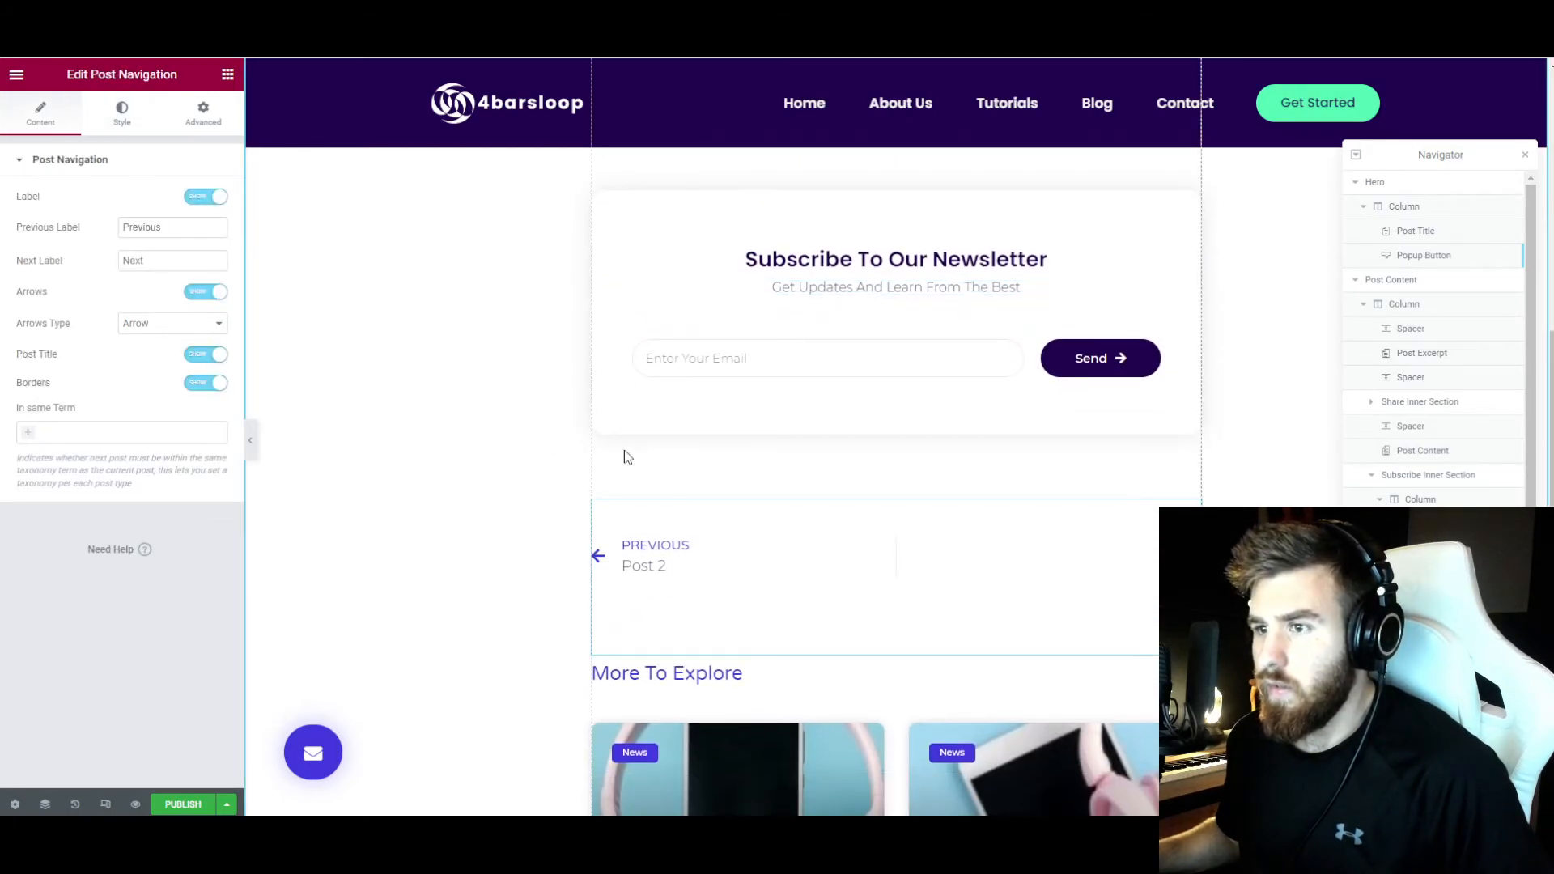
pyautogui.click(136, 128)
pyautogui.click(195, 233)
pyautogui.click(149, 308)
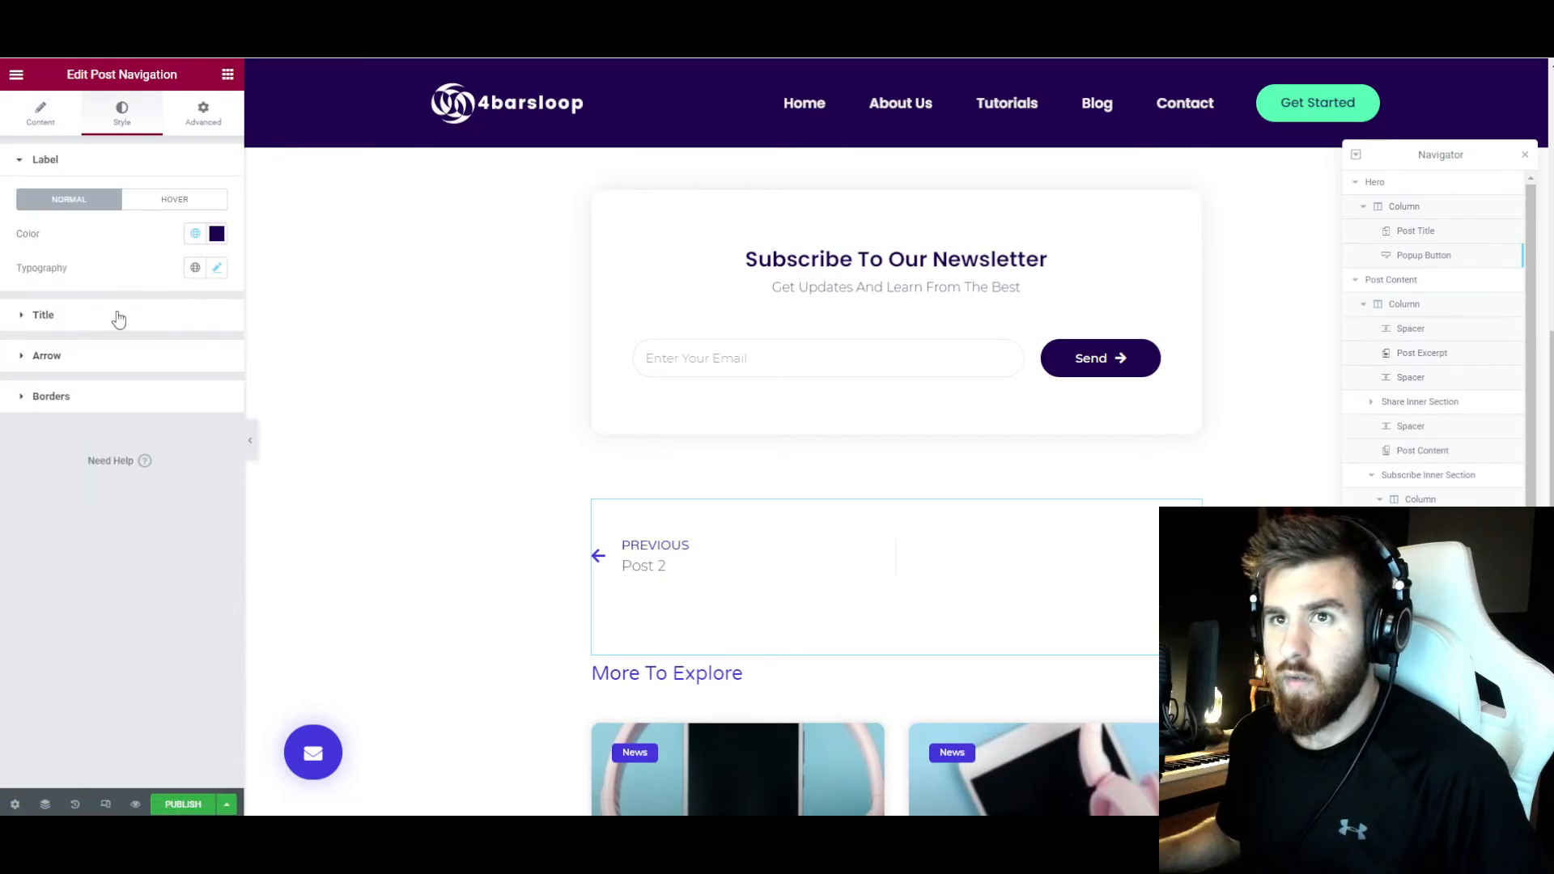
pyautogui.click(212, 270)
pyautogui.click(180, 346)
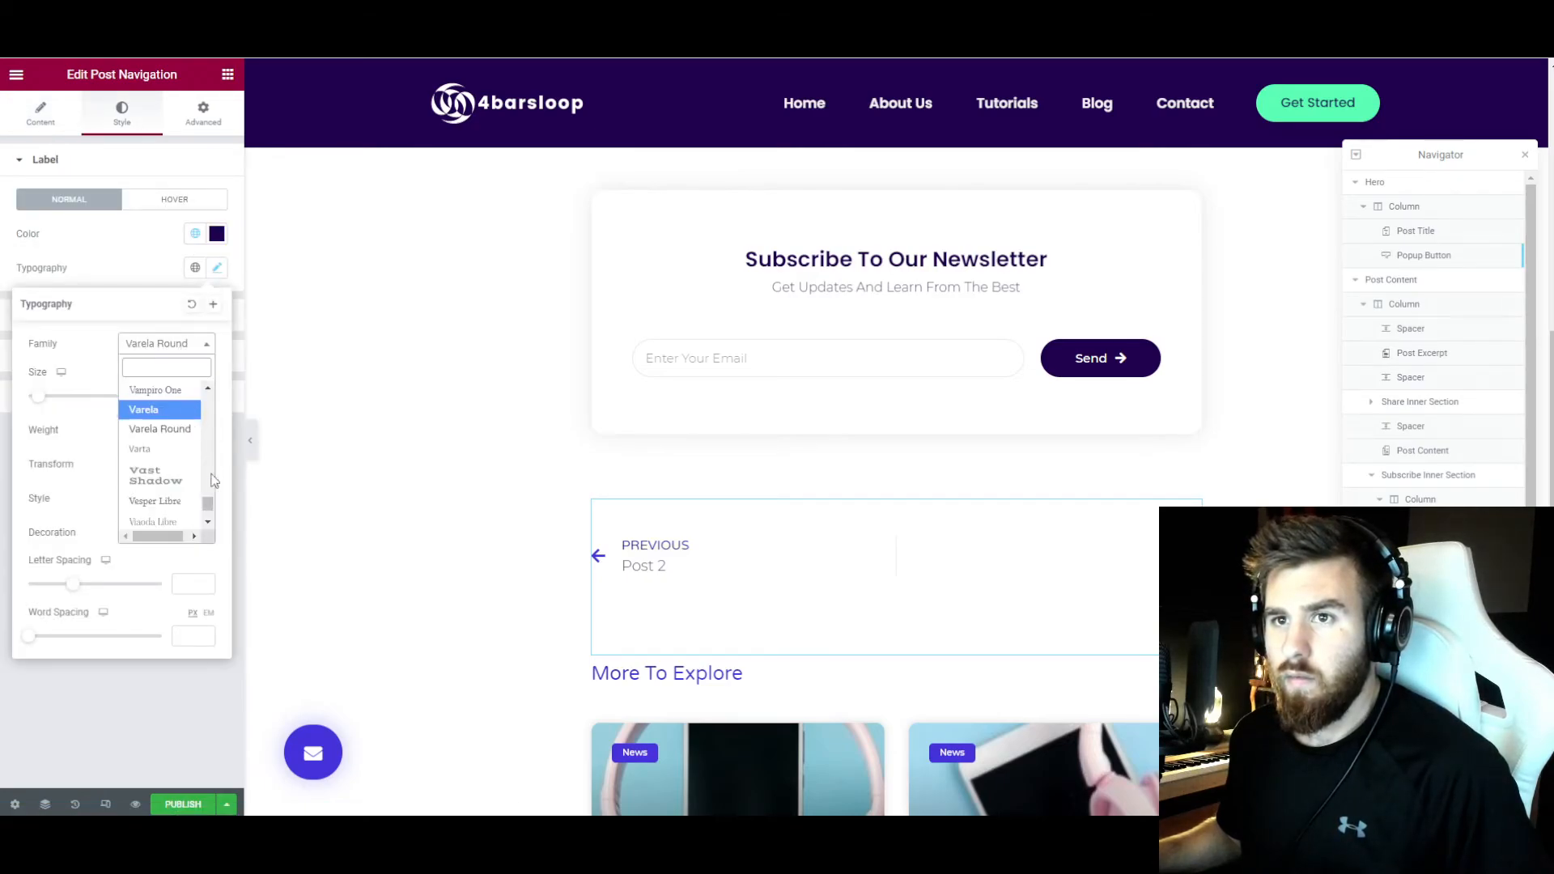
pyautogui.moveTo(208, 503); pyautogui.dragTo(208, 395)
pyautogui.click(168, 391)
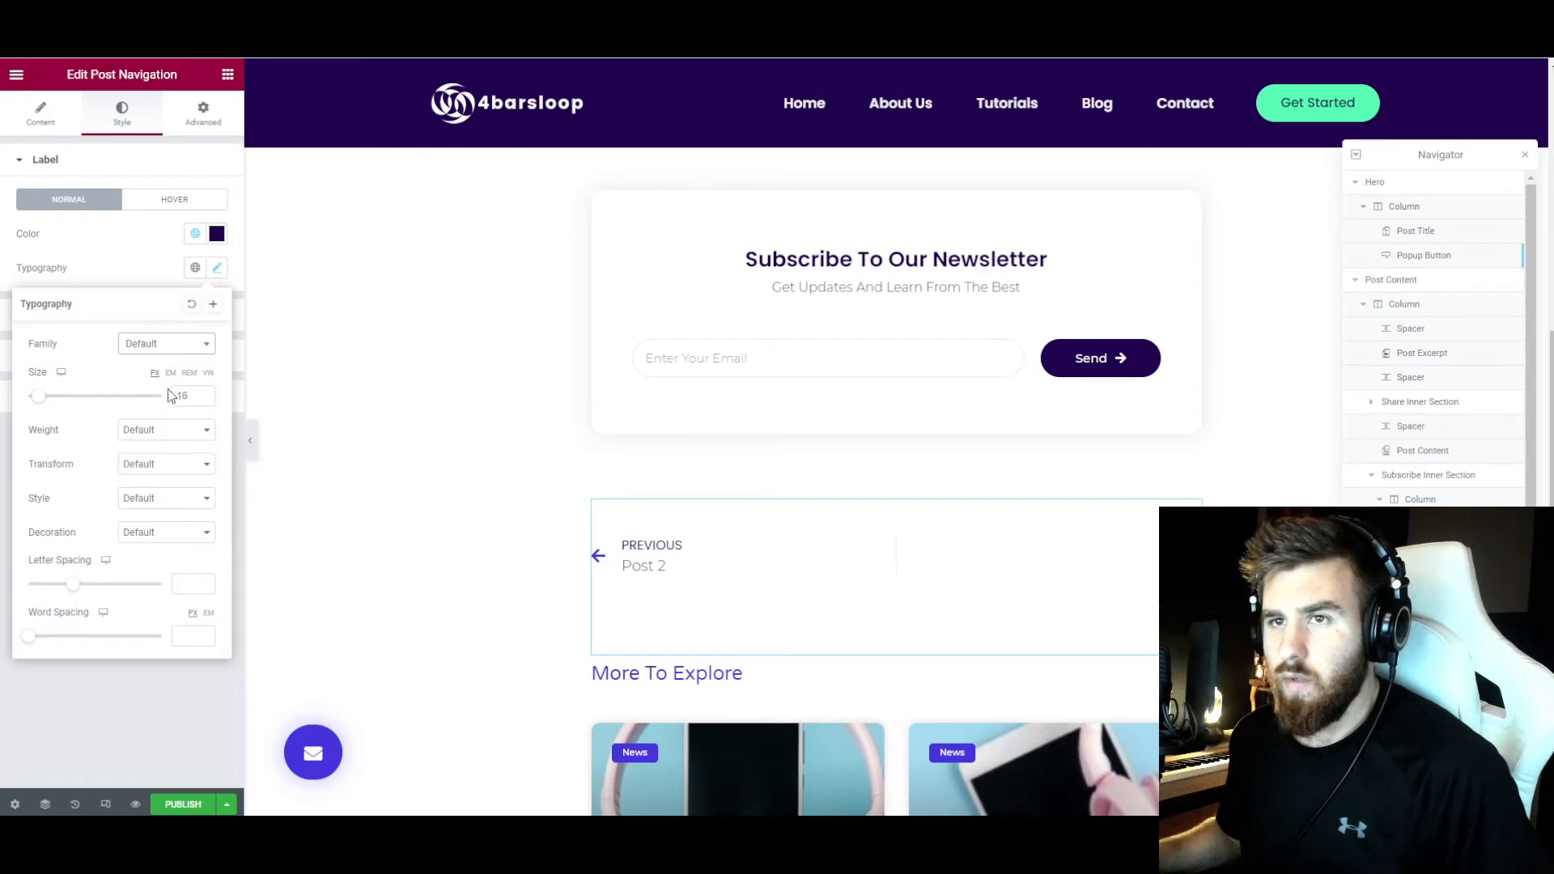
pyautogui.click(143, 282)
# - Set the post navigation's title typography to the Default font family
pyautogui.click(102, 317)
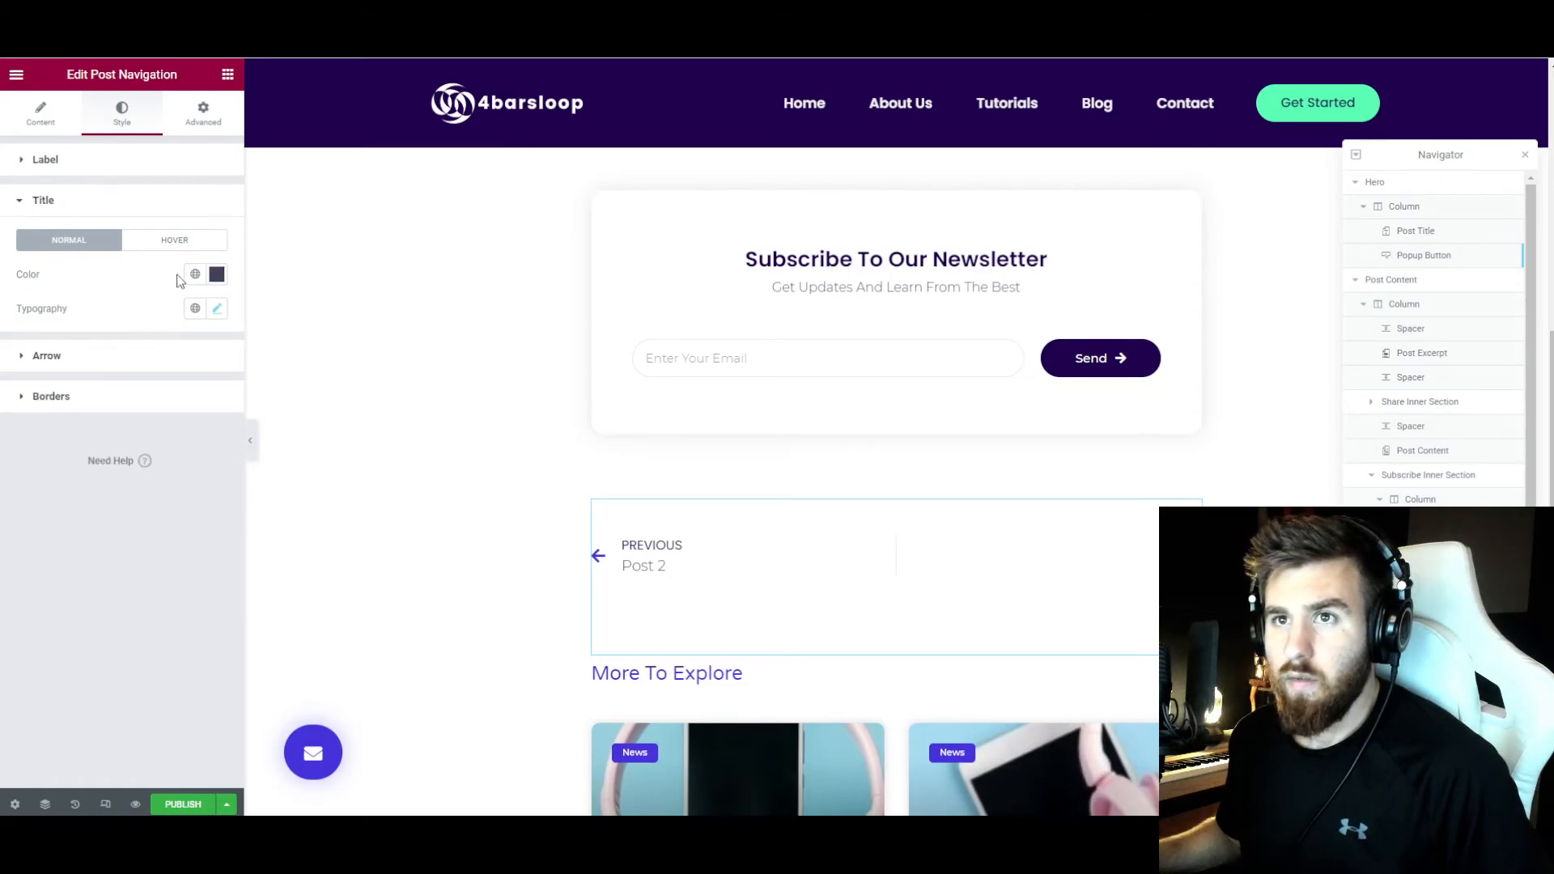
pyautogui.click(213, 309)
pyautogui.click(166, 386)
pyautogui.scroll(10, 175, 433)
pyautogui.click(175, 432)
pyautogui.click(141, 311)
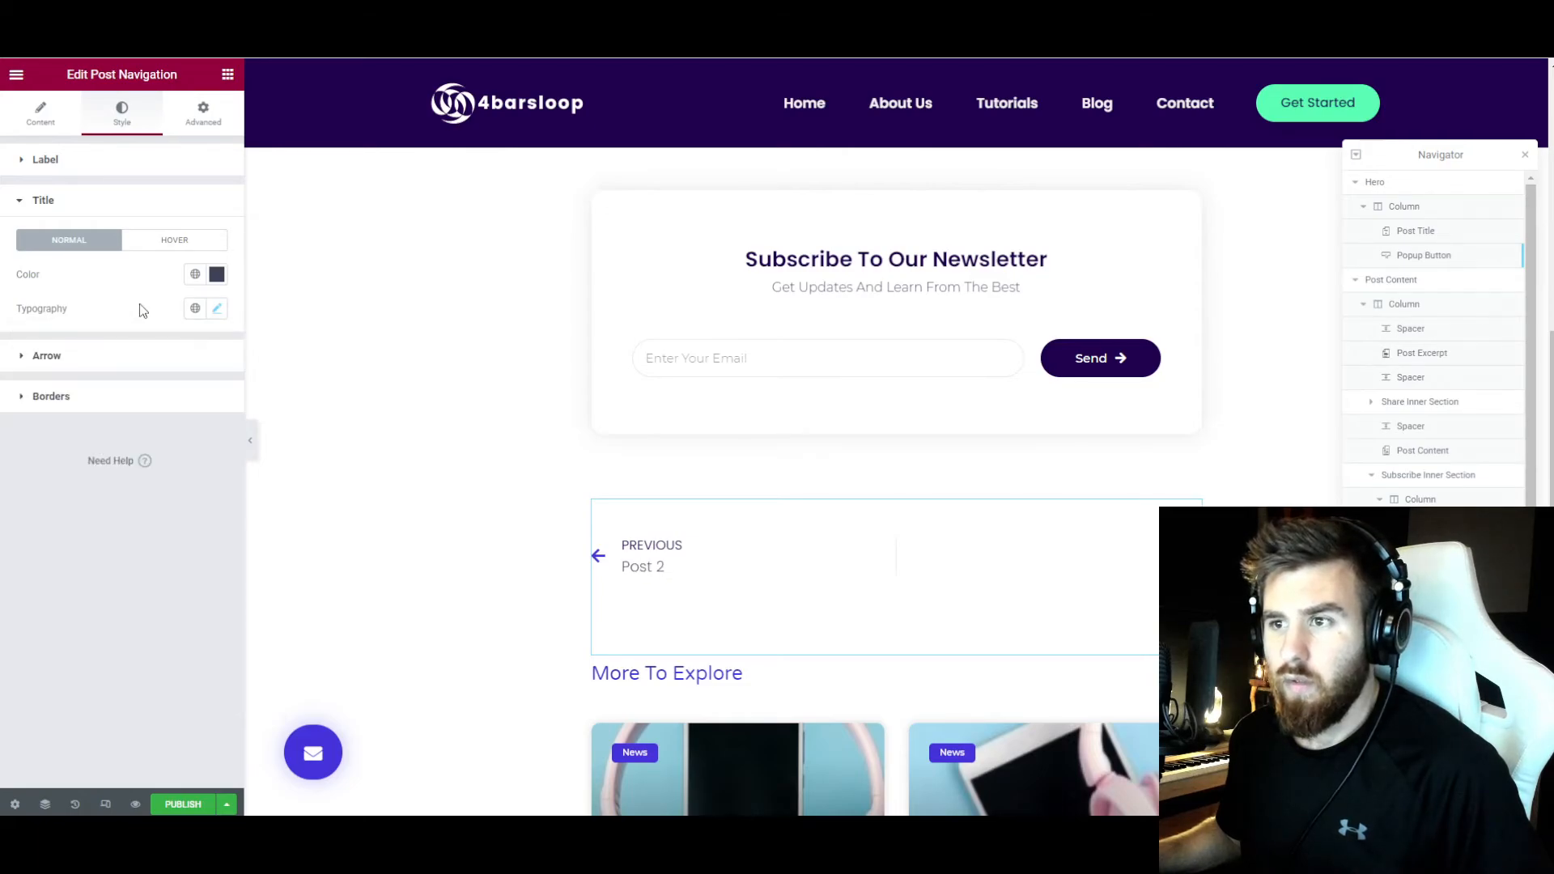
# - Set the post navigation's arrow to the global Primary color
pyautogui.click(166, 362)
pyautogui.click(195, 315)
pyautogui.click(132, 390)
# - Style the "More To Explore" heading with the global Primary text color, the Default font family and weight 600
pyautogui.scroll(-1, 478, 486)
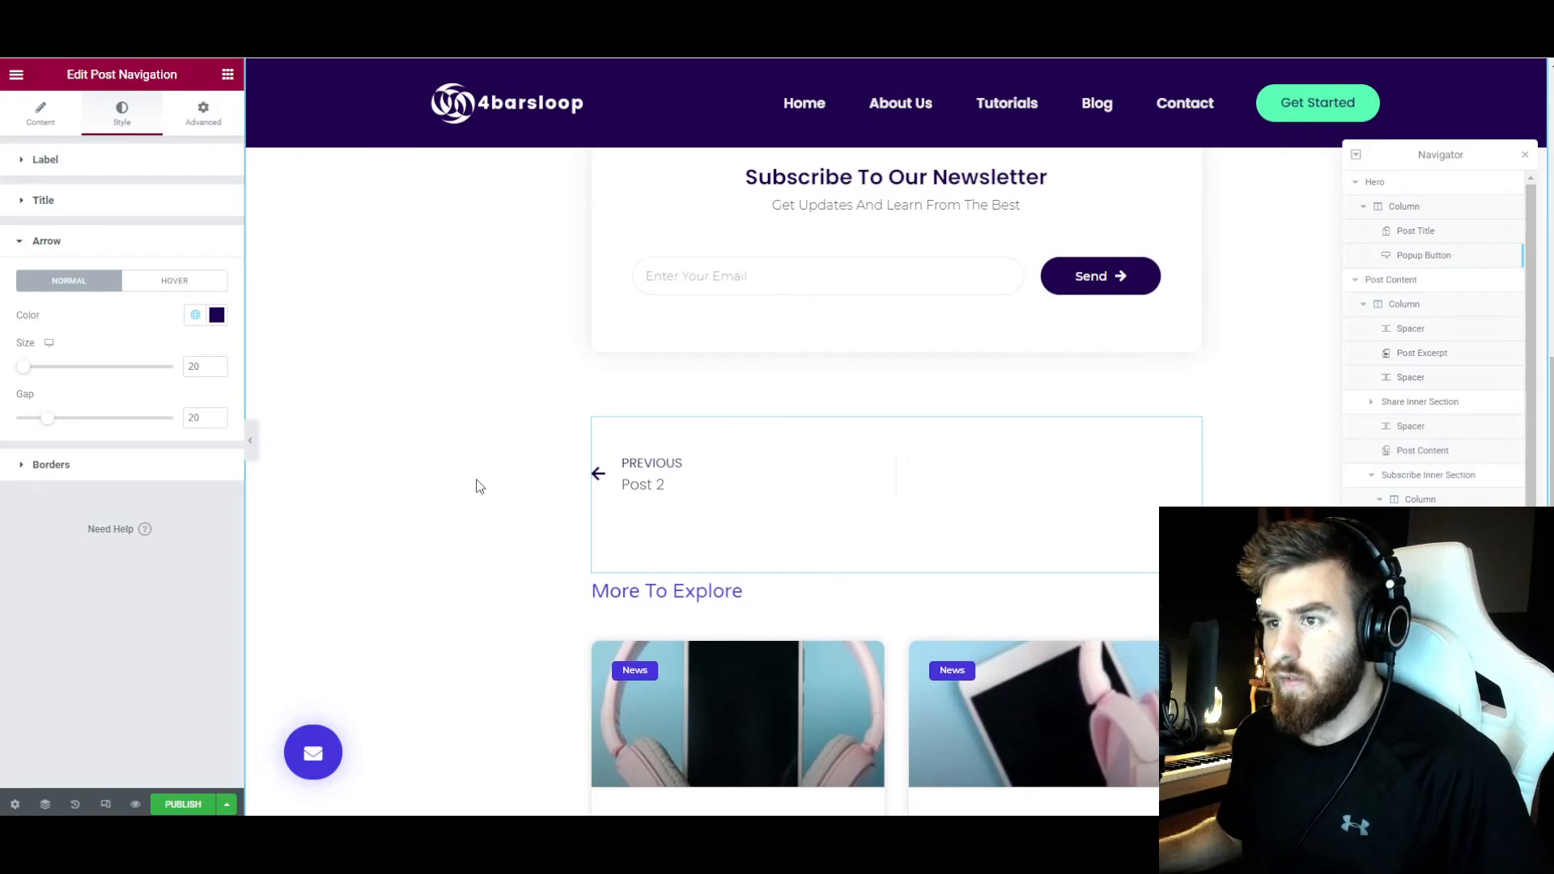
pyautogui.scroll(-2, 478, 486)
pyautogui.click(667, 429)
pyautogui.click(195, 199)
pyautogui.click(173, 274)
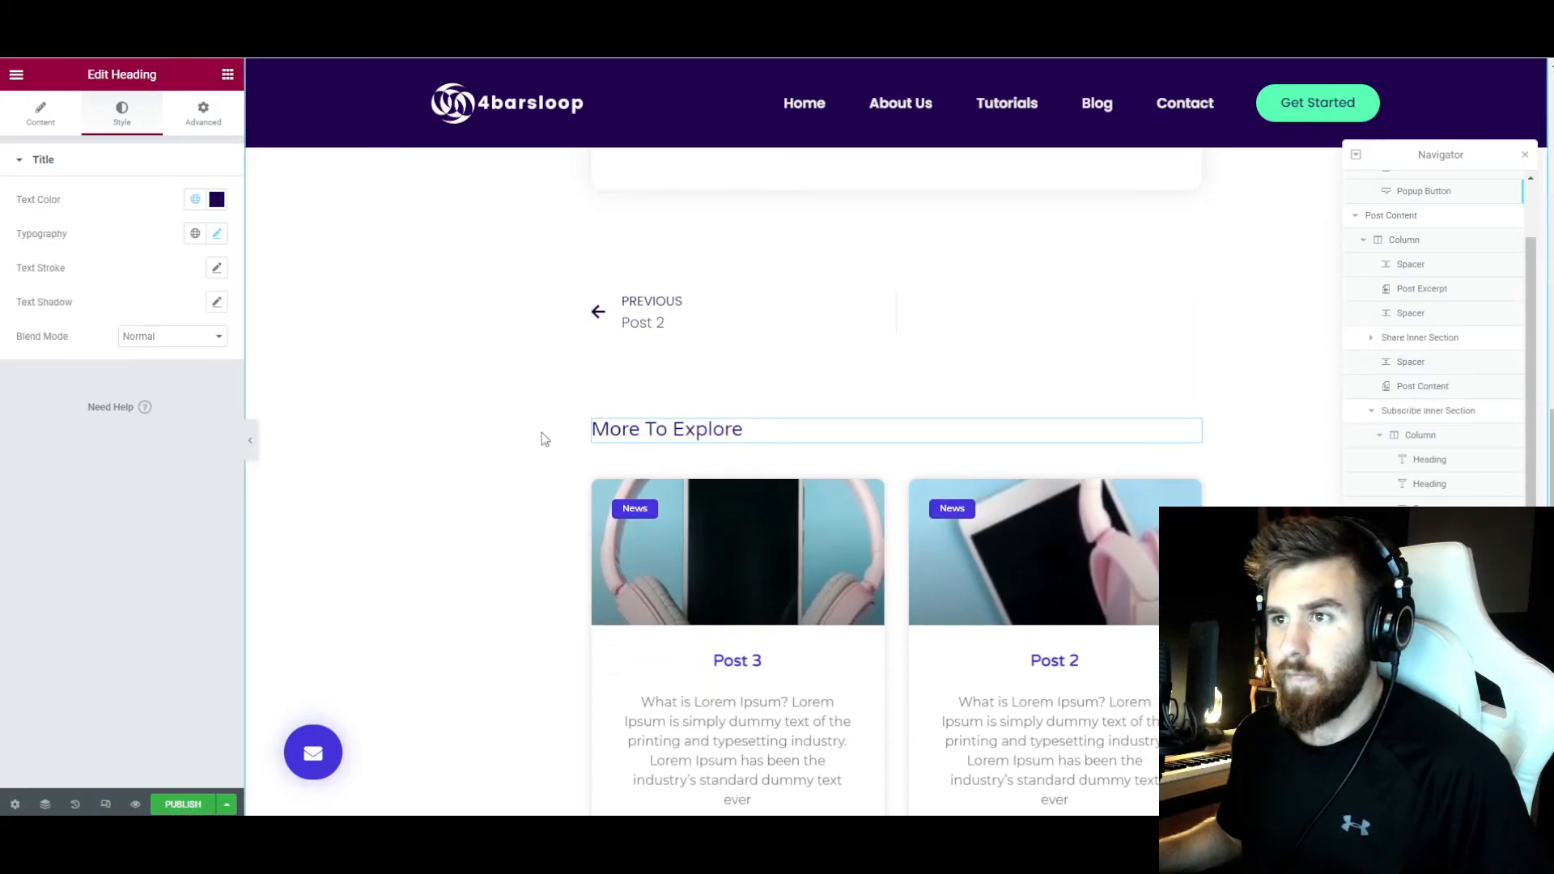
pyautogui.click(217, 234)
pyautogui.click(174, 309)
pyautogui.click(178, 359)
pyautogui.click(150, 395)
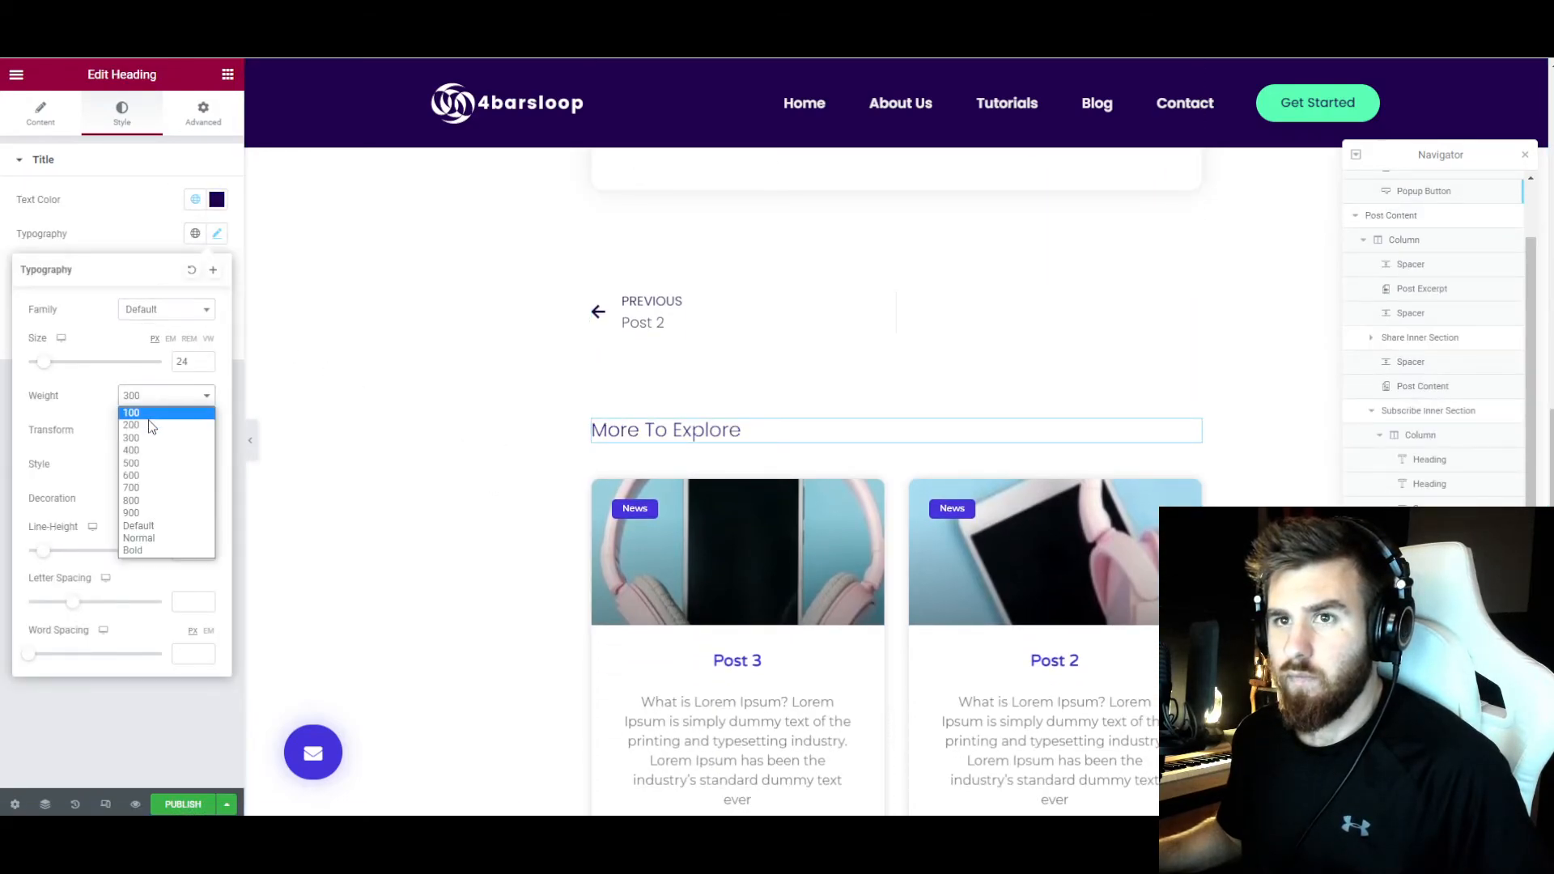
pyautogui.click(144, 479)
pyautogui.click(382, 451)
# - Style the post cards' badge under "More To Explore" with the global Primary background color and the Default font family
pyautogui.scroll(-2, 866, 397)
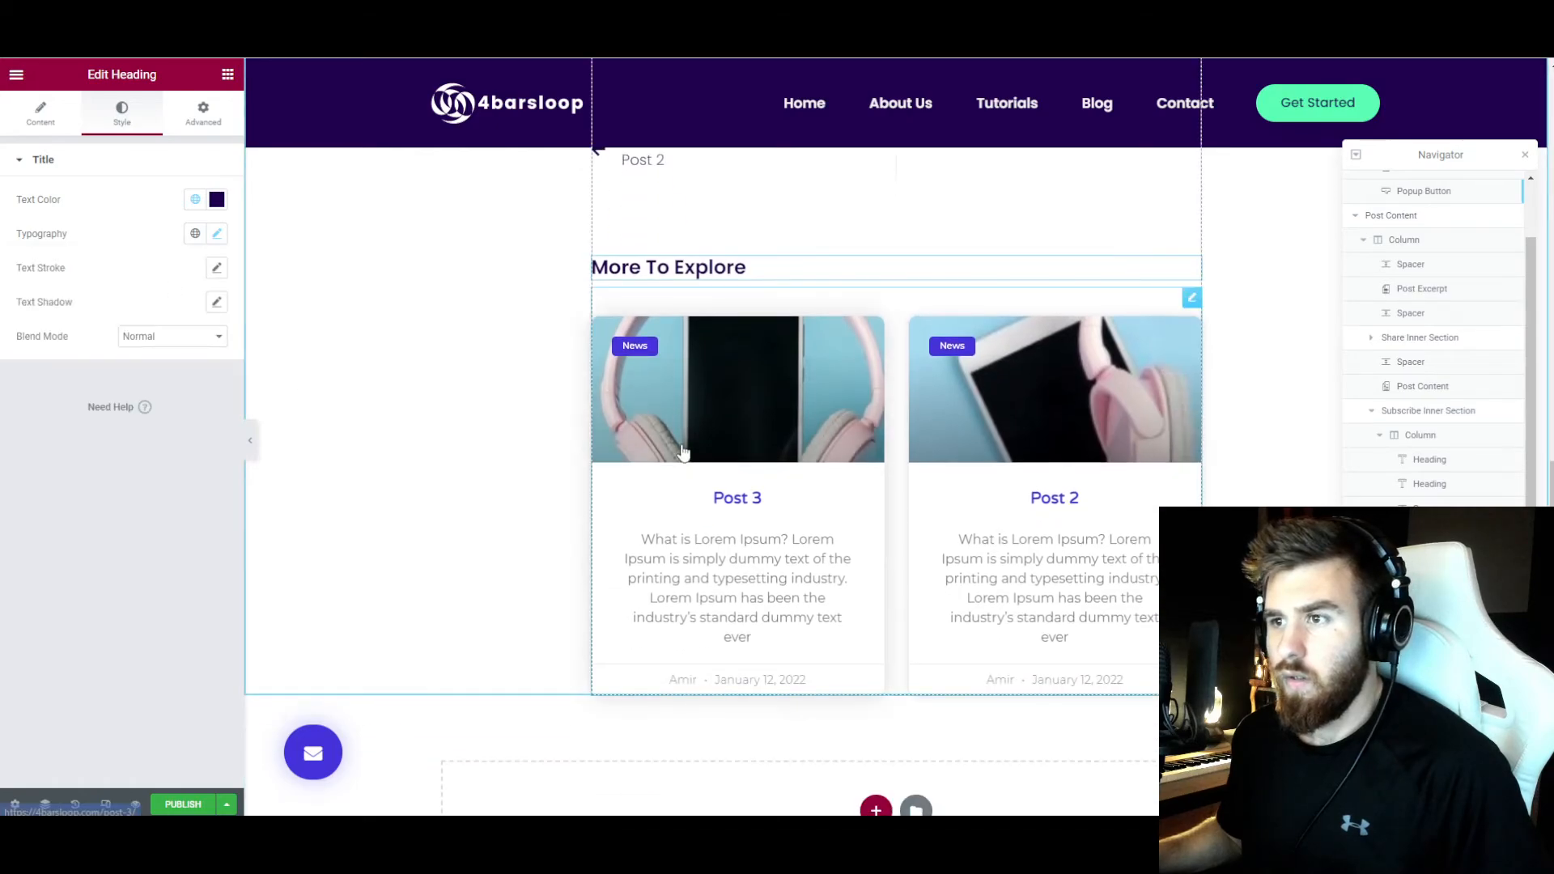
pyautogui.click(1191, 298)
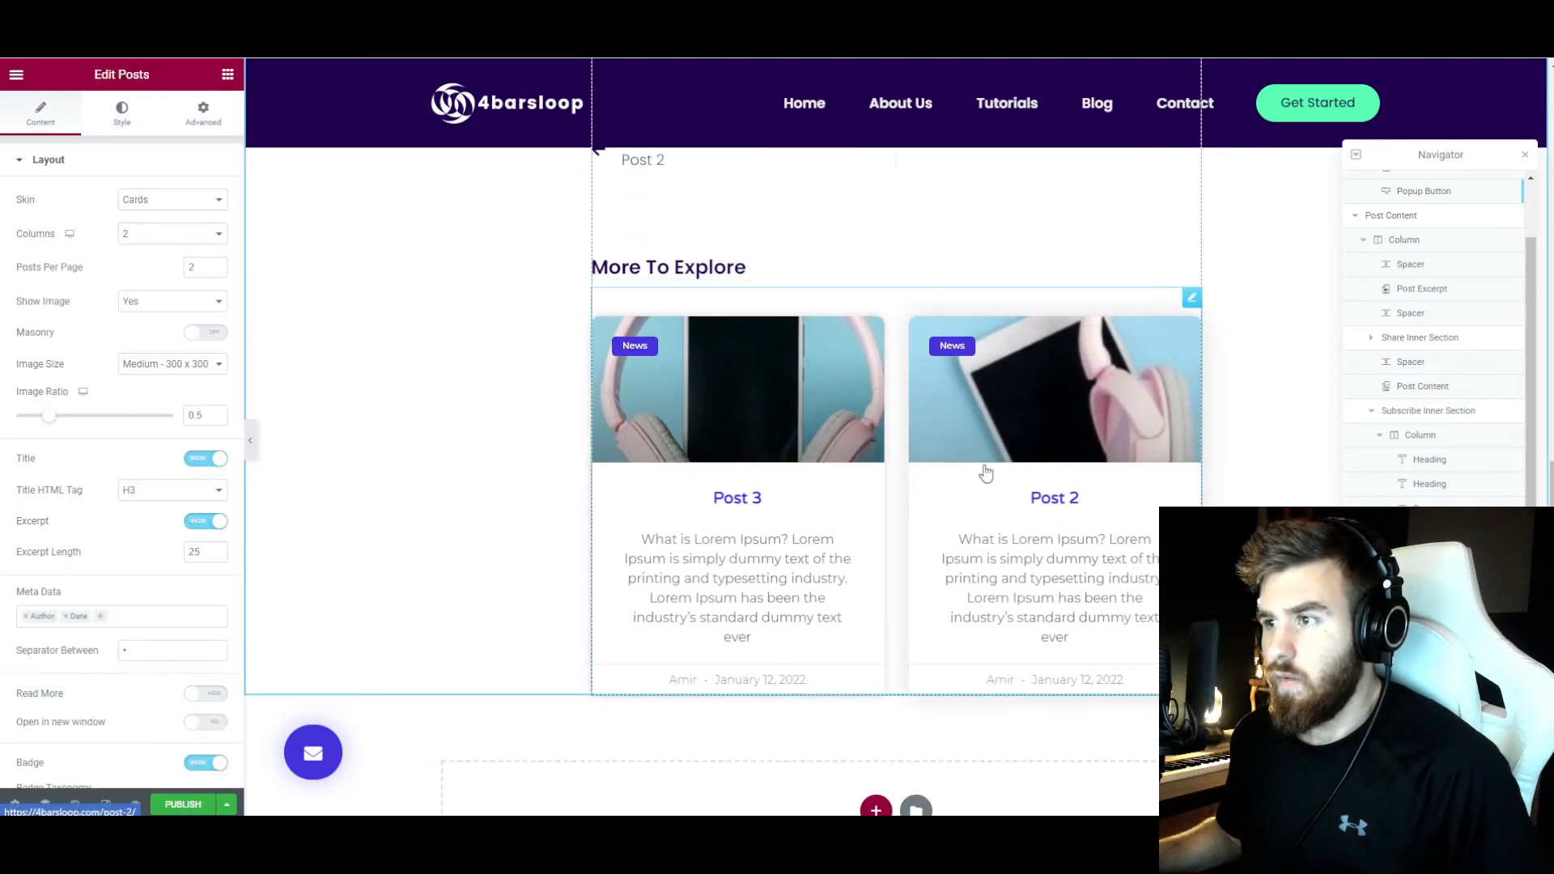
pyautogui.scroll(1, 485, 518)
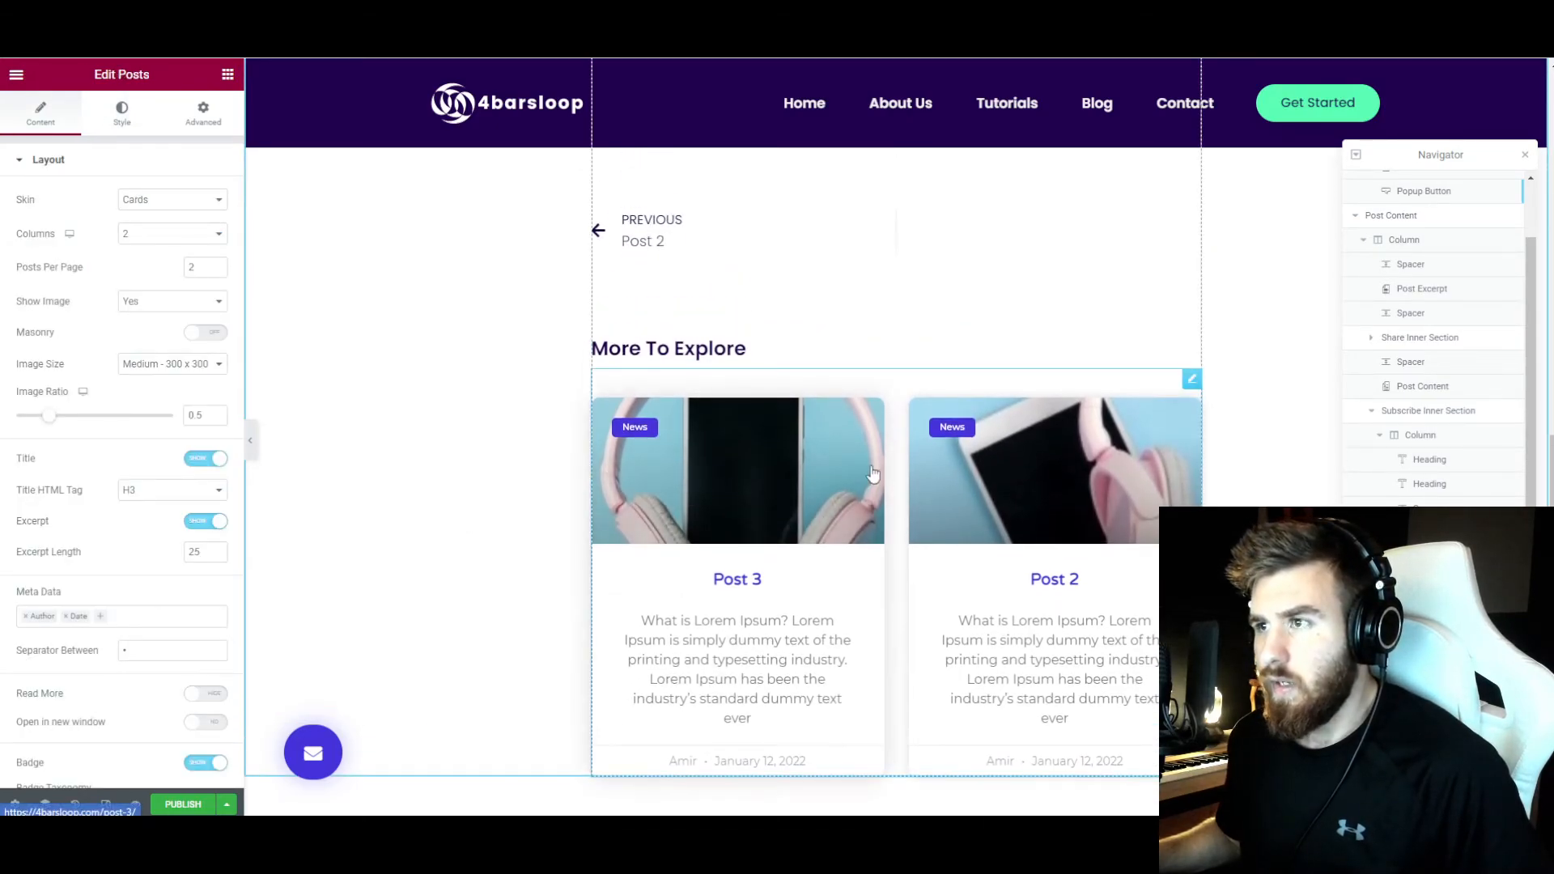
pyautogui.click(123, 115)
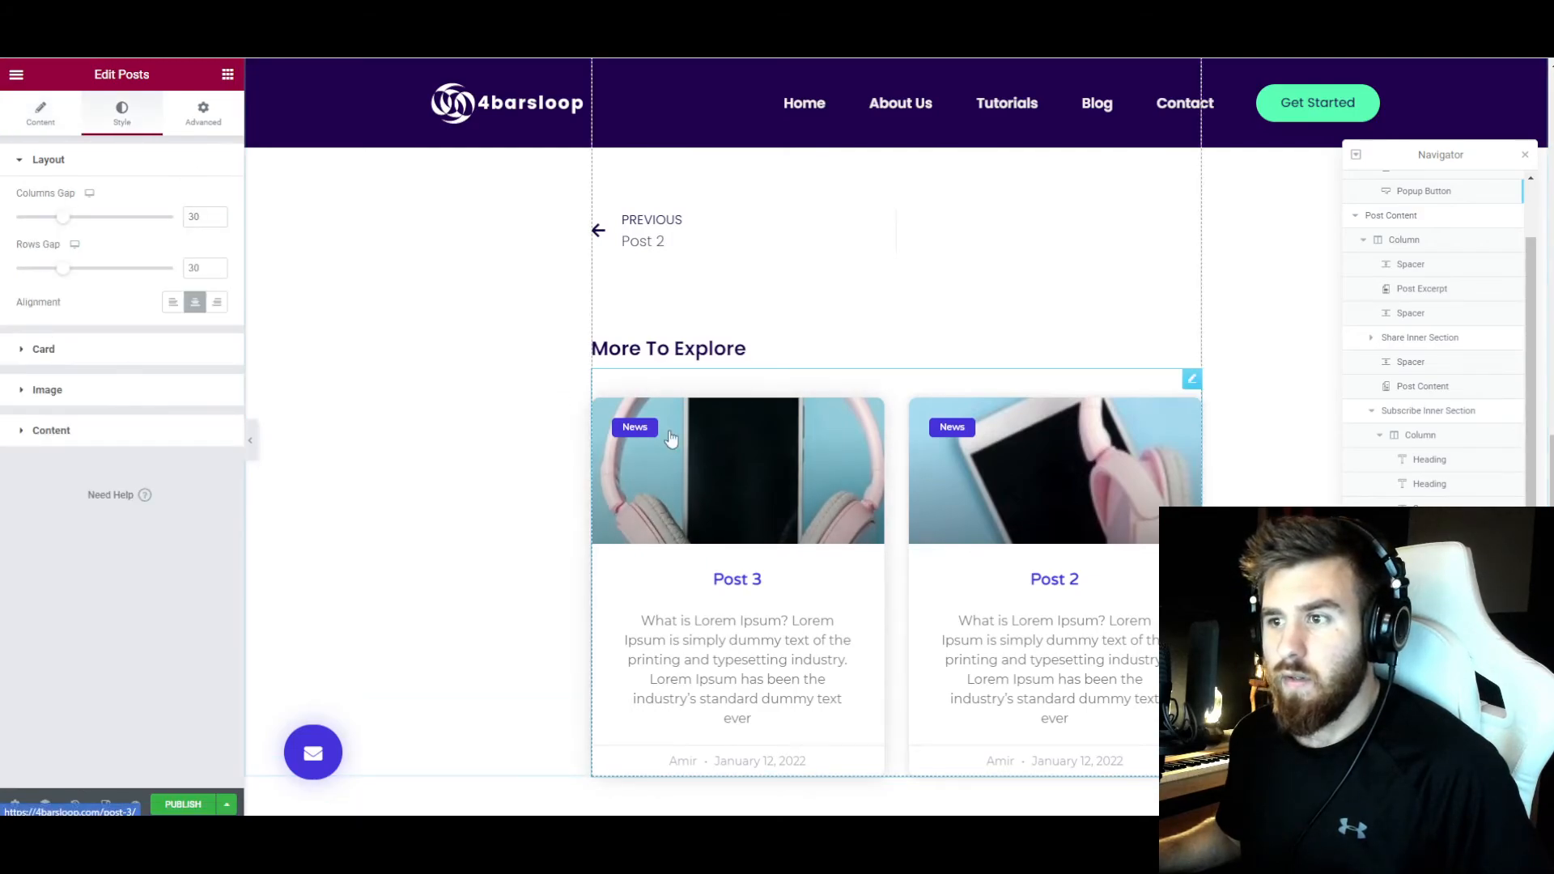
pyautogui.click(59, 349)
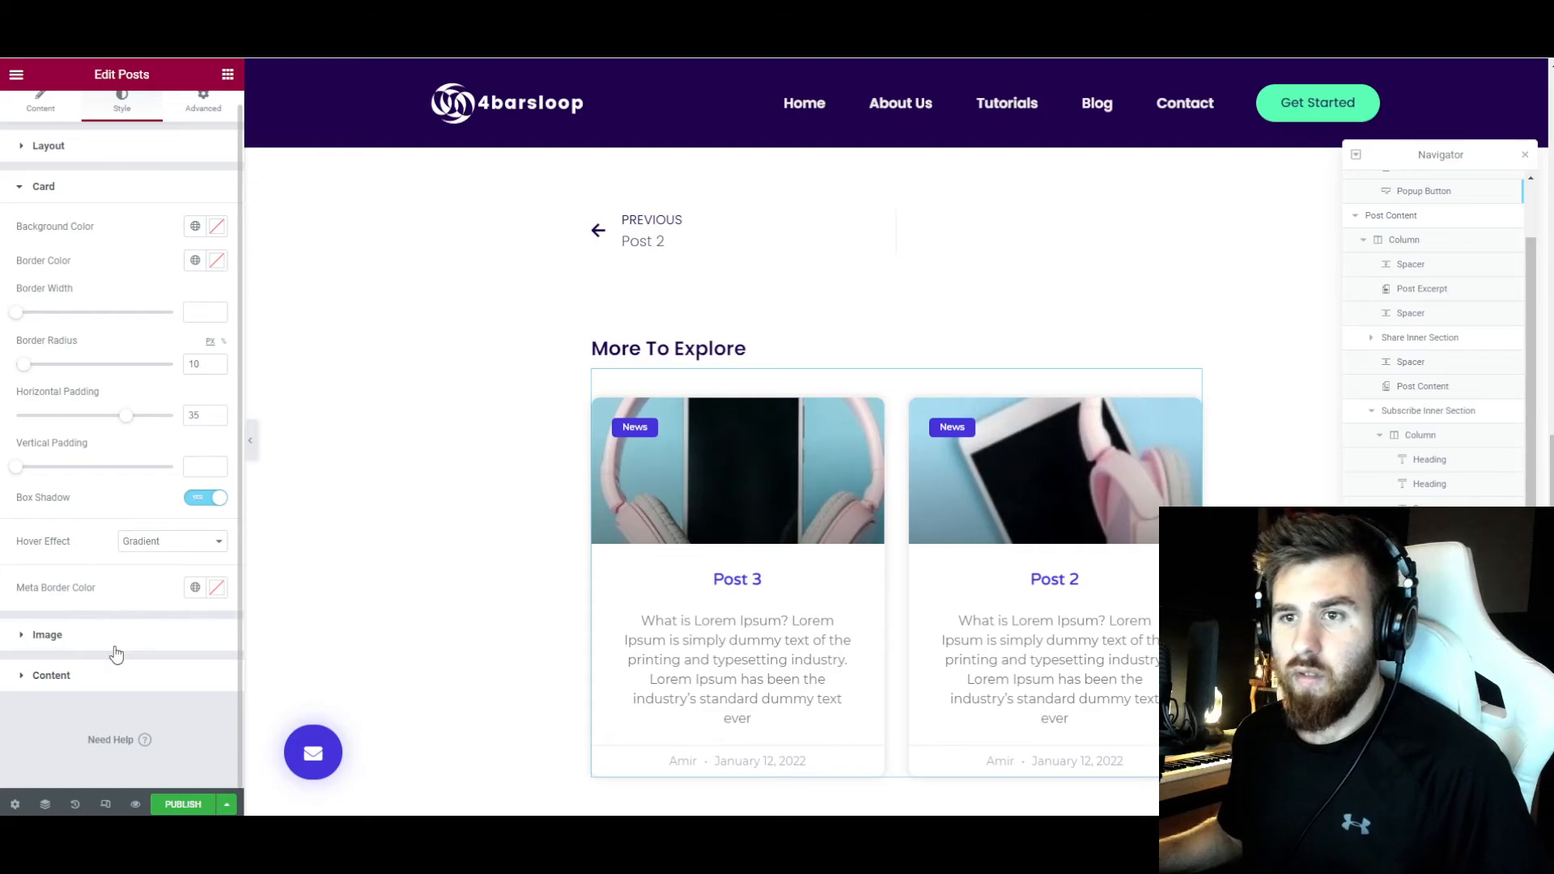
pyautogui.click(48, 635)
pyautogui.click(216, 629)
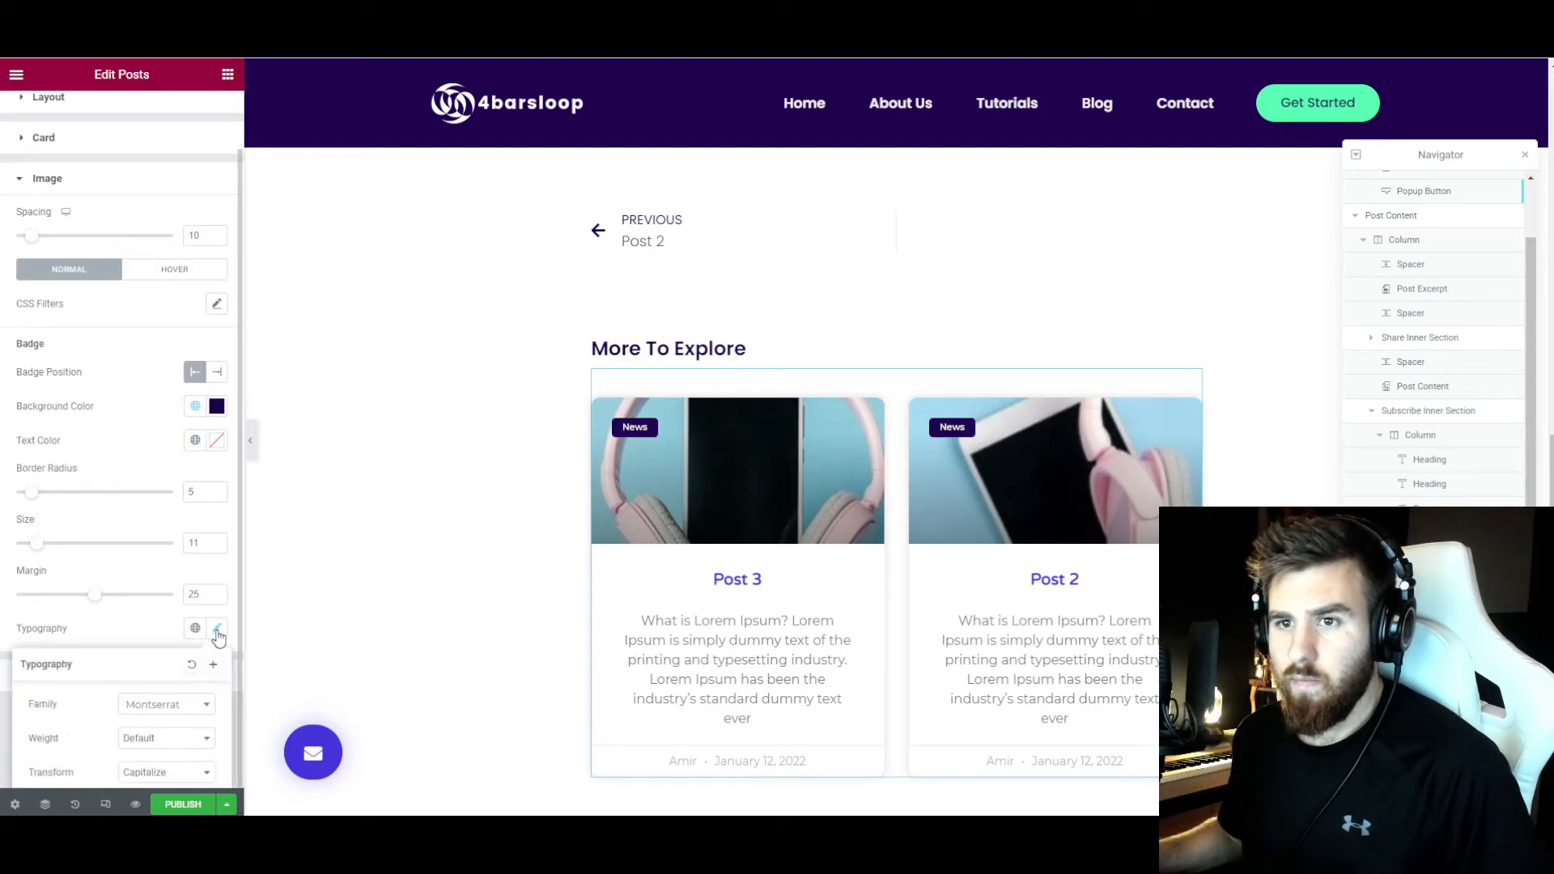
pyautogui.click(155, 712)
pyautogui.moveTo(208, 621); pyautogui.dragTo(208, 544)
pyautogui.click(189, 542)
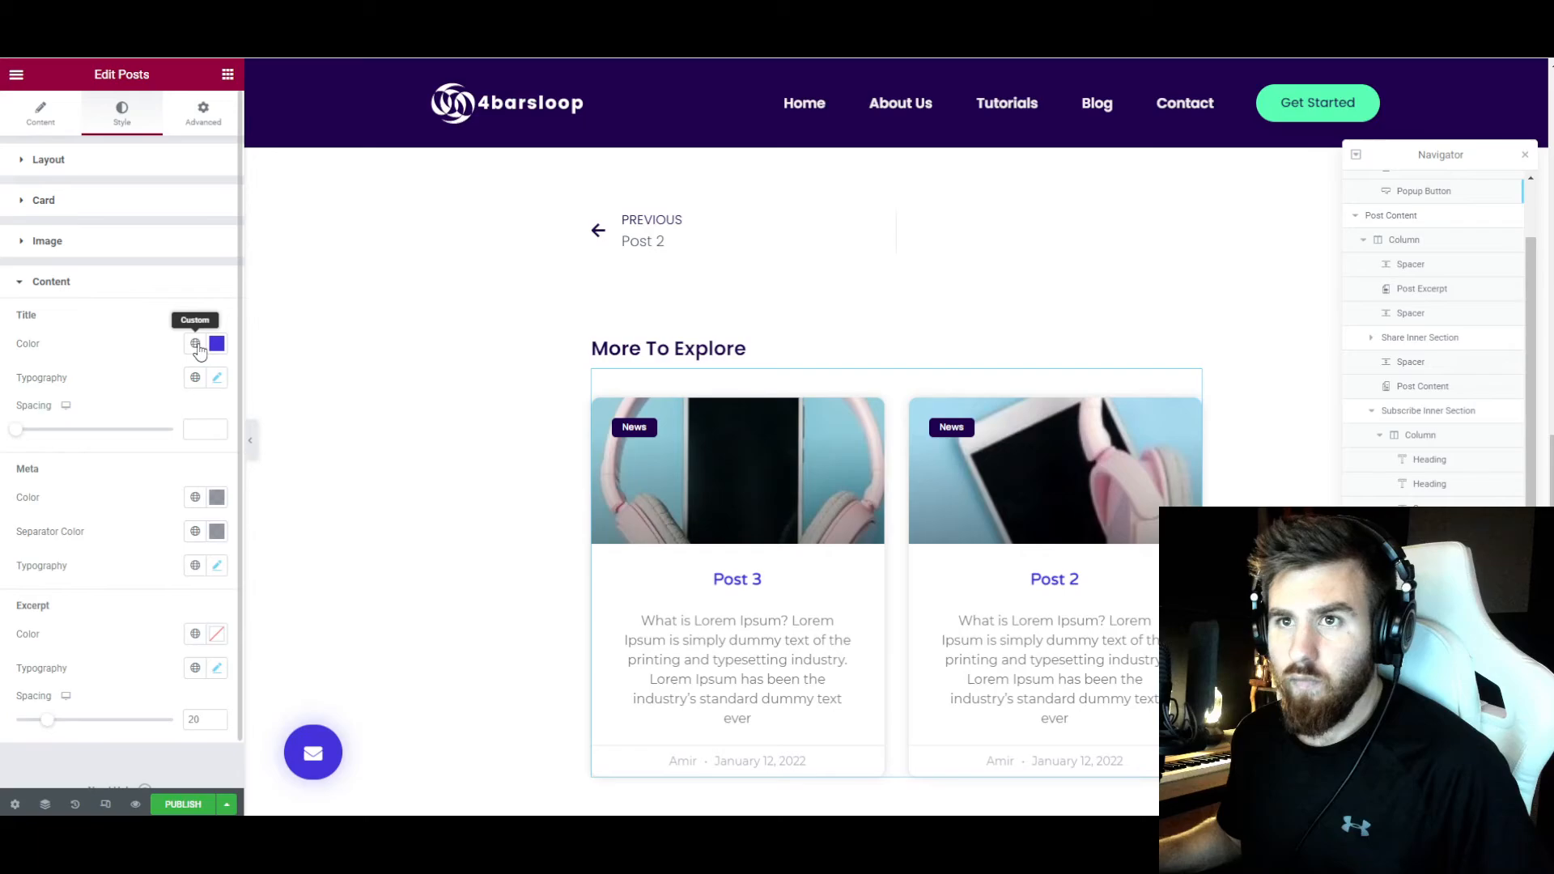
# - Style the post cards' titles with the global Primary color and the Default font family
pyautogui.click(198, 346)
pyautogui.click(145, 444)
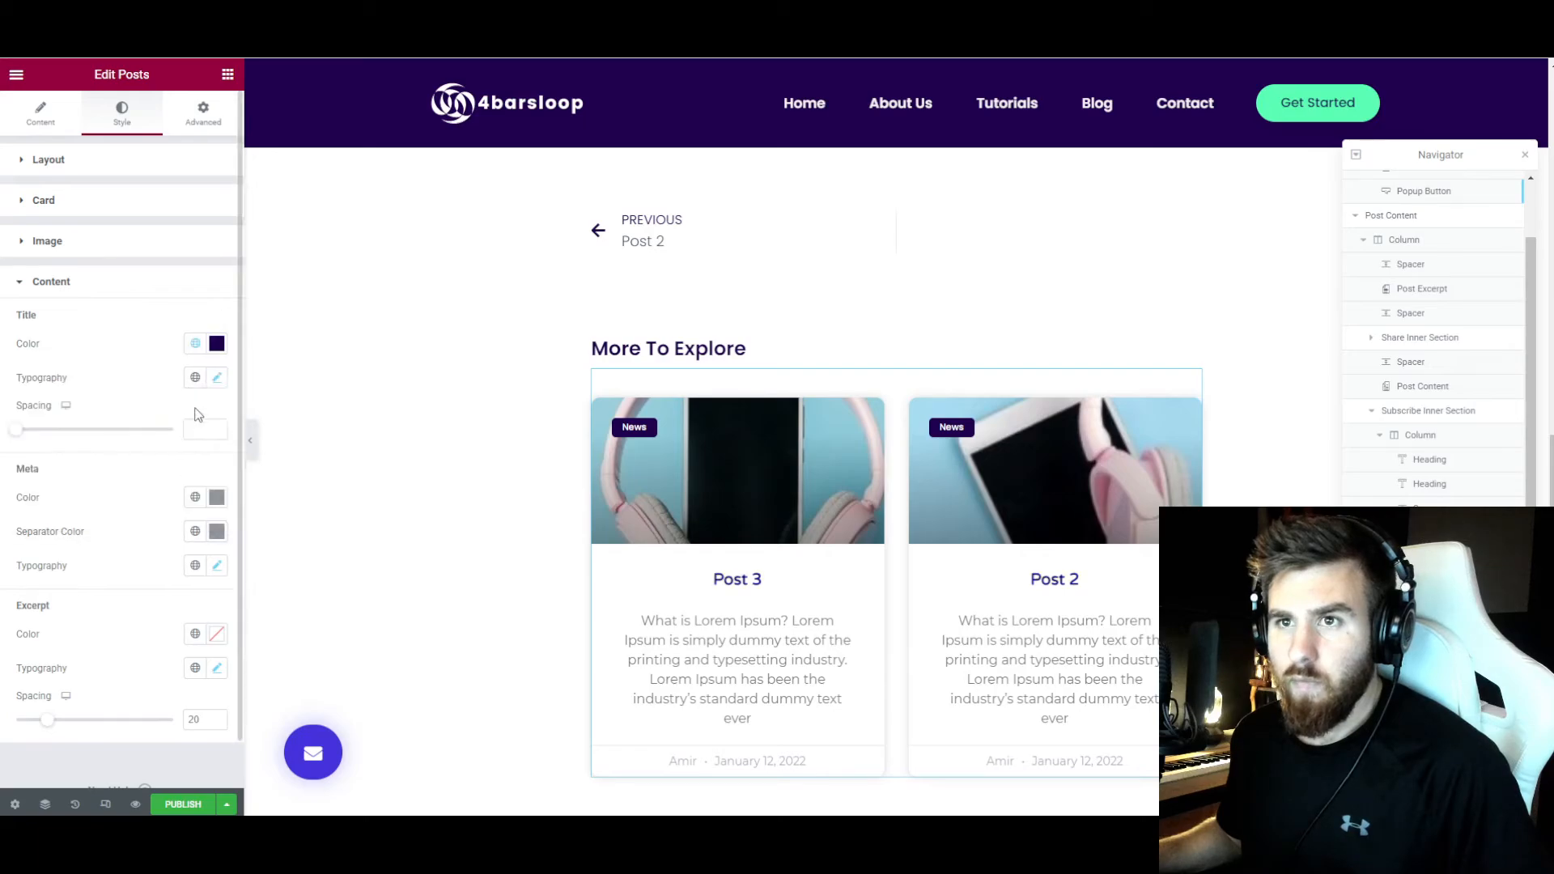
pyautogui.click(218, 378)
pyautogui.click(153, 461)
pyautogui.scroll(10, 154, 567)
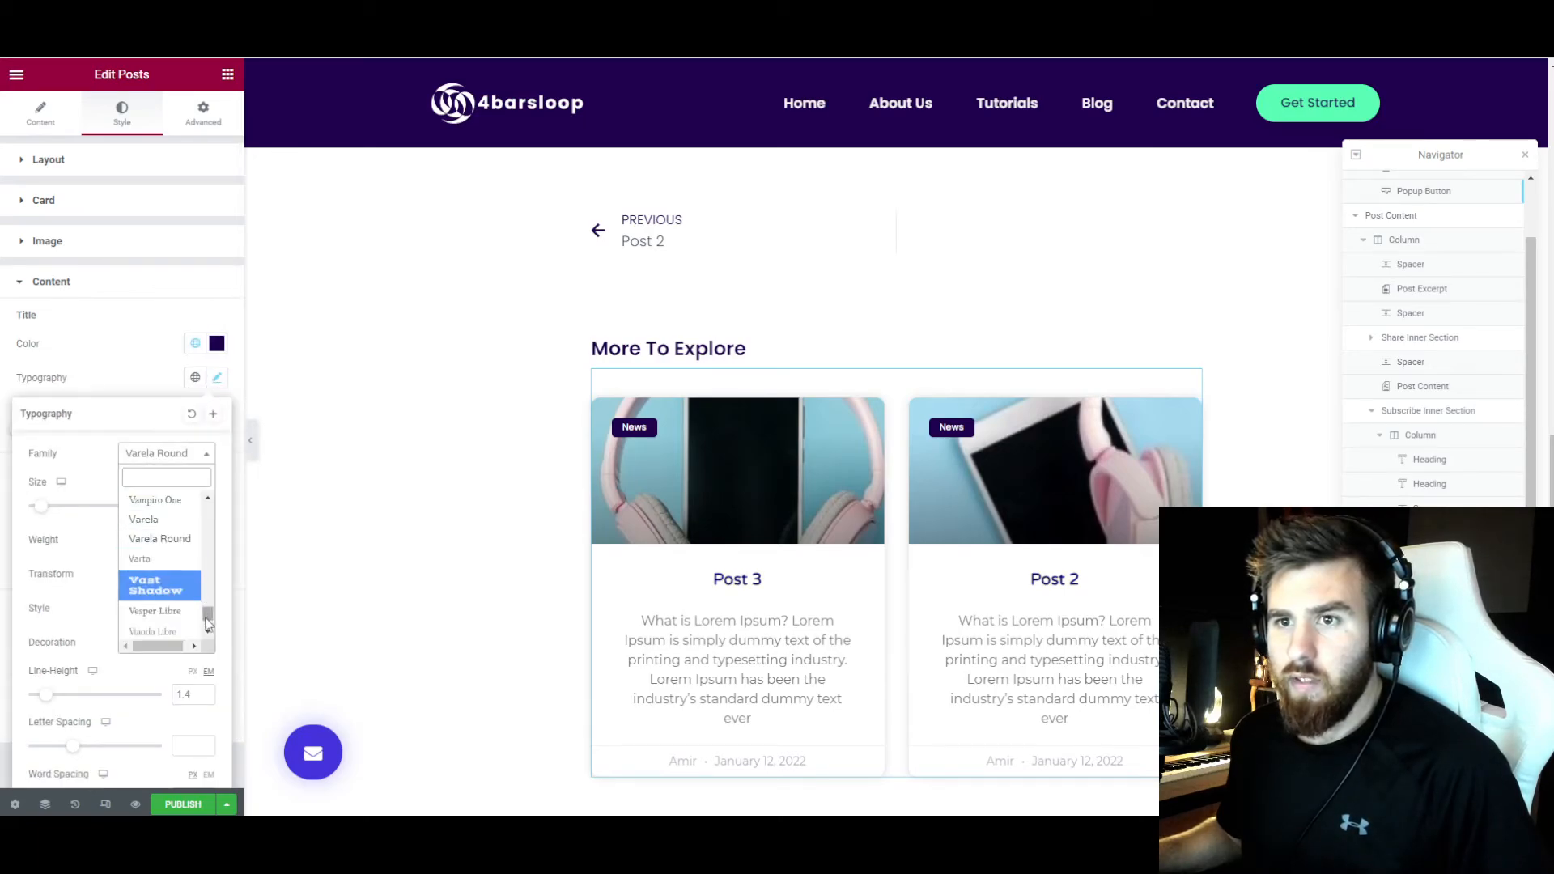
pyautogui.click(146, 497)
pyautogui.click(114, 375)
pyautogui.scroll(-1, 609, 563)
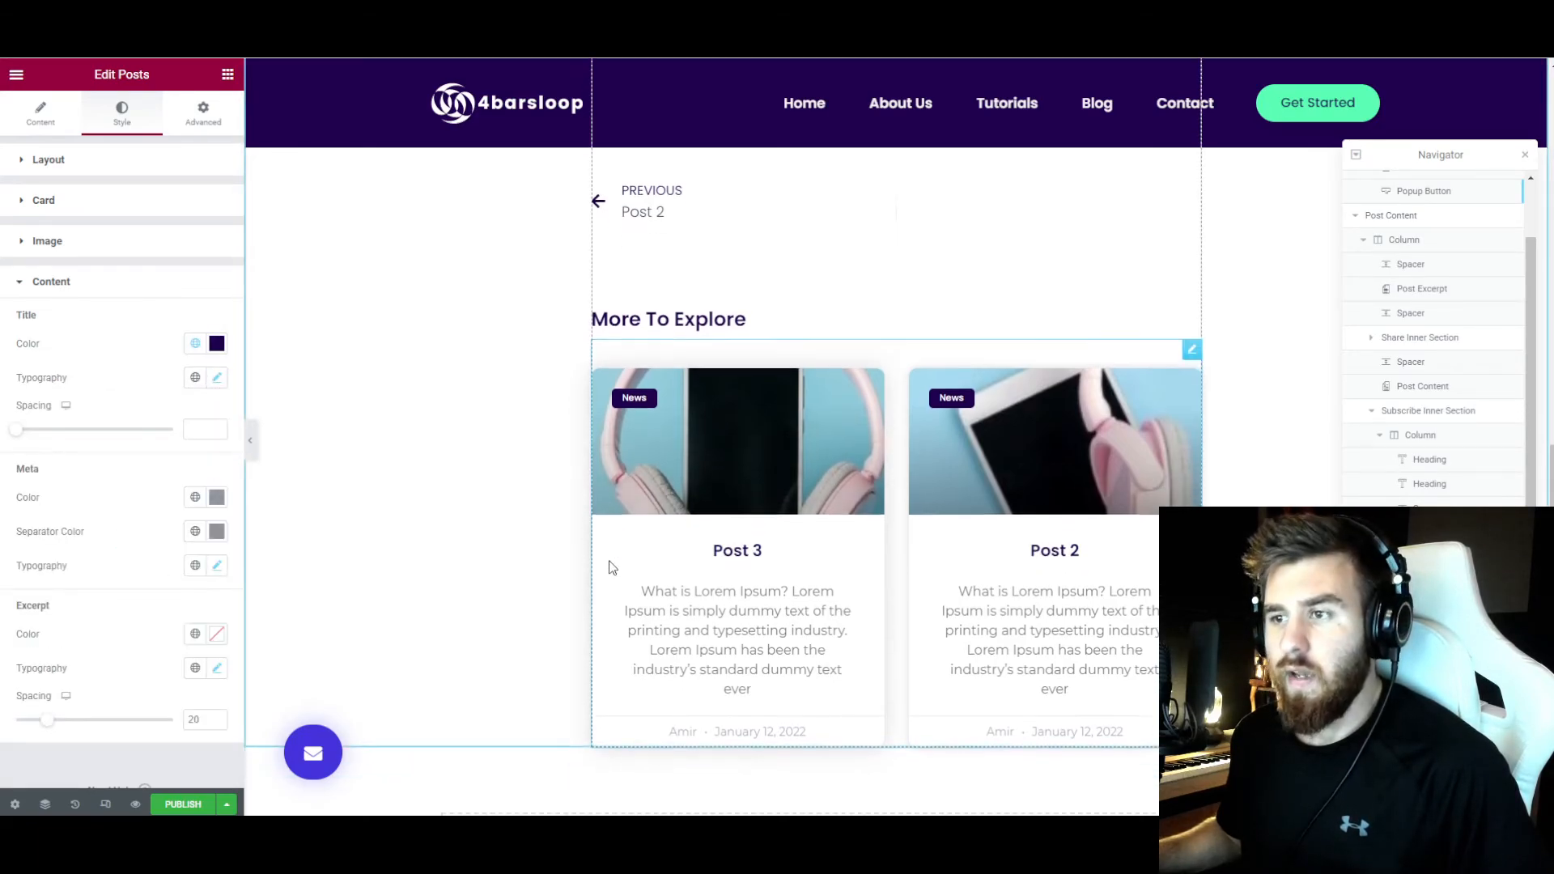
# - Set the post cards' meta typography to the Default font family
pyautogui.click(214, 566)
pyautogui.click(166, 642)
pyautogui.scroll(5, 186, 550)
pyautogui.click(140, 478)
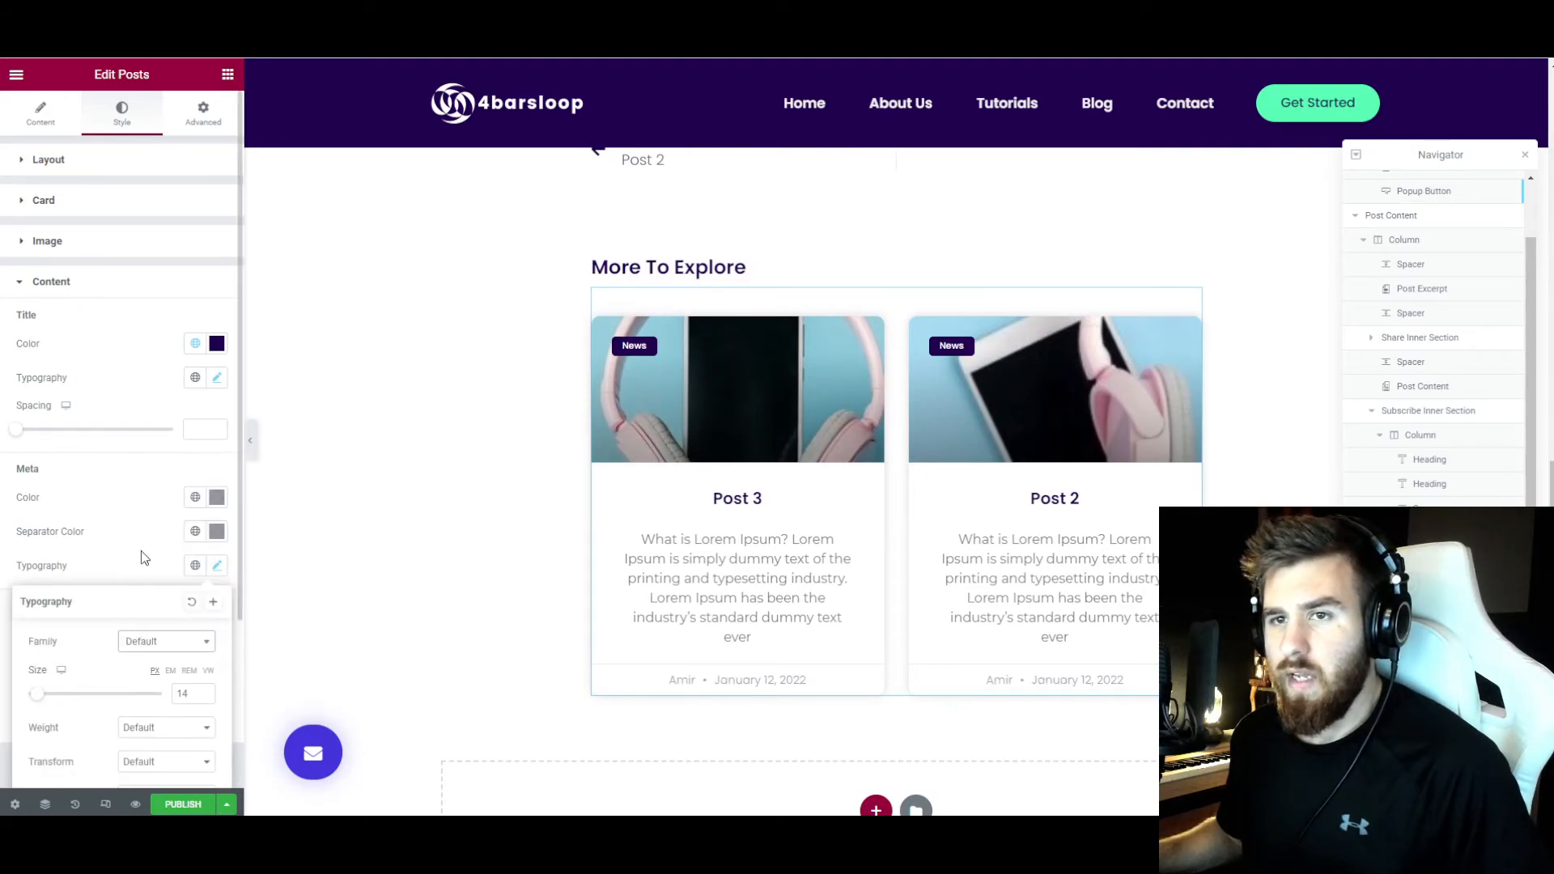
pyautogui.click(128, 411)
pyautogui.scroll(1, 438, 560)
pyautogui.scroll(-1, 149, 596)
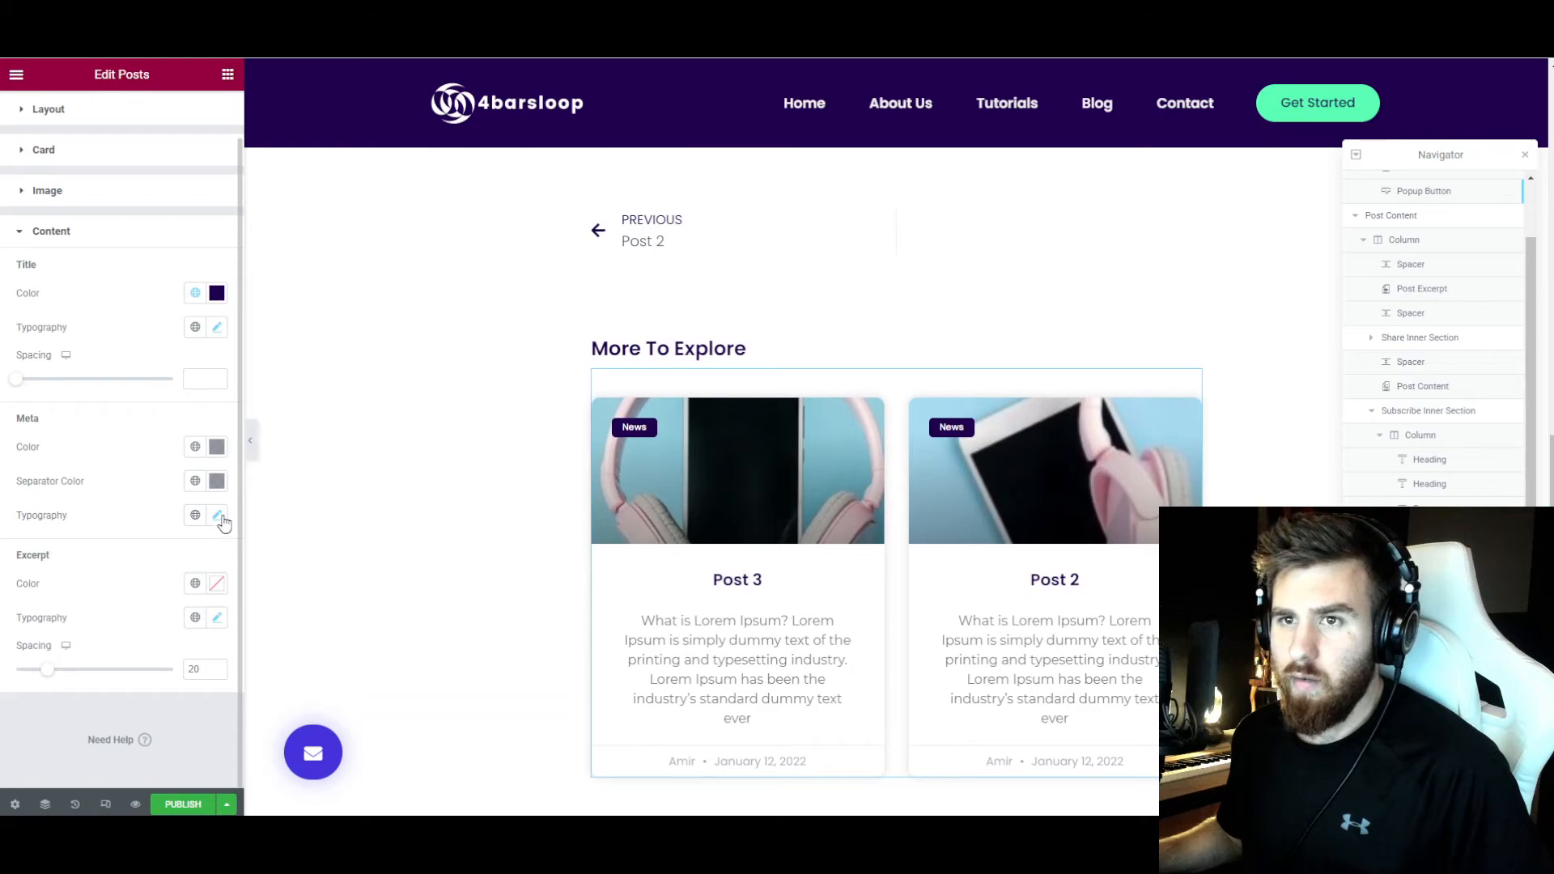
pyautogui.click(218, 516)
pyautogui.click(186, 606)
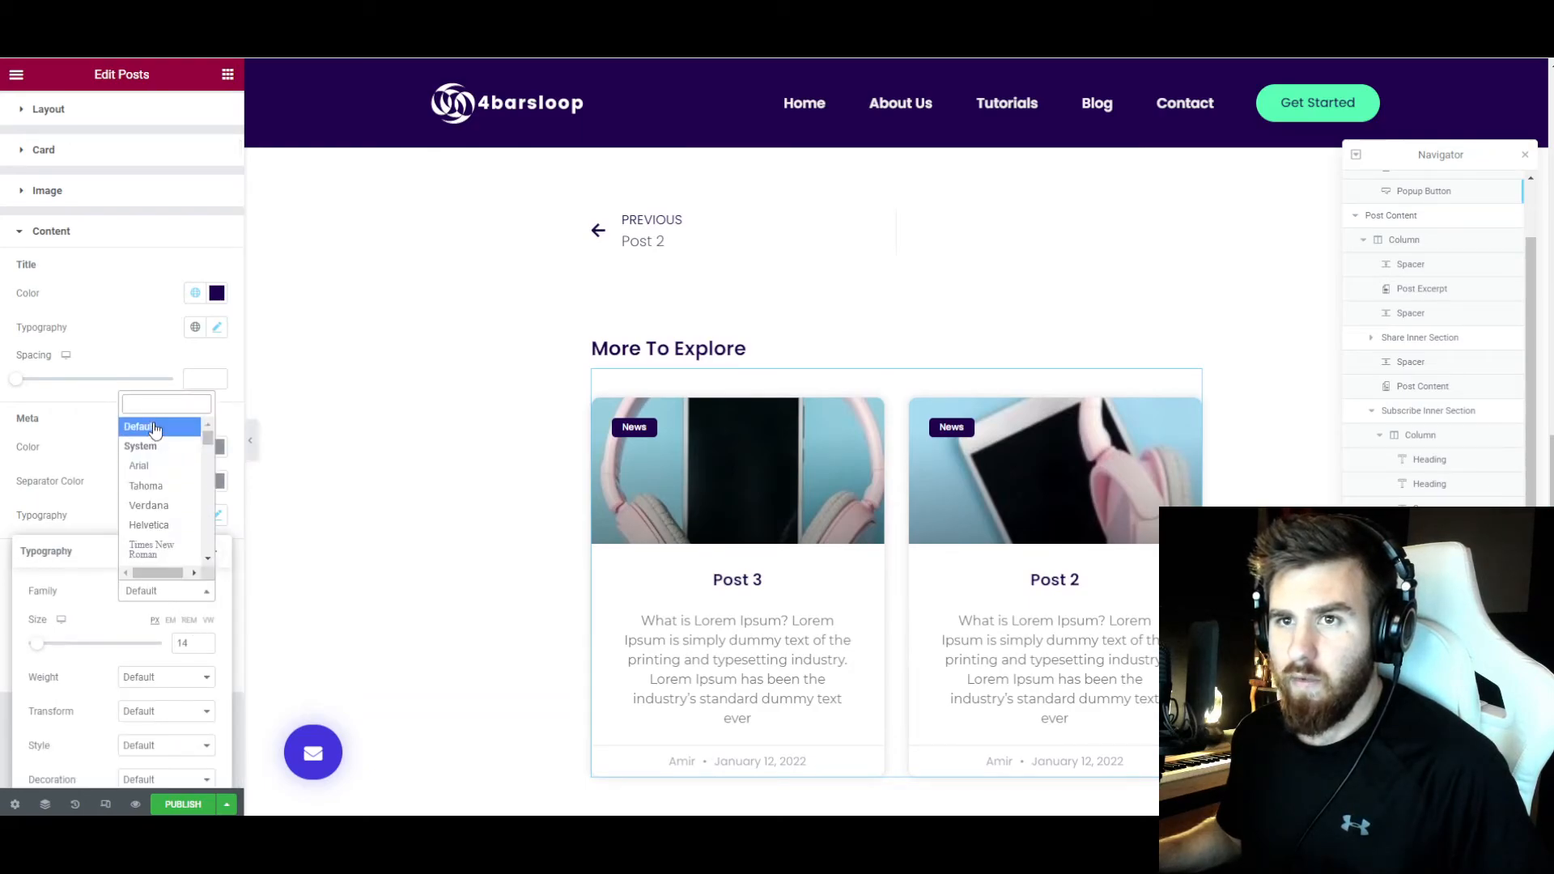
pyautogui.click(138, 478)
# - Set the post cards' excerpt typography to the Default font family
pyautogui.click(218, 619)
pyautogui.click(182, 694)
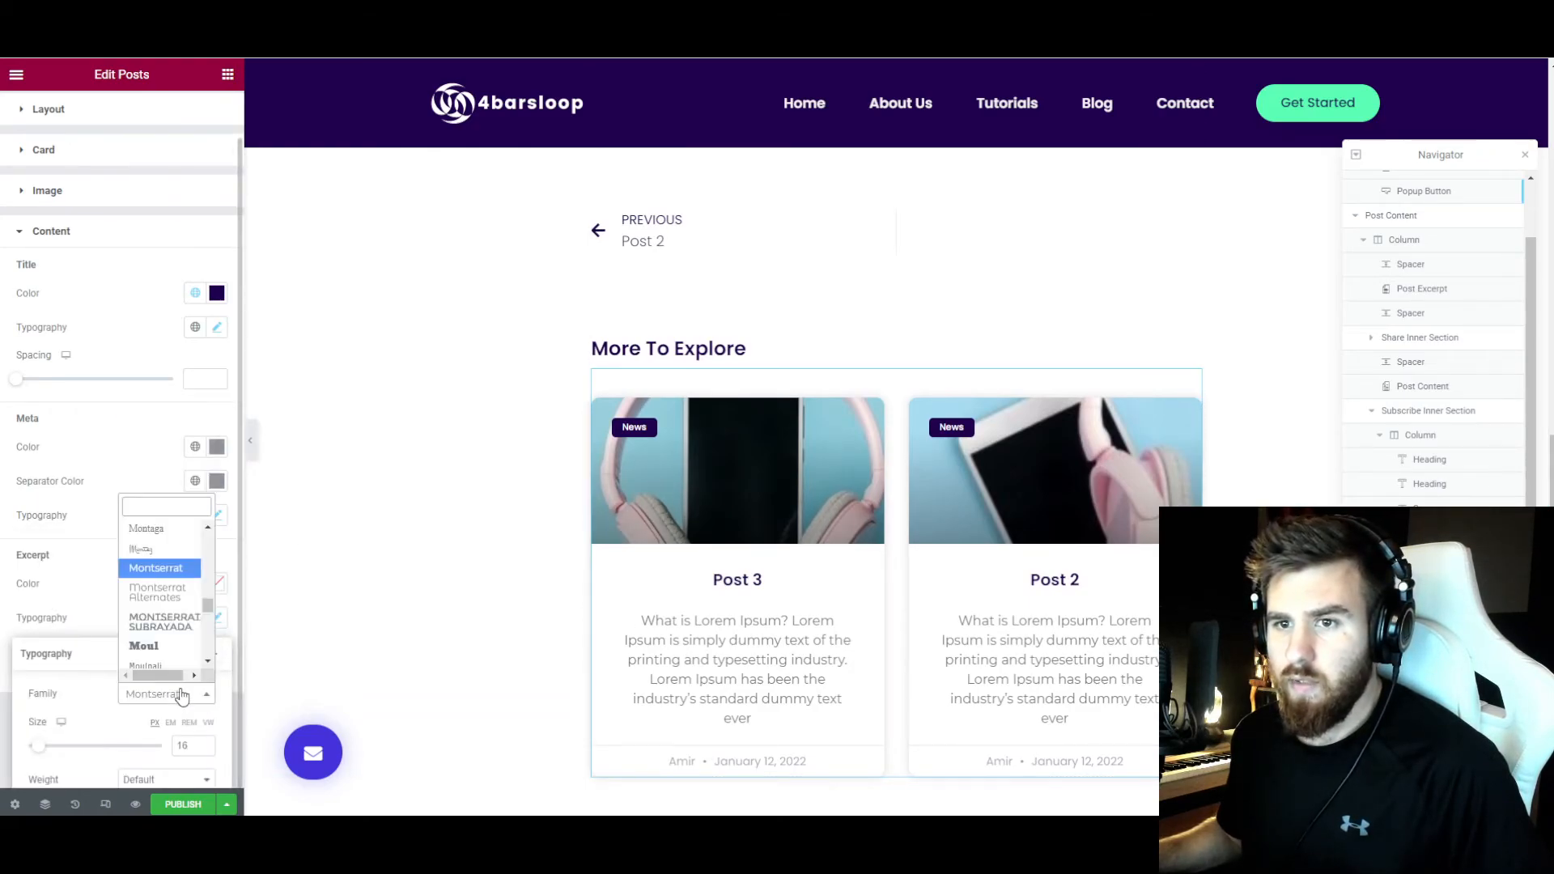
pyautogui.moveTo(208, 615); pyautogui.dragTo(209, 534)
pyautogui.click(187, 531)
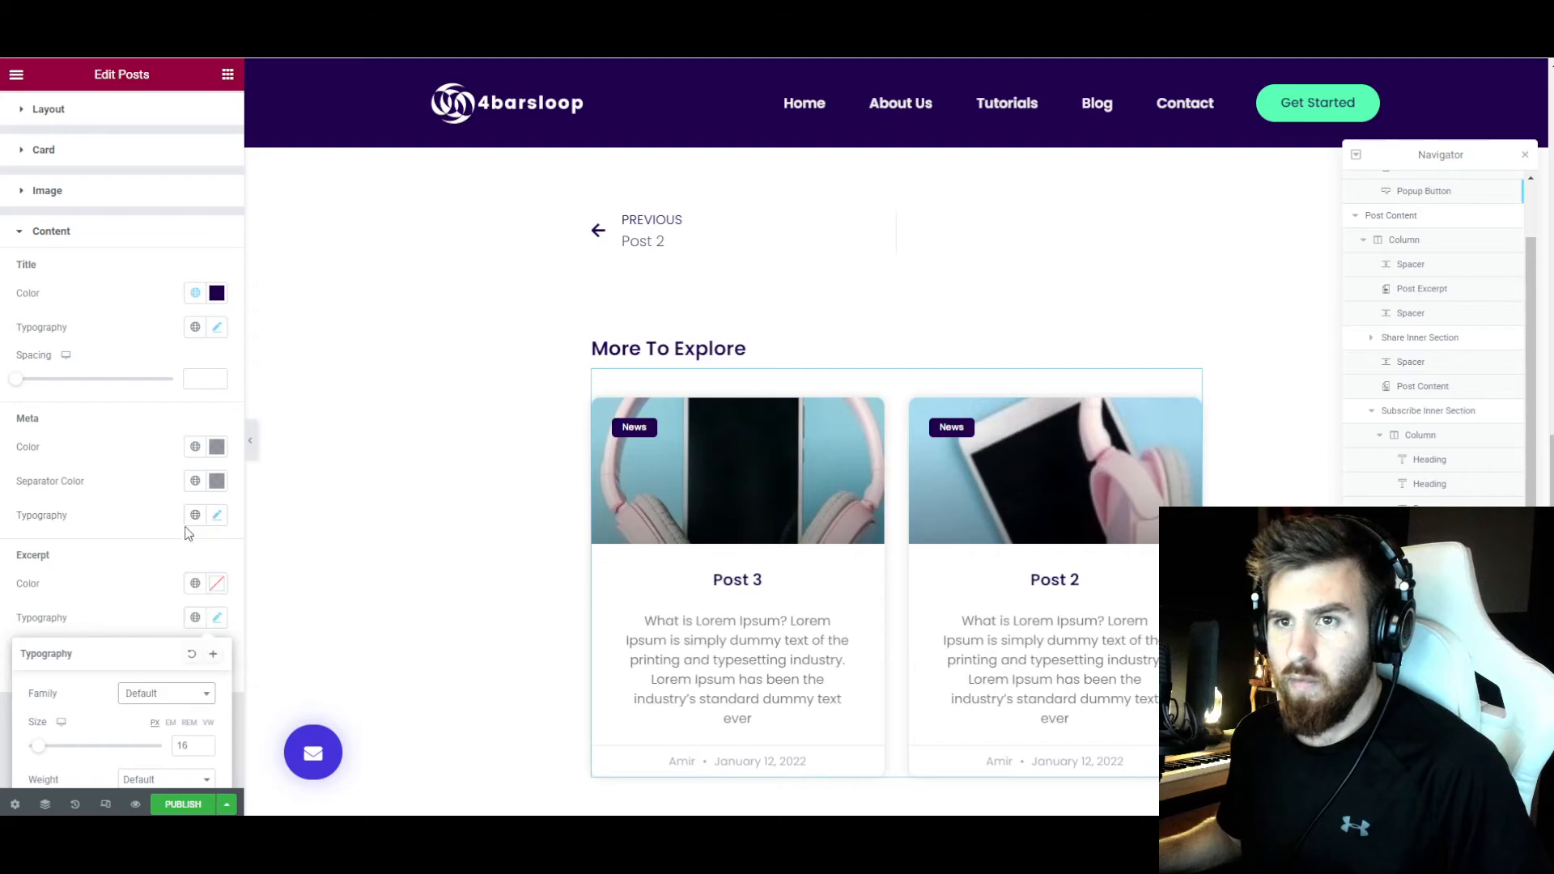
pyautogui.click(353, 559)
# - Give the post navigation's label a bolder font weight in the Default family
pyautogui.scroll(3, 610, 472)
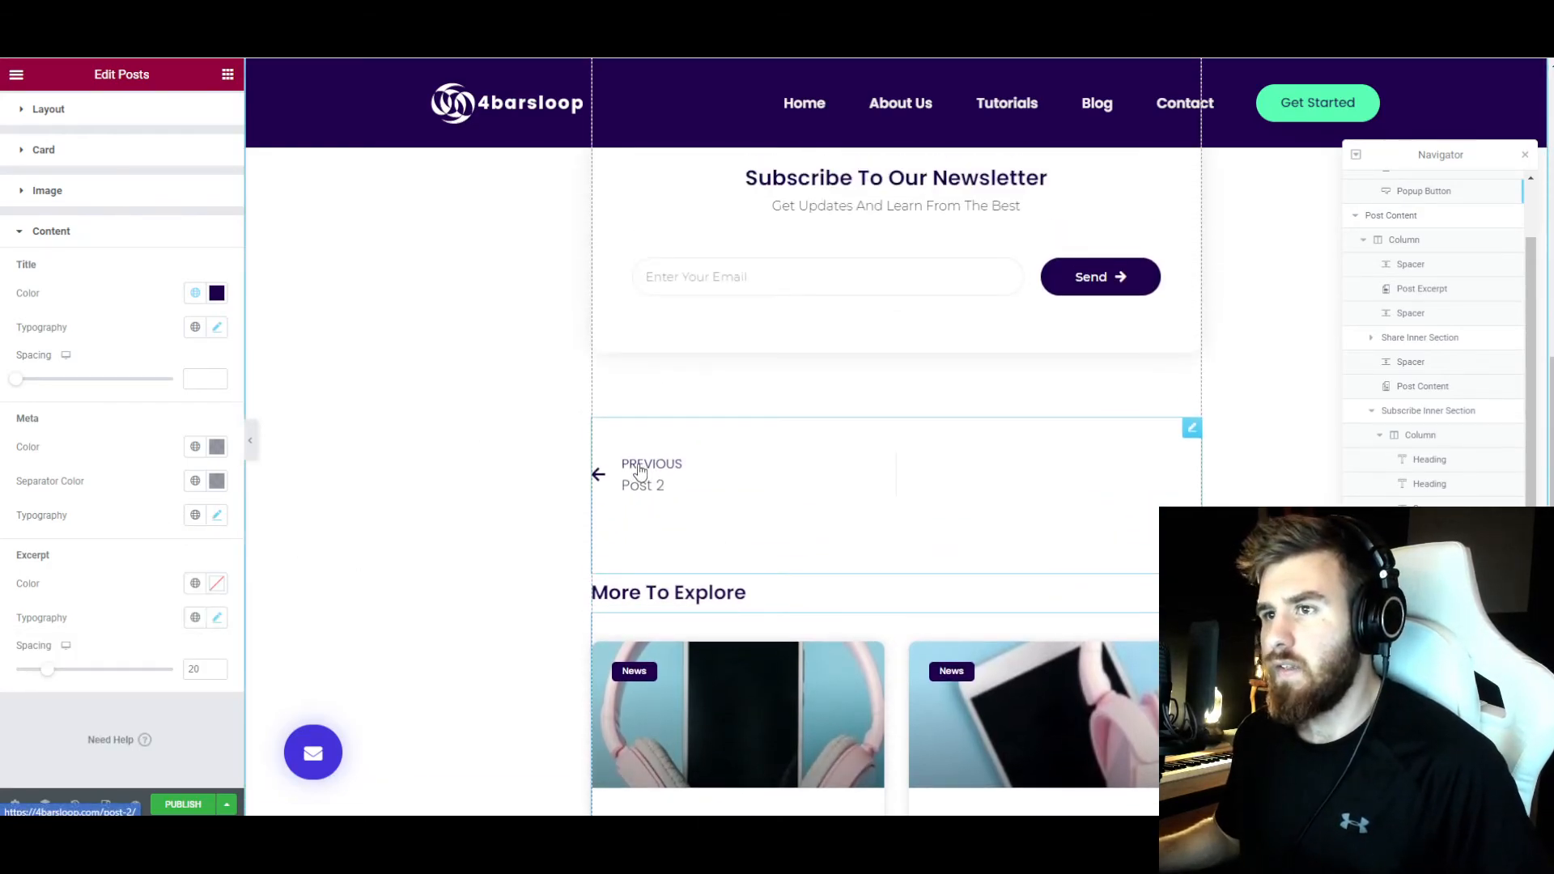
pyautogui.click(692, 499)
pyautogui.click(215, 268)
pyautogui.click(166, 343)
pyautogui.click(162, 389)
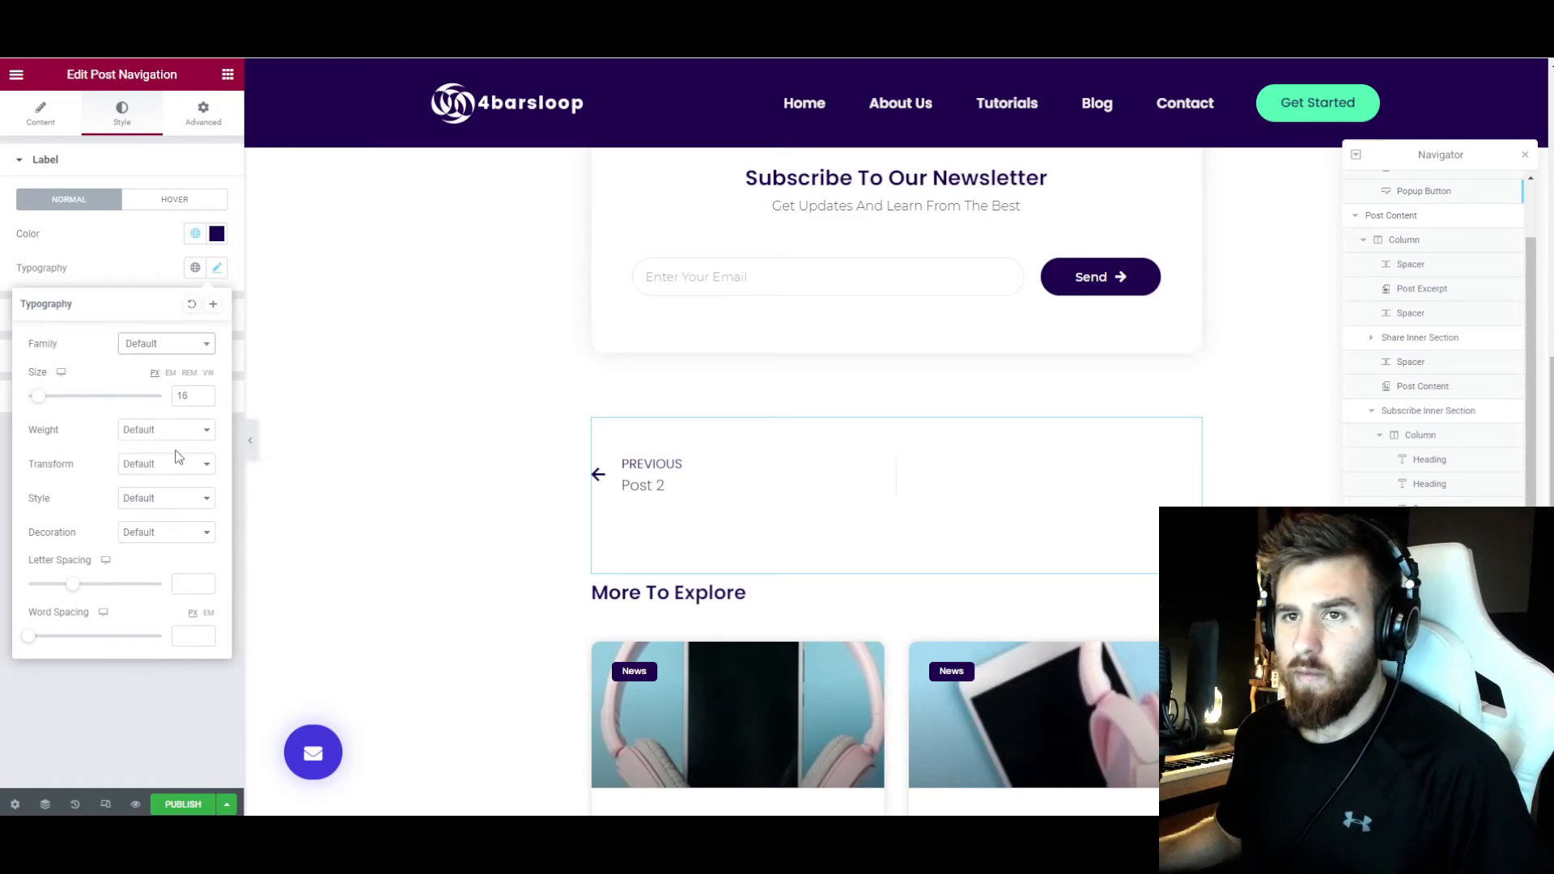
pyautogui.click(168, 431)
pyautogui.click(144, 512)
# - Give the post navigation's title a heavier font weight
pyautogui.click(237, 315)
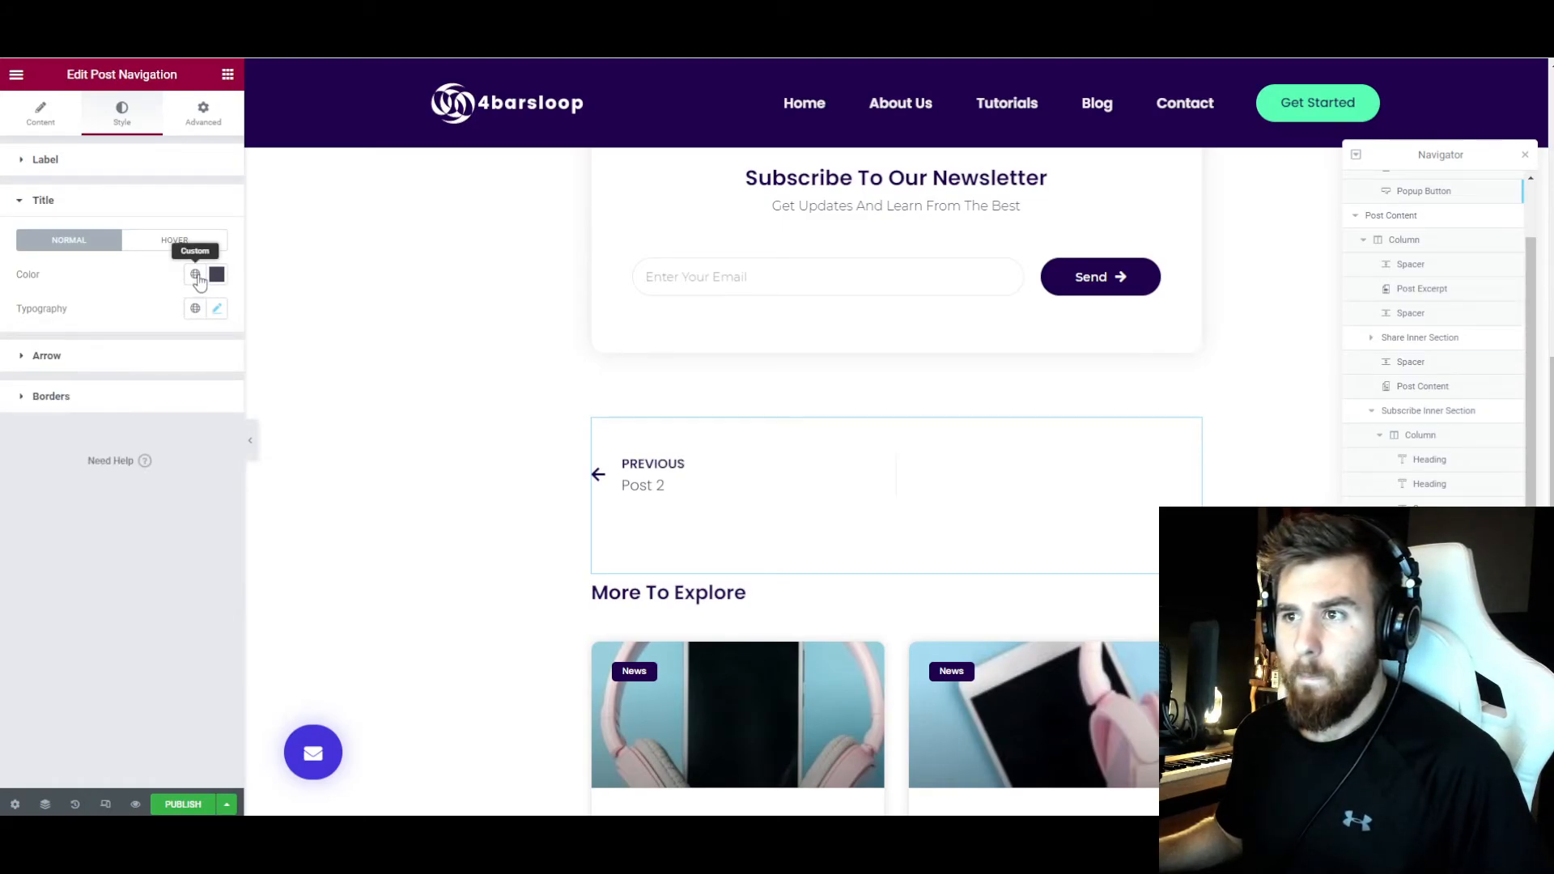
pyautogui.click(216, 309)
pyautogui.click(173, 386)
pyautogui.click(172, 386)
pyautogui.click(166, 470)
pyautogui.click(145, 536)
# - Try the global Accent, the global Primary and a custom purple as the post navigation title's color
pyautogui.click(195, 274)
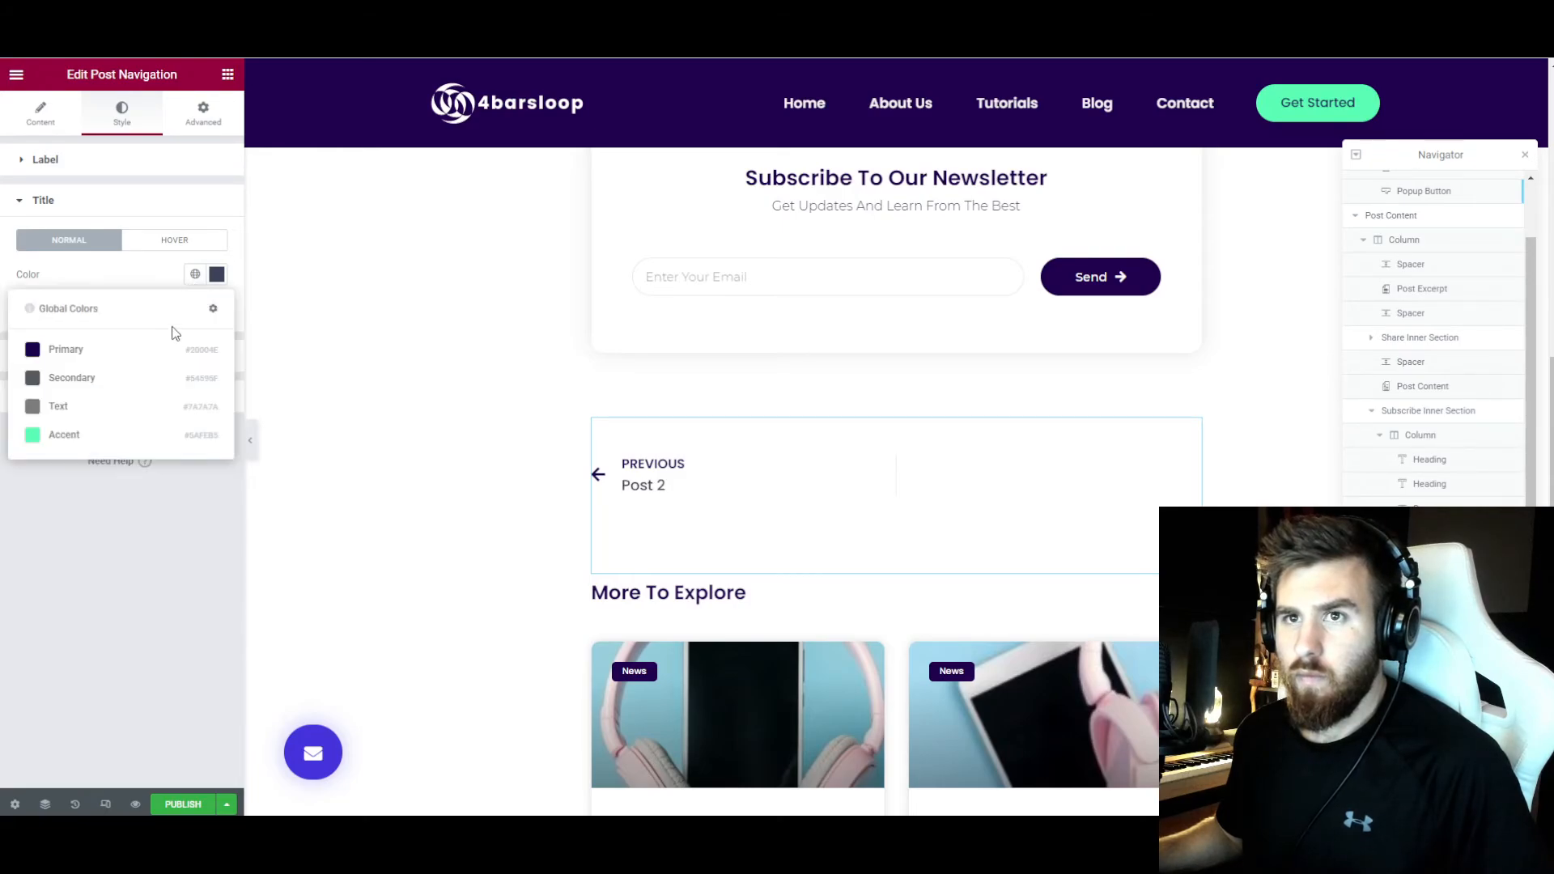
pyautogui.click(114, 437)
pyautogui.click(195, 276)
pyautogui.click(114, 346)
pyautogui.click(216, 275)
pyautogui.moveTo(208, 501); pyautogui.dragTo(106, 502)
pyautogui.click(142, 267)
# - Set the share buttons' color in the "Share This Post" row to the global Primary color
pyautogui.scroll(15, 455, 483)
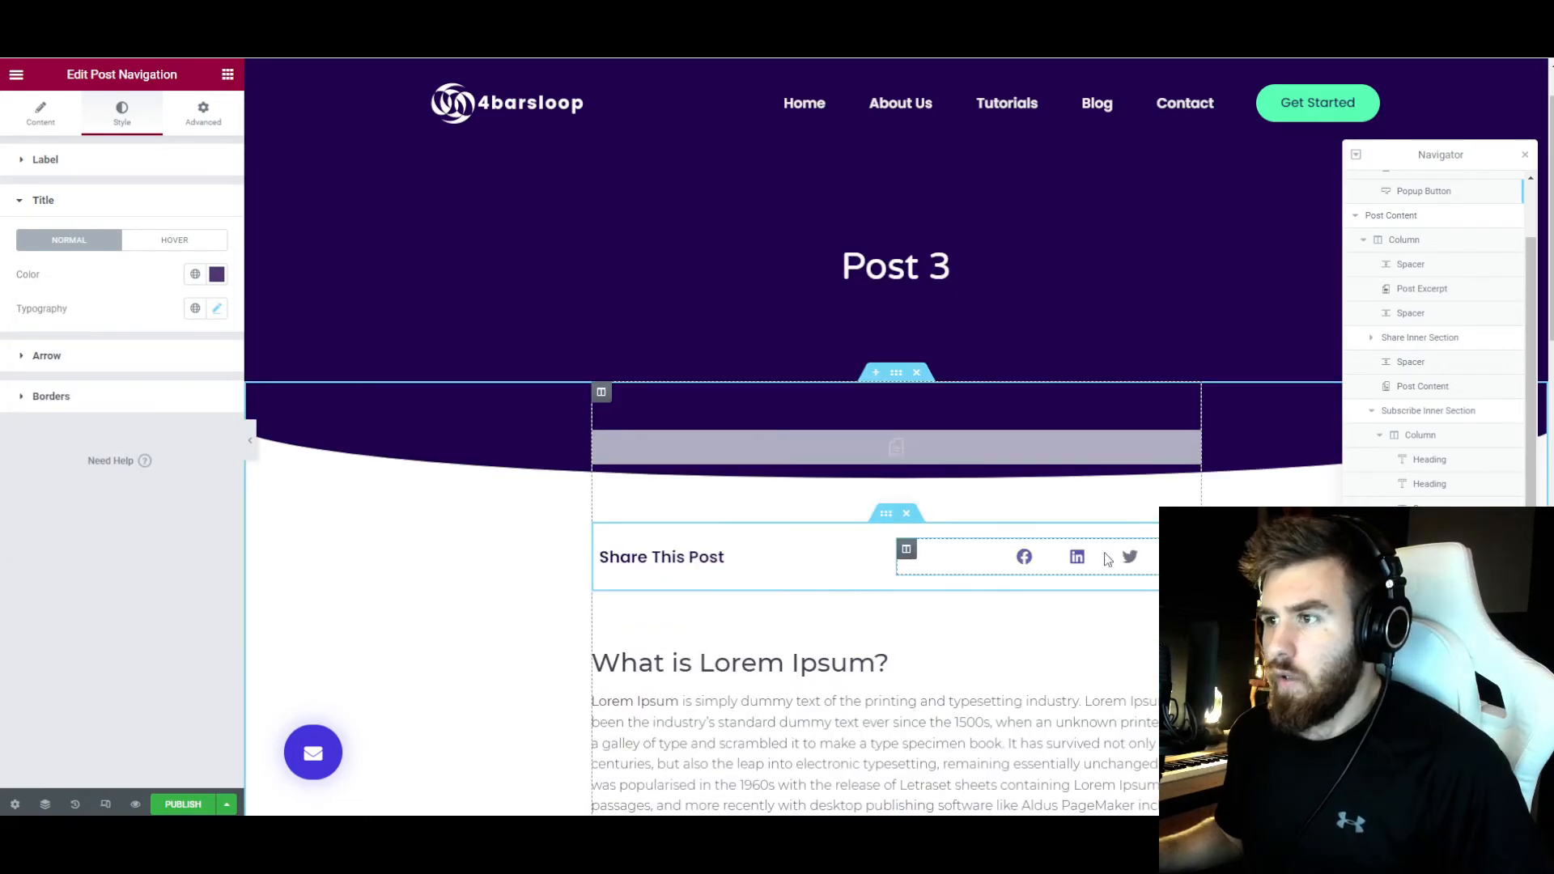
pyautogui.click(1191, 549)
pyautogui.click(195, 572)
pyautogui.click(65, 645)
# - Check the "More To Explore" heading's typography settings, including its Capitalize transform
pyautogui.scroll(-5, 488, 470)
pyautogui.scroll(-5, 486, 467)
pyautogui.scroll(1, 483, 465)
pyautogui.click(668, 604)
pyautogui.click(195, 233)
pyautogui.click(216, 233)
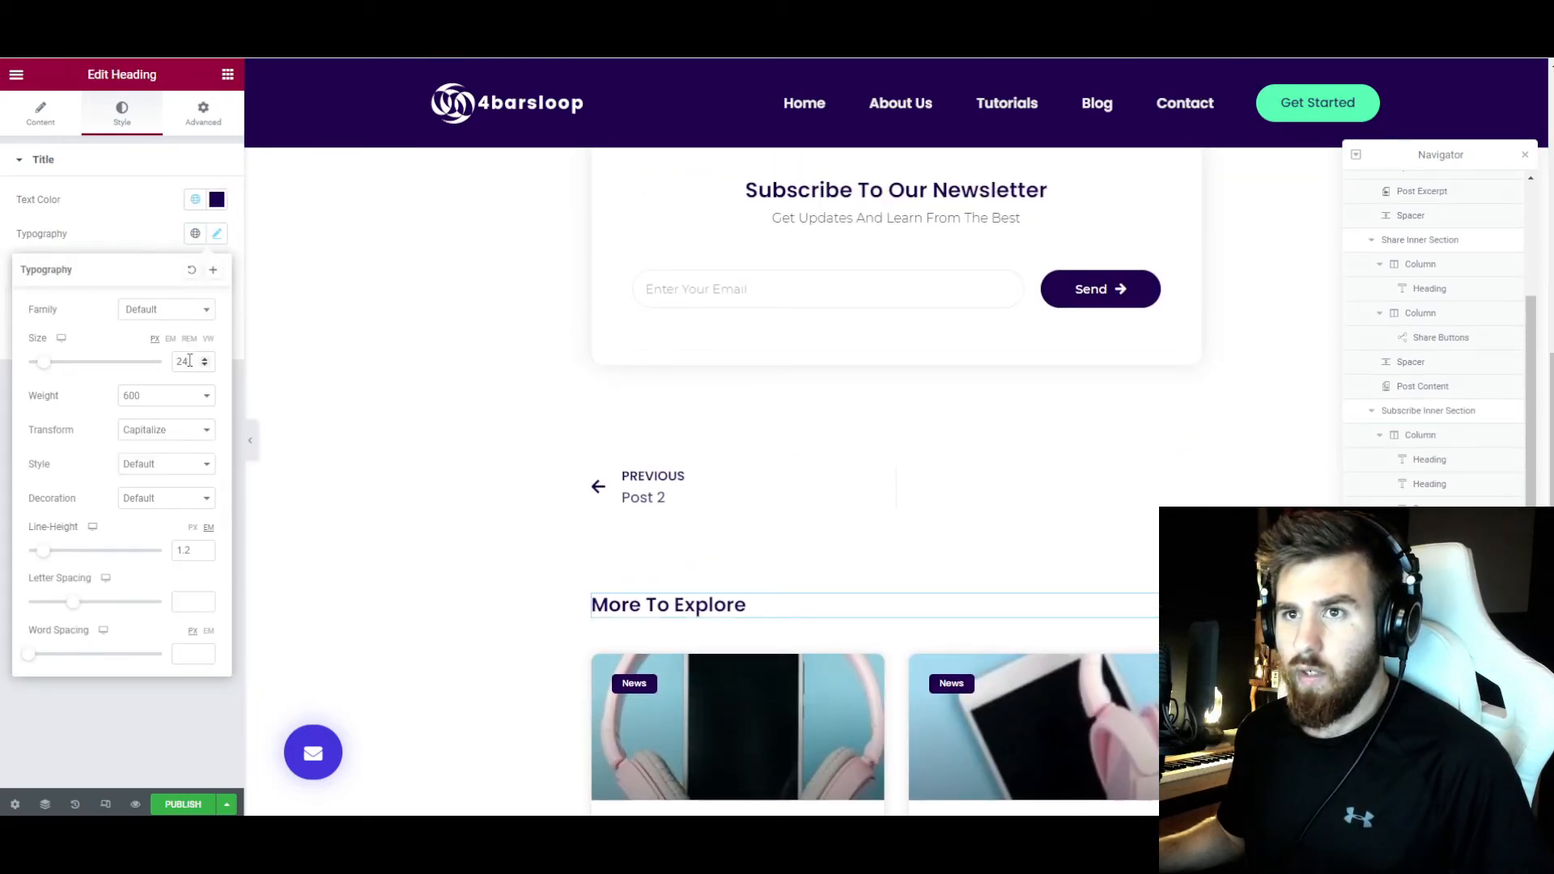
pyautogui.click(617, 527)
pyautogui.click(217, 233)
pyautogui.click(159, 430)
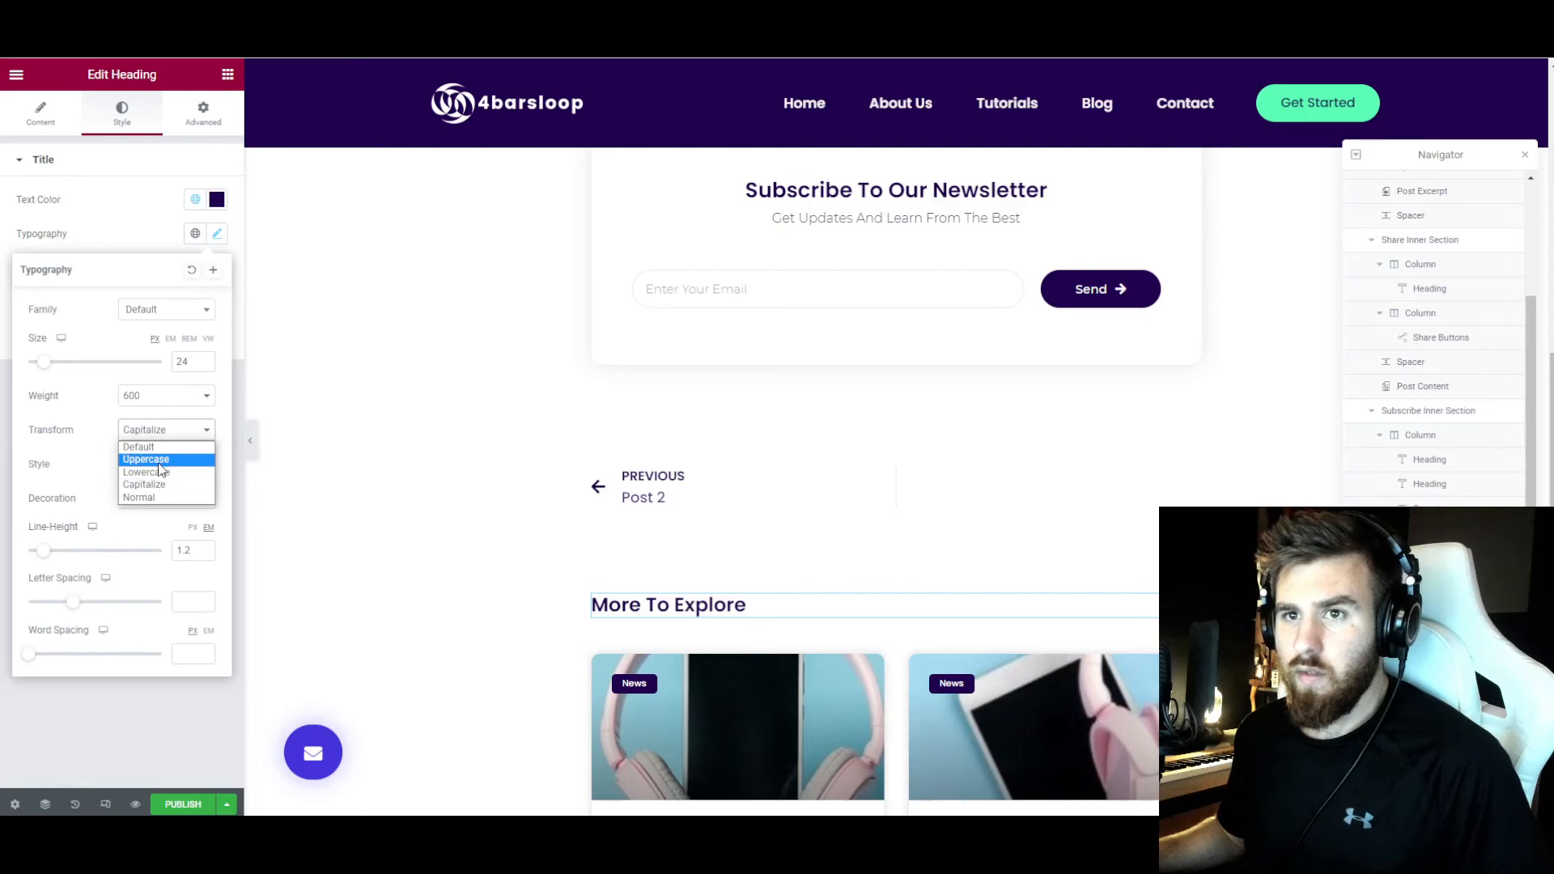
pyautogui.click(158, 484)
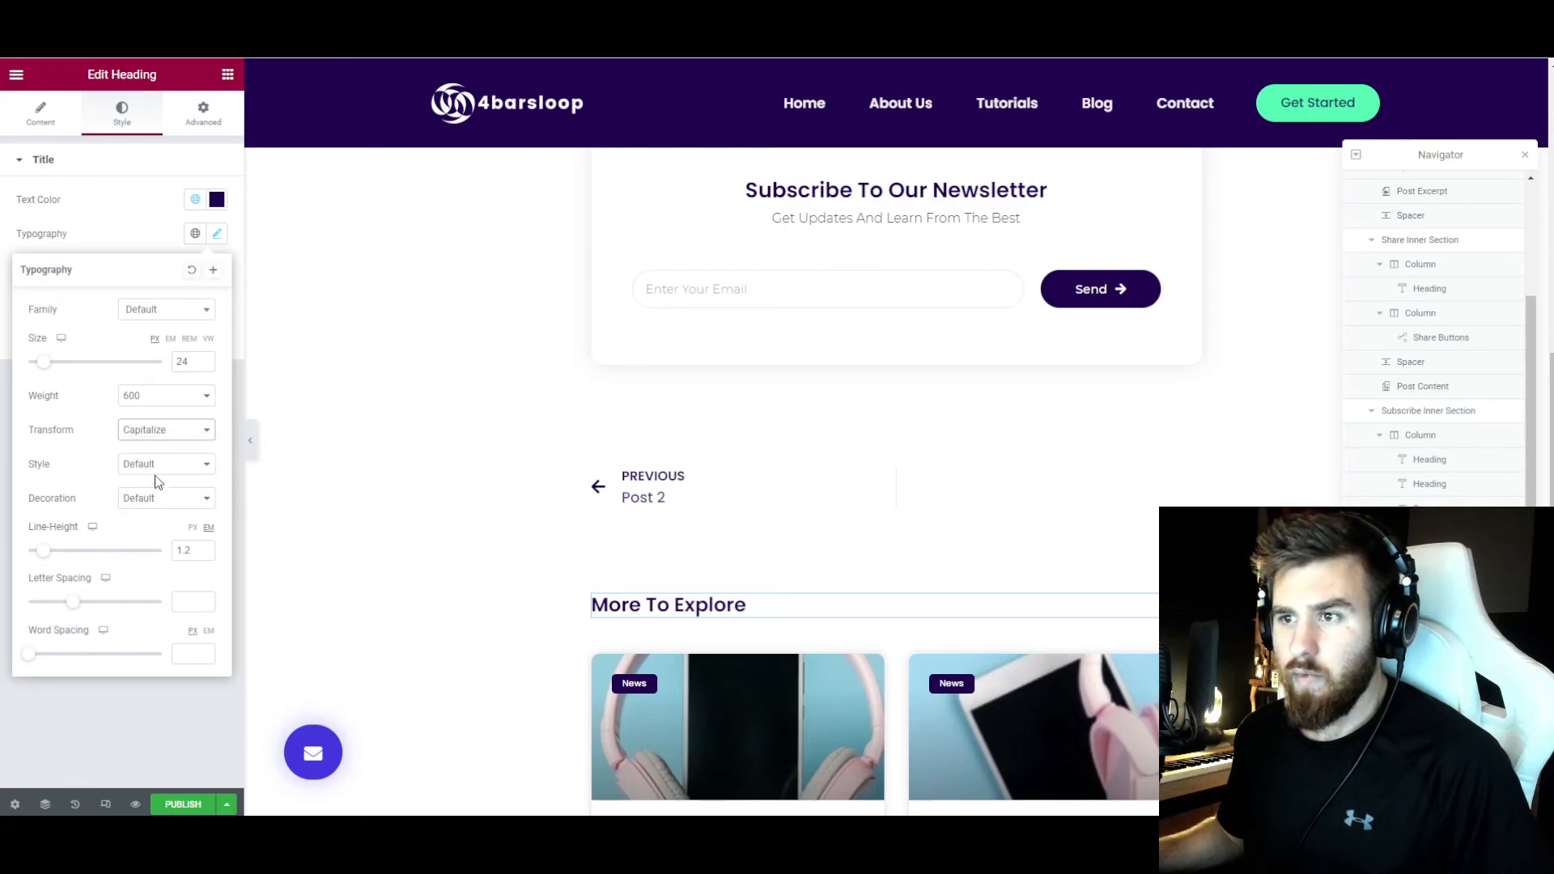
pyautogui.click(135, 232)
# - Set the post navigation title's color to the global Primary color
pyautogui.scroll(-1, 809, 453)
pyautogui.click(1191, 361)
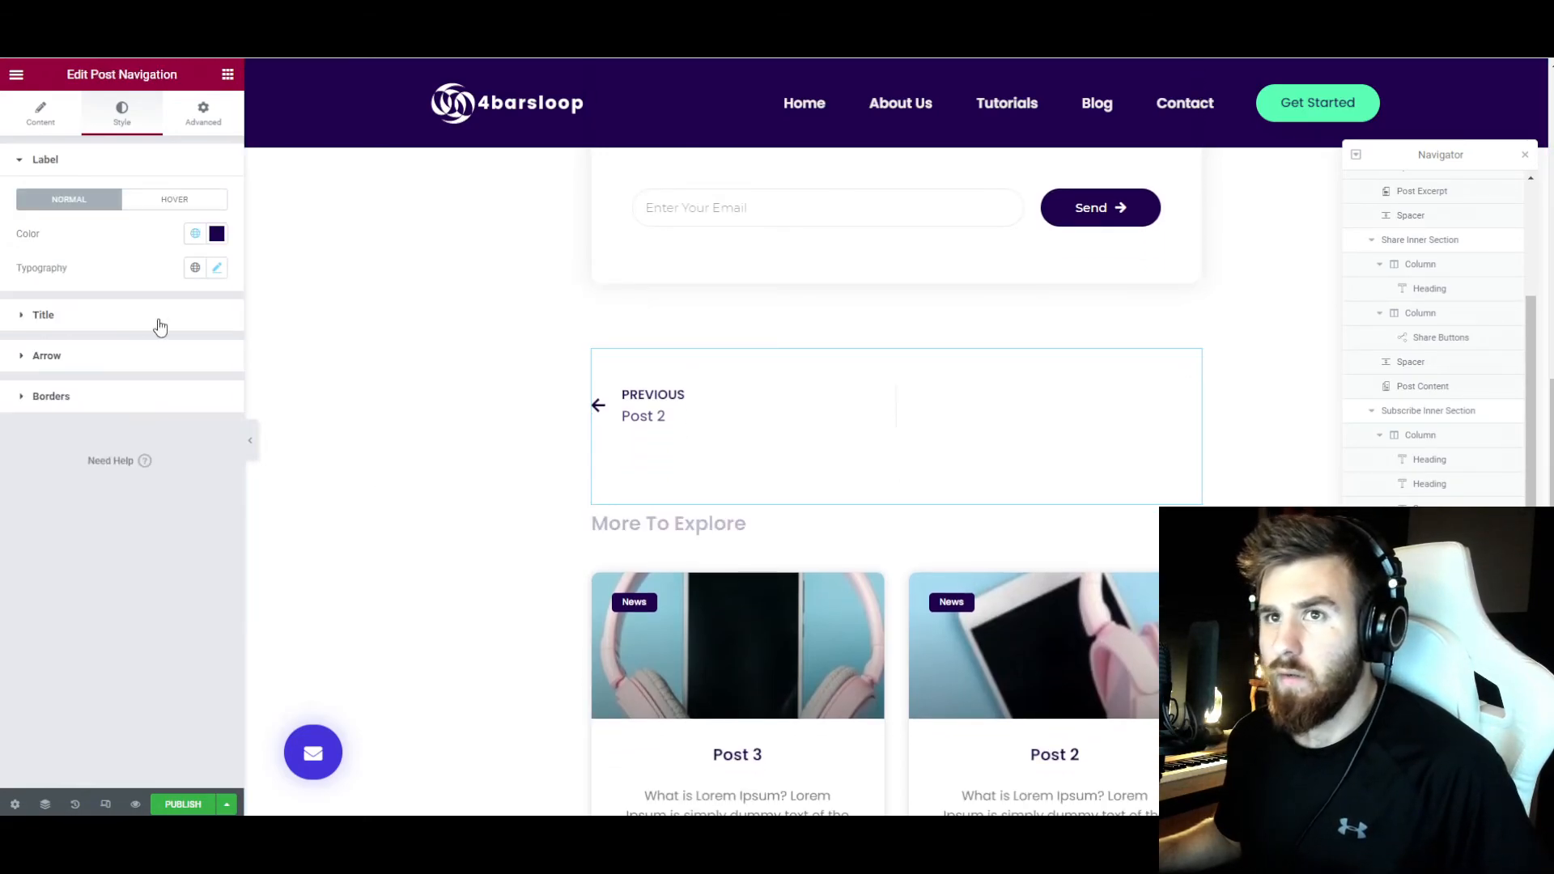
pyautogui.click(47, 356)
pyautogui.click(143, 389)
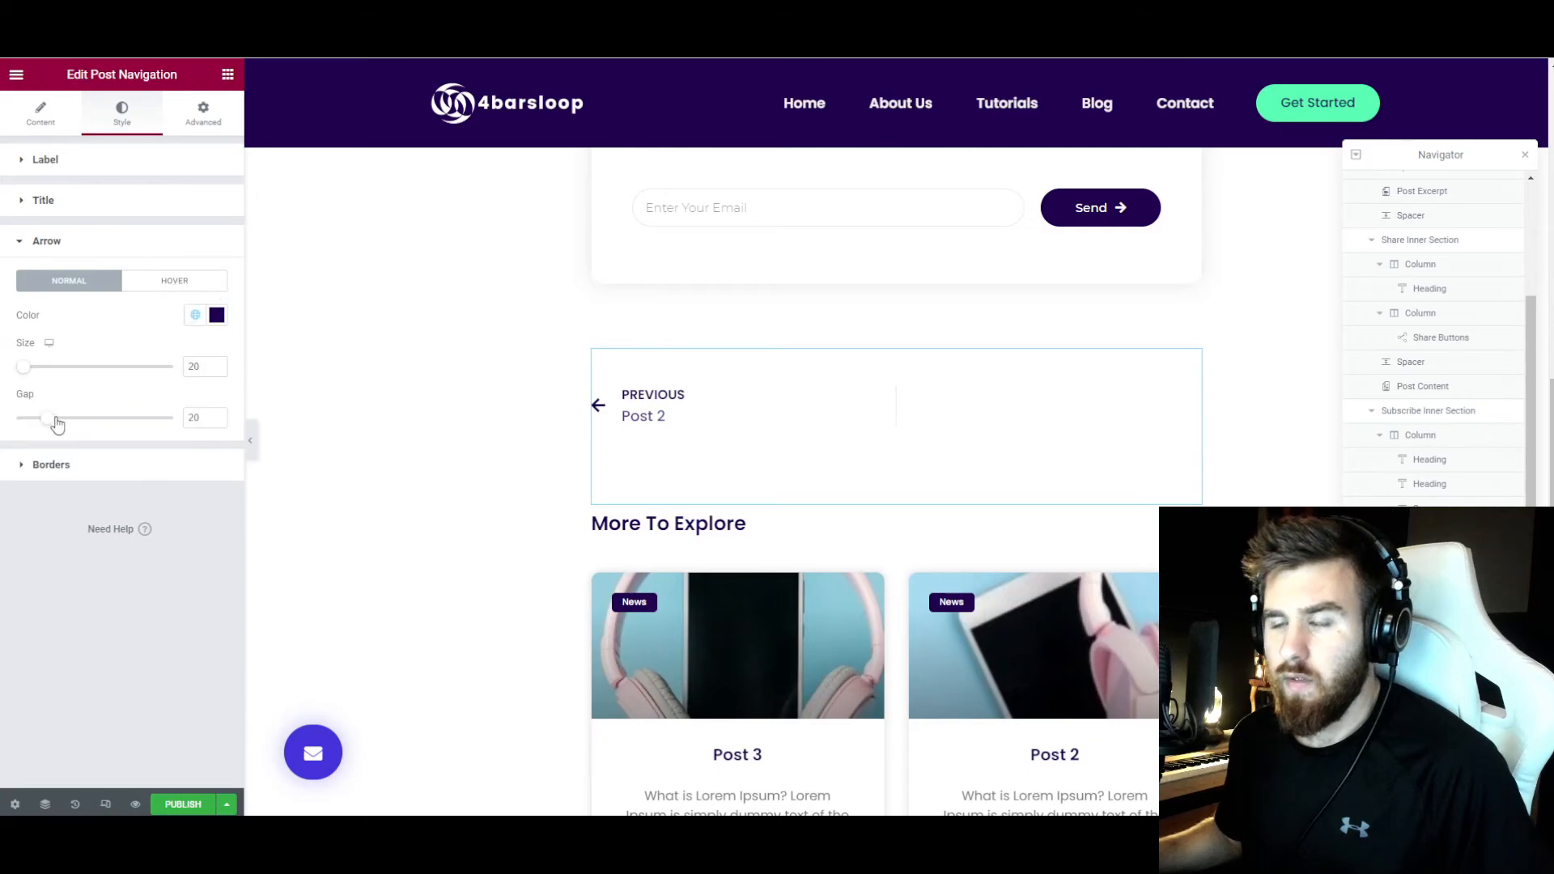
pyautogui.click(183, 200)
pyautogui.click(195, 275)
pyautogui.click(143, 349)
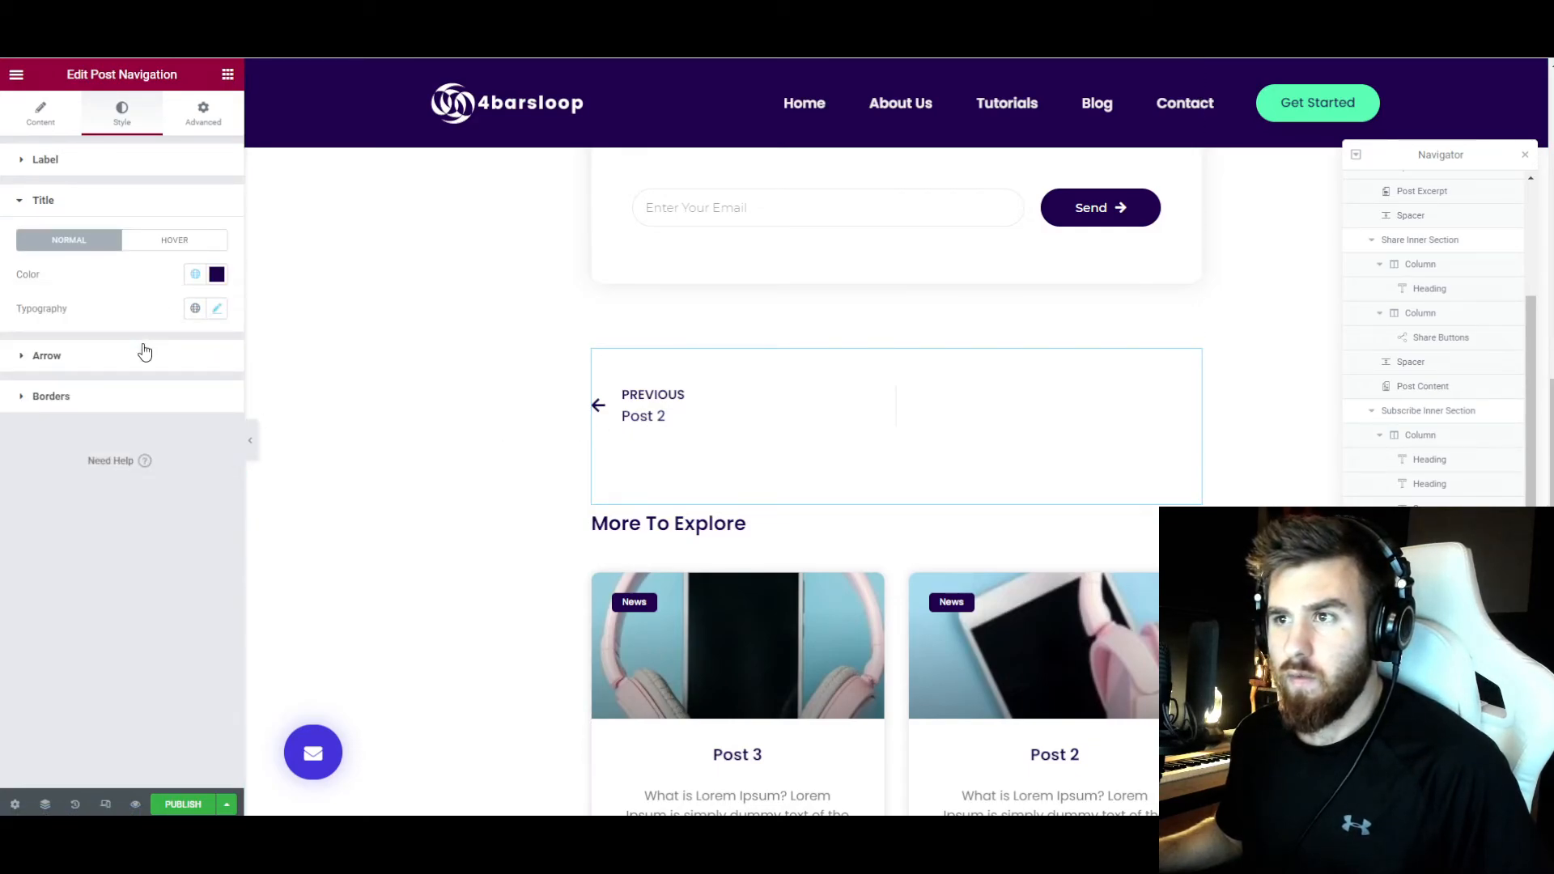
# - Reorder the widgets so the post navigation sits directly above the post cards, below the "More To Explore" heading
pyautogui.scroll(2, 445, 470)
pyautogui.scroll(-3, 461, 476)
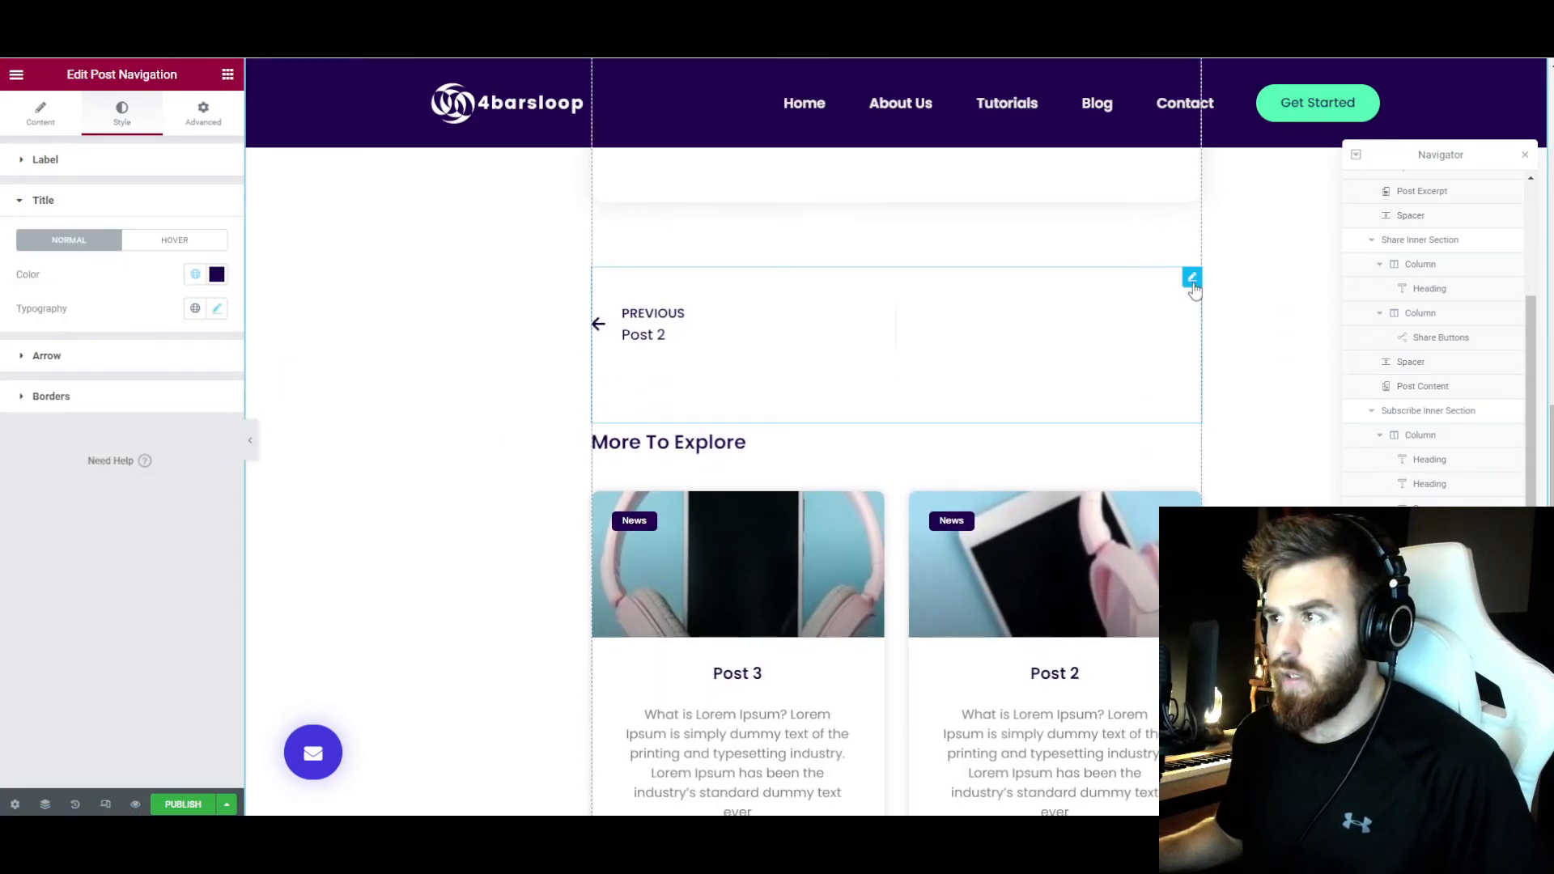
pyautogui.moveTo(1429, 581); pyautogui.dragTo(1429, 614)
pyautogui.scroll(-3, 1246, 582)
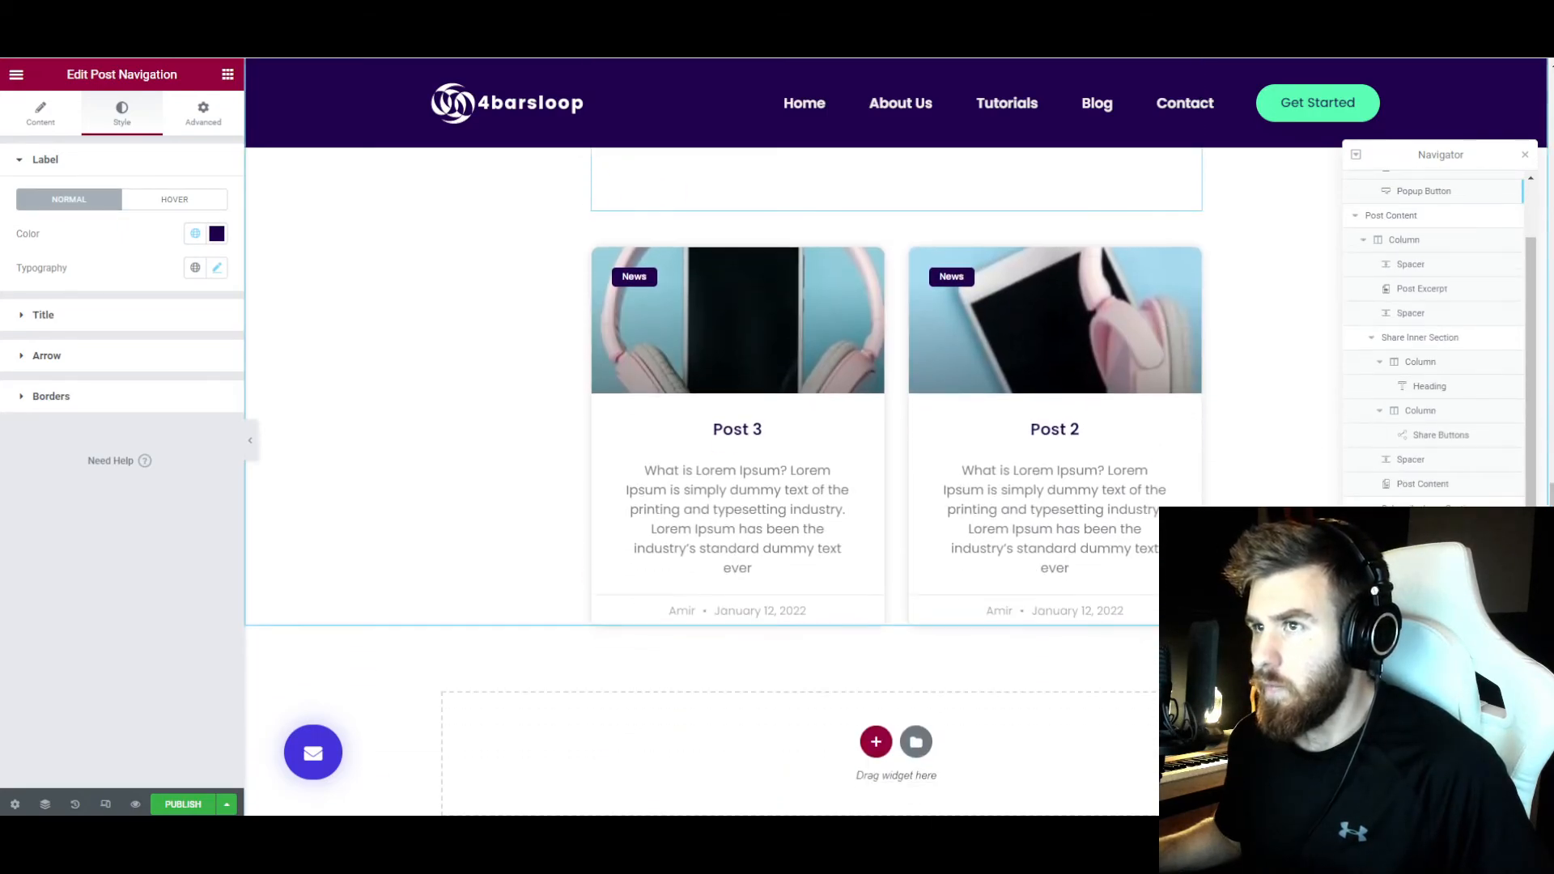
# - Move the Posts widget directly below the "More To Explore" heading, above the post navigation, and collapse the Hero column in the Navigator
pyautogui.click(1412, 488)
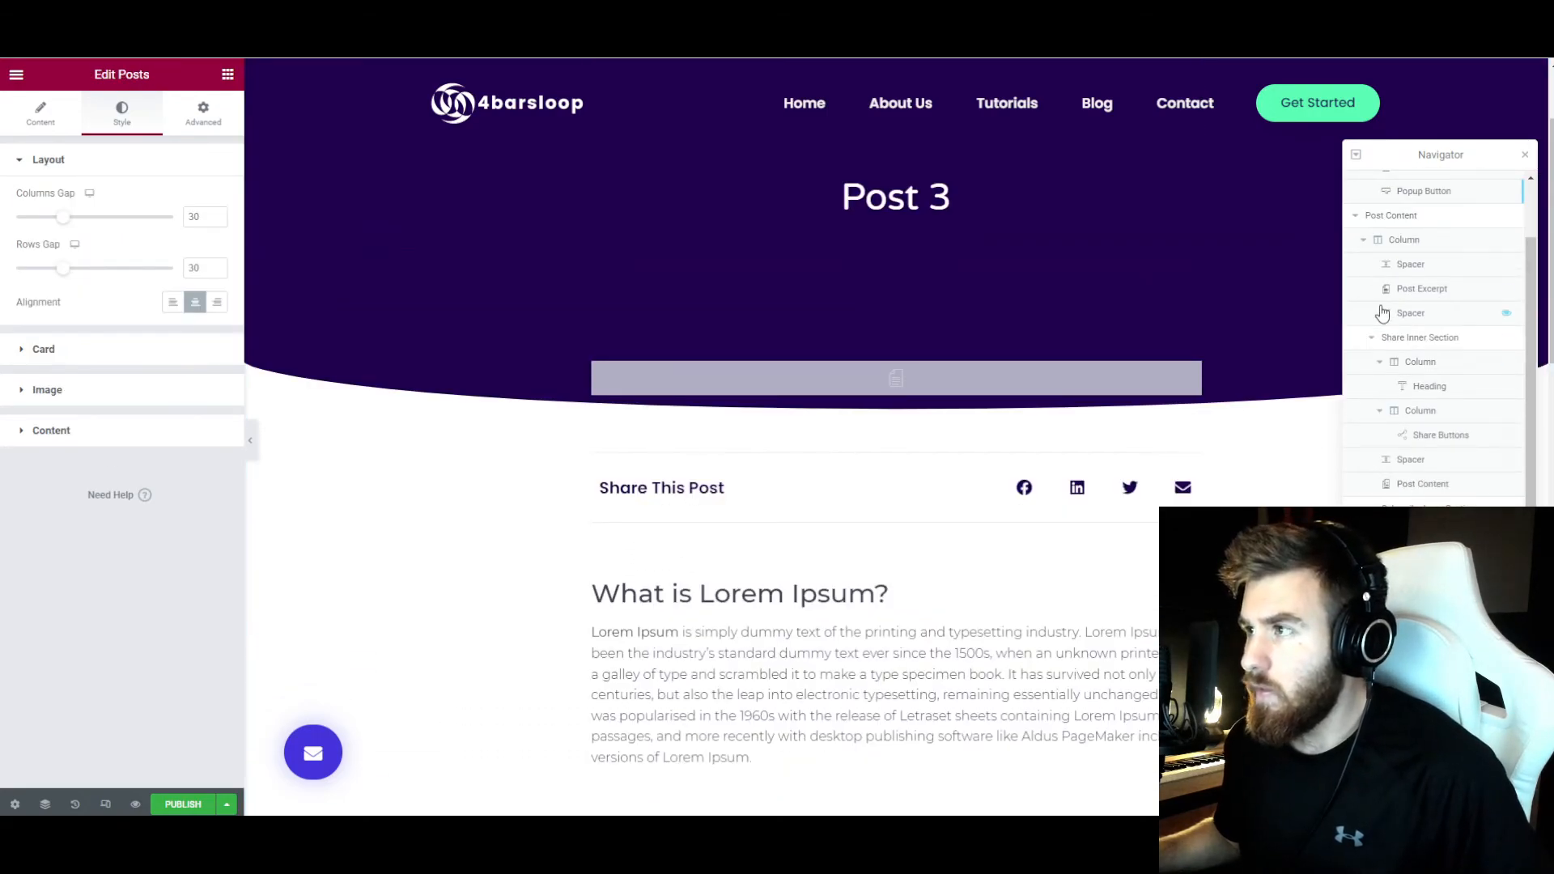
pyautogui.scroll(1, 1387, 229)
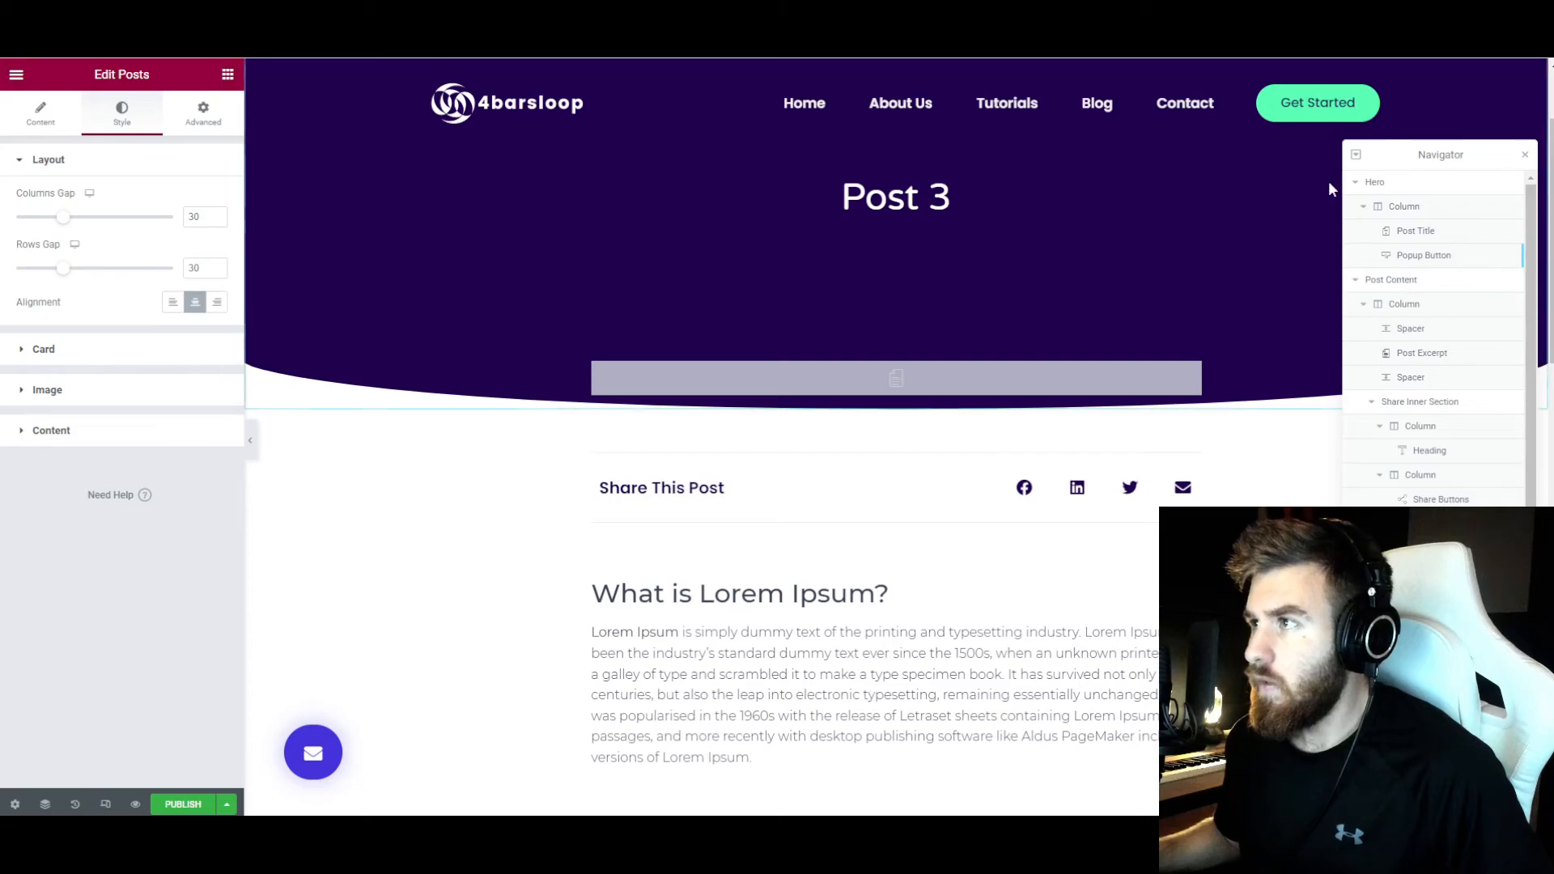
pyautogui.click(1375, 209)
pyautogui.click(1365, 209)
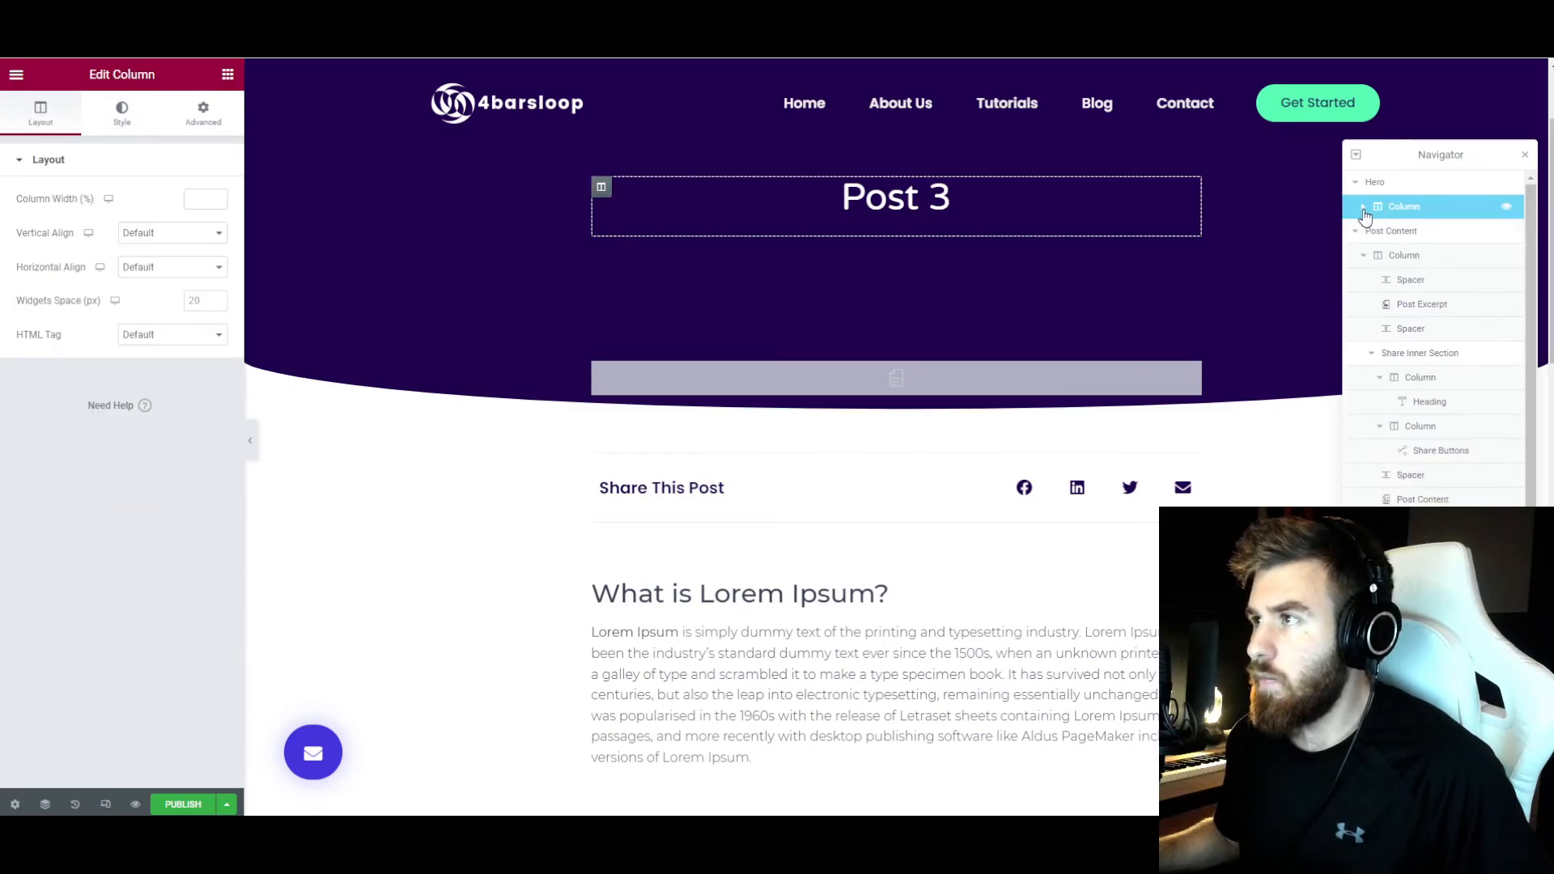
# - Move the Share Inner Section directly below the Post Content widget in the page structure
pyautogui.click(1356, 232)
pyautogui.click(1356, 231)
pyautogui.click(1368, 256)
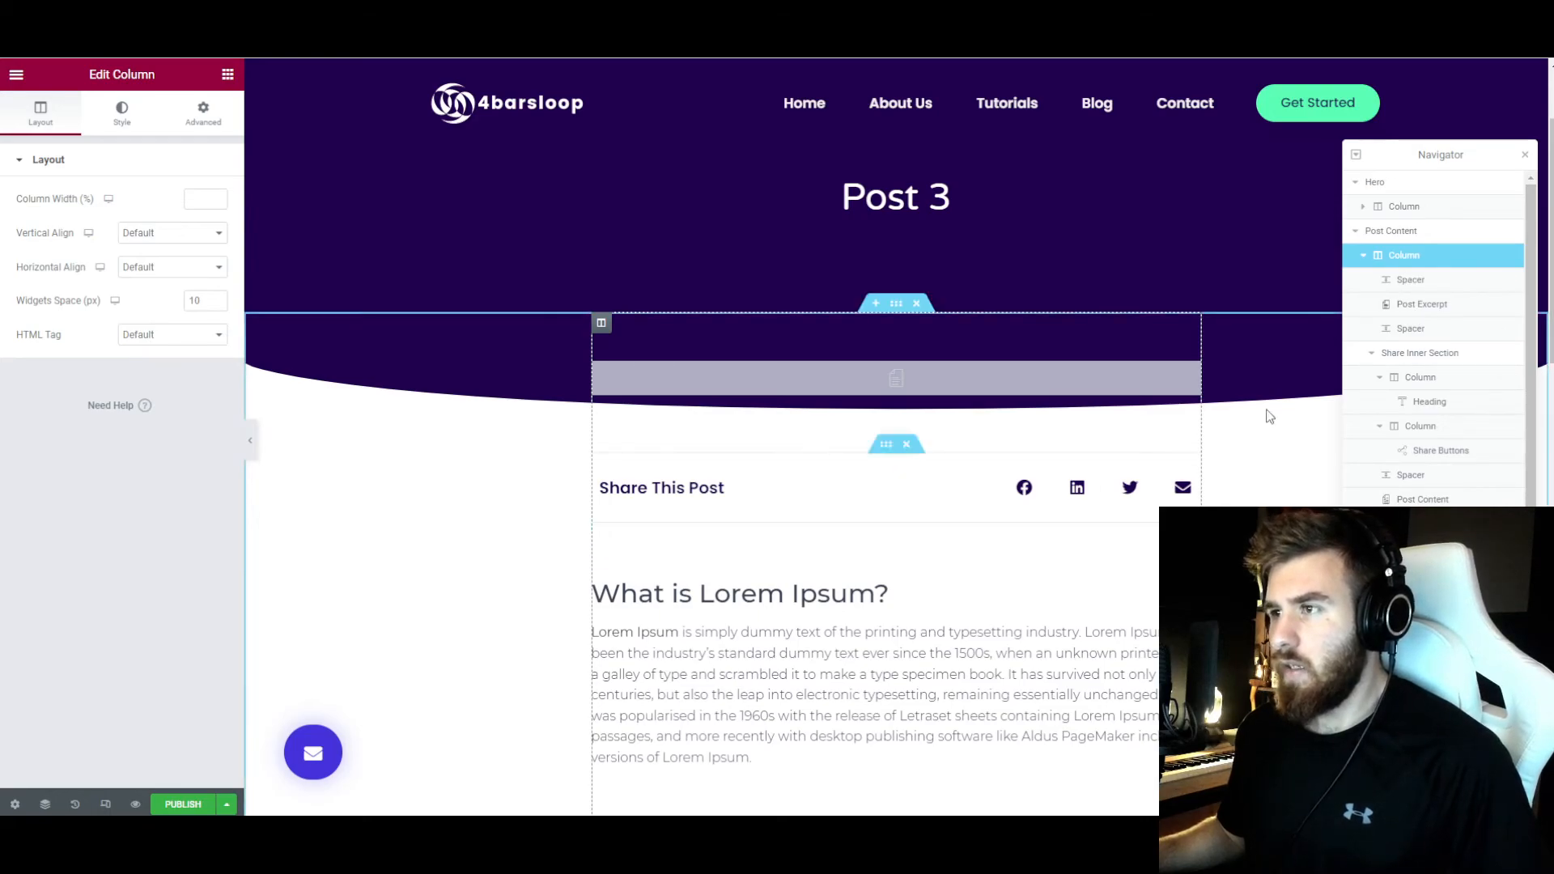
pyautogui.click(1368, 255)
pyautogui.click(1367, 256)
pyautogui.click(1355, 233)
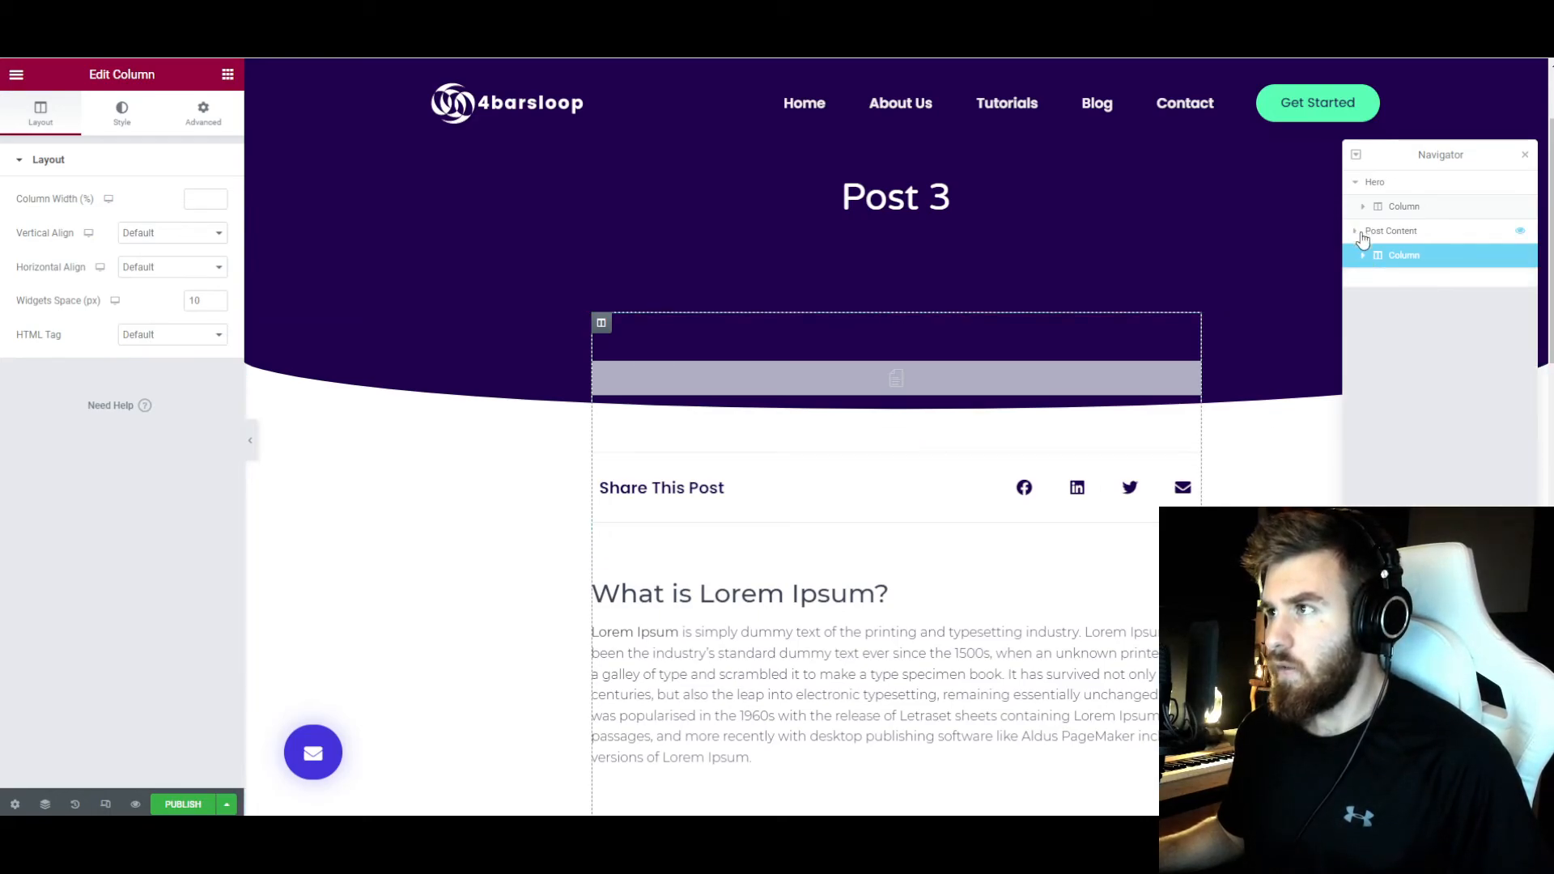
pyautogui.click(1355, 233)
pyautogui.click(1363, 256)
pyautogui.click(1410, 328)
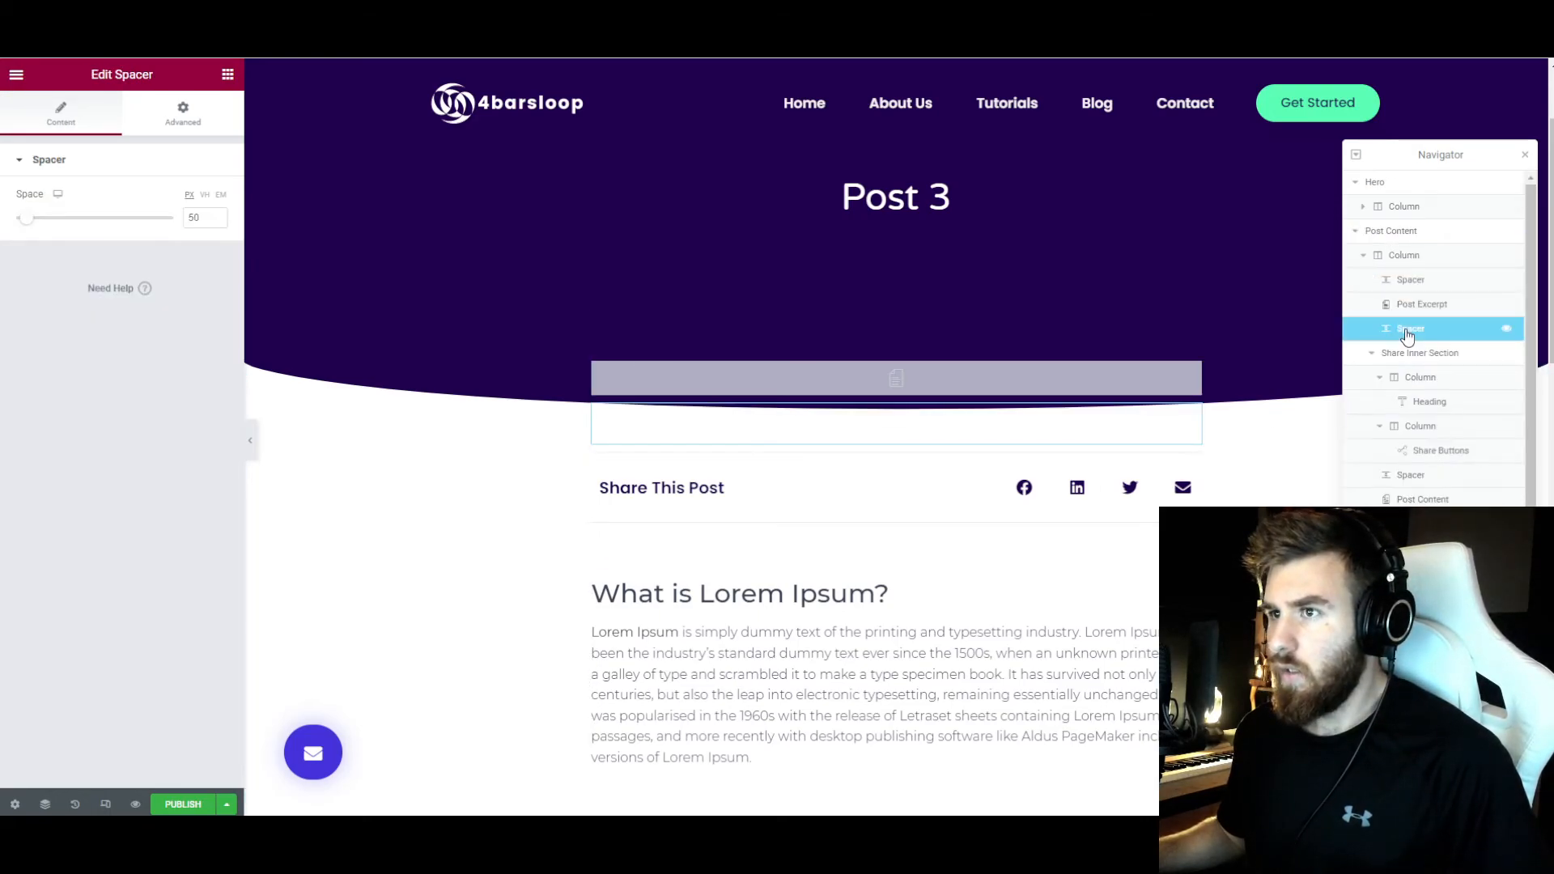
pyautogui.click(1419, 352)
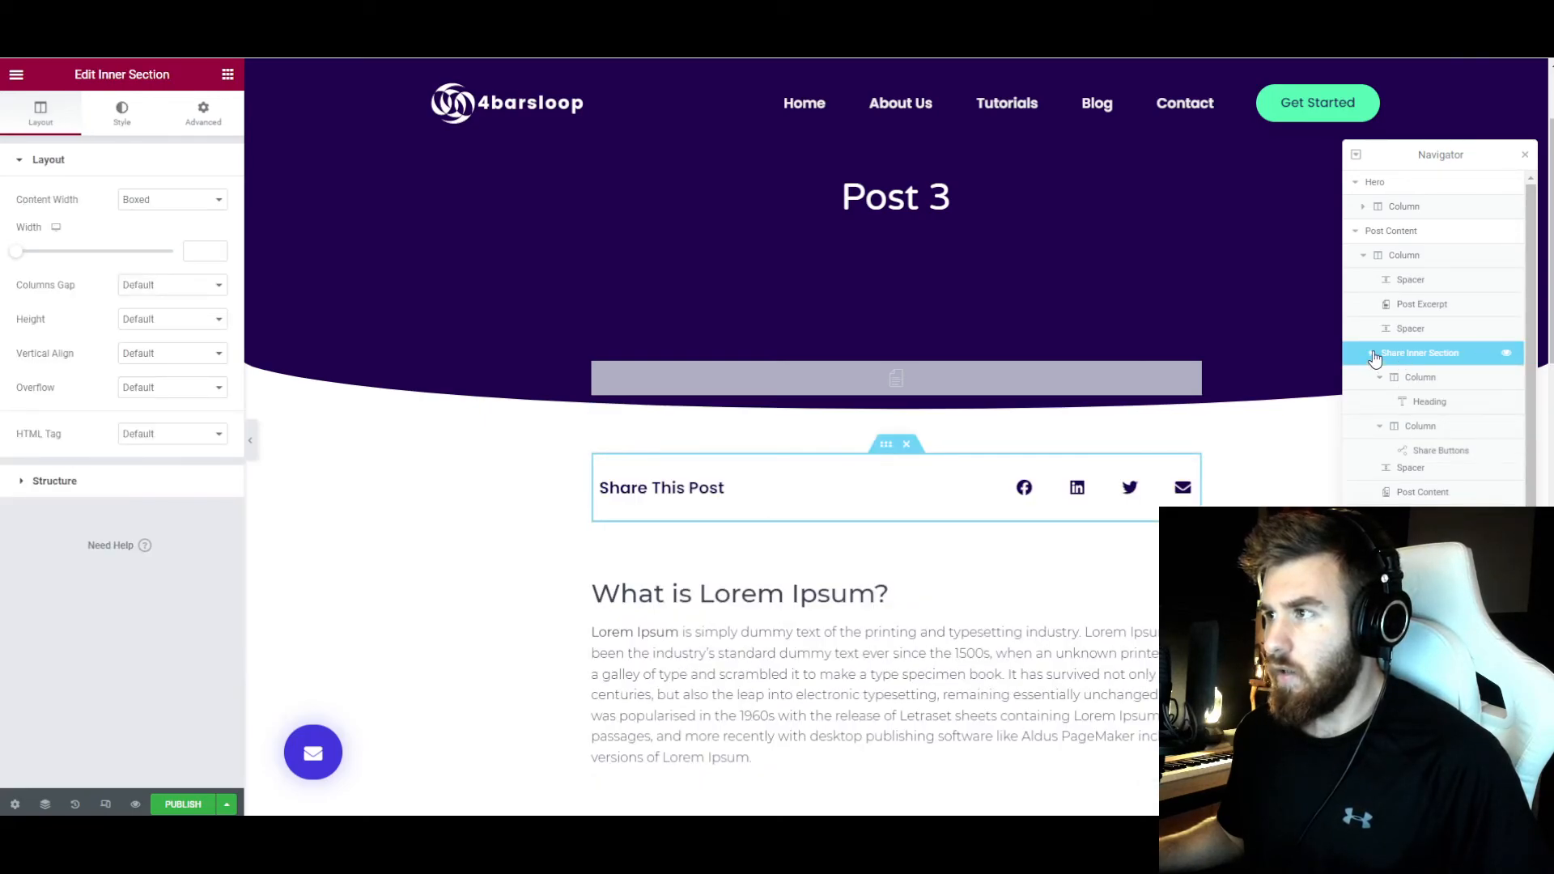
pyautogui.moveTo(1386, 361); pyautogui.dragTo(1380, 408)
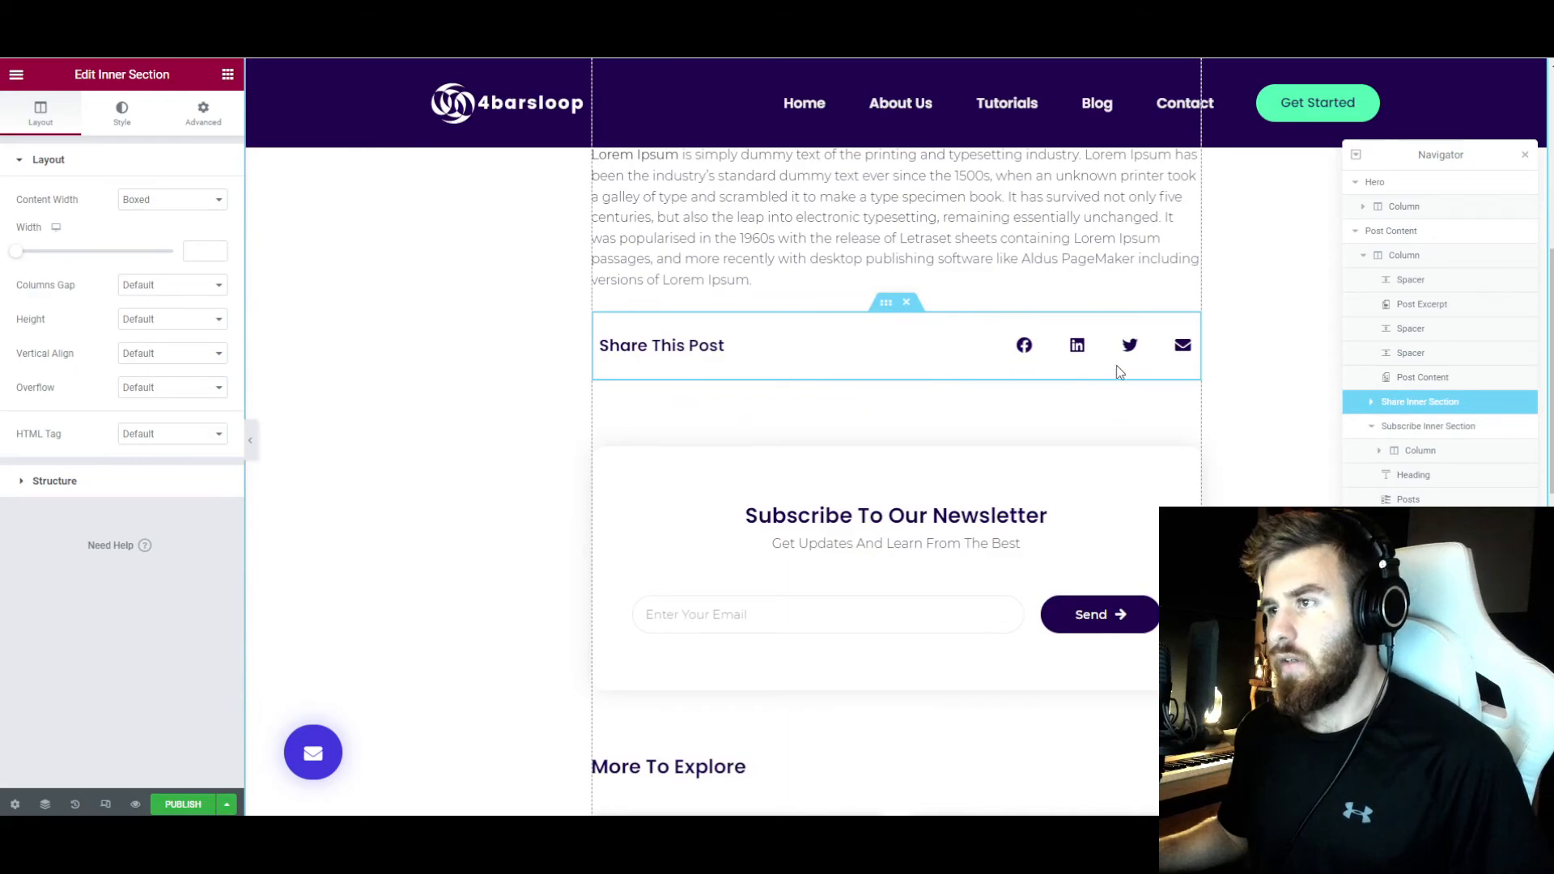
# - Try a width of 1200 for the Post Content section, and restore the history state from before the width edits
pyautogui.scroll(-8, 541, 389)
pyautogui.scroll(10, 541, 389)
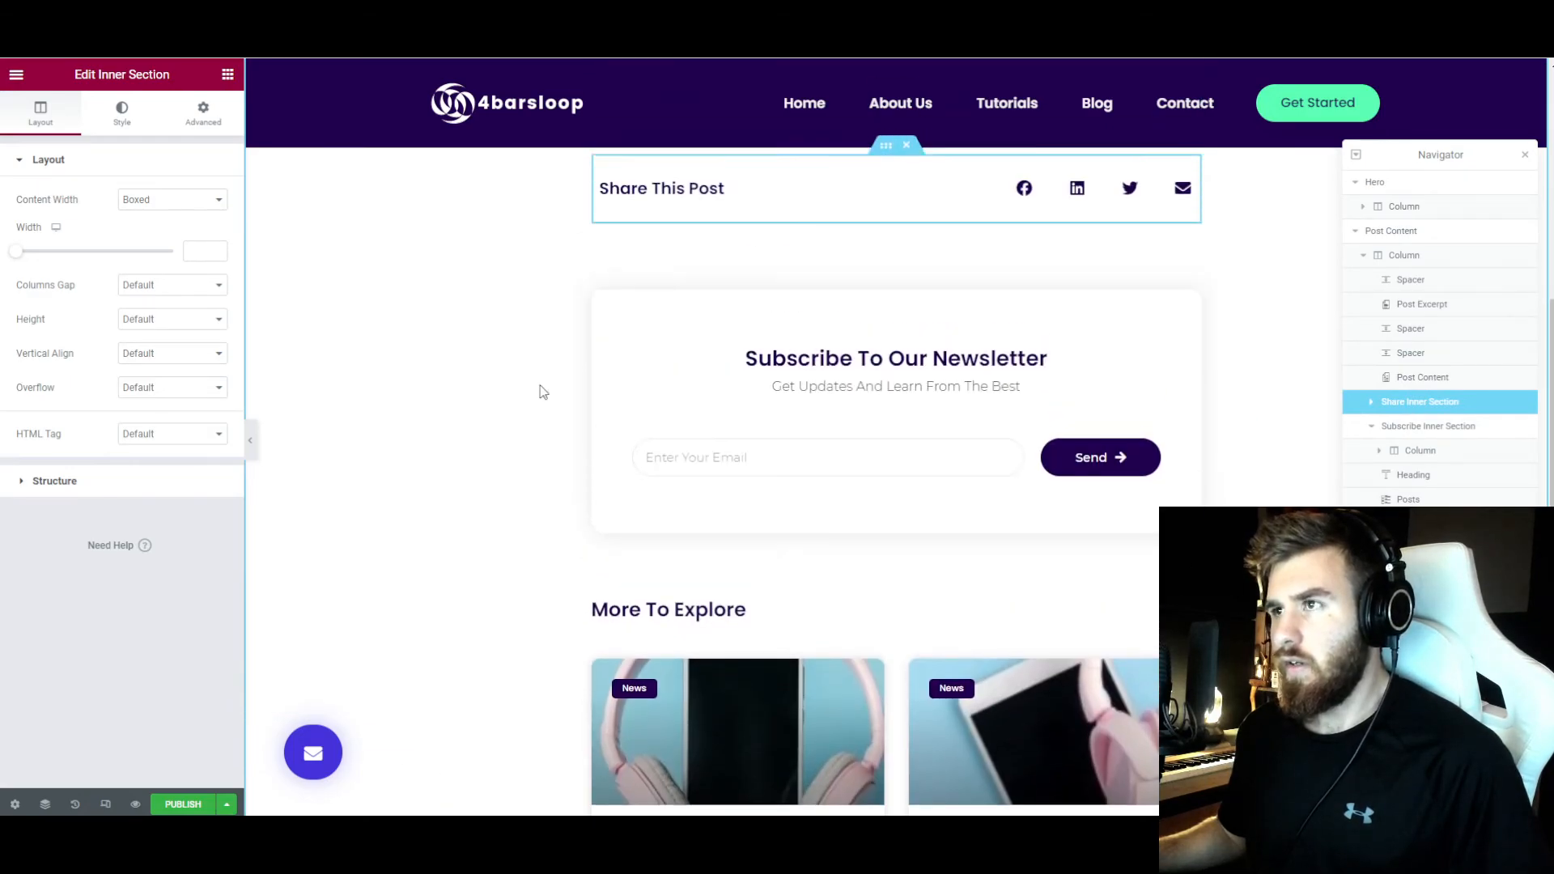
pyautogui.click(896, 303)
pyautogui.click(187, 253)
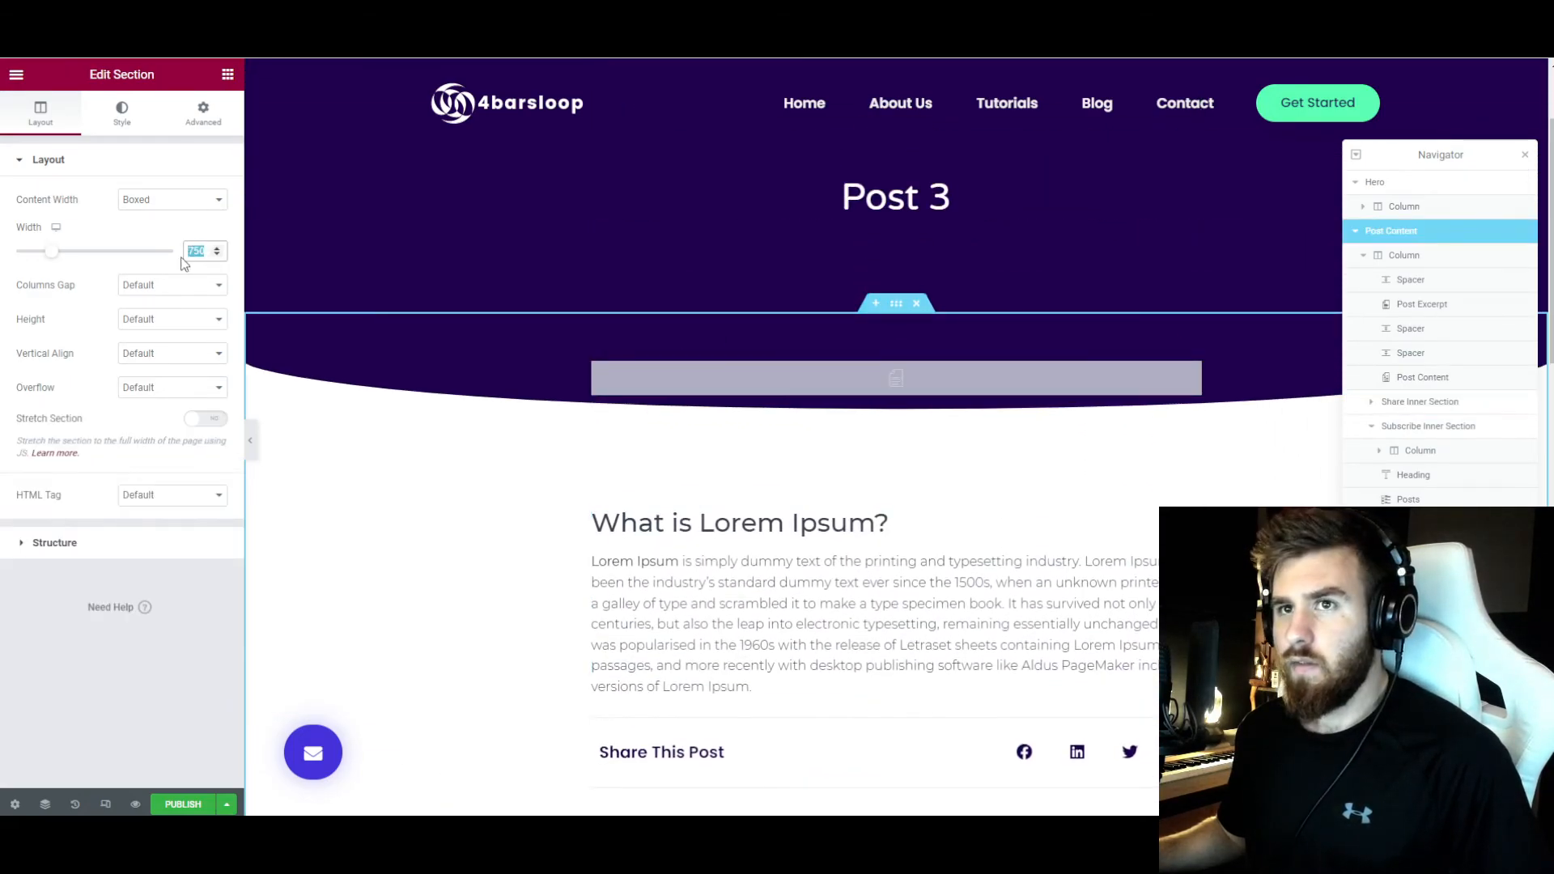
pyautogui.write('1200')
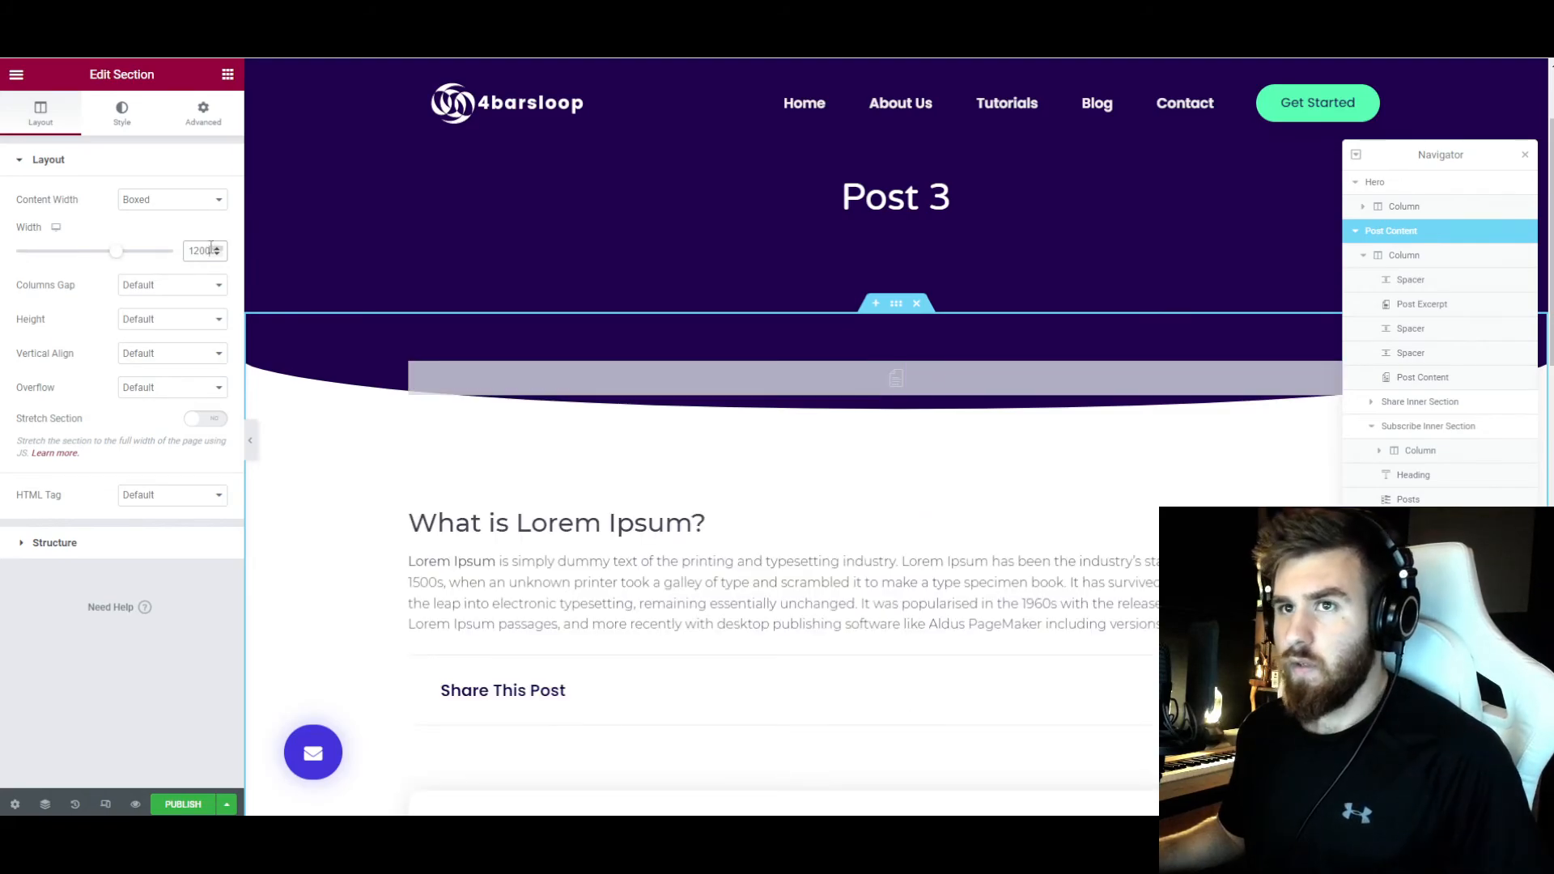
pyautogui.moveTo(118, 252); pyautogui.dragTo(75, 260)
pyautogui.hotkey('ctrl', 'shift', 'h')
pyautogui.click(64, 356)
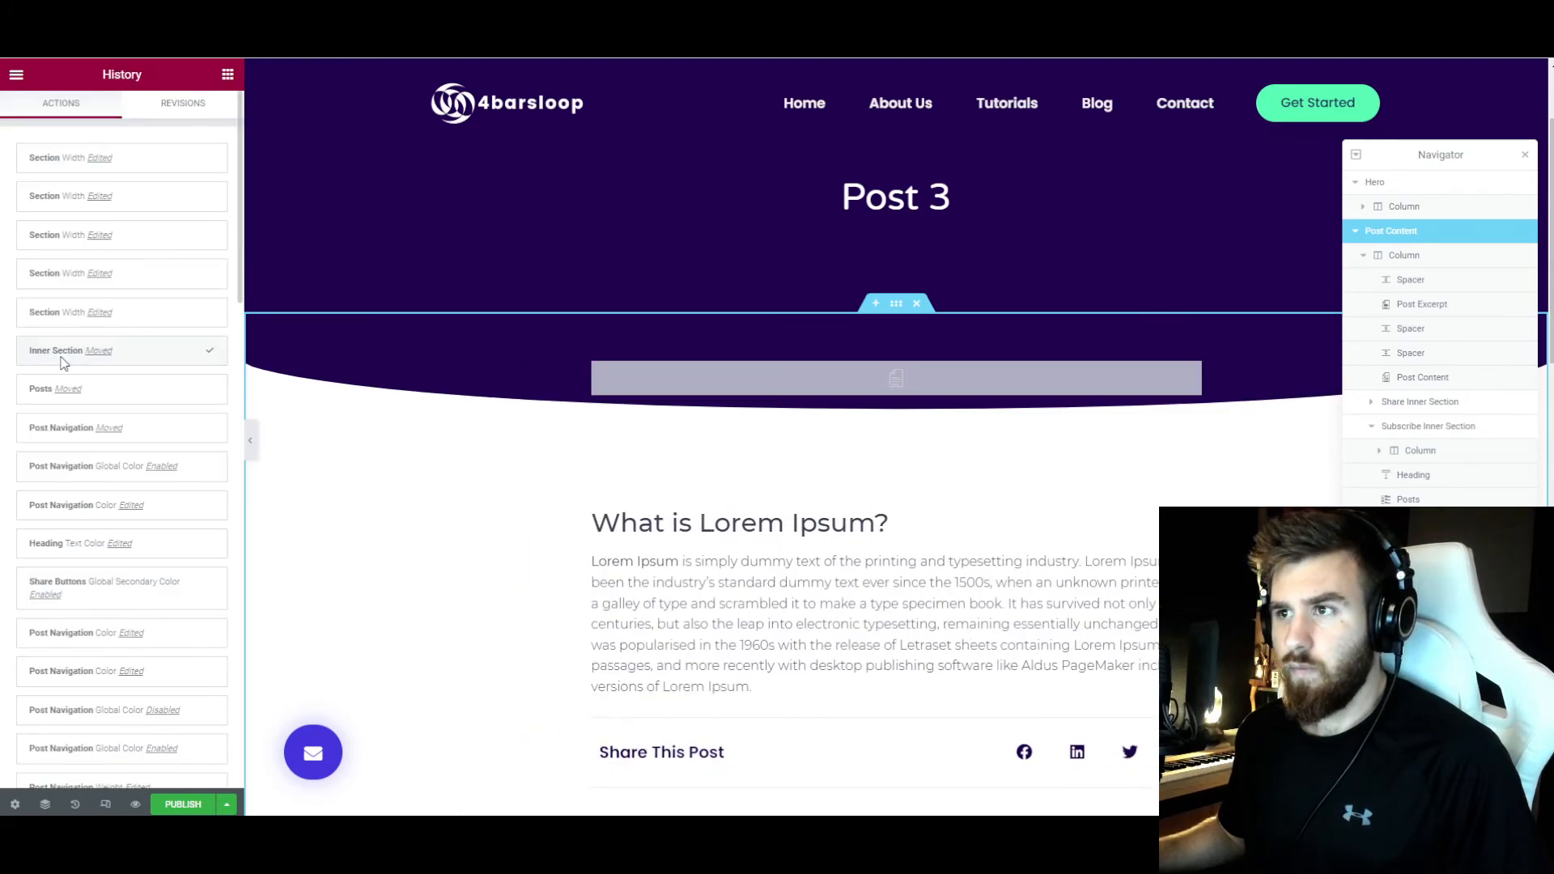
# - Check the Advanced spacing settings of the hero section in the blog page's editor for reference
pyautogui.click(896, 304)
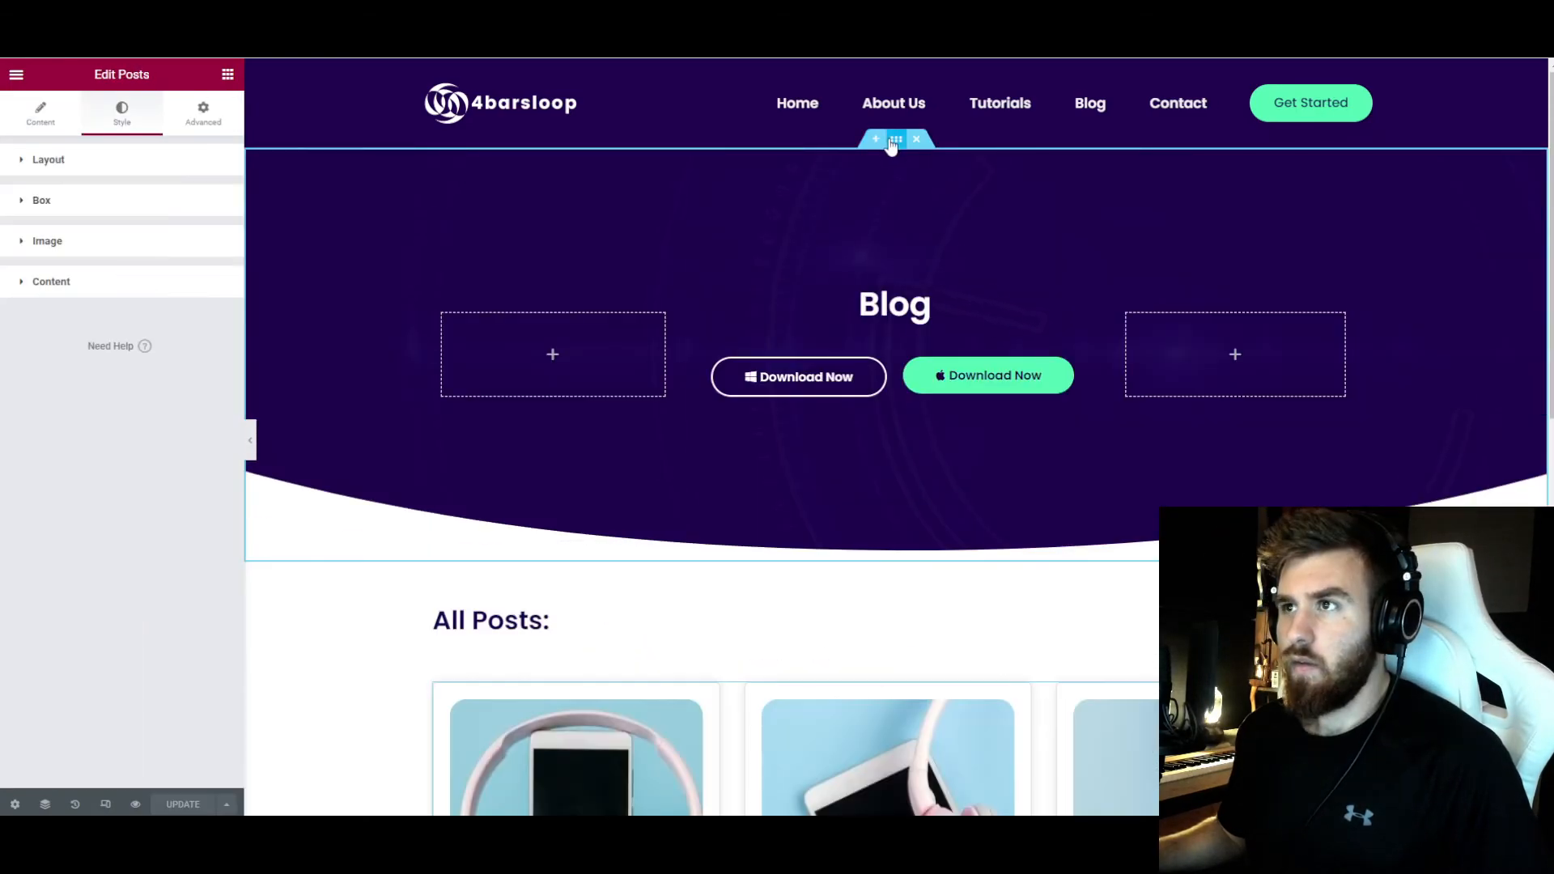
pyautogui.click(896, 138)
pyautogui.click(204, 113)
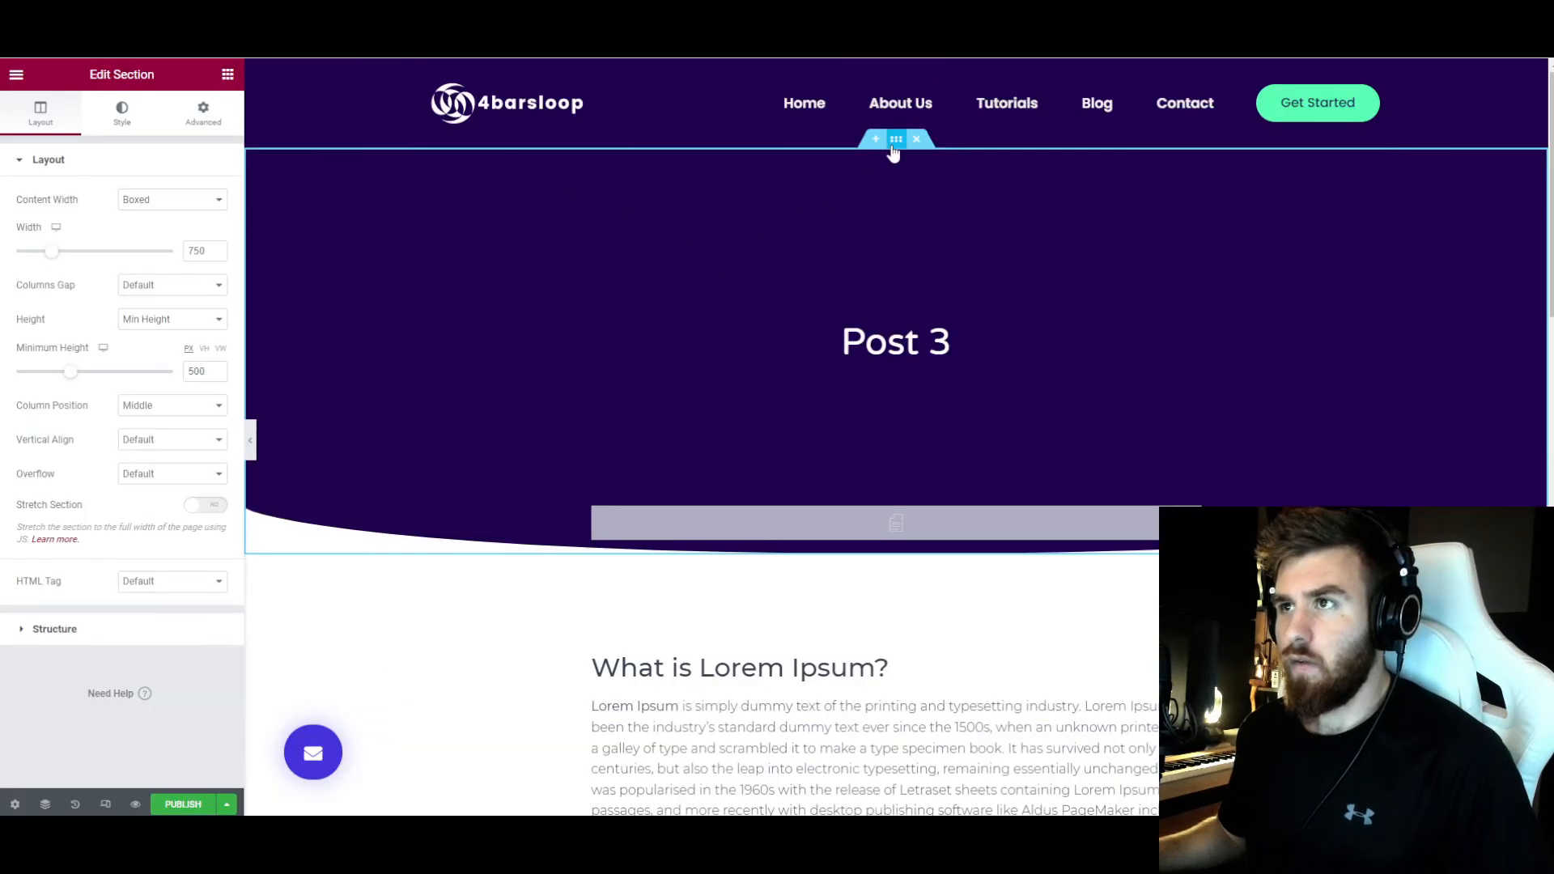
# - In the single post template, set the hero section's height to Default and its top and bottom padding to 12%
pyautogui.click(158, 312)
pyautogui.click(157, 332)
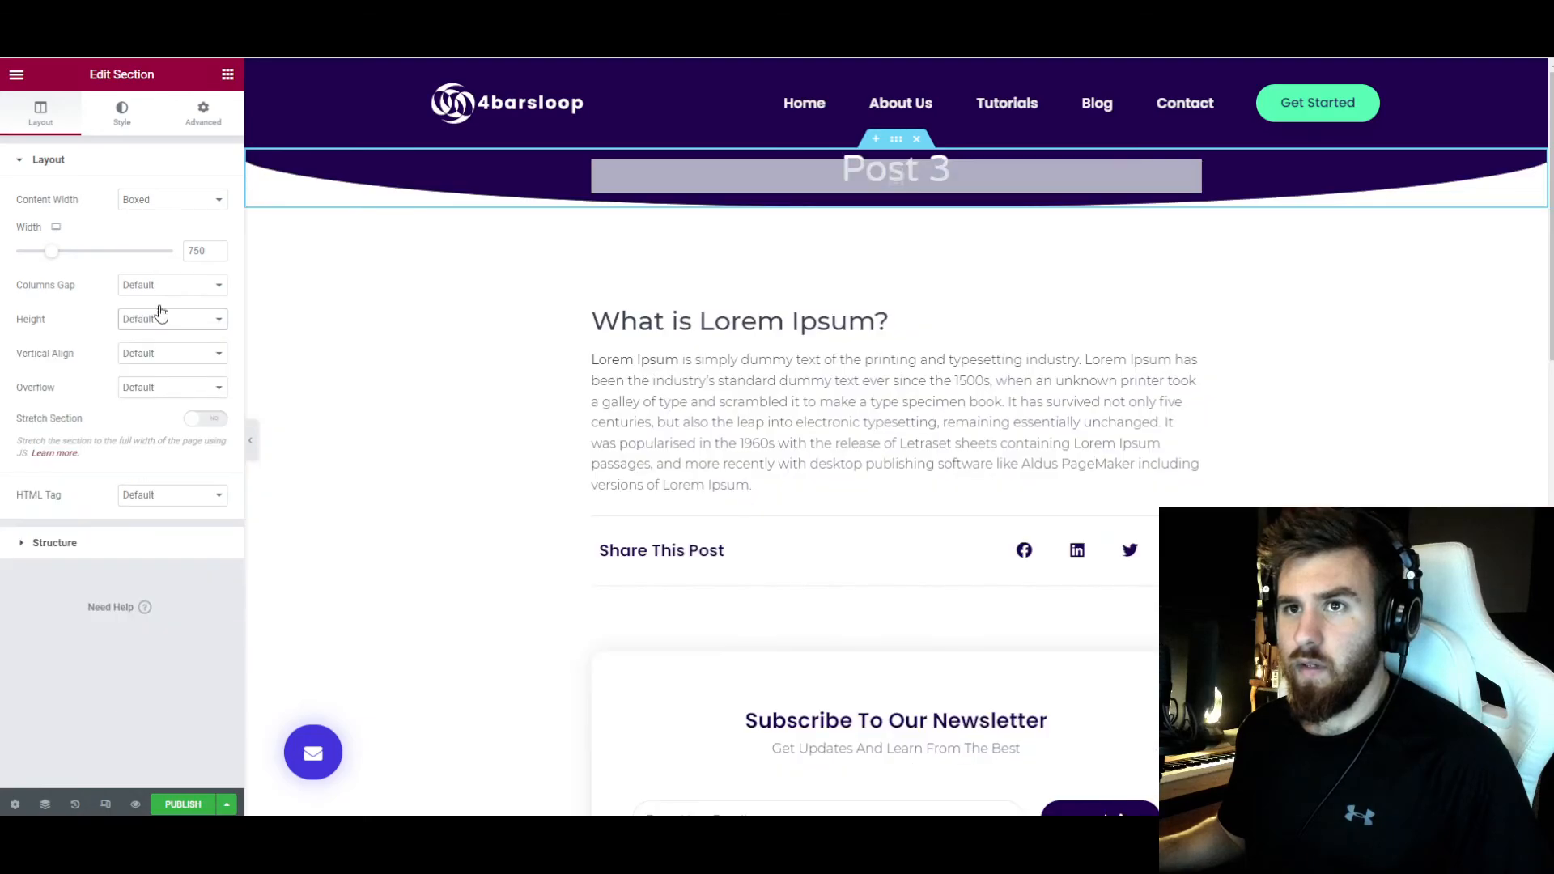
pyautogui.click(203, 113)
pyautogui.click(206, 284)
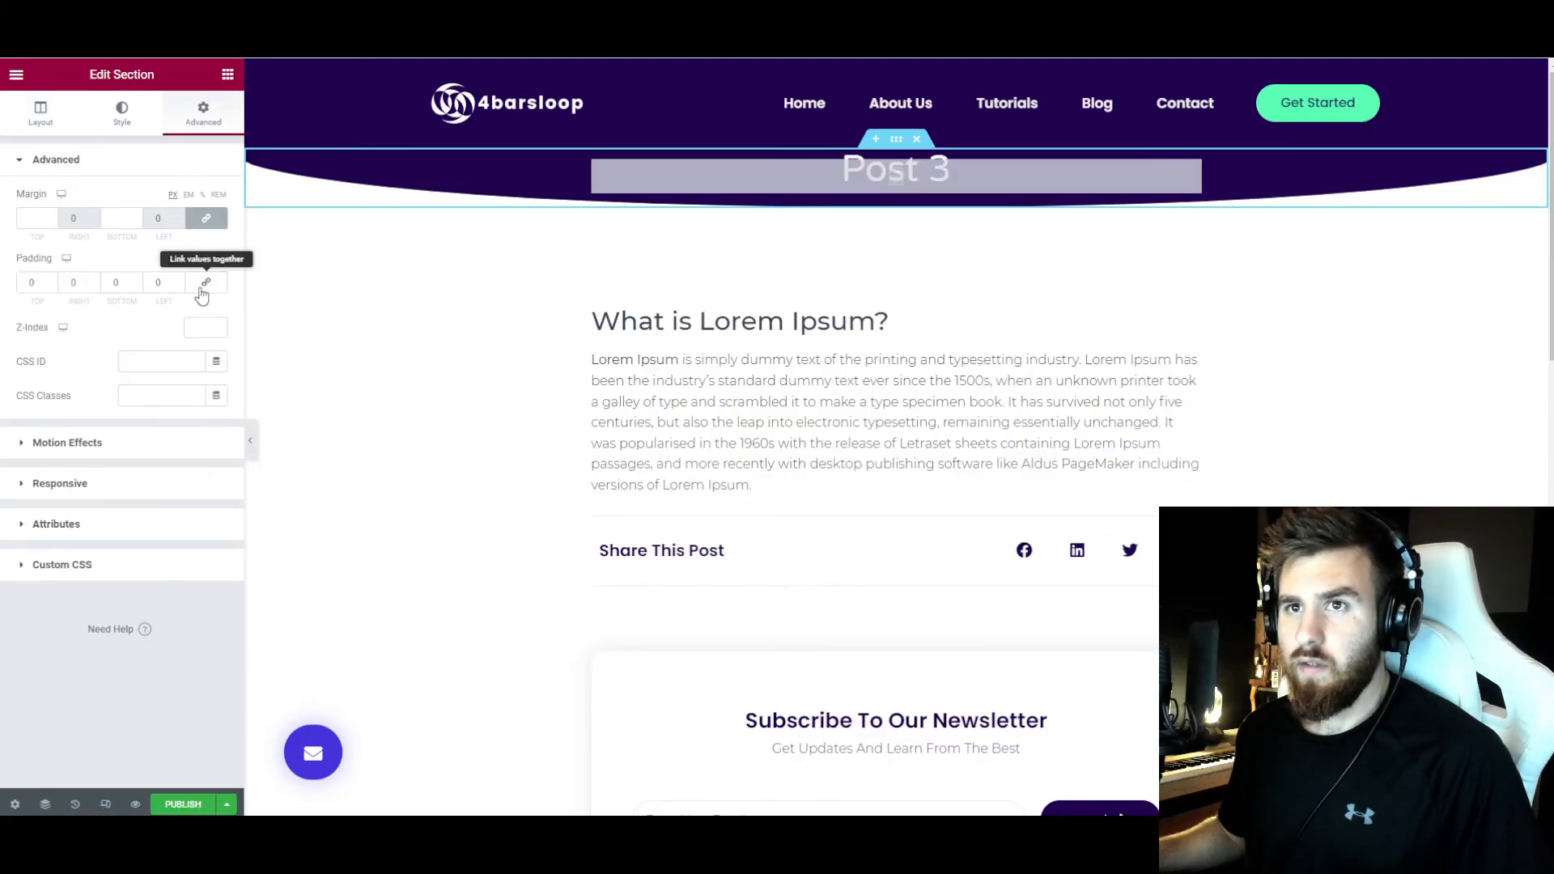
pyautogui.moveTo(26, 283); pyautogui.dragTo(93, 289)
pyautogui.write('12')
pyautogui.press('Tab')
pyautogui.press('Tab')
pyautogui.write('12')
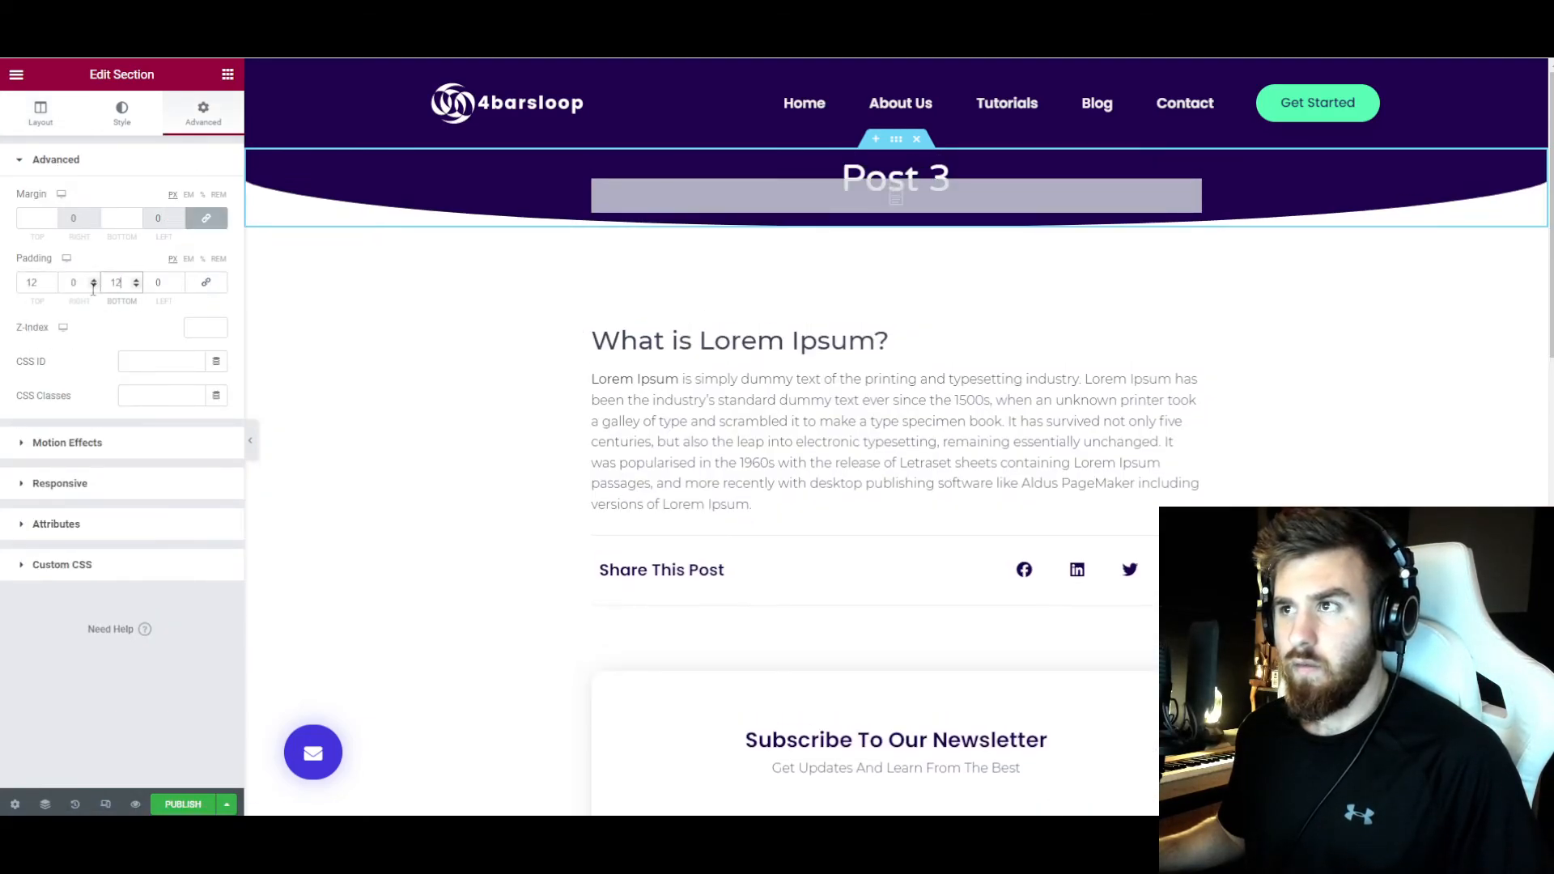
pyautogui.click(201, 259)
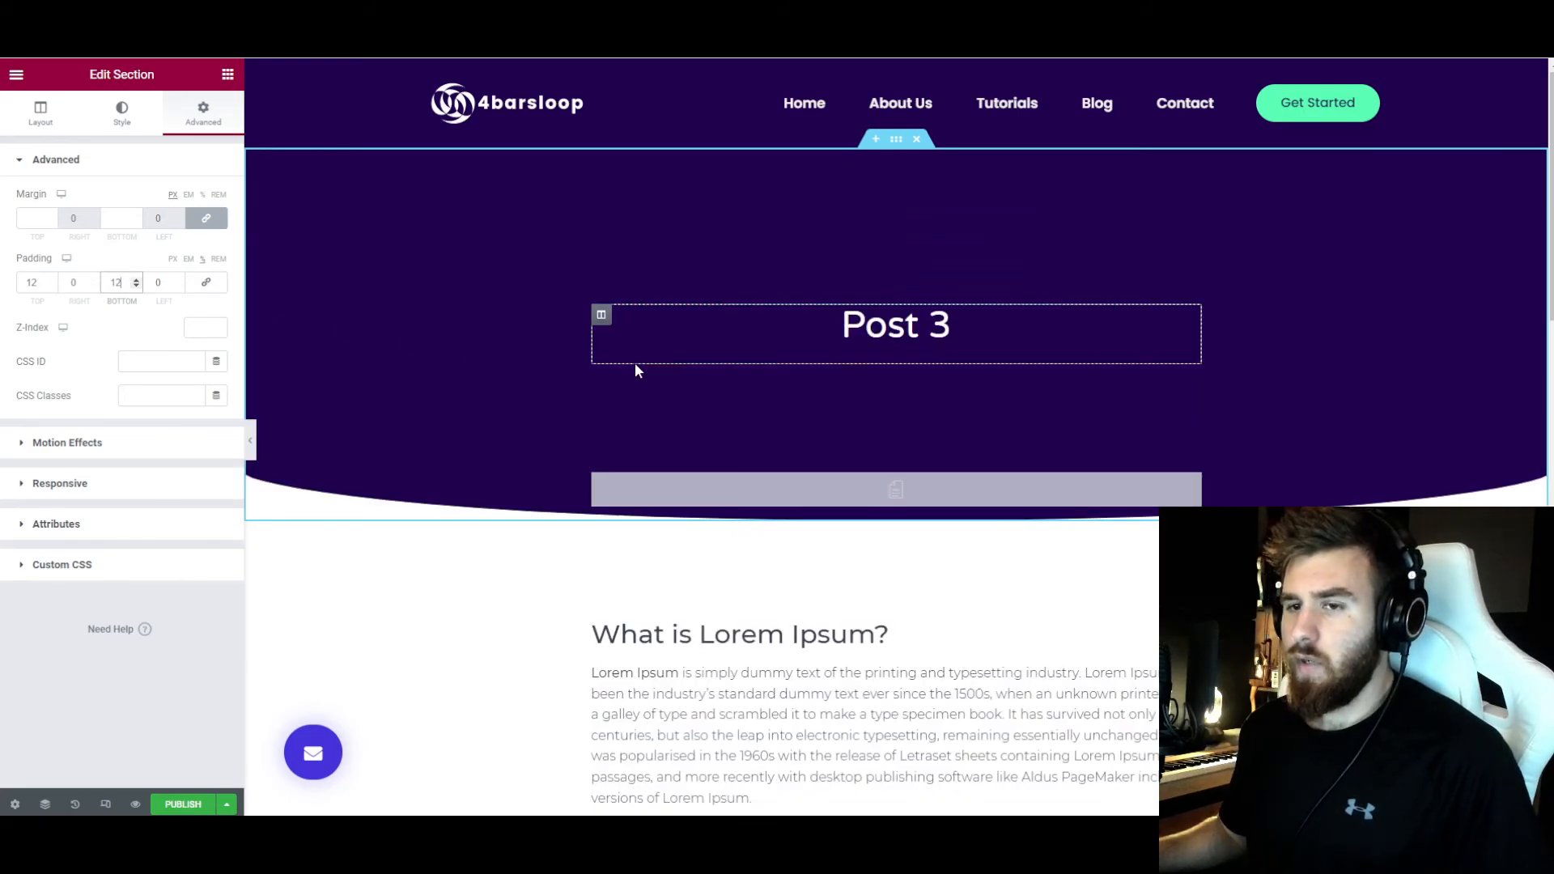
# - Delete the floating envelope Popup Button widget from the template
pyautogui.rightClick(316, 743)
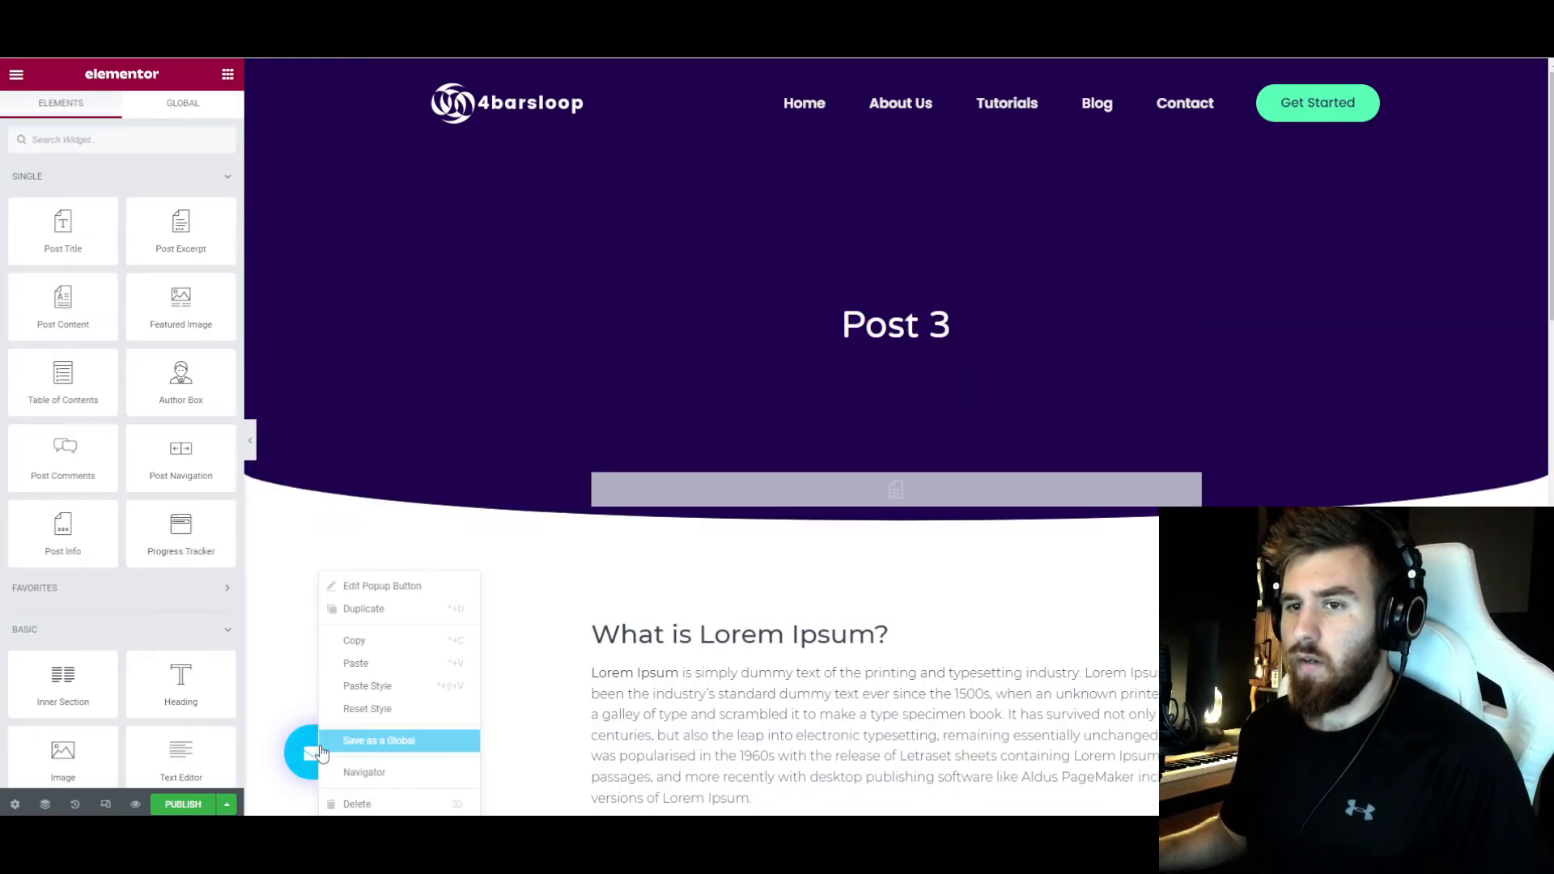
pyautogui.click(348, 803)
pyautogui.scroll(-10, 724, 468)
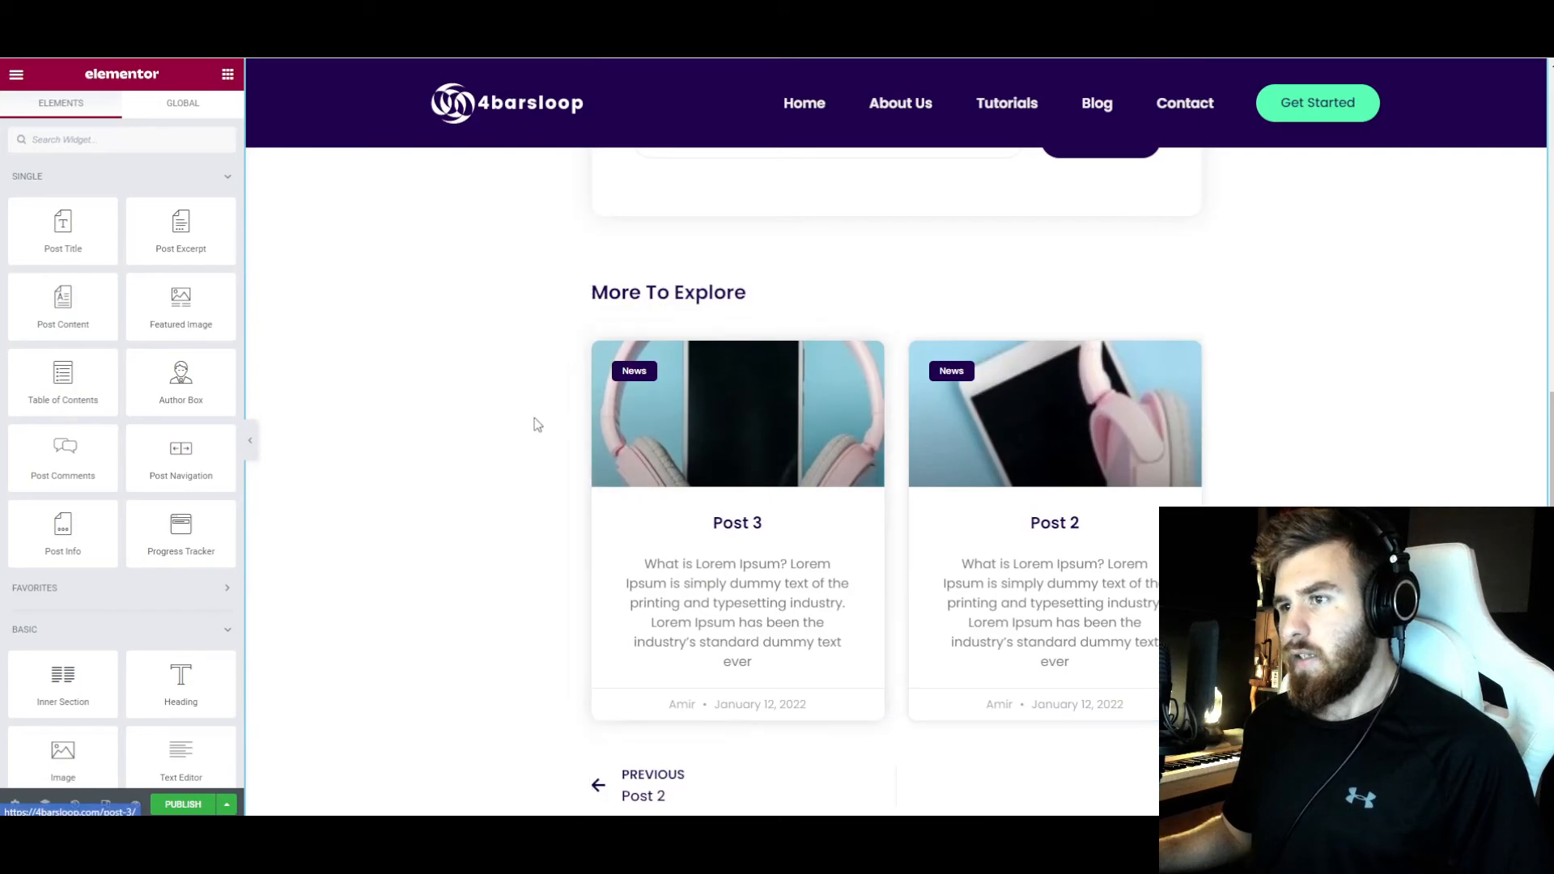
# - Set the title typography size of the "More To Explore" post cards to 20 px
pyautogui.scroll(3, 669, 548)
pyautogui.scroll(2, 461, 499)
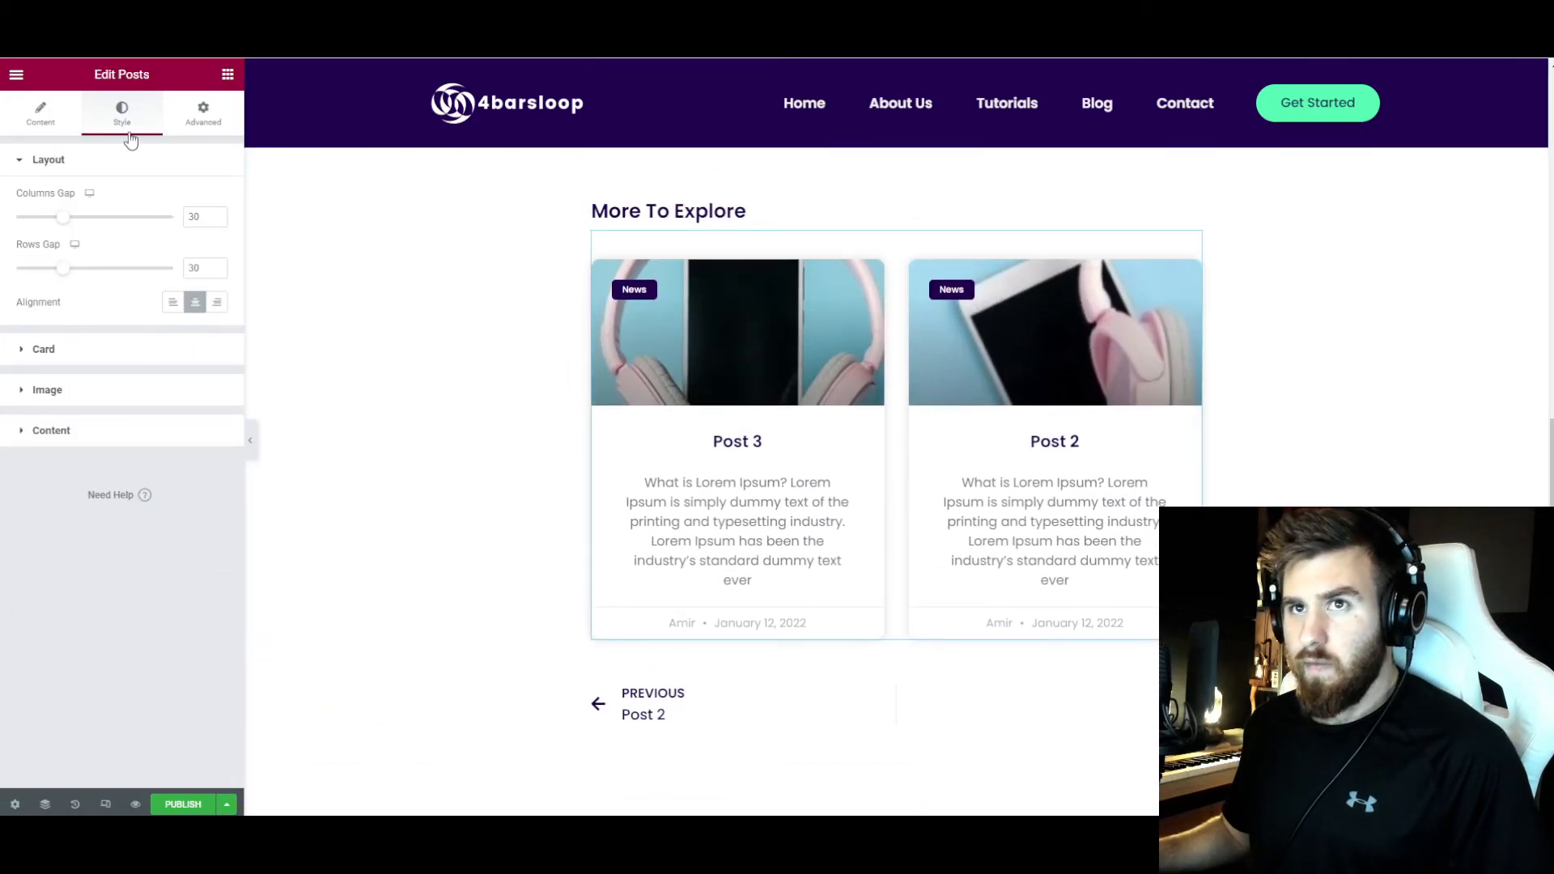
pyautogui.click(99, 391)
pyautogui.click(93, 251)
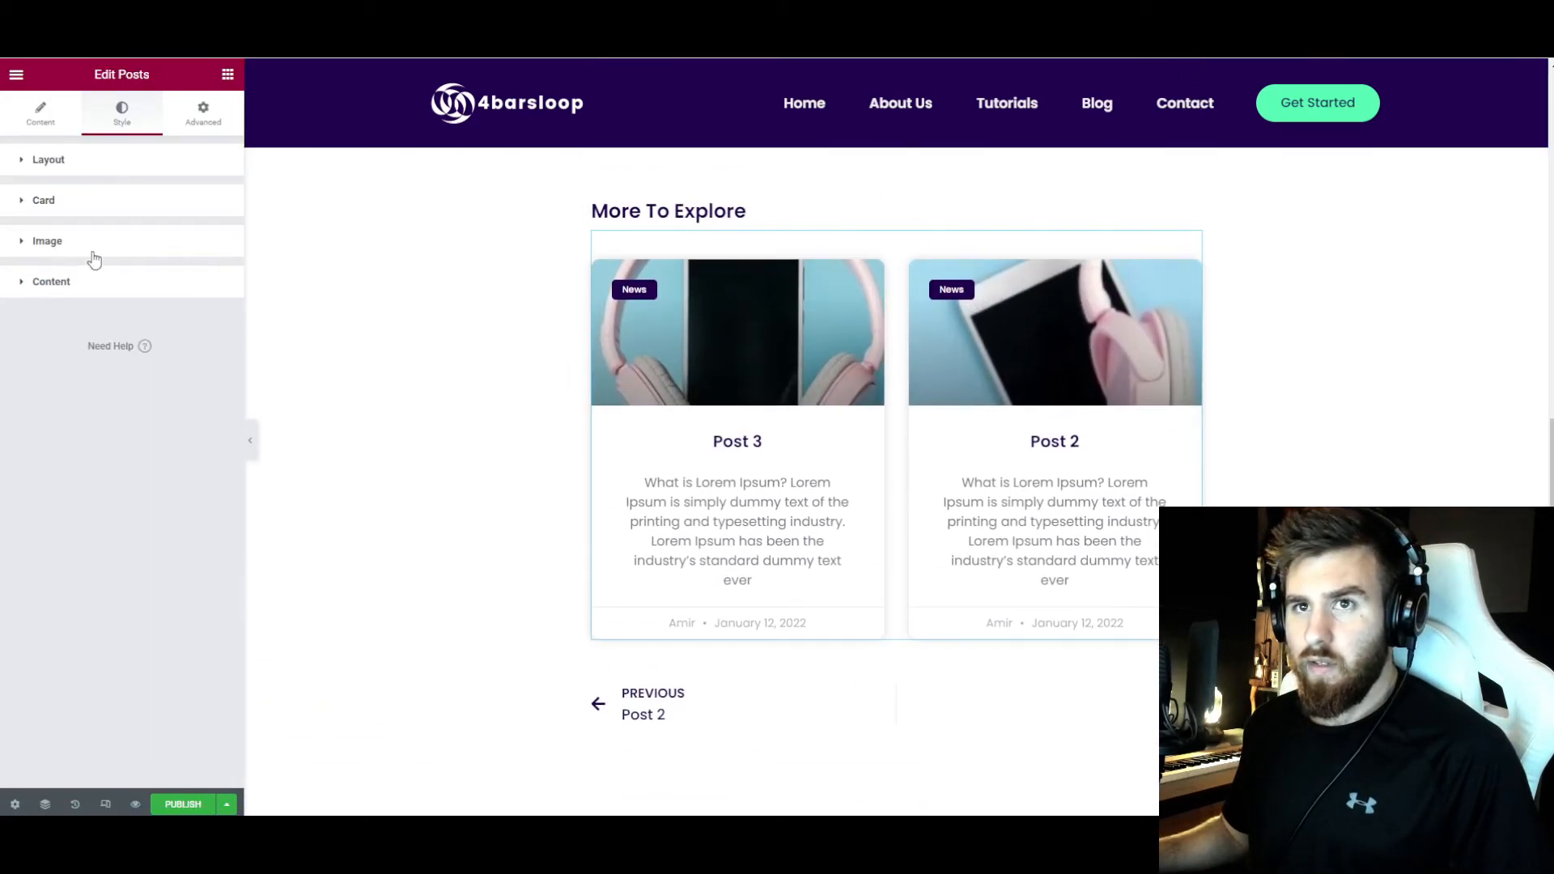
pyautogui.click(74, 297)
pyautogui.click(216, 377)
pyautogui.write('20')
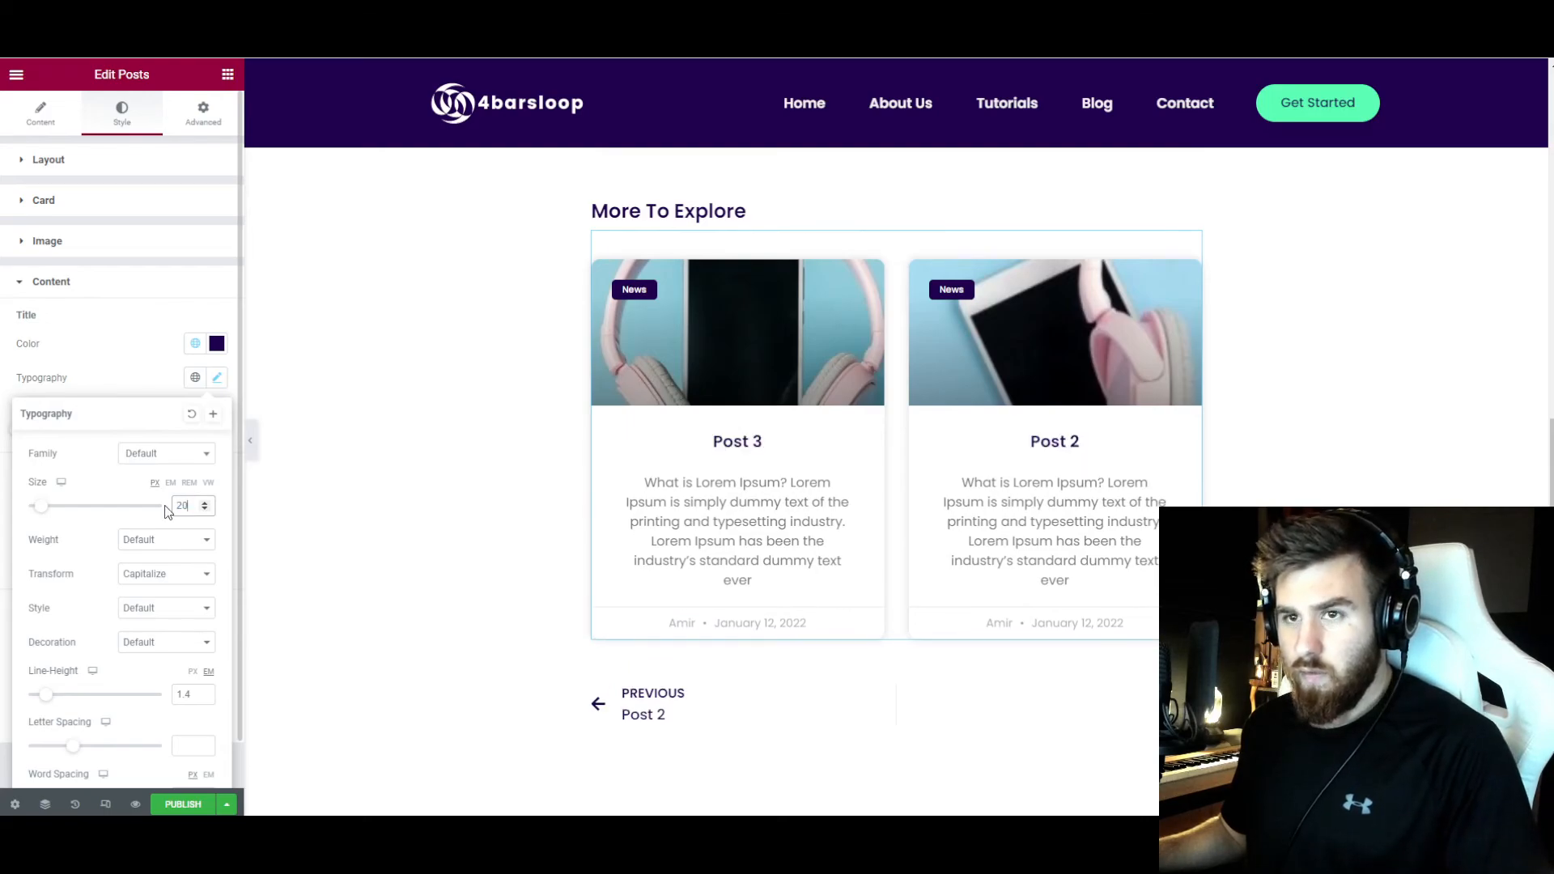
pyautogui.click(136, 367)
# - Set the post cards' meta text to the global Primary color with a bolder weight, and check the excerpt typography
pyautogui.click(216, 565)
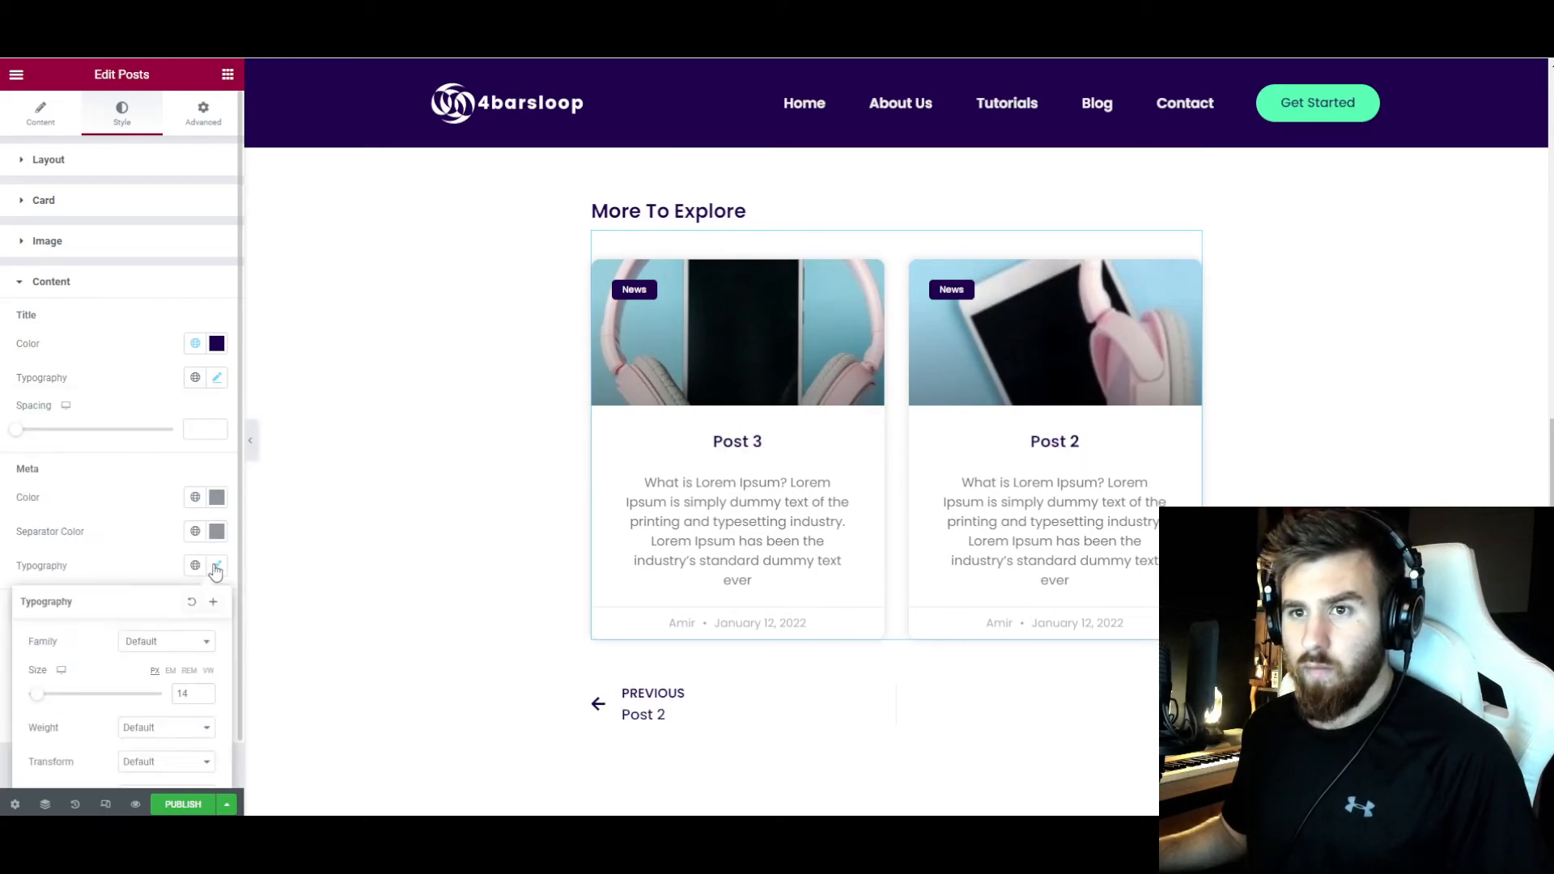
pyautogui.click(216, 566)
pyautogui.scroll(-1, 212, 559)
pyautogui.click(195, 448)
pyautogui.click(127, 577)
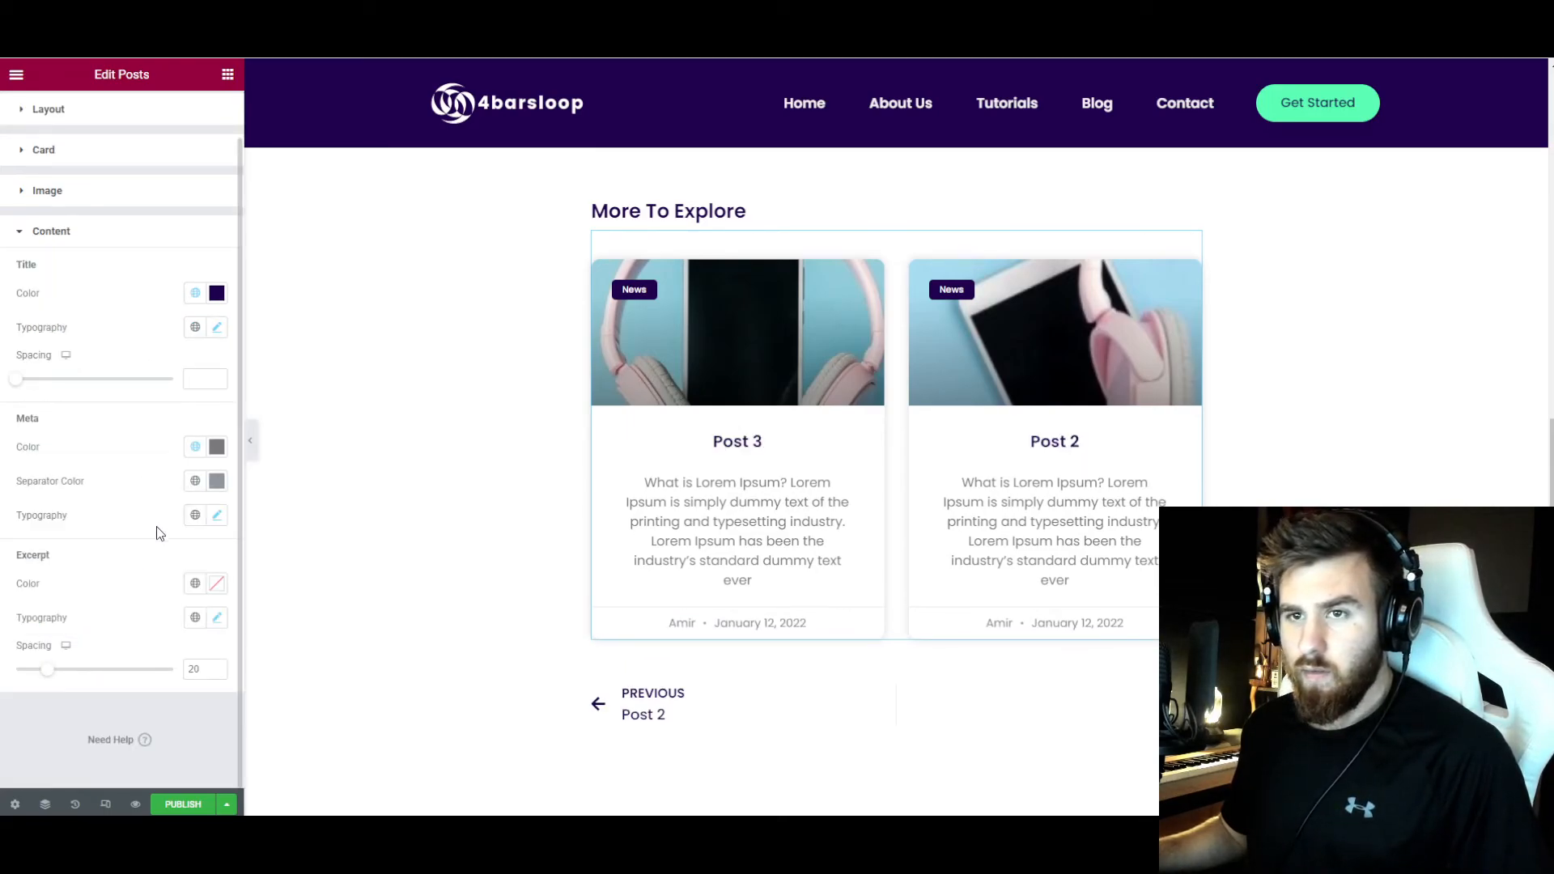
pyautogui.hotkey('ctrl', 'z')
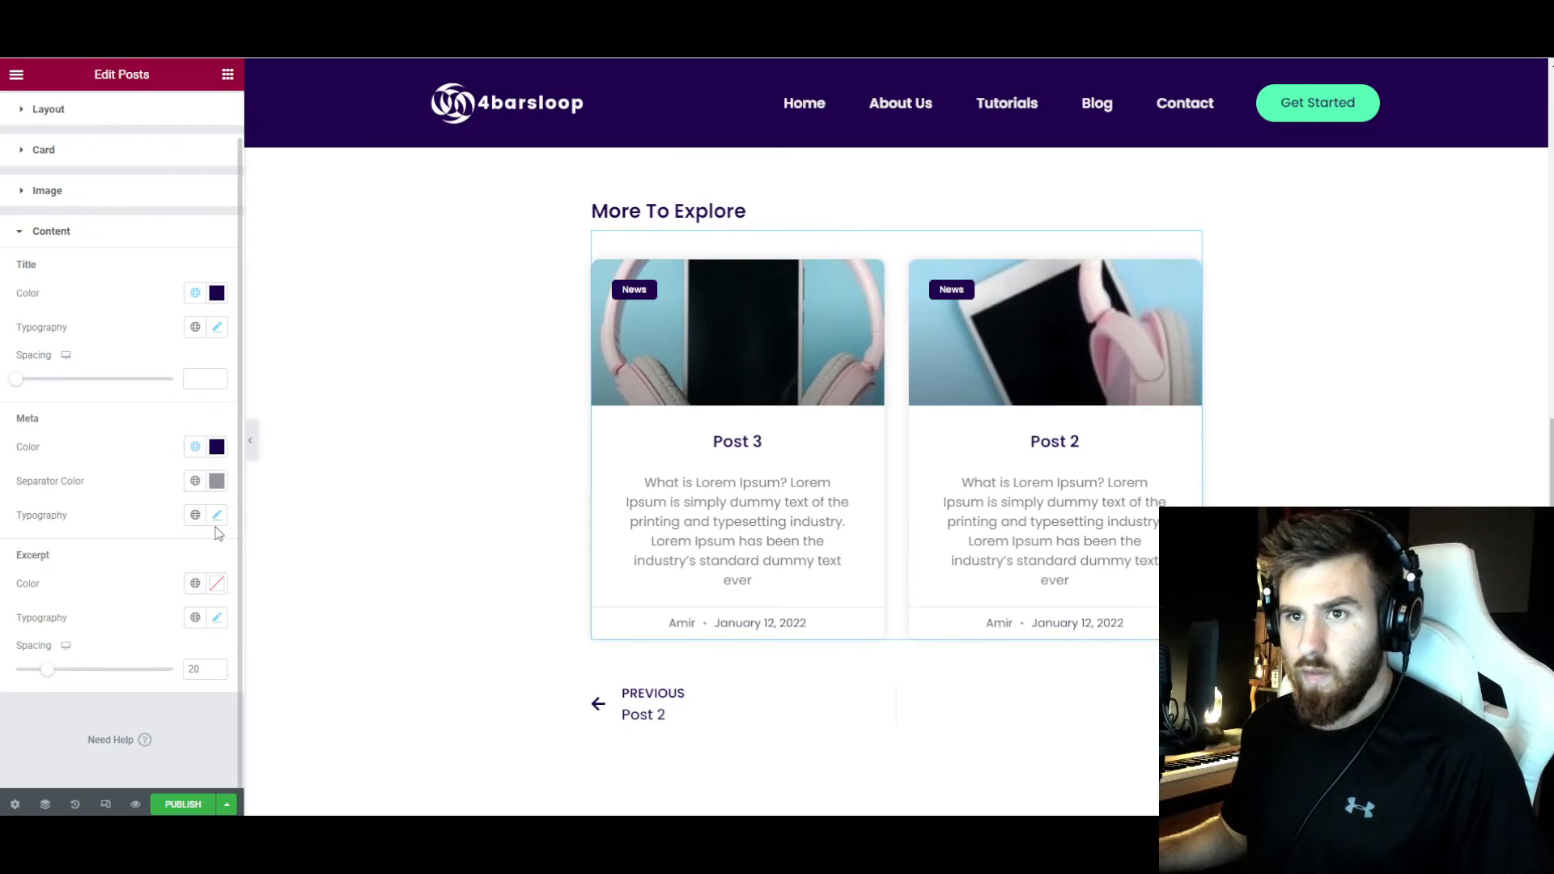
pyautogui.scroll(-1, 218, 527)
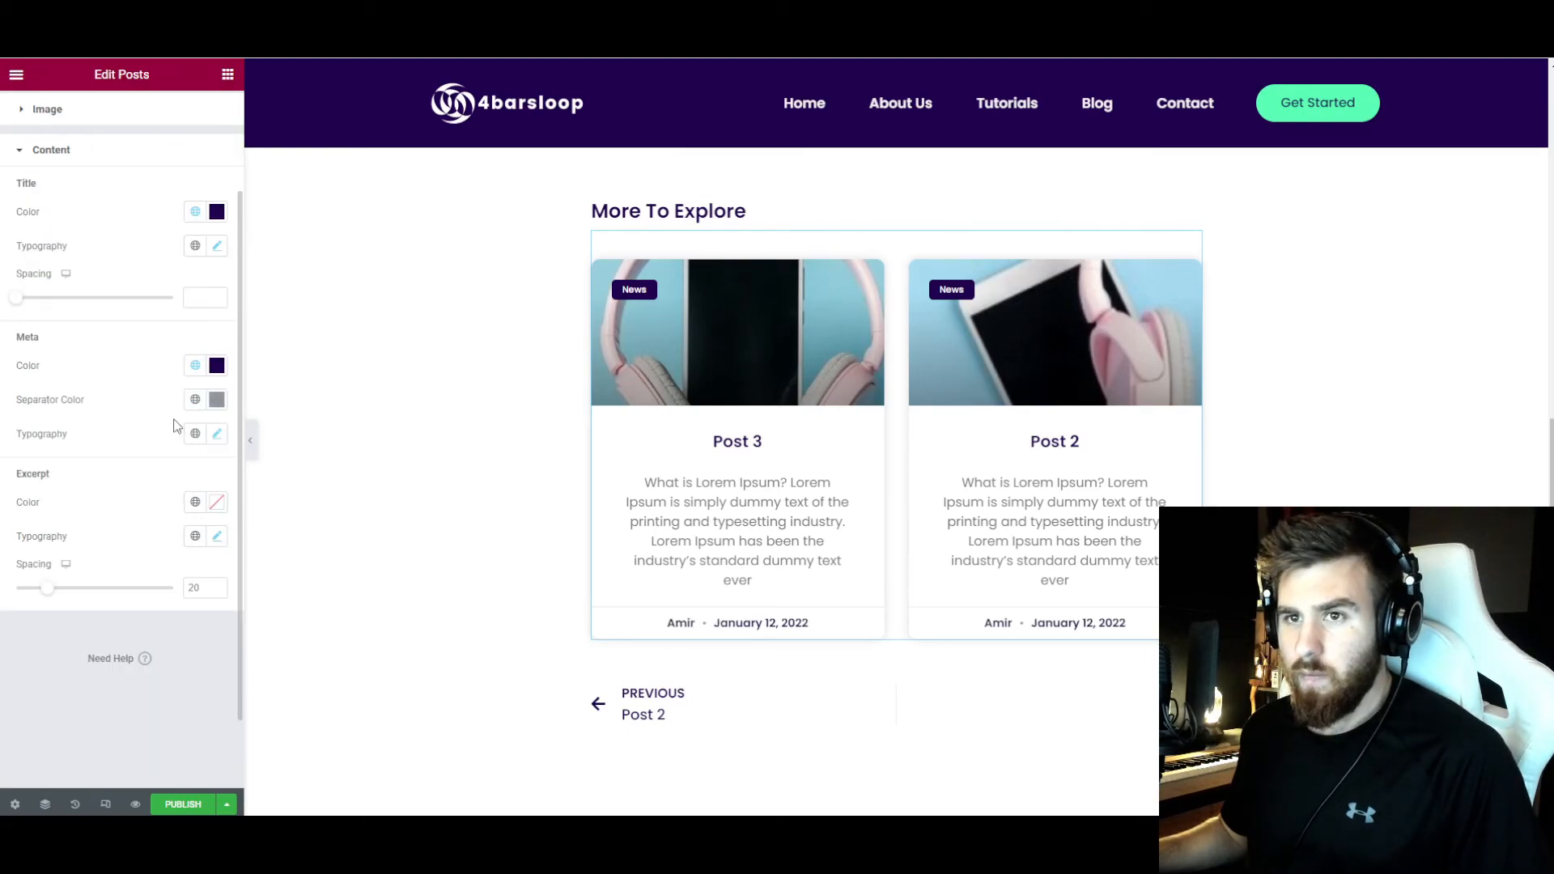
pyautogui.click(218, 537)
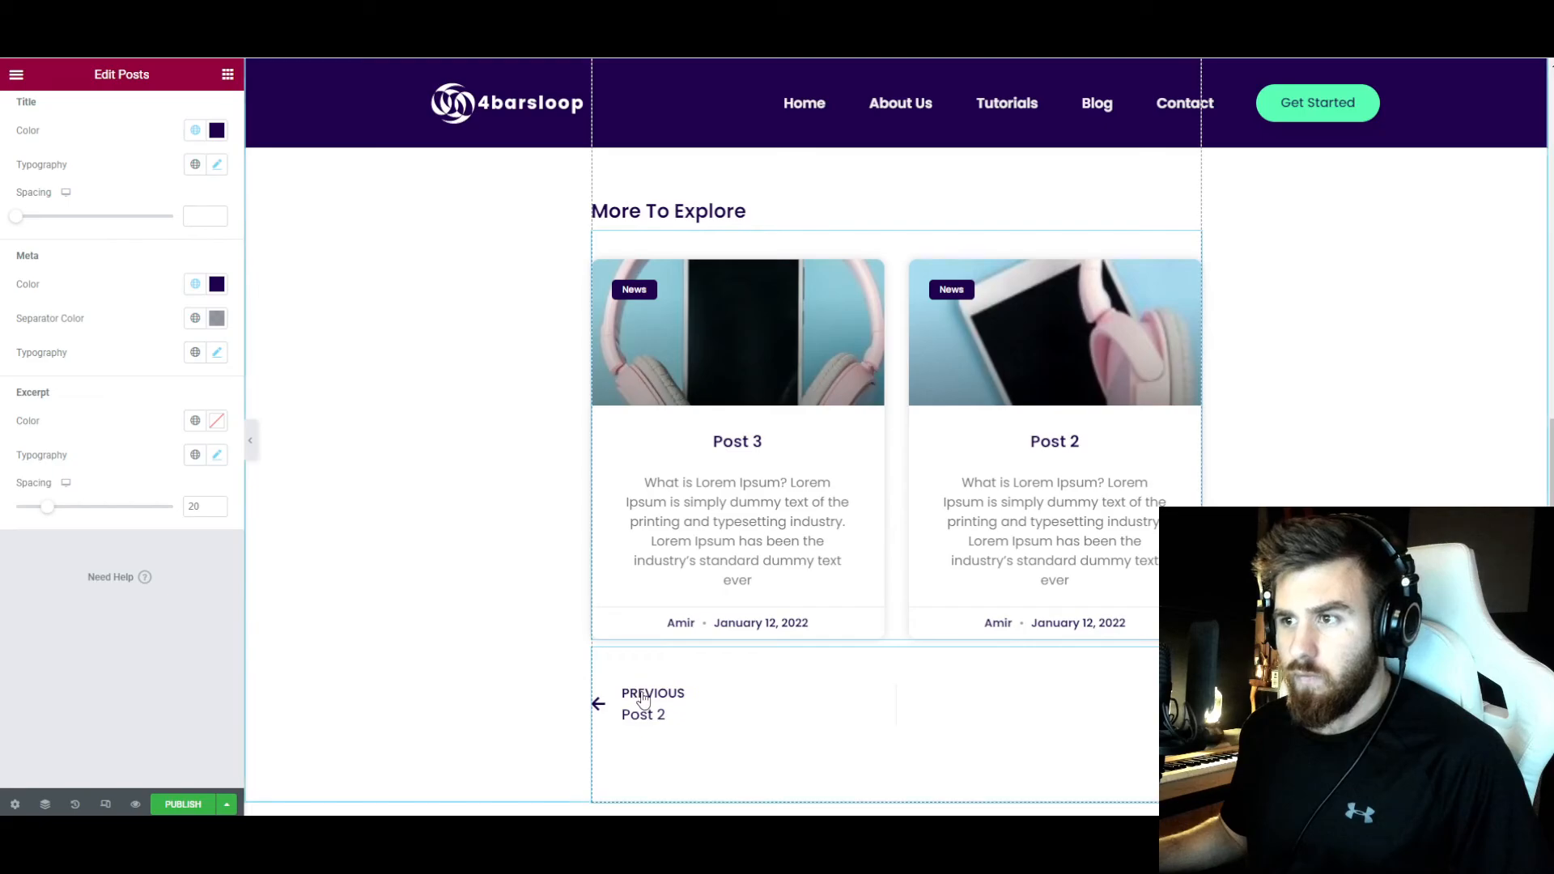
# - Move the post navigation directly below the "Share This Post" row, above the newsletter subscription box
pyautogui.scroll(3, 393, 596)
pyautogui.moveTo(393, 595); pyautogui.dragTo(929, 406)
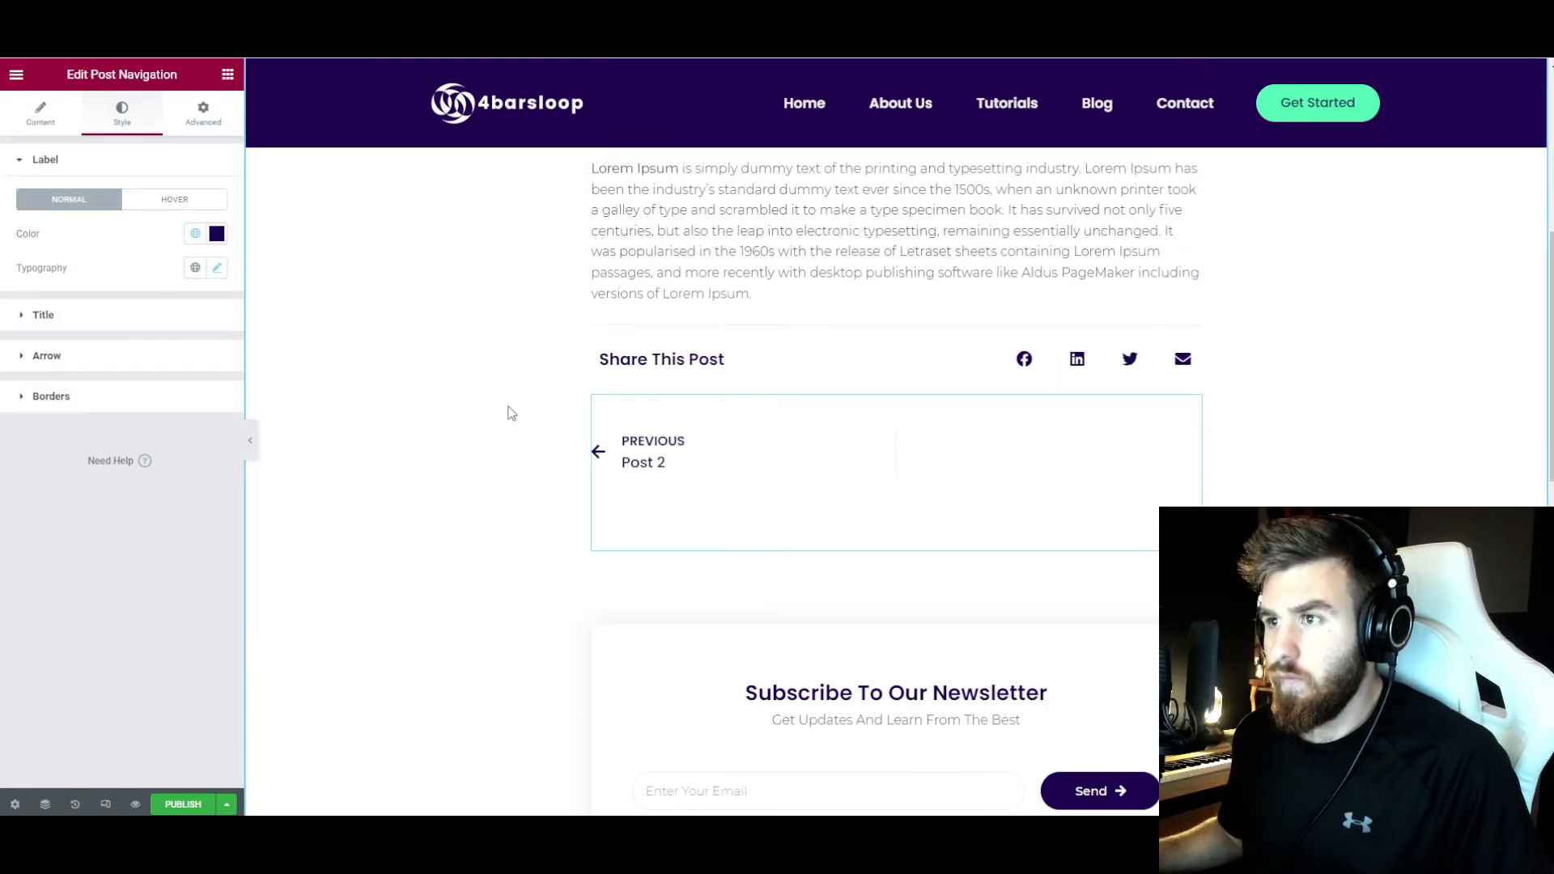
pyautogui.scroll(3, 463, 466)
pyautogui.scroll(1, 467, 474)
pyautogui.scroll(-2, 466, 475)
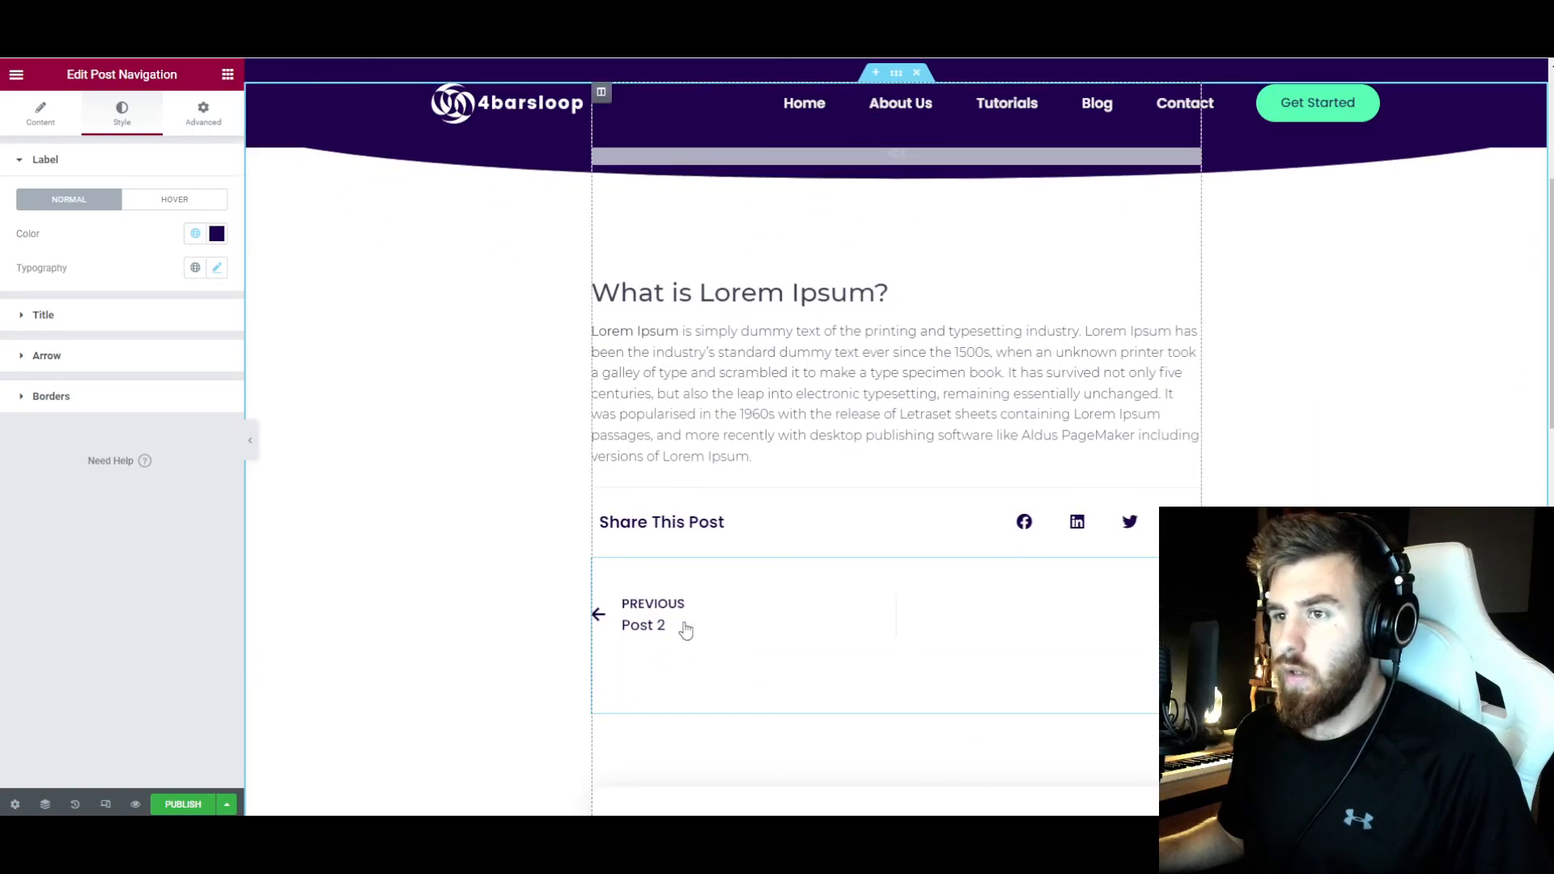
# - Review the template's lower sections and preview the "More To Explore" area with the editing panel hidden
pyautogui.scroll(-12, 475, 523)
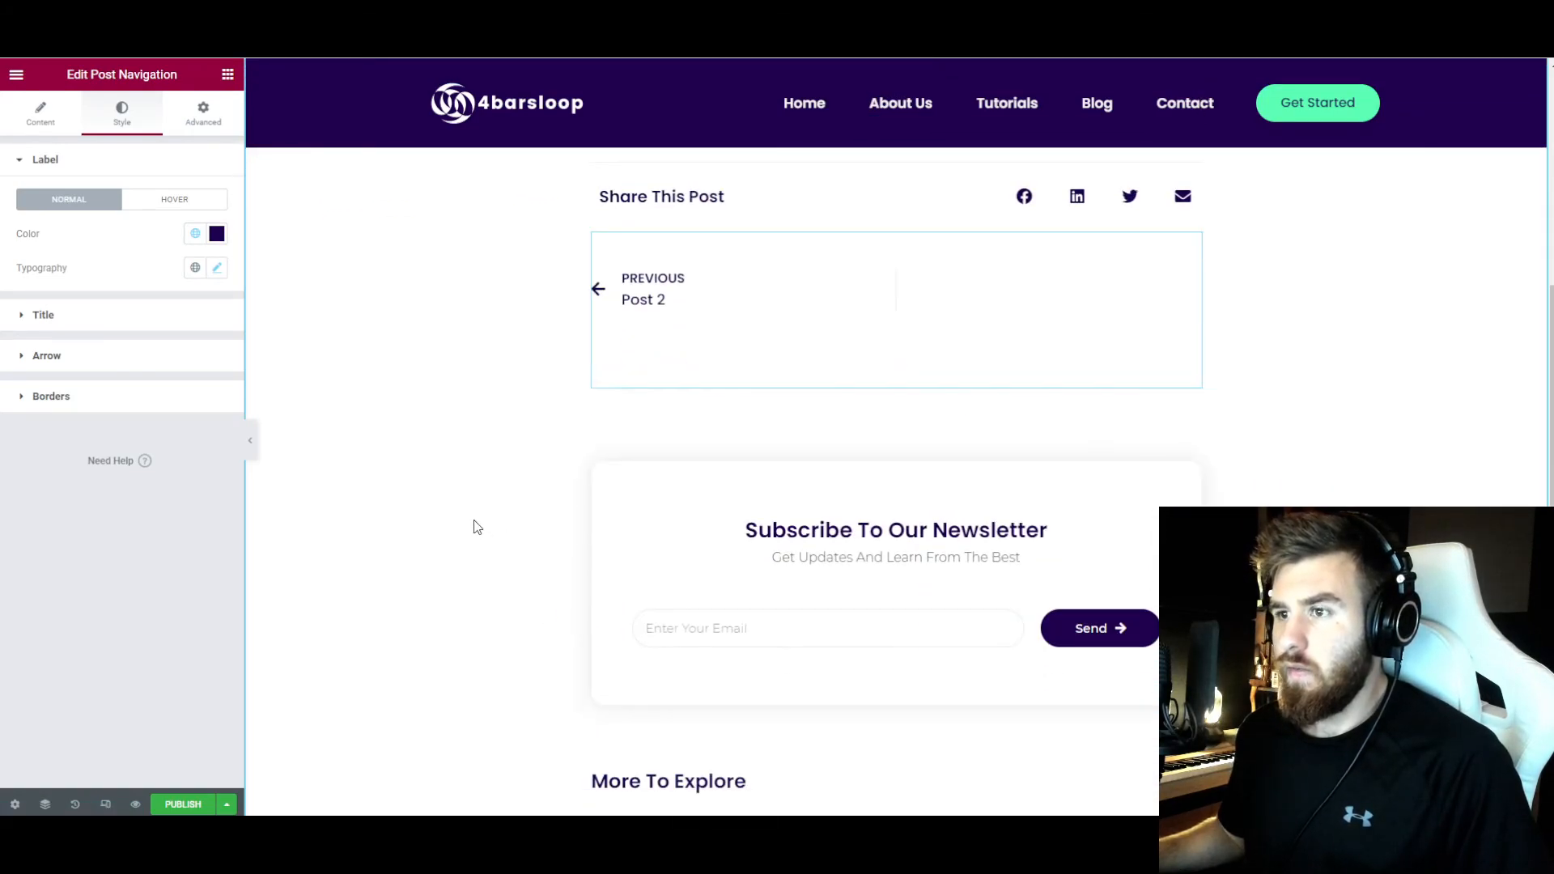
pyautogui.scroll(3, 477, 527)
pyautogui.scroll(-5, 477, 527)
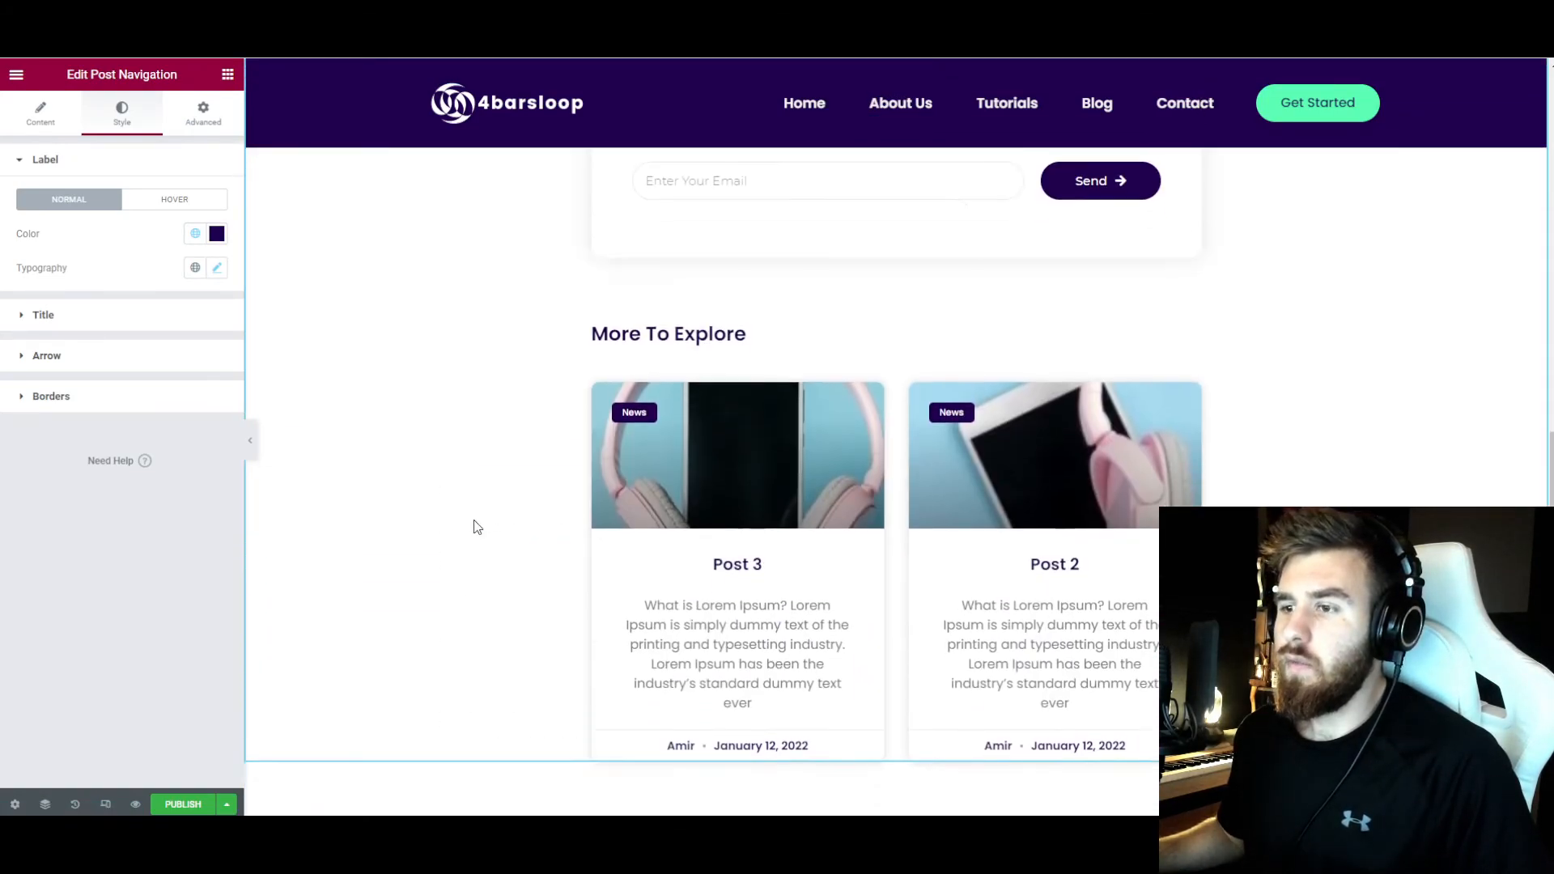
pyautogui.scroll(3, 289, 458)
pyautogui.click(250, 439)
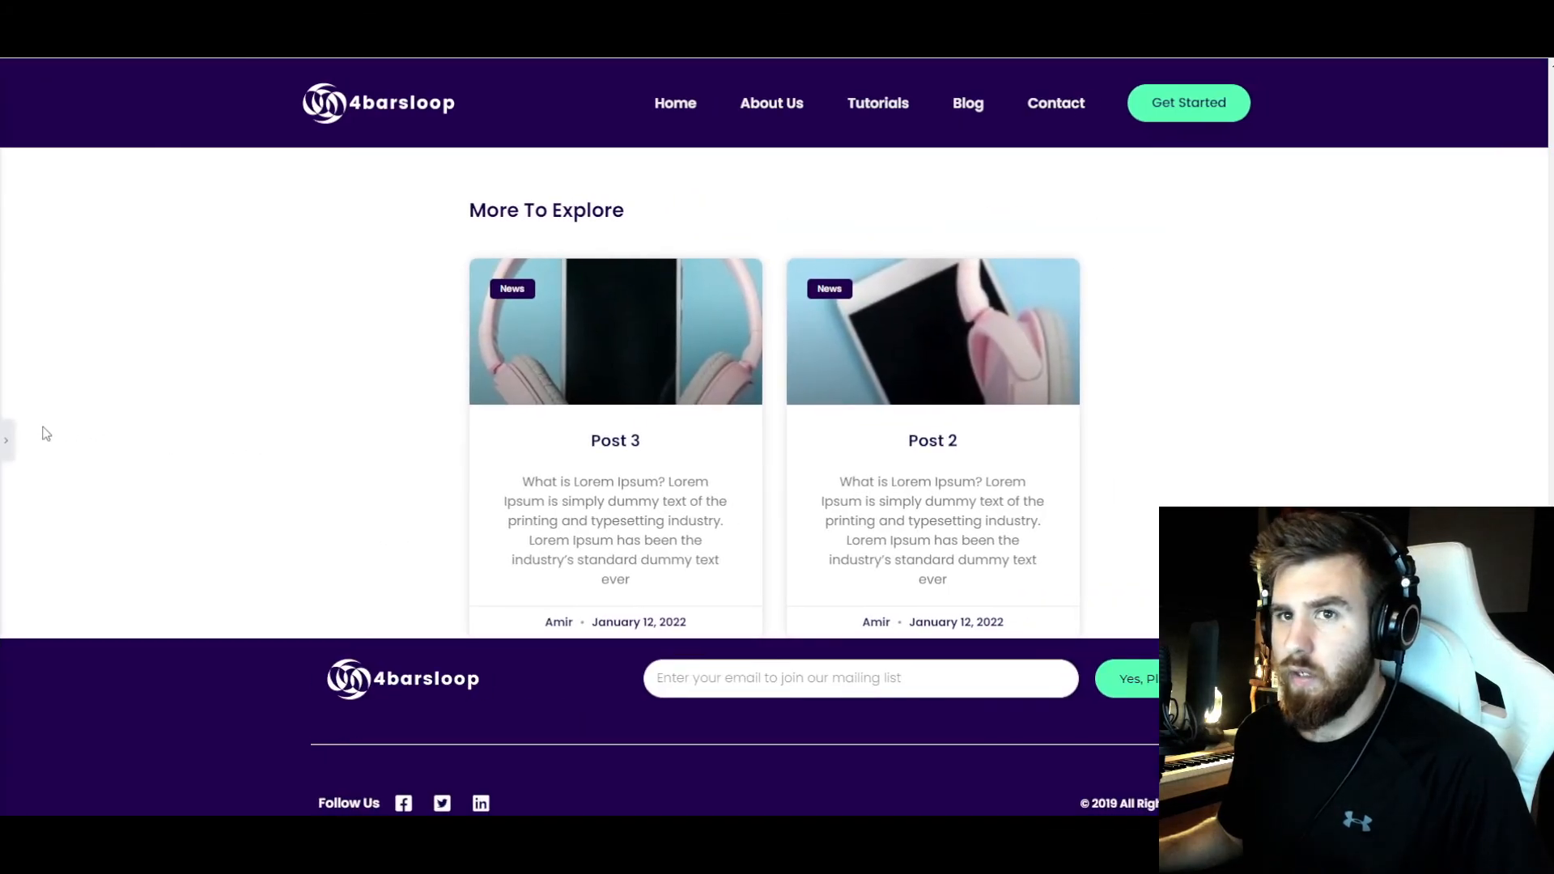
pyautogui.click(10, 440)
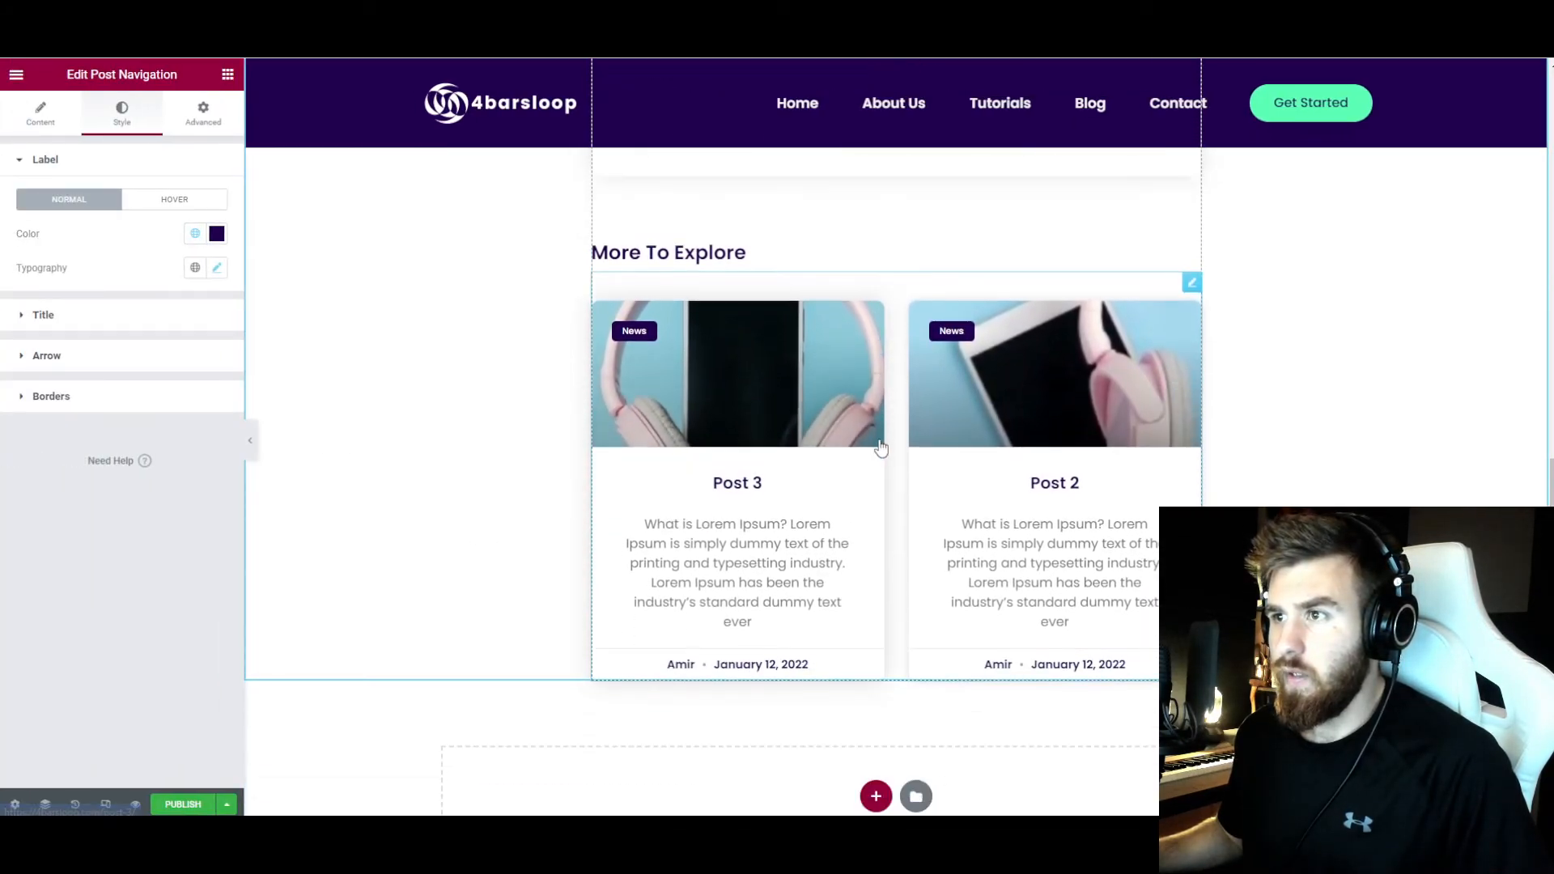
# - Unlink the post content section's padding, set only its bottom padding to 70 px, and preview the spacing above the footer
pyautogui.scroll(10, 878, 429)
pyautogui.click(895, 274)
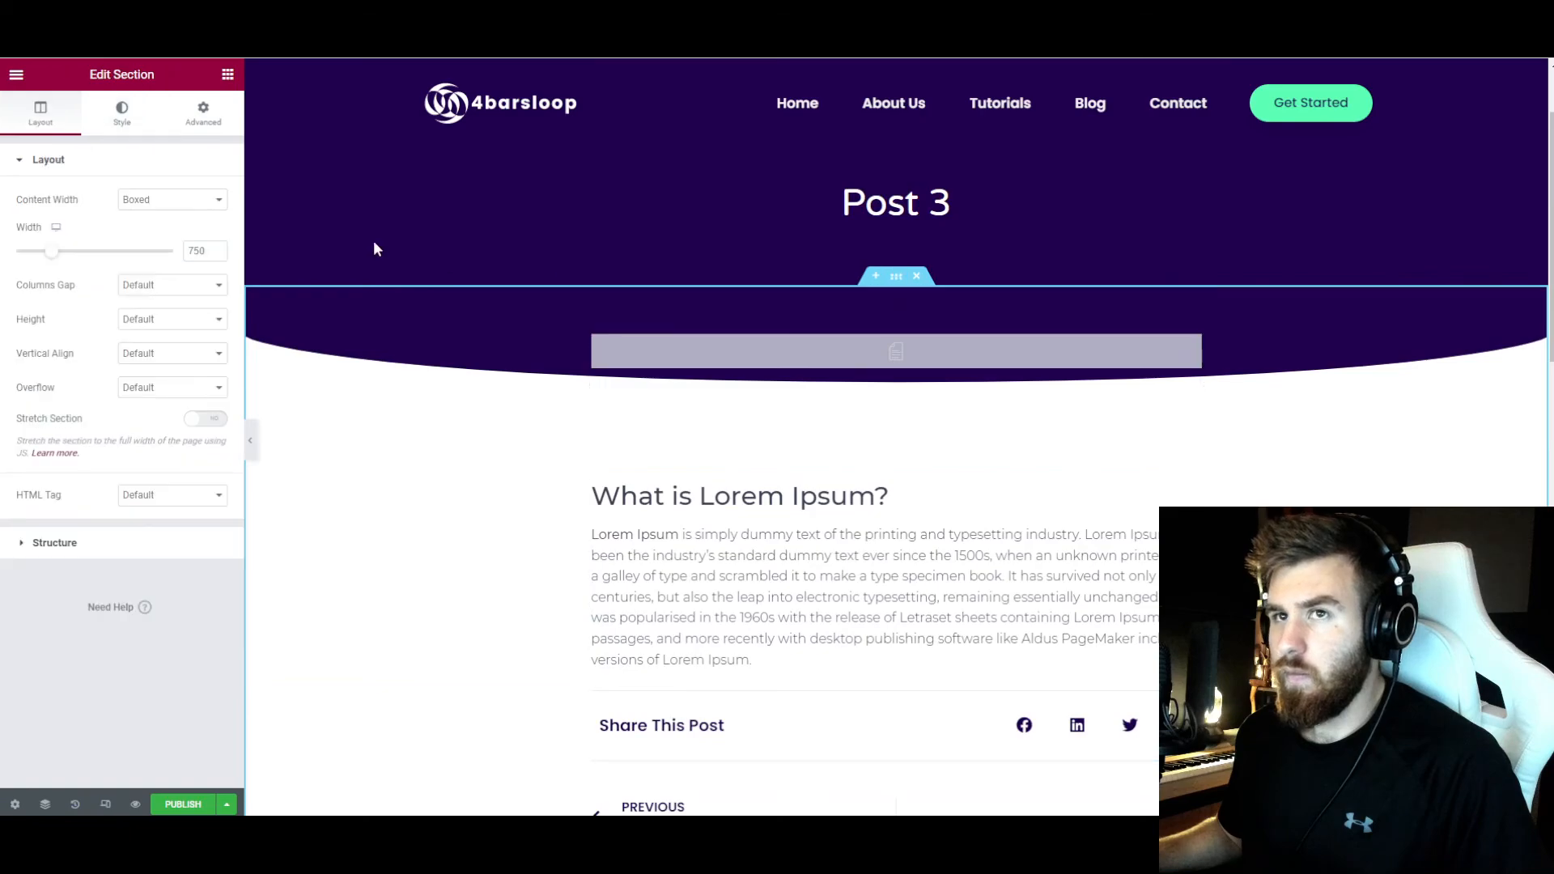
pyautogui.click(203, 113)
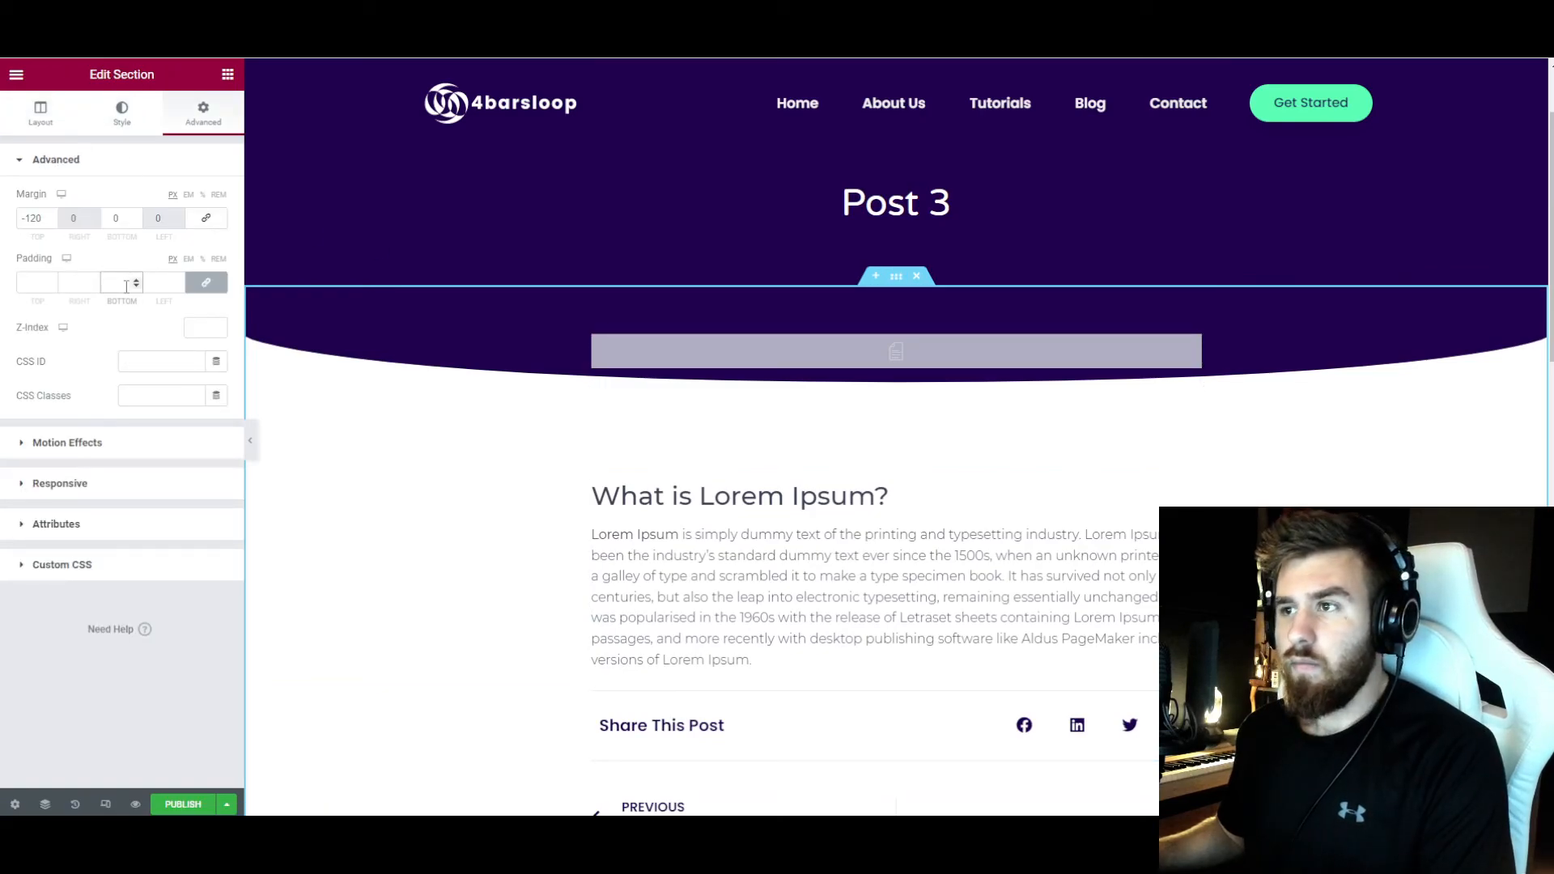
pyautogui.write('50')
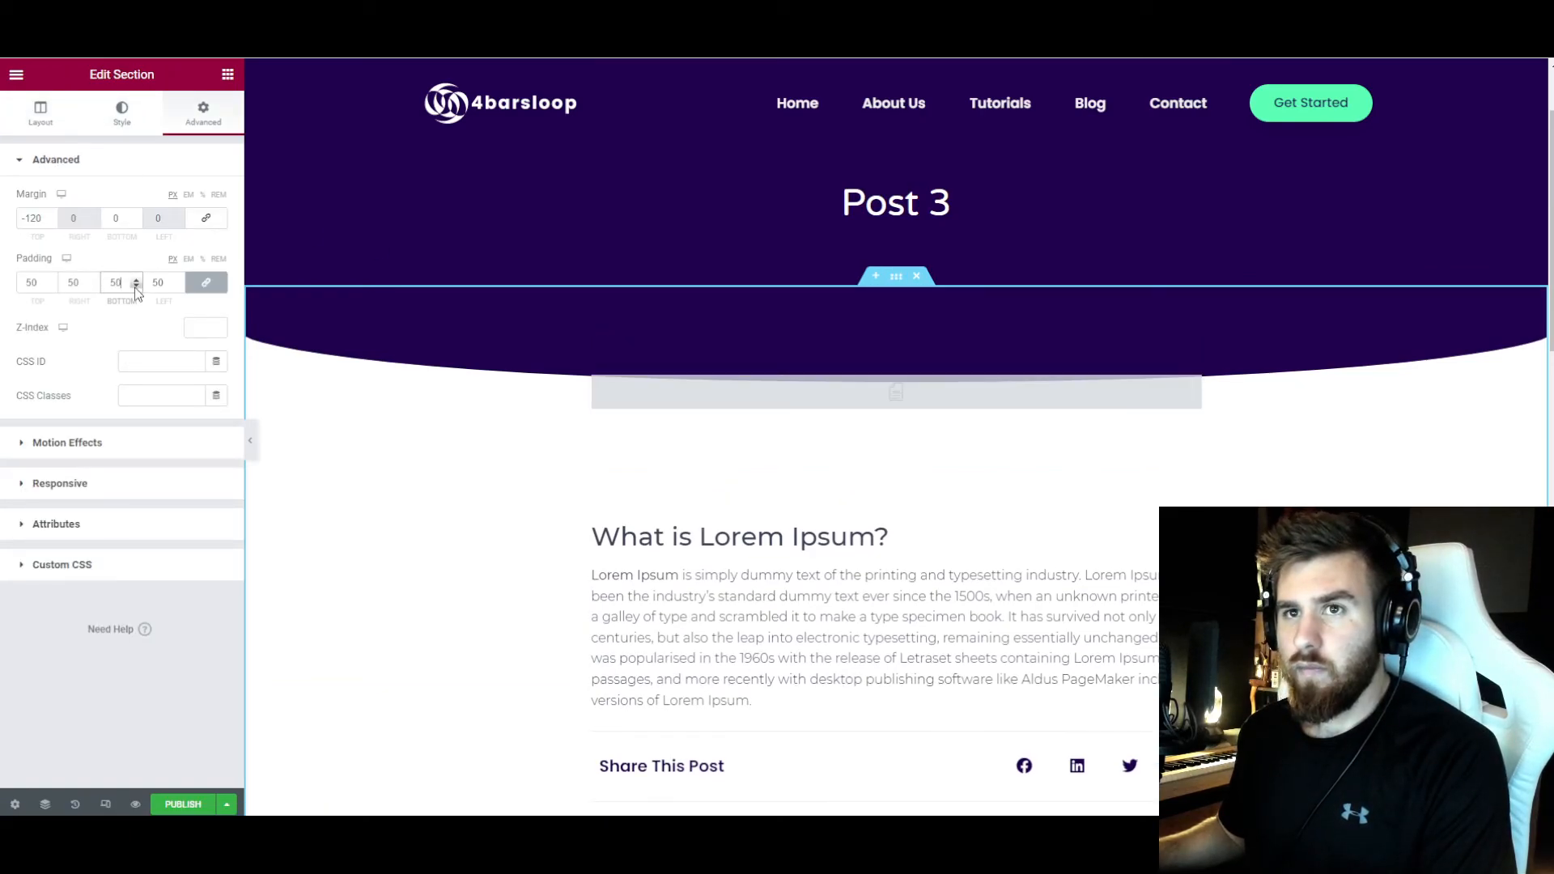
pyautogui.write('0')
pyautogui.moveTo(111, 284); pyautogui.dragTo(110, 283)
pyautogui.click(205, 284)
pyautogui.write('70')
pyautogui.scroll(-10, 424, 441)
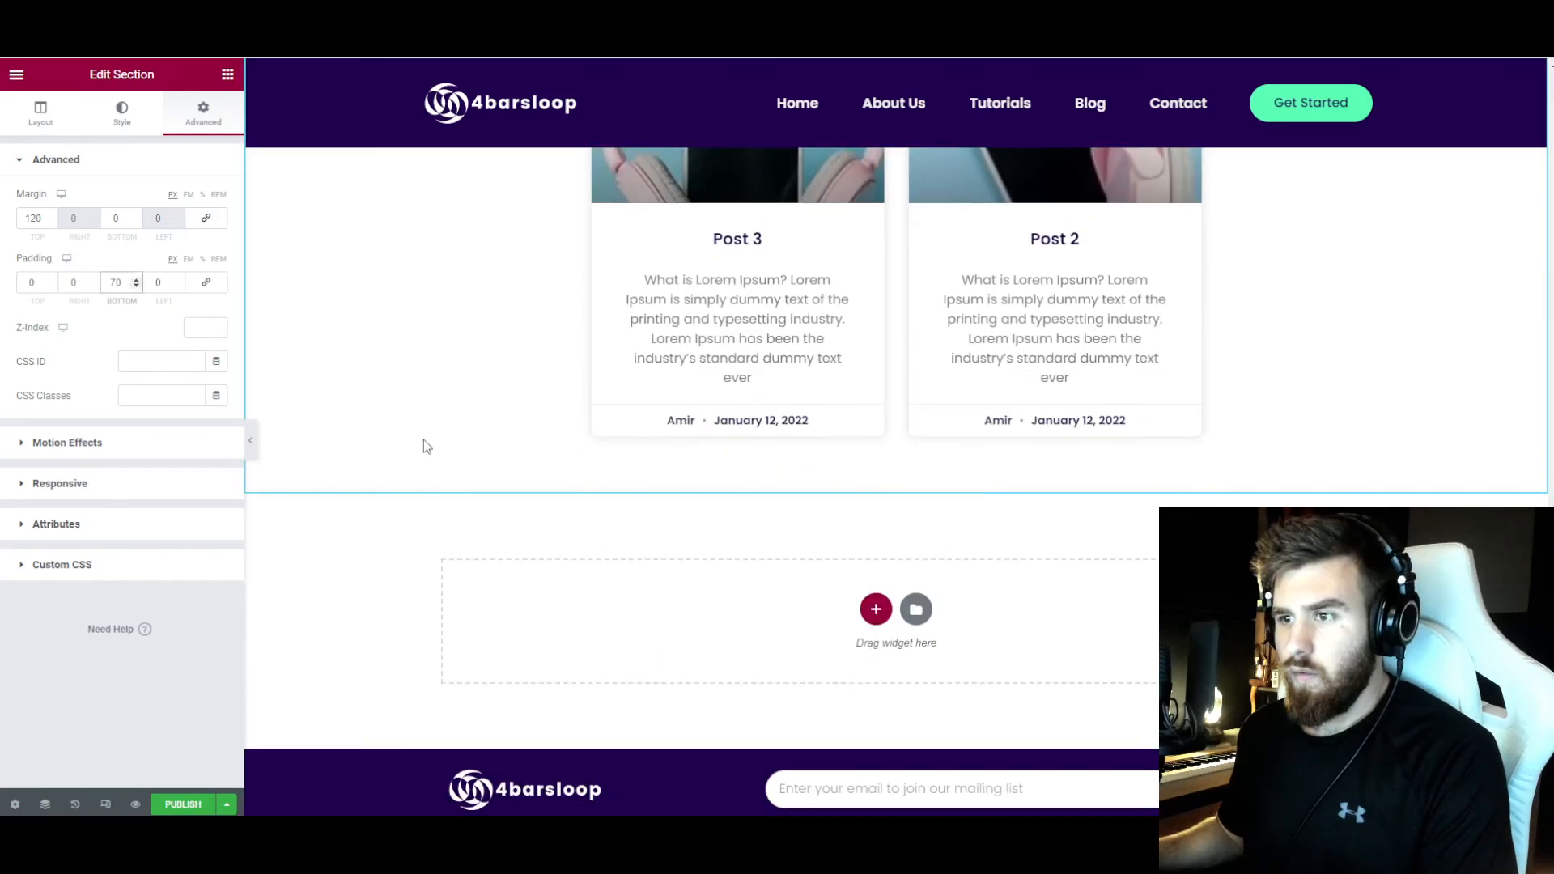
pyautogui.scroll(2, 424, 445)
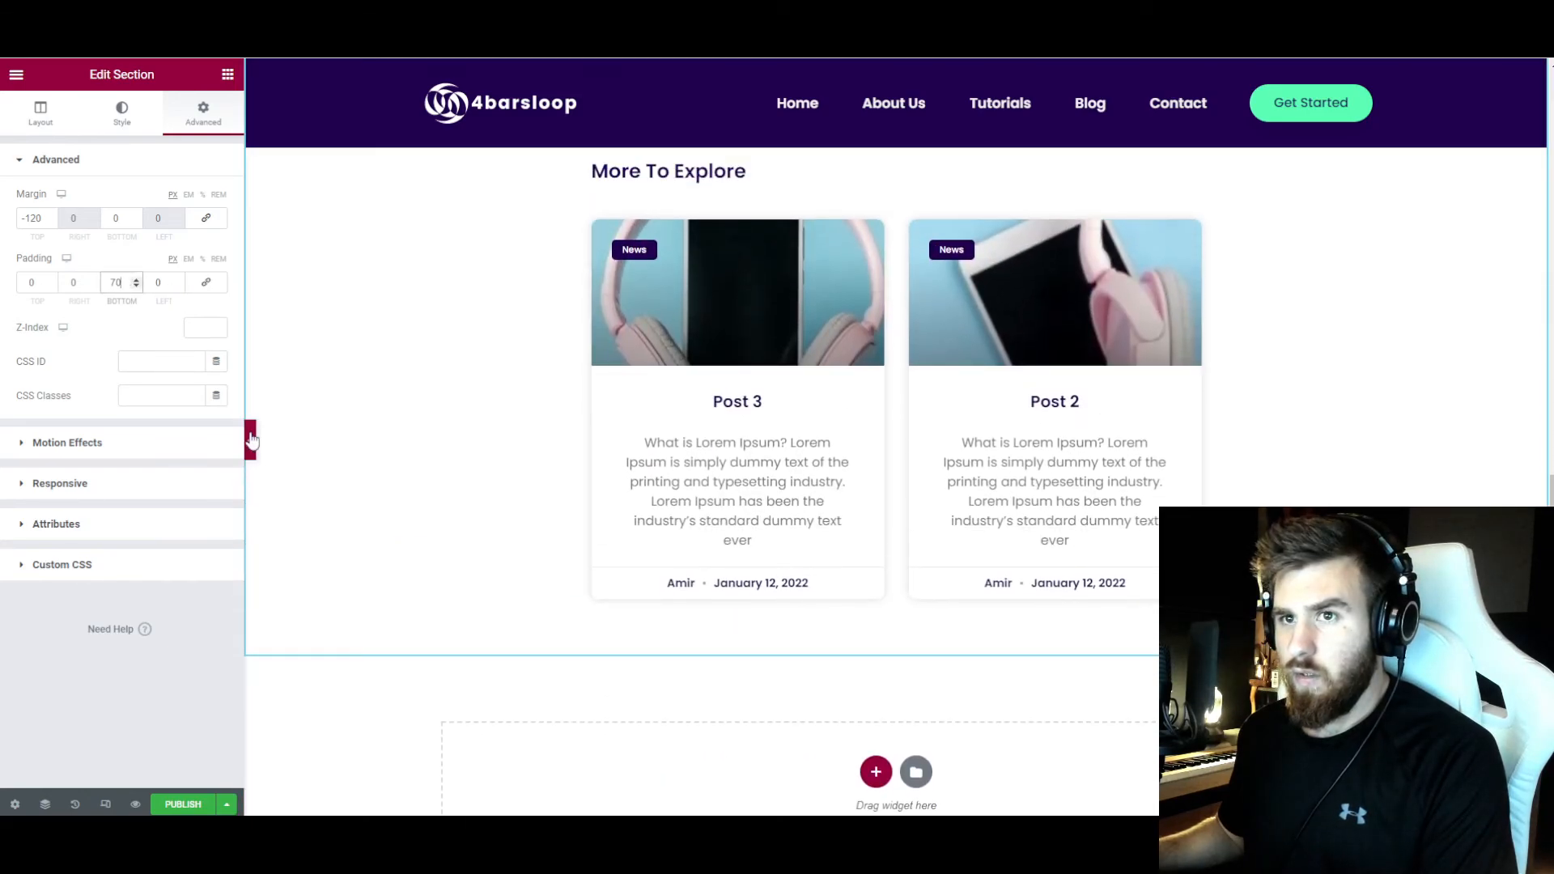
pyautogui.click(251, 439)
pyautogui.scroll(15, 259, 437)
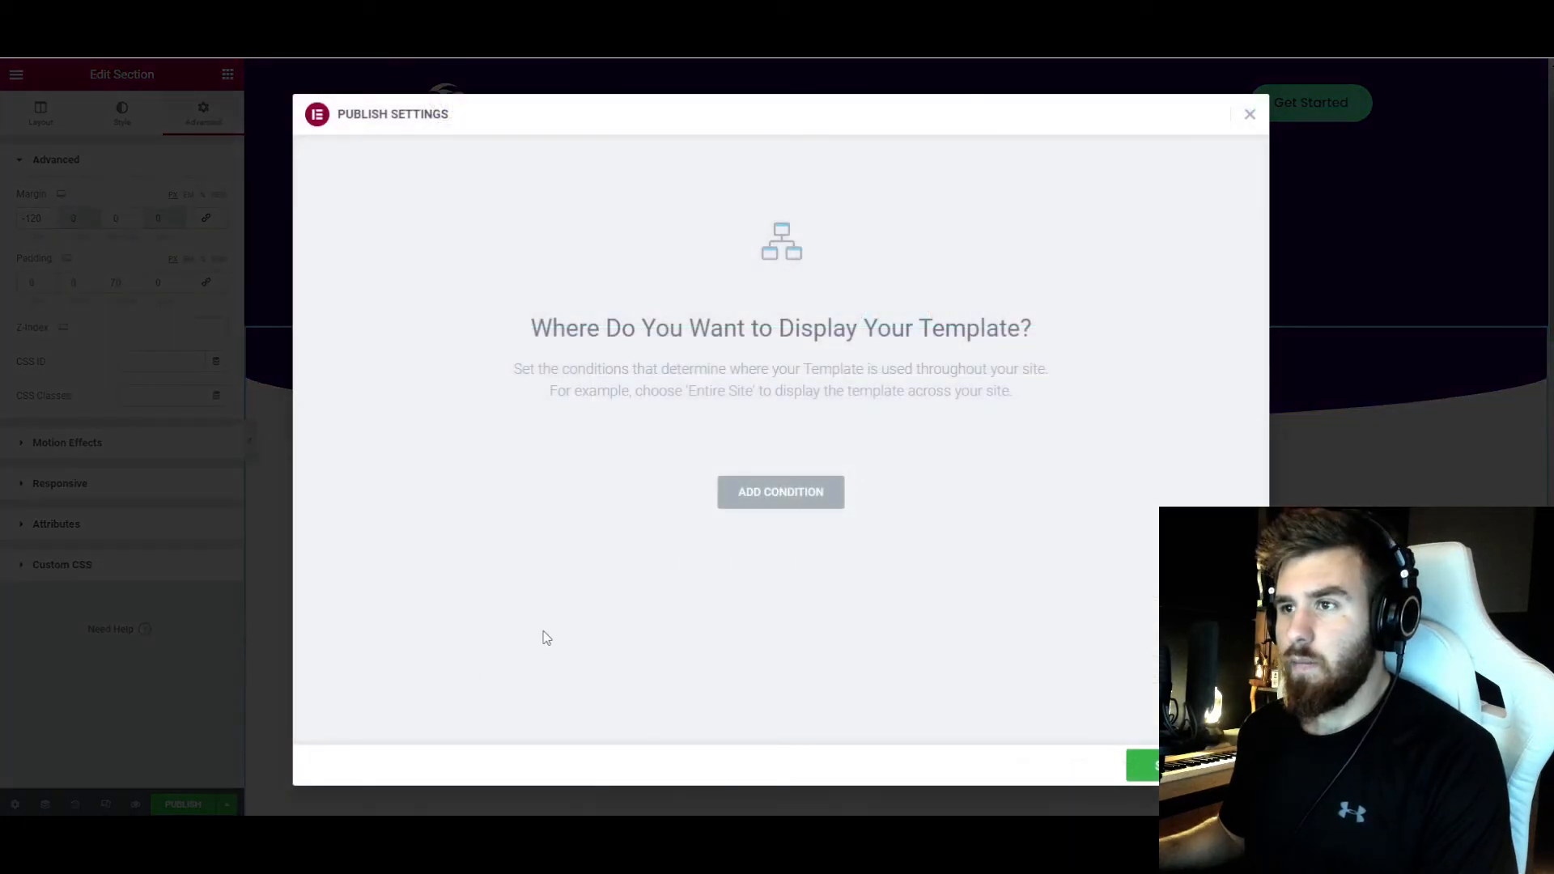
# - Add an Include display condition to the single post template, choose what it applies to, and publish it
pyautogui.click(767, 491)
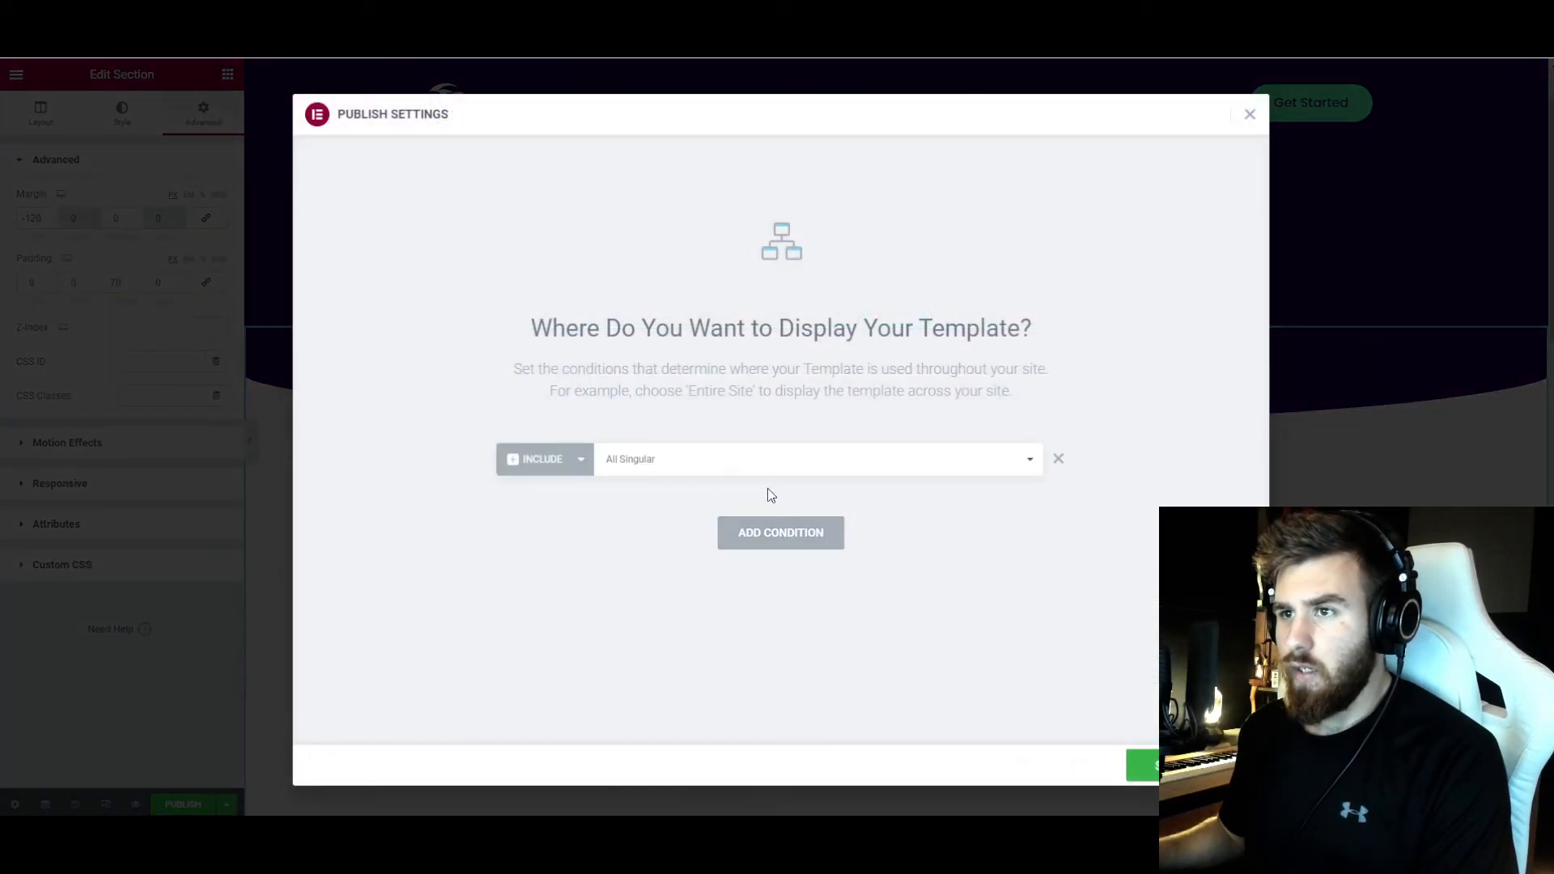
pyautogui.click(670, 471)
pyautogui.click(666, 519)
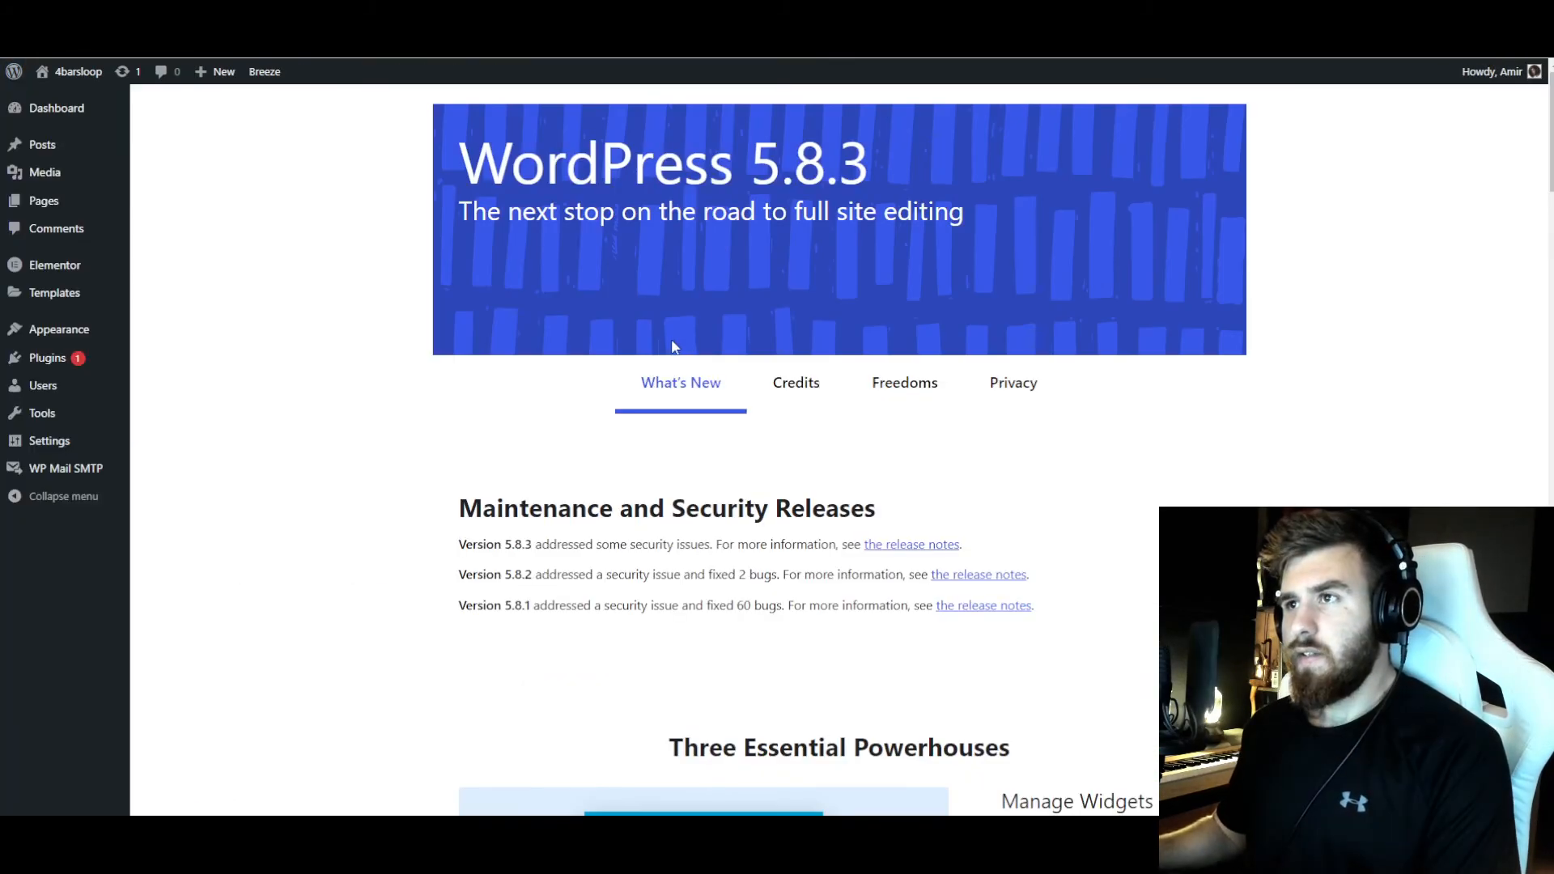
# - In the site's navigation menu, replace the Blog custom link with the Blog page between Tutorials and Contact, and save the menu
pyautogui.moveTo(56, 346)
pyautogui.click(162, 378)
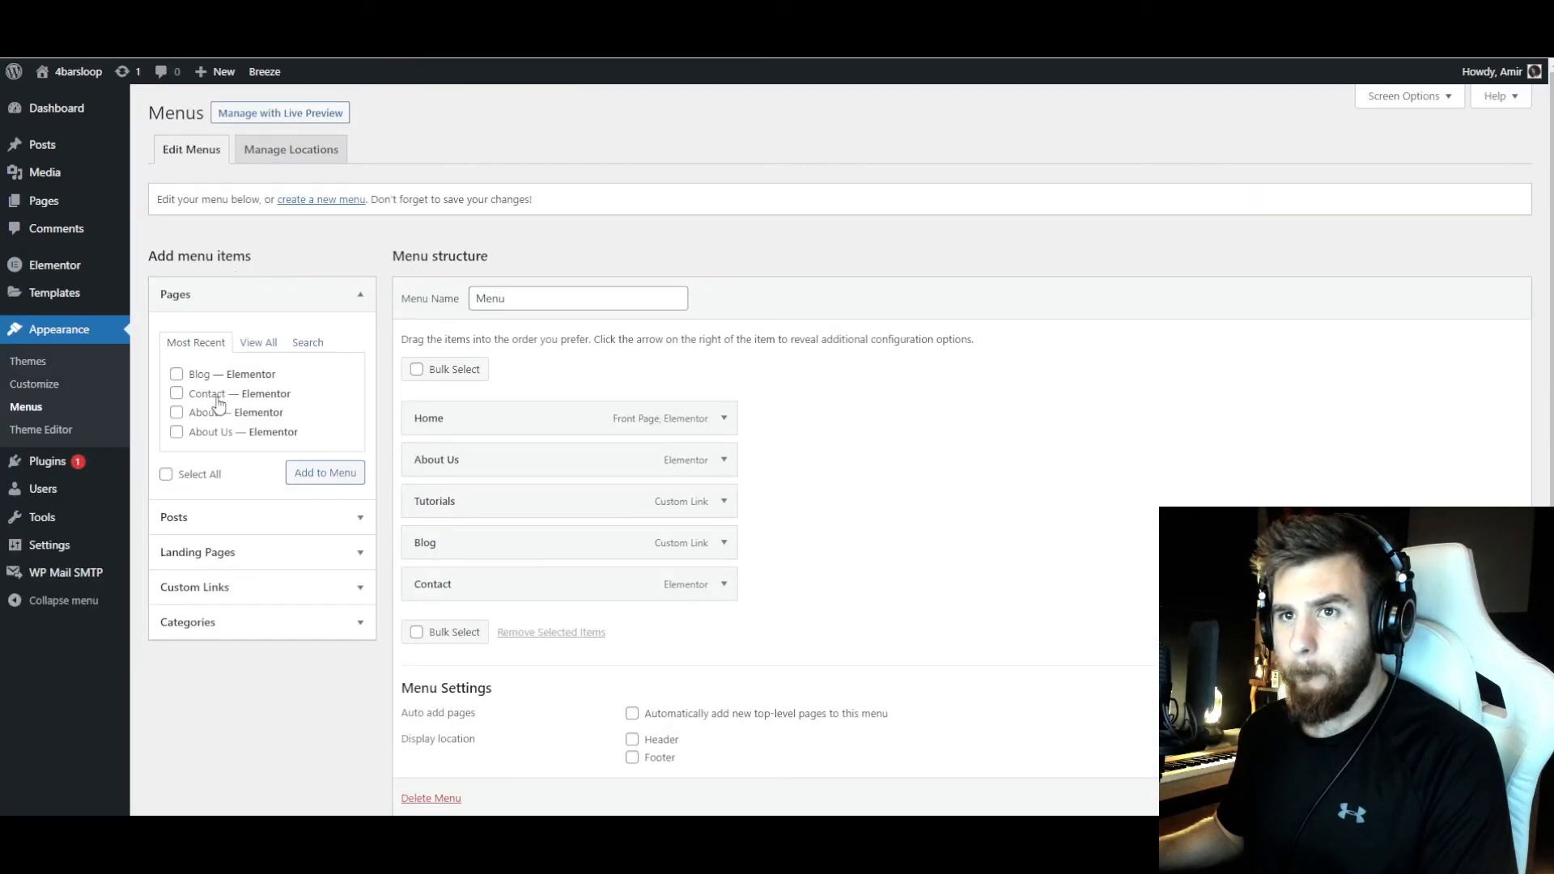
pyautogui.click(724, 550)
pyautogui.click(427, 704)
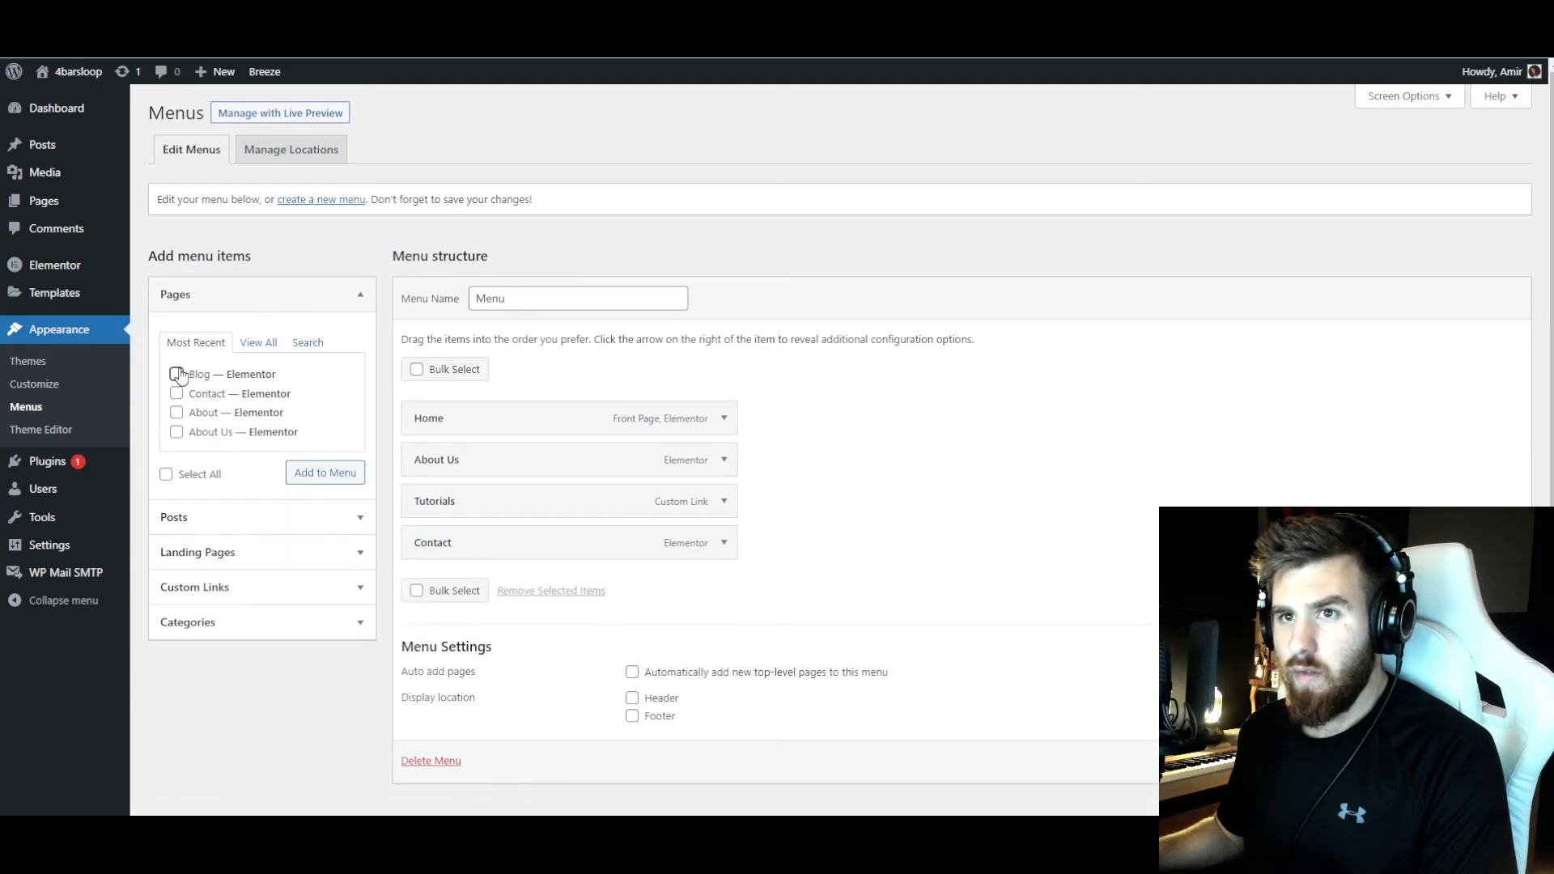
pyautogui.click(298, 469)
pyautogui.moveTo(441, 581); pyautogui.dragTo(448, 547)
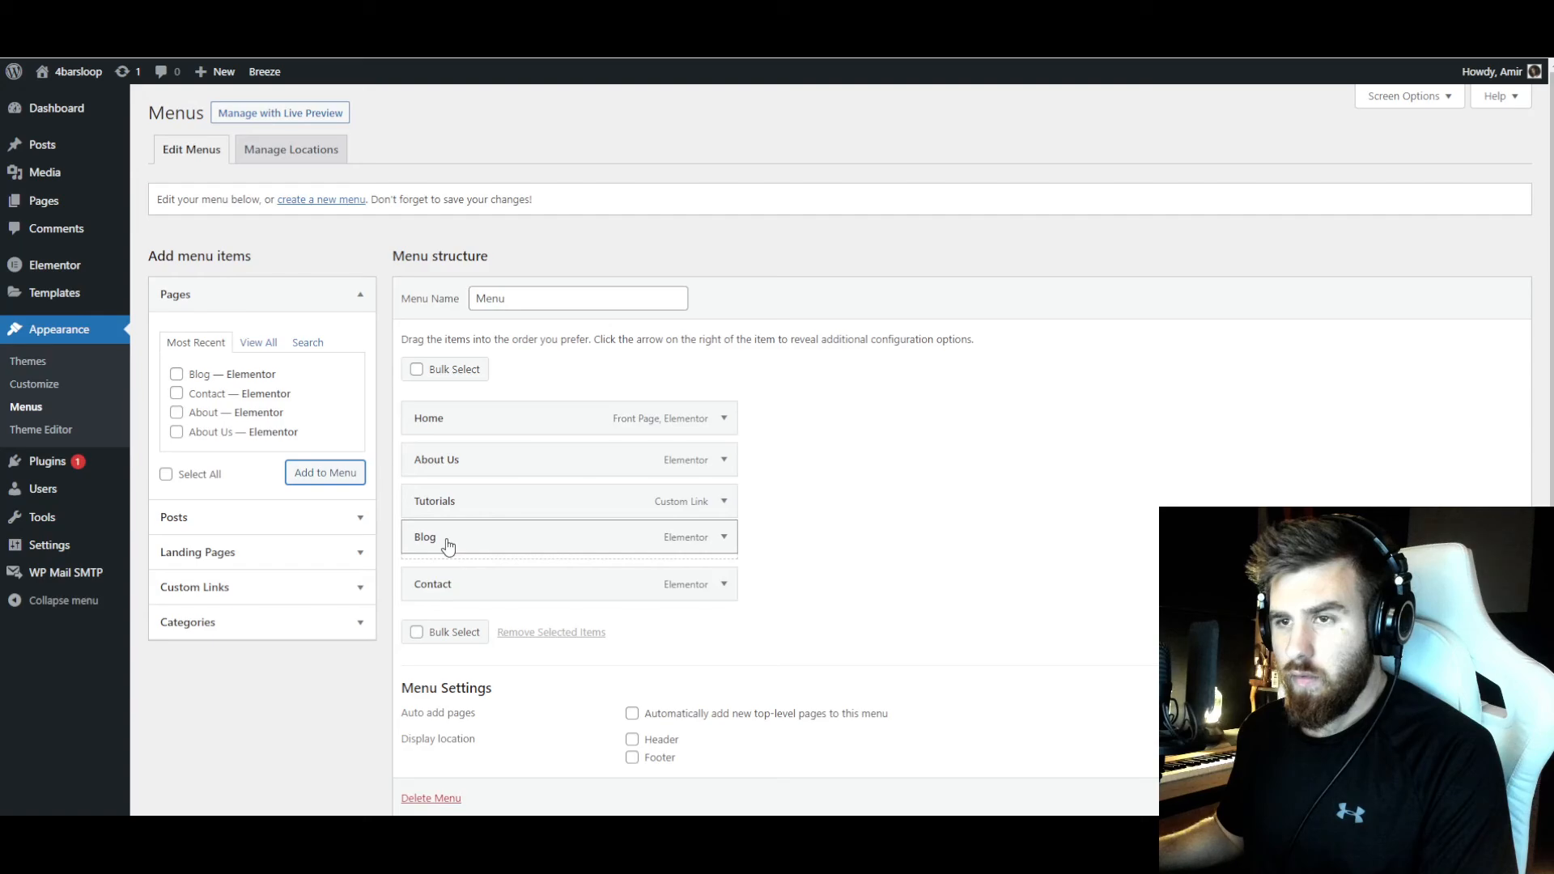
pyautogui.scroll(-1, 448, 547)
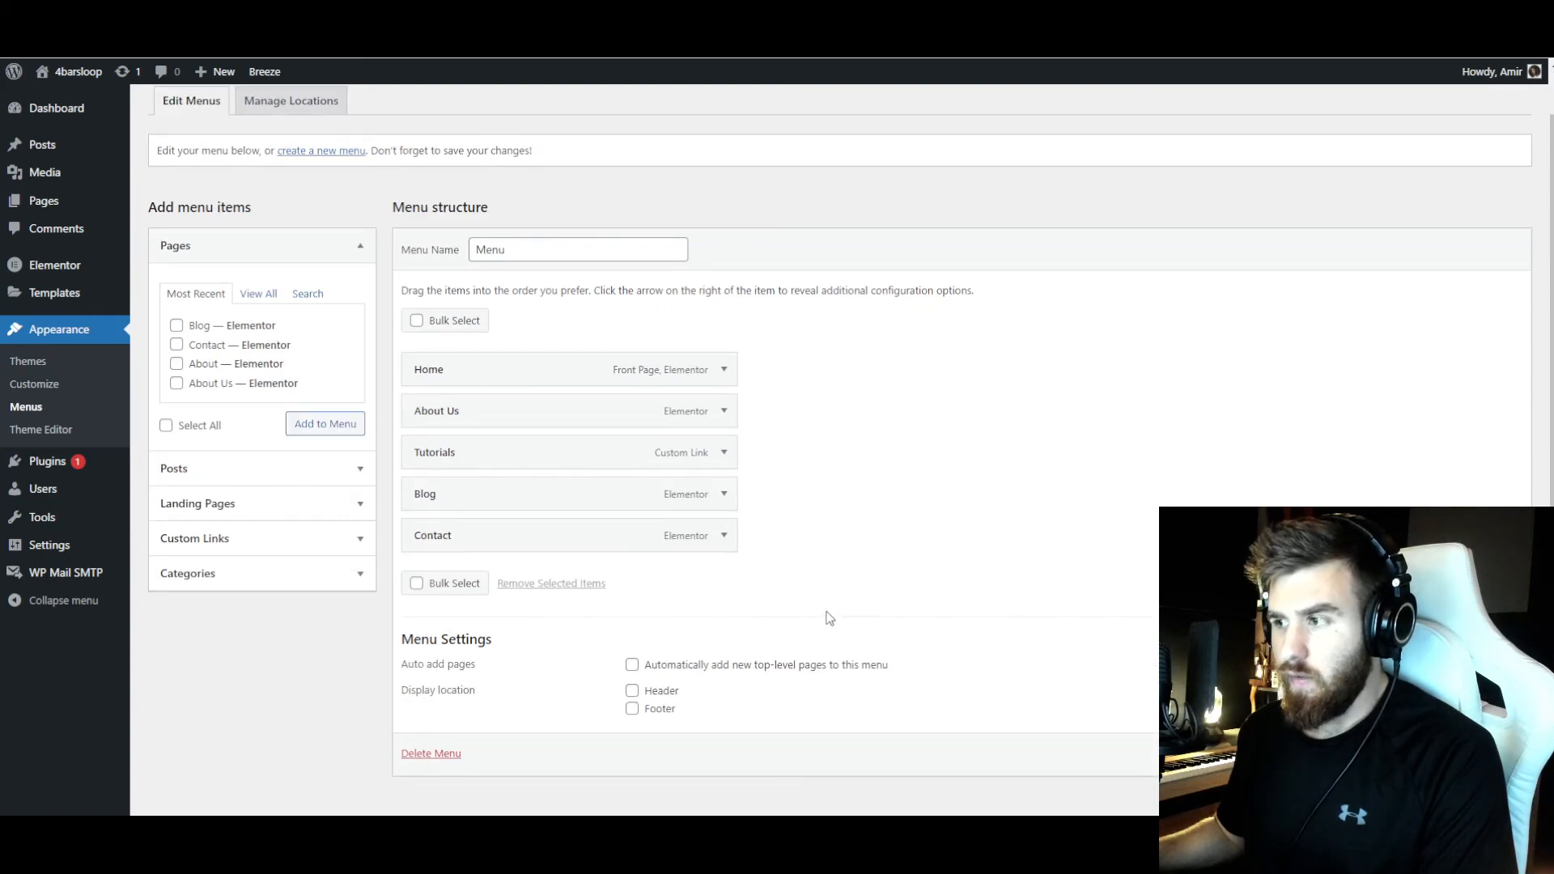
# - View the live Blog page from the site's page list and open Post 3 from the All Posts grid
pyautogui.click(61, 204)
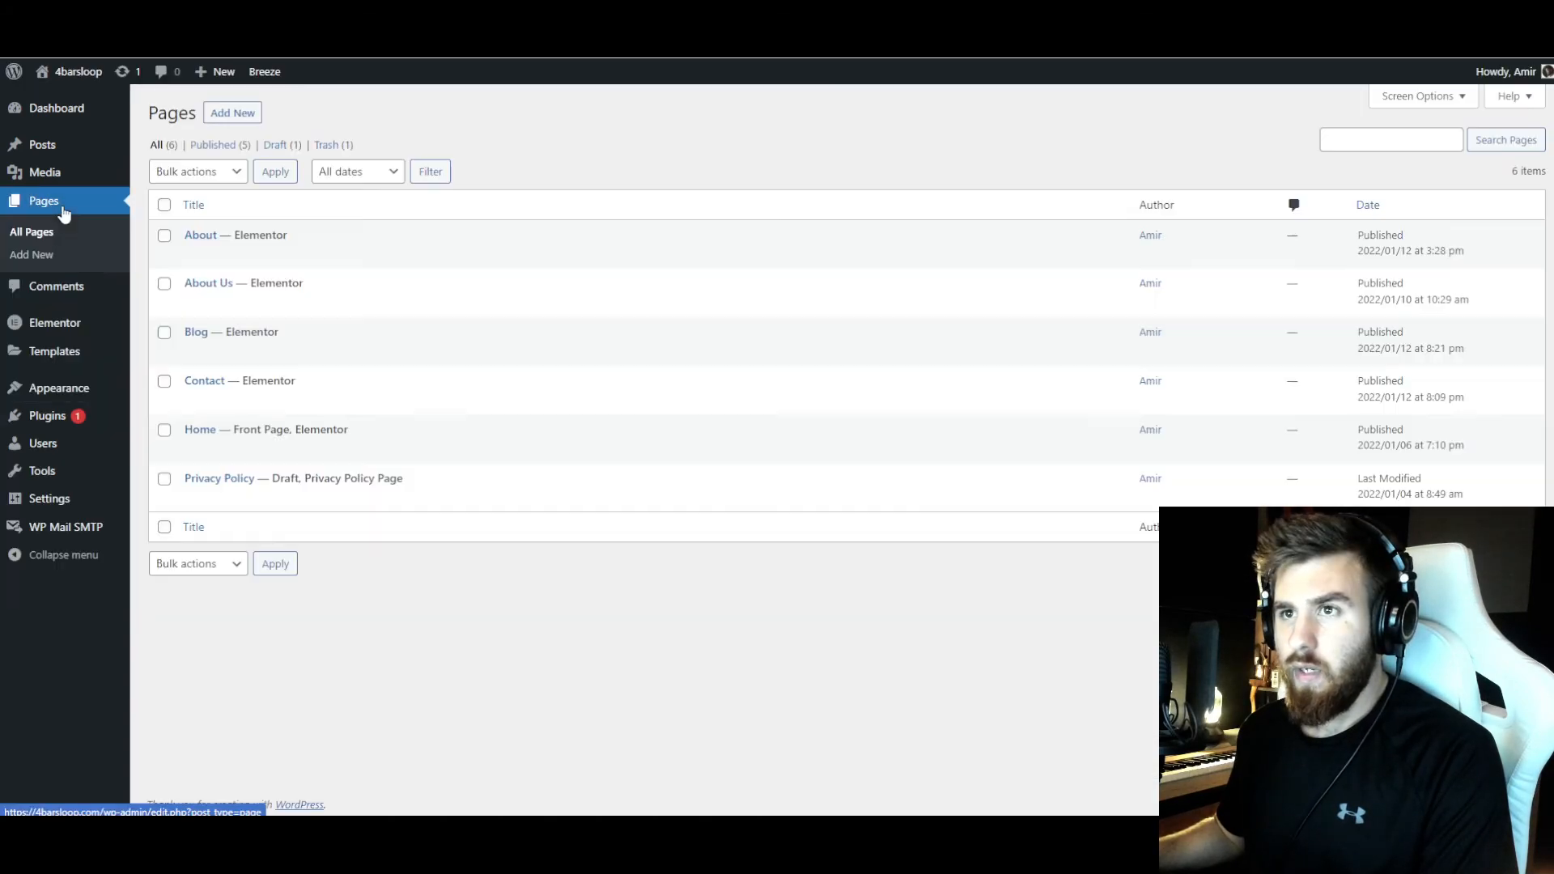
pyautogui.rightClick(307, 359)
pyautogui.click(348, 362)
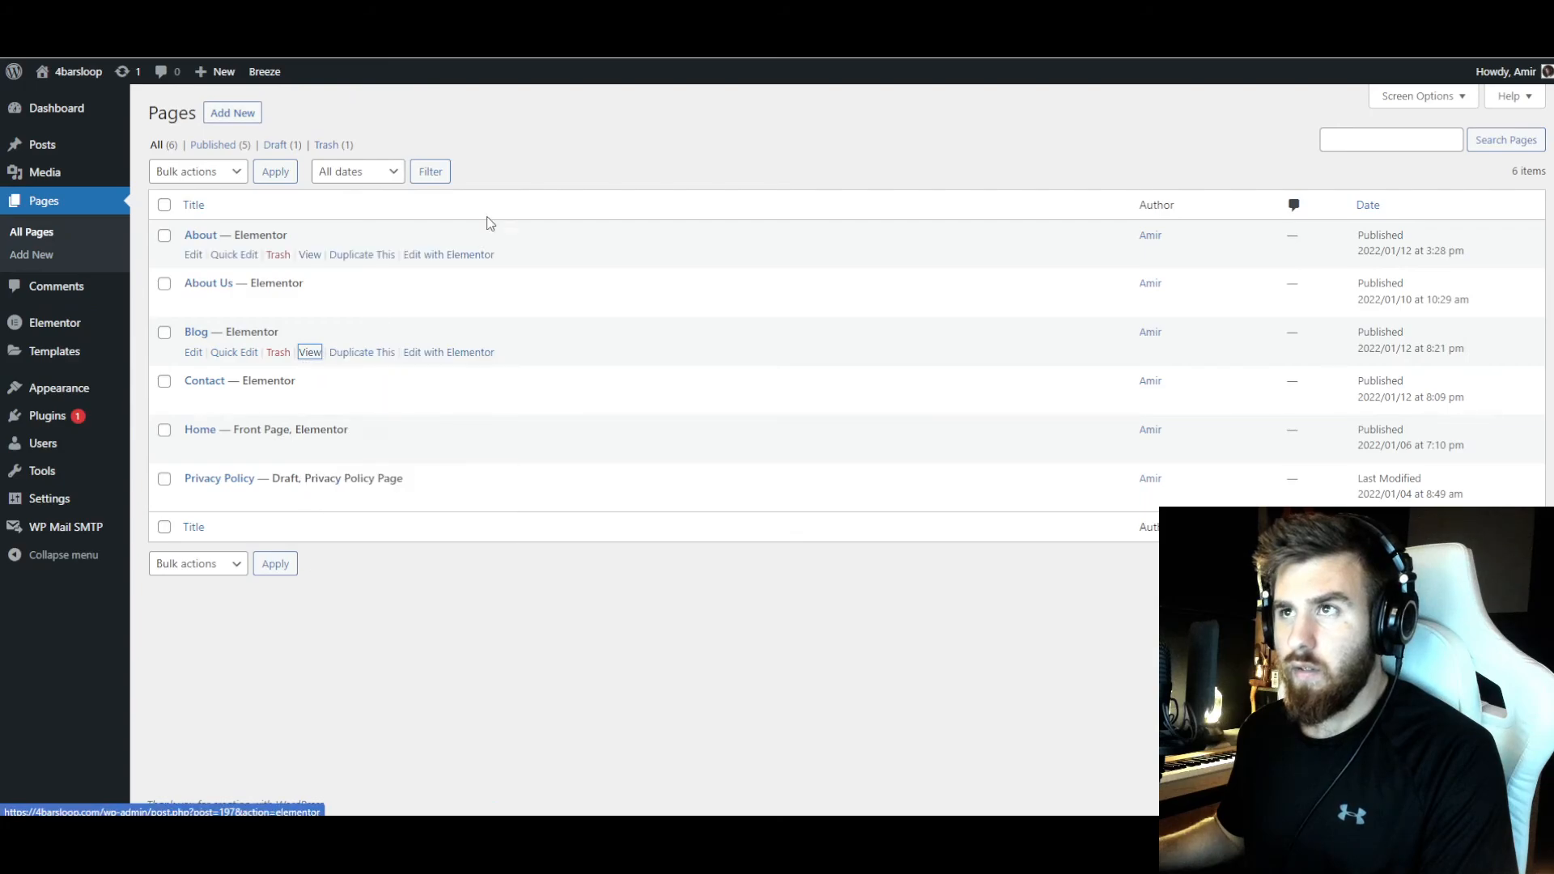
pyautogui.scroll(-2, 444, 463)
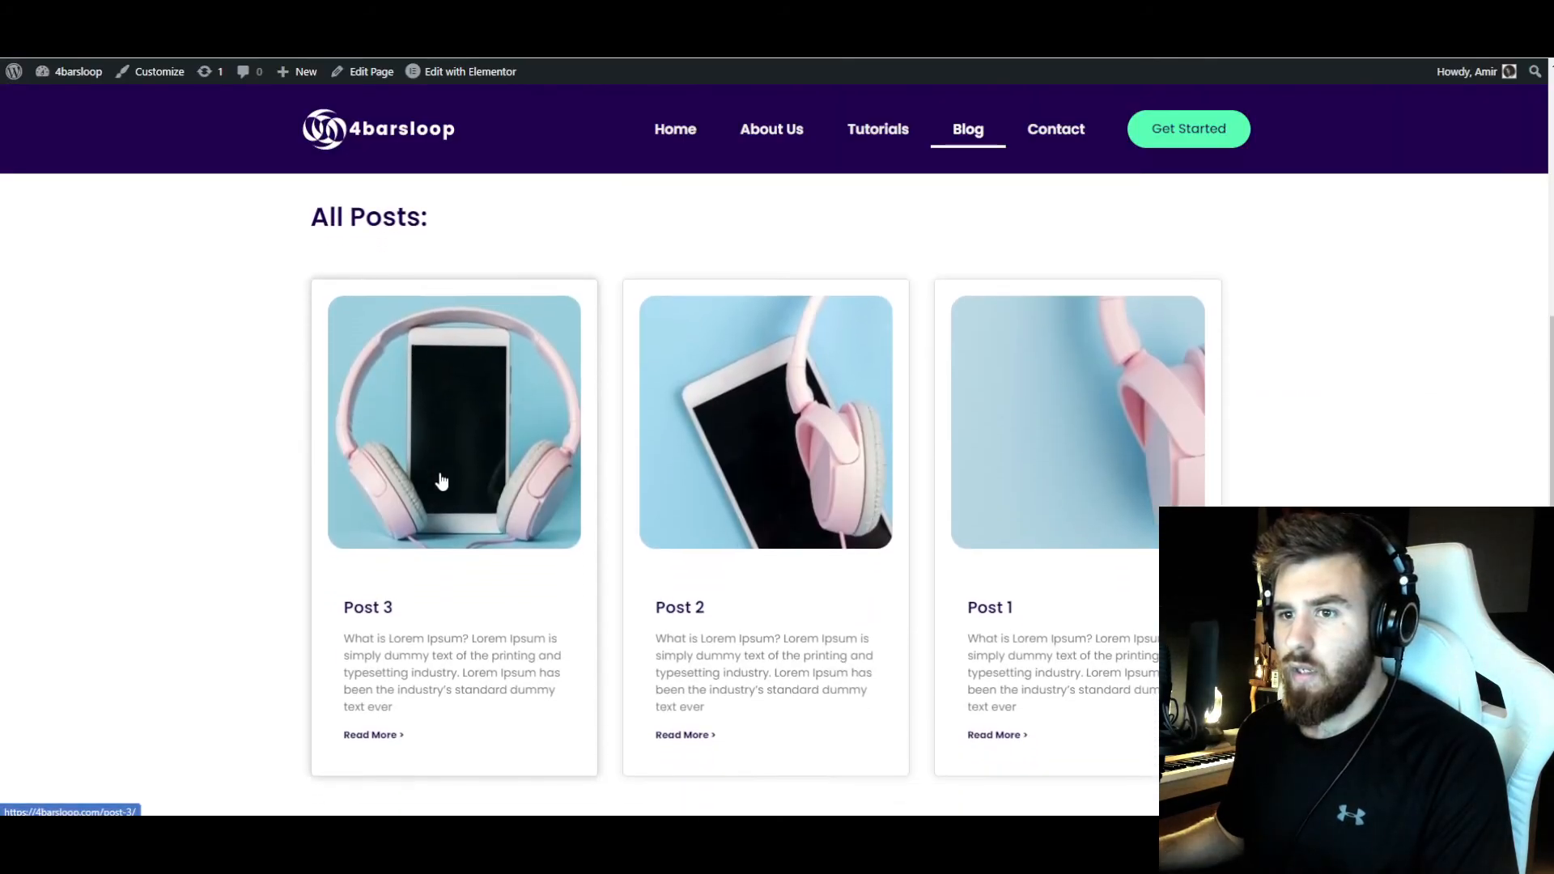
pyautogui.click(486, 422)
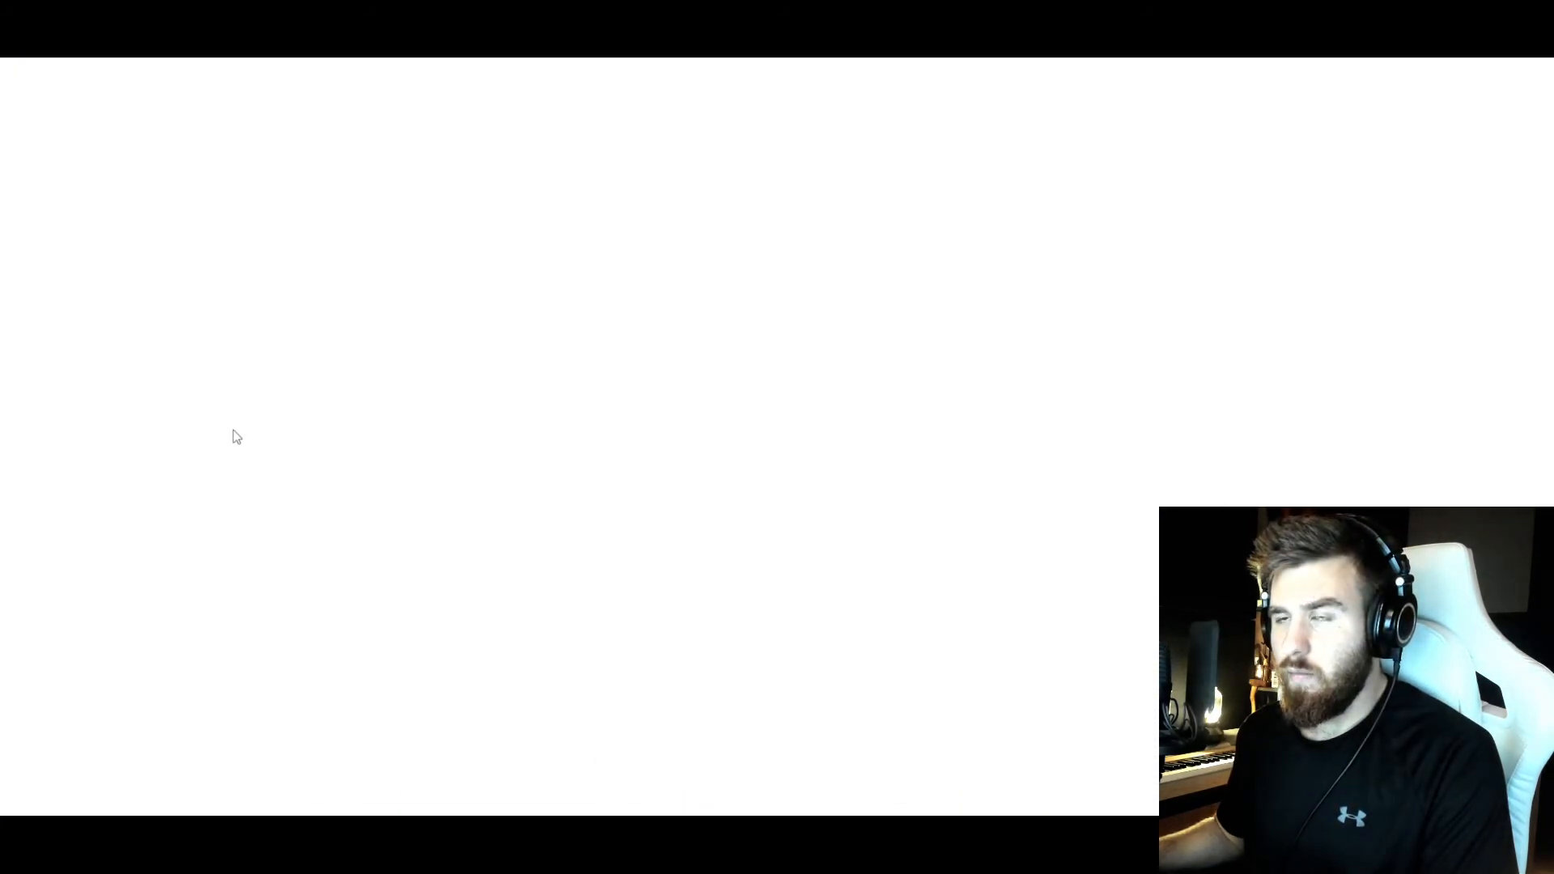
# - Examine the live Post 3 page from its title banner through share row, post navigation and newsletter box to the "More To Explore" cards
pyautogui.scroll(-7, 231, 429)
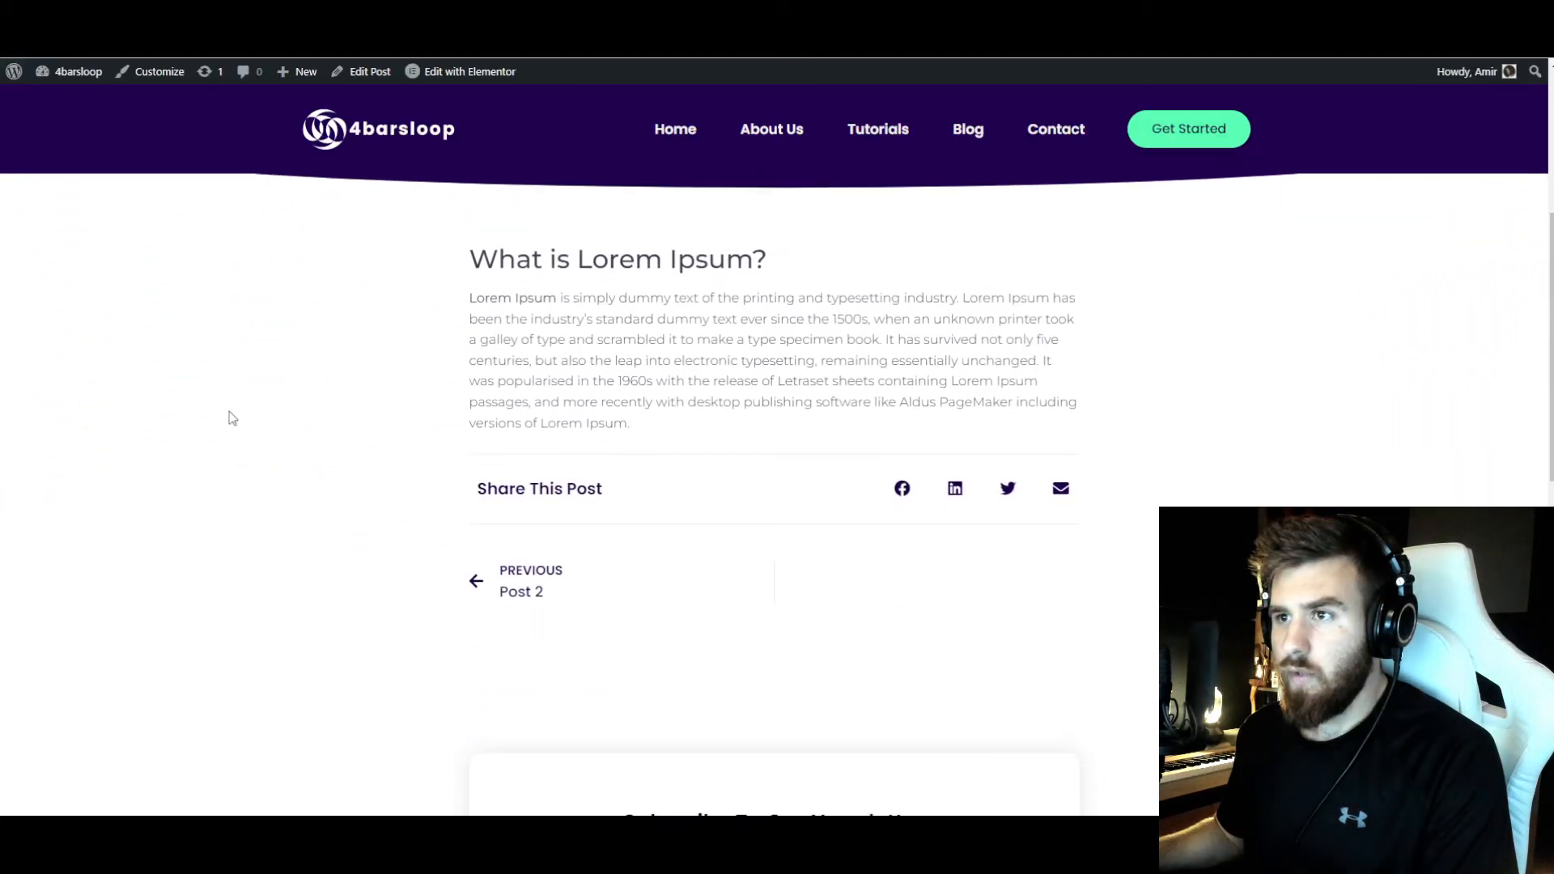
pyautogui.scroll(-8, 232, 416)
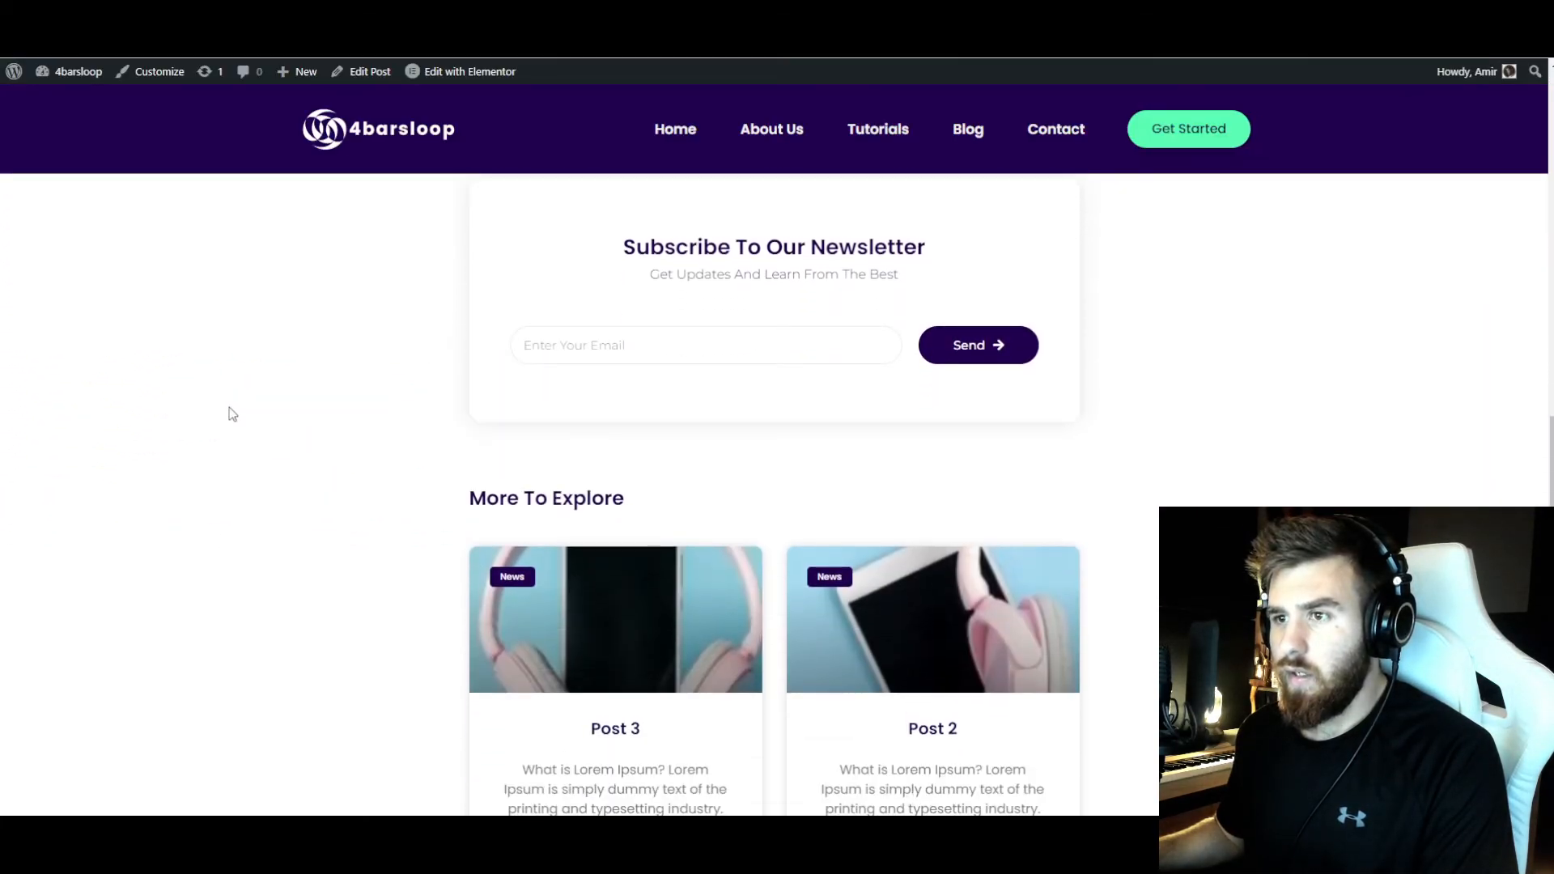
pyautogui.scroll(15, 231, 413)
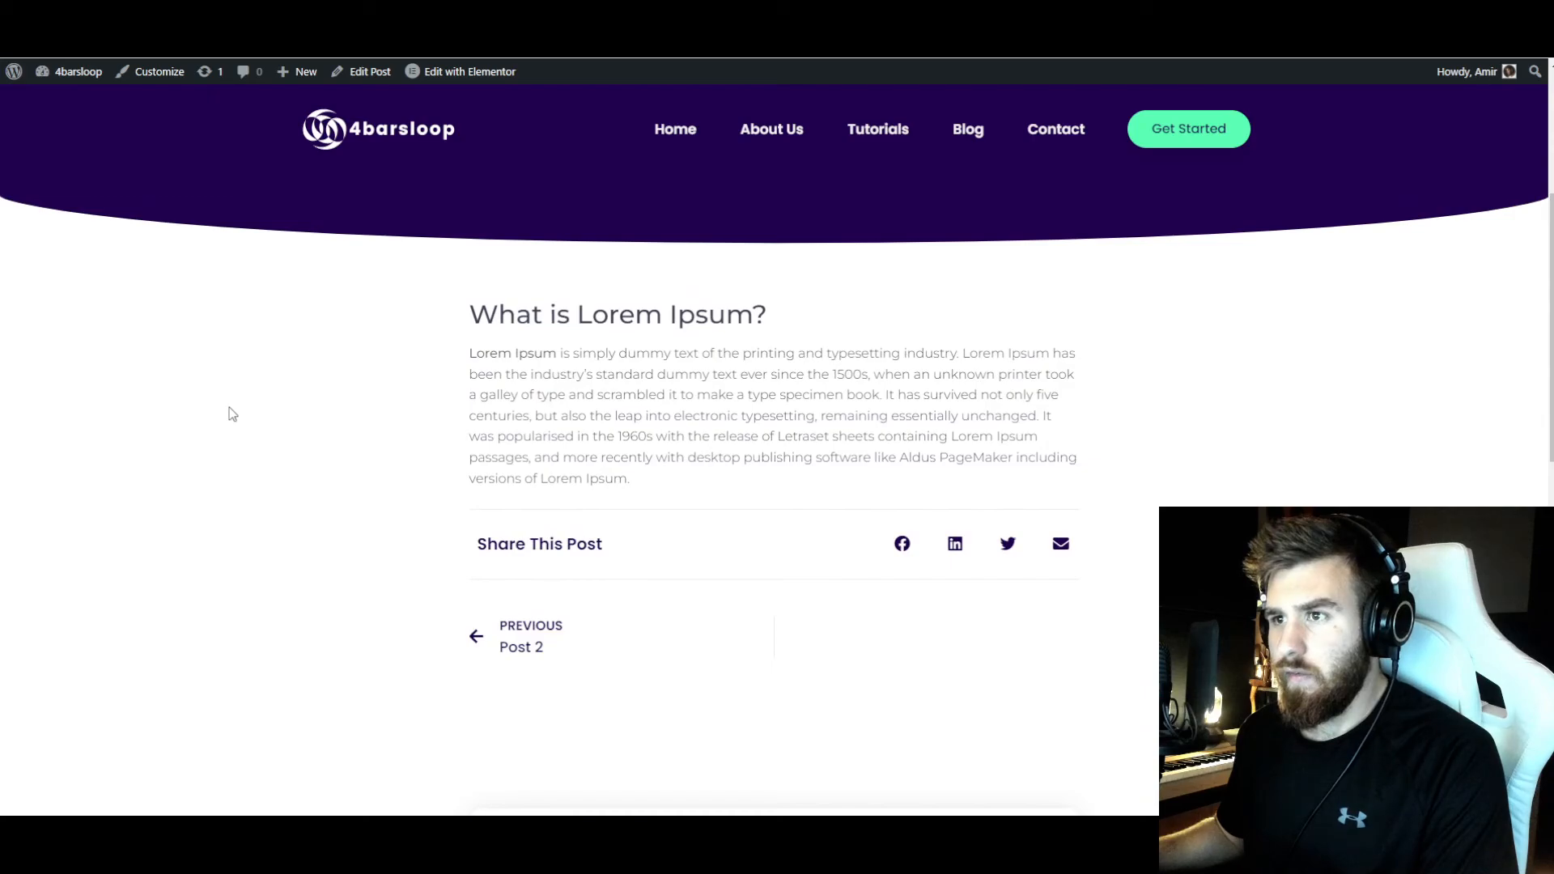
pyautogui.moveTo(709, 508); pyautogui.dragTo(487, 338)
pyautogui.click(439, 382)
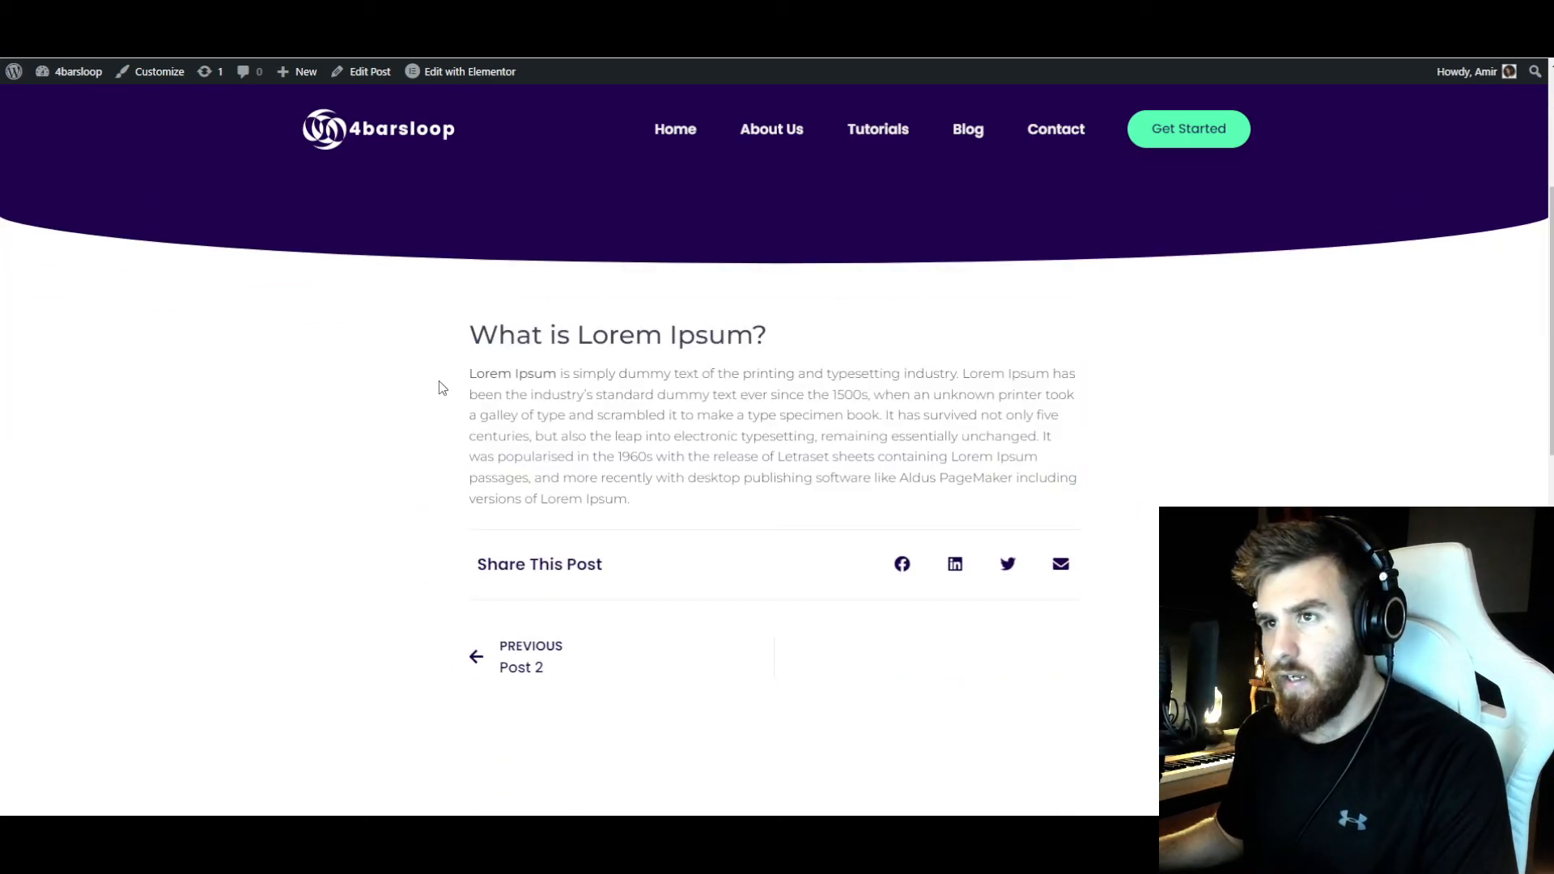
pyautogui.scroll(4, 437, 389)
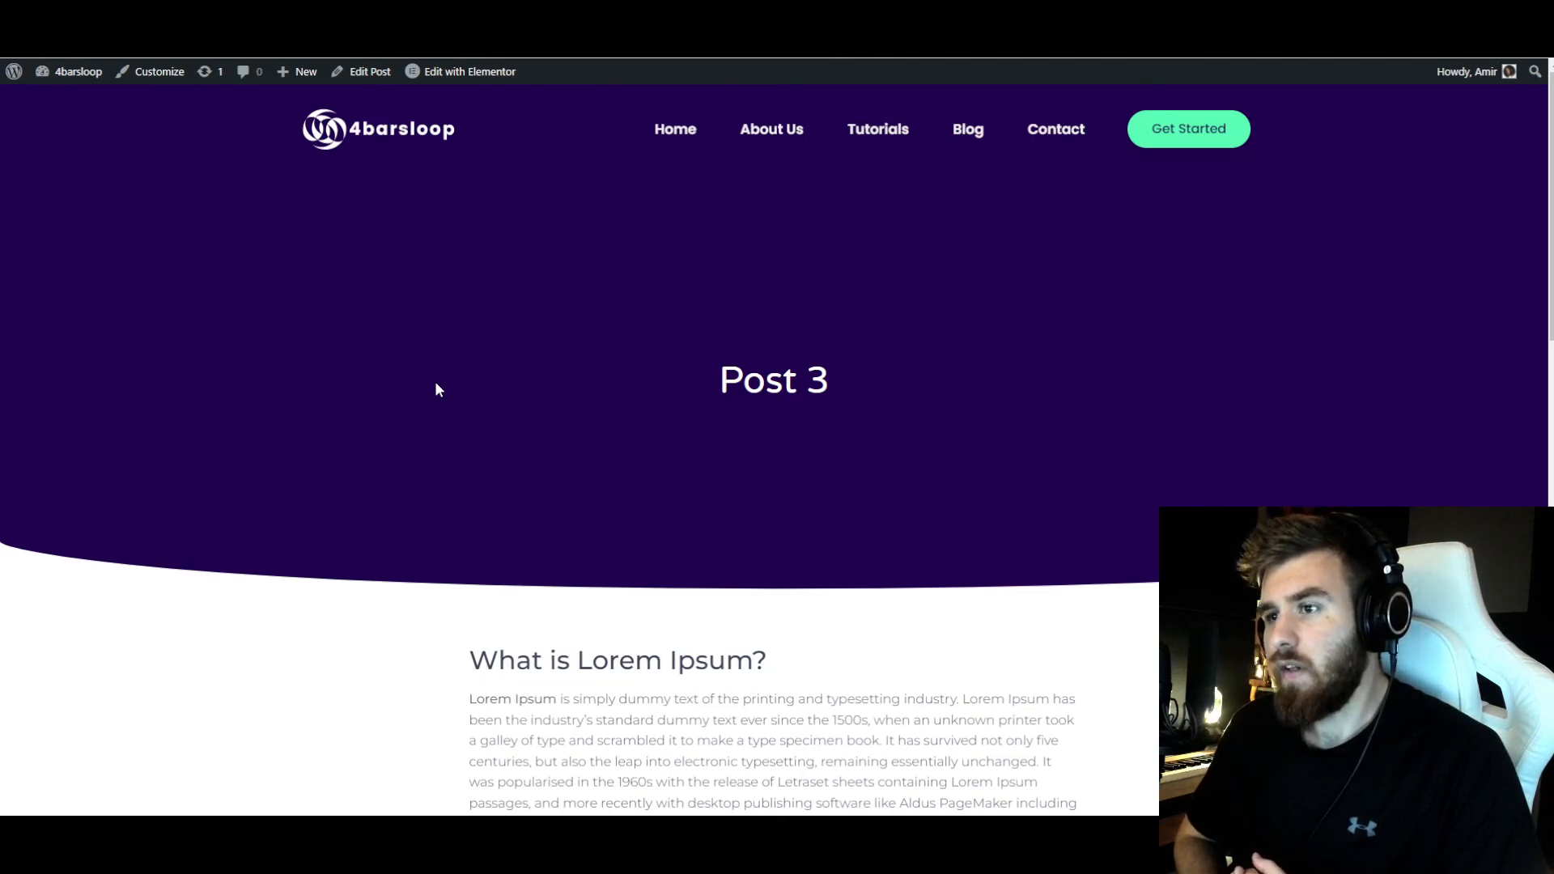
pyautogui.scroll(-4, 435, 383)
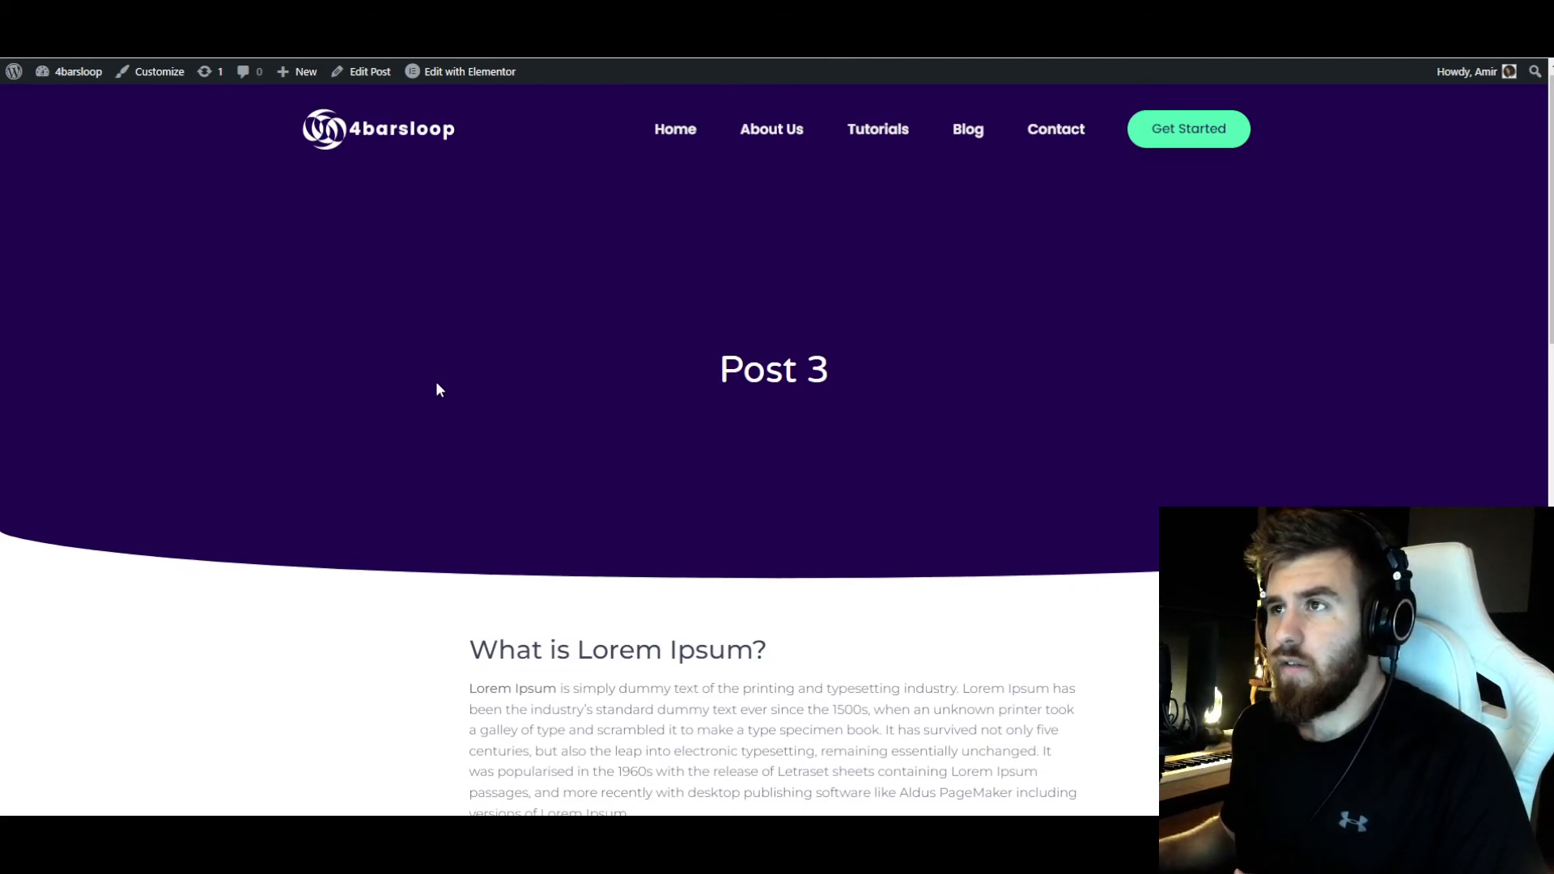
pyautogui.scroll(-10, 369, 340)
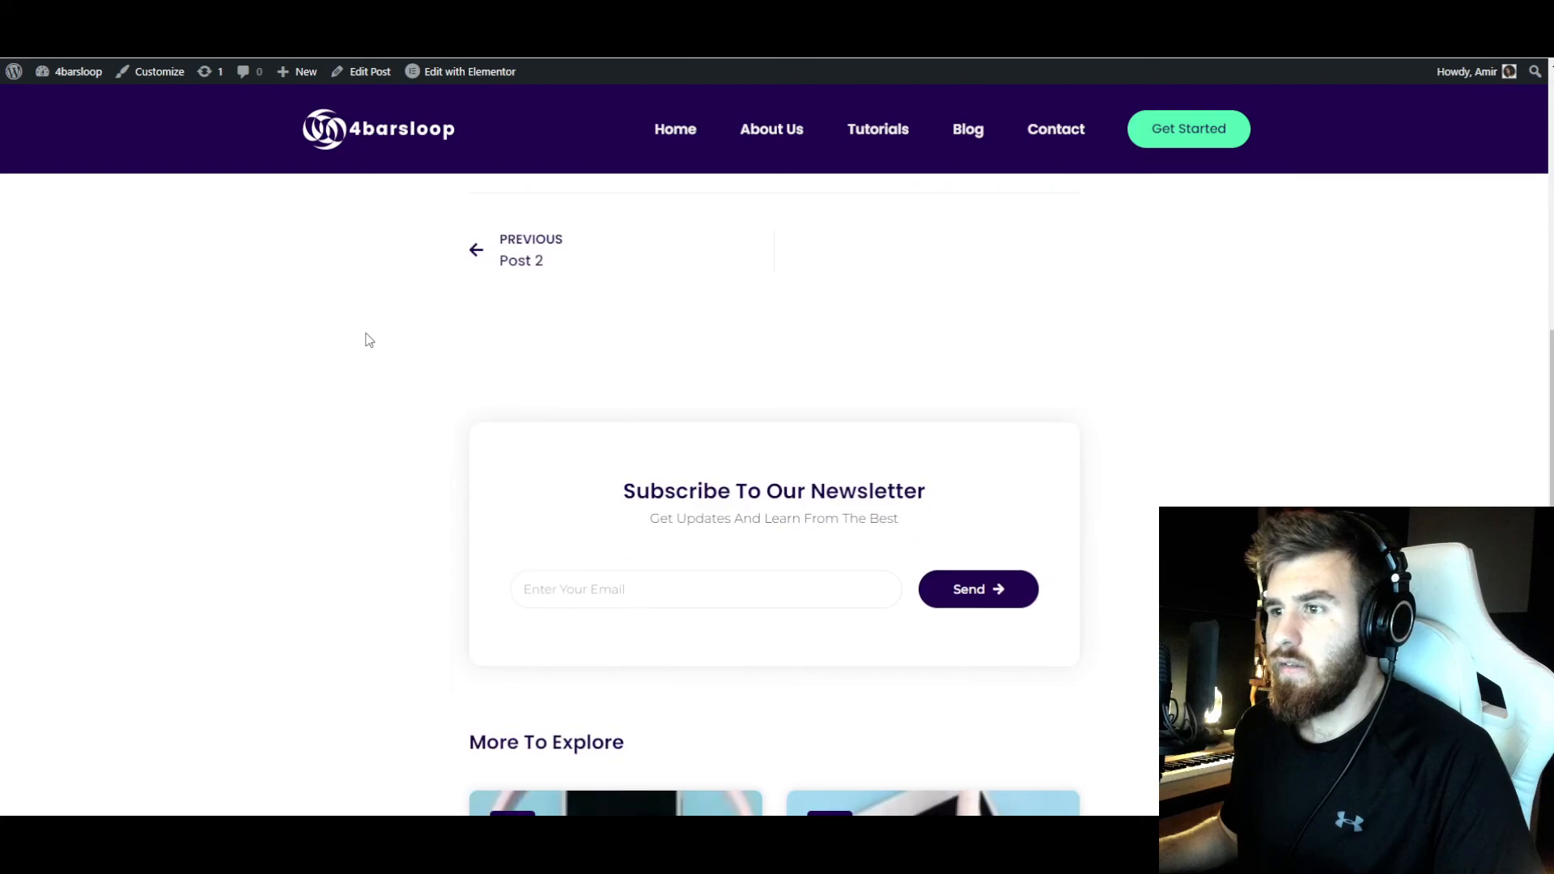
pyautogui.scroll(14, 371, 350)
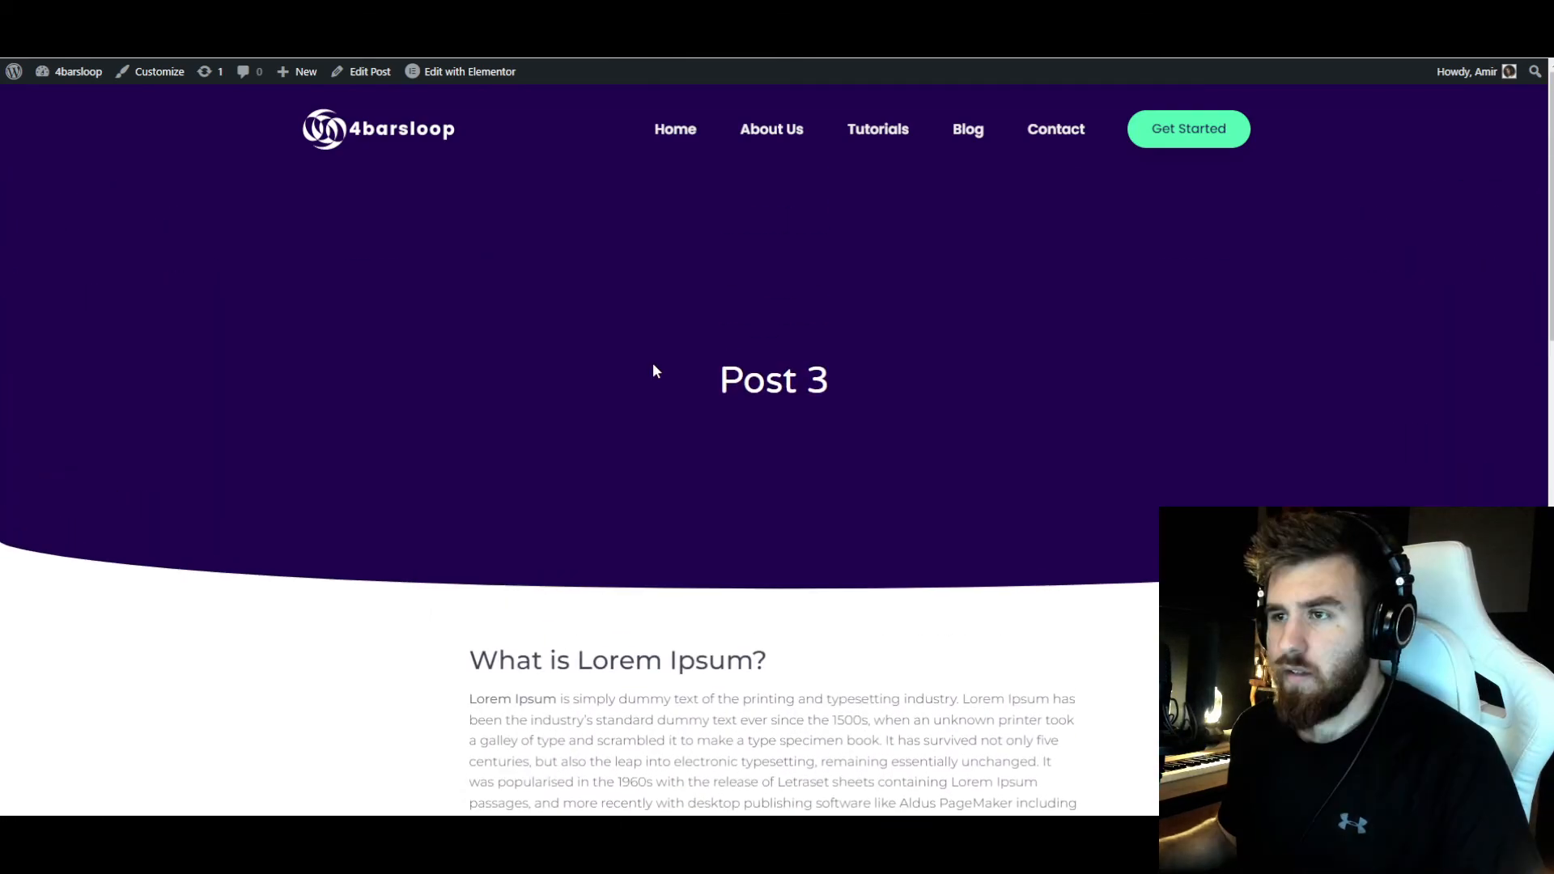
pyautogui.scroll(-9, 554, 389)
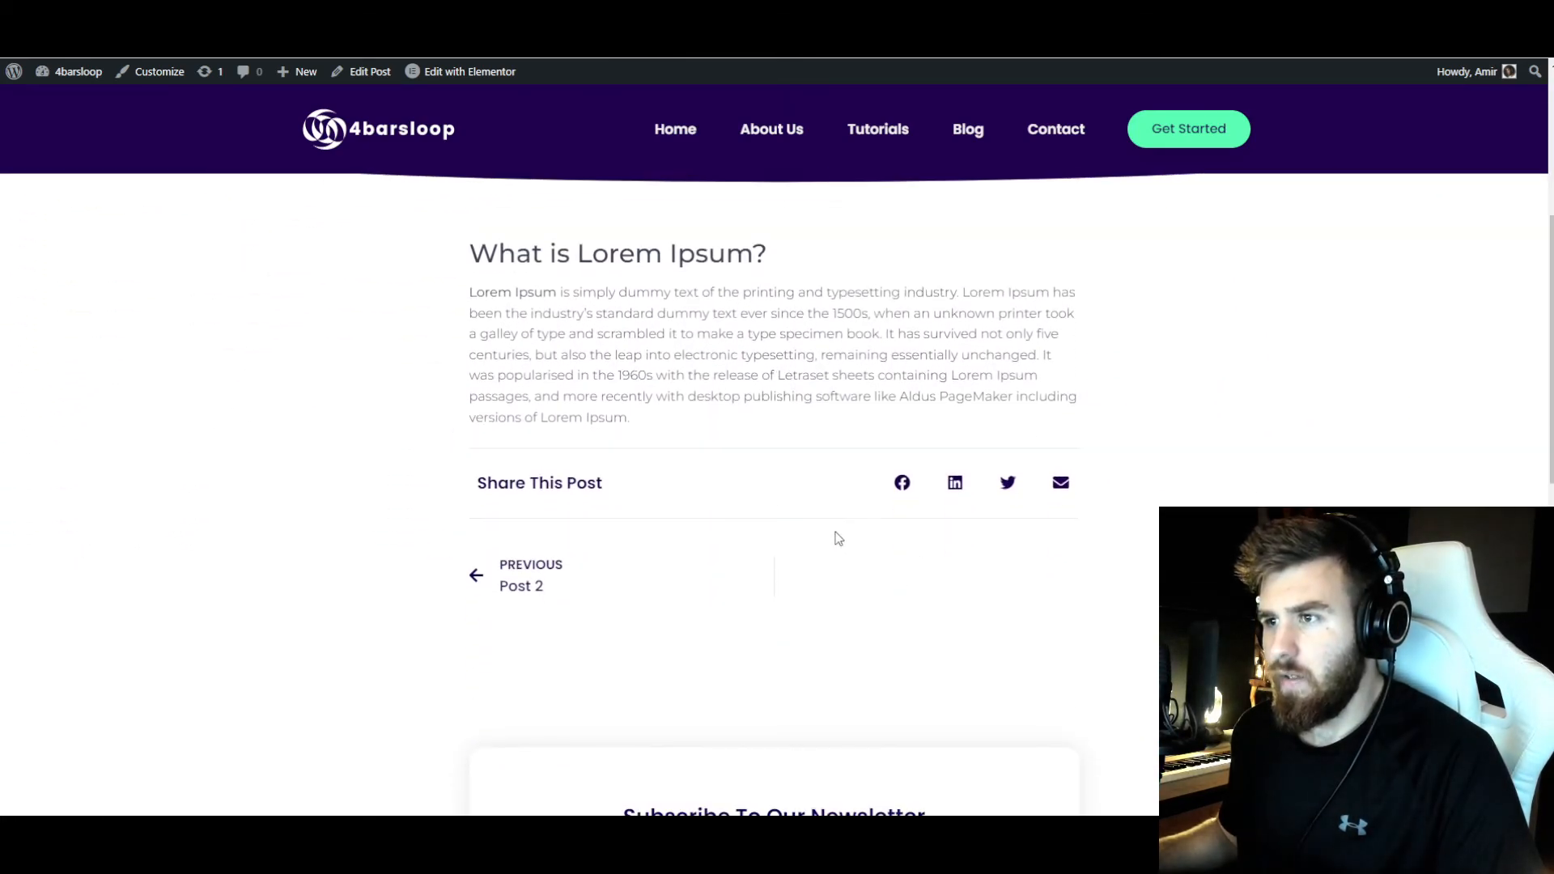
pyautogui.scroll(-8, 360, 463)
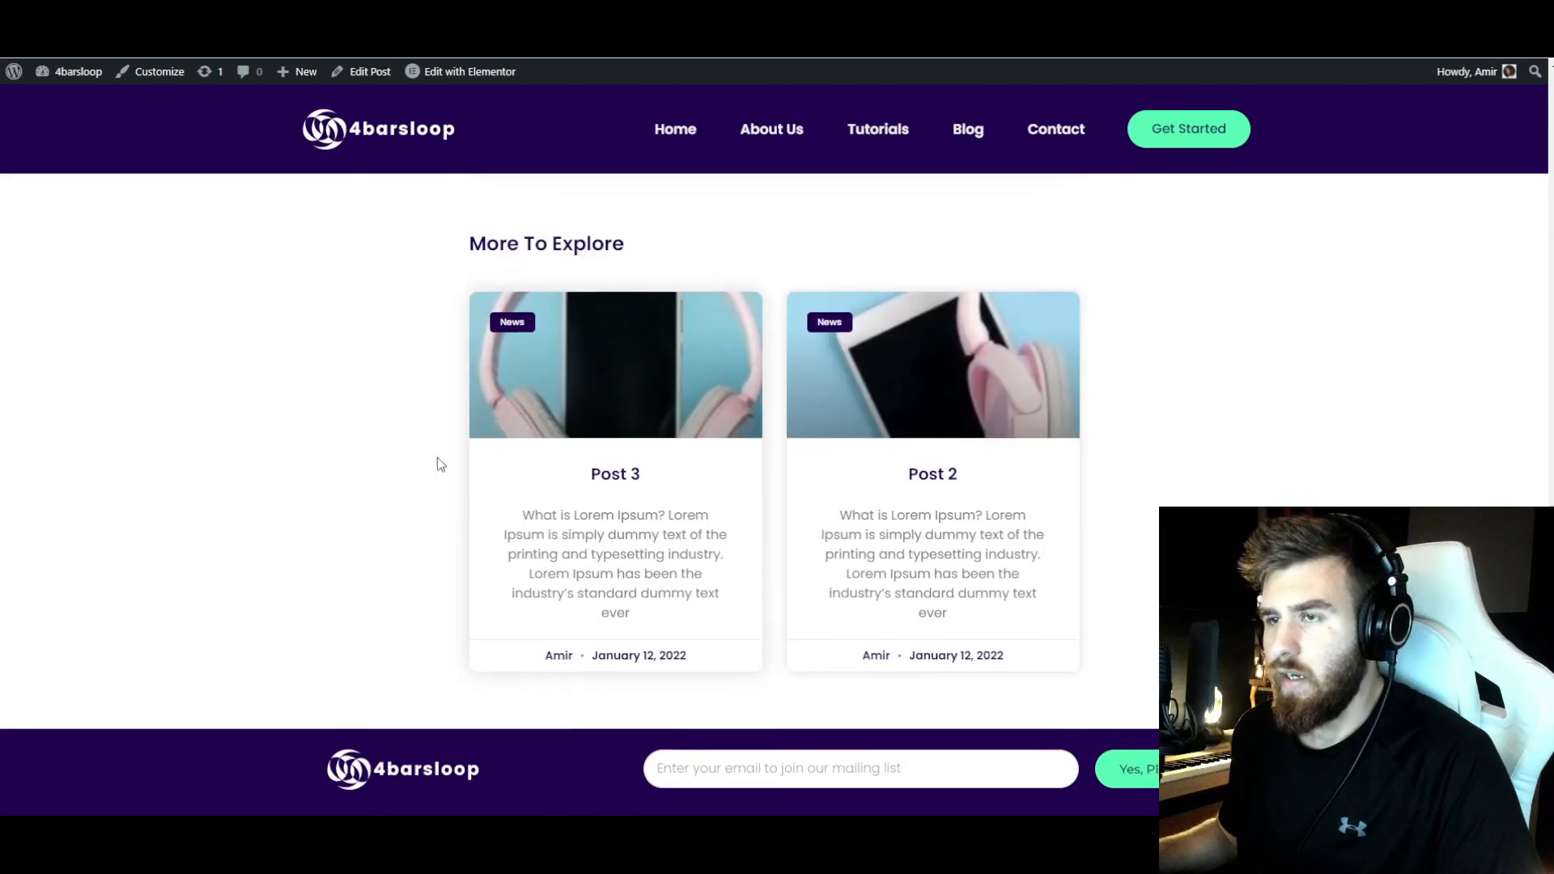
pyautogui.scroll(15, 397, 463)
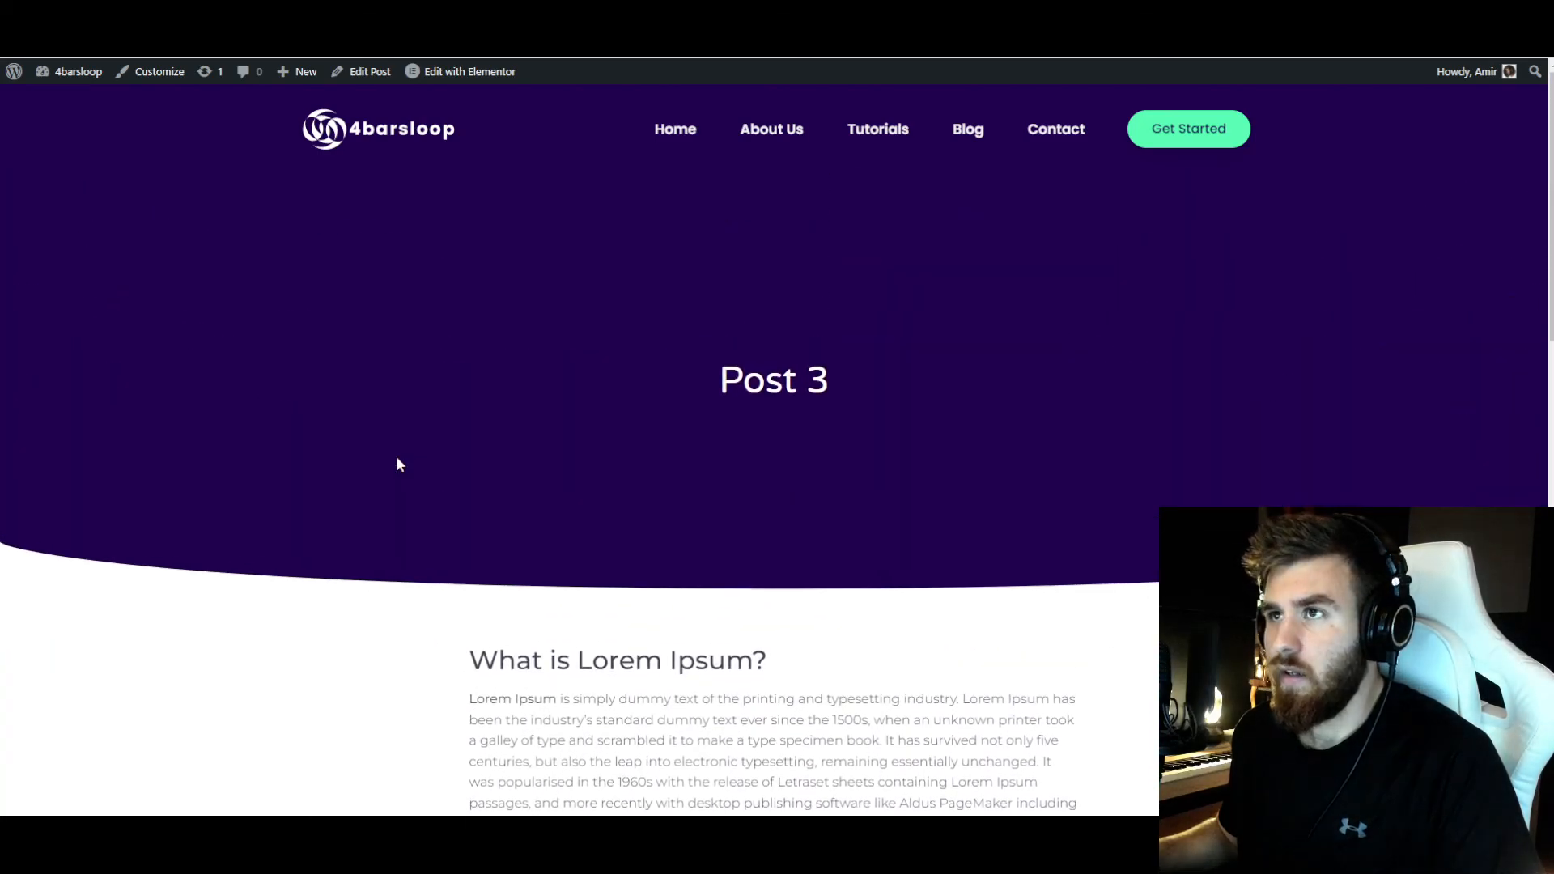
# - Return from the live post to the WordPress admin area
pyautogui.moveTo(16, 79)
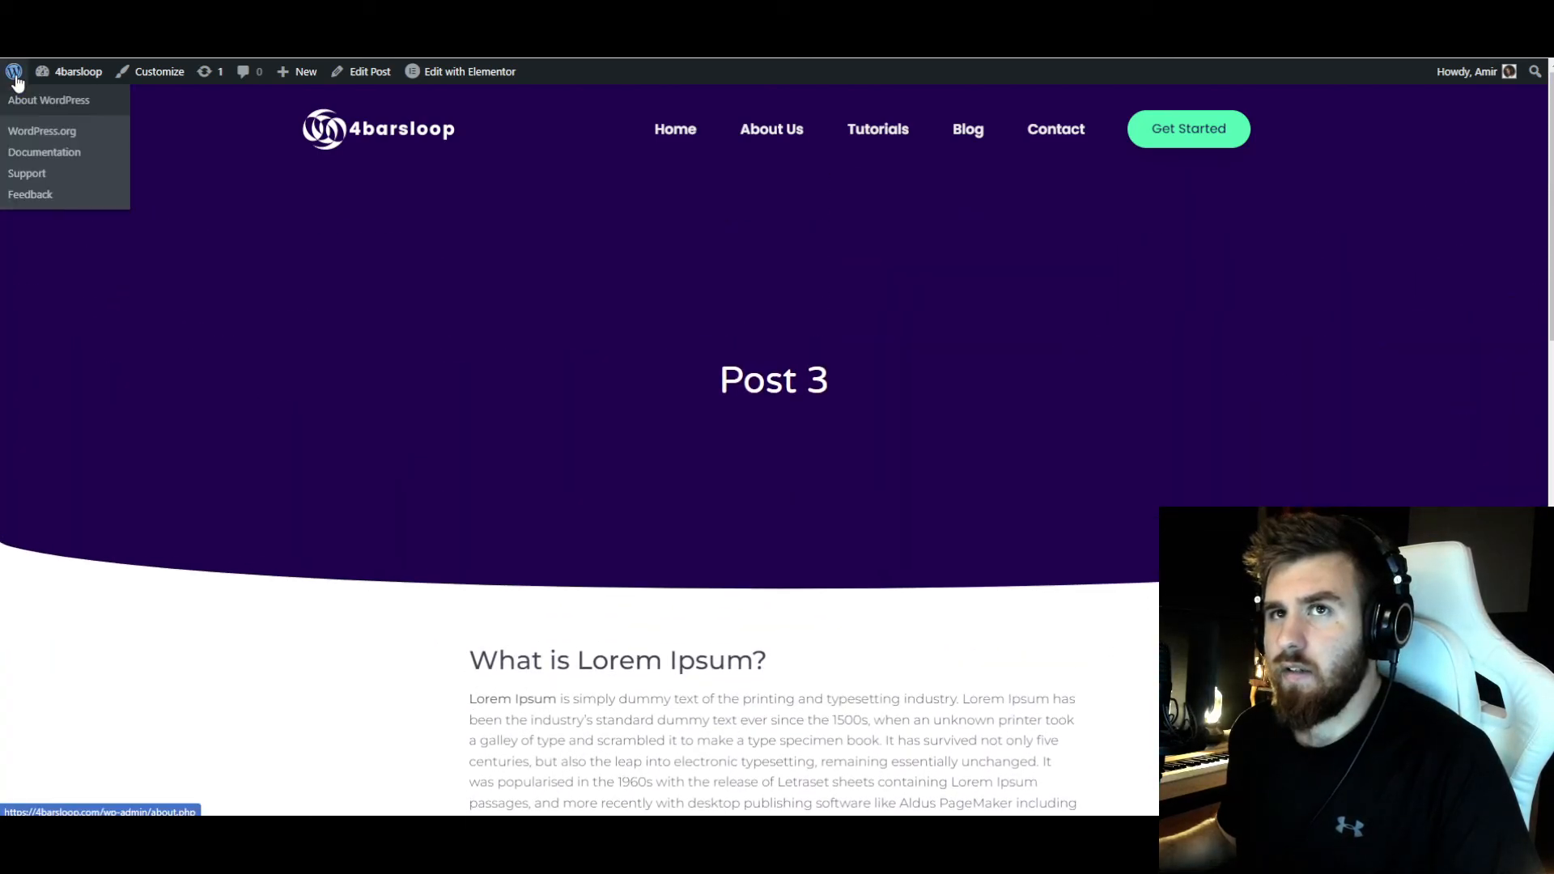
pyautogui.click(16, 78)
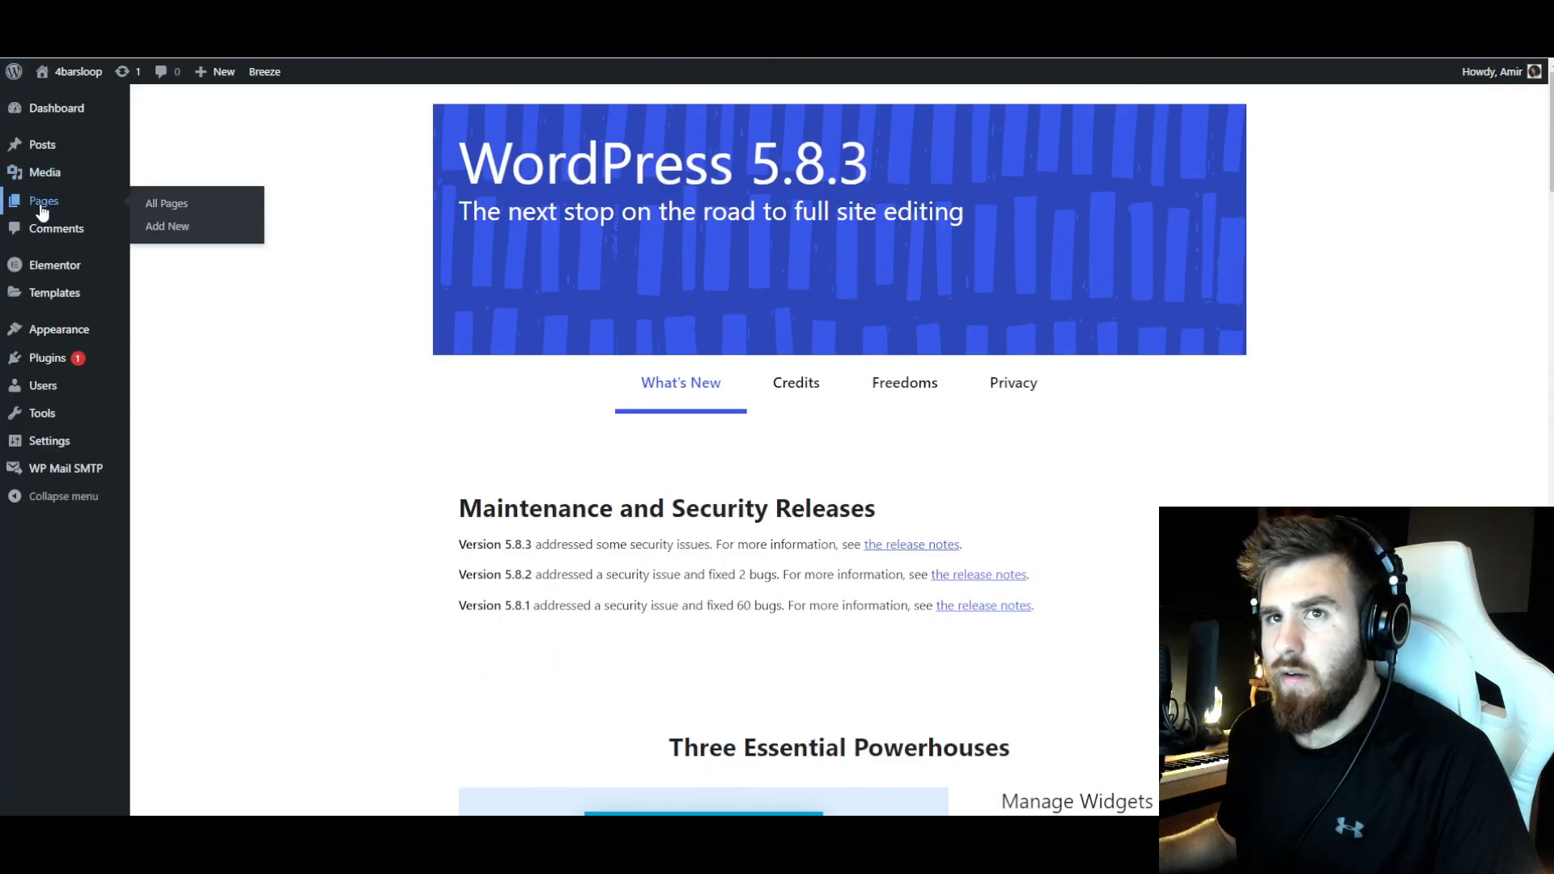